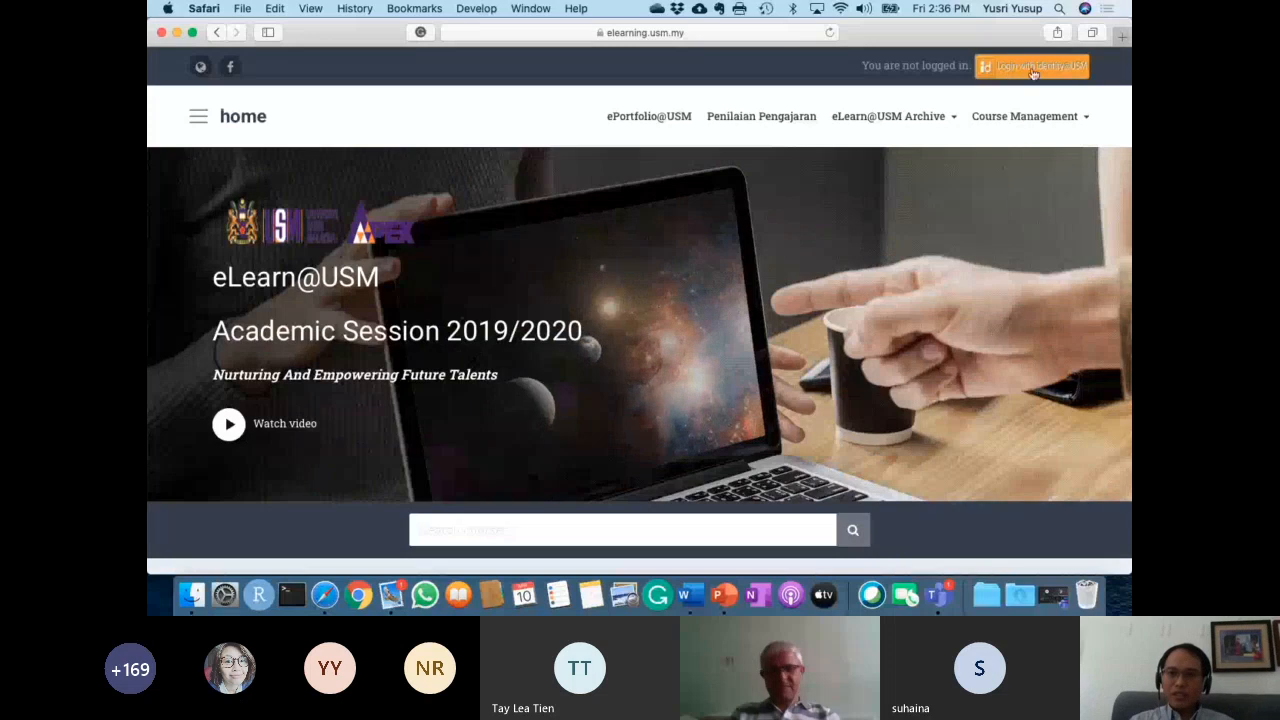
Log in to the e-learning site through the USM identity sign-on, filling in the saved account e-mail and password.
{"action": "left_click", "coordinate": [1033, 67]}
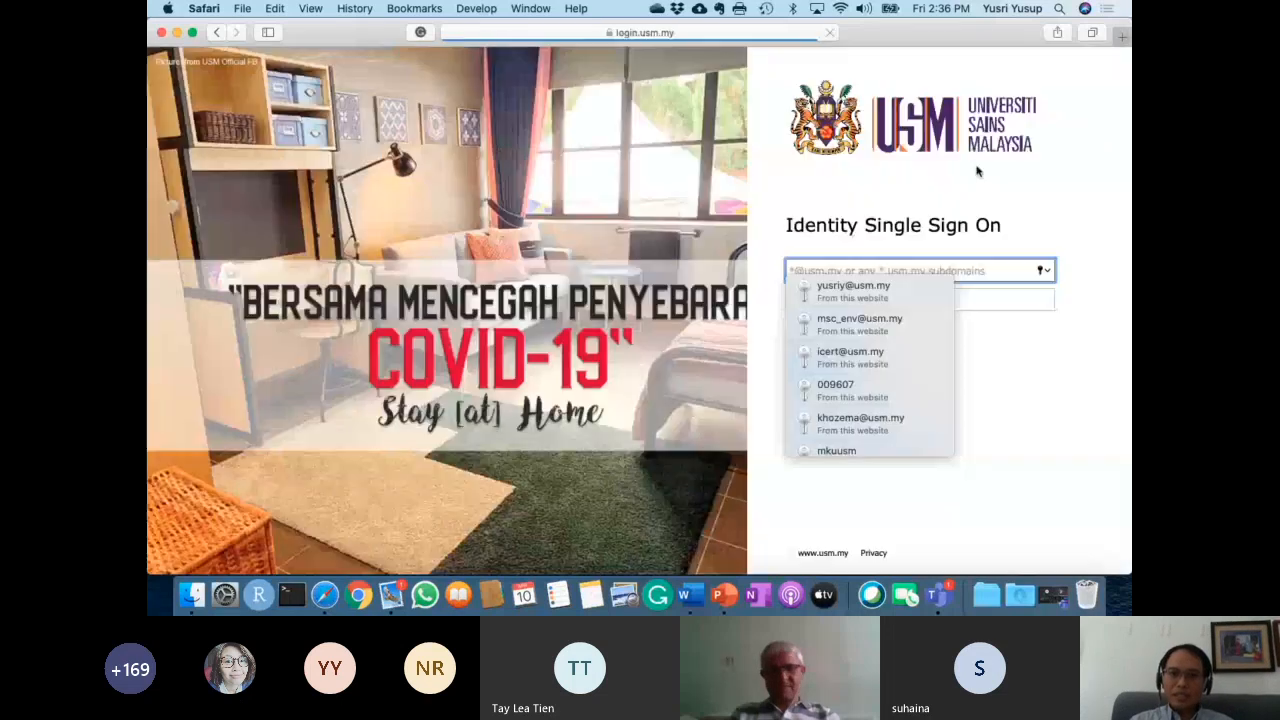
{"action": "left_click", "coordinate": [855, 290]}
{"action": "left_click", "coordinate": [822, 356]}
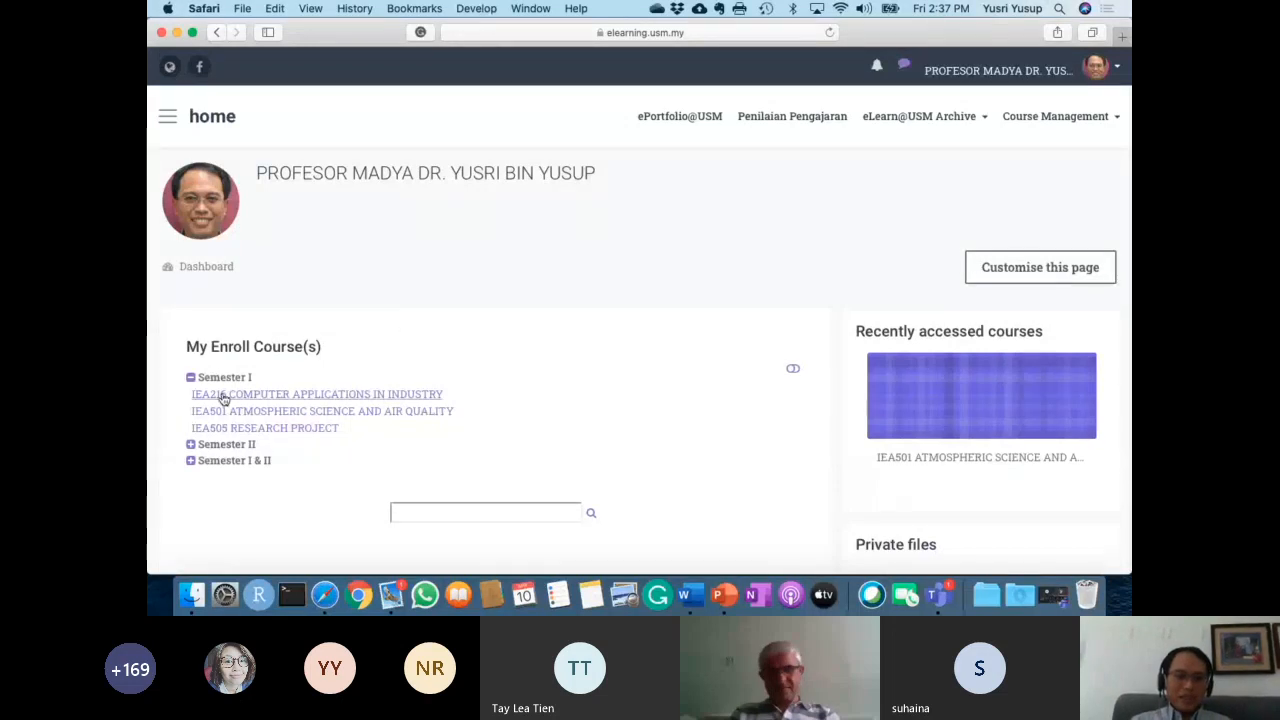
Open the IEA501 Atmospheric Science and Air Quality course and bring up its full course administration page.
{"action": "scroll", "coordinate": [289, 457], "scroll_direction": "down", "scroll_amount": 3}
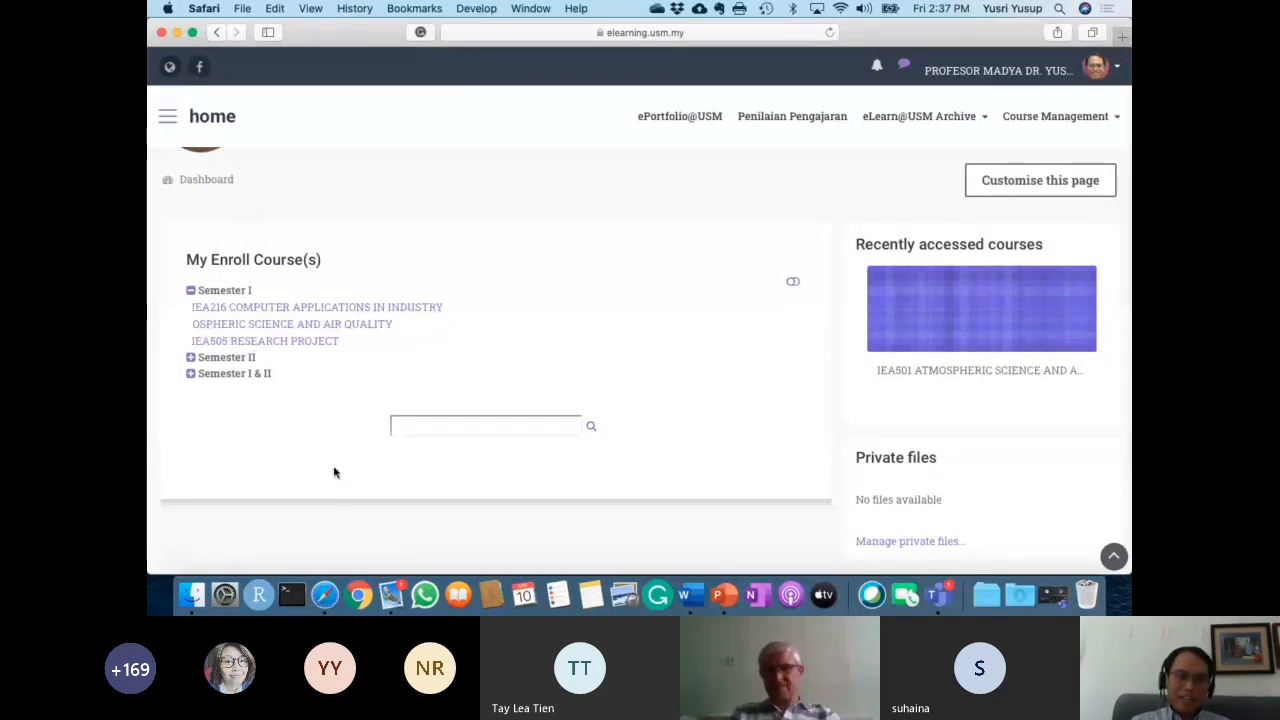
{"action": "left_click", "coordinate": [265, 331]}
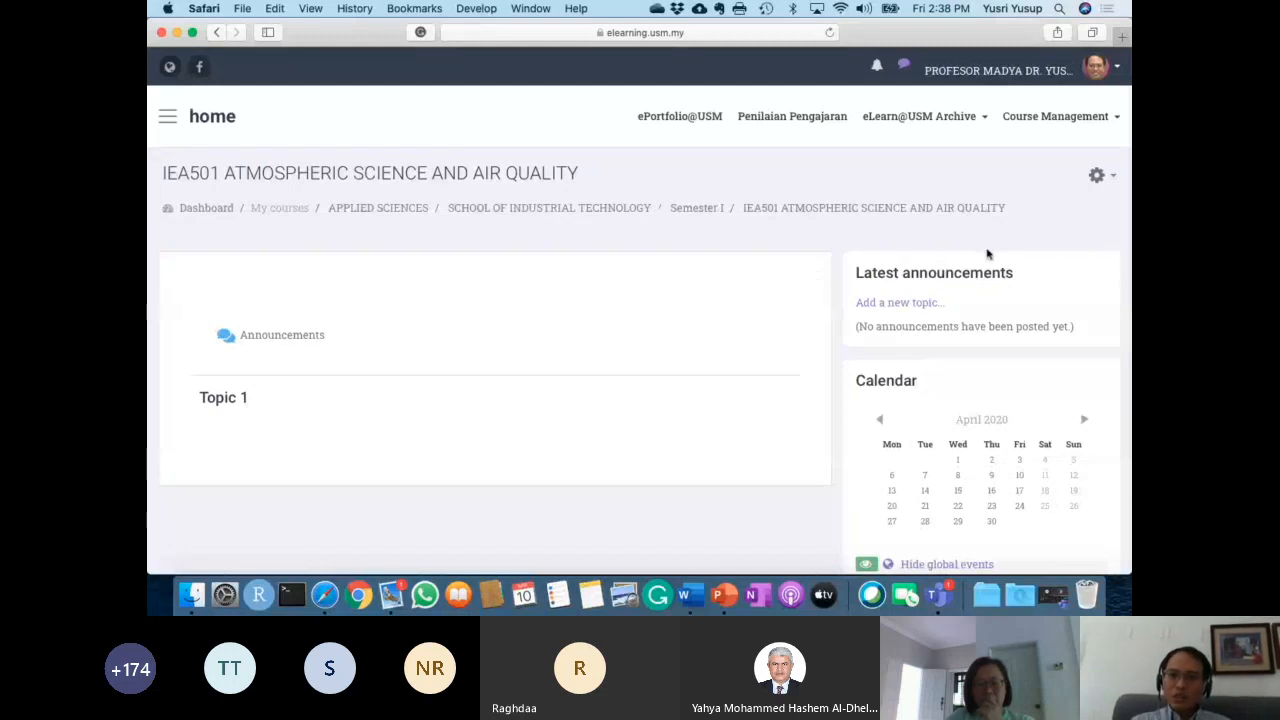
{"action": "left_click", "coordinate": [1097, 176]}
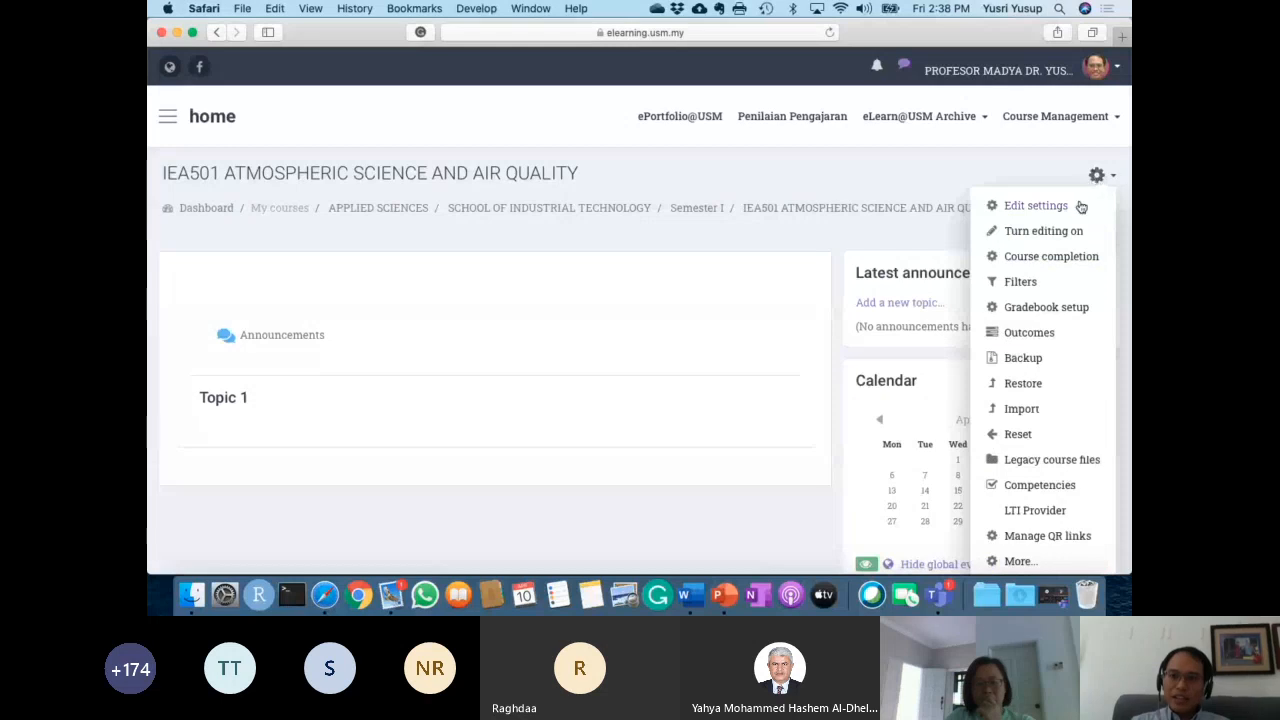
{"action": "scroll", "coordinate": [1080, 207], "scroll_direction": "down", "scroll_amount": 5}
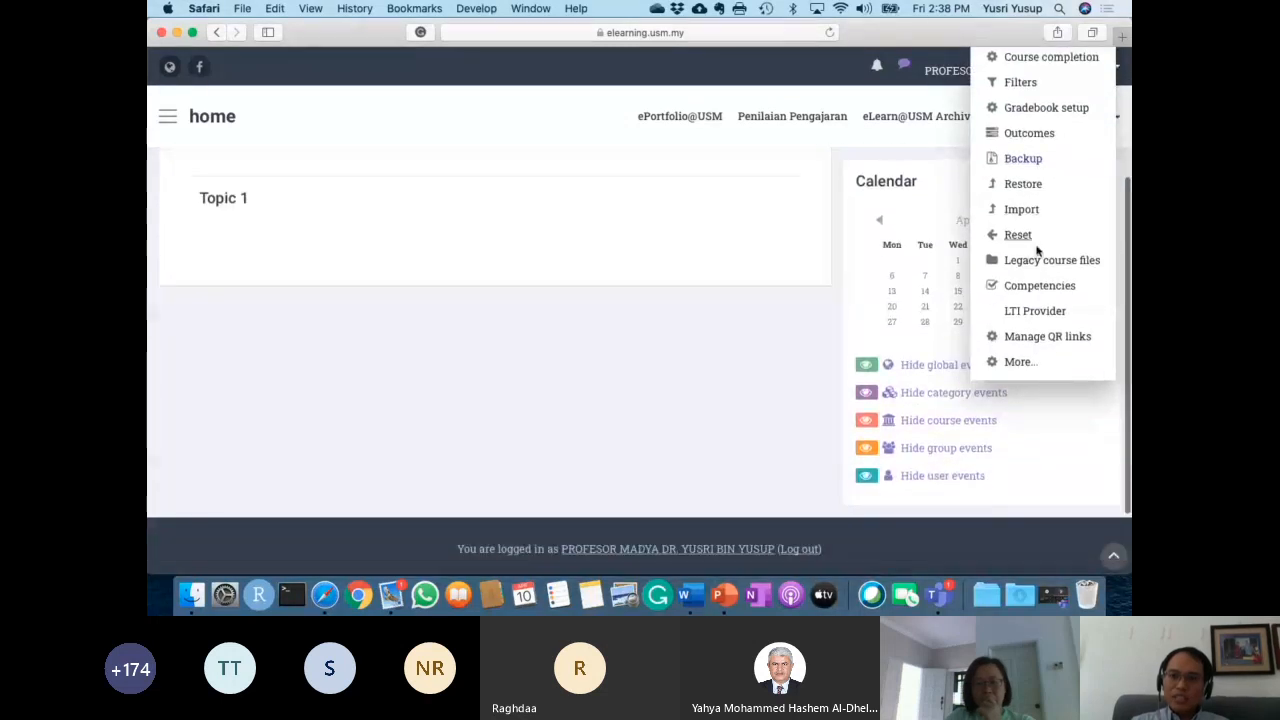
{"action": "left_click", "coordinate": [1018, 365]}
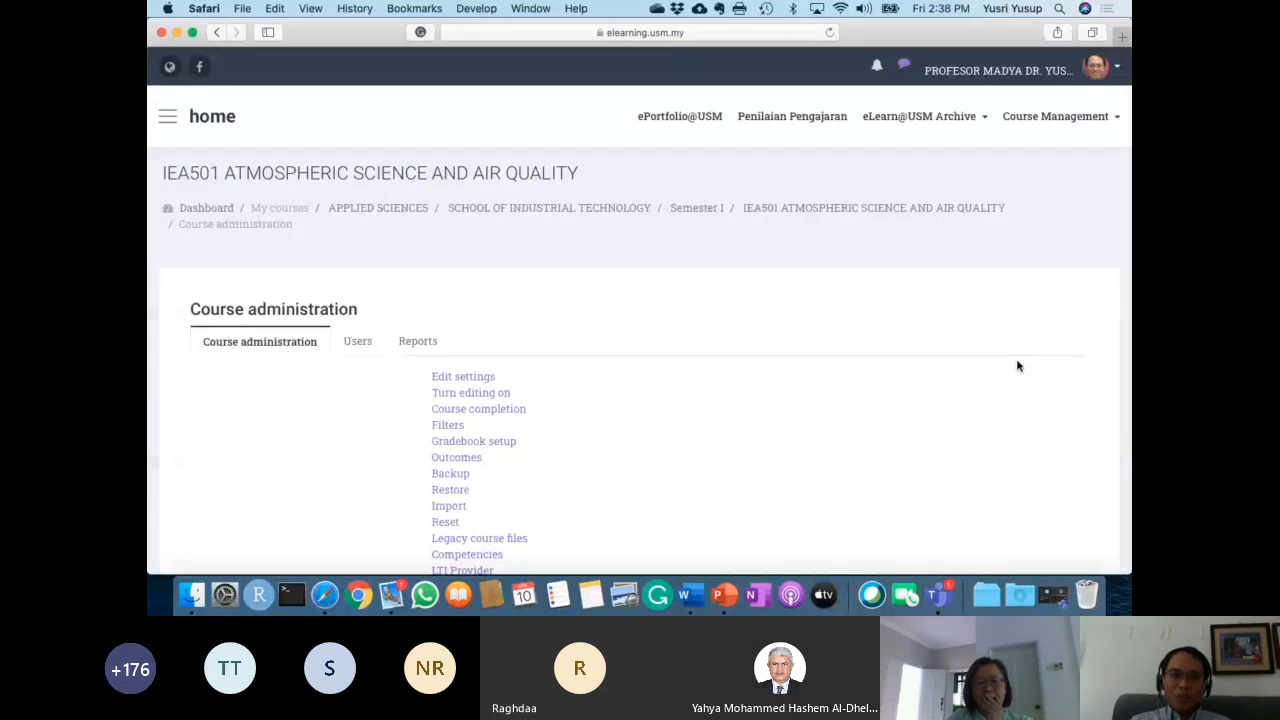
Open the Categories page of the course's question bank.
{"action": "scroll", "coordinate": [1018, 366], "scroll_direction": "down", "scroll_amount": 3}
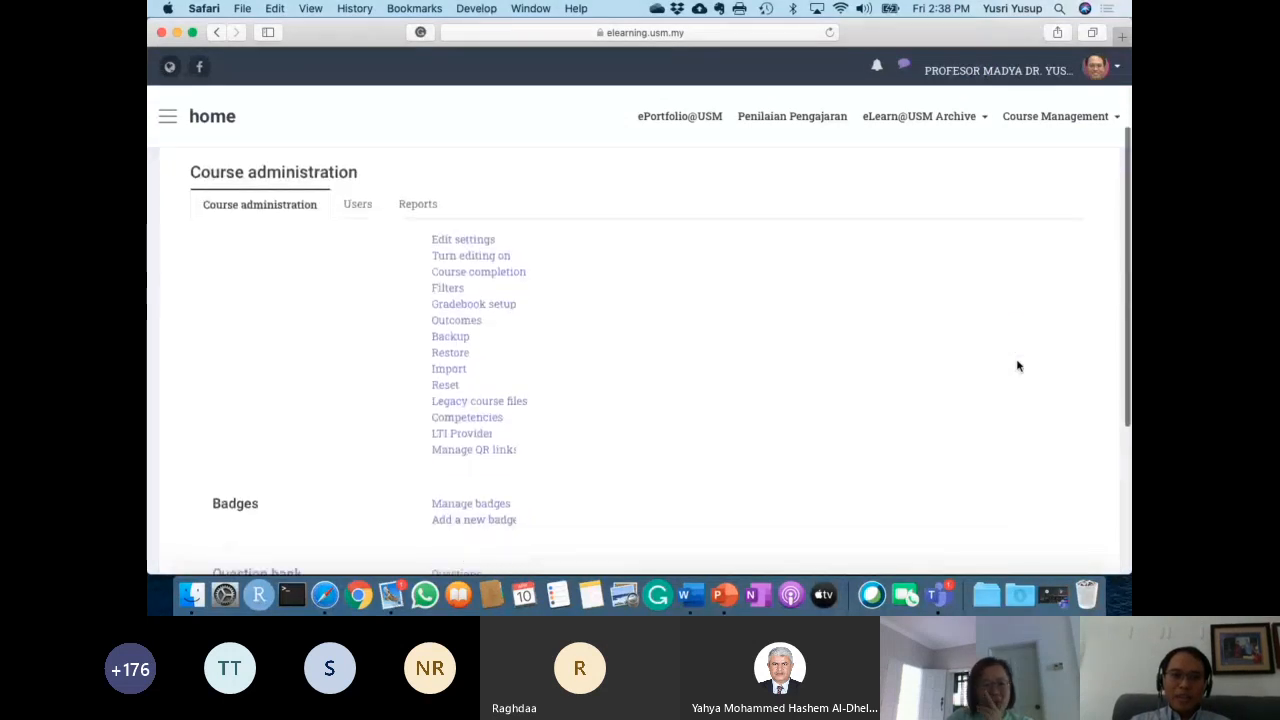
{"action": "scroll", "coordinate": [1018, 366], "scroll_direction": "down", "scroll_amount": 2}
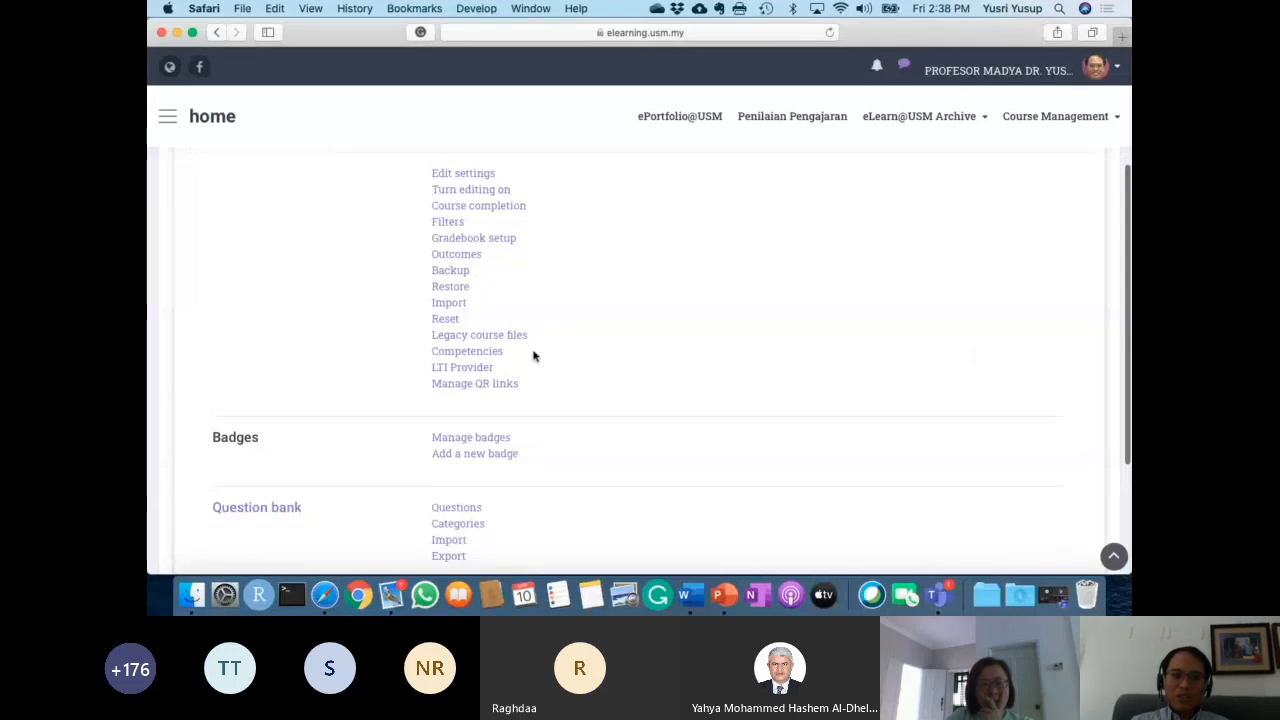
{"action": "scroll", "coordinate": [531, 354], "scroll_direction": "down", "scroll_amount": 2}
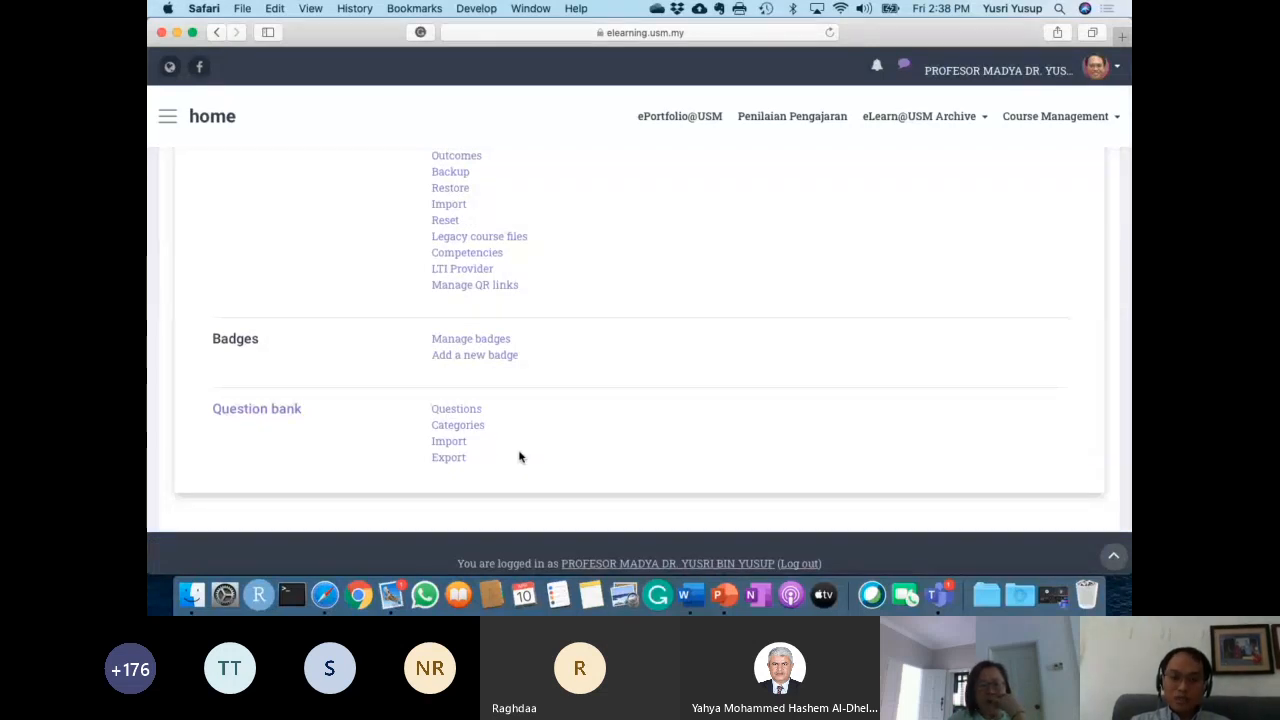
{"action": "left_click", "coordinate": [467, 430]}
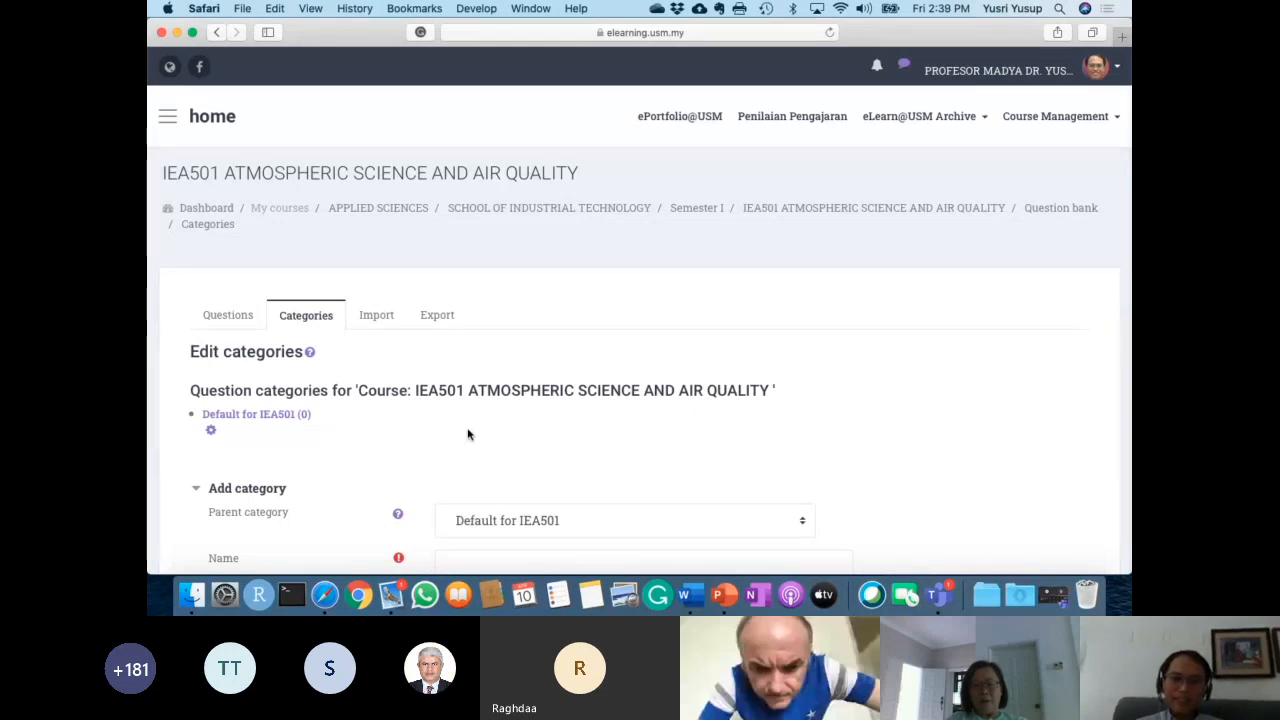
Add a question category named "Units and Dimensions" under Default for IEA501, checking the topic list on the Question Categories slide.
{"action": "scroll", "coordinate": [467, 434], "scroll_direction": "down", "scroll_amount": 5}
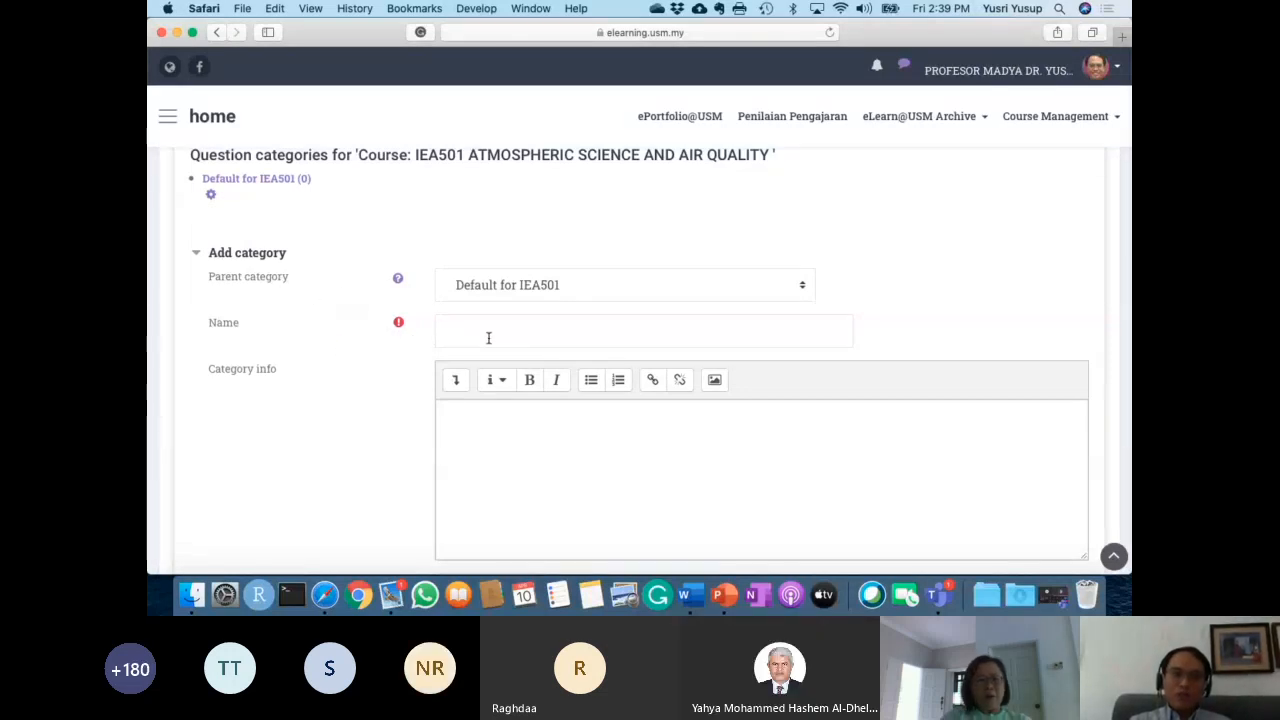
{"action": "key", "text": "ctrl+Right"}
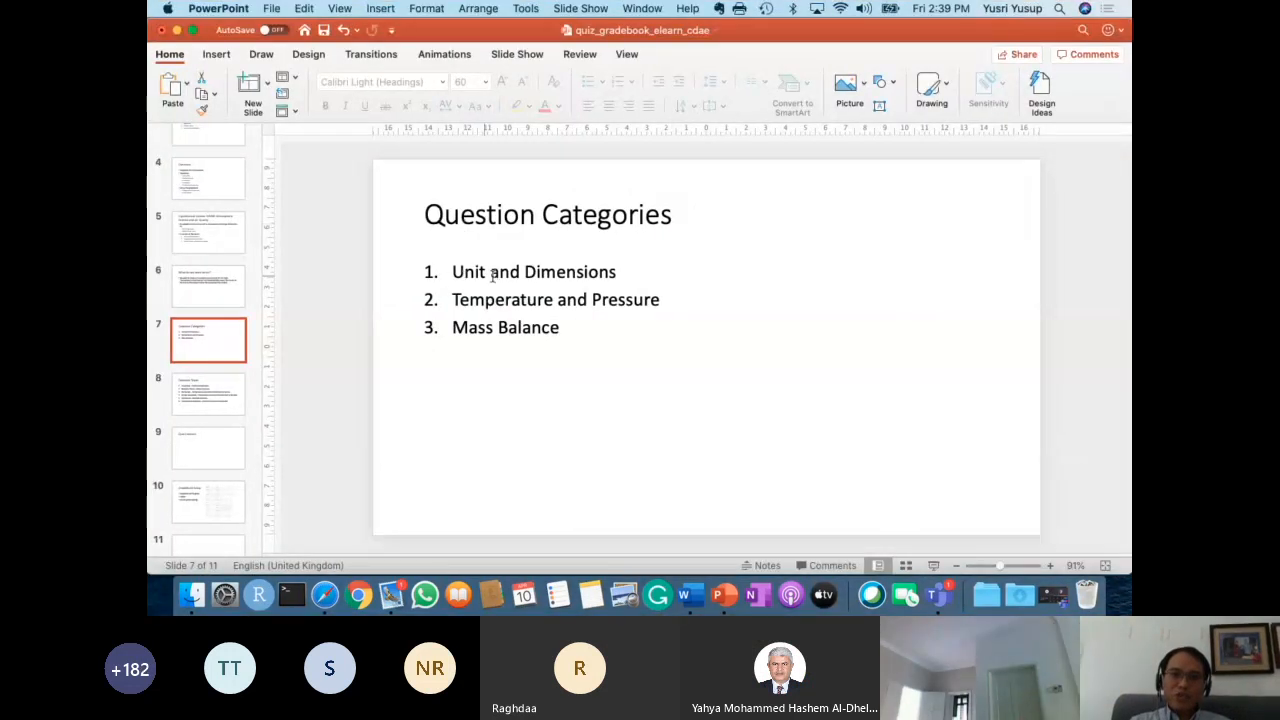
{"action": "key", "text": "ctrl+Left"}
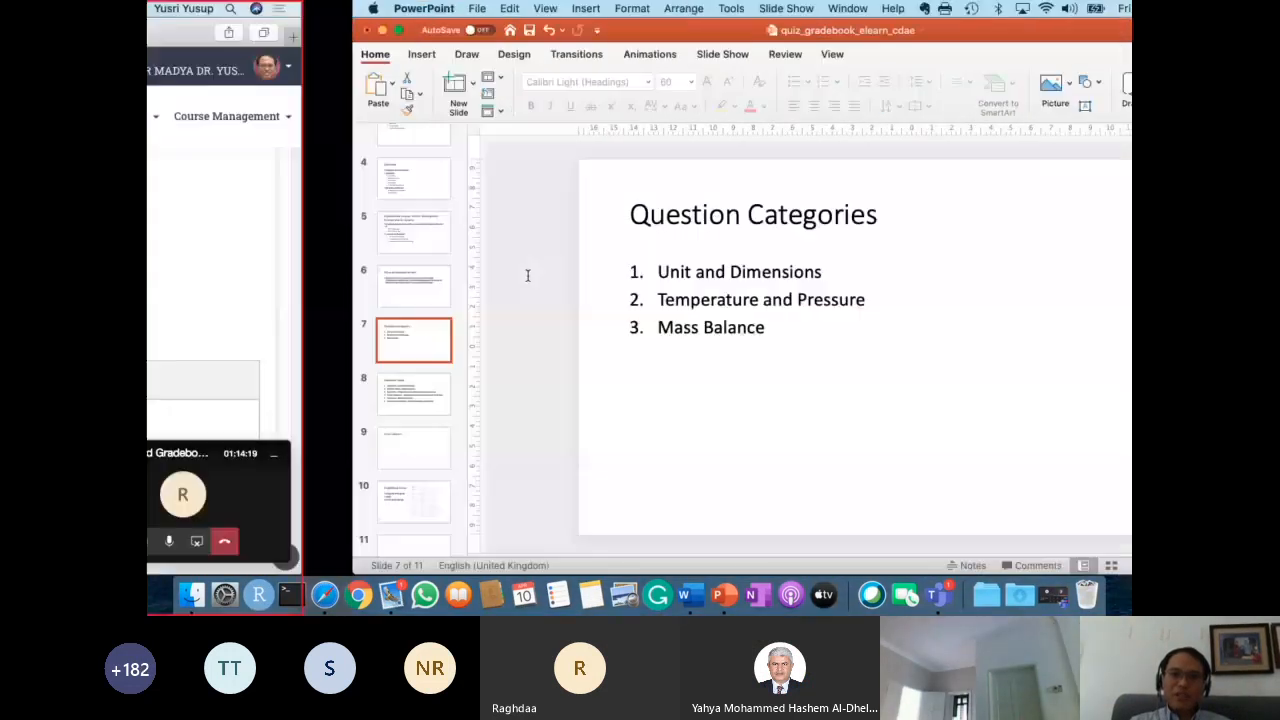
{"action": "left_click", "coordinate": [489, 330]}
{"action": "type", "text": "Units and Dimensions"}
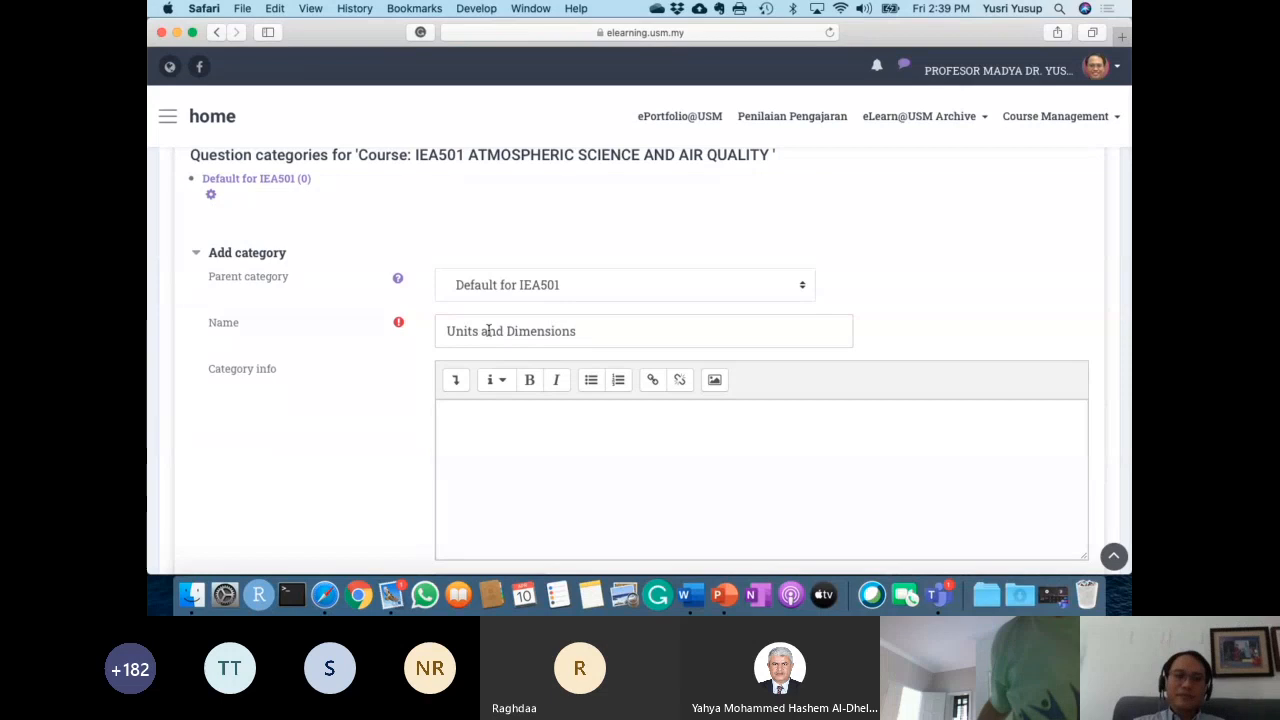
{"action": "scroll", "coordinate": [489, 330], "scroll_direction": "down", "scroll_amount": 5}
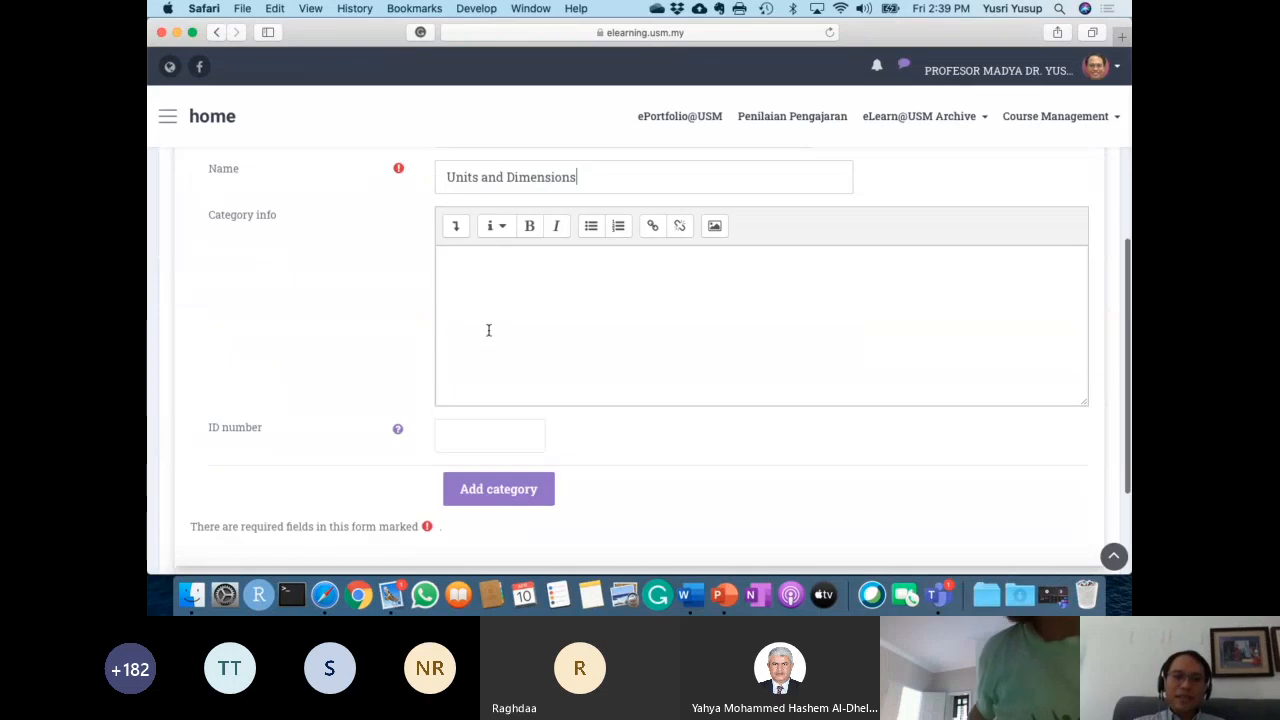
{"action": "left_click", "coordinate": [520, 400]}
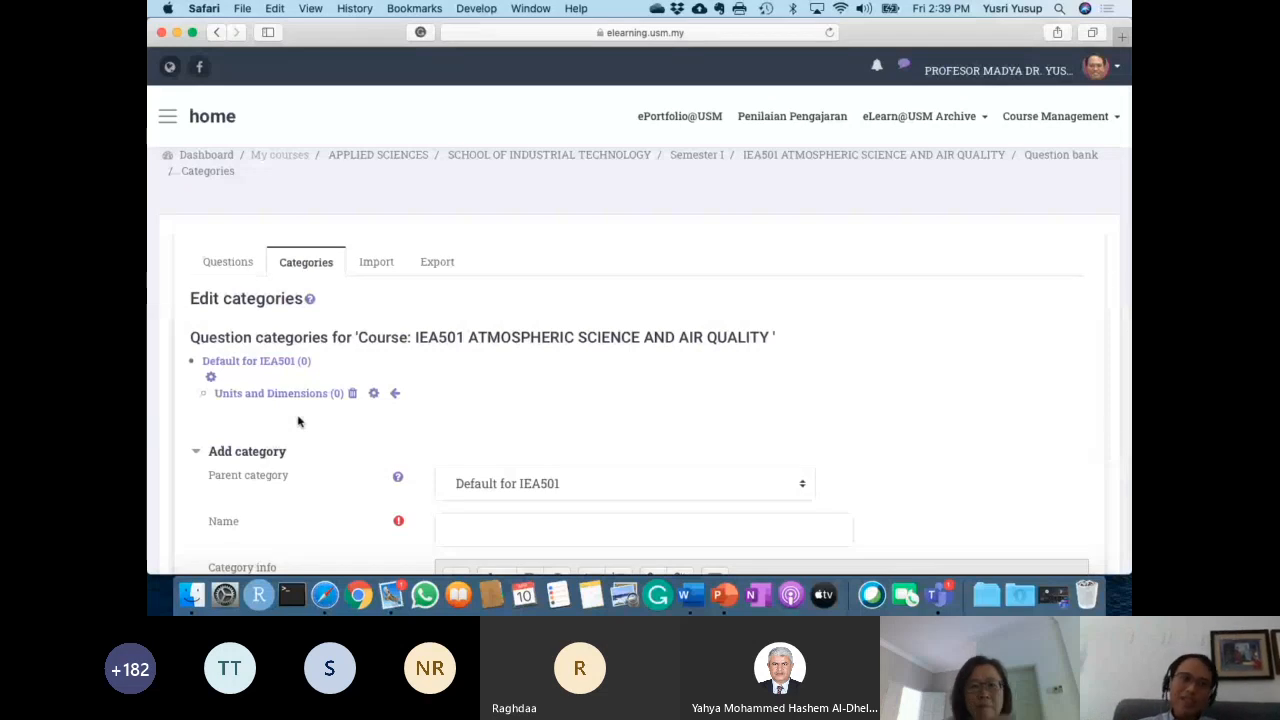
Add a question category named "Temperature and Pressure" under Default for IEA501.
{"action": "scroll", "coordinate": [471, 394], "scroll_direction": "down", "scroll_amount": 3}
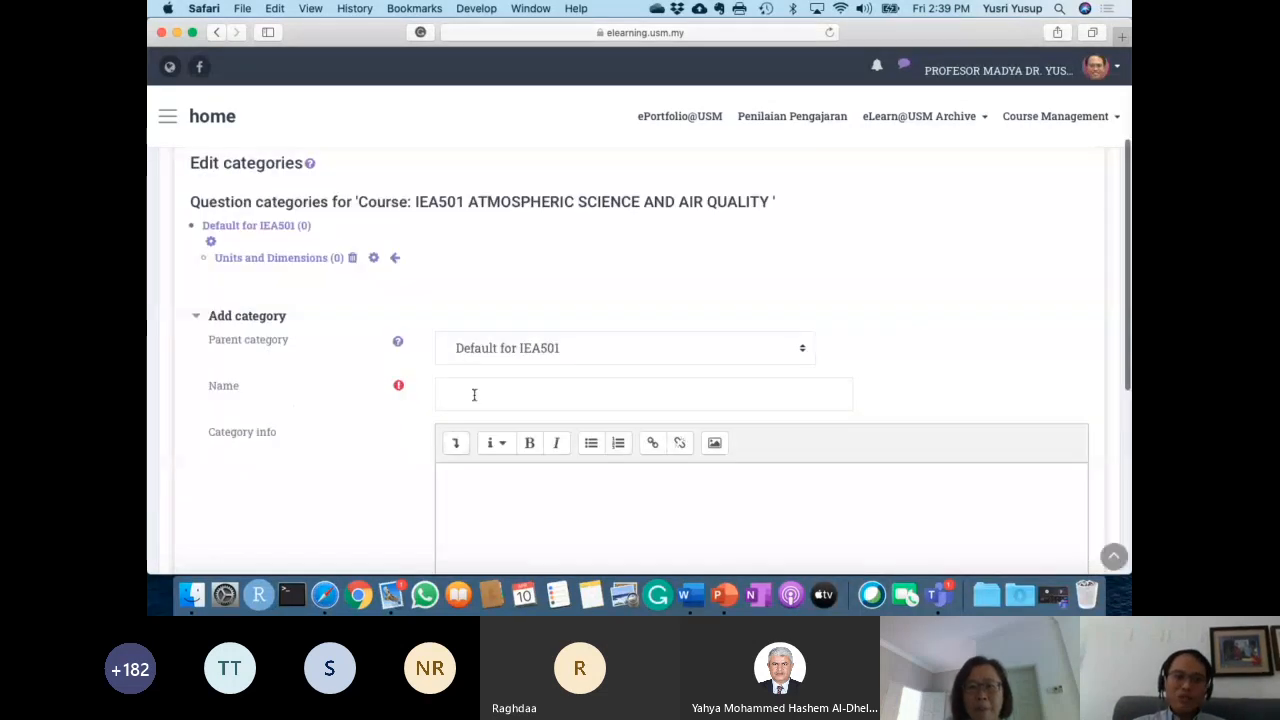
{"action": "left_click", "coordinate": [475, 395]}
{"action": "key", "text": "ctrl+Right"}
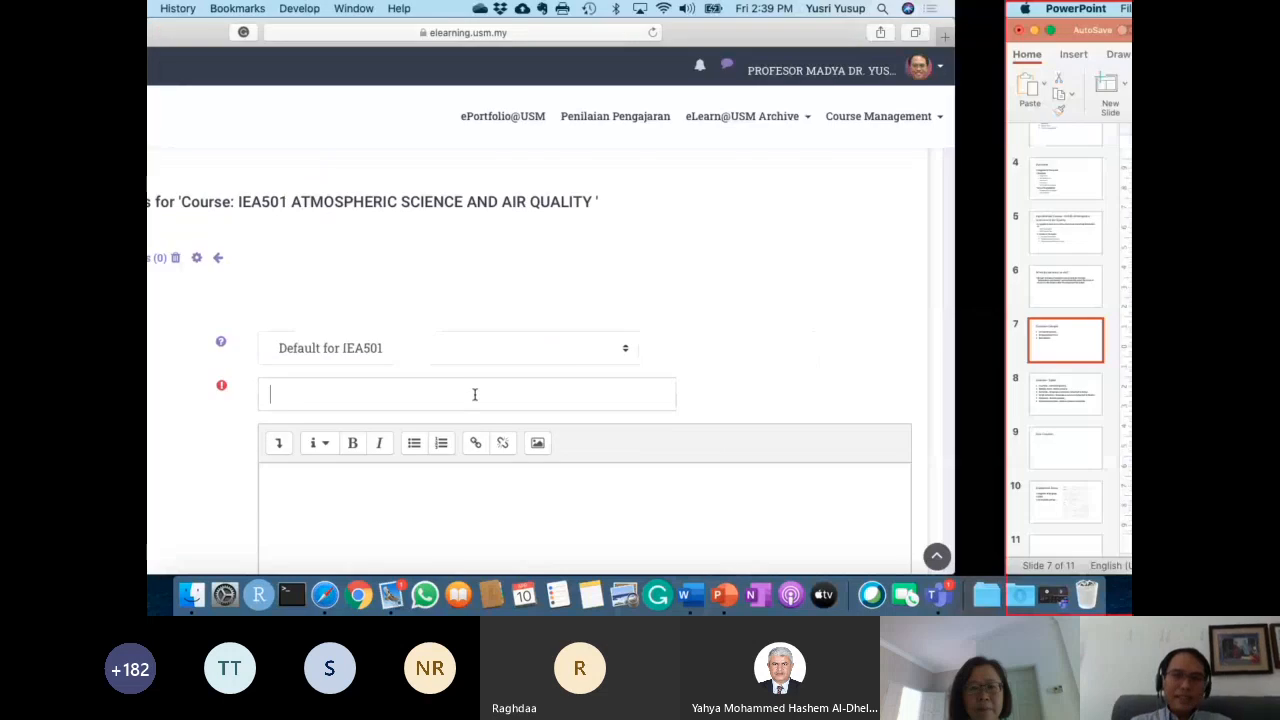
{"action": "key", "text": "ctrl+Left"}
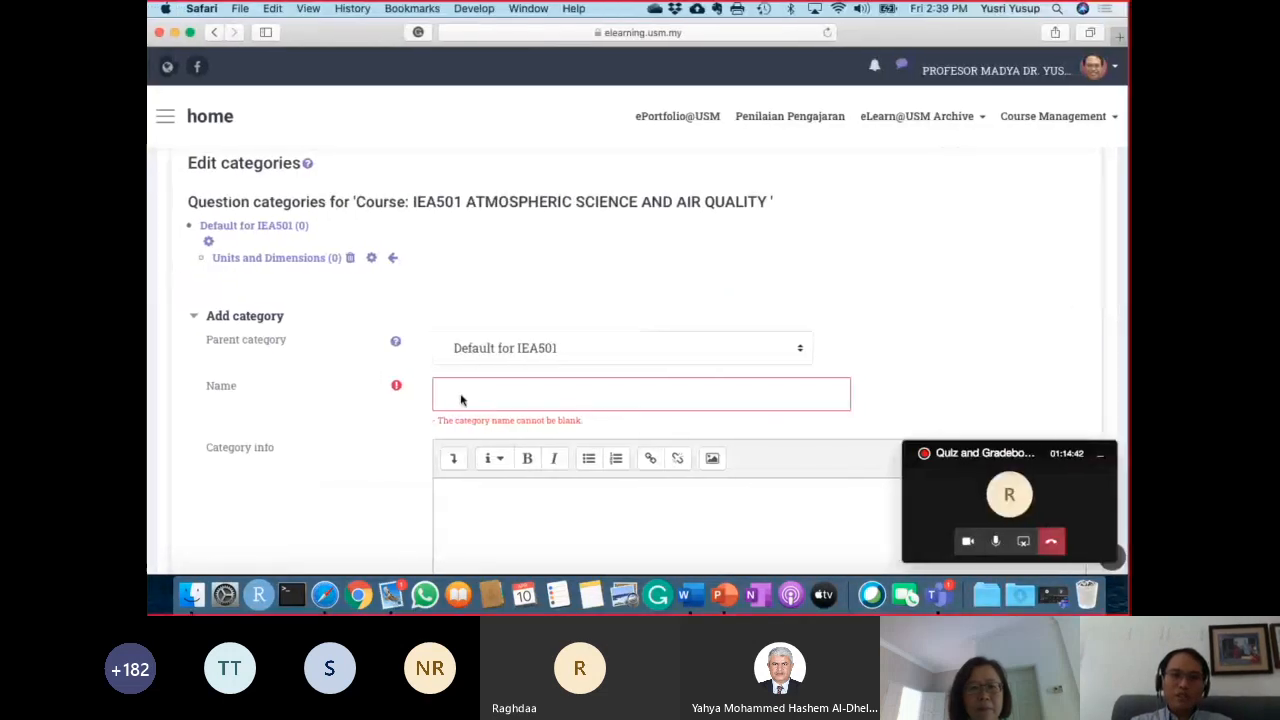
{"action": "type", "text": "Temperatu"}
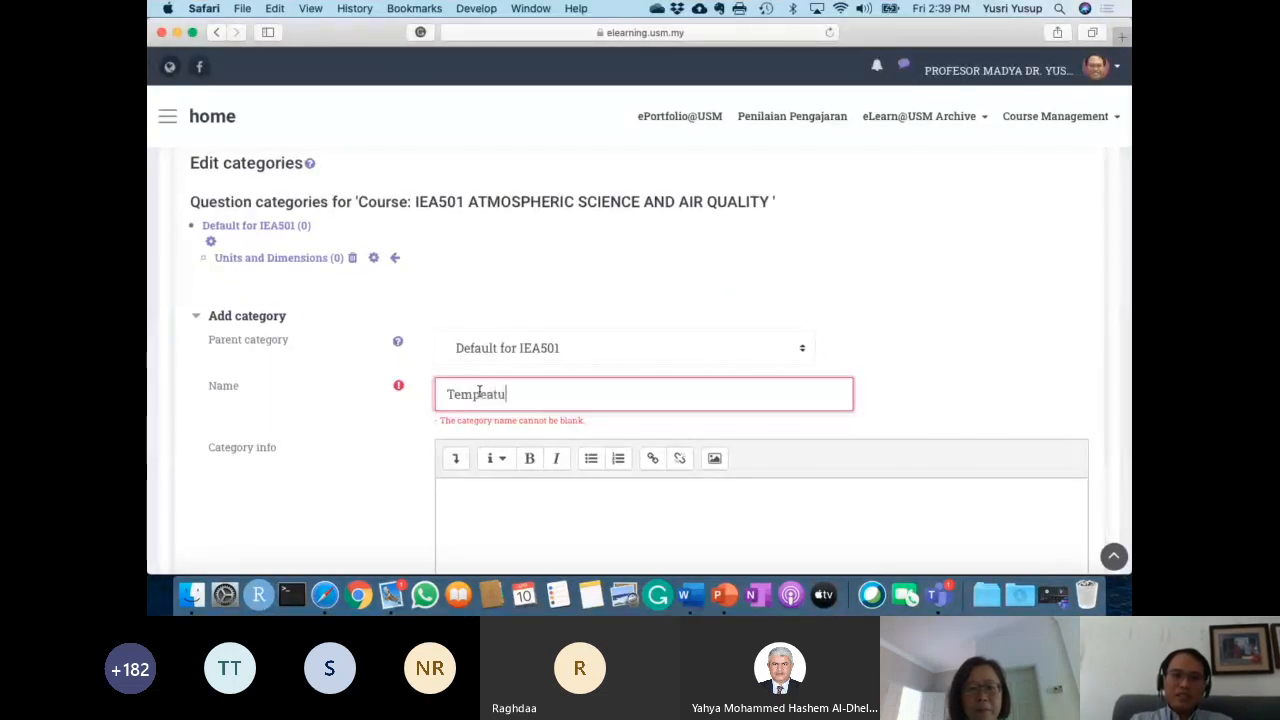
{"action": "type", "text": "re and Pressure"}
{"action": "scroll", "coordinate": [479, 391], "scroll_direction": "down", "scroll_amount": 4}
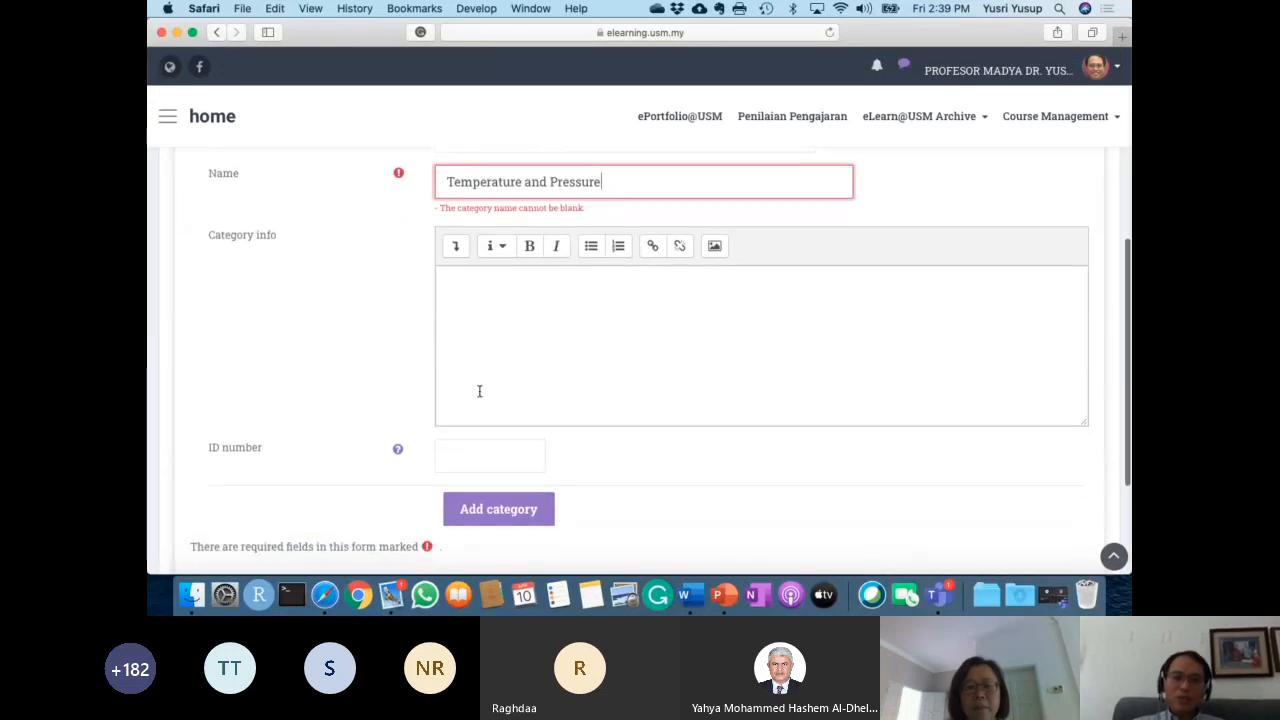
{"action": "left_click", "coordinate": [503, 521]}
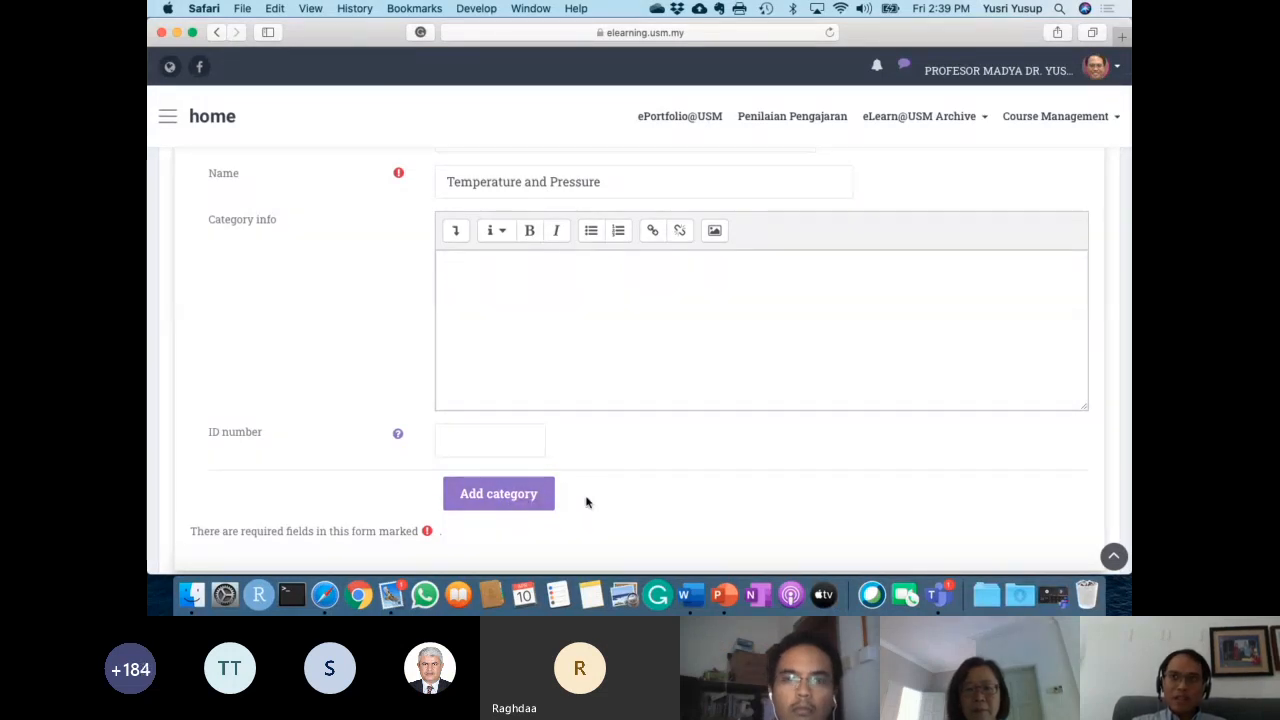
{"action": "left_click", "coordinate": [500, 496]}
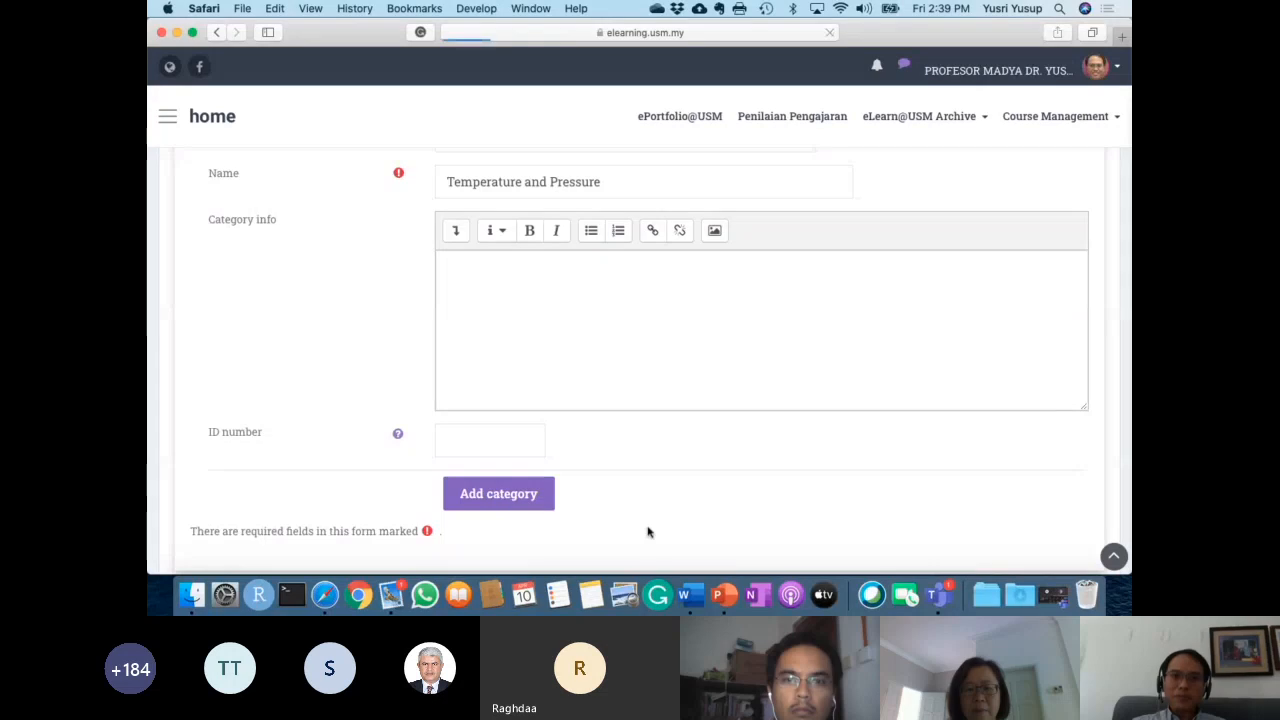
Add a question category named "Conservation of Mass and Energy" under Default for IEA501.
{"action": "scroll", "coordinate": [648, 531], "scroll_direction": "down", "scroll_amount": 2}
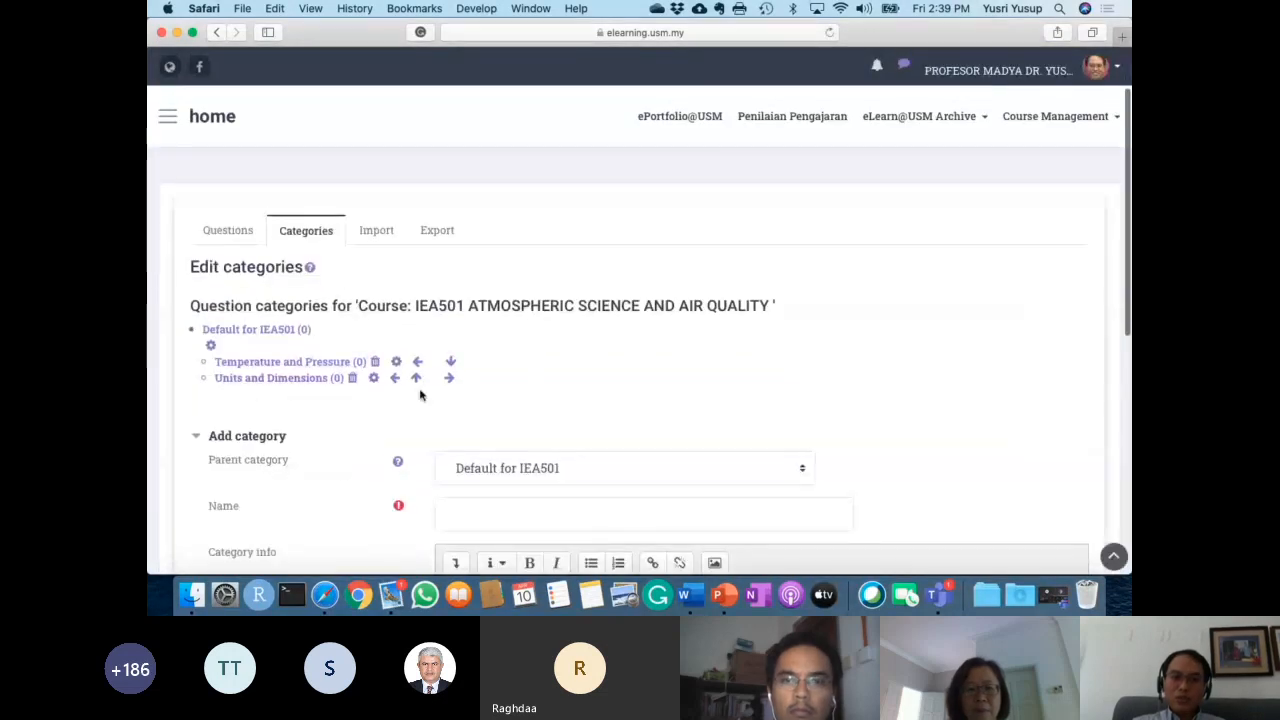
{"action": "scroll", "coordinate": [490, 410], "scroll_direction": "down", "scroll_amount": 1}
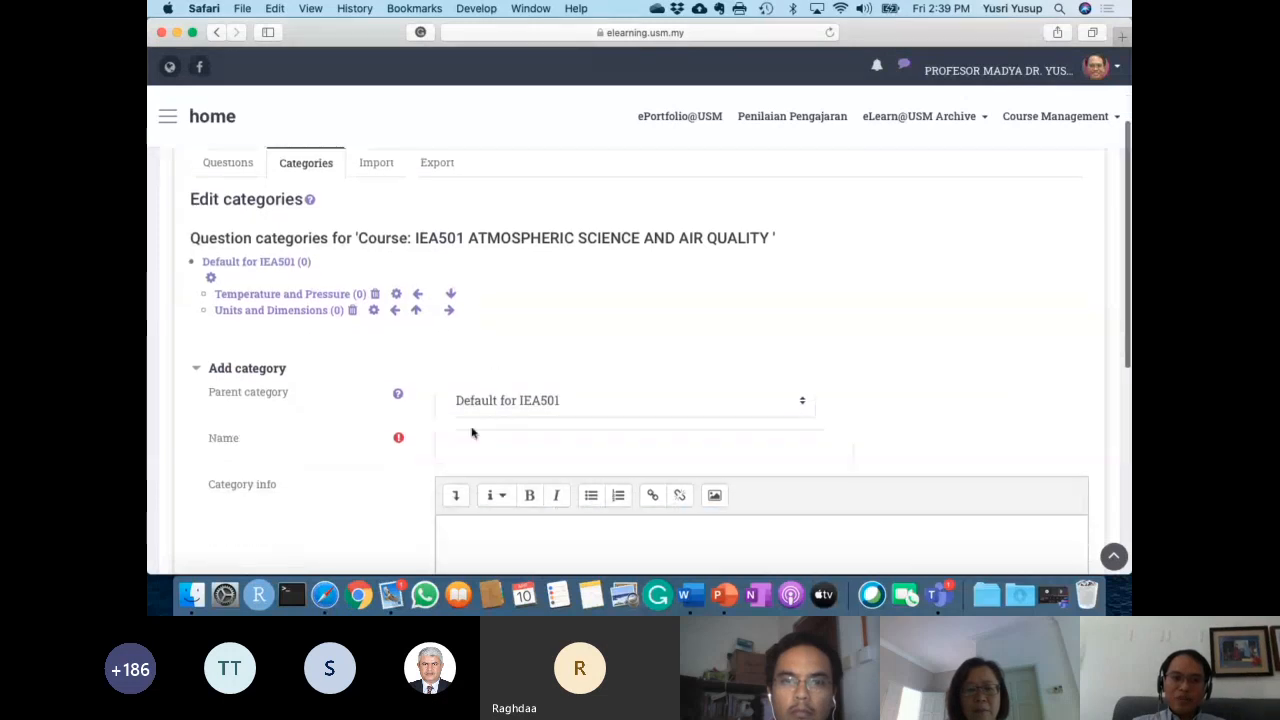
{"action": "scroll", "coordinate": [480, 420], "scroll_direction": "down", "scroll_amount": 3}
{"action": "left_click", "coordinate": [496, 369]}
{"action": "type", "text": "Conservatio"}
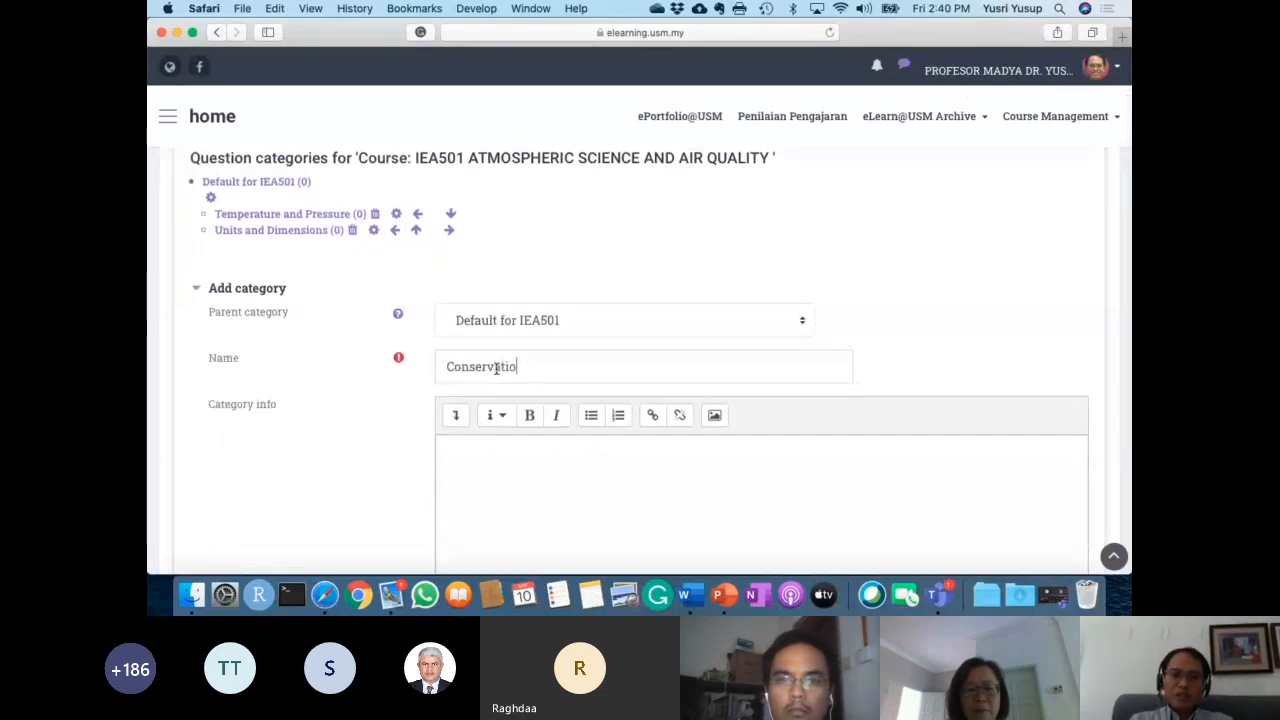
{"action": "type", "text": "n of Mass an"}
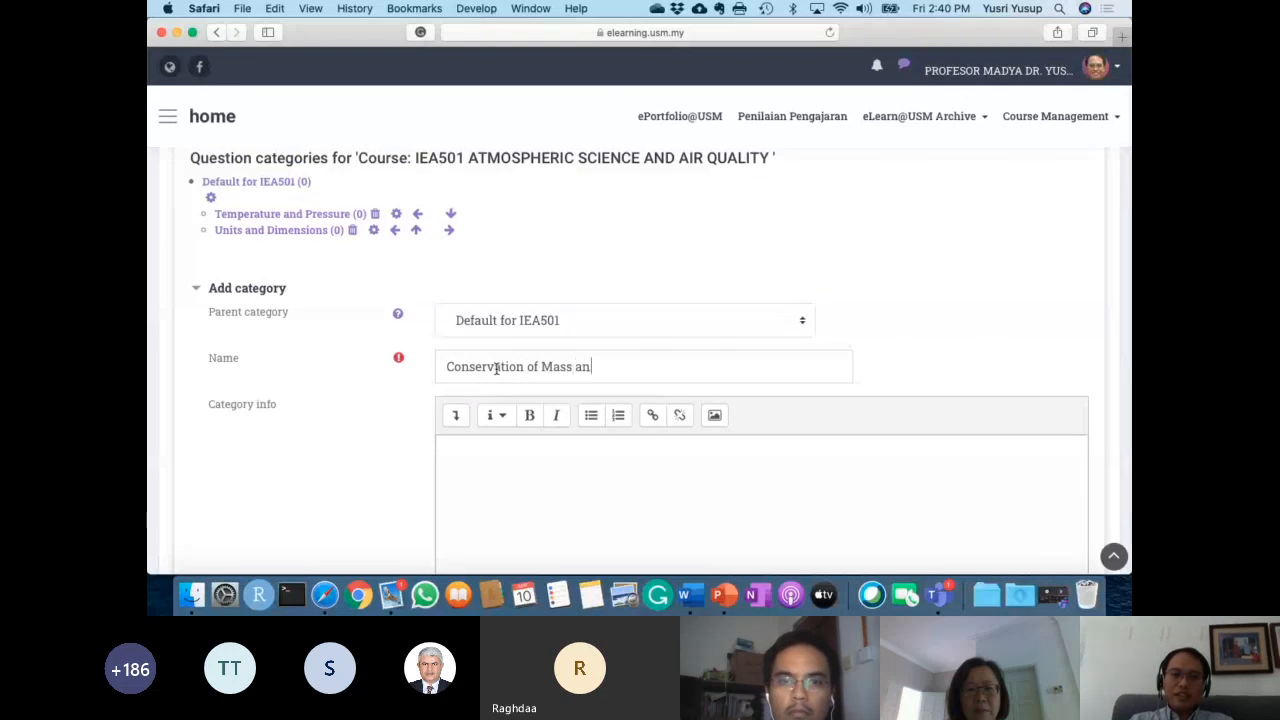
{"action": "type", "text": "d Energy"}
{"action": "scroll", "coordinate": [496, 369], "scroll_direction": "down", "scroll_amount": 2}
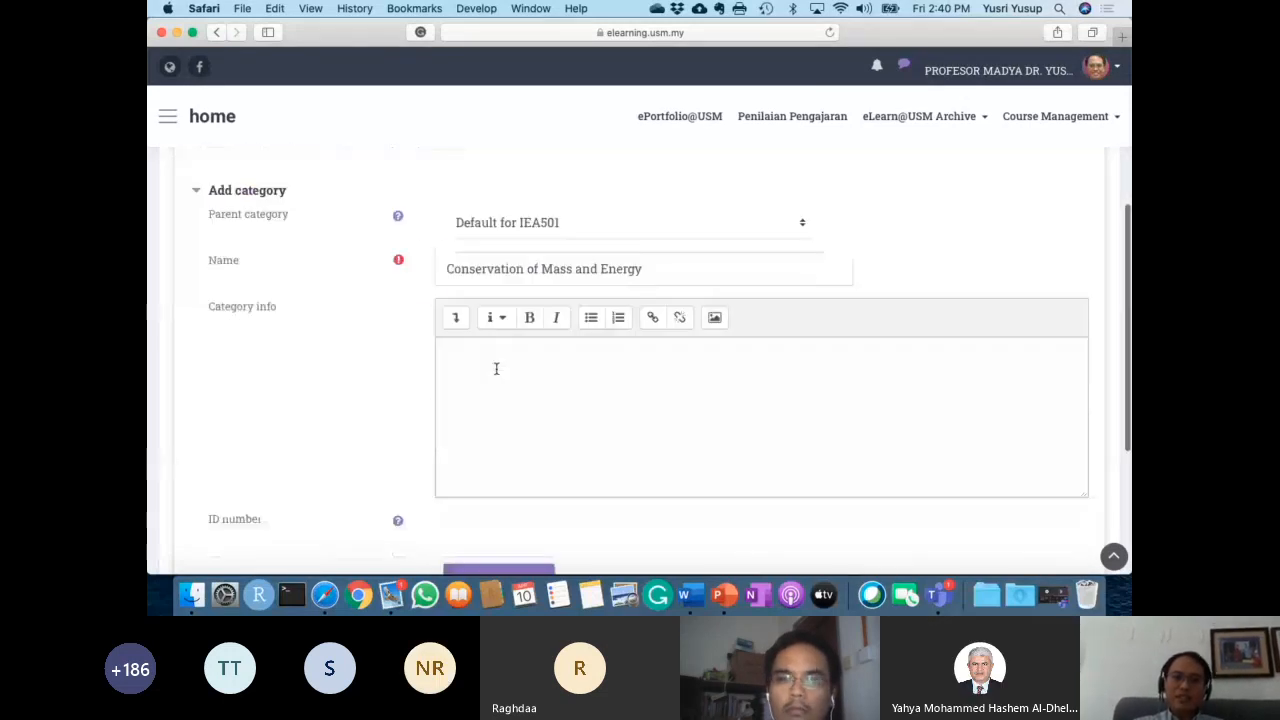
{"action": "scroll", "coordinate": [498, 370], "scroll_direction": "down", "scroll_amount": 2}
{"action": "left_click", "coordinate": [514, 474]}
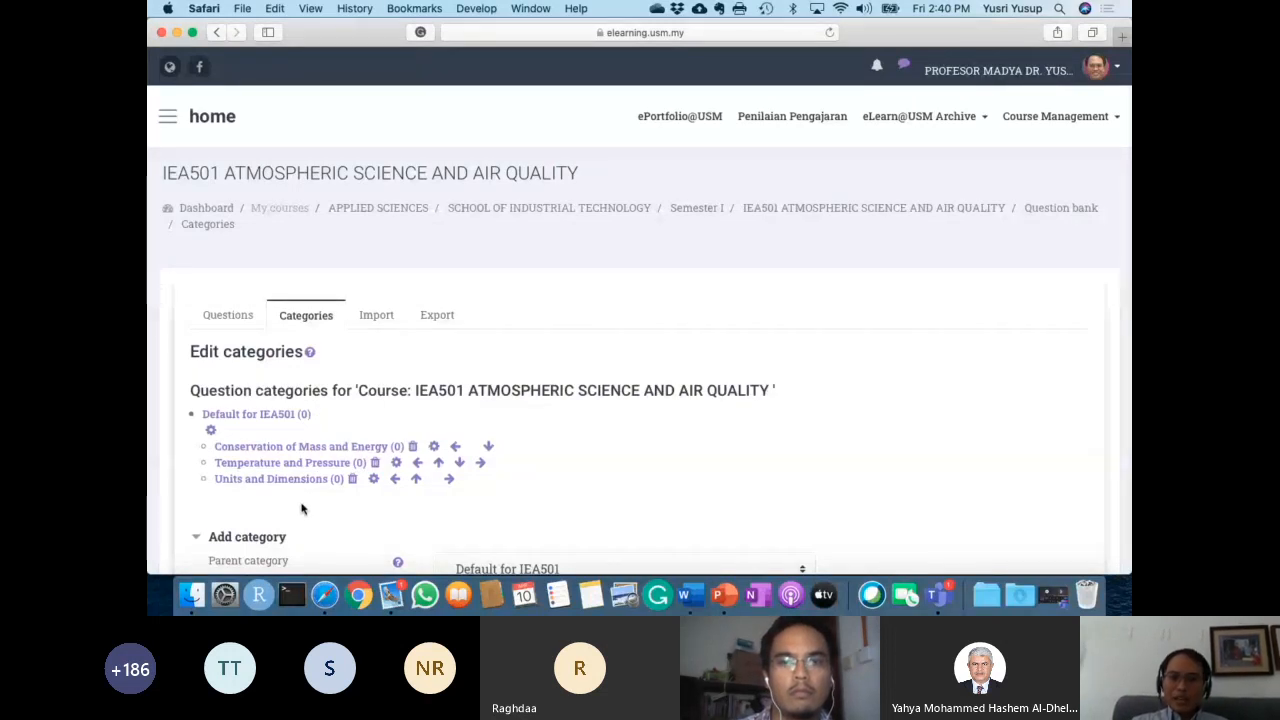
Switch to PowerPoint and review the "What do we want to do?" and "Question Categories" slides.
{"action": "key", "text": "super+Tab"}
{"action": "left_click", "coordinate": [234, 294]}
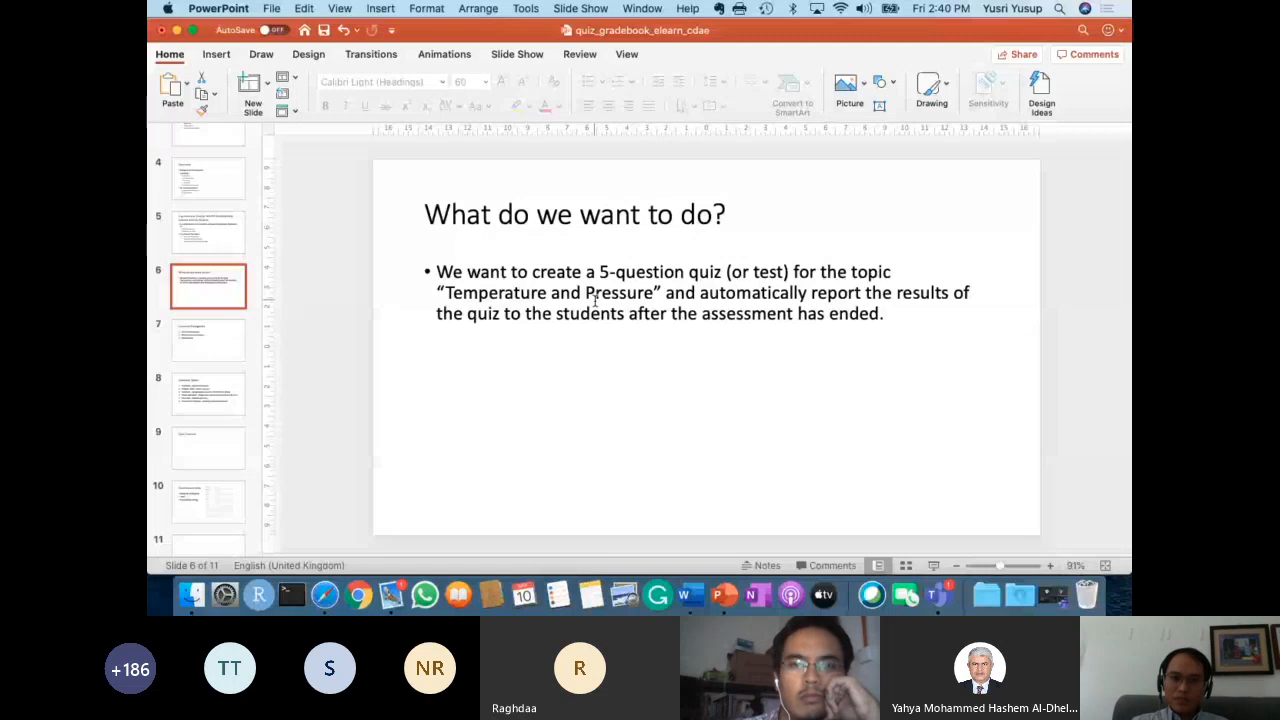
{"action": "left_click", "coordinate": [220, 340]}
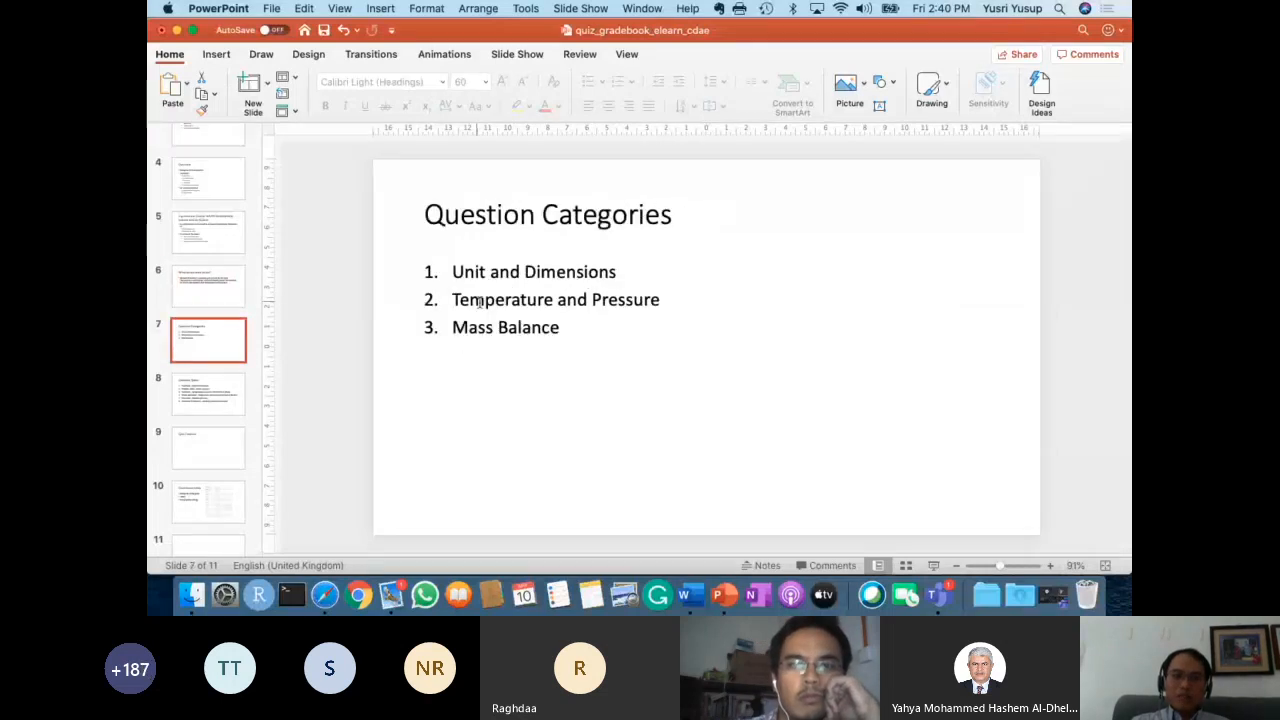
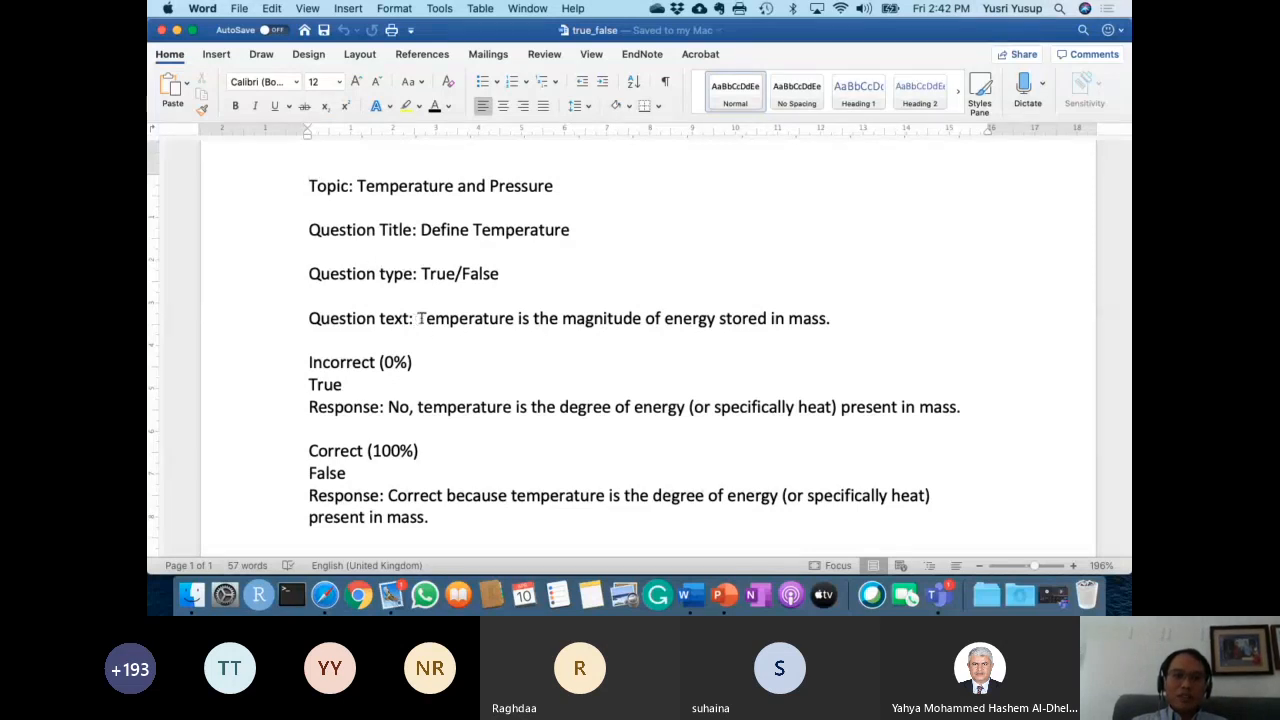
Highlight the question text sentence about temperature in the true_false document, and switch back to the question categories page in Safari.
{"action": "left_click_drag", "start_coordinate": [416, 318], "coordinate": [828, 322]}
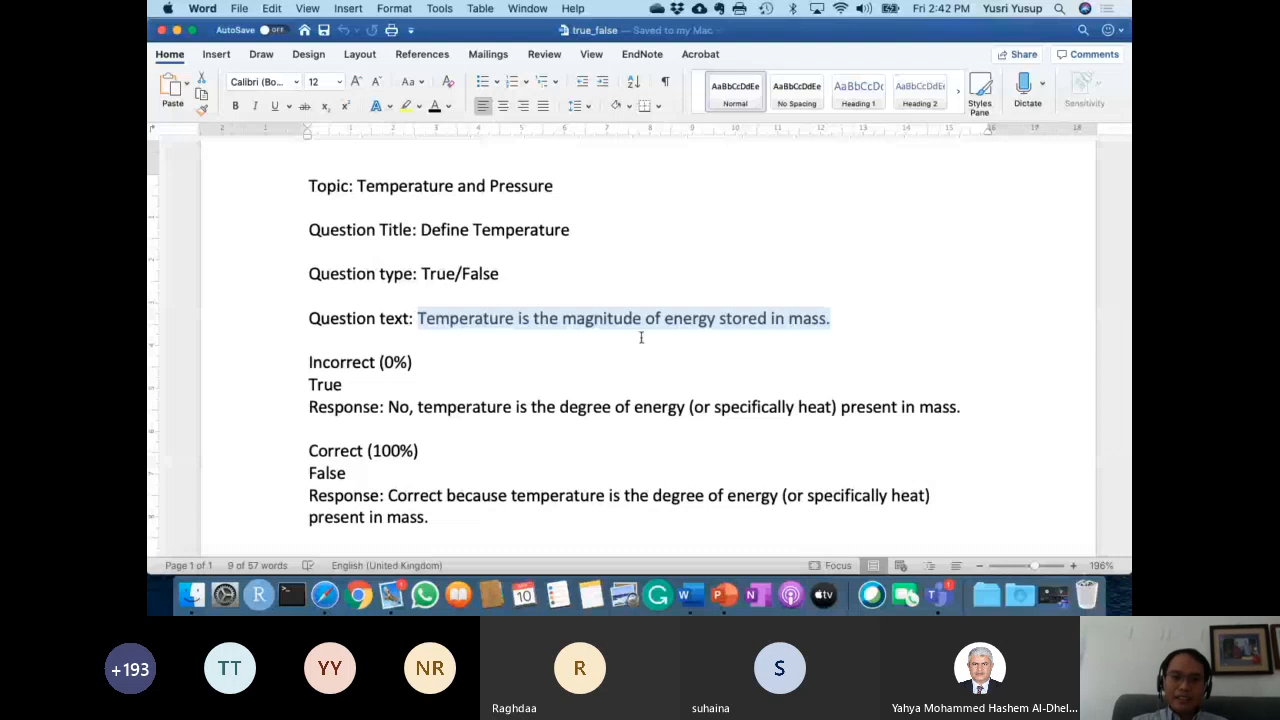
{"action": "key", "text": "ctrl+Left"}
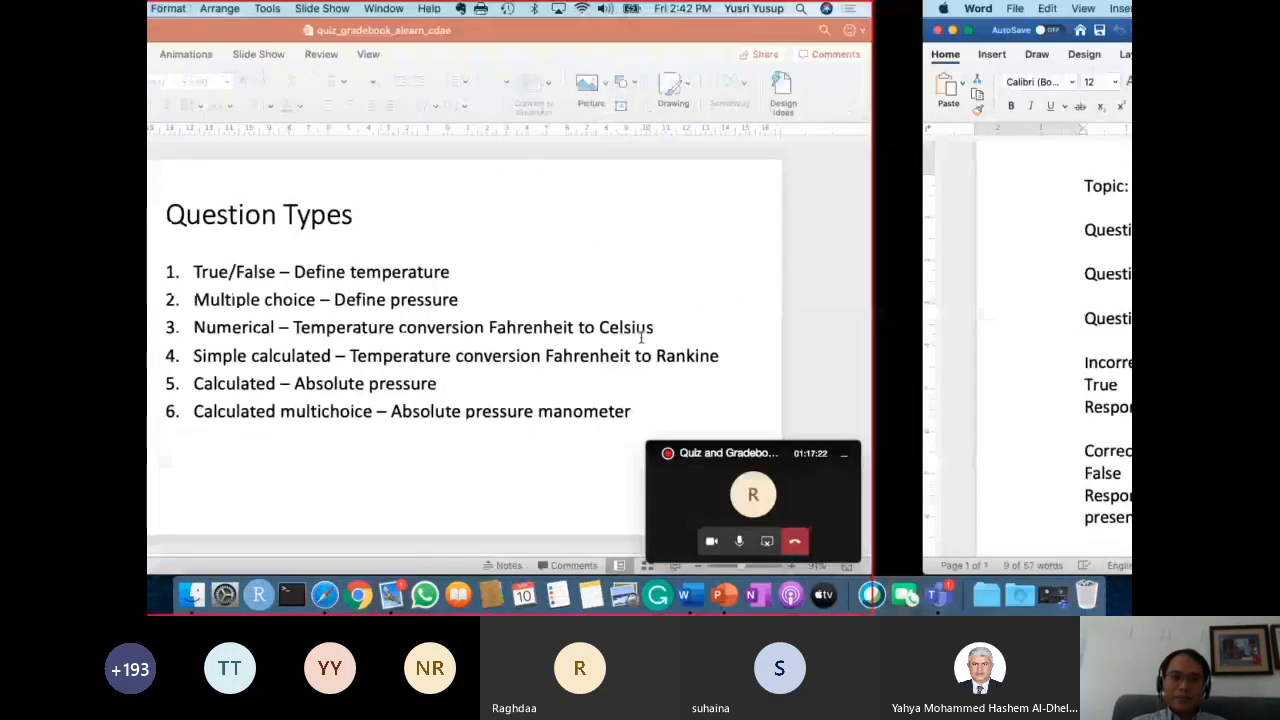
{"action": "key", "text": "ctrl+Left"}
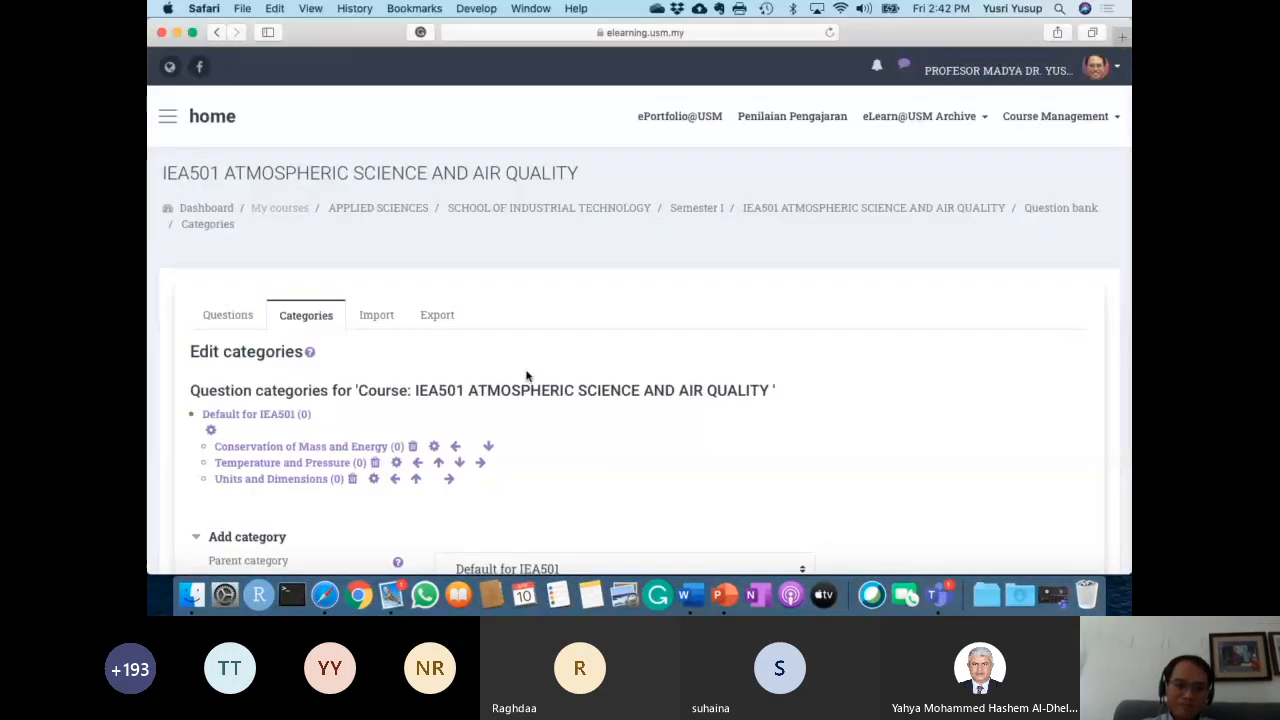
Open the question bank's question list and choose the Temperature and Pressure category.
{"action": "scroll", "coordinate": [527, 375], "scroll_direction": "down", "scroll_amount": 3}
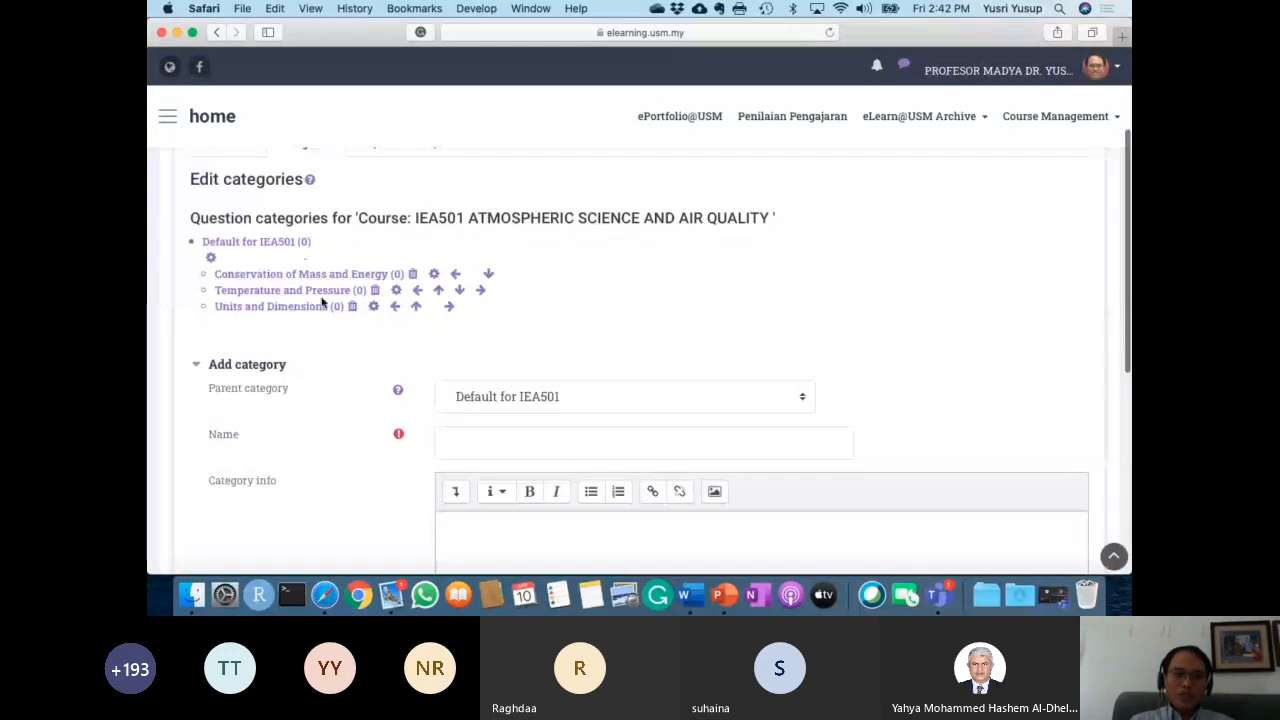
{"action": "scroll", "coordinate": [297, 271], "scroll_direction": "up", "scroll_amount": 1}
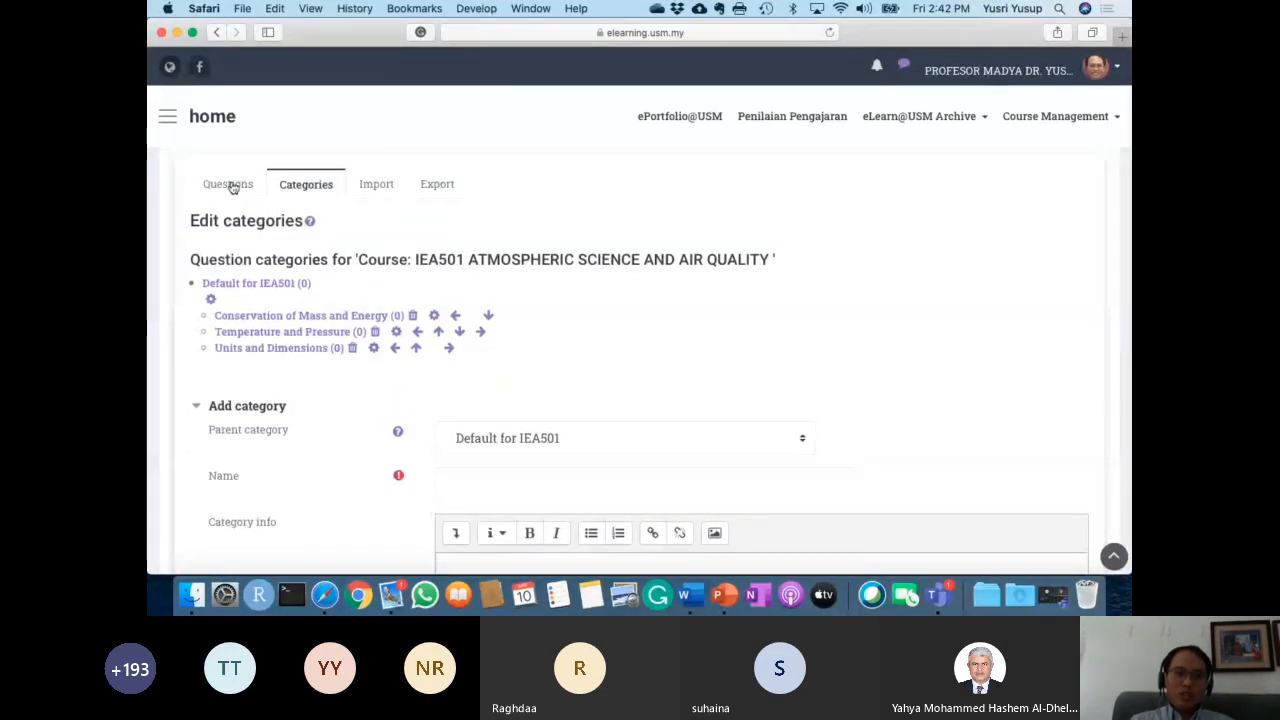
{"action": "left_click", "coordinate": [240, 188]}
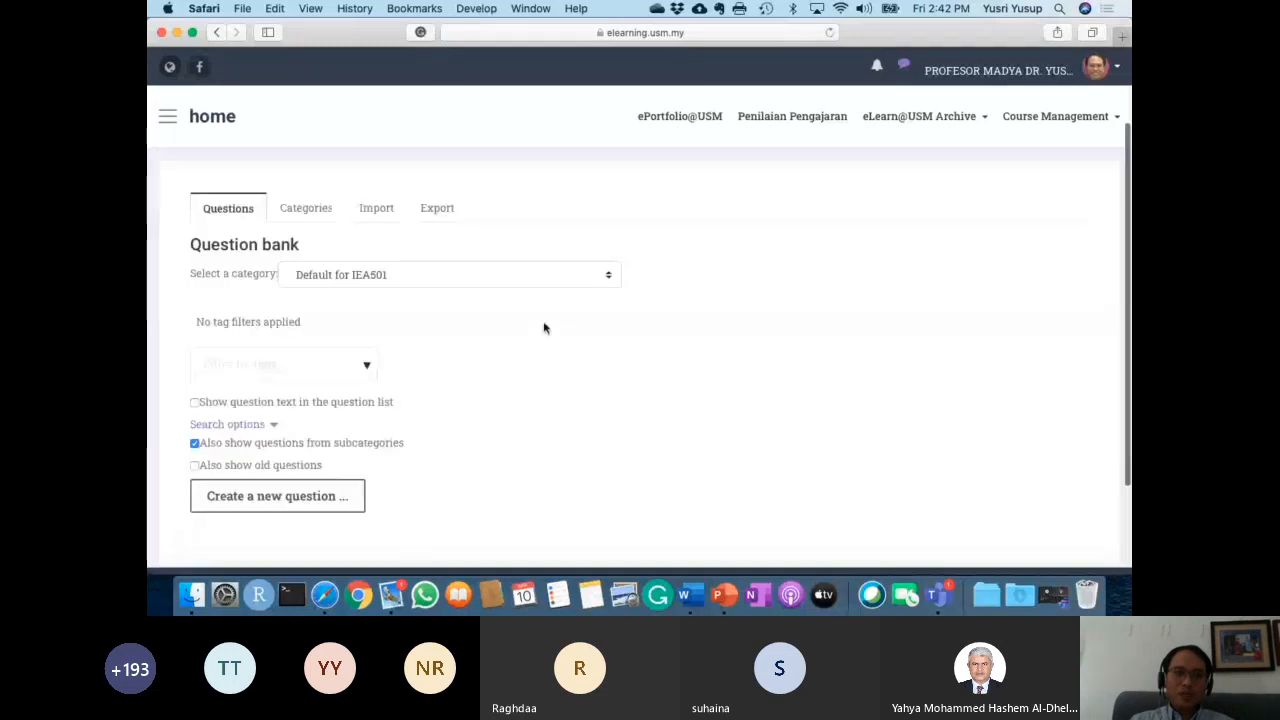
{"action": "scroll", "coordinate": [544, 328], "scroll_direction": "down", "scroll_amount": 2}
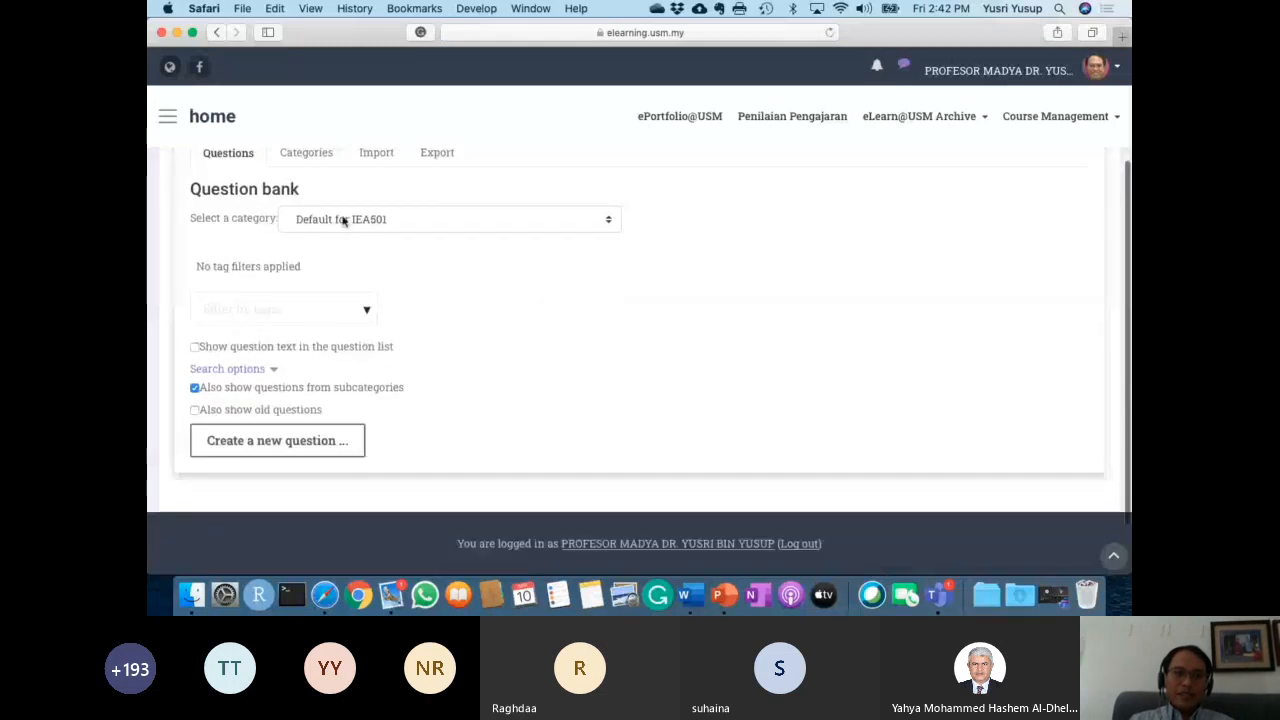
{"action": "left_click", "coordinate": [343, 221]}
{"action": "left_click", "coordinate": [478, 228]}
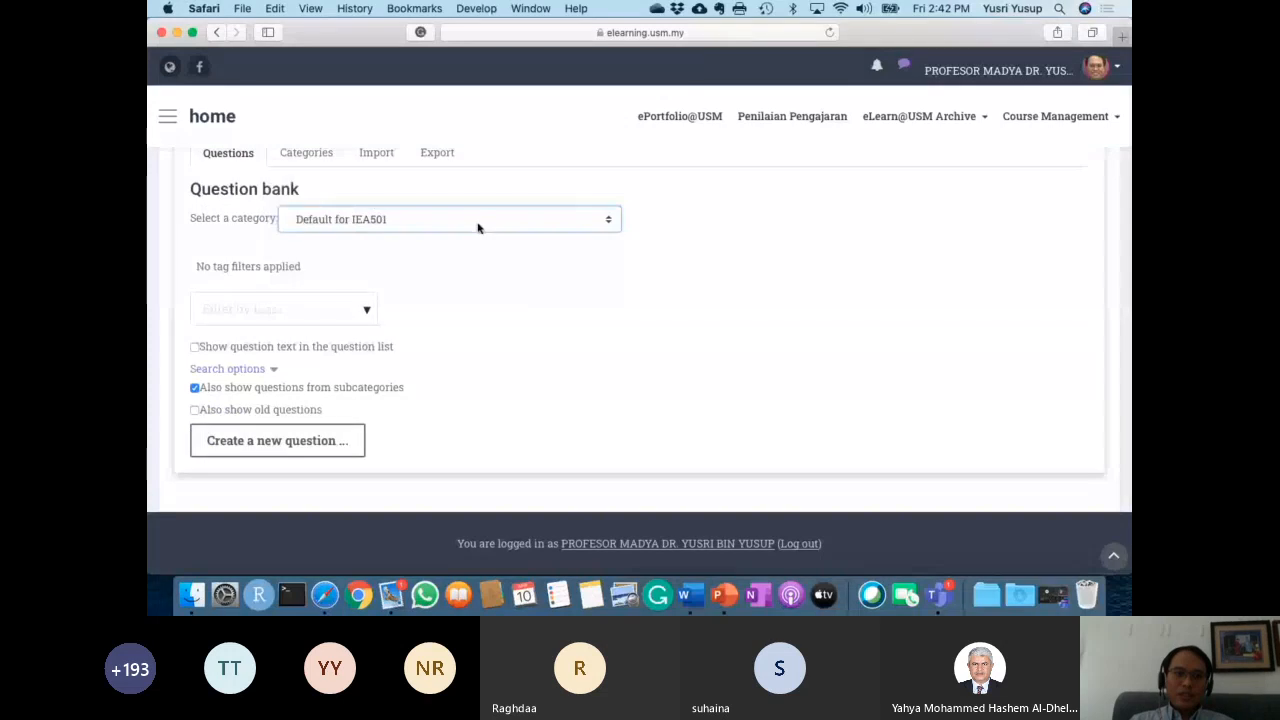
{"action": "left_click", "coordinate": [478, 228]}
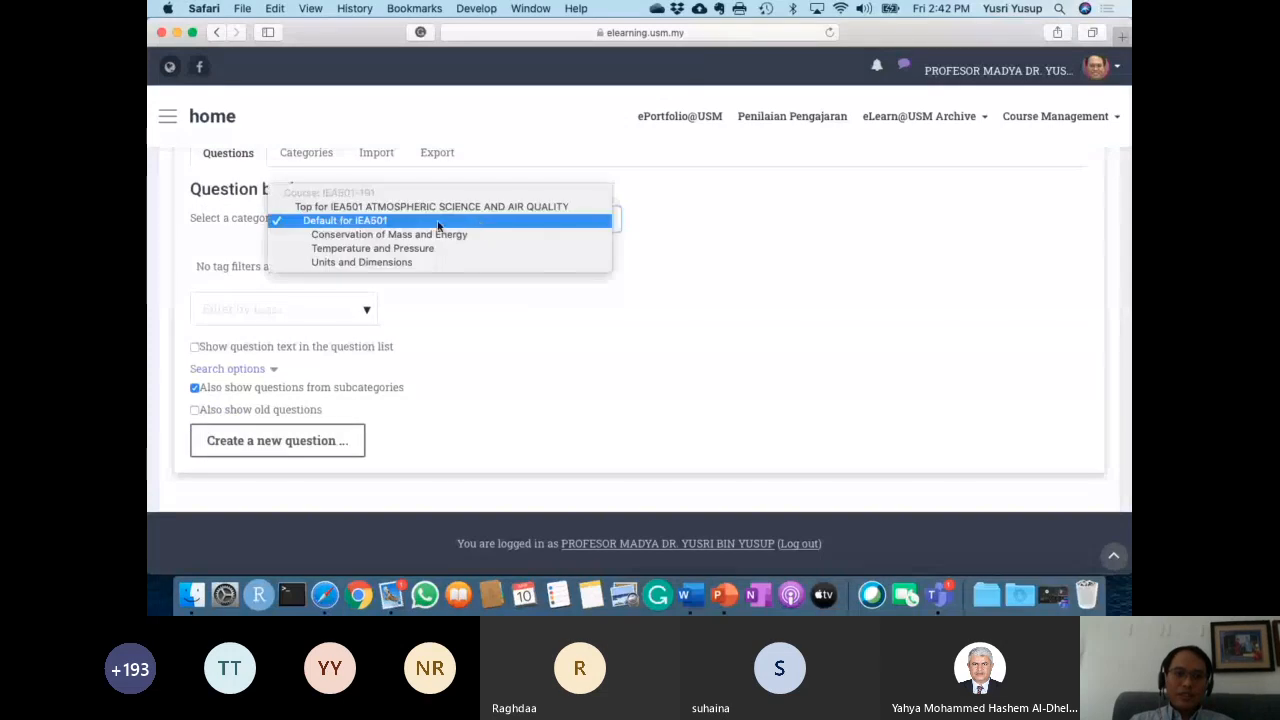
{"action": "left_click", "coordinate": [341, 250]}
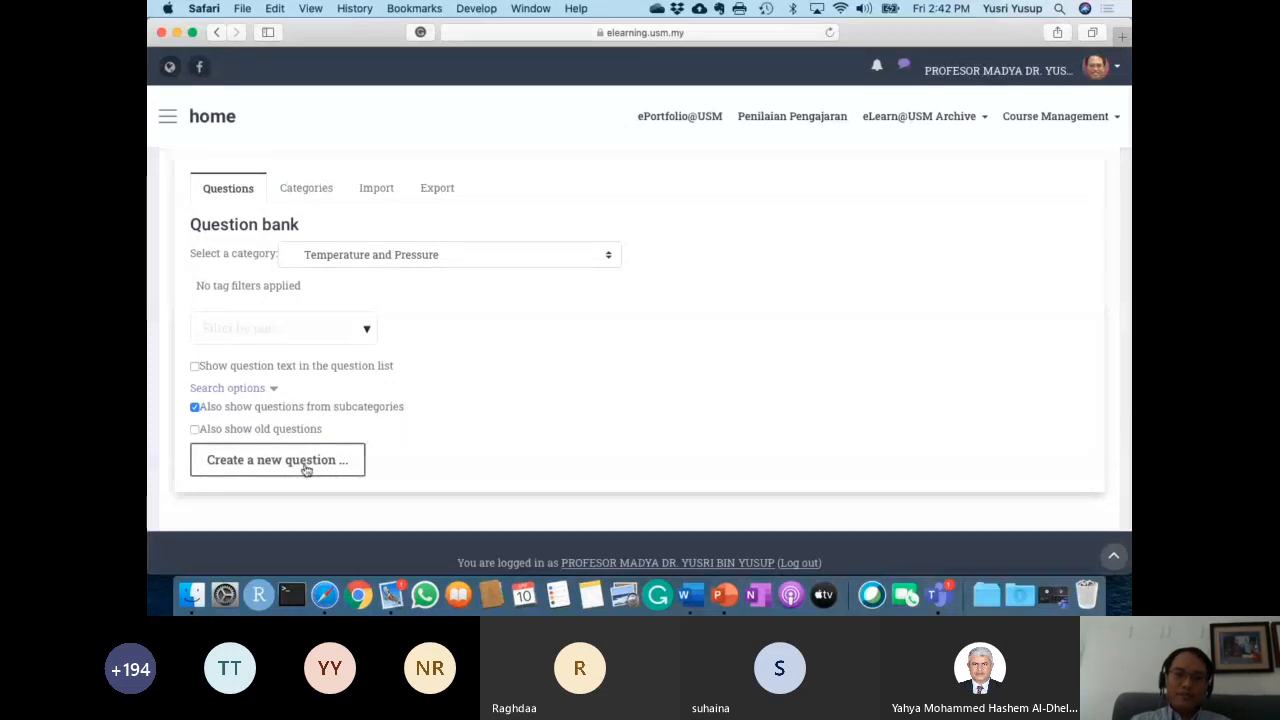
{"action": "left_click", "coordinate": [306, 470]}
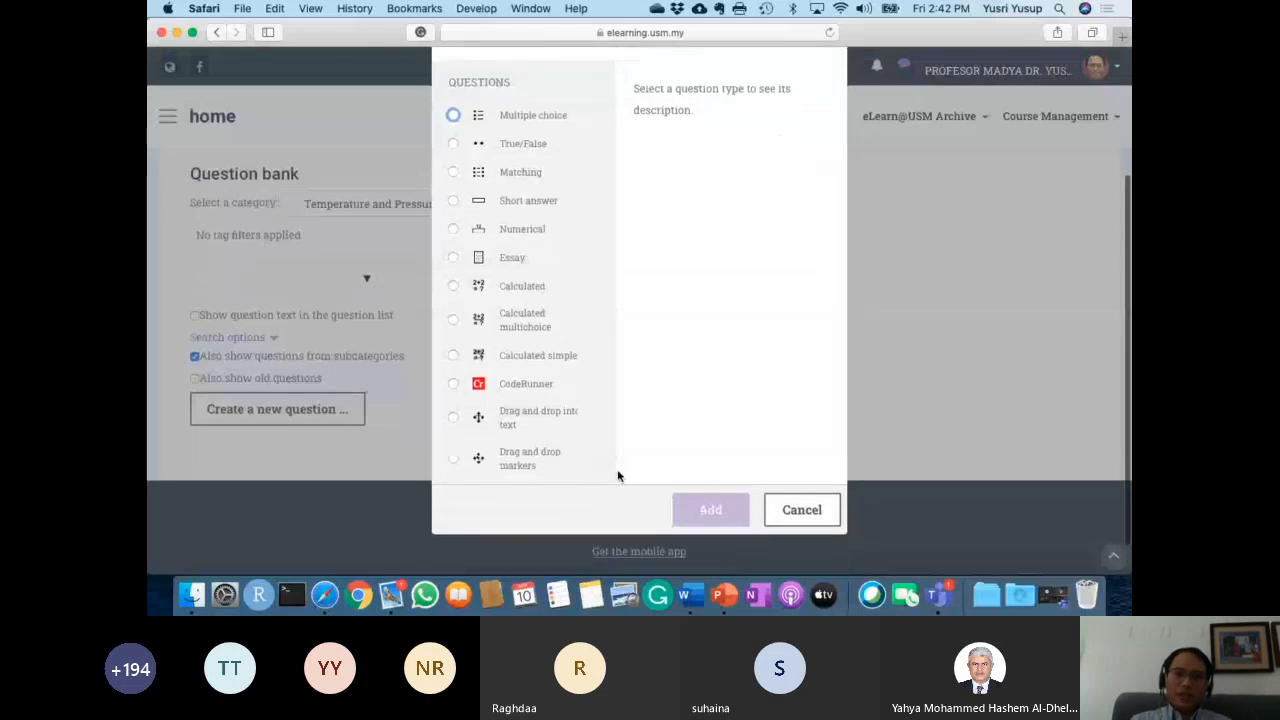
{"action": "scroll", "coordinate": [514, 286], "scroll_direction": "down", "scroll_amount": 5}
{"action": "scroll", "coordinate": [514, 287], "scroll_direction": "up", "scroll_amount": 5}
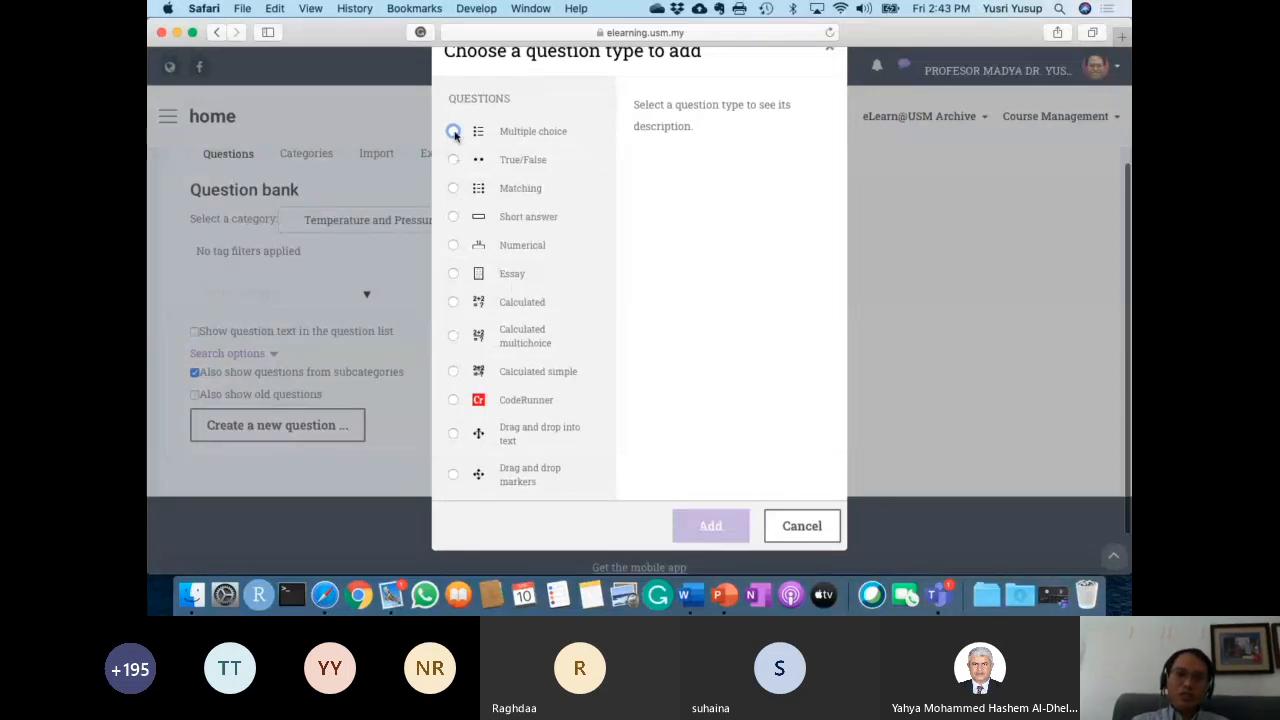
{"action": "left_click", "coordinate": [454, 161]}
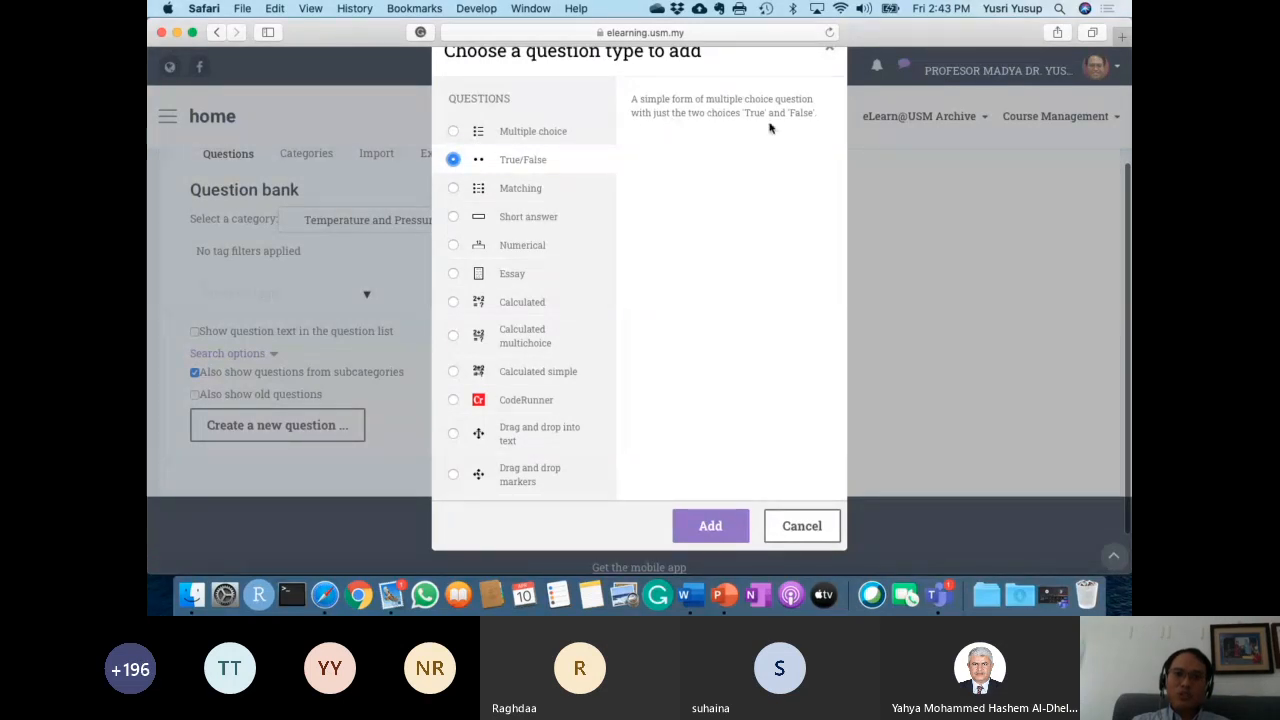
{"action": "left_click", "coordinate": [714, 530]}
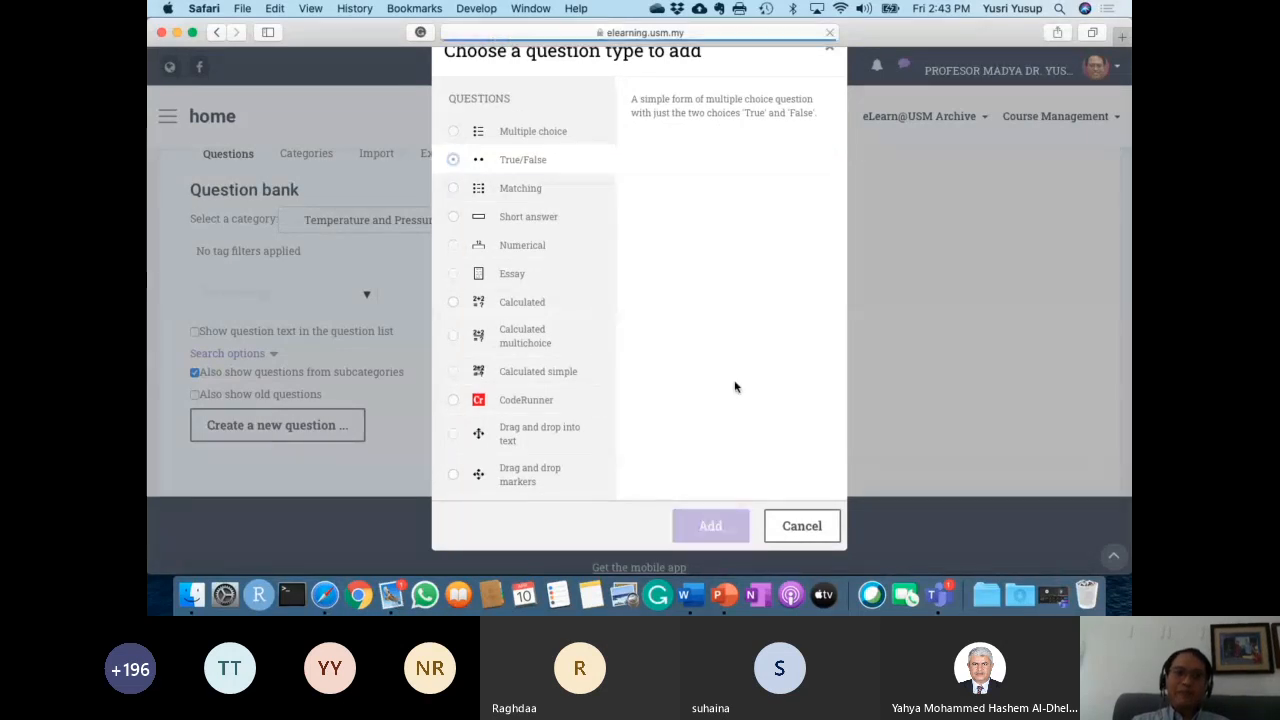
{"action": "scroll", "coordinate": [735, 387], "scroll_direction": "down", "scroll_amount": 3}
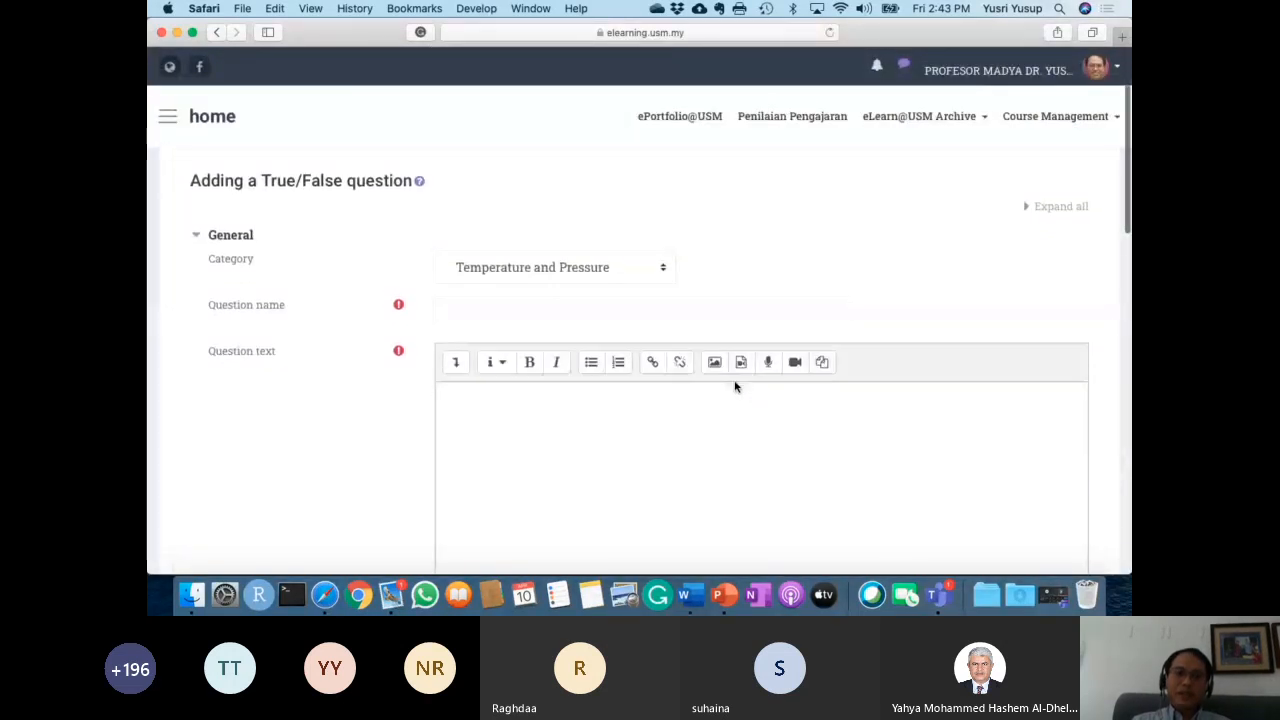
{"action": "scroll", "coordinate": [597, 480], "scroll_direction": "down", "scroll_amount": 1}
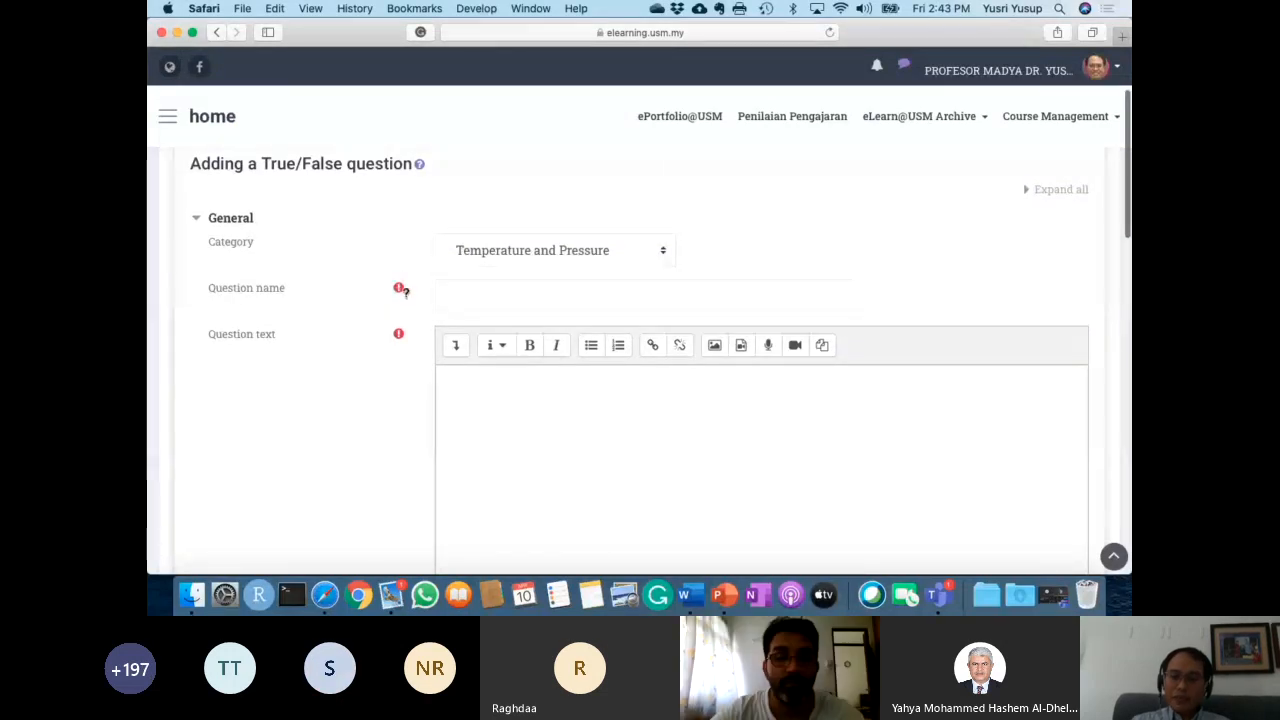
{"action": "mouse_move", "coordinate": [404, 292]}
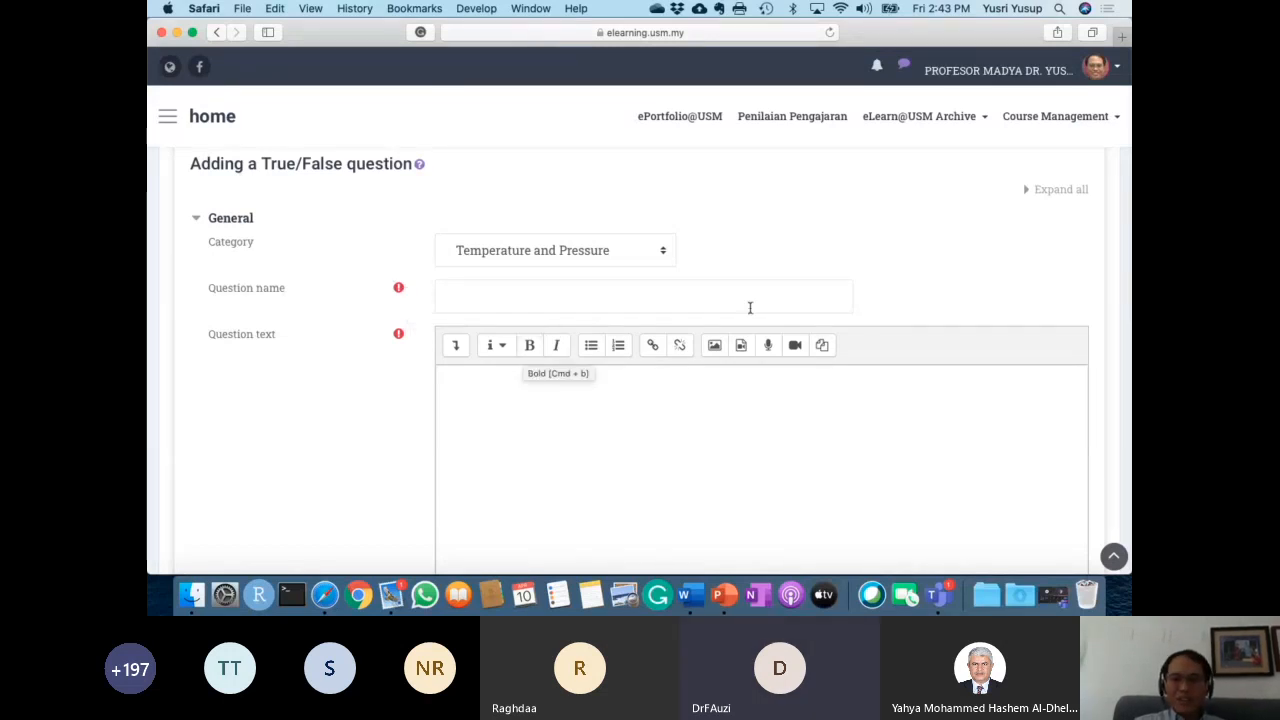
{"action": "scroll", "coordinate": [750, 308], "scroll_direction": "down", "scroll_amount": 20}
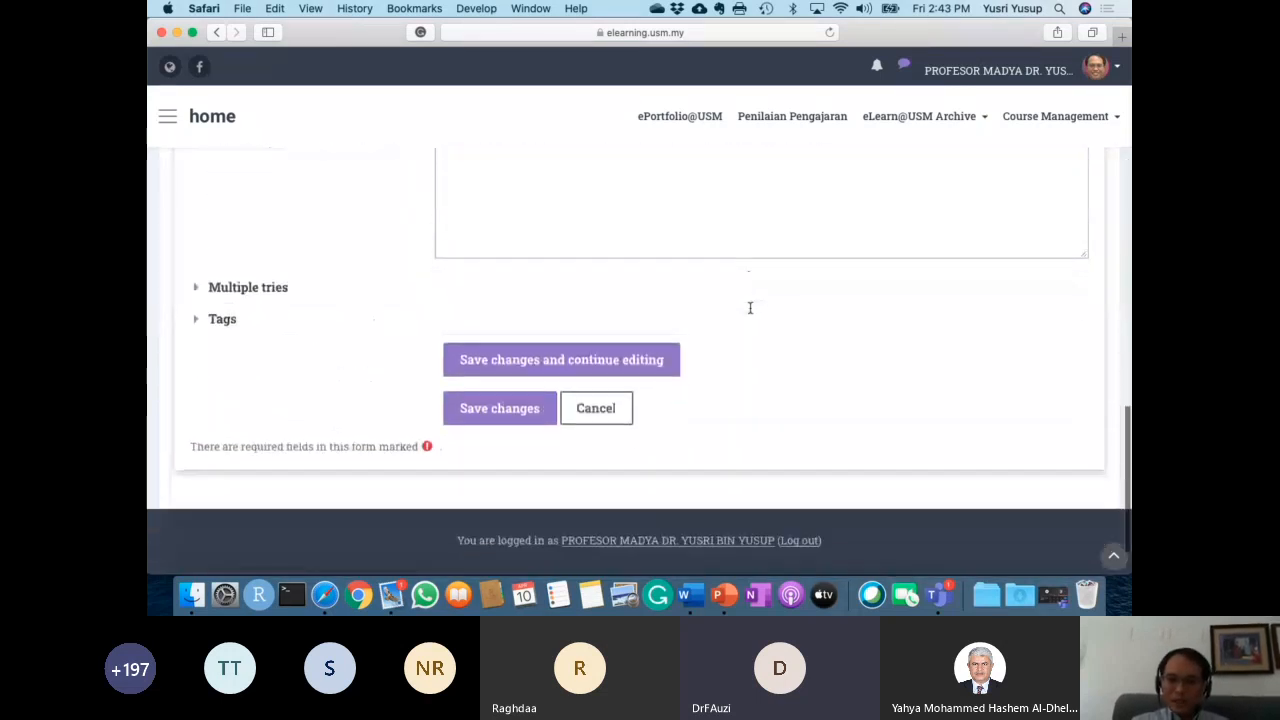
{"action": "left_click", "coordinate": [597, 342]}
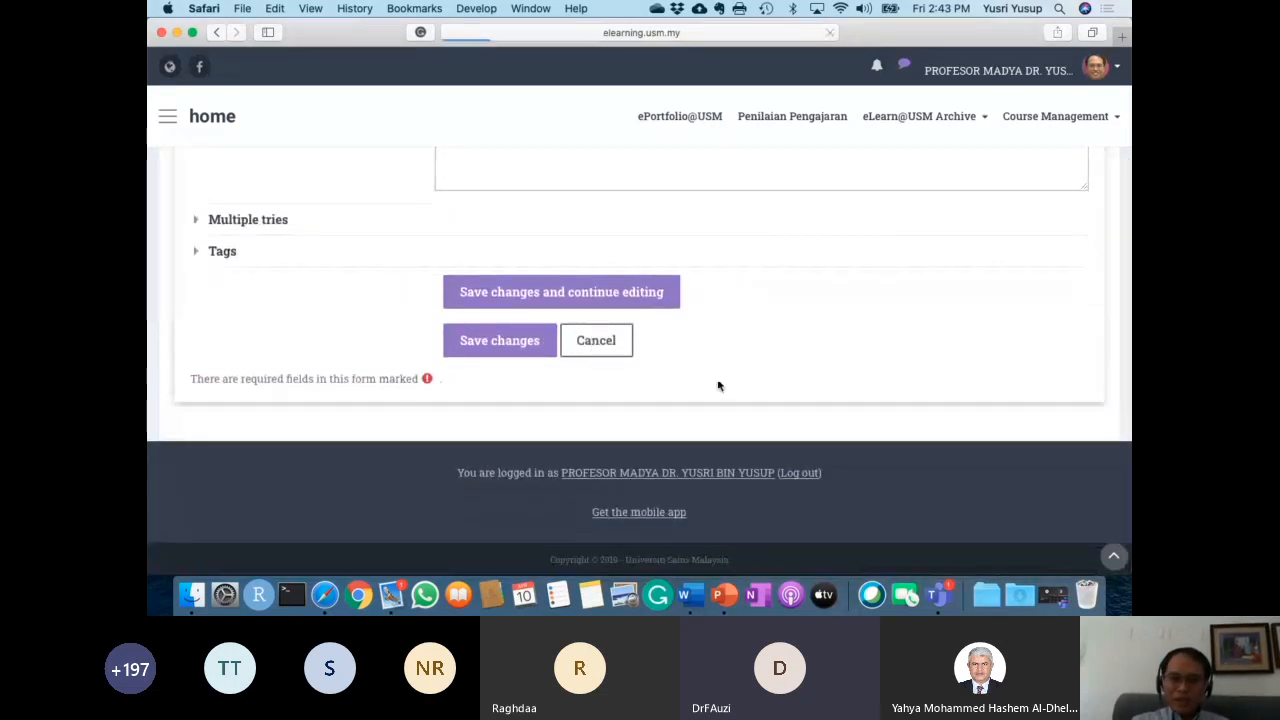
Switch to Microsoft Teams, read through the meeting chat messages, then close the chat and dismiss the recording notice.
{"action": "key", "text": "ctrl+Right"}
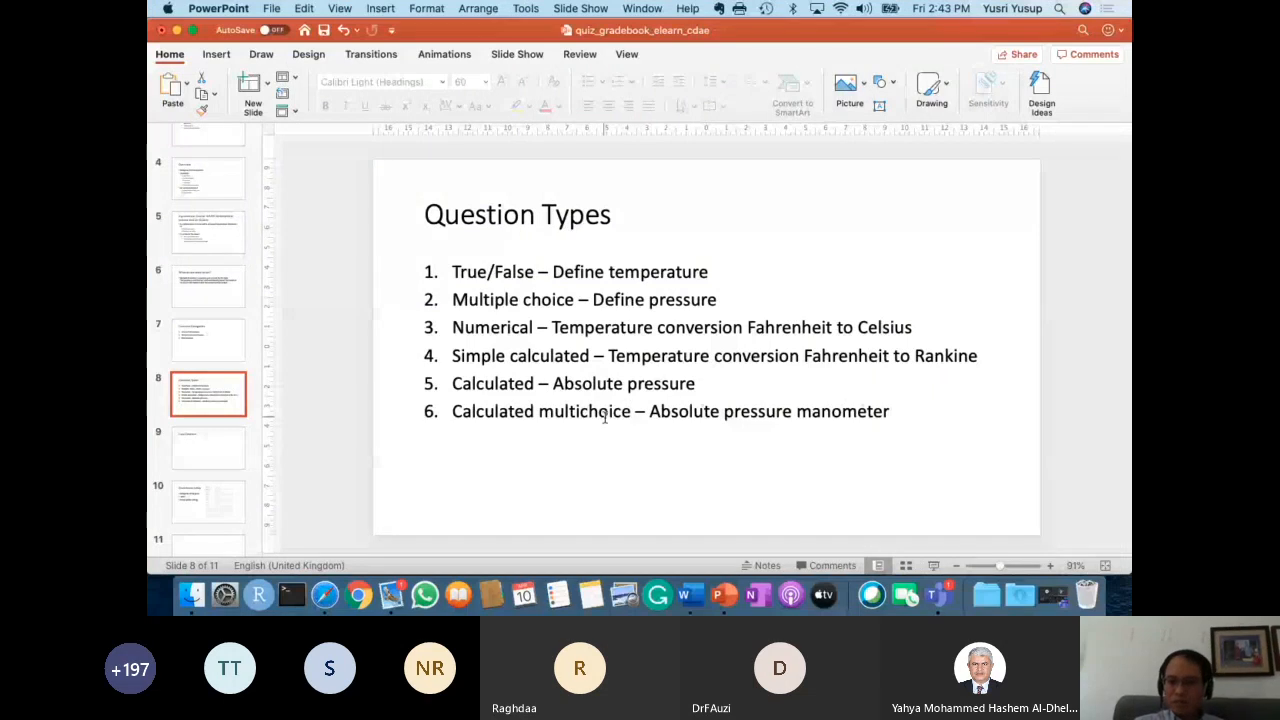
{"action": "left_click", "coordinate": [941, 595]}
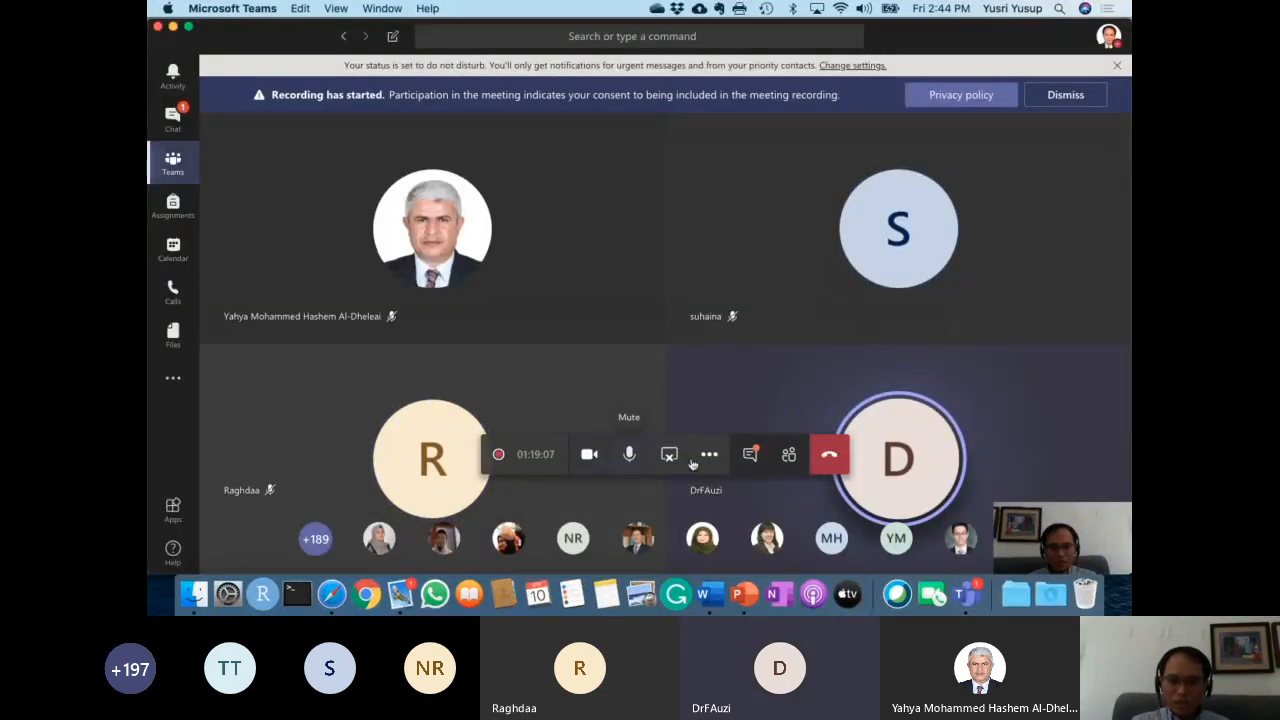
{"action": "left_click", "coordinate": [750, 454]}
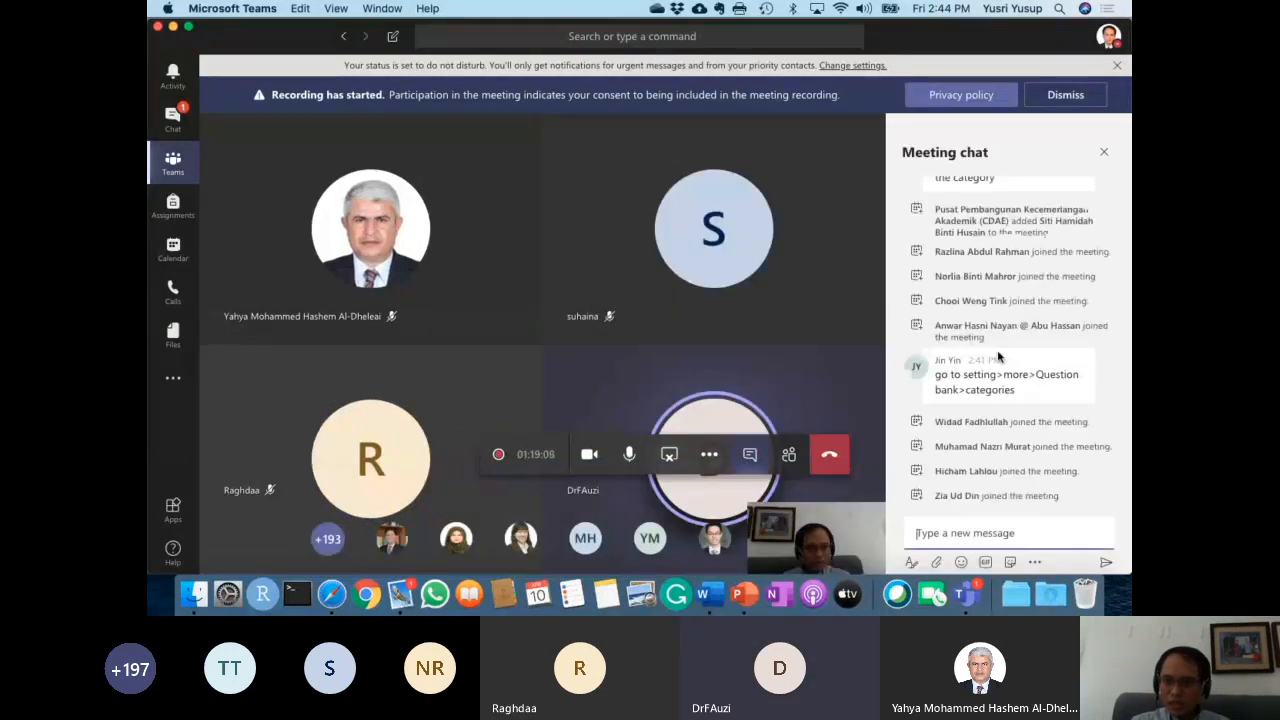
{"action": "mouse_move", "coordinate": [1005, 340]}
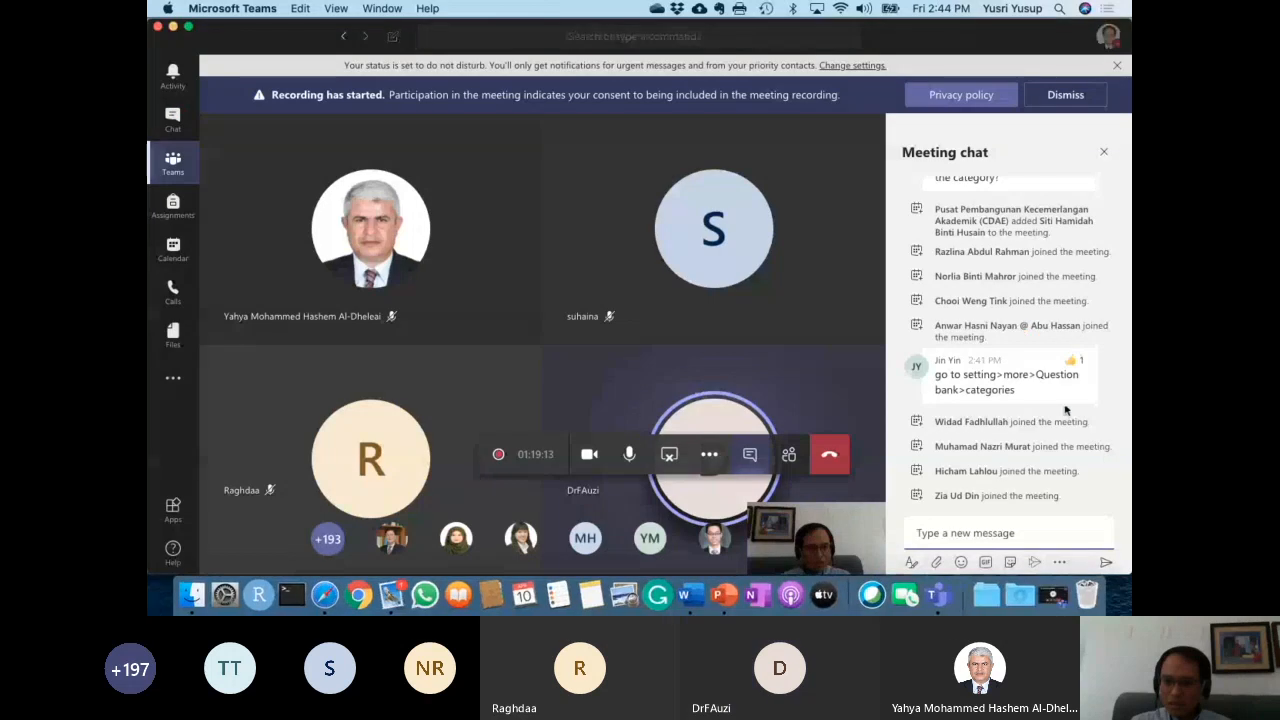
{"action": "scroll", "coordinate": [993, 343], "scroll_direction": "up", "scroll_amount": 5}
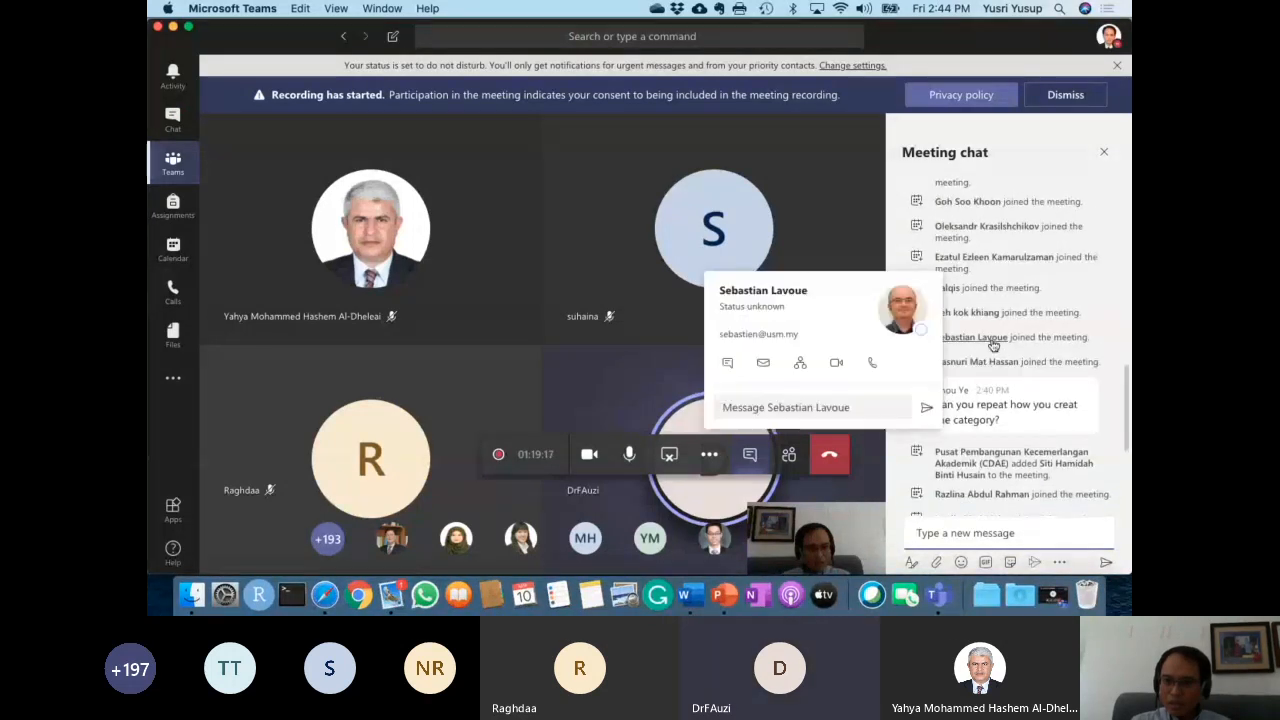
{"action": "scroll", "coordinate": [993, 343], "scroll_direction": "up", "scroll_amount": 5}
{"action": "scroll", "coordinate": [993, 343], "scroll_direction": "up", "scroll_amount": 1}
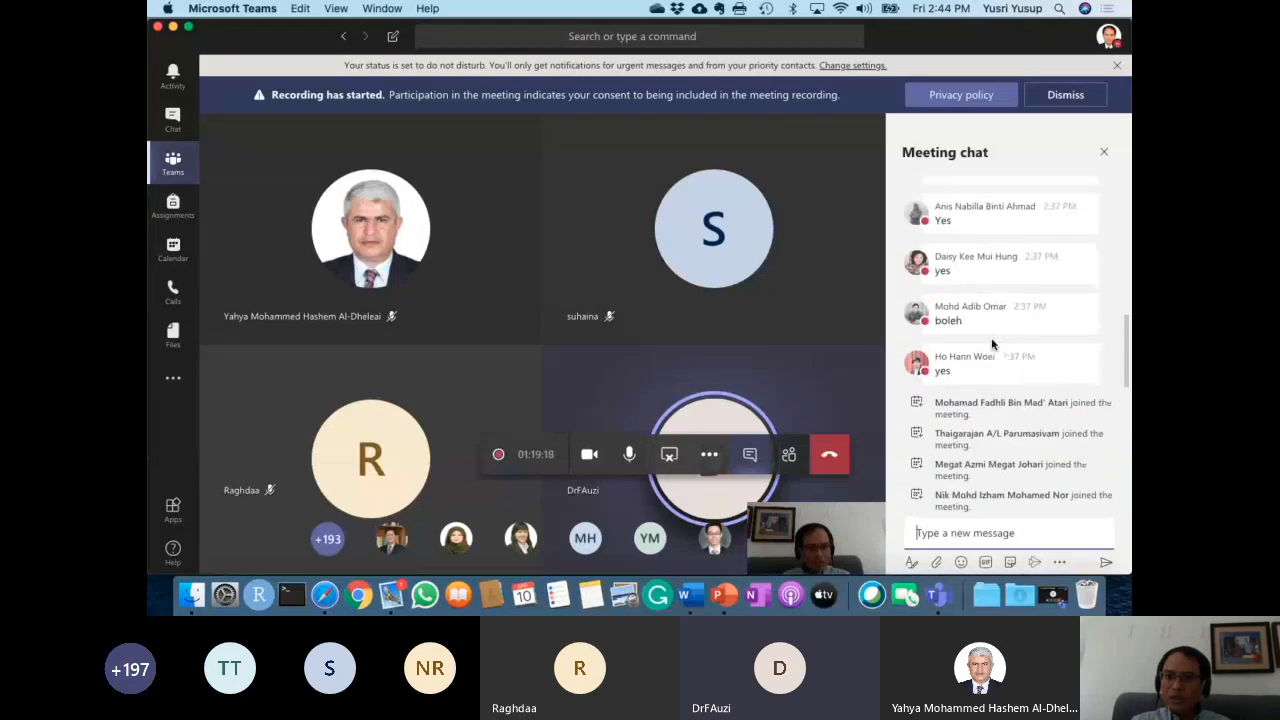
{"action": "scroll", "coordinate": [993, 343], "scroll_direction": "up", "scroll_amount": 2}
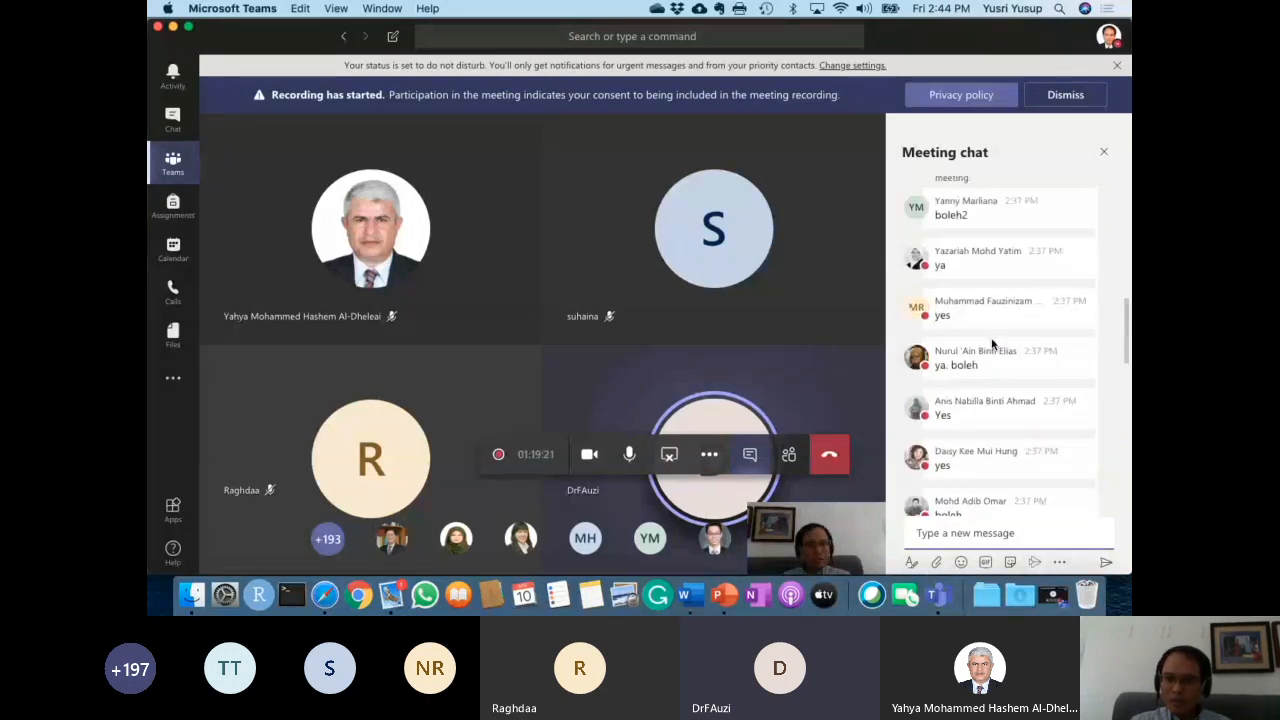
{"action": "scroll", "coordinate": [993, 343], "scroll_direction": "down", "scroll_amount": 10}
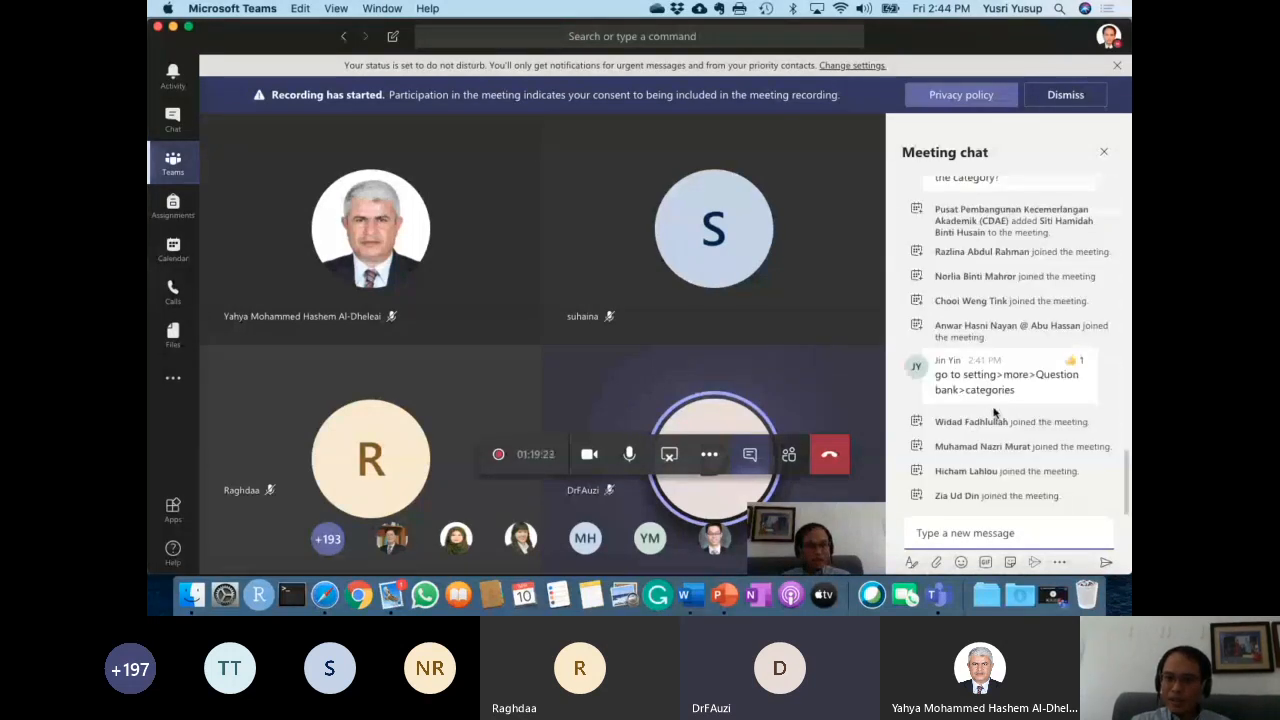
{"action": "mouse_move", "coordinate": [993, 471]}
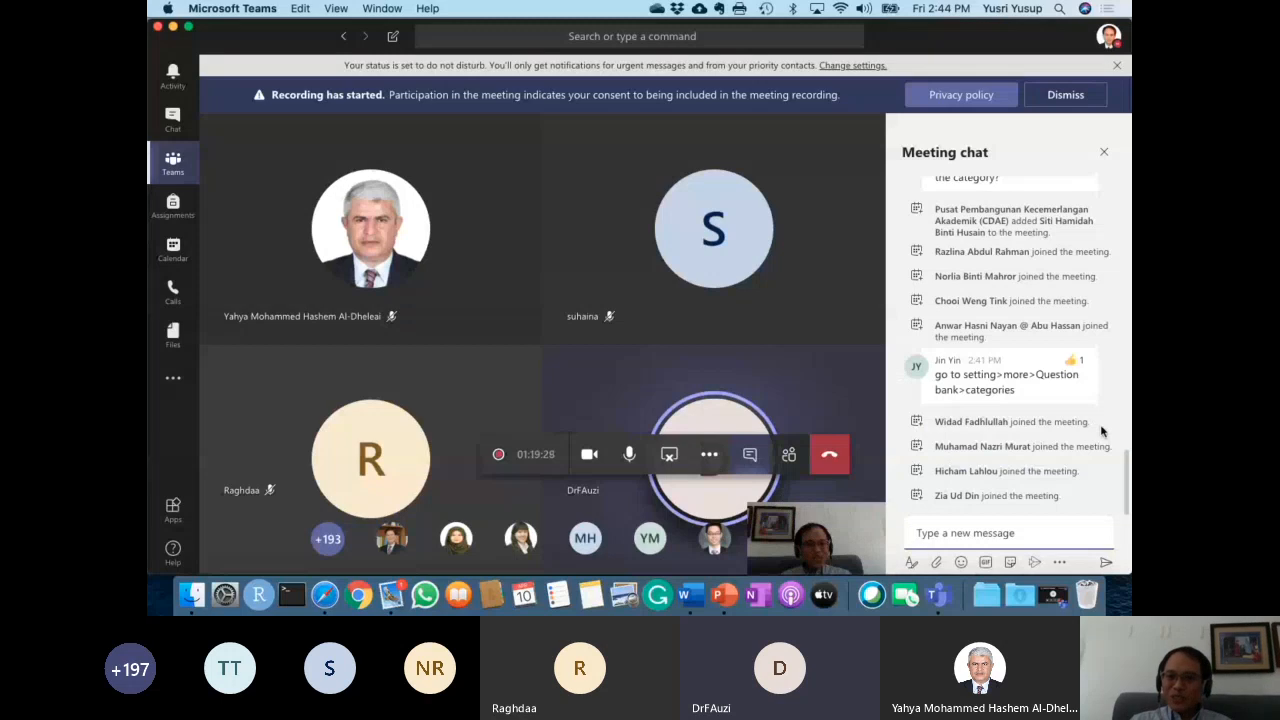
{"action": "left_click", "coordinate": [1105, 155]}
{"action": "left_click", "coordinate": [1077, 101]}
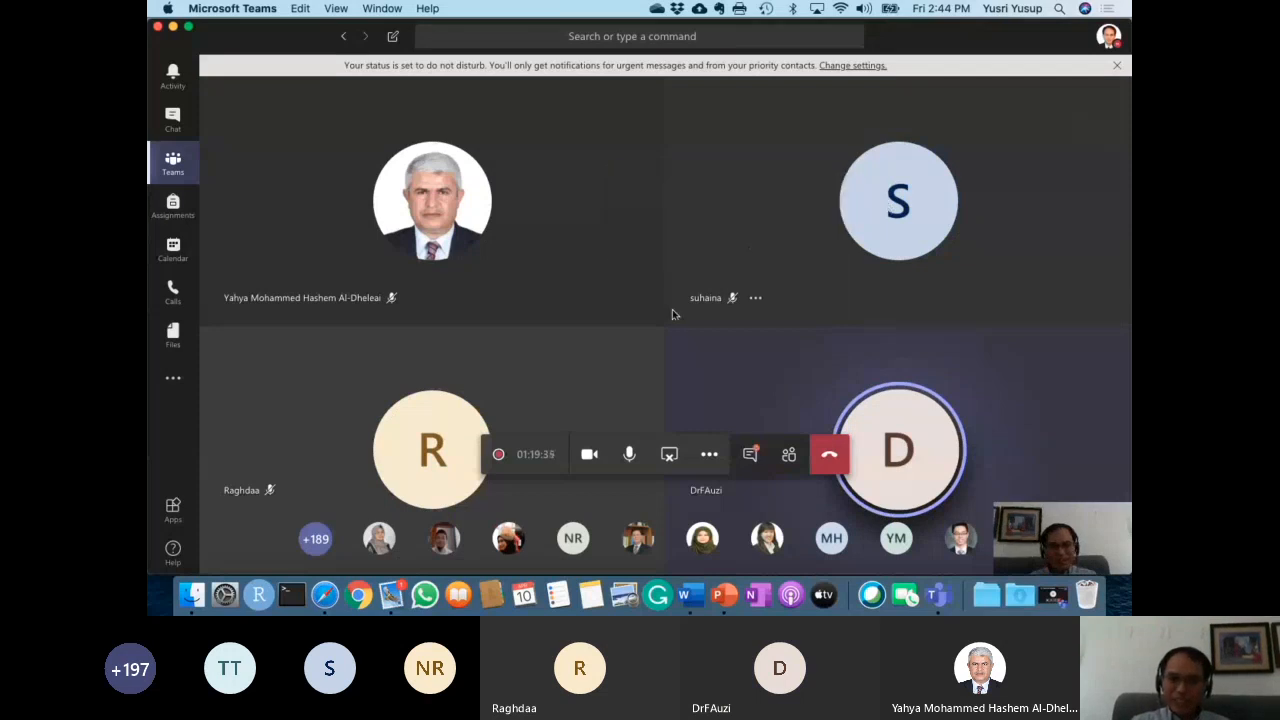
Switch back to Safari and view the question bank page for the Temperature and Pressure category.
{"action": "key", "text": "ctrl+Left"}
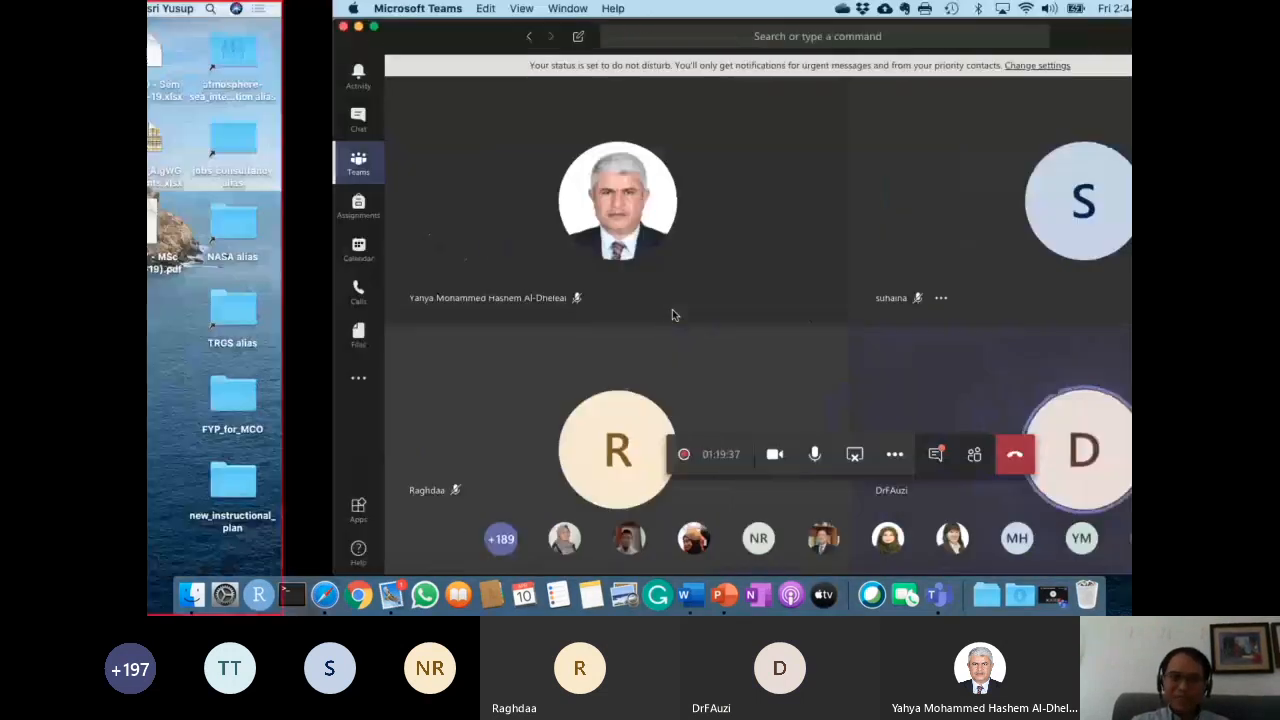
{"action": "key", "text": "ctrl+Right"}
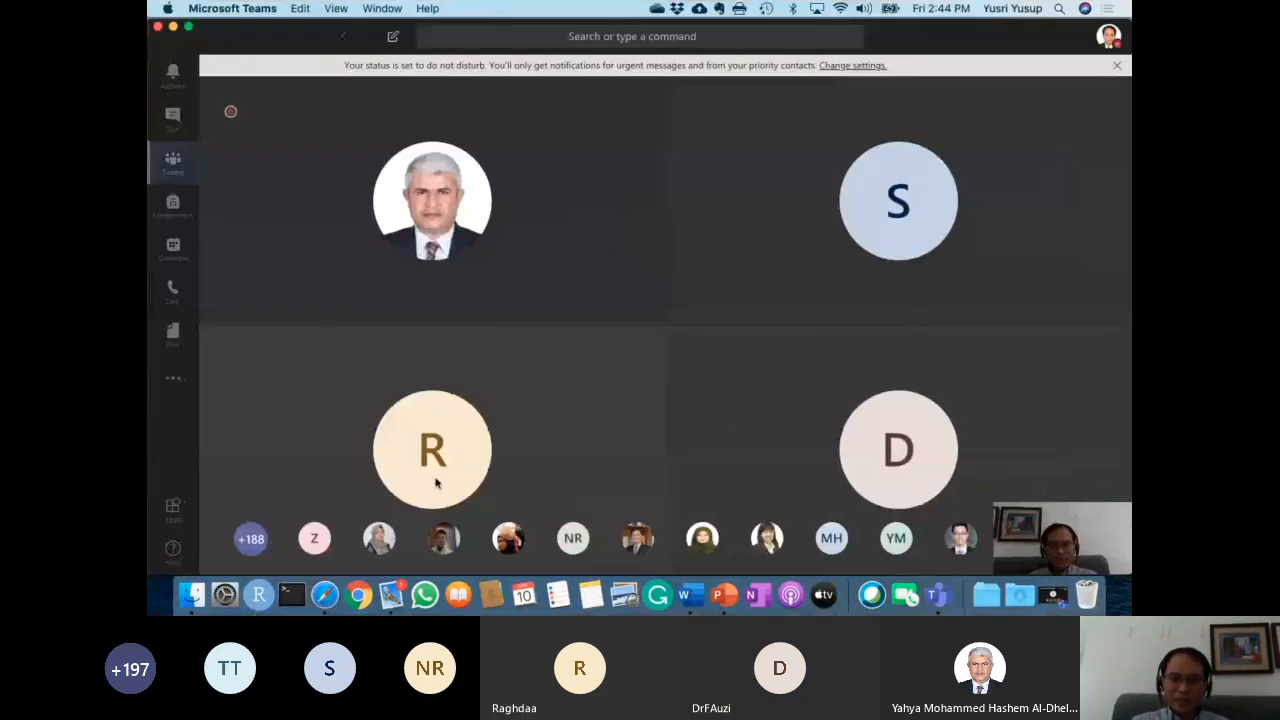
{"action": "key", "text": "ctrl+Right"}
{"action": "key", "text": "ctrl+Right"}
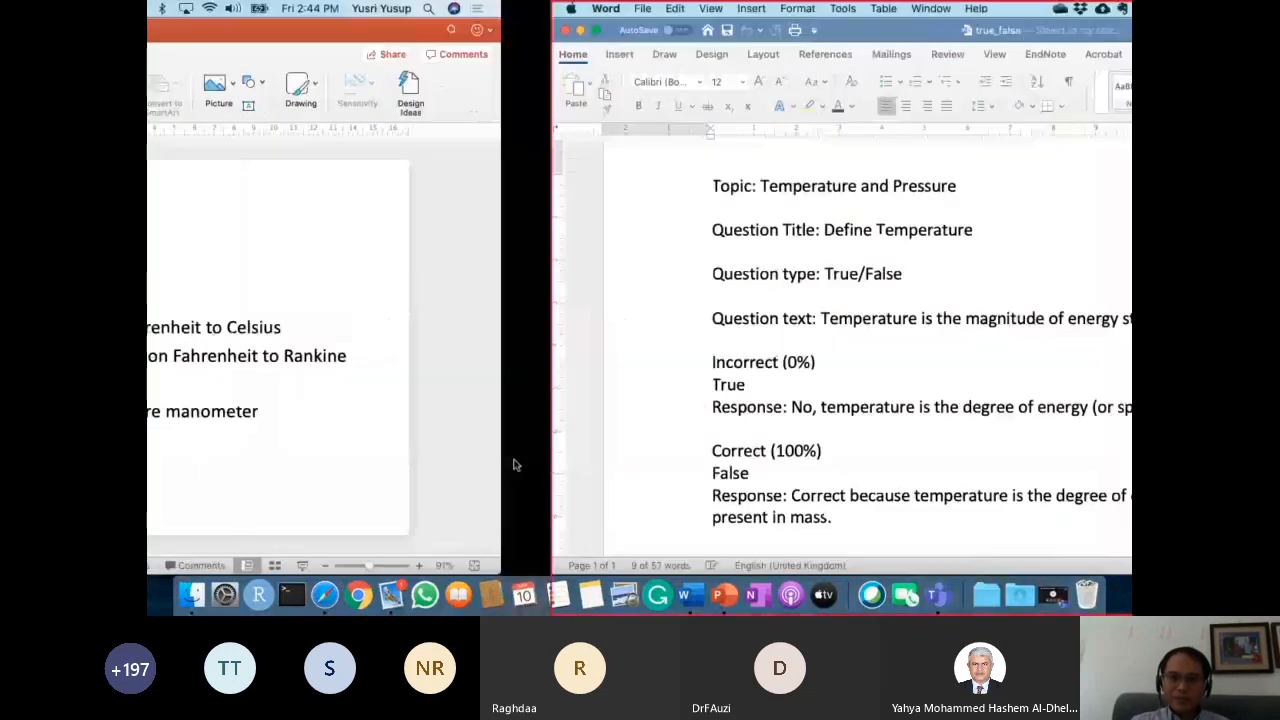
{"action": "key", "text": "ctrl+Right"}
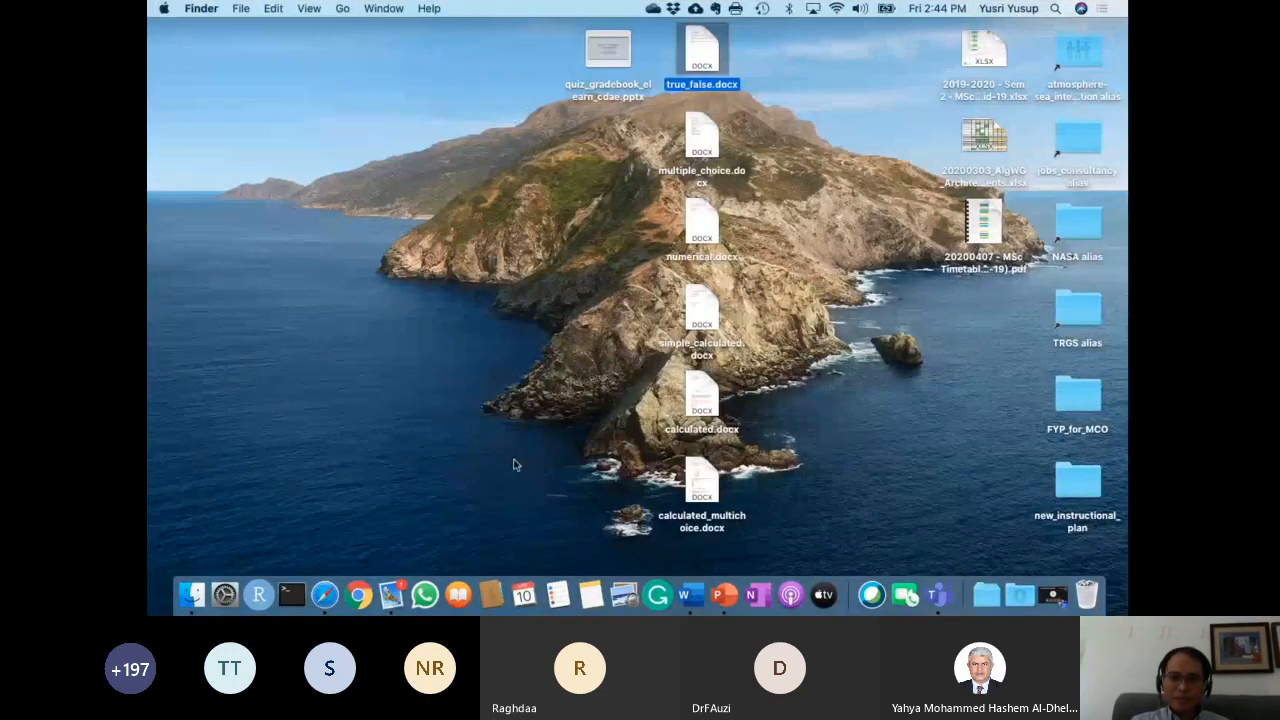
{"action": "left_click", "coordinate": [323, 590]}
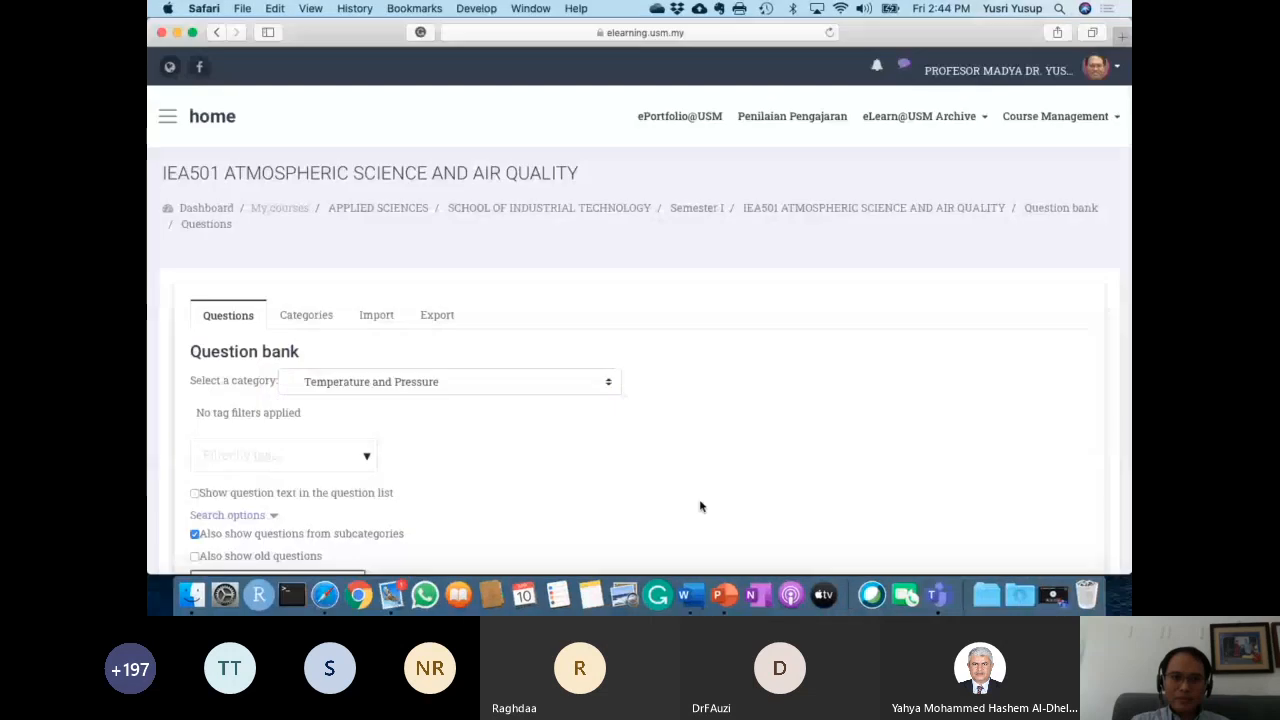
{"action": "scroll", "coordinate": [583, 504], "scroll_direction": "down", "scroll_amount": 5}
{"action": "scroll", "coordinate": [586, 506], "scroll_direction": "up", "scroll_amount": 4}
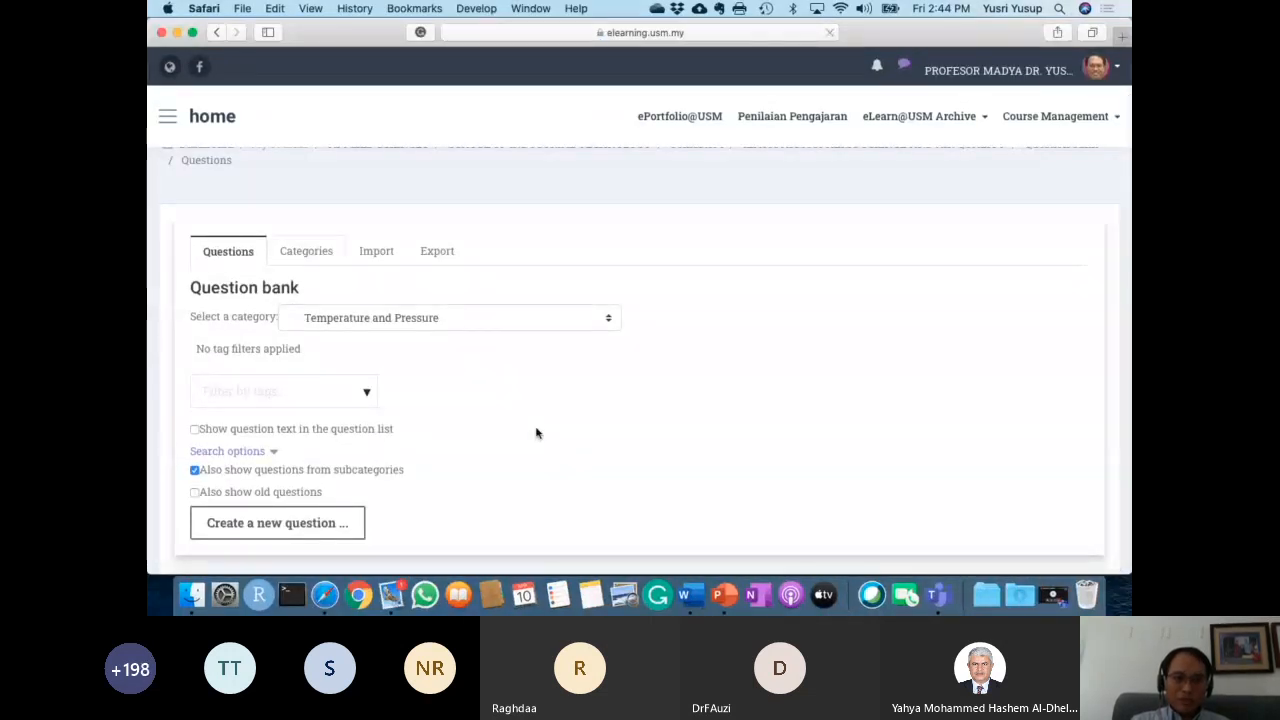
Open the question categories of IEA501 and delete the three subcategories under Default for IEA501.
{"action": "left_click", "coordinate": [411, 390]}
{"action": "left_click", "coordinate": [373, 446]}
{"action": "left_click", "coordinate": [354, 447]}
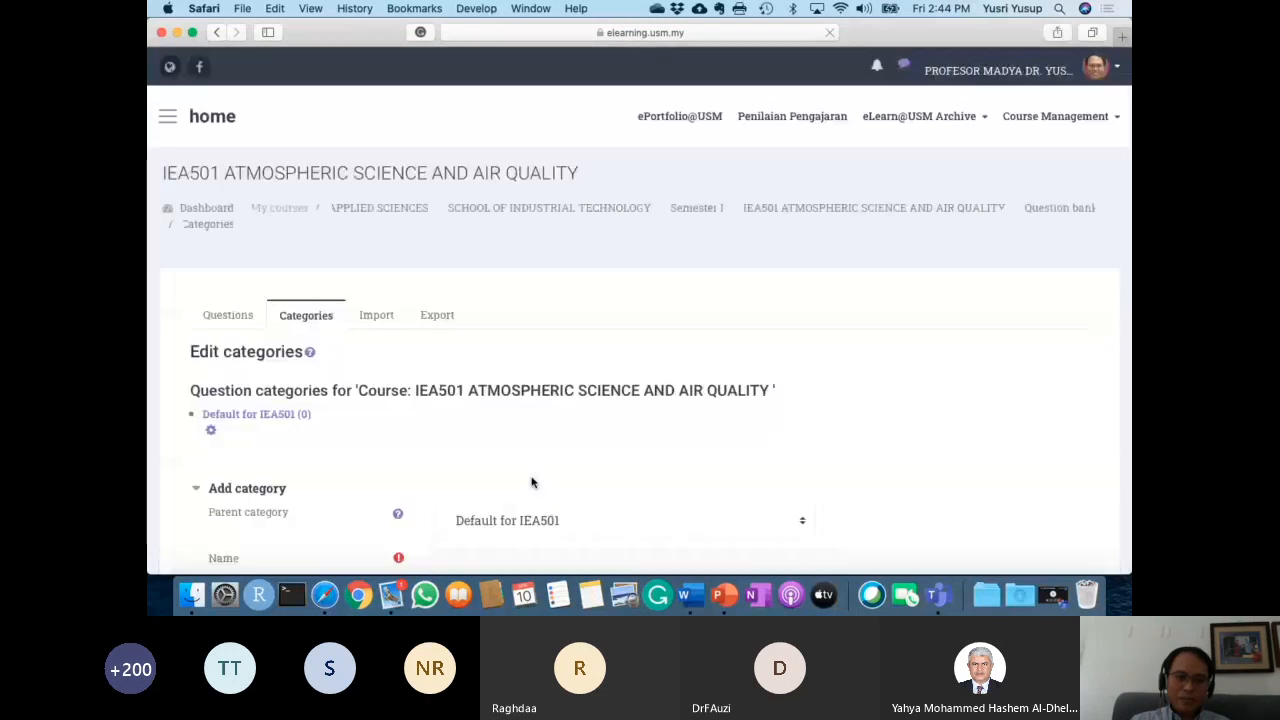
Add a question category named Units and Dimensions with Default for IEA501 as its parent.
{"action": "scroll", "coordinate": [531, 482], "scroll_direction": "down", "scroll_amount": 2}
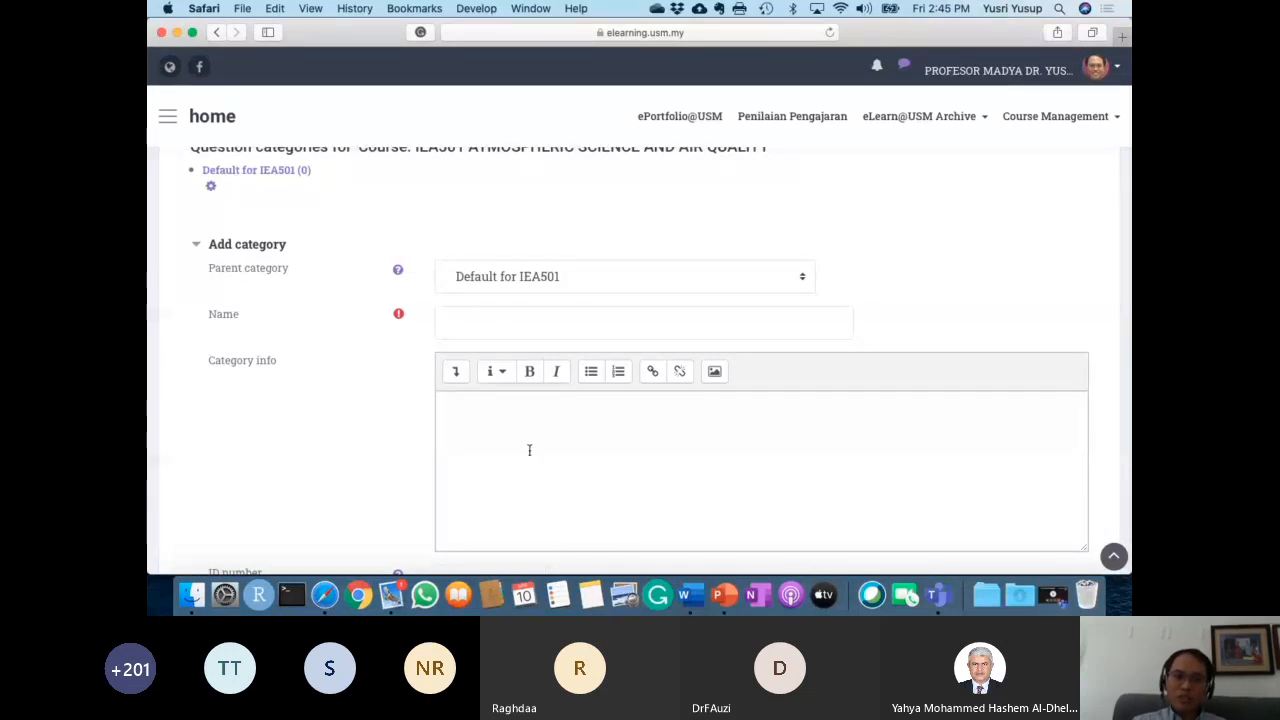
{"action": "left_click", "coordinate": [519, 322]}
{"action": "scroll", "coordinate": [519, 322], "scroll_direction": "up", "scroll_amount": 3}
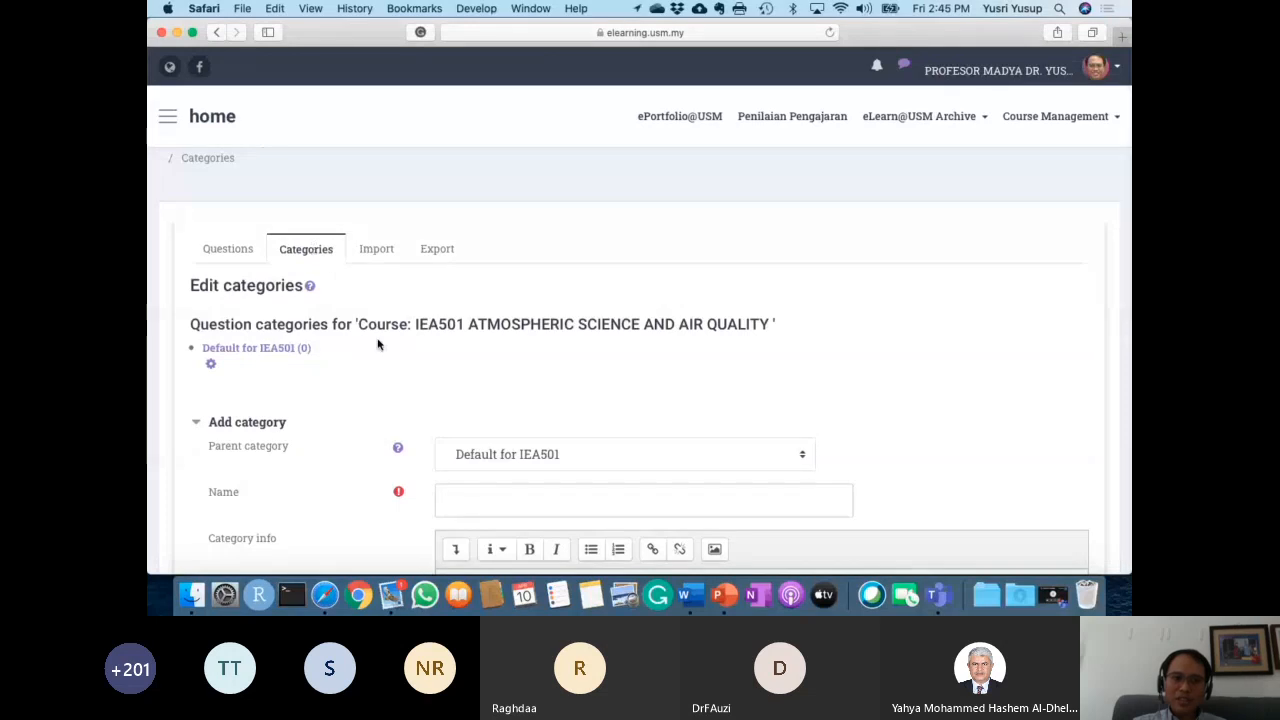
{"action": "scroll", "coordinate": [378, 344], "scroll_direction": "down", "scroll_amount": 1}
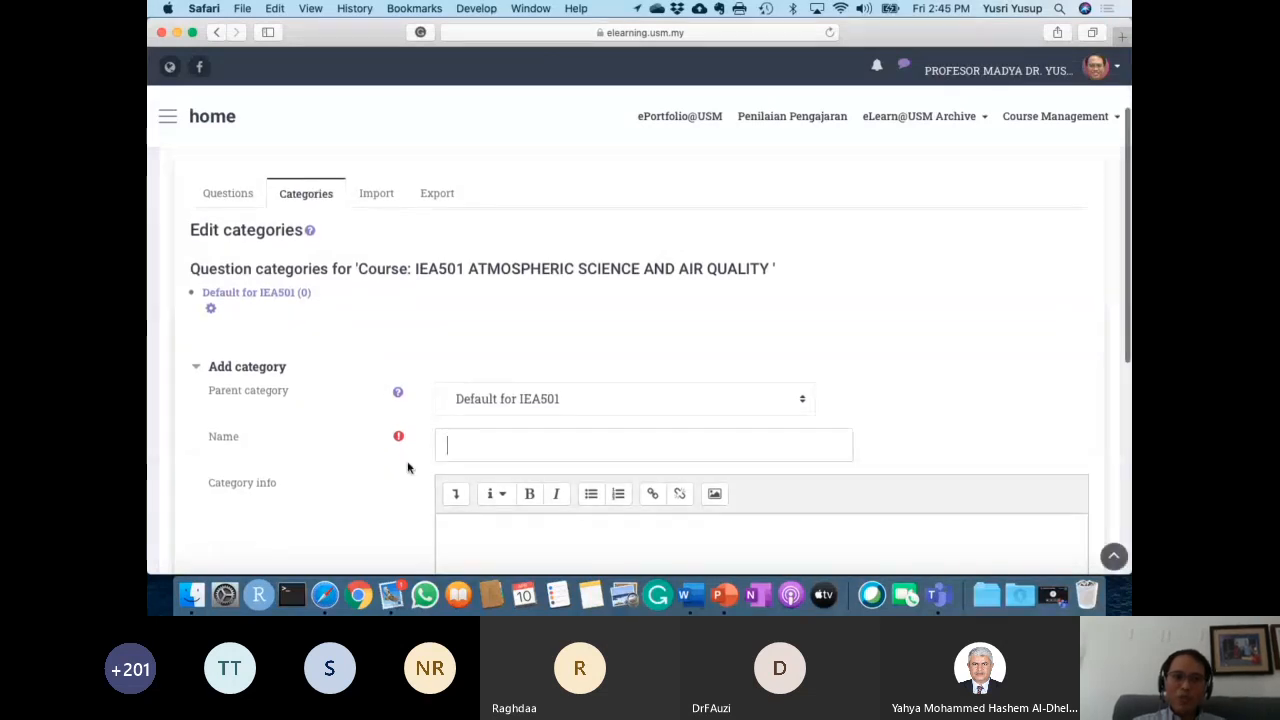
{"action": "scroll", "coordinate": [405, 467], "scroll_direction": "down", "scroll_amount": 1}
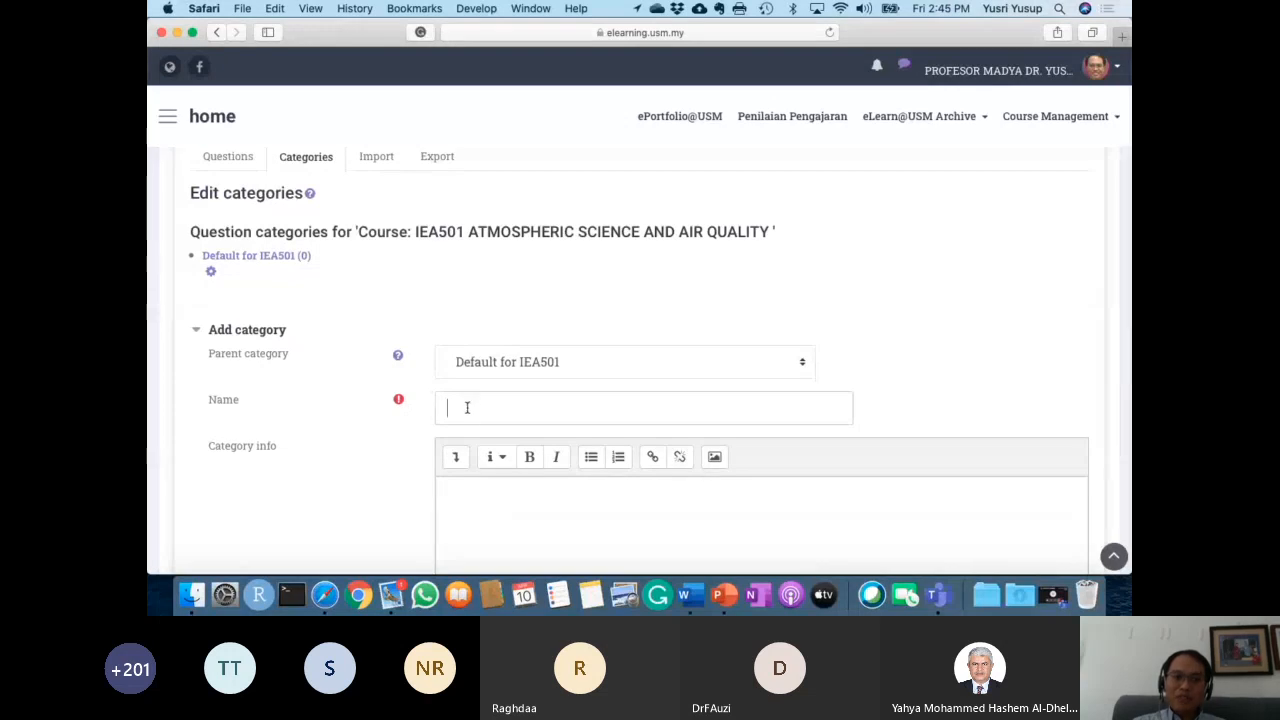
{"action": "type", "text": "Un"}
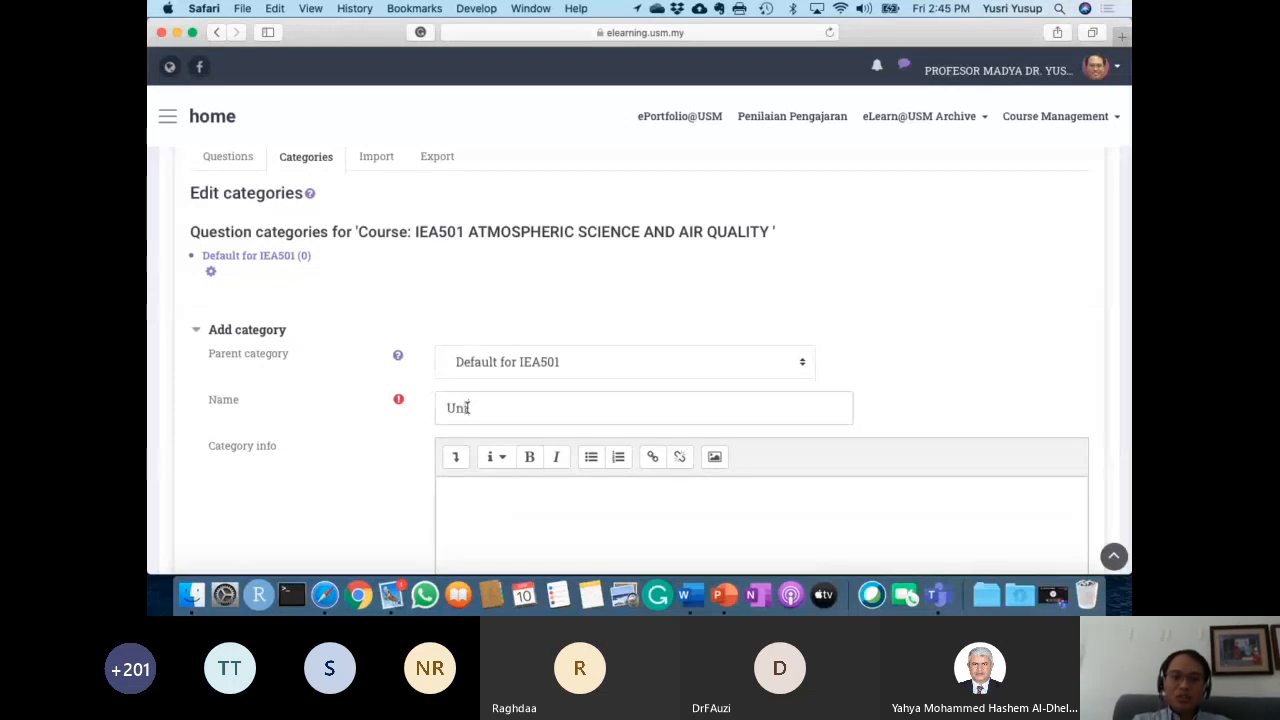
{"action": "type", "text": "its and Dimensions"}
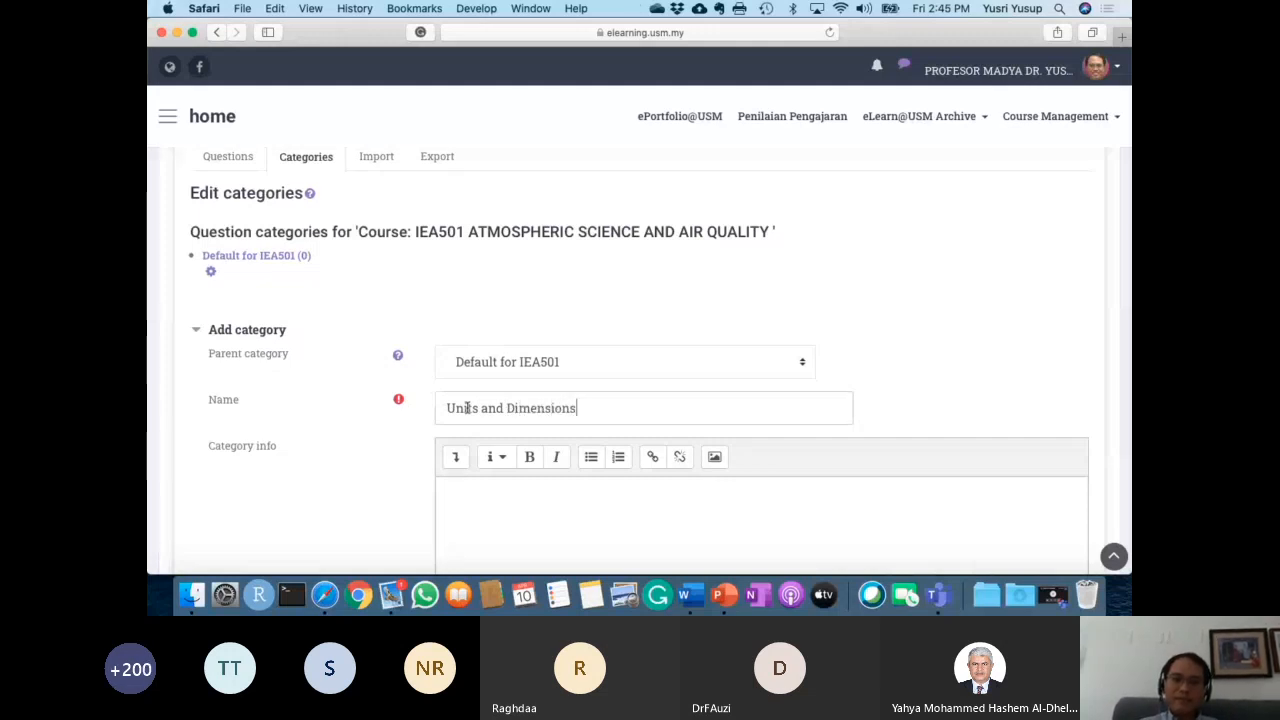
{"action": "scroll", "coordinate": [466, 407], "scroll_direction": "down", "scroll_amount": 5}
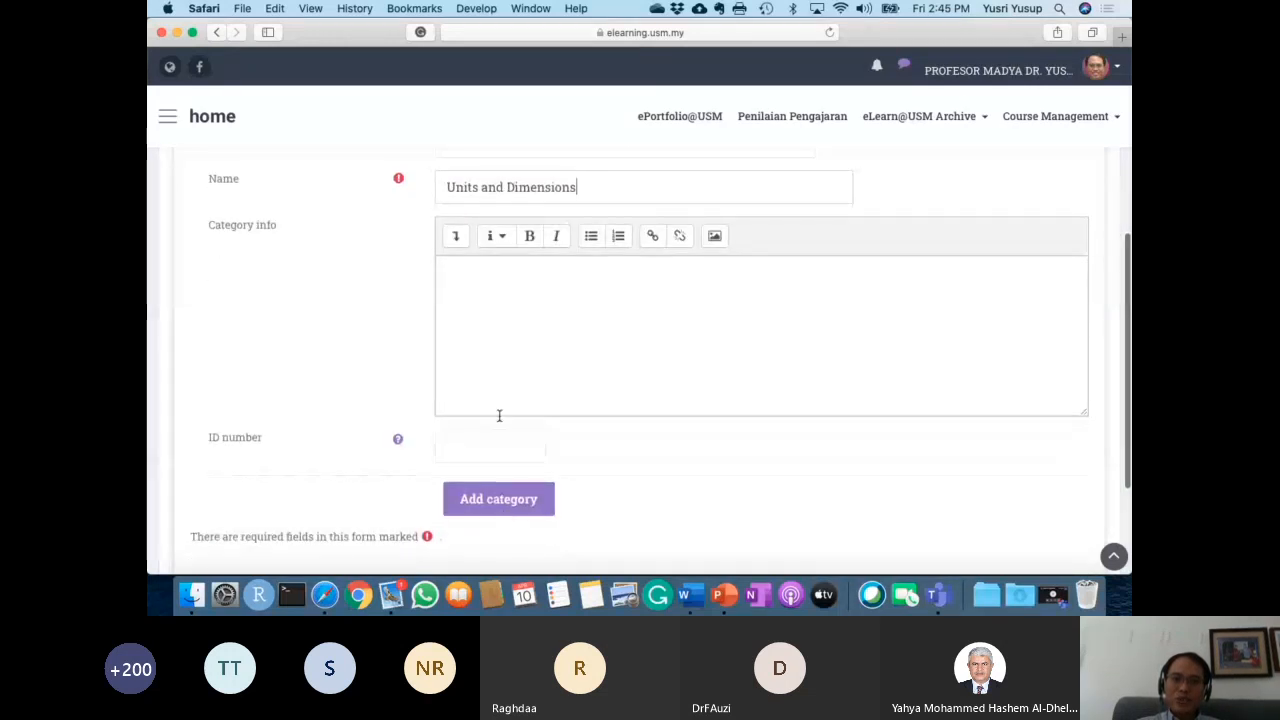
{"action": "scroll", "coordinate": [499, 415], "scroll_direction": "down", "scroll_amount": 1}
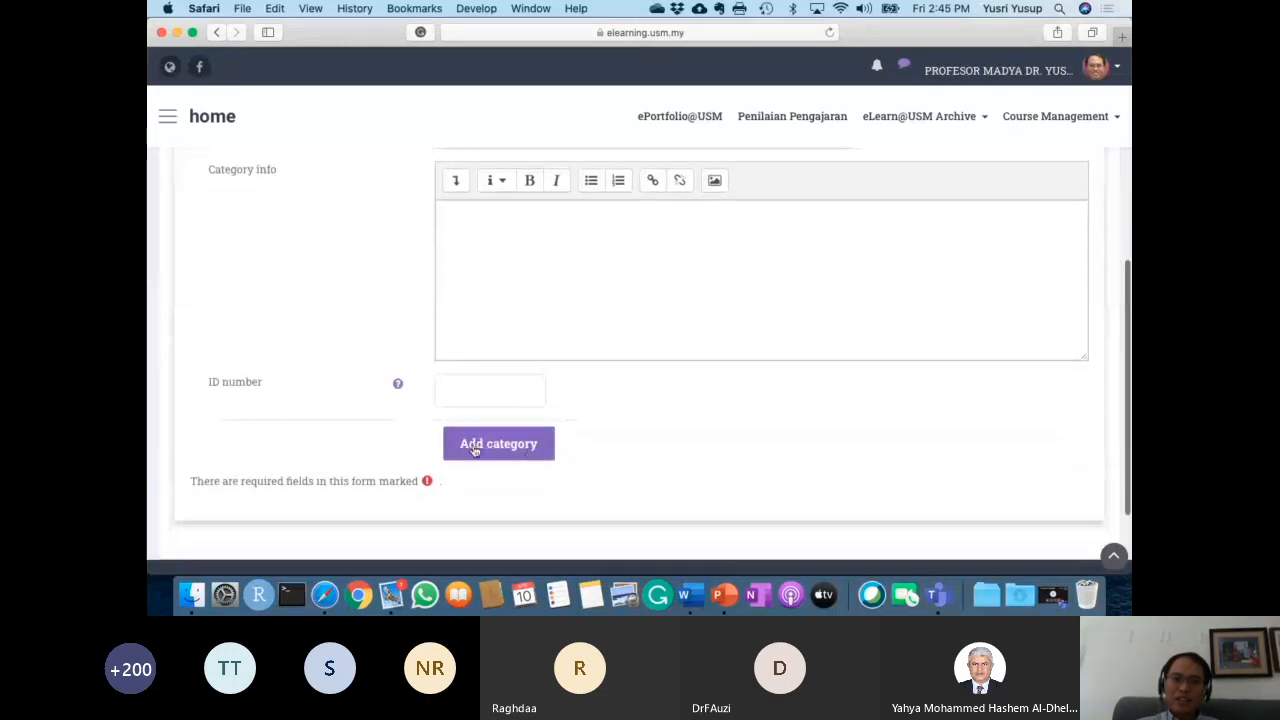
{"action": "left_click", "coordinate": [493, 444]}
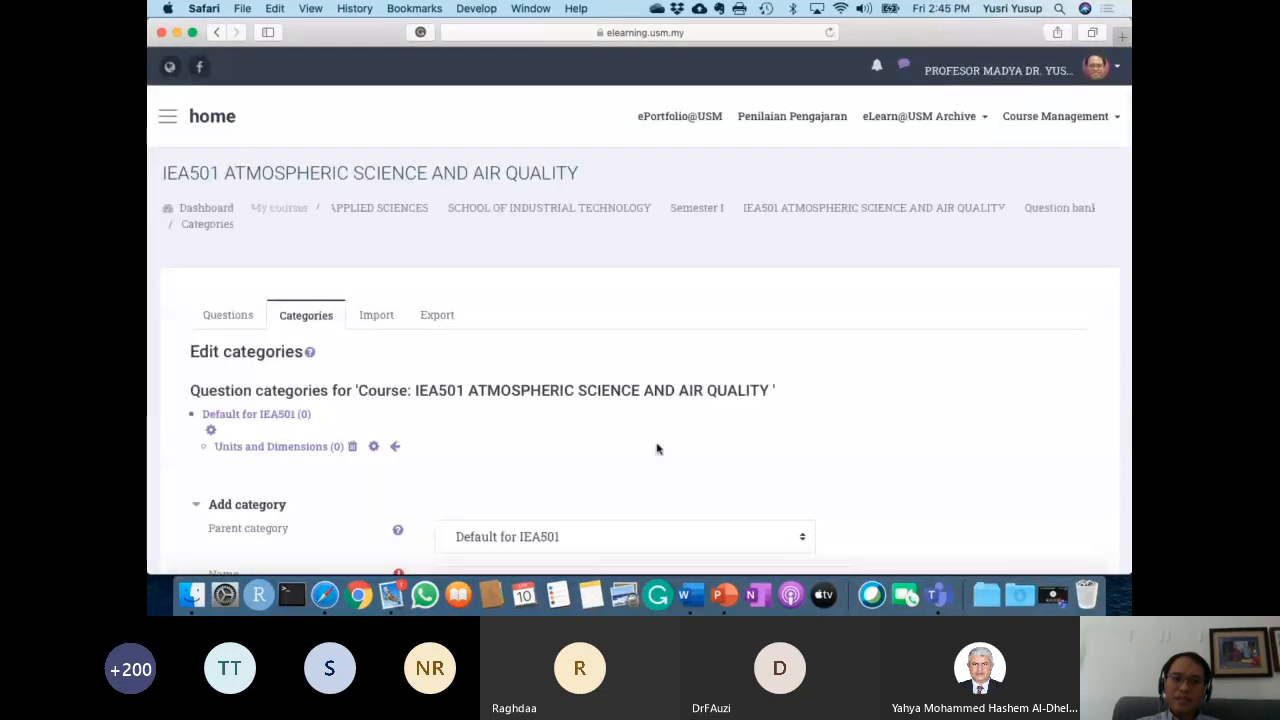
Add a question category named Temperature and Pressure under the parent category Default for IEA501.
{"action": "scroll", "coordinate": [657, 449], "scroll_direction": "down", "scroll_amount": 3}
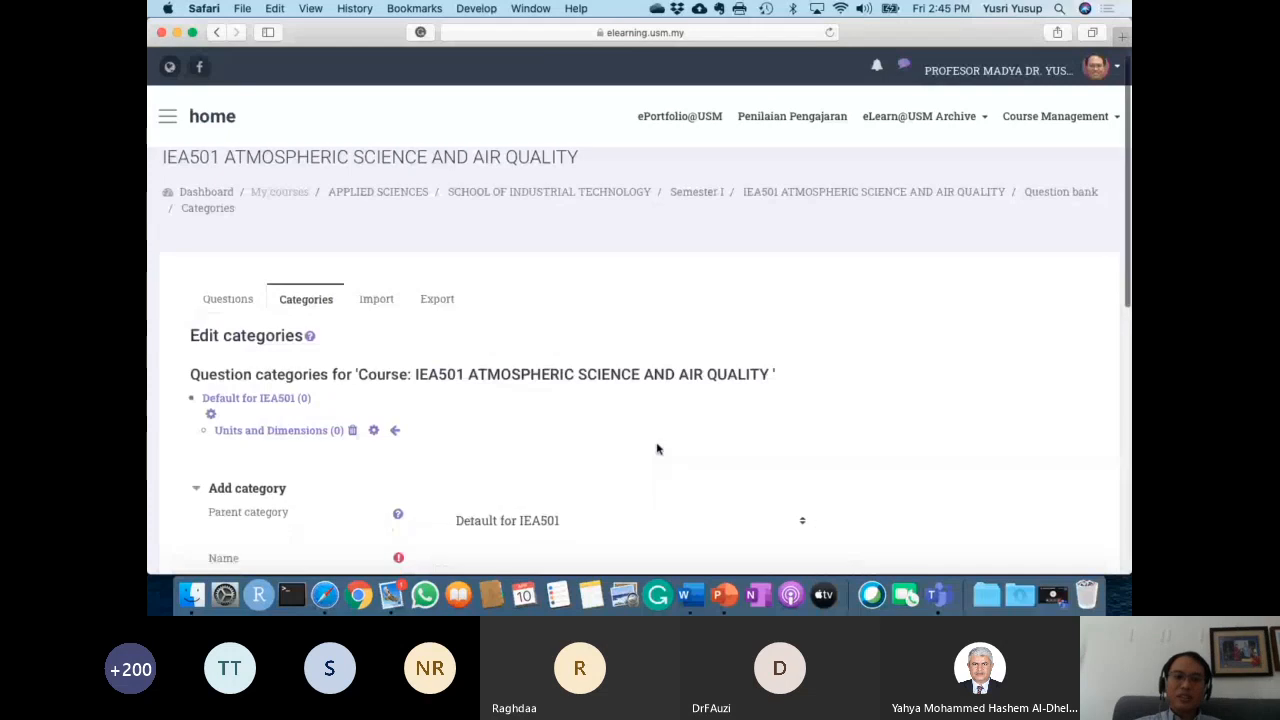
{"action": "left_click", "coordinate": [552, 444]}
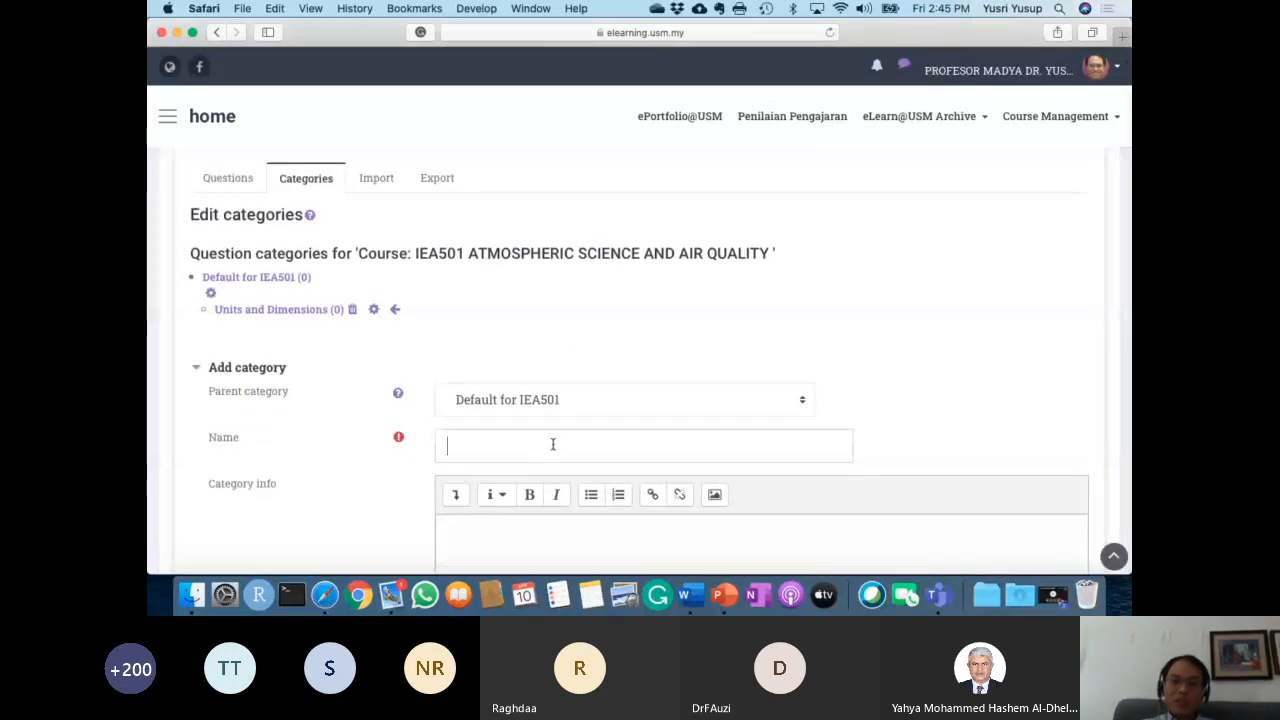
{"action": "type", "text": "Tempera"}
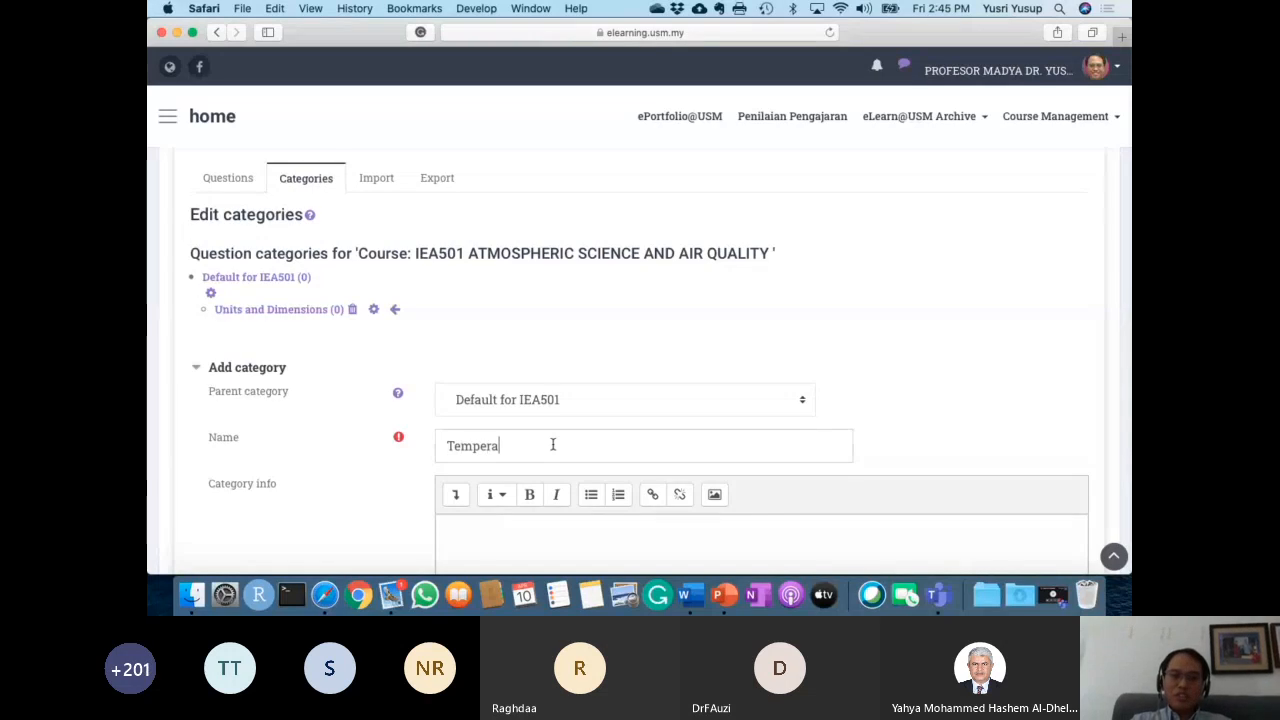
{"action": "type", "text": "ture and Pressure"}
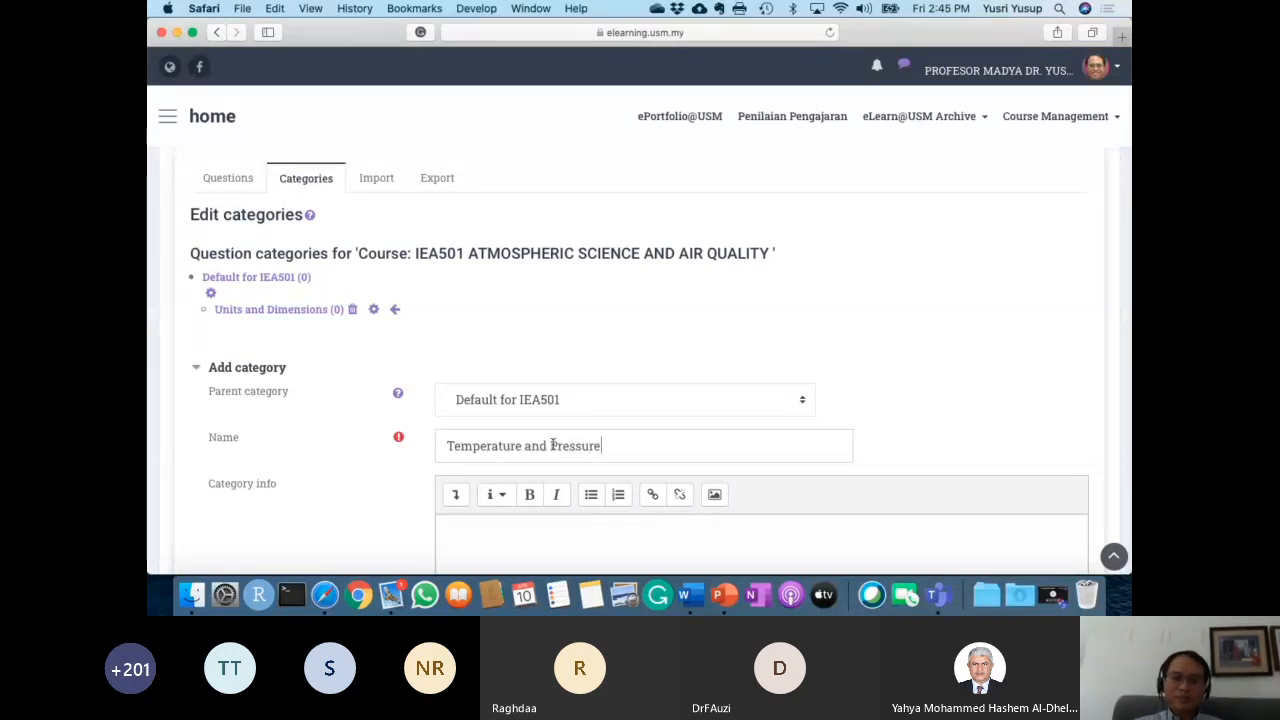
{"action": "scroll", "coordinate": [552, 446], "scroll_direction": "down", "scroll_amount": 2}
{"action": "scroll", "coordinate": [552, 446], "scroll_direction": "down", "scroll_amount": 3}
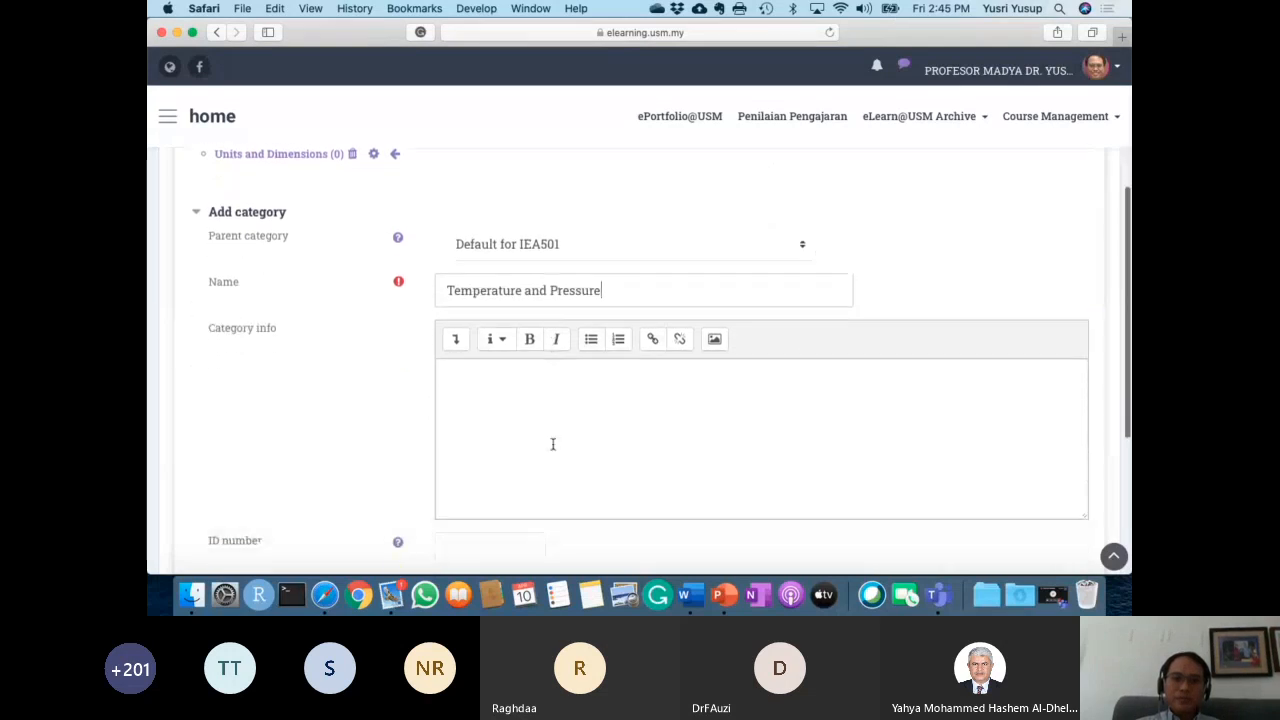
{"action": "scroll", "coordinate": [553, 472], "scroll_direction": "down", "scroll_amount": 3}
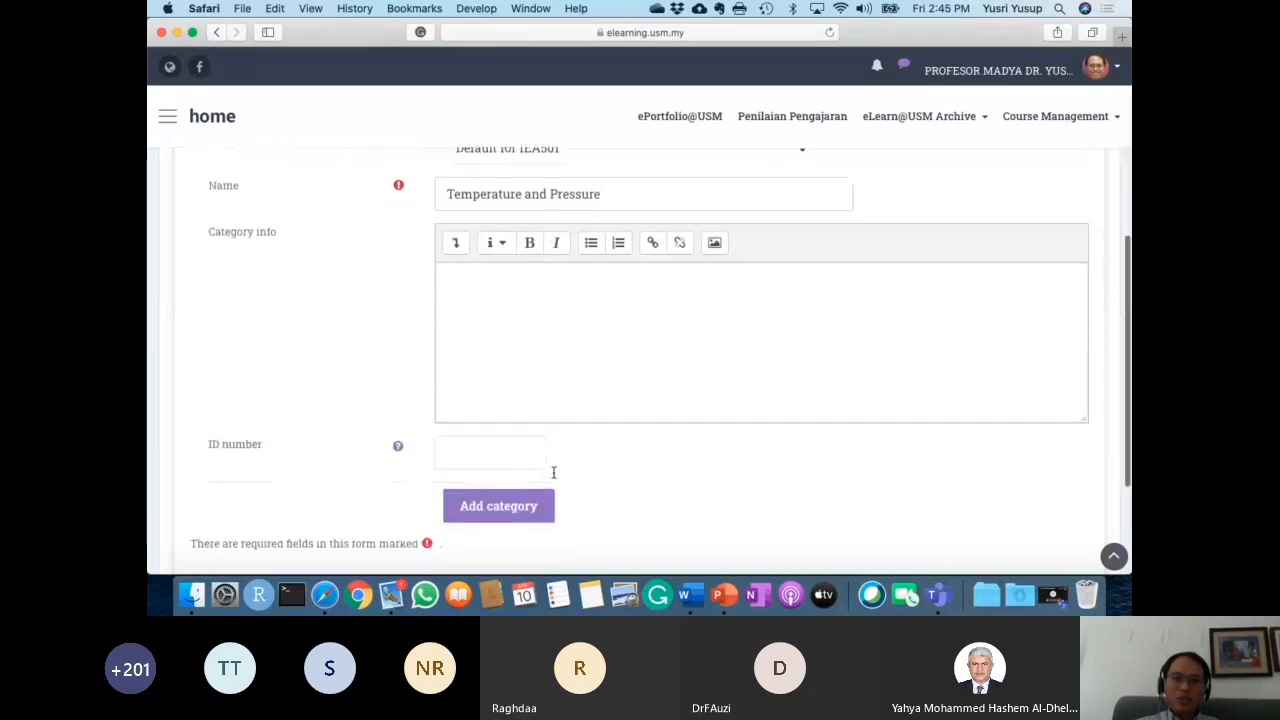
{"action": "left_click", "coordinate": [498, 506]}
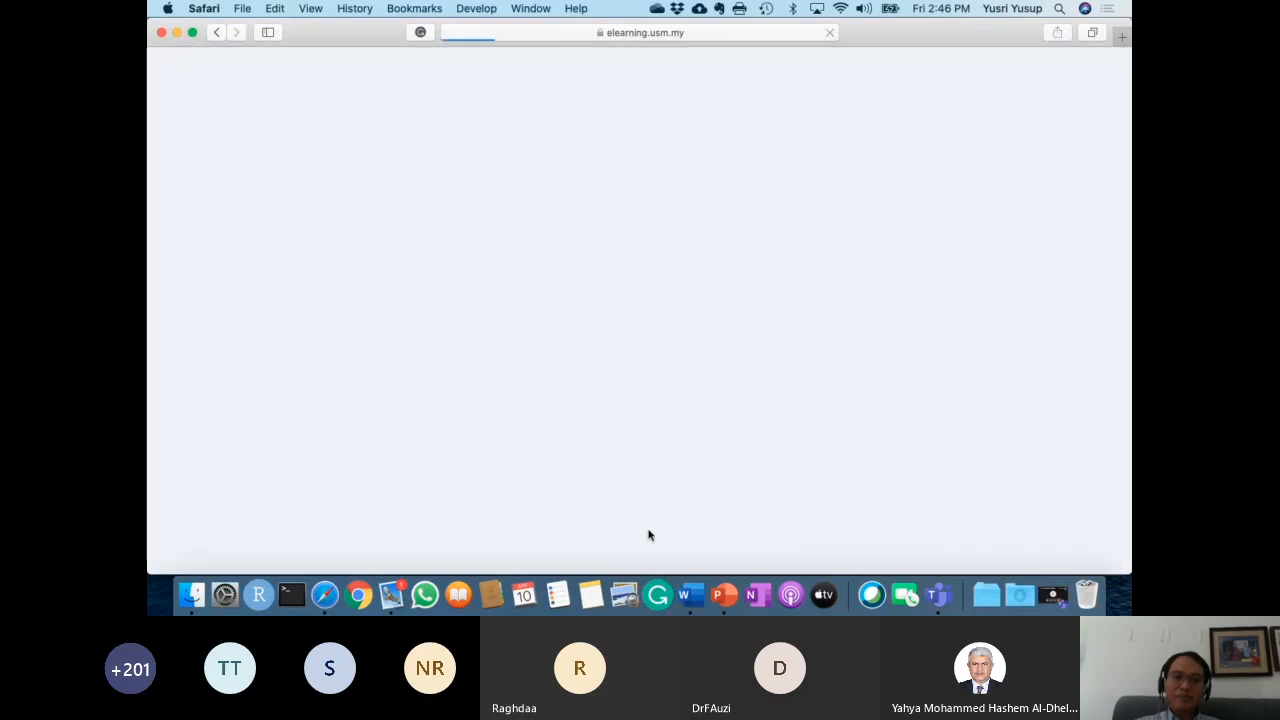
Add a question category named Conservation of Mass and Energy under Default for IEA501 and check the category list.
{"action": "scroll", "coordinate": [650, 535], "scroll_direction": "down", "scroll_amount": 4}
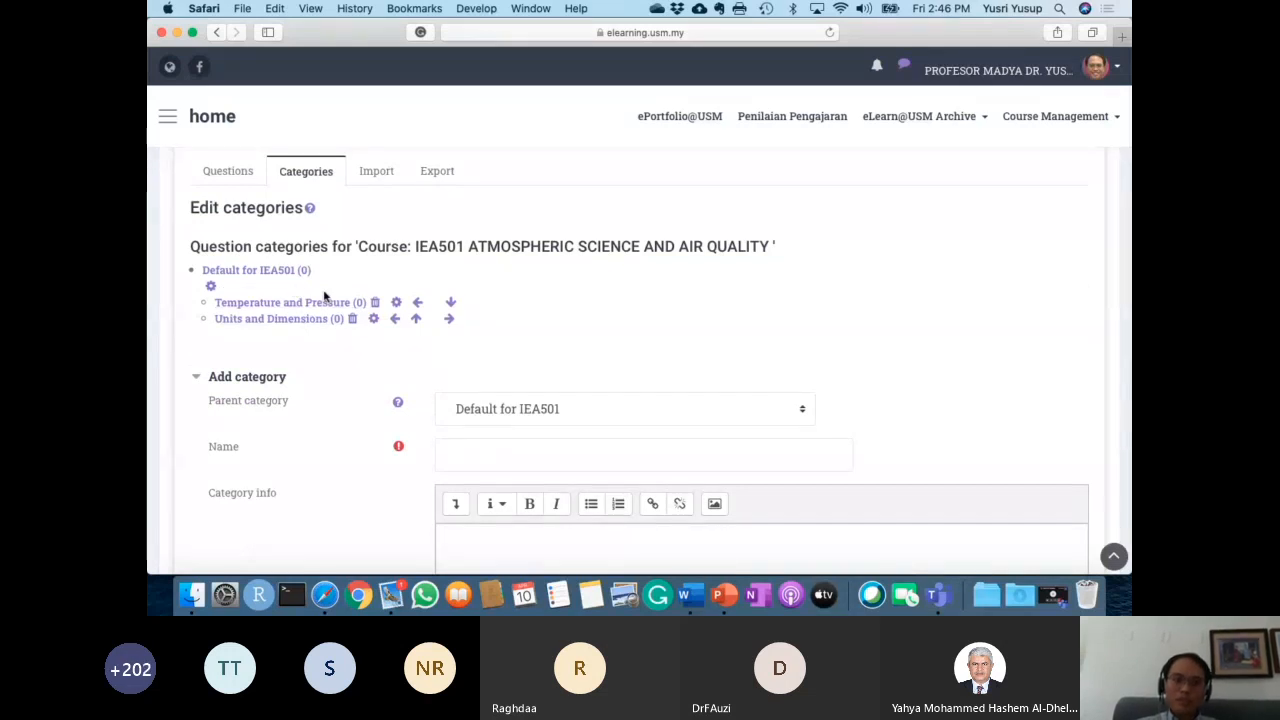
{"action": "scroll", "coordinate": [546, 356], "scroll_direction": "down", "scroll_amount": 1}
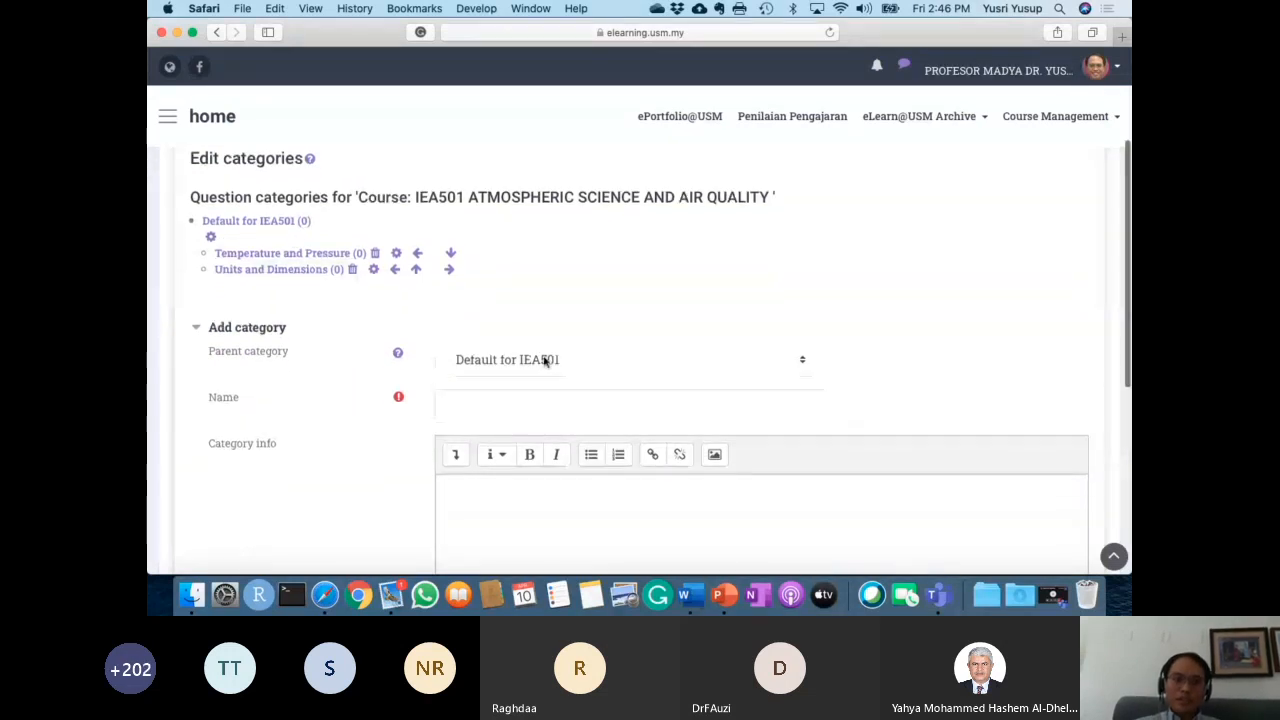
{"action": "left_click", "coordinate": [462, 406]}
{"action": "type", "text": "Conse"}
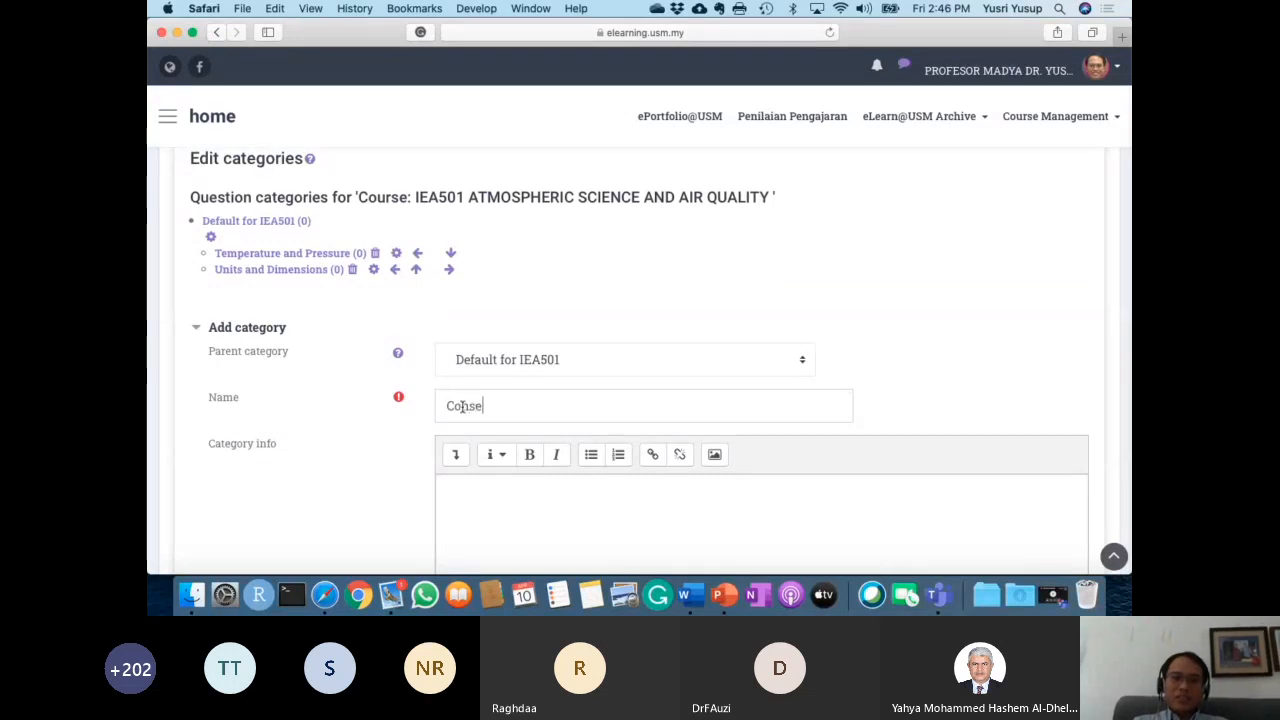
{"action": "type", "text": "rvation of Mass and Energy"}
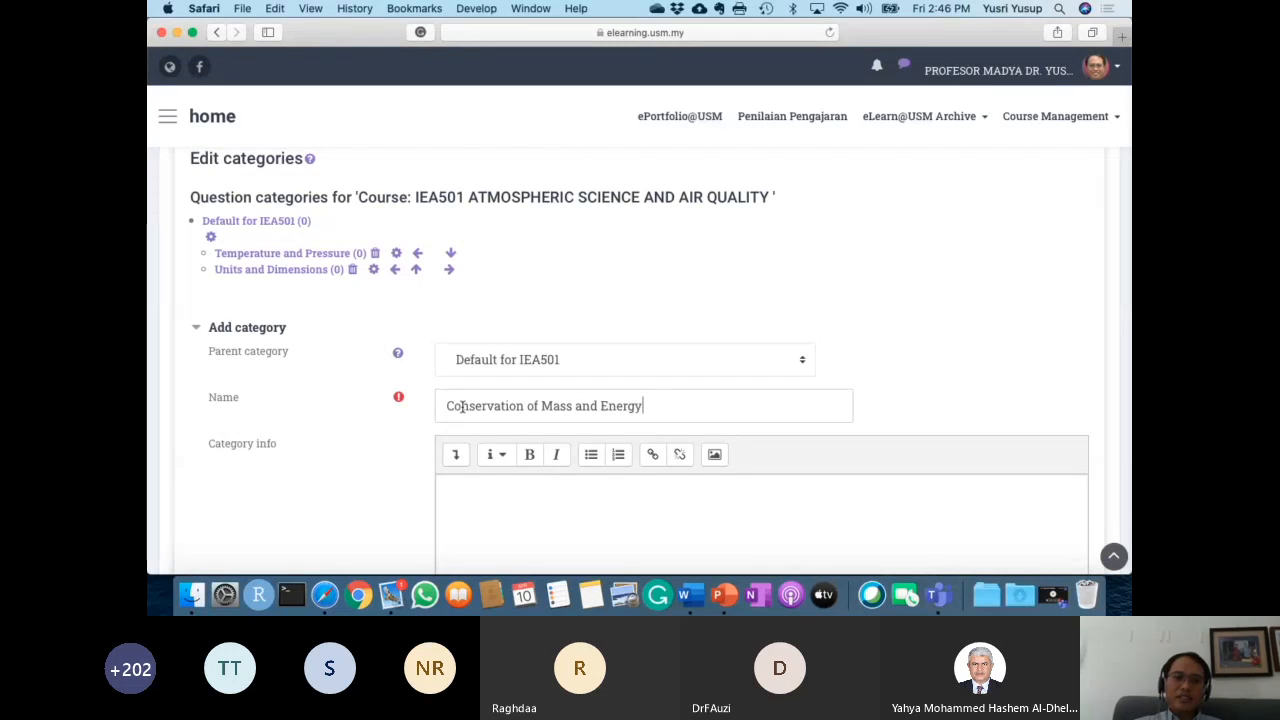
{"action": "scroll", "coordinate": [462, 406], "scroll_direction": "down", "scroll_amount": 5}
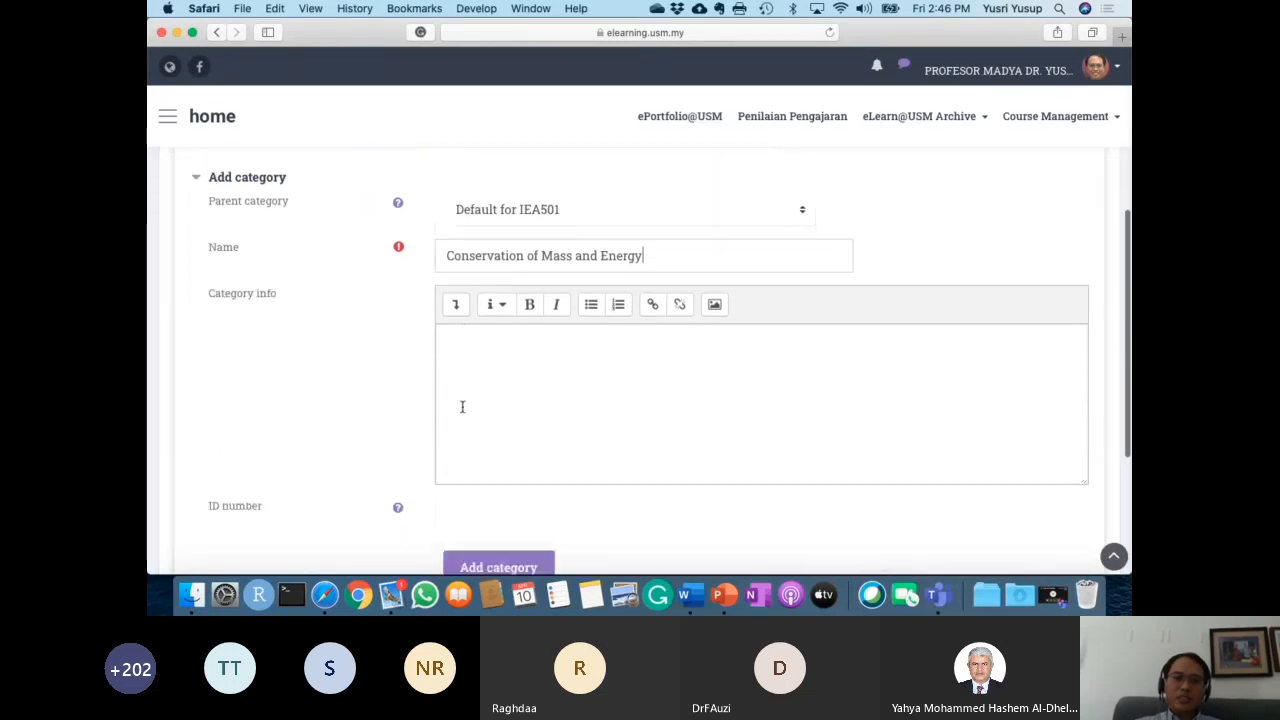
{"action": "scroll", "coordinate": [462, 406], "scroll_direction": "down", "scroll_amount": 1}
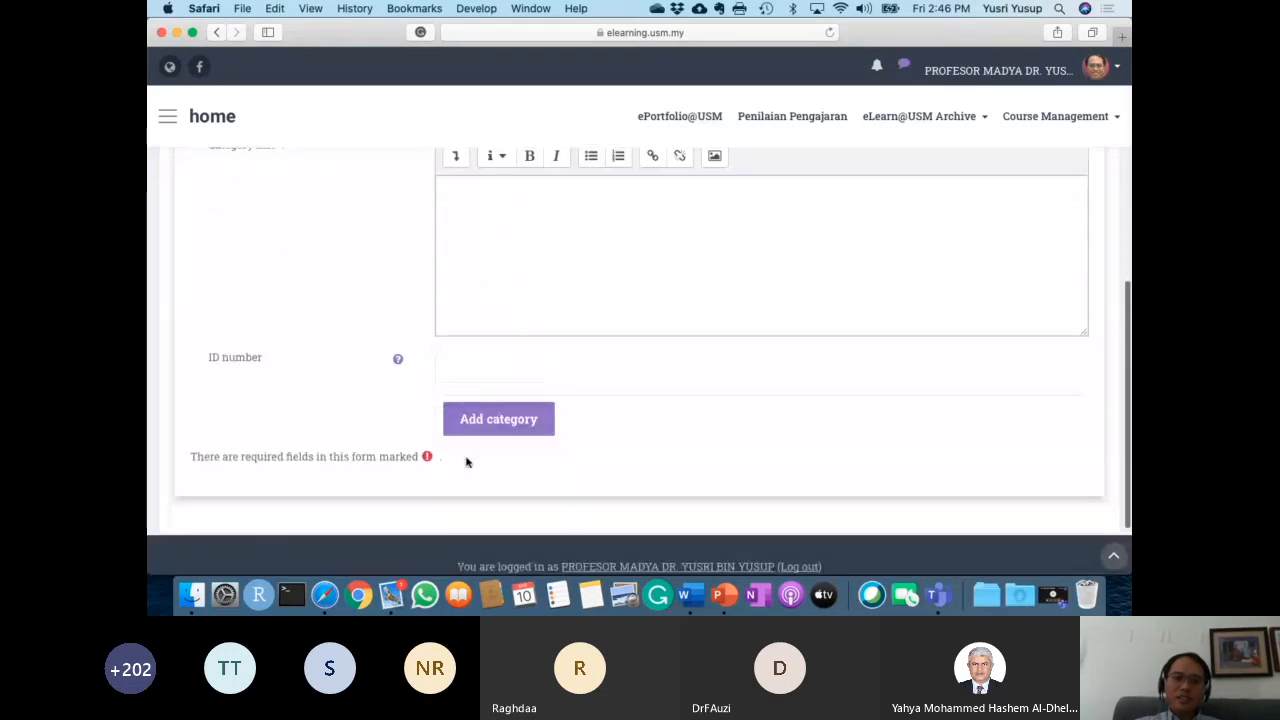
{"action": "left_click", "coordinate": [503, 424]}
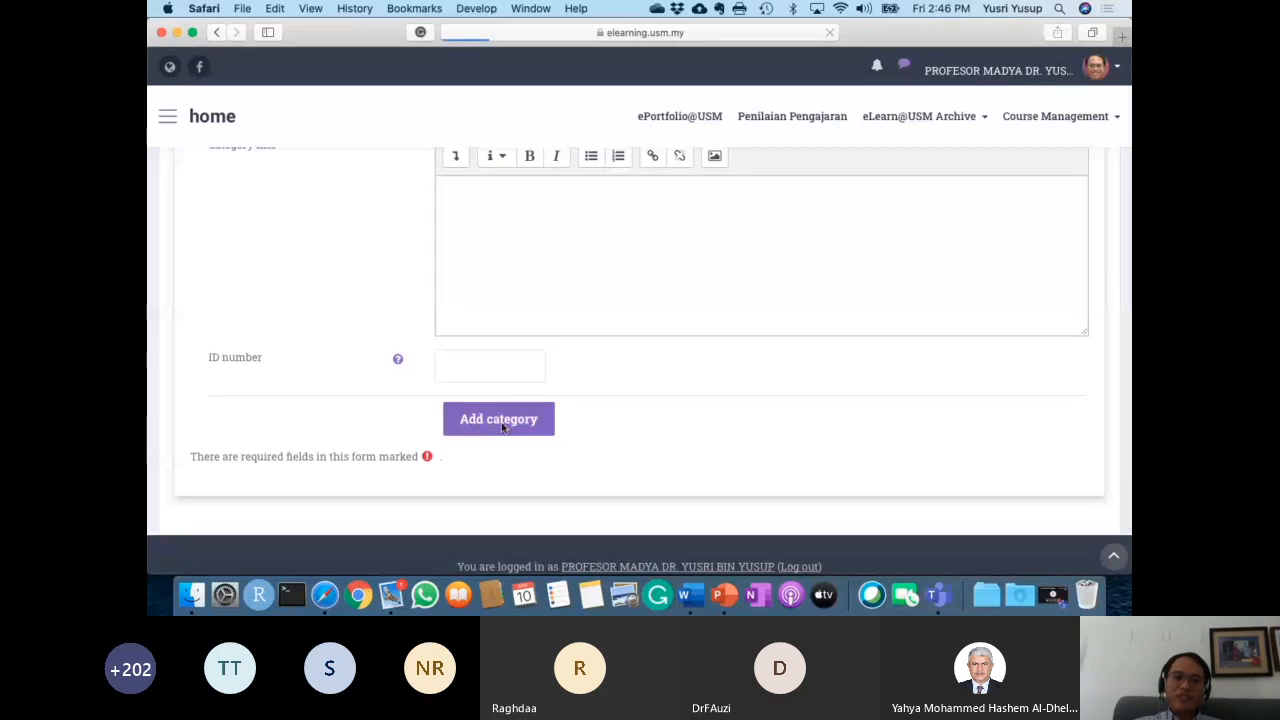
{"action": "scroll", "coordinate": [502, 428], "scroll_direction": "down", "scroll_amount": 4}
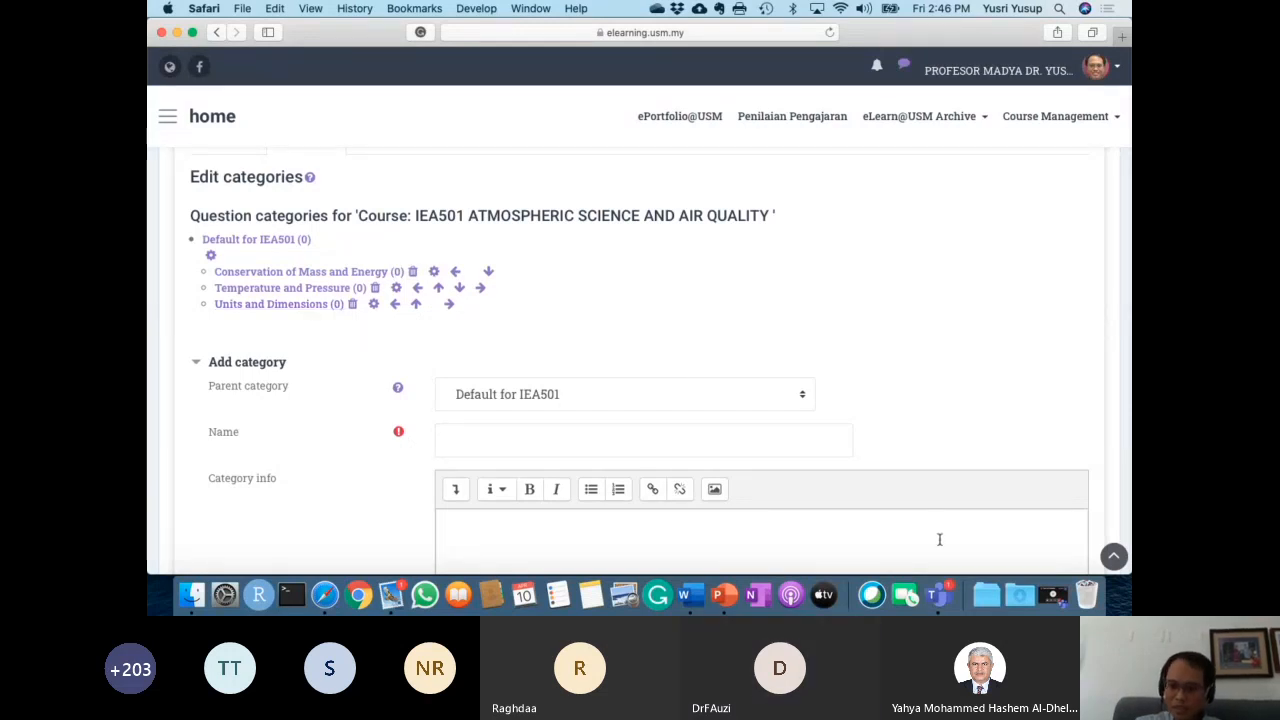
Switch to Microsoft Teams, open the meeting chat and read the participants' messages about creating categories.
{"action": "left_click", "coordinate": [937, 595]}
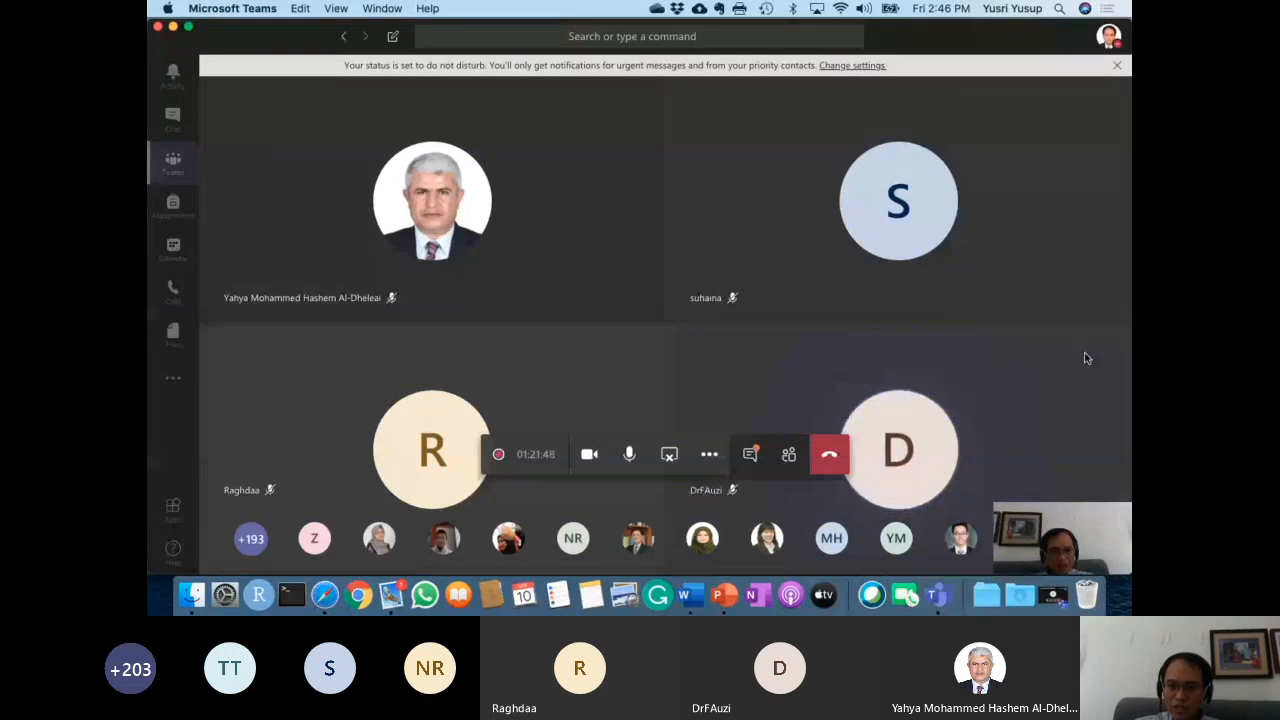
{"action": "left_click", "coordinate": [750, 454]}
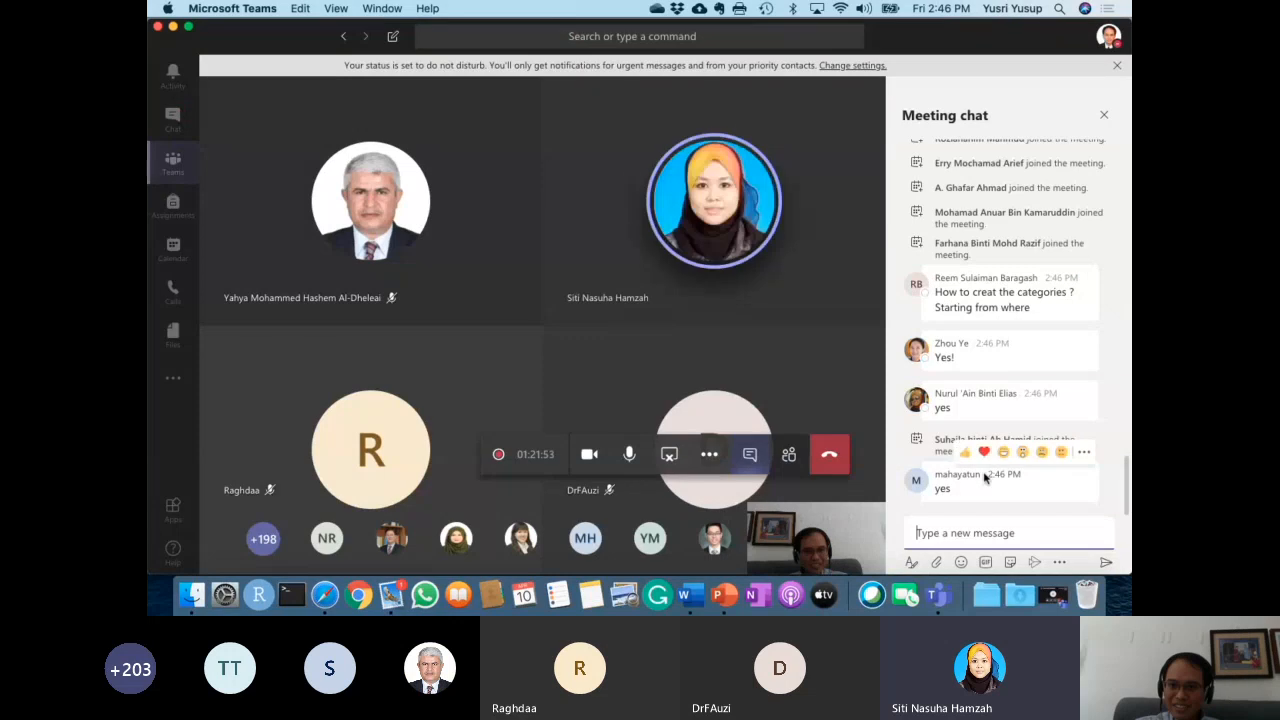
{"action": "scroll", "coordinate": [994, 418], "scroll_direction": "up", "scroll_amount": 2}
{"action": "scroll", "coordinate": [994, 420], "scroll_direction": "down", "scroll_amount": 2}
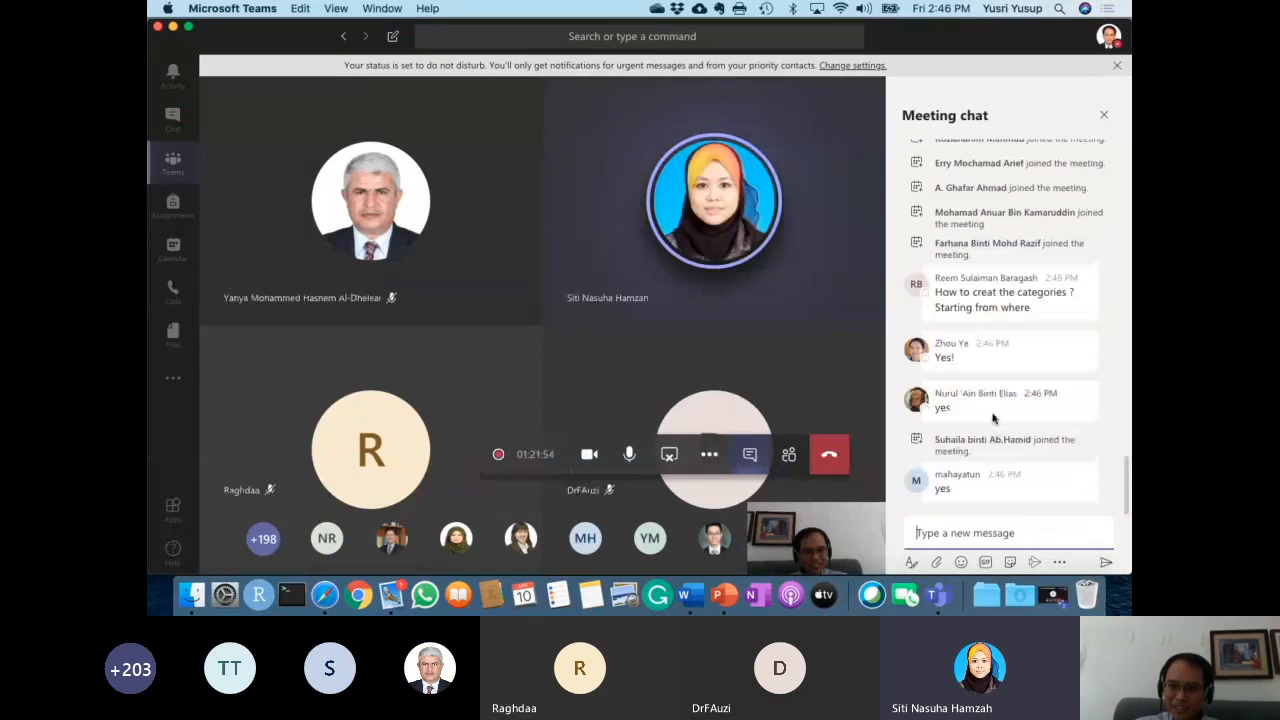
{"action": "scroll", "coordinate": [951, 463], "scroll_direction": "up", "scroll_amount": 3}
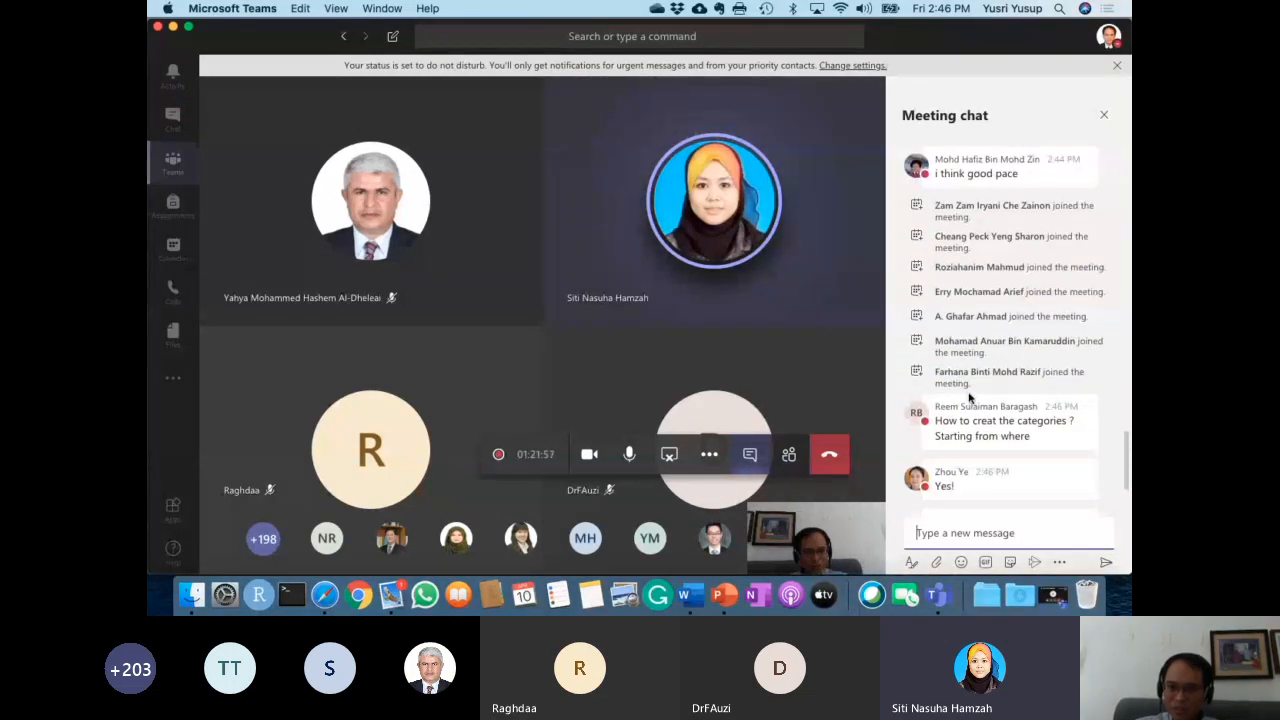
{"action": "scroll", "coordinate": [964, 447], "scroll_direction": "up", "scroll_amount": 2}
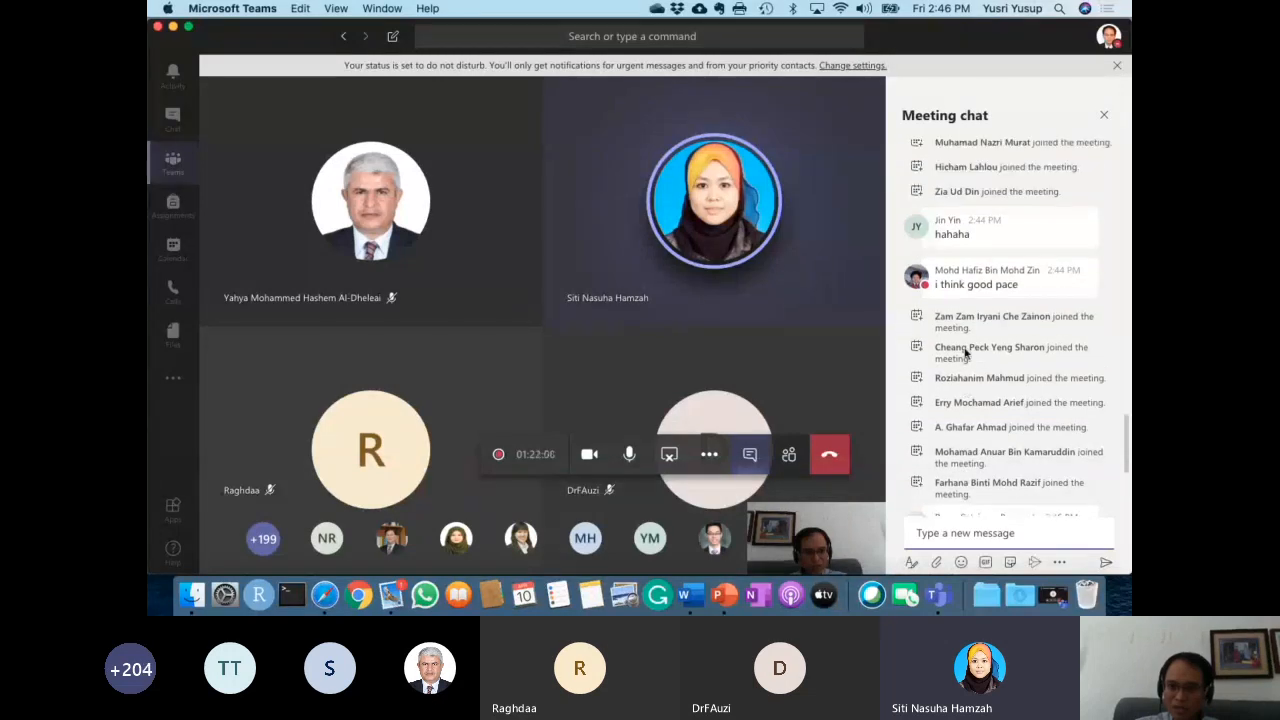
{"action": "scroll", "coordinate": [967, 360], "scroll_direction": "up", "scroll_amount": 3}
{"action": "scroll", "coordinate": [967, 360], "scroll_direction": "up", "scroll_amount": 1}
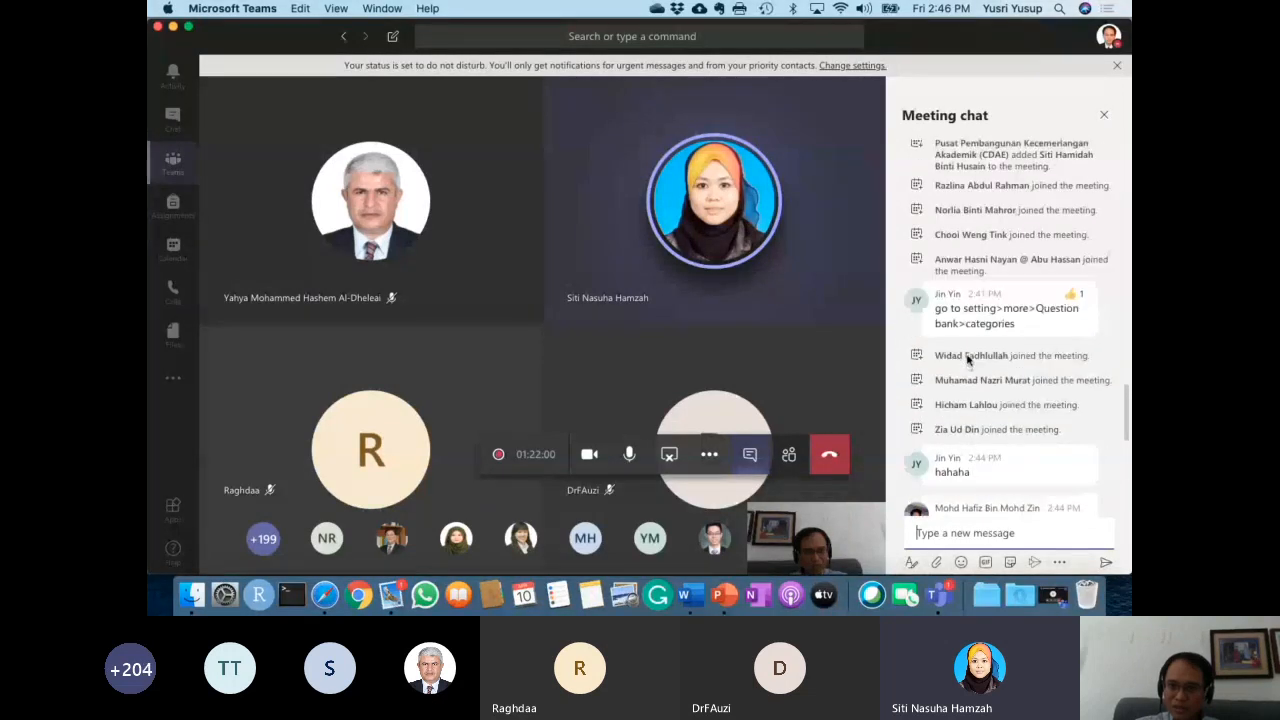
{"action": "scroll", "coordinate": [967, 360], "scroll_direction": "up", "scroll_amount": 2}
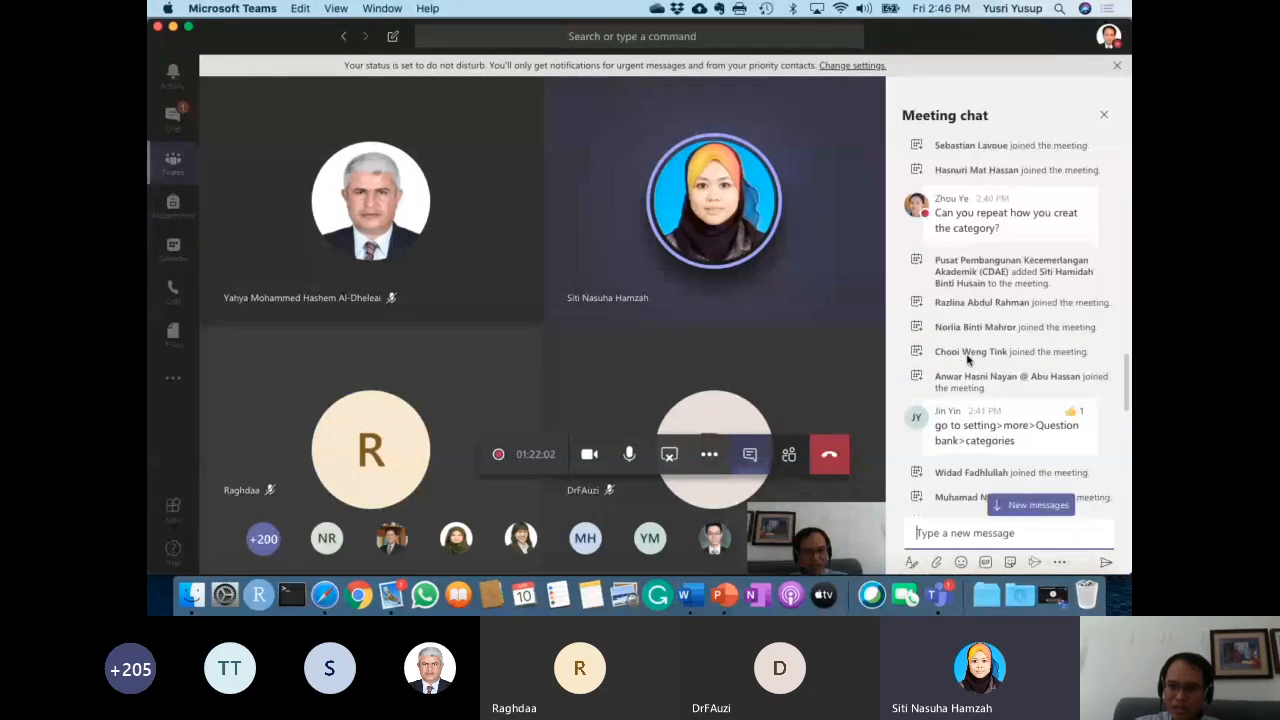
{"action": "scroll", "coordinate": [967, 360], "scroll_direction": "down", "scroll_amount": 15}
{"action": "scroll", "coordinate": [967, 429], "scroll_direction": "down", "scroll_amount": 3}
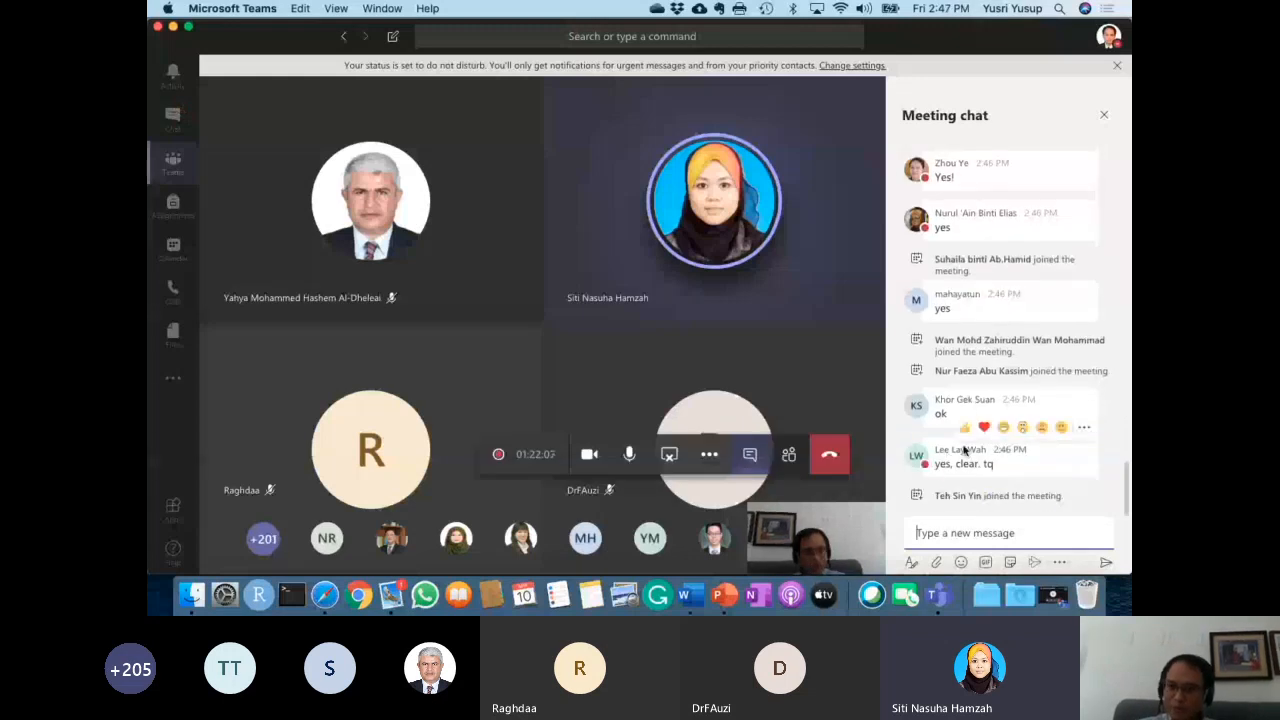
Switch past the true_false document in Word to the Question Types slide in PowerPoint.
{"action": "key", "text": "super+Tab"}
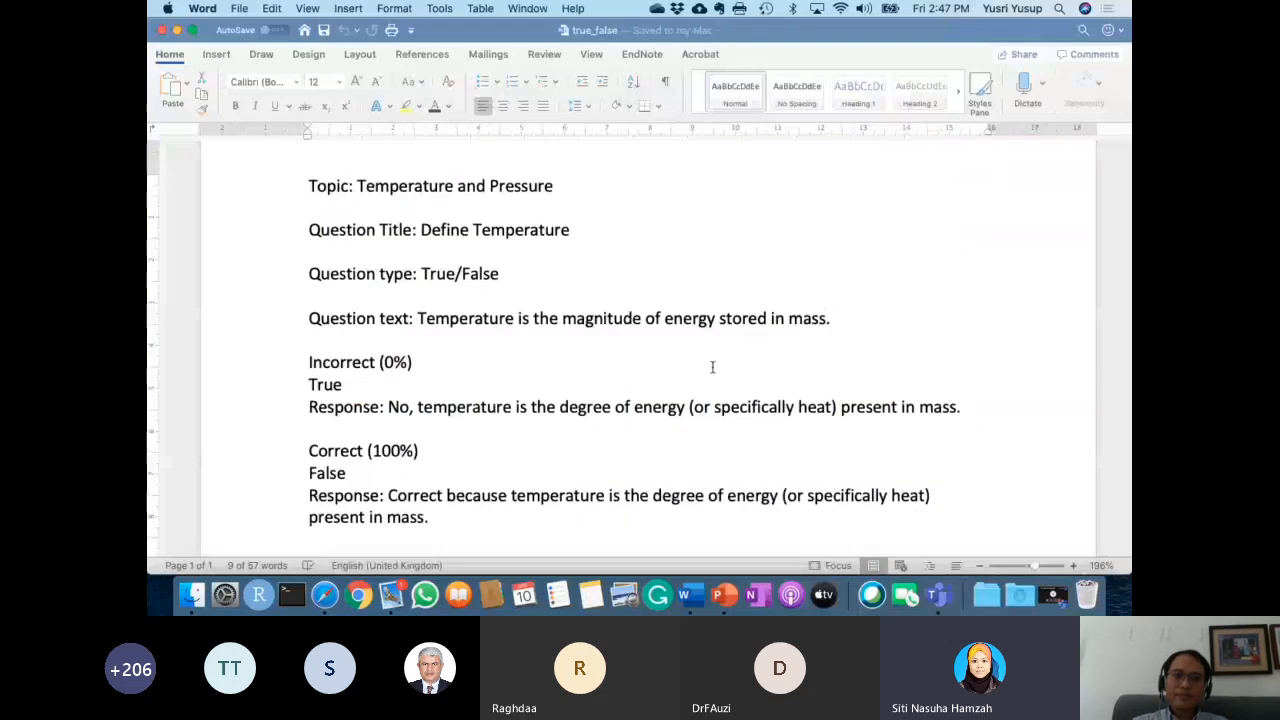
{"action": "key", "text": "super+Tab"}
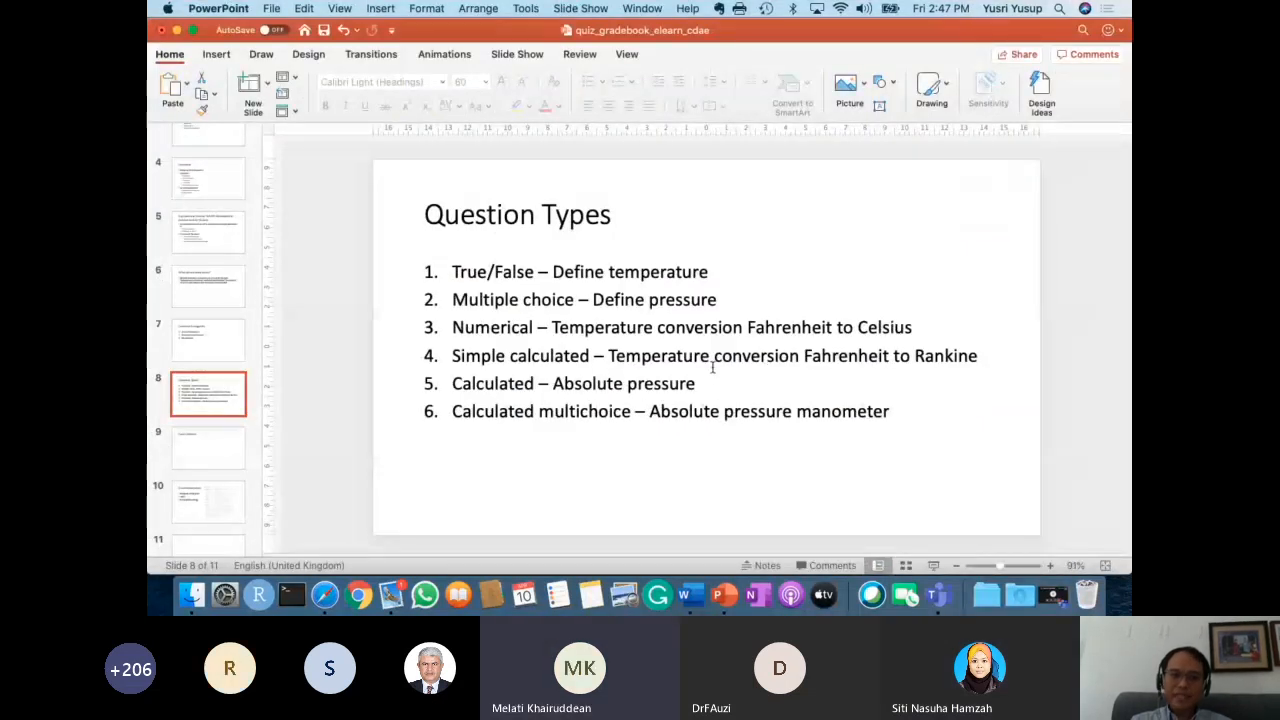
Switch to the eLearning site in Safari and open the question list of the IEA501 question bank.
{"action": "key", "text": "ctrl+Right"}
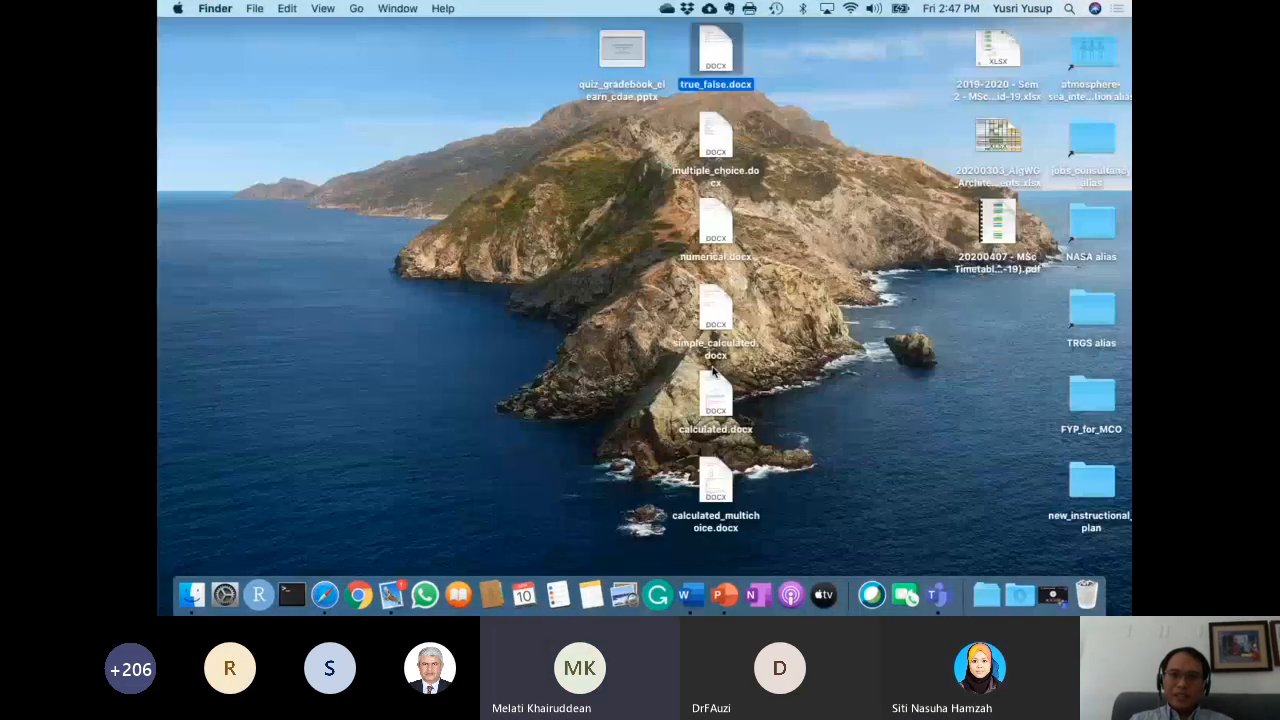
{"action": "key", "text": "ctrl+Right"}
{"action": "key", "text": "ctrl+Right"}
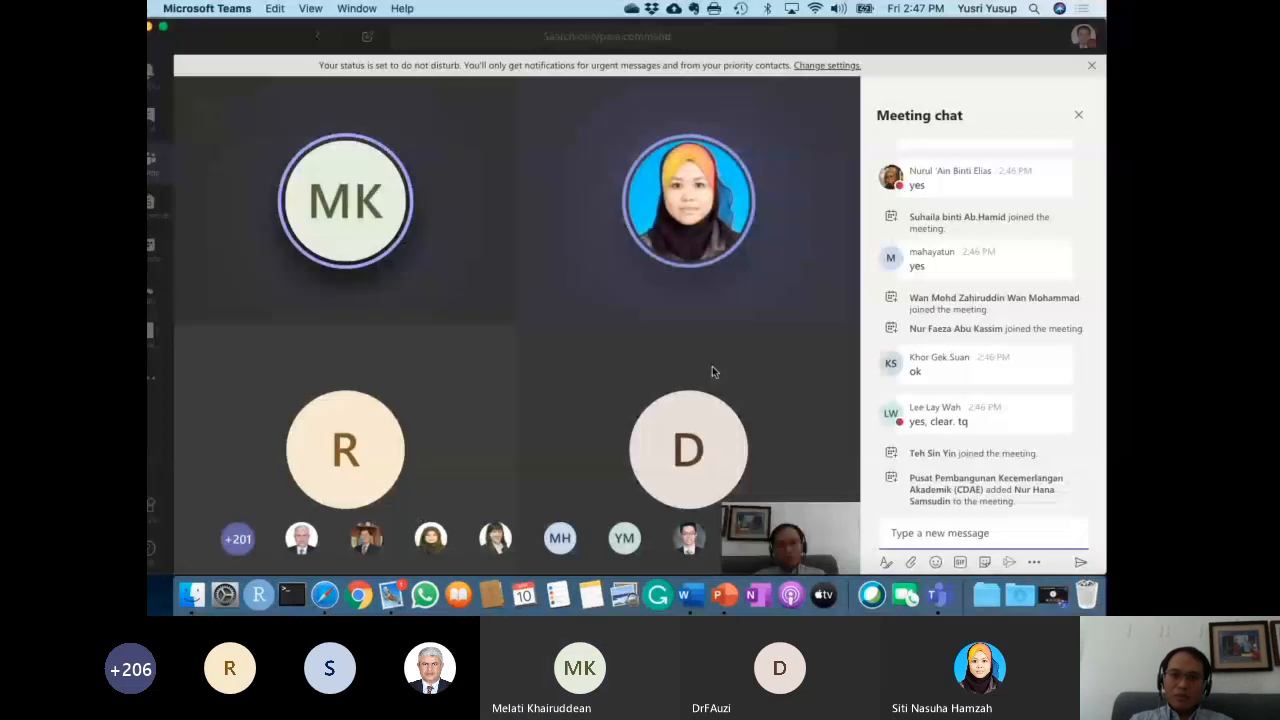
{"action": "key", "text": "ctrl+Right"}
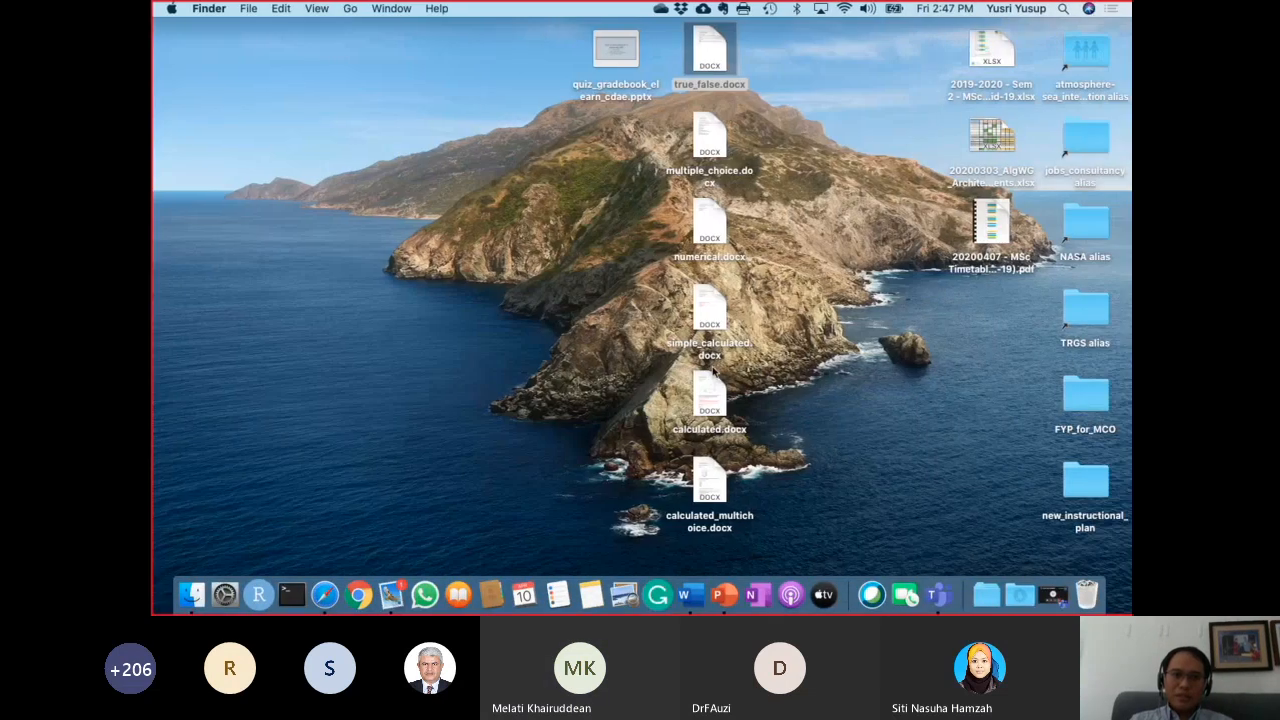
{"action": "key", "text": "ctrl+Right"}
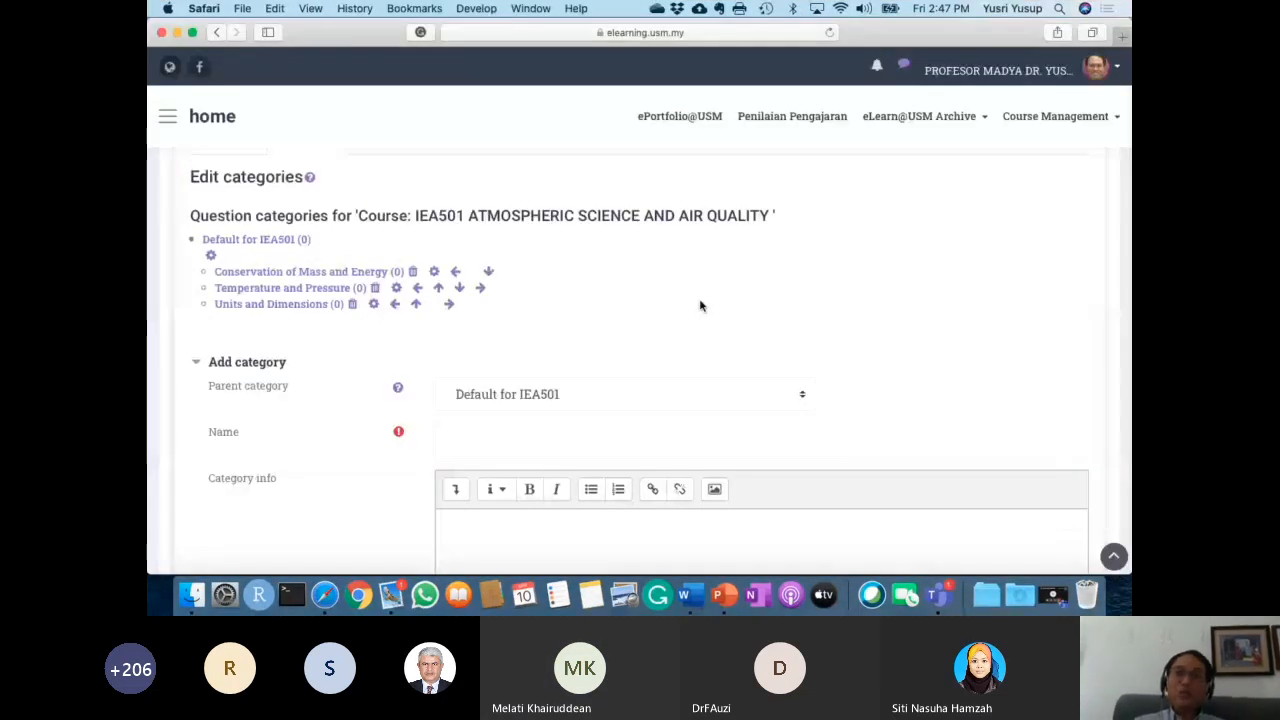
{"action": "scroll", "coordinate": [700, 305], "scroll_direction": "up", "scroll_amount": 1}
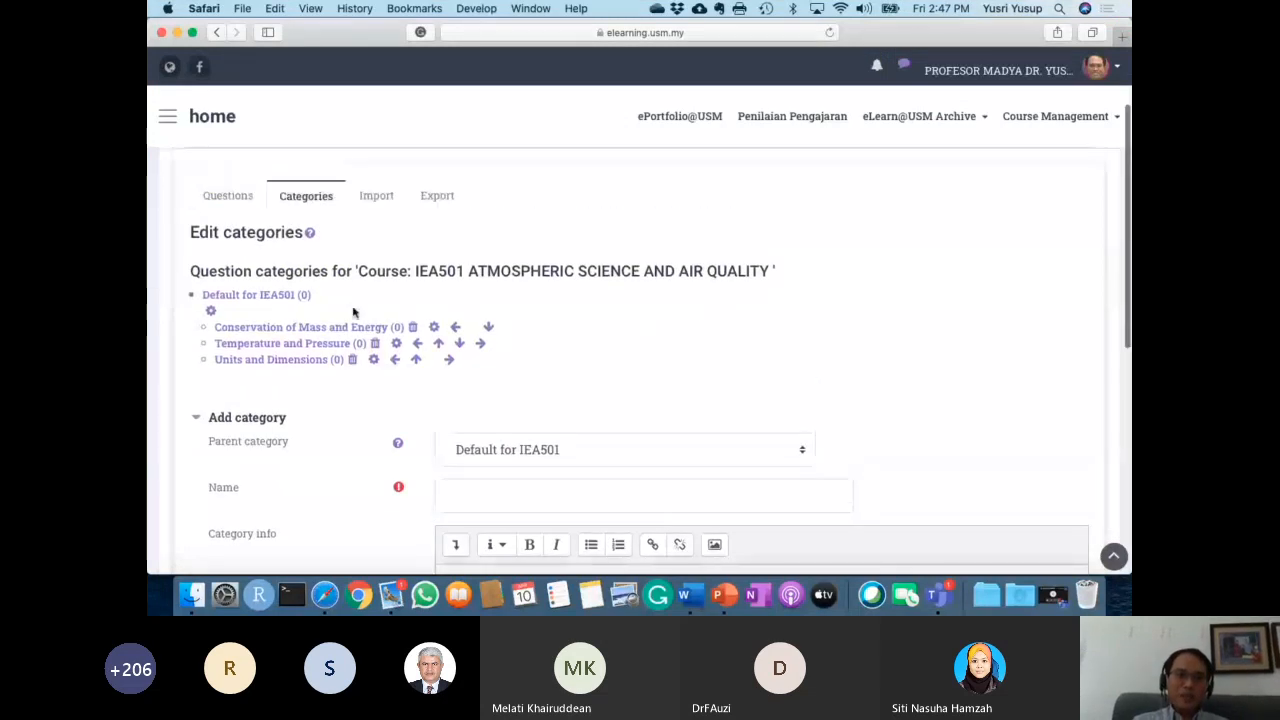
{"action": "scroll", "coordinate": [300, 255], "scroll_direction": "up", "scroll_amount": 3}
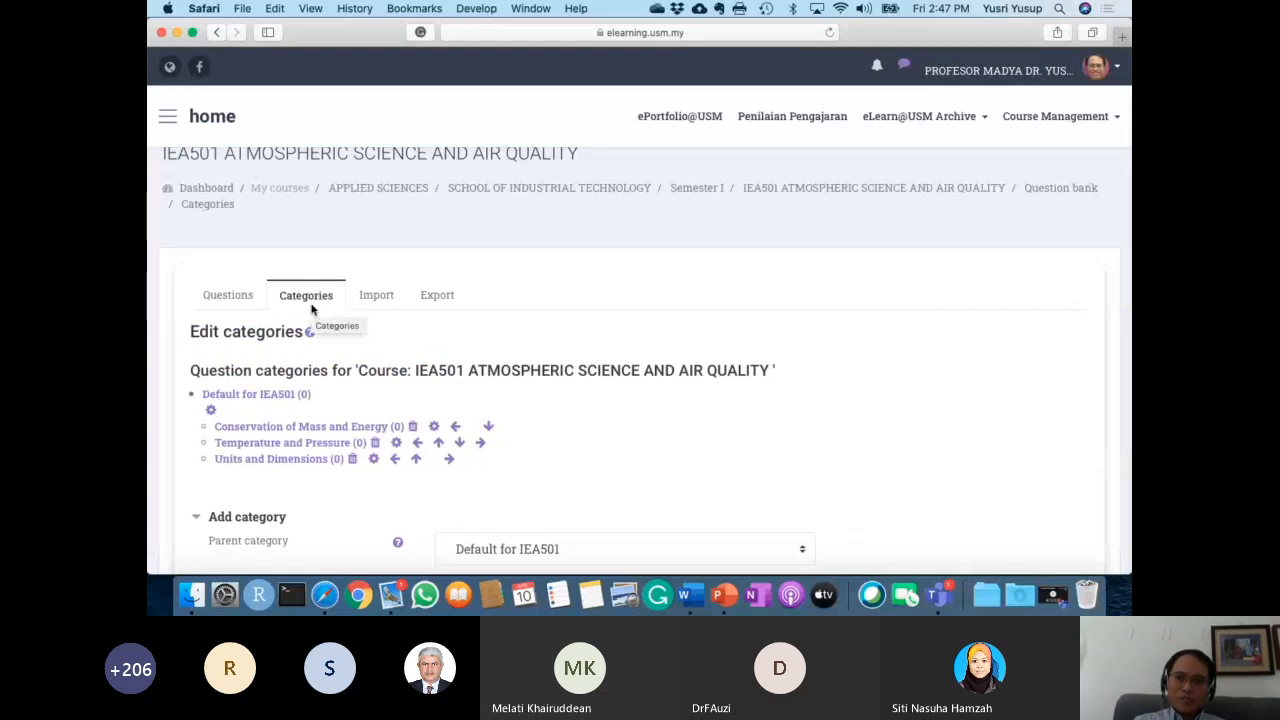
{"action": "scroll", "coordinate": [605, 322], "scroll_direction": "down", "scroll_amount": 2}
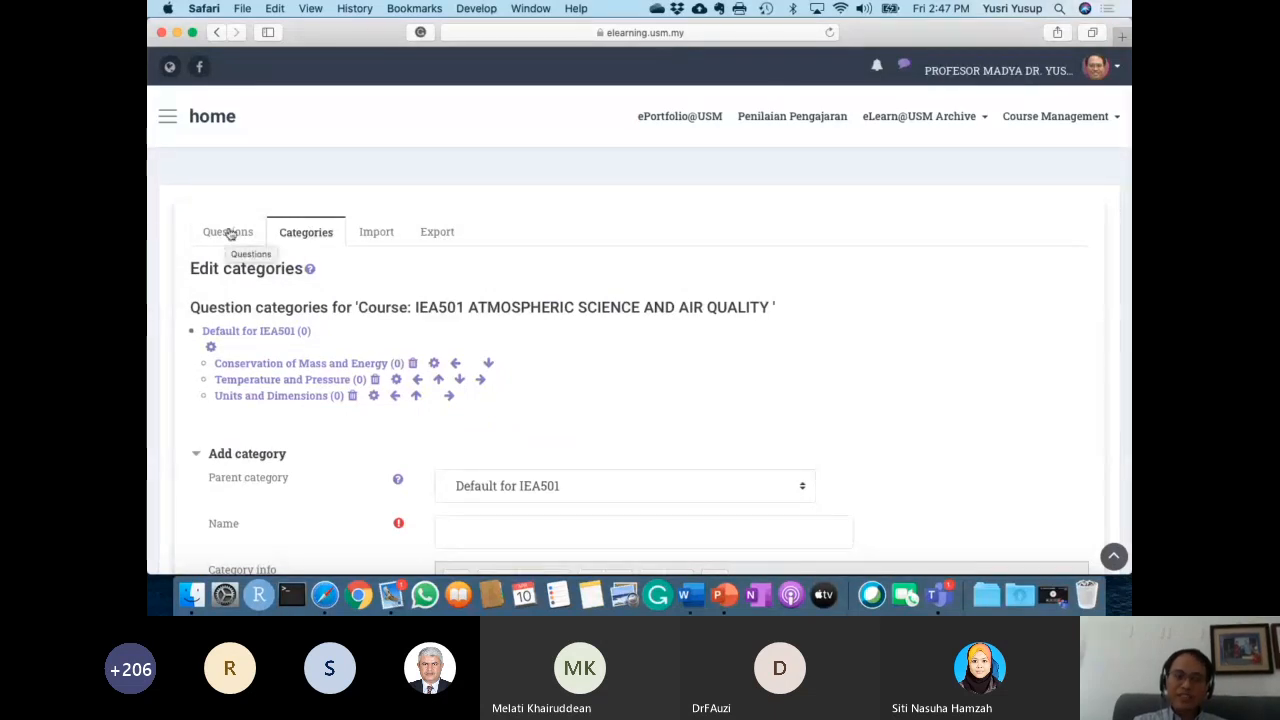
{"action": "left_click", "coordinate": [230, 233]}
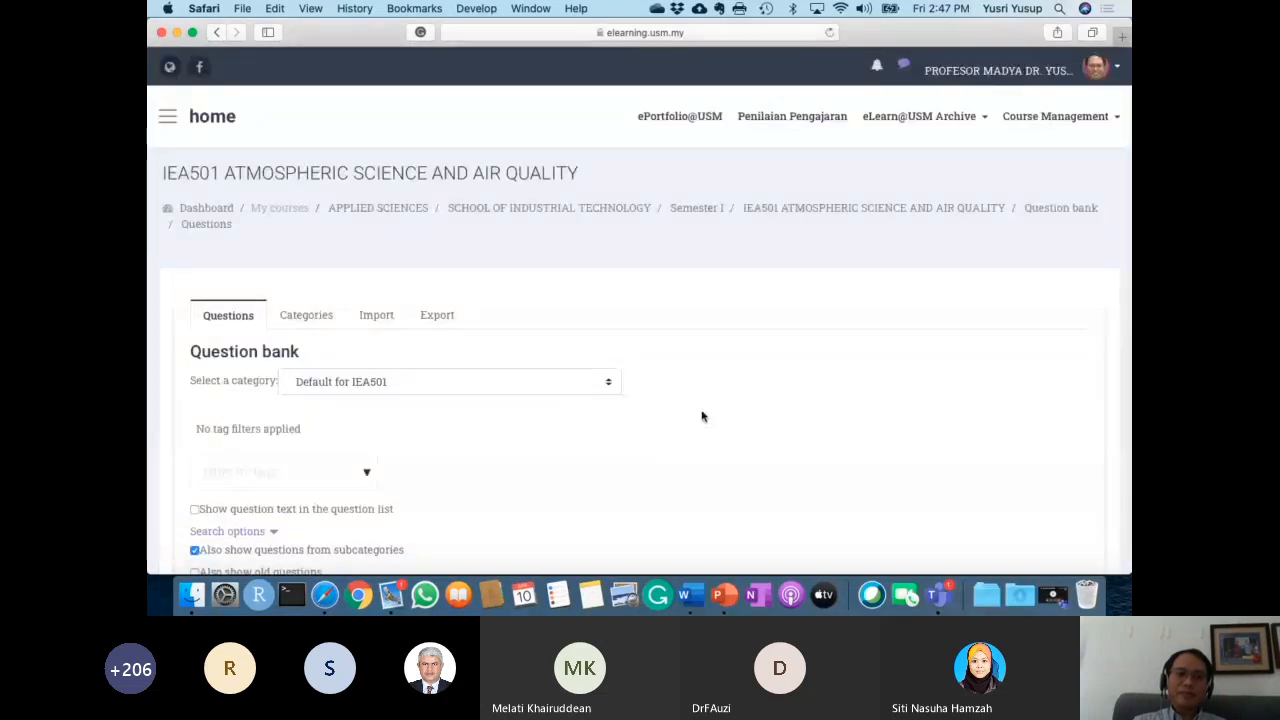
Select the Temperature and Pressure category in the question bank.
{"action": "scroll", "coordinate": [700, 414], "scroll_direction": "down", "scroll_amount": 3}
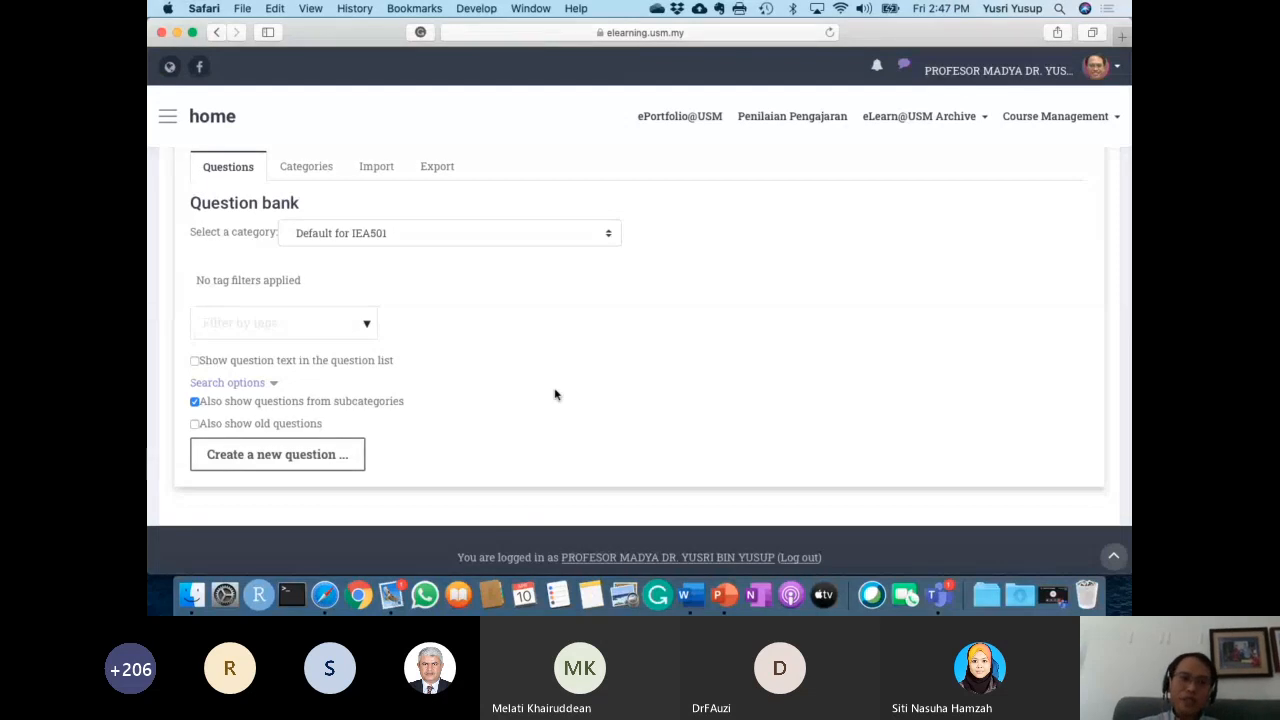
{"action": "left_click", "coordinate": [333, 241]}
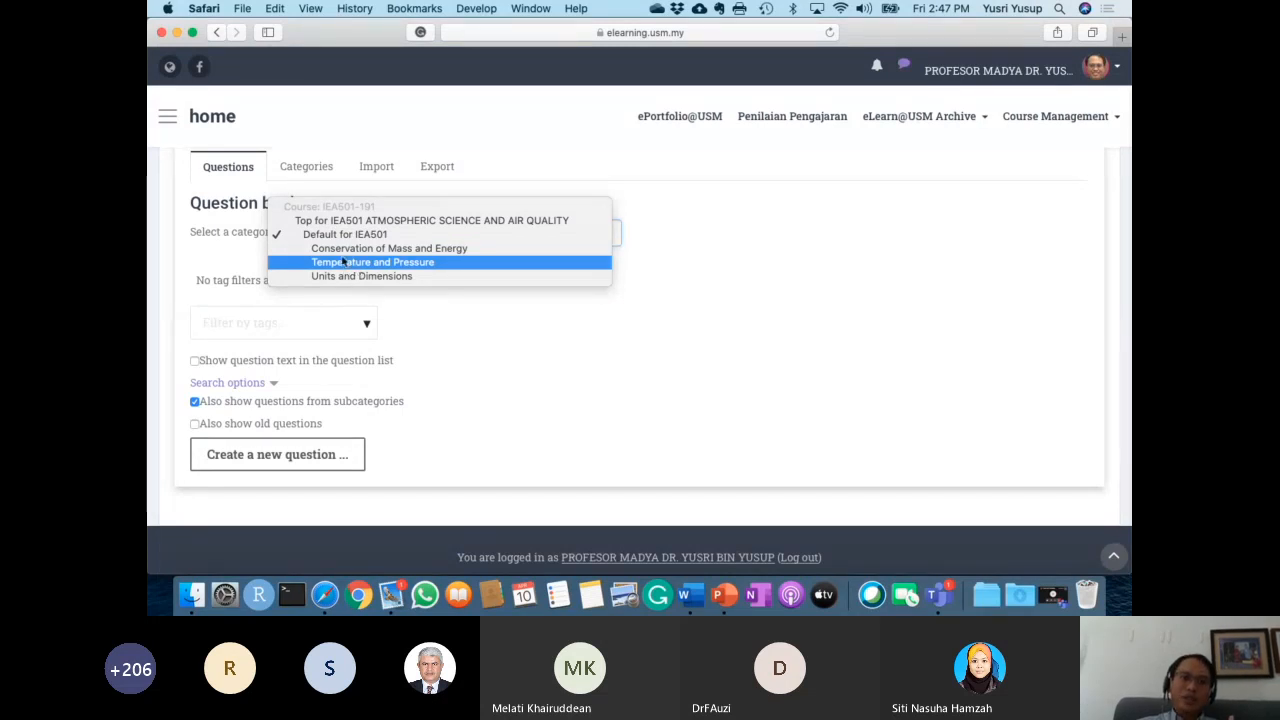
{"action": "left_click", "coordinate": [296, 275]}
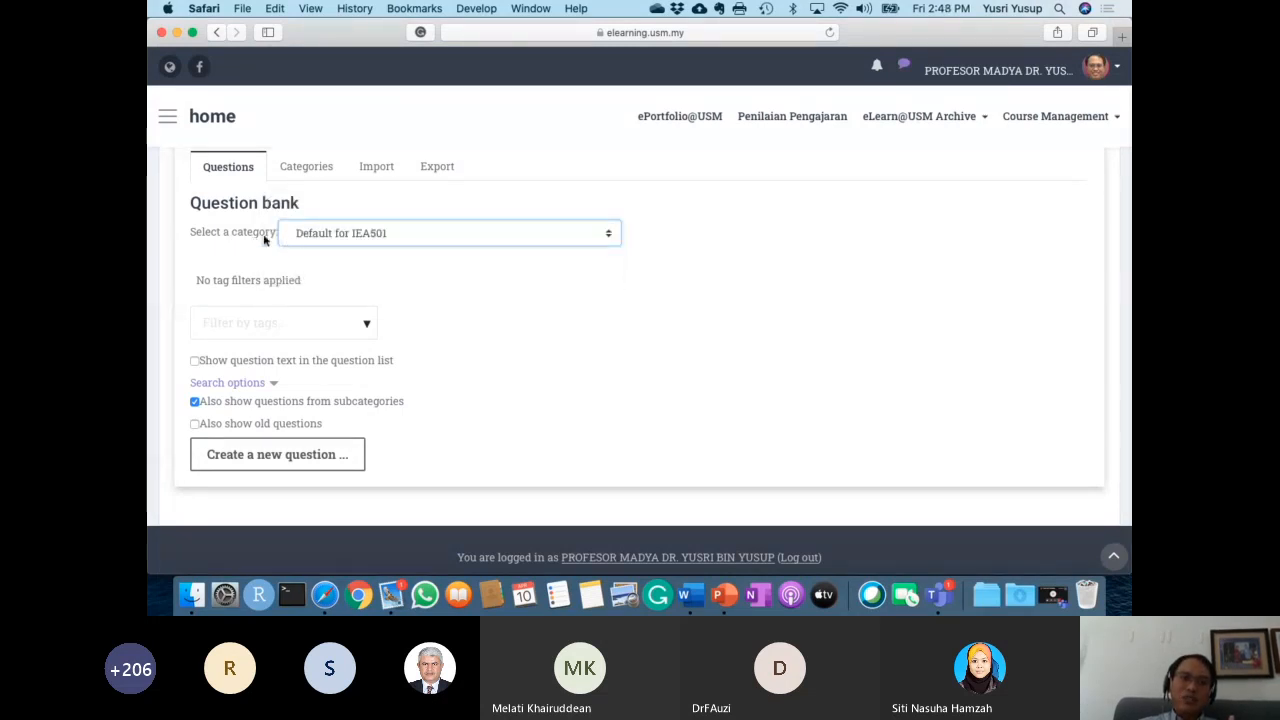
{"action": "left_click", "coordinate": [325, 238]}
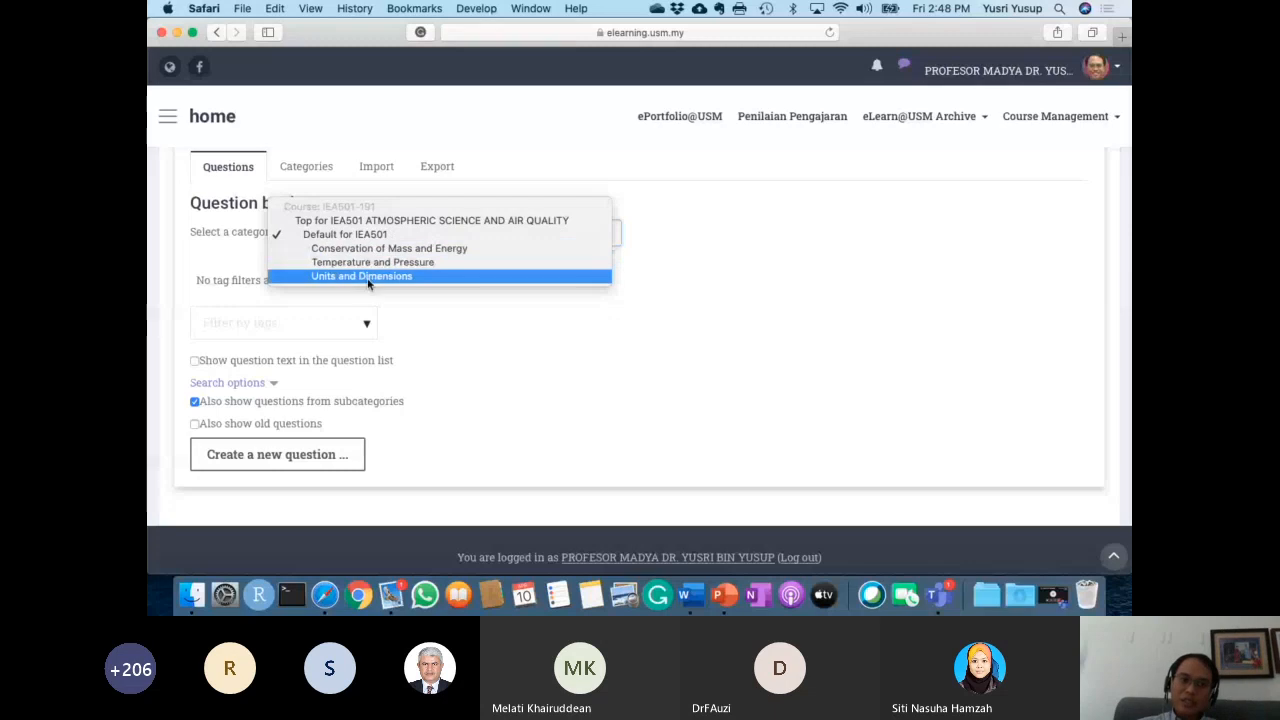
{"action": "left_click", "coordinate": [350, 264]}
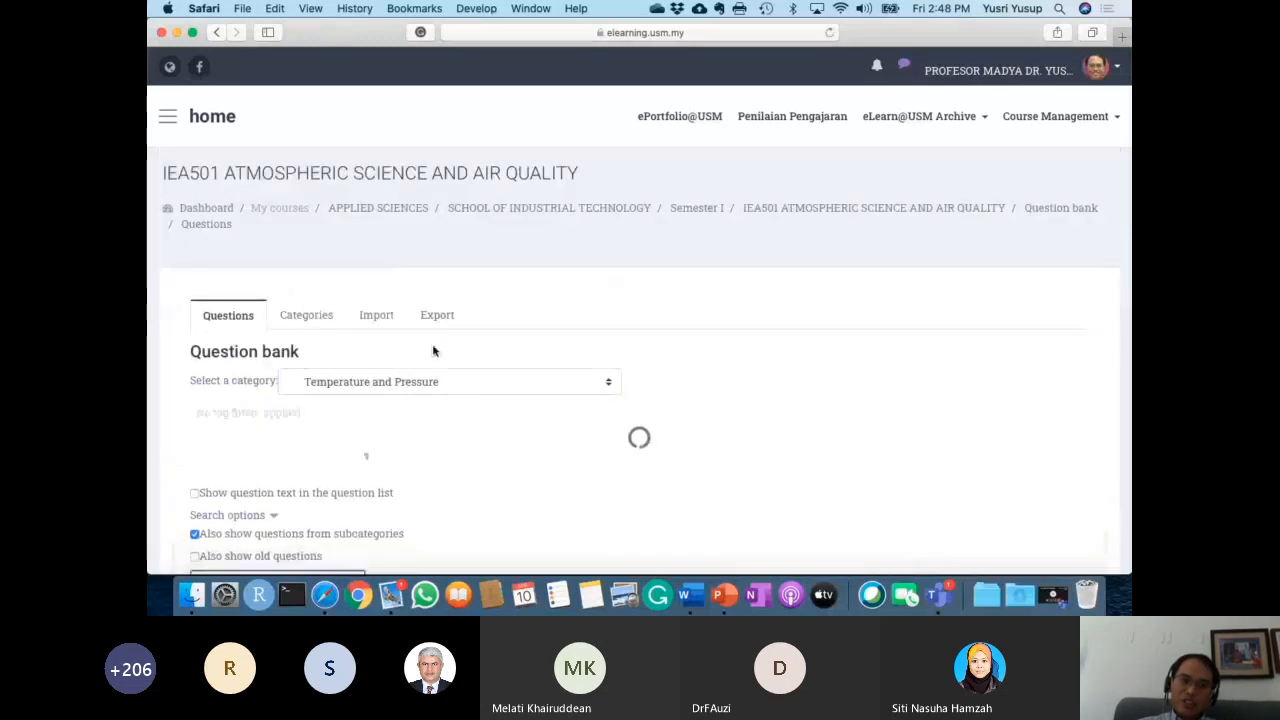
{"action": "scroll", "coordinate": [430, 348], "scroll_direction": "down", "scroll_amount": 3}
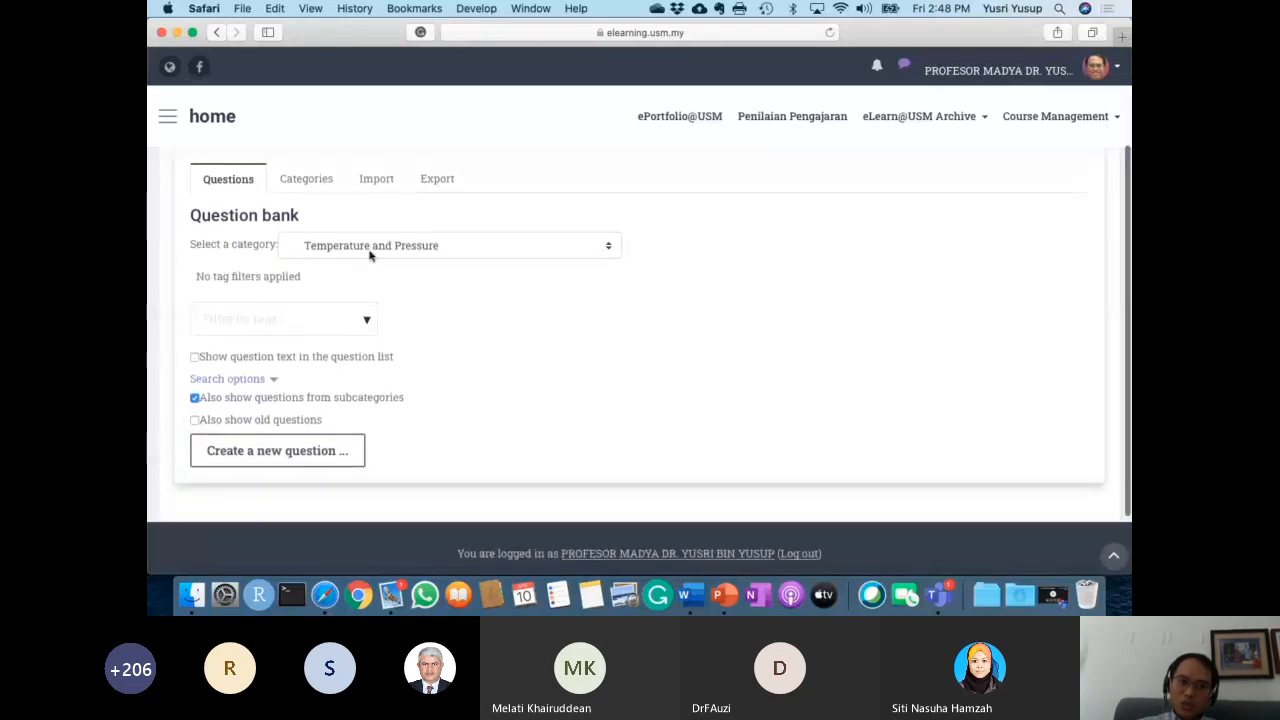
Review the available question types and start a new True/False question in the selected category.
{"action": "scroll", "coordinate": [443, 379], "scroll_direction": "down", "scroll_amount": 1}
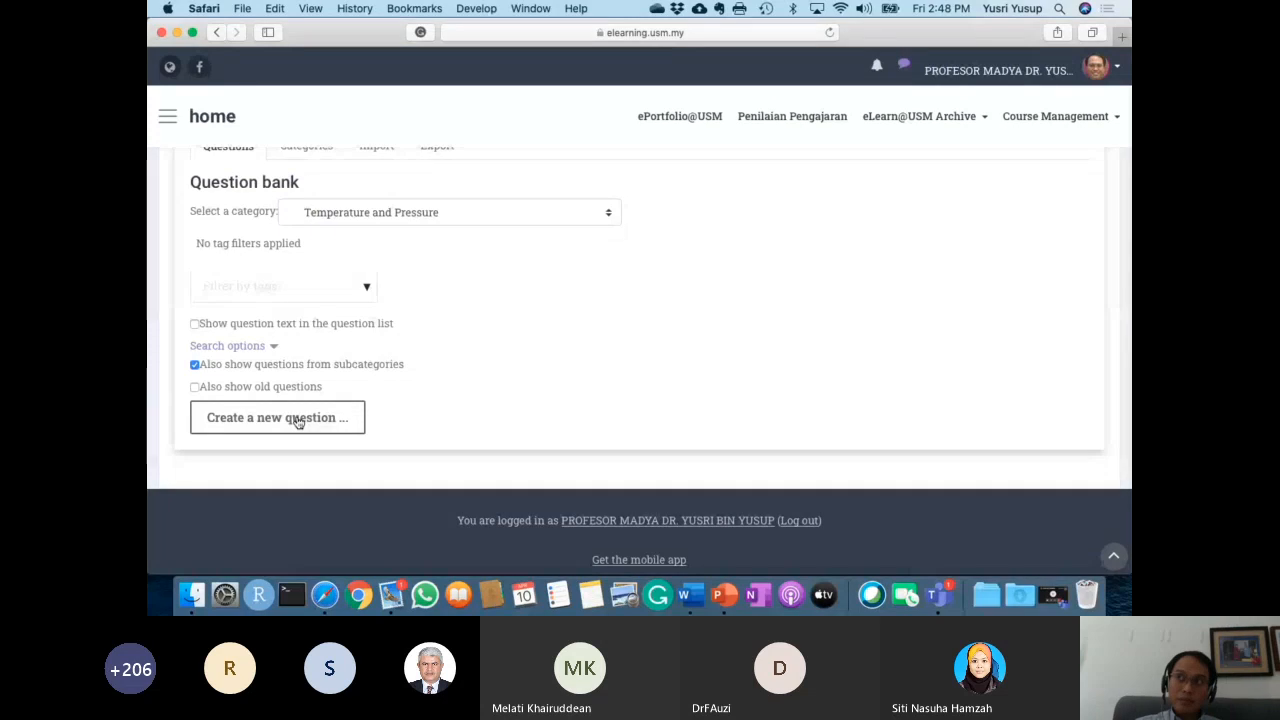
{"action": "right_click", "coordinate": [407, 428]}
{"action": "left_click", "coordinate": [220, 431]}
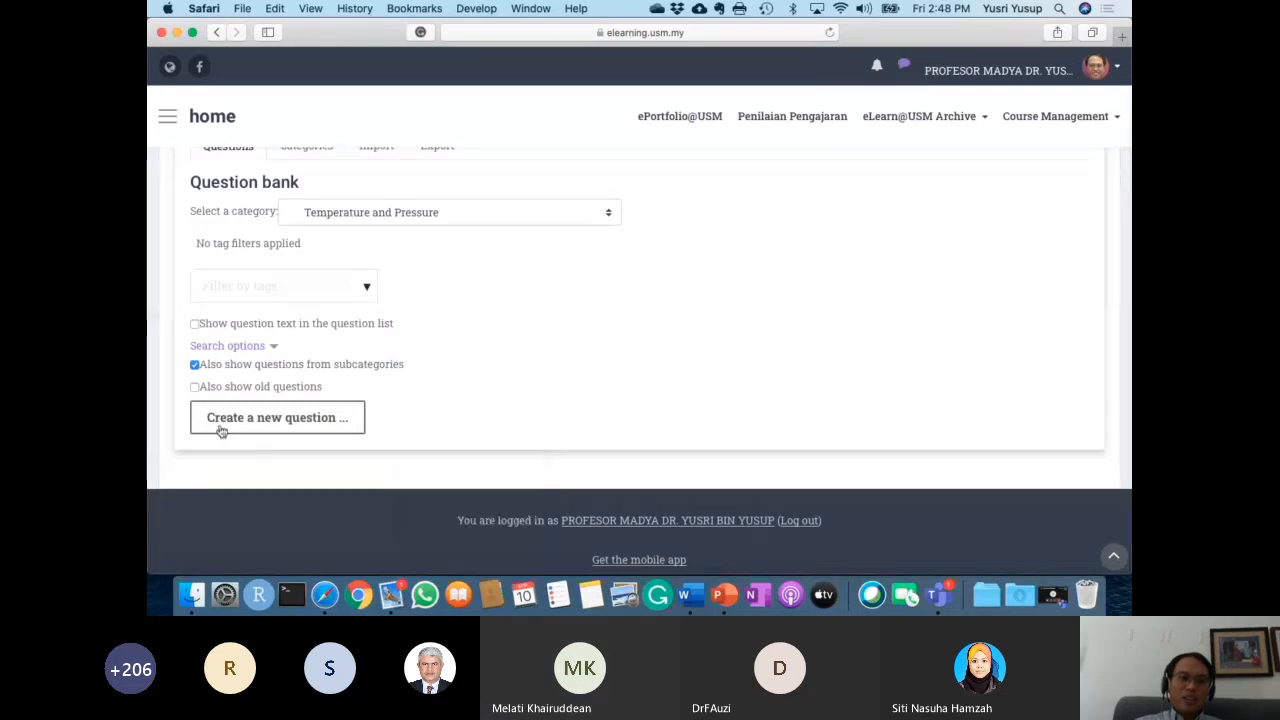
{"action": "left_click", "coordinate": [284, 427]}
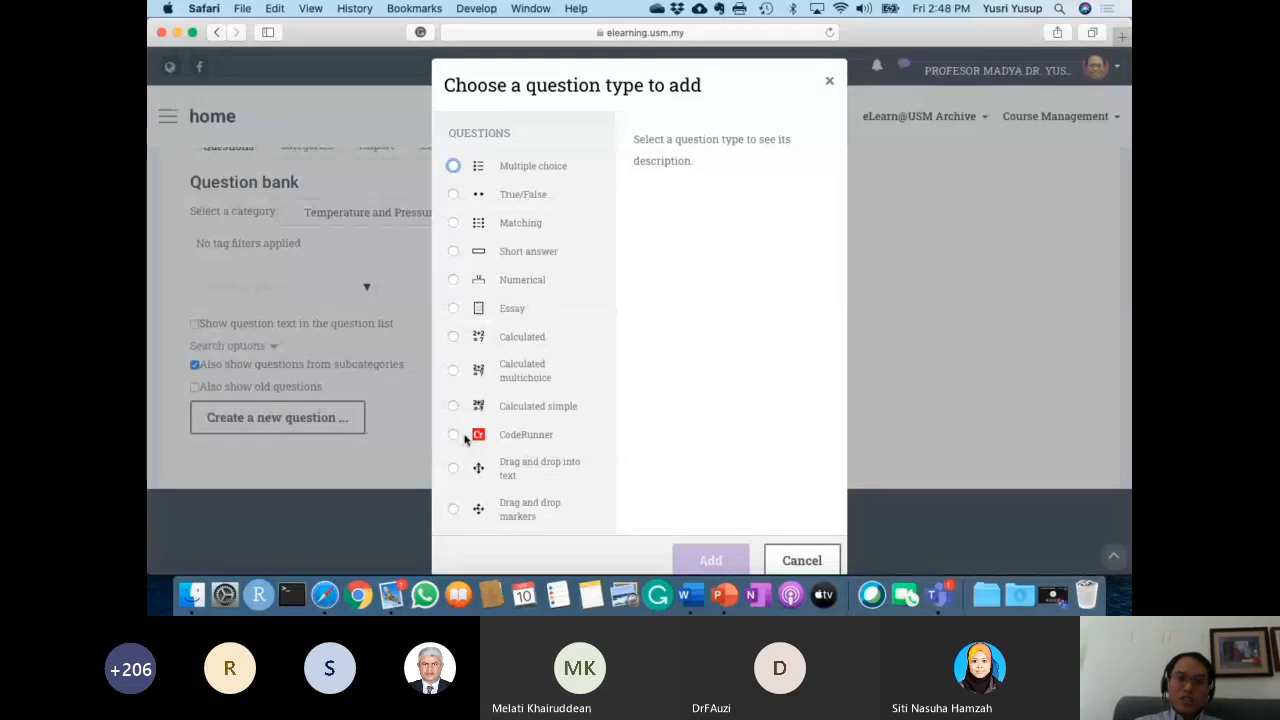
{"action": "scroll", "coordinate": [508, 483], "scroll_direction": "down", "scroll_amount": 5}
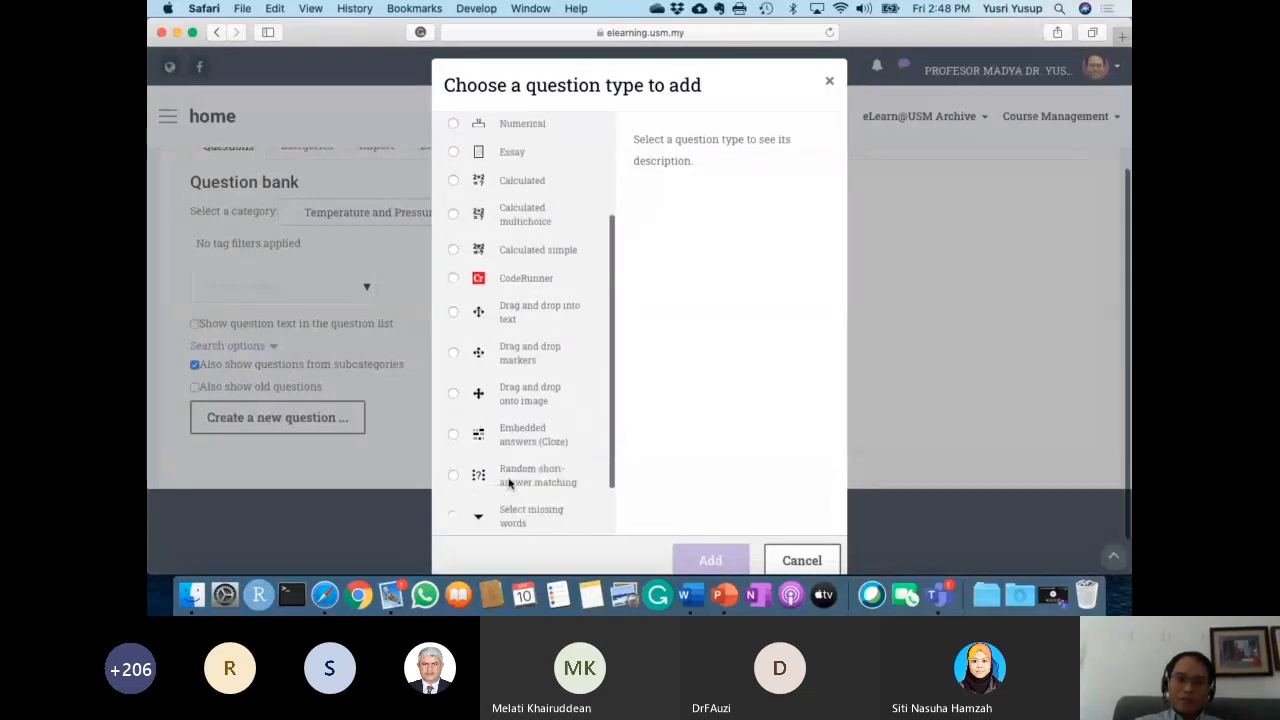
{"action": "scroll", "coordinate": [508, 483], "scroll_direction": "up", "scroll_amount": 3}
{"action": "scroll", "coordinate": [508, 483], "scroll_direction": "up", "scroll_amount": 3}
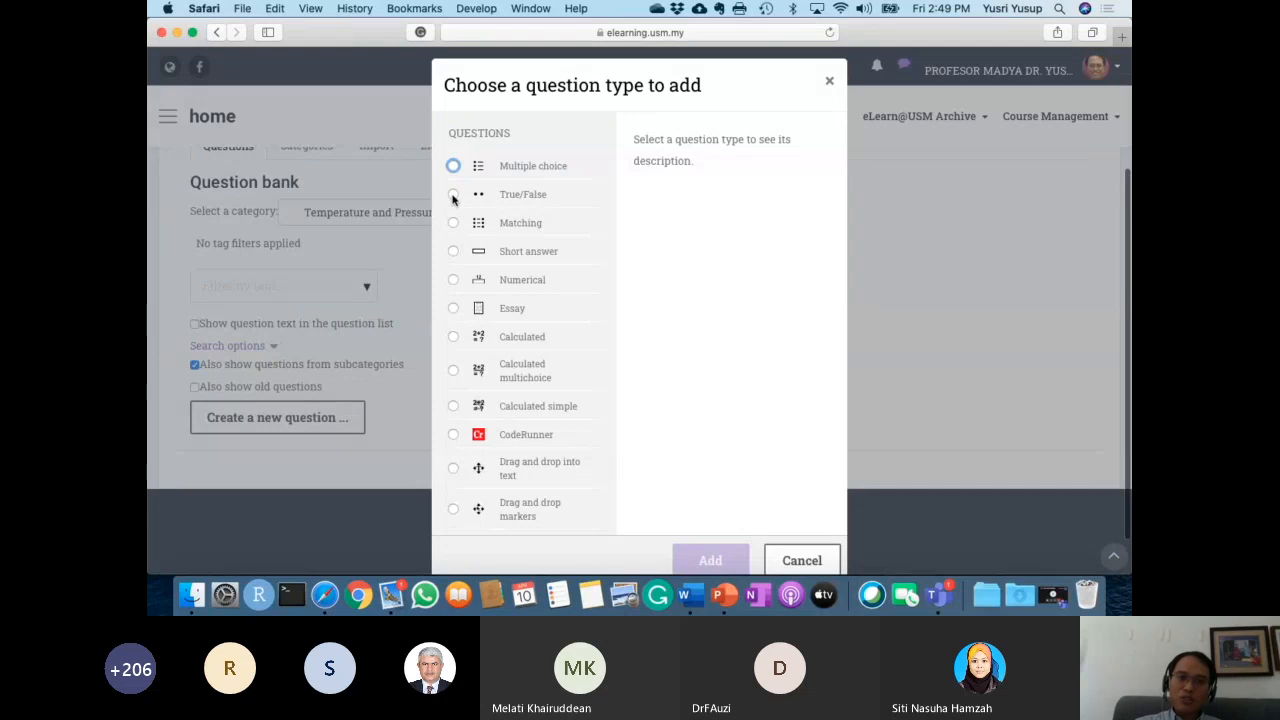
{"action": "left_click", "coordinate": [453, 196]}
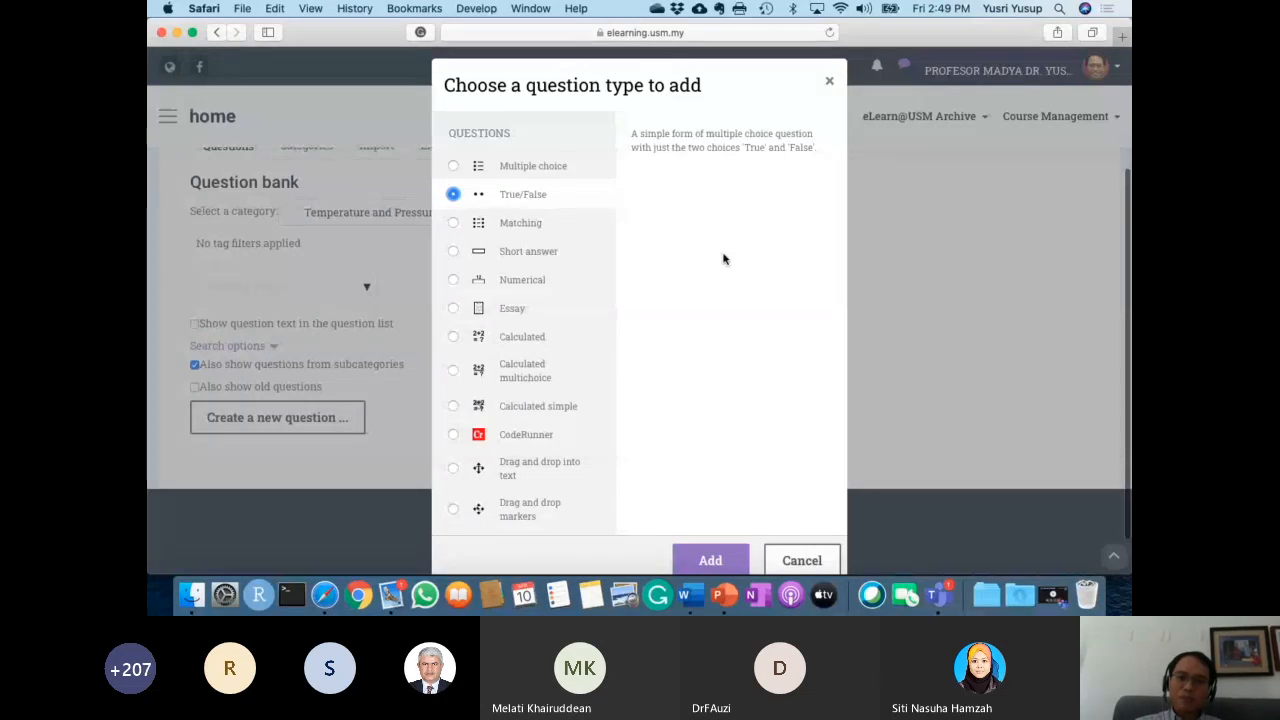
{"action": "left_click", "coordinate": [703, 562]}
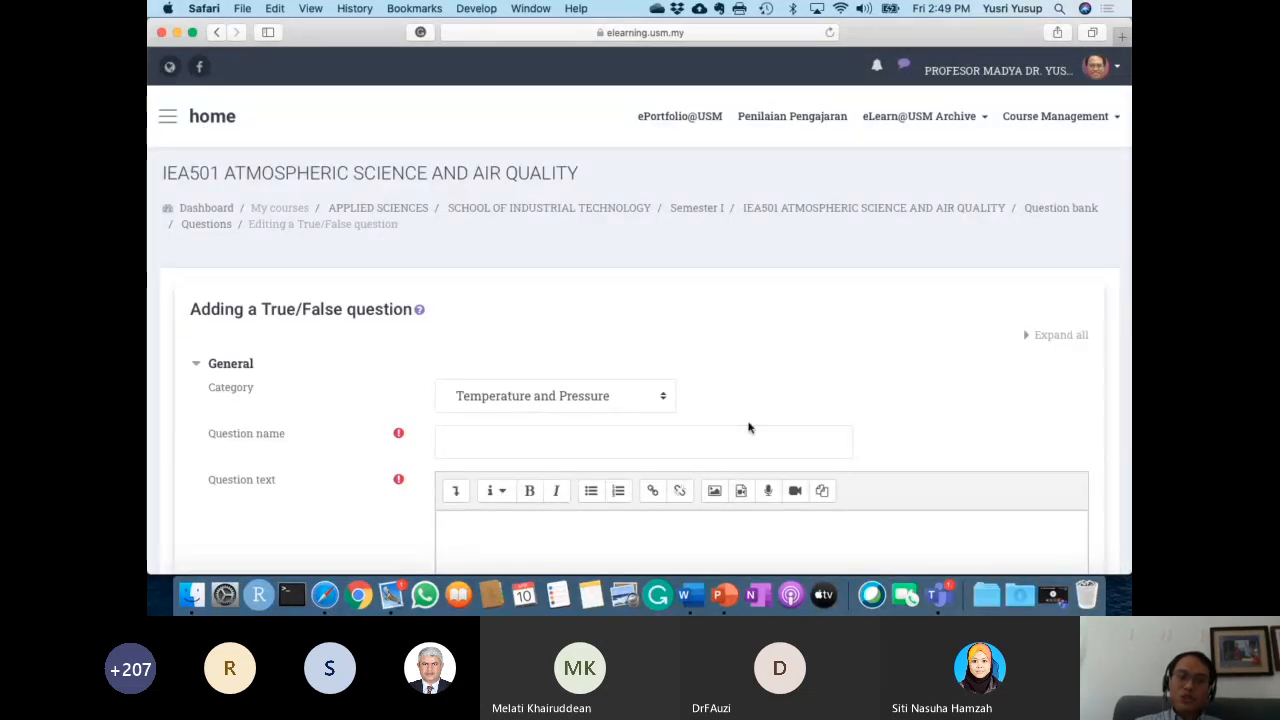
Copy the title Define Temperature from the true_false document in Word and paste it as the question name in Safari.
{"action": "scroll", "coordinate": [748, 427], "scroll_direction": "down", "scroll_amount": 3}
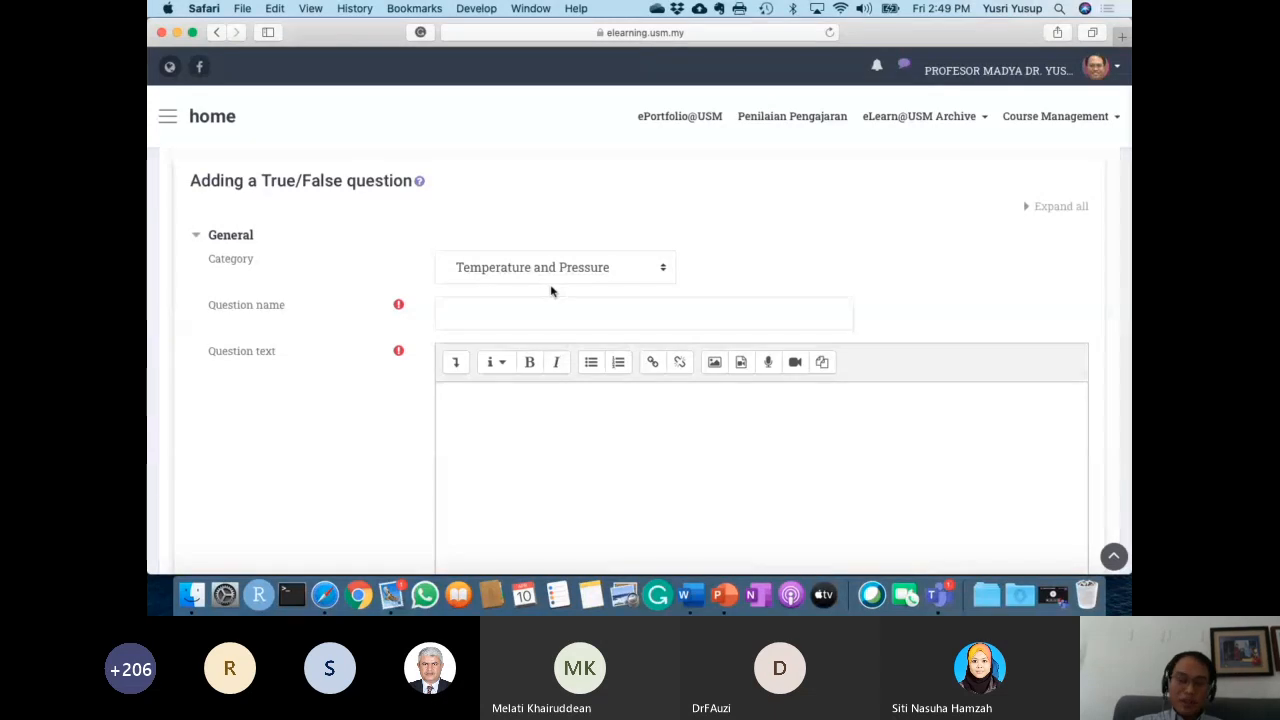
{"action": "left_click", "coordinate": [526, 315]}
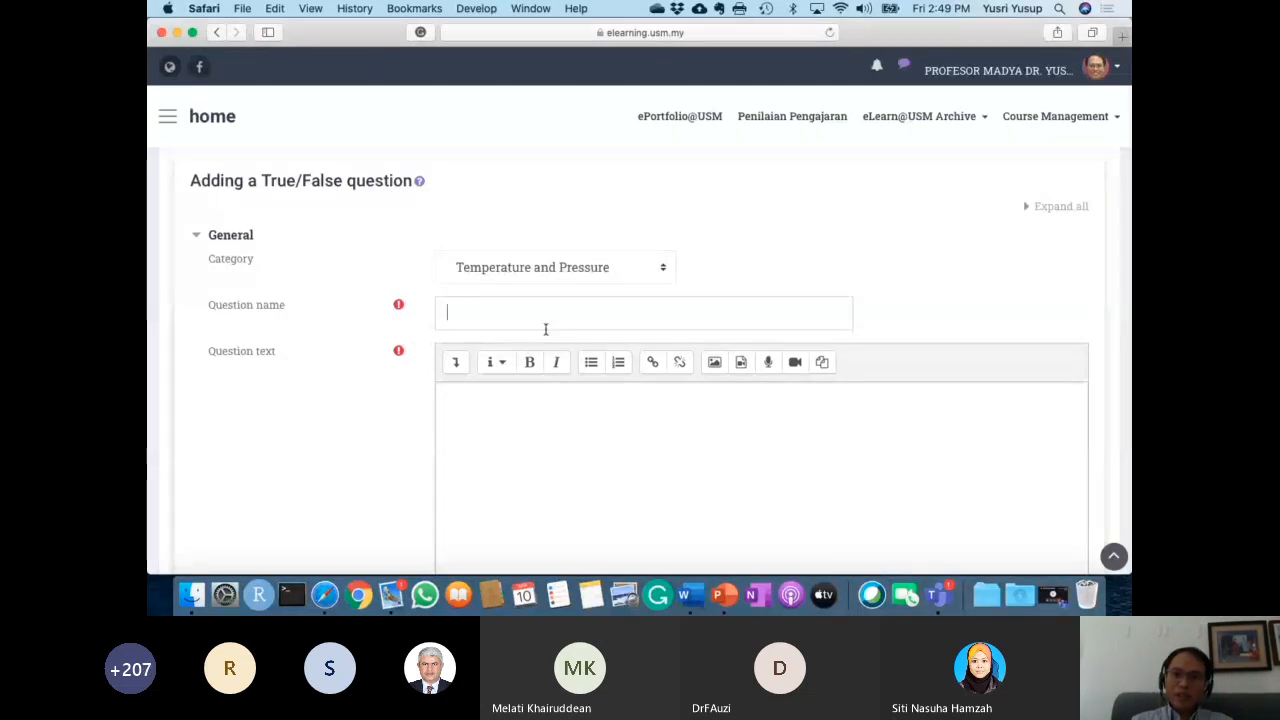
{"action": "key", "text": "ctrl+Right"}
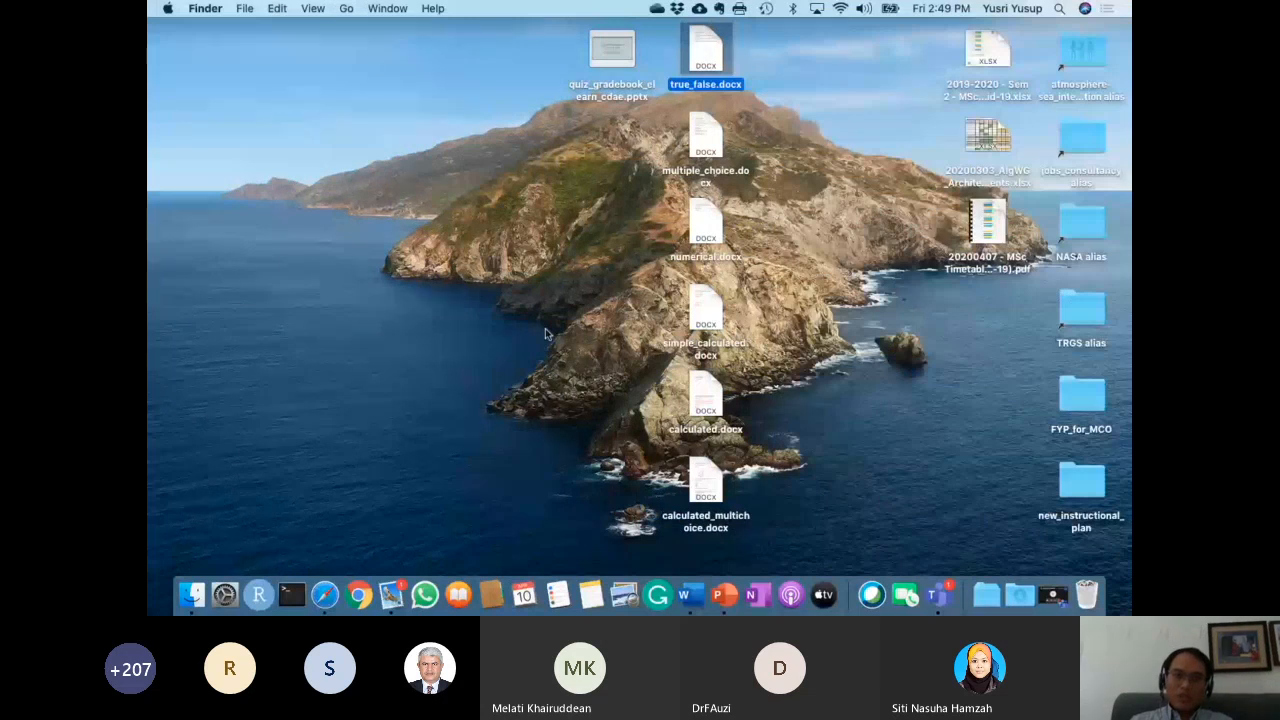
{"action": "key", "text": "ctrl+Right"}
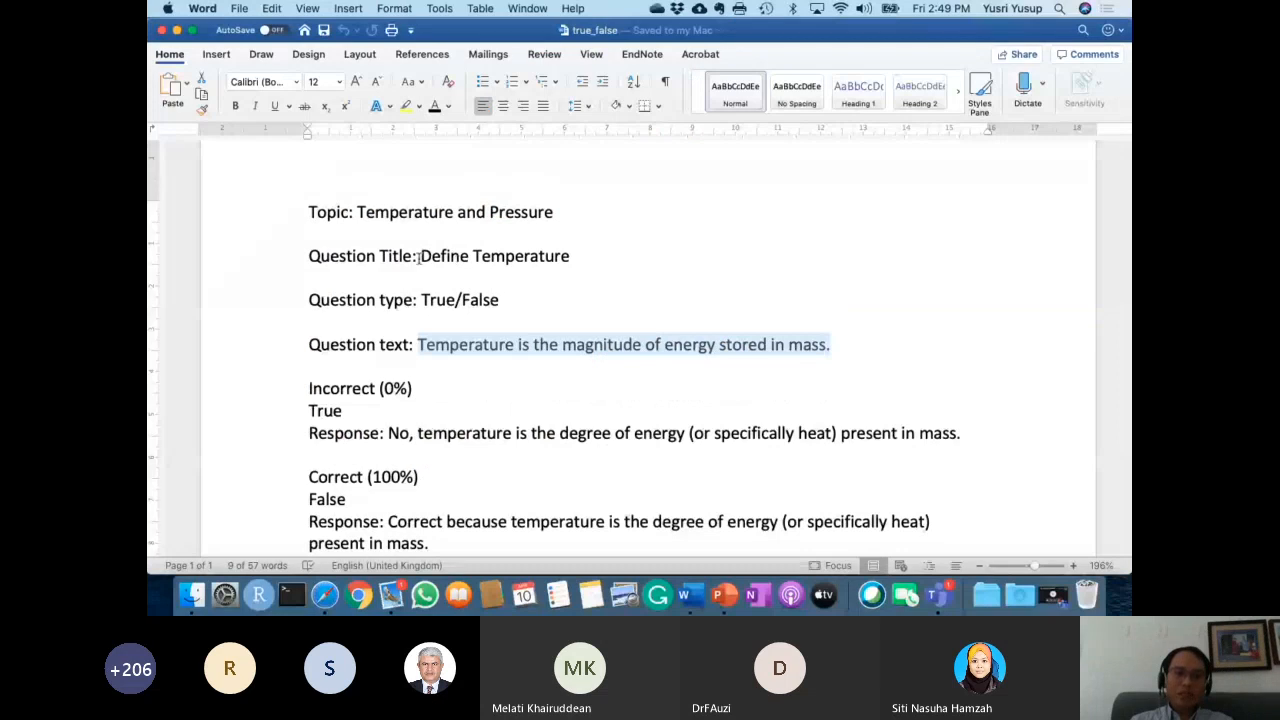
{"action": "left_click_drag", "start_coordinate": [422, 256], "coordinate": [496, 258]}
{"action": "key", "text": "super+c"}
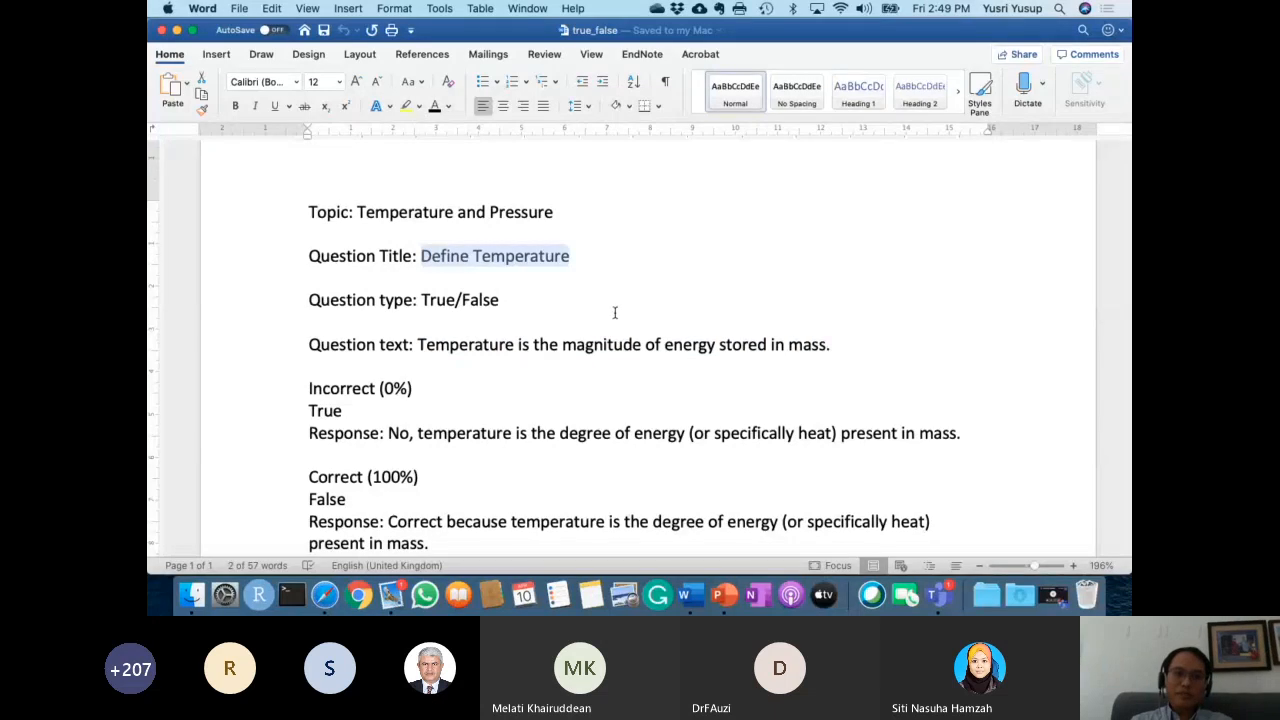
{"action": "key", "text": "super+Tab"}
{"action": "left_click", "coordinate": [558, 314]}
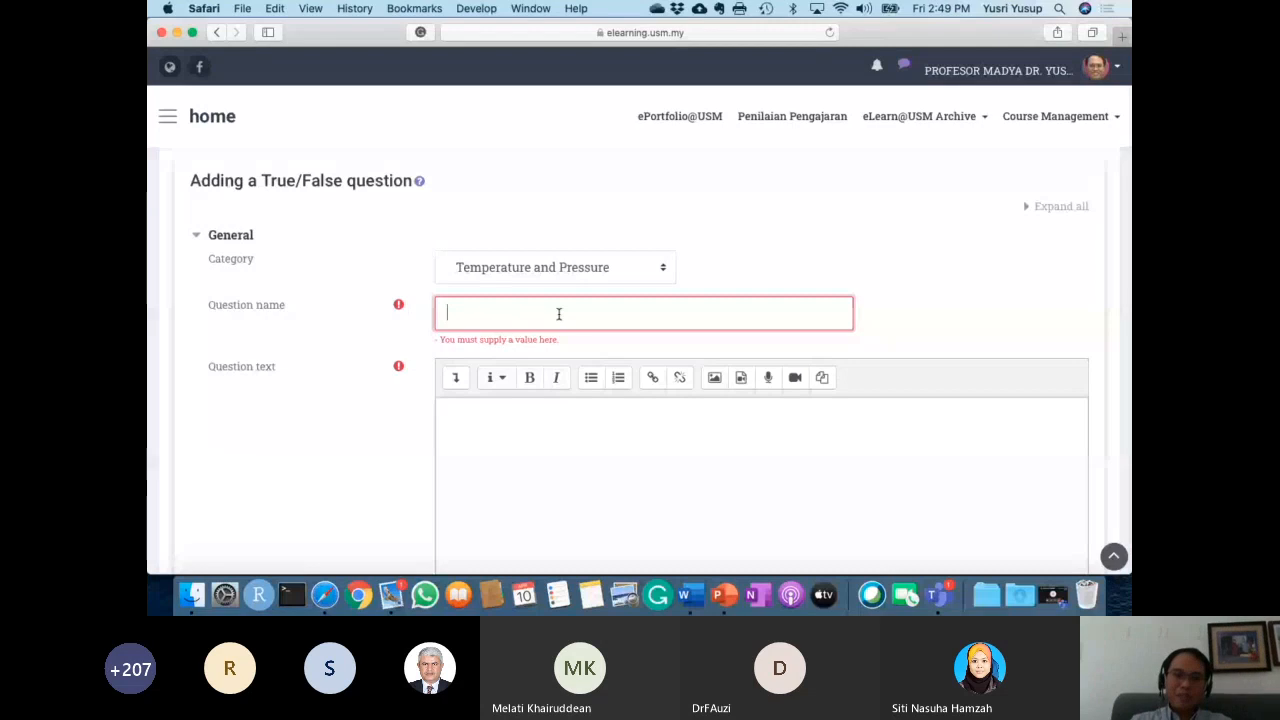
{"action": "key", "text": "super+v"}
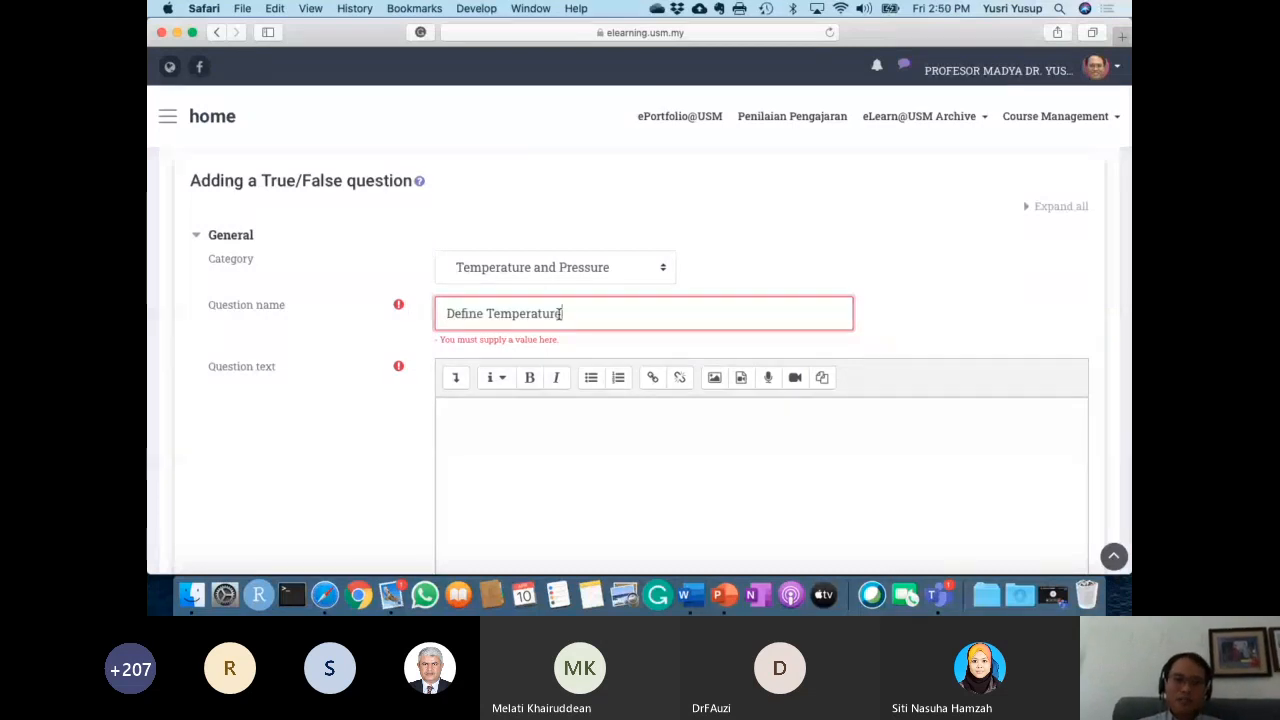
Copy "Temperature is the magnitude of energy stored in mass." from the Word document and paste it as the question text in Safari.
{"action": "scroll", "coordinate": [562, 410], "scroll_direction": "down", "scroll_amount": 3}
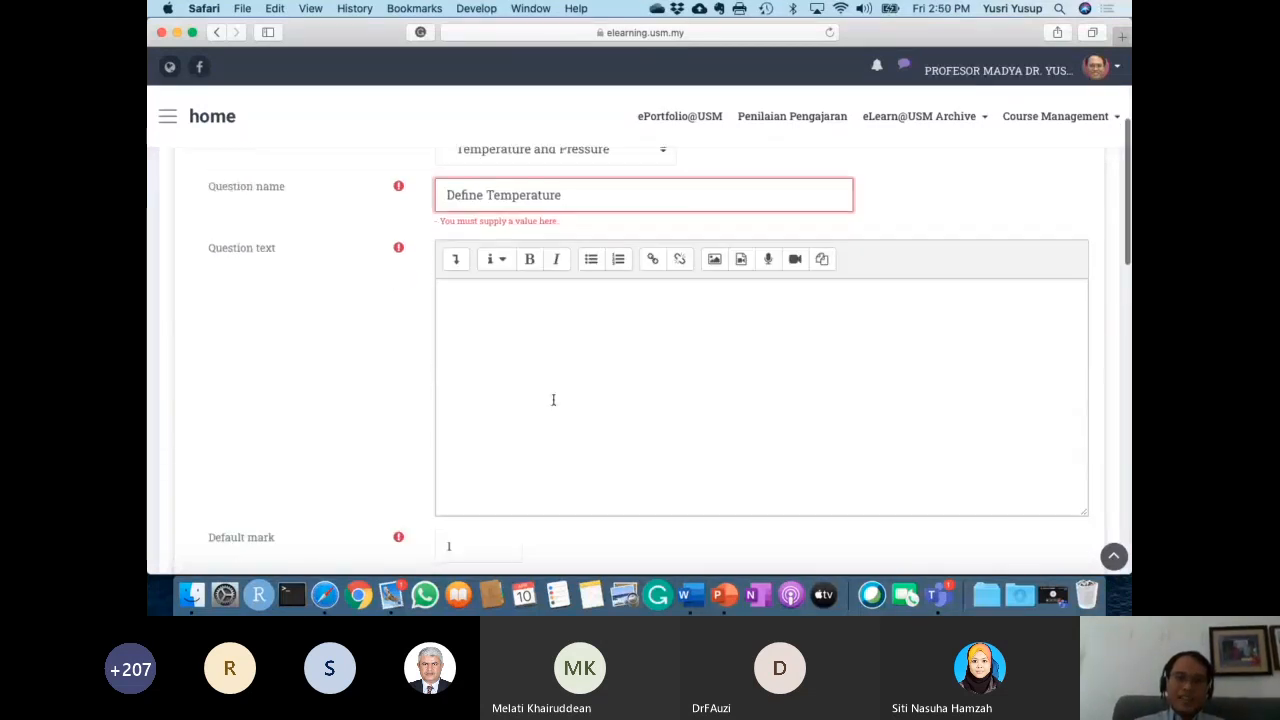
{"action": "left_click", "coordinate": [530, 325]}
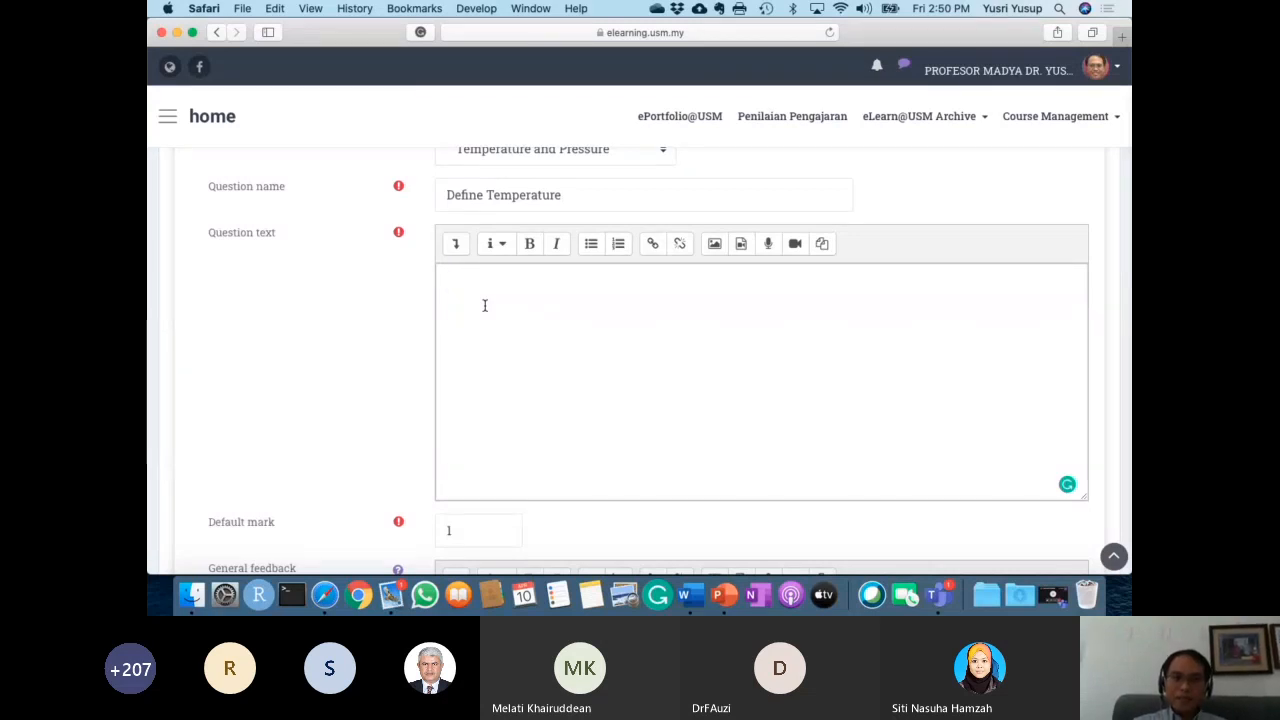
{"action": "key", "text": "super+Tab"}
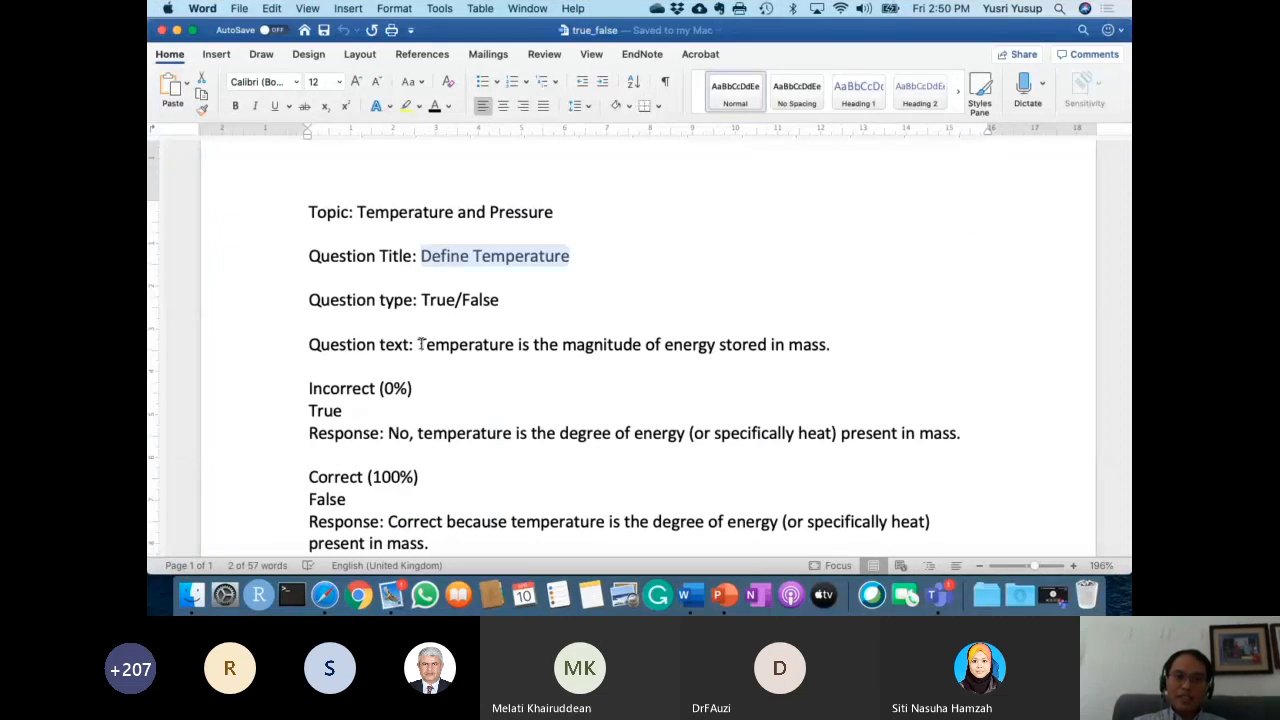
{"action": "left_click_drag", "start_coordinate": [451, 348], "coordinate": [583, 358]}
{"action": "left_click_drag", "start_coordinate": [665, 352], "coordinate": [833, 347]}
{"action": "key", "text": "super+c"}
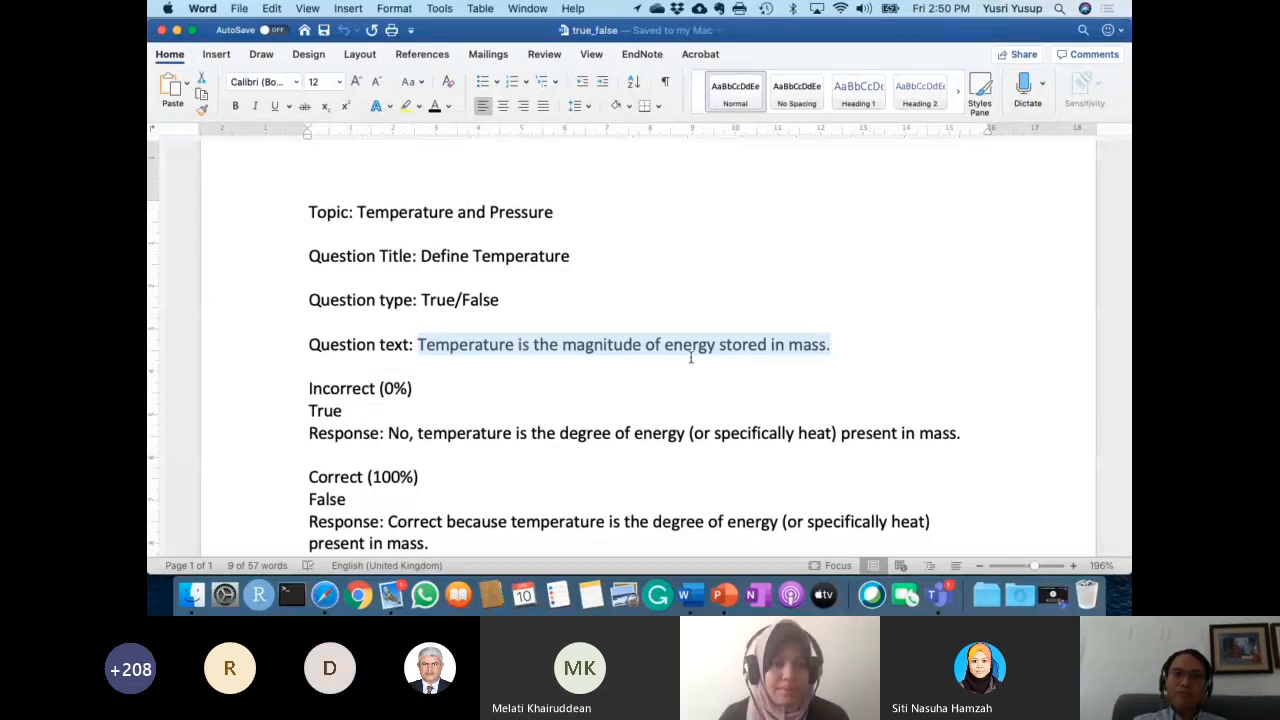
{"action": "key", "text": "ctrl+Right"}
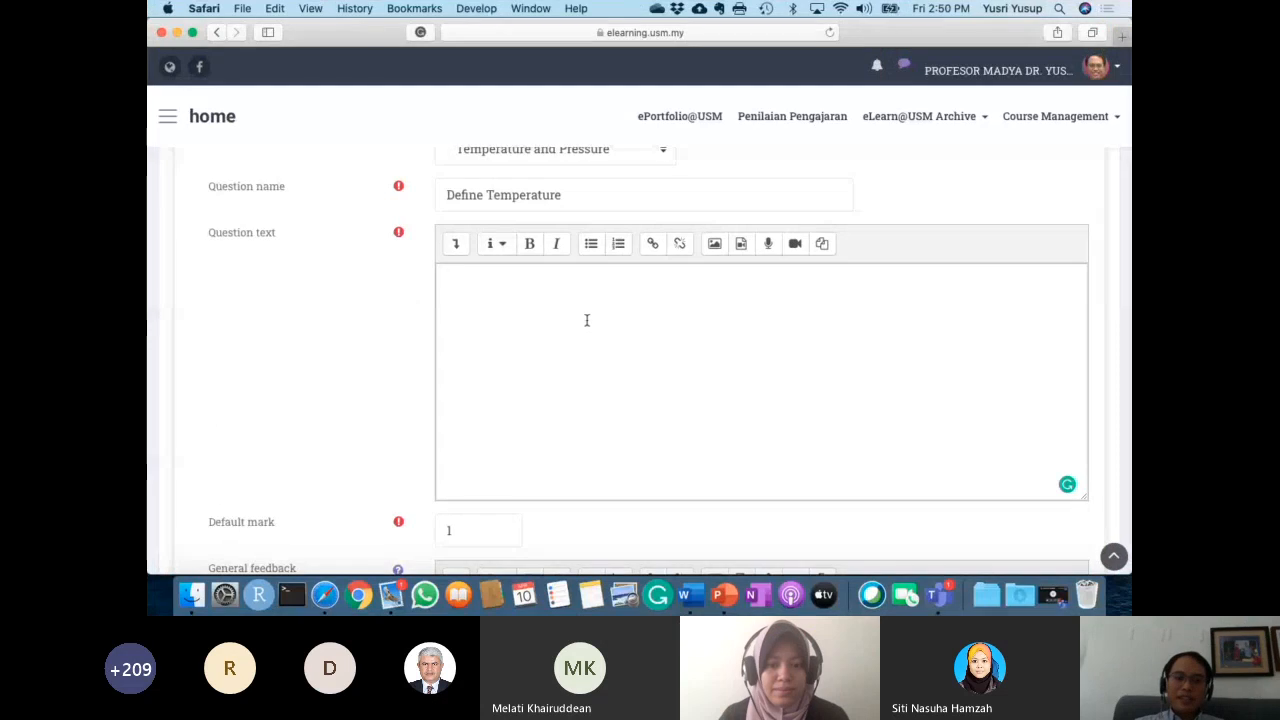
{"action": "left_click", "coordinate": [587, 320]}
{"action": "key", "text": "super+v"}
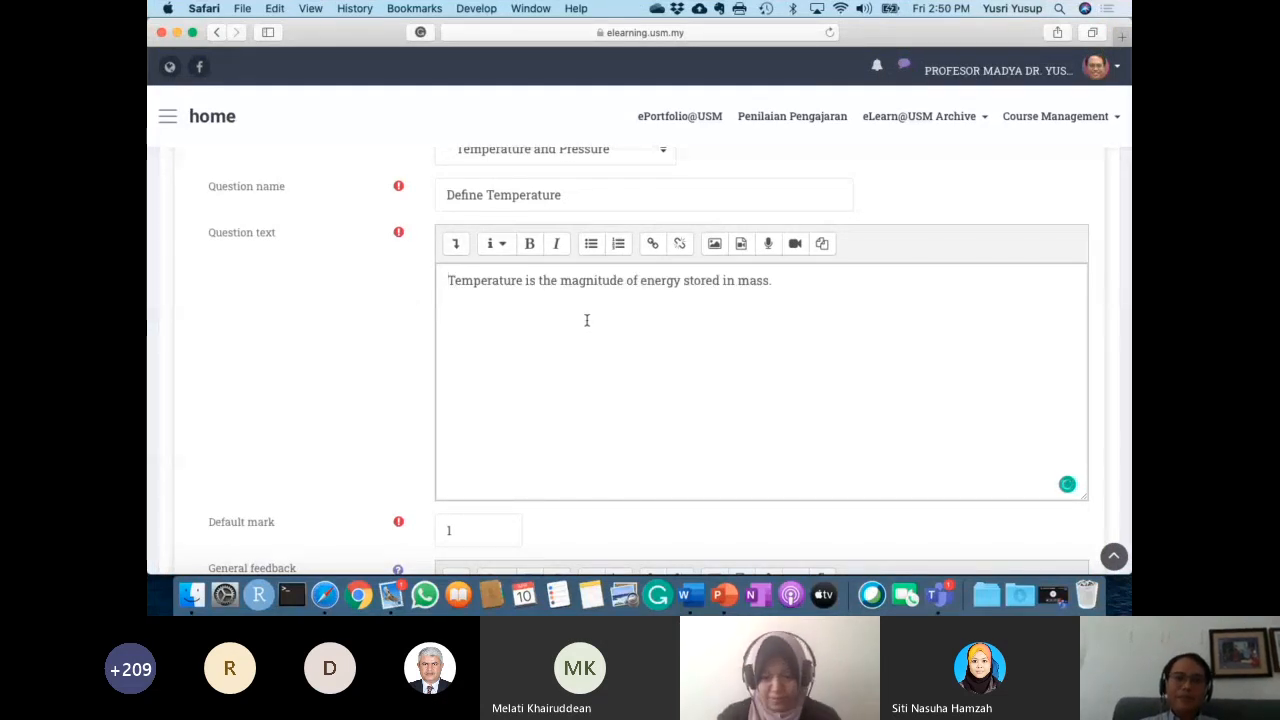
{"action": "scroll", "coordinate": [587, 320], "scroll_direction": "down", "scroll_amount": 1}
{"action": "scroll", "coordinate": [587, 320], "scroll_direction": "down", "scroll_amount": 2}
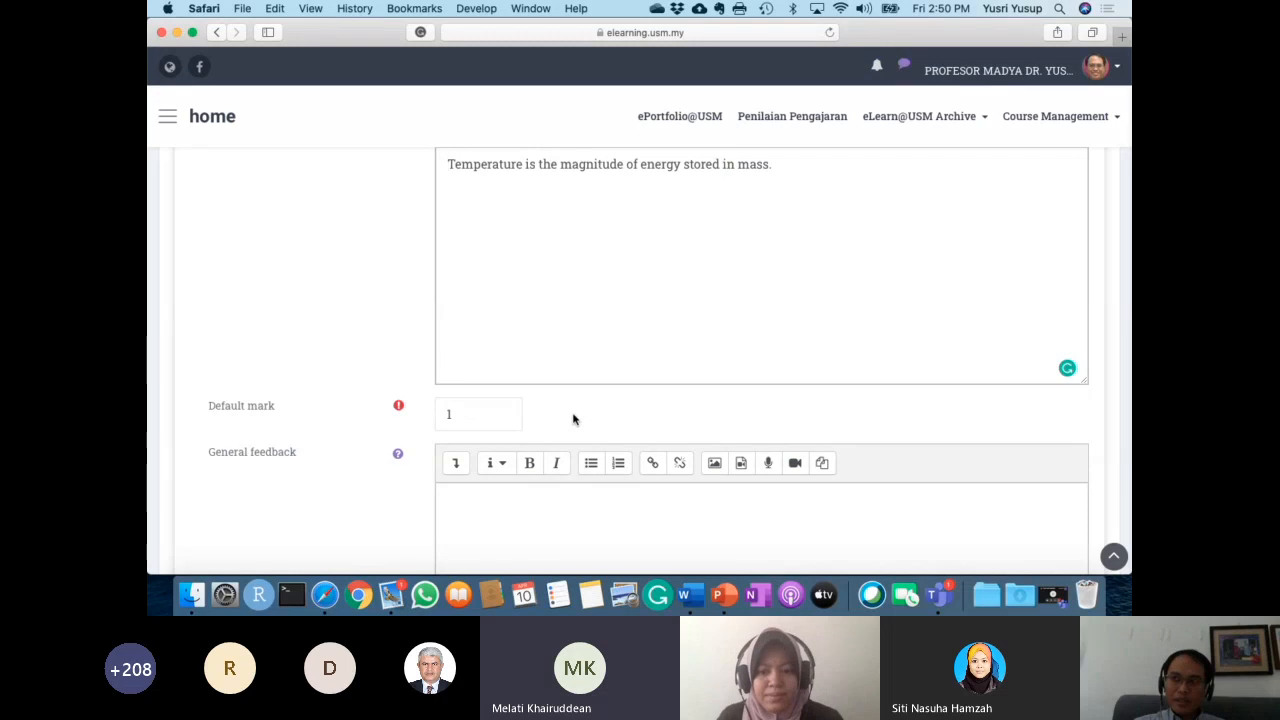
Review the question form's default mark, general feedback, ID number and correct answer settings below the question text.
{"action": "scroll", "coordinate": [573, 419], "scroll_direction": "up", "scroll_amount": 1}
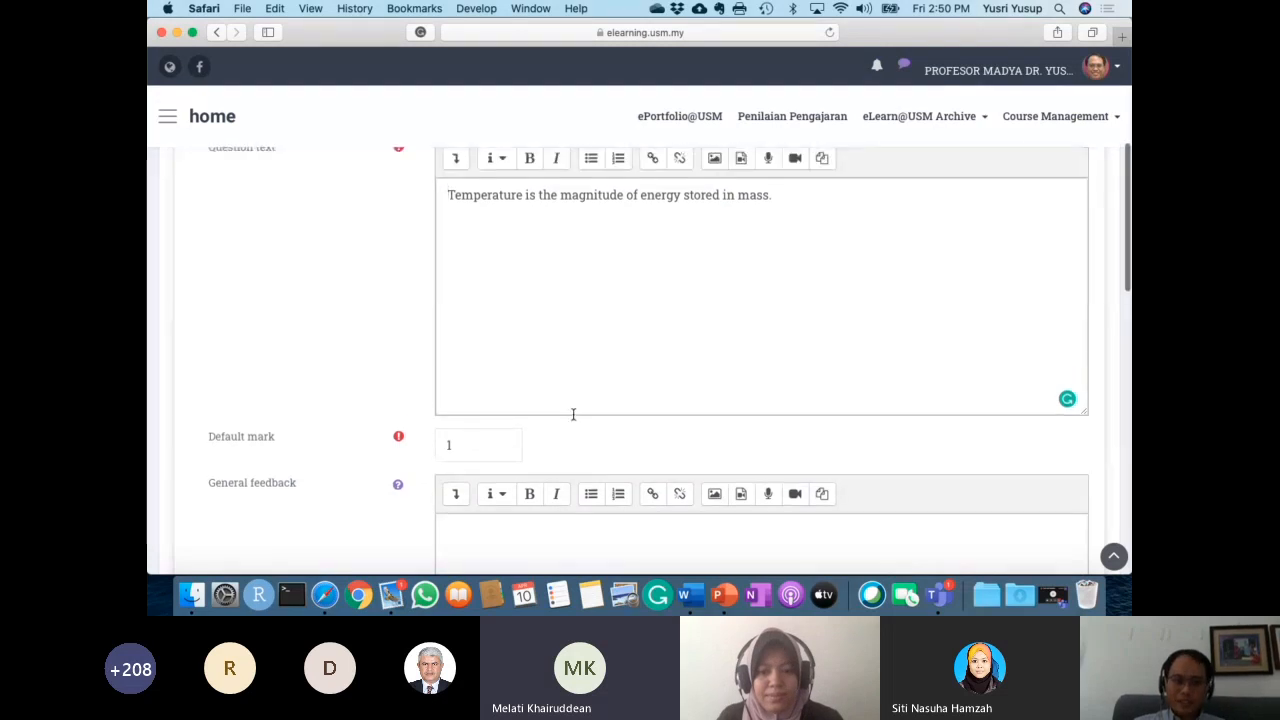
{"action": "scroll", "coordinate": [520, 272], "scroll_direction": "down", "scroll_amount": 1}
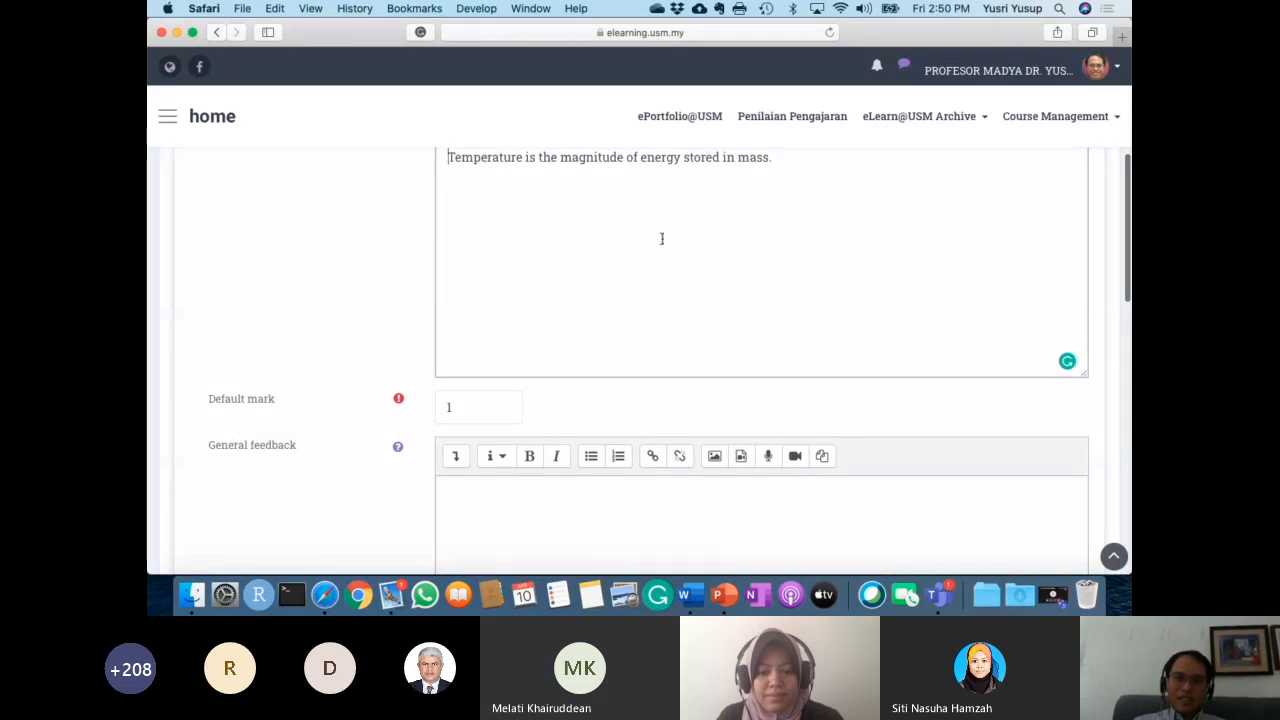
{"action": "scroll", "coordinate": [663, 240], "scroll_direction": "down", "scroll_amount": 3}
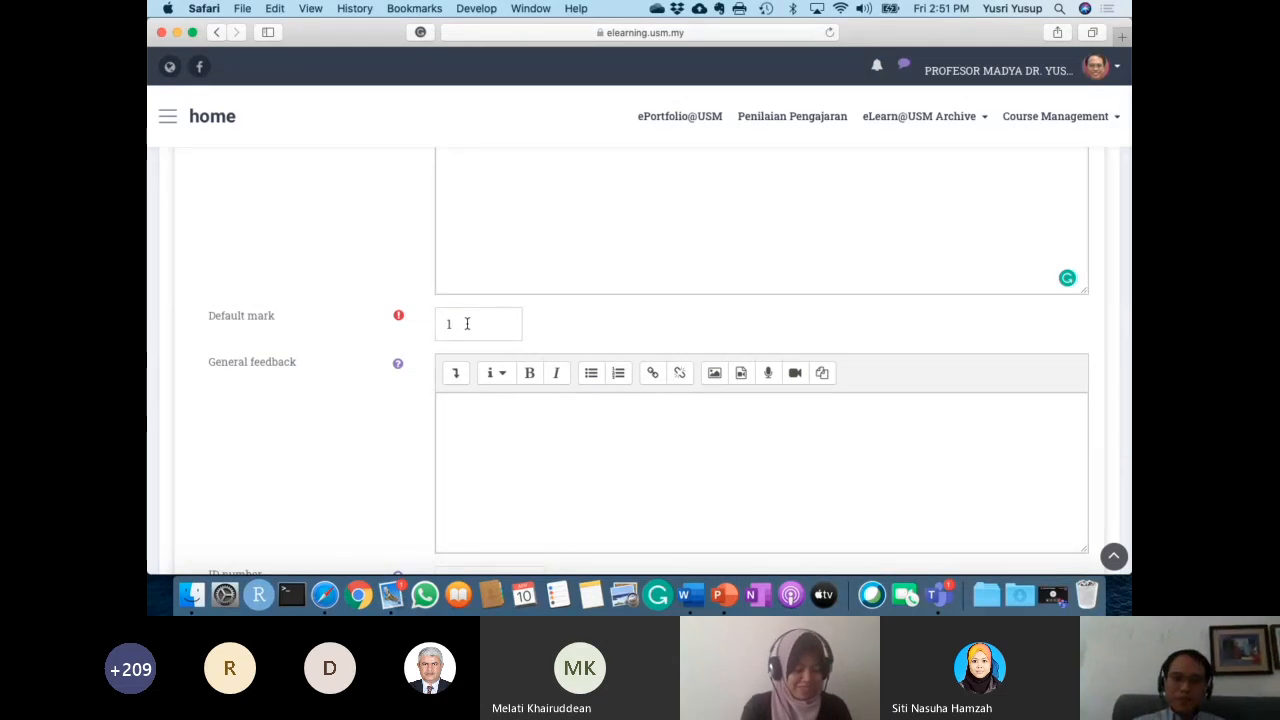
{"action": "scroll", "coordinate": [466, 323], "scroll_direction": "down", "scroll_amount": 1}
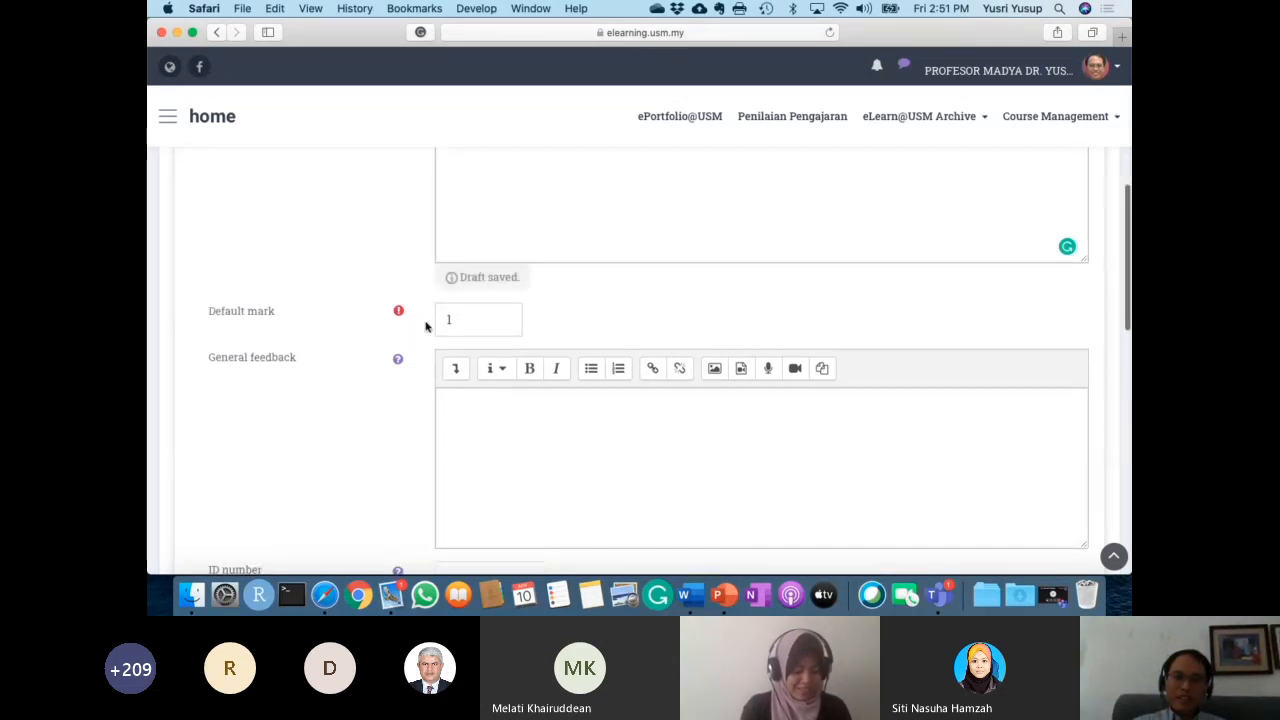
{"action": "scroll", "coordinate": [420, 408], "scroll_direction": "down", "scroll_amount": 5}
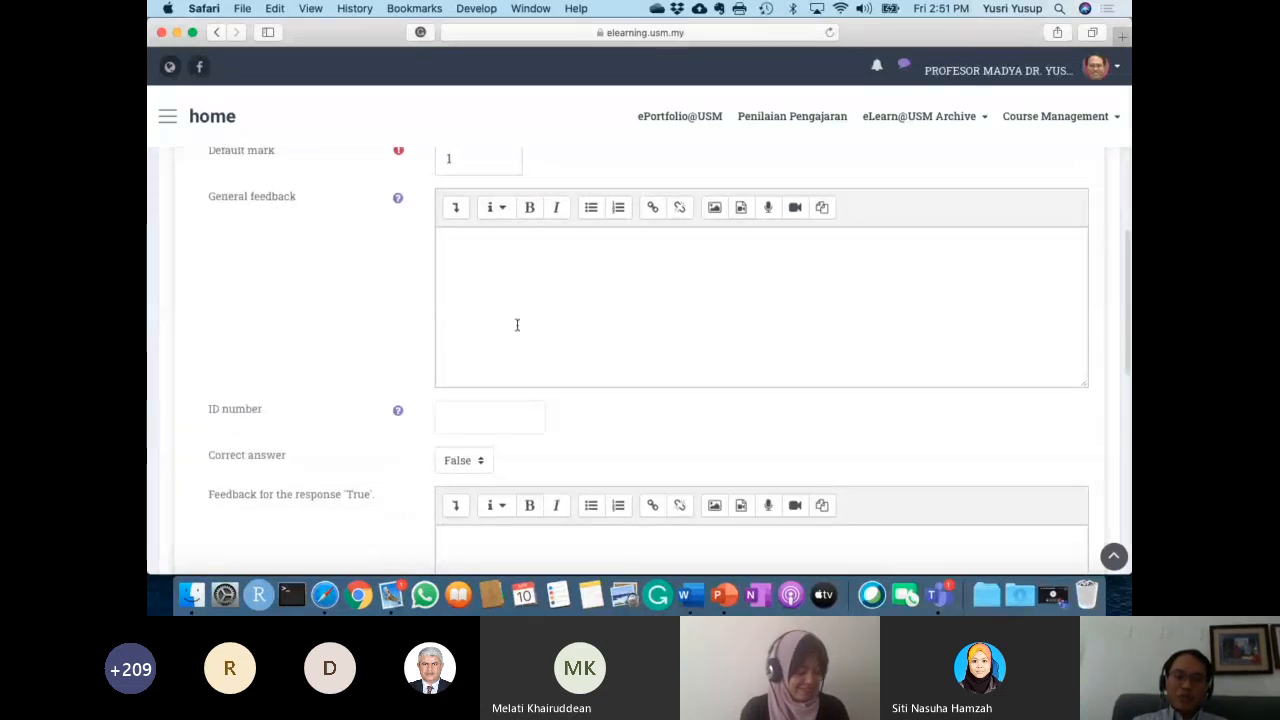
{"action": "scroll", "coordinate": [517, 323], "scroll_direction": "down", "scroll_amount": 1}
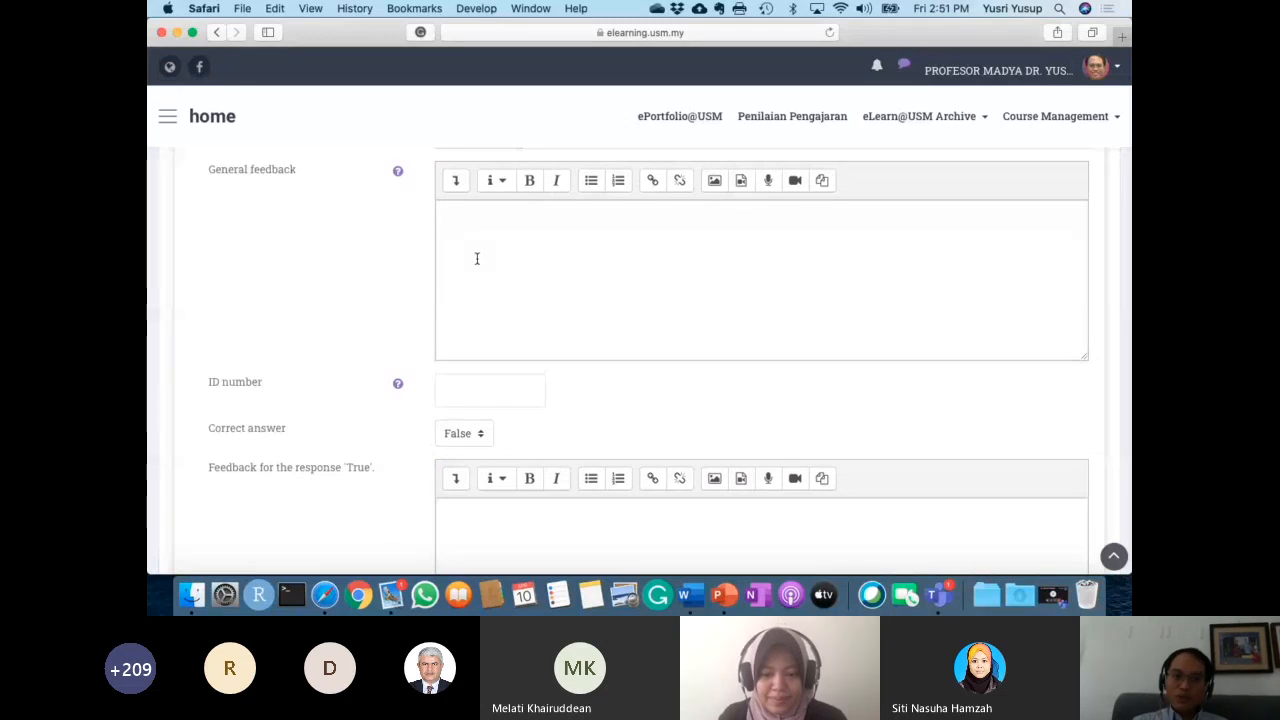
{"action": "scroll", "coordinate": [477, 262], "scroll_direction": "down", "scroll_amount": 1}
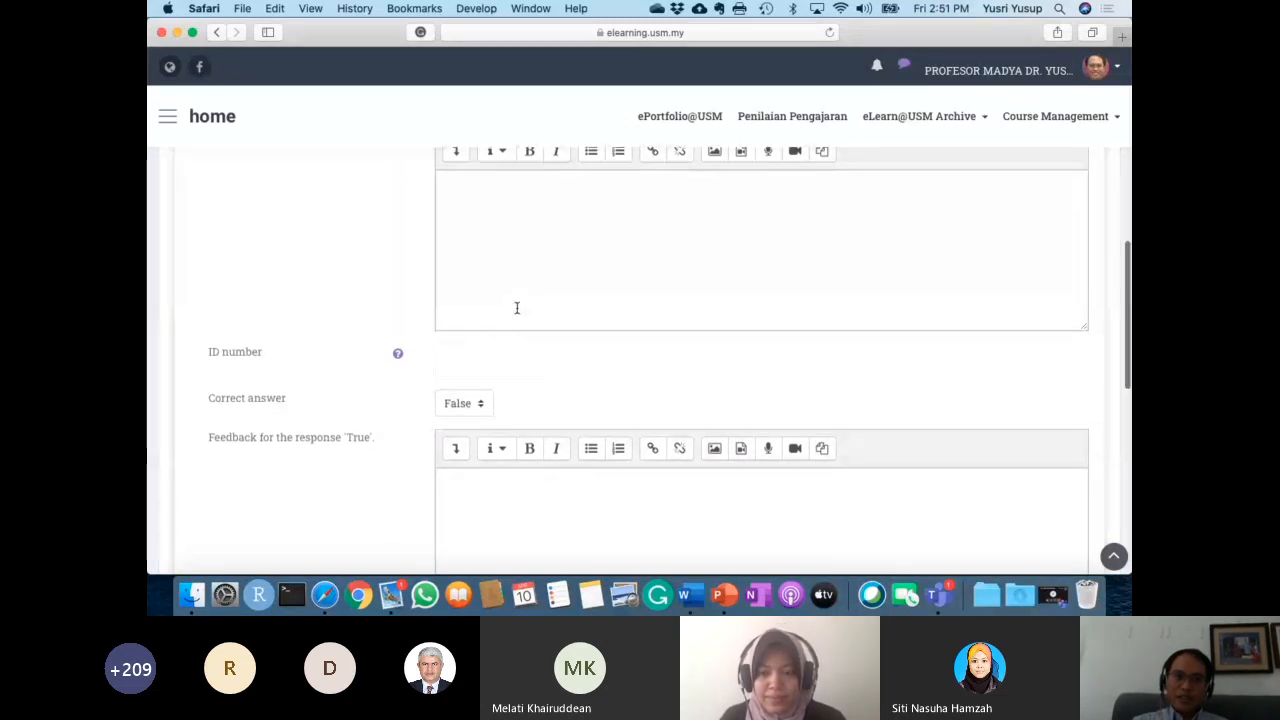
{"action": "scroll", "coordinate": [483, 297], "scroll_direction": "down", "scroll_amount": 3}
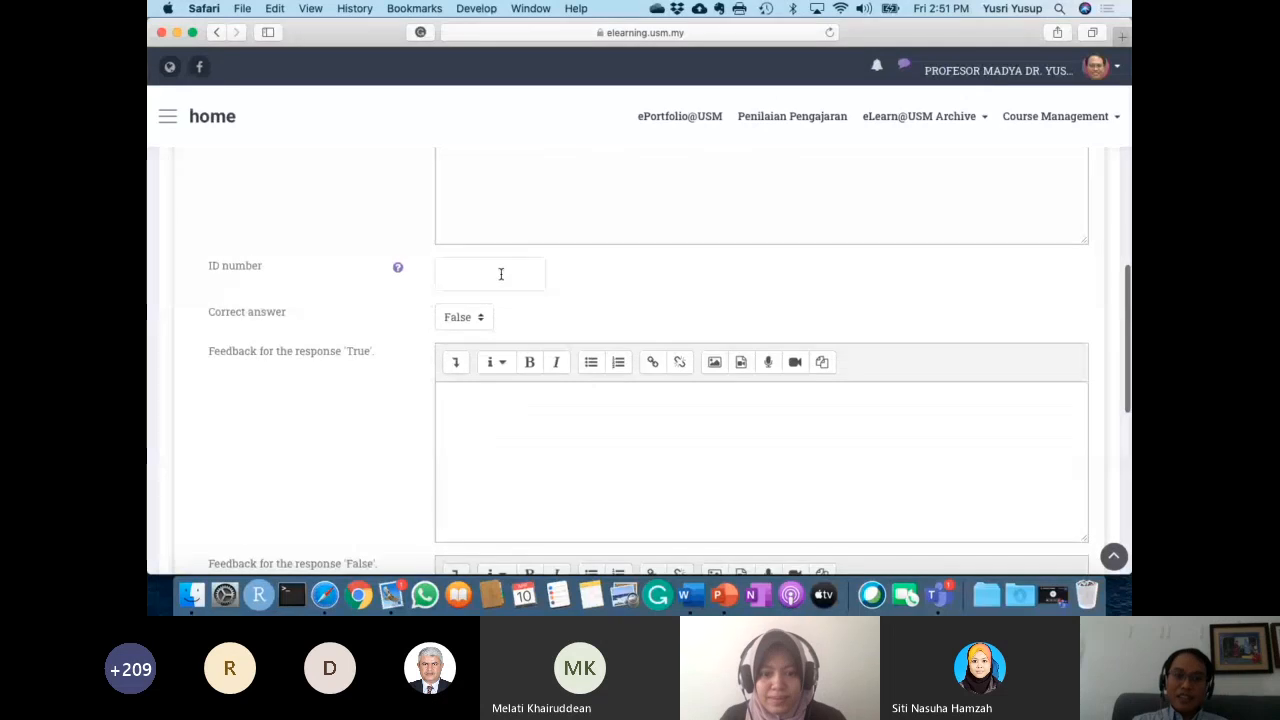
{"action": "scroll", "coordinate": [603, 324], "scroll_direction": "down", "scroll_amount": 3}
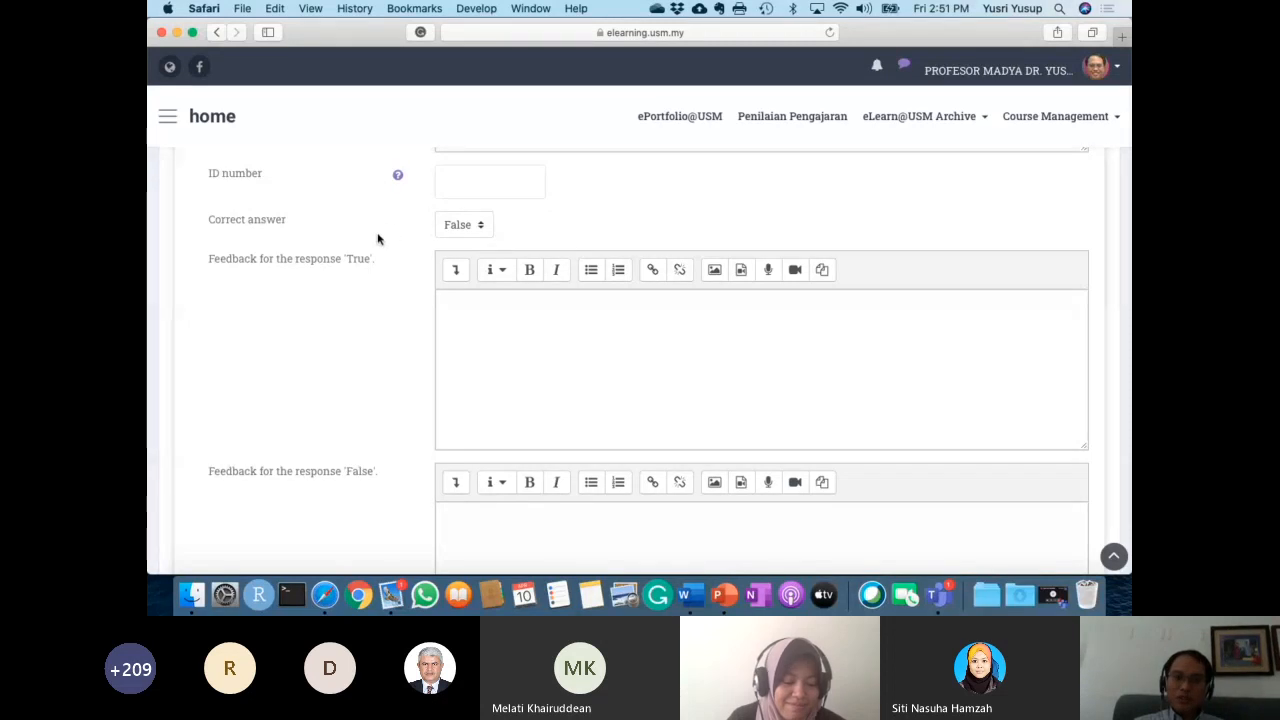
Check the True and False options for the question's correct answer and set it to False.
{"action": "left_click", "coordinate": [478, 227]}
{"action": "left_click", "coordinate": [508, 223]}
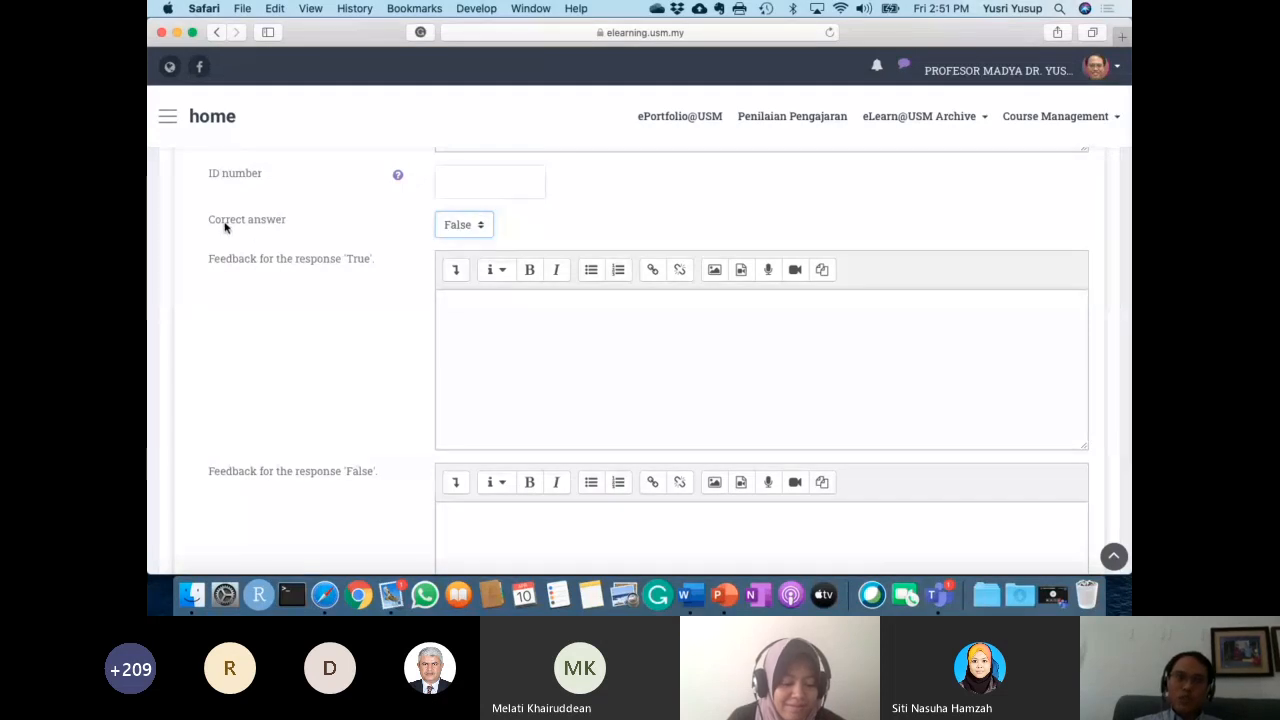
{"action": "left_click", "coordinate": [469, 228]}
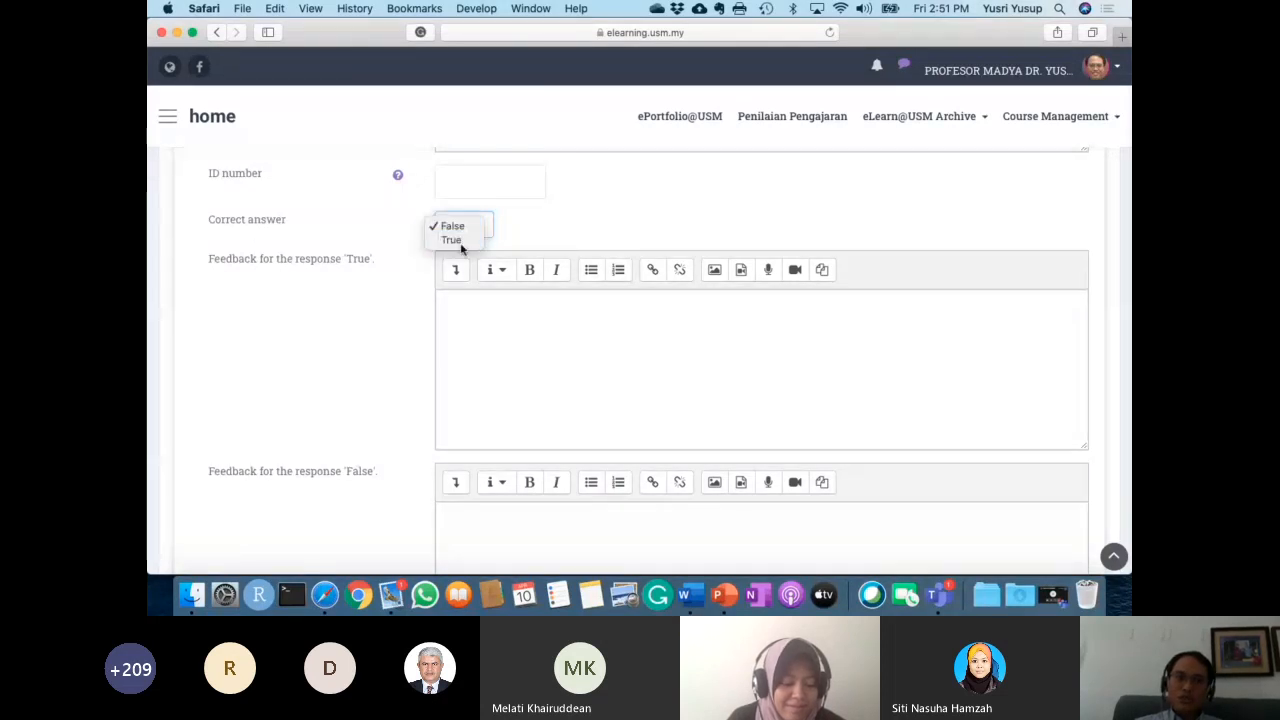
{"action": "left_click", "coordinate": [464, 249]}
{"action": "left_click", "coordinate": [481, 226]}
{"action": "left_click", "coordinate": [459, 213]}
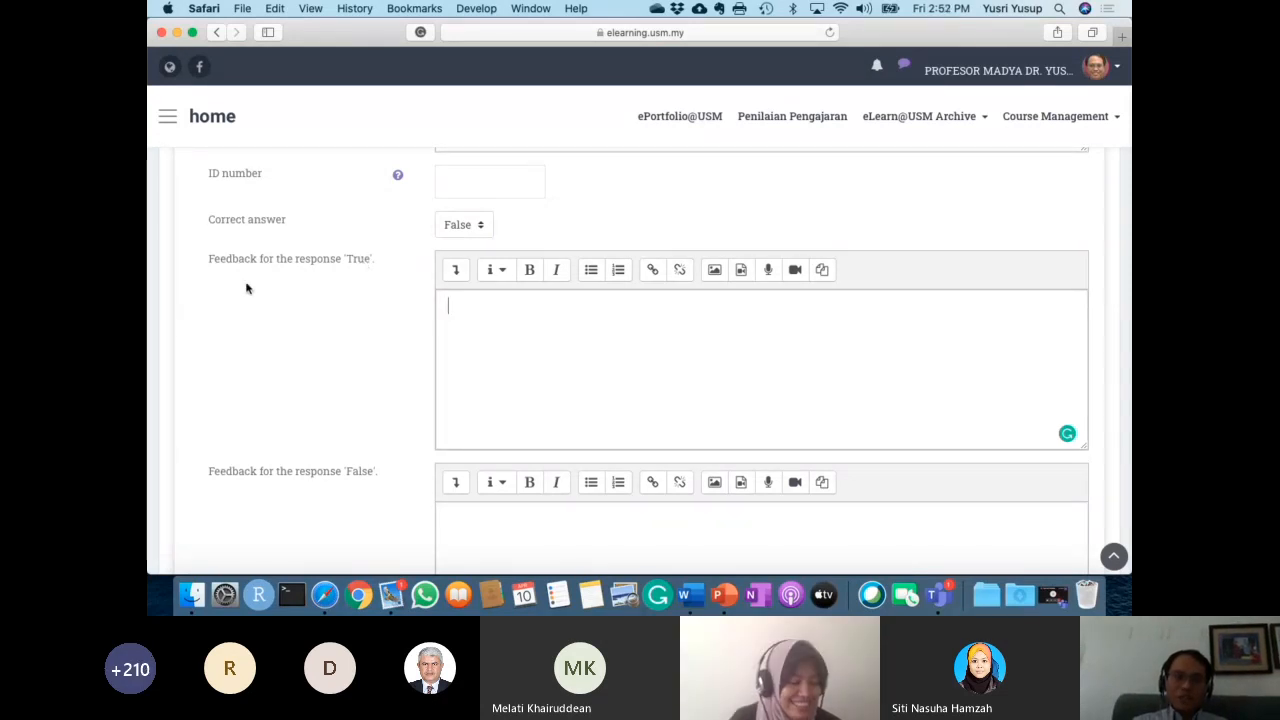
Copy "No, temperature is the degree of energy (or specifically heat) present in mass." from Word into Safari as the feedback for response 'True'.
{"action": "scroll", "coordinate": [490, 404], "scroll_direction": "down", "scroll_amount": 2}
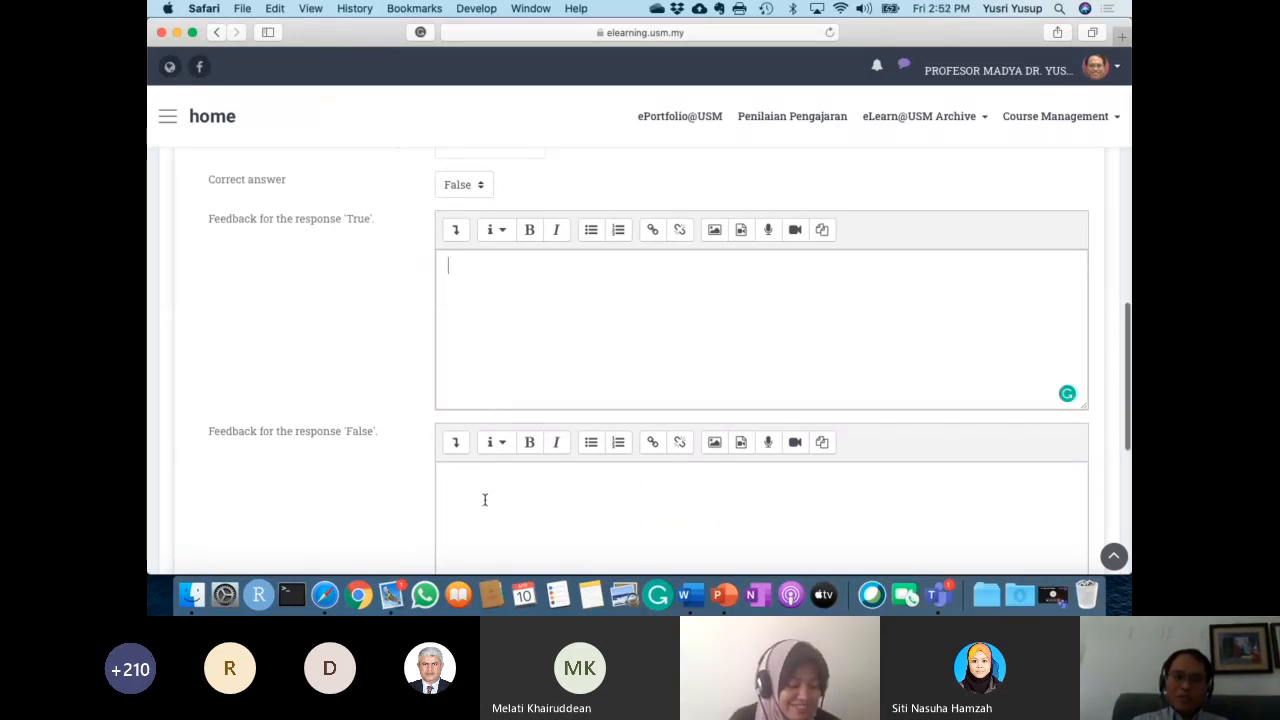
{"action": "scroll", "coordinate": [477, 351], "scroll_direction": "up", "scroll_amount": 1}
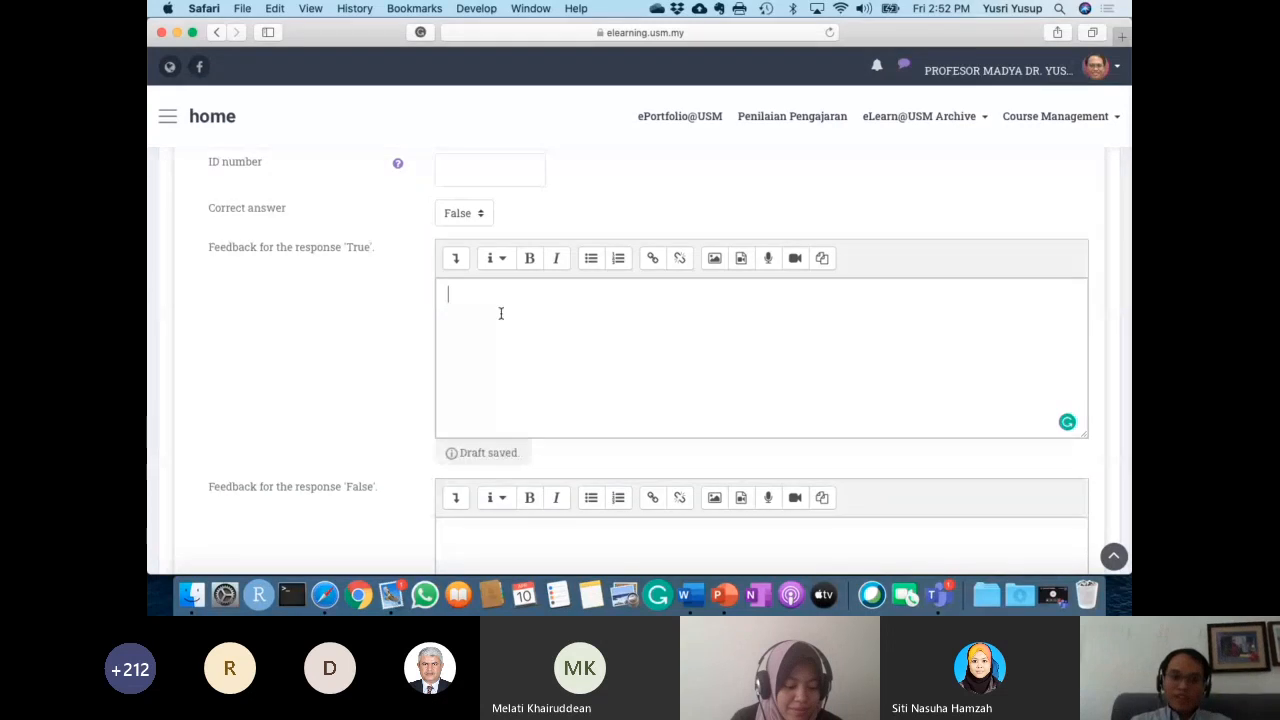
{"action": "key", "text": "super+Tab"}
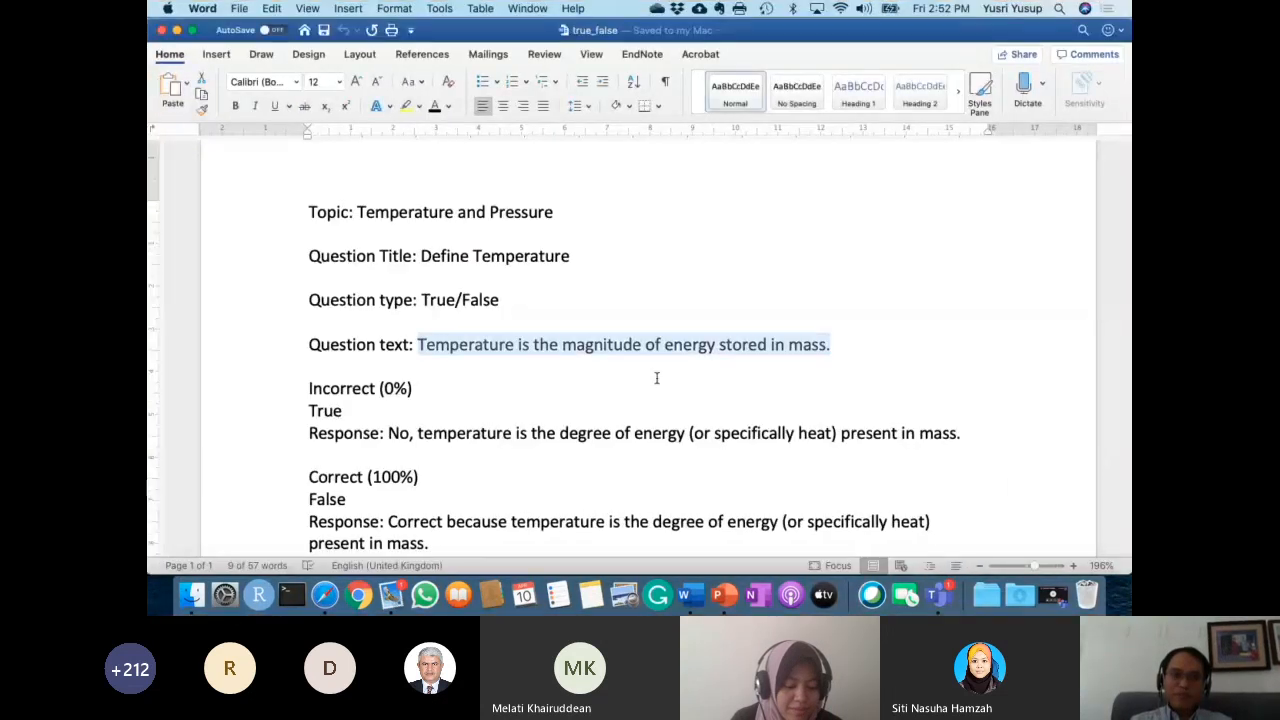
{"action": "scroll", "coordinate": [657, 378], "scroll_direction": "down", "scroll_amount": 5}
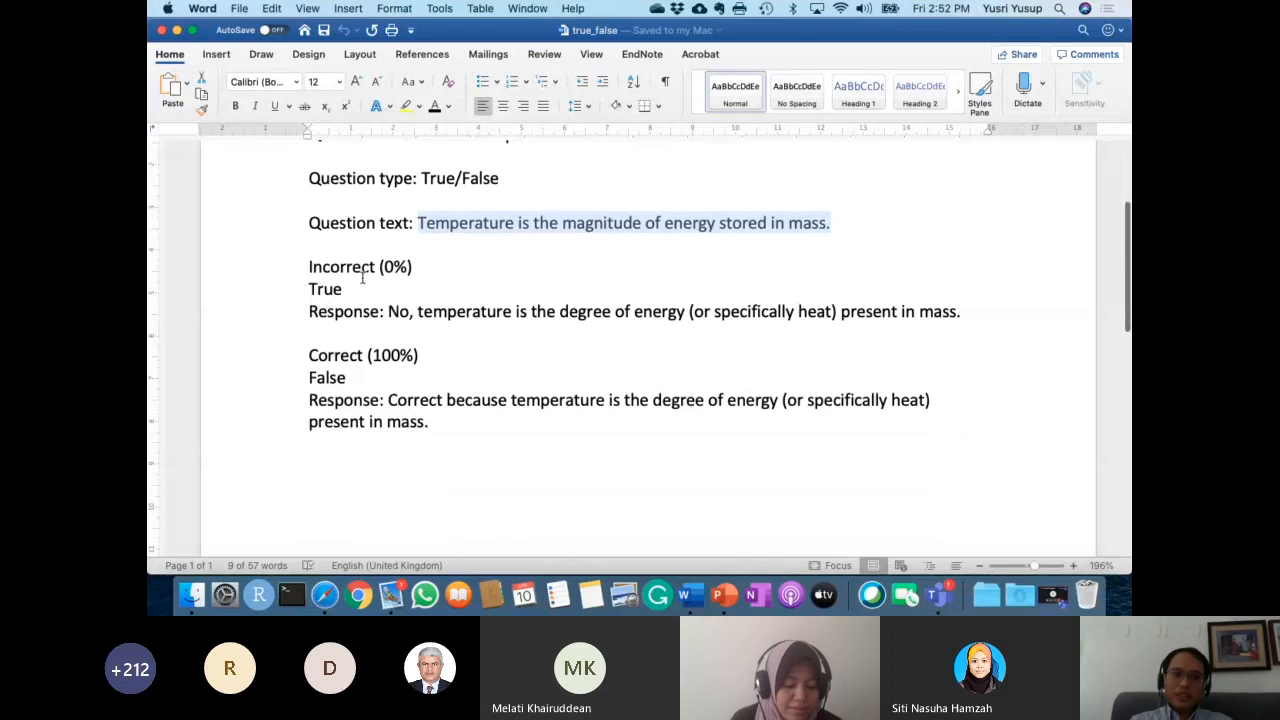
{"action": "left_click_drag", "start_coordinate": [390, 311], "coordinate": [965, 311]}
{"action": "key", "text": "super+c"}
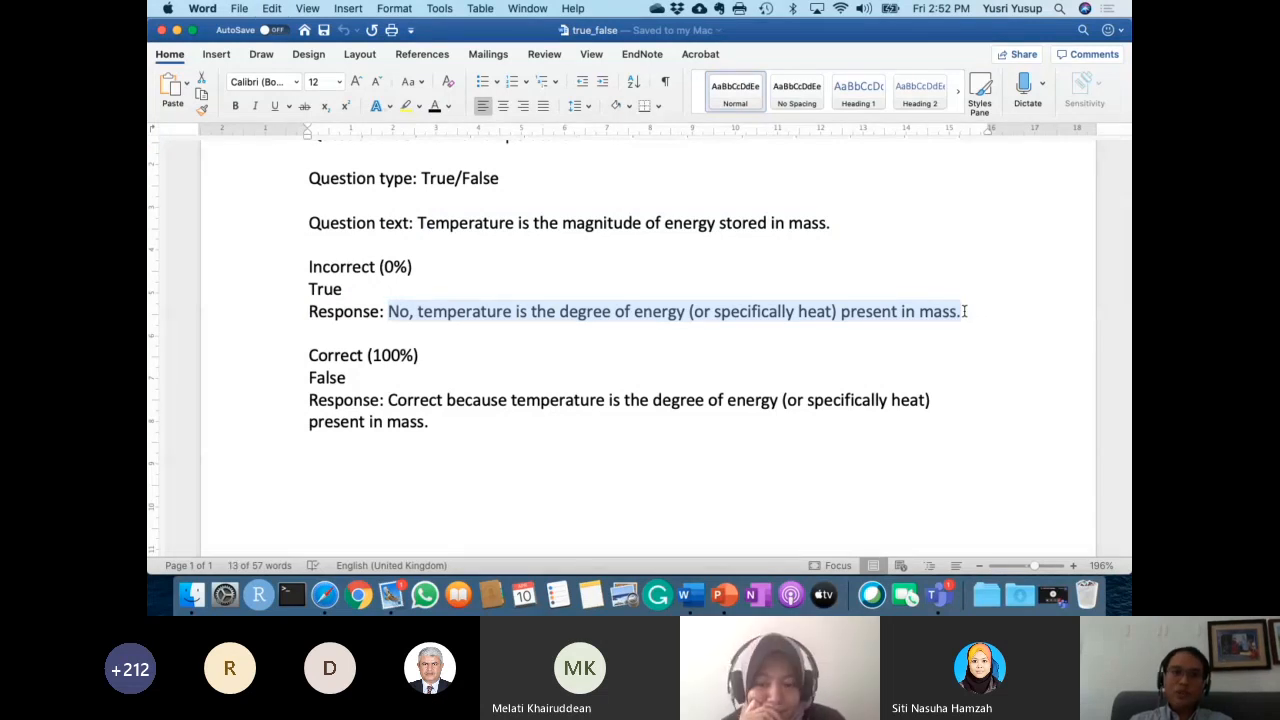
{"action": "key", "text": "super+Tab"}
{"action": "left_click", "coordinate": [786, 317]}
{"action": "key", "text": "super+v"}
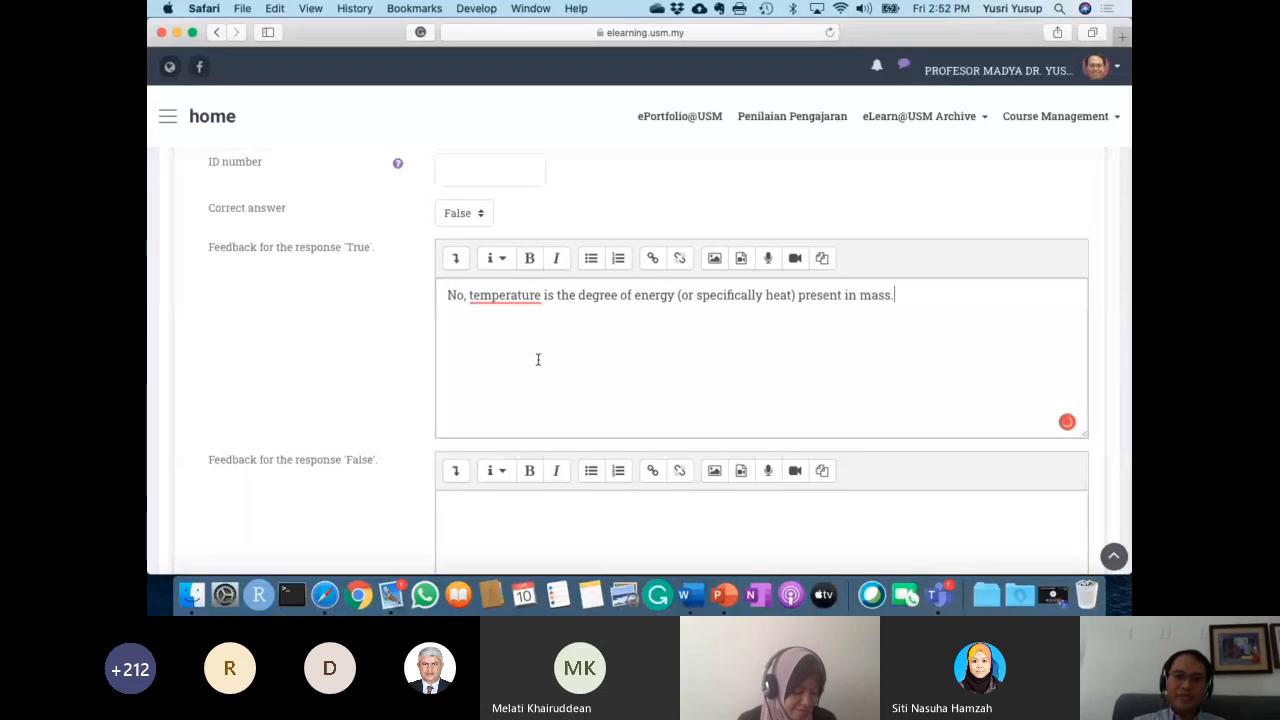
Copy "Correct because temperature is the degree of energy (or specifically heat) present in mass." from Word into Safari as feedback for response 'False'.
{"action": "scroll", "coordinate": [497, 377], "scroll_direction": "down", "scroll_amount": 3}
{"action": "left_click", "coordinate": [483, 421]}
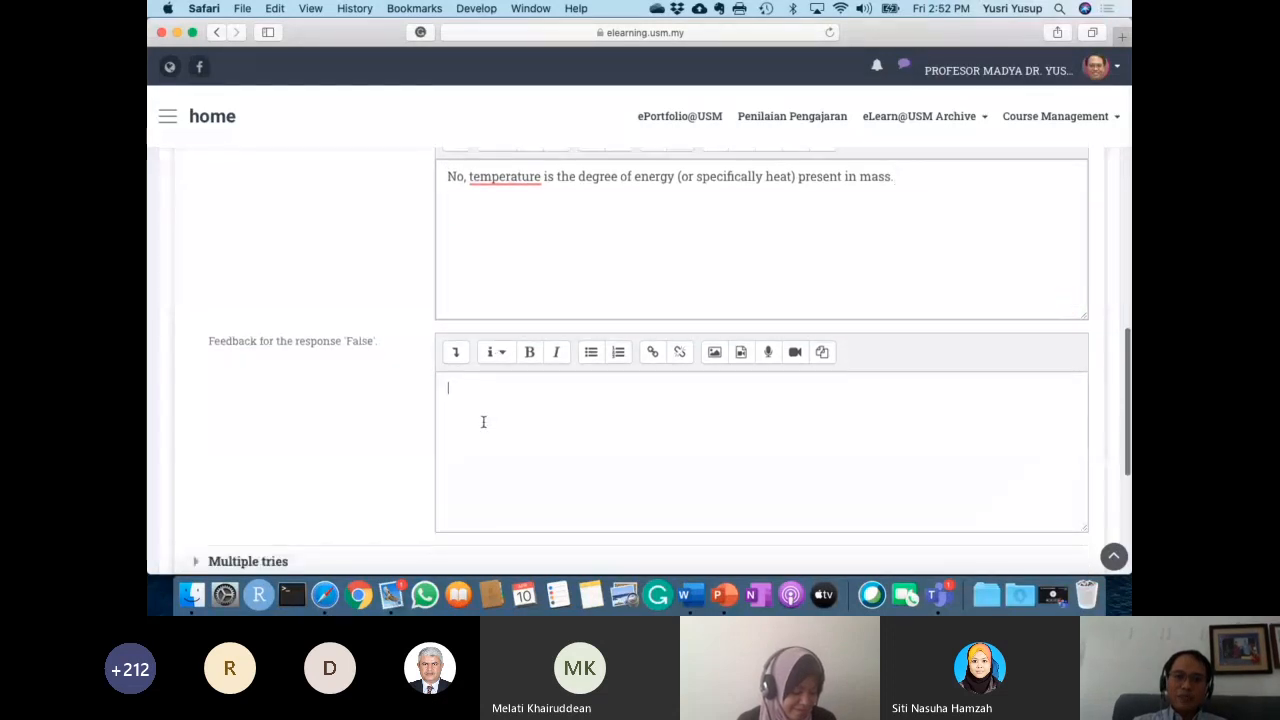
{"action": "scroll", "coordinate": [483, 421], "scroll_direction": "down", "scroll_amount": 1}
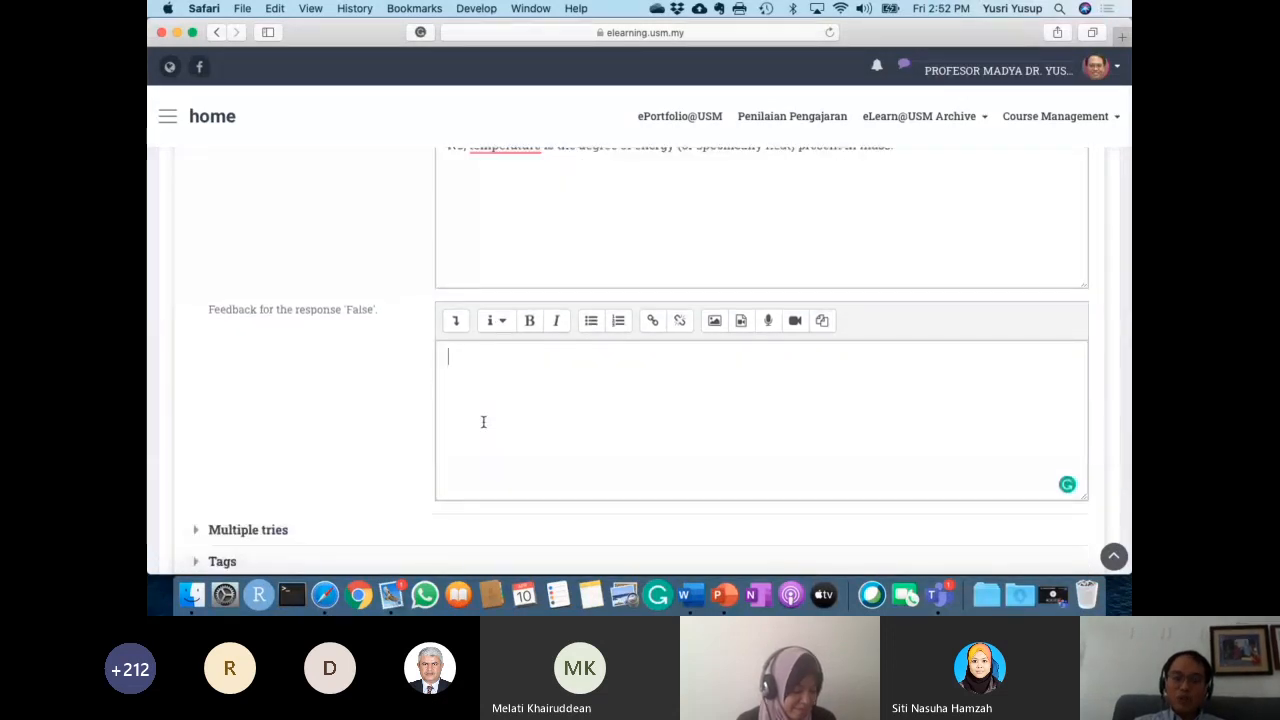
{"action": "key", "text": "ctrl+Left"}
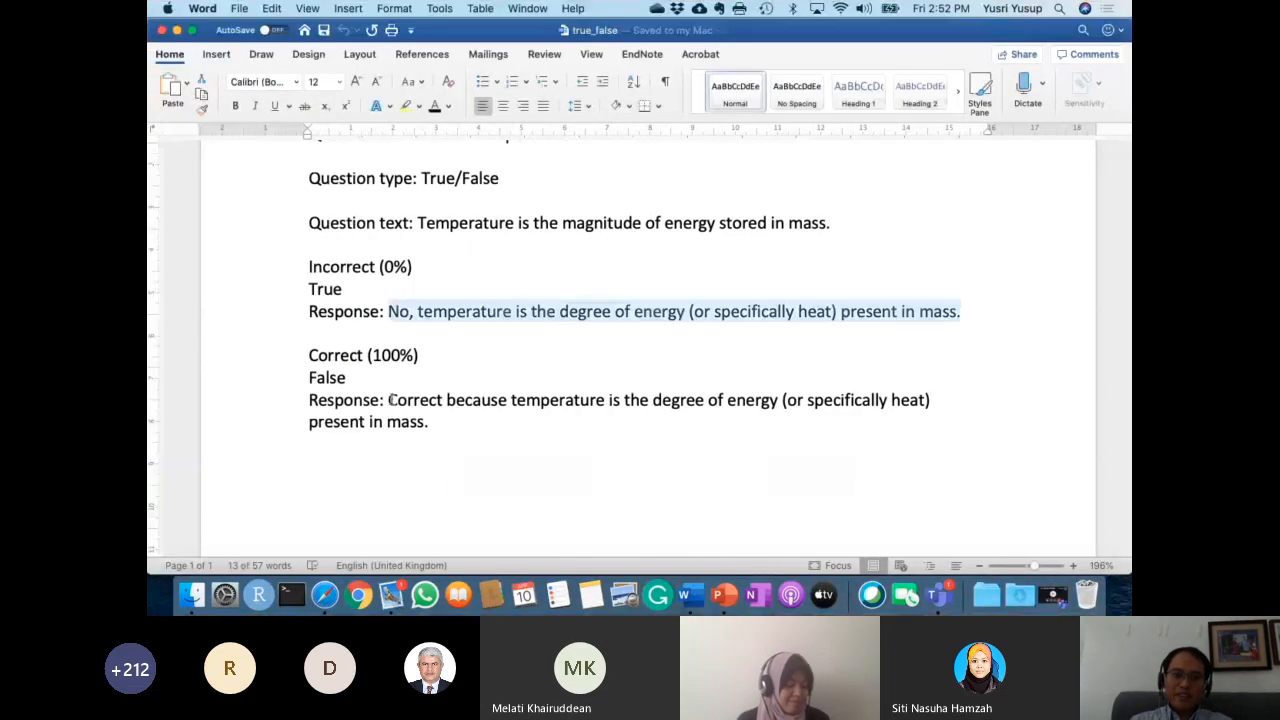
{"action": "left_click_drag", "start_coordinate": [389, 400], "coordinate": [430, 421]}
{"action": "key", "text": "super+c"}
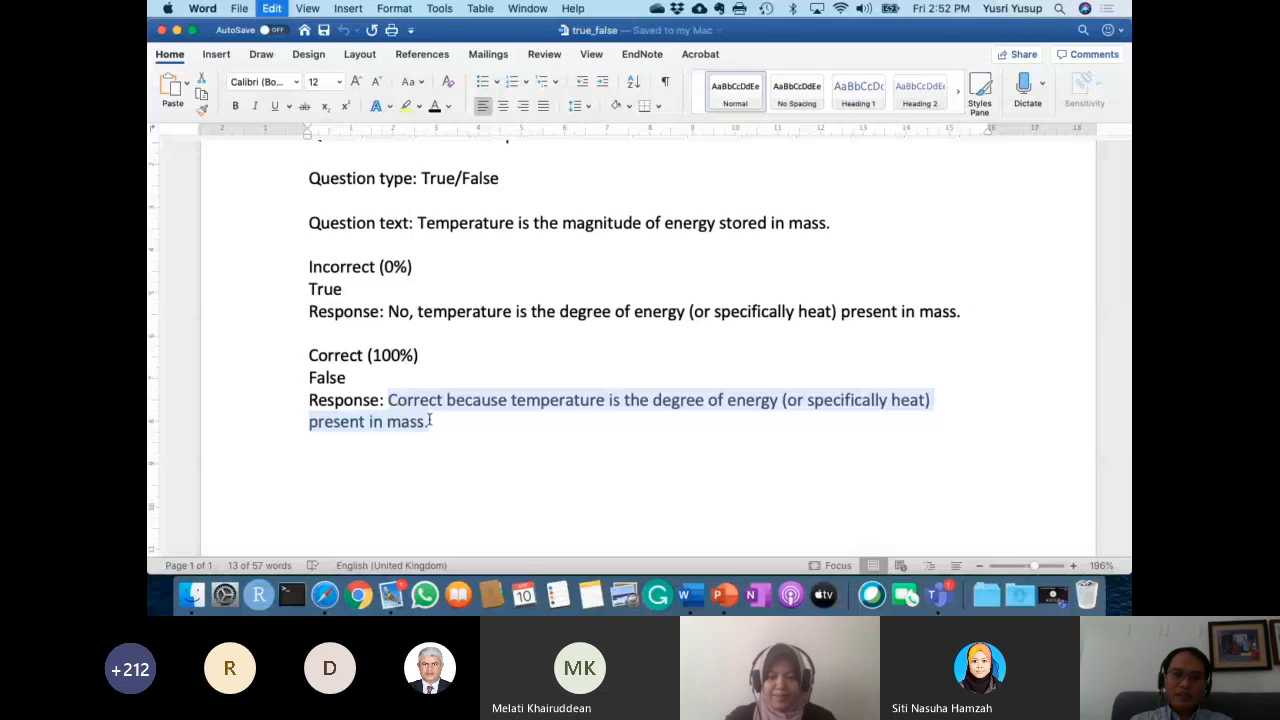
{"action": "key", "text": "ctrl+Right"}
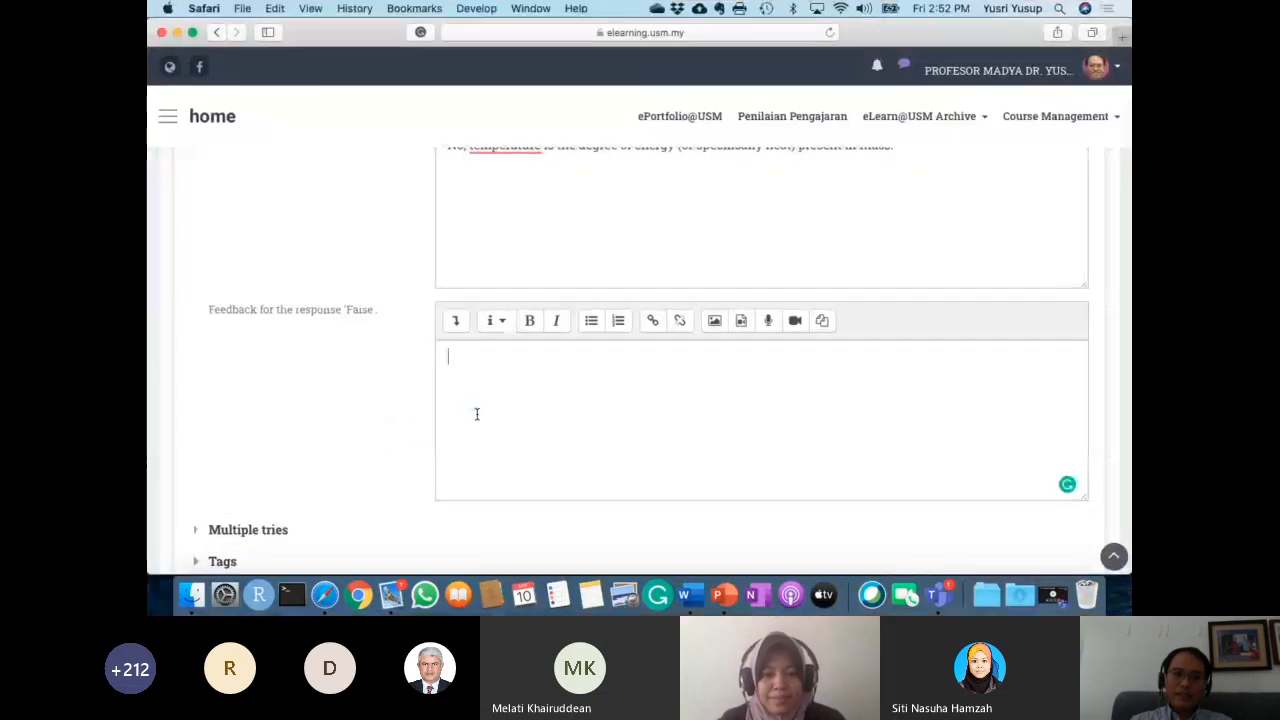
{"action": "key", "text": "super+v"}
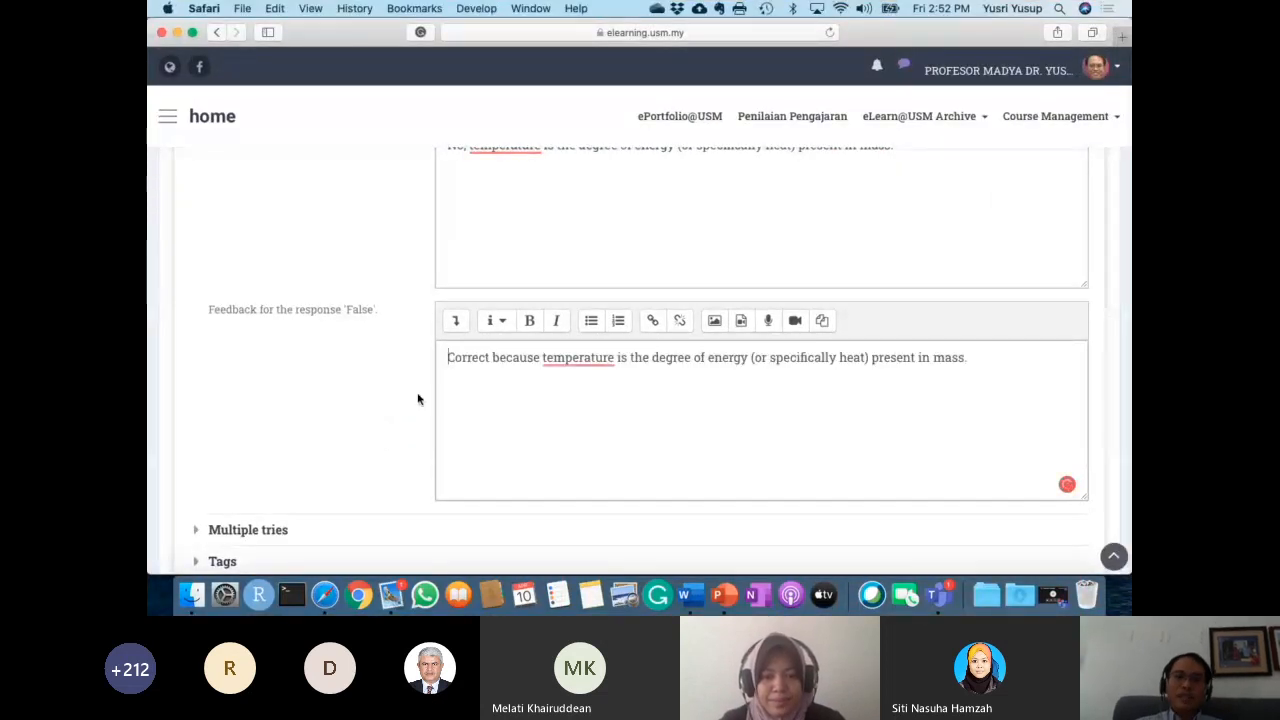
Review the feedback texts entered for the 'True' and 'False' responses.
{"action": "scroll", "coordinate": [410, 420], "scroll_direction": "up", "scroll_amount": 2}
{"action": "scroll", "coordinate": [386, 458], "scroll_direction": "up", "scroll_amount": 2}
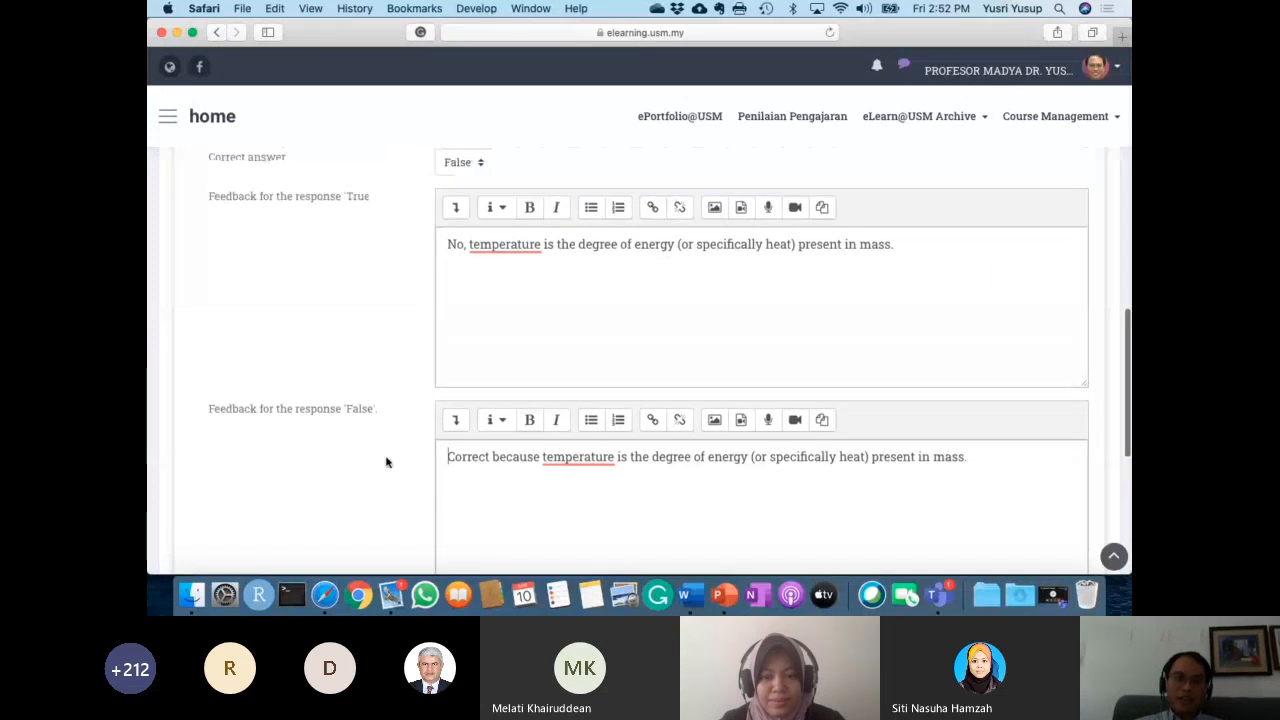
{"action": "scroll", "coordinate": [386, 462], "scroll_direction": "down", "scroll_amount": 1}
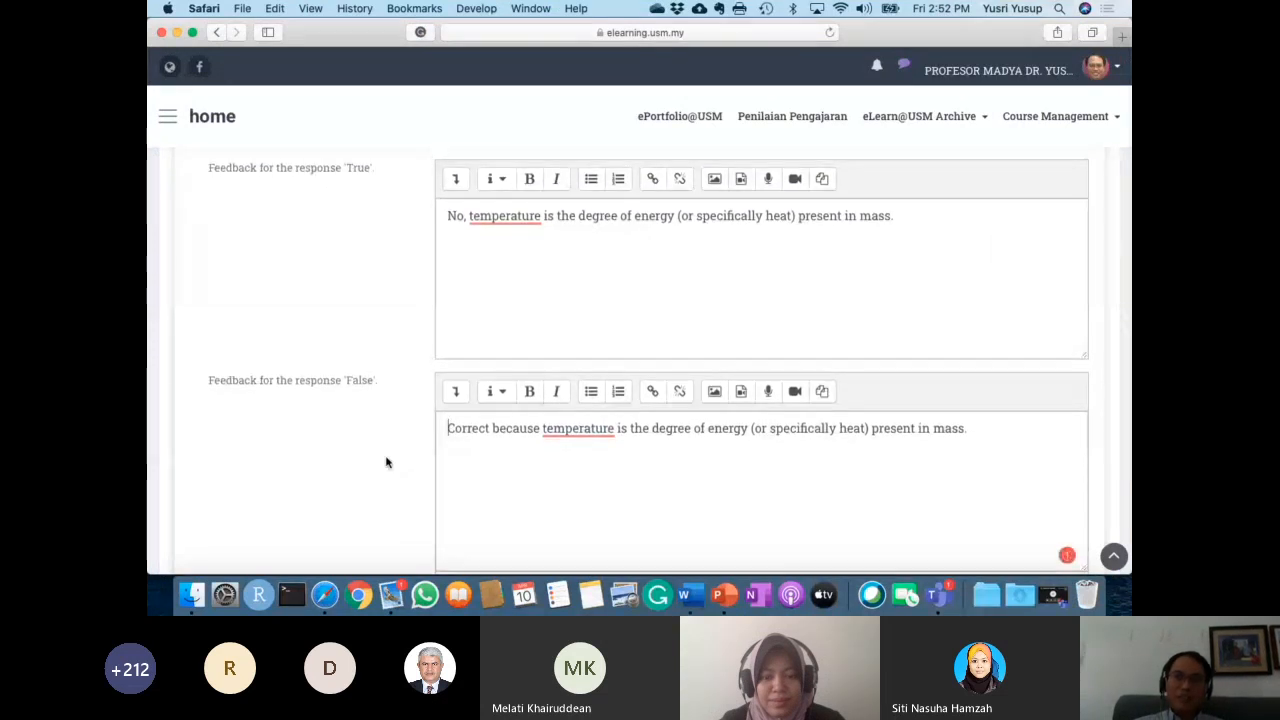
{"action": "scroll", "coordinate": [386, 462], "scroll_direction": "up", "scroll_amount": 3}
{"action": "scroll", "coordinate": [386, 462], "scroll_direction": "down", "scroll_amount": 2}
{"action": "scroll", "coordinate": [386, 462], "scroll_direction": "down", "scroll_amount": 2}
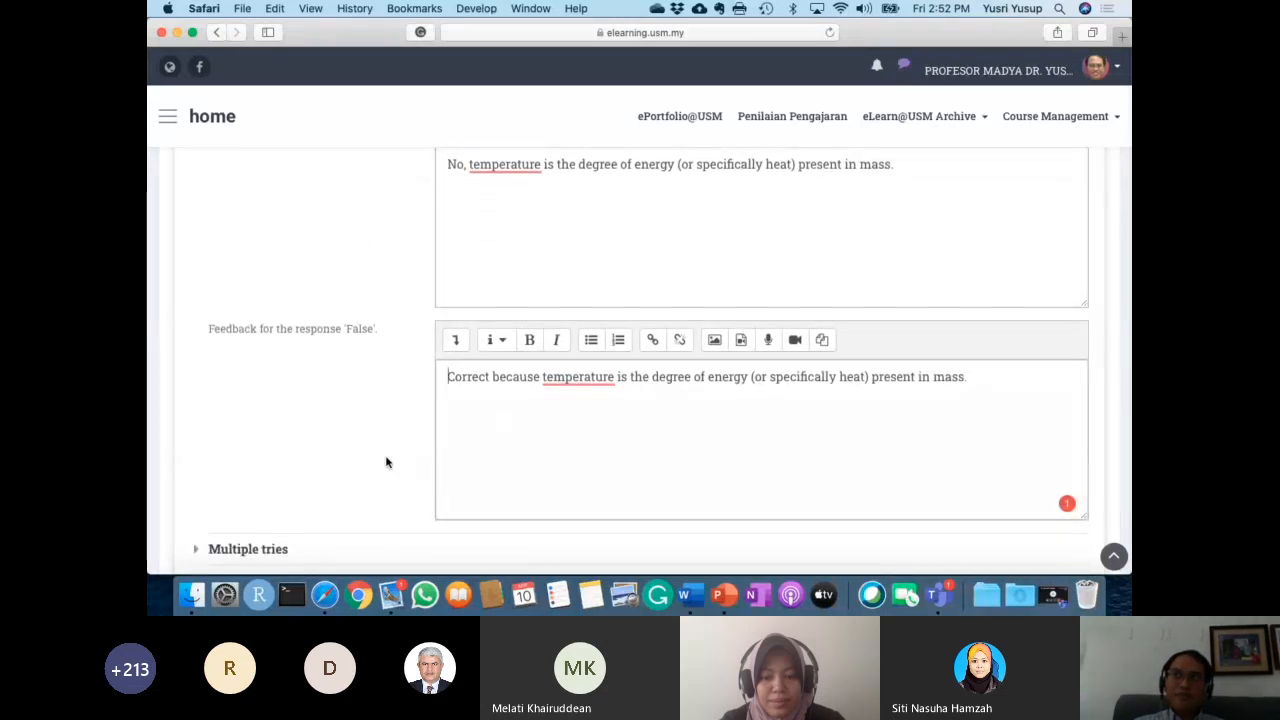
{"action": "scroll", "coordinate": [386, 462], "scroll_direction": "down", "scroll_amount": 1}
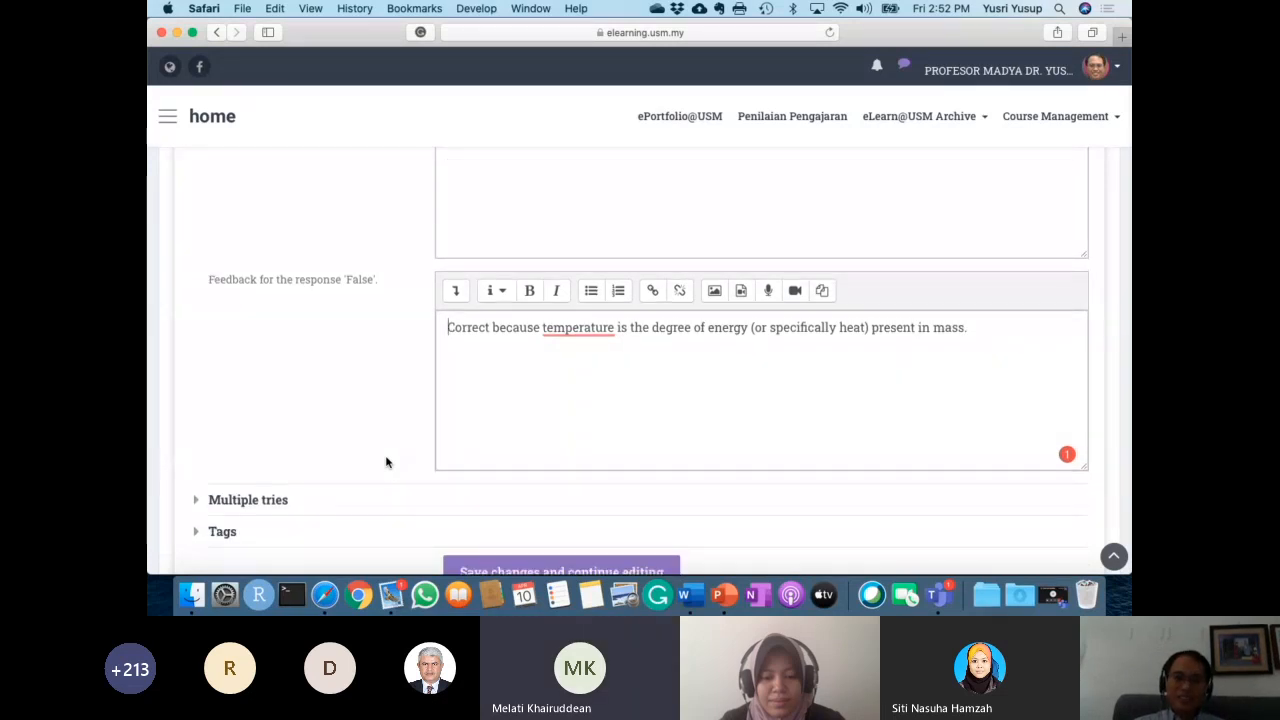
Save the Define Temperature true/false question and return to the question bank.
{"action": "scroll", "coordinate": [386, 462], "scroll_direction": "down", "scroll_amount": 3}
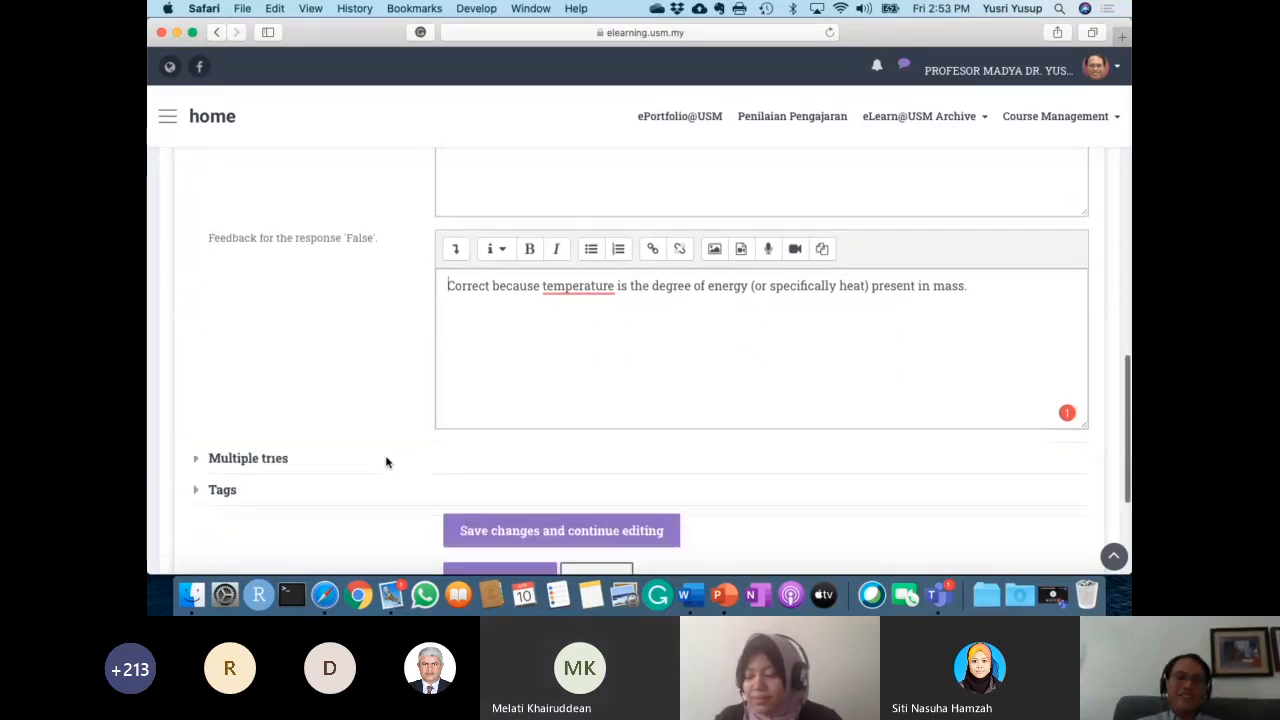
{"action": "scroll", "coordinate": [387, 462], "scroll_direction": "up", "scroll_amount": 1}
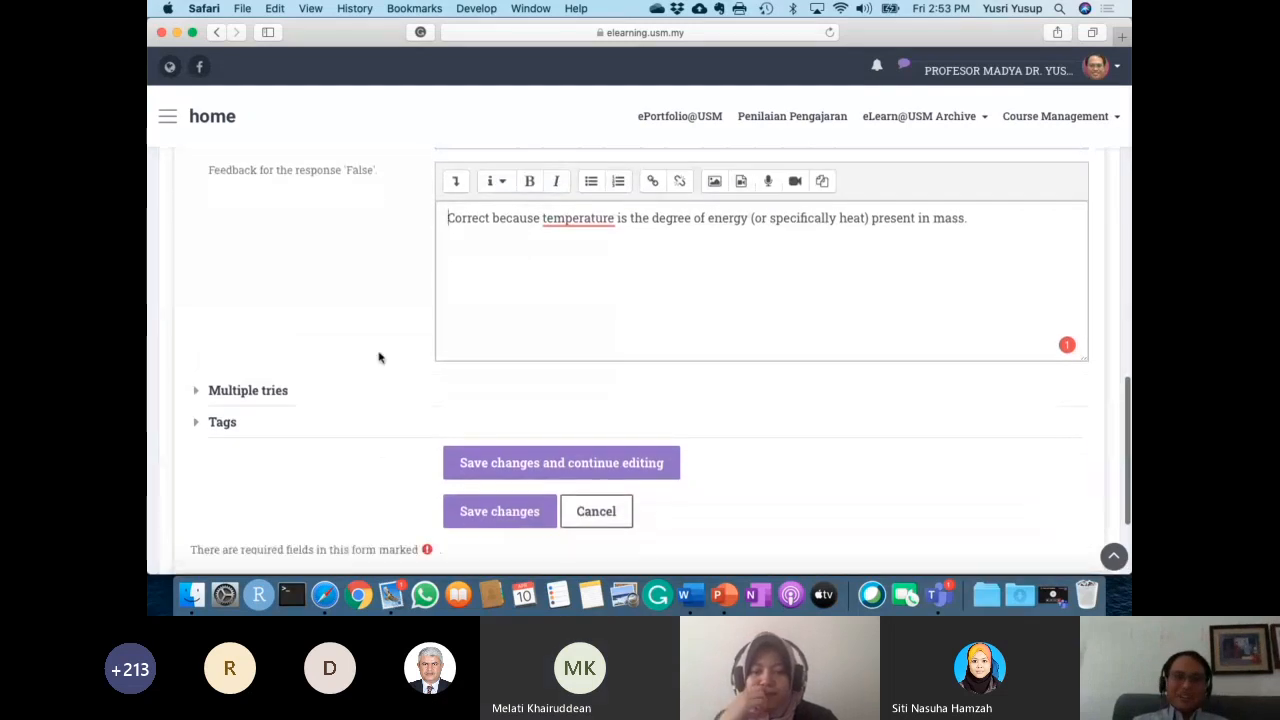
{"action": "scroll", "coordinate": [379, 353], "scroll_direction": "down", "scroll_amount": 1}
{"action": "scroll", "coordinate": [378, 352], "scroll_direction": "down", "scroll_amount": 1}
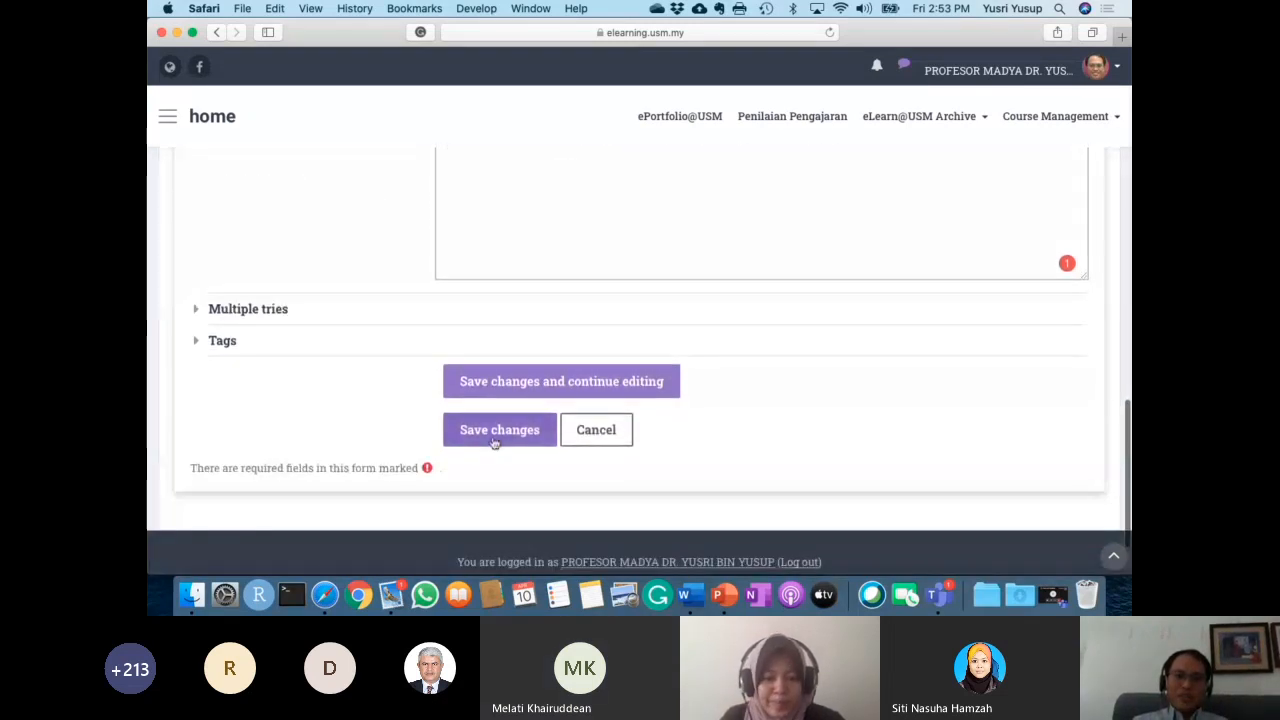
{"action": "left_click", "coordinate": [525, 437]}
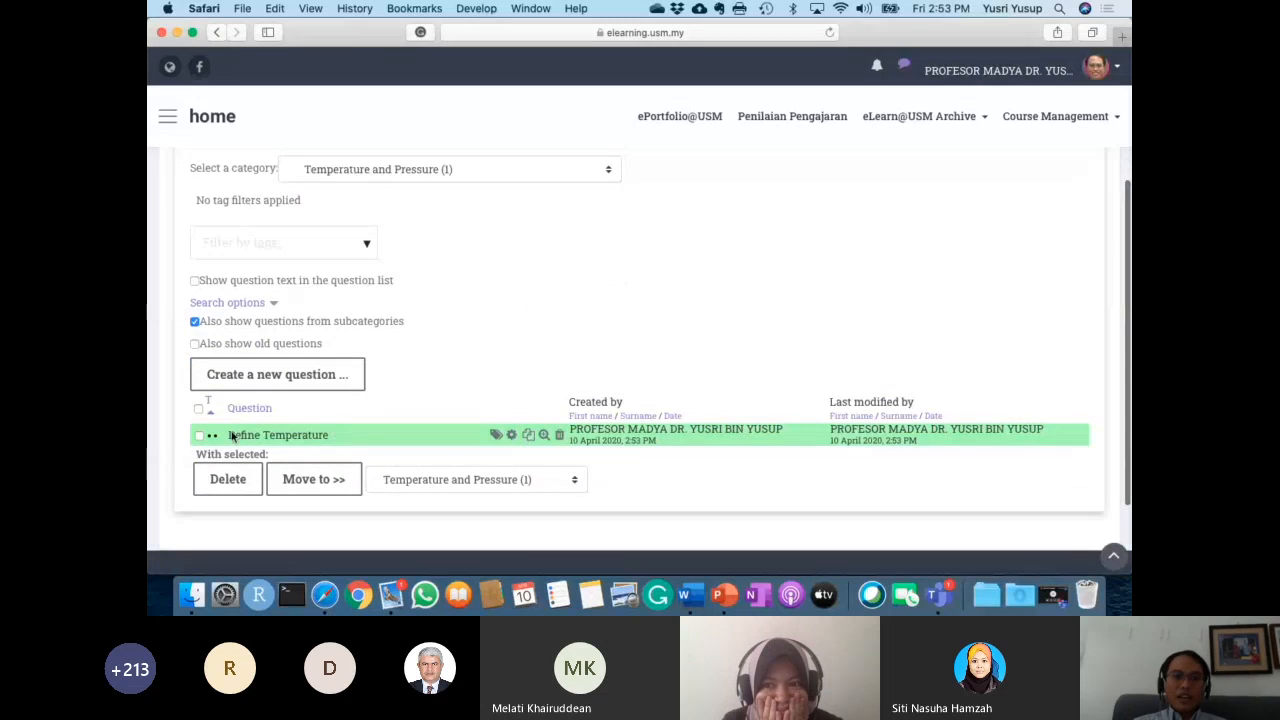
Preview the Define Temperature question and submit the answer True to check its feedback.
{"action": "scroll", "coordinate": [544, 466], "scroll_direction": "down", "scroll_amount": 1}
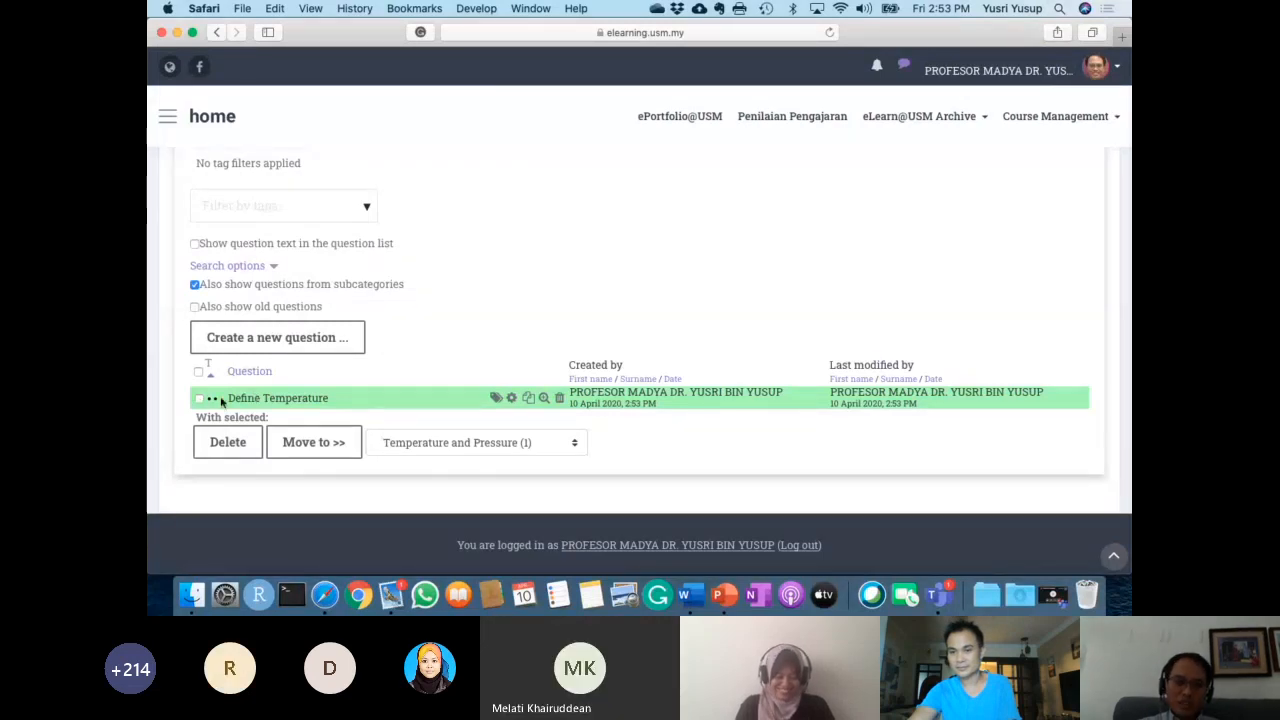
{"action": "left_click", "coordinate": [544, 398]}
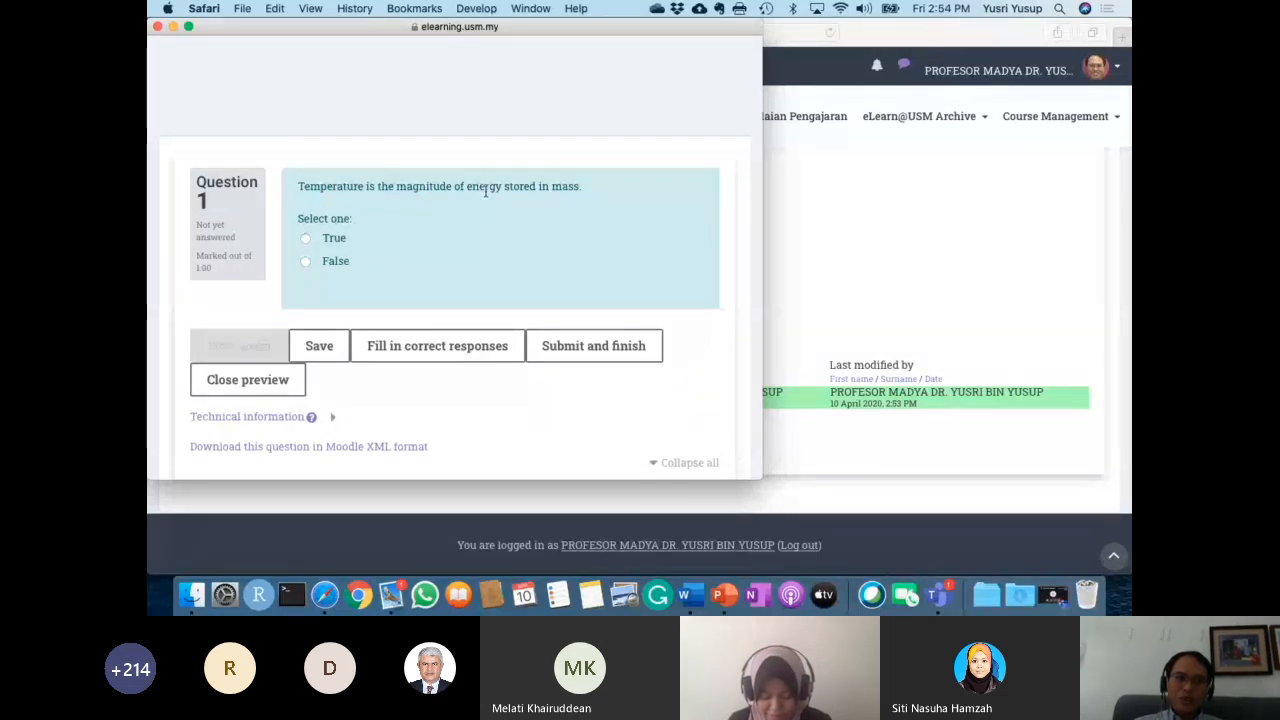
{"action": "left_click", "coordinate": [306, 240]}
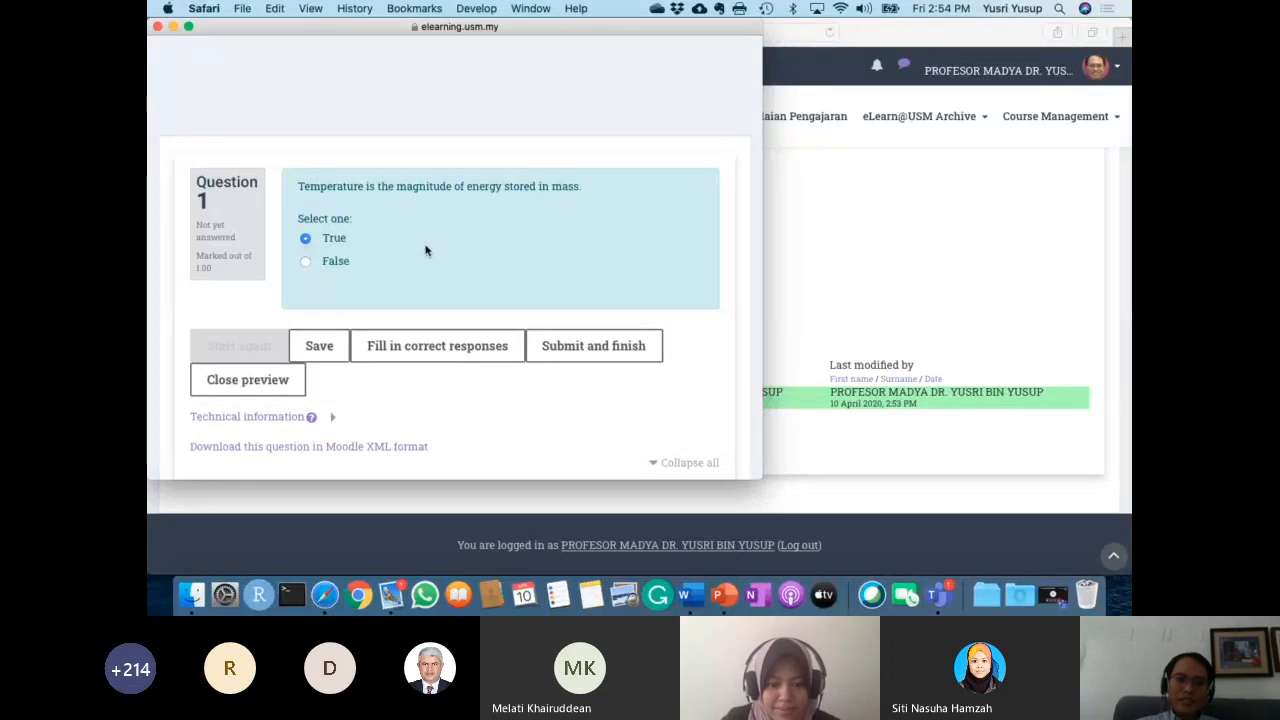
{"action": "left_click", "coordinate": [582, 350]}
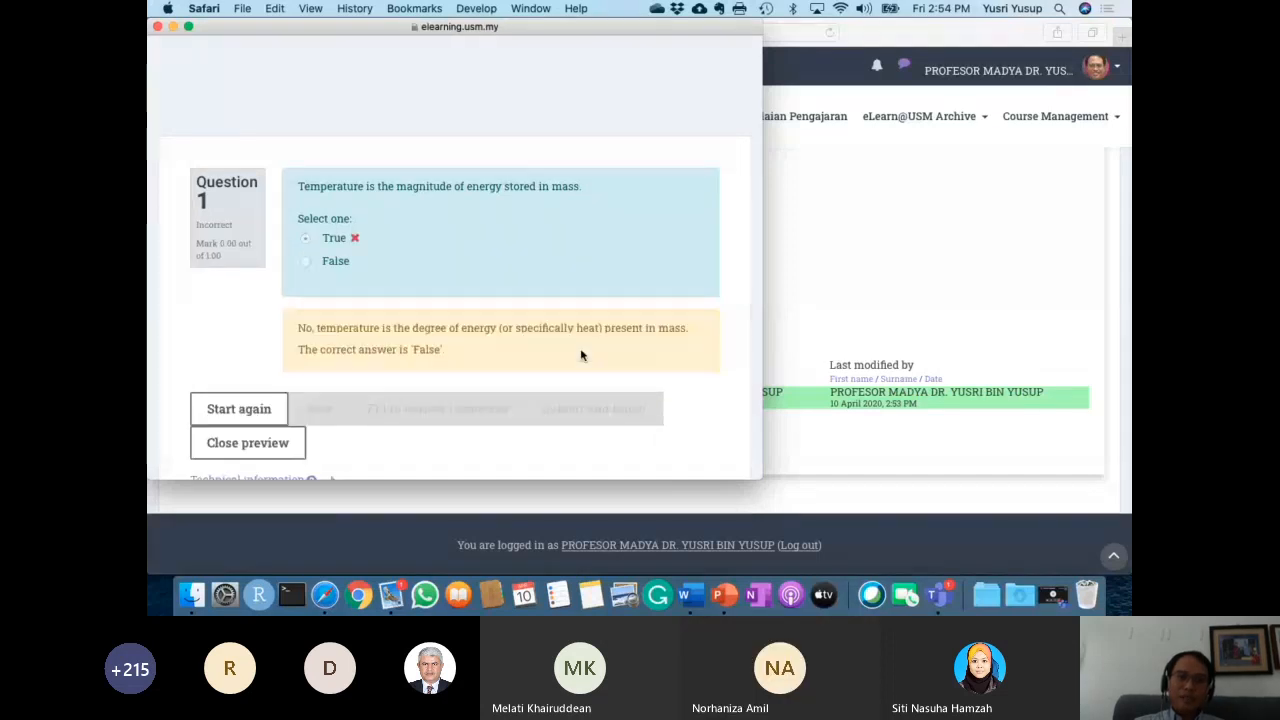
{"action": "scroll", "coordinate": [581, 355], "scroll_direction": "down", "scroll_amount": 2}
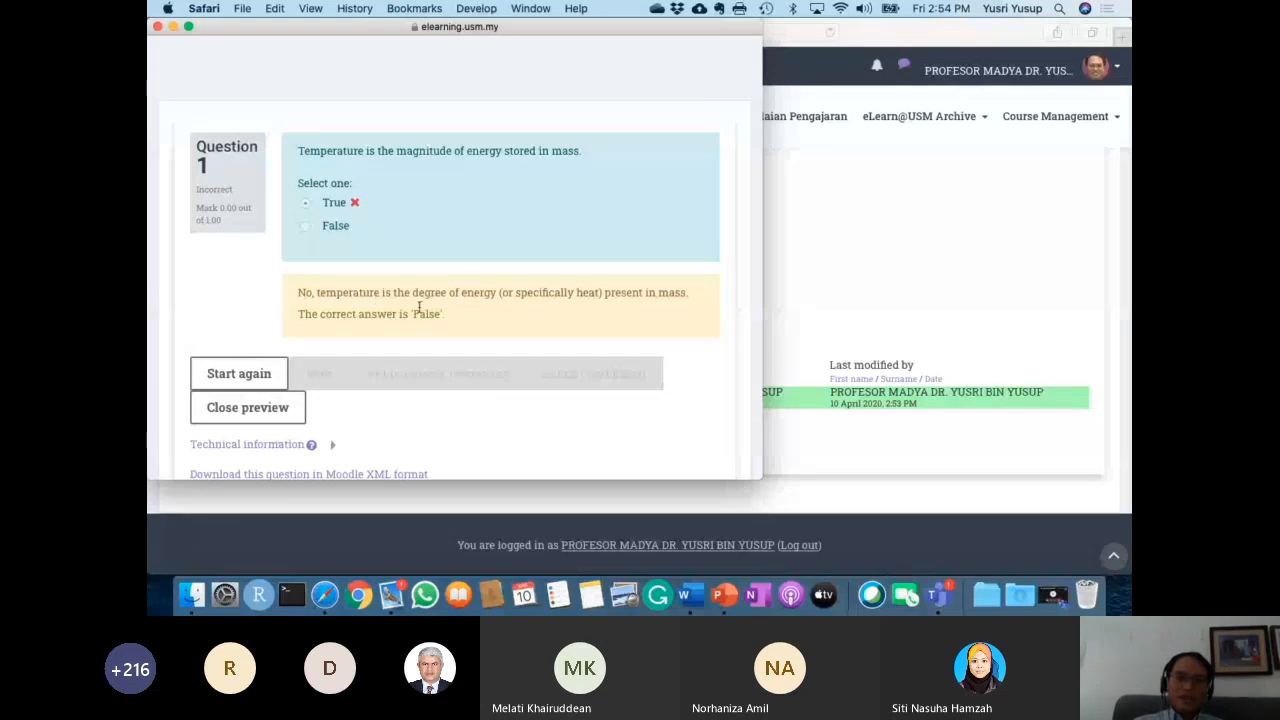
Restart the question preview, submit the answer False to check its feedback, and close the preview.
{"action": "left_click", "coordinate": [236, 378]}
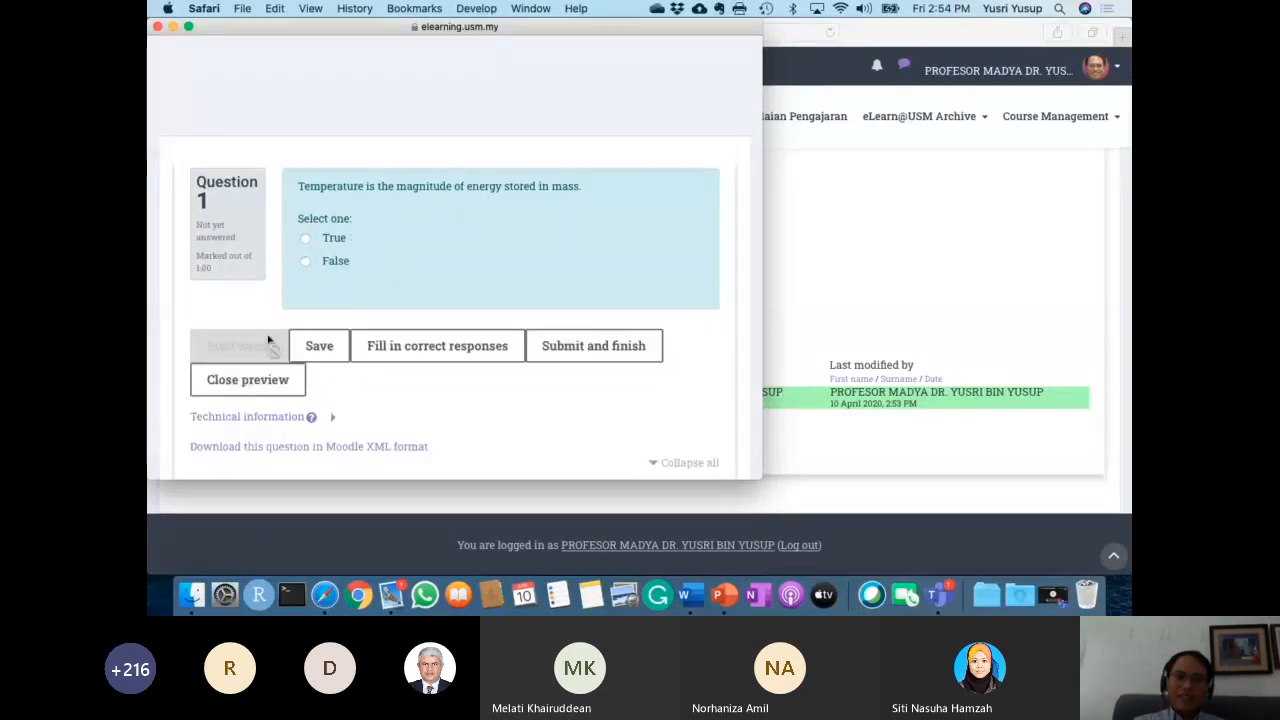
{"action": "left_click", "coordinate": [305, 264]}
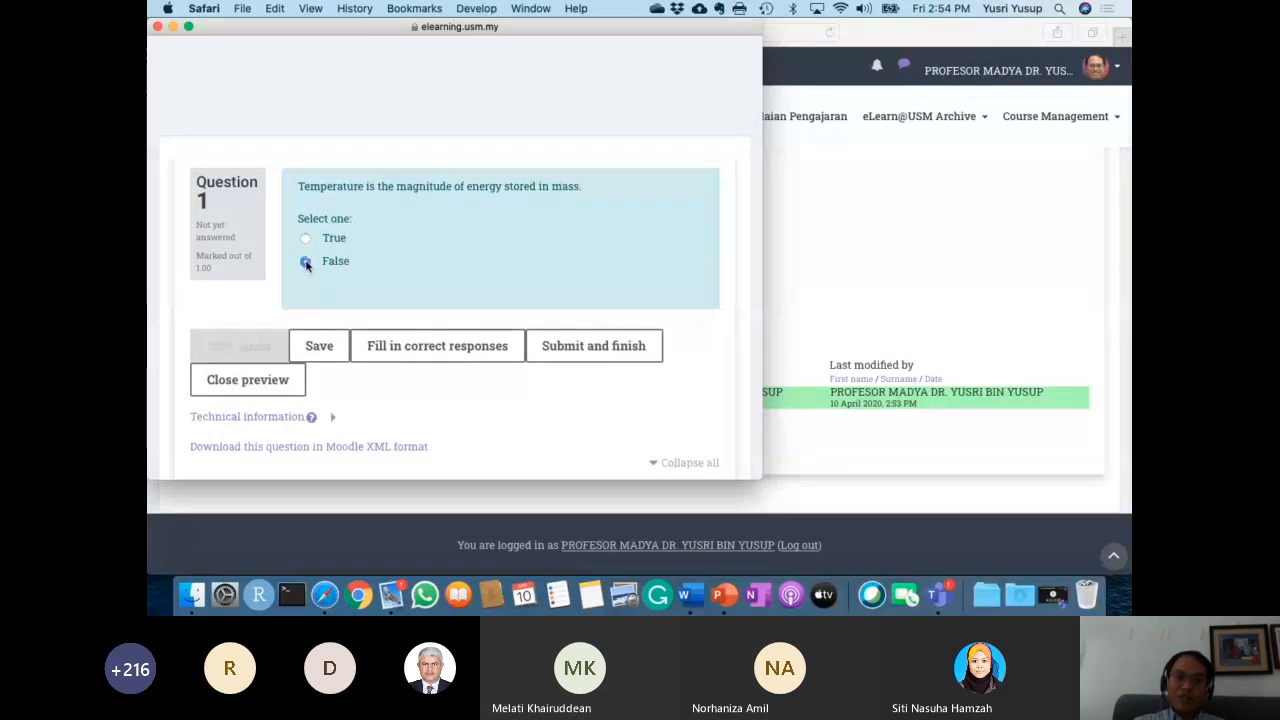
{"action": "left_click", "coordinate": [573, 349]}
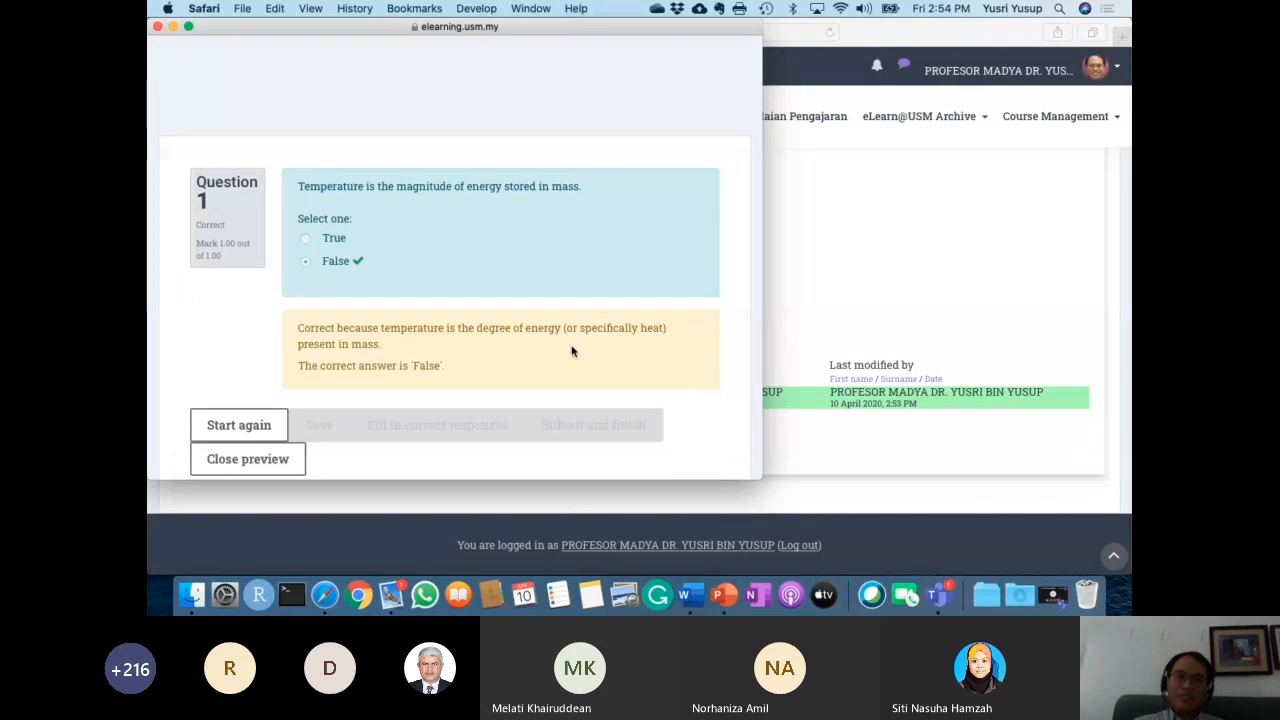
{"action": "scroll", "coordinate": [346, 250], "scroll_direction": "down", "scroll_amount": 1}
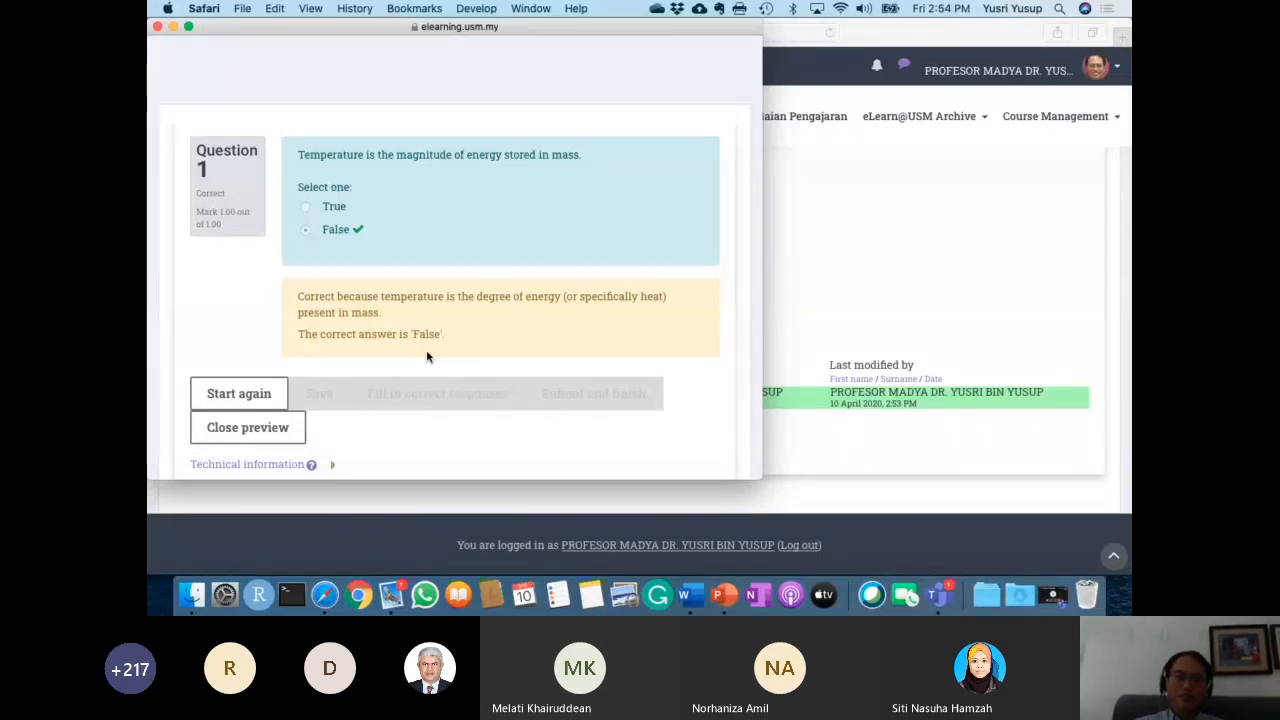
{"action": "left_click", "coordinate": [247, 427]}
{"action": "scroll", "coordinate": [512, 397], "scroll_direction": "down", "scroll_amount": 1}
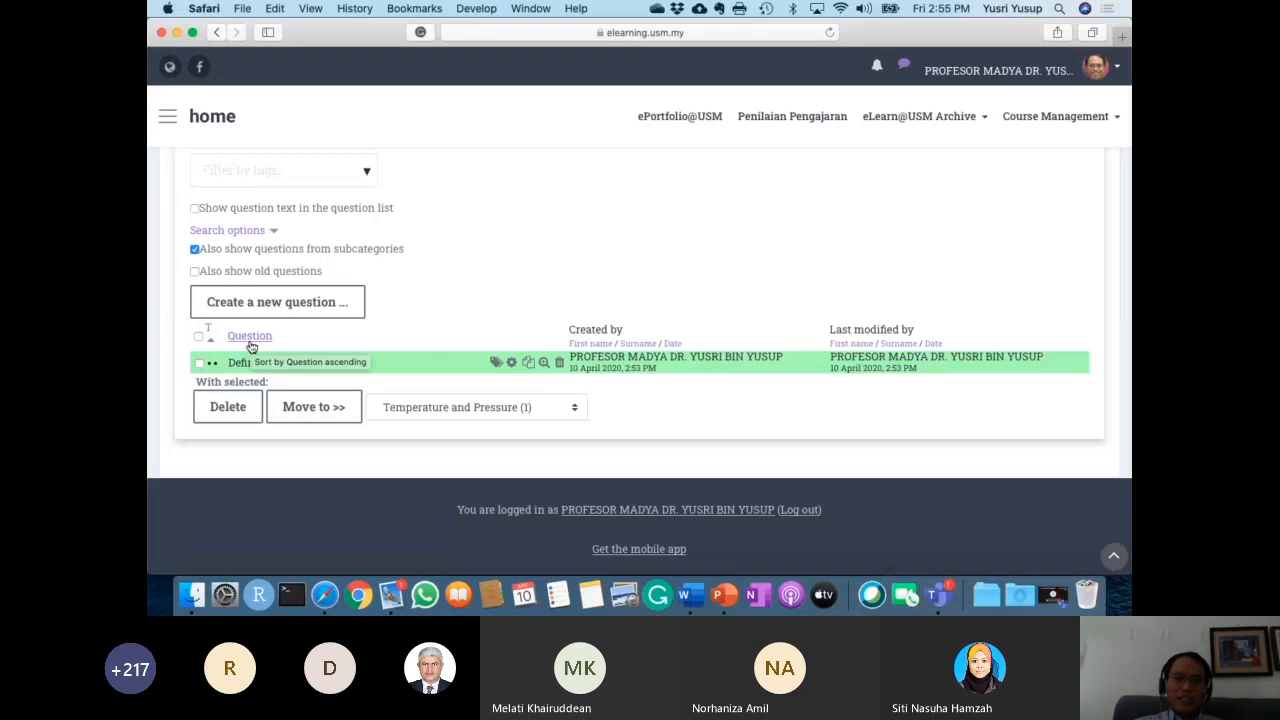
Switch to the Question Types slide in PowerPoint and highlight "Multiple choice" in the second list item.
{"action": "key", "text": "ctrl+Left"}
{"action": "key", "text": "ctrl+Left"}
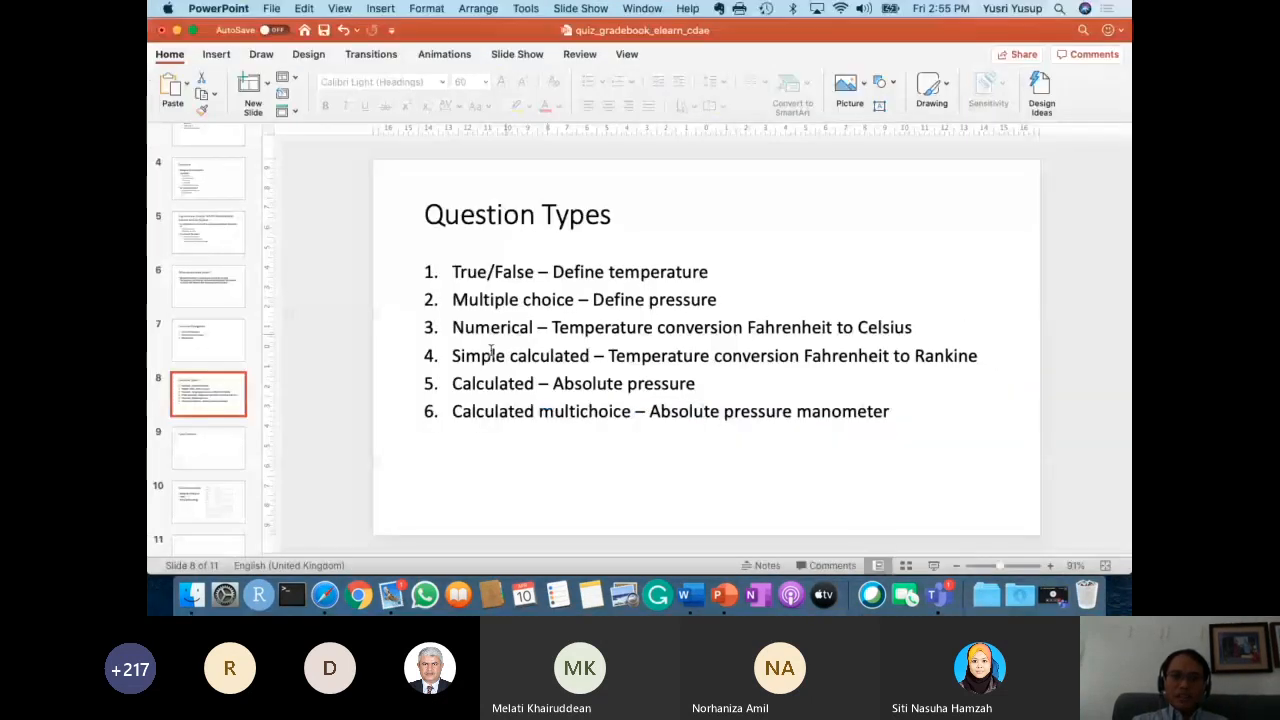
{"action": "left_click", "coordinate": [491, 352]}
{"action": "left_click_drag", "start_coordinate": [450, 299], "coordinate": [587, 307]}
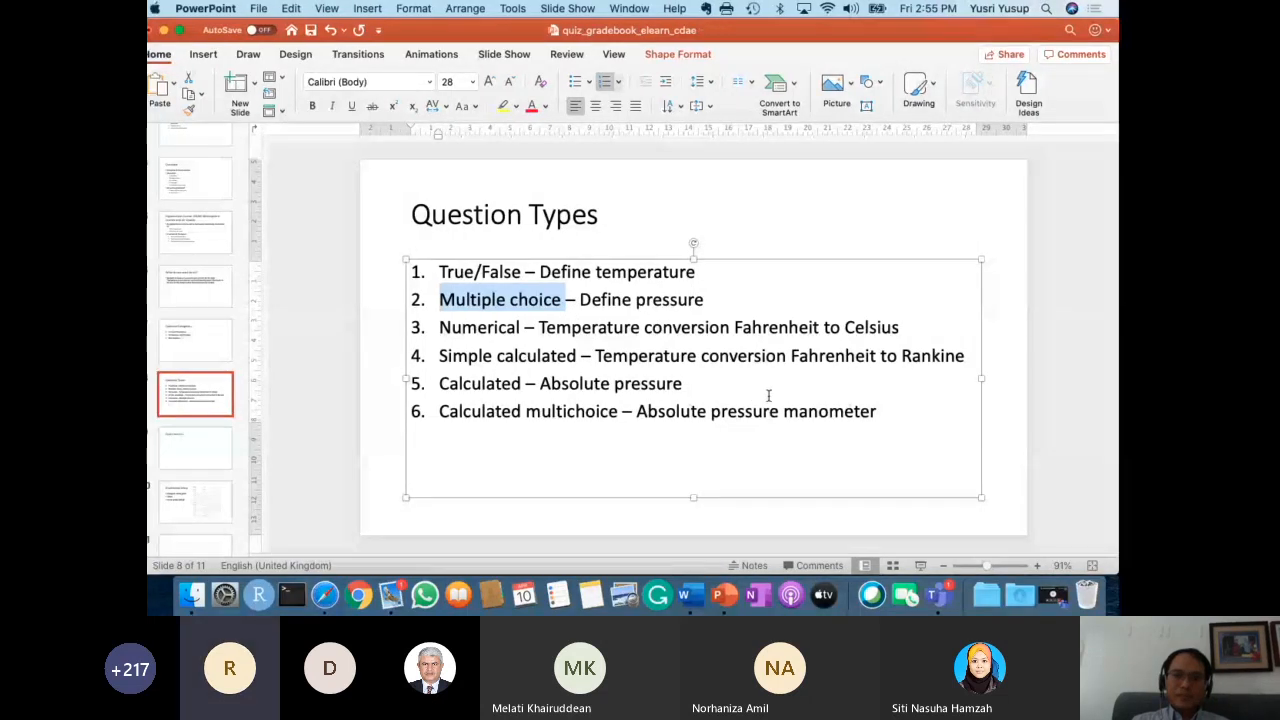
Switch to Word, close the true_false document and open the multiple_choice document.
{"action": "key", "text": "super+Tab"}
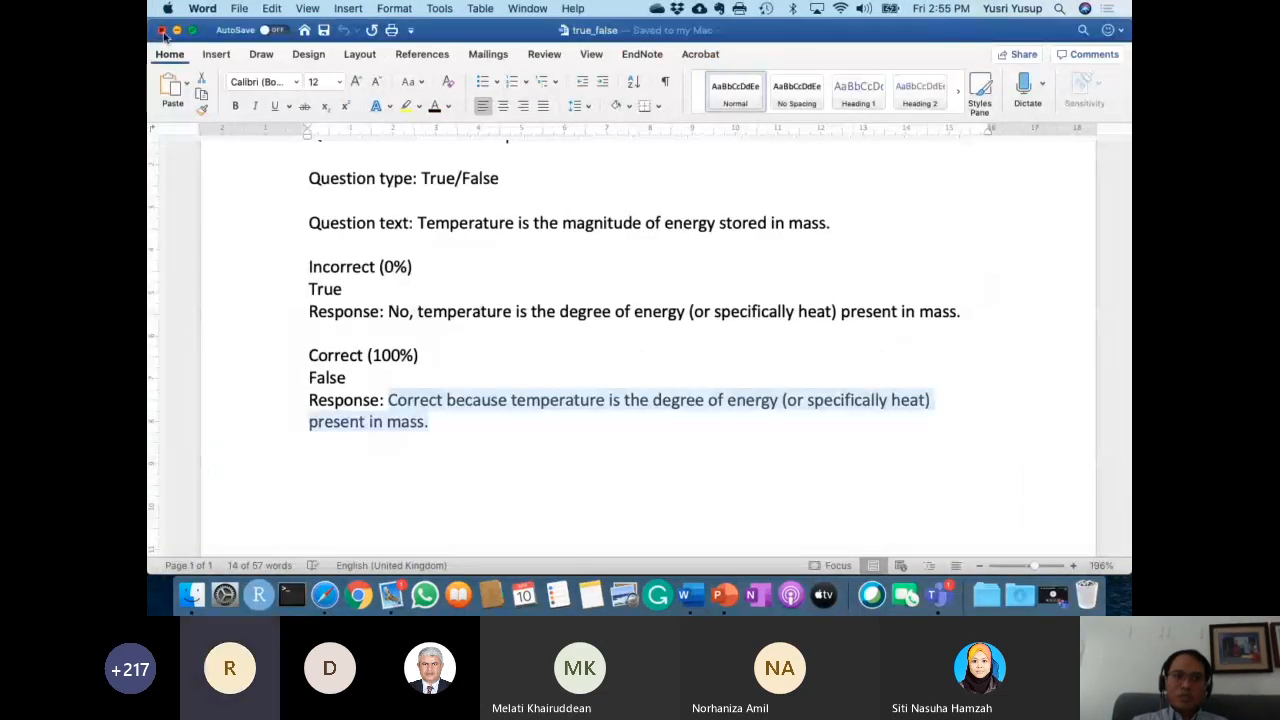
{"action": "left_click", "coordinate": [162, 30]}
{"action": "double_click", "coordinate": [704, 131]}
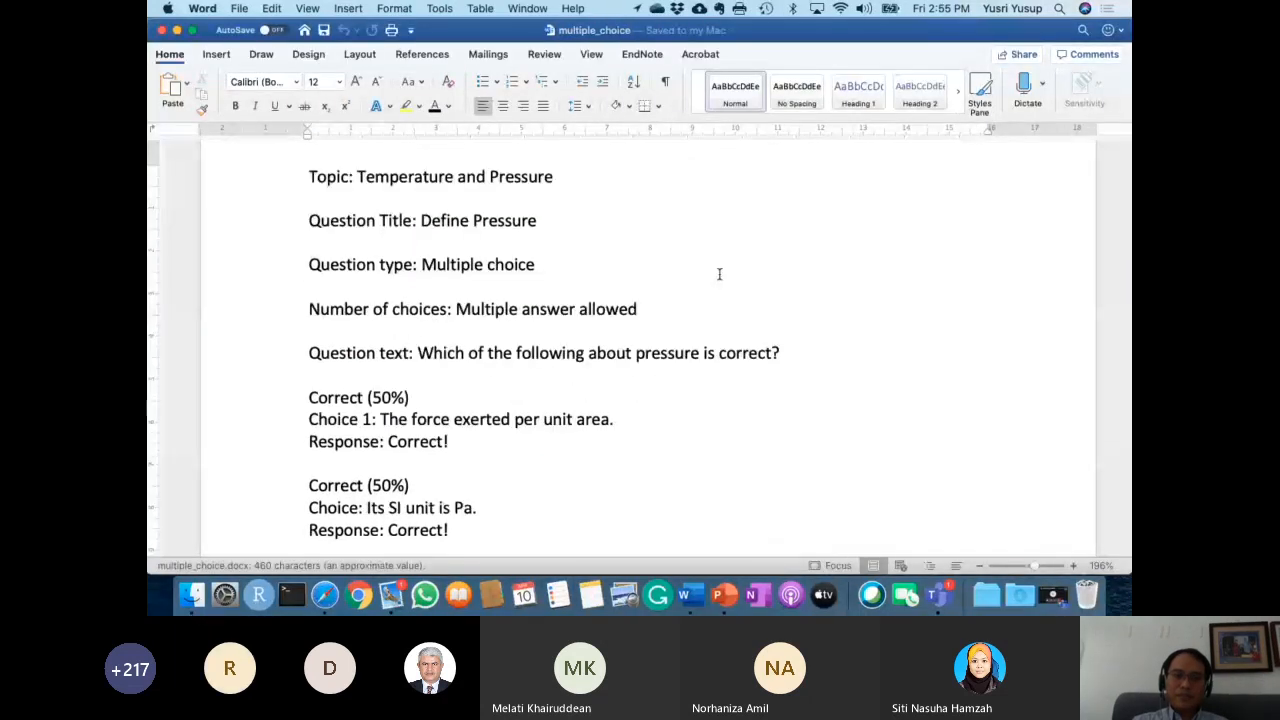
Return to the question bank in Safari and add a new Multiple choice question in the Temperature and Pressure category.
{"action": "key", "text": "ctrl+Right"}
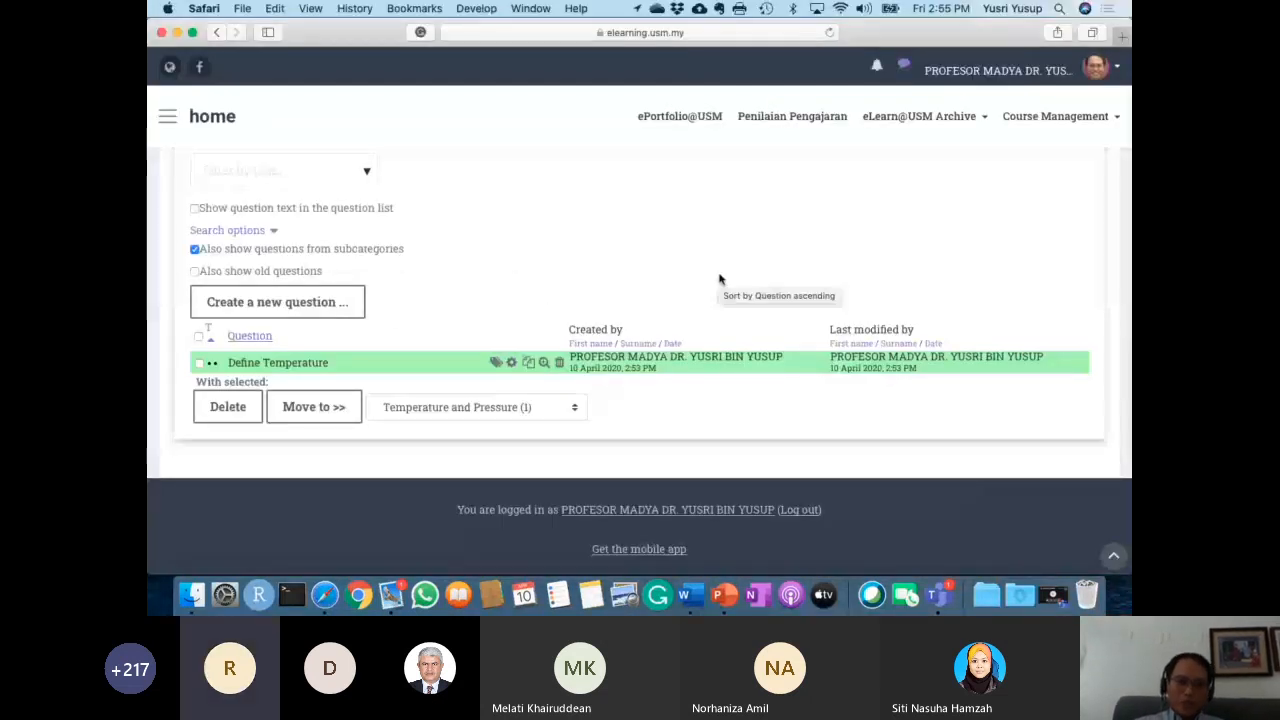
{"action": "scroll", "coordinate": [471, 220], "scroll_direction": "up", "scroll_amount": 3}
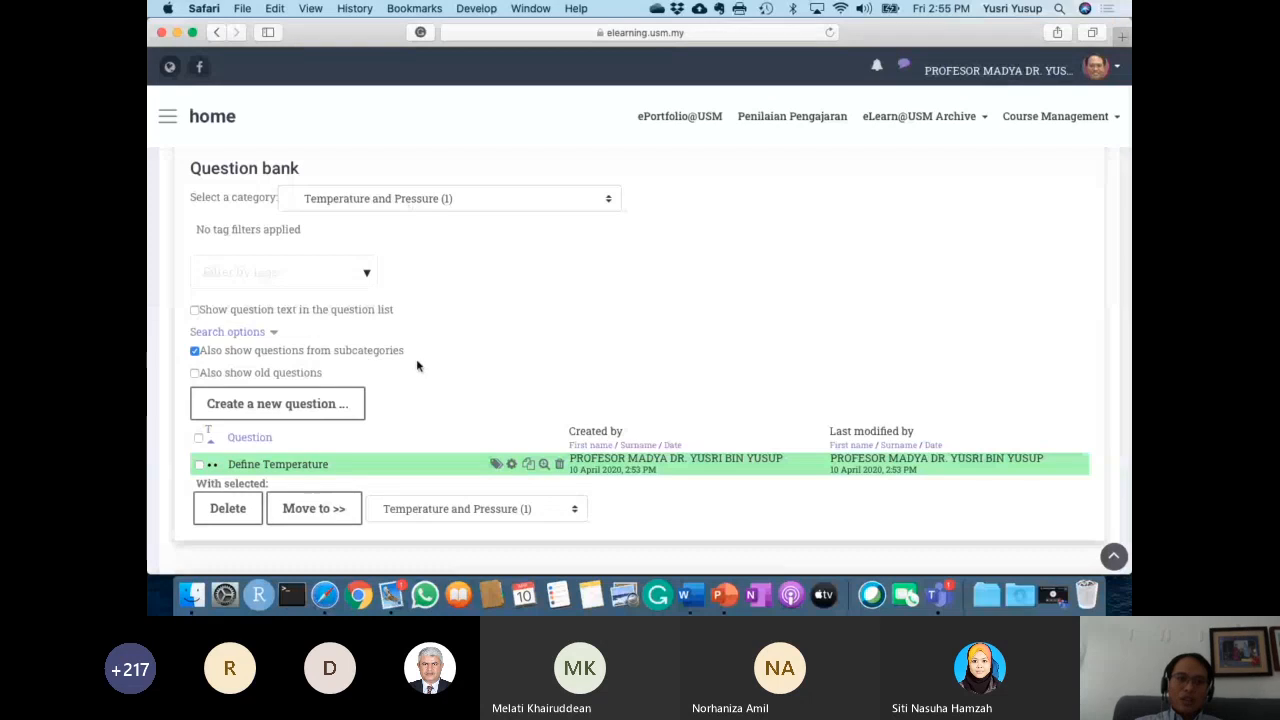
{"action": "scroll", "coordinate": [400, 370], "scroll_direction": "down", "scroll_amount": 1}
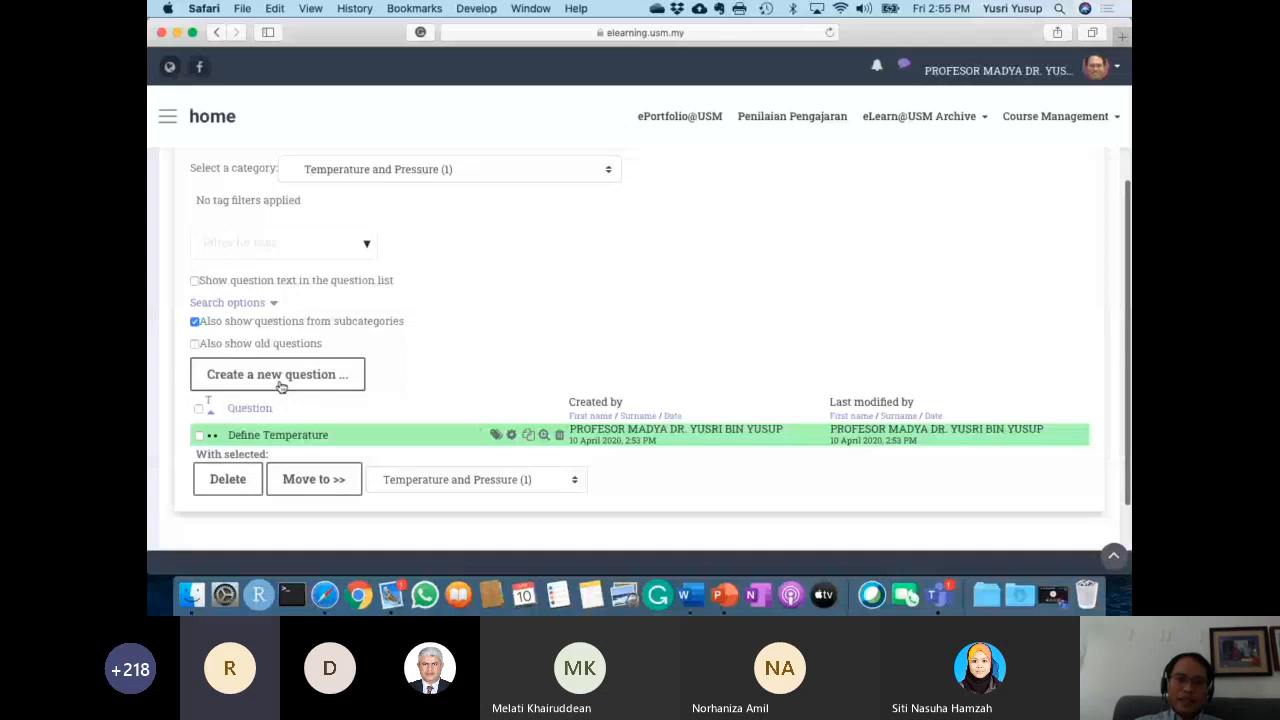
{"action": "left_click", "coordinate": [281, 387]}
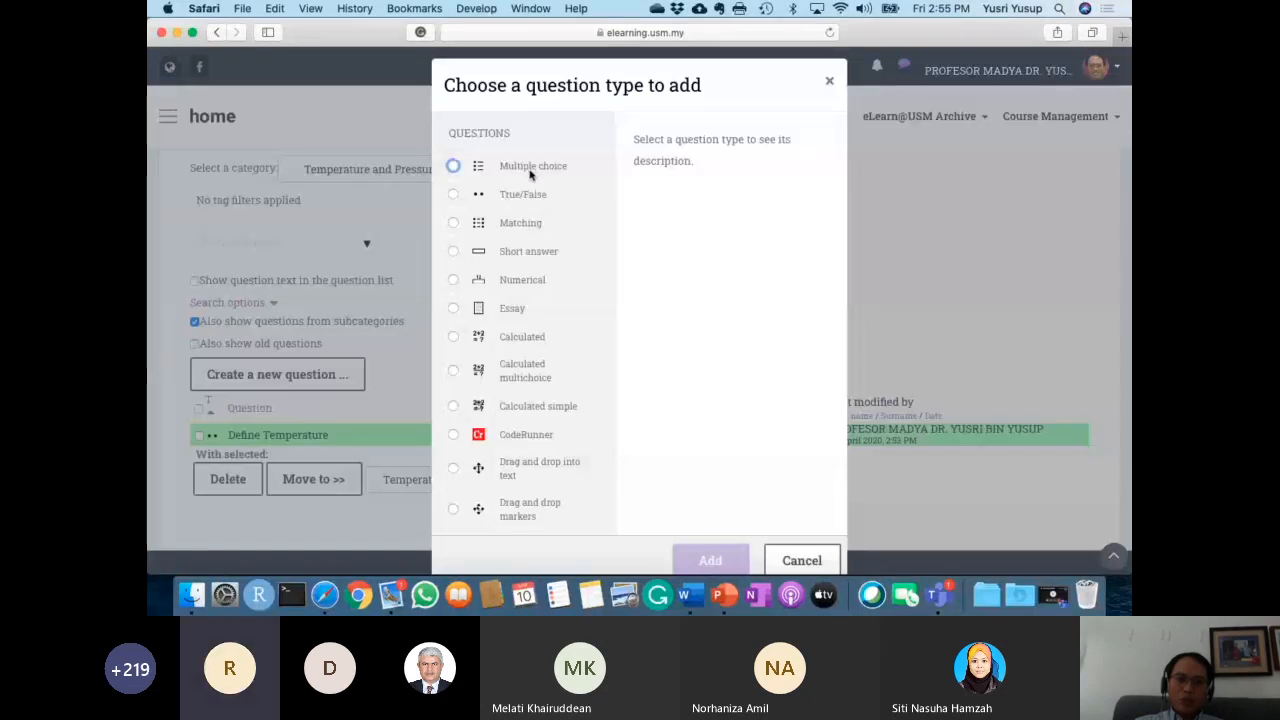
{"action": "left_click", "coordinate": [522, 170]}
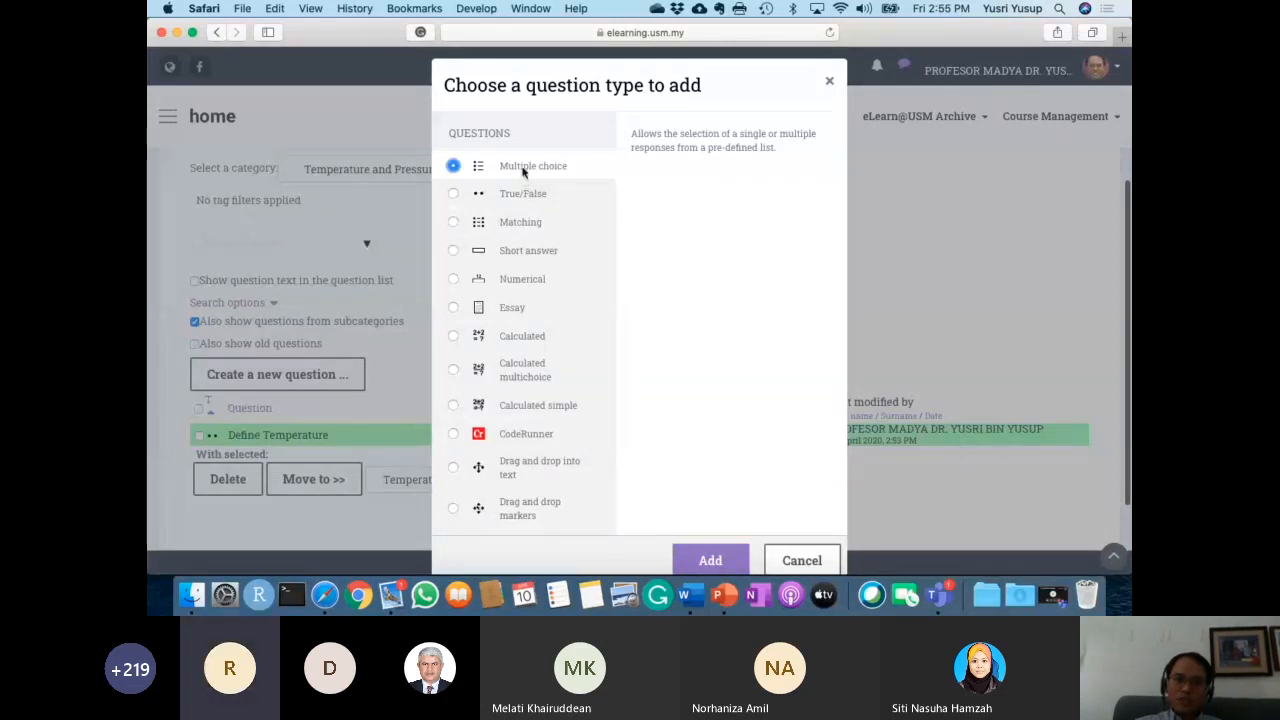
{"action": "left_click", "coordinate": [709, 562]}
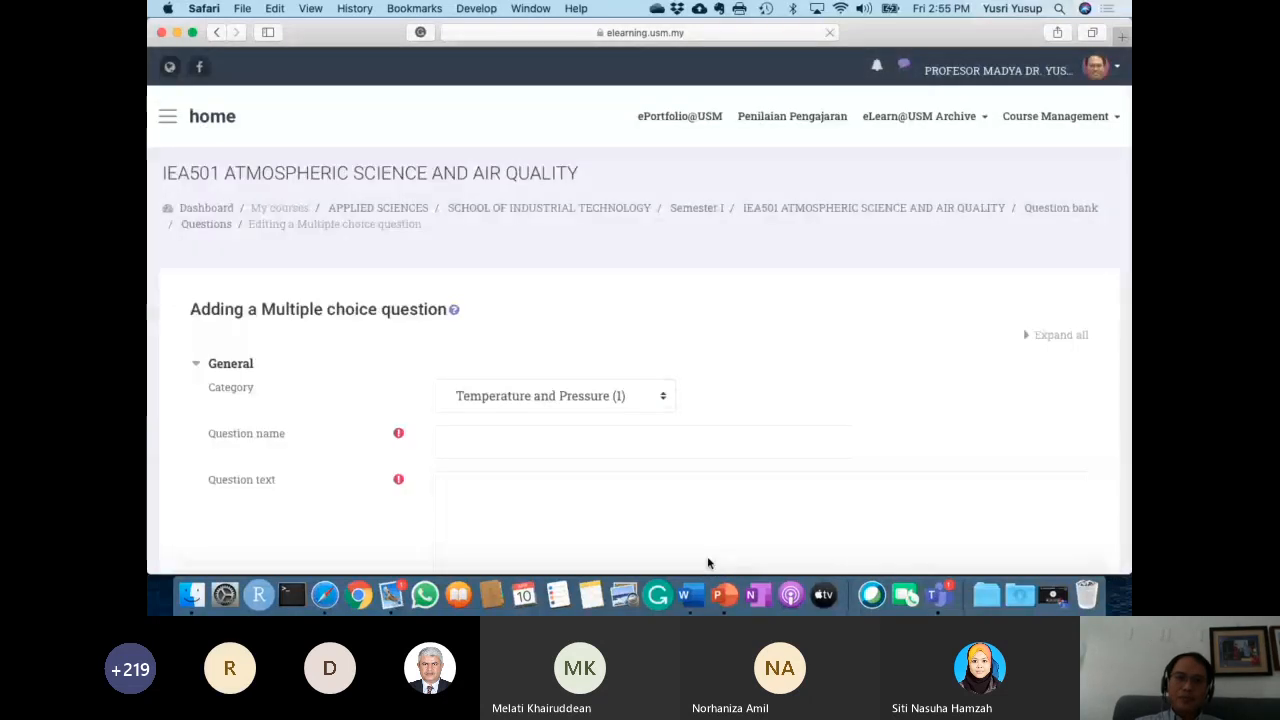
Copy the title "Define Pressure" from the Word document into Safari as the question name.
{"action": "scroll", "coordinate": [690, 356], "scroll_direction": "down", "scroll_amount": 2}
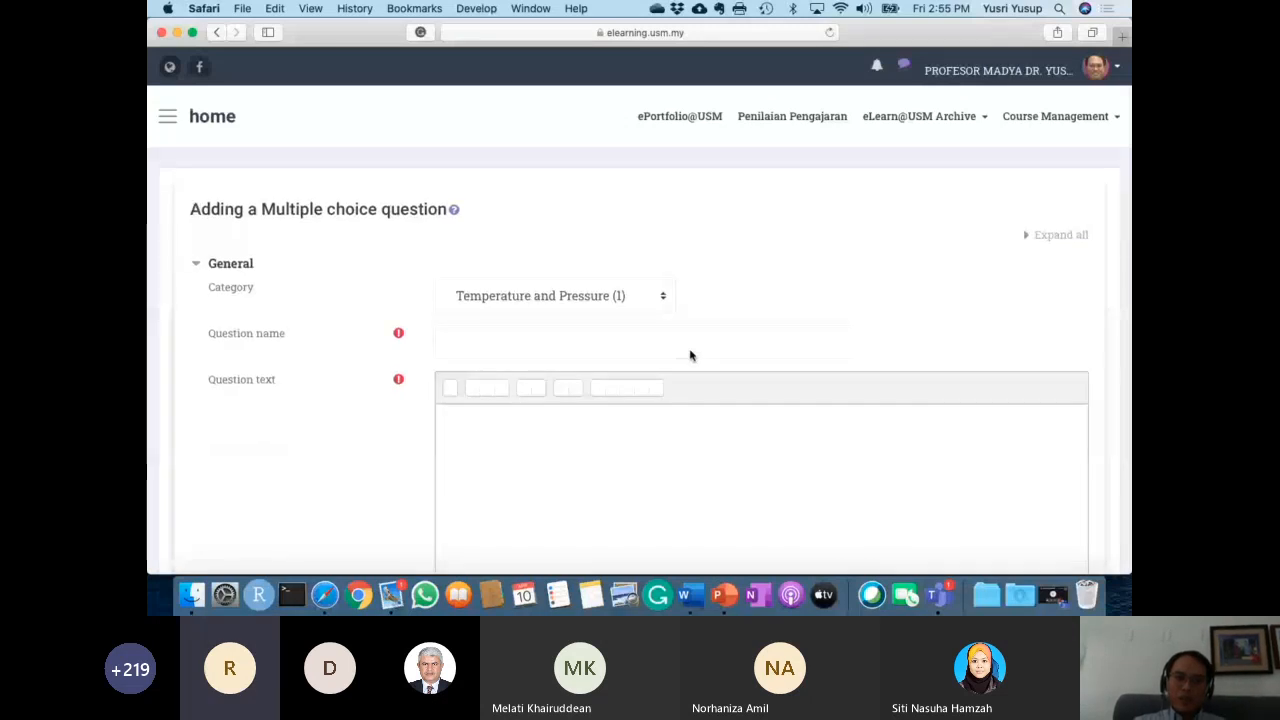
{"action": "left_click", "coordinate": [609, 341]}
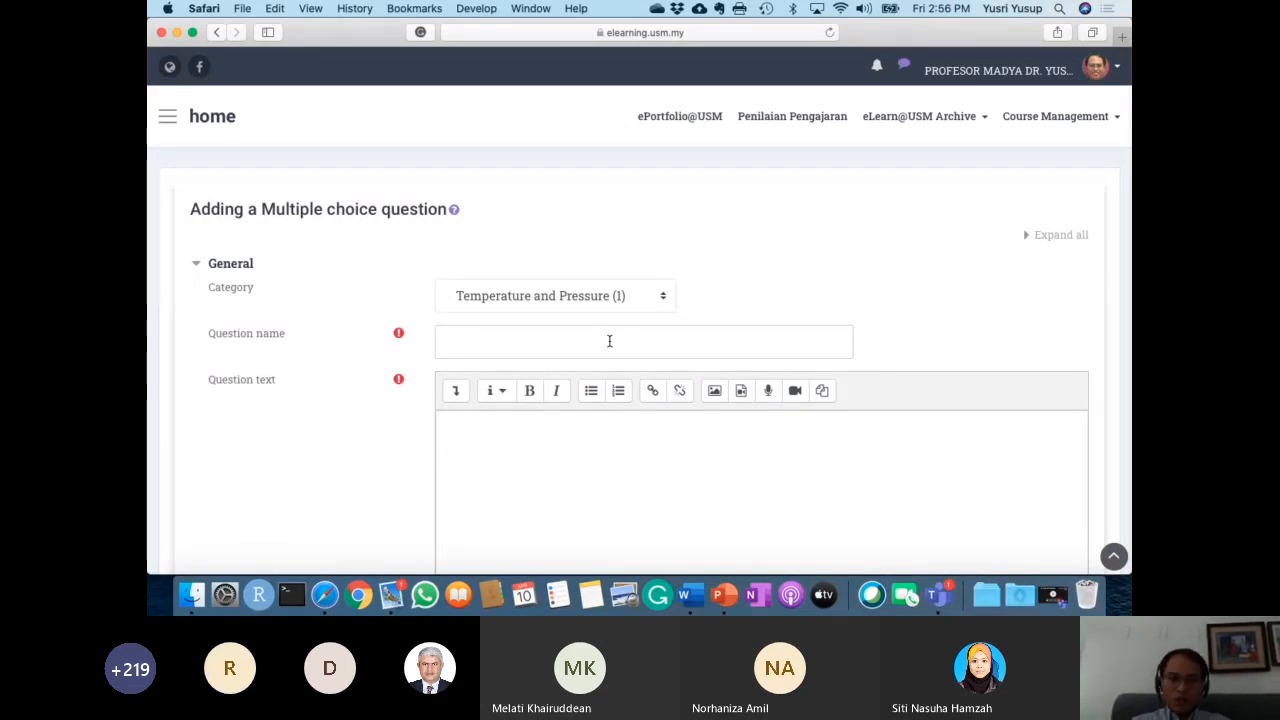
{"action": "key", "text": "ctrl+Left"}
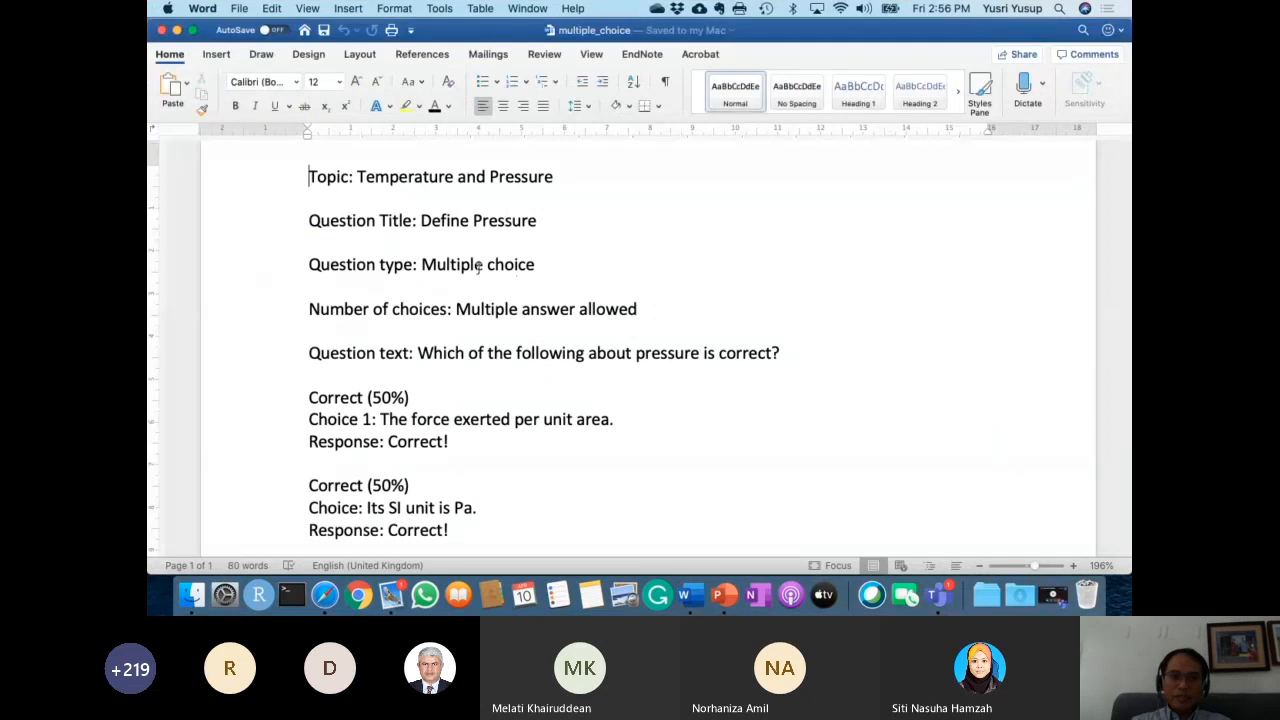
{"action": "scroll", "coordinate": [474, 266], "scroll_direction": "up", "scroll_amount": 1}
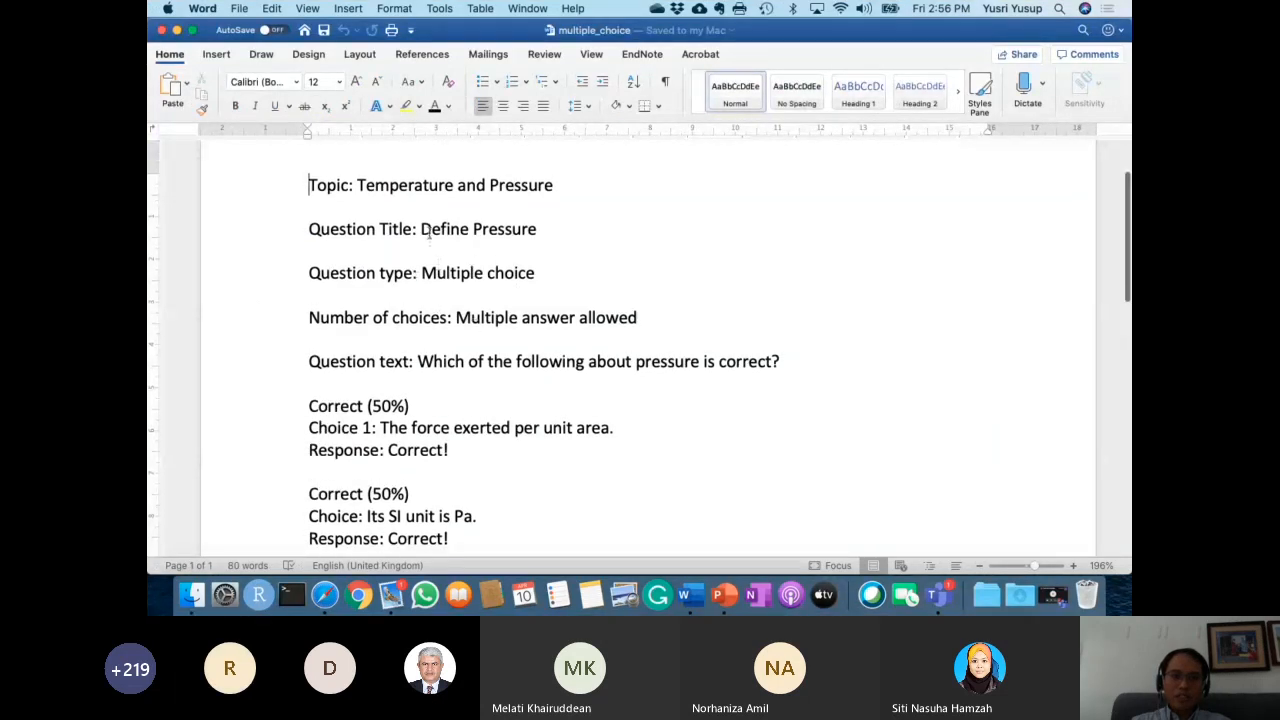
{"action": "left_click_drag", "start_coordinate": [422, 229], "coordinate": [537, 232]}
{"action": "key", "text": "super+c"}
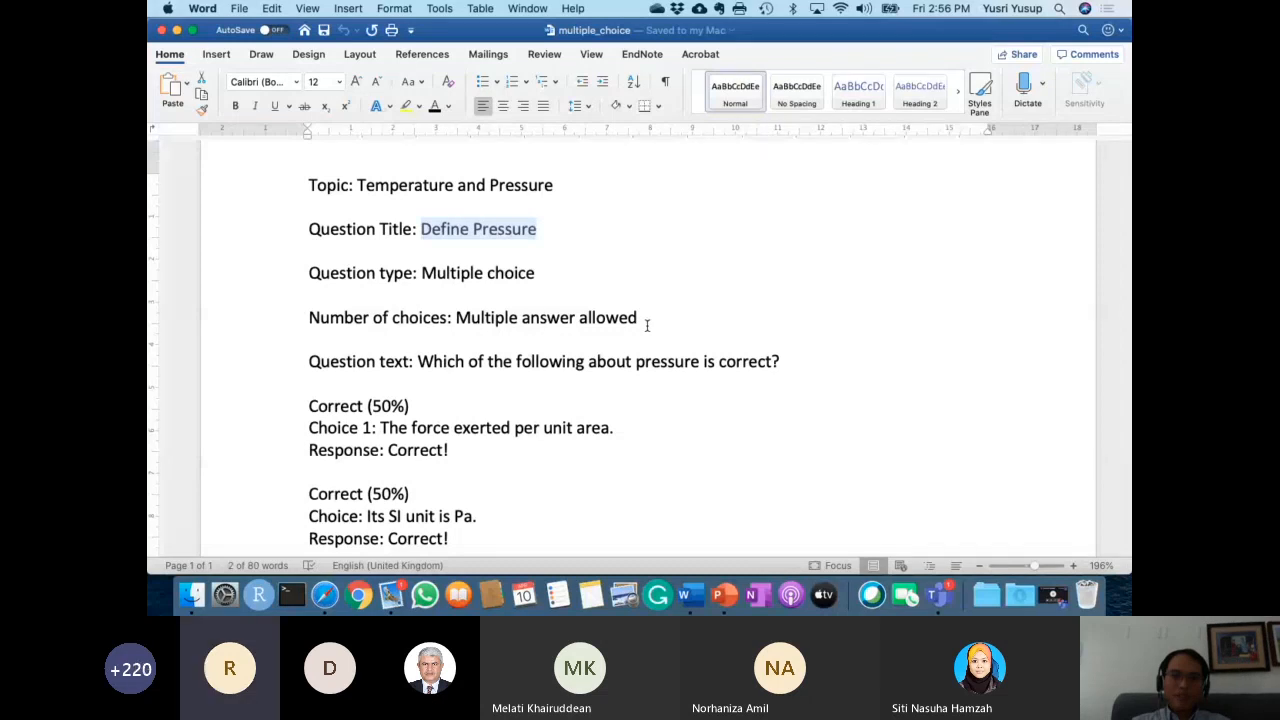
{"action": "key", "text": "super+Tab"}
{"action": "key", "text": "super+v"}
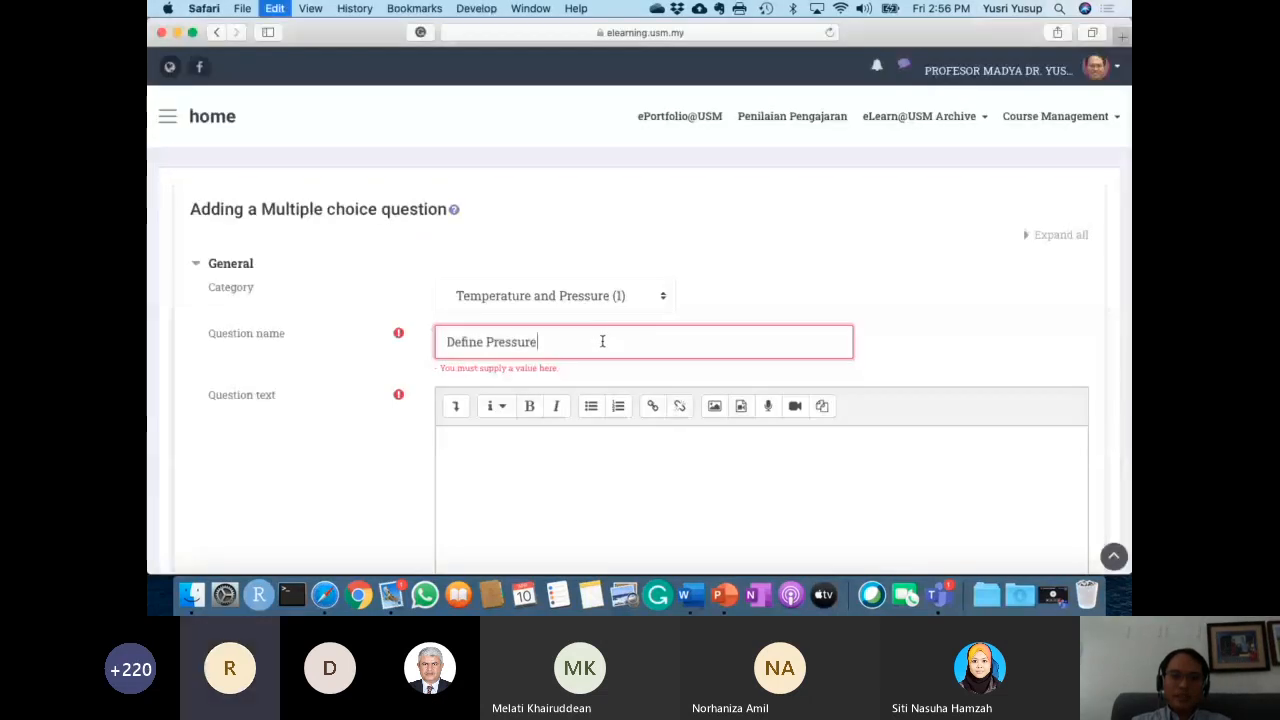
Copy "Which of the following about pressure is correct?" from Word into Safari as the question text.
{"action": "left_click", "coordinate": [588, 457]}
{"action": "scroll", "coordinate": [588, 403], "scroll_direction": "down", "scroll_amount": 2}
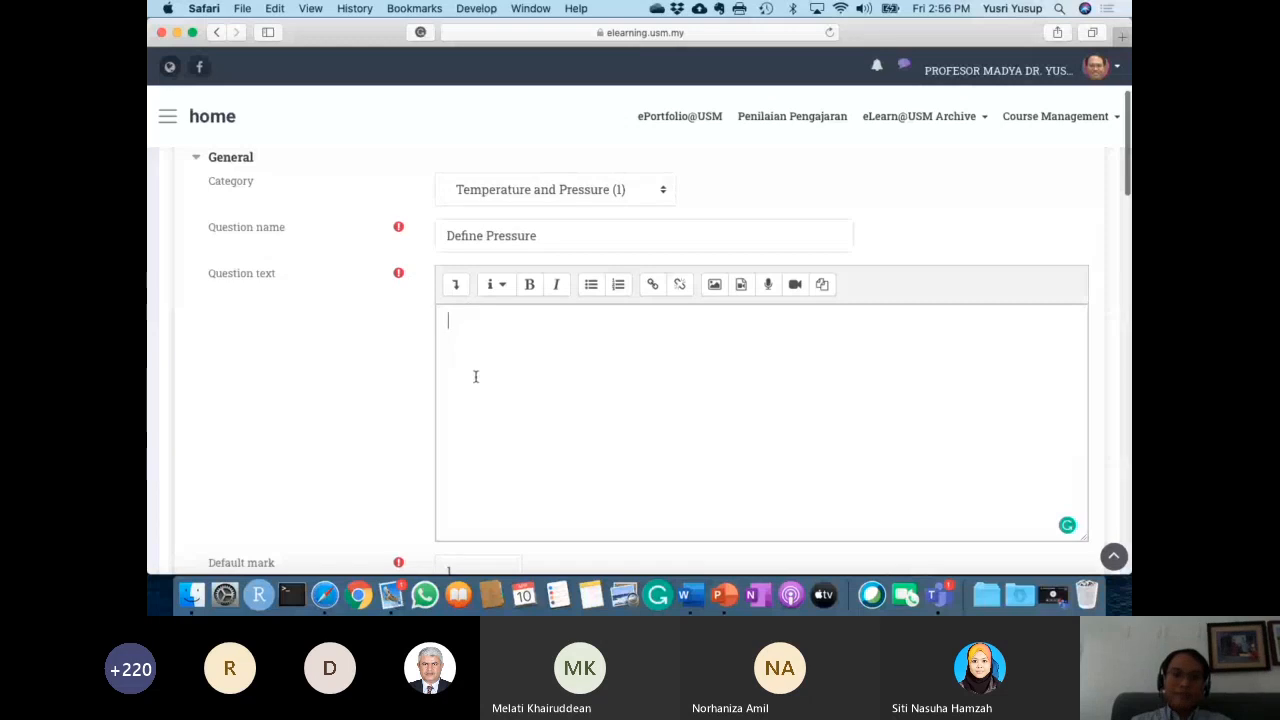
{"action": "key", "text": "super+Tab"}
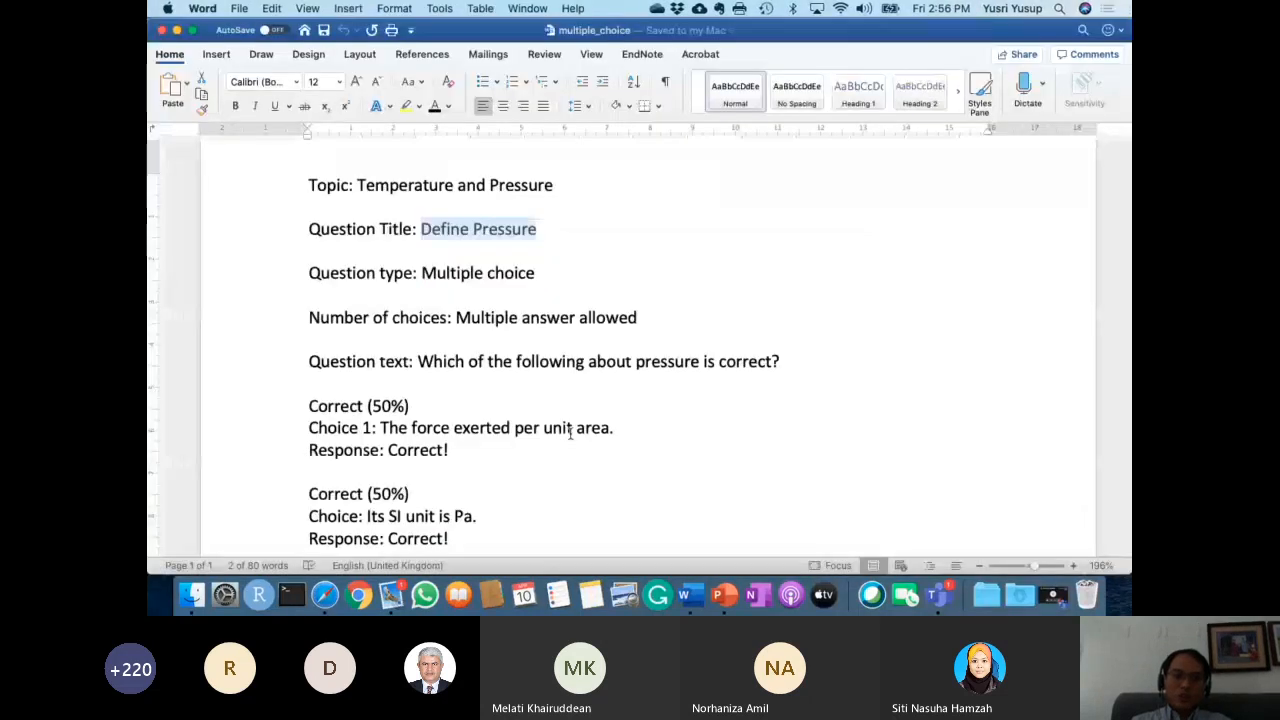
{"action": "scroll", "coordinate": [420, 325], "scroll_direction": "down", "scroll_amount": 2}
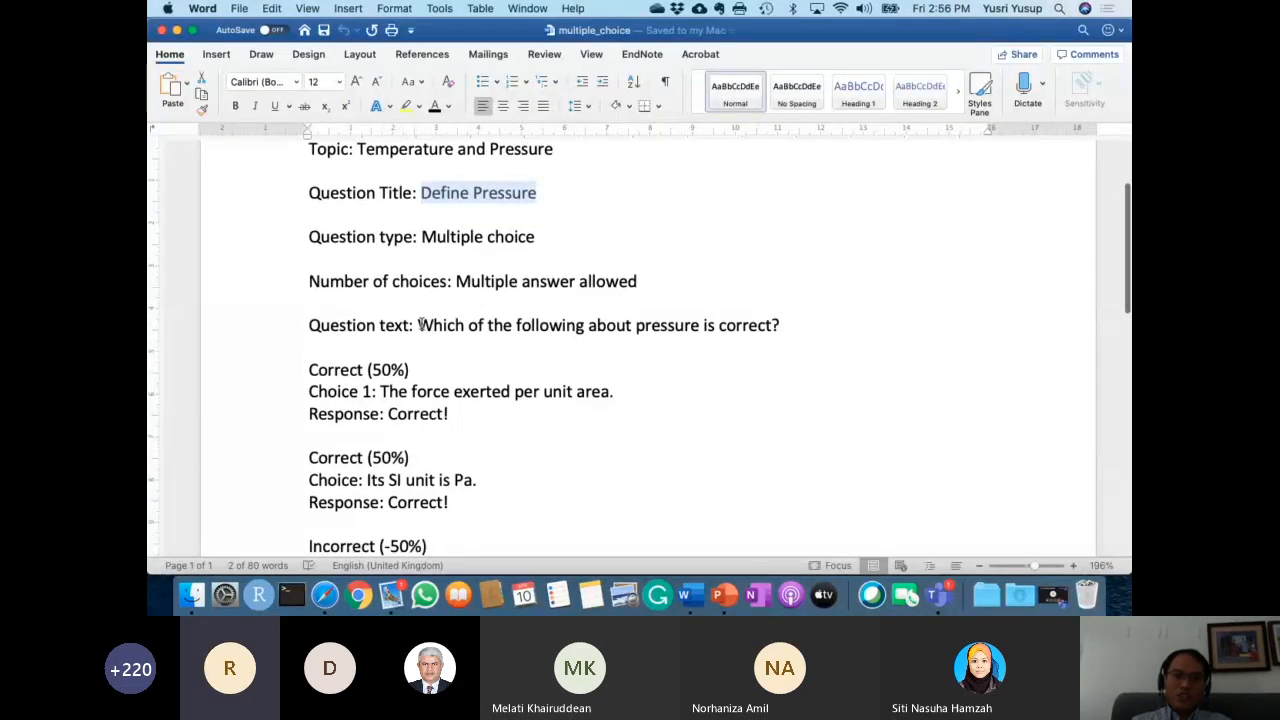
{"action": "left_click_drag", "start_coordinate": [416, 325], "coordinate": [765, 325]}
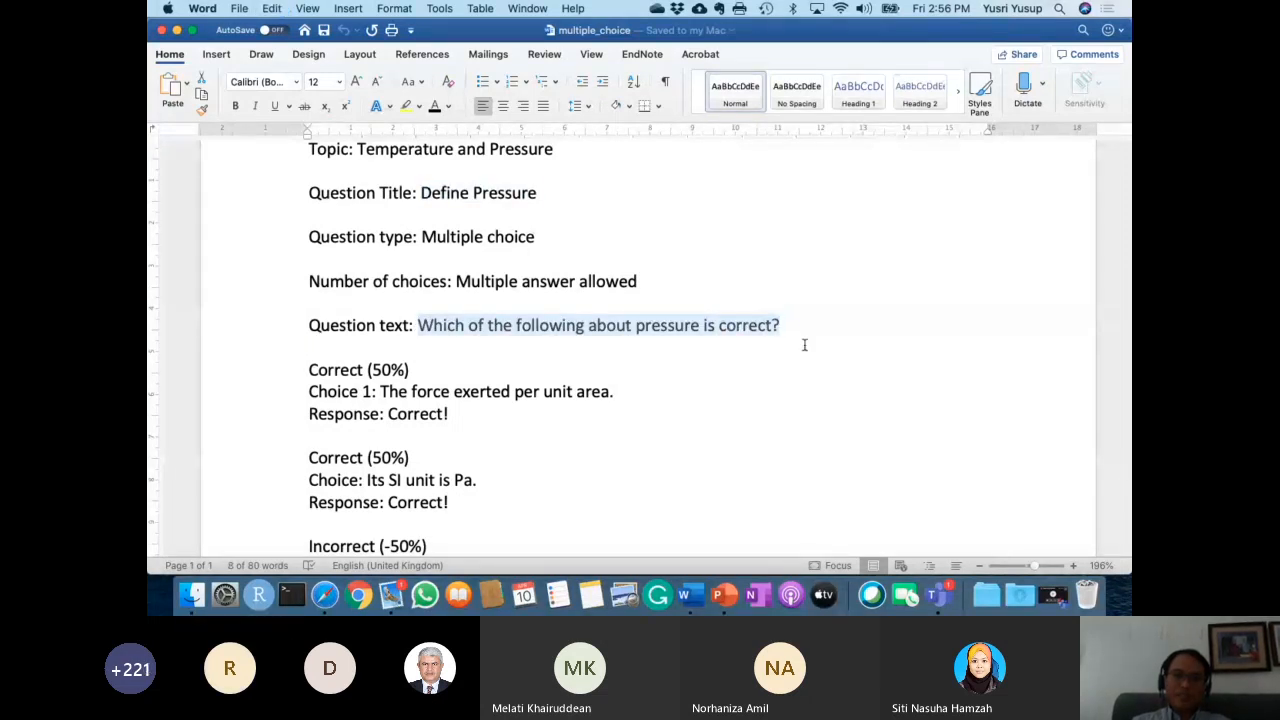
{"action": "key", "text": "super+Tab"}
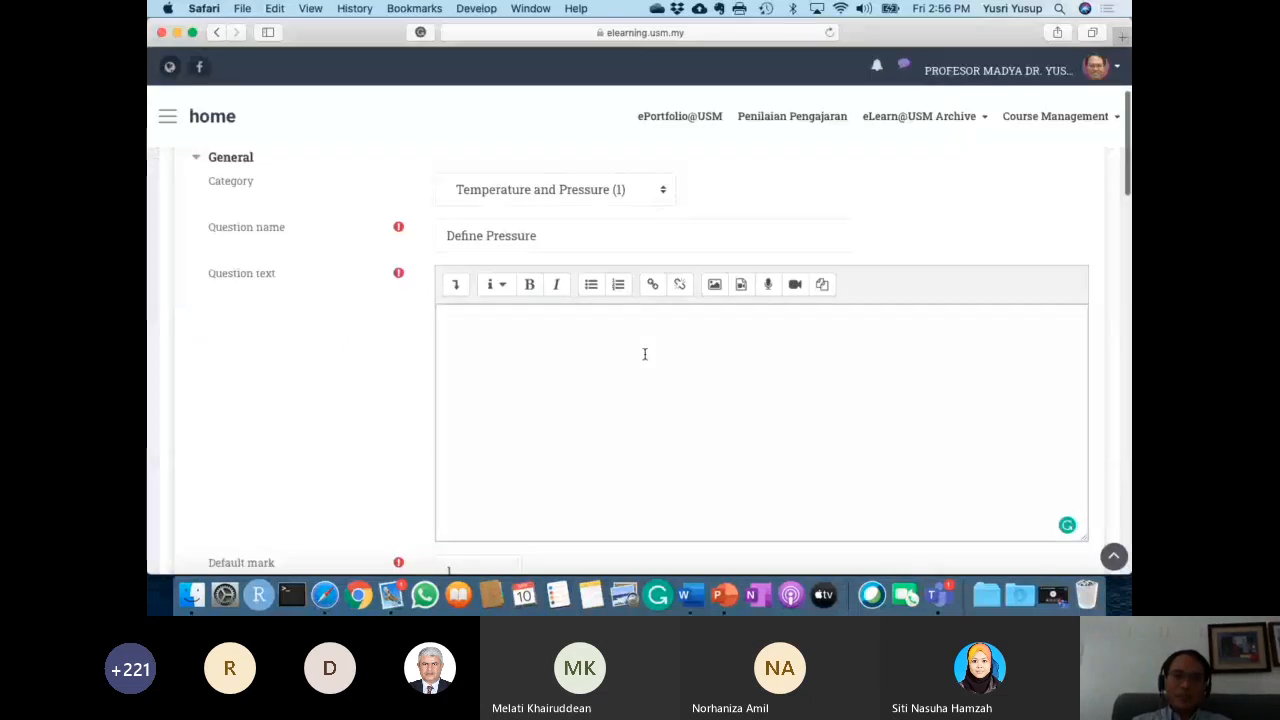
{"action": "key", "text": "super+v"}
Review the question's default mark, number of answers allowed, choice shuffling and choice numbering settings.
{"action": "scroll", "coordinate": [383, 423], "scroll_direction": "down", "scroll_amount": 4}
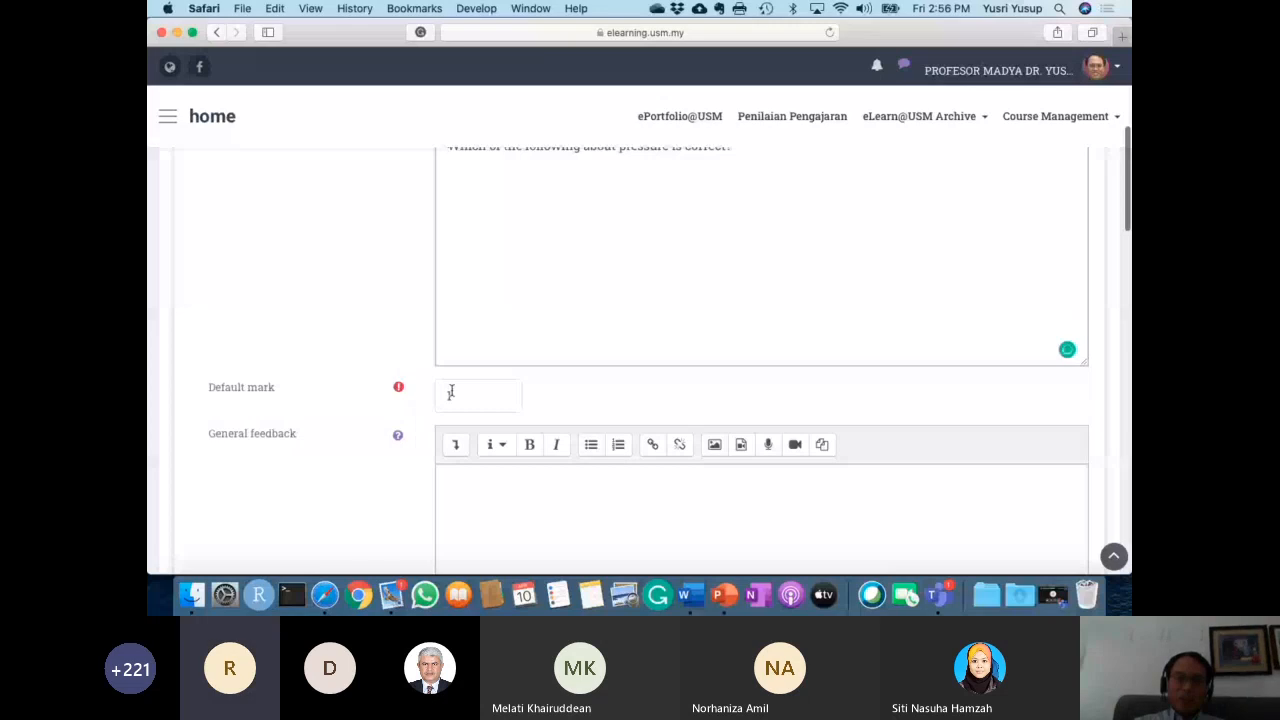
{"action": "scroll", "coordinate": [377, 485], "scroll_direction": "down", "scroll_amount": 7}
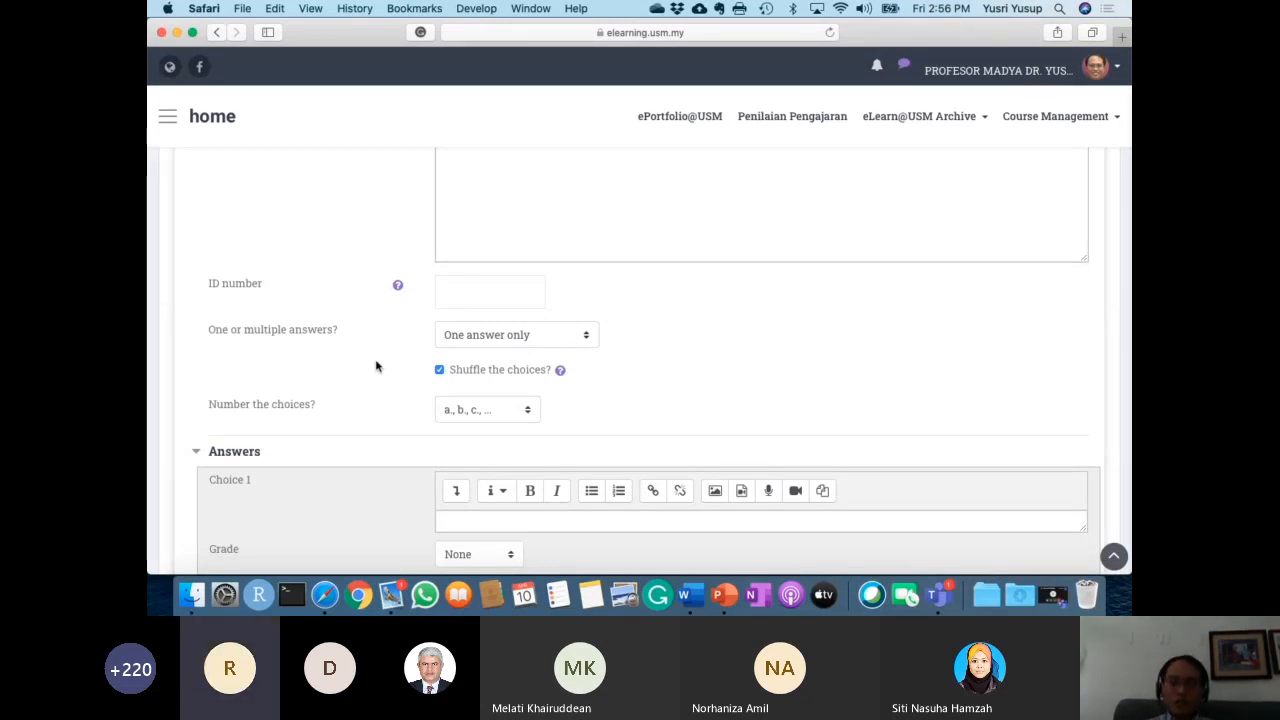
{"action": "scroll", "coordinate": [376, 366], "scroll_direction": "up", "scroll_amount": 1}
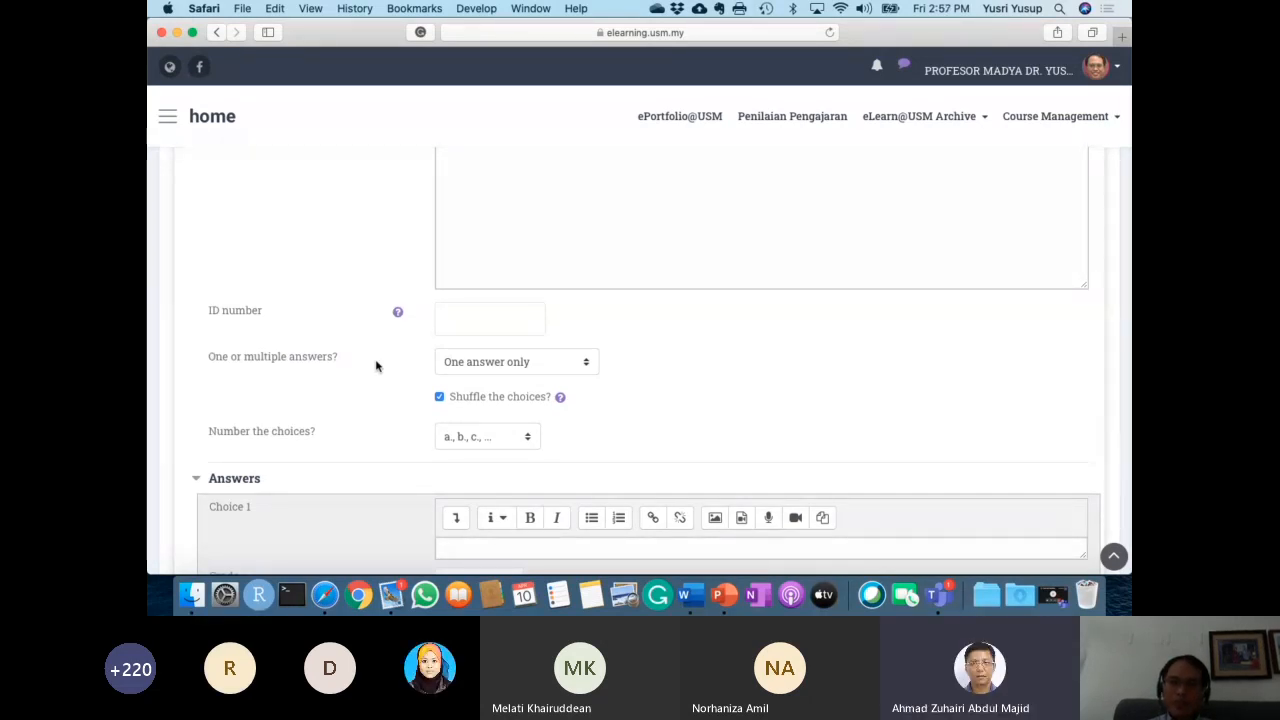
{"action": "scroll", "coordinate": [376, 366], "scroll_direction": "down", "scroll_amount": 1}
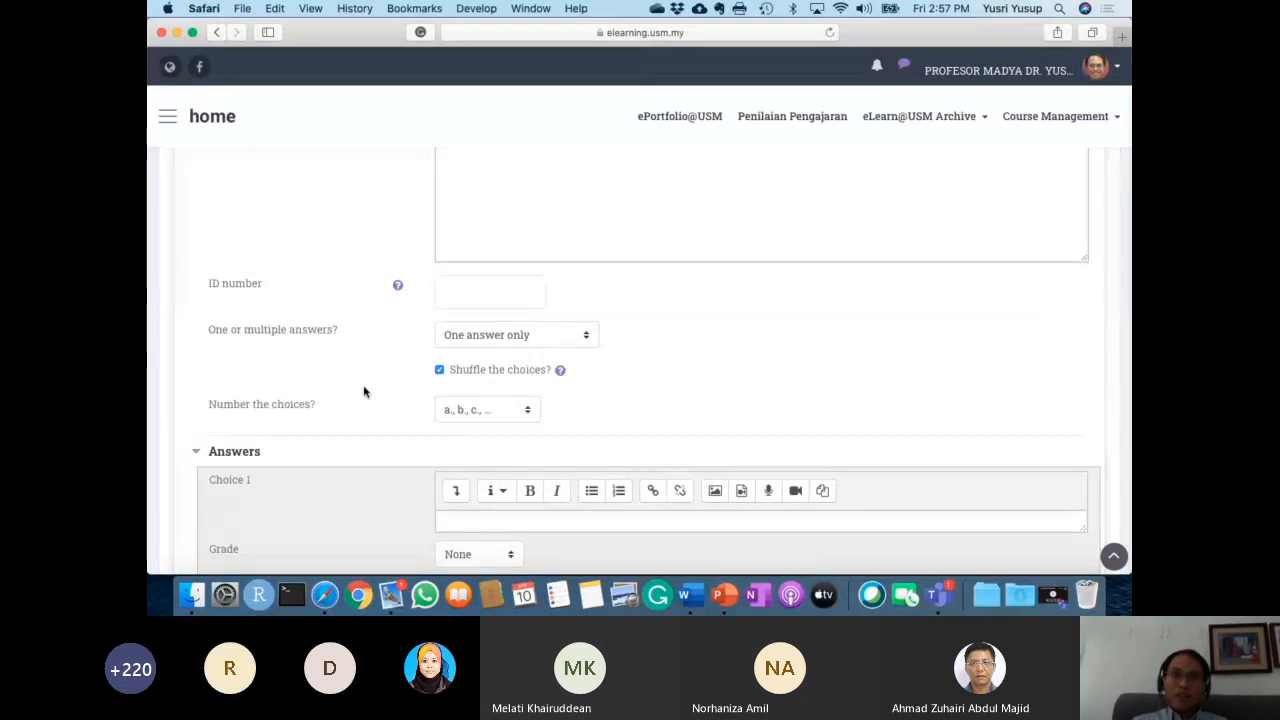
Set the Define Pressure question to allow multiple answers instead of one answer only.
{"action": "left_click", "coordinate": [533, 338]}
{"action": "left_click", "coordinate": [559, 350]}
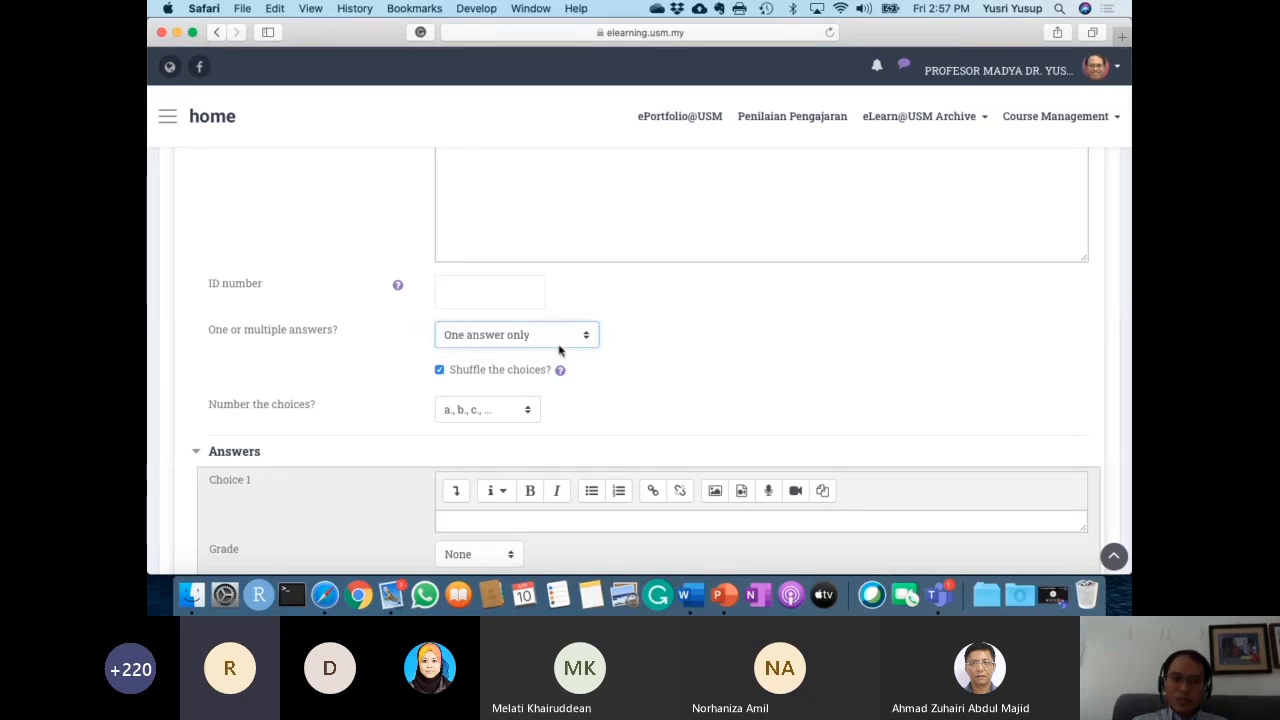
{"action": "left_click", "coordinate": [488, 342]}
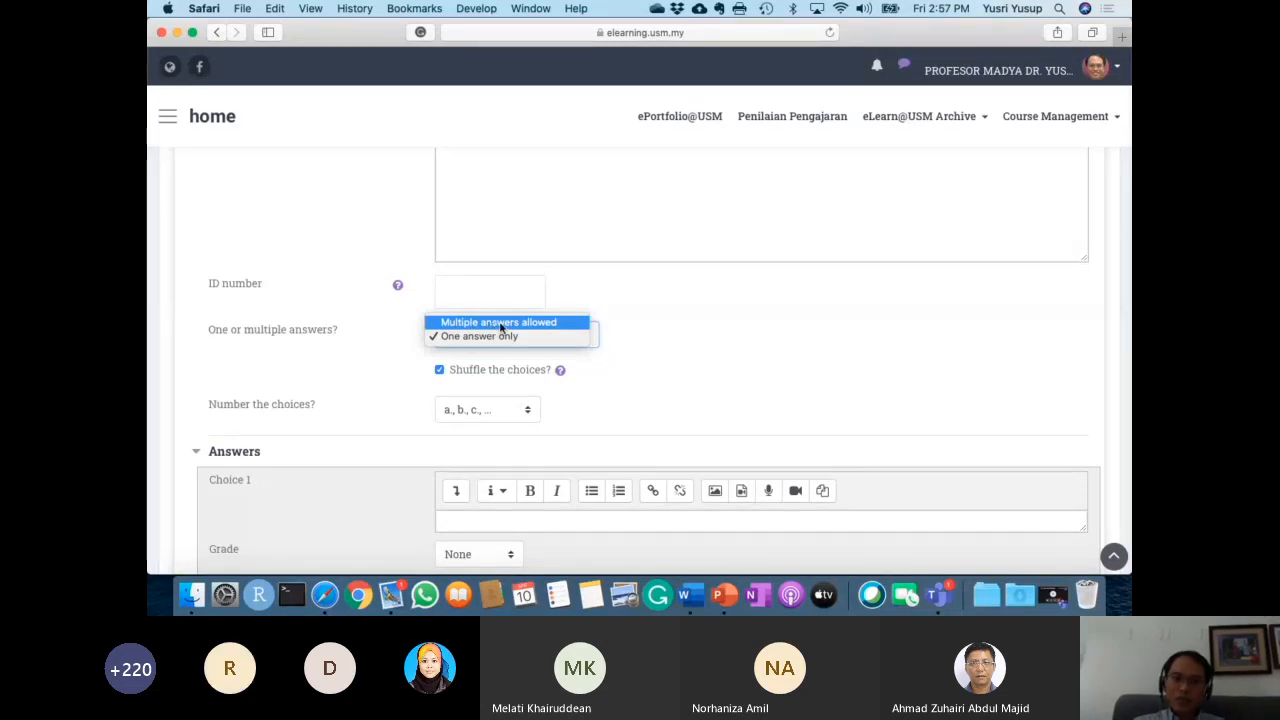
{"action": "left_click", "coordinate": [500, 324]}
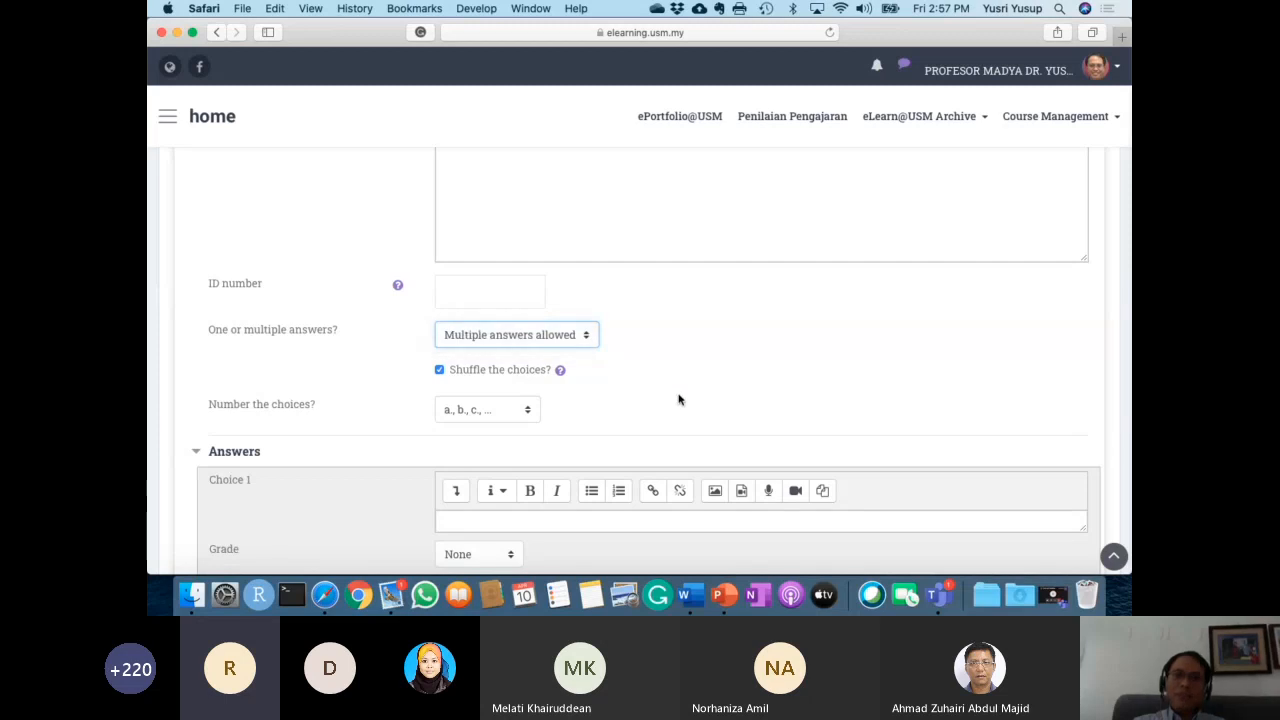
Enlarge the Choice 1 answer box and copy "The force exerted per unit area." from the Word document into it in Safari.
{"action": "scroll", "coordinate": [678, 400], "scroll_direction": "down", "scroll_amount": 3}
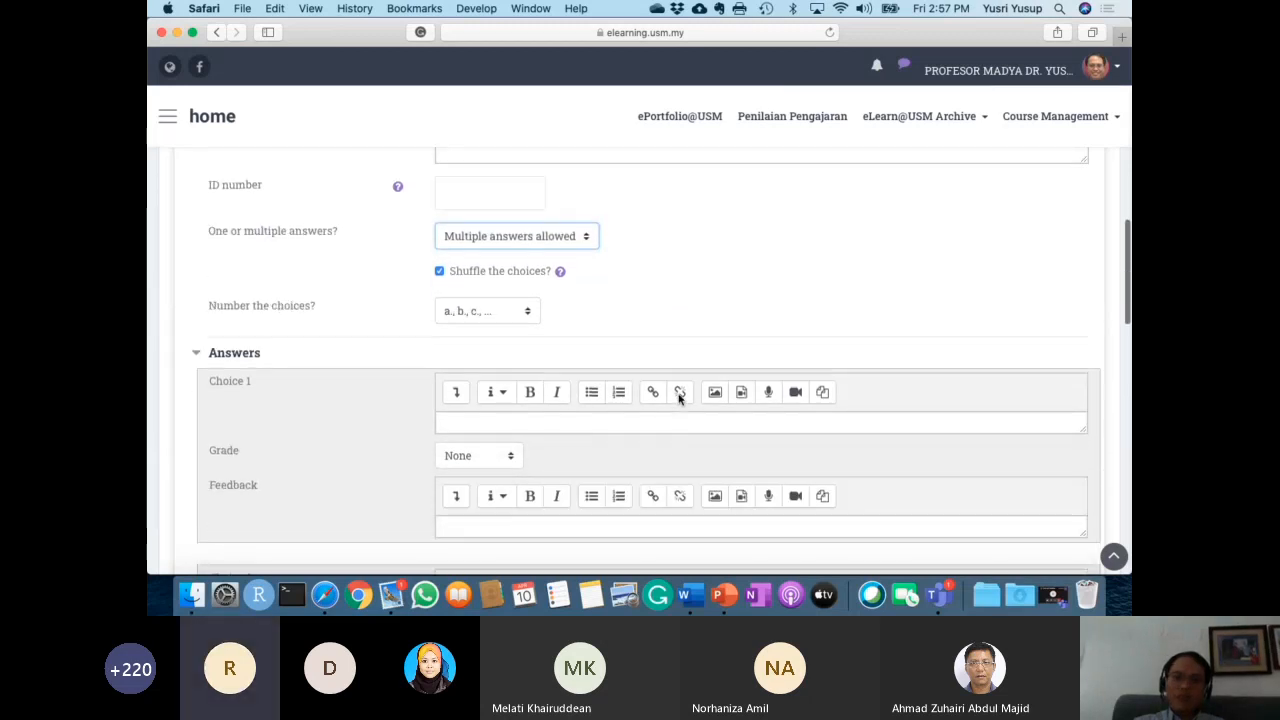
{"action": "scroll", "coordinate": [678, 400], "scroll_direction": "down", "scroll_amount": 3}
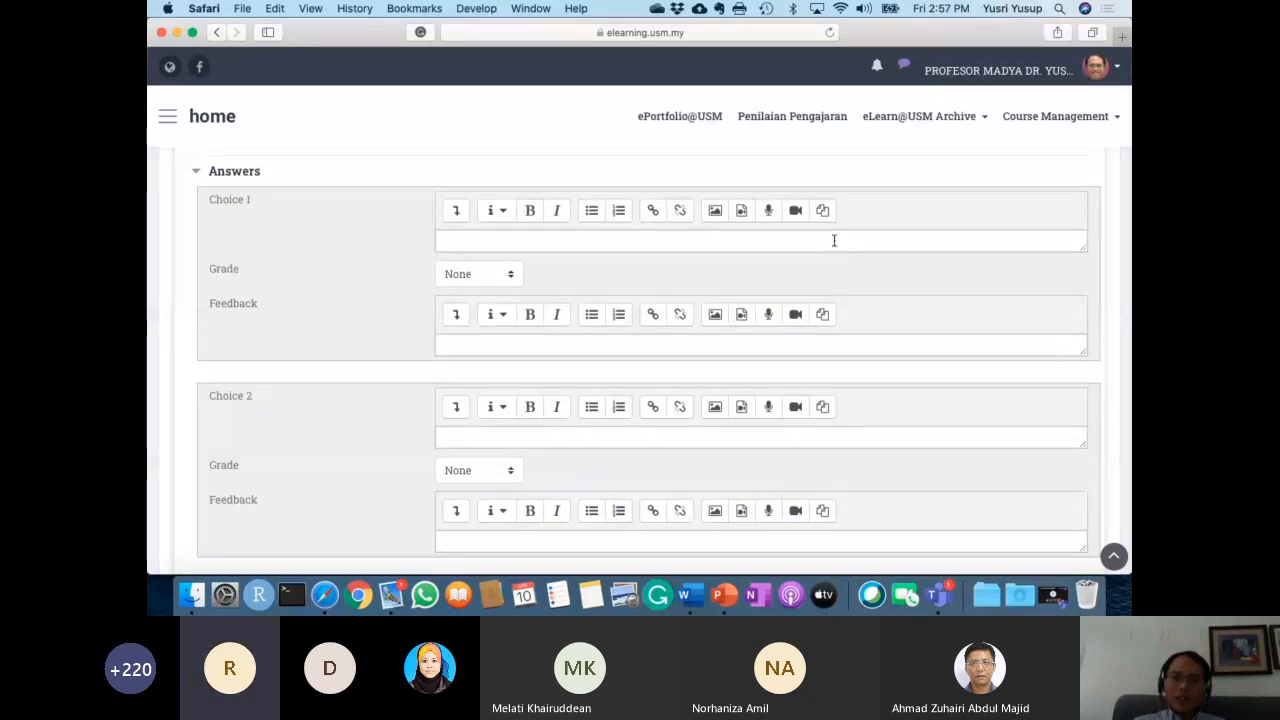
{"action": "left_click", "coordinate": [458, 245]}
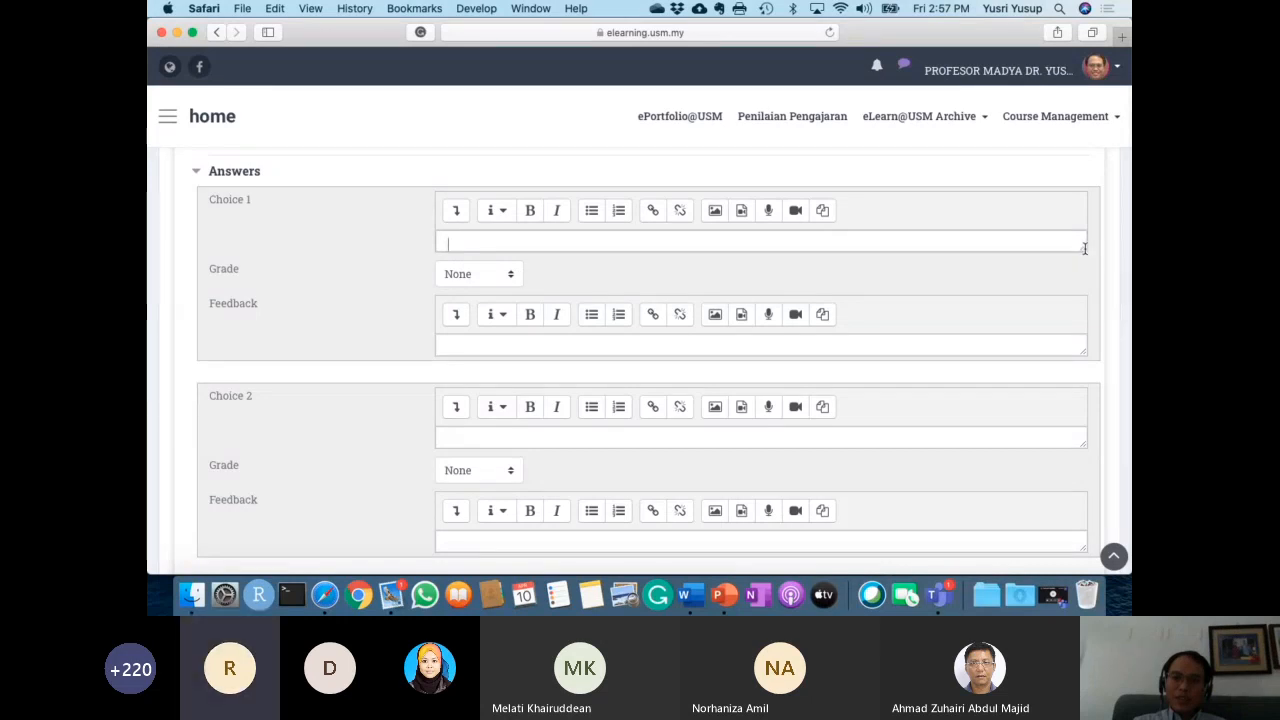
{"action": "left_click_drag", "start_coordinate": [1084, 248], "coordinate": [843, 411]}
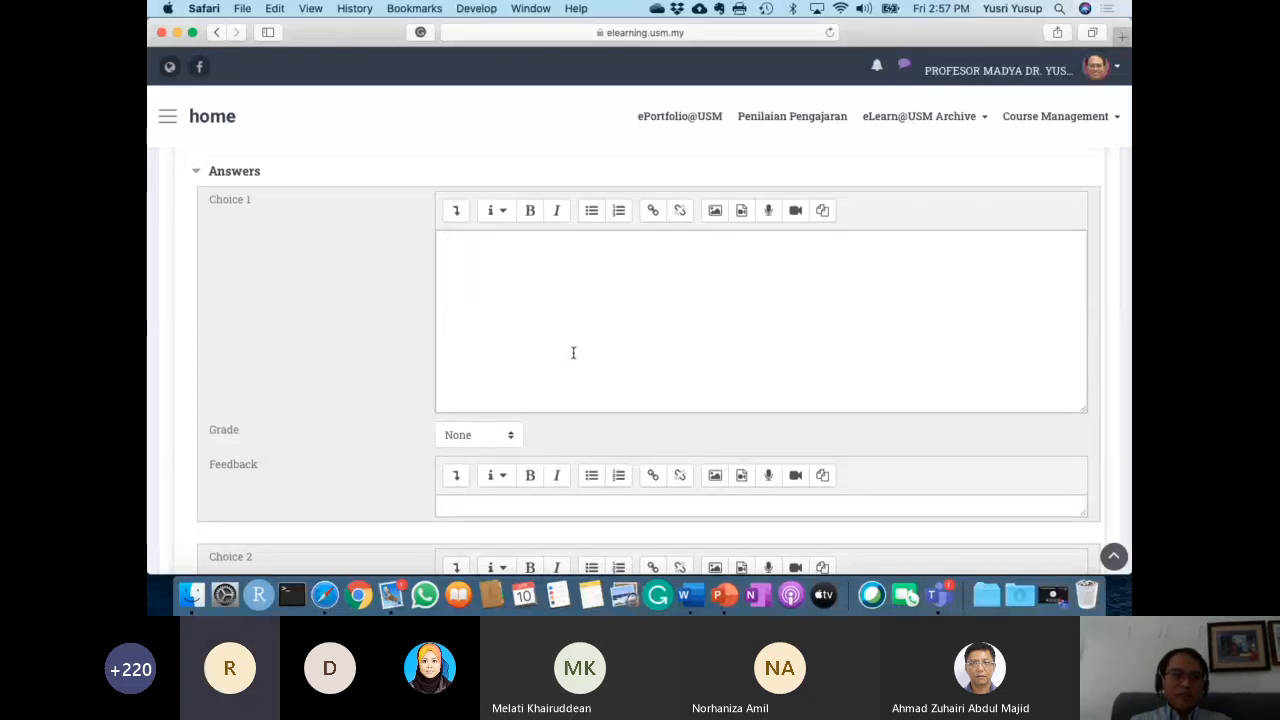
{"action": "key", "text": "ctrl+Left"}
{"action": "scroll", "coordinate": [643, 443], "scroll_direction": "down", "scroll_amount": 5}
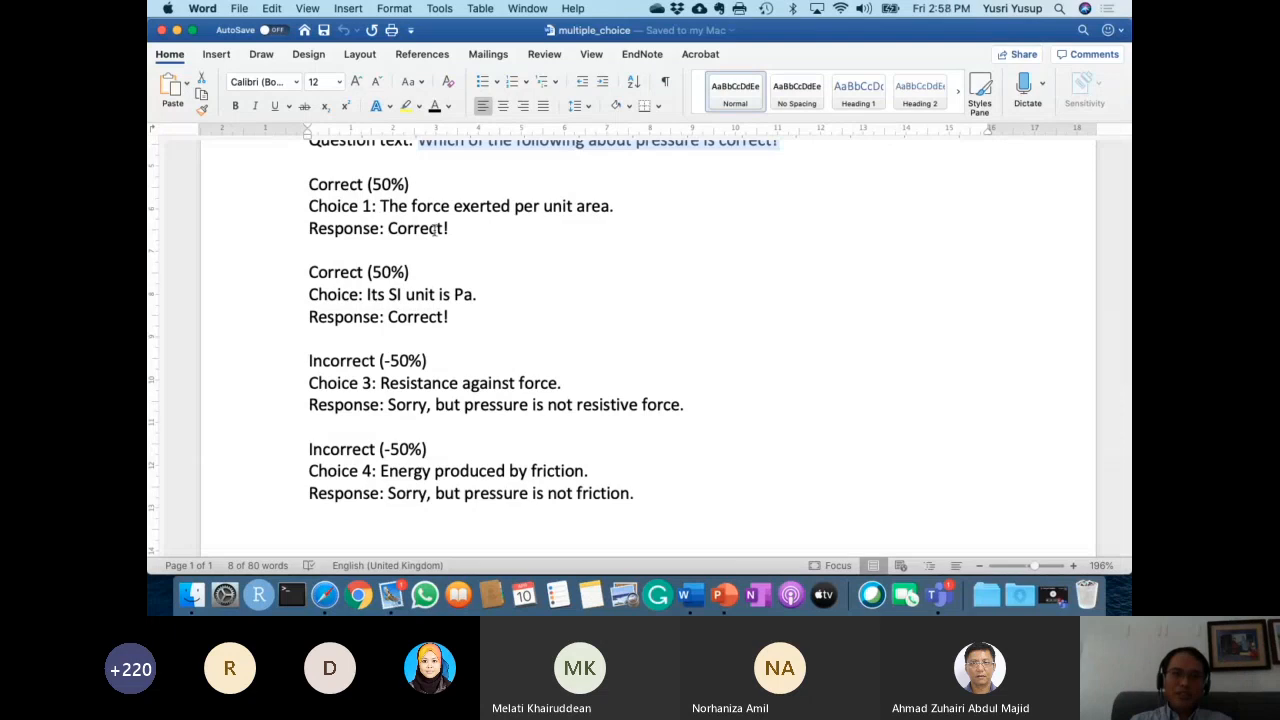
{"action": "left_click_drag", "start_coordinate": [383, 205], "coordinate": [618, 207]}
{"action": "key", "text": "super+c"}
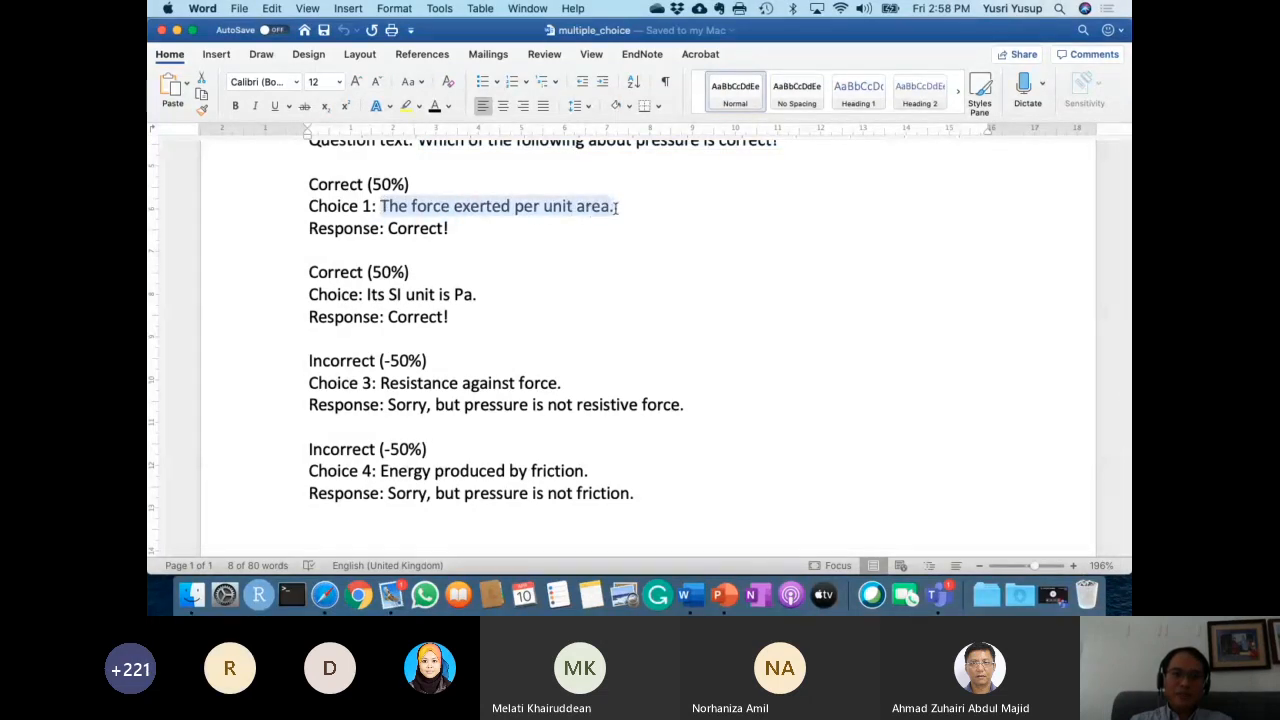
{"action": "key", "text": "ctrl+Right"}
{"action": "left_click", "coordinate": [572, 266]}
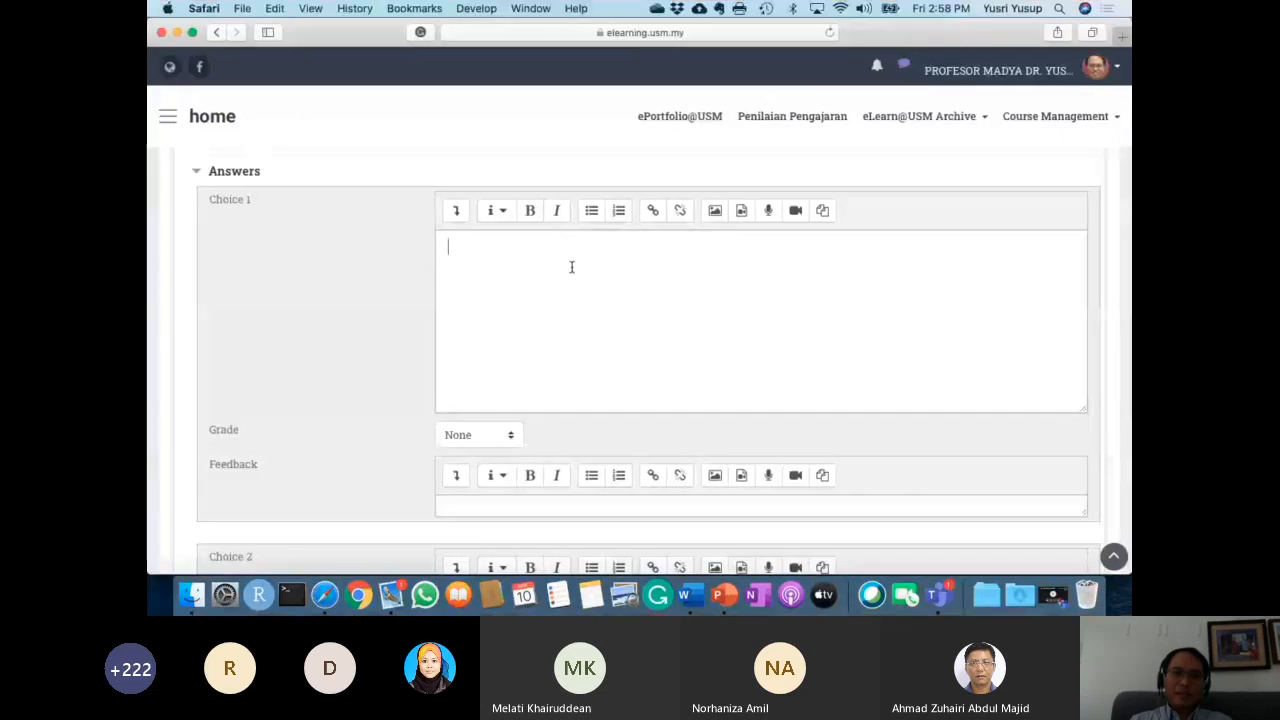
{"action": "key", "text": "super+v"}
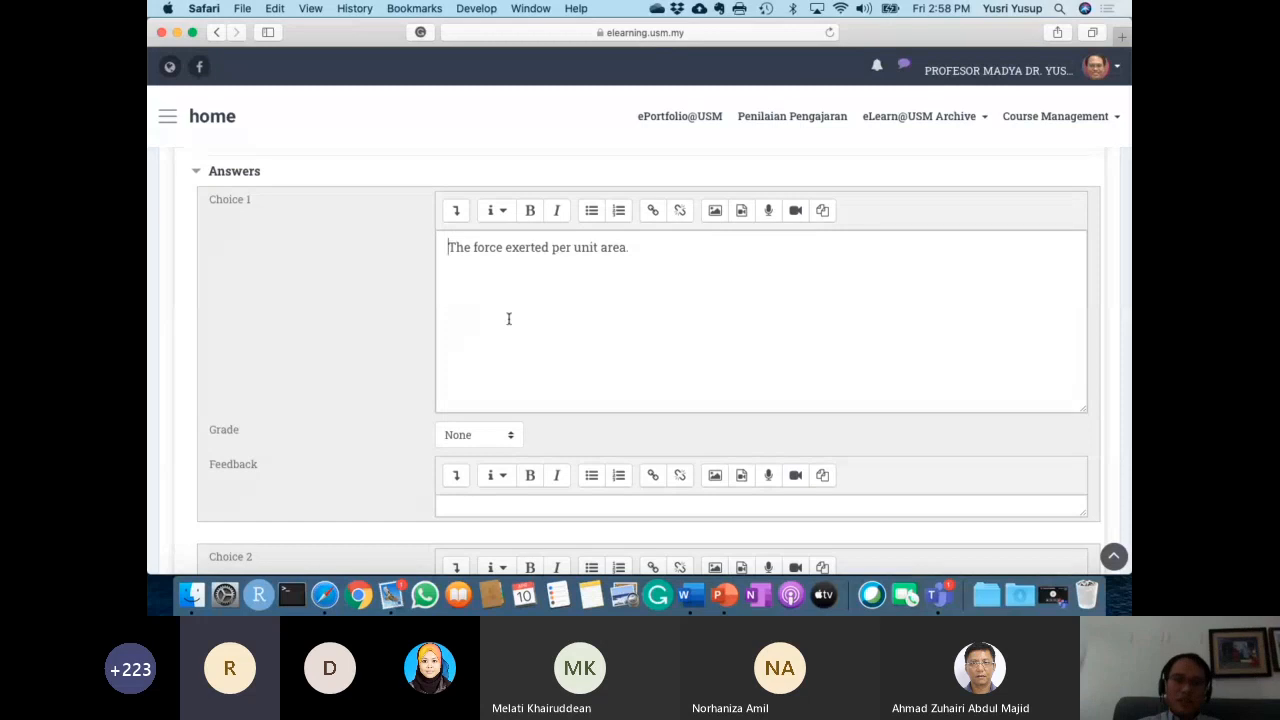
Set the grade of Choice 1 to 50%.
{"action": "scroll", "coordinate": [505, 325], "scroll_direction": "down", "scroll_amount": 2}
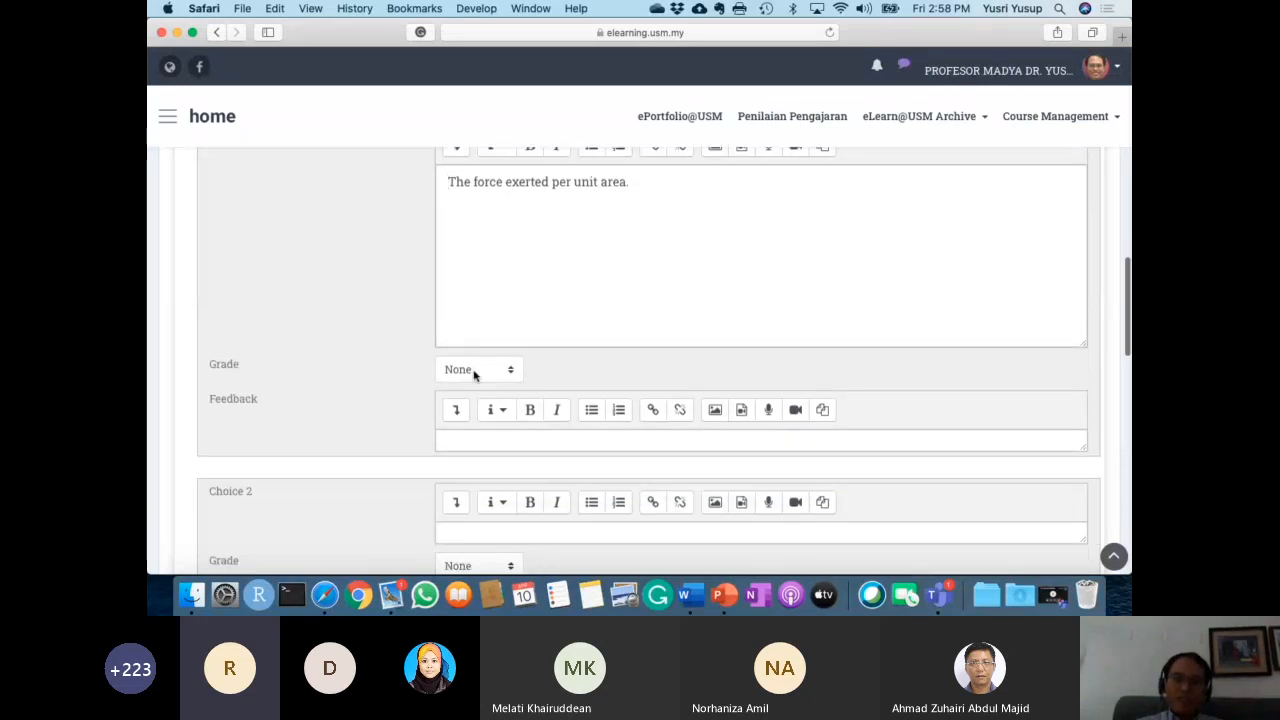
{"action": "left_click", "coordinate": [474, 372]}
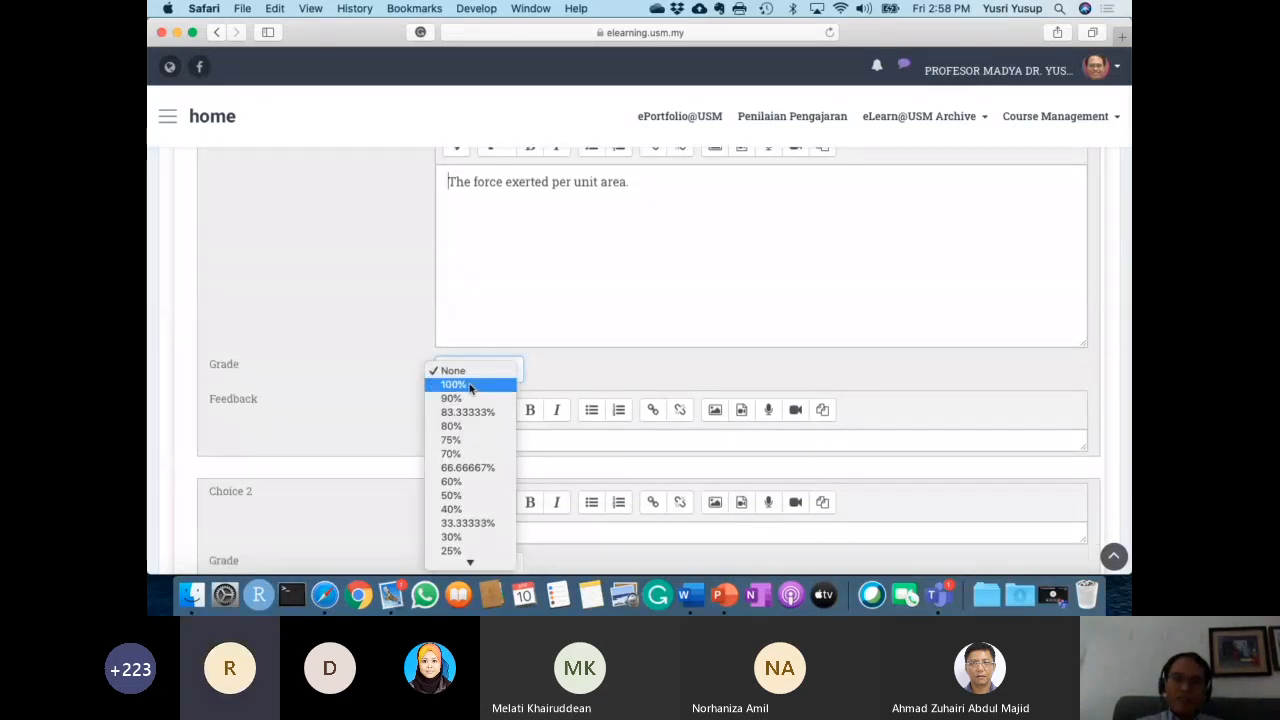
{"action": "left_click", "coordinate": [468, 497]}
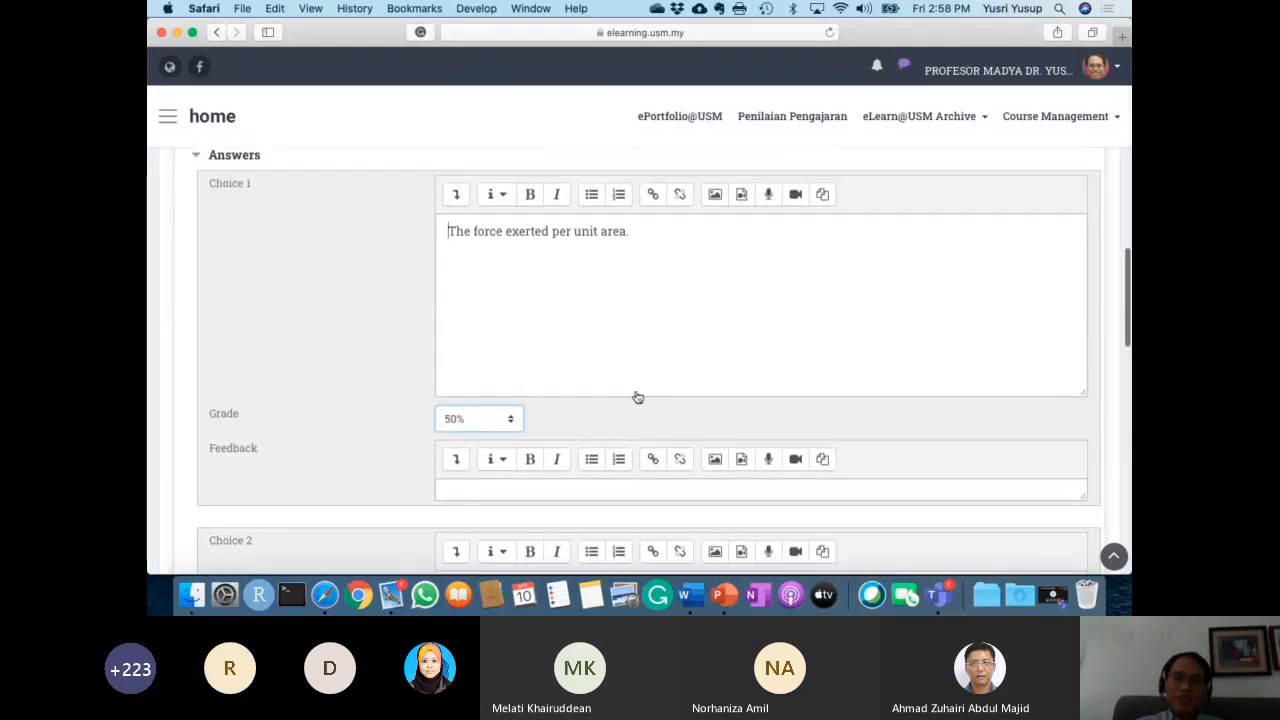
Enlarge Choice 1's feedback box and copy the response "Correct!" from Word into it in Safari.
{"action": "scroll", "coordinate": [637, 396], "scroll_direction": "down", "scroll_amount": 3}
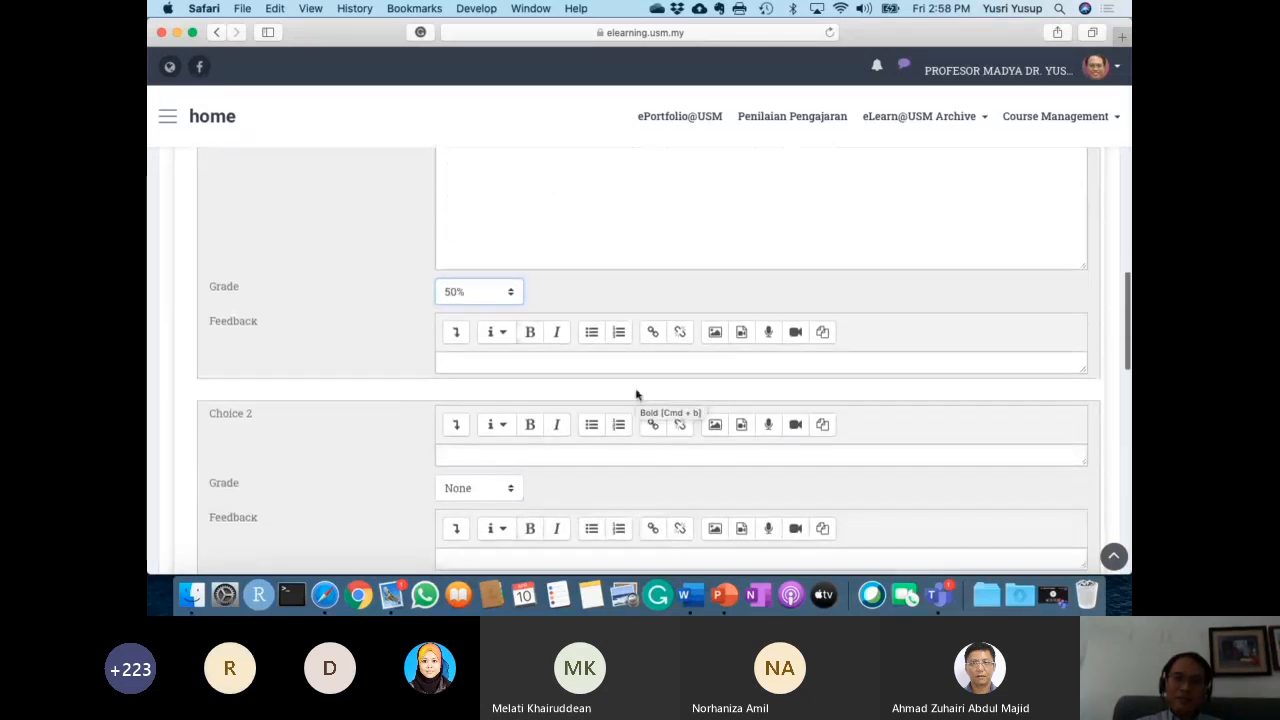
{"action": "left_click_drag", "start_coordinate": [1083, 372], "coordinate": [1085, 432]}
{"action": "left_click", "coordinate": [580, 393]}
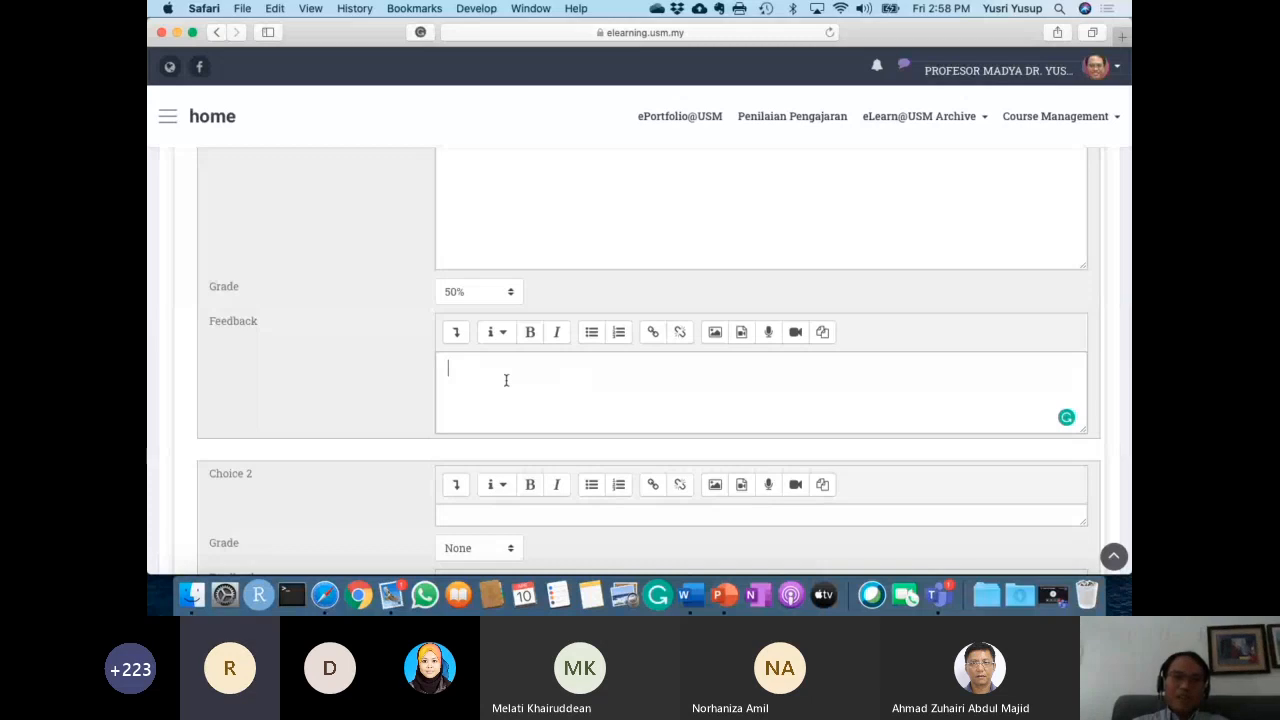
{"action": "key", "text": "super+Tab"}
{"action": "left_click_drag", "start_coordinate": [389, 228], "coordinate": [449, 228]}
{"action": "key", "text": "super+c"}
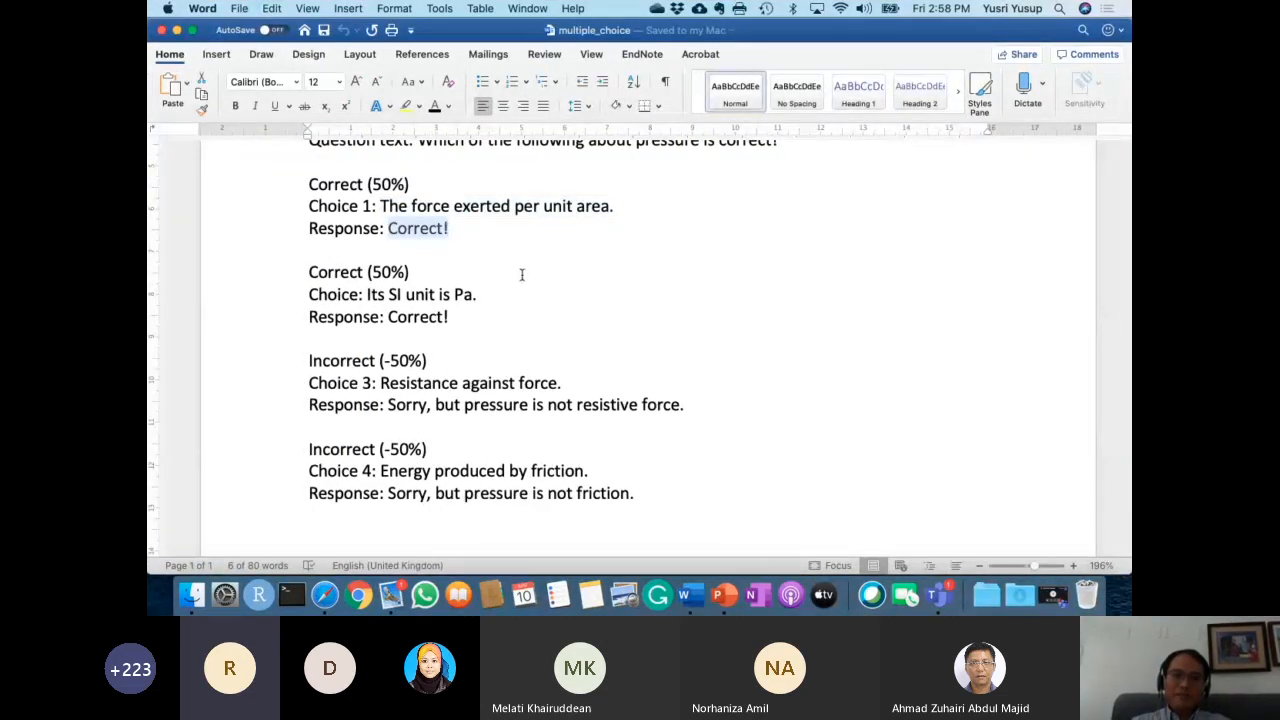
{"action": "key", "text": "super+Tab"}
{"action": "key", "text": "super+v"}
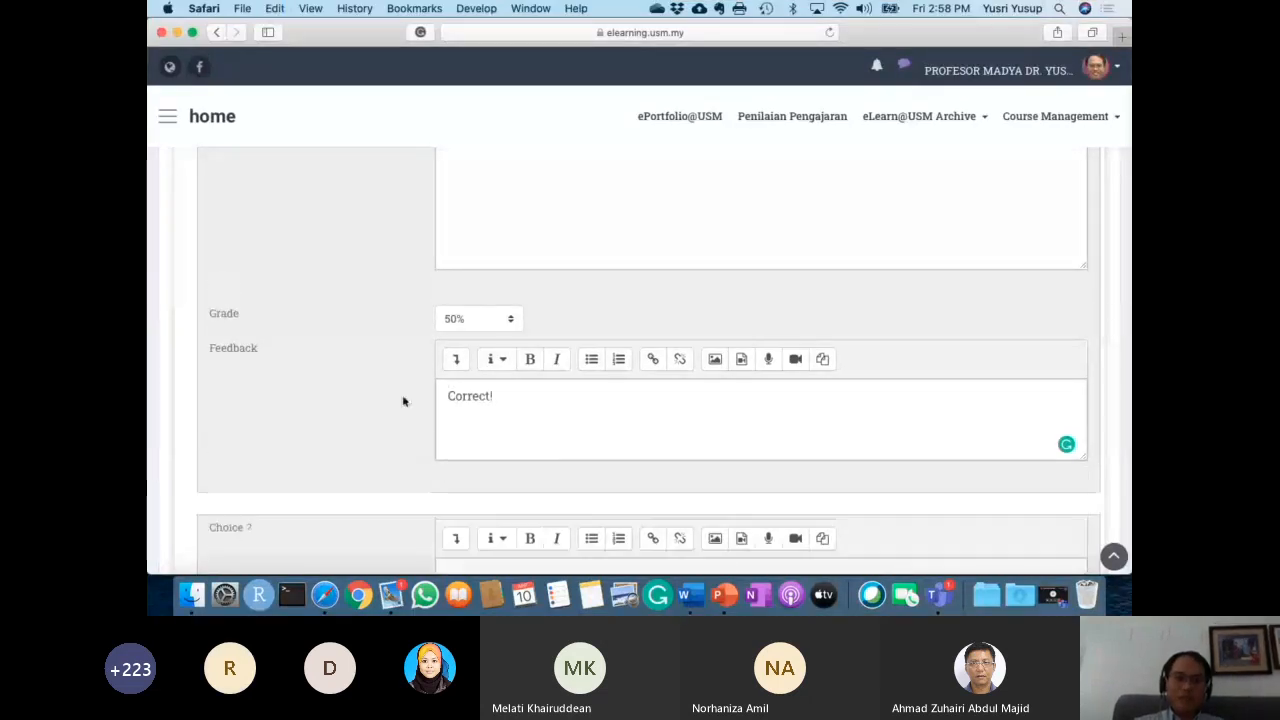
Copy "Its SI unit is Pa." from Word into Safari as the Choice 2 answer.
{"action": "scroll", "coordinate": [380, 401], "scroll_direction": "down", "scroll_amount": 4}
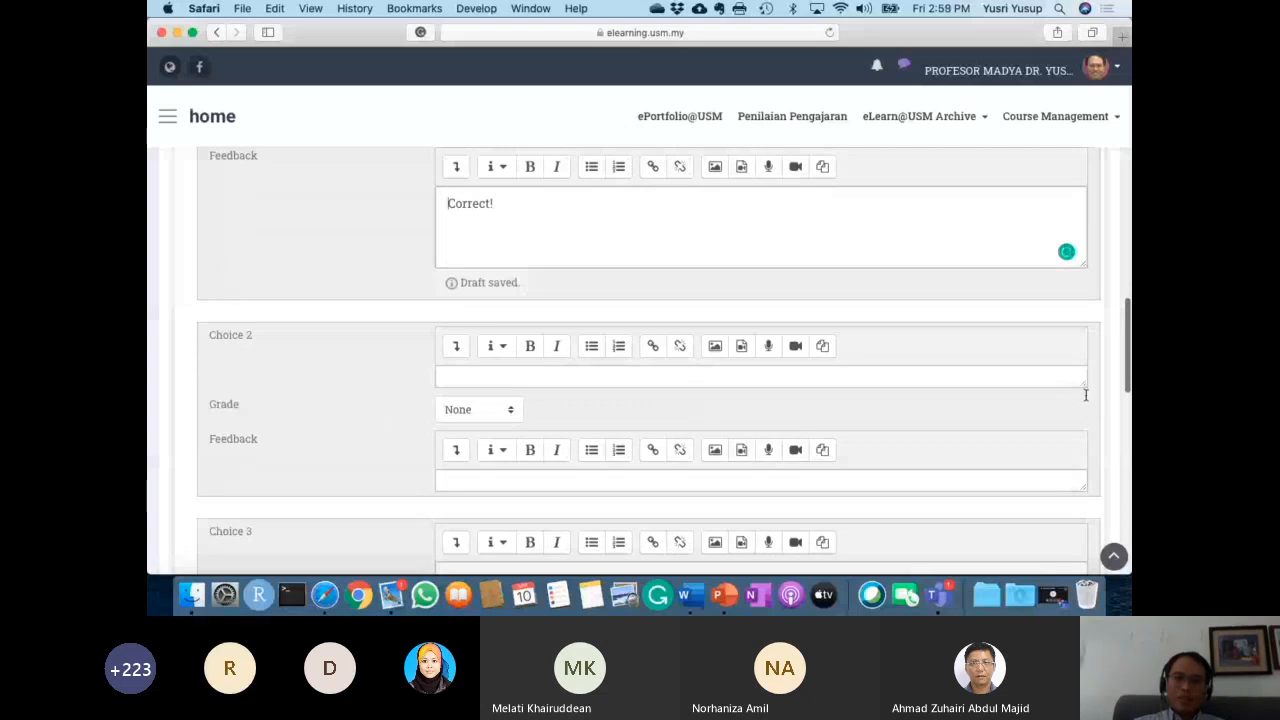
{"action": "left_click", "coordinate": [977, 377]}
{"action": "key", "text": "super+Tab"}
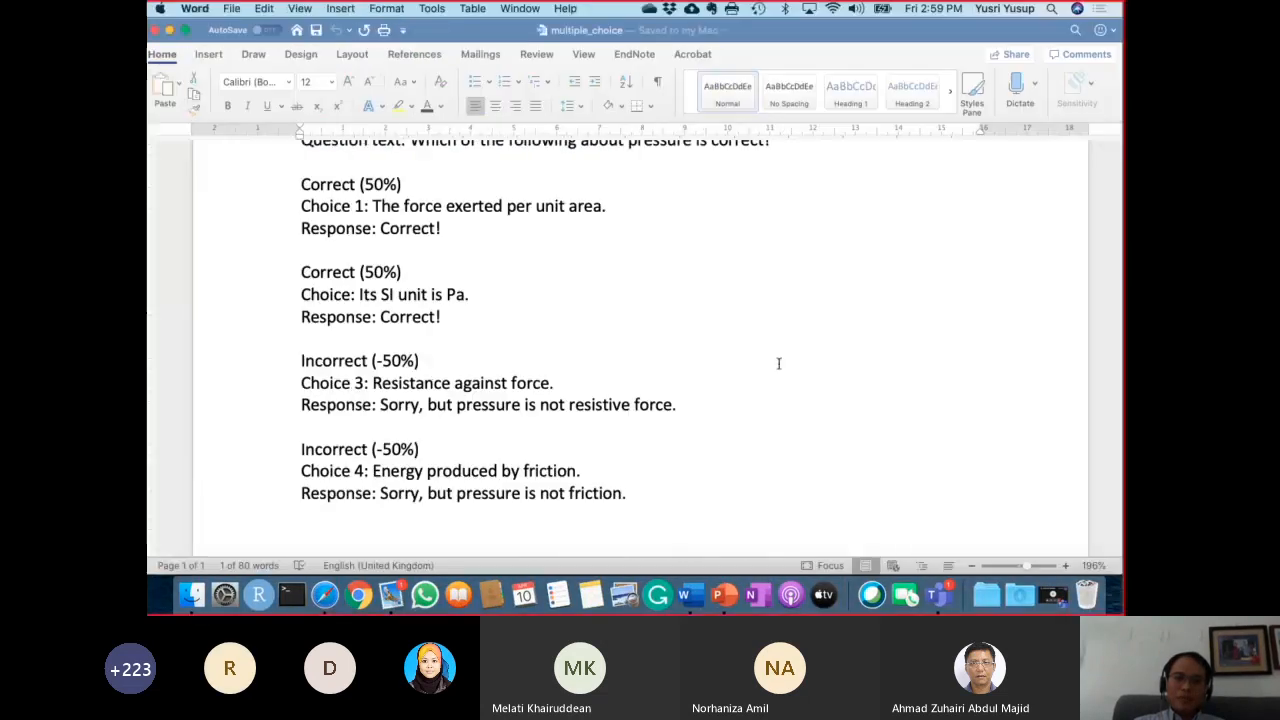
{"action": "left_click_drag", "start_coordinate": [367, 294], "coordinate": [481, 295]}
{"action": "key", "text": "super+c"}
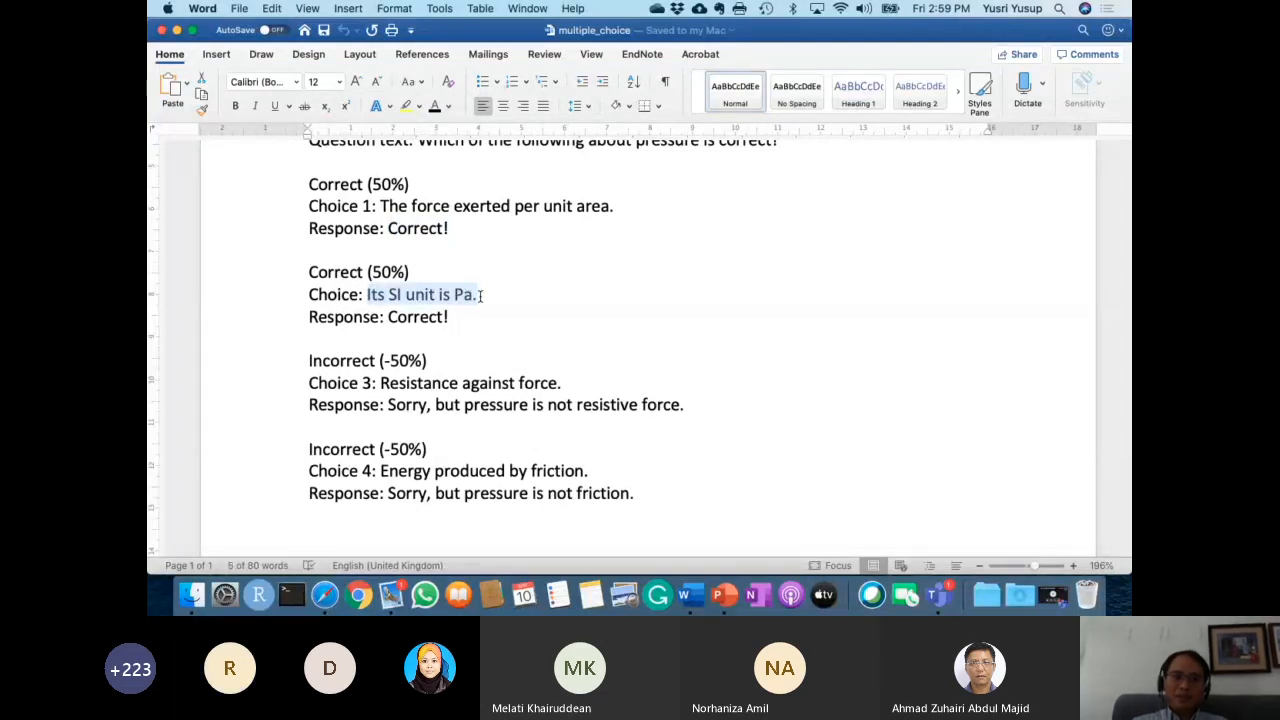
{"action": "key", "text": "super+Tab"}
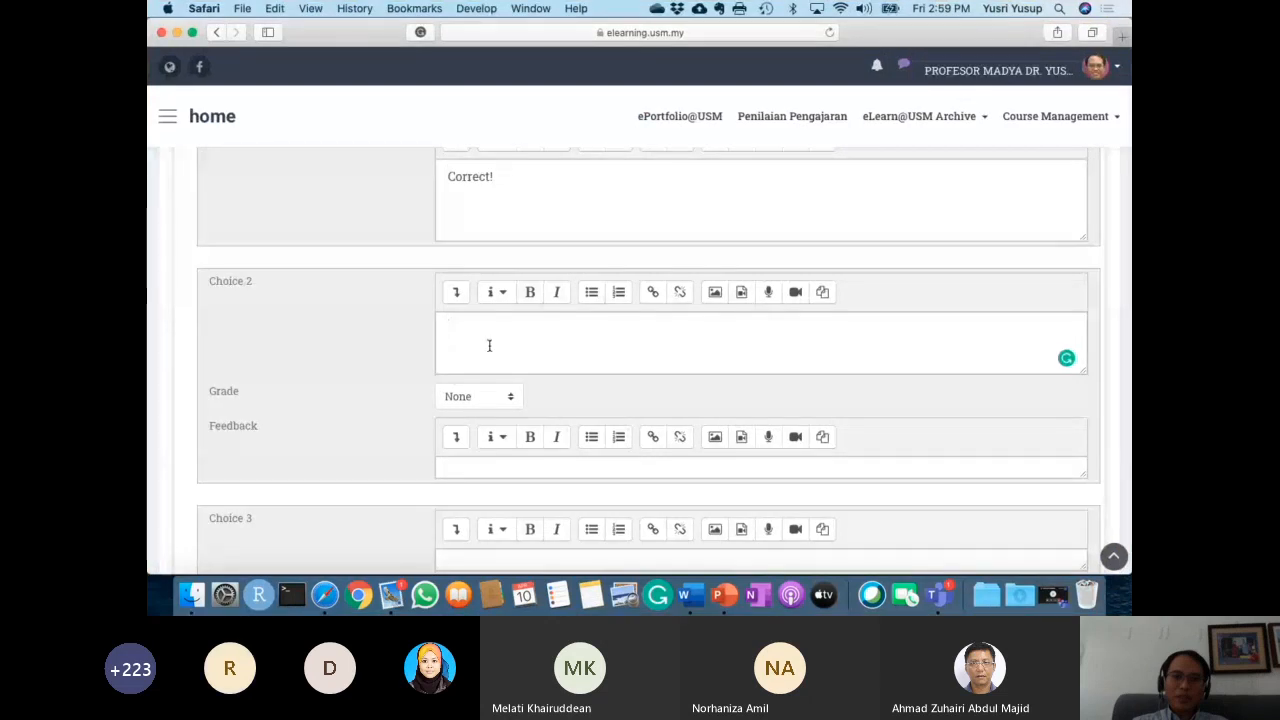
{"action": "key", "text": "super+v"}
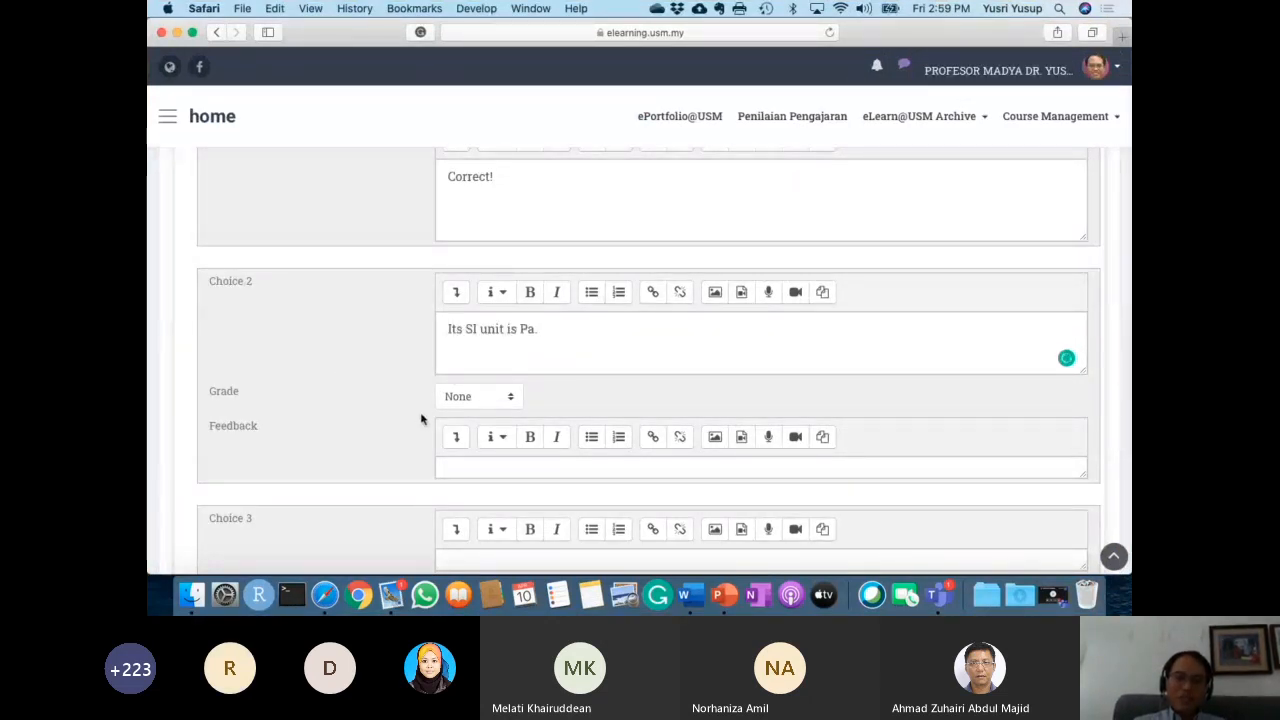
Set Choice 2's grade to 50% and enter "Correct!" as its feedback in an enlarged box.
{"action": "left_click", "coordinate": [481, 400]}
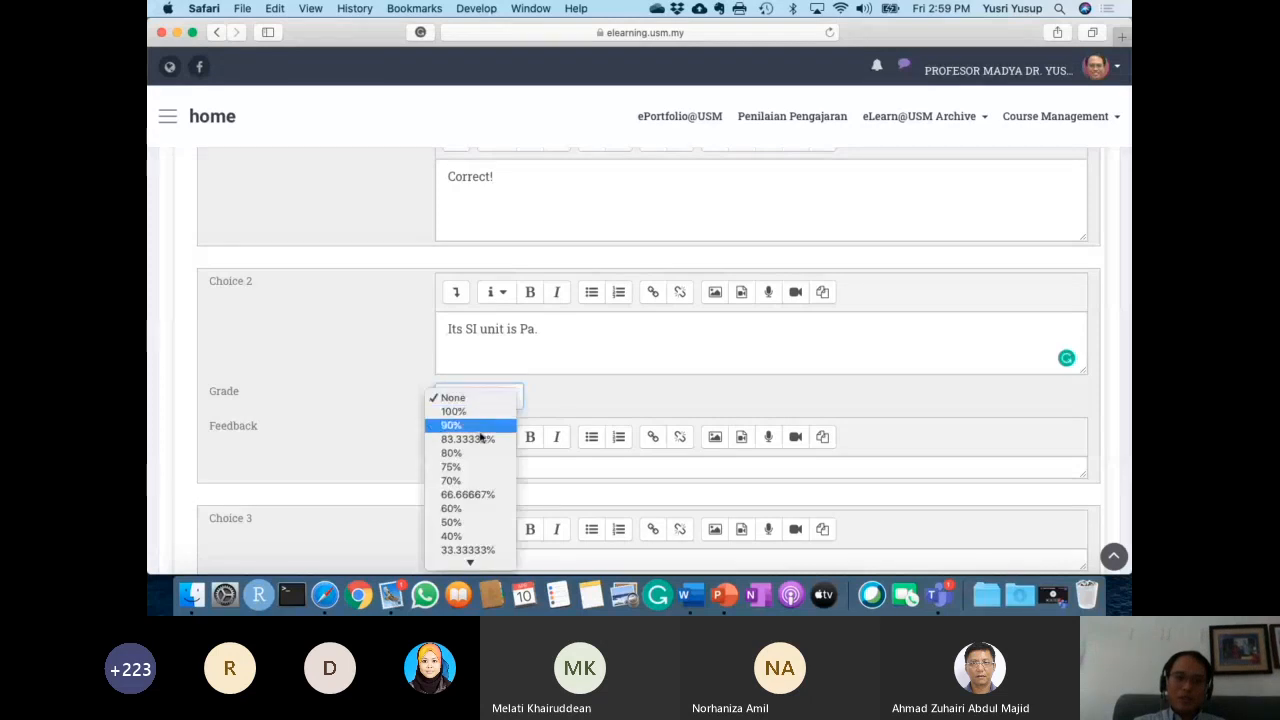
{"action": "left_click", "coordinate": [472, 522]}
{"action": "scroll", "coordinate": [374, 429], "scroll_direction": "down", "scroll_amount": 2}
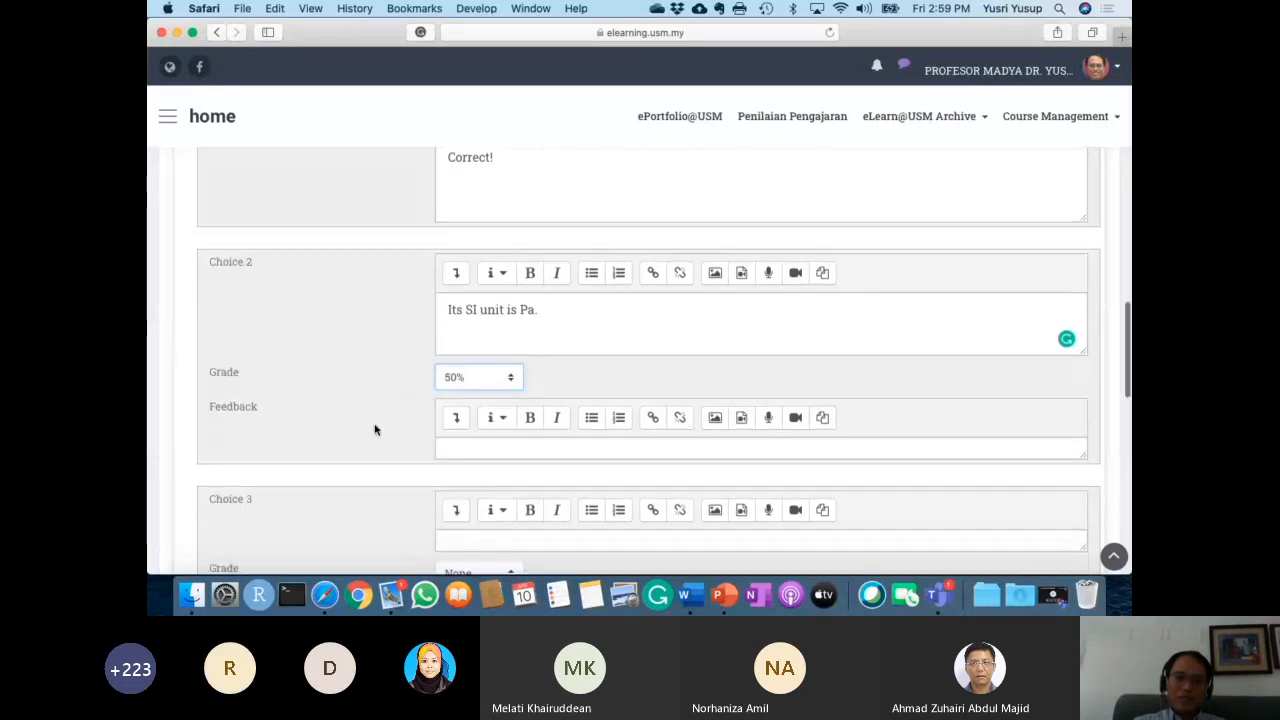
{"action": "left_click_drag", "start_coordinate": [1084, 386], "coordinate": [1093, 436]}
{"action": "left_click_drag", "start_coordinate": [1084, 386], "coordinate": [1087, 453]}
{"action": "left_click", "coordinate": [1010, 425]}
{"action": "type", "text": "Correct!"}
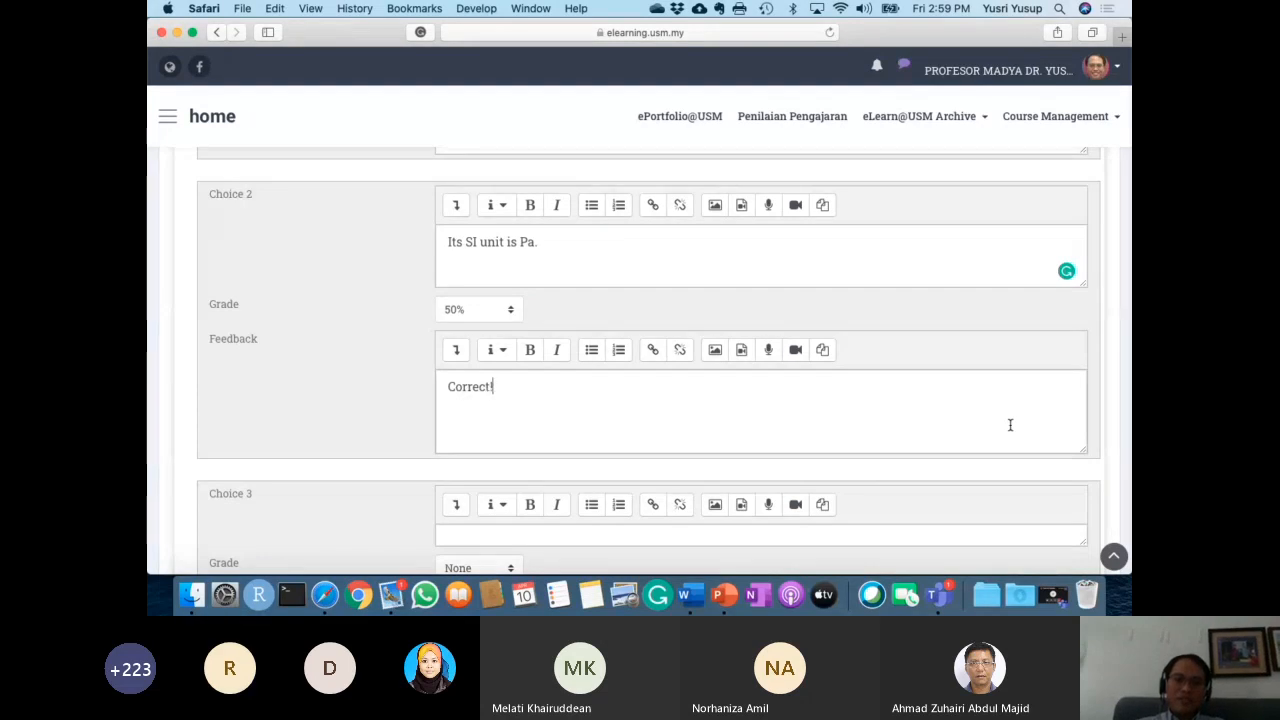
Enlarge the Choice 3 answer box and copy "Resistance against force." from Word into it in Safari.
{"action": "scroll", "coordinate": [348, 394], "scroll_direction": "down", "scroll_amount": 5}
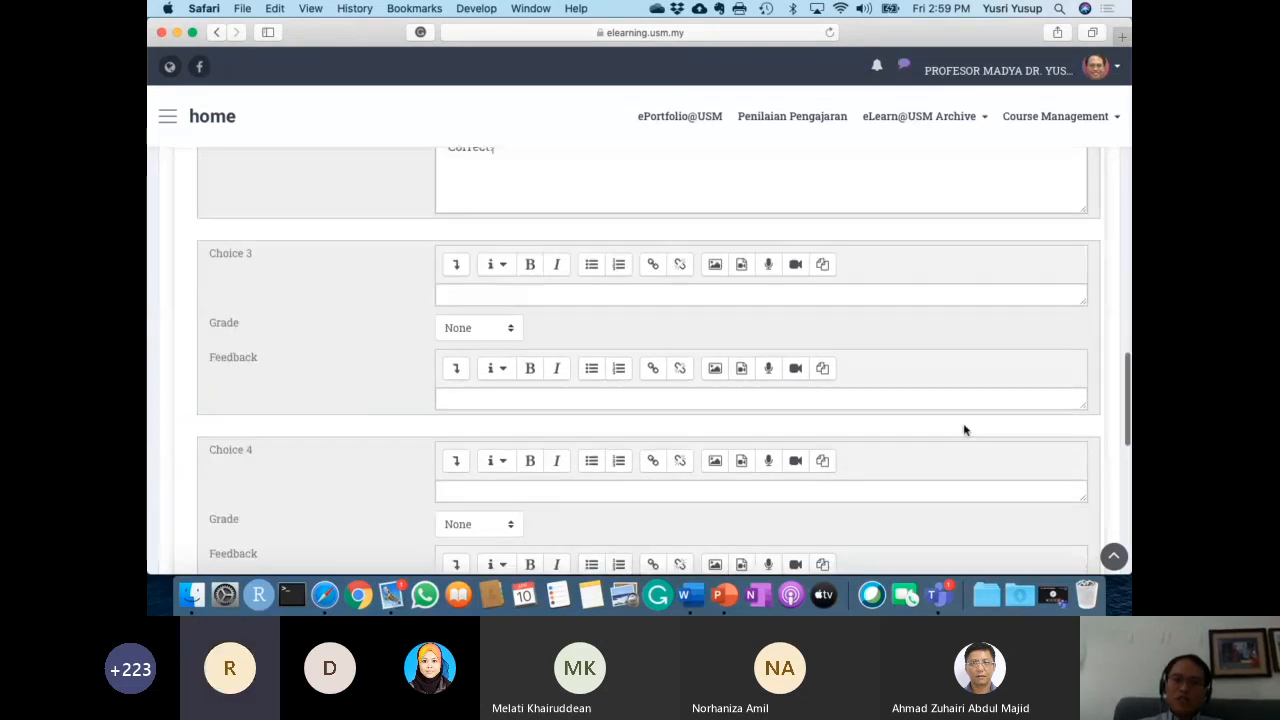
{"action": "left_click_drag", "start_coordinate": [1087, 303], "coordinate": [1086, 360]}
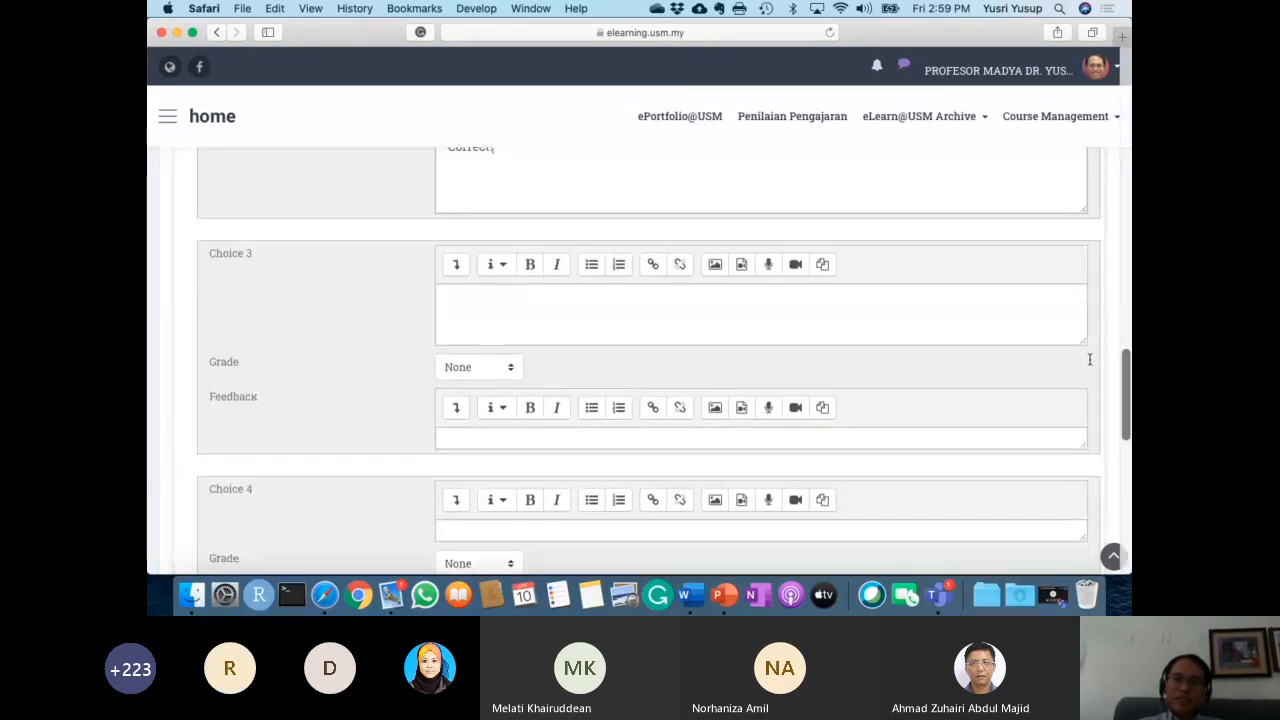
{"action": "left_click", "coordinate": [944, 341]}
{"action": "key", "text": "ctrl+Left"}
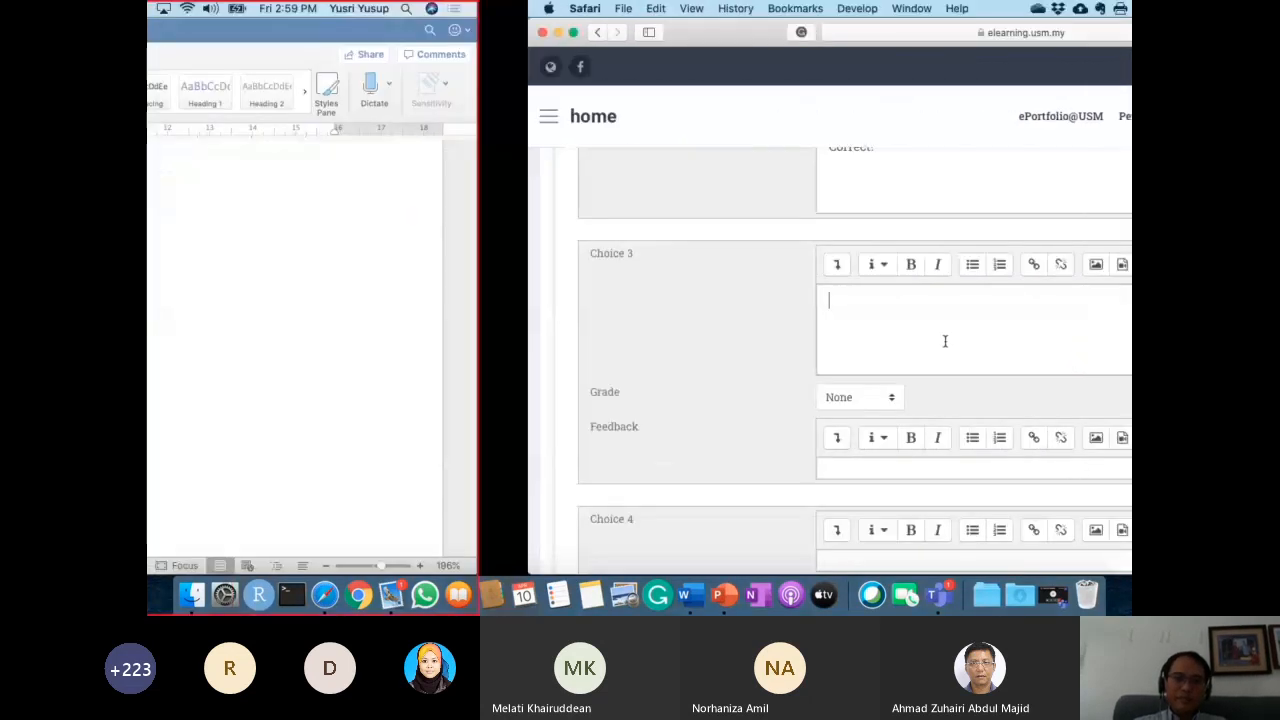
{"action": "left_click_drag", "start_coordinate": [476, 294], "coordinate": [367, 294]}
{"action": "left_click_drag", "start_coordinate": [381, 383], "coordinate": [567, 385]}
{"action": "key", "text": "super+c"}
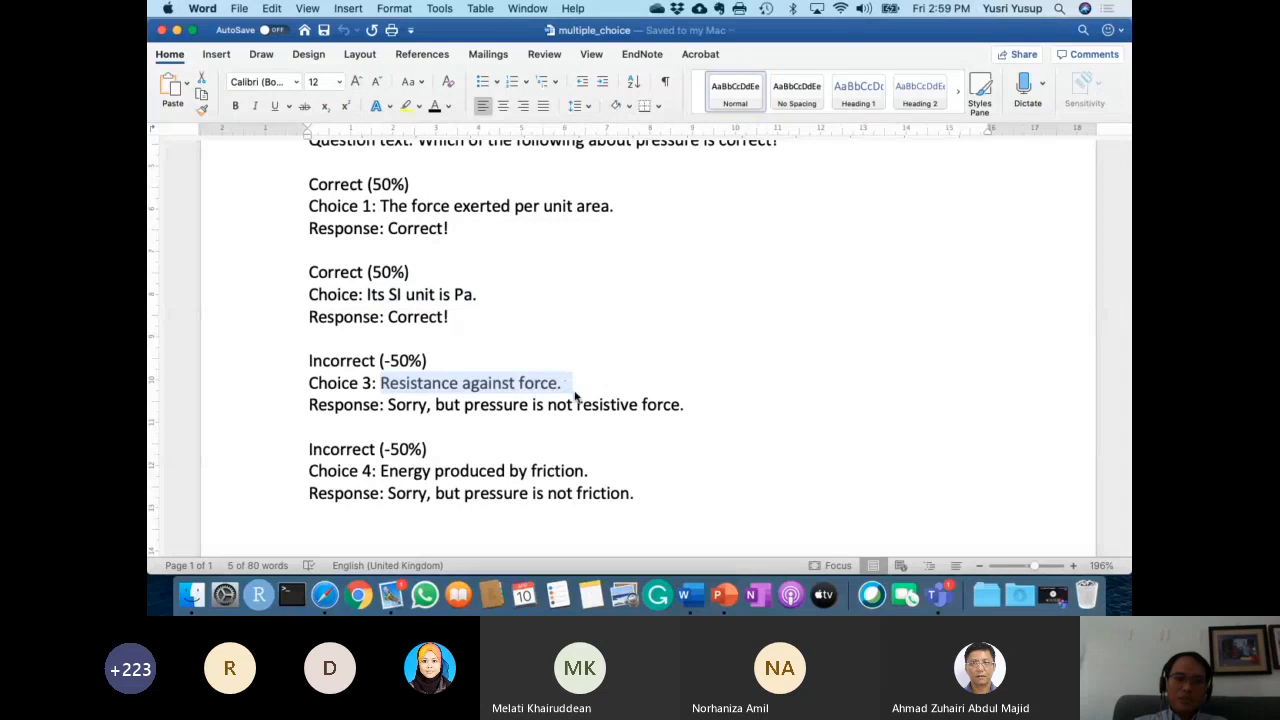
{"action": "key", "text": "ctrl+Right"}
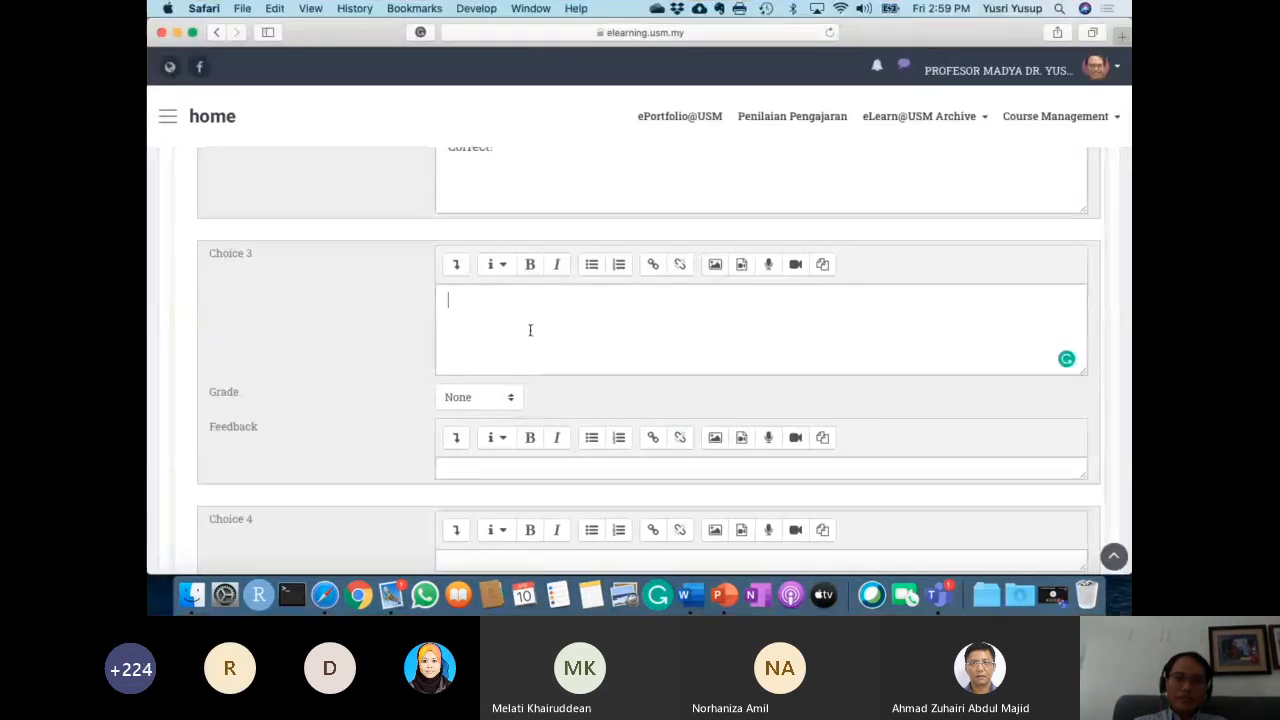
{"action": "key", "text": "super+v"}
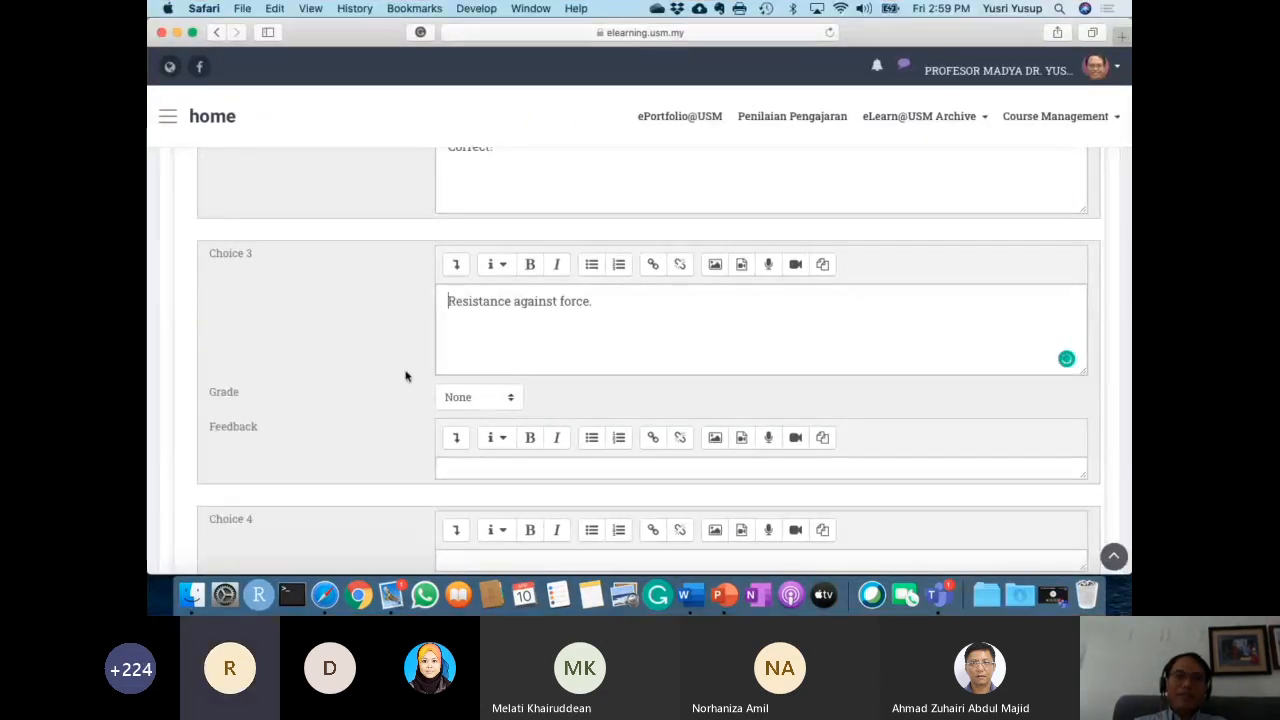
Set Choice 3's grade to -50%.
{"action": "scroll", "coordinate": [406, 366], "scroll_direction": "down", "scroll_amount": 3}
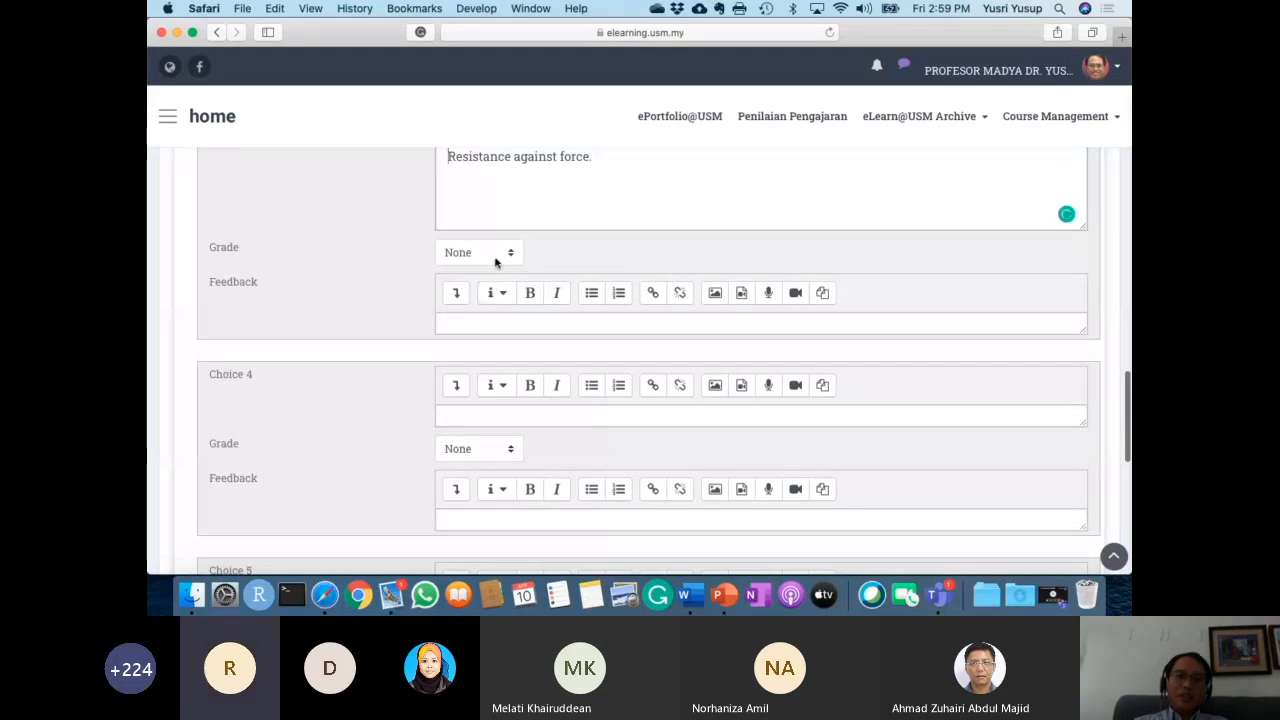
{"action": "left_click", "coordinate": [495, 256]}
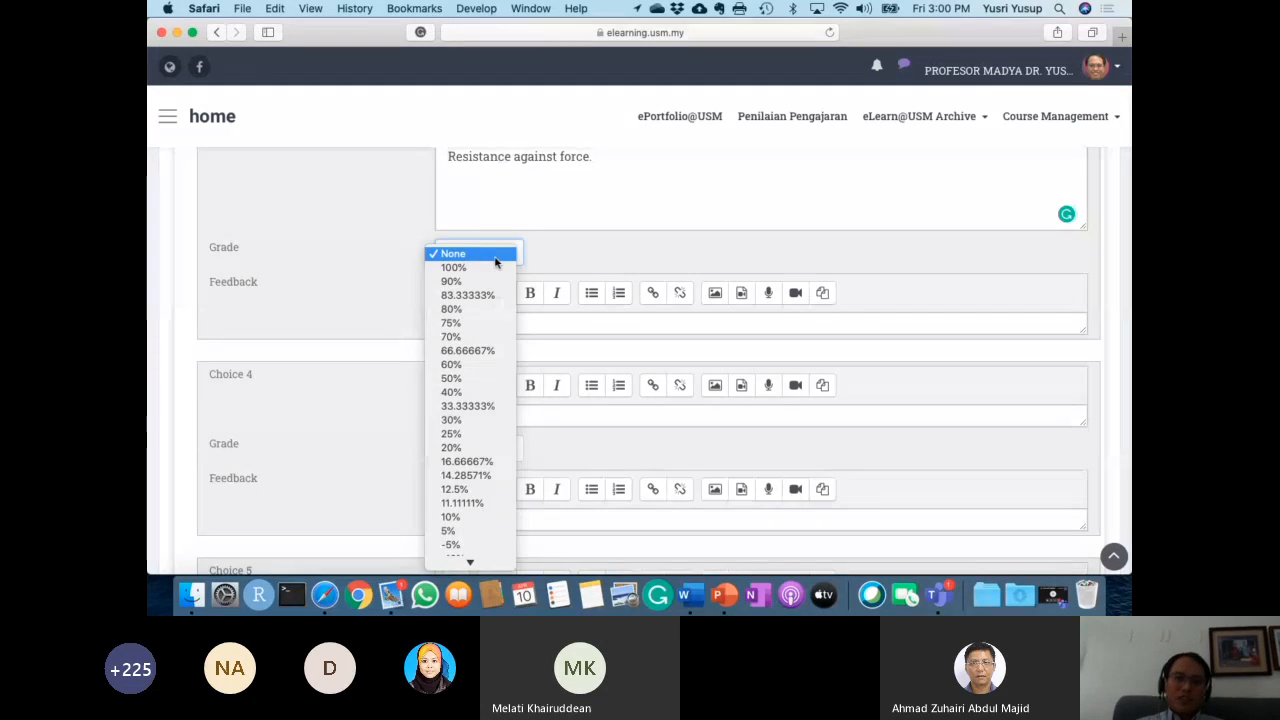
{"action": "mouse_move", "coordinate": [472, 565]}
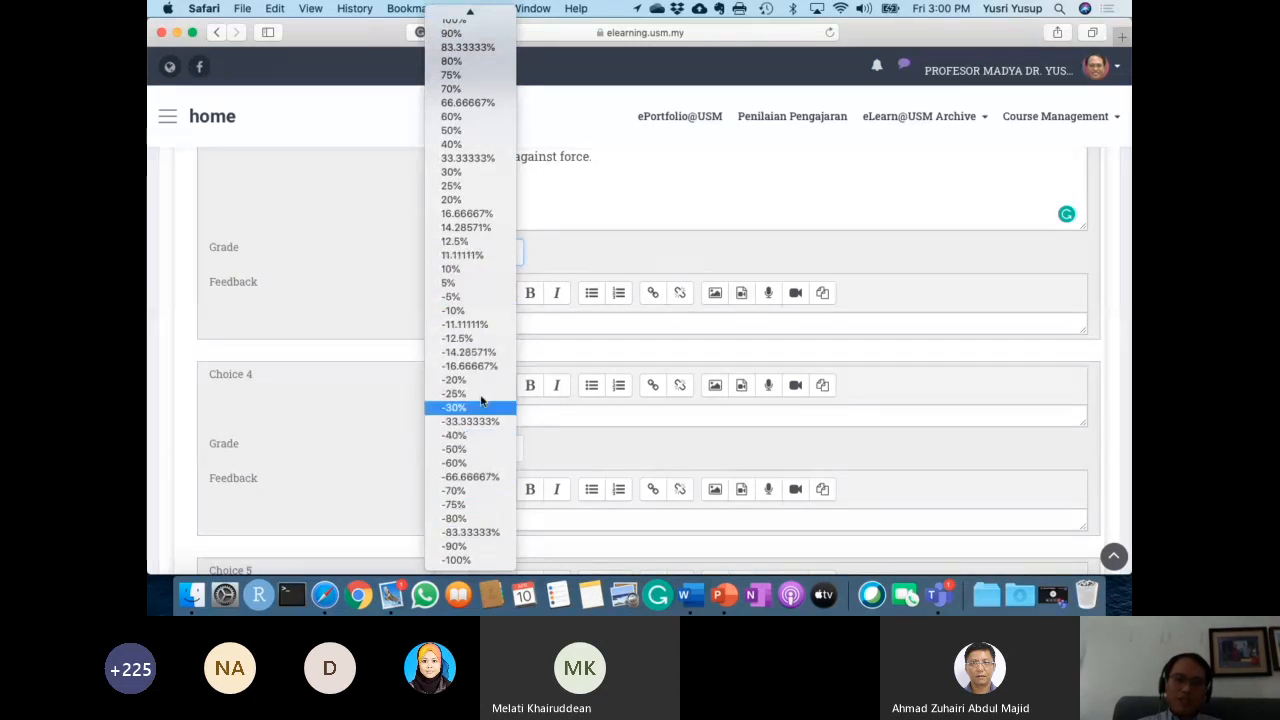
{"action": "left_click", "coordinate": [462, 452]}
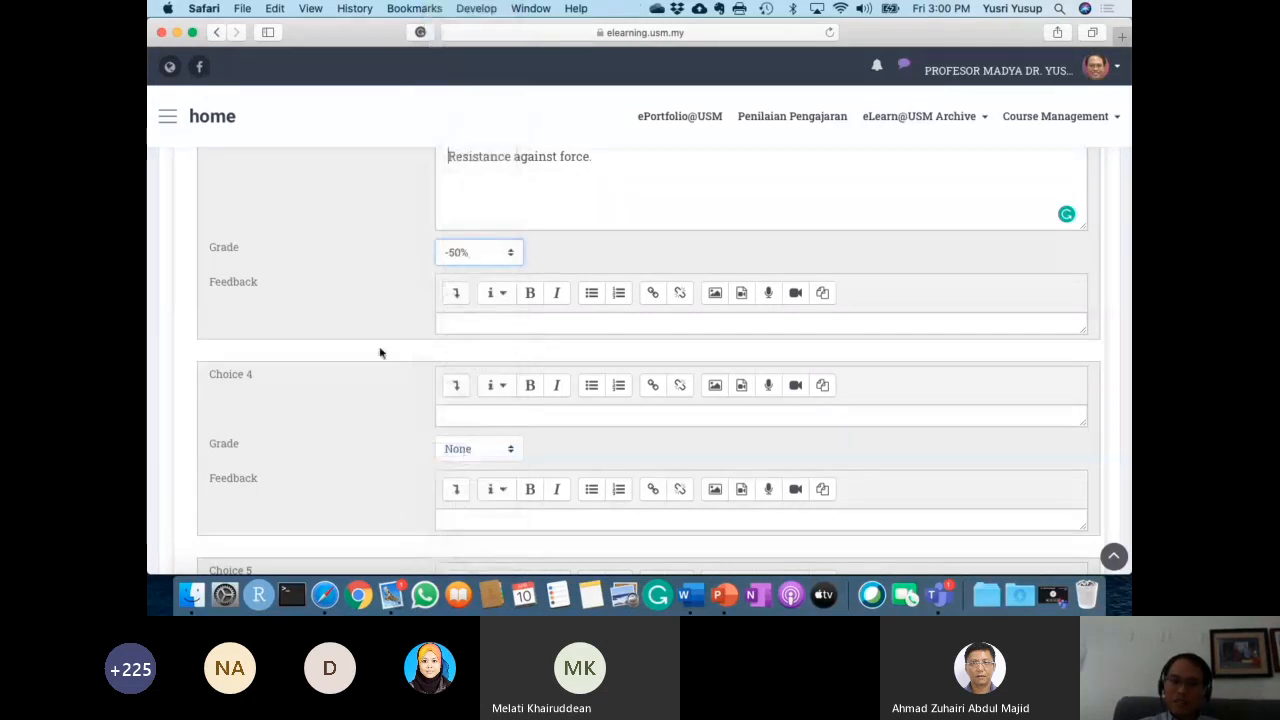
Enlarge Choice 3's feedback box and copy "Sorry, but pressure is not resistive force." from Word into it in Safari.
{"action": "scroll", "coordinate": [370, 340], "scroll_direction": "up", "scroll_amount": 2}
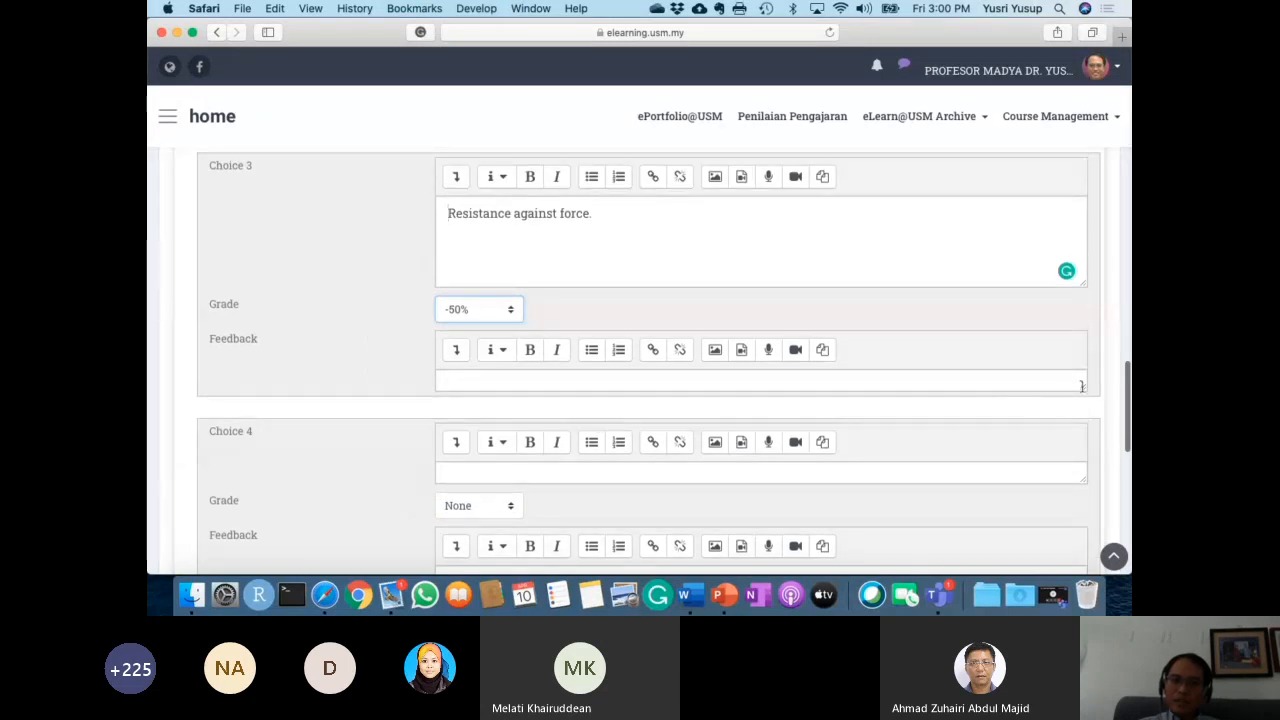
{"action": "left_click_drag", "start_coordinate": [1082, 386], "coordinate": [1089, 427]}
{"action": "left_click", "coordinate": [1014, 421]}
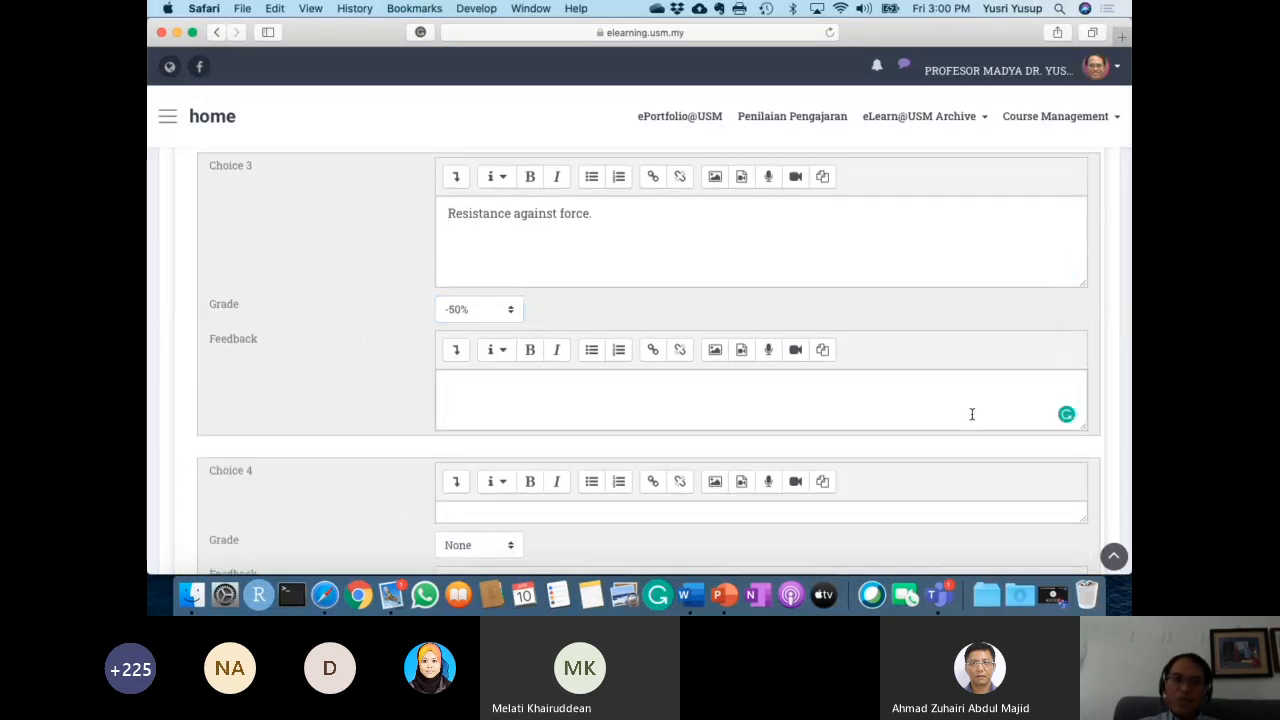
{"action": "key", "text": "ctrl+Left"}
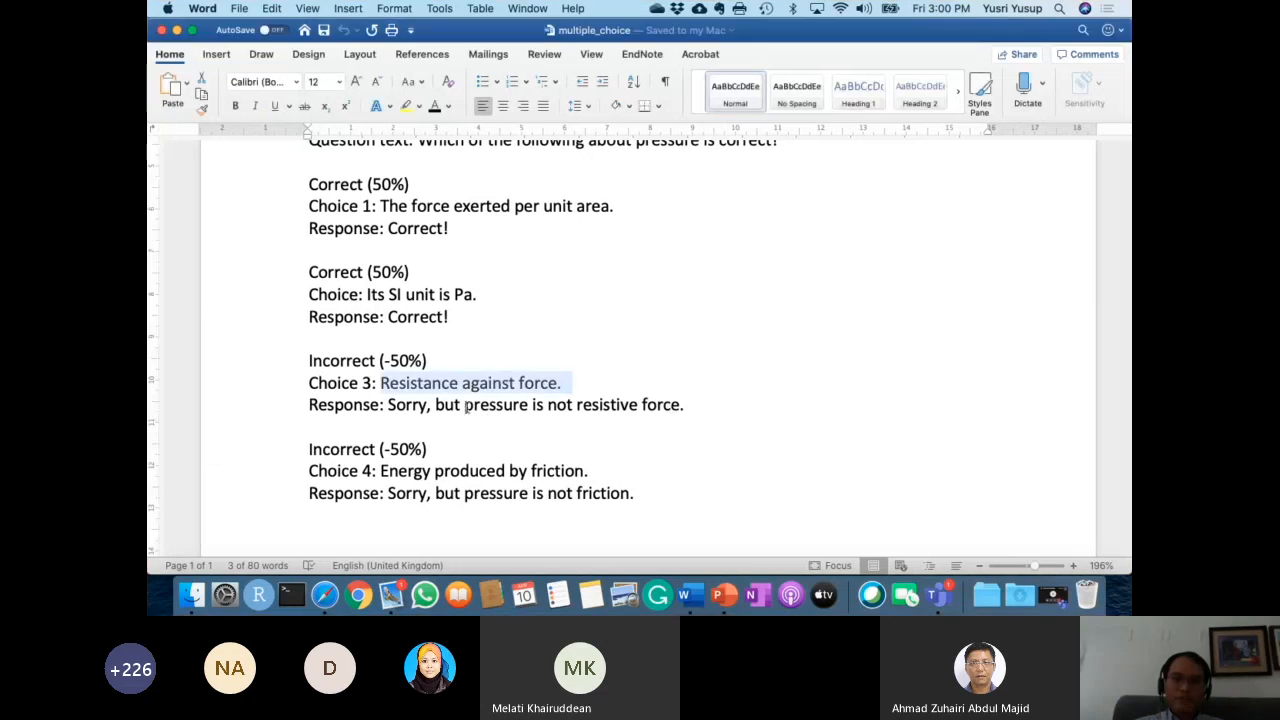
{"action": "left_click_drag", "start_coordinate": [388, 405], "coordinate": [689, 405]}
{"action": "key", "text": "cmd+c"}
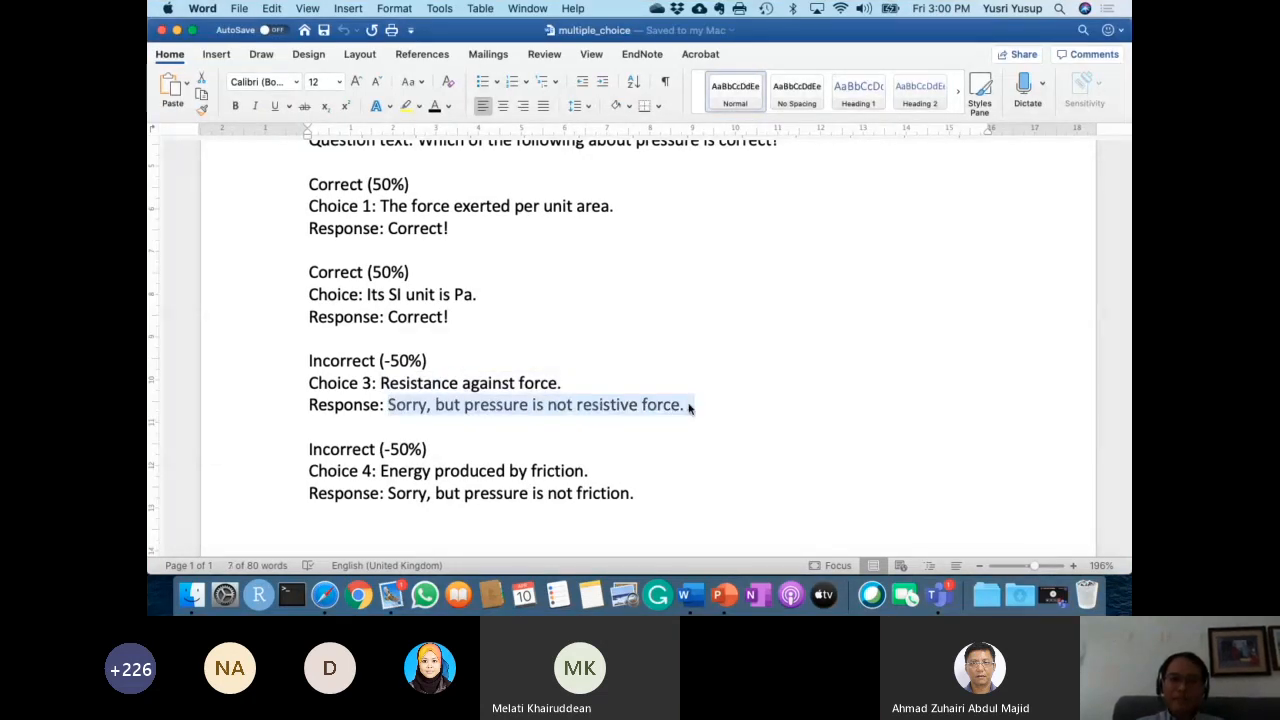
{"action": "key", "text": "ctrl+Right"}
{"action": "key", "text": "cmd+v"}
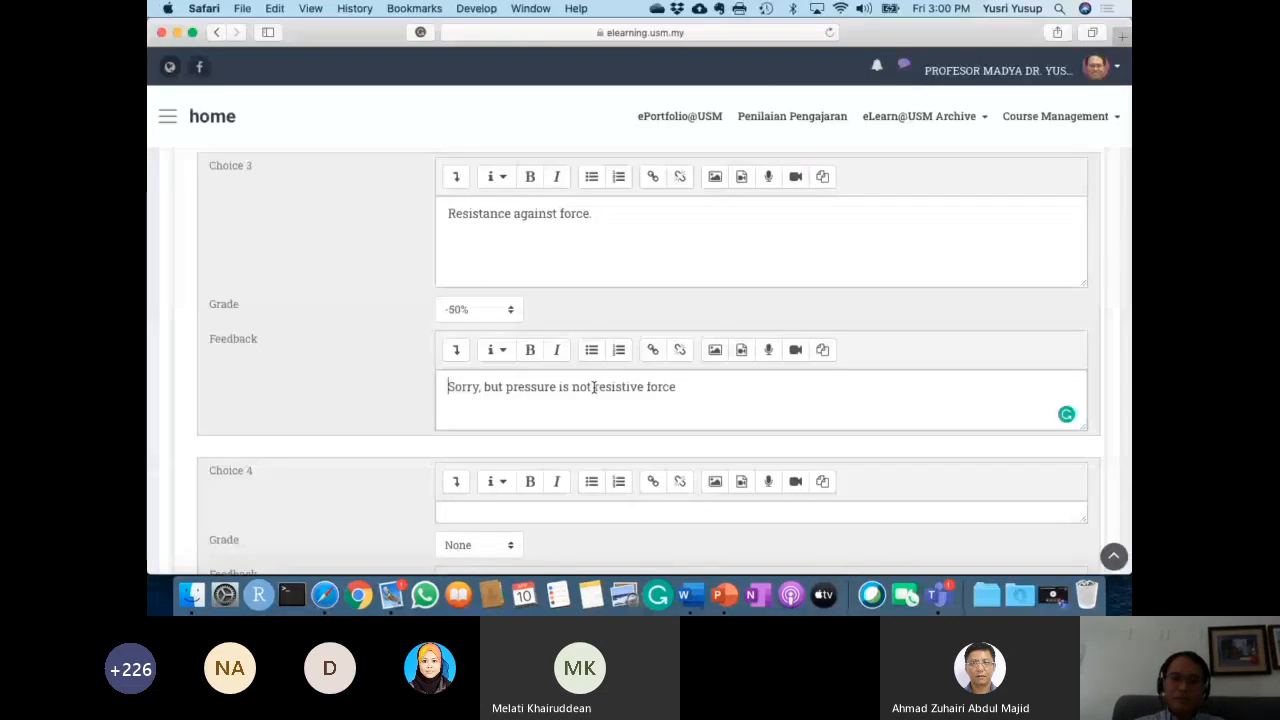
Enlarge the Choice 4 answer box and copy "Energy produced by friction." from Word into it in Safari.
{"action": "scroll", "coordinate": [363, 414], "scroll_direction": "down", "scroll_amount": 1}
{"action": "scroll", "coordinate": [363, 414], "scroll_direction": "down", "scroll_amount": 2}
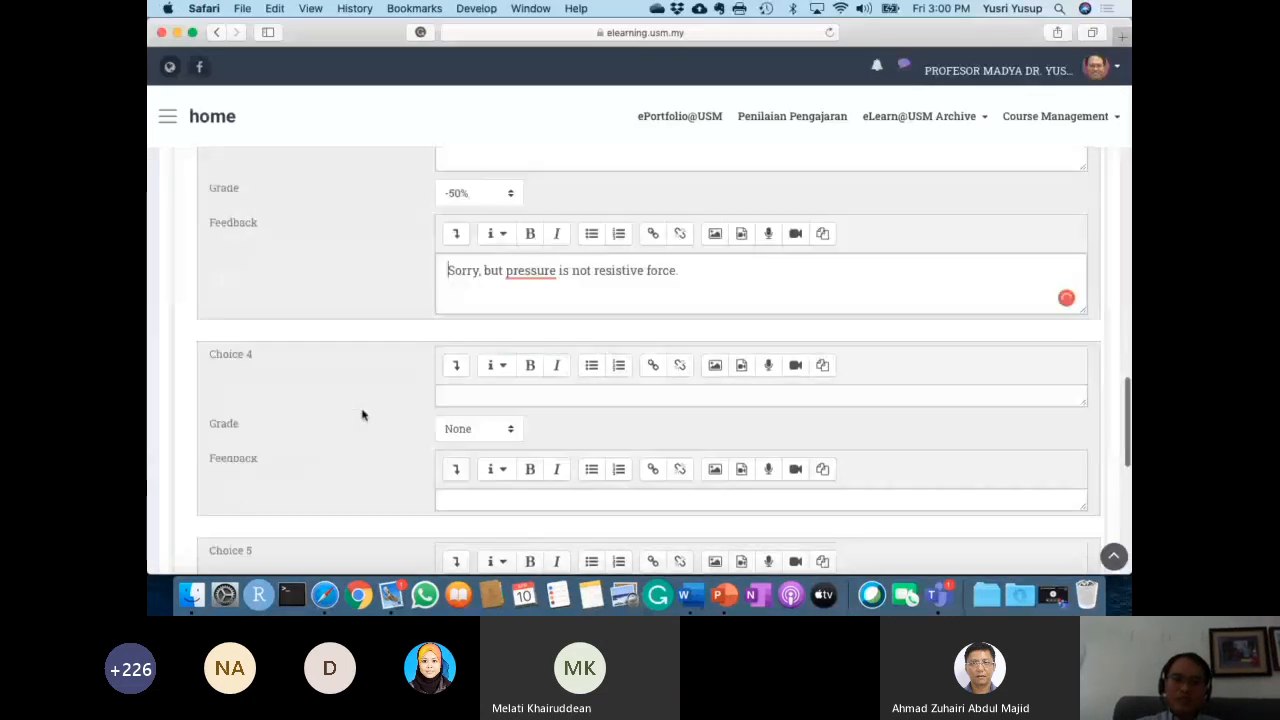
{"action": "left_click_drag", "start_coordinate": [1085, 372], "coordinate": [1089, 417]}
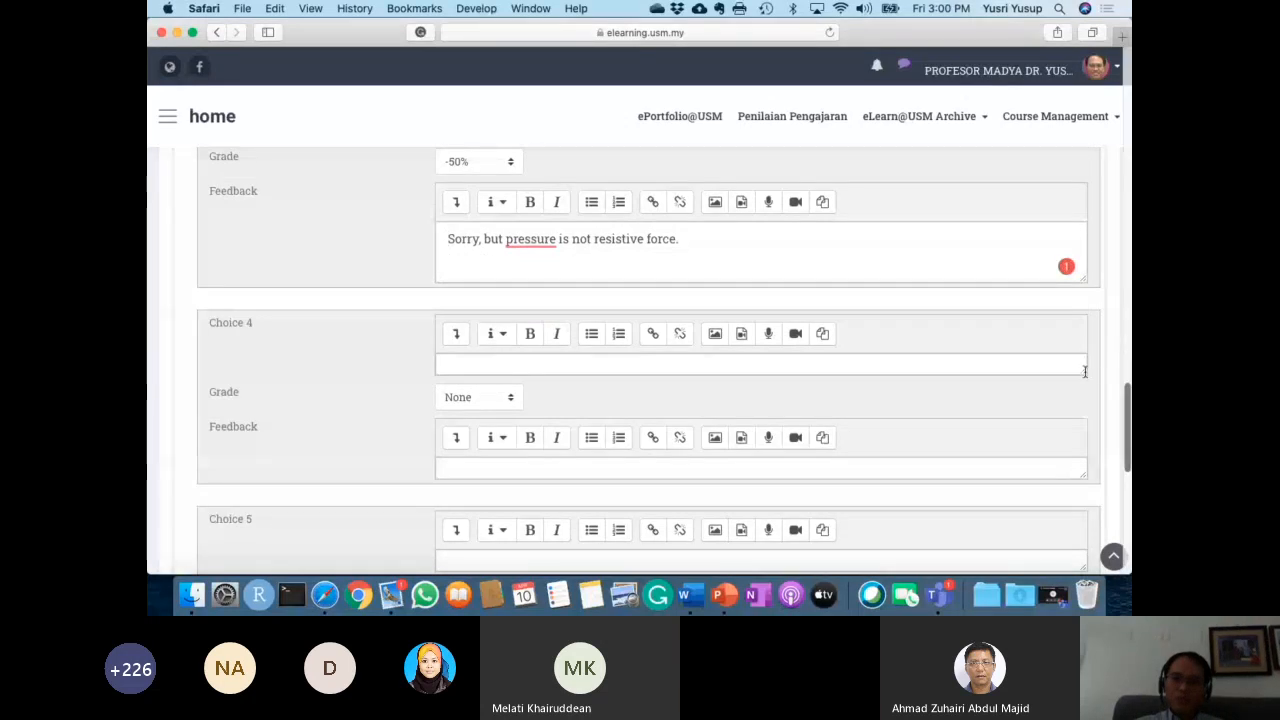
{"action": "left_click_drag", "start_coordinate": [1085, 372], "coordinate": [1074, 432]}
{"action": "key", "text": "ctrl+Left"}
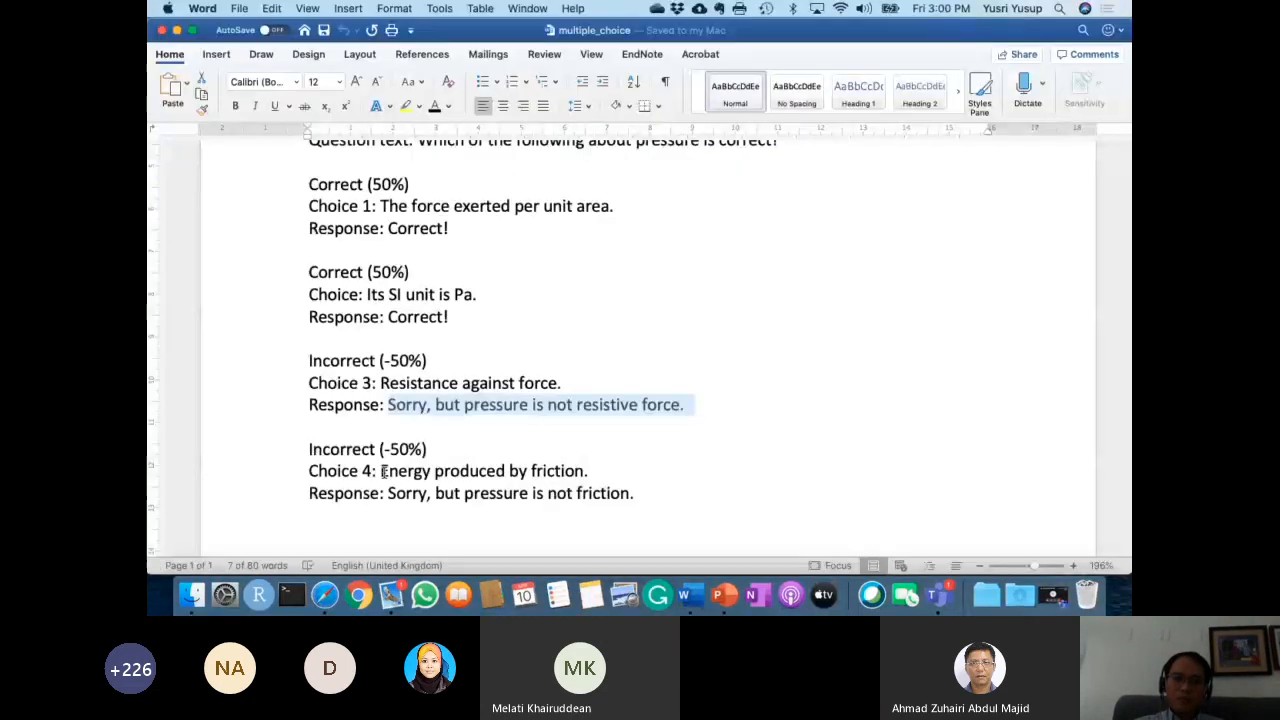
{"action": "left_click_drag", "start_coordinate": [381, 471], "coordinate": [590, 472]}
{"action": "key", "text": "super+c"}
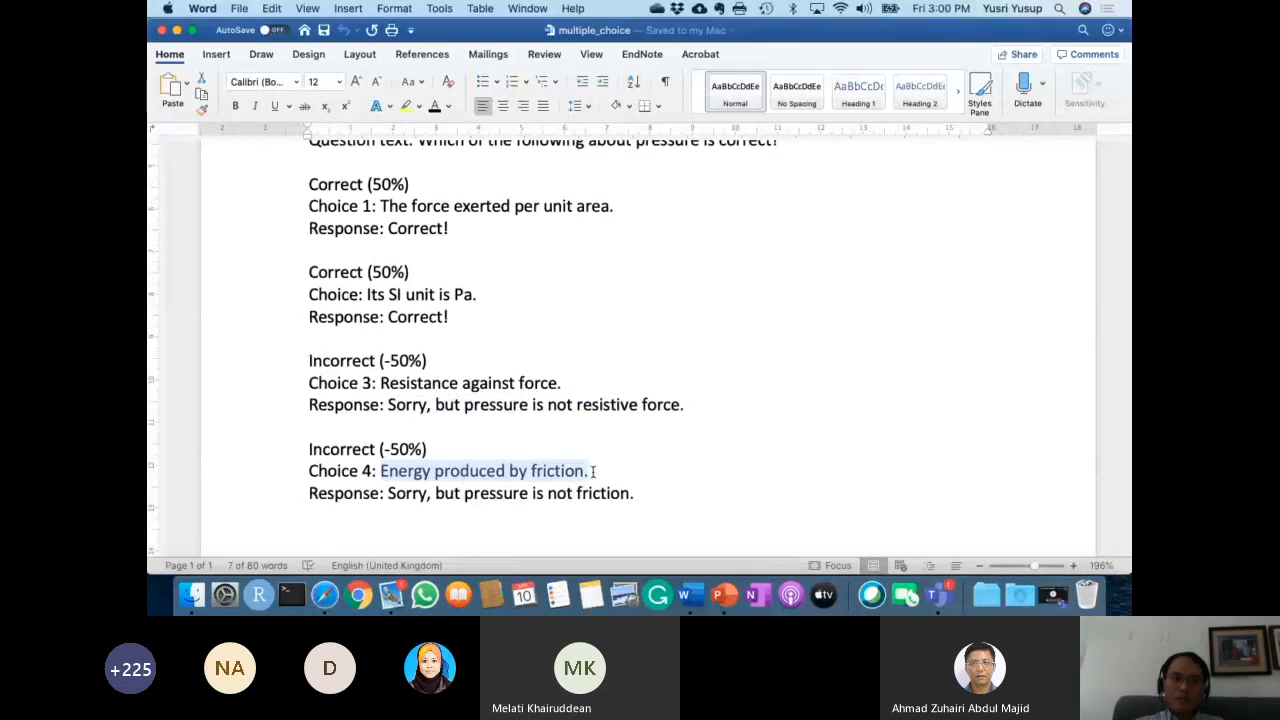
{"action": "key", "text": "ctrl+Right"}
{"action": "left_click", "coordinate": [516, 417]}
{"action": "key", "text": "super+v"}
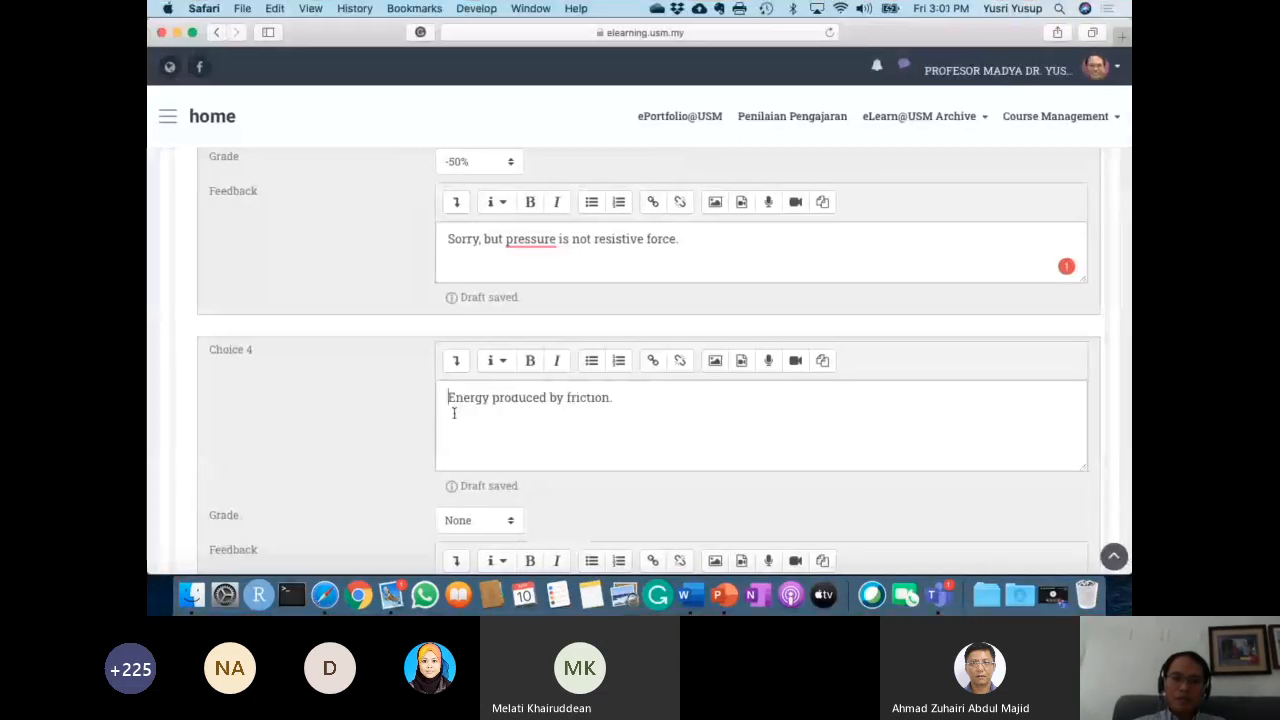
Set Choice 4's grade to -50%.
{"action": "scroll", "coordinate": [400, 411], "scroll_direction": "down", "scroll_amount": 5}
{"action": "left_click", "coordinate": [490, 302]}
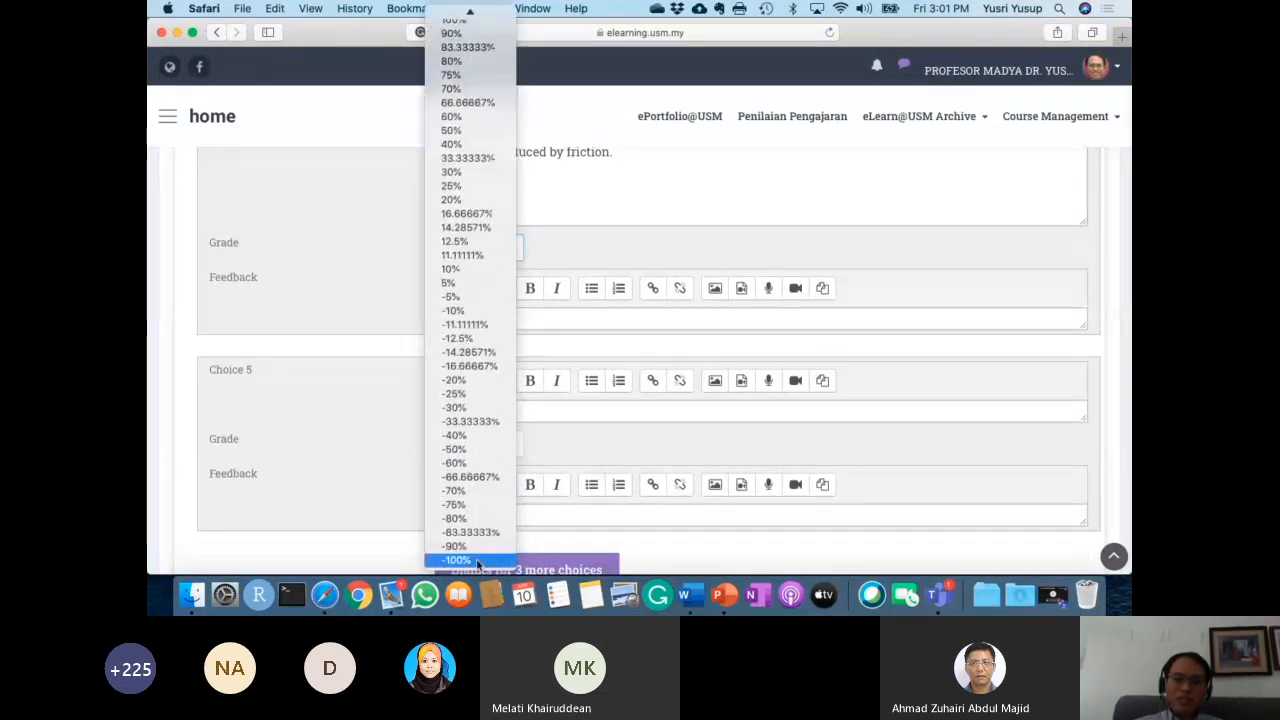
{"action": "left_click", "coordinate": [491, 451]}
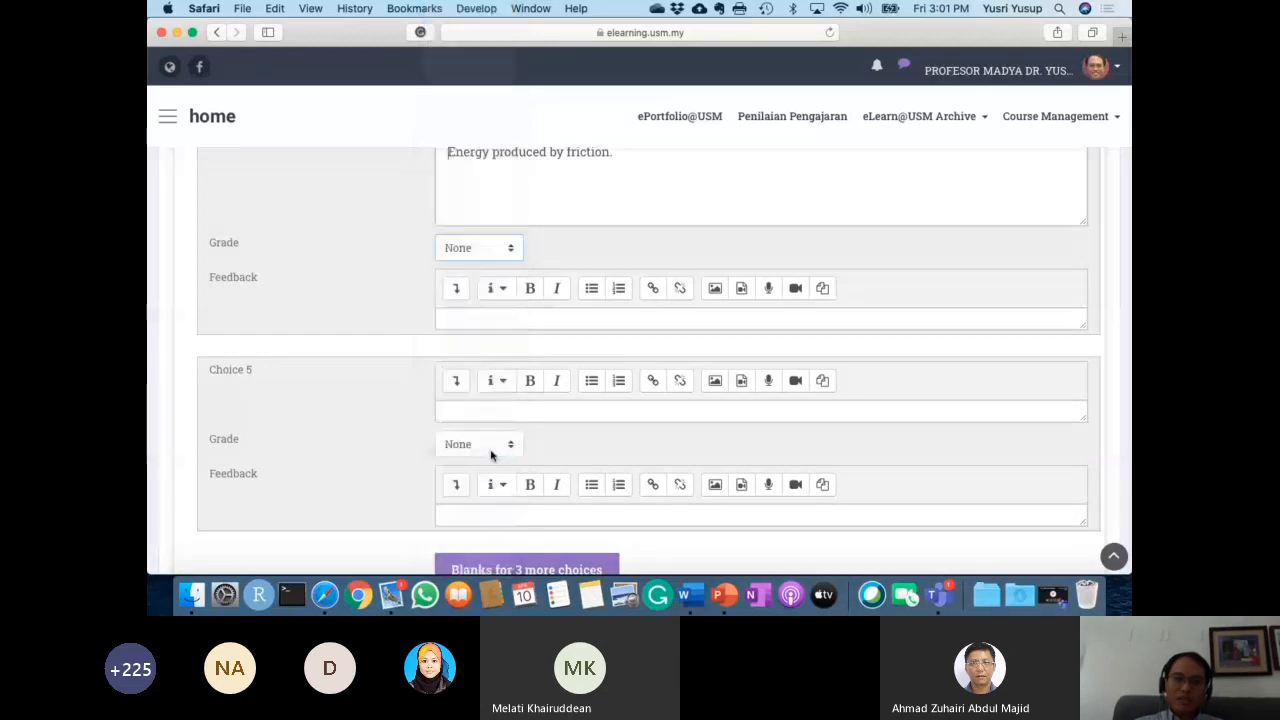
{"action": "left_click", "coordinate": [438, 311]}
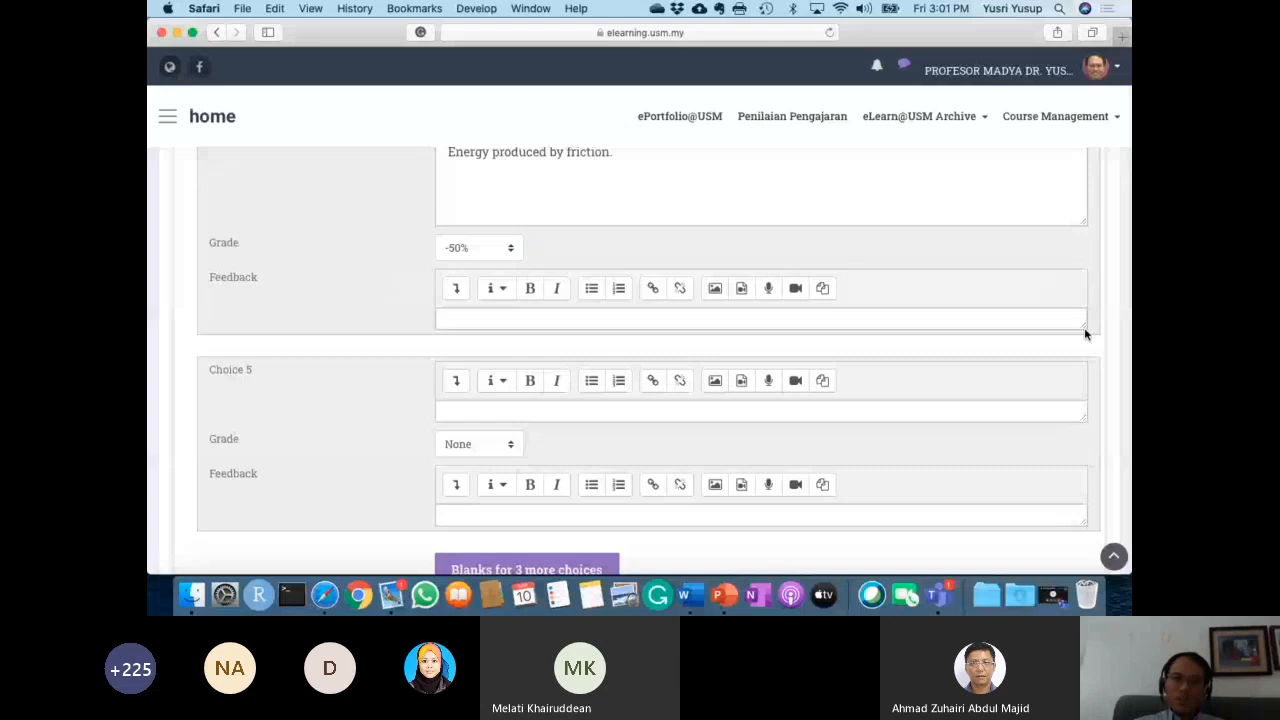
Enlarge Choice 4's feedback box and copy "Sorry, but pressure is not friction." from Word into it in Safari.
{"action": "left_click_drag", "start_coordinate": [1084, 326], "coordinate": [1084, 372]}
{"action": "key", "text": "ctrl+Left"}
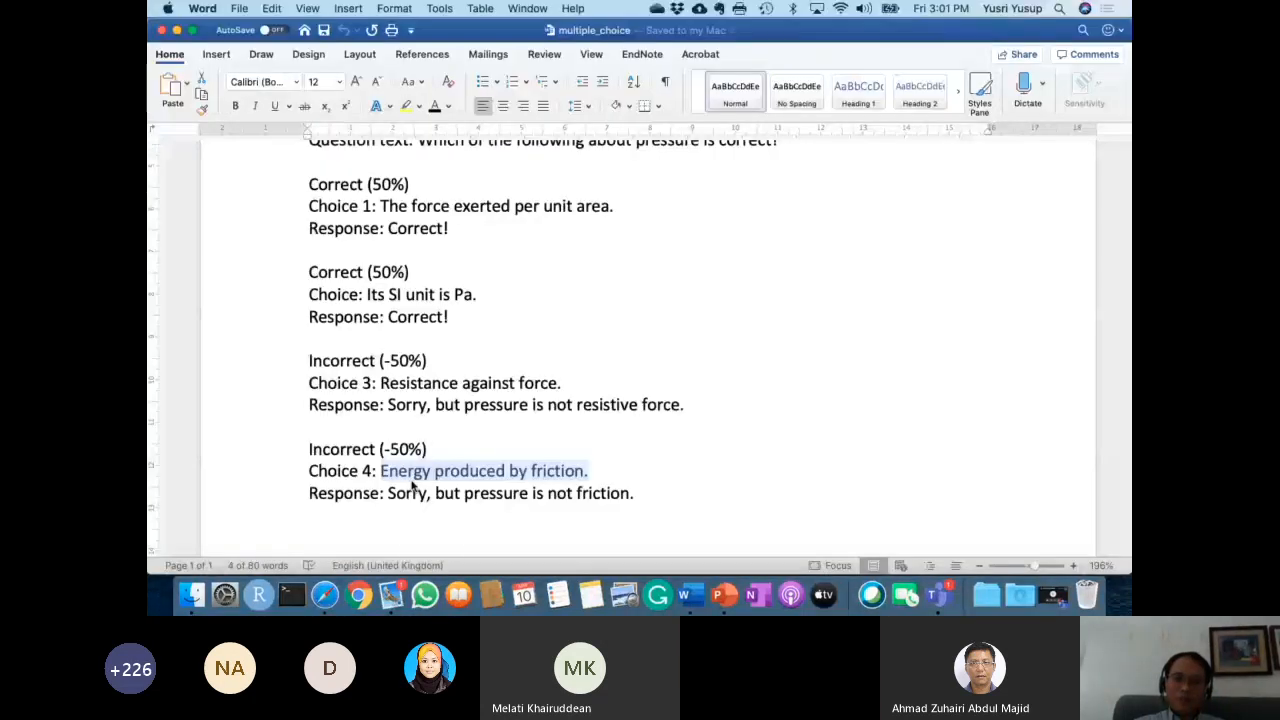
{"action": "left_click_drag", "start_coordinate": [388, 493], "coordinate": [627, 493]}
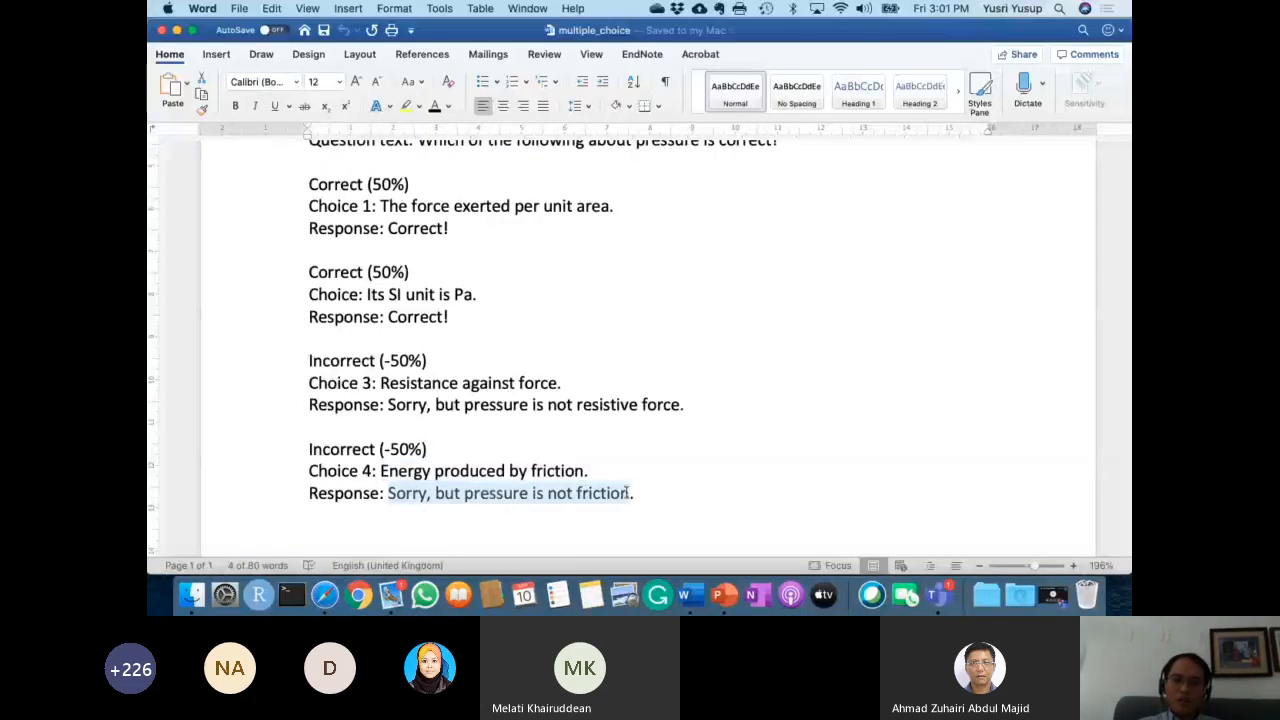
{"action": "key", "text": "ctrl+Right"}
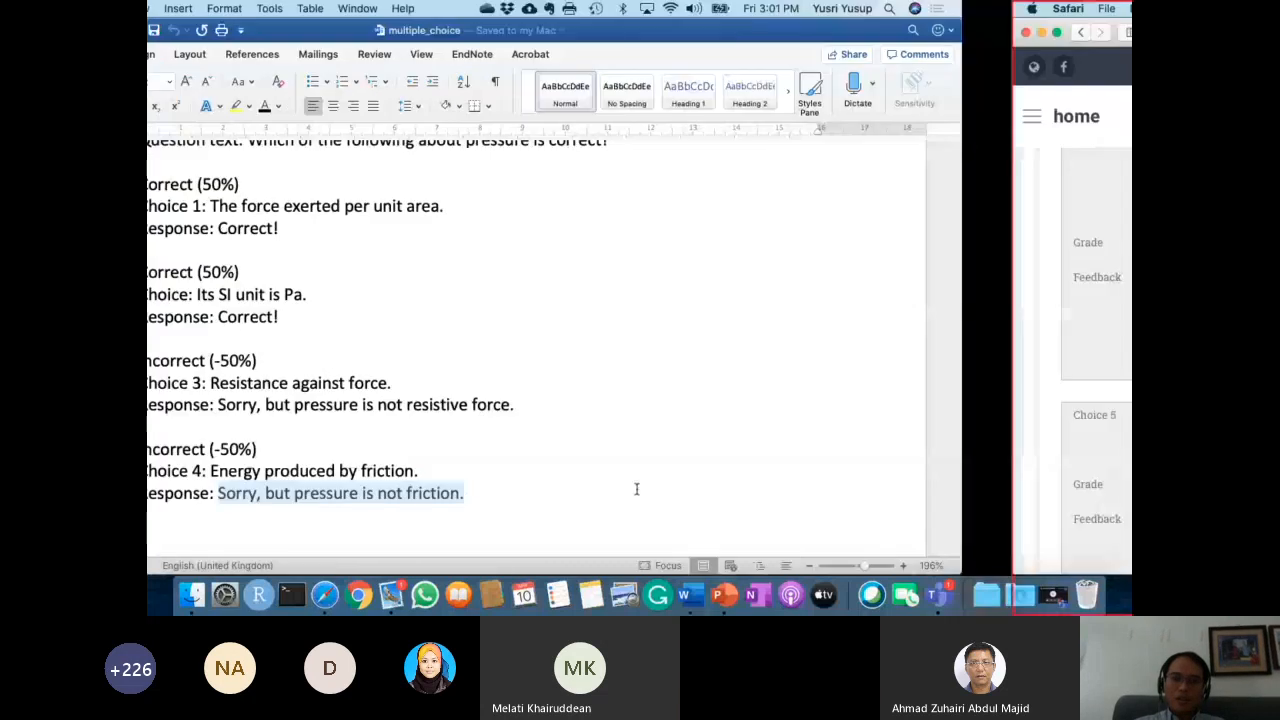
{"action": "type", "text": "Sorry, but pressure is not friction."}
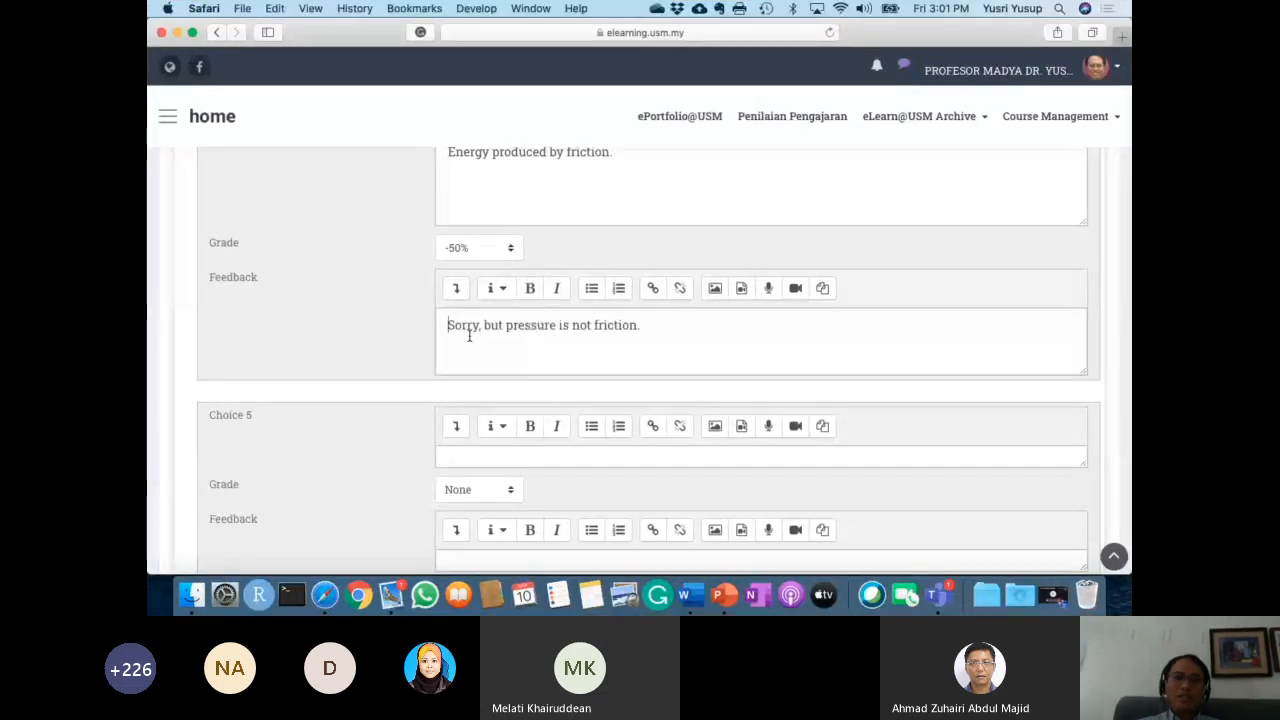
Review the answers, grades and feedback of Choices 1 to 4 in the question form.
{"action": "scroll", "coordinate": [380, 351], "scroll_direction": "up", "scroll_amount": 1}
{"action": "scroll", "coordinate": [381, 351], "scroll_direction": "up", "scroll_amount": 15}
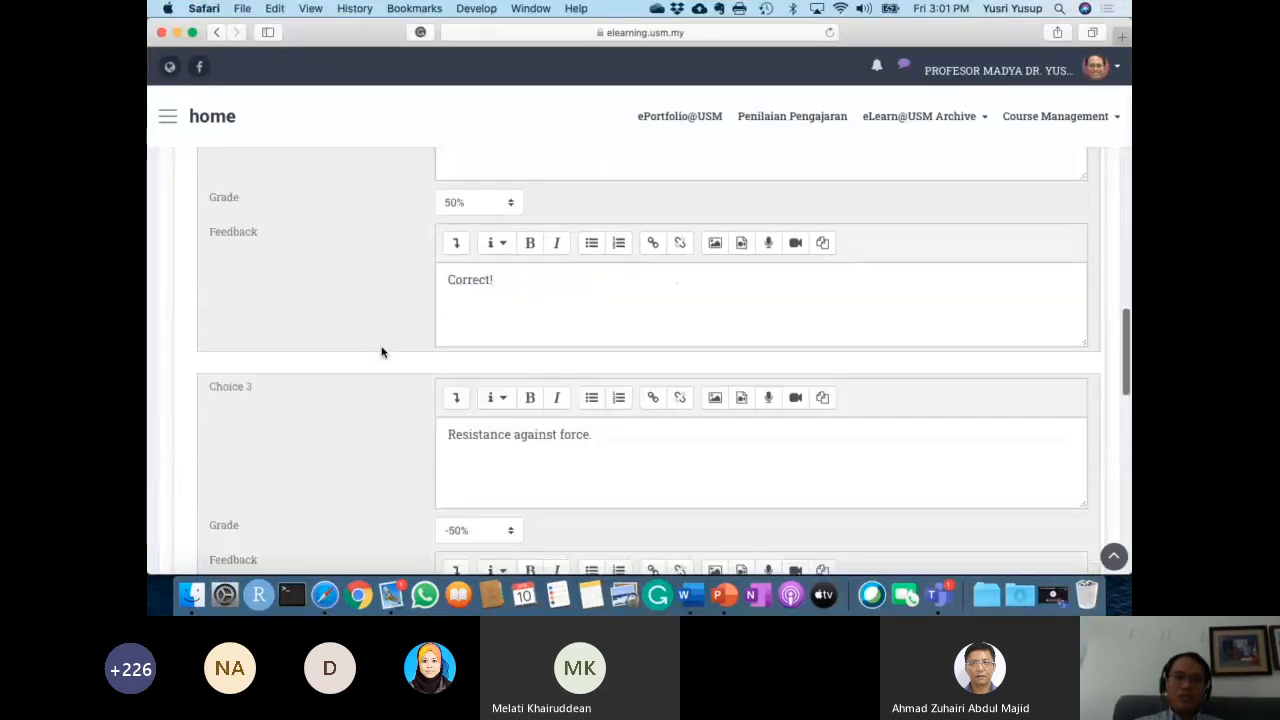
{"action": "scroll", "coordinate": [381, 351], "scroll_direction": "up", "scroll_amount": 8}
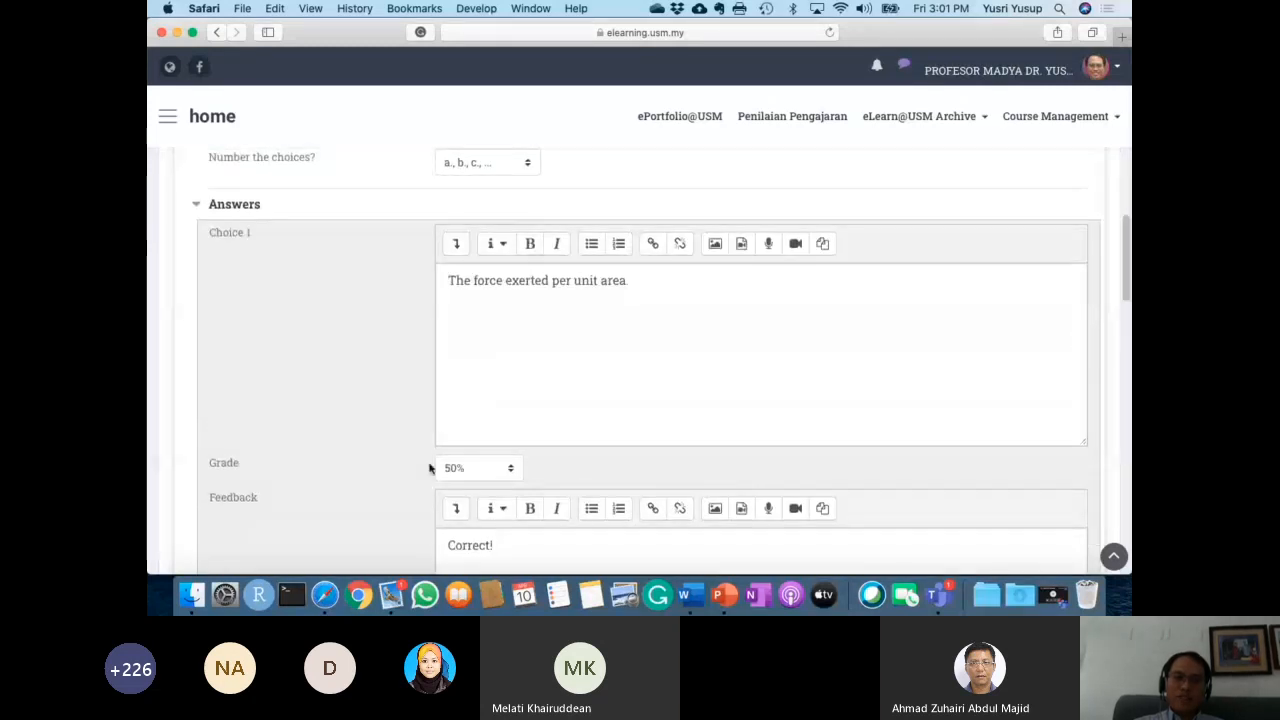
{"action": "scroll", "coordinate": [403, 486], "scroll_direction": "down", "scroll_amount": 5}
{"action": "scroll", "coordinate": [403, 486], "scroll_direction": "down", "scroll_amount": 3}
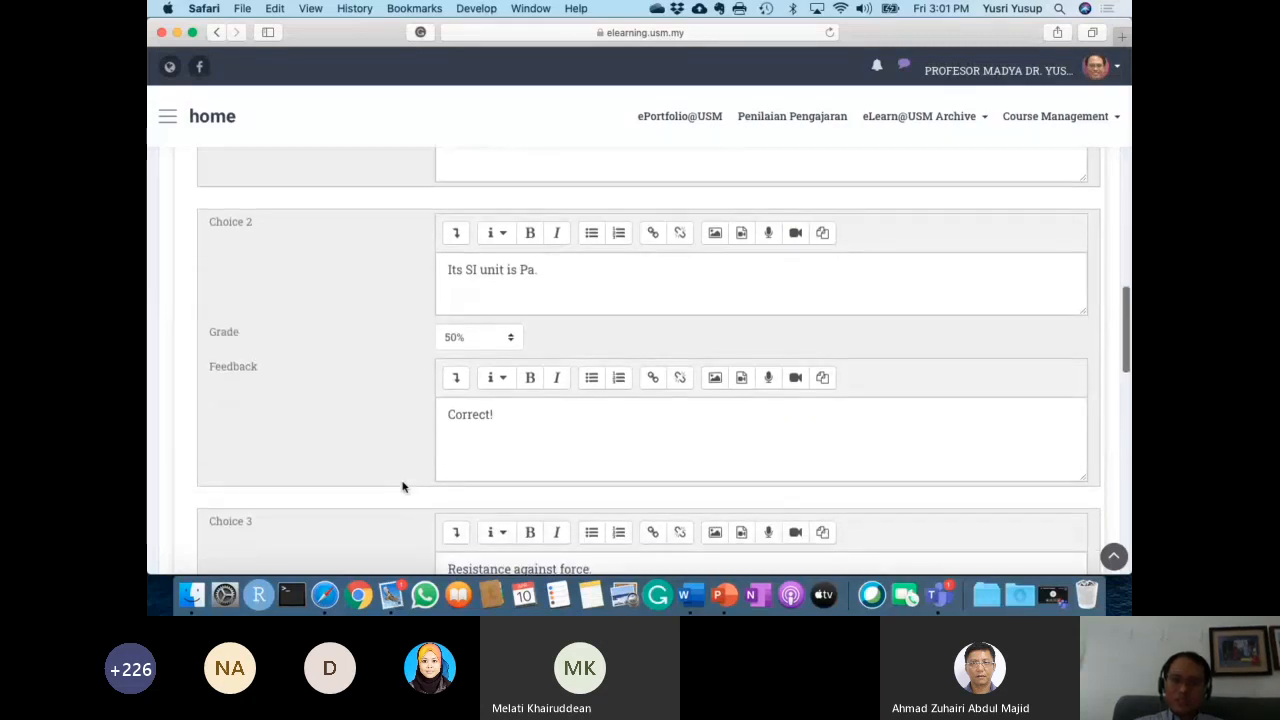
{"action": "scroll", "coordinate": [403, 486], "scroll_direction": "down", "scroll_amount": 5}
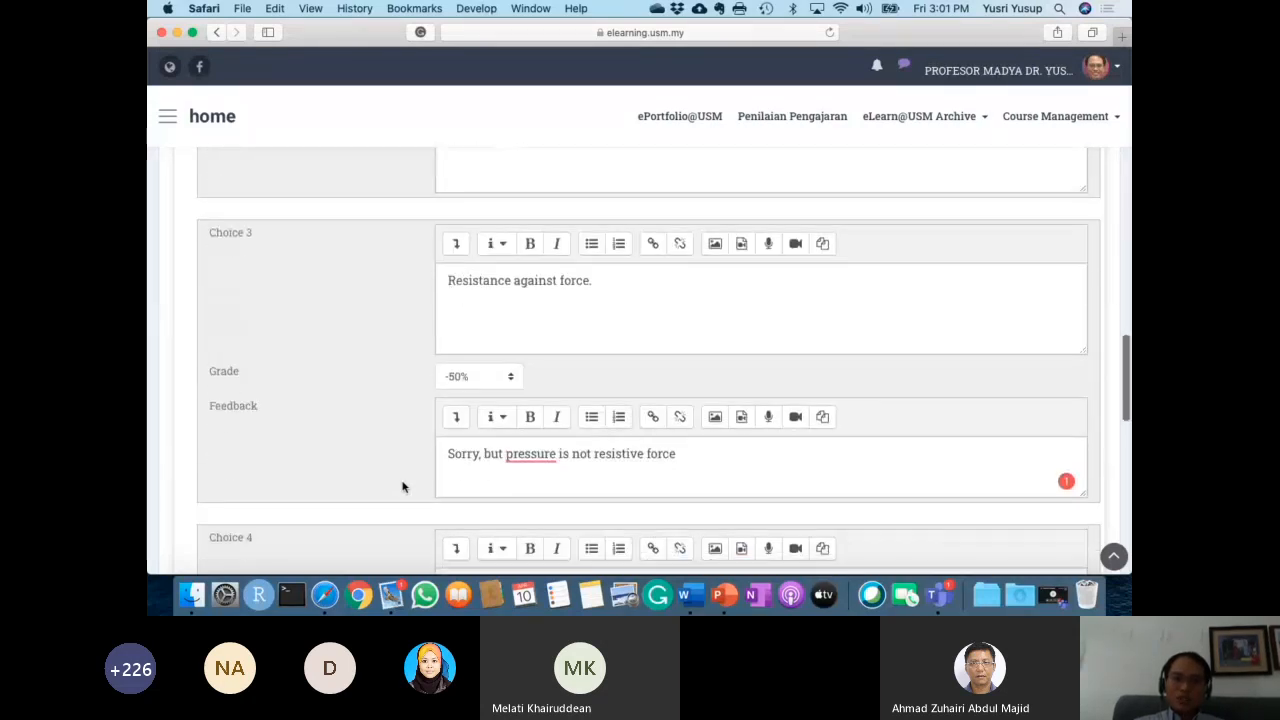
{"action": "scroll", "coordinate": [403, 486], "scroll_direction": "down", "scroll_amount": 5}
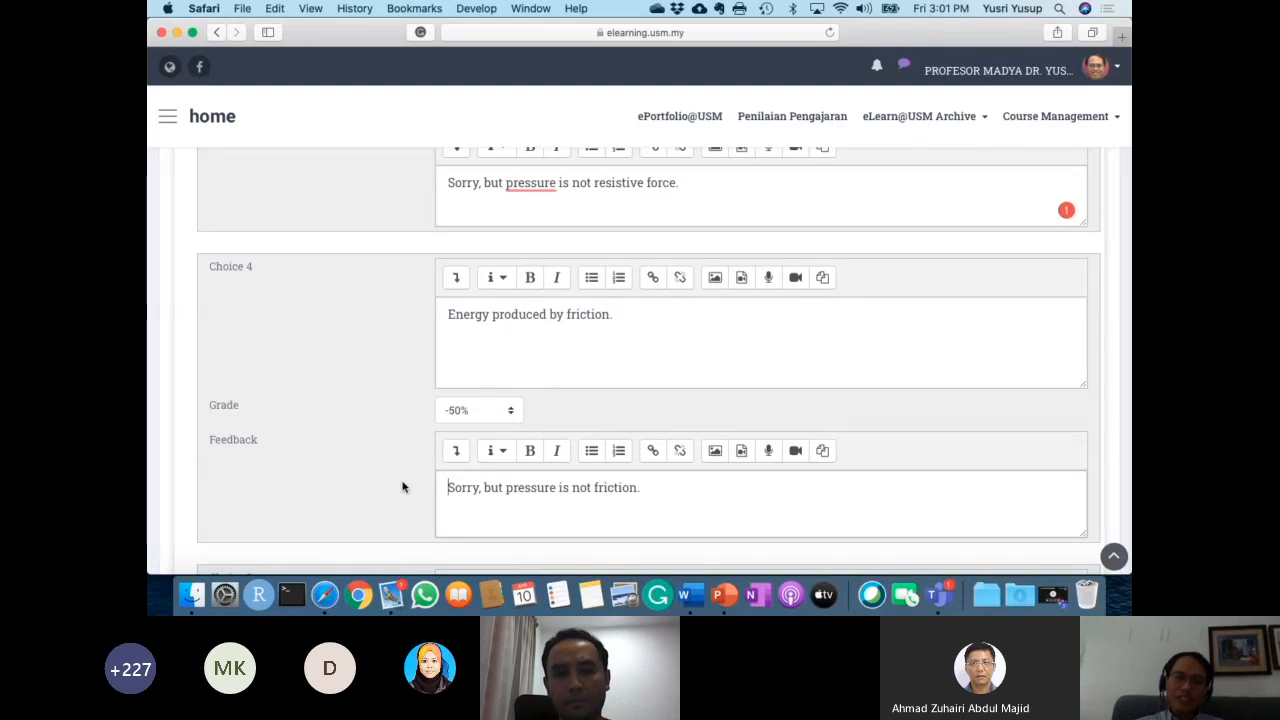
{"action": "scroll", "coordinate": [403, 487], "scroll_direction": "up", "scroll_amount": 5}
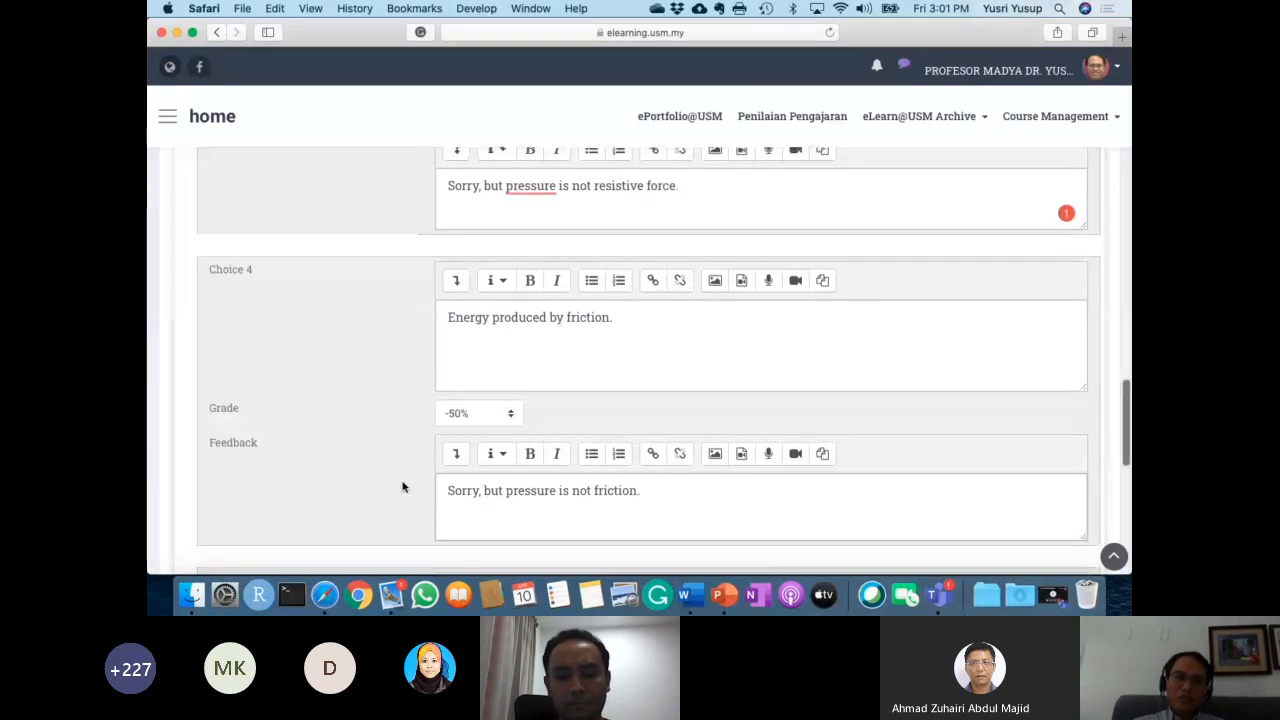
{"action": "scroll", "coordinate": [403, 487], "scroll_direction": "up", "scroll_amount": 1}
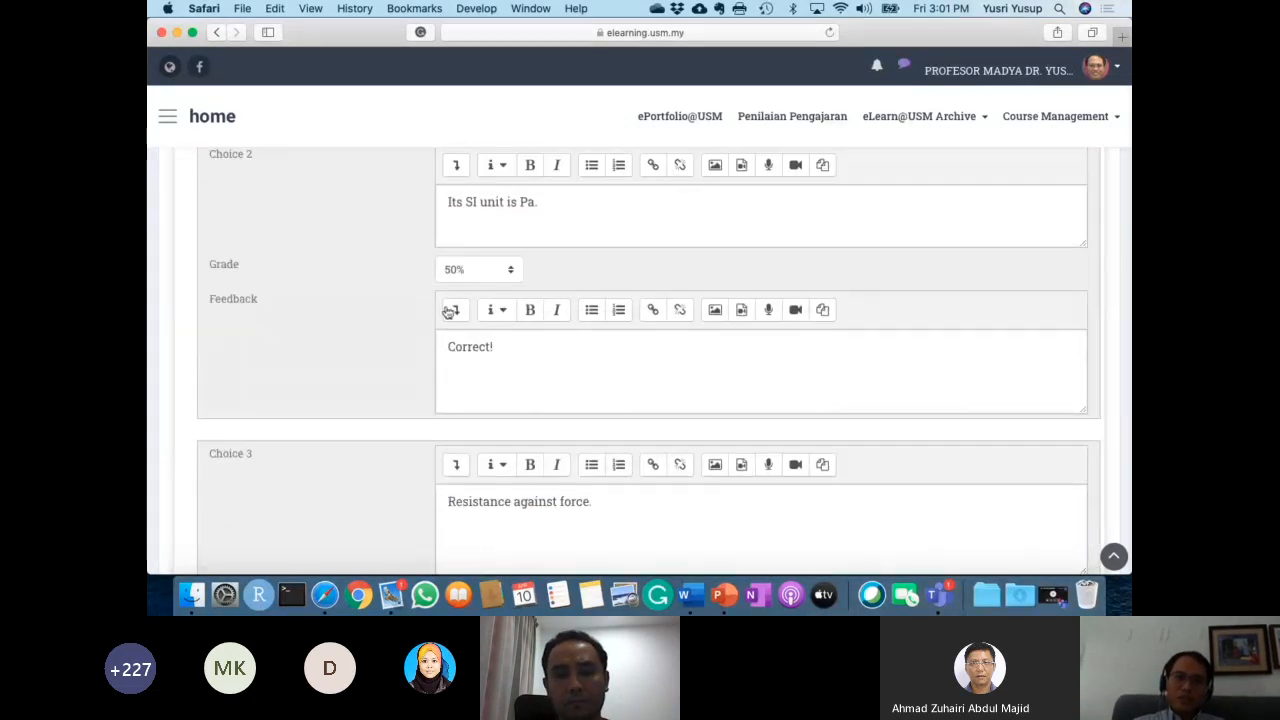
{"action": "scroll", "coordinate": [401, 366], "scroll_direction": "down", "scroll_amount": 2}
{"action": "scroll", "coordinate": [446, 441], "scroll_direction": "down", "scroll_amount": 1}
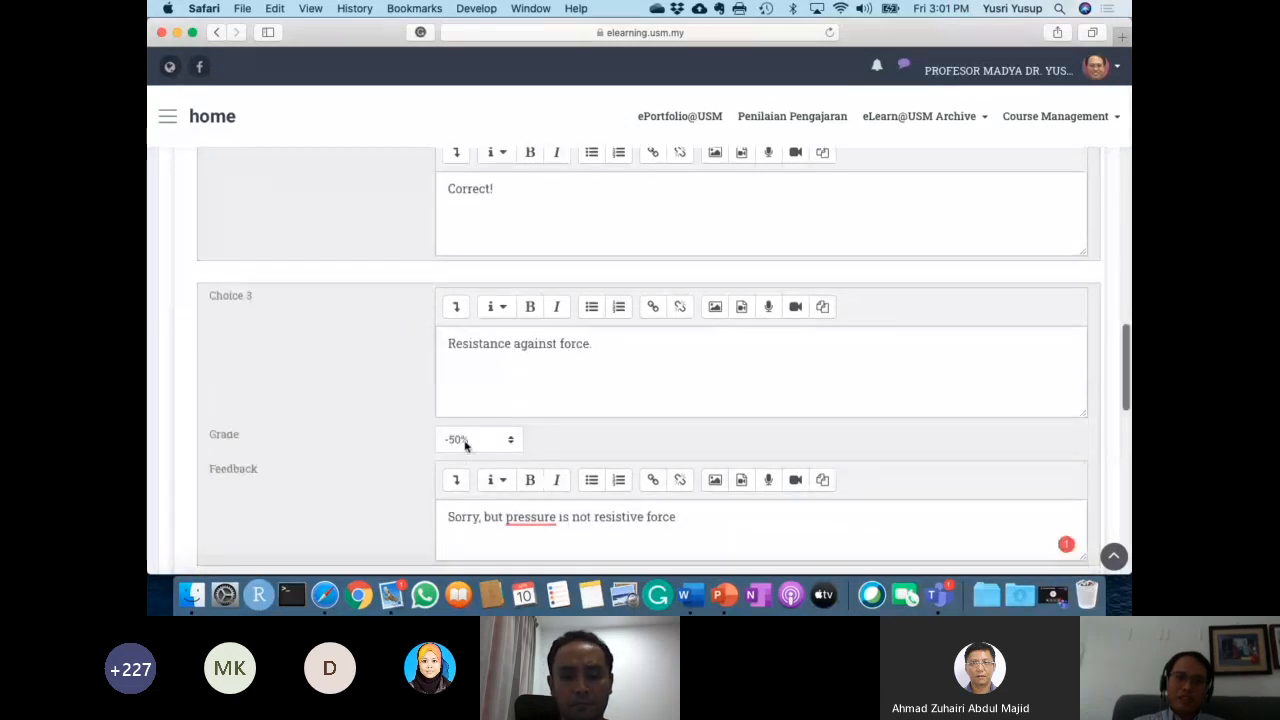
{"action": "scroll", "coordinate": [446, 441], "scroll_direction": "down", "scroll_amount": 4}
{"action": "scroll", "coordinate": [434, 400], "scroll_direction": "down", "scroll_amount": 2}
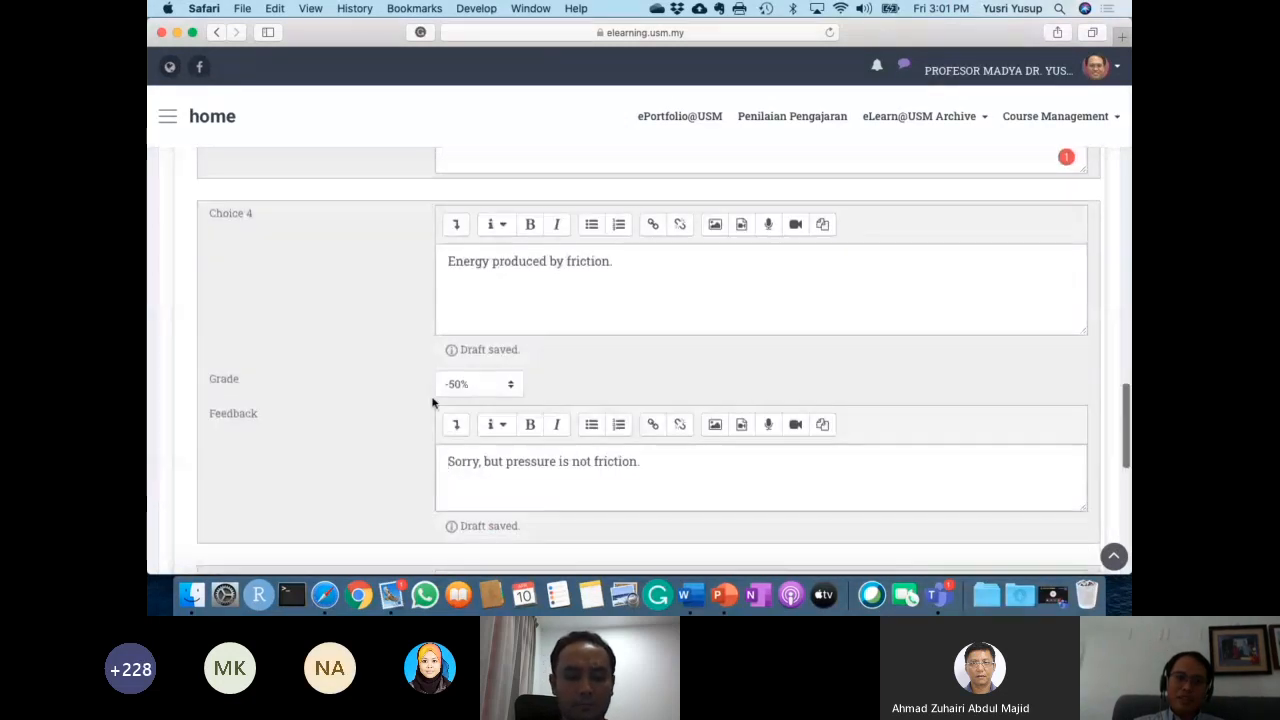
Save the Define Pressure question and go to its entry in the Temperature and Pressure question list in Safari.
{"action": "scroll", "coordinate": [432, 402], "scroll_direction": "down", "scroll_amount": 5}
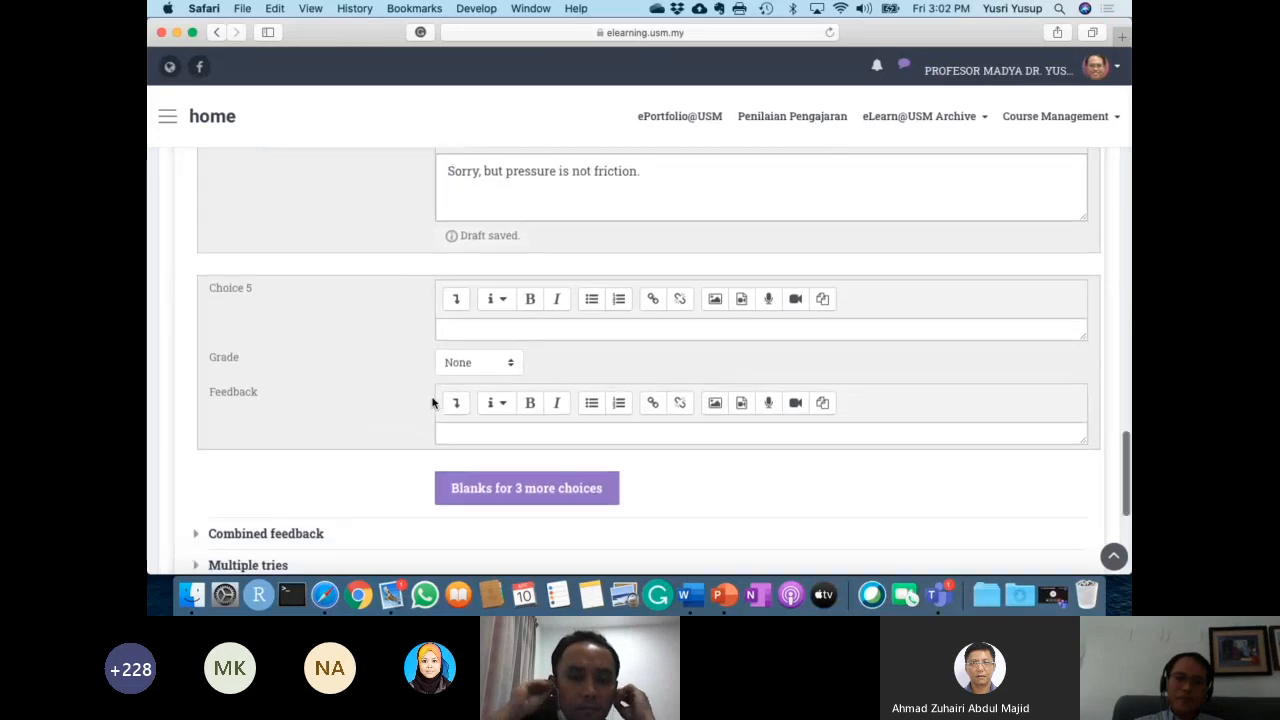
{"action": "scroll", "coordinate": [432, 402], "scroll_direction": "down", "scroll_amount": 2}
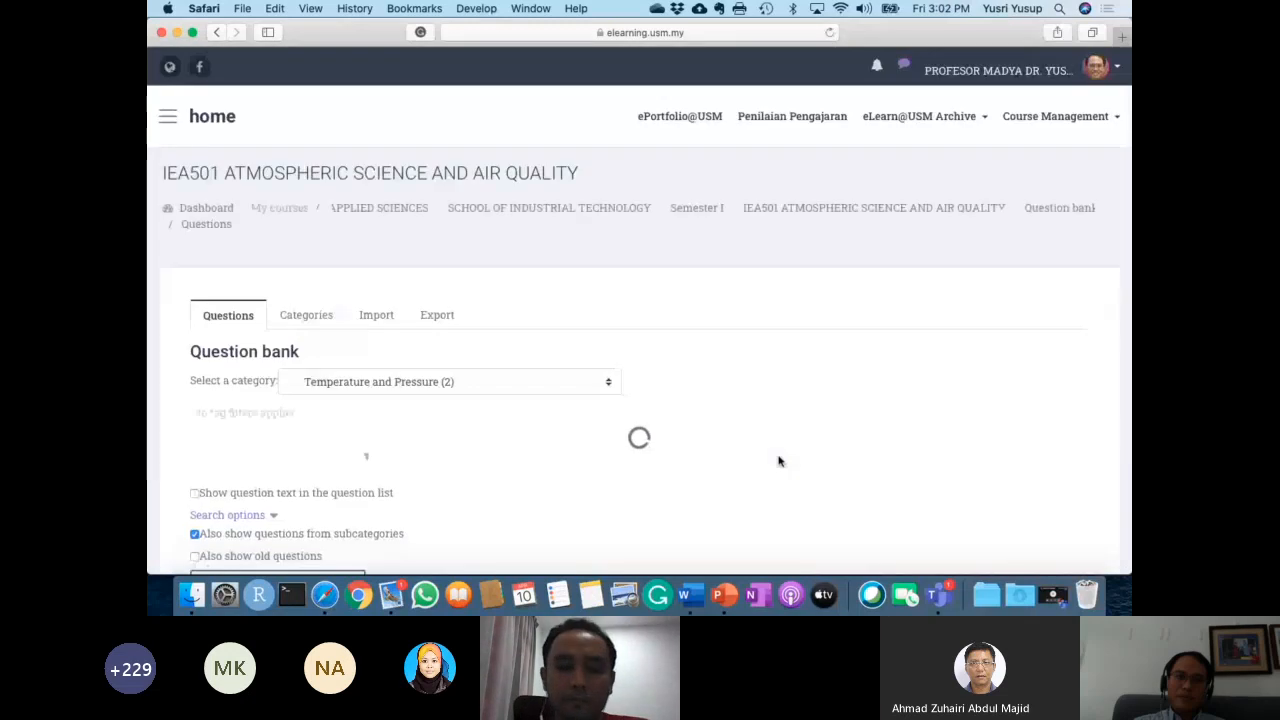
{"action": "scroll", "coordinate": [780, 461], "scroll_direction": "down", "scroll_amount": 2}
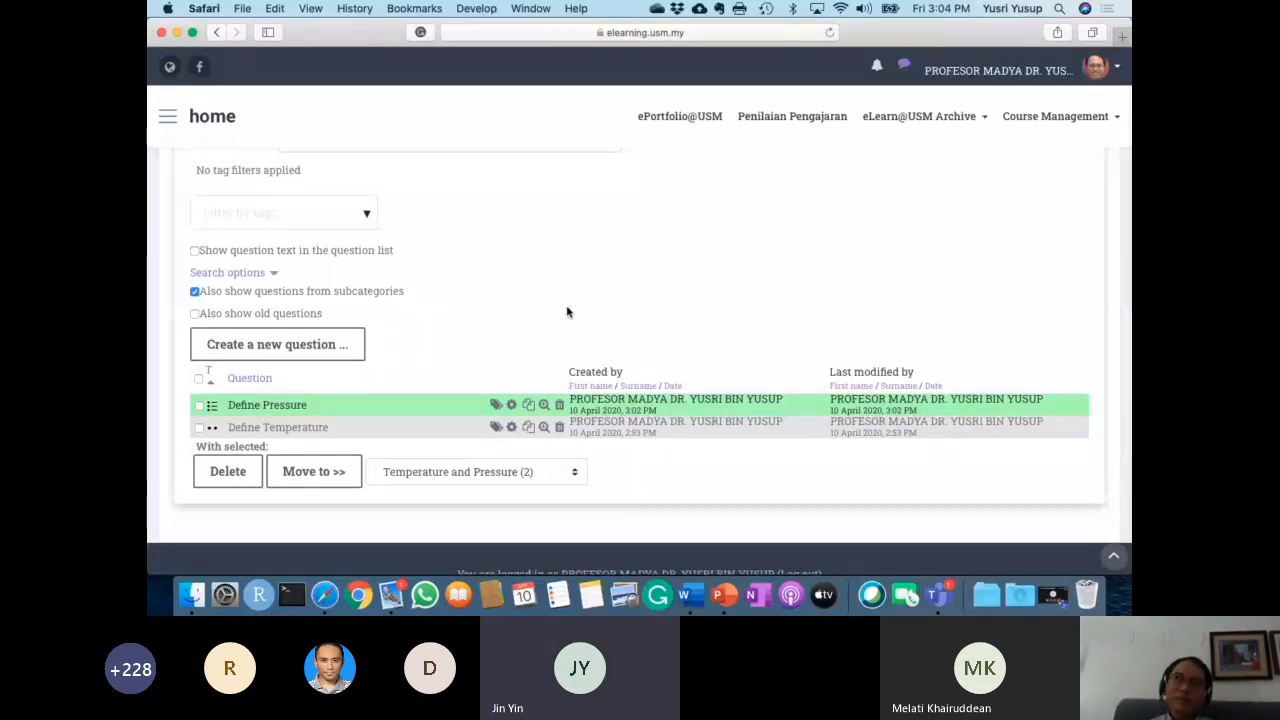
{"action": "key", "text": "super+Tab"}
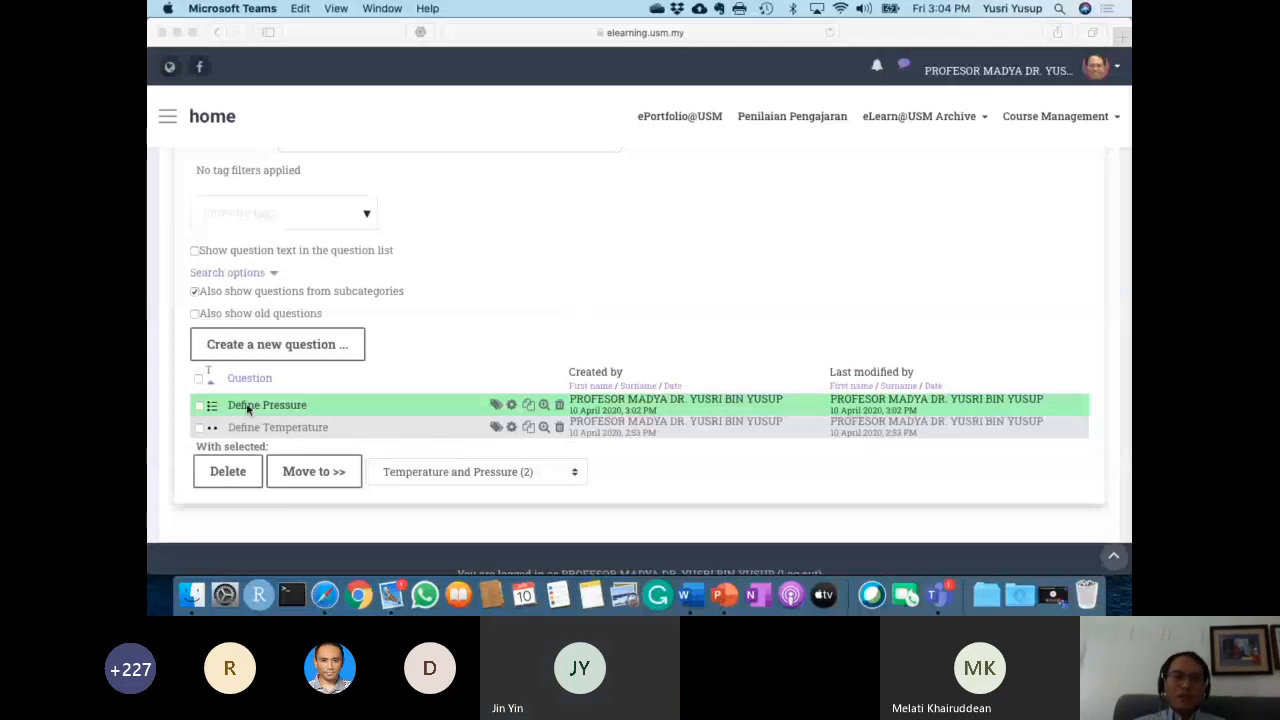
{"action": "left_click", "coordinate": [528, 414]}
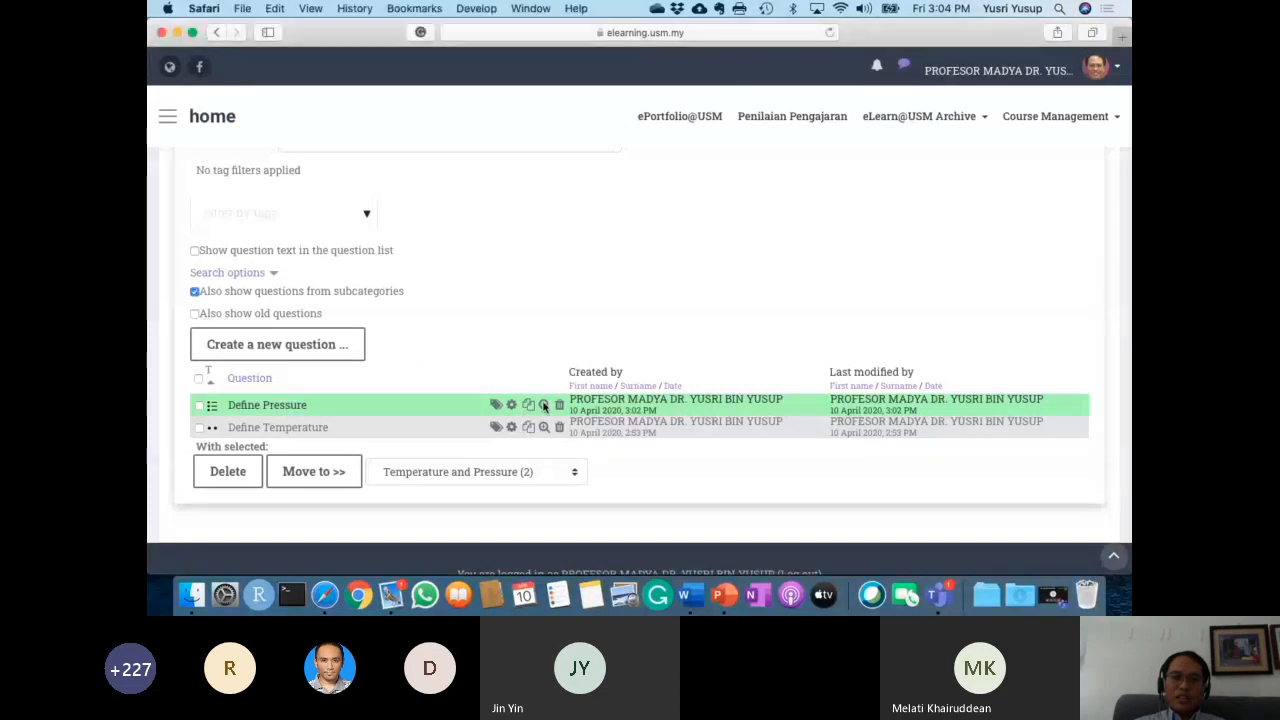
Open a preview of the Define Pressure question and move its window toward the middle of the screen.
{"action": "left_click", "coordinate": [546, 407]}
{"action": "left_click", "coordinate": [158, 29]}
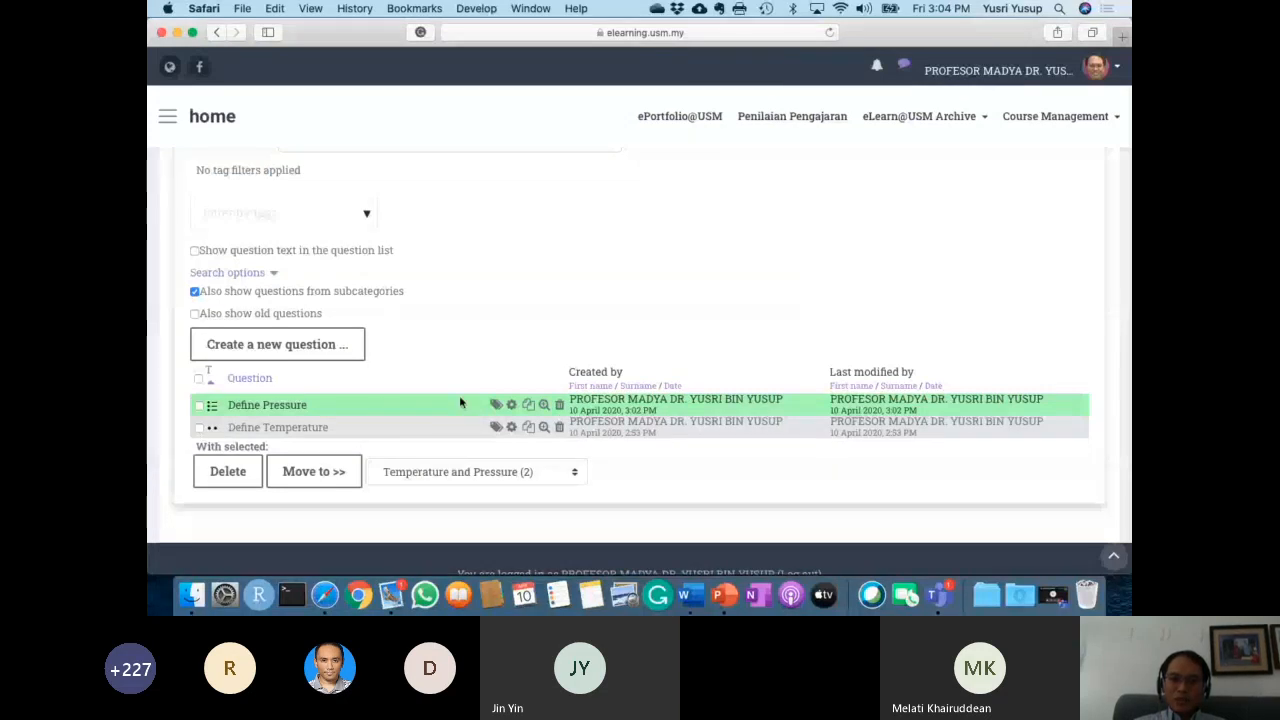
{"action": "left_click", "coordinate": [545, 406]}
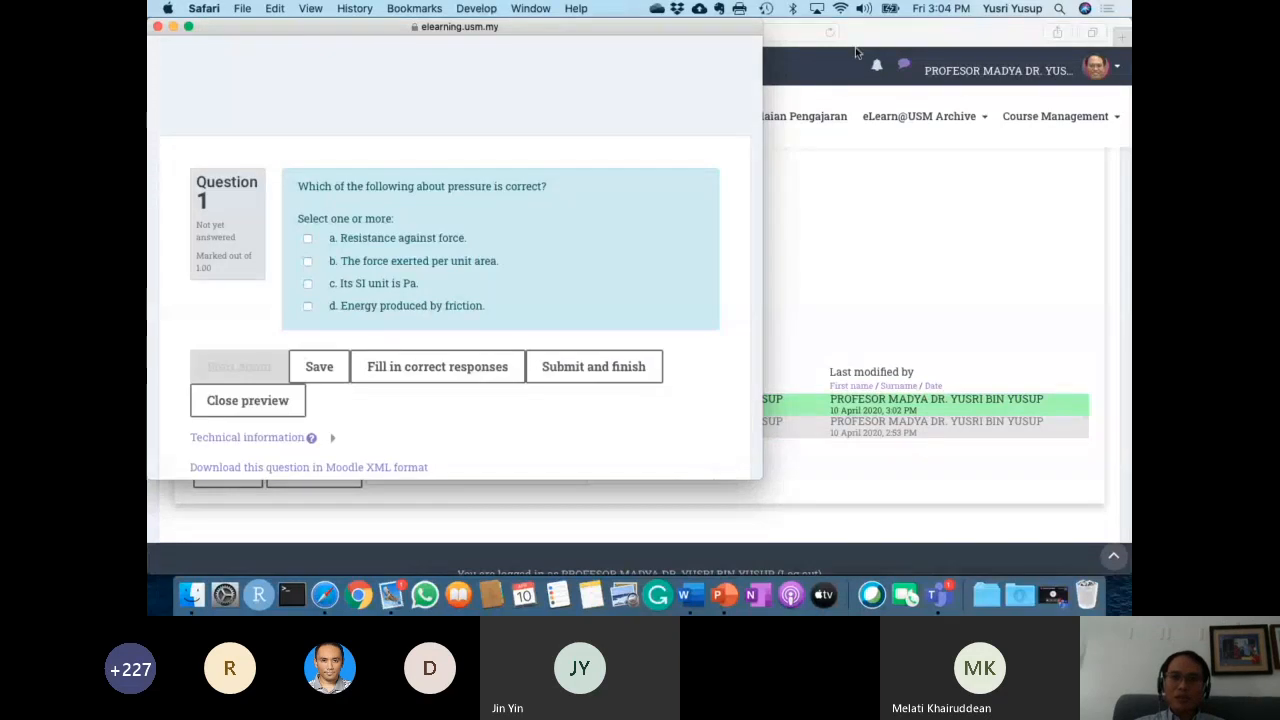
{"action": "left_click_drag", "start_coordinate": [290, 32], "coordinate": [403, 80]}
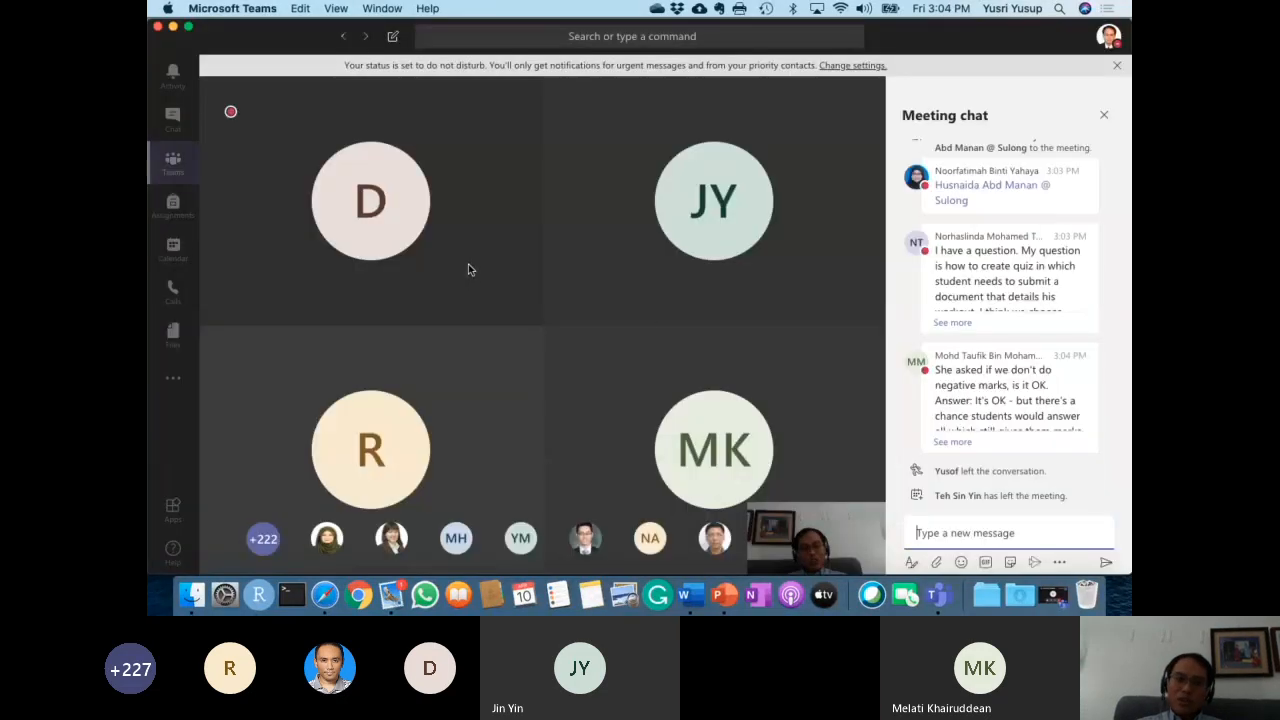
Switch from the Teams meeting back to the question preview in Safari.
{"action": "mouse_move", "coordinate": [655, 328]}
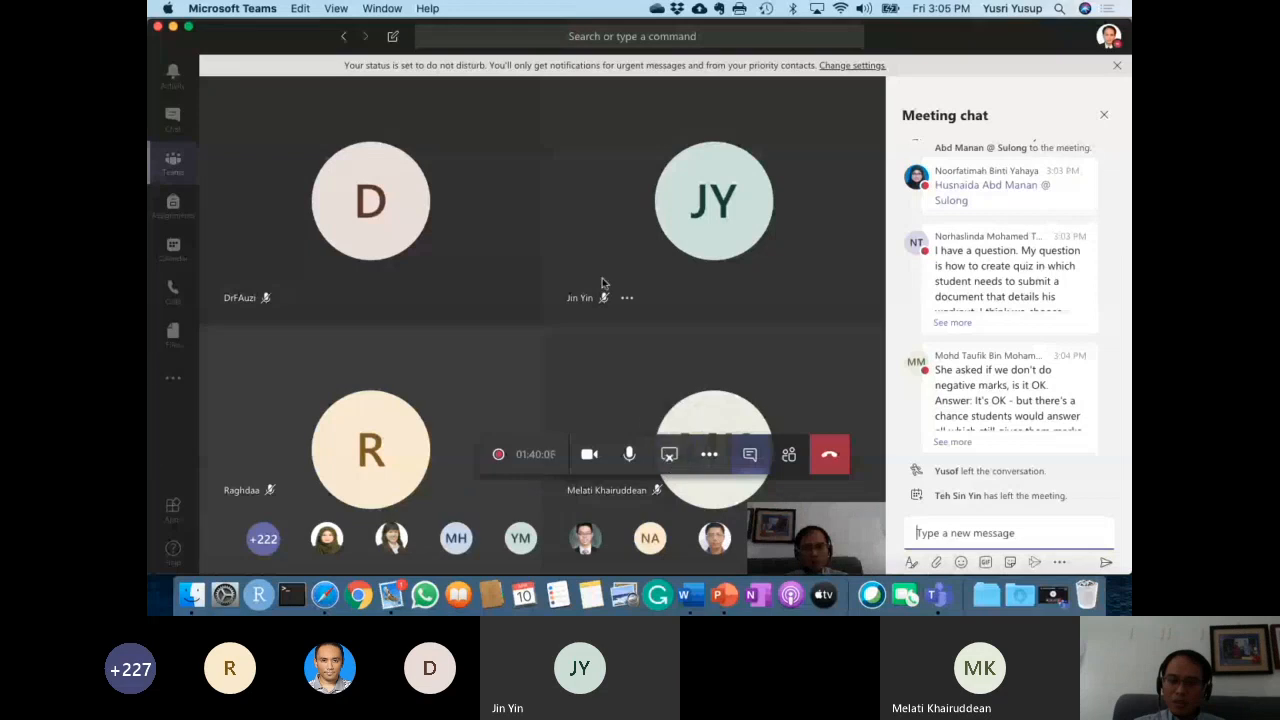
{"action": "key", "text": "ctrl+Up"}
{"action": "left_click", "coordinate": [573, 199]}
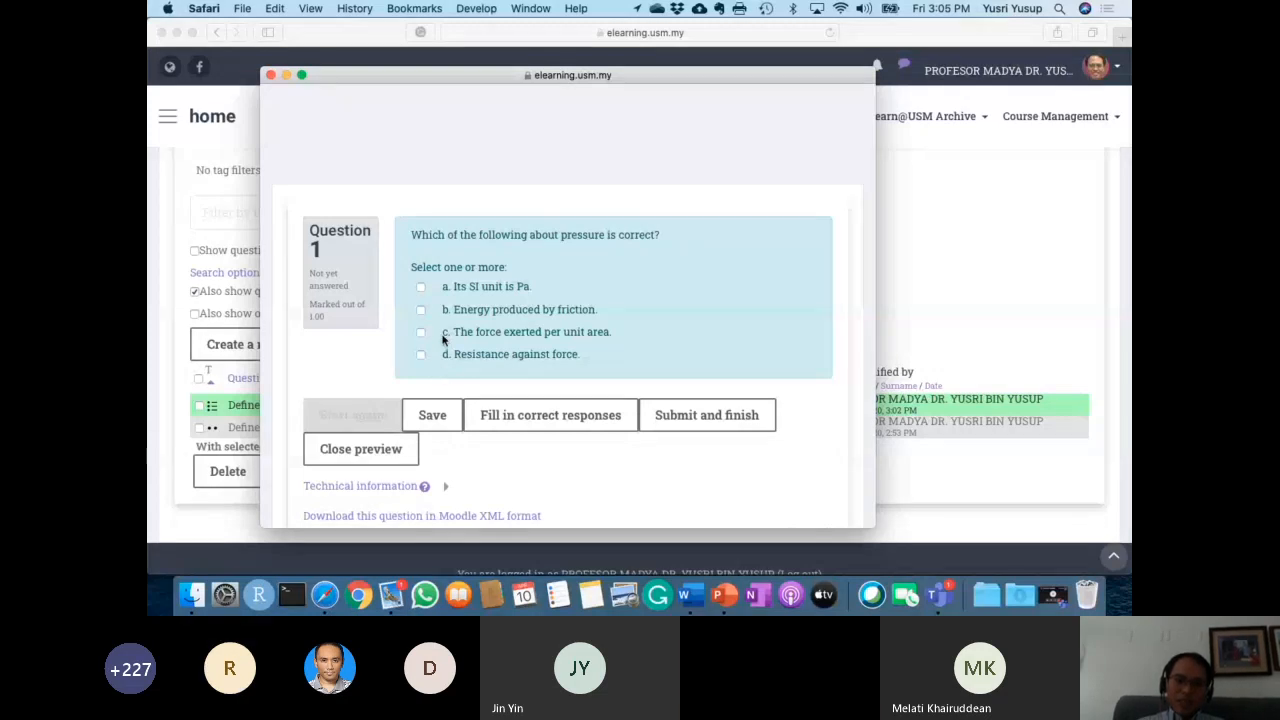
Select all four answers to the pressure question in the preview, submit the attempt and review its feedback.
{"action": "scroll", "coordinate": [444, 340], "scroll_direction": "down", "scroll_amount": 1}
{"action": "left_click", "coordinate": [420, 251]}
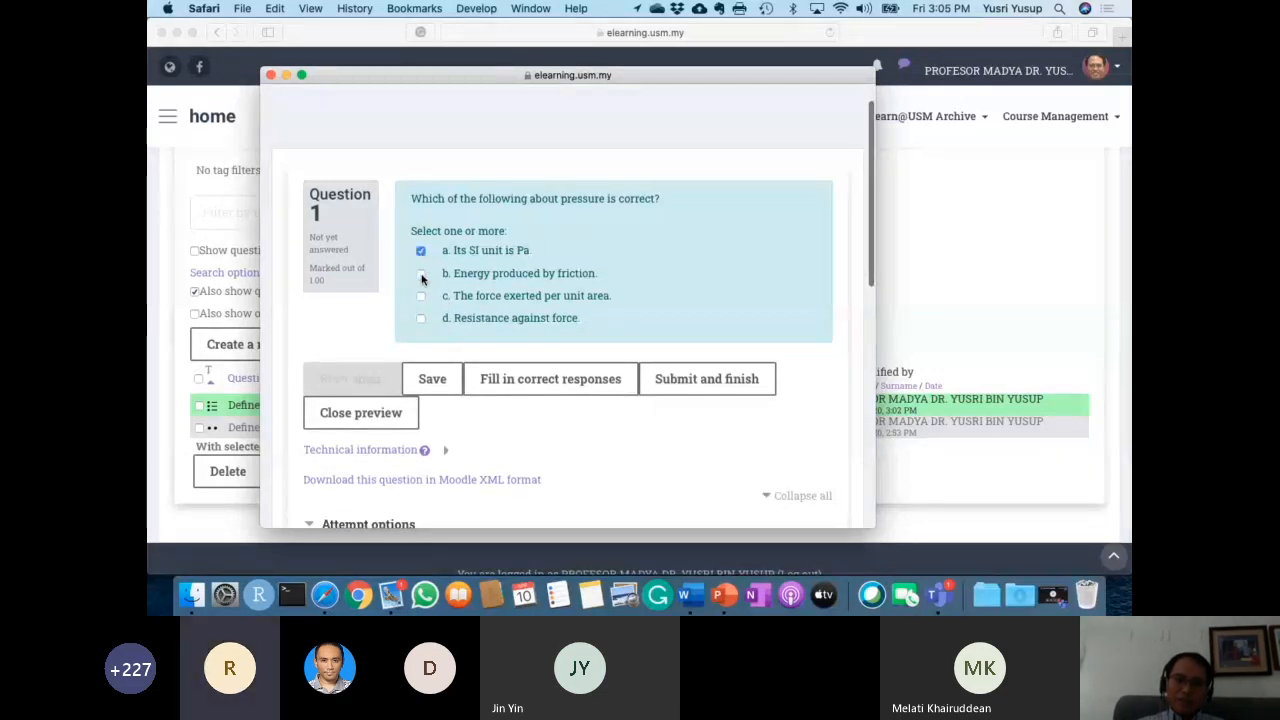
{"action": "left_click", "coordinate": [420, 274]}
{"action": "left_click", "coordinate": [420, 296]}
{"action": "left_click", "coordinate": [420, 318]}
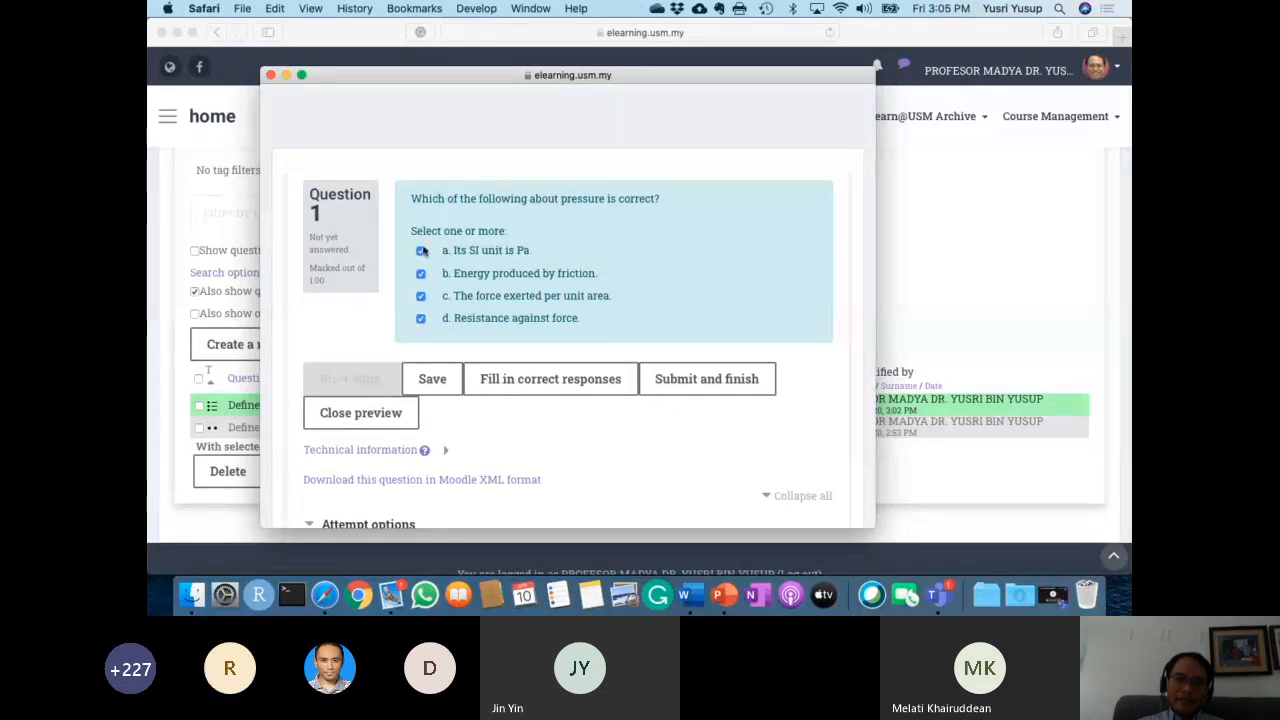
{"action": "left_click", "coordinate": [695, 380]}
{"action": "scroll", "coordinate": [695, 388], "scroll_direction": "down", "scroll_amount": 1}
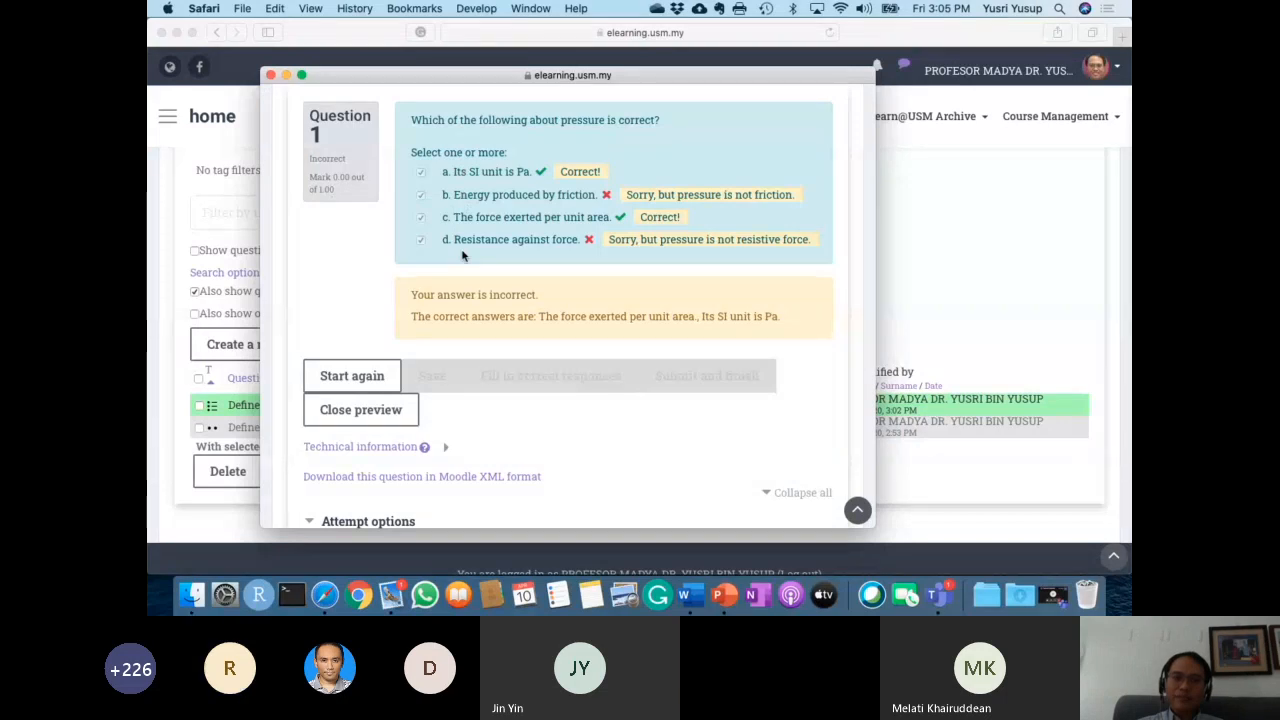
Restart the preview and submit an attempt with "Its SI unit is Pa." and "The force exerted per unit area." selected.
{"action": "left_click", "coordinate": [352, 378]}
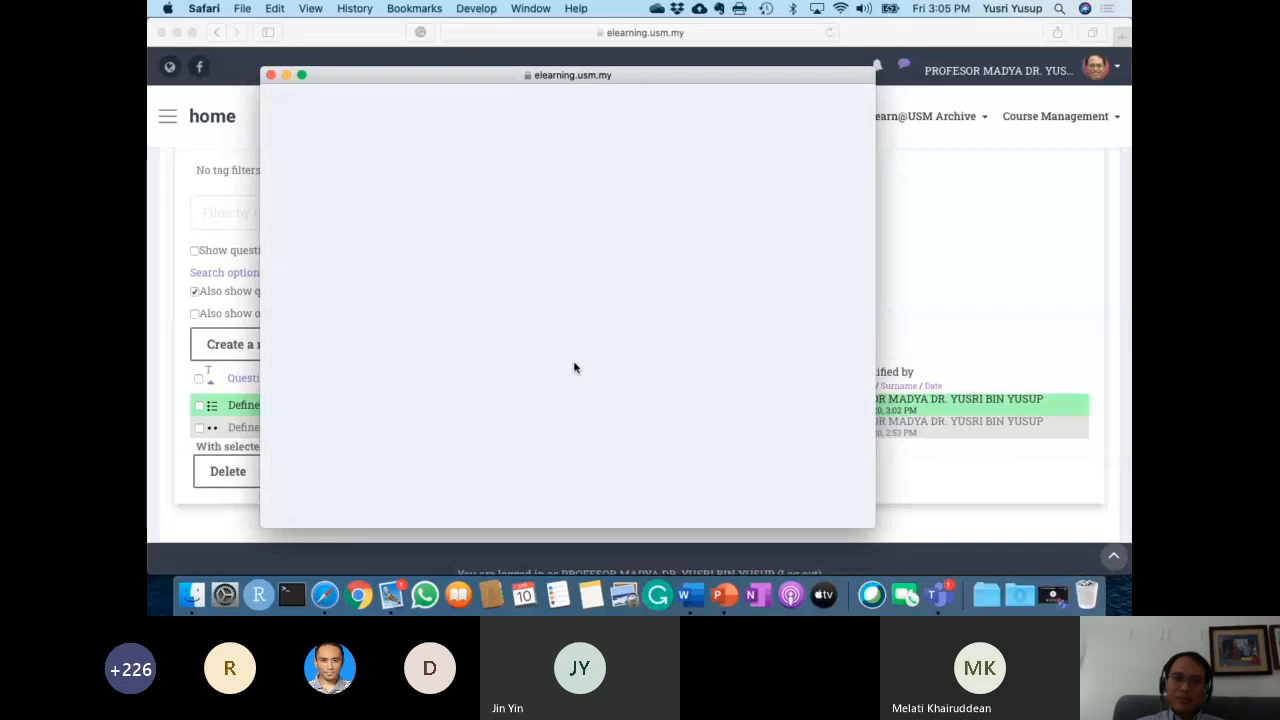
{"action": "scroll", "coordinate": [574, 366], "scroll_direction": "down", "scroll_amount": 2}
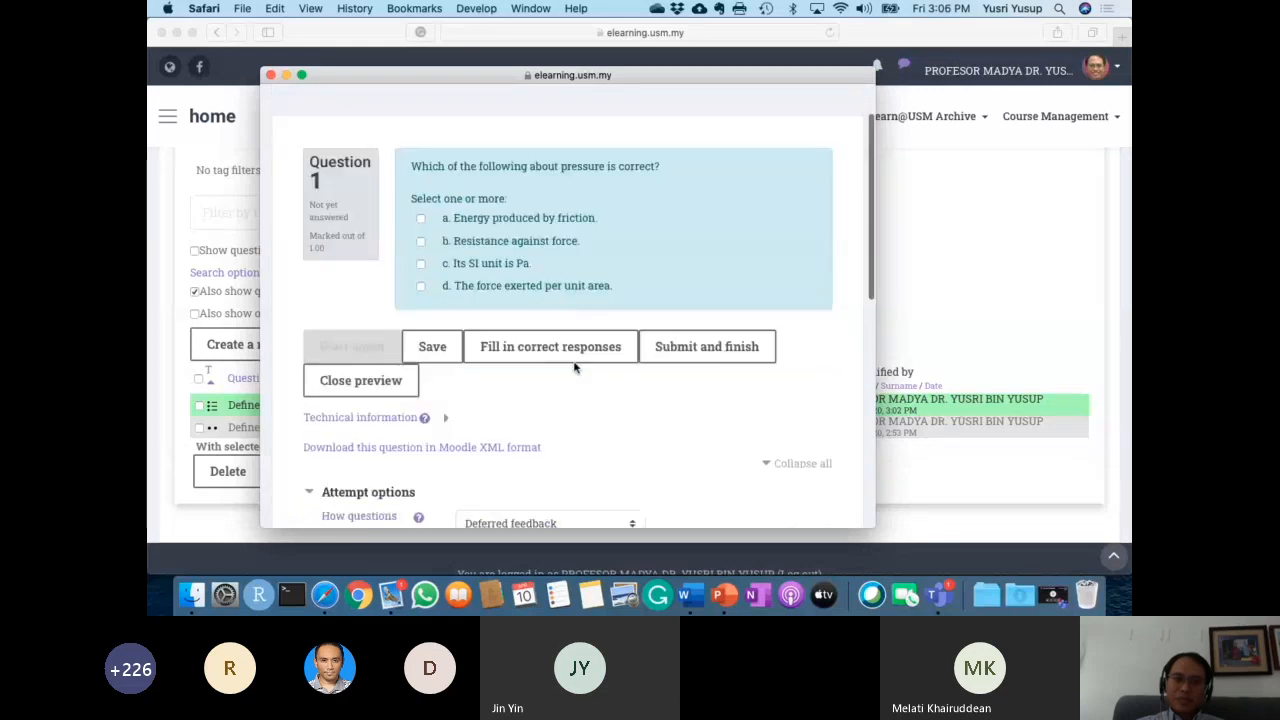
{"action": "left_click", "coordinate": [421, 261]}
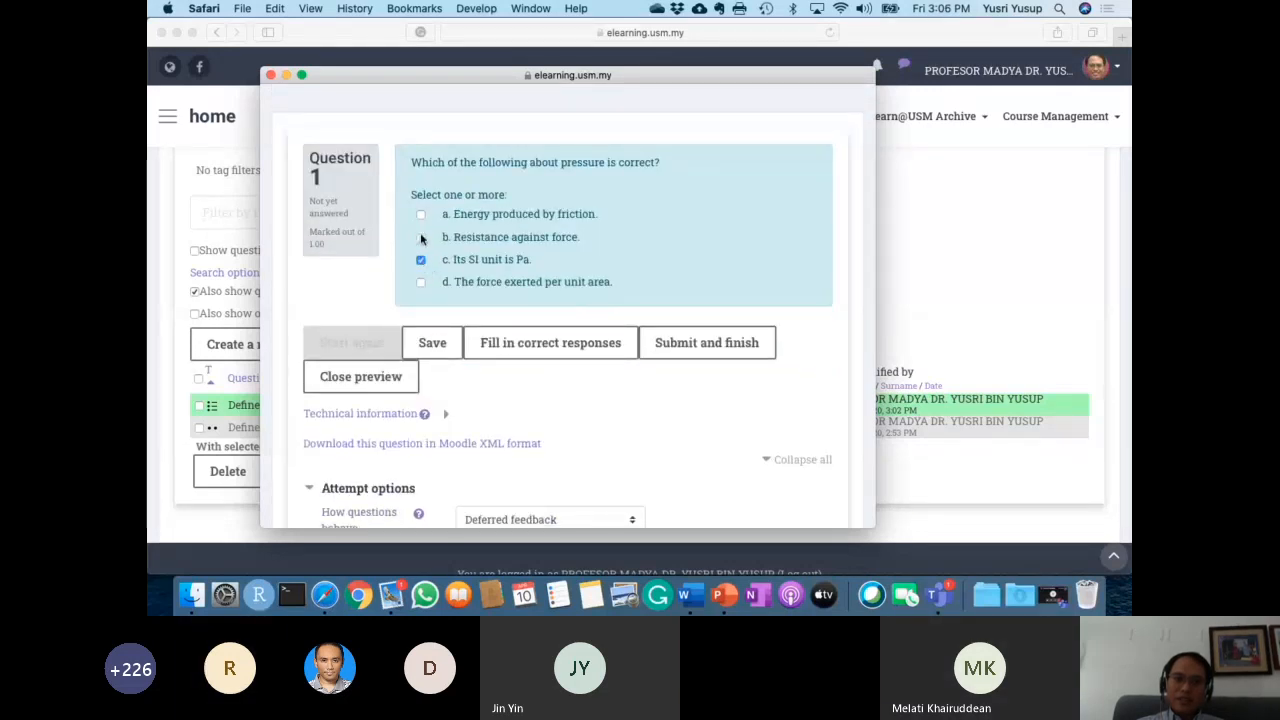
{"action": "left_click", "coordinate": [420, 284]}
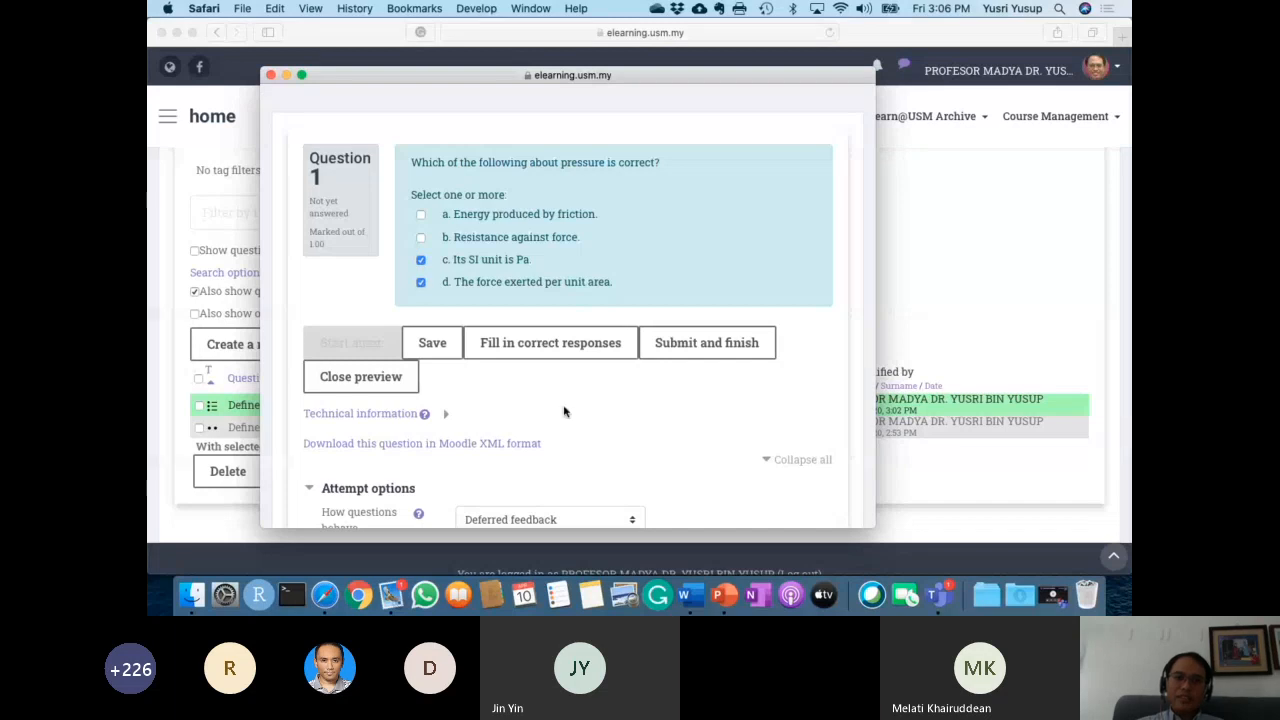
{"action": "scroll", "coordinate": [563, 409], "scroll_direction": "down", "scroll_amount": 1}
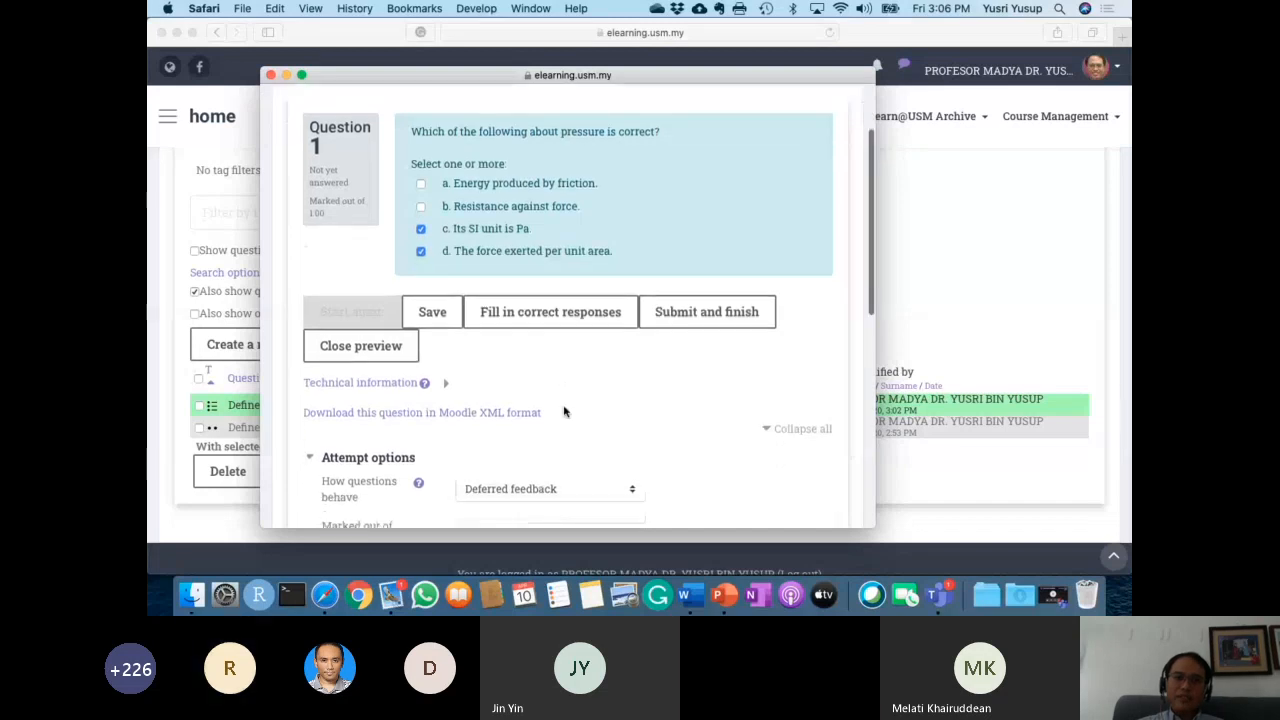
{"action": "left_click", "coordinate": [692, 311]}
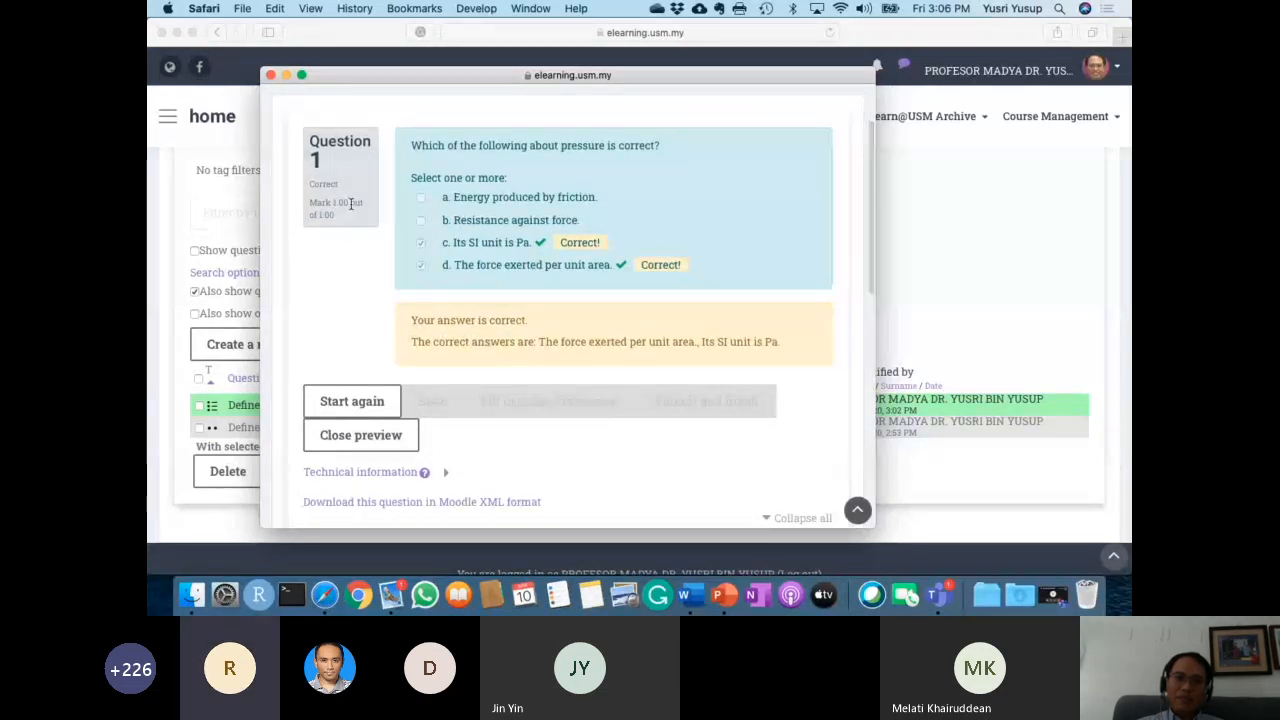
Restart the preview and submit an attempt with "Energy produced by friction." and "Resistance against force." selected.
{"action": "left_click", "coordinate": [358, 402]}
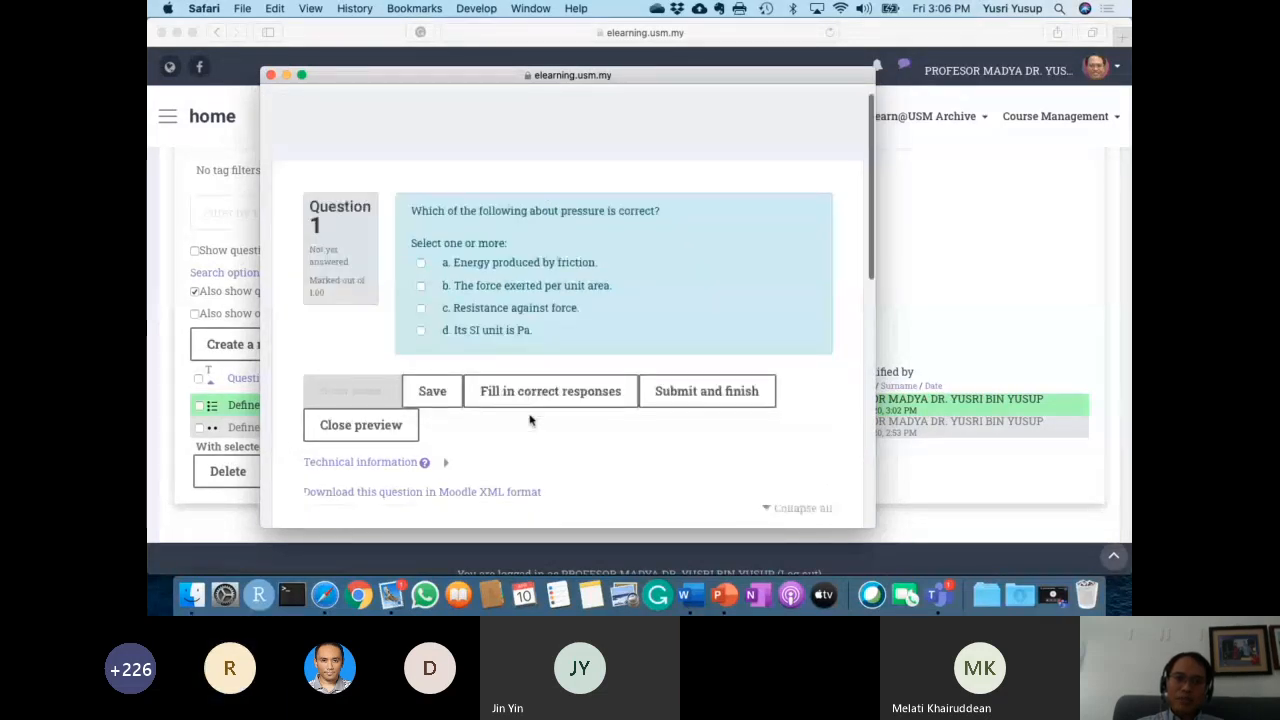
{"action": "scroll", "coordinate": [530, 420], "scroll_direction": "down", "scroll_amount": 2}
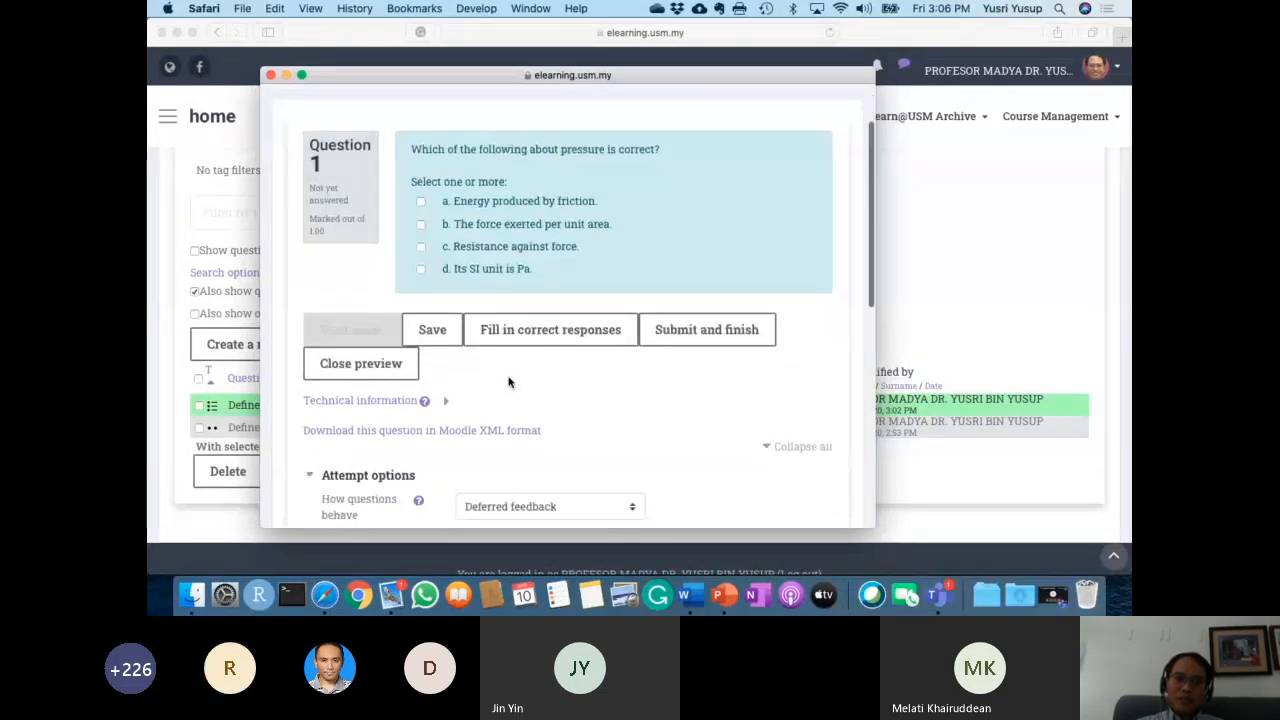
{"action": "left_click", "coordinate": [421, 247]}
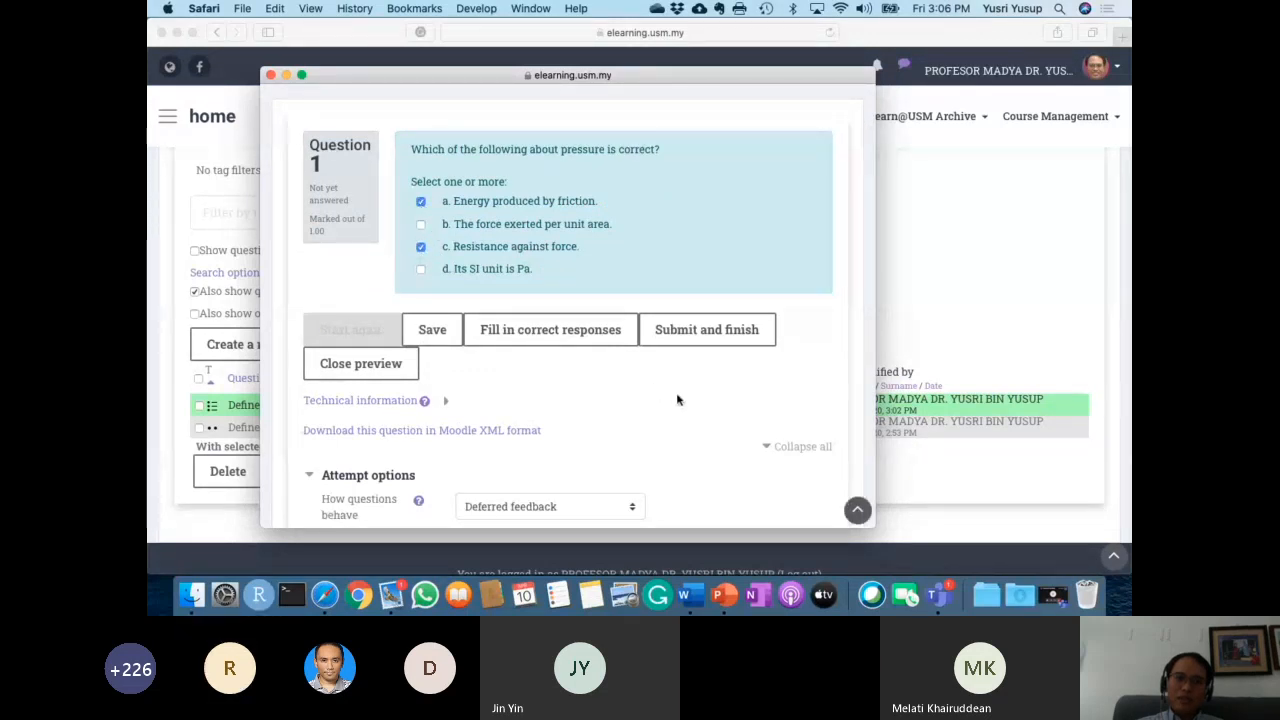
{"action": "left_click", "coordinate": [703, 341]}
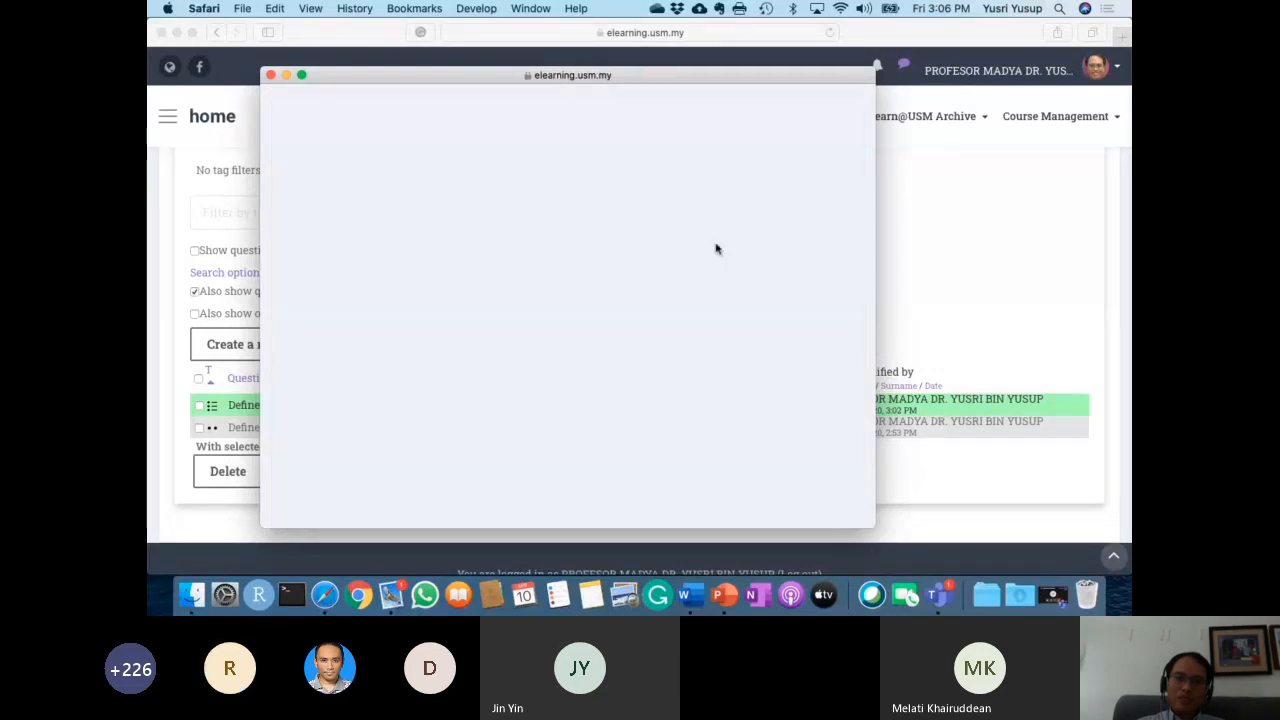
{"action": "scroll", "coordinate": [716, 248], "scroll_direction": "down", "scroll_amount": 2}
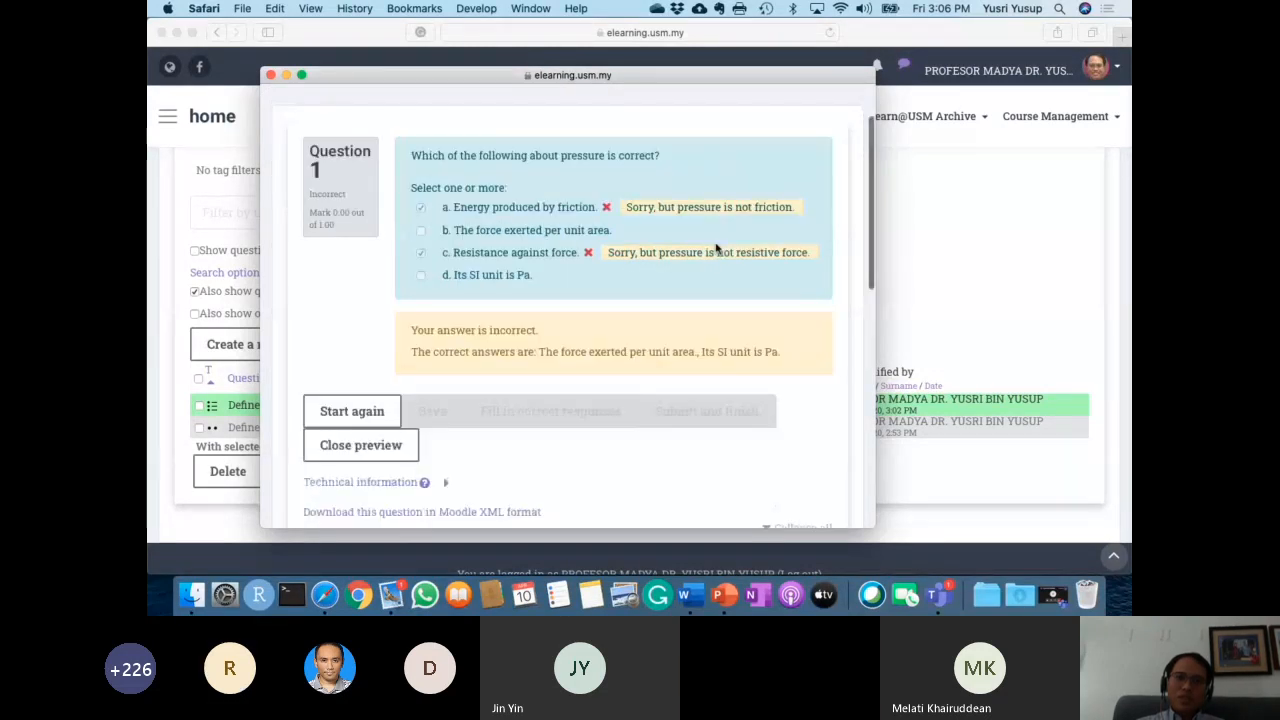
{"action": "scroll", "coordinate": [716, 248], "scroll_direction": "down", "scroll_amount": 1}
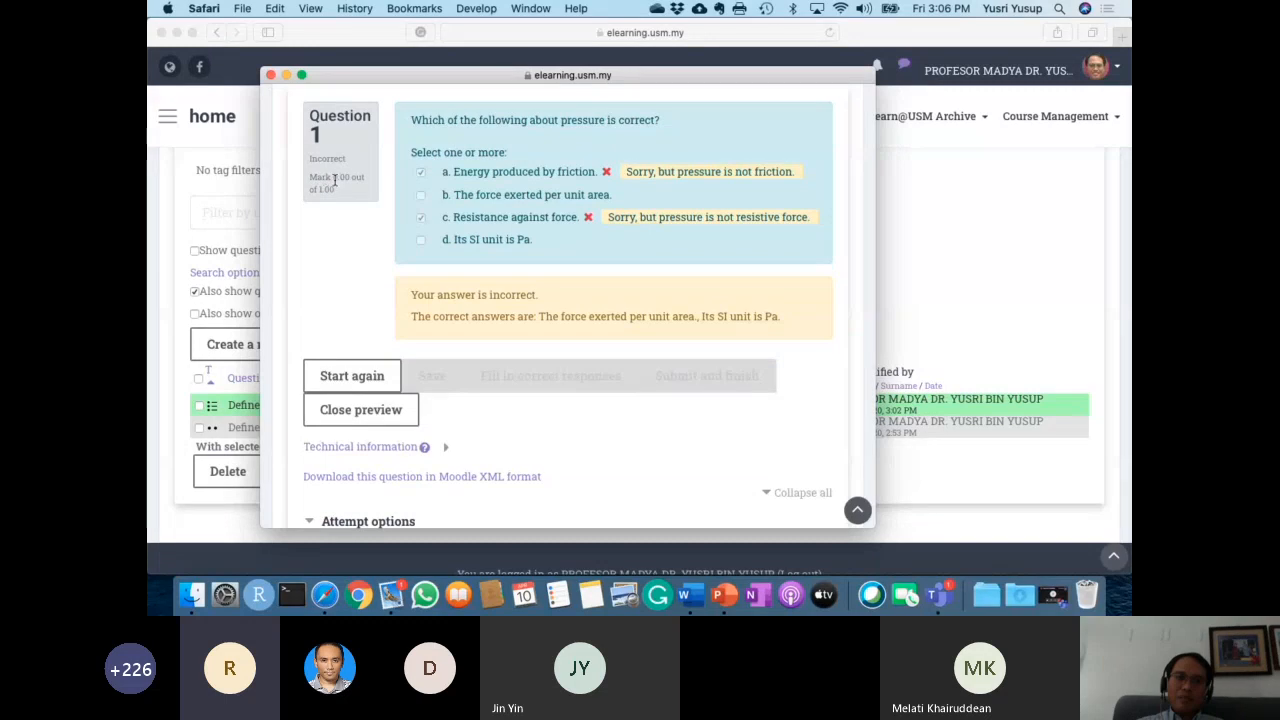
Highlight the mark awarded for the submitted attempt, clear the highlight and close the question preview.
{"action": "left_click_drag", "start_coordinate": [333, 177], "coordinate": [351, 177]}
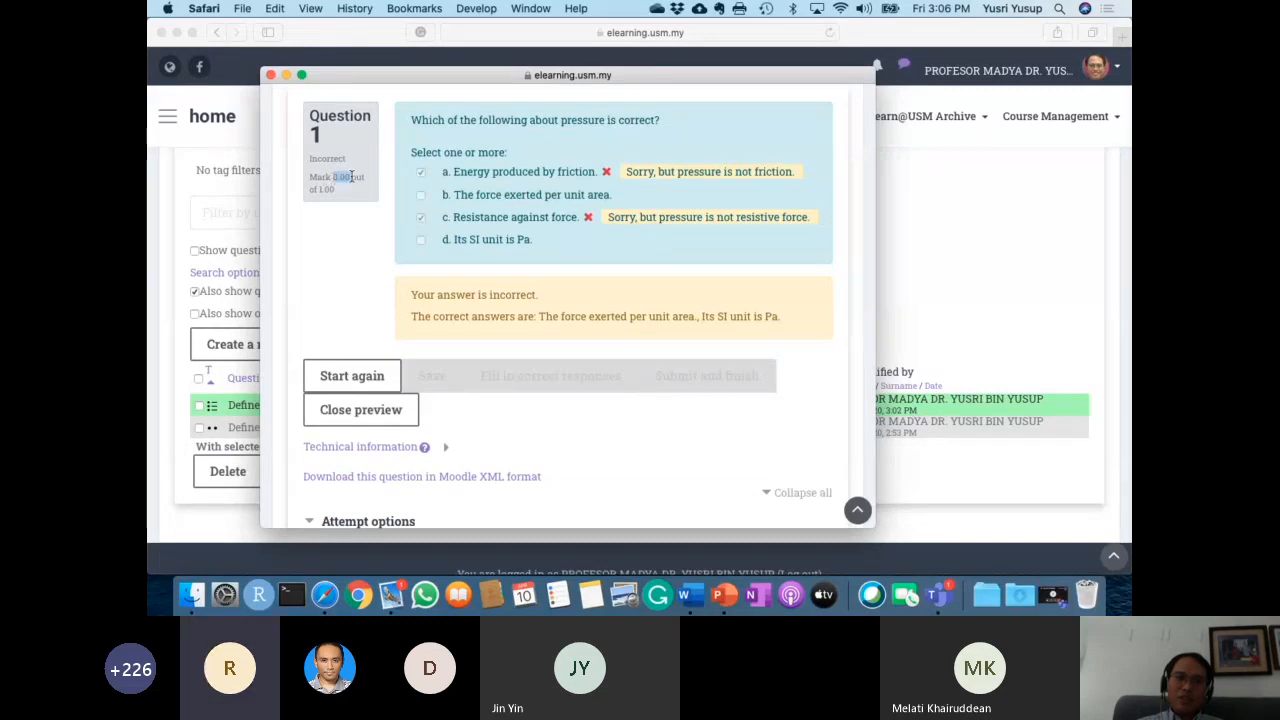
{"action": "left_click", "coordinate": [380, 252]}
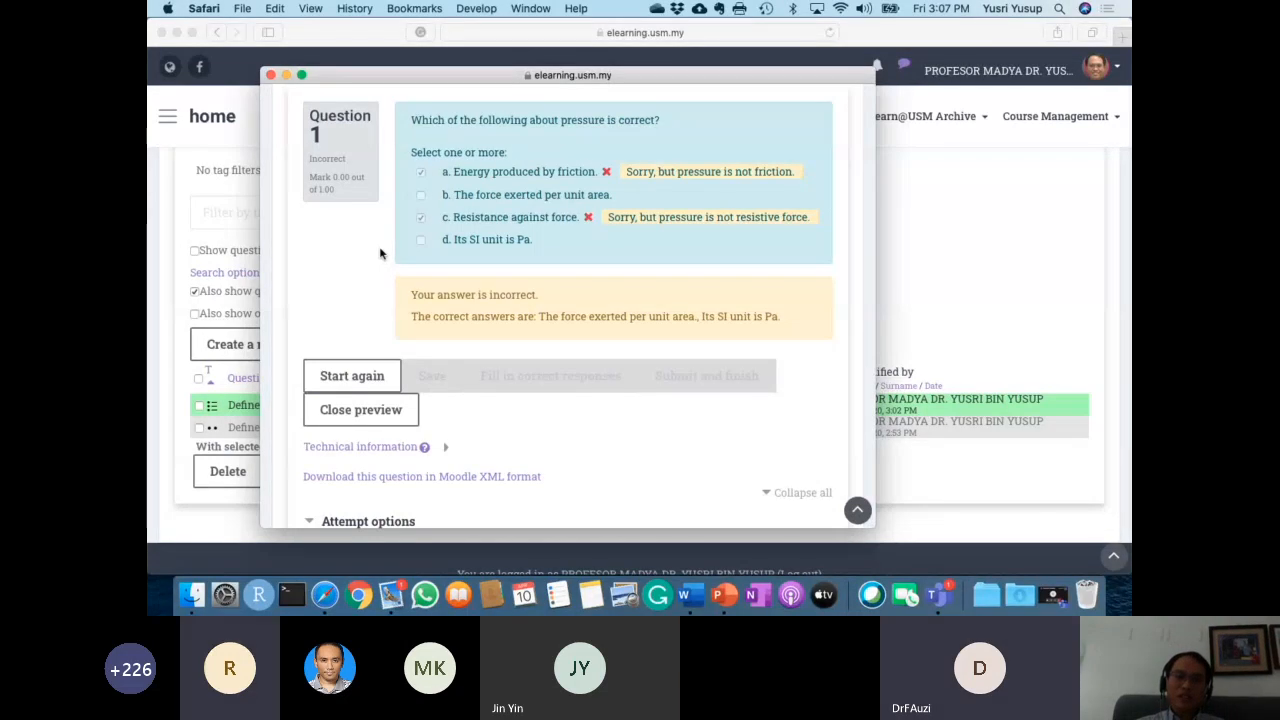
{"action": "left_click", "coordinate": [368, 420]}
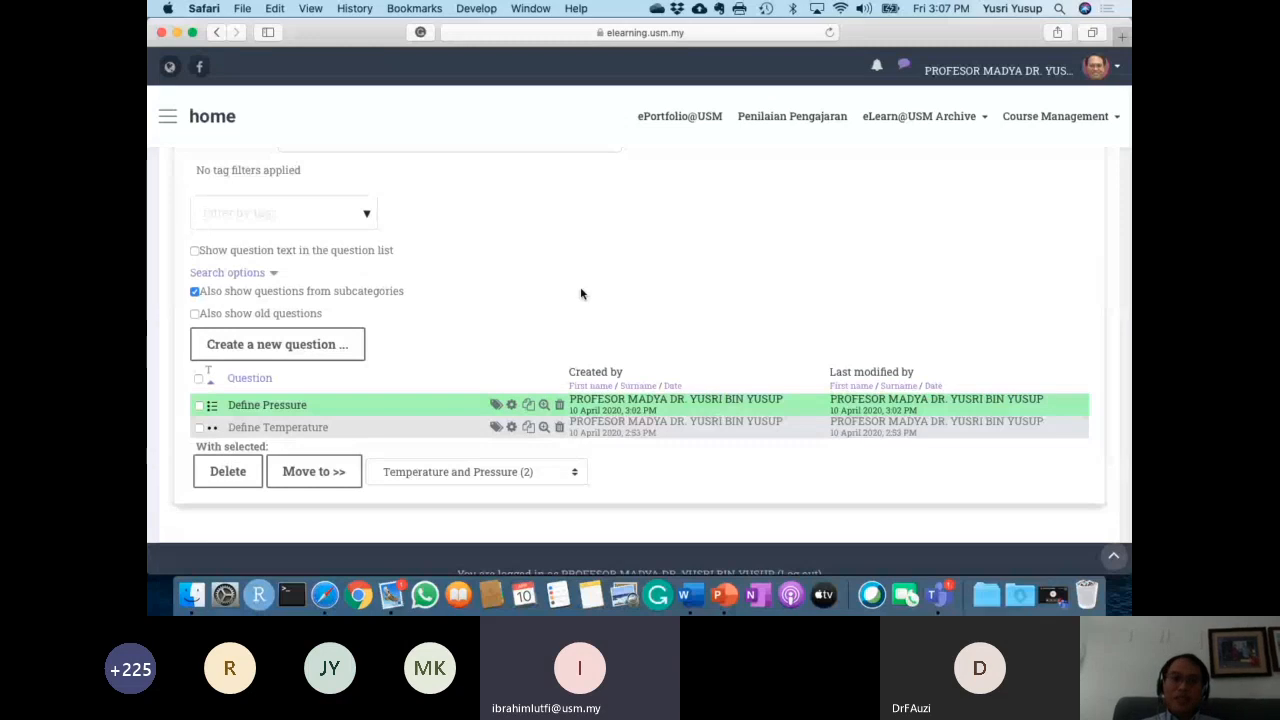
Open the Define Pressure question for editing and go to its choice-shuffling and numbering settings.
{"action": "left_click", "coordinate": [511, 414]}
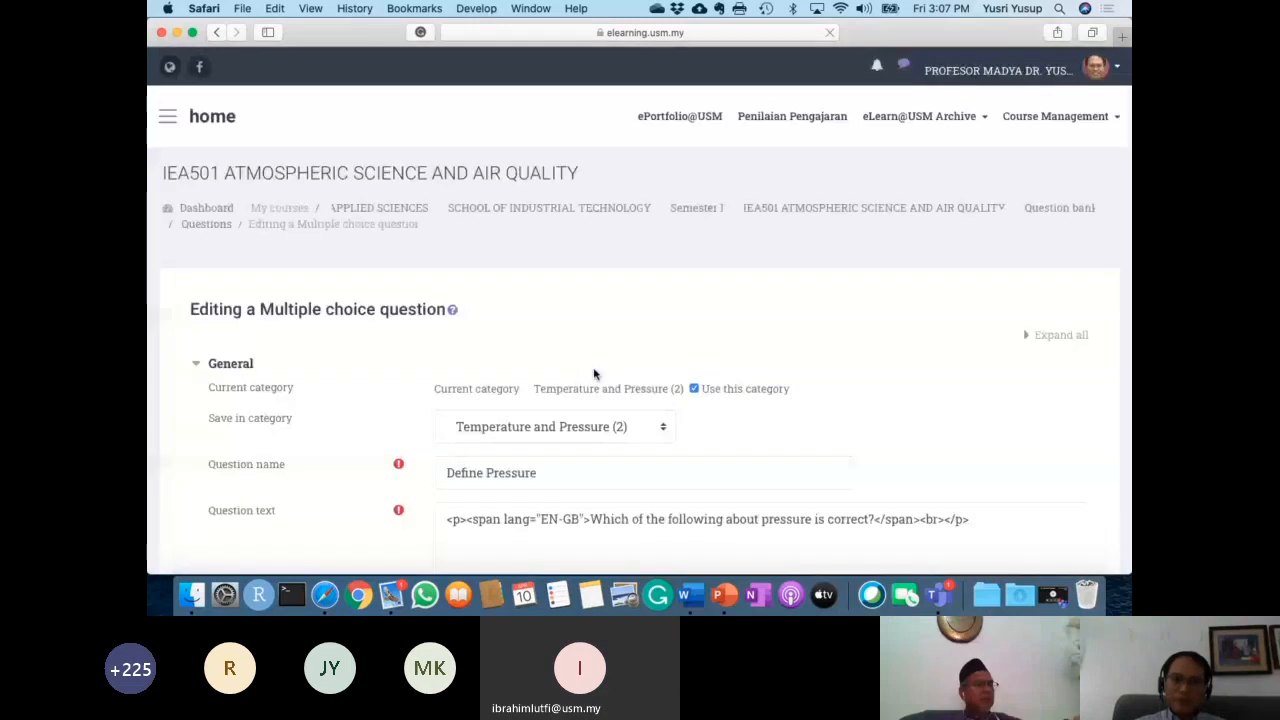
{"action": "scroll", "coordinate": [829, 419], "scroll_direction": "down", "scroll_amount": 5}
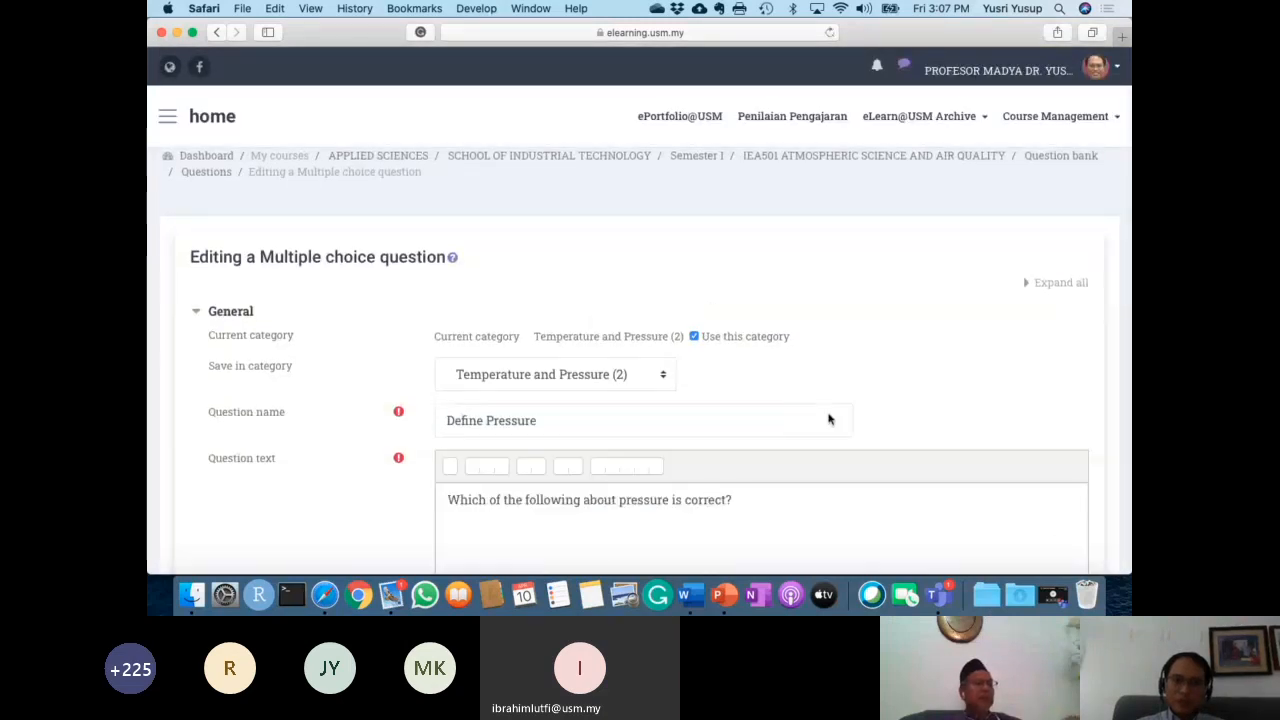
{"action": "scroll", "coordinate": [829, 419], "scroll_direction": "down", "scroll_amount": 5}
{"action": "scroll", "coordinate": [829, 417], "scroll_direction": "up", "scroll_amount": 2}
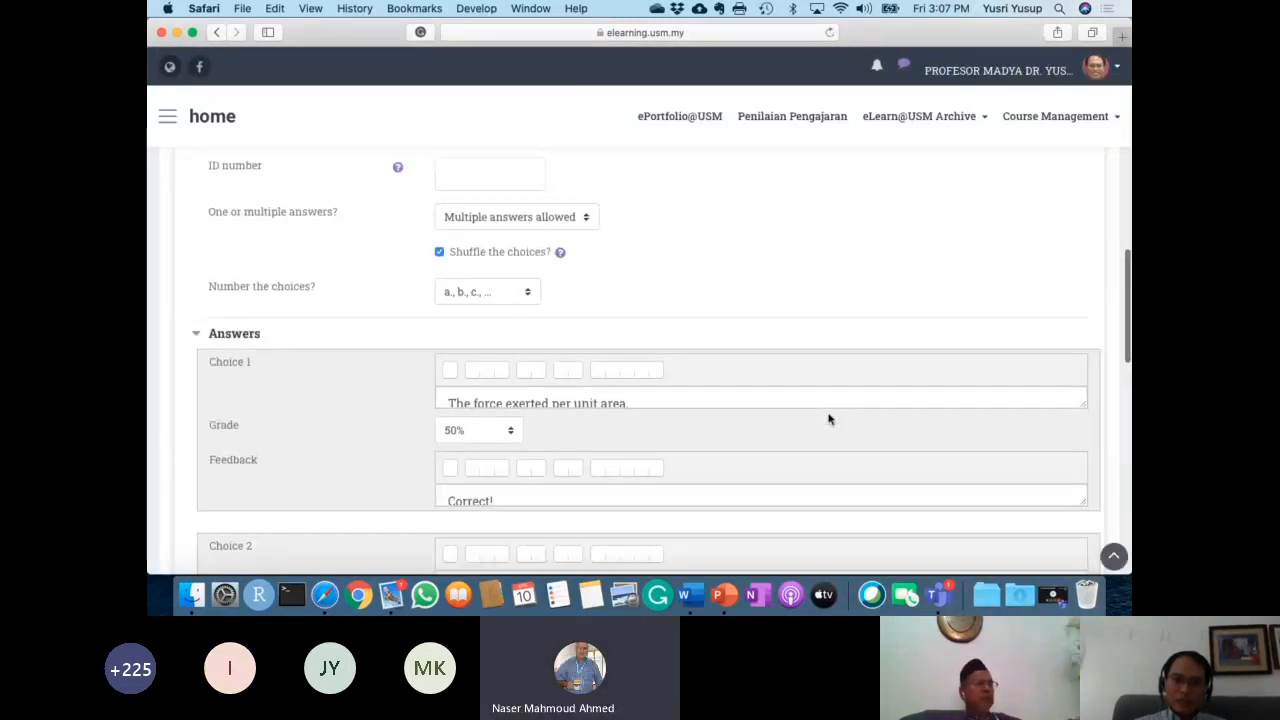
{"action": "scroll", "coordinate": [636, 395], "scroll_direction": "up", "scroll_amount": 3}
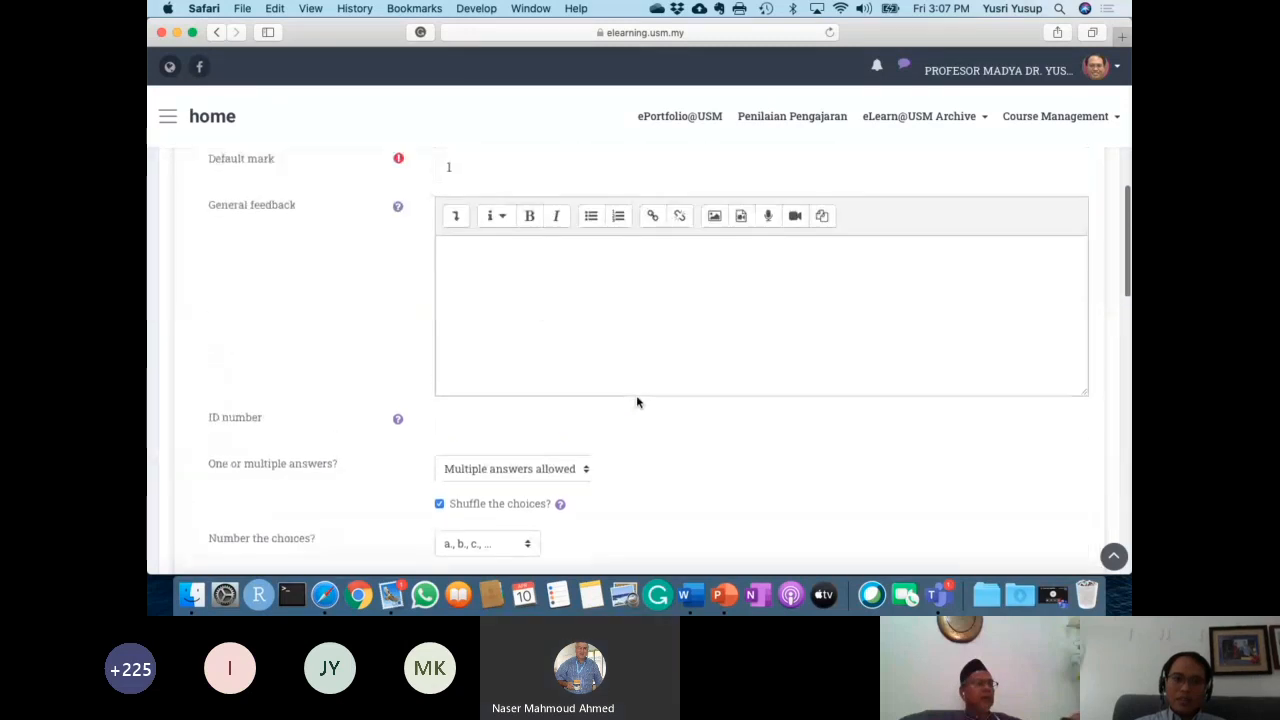
{"action": "scroll", "coordinate": [636, 395], "scroll_direction": "down", "scroll_amount": 3}
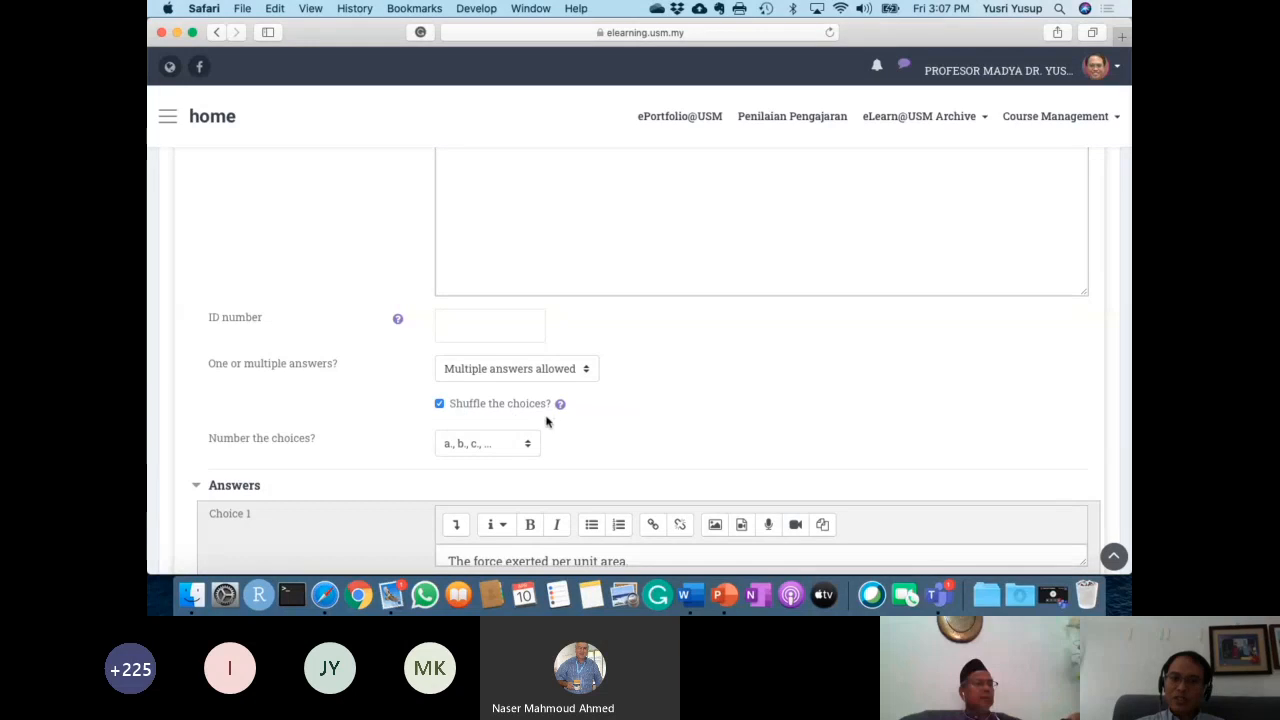
Turn the "Shuffle the choices?" option off and back on twice to demonstrate it.
{"action": "left_click", "coordinate": [439, 403]}
{"action": "left_click", "coordinate": [439, 404]}
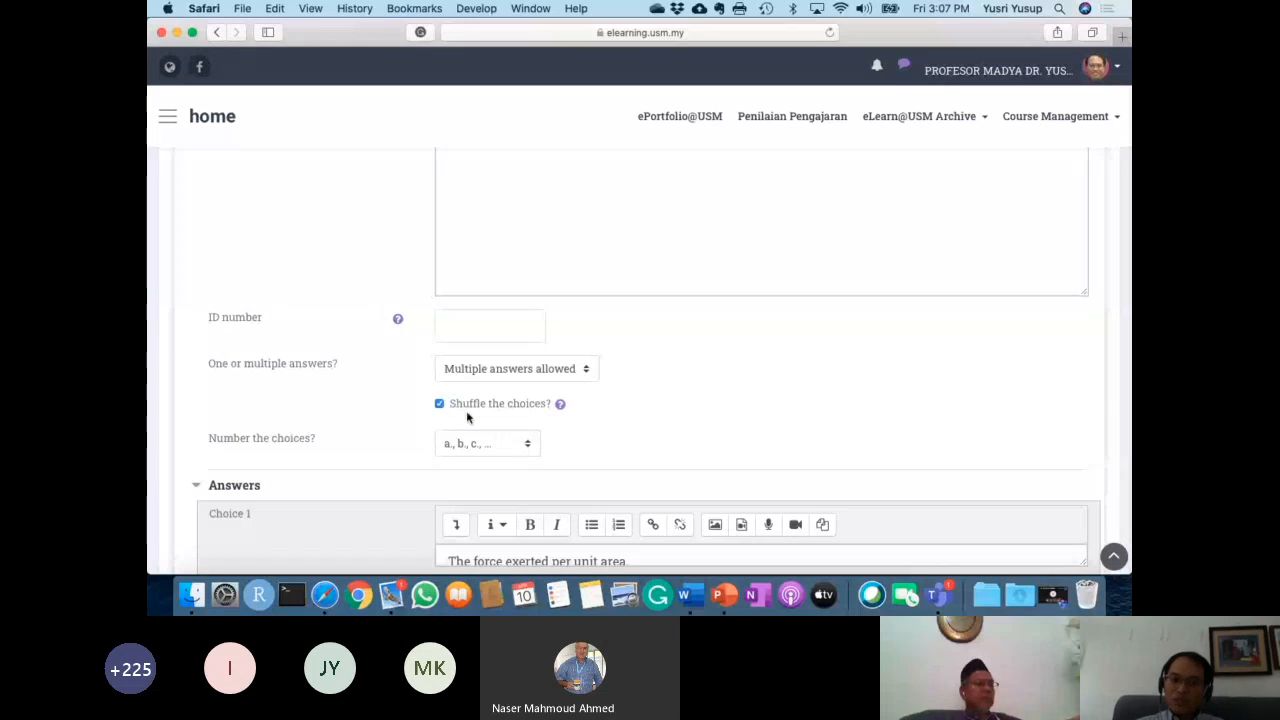
{"action": "left_click", "coordinate": [439, 405]}
{"action": "left_click", "coordinate": [440, 404]}
{"action": "scroll", "coordinate": [776, 441], "scroll_direction": "down", "scroll_amount": 10}
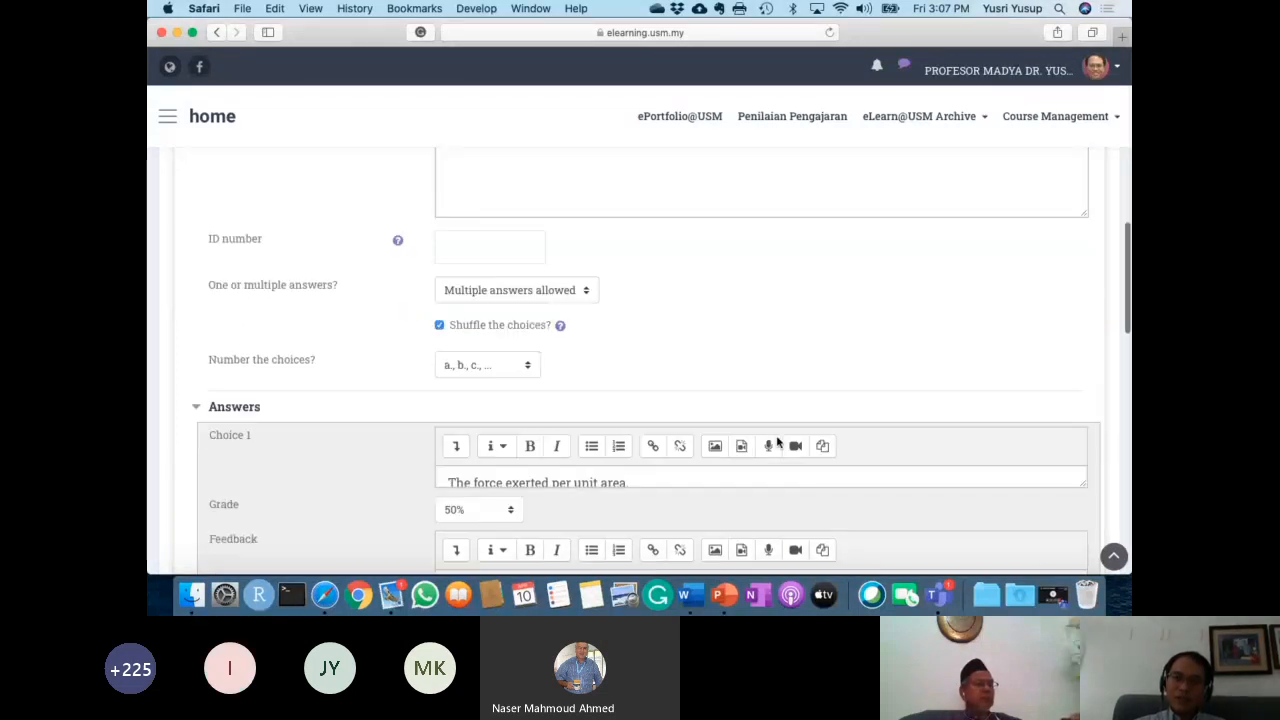
Cancel editing the pressure question and return to the question bank list for Temperature and Pressure.
{"action": "scroll", "coordinate": [725, 447], "scroll_direction": "down", "scroll_amount": 5}
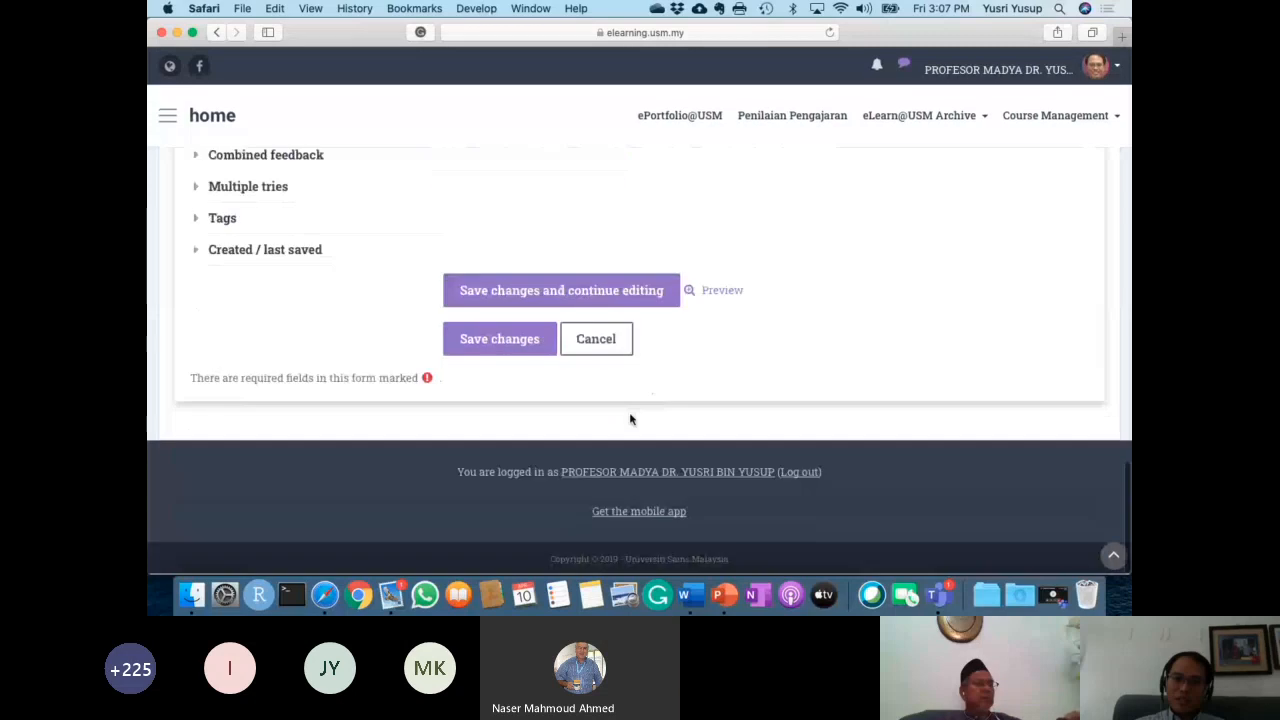
{"action": "left_click", "coordinate": [610, 345]}
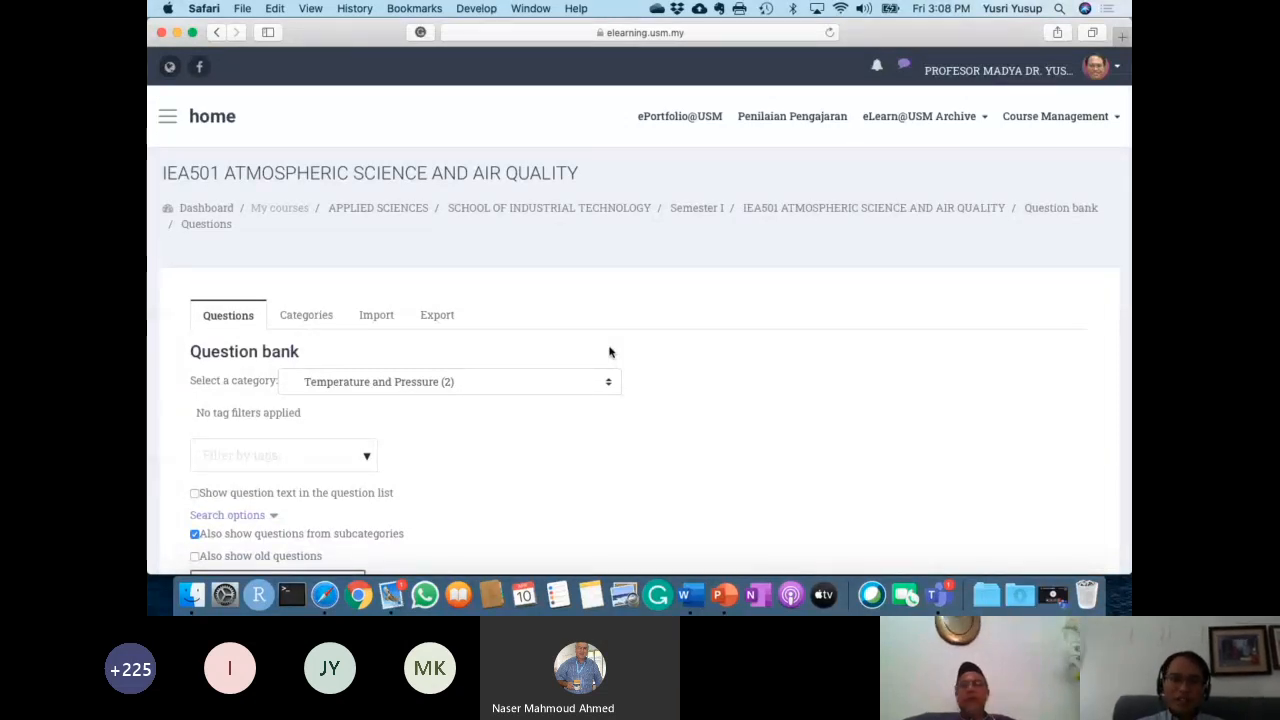
{"action": "scroll", "coordinate": [609, 352], "scroll_direction": "down", "scroll_amount": 3}
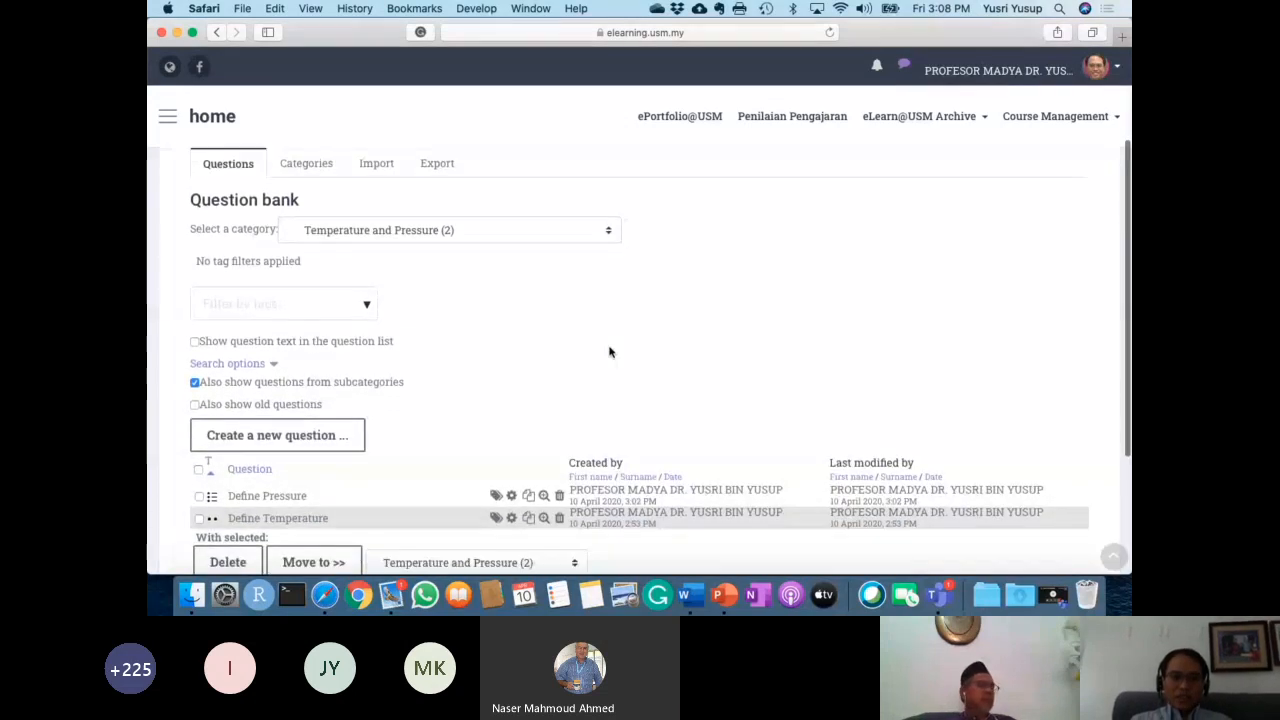
{"action": "scroll", "coordinate": [609, 352], "scroll_direction": "up", "scroll_amount": 1}
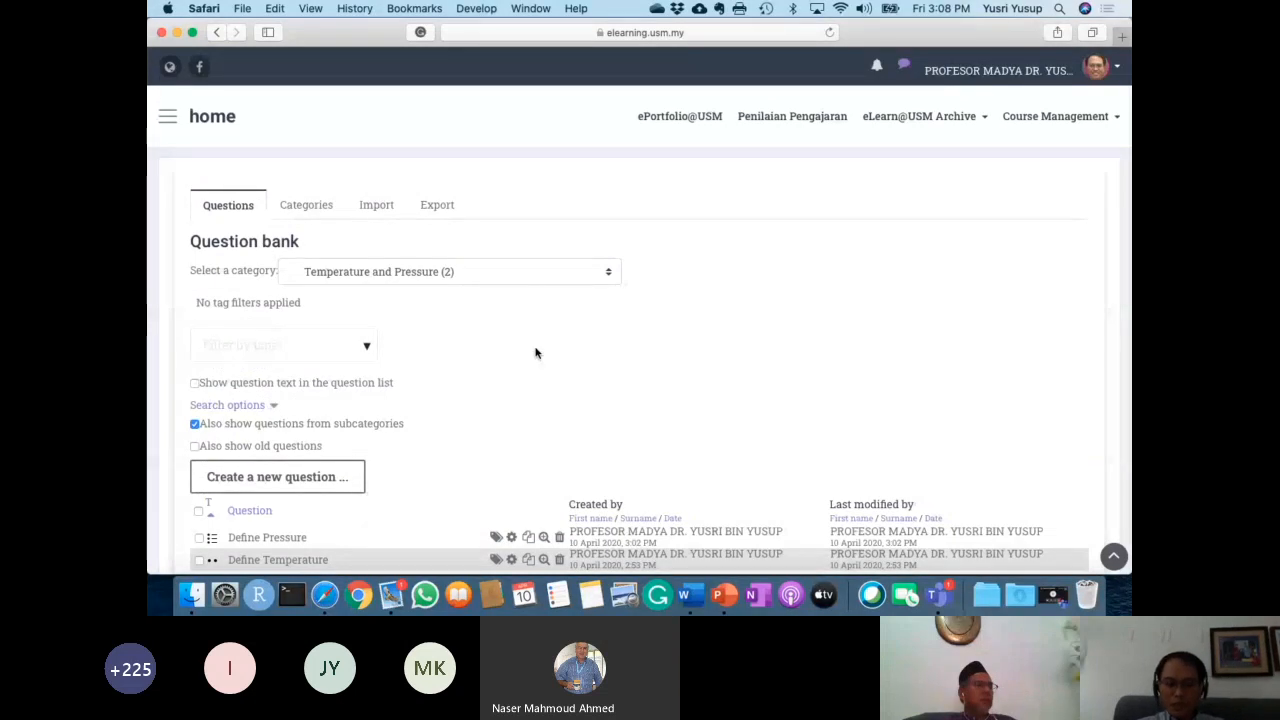
Switch to Word, close the multiple_choice document and open the numerical document.
{"action": "key", "text": "ctrl+Left"}
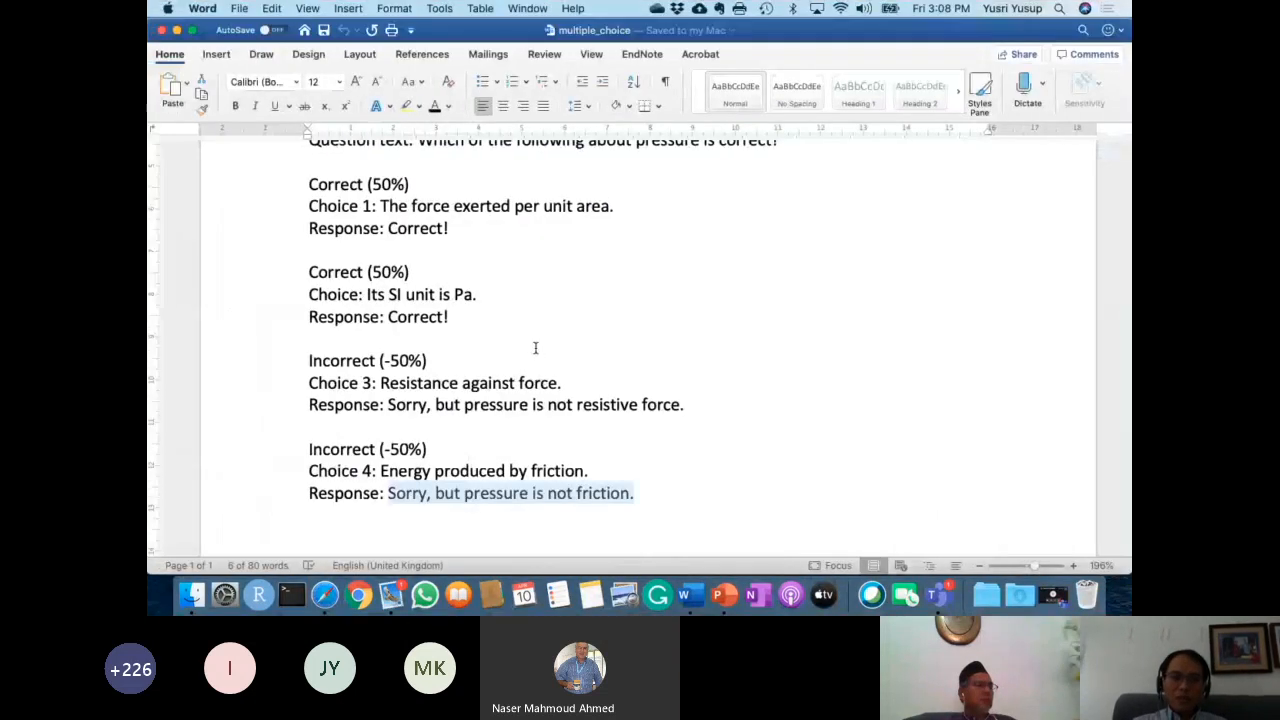
{"action": "scroll", "coordinate": [535, 347], "scroll_direction": "up", "scroll_amount": 2}
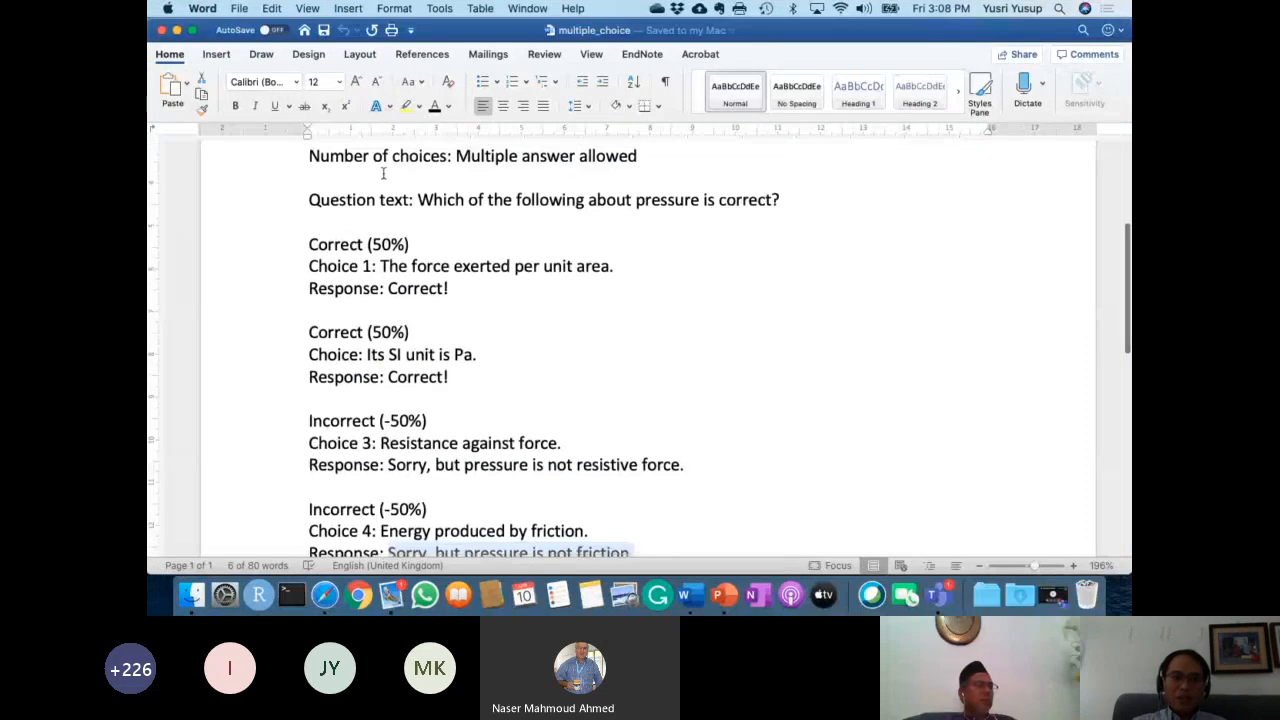
{"action": "left_click", "coordinate": [162, 31]}
{"action": "double_click", "coordinate": [705, 225]}
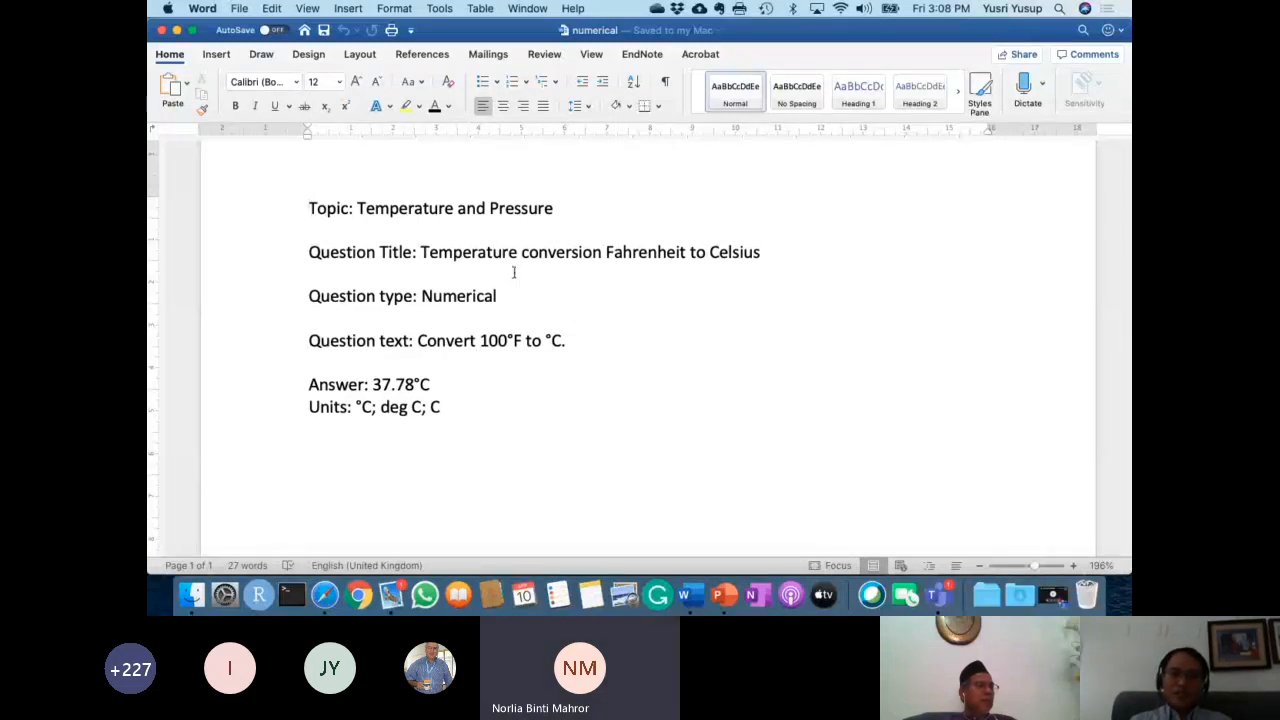
Review the question title, question type and question text in the numerical document.
{"action": "left_click_drag", "start_coordinate": [421, 252], "coordinate": [772, 256]}
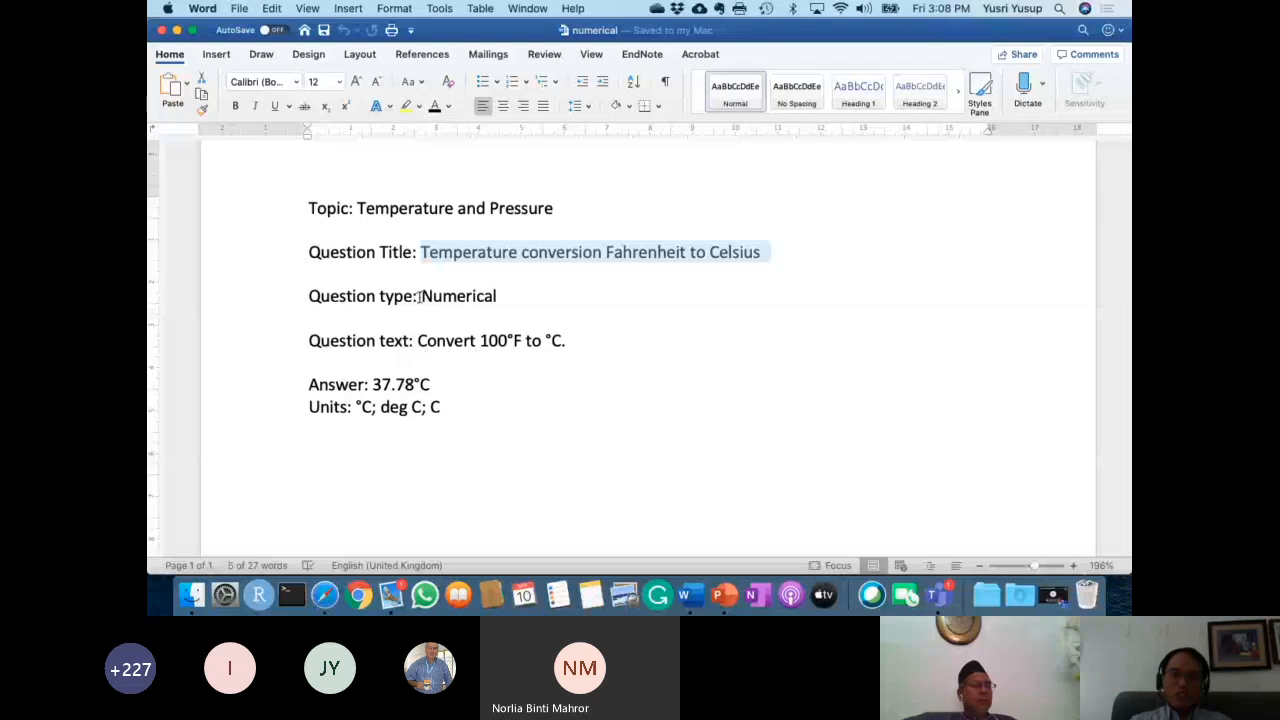
{"action": "left_click_drag", "start_coordinate": [419, 296], "coordinate": [497, 296]}
{"action": "left_click", "coordinate": [600, 337]}
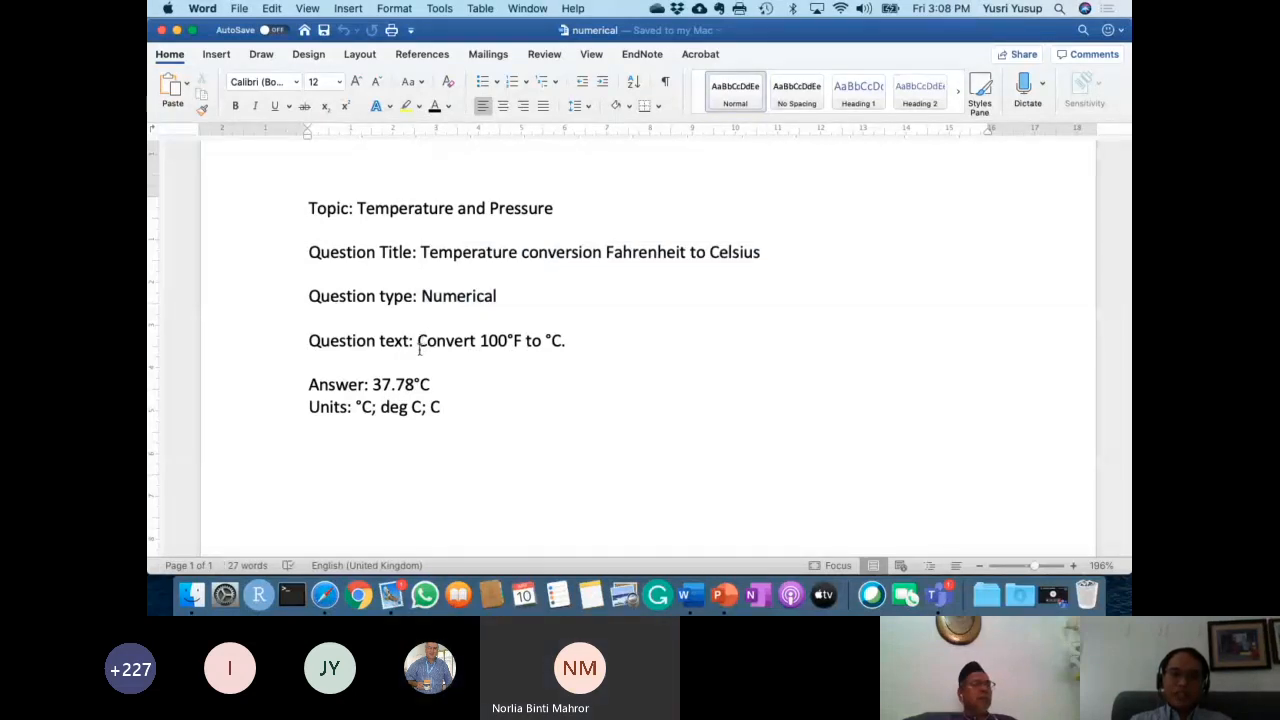
{"action": "left_click_drag", "start_coordinate": [418, 340], "coordinate": [565, 343]}
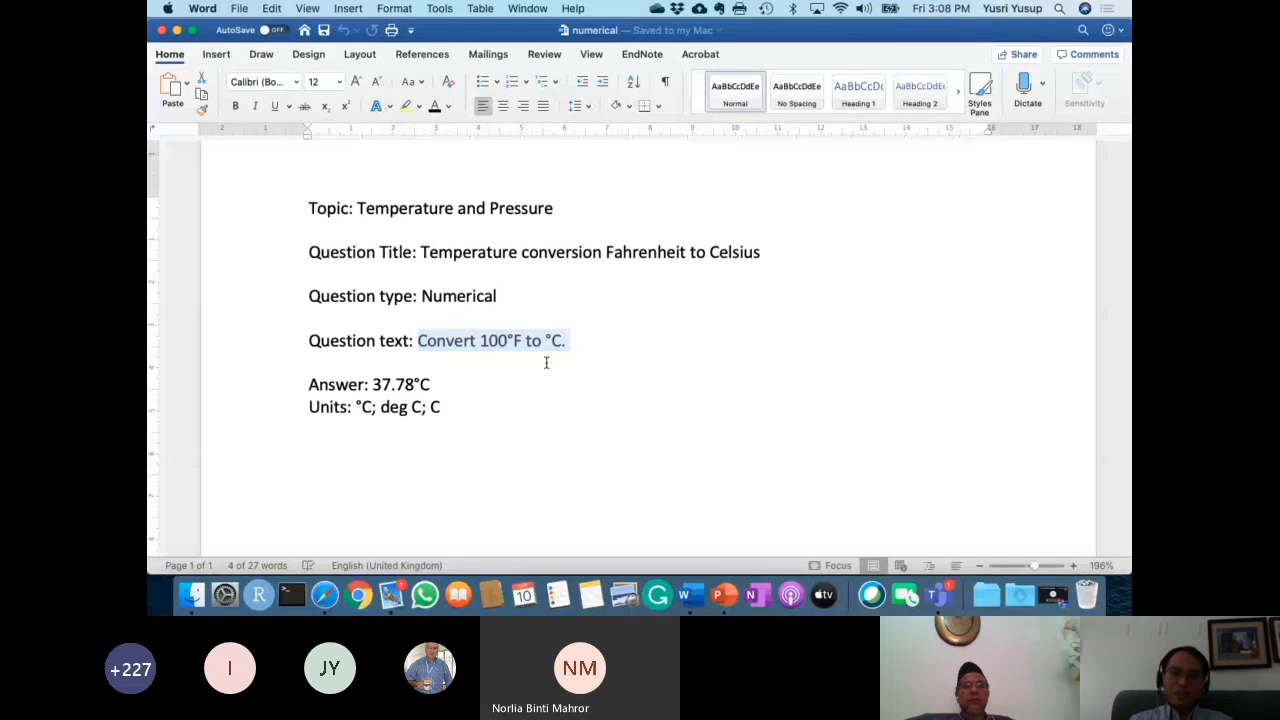
{"action": "left_click", "coordinate": [680, 323]}
Switch to Safari and start a new Numerical question in the Temperature and Pressure category.
{"action": "key", "text": "super+Tab"}
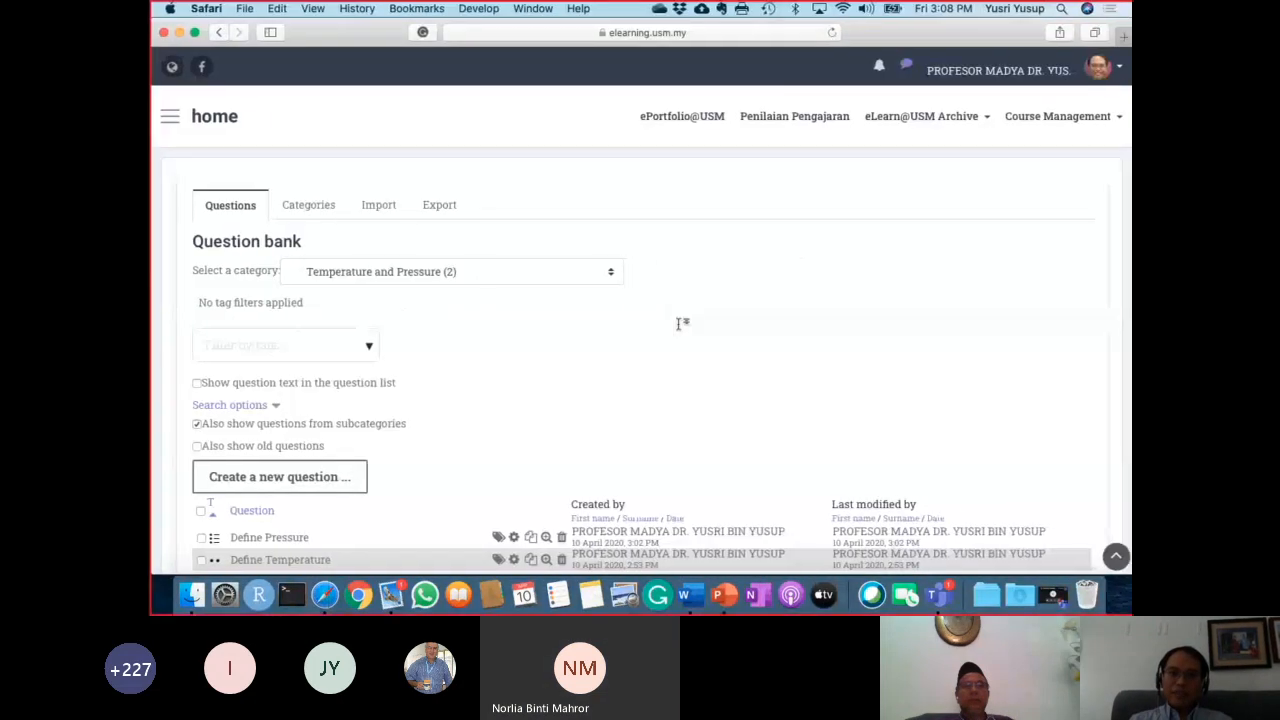
{"action": "scroll", "coordinate": [658, 408], "scroll_direction": "down", "scroll_amount": 3}
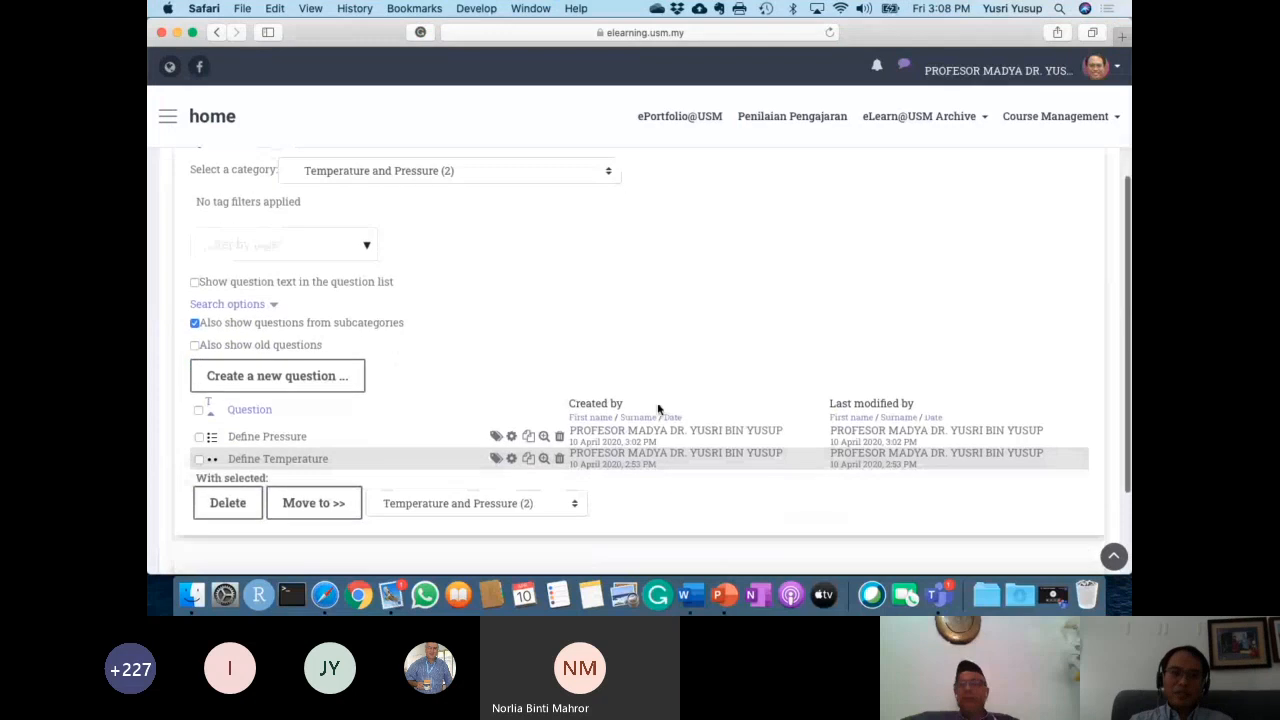
{"action": "scroll", "coordinate": [658, 408], "scroll_direction": "up", "scroll_amount": 1}
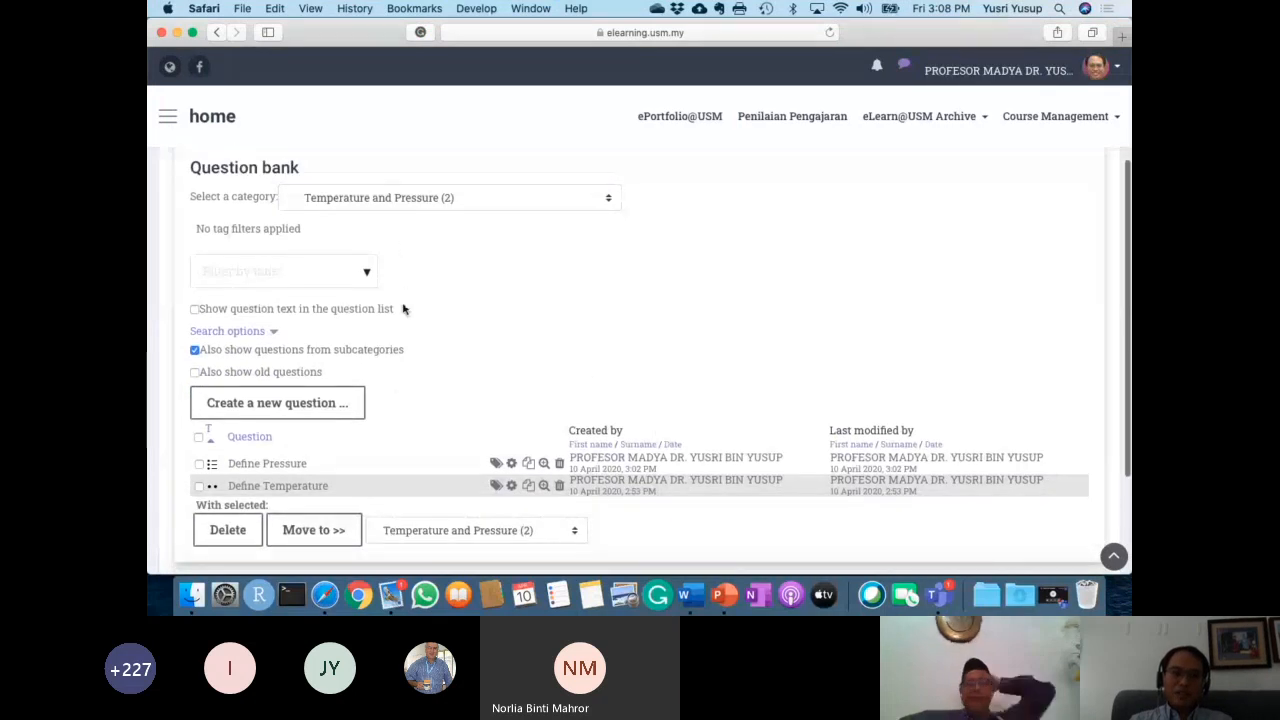
{"action": "scroll", "coordinate": [440, 374], "scroll_direction": "down", "scroll_amount": 1}
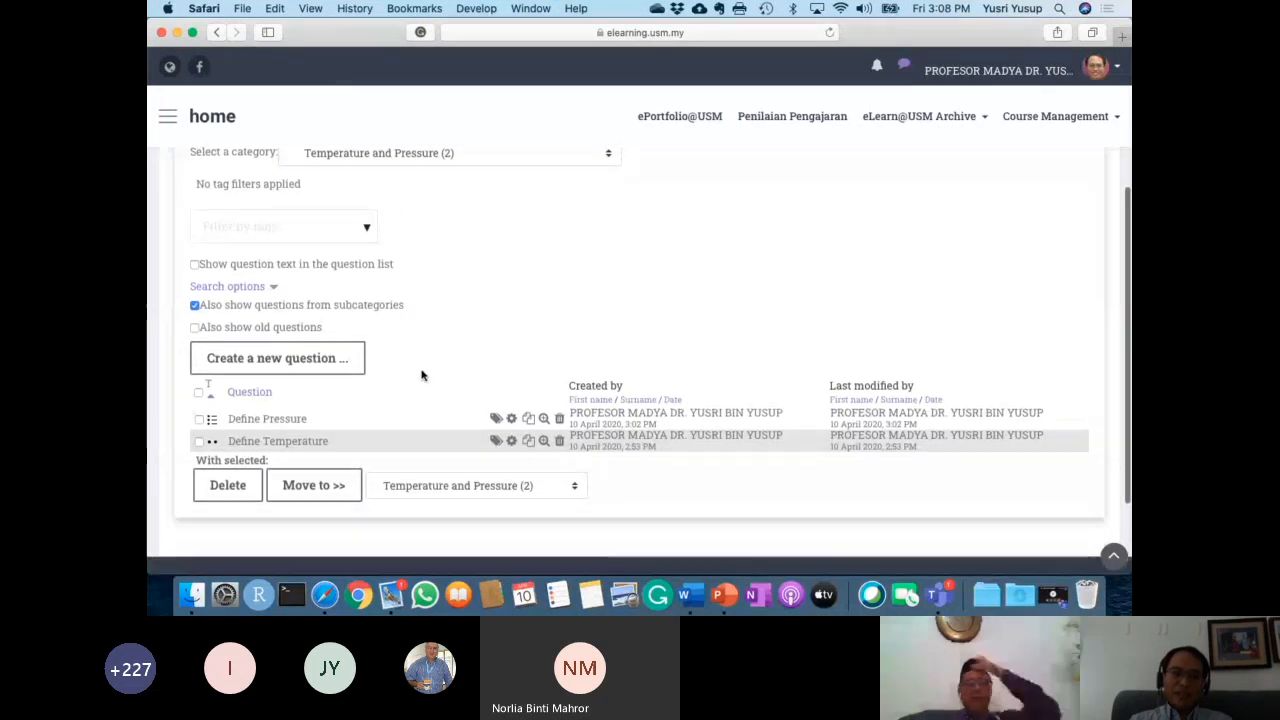
{"action": "left_click", "coordinate": [279, 360]}
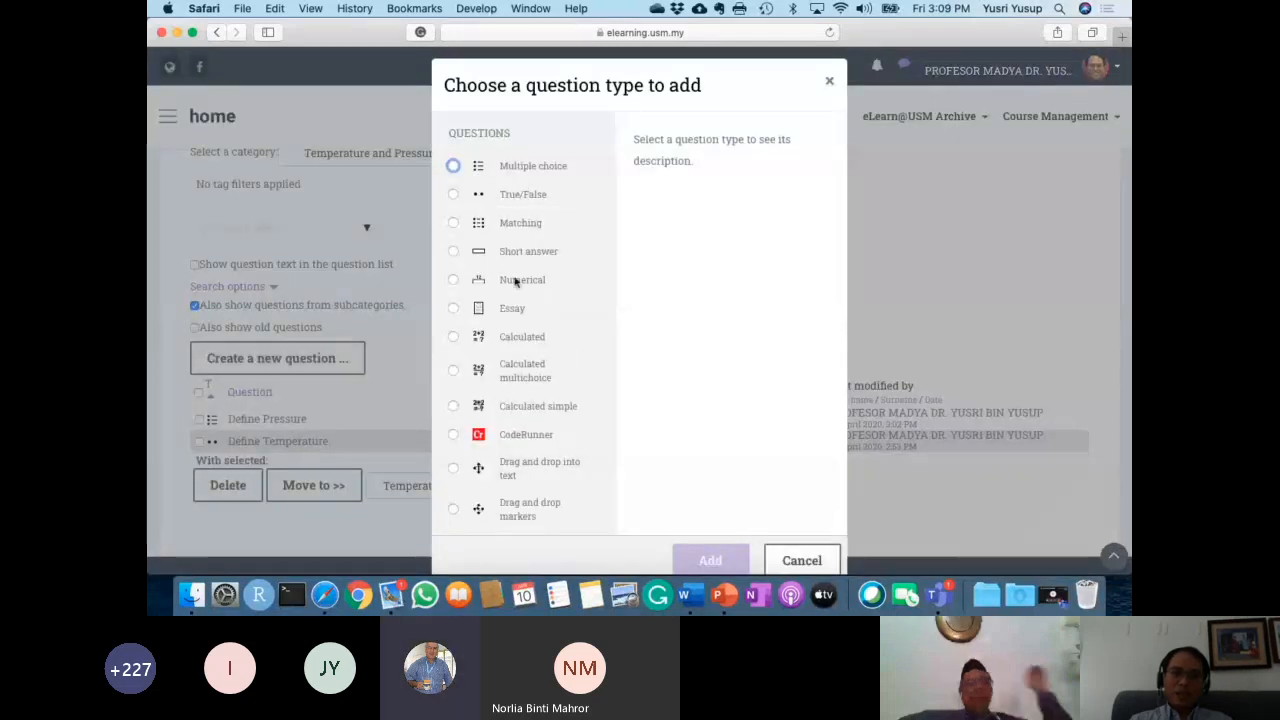
{"action": "scroll", "coordinate": [516, 486], "scroll_direction": "down", "scroll_amount": 3}
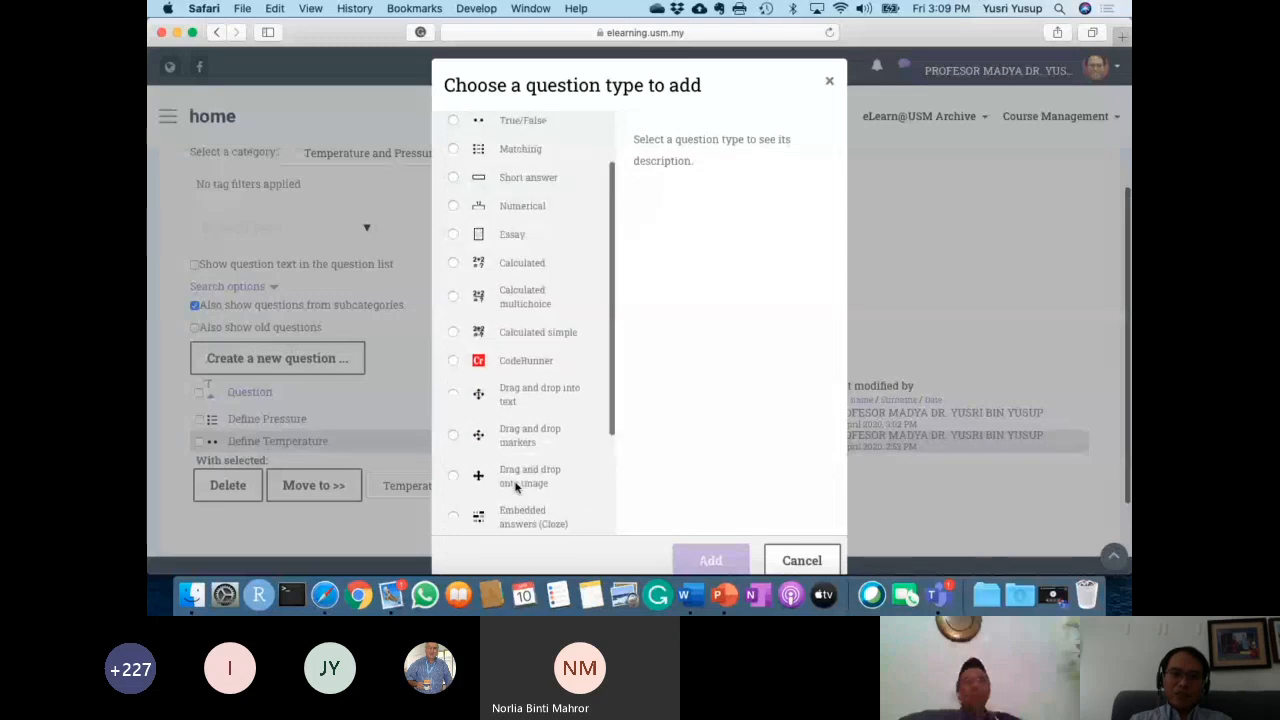
{"action": "scroll", "coordinate": [516, 486], "scroll_direction": "up", "scroll_amount": 3}
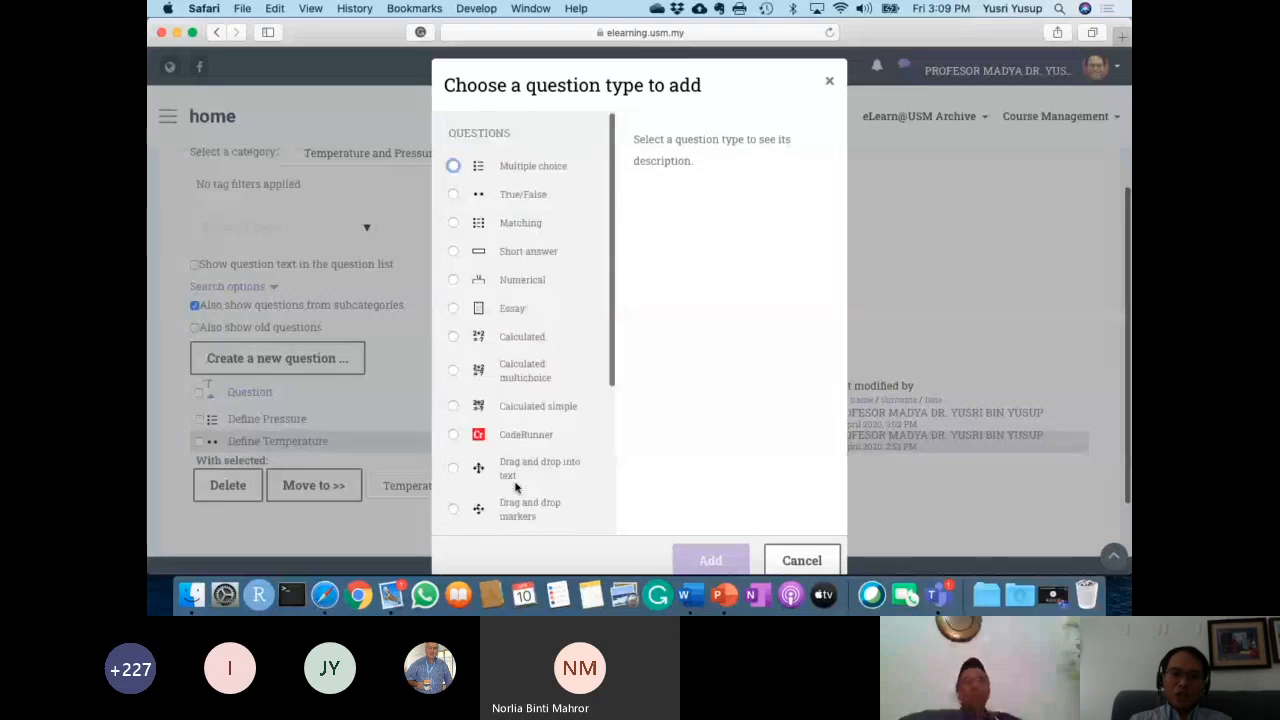
{"action": "left_click", "coordinate": [522, 285]}
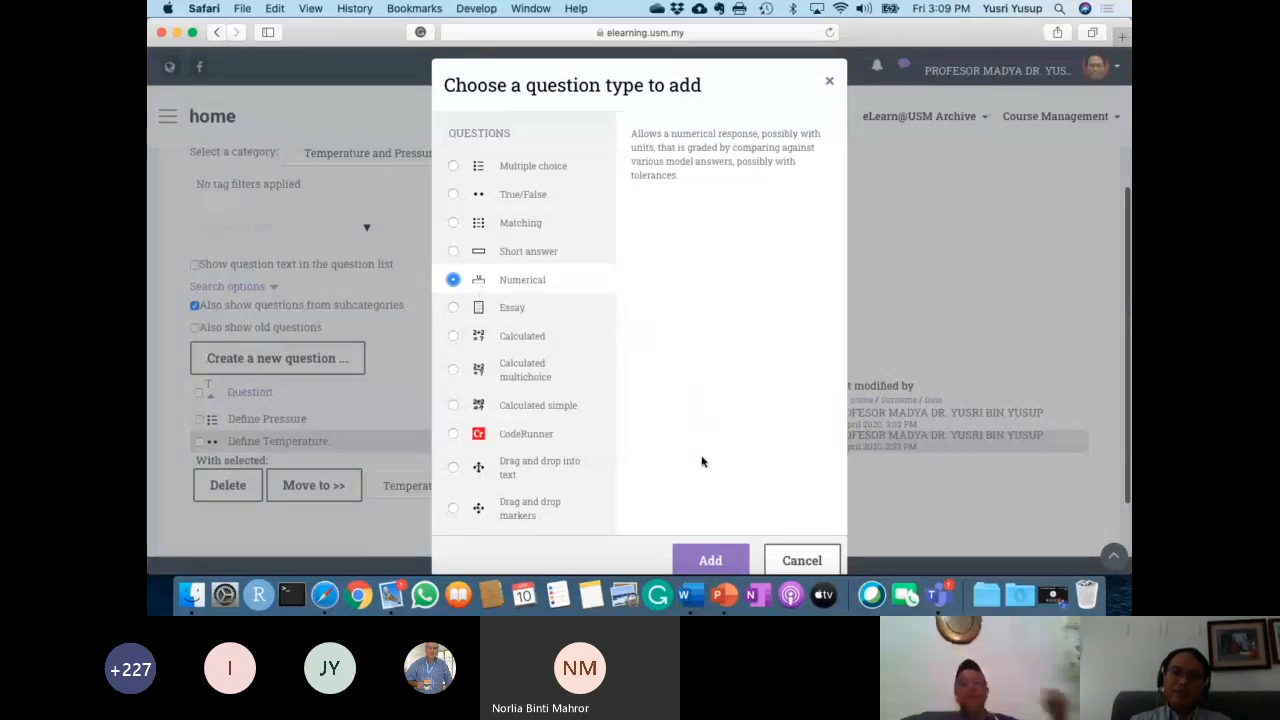
{"action": "left_click", "coordinate": [708, 561]}
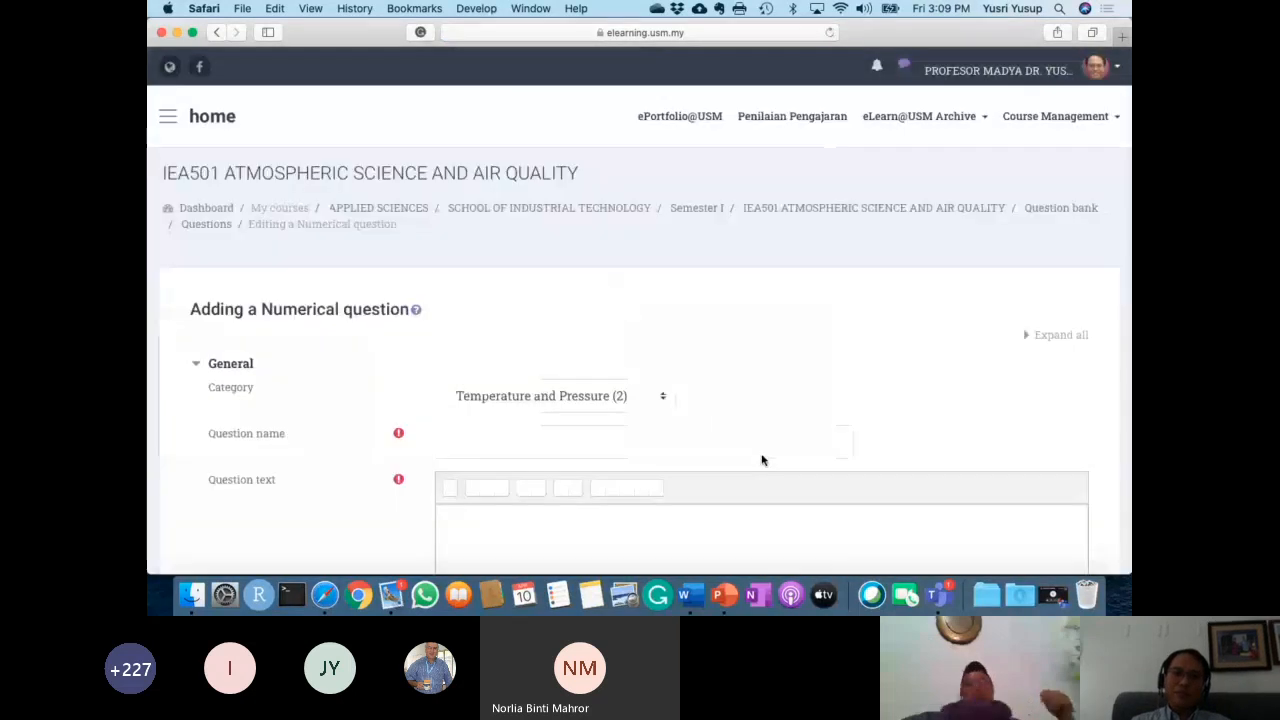
Activate the Question name field, then copy the title "Temperature conversion Fahrenheit to Celsius" from the numerical document in Word.
{"action": "scroll", "coordinate": [762, 460], "scroll_direction": "down", "scroll_amount": 1}
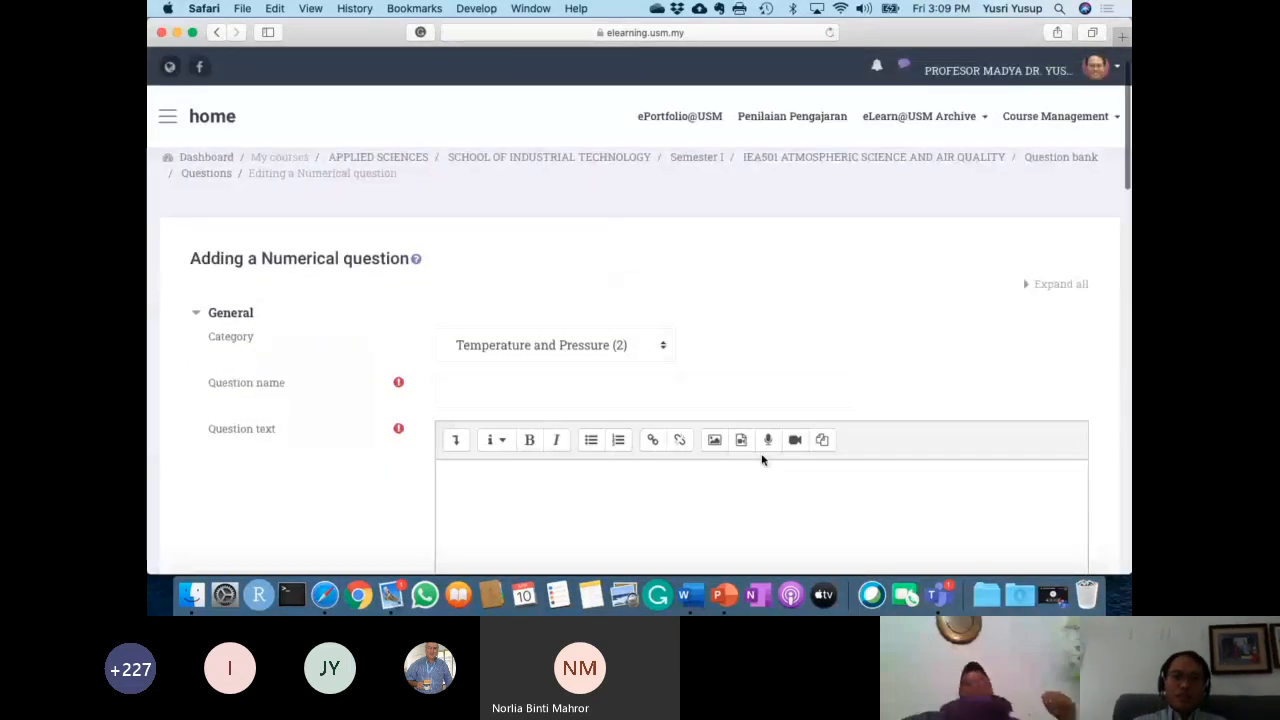
{"action": "scroll", "coordinate": [762, 460], "scroll_direction": "down", "scroll_amount": 2}
{"action": "left_click", "coordinate": [535, 308]}
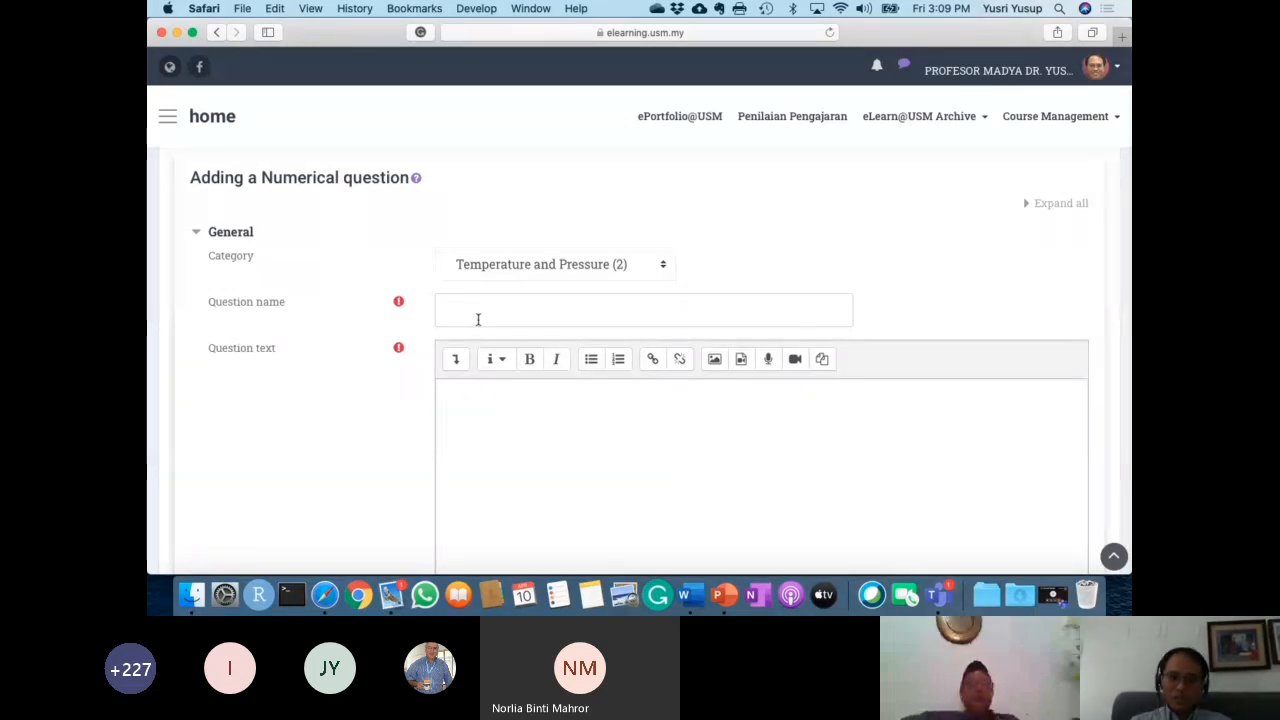
{"action": "key", "text": "super+Tab"}
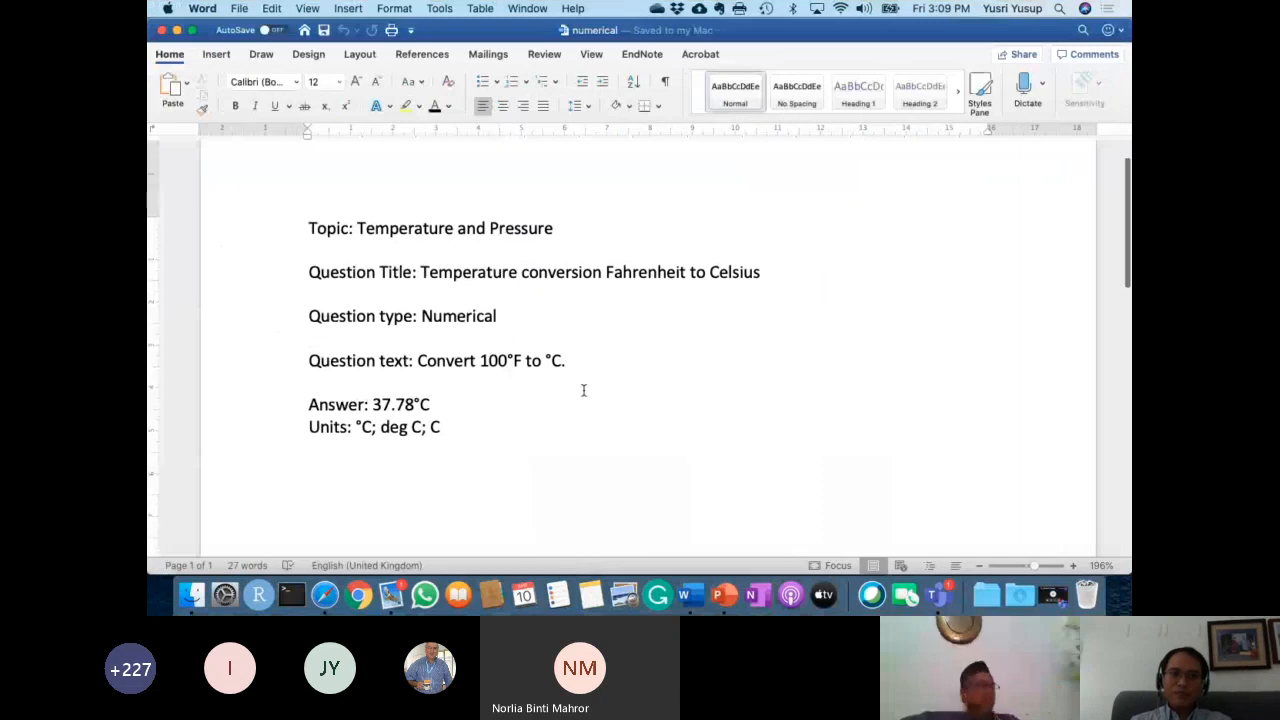
{"action": "left_click_drag", "start_coordinate": [421, 272], "coordinate": [762, 272]}
{"action": "key", "text": "super+c"}
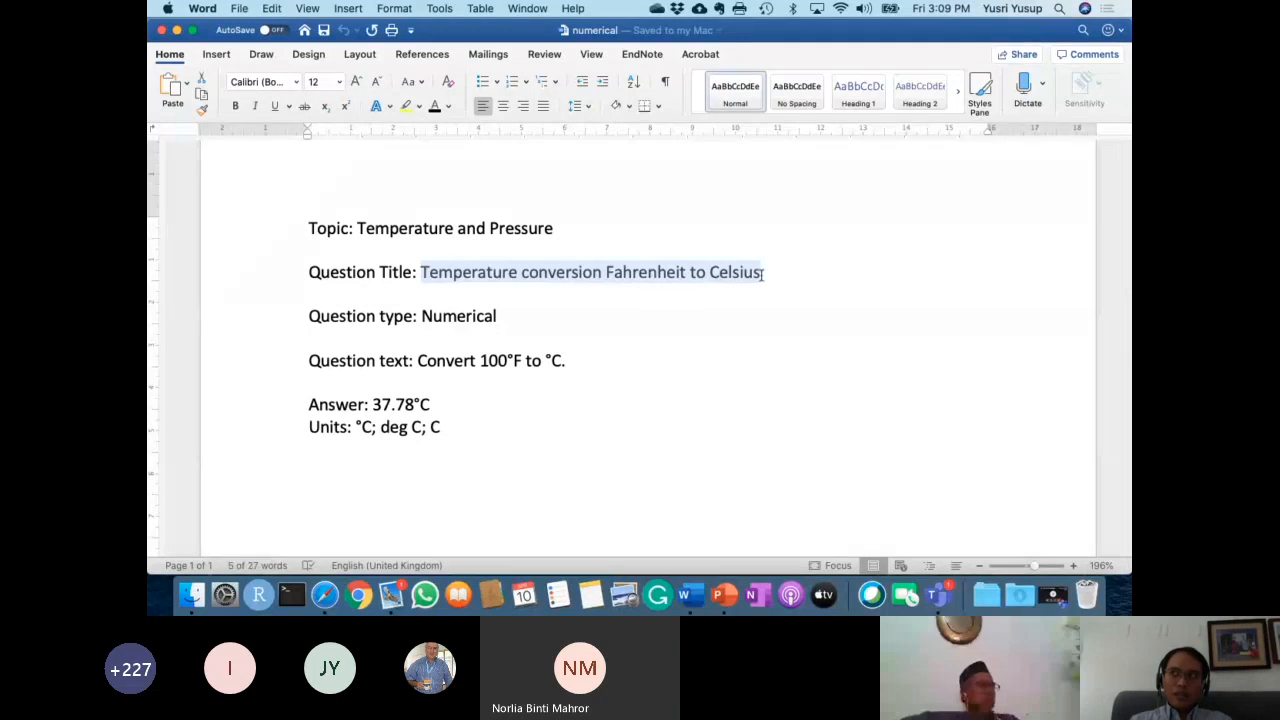
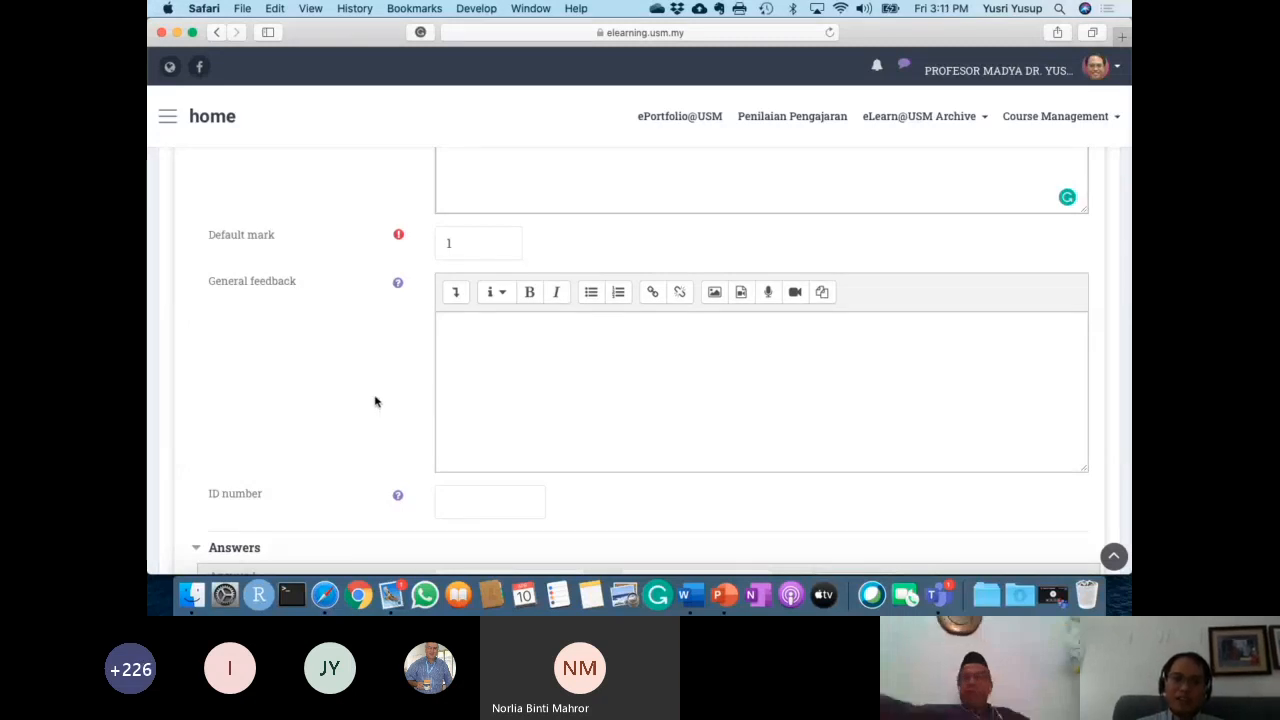
Copy the answer 37.78°C from the numerical document in Word into the Answer 1 field of the question form in Safari.
{"action": "scroll", "coordinate": [375, 402], "scroll_direction": "down", "scroll_amount": 2}
{"action": "scroll", "coordinate": [365, 380], "scroll_direction": "down", "scroll_amount": 5}
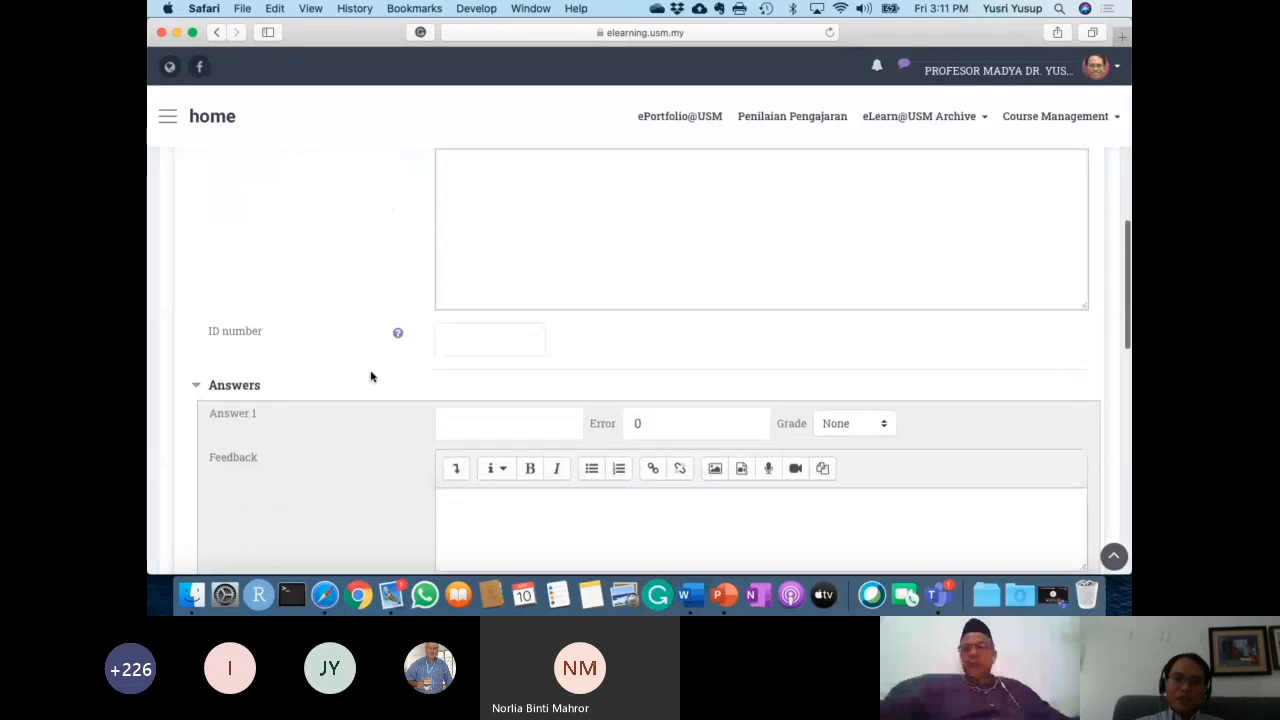
{"action": "scroll", "coordinate": [344, 450], "scroll_direction": "down", "scroll_amount": 1}
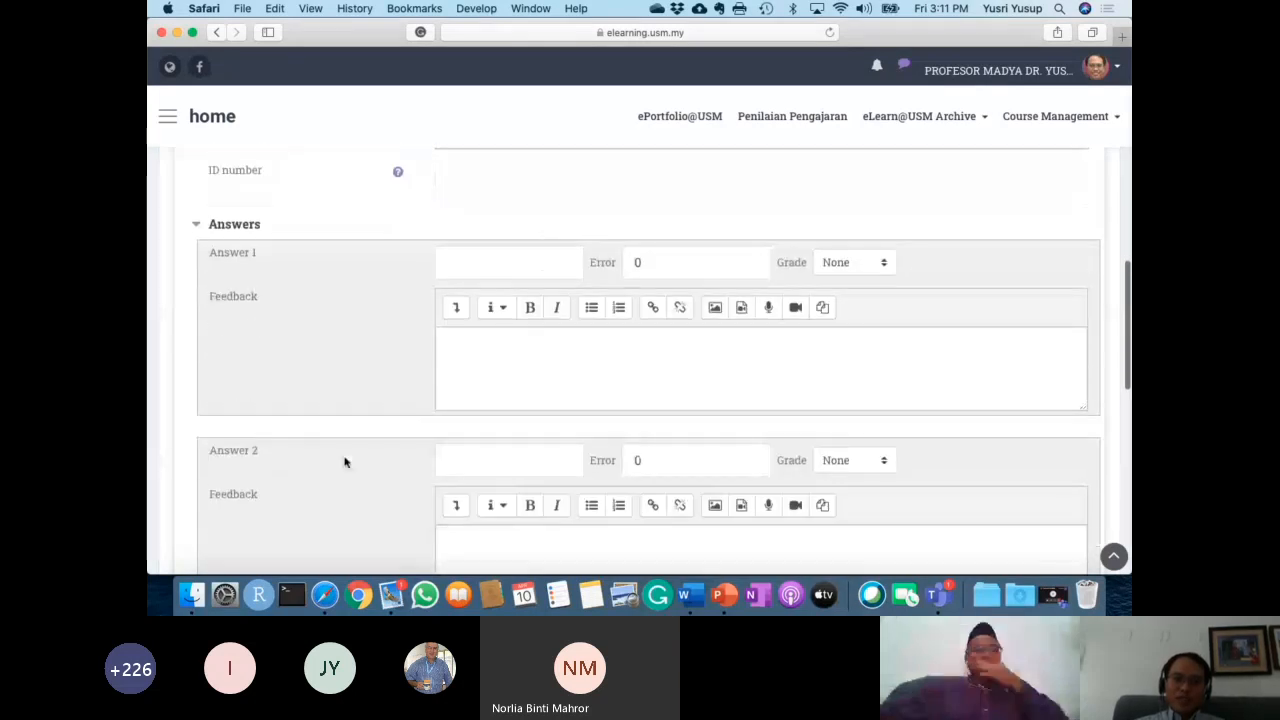
{"action": "left_click", "coordinate": [492, 264]}
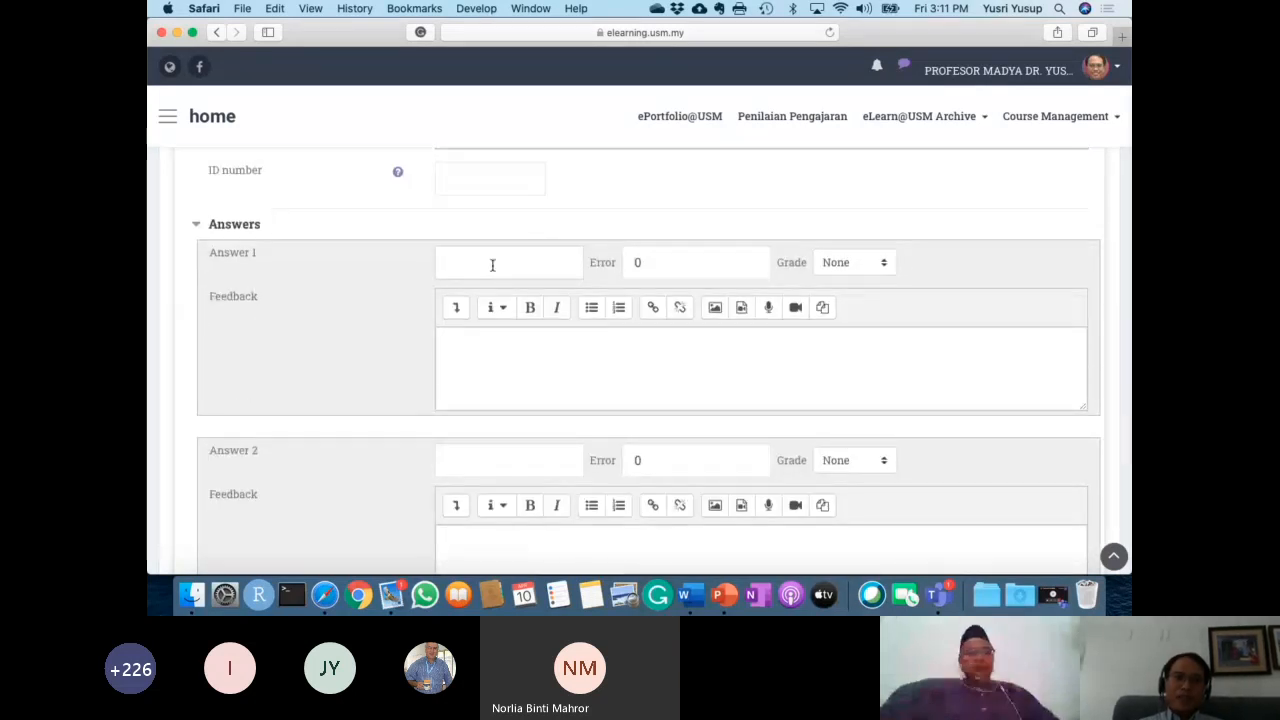
{"action": "key", "text": "ctrl+Left"}
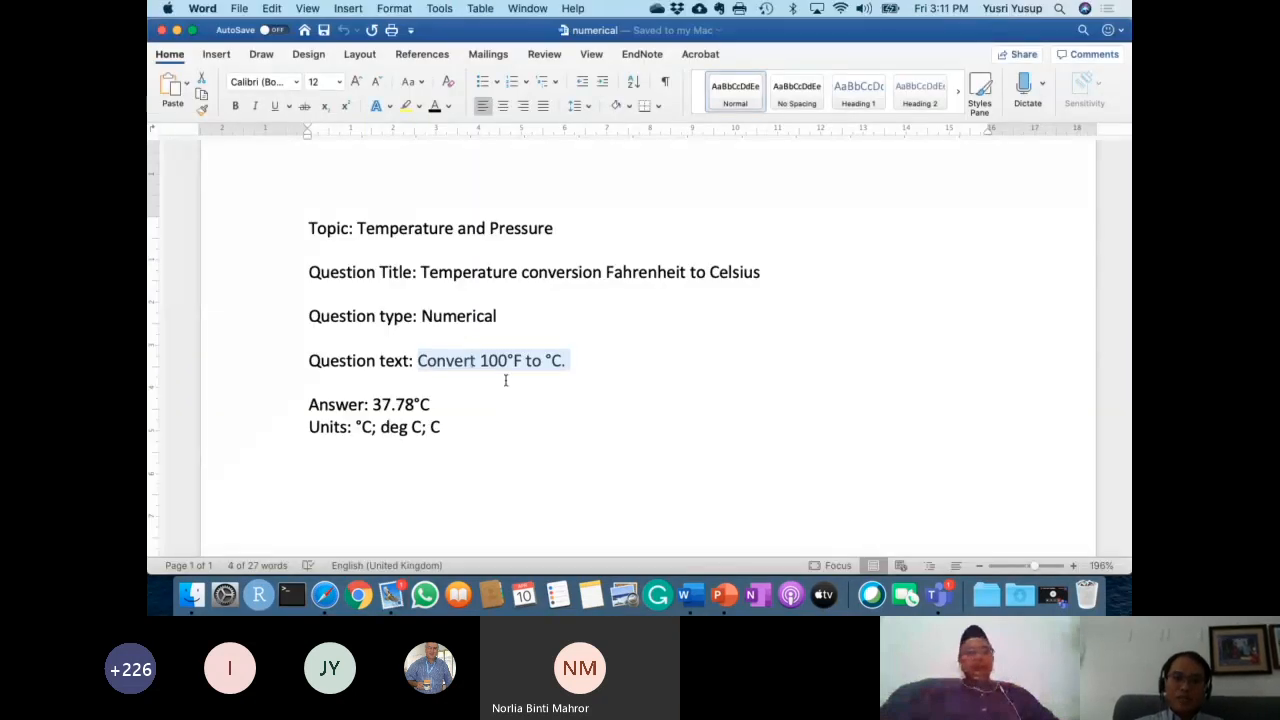
{"action": "left_click", "coordinate": [506, 378]}
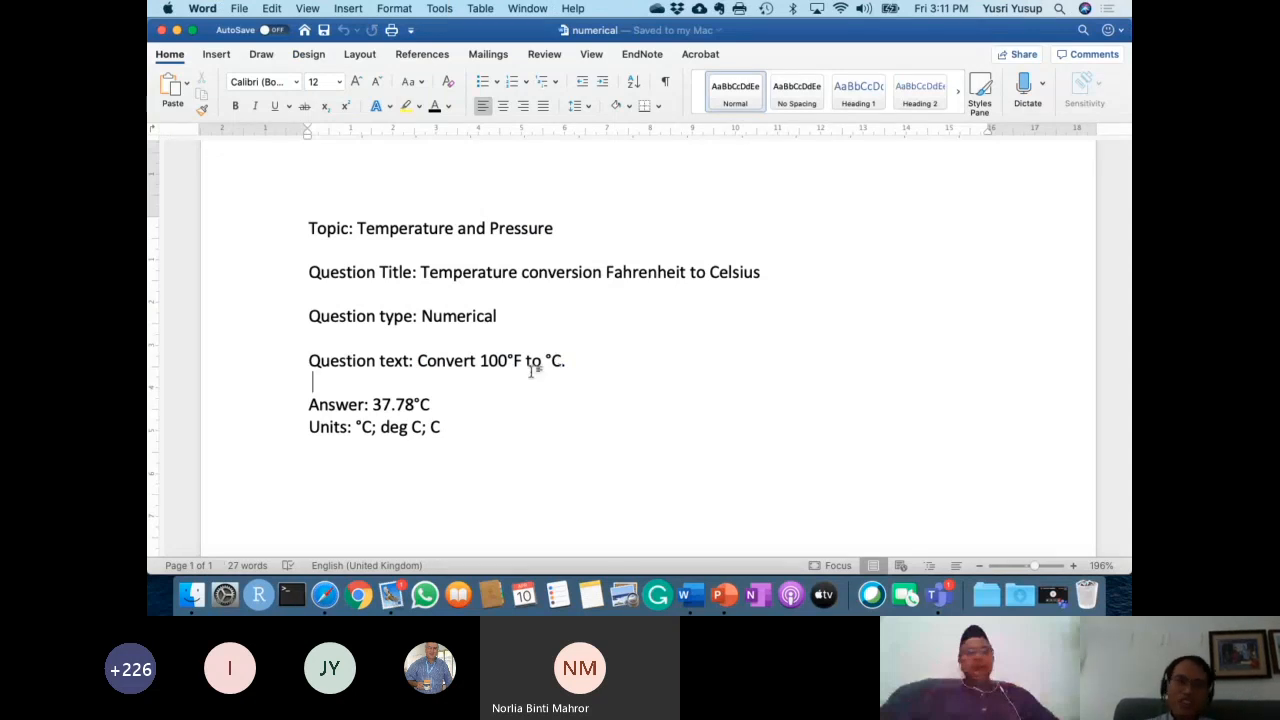
{"action": "left_click_drag", "start_coordinate": [374, 404], "coordinate": [425, 403]}
{"action": "key", "text": "super+c"}
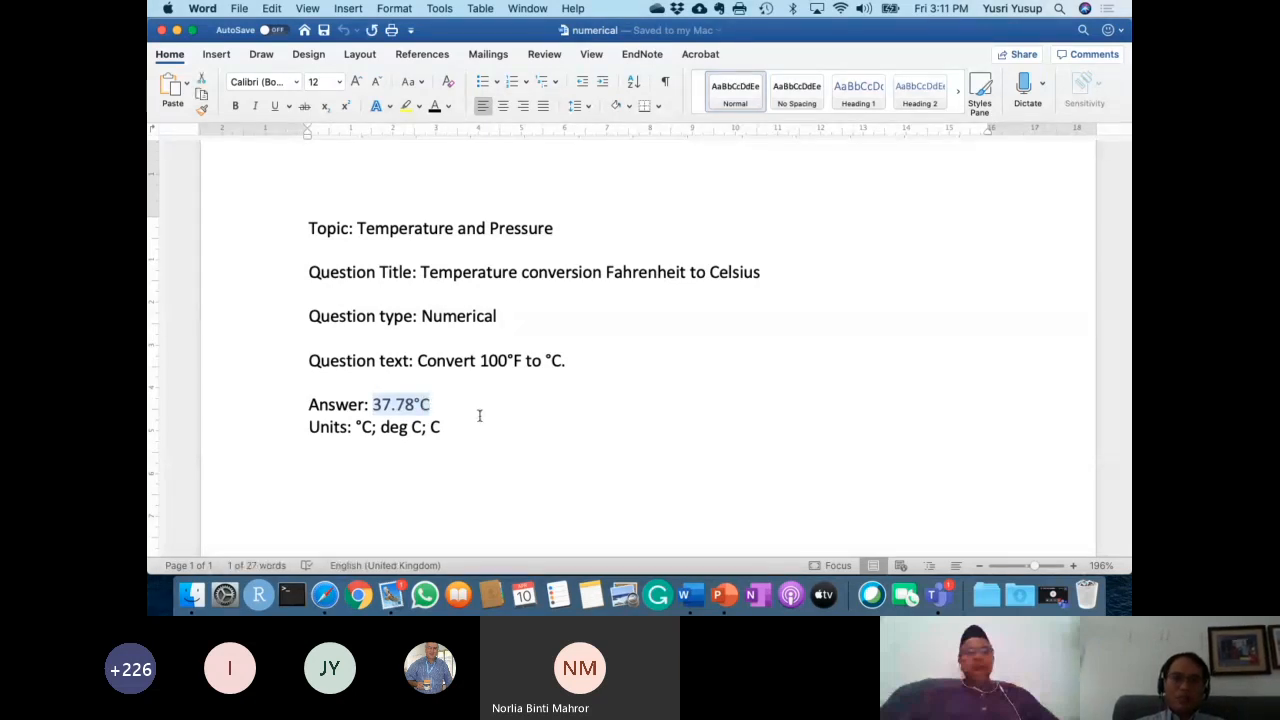
{"action": "key", "text": "super+Tab"}
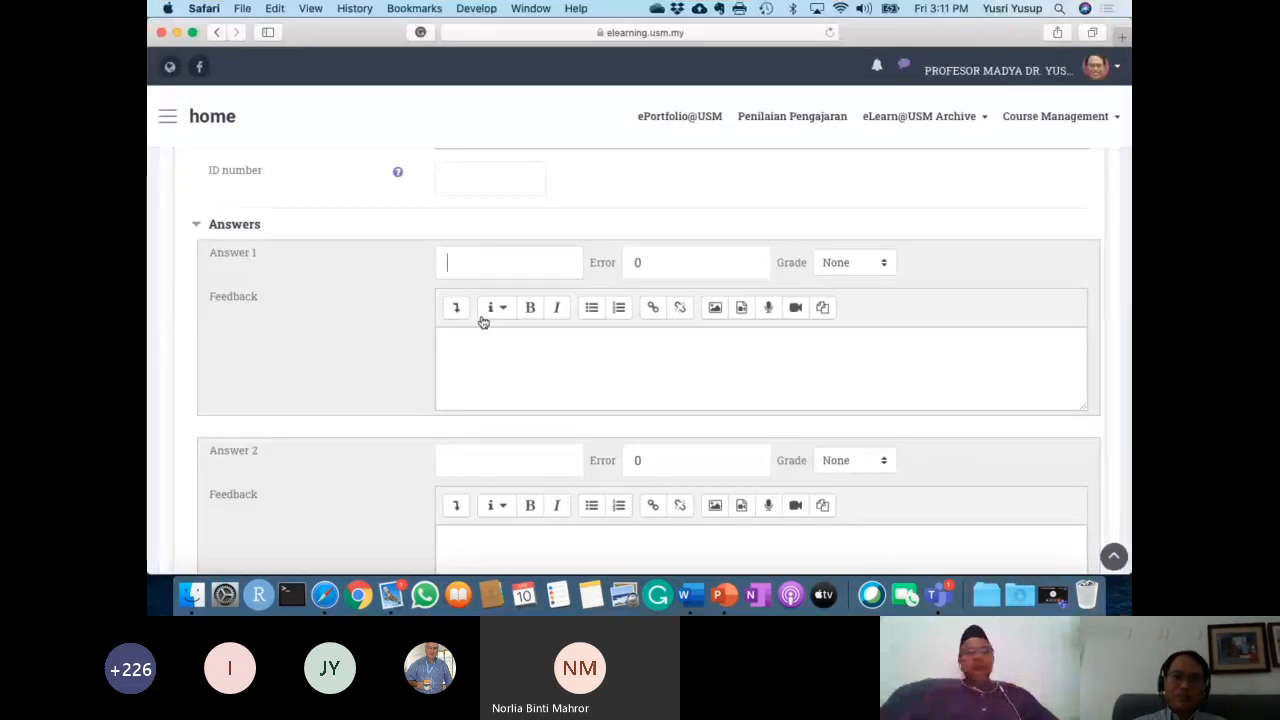
{"action": "key", "text": "super+v"}
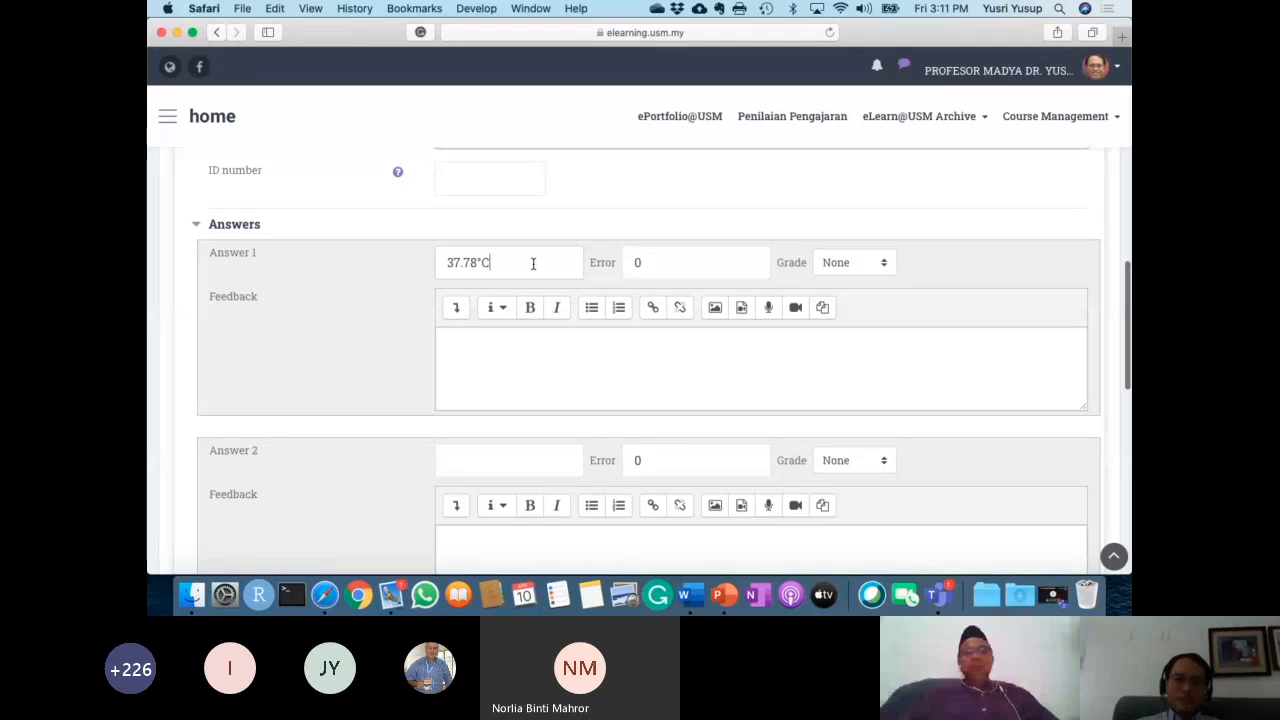
Remove the °C unit from Answer 1, leaving only 37.78.
{"action": "scroll", "coordinate": [533, 263], "scroll_direction": "down", "scroll_amount": 10}
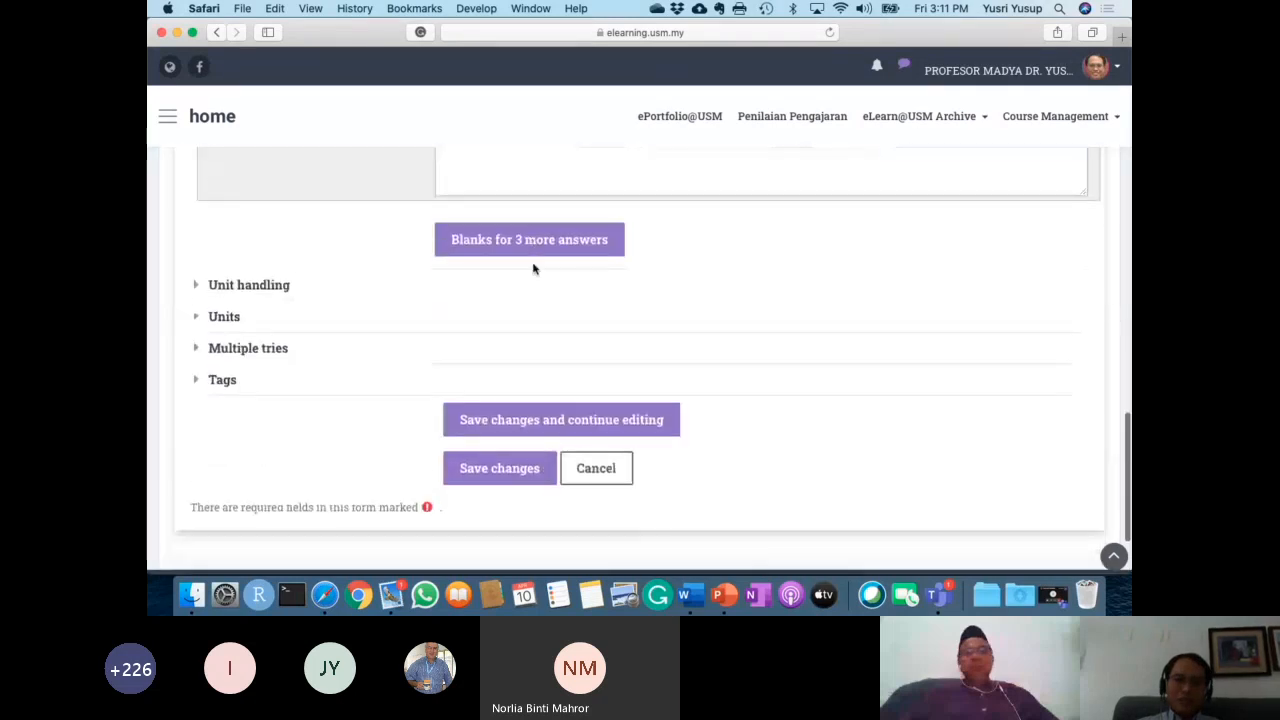
{"action": "scroll", "coordinate": [531, 266], "scroll_direction": "up", "scroll_amount": 10}
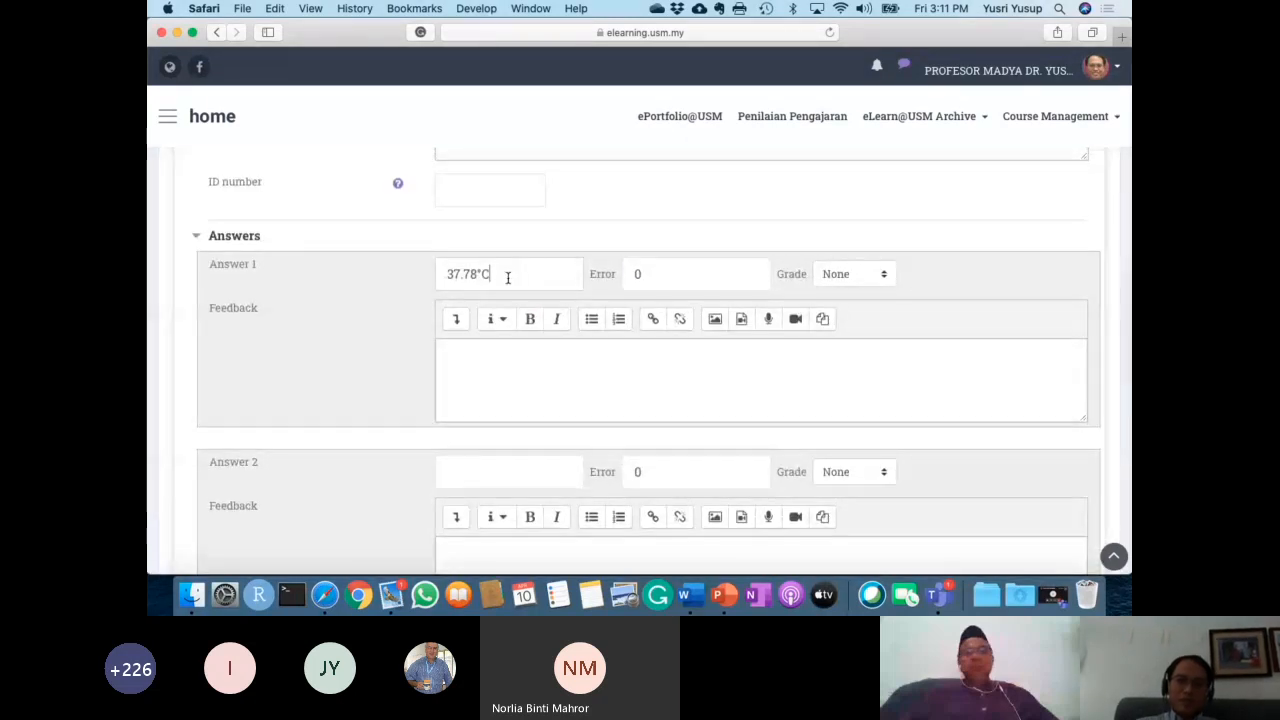
{"action": "key", "text": "BackSpace"}
{"action": "key", "text": "BackSpace"}
{"action": "scroll", "coordinate": [507, 277], "scroll_direction": "up", "scroll_amount": 1}
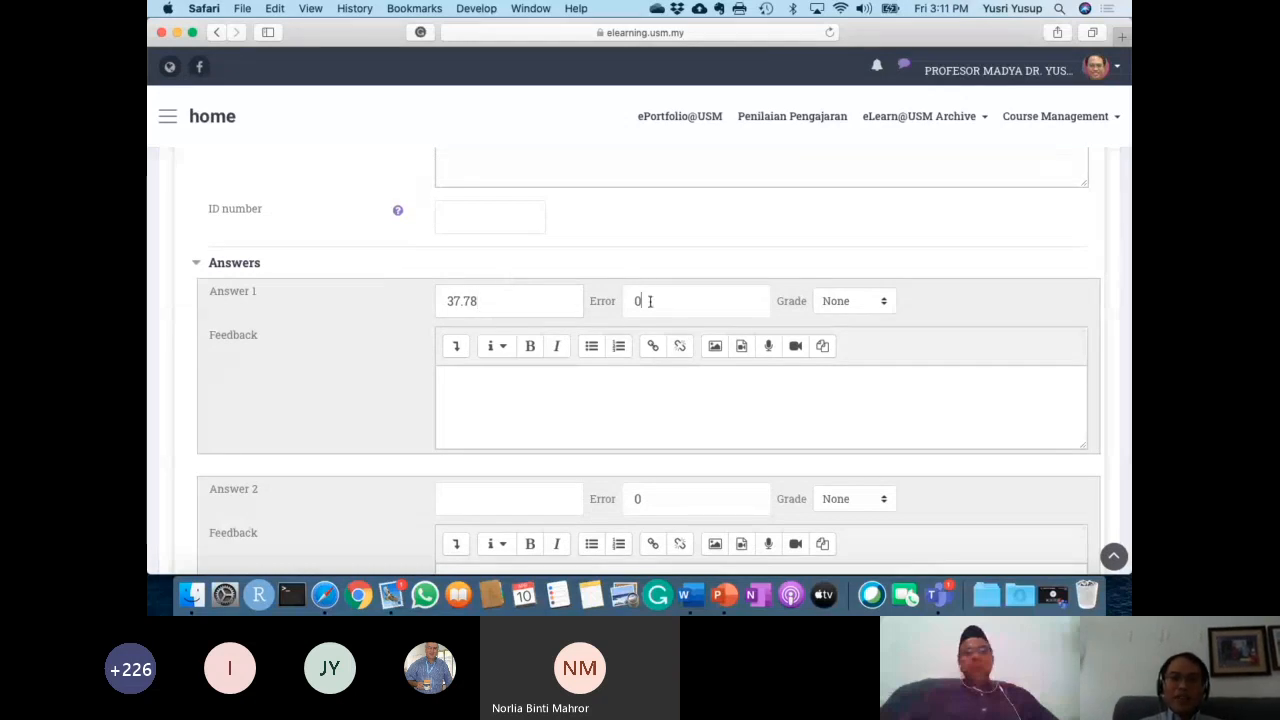
Give Answer 1 an error tolerance of 0.10, a grade of 100% and the feedback "Good job!".
{"action": "scroll", "coordinate": [650, 301], "scroll_direction": "down", "scroll_amount": 1}
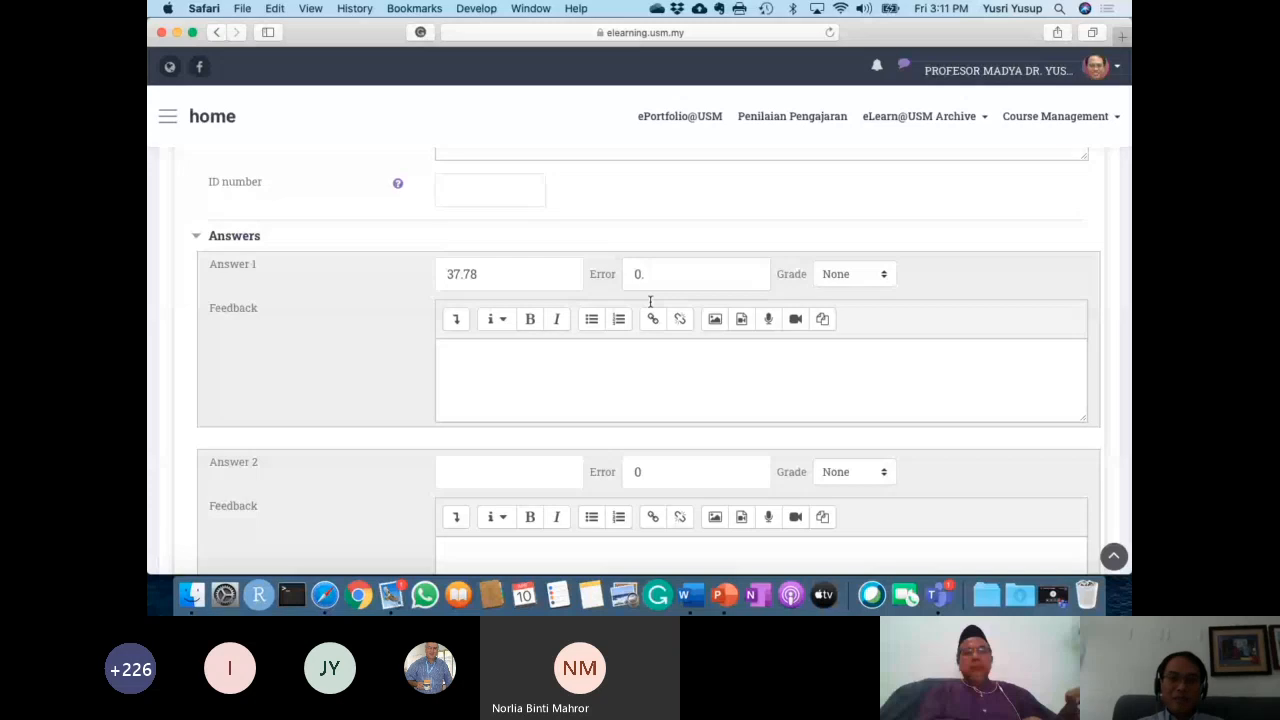
{"action": "type", "text": "10"}
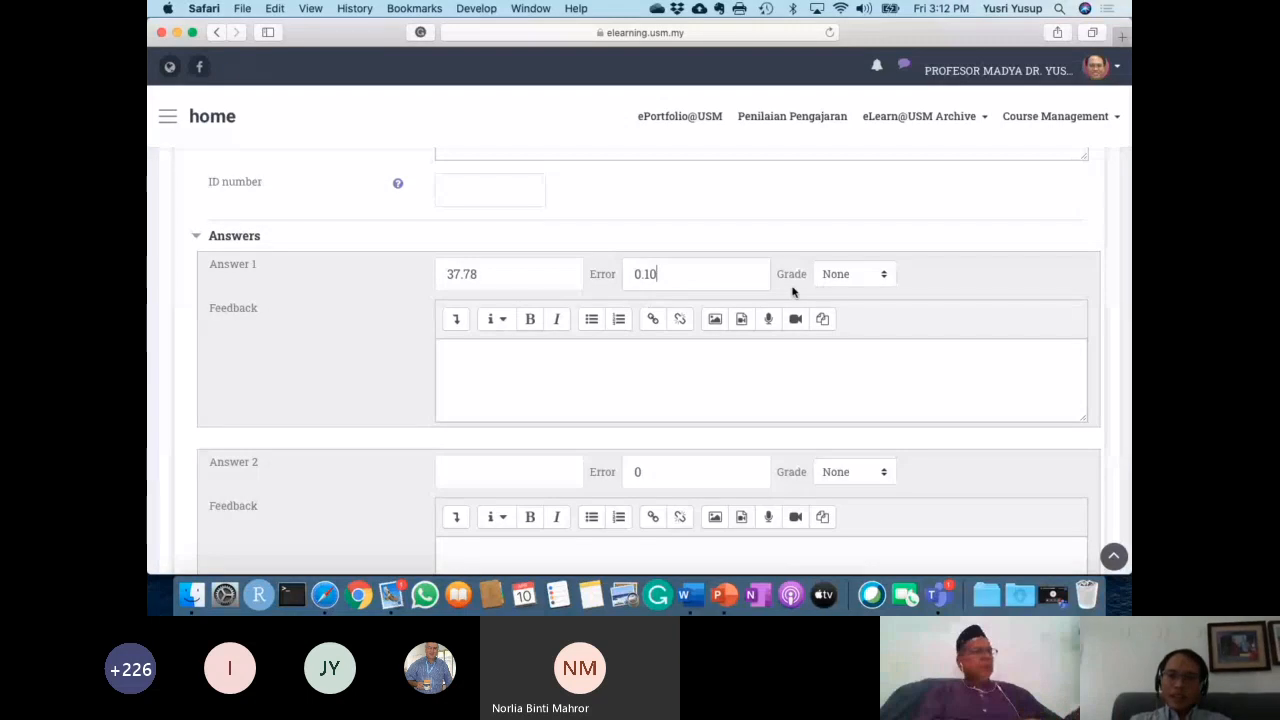
{"action": "left_click", "coordinate": [868, 276]}
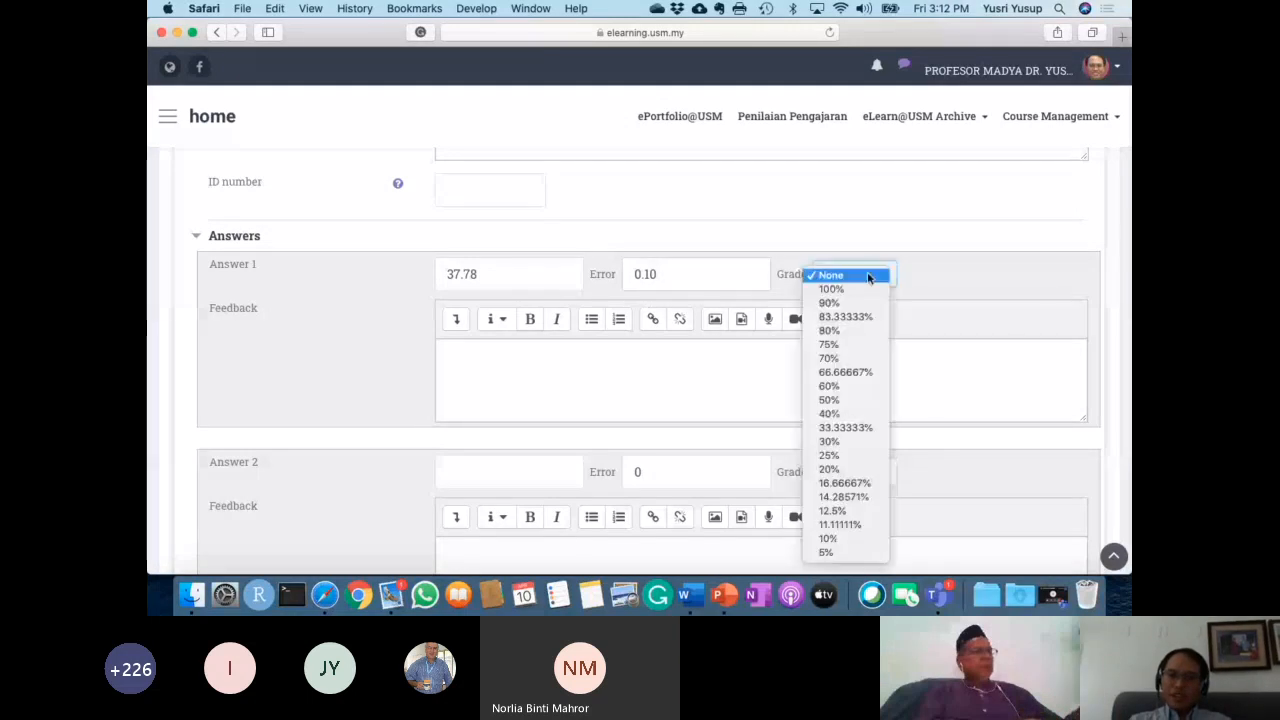
{"action": "left_click", "coordinate": [851, 287]}
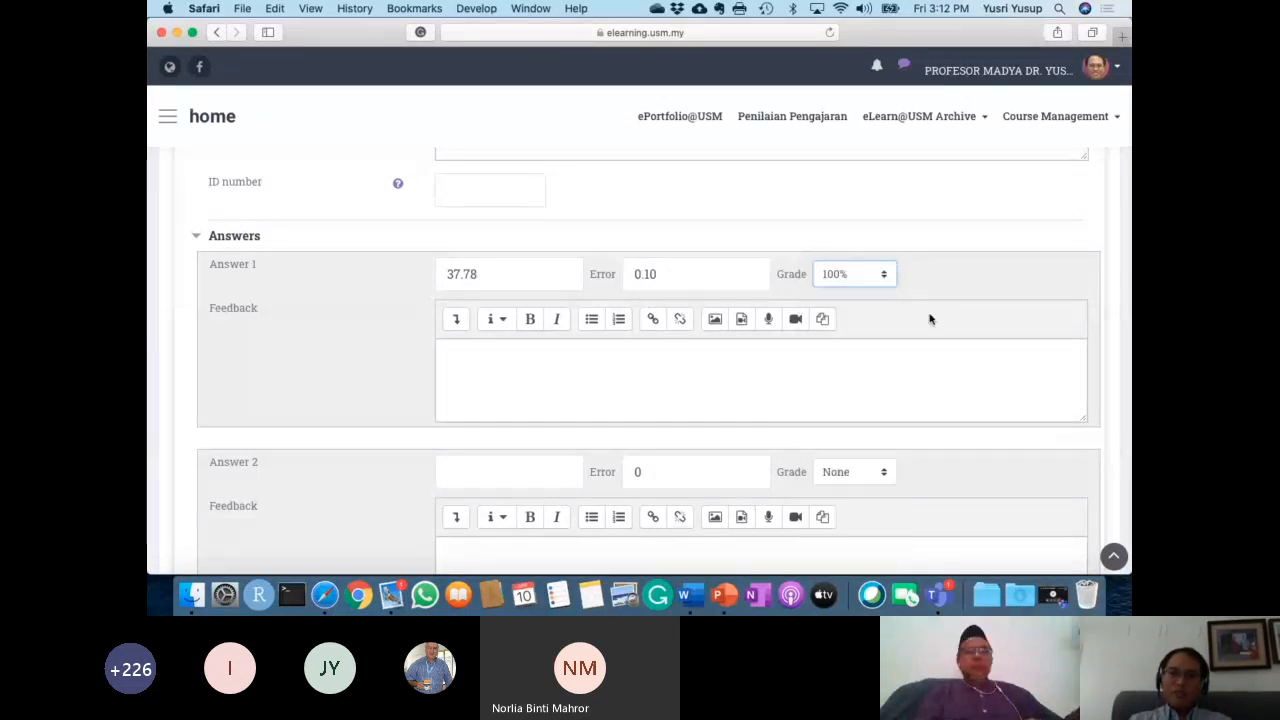
{"action": "left_click", "coordinate": [816, 372]}
{"action": "type", "text": "Good job!"}
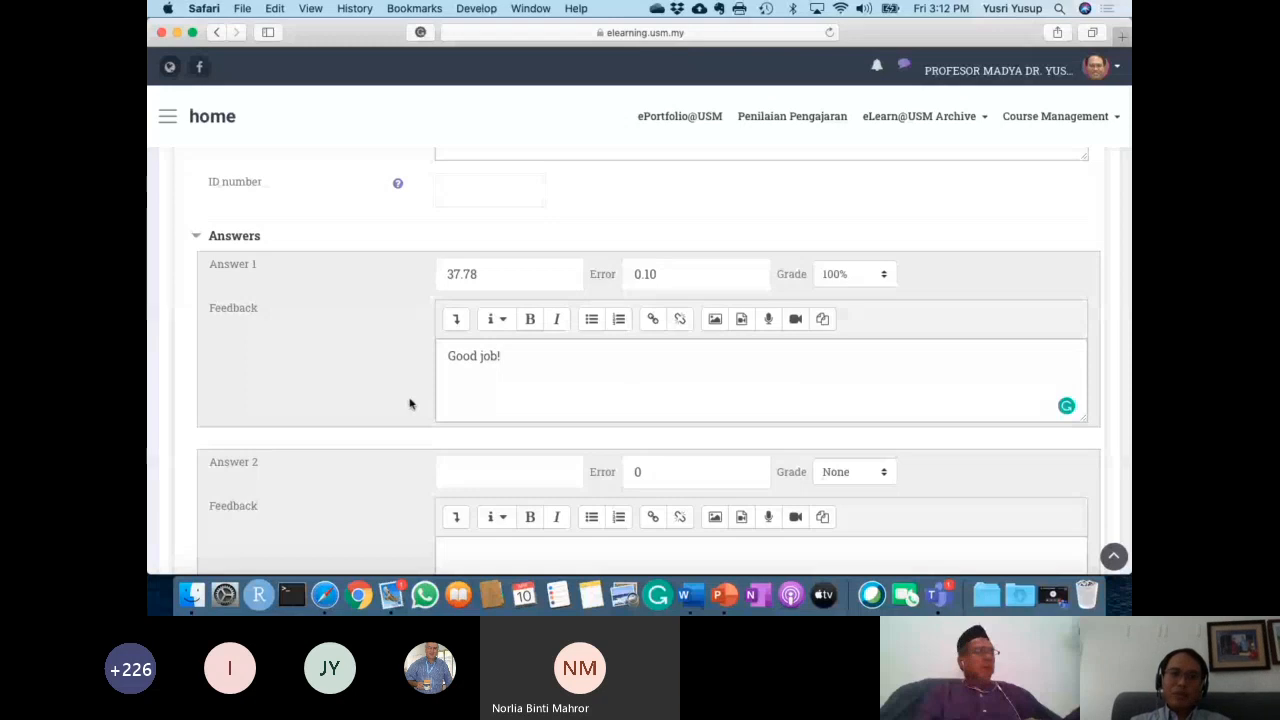
Expand the unit handling settings, require that the unit must be given and will be graded, and activate the Unit penalty field.
{"action": "scroll", "coordinate": [409, 403], "scroll_direction": "down", "scroll_amount": 2}
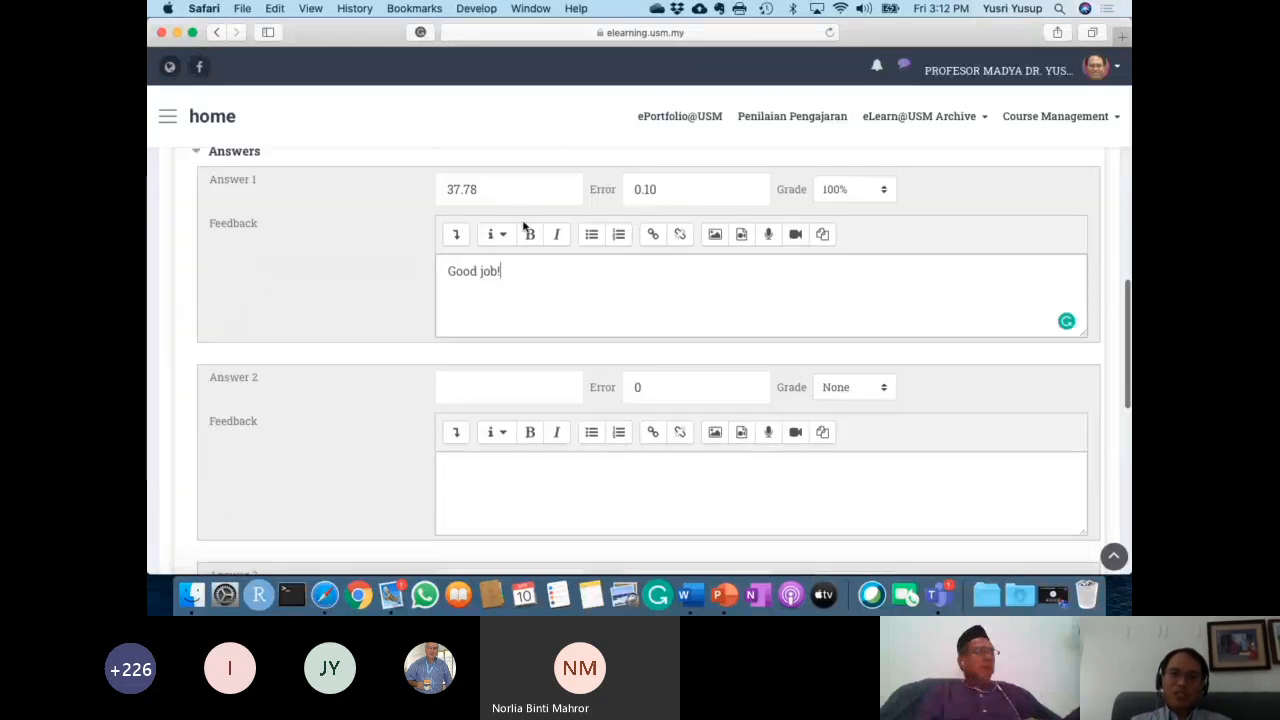
{"action": "scroll", "coordinate": [517, 232], "scroll_direction": "down", "scroll_amount": 3}
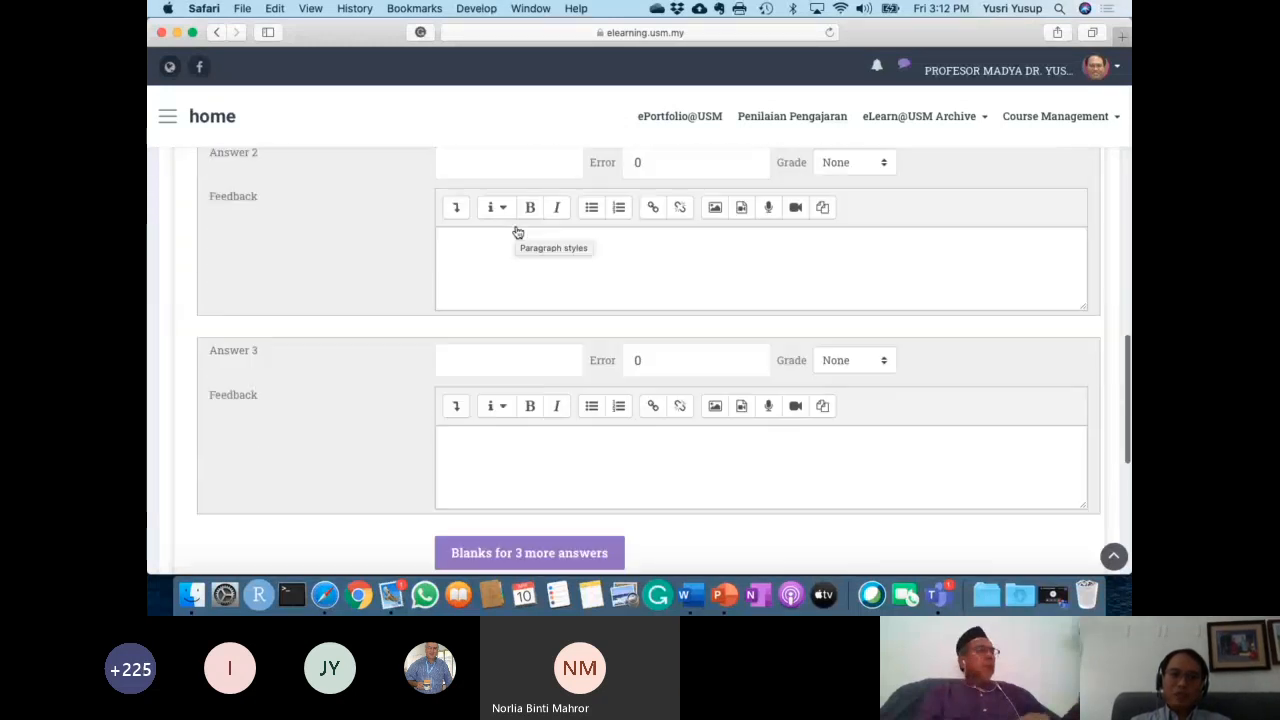
{"action": "scroll", "coordinate": [517, 232], "scroll_direction": "down", "scroll_amount": 5}
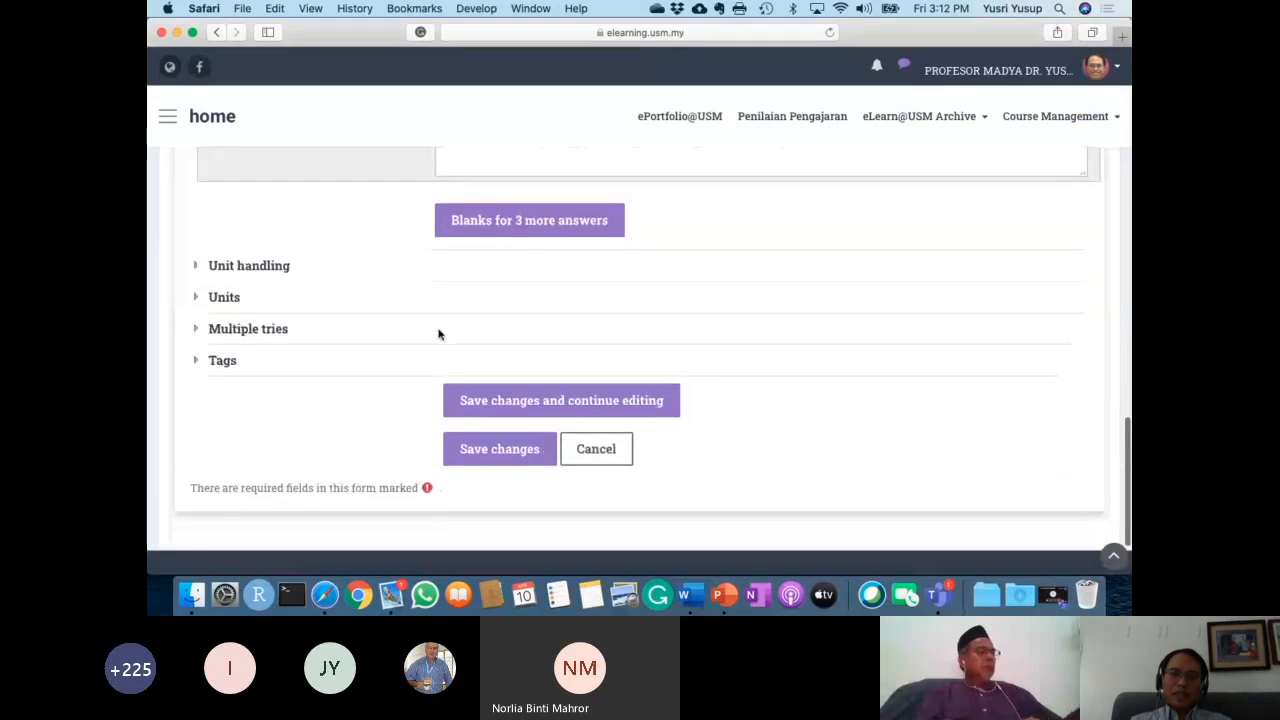
{"action": "scroll", "coordinate": [517, 242], "scroll_direction": "down", "scroll_amount": 1}
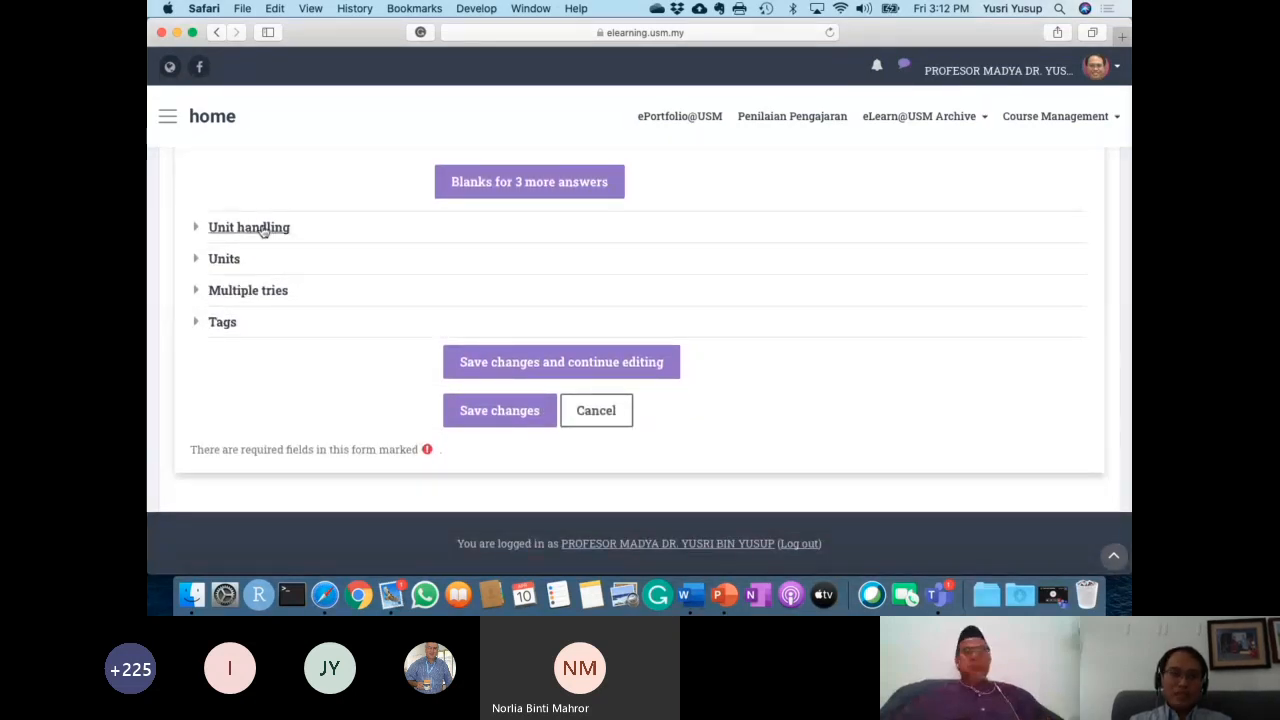
{"action": "scroll", "coordinate": [339, 247], "scroll_direction": "up", "scroll_amount": 10}
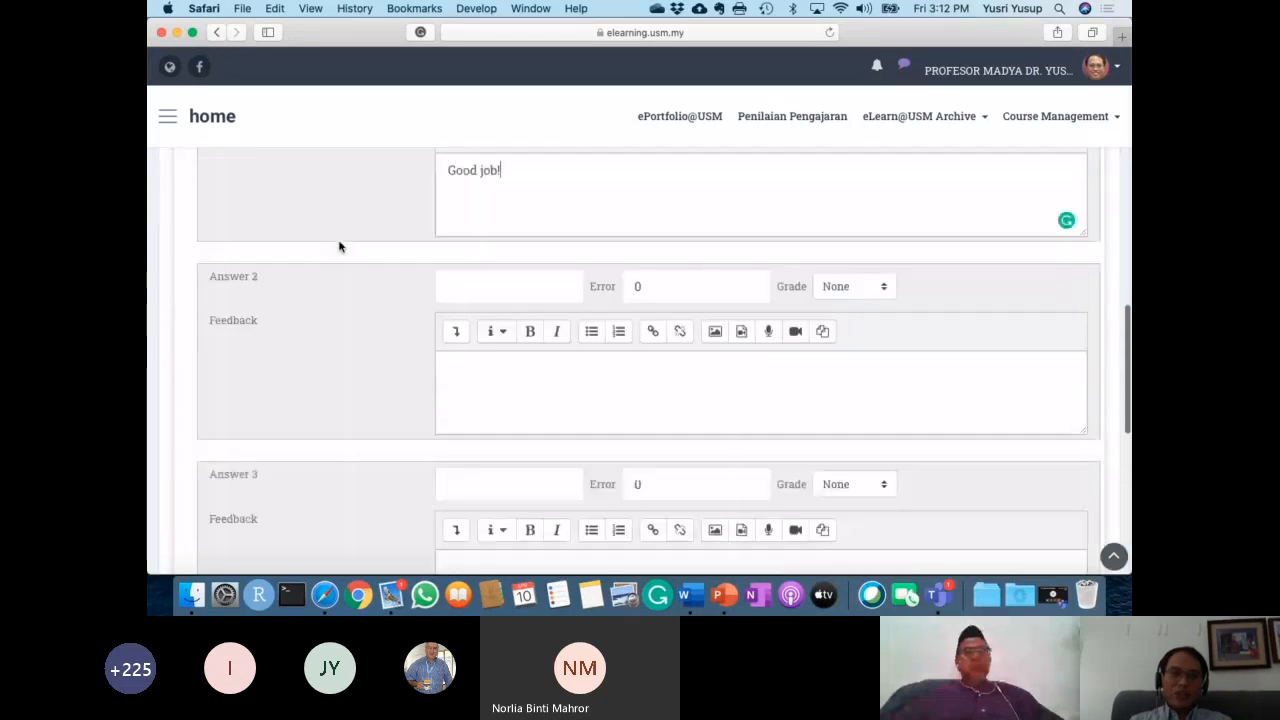
{"action": "scroll", "coordinate": [339, 247], "scroll_direction": "up", "scroll_amount": 3}
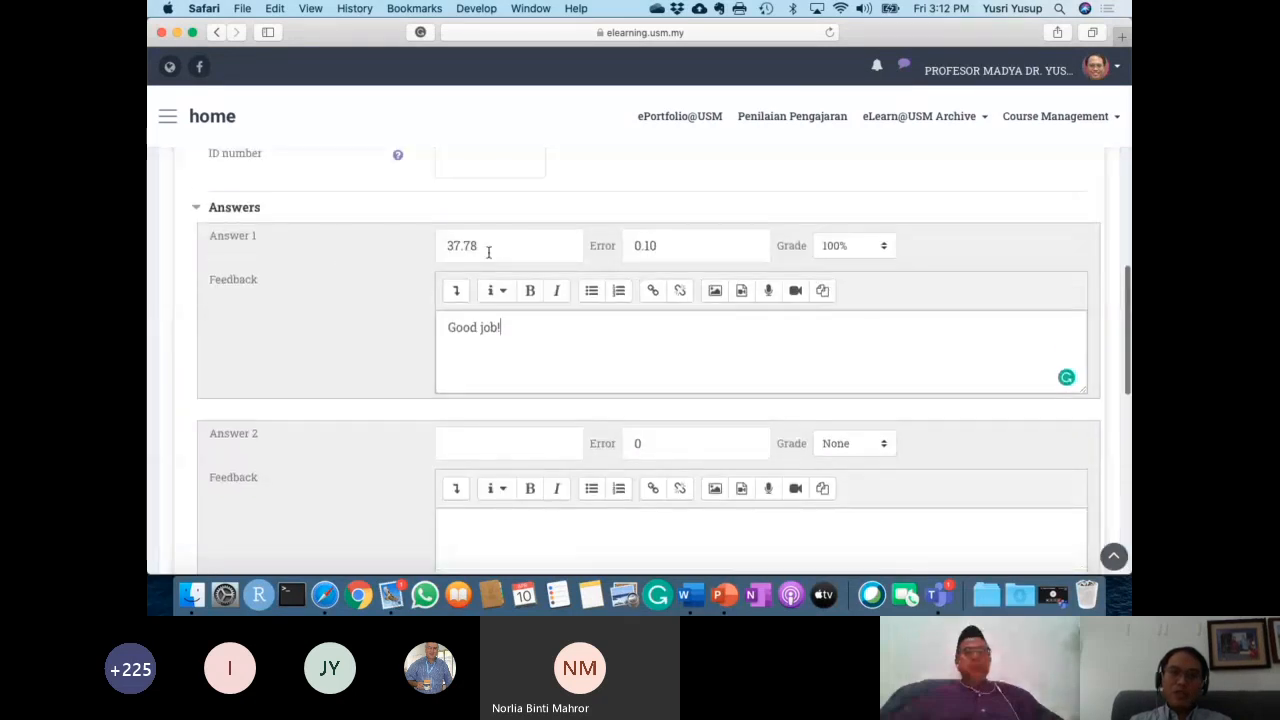
{"action": "scroll", "coordinate": [407, 412], "scroll_direction": "down", "scroll_amount": 5}
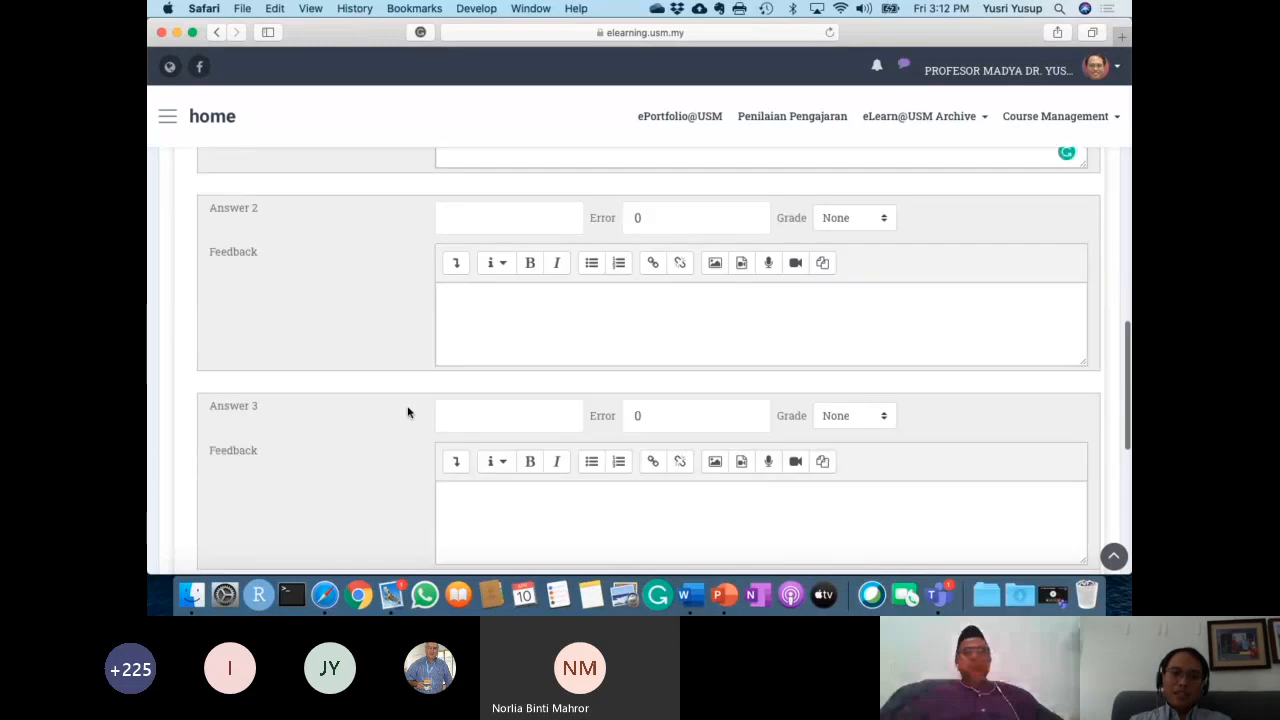
{"action": "scroll", "coordinate": [407, 412], "scroll_direction": "down", "scroll_amount": 7}
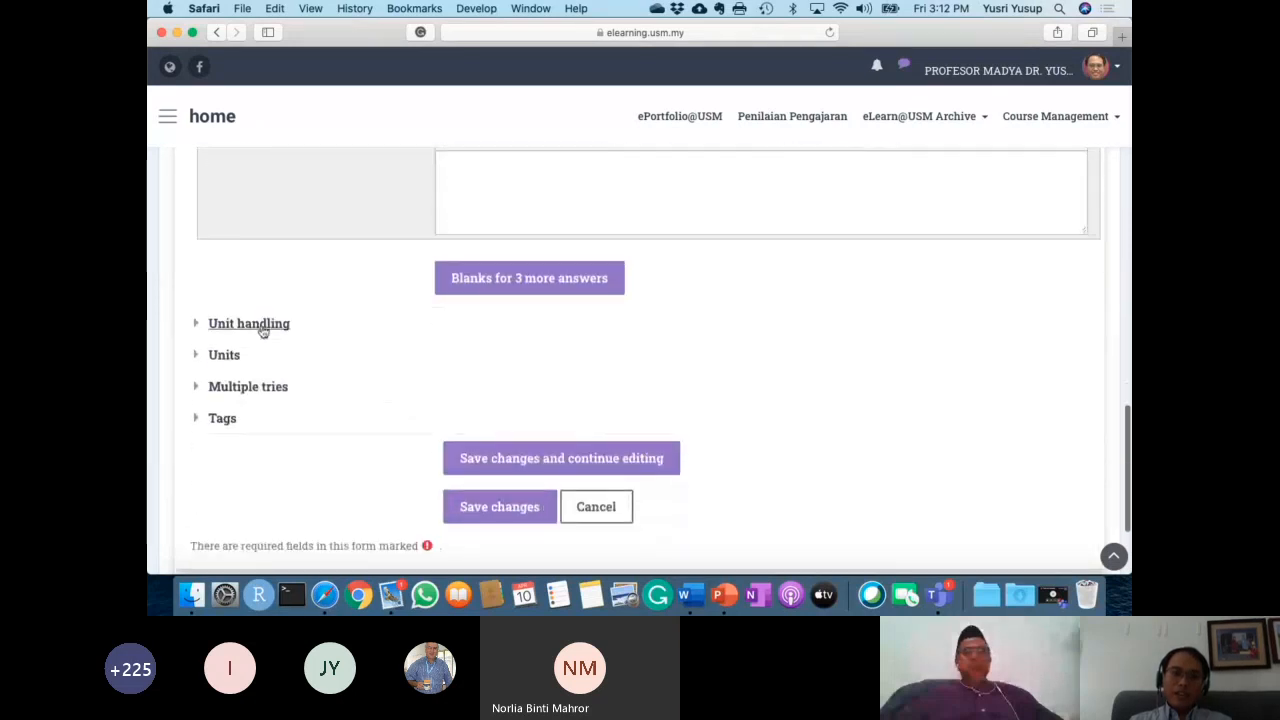
{"action": "left_click", "coordinate": [262, 330]}
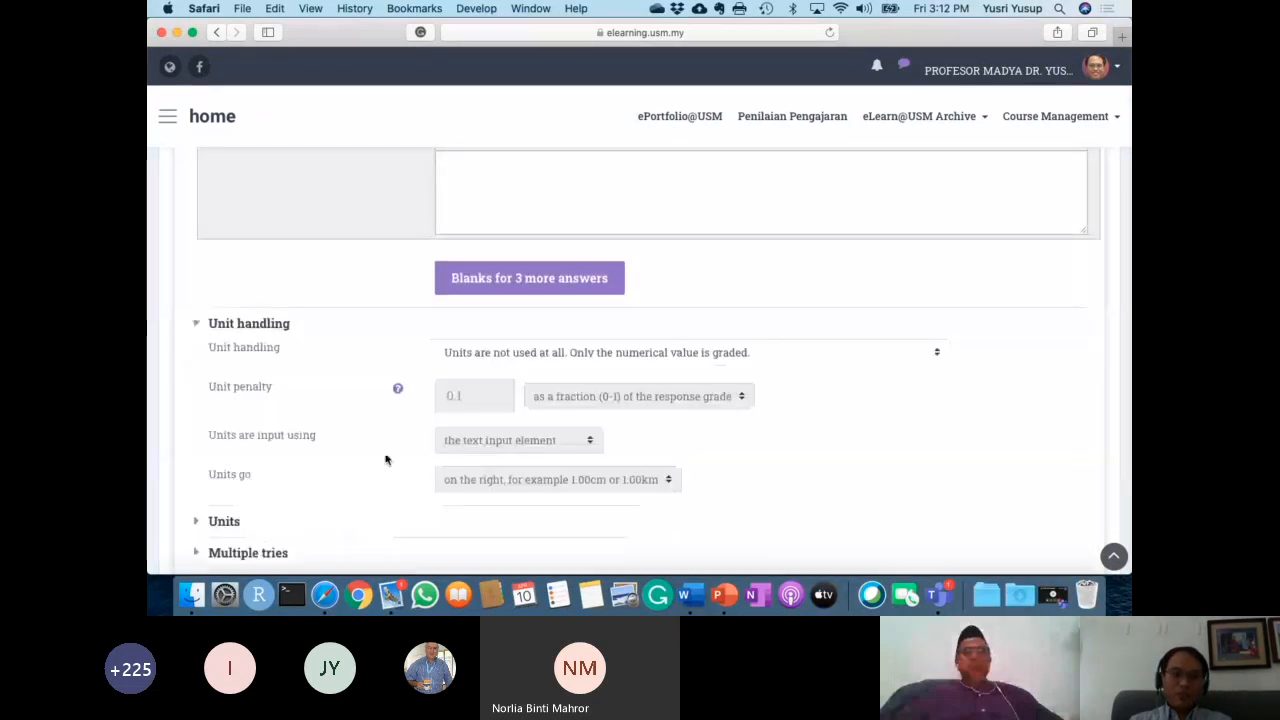
{"action": "scroll", "coordinate": [386, 457], "scroll_direction": "down", "scroll_amount": 3}
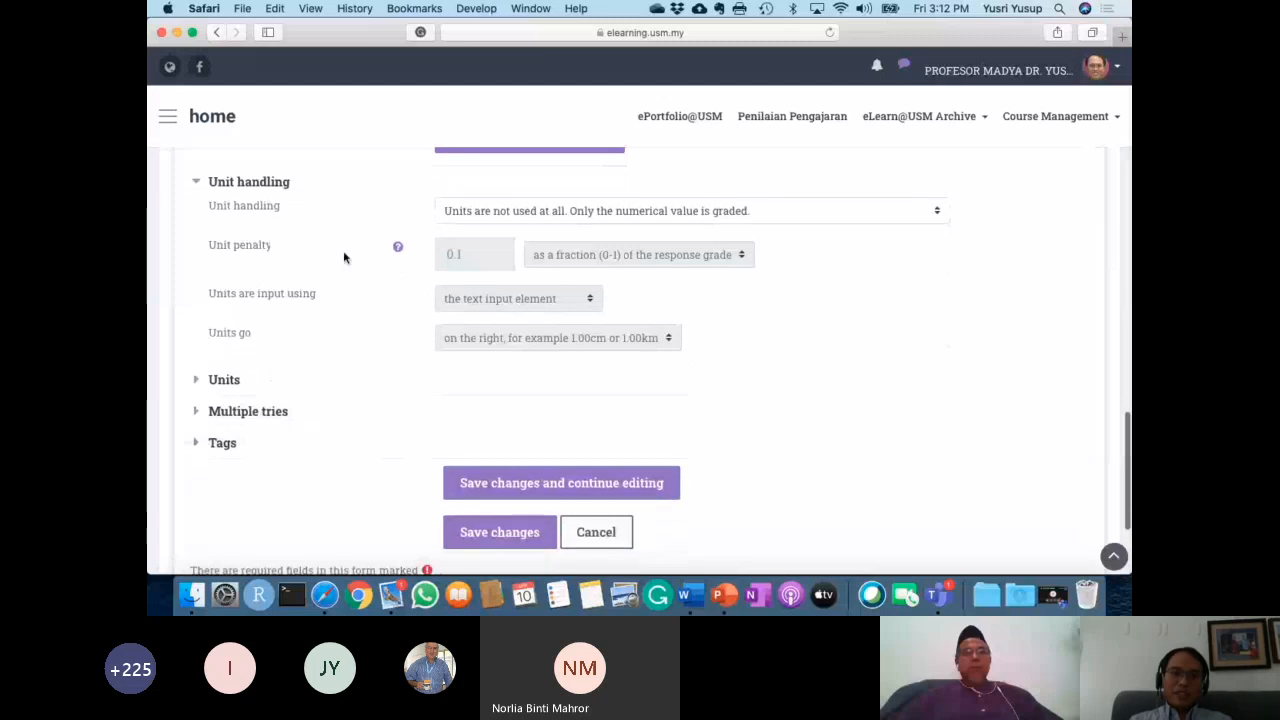
{"action": "scroll", "coordinate": [497, 232], "scroll_direction": "down", "scroll_amount": 1}
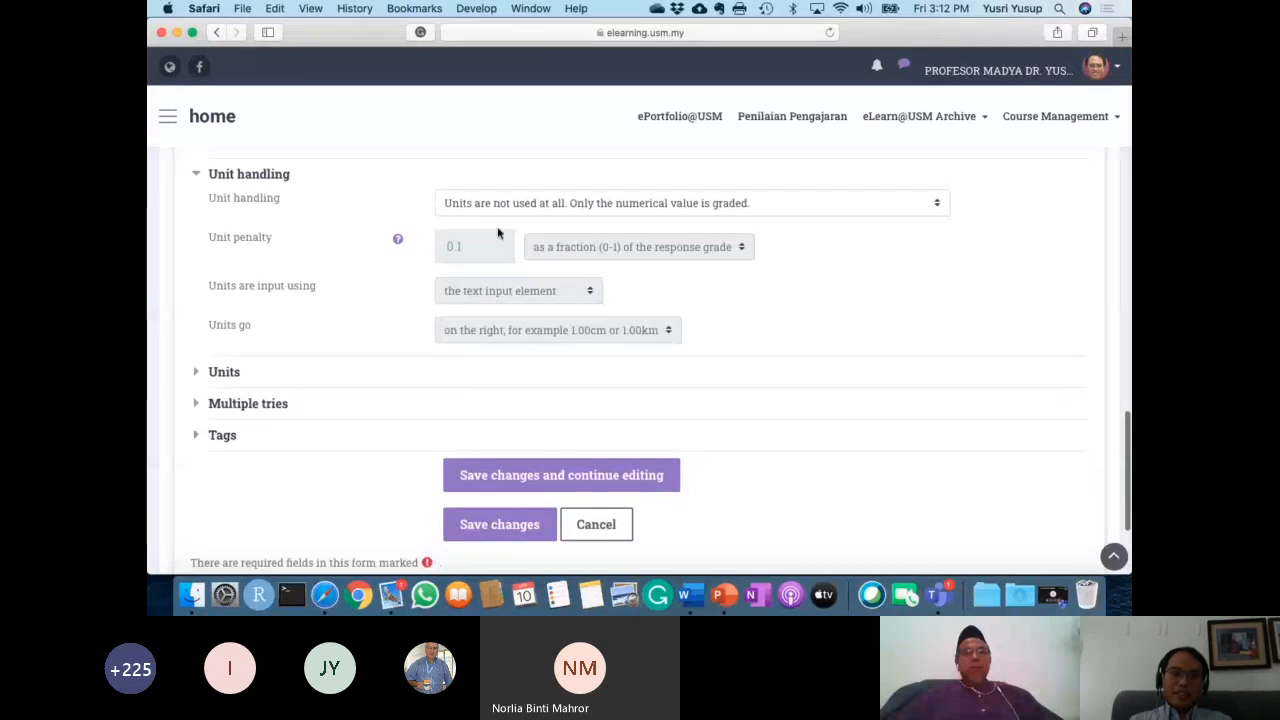
{"action": "left_click", "coordinate": [657, 206]}
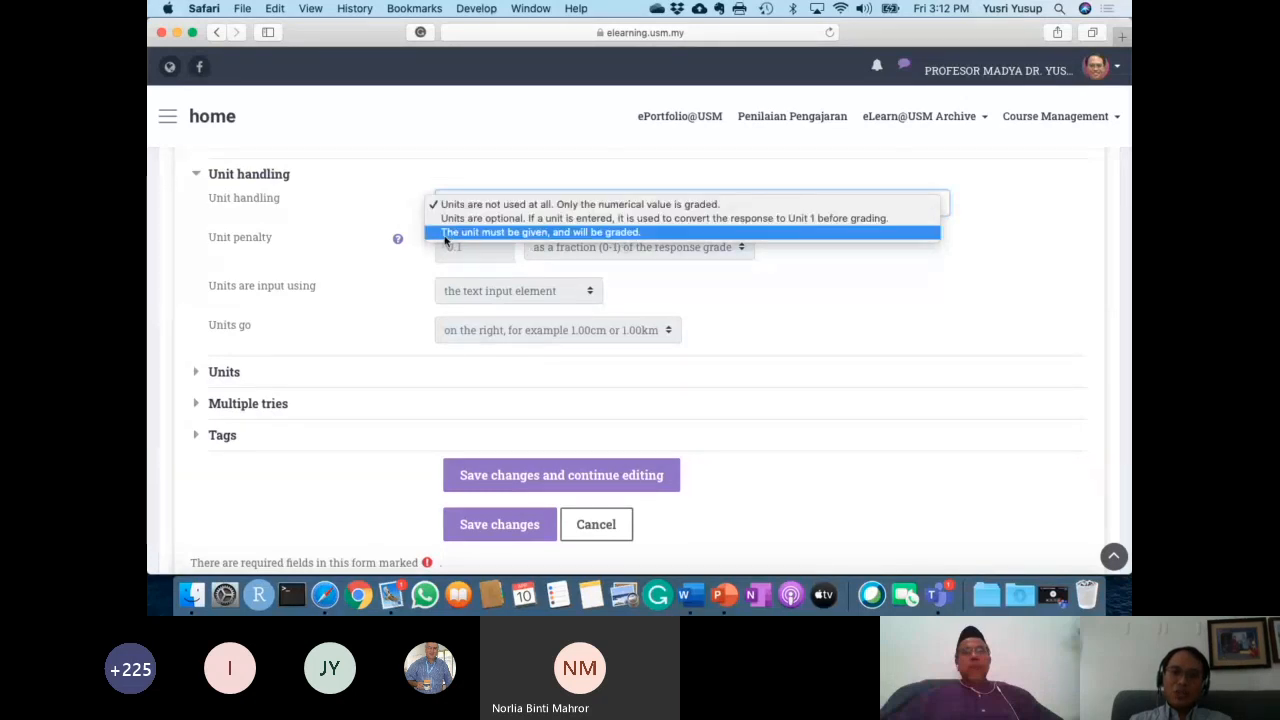
{"action": "left_click", "coordinate": [556, 232]}
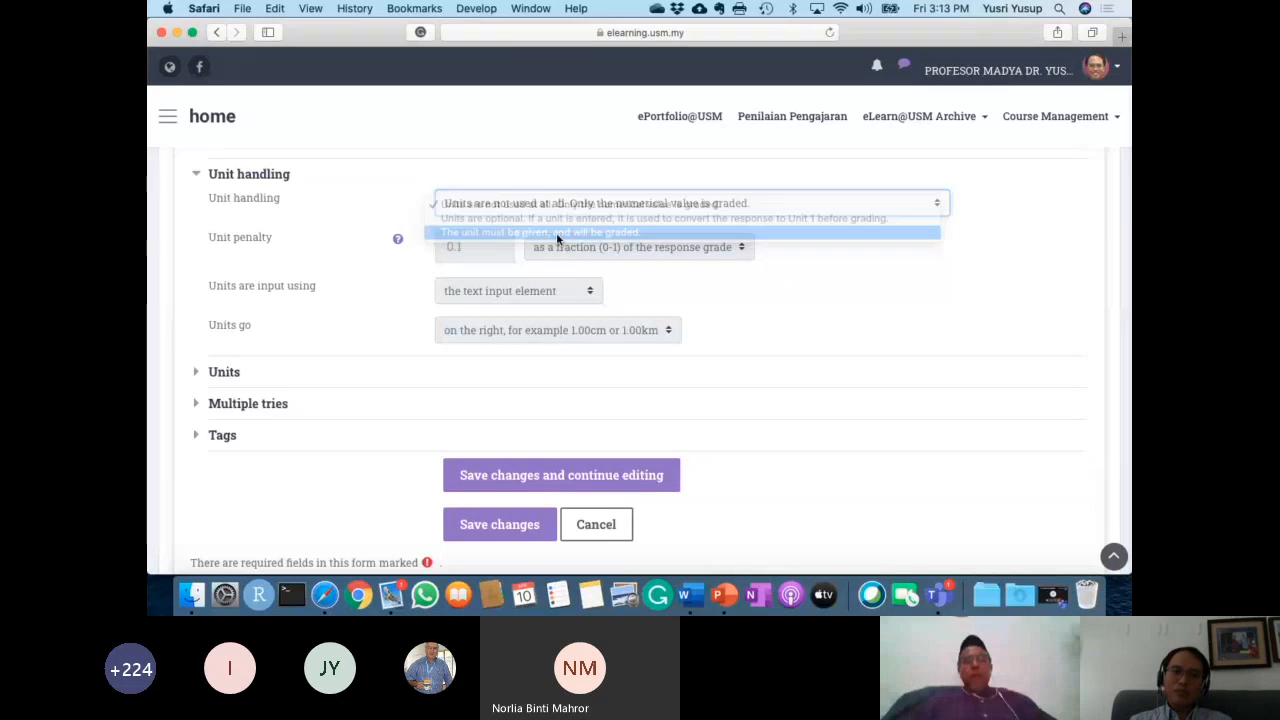
{"action": "scroll", "coordinate": [668, 320], "scroll_direction": "down", "scroll_amount": 2}
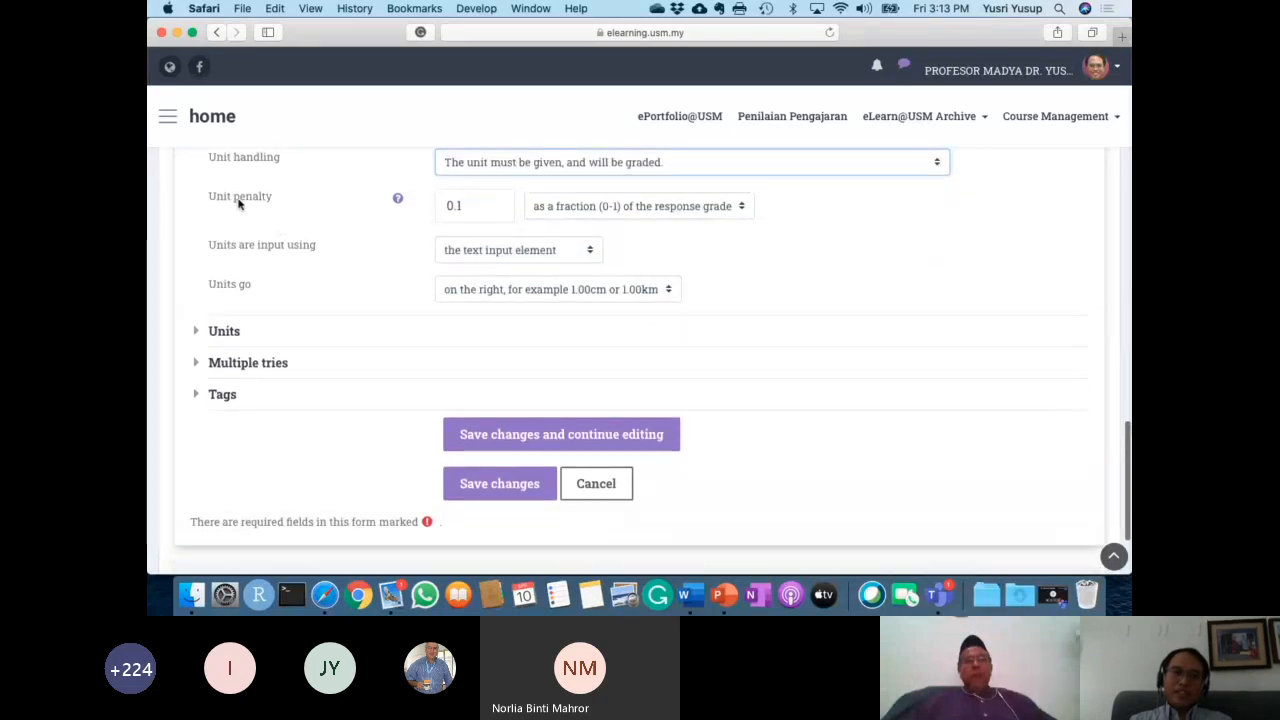
{"action": "left_click", "coordinate": [486, 206]}
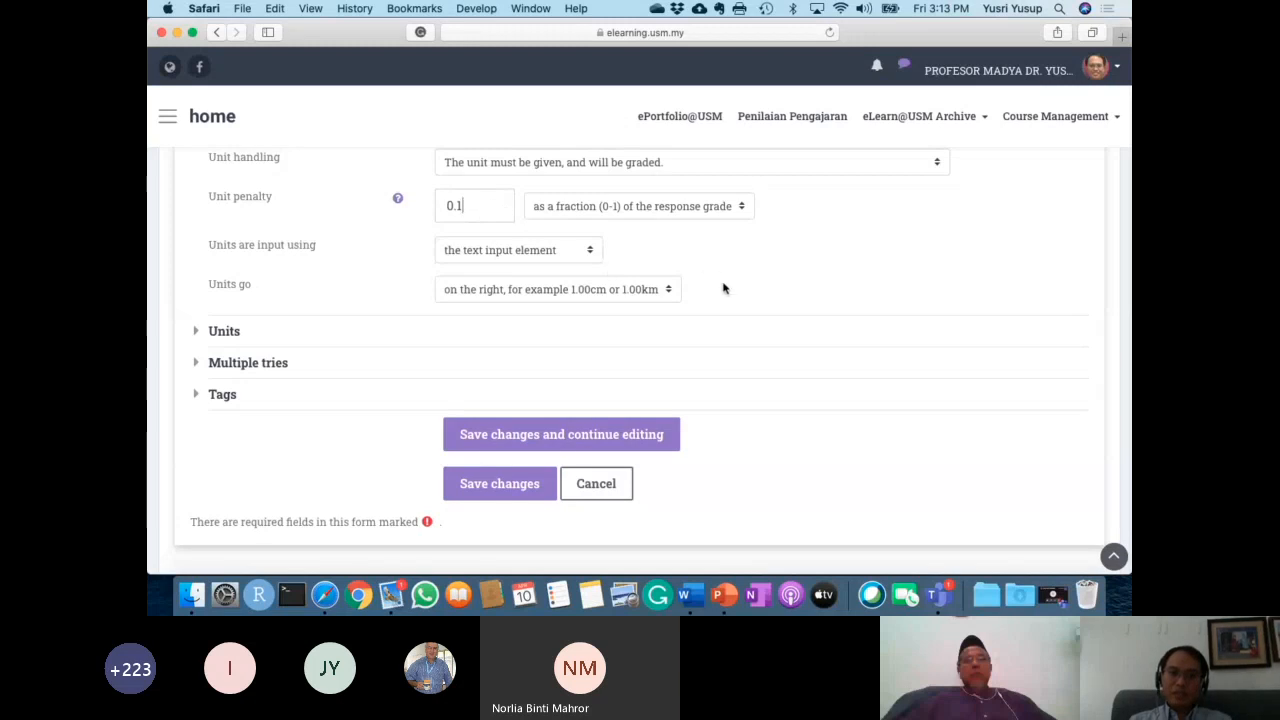
{"action": "scroll", "coordinate": [724, 289], "scroll_direction": "up", "scroll_amount": 2}
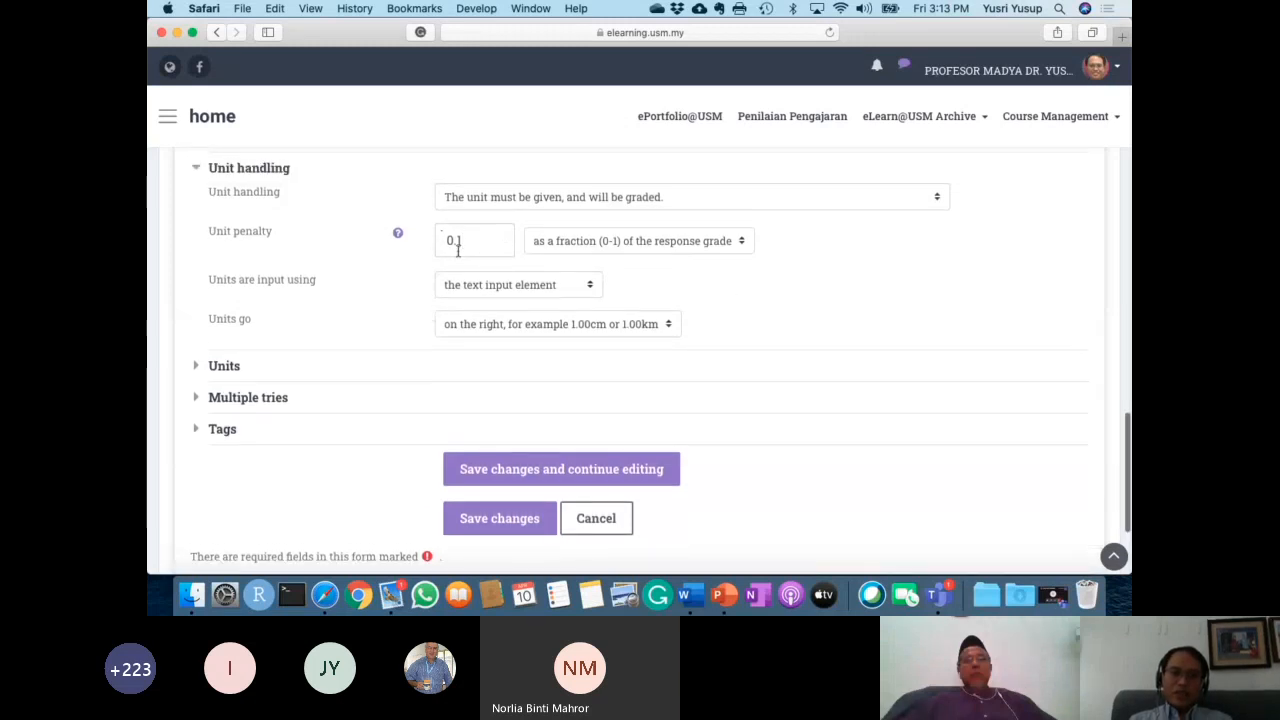
Expand the Units section and copy °C from the answer in the Word document into the Unit 1 field in Safari.
{"action": "scroll", "coordinate": [446, 354], "scroll_direction": "down", "scroll_amount": 3}
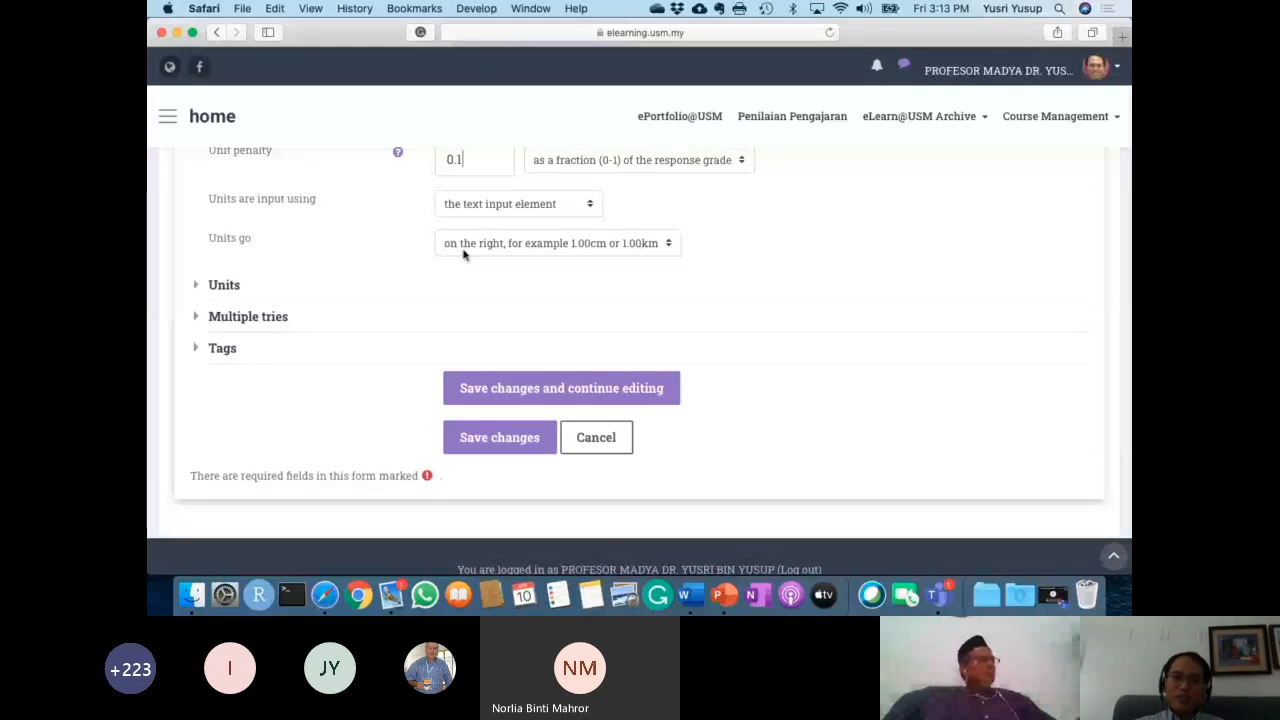
{"action": "left_click", "coordinate": [224, 288]}
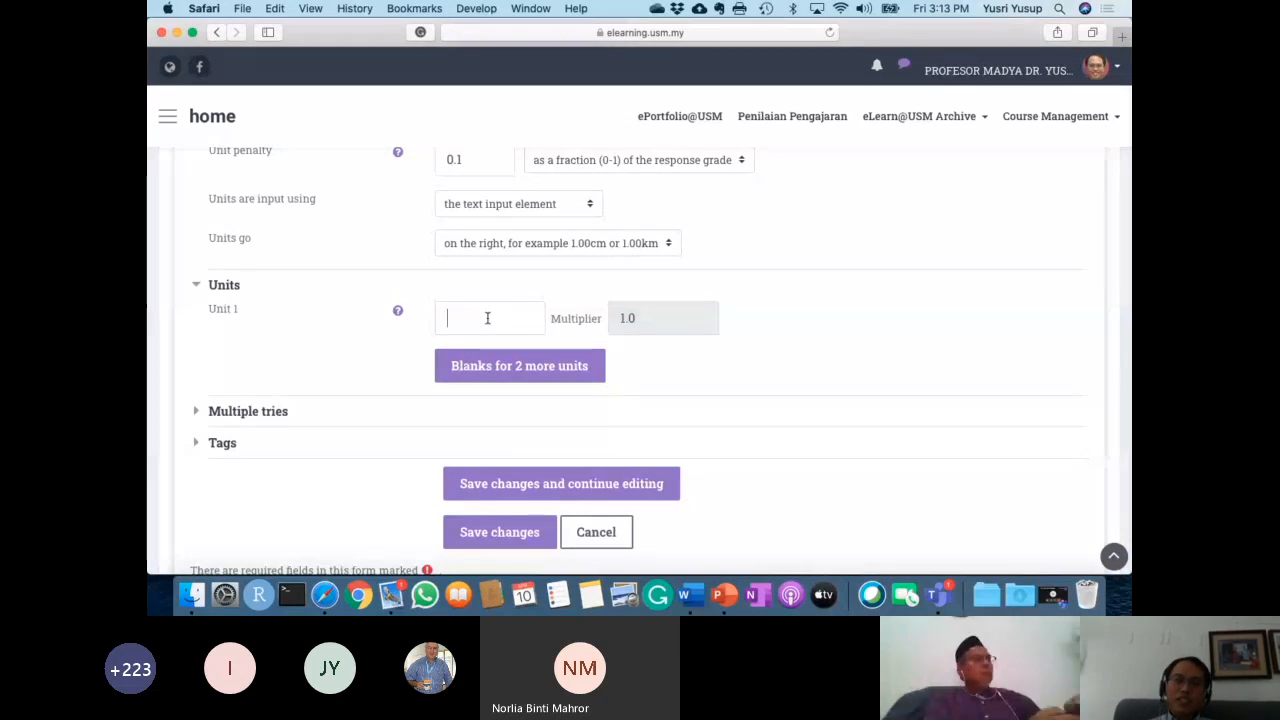
{"action": "key", "text": "super+Tab"}
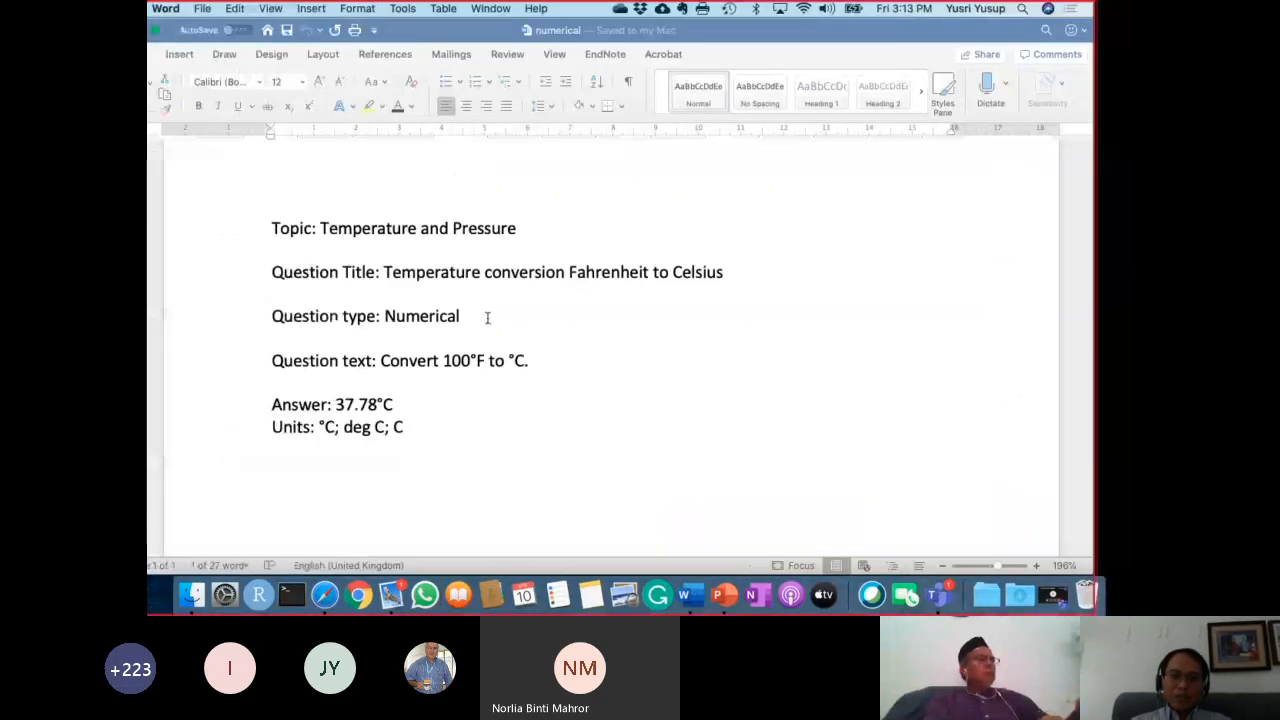
{"action": "left_click", "coordinate": [415, 402]}
{"action": "left_click_drag", "start_coordinate": [415, 402], "coordinate": [449, 408]}
{"action": "key", "text": "super+c"}
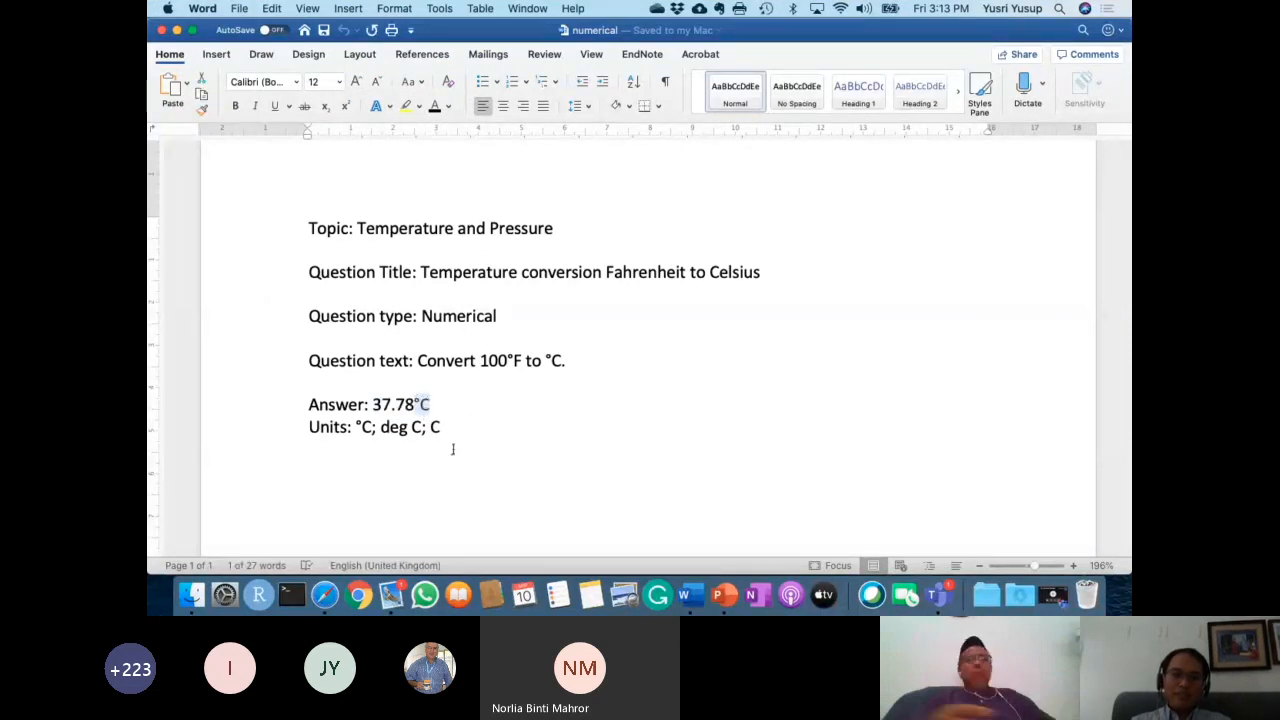
{"action": "key", "text": "super+Tab"}
{"action": "left_click", "coordinate": [472, 316]}
{"action": "key", "text": "super+v"}
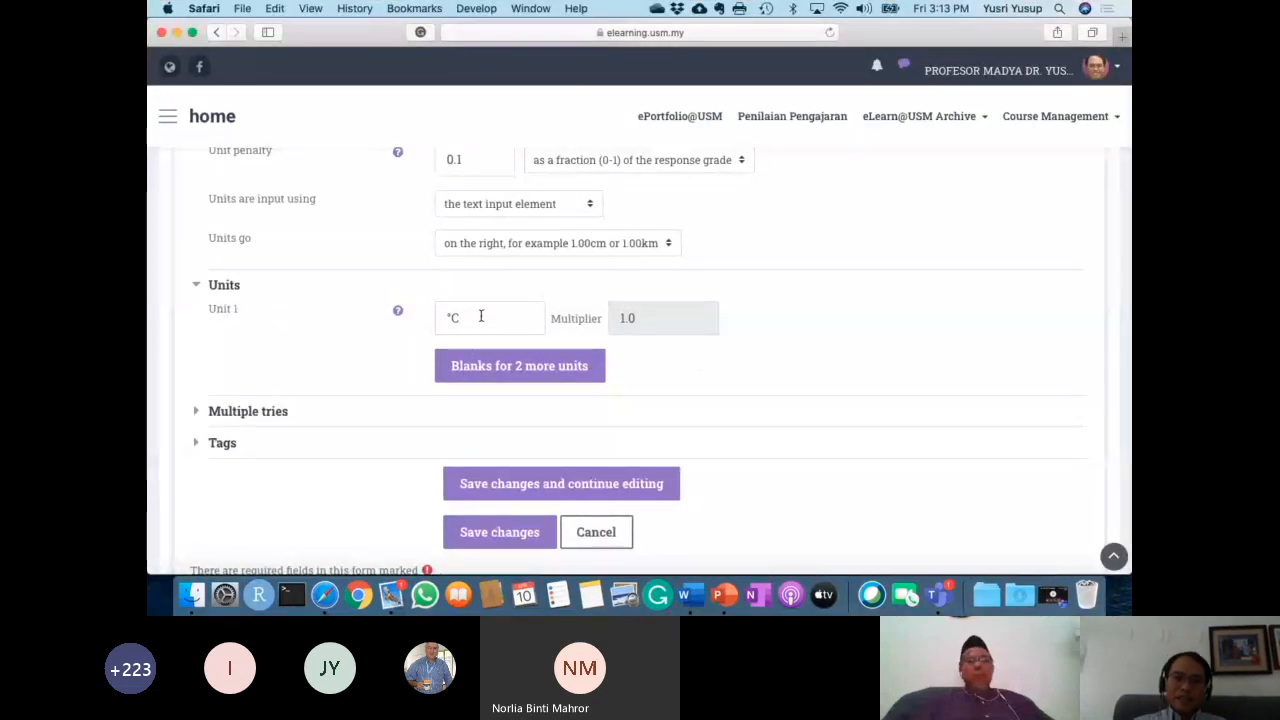
Add blanks for two more units and enter C with a multiplier of 1 as Unit 2.
{"action": "left_click", "coordinate": [477, 366]}
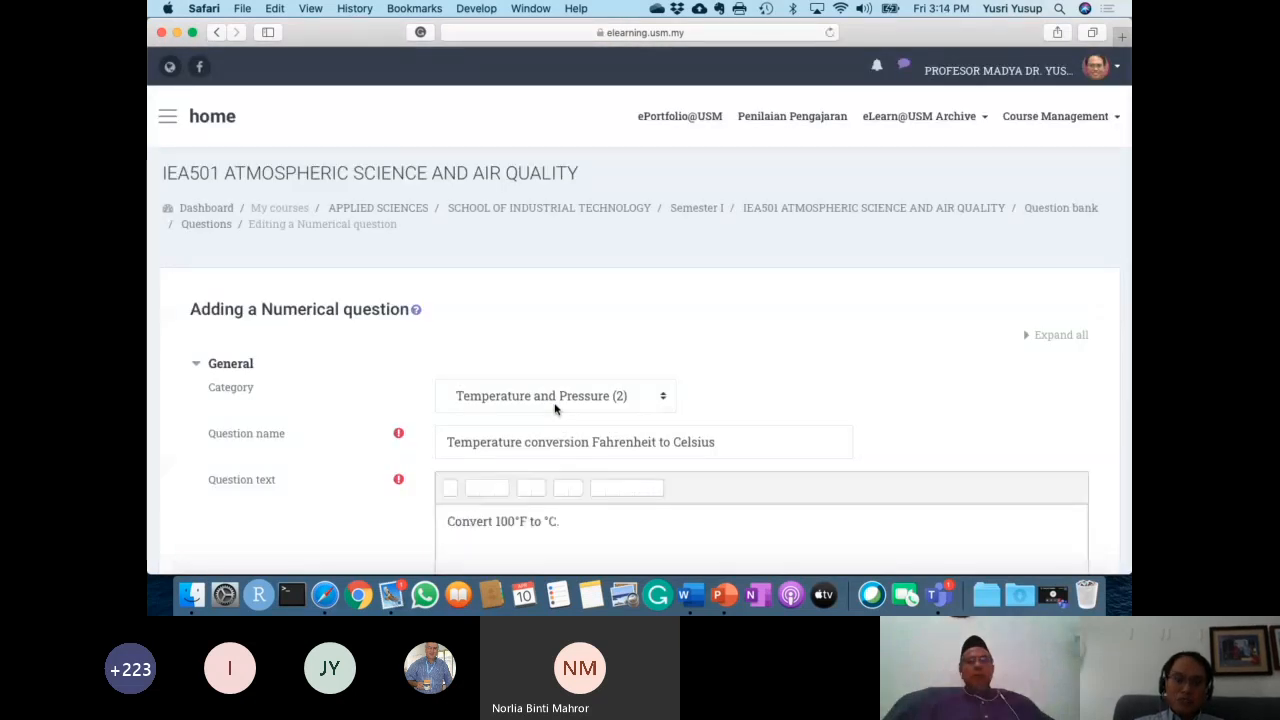
{"action": "scroll", "coordinate": [558, 404], "scroll_direction": "down", "scroll_amount": 10}
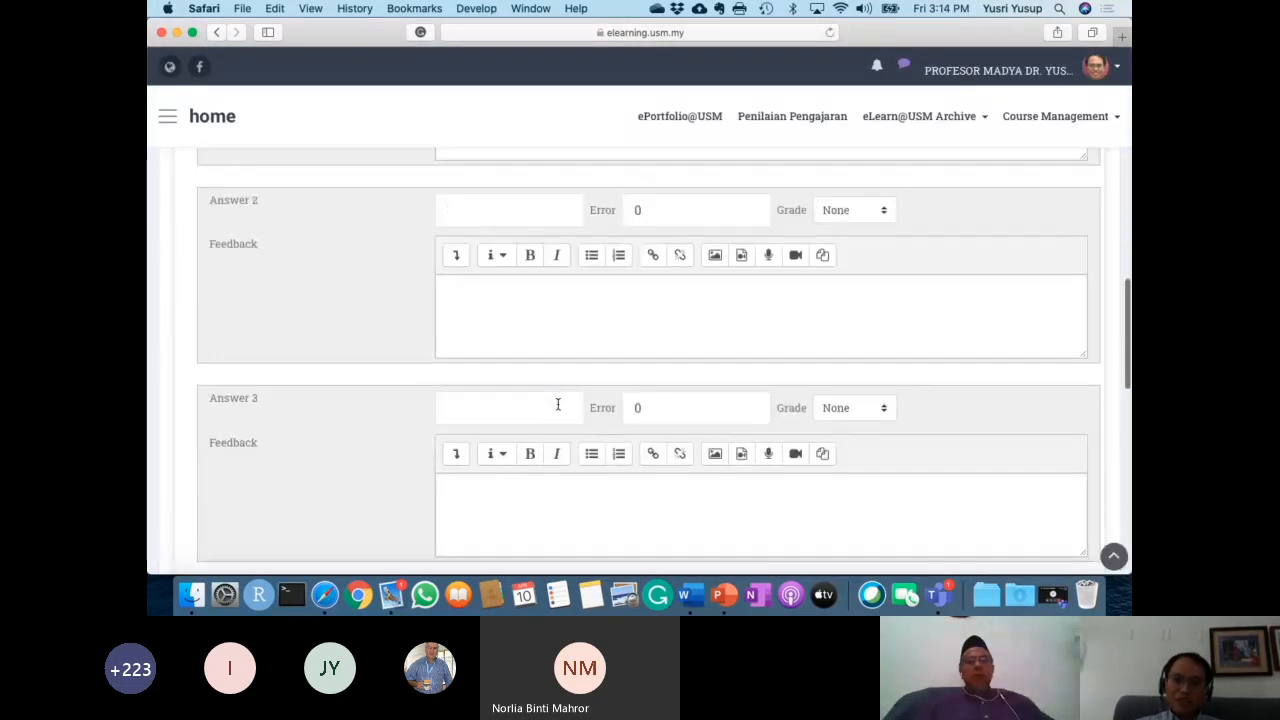
{"action": "left_click", "coordinate": [452, 236]}
{"action": "key", "text": "Right"}
{"action": "left_click", "coordinate": [471, 281]}
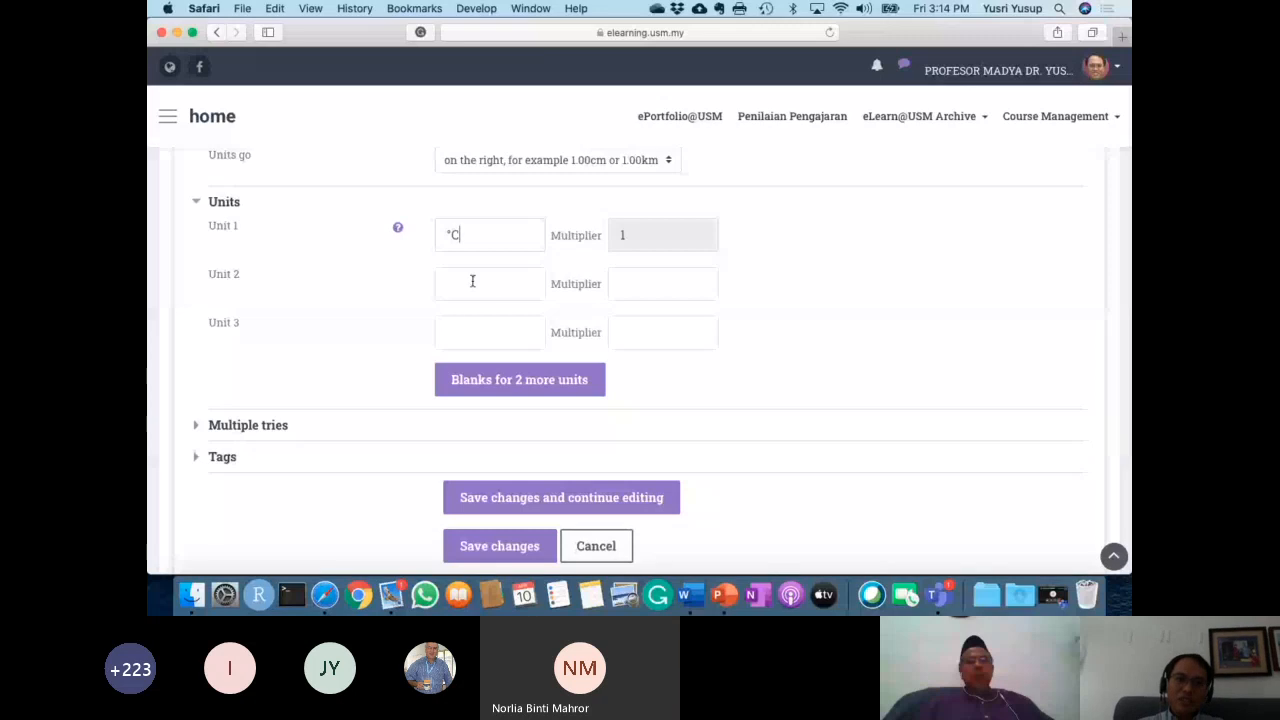
{"action": "type", "text": "C"}
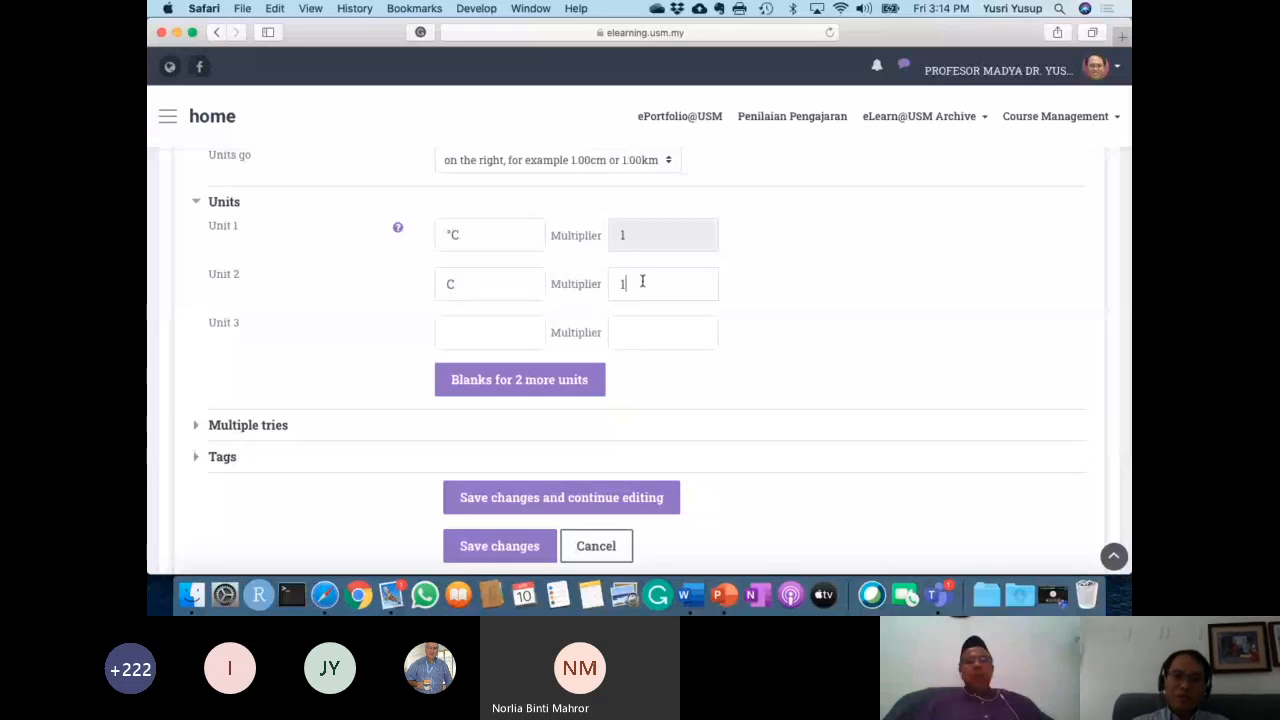
Enter deg C with a multiplier of 1 as Unit 3 and save the question.
{"action": "left_click", "coordinate": [514, 334]}
{"action": "type", "text": "de"}
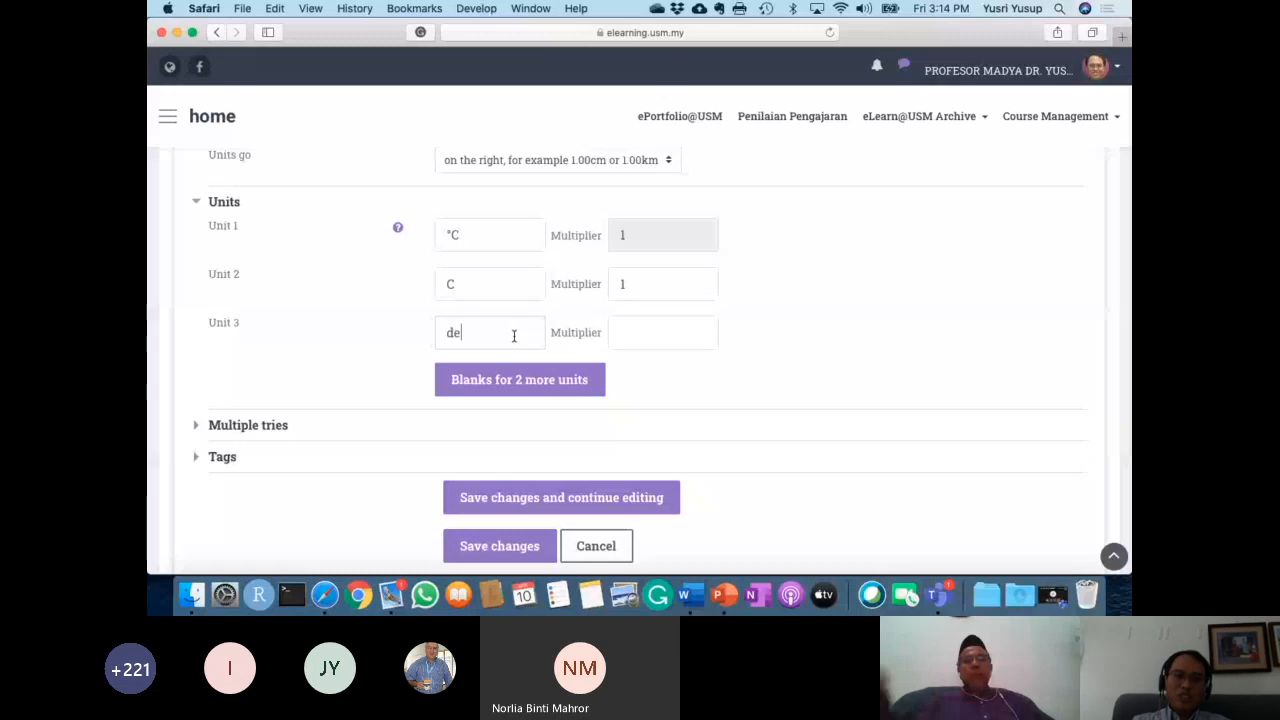
{"action": "type", "text": "g C"}
{"action": "left_click", "coordinate": [620, 337]}
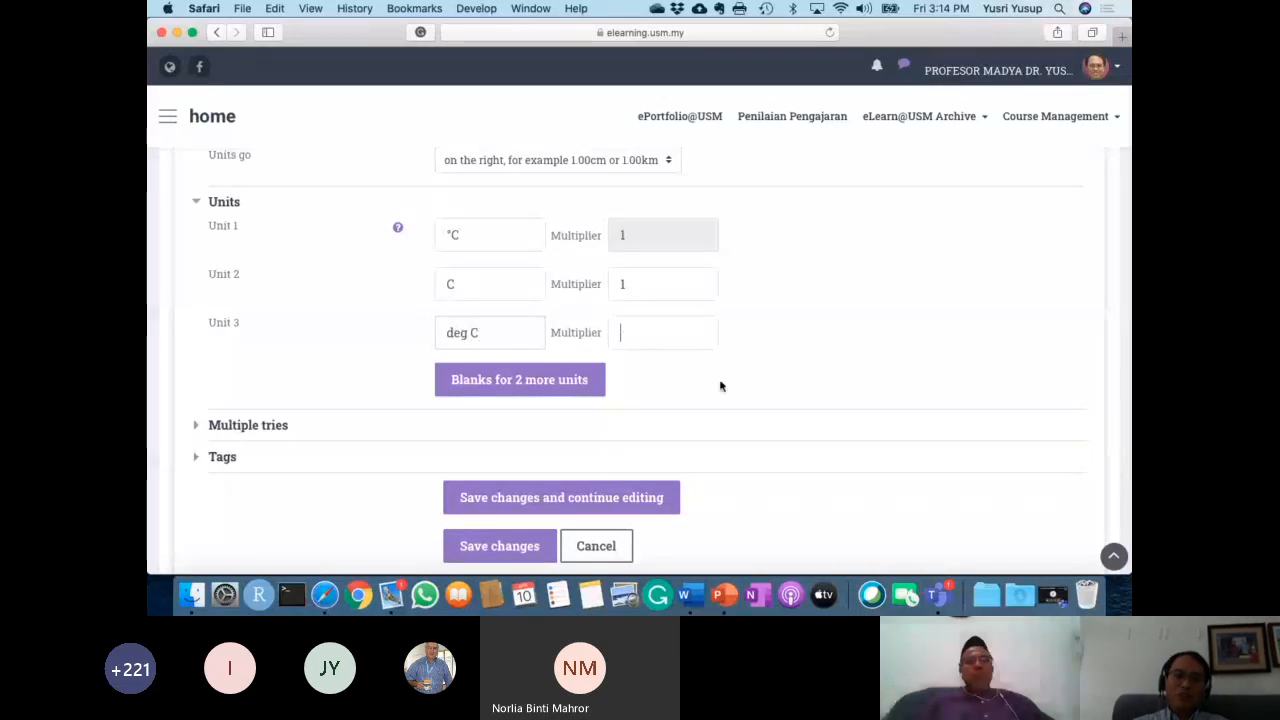
{"action": "type", "text": "1"}
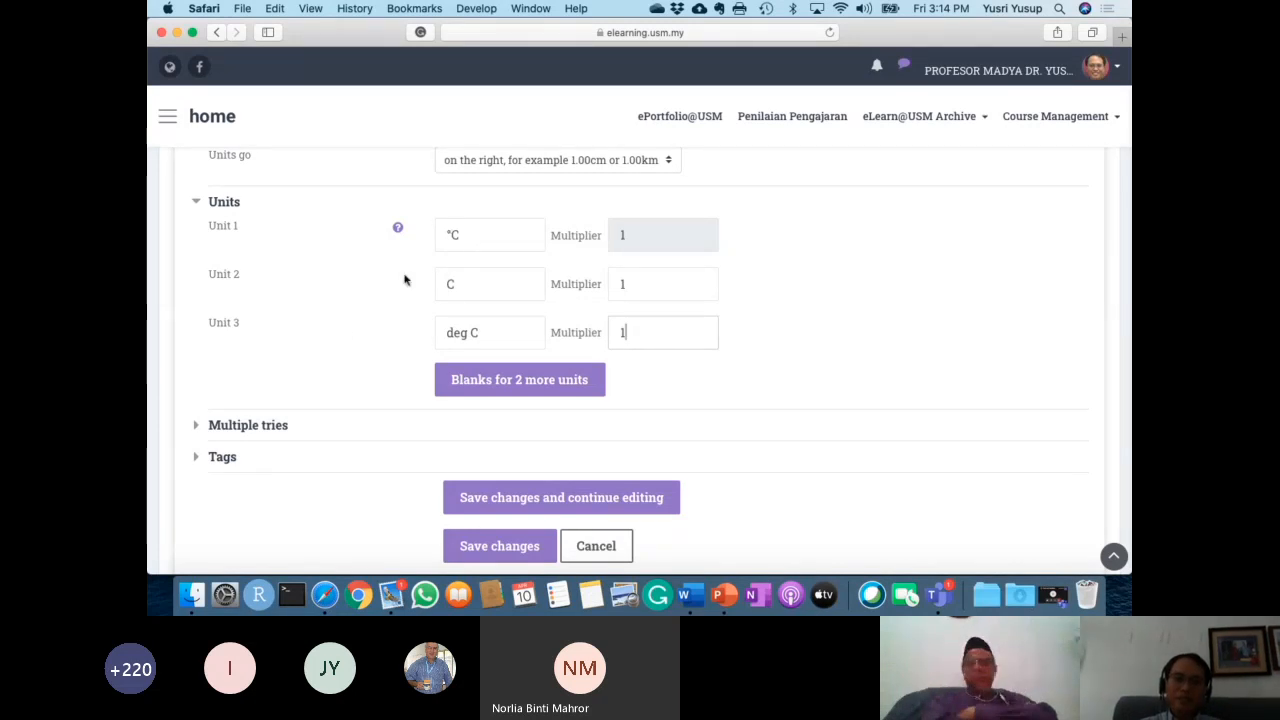
{"action": "scroll", "coordinate": [354, 337], "scroll_direction": "down", "scroll_amount": 2}
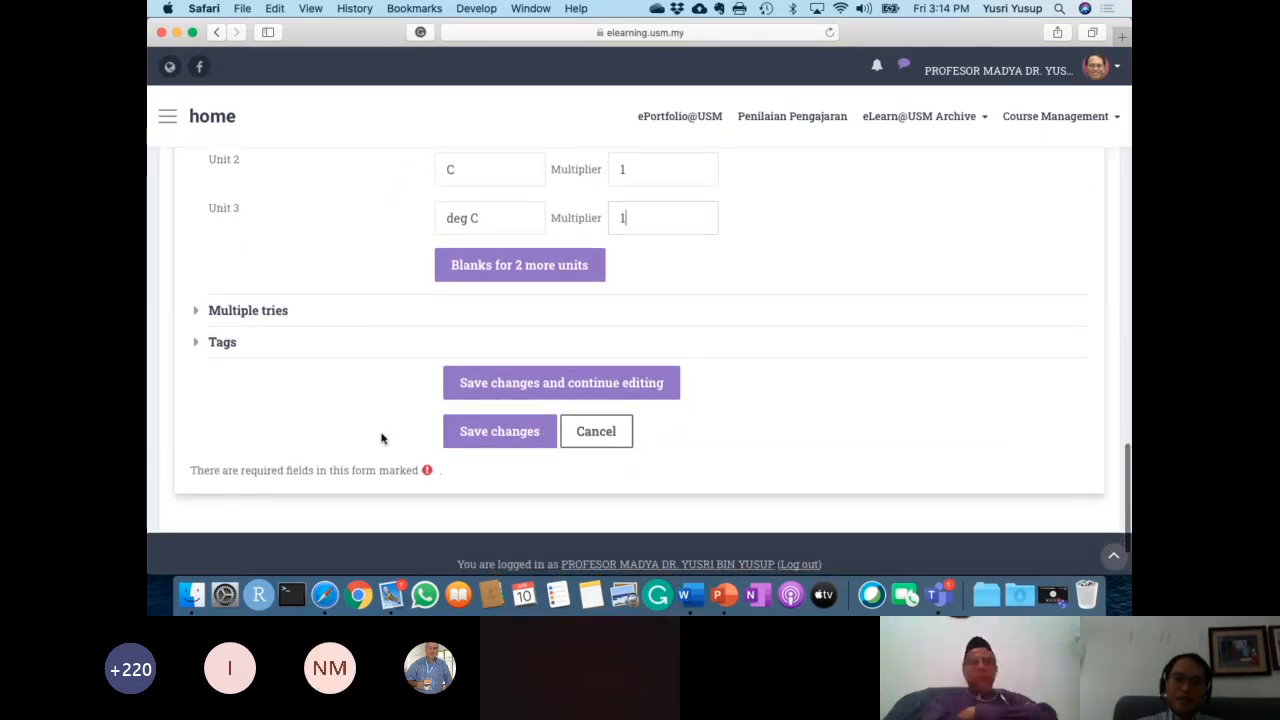
{"action": "left_click", "coordinate": [493, 436]}
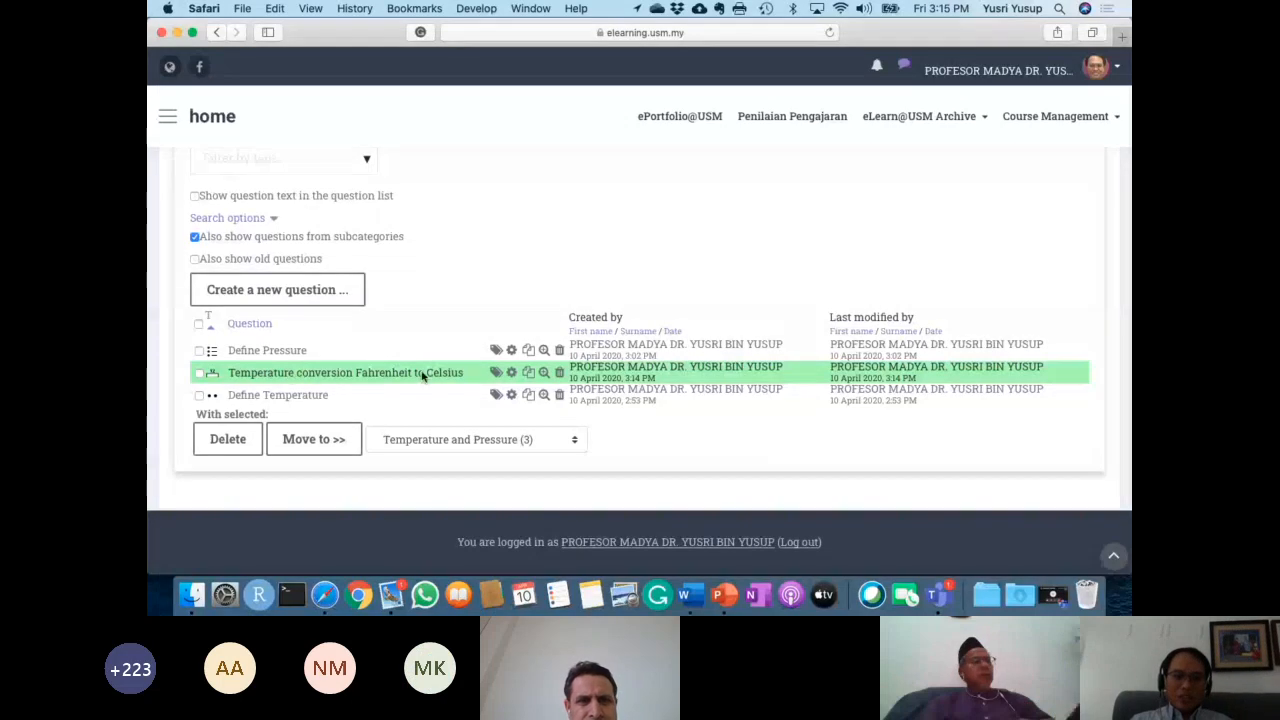
Preview the Temperature conversion Fahrenheit to Celsius question and submit the answer 37.78 without a unit.
{"action": "left_click", "coordinate": [545, 374]}
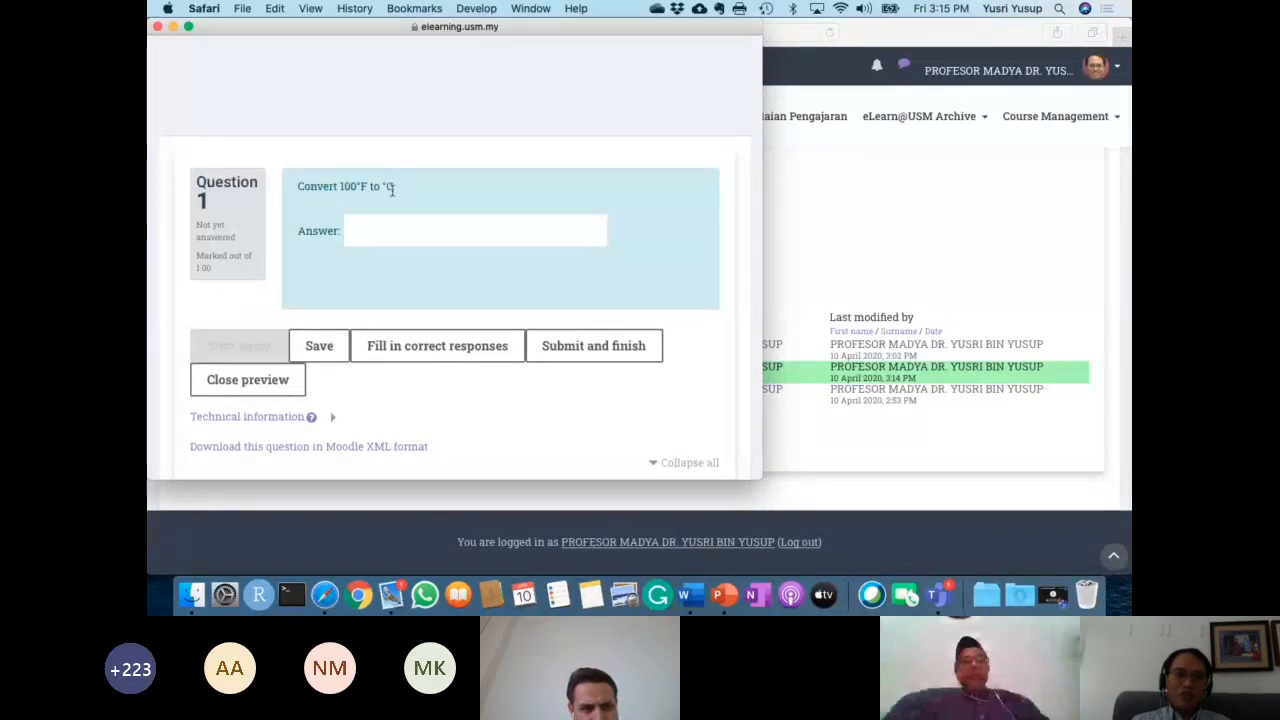
{"action": "left_click", "coordinate": [390, 234]}
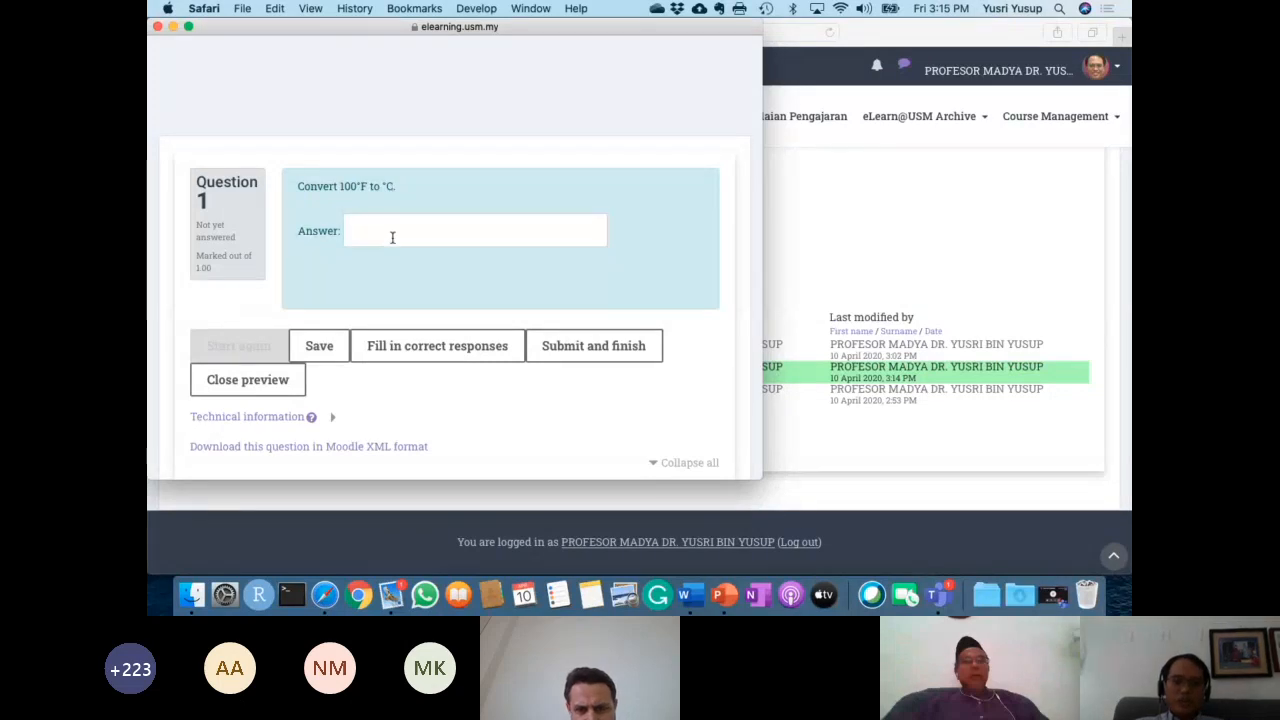
{"action": "type", "text": "37.78"}
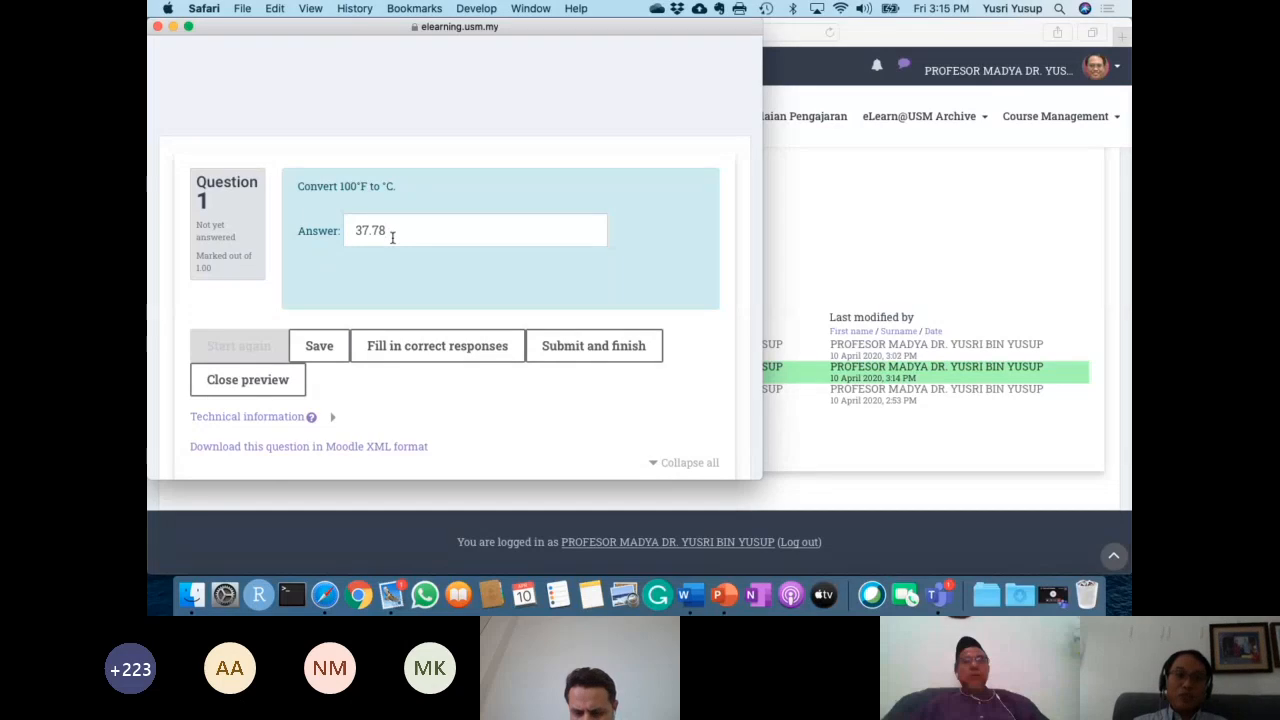
{"action": "left_click", "coordinate": [565, 347]}
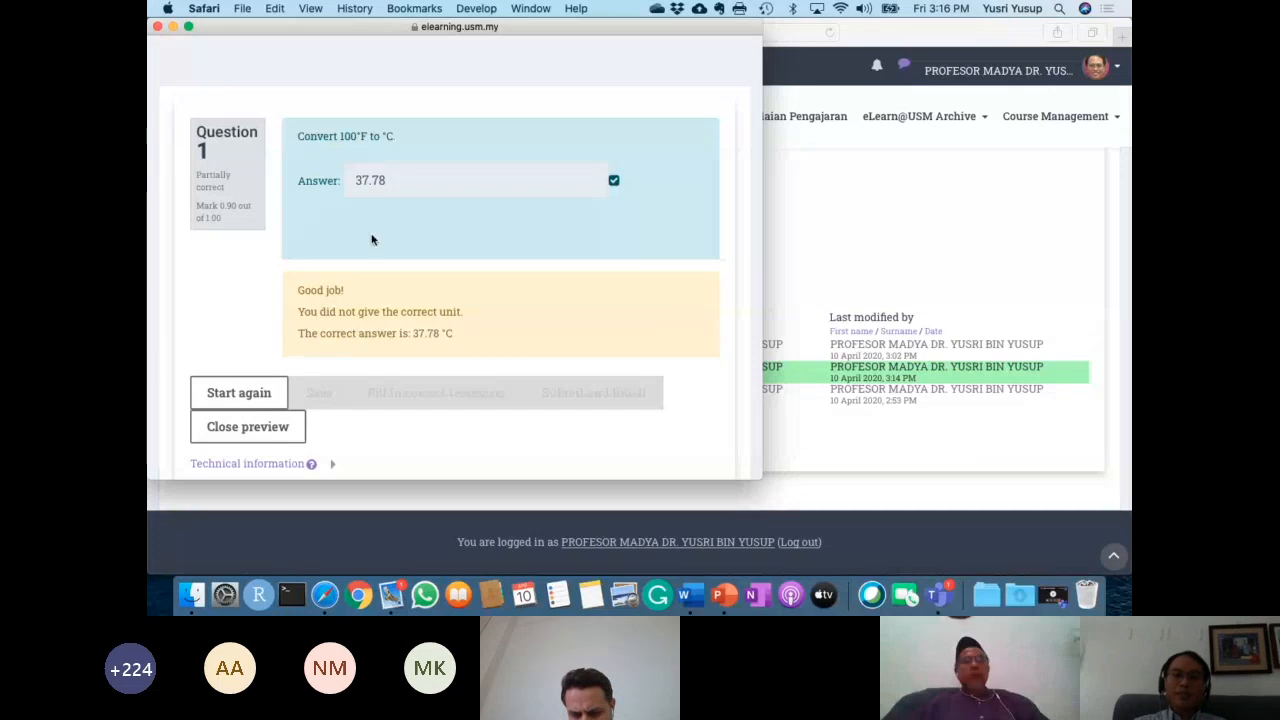
{"action": "scroll", "coordinate": [391, 249], "scroll_direction": "down", "scroll_amount": 1}
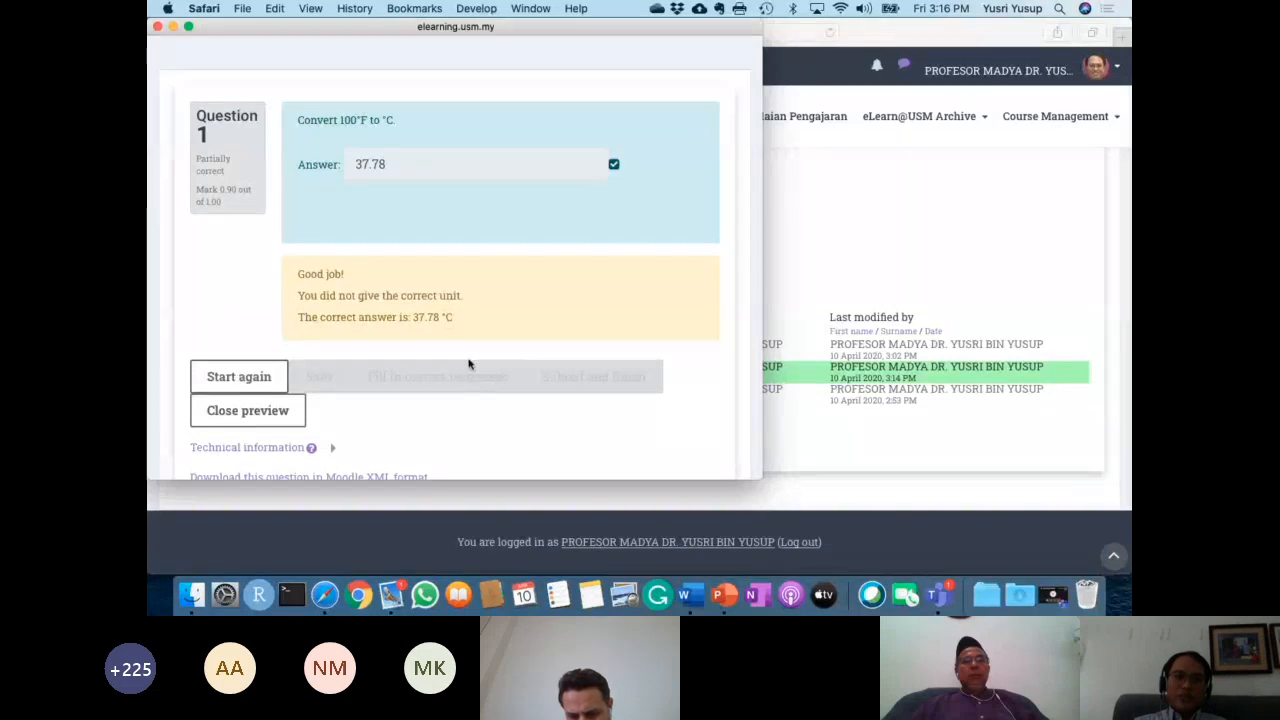
Restart the question preview and submit the answer 37.78 C.
{"action": "left_click", "coordinate": [412, 228]}
{"action": "type", "text": "37.78 C"}
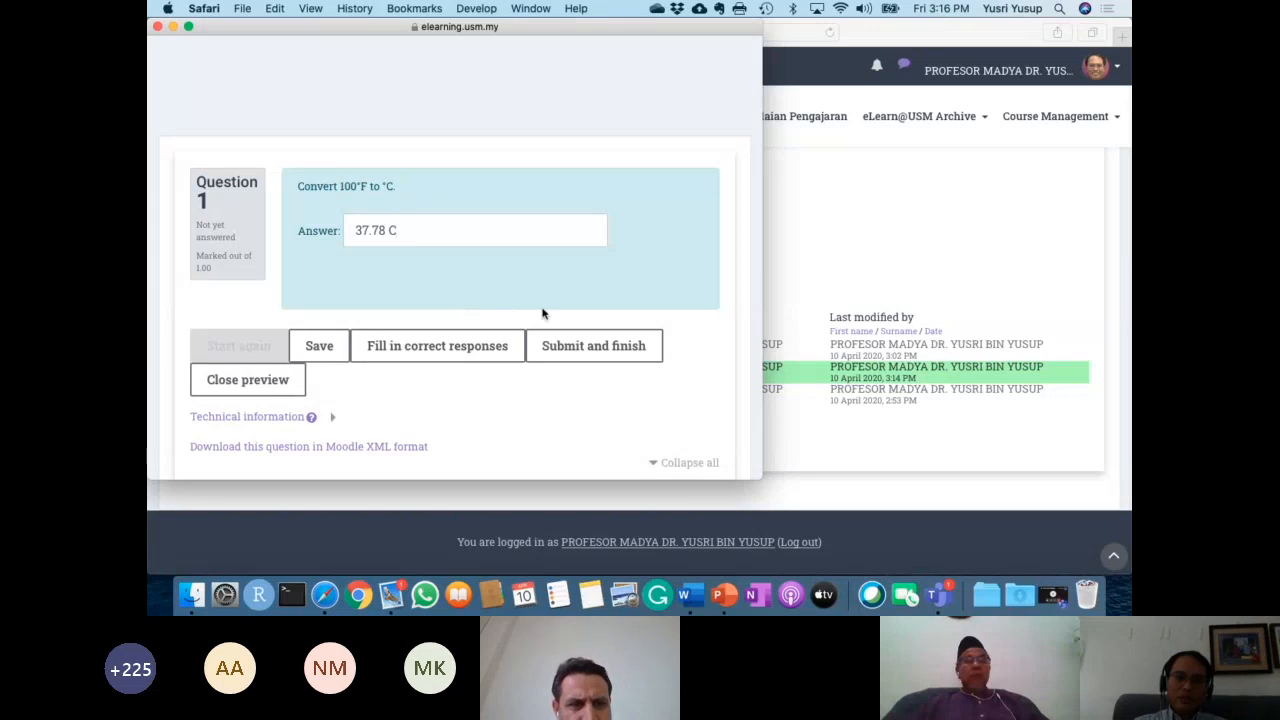
{"action": "left_click", "coordinate": [593, 346]}
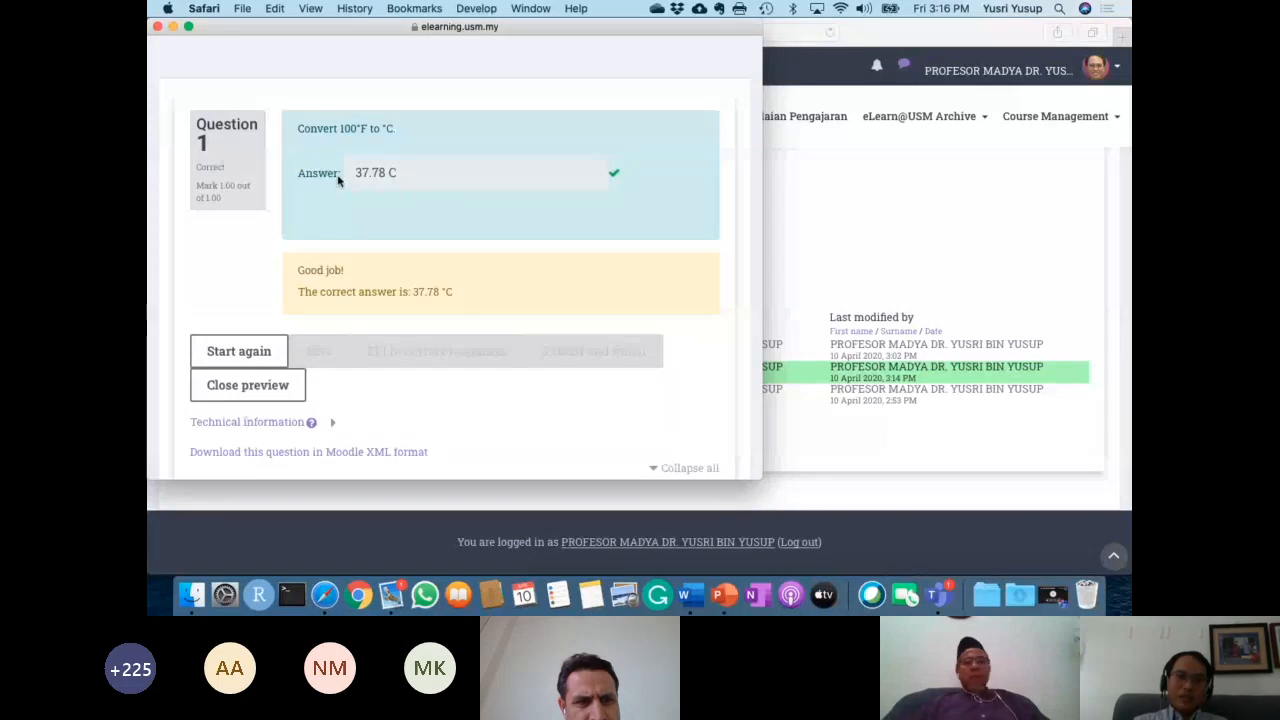
Restart the preview, submit the wrong answer 38.9 C to check its grading, and close the preview.
{"action": "left_click", "coordinate": [250, 352]}
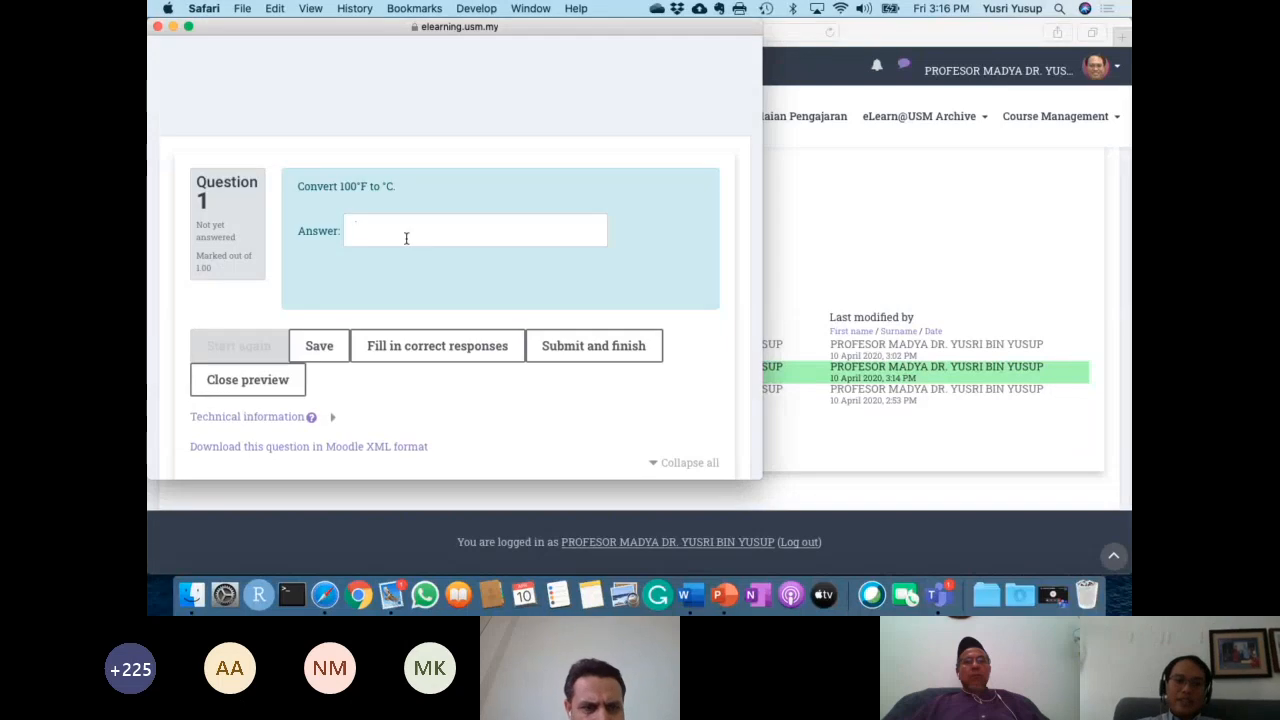
{"action": "type", "text": "38.9"}
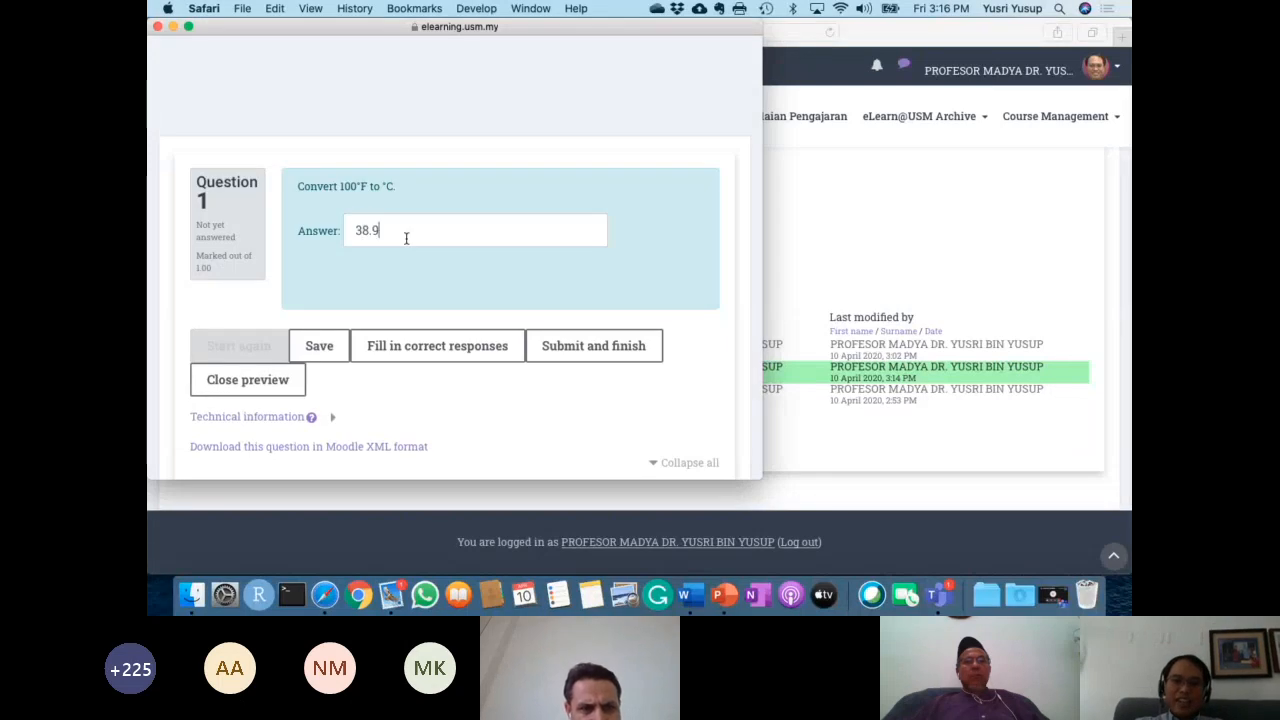
{"action": "type", "text": " C"}
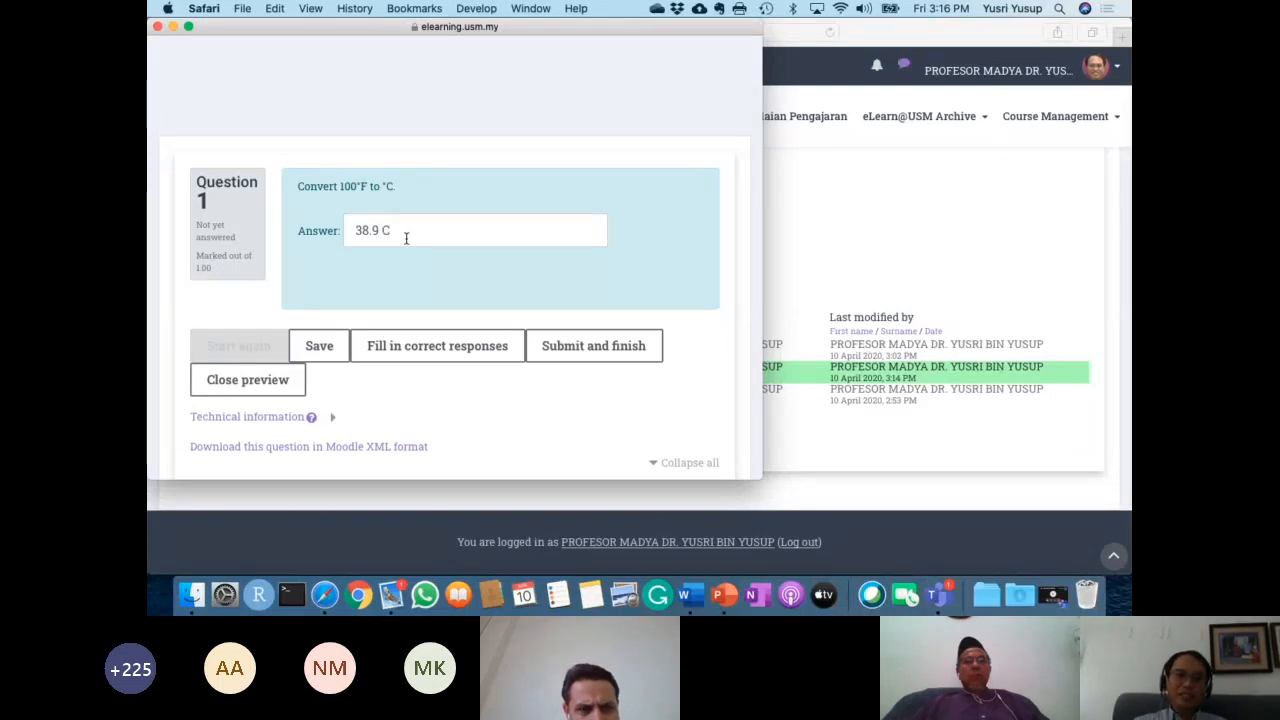
{"action": "left_click", "coordinate": [583, 352]}
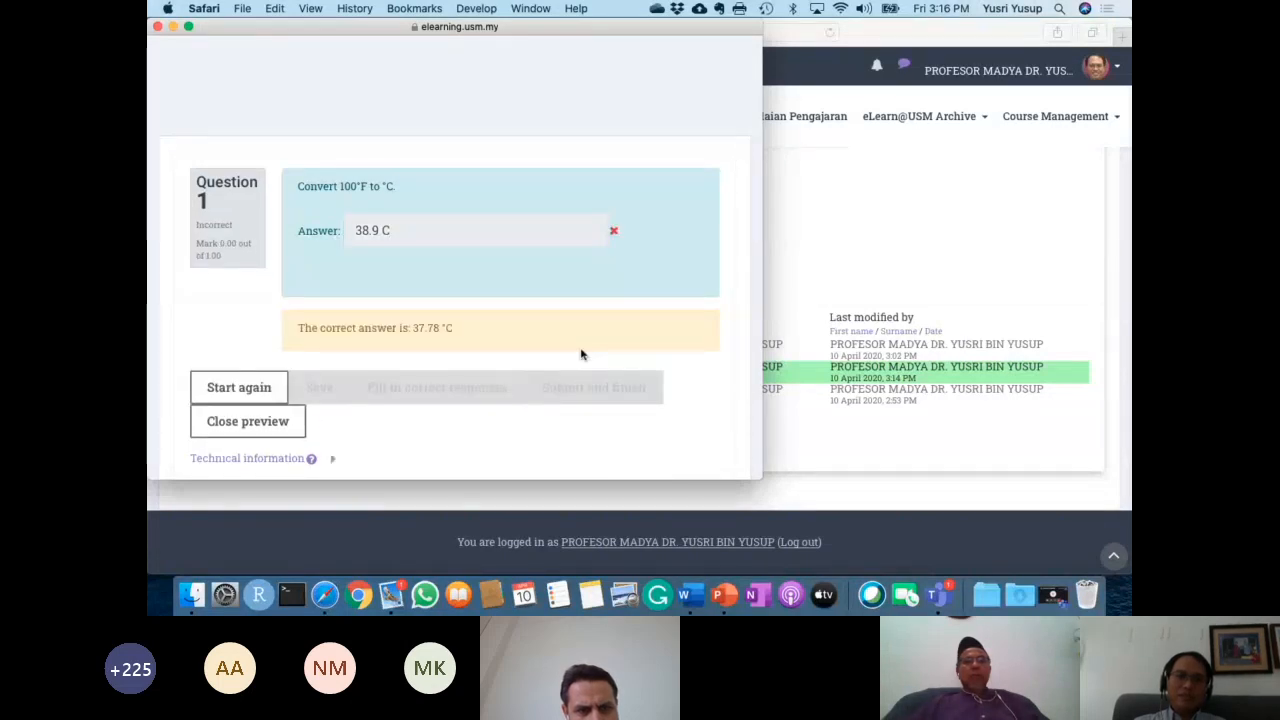
{"action": "scroll", "coordinate": [580, 354], "scroll_direction": "down", "scroll_amount": 2}
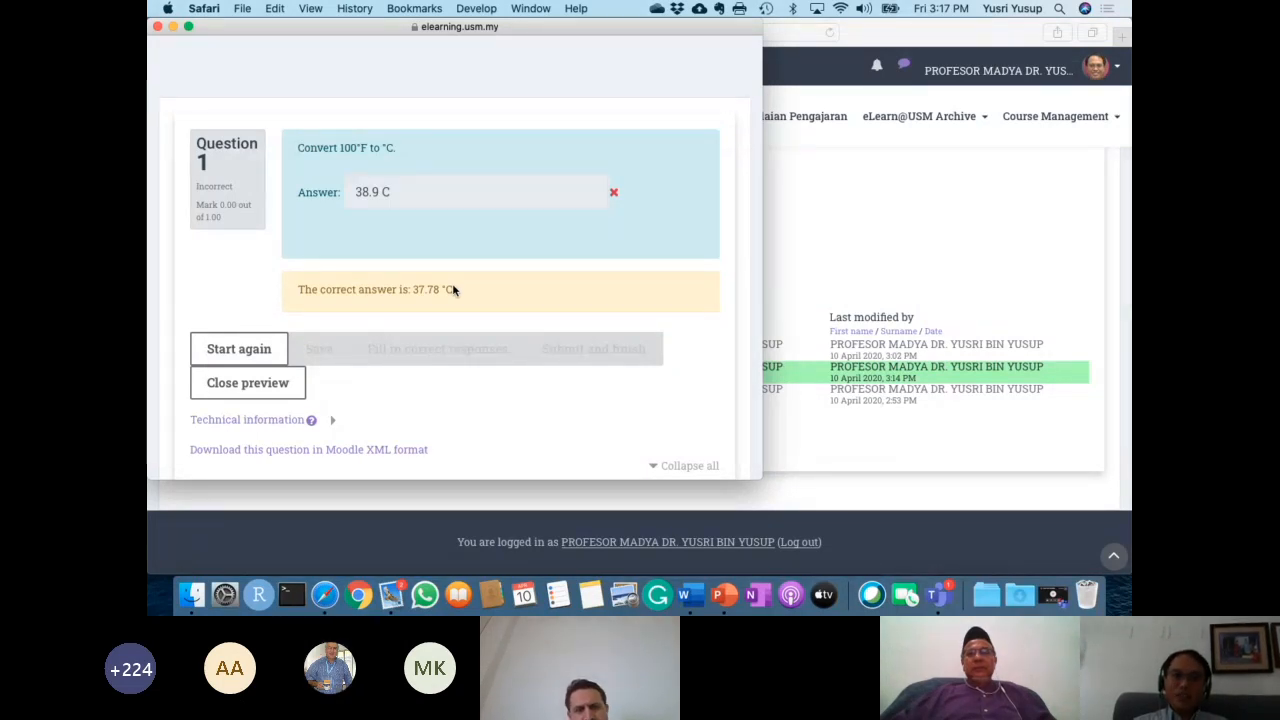
{"action": "left_click", "coordinate": [232, 392]}
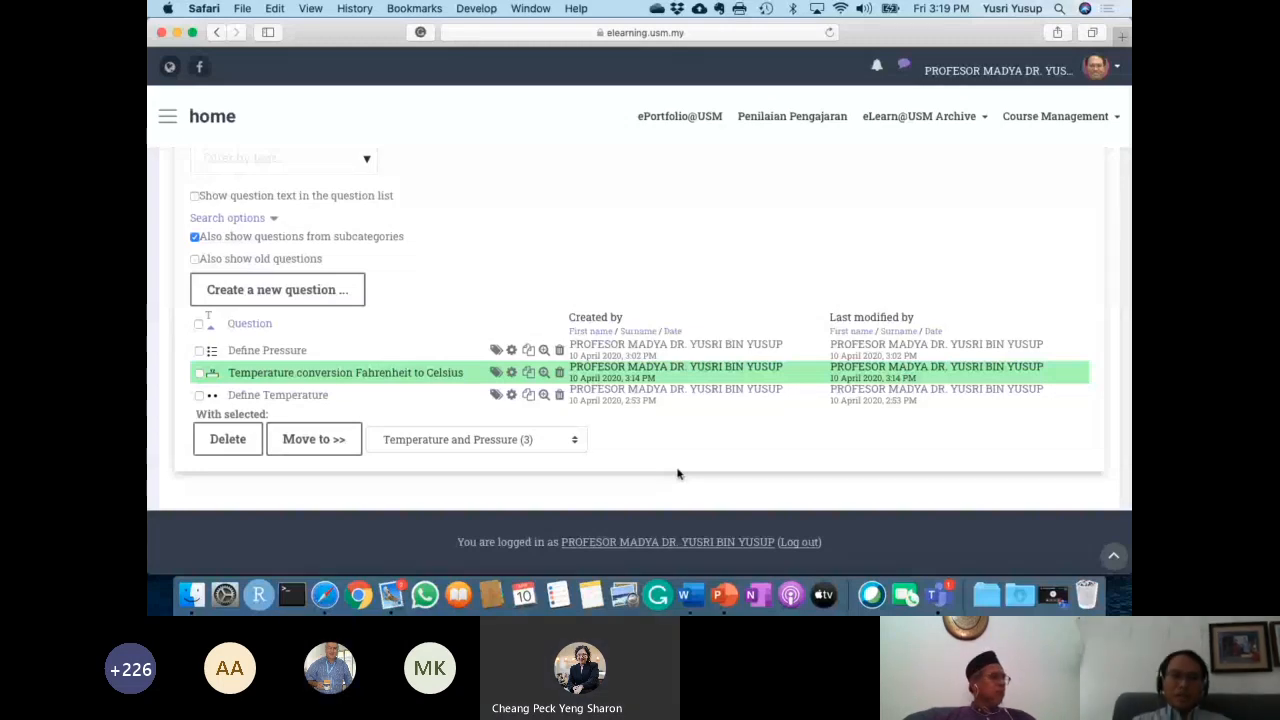
Open calculated_multichoice.docx from the desktop in Word and look through its manometer question.
{"action": "scroll", "coordinate": [678, 474], "scroll_direction": "up", "scroll_amount": 4}
{"action": "scroll", "coordinate": [678, 474], "scroll_direction": "down", "scroll_amount": 4}
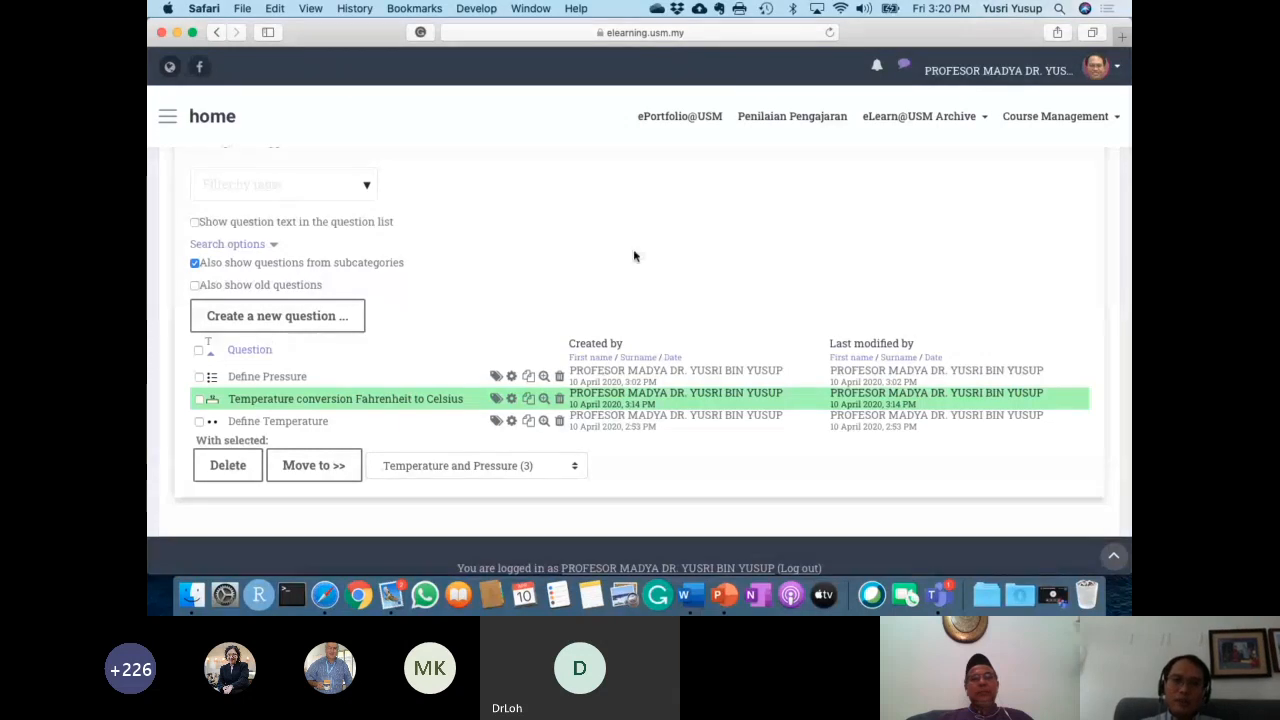
{"action": "key", "text": "ctrl+Up"}
{"action": "key", "text": "ctrl+Right"}
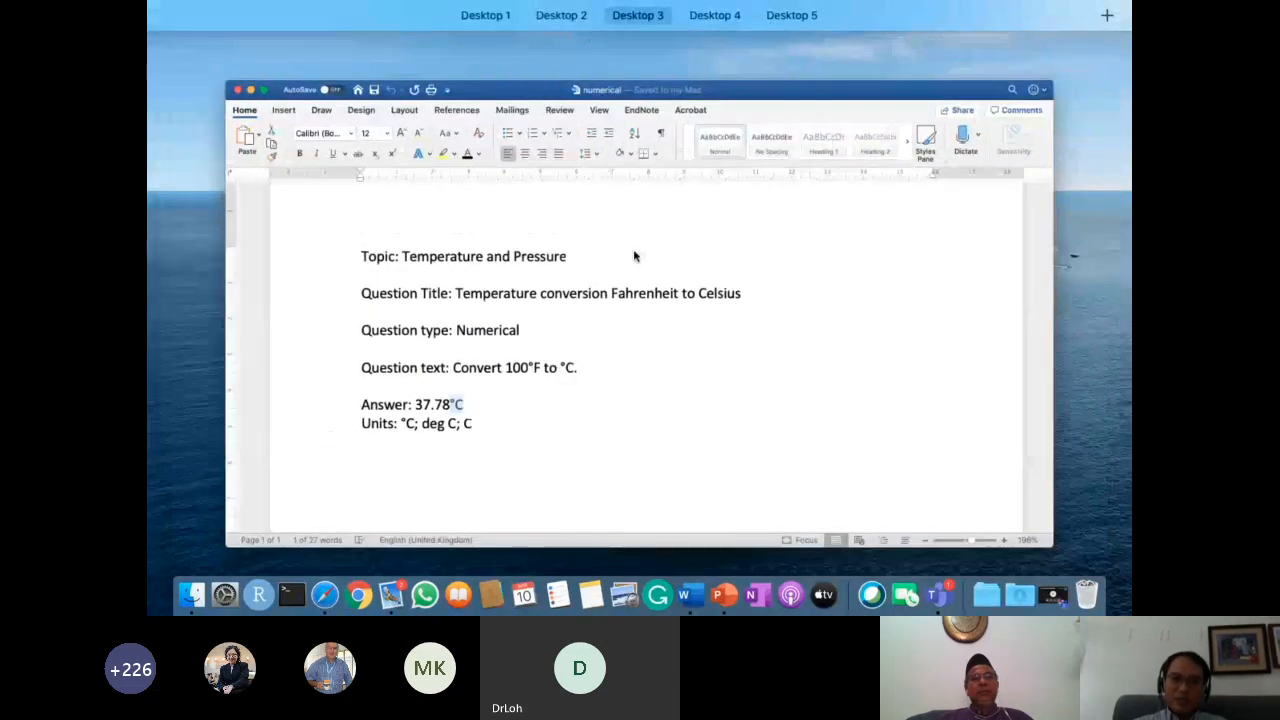
{"action": "key", "text": "F11"}
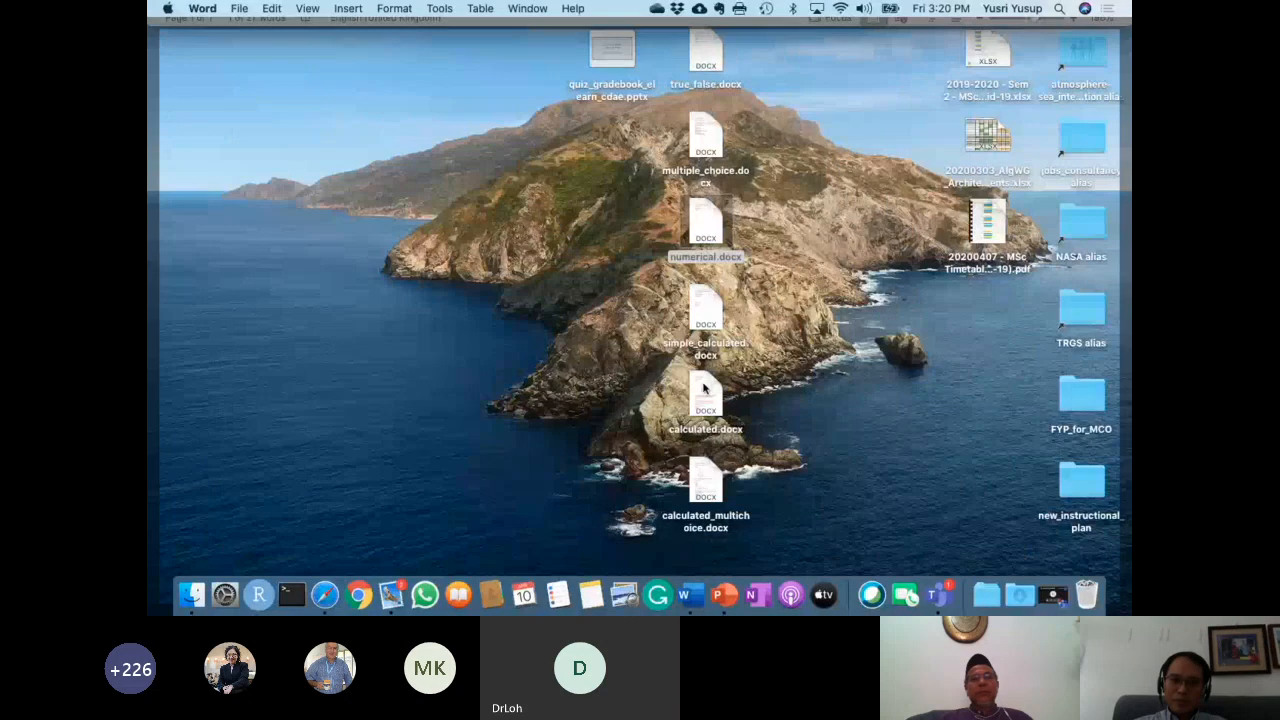
{"action": "double_click", "coordinate": [703, 480]}
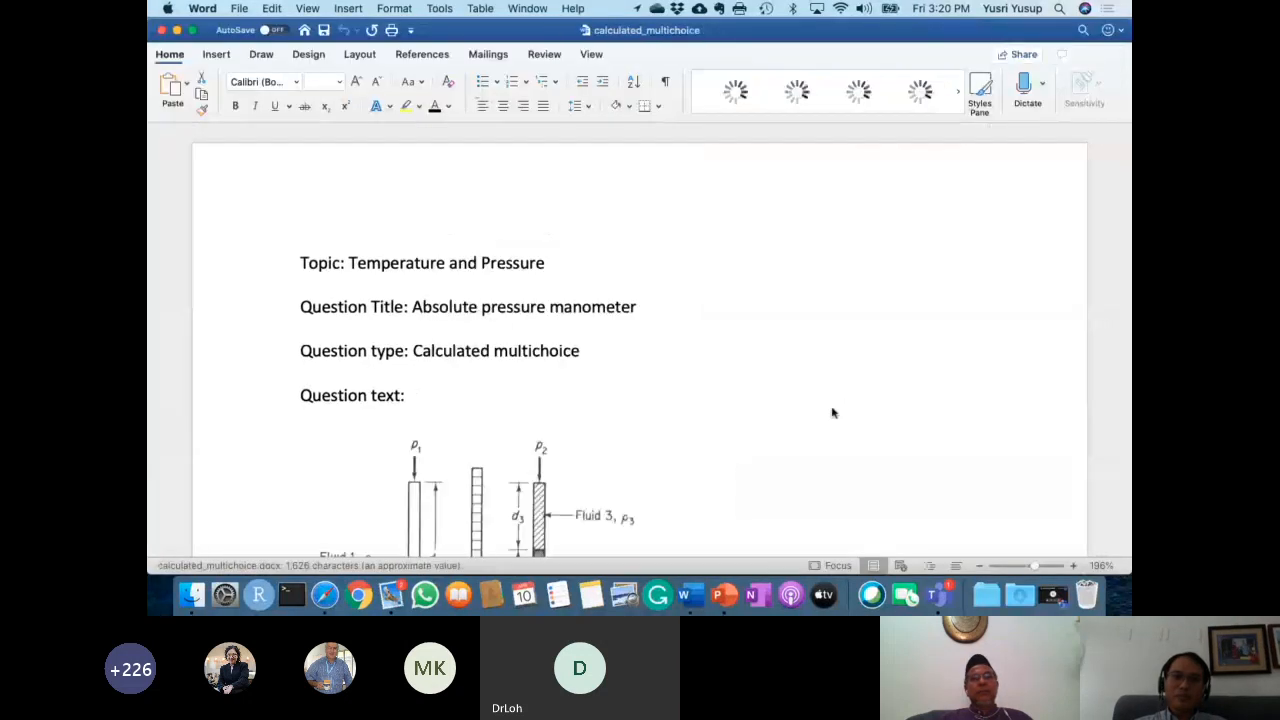
{"action": "scroll", "coordinate": [826, 420], "scroll_direction": "down", "scroll_amount": 5}
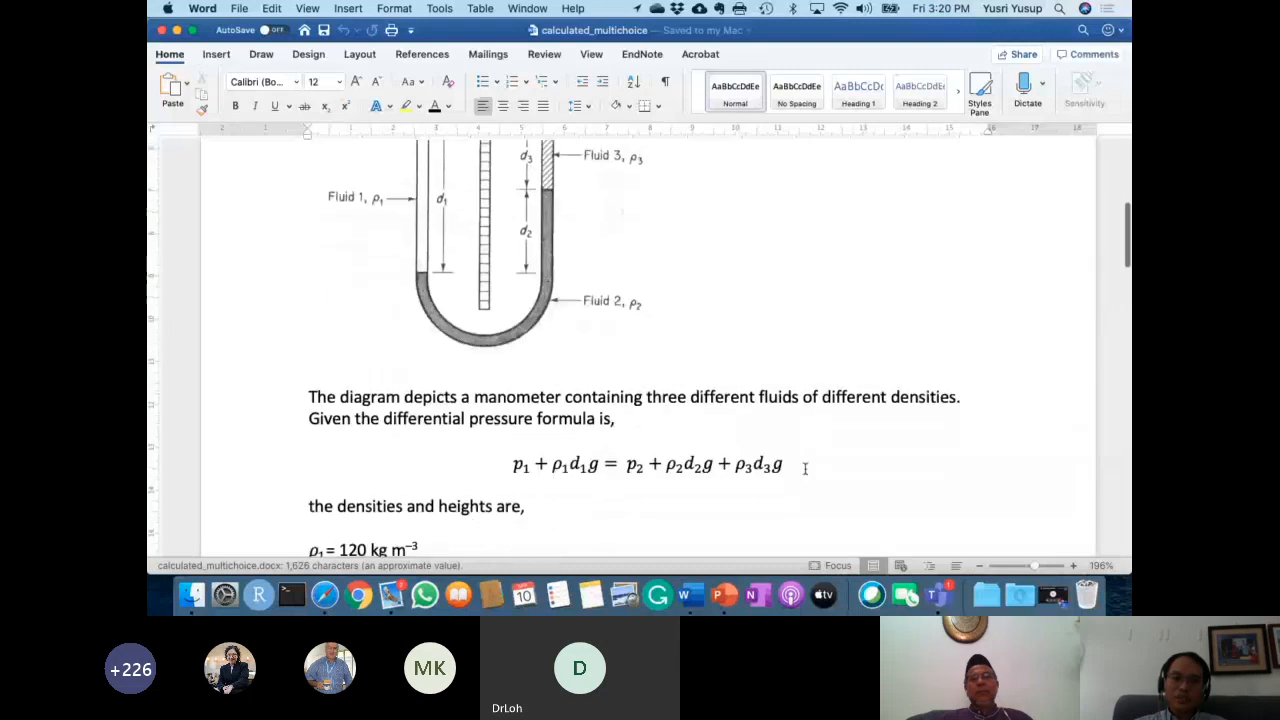
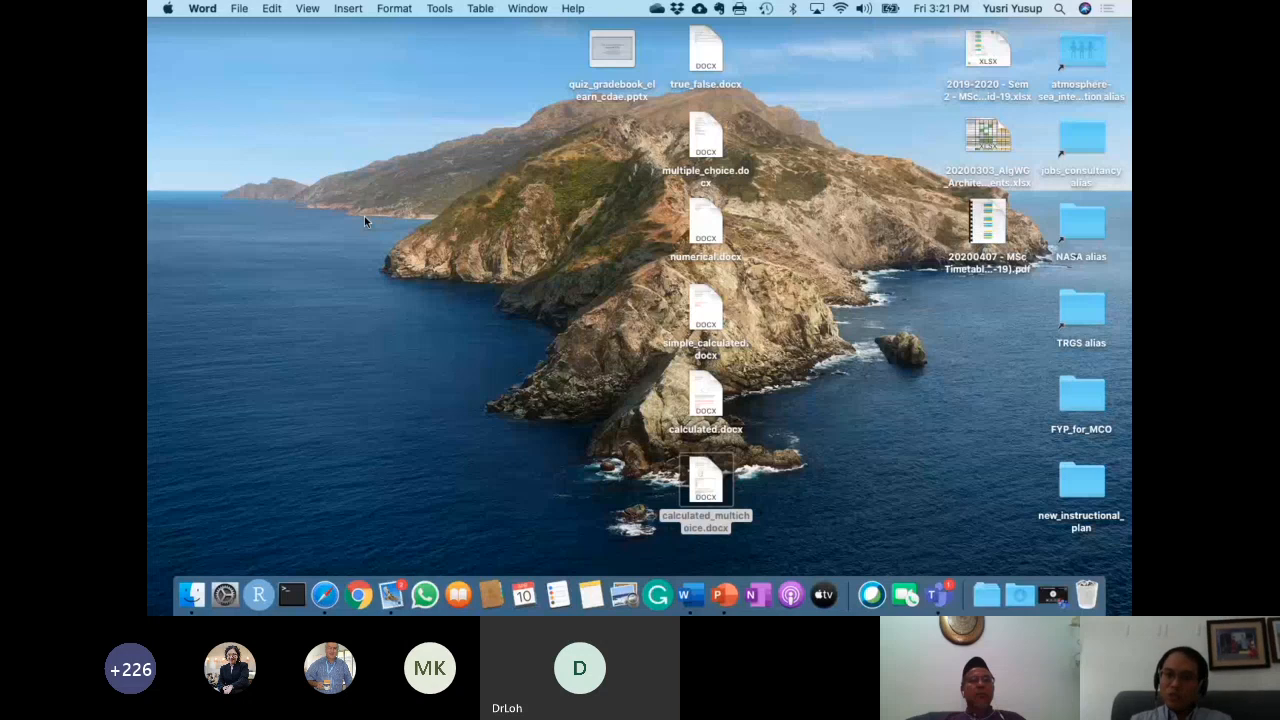
Open simple_calculated.docx from the desktop in Word and return to the question bank in Safari.
{"action": "left_click", "coordinate": [524, 291]}
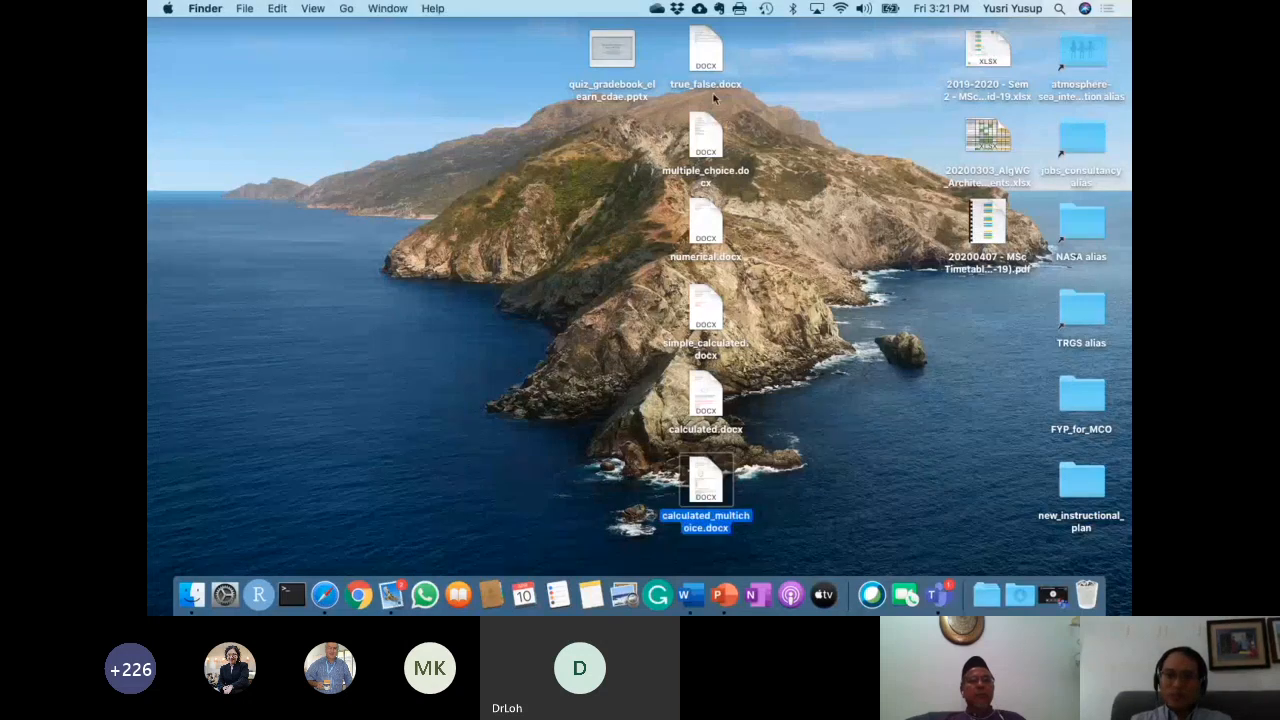
{"action": "double_click", "coordinate": [704, 304]}
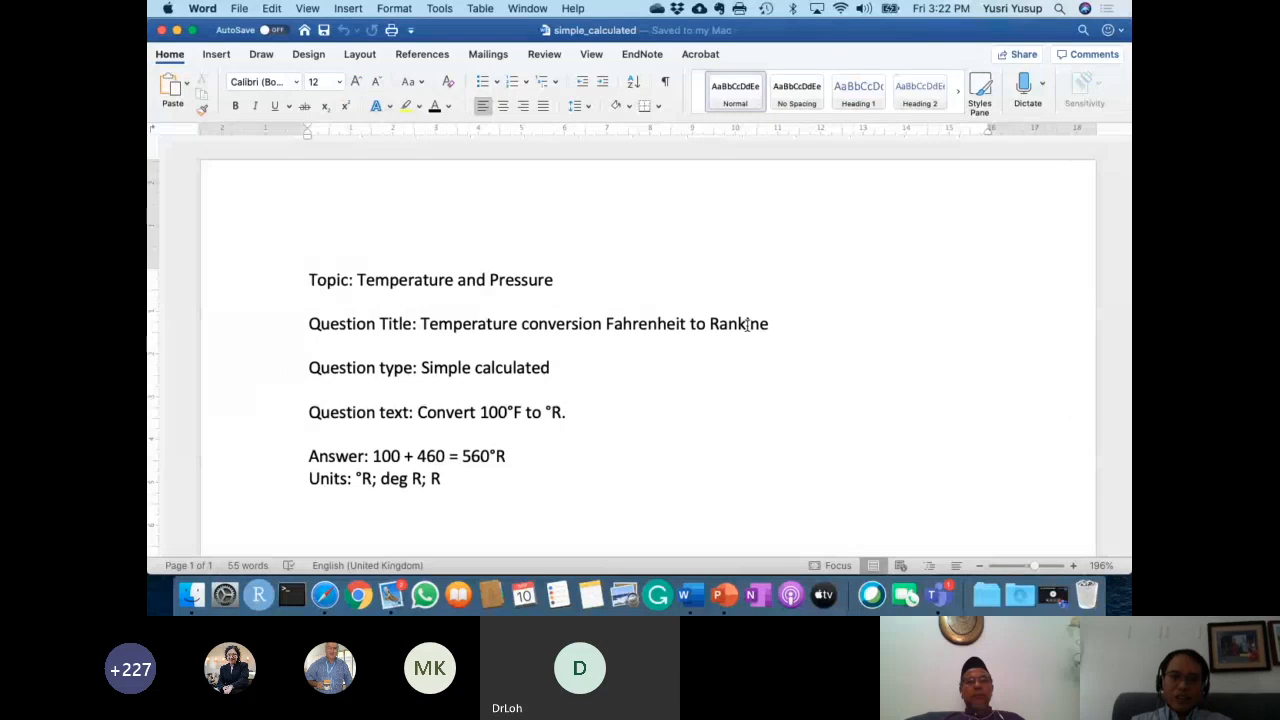
{"action": "key", "text": "super+Tab"}
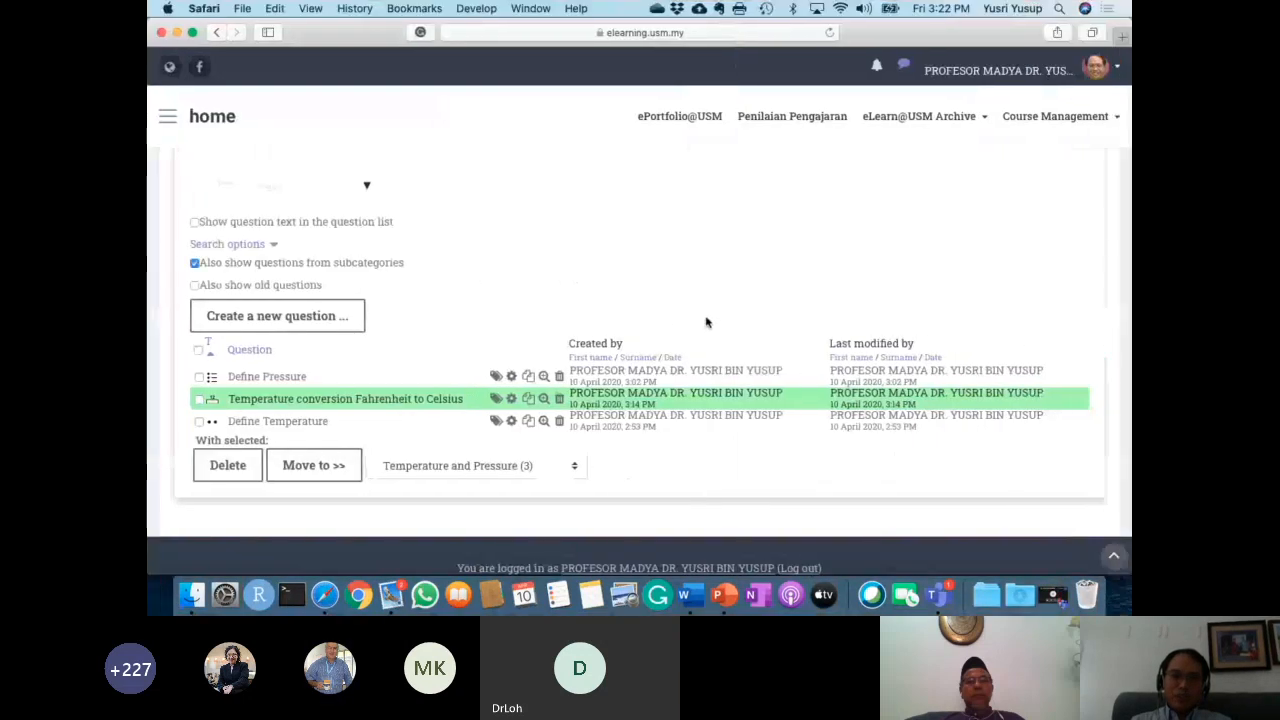
Create a new question of type Calculated simple in the Temperature and Pressure category.
{"action": "scroll", "coordinate": [475, 322], "scroll_direction": "down", "scroll_amount": 3}
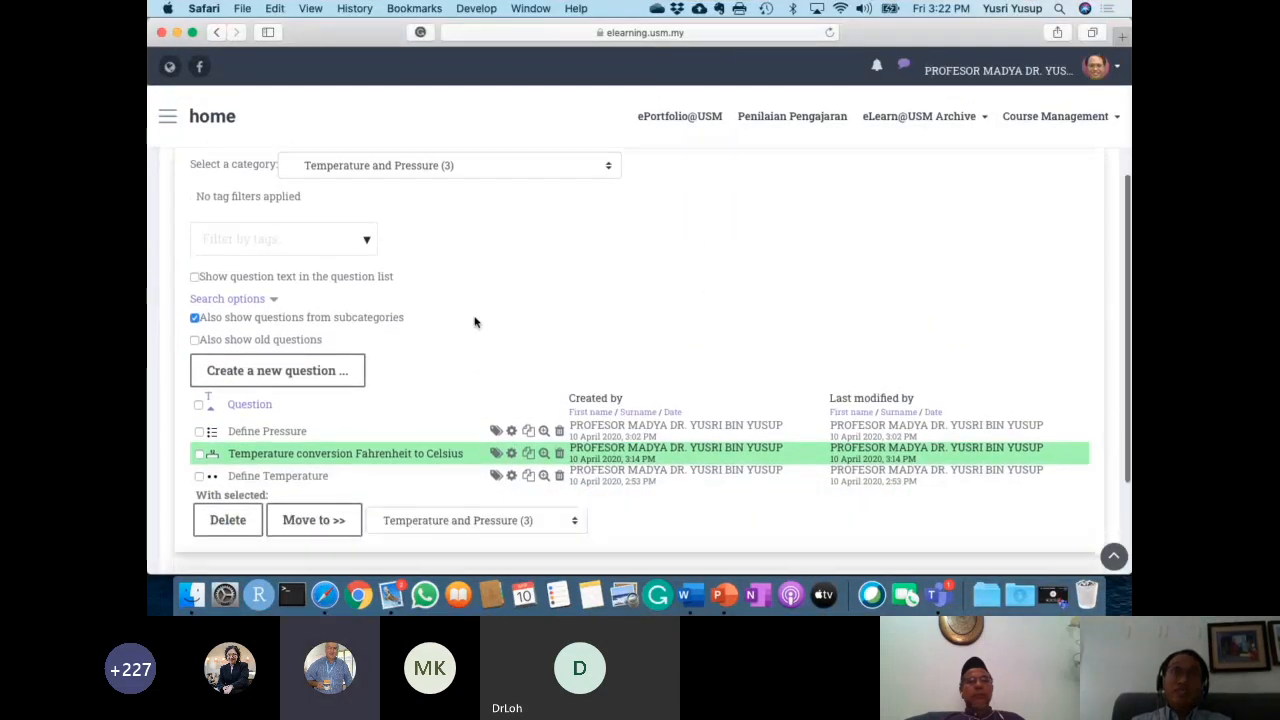
{"action": "scroll", "coordinate": [423, 357], "scroll_direction": "up", "scroll_amount": 1}
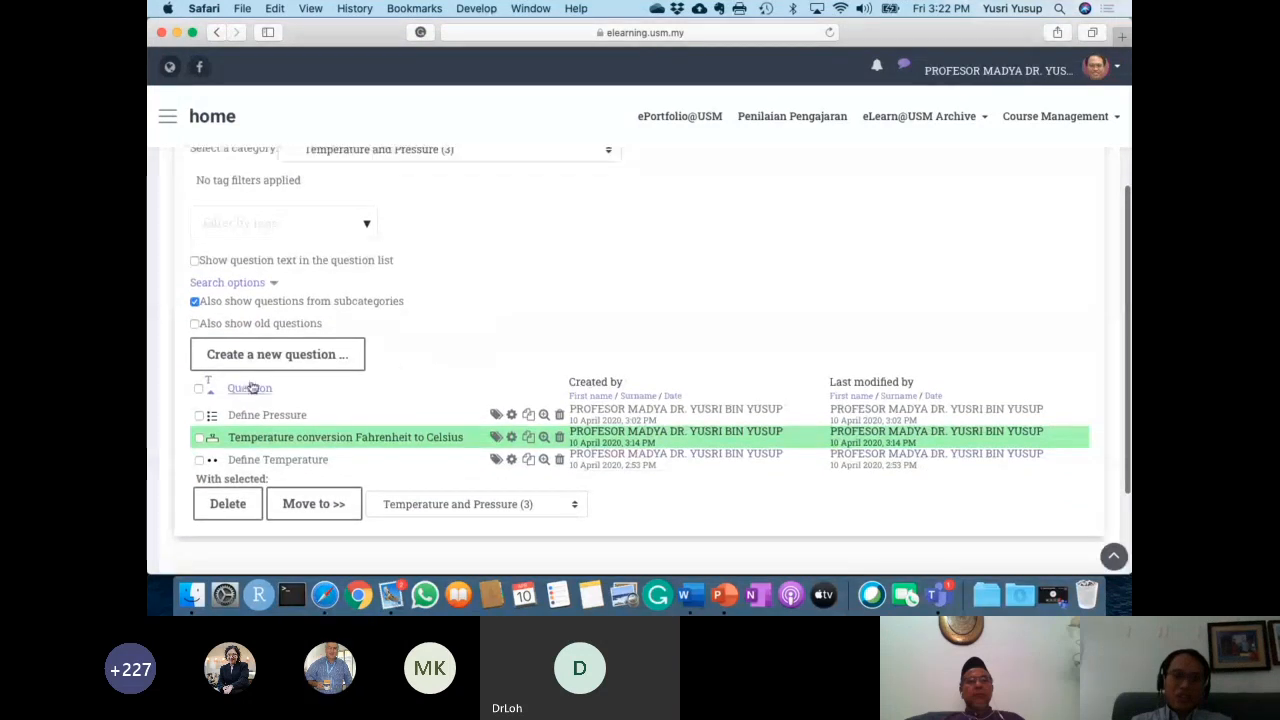
{"action": "left_click", "coordinate": [303, 356]}
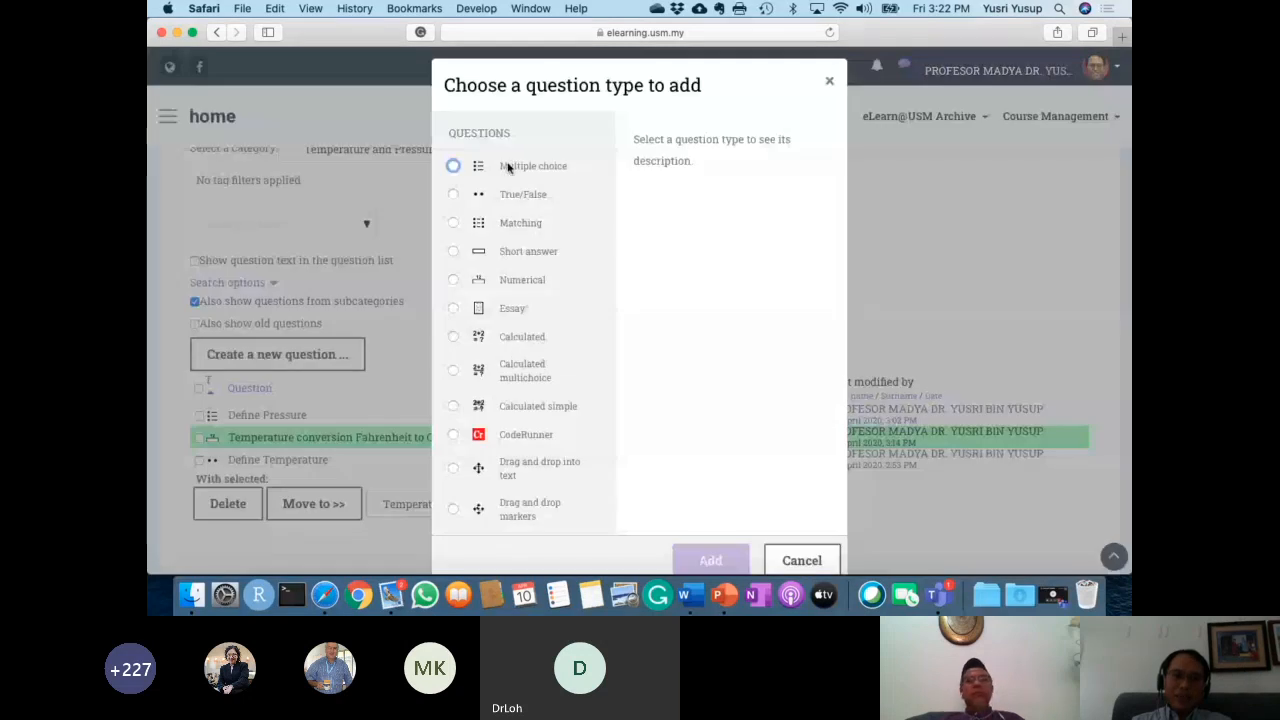
{"action": "left_click", "coordinate": [523, 410]}
{"action": "scroll", "coordinate": [536, 414], "scroll_direction": "down", "scroll_amount": 2}
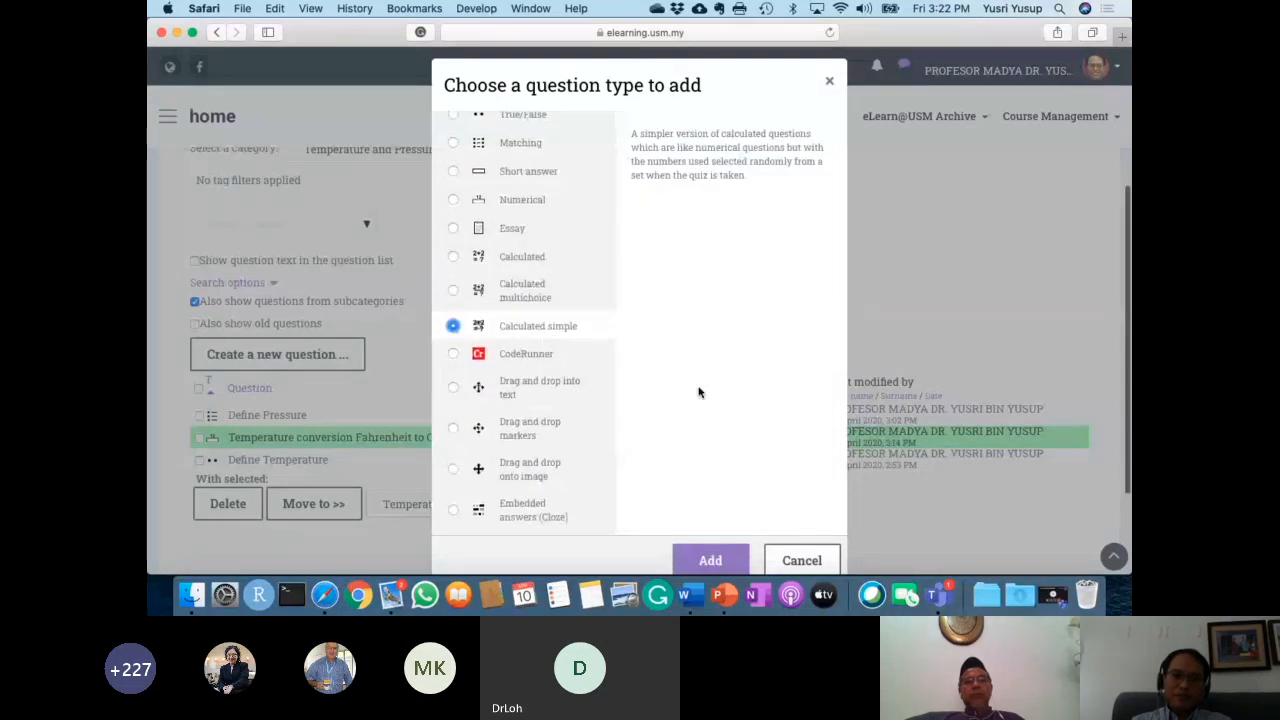
{"action": "left_click", "coordinate": [705, 562]}
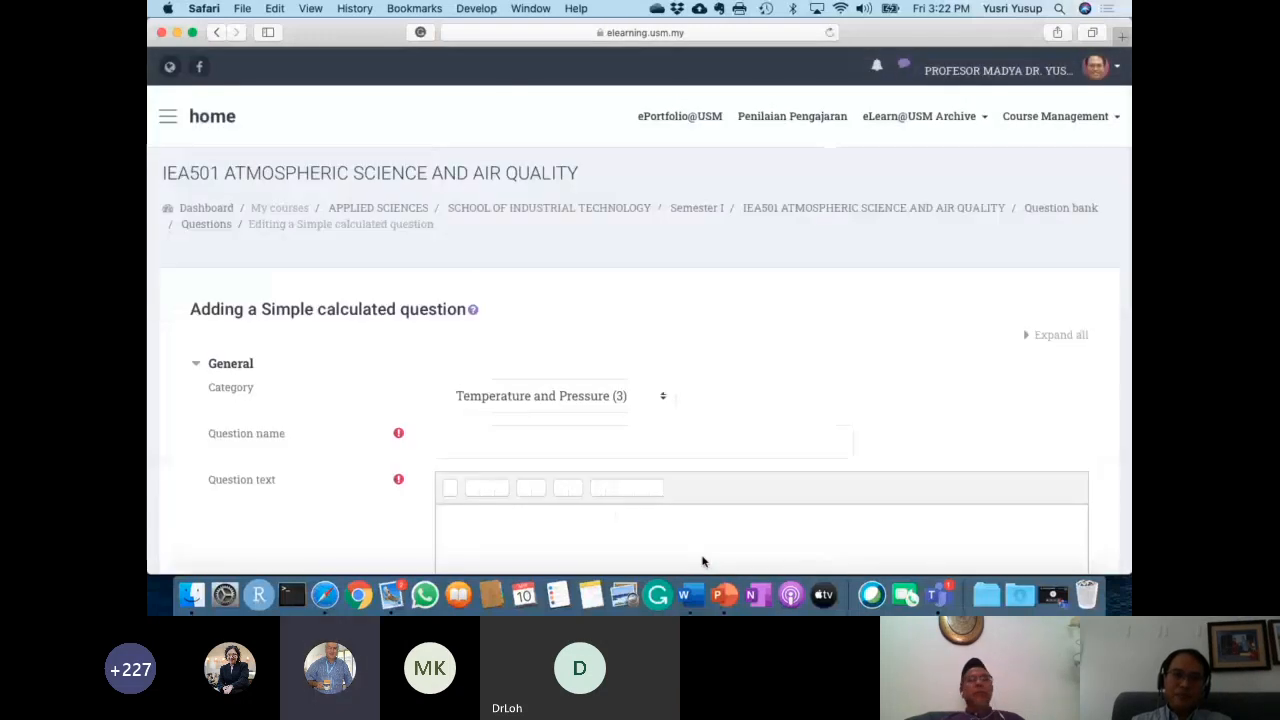
Copy the title Temperature conversion Fahrenheit to Rankine from the Word document into the Question name field in Safari.
{"action": "scroll", "coordinate": [714, 366], "scroll_direction": "down", "scroll_amount": 4}
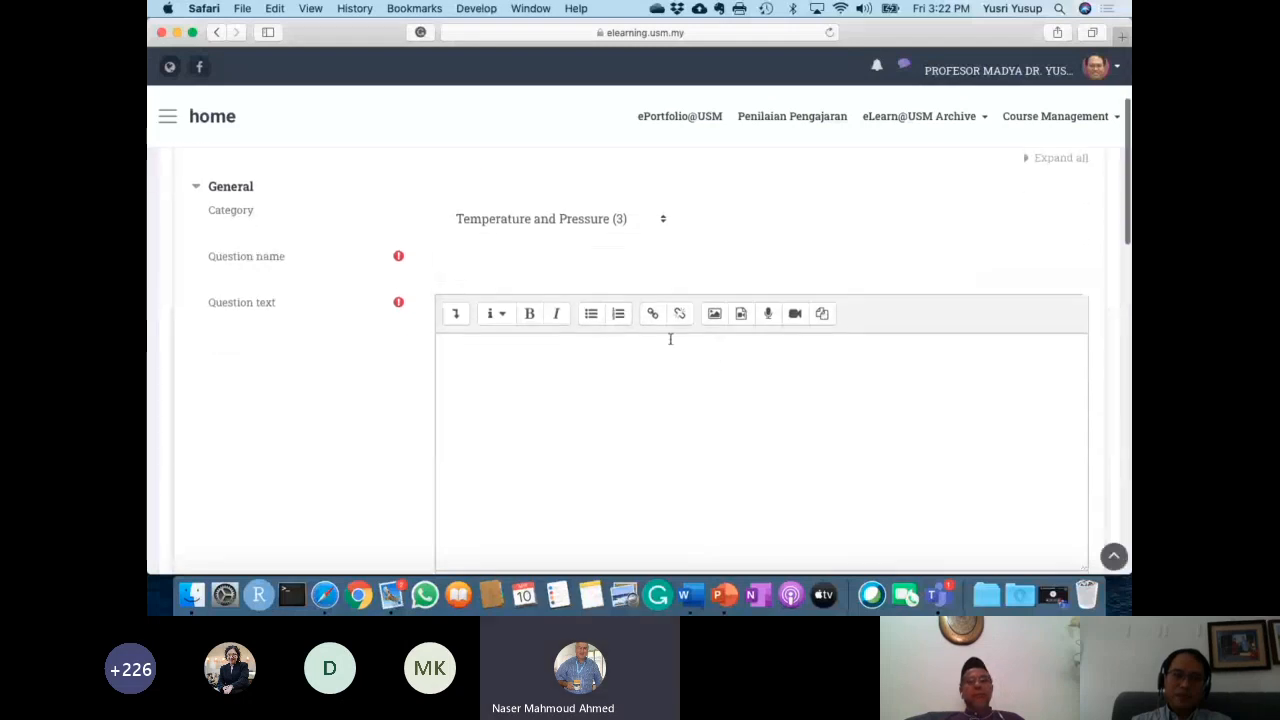
{"action": "left_click", "coordinate": [594, 271]}
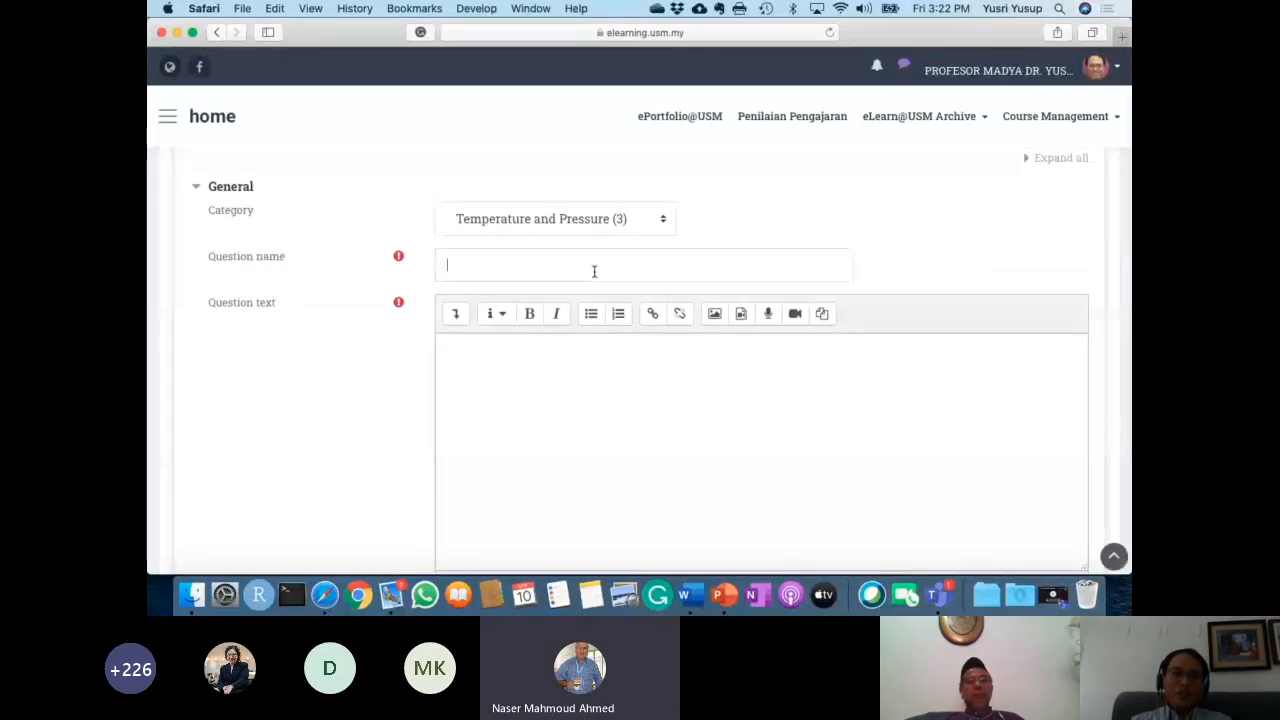
{"action": "key", "text": "ctrl+Left"}
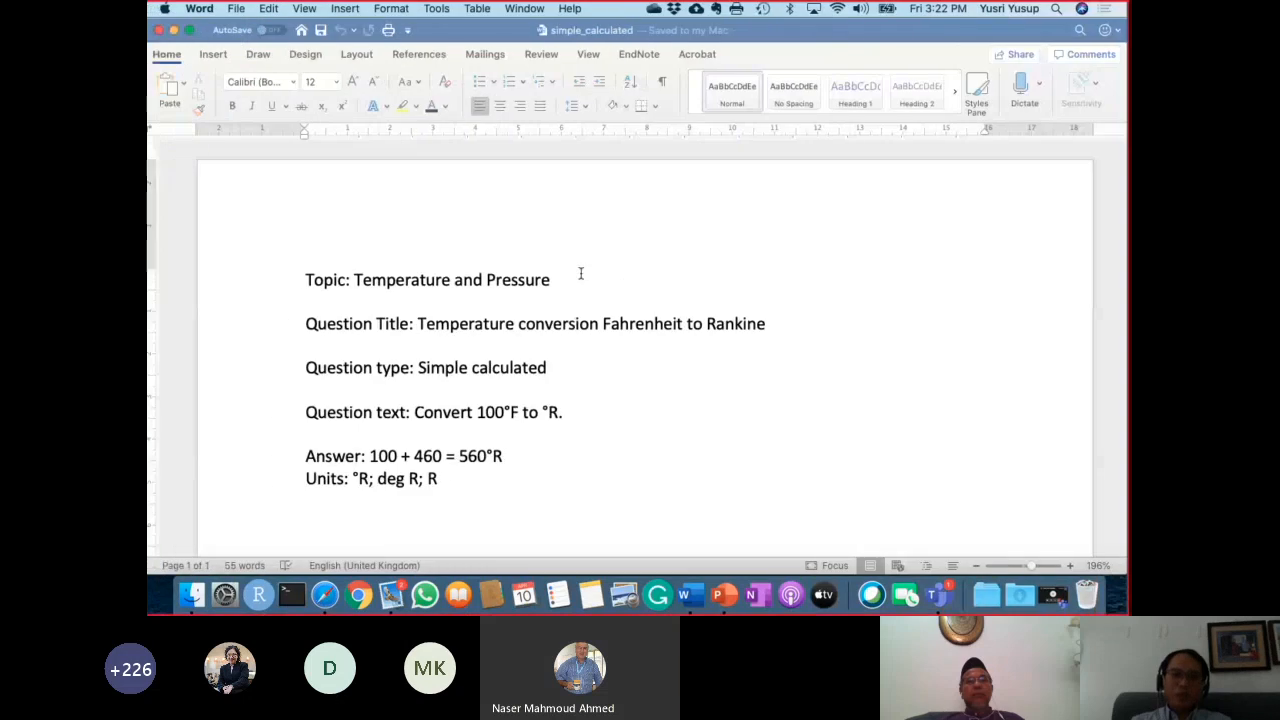
{"action": "left_click_drag", "start_coordinate": [419, 324], "coordinate": [755, 324]}
{"action": "key", "text": "super+c"}
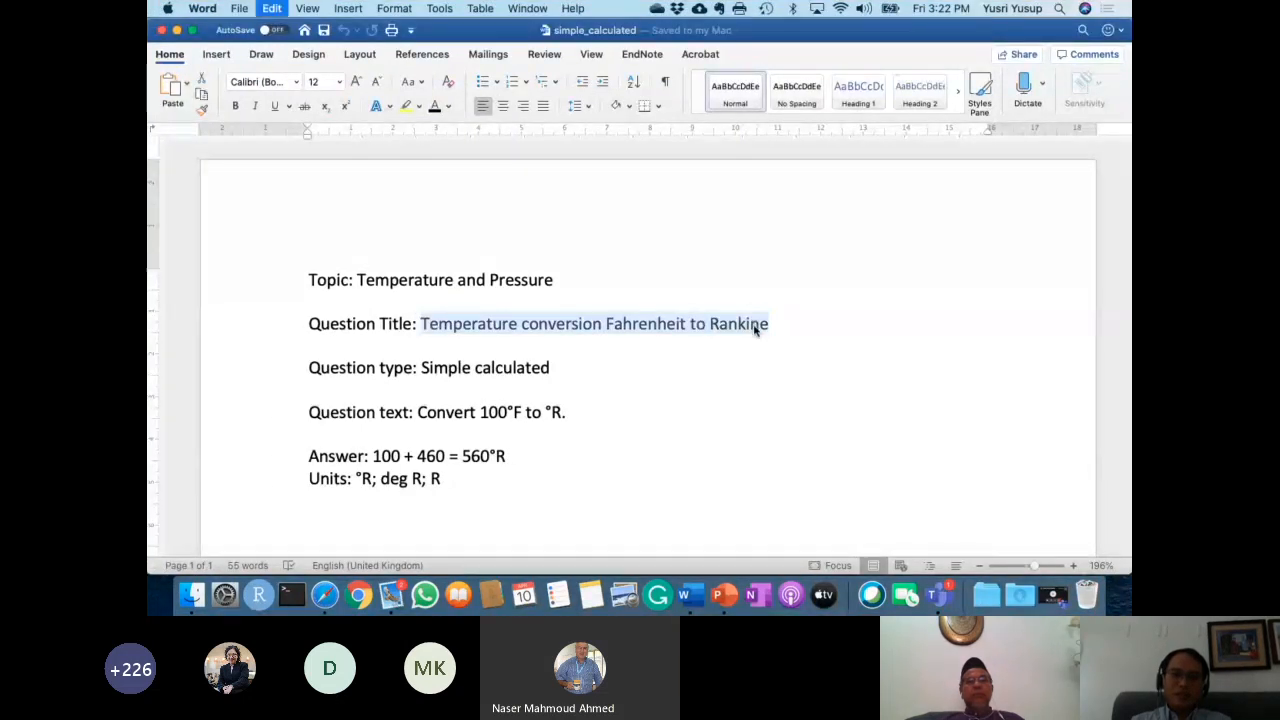
{"action": "key", "text": "ctrl+Right"}
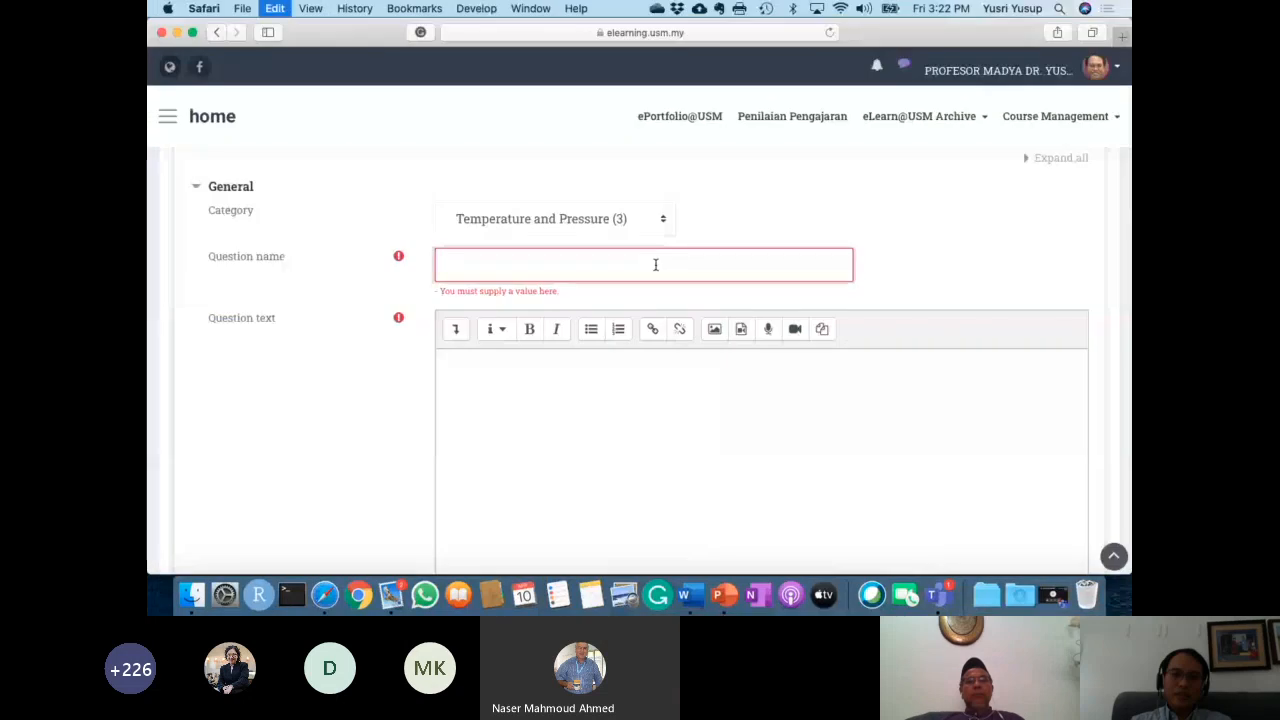
{"action": "key", "text": "super+v"}
Copy the question text Convert 100°F to °R. from the Word document into the Question text field in Safari.
{"action": "left_click", "coordinate": [648, 403]}
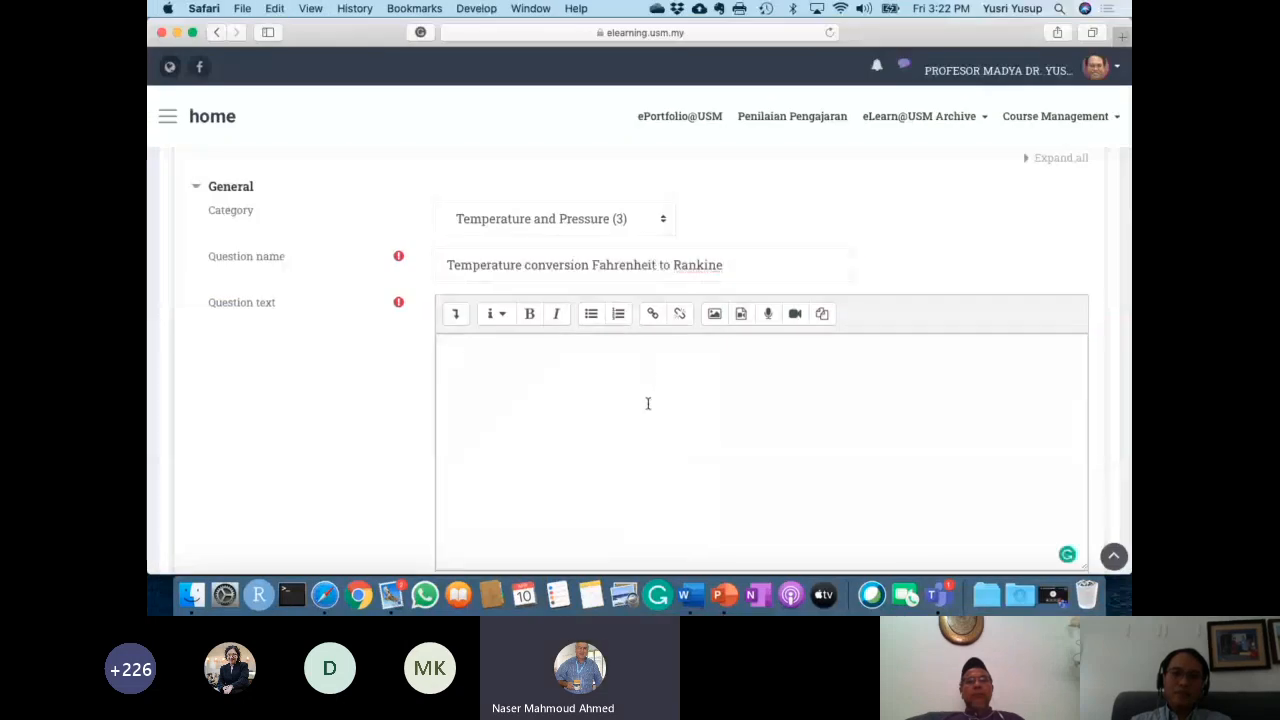
{"action": "key", "text": "ctrl+Left"}
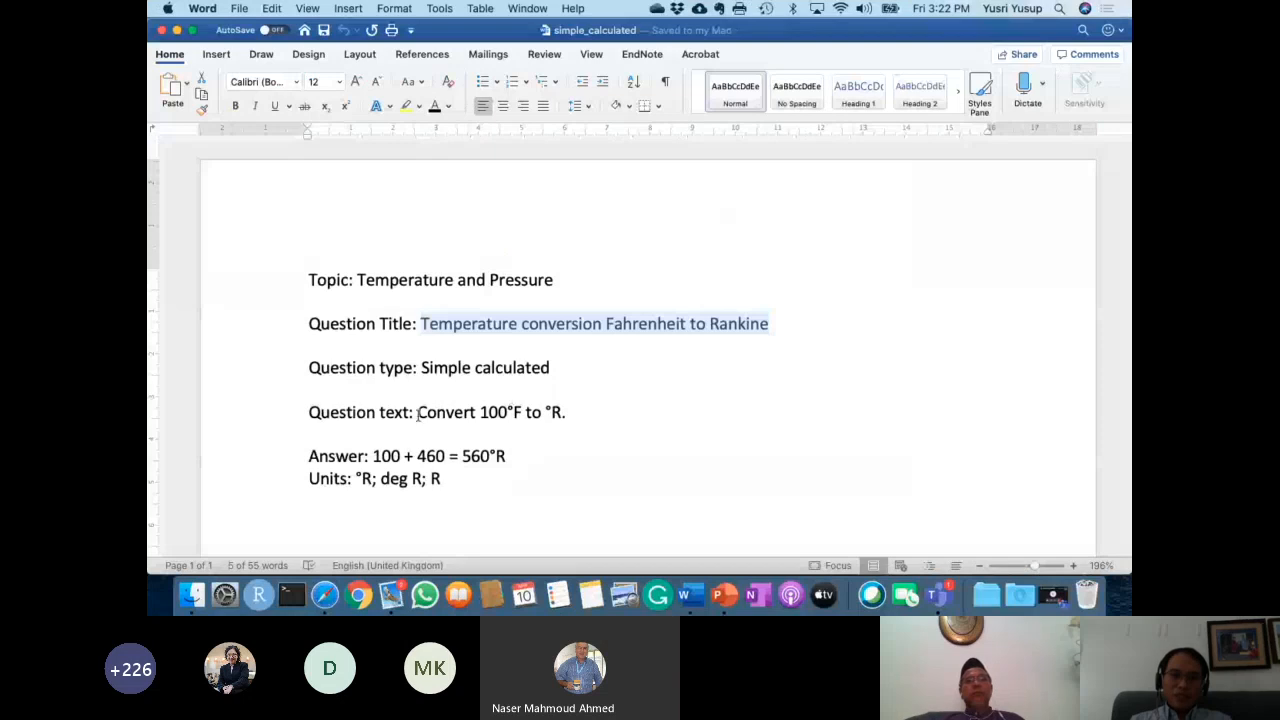
{"action": "left_click_drag", "start_coordinate": [418, 413], "coordinate": [562, 412]}
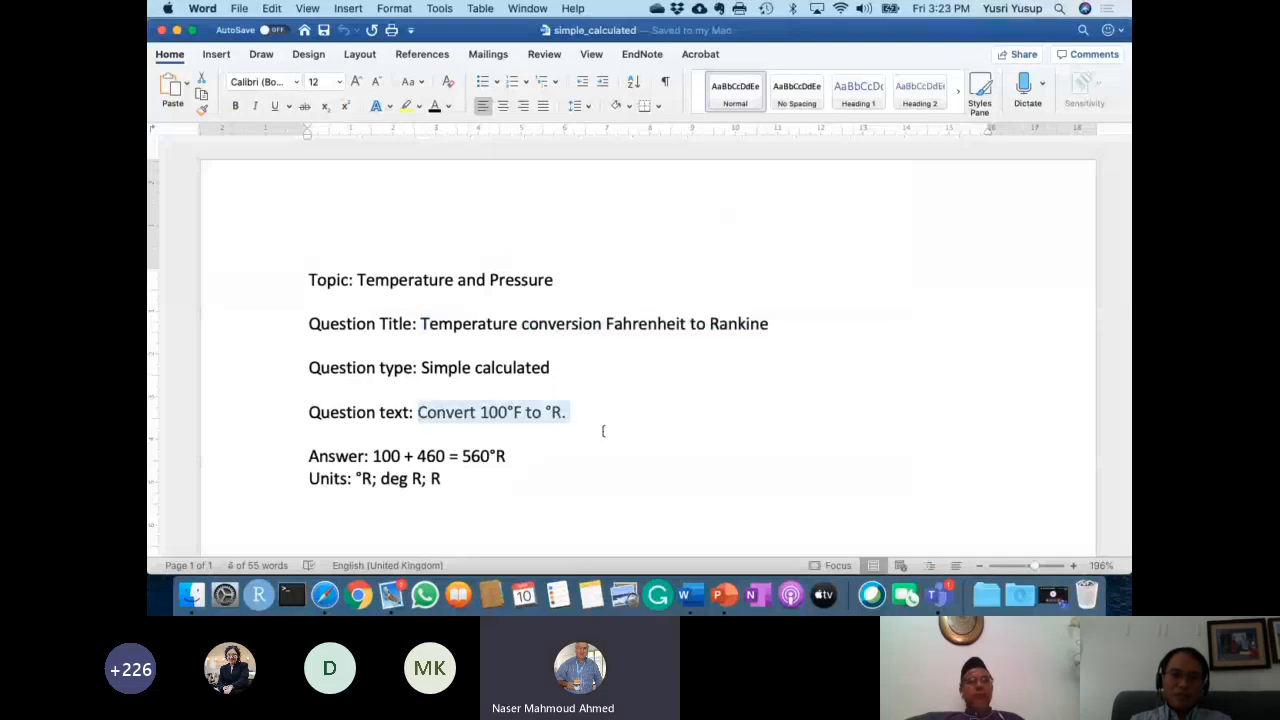
{"action": "key", "text": "ctrl+Right"}
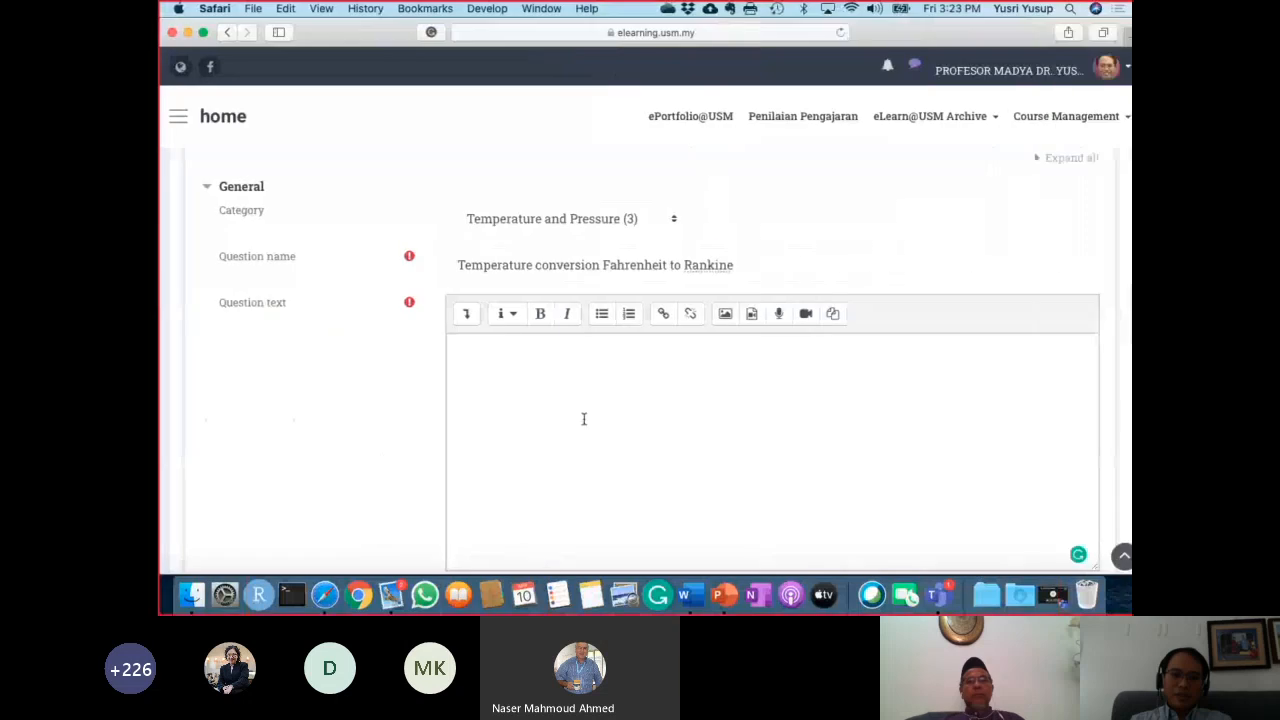
{"action": "scroll", "coordinate": [562, 429], "scroll_direction": "down", "scroll_amount": 1}
{"action": "key", "text": "super+v"}
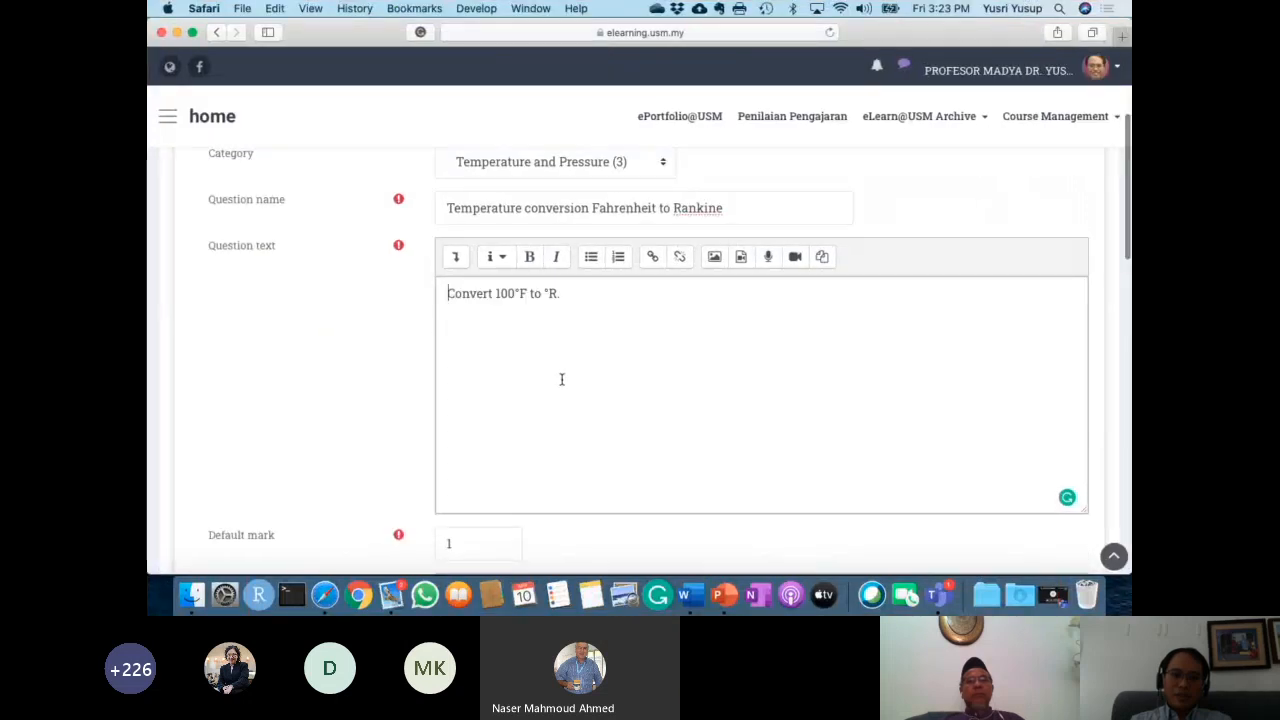
{"action": "key", "text": "ctrl+Left"}
{"action": "key", "text": "ctrl+Right"}
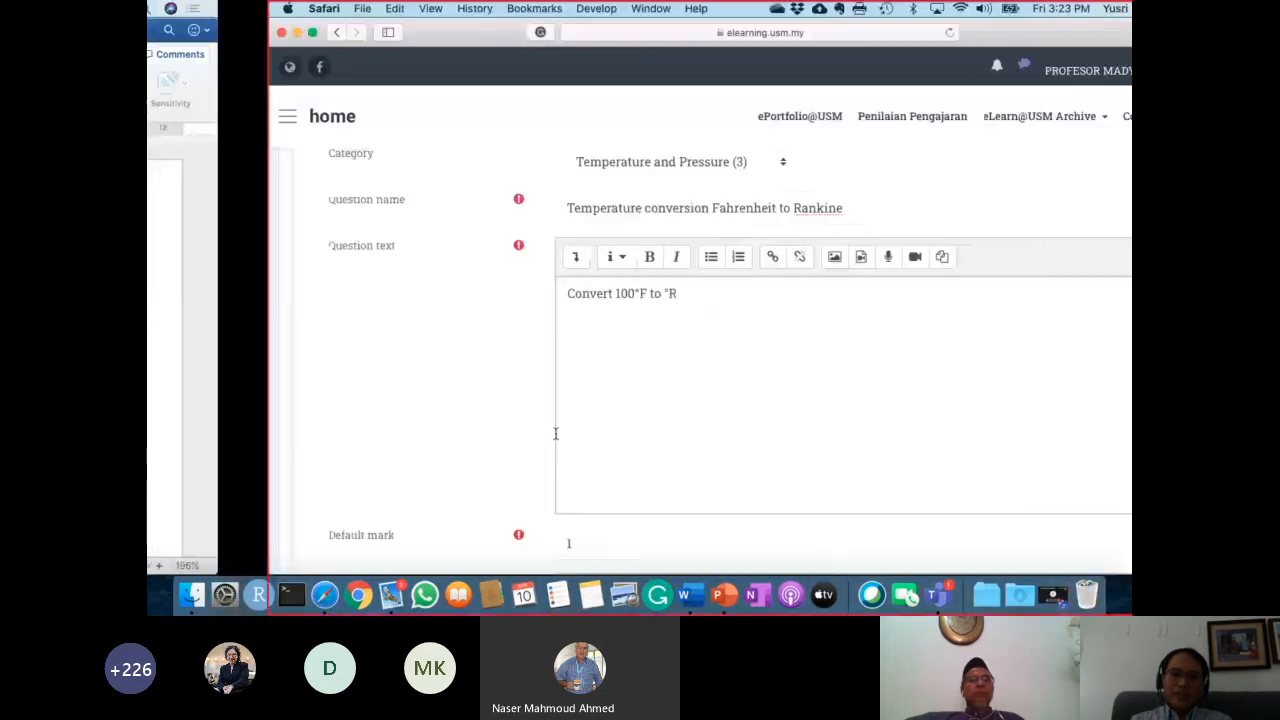
{"action": "key", "text": "BackSpace"}
Look over the question form from the question text through the general feedback to the answer formula settings.
{"action": "scroll", "coordinate": [643, 437], "scroll_direction": "down", "scroll_amount": 3}
{"action": "scroll", "coordinate": [643, 437], "scroll_direction": "up", "scroll_amount": 2}
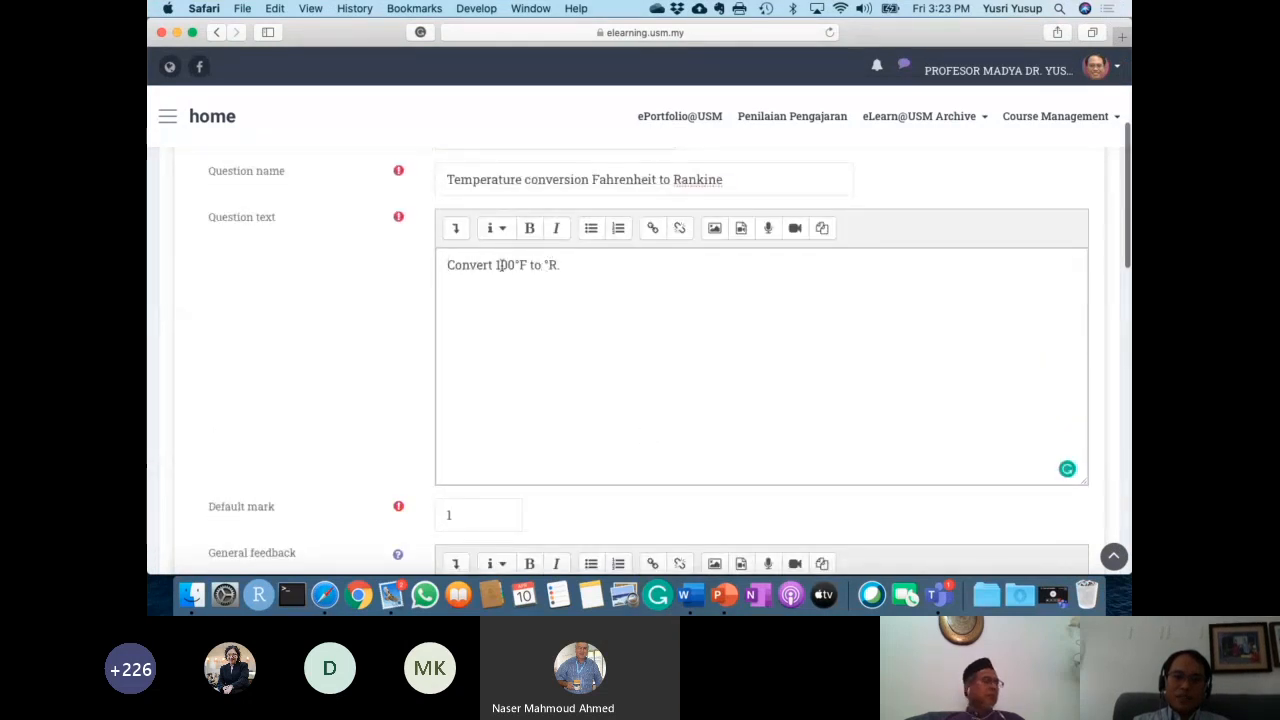
{"action": "scroll", "coordinate": [543, 397], "scroll_direction": "down", "scroll_amount": 4}
{"action": "scroll", "coordinate": [489, 394], "scroll_direction": "down", "scroll_amount": 2}
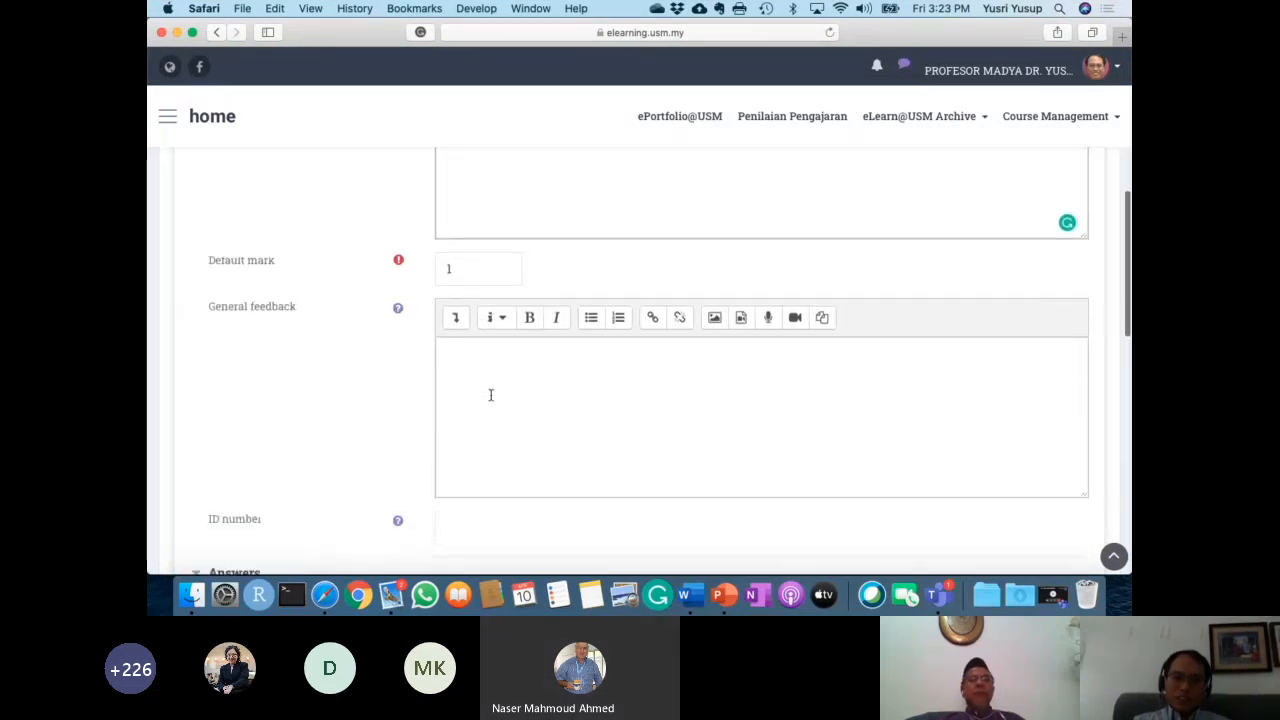
{"action": "scroll", "coordinate": [490, 395], "scroll_direction": "down", "scroll_amount": 4}
{"action": "scroll", "coordinate": [565, 449], "scroll_direction": "down", "scroll_amount": 2}
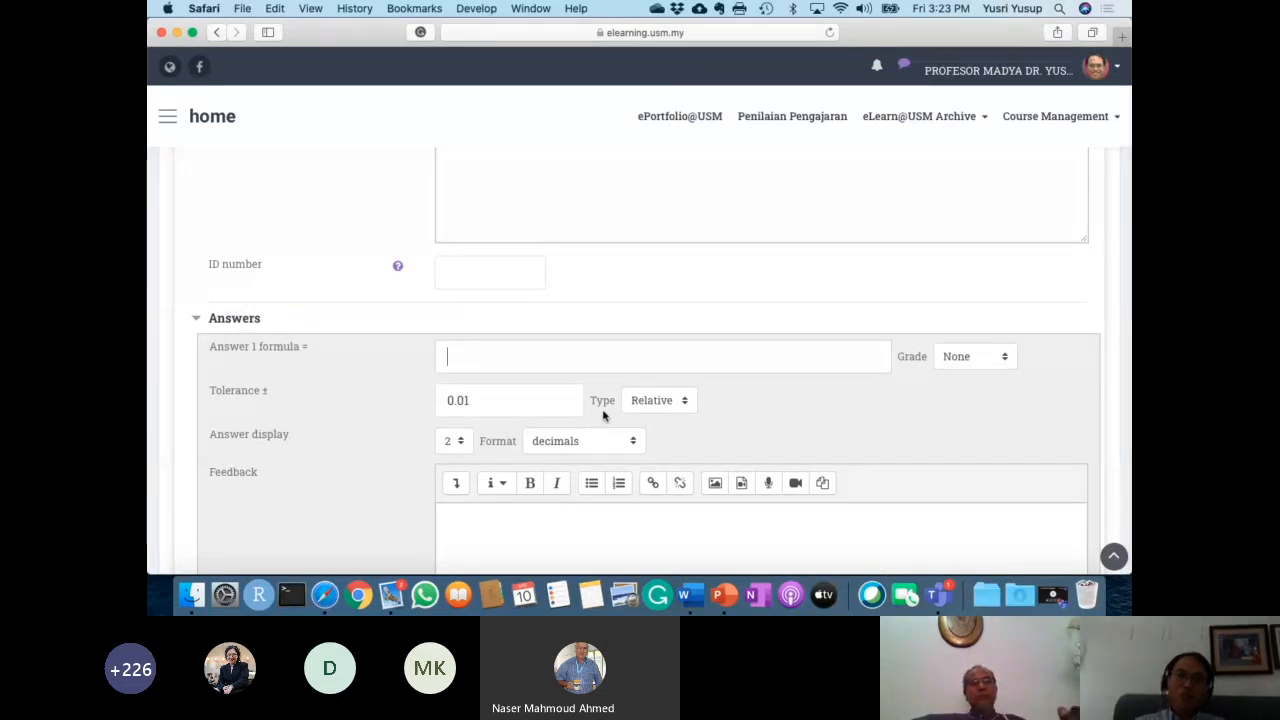
{"action": "scroll", "coordinate": [603, 415], "scroll_direction": "up", "scroll_amount": 10}
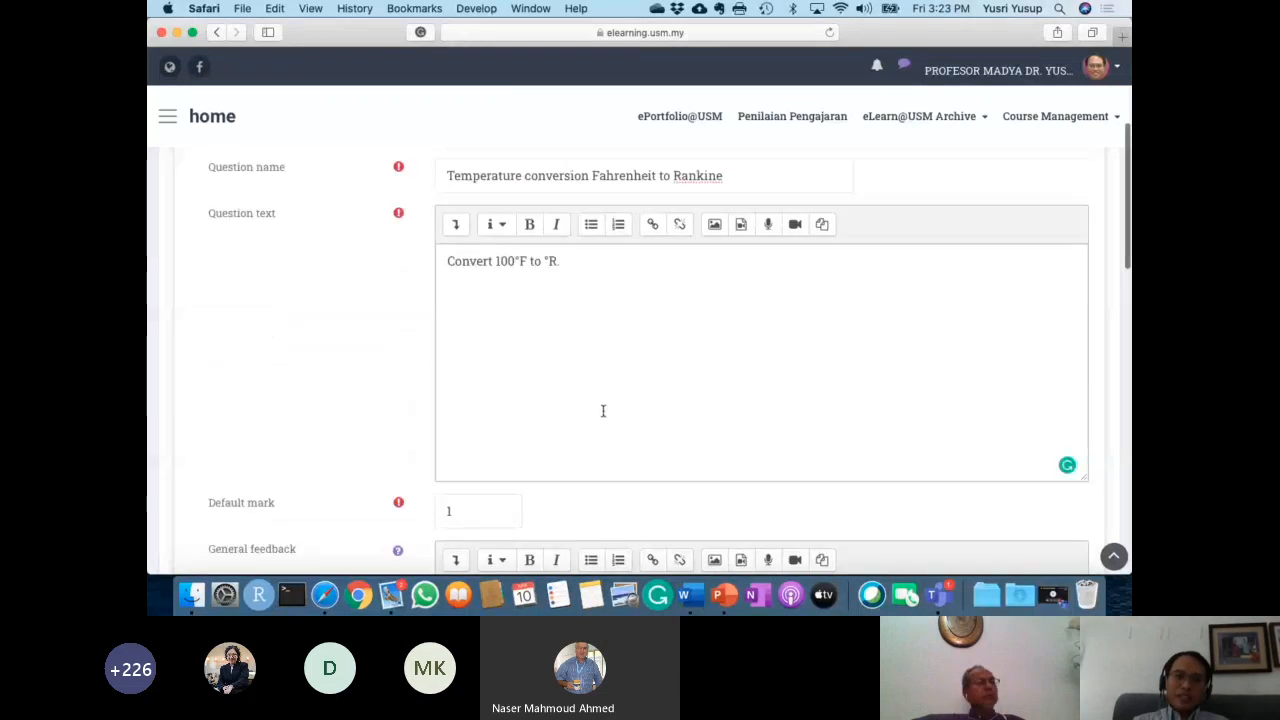
{"action": "scroll", "coordinate": [603, 413], "scroll_direction": "down", "scroll_amount": 10}
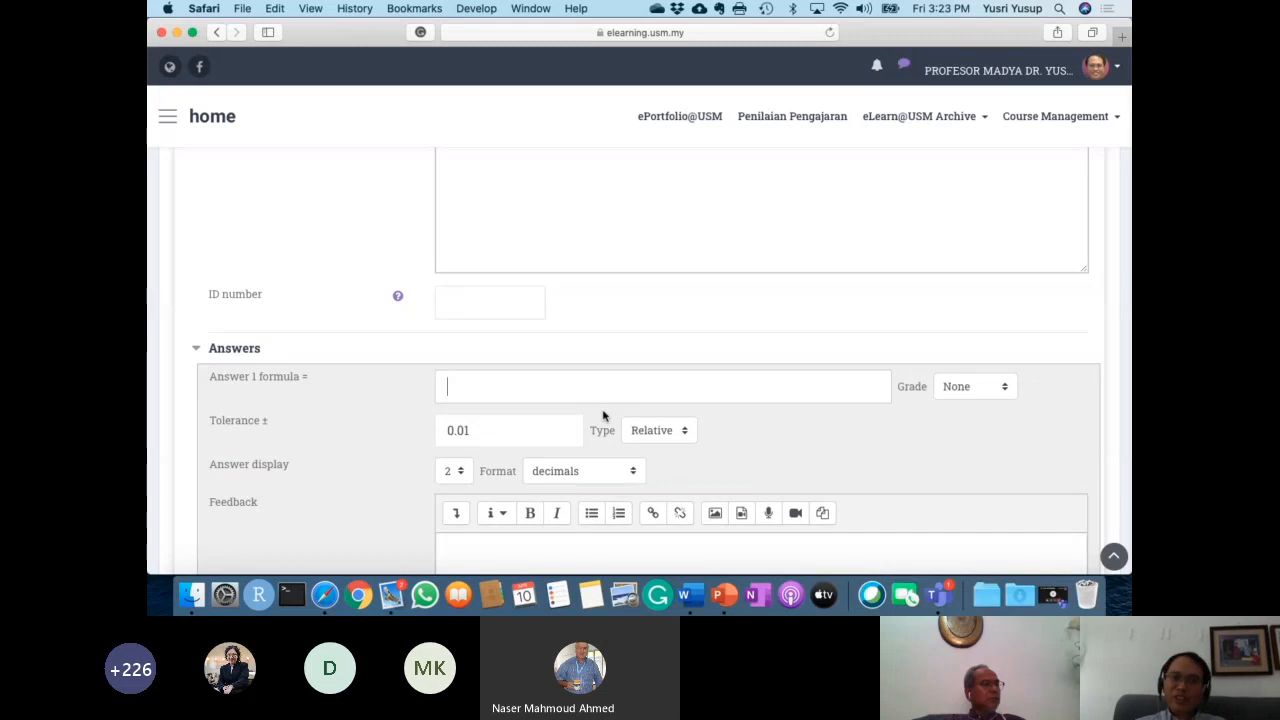
Review the answer, units and randomized question details in the simple_calculated document in Word, and return to Safari.
{"action": "key", "text": "ctrl+Left"}
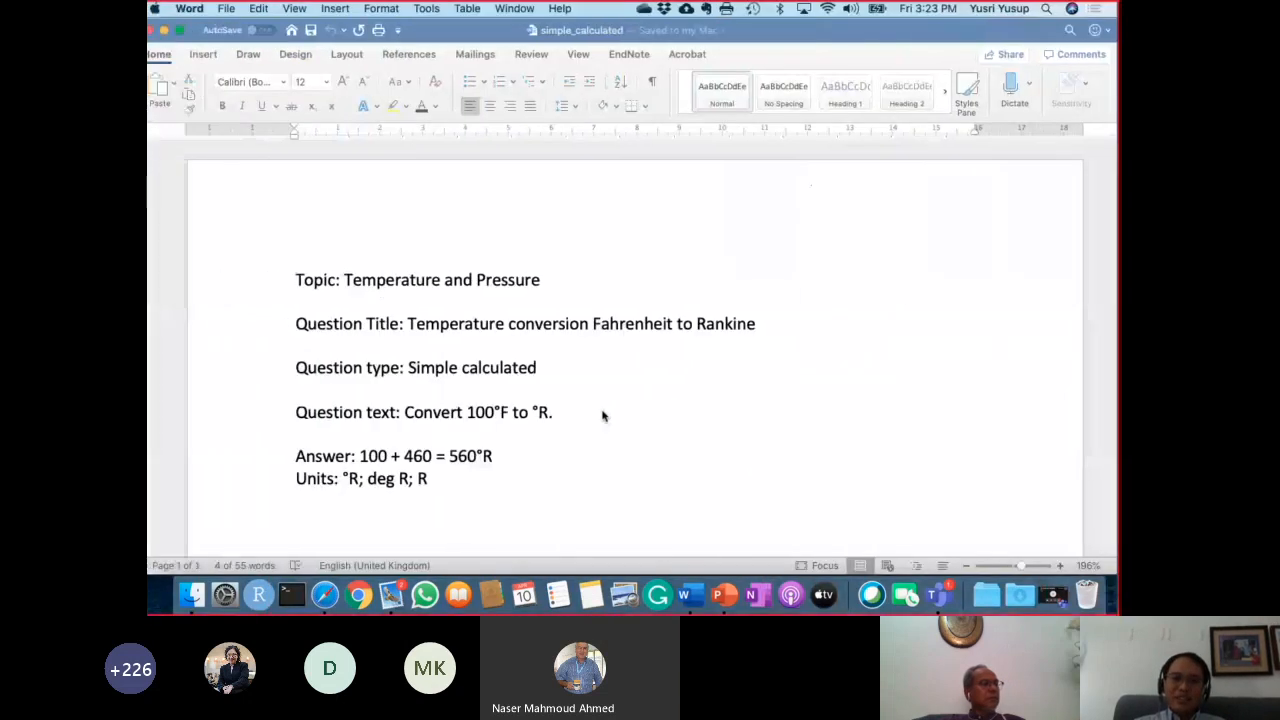
{"action": "scroll", "coordinate": [580, 418], "scroll_direction": "down", "scroll_amount": 3}
{"action": "scroll", "coordinate": [531, 363], "scroll_direction": "down", "scroll_amount": 2}
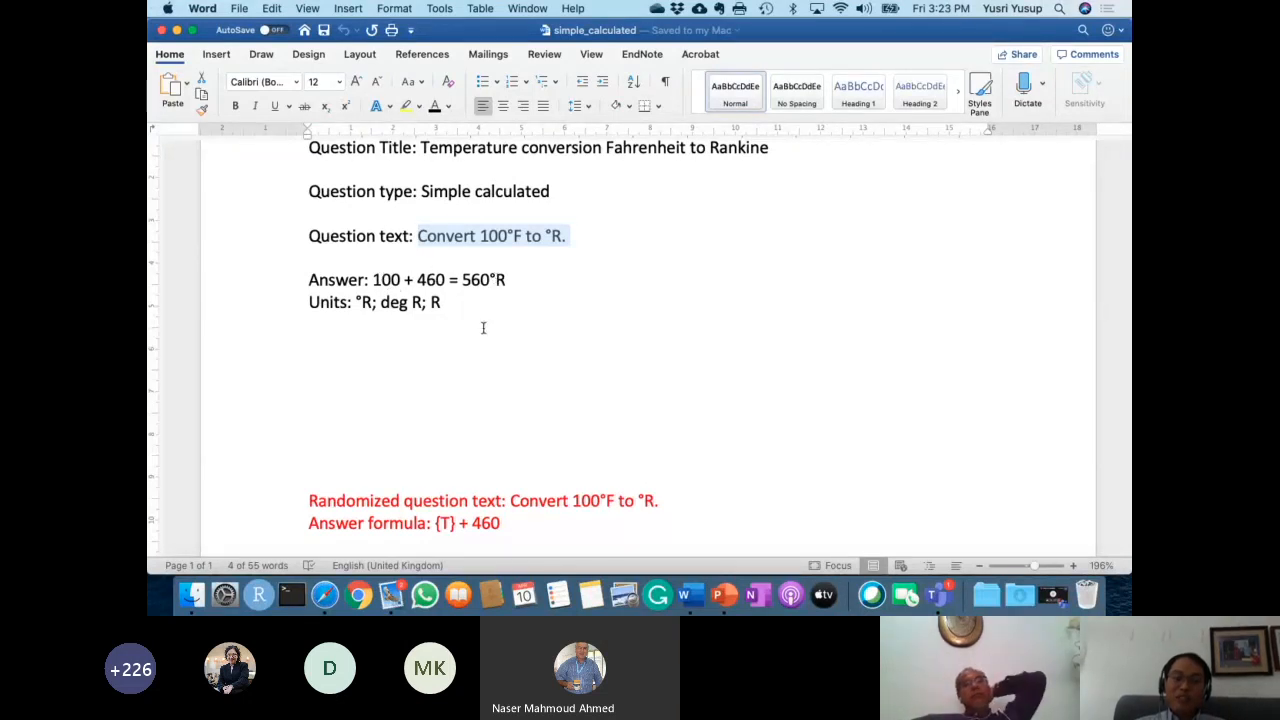
{"action": "scroll", "coordinate": [483, 327], "scroll_direction": "down", "scroll_amount": 2}
{"action": "scroll", "coordinate": [420, 286], "scroll_direction": "down", "scroll_amount": 2}
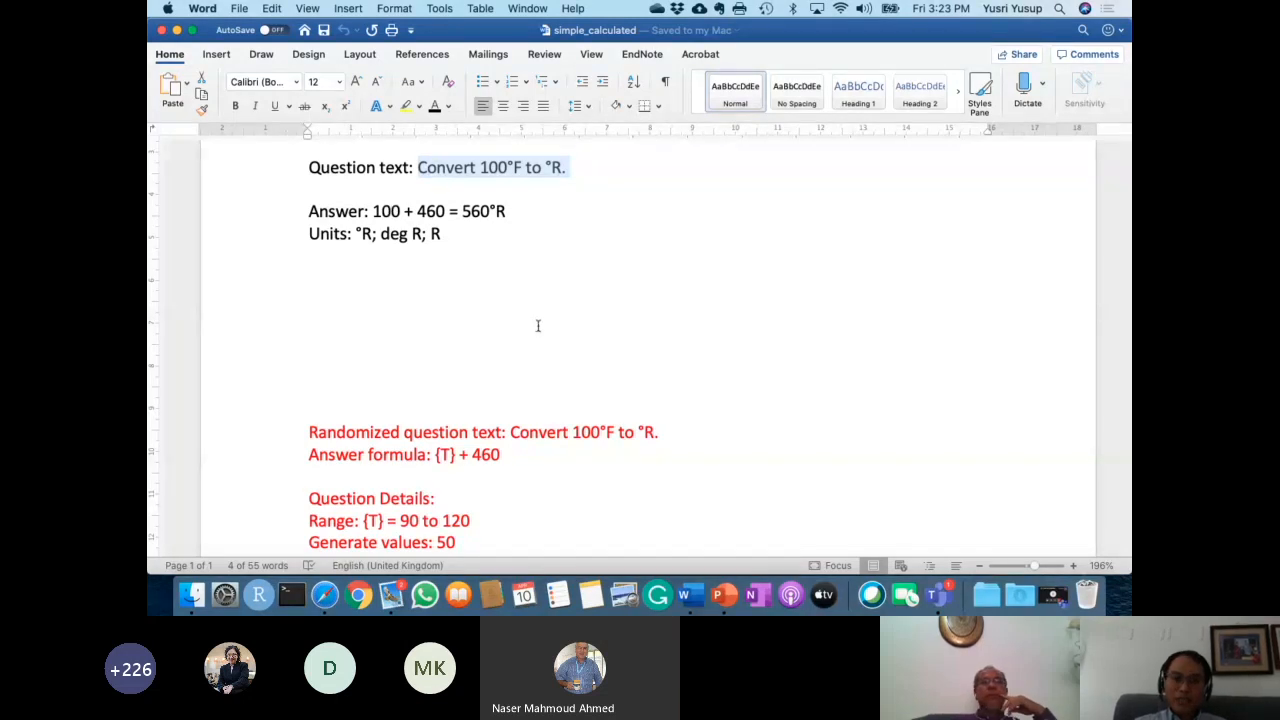
{"action": "key", "text": "ctrl+Right"}
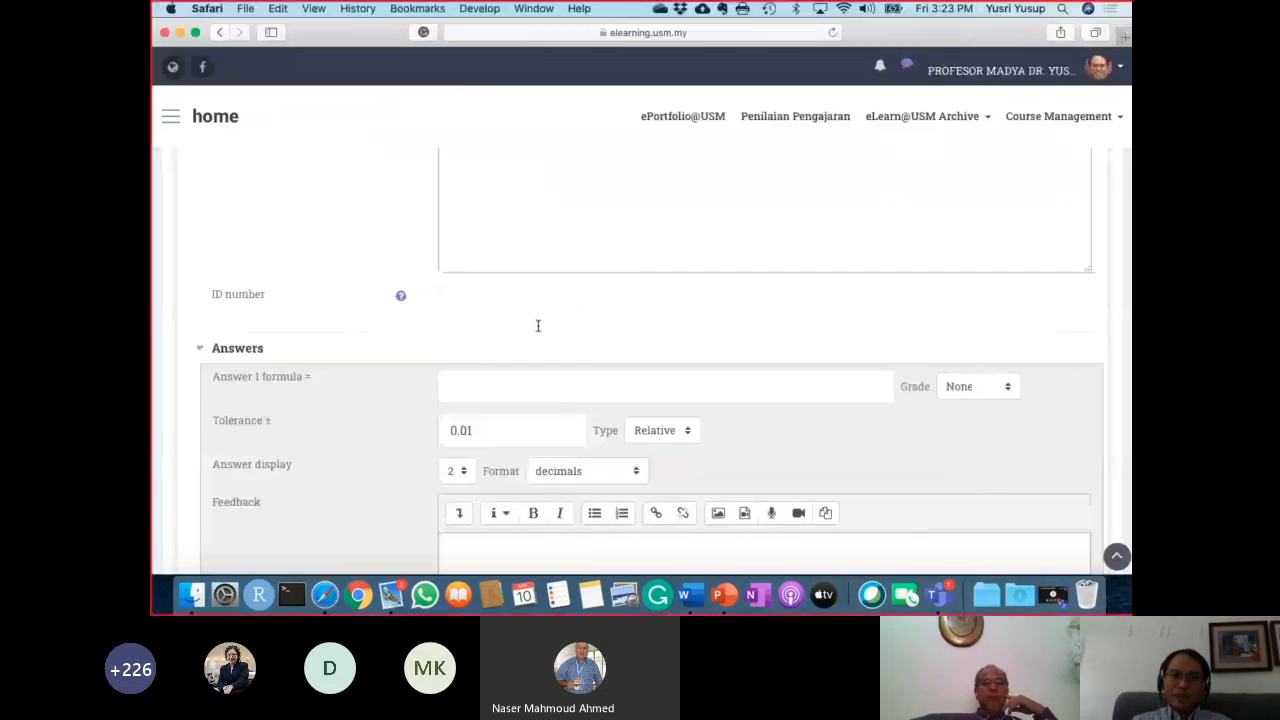
Replace the value 100 in the question text with the wildcard {T}, followed by a space before °F.
{"action": "scroll", "coordinate": [554, 371], "scroll_direction": "up", "scroll_amount": 5}
{"action": "scroll", "coordinate": [554, 371], "scroll_direction": "up", "scroll_amount": 2}
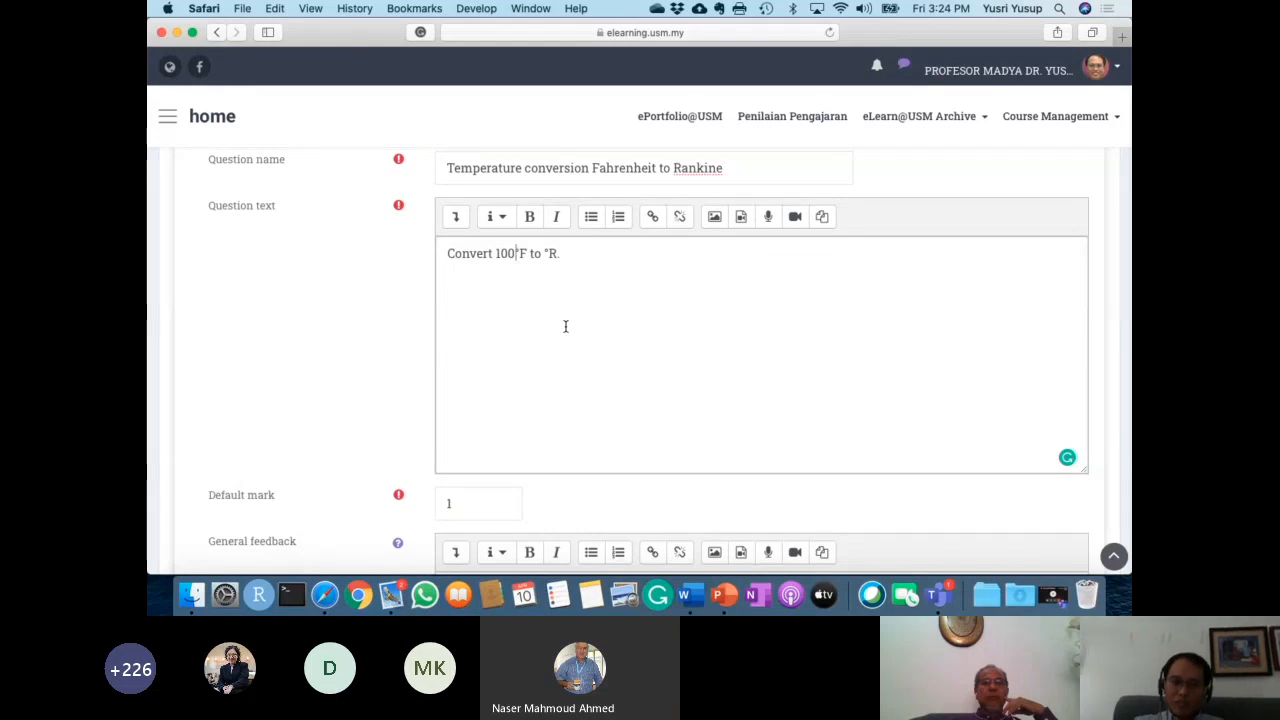
{"action": "key", "text": "BackSpace"}
{"action": "key", "text": "BackSpace"}
{"action": "key", "text": "BackSpace"}
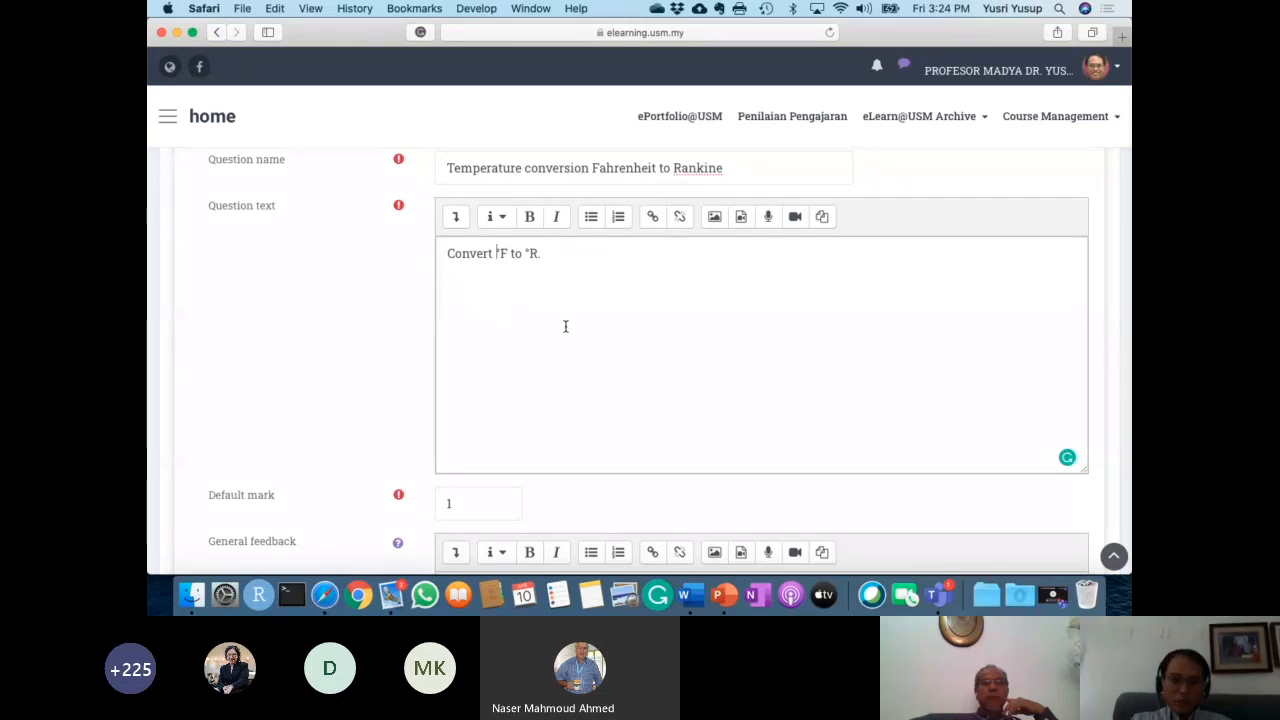
{"action": "type", "text": "()"}
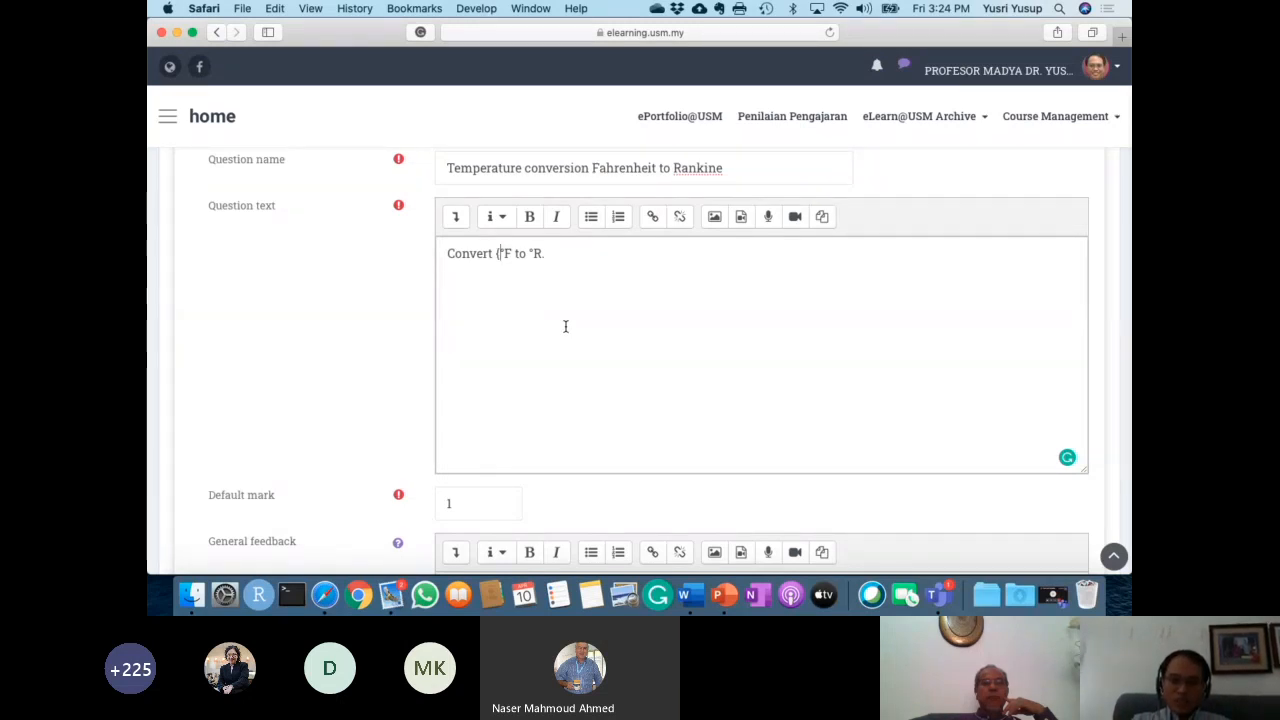
{"action": "key", "text": "Right"}
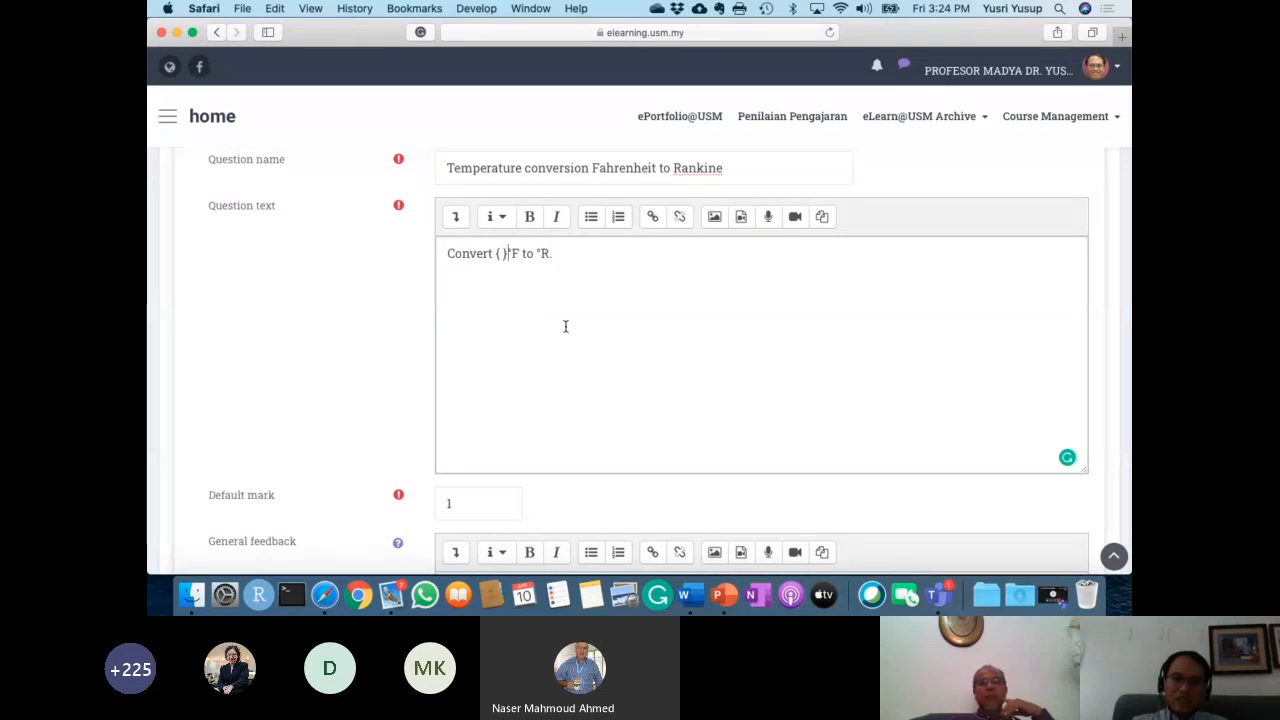
{"action": "key", "text": "Left"}
{"action": "key", "text": "Left"}
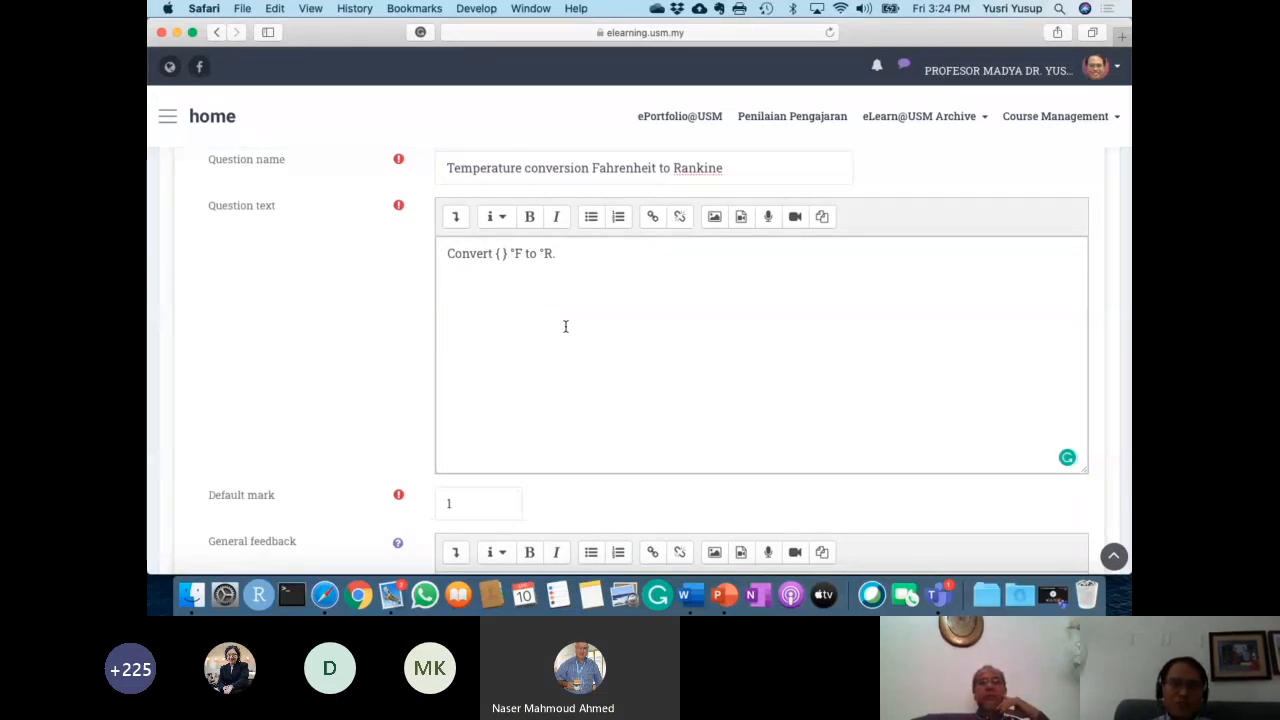
{"action": "type", "text": "T"}
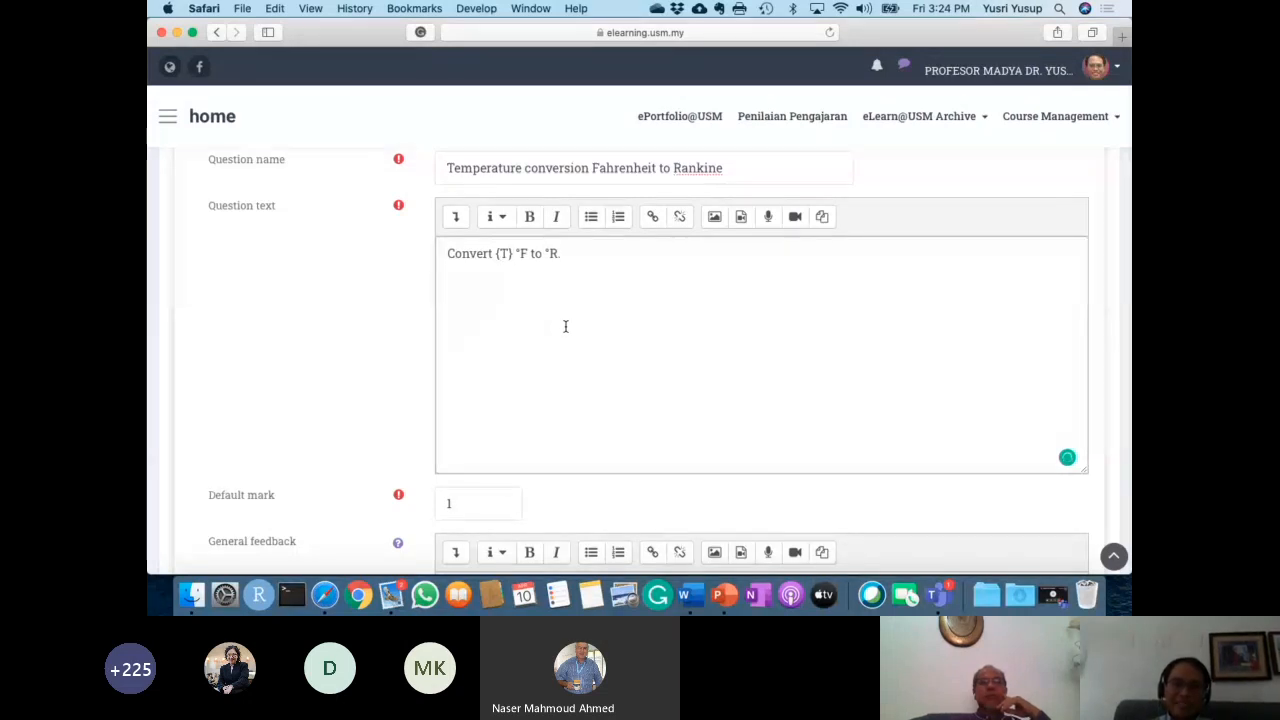
Try {temperature} and the shorter {temp} as wildcard names in the question text, and restore {T}.
{"action": "left_click", "coordinate": [565, 326]}
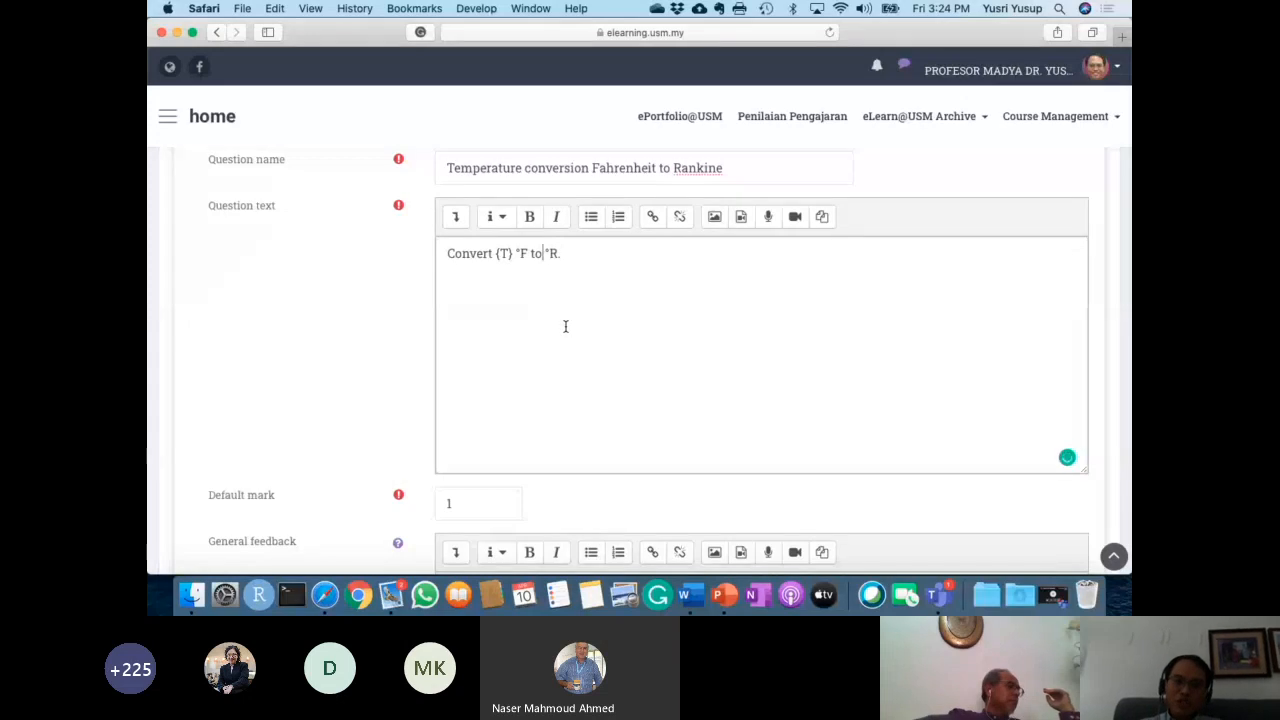
{"action": "key", "text": "BackSpace"}
{"action": "type", "text": "temperature"}
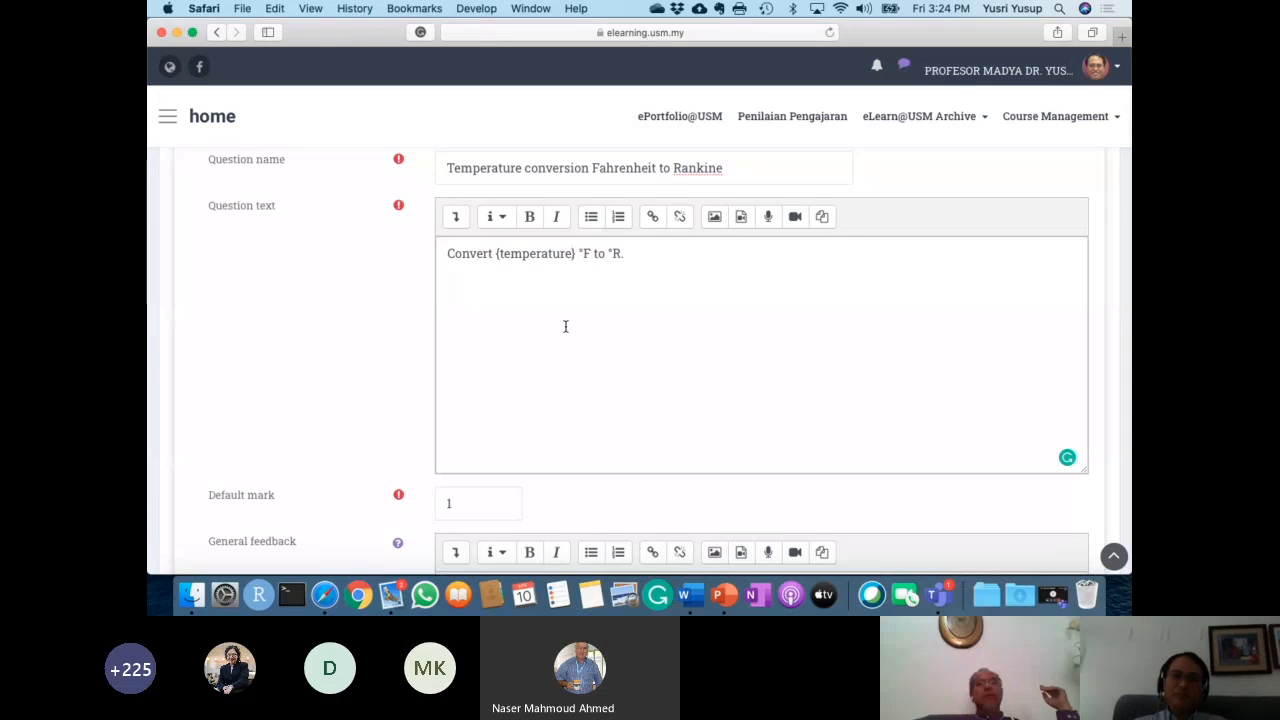
{"action": "key", "text": "BackSpace"}
{"action": "key", "text": "BackSpace"}
{"action": "key", "text": "BackSpace"}
{"action": "key", "text": "BackSpace"}
{"action": "key", "text": "BackSpace"}
{"action": "key", "text": "BackSpace"}
{"action": "key", "text": "BackSpace"}
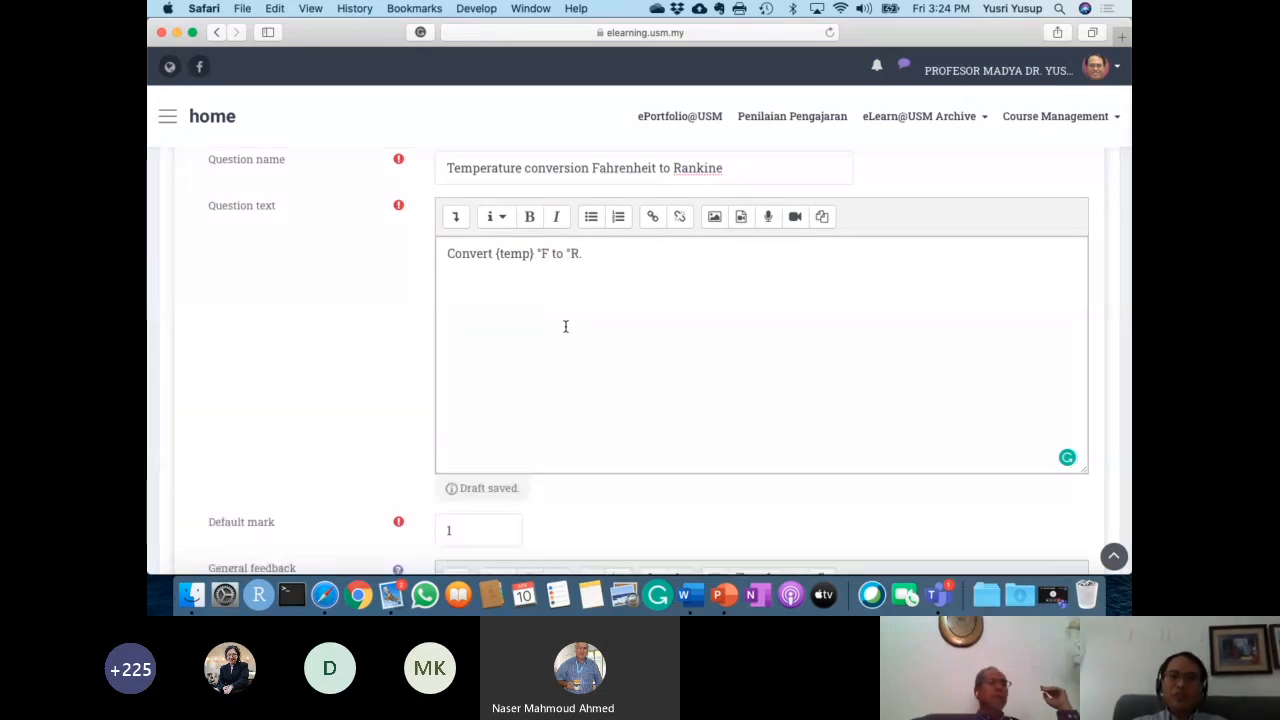
{"action": "key", "text": "BackSpace"}
{"action": "key", "text": "BackSpace"}
{"action": "key", "text": "BackSpace"}
{"action": "key", "text": "BackSpace"}
{"action": "type", "text": "T"}
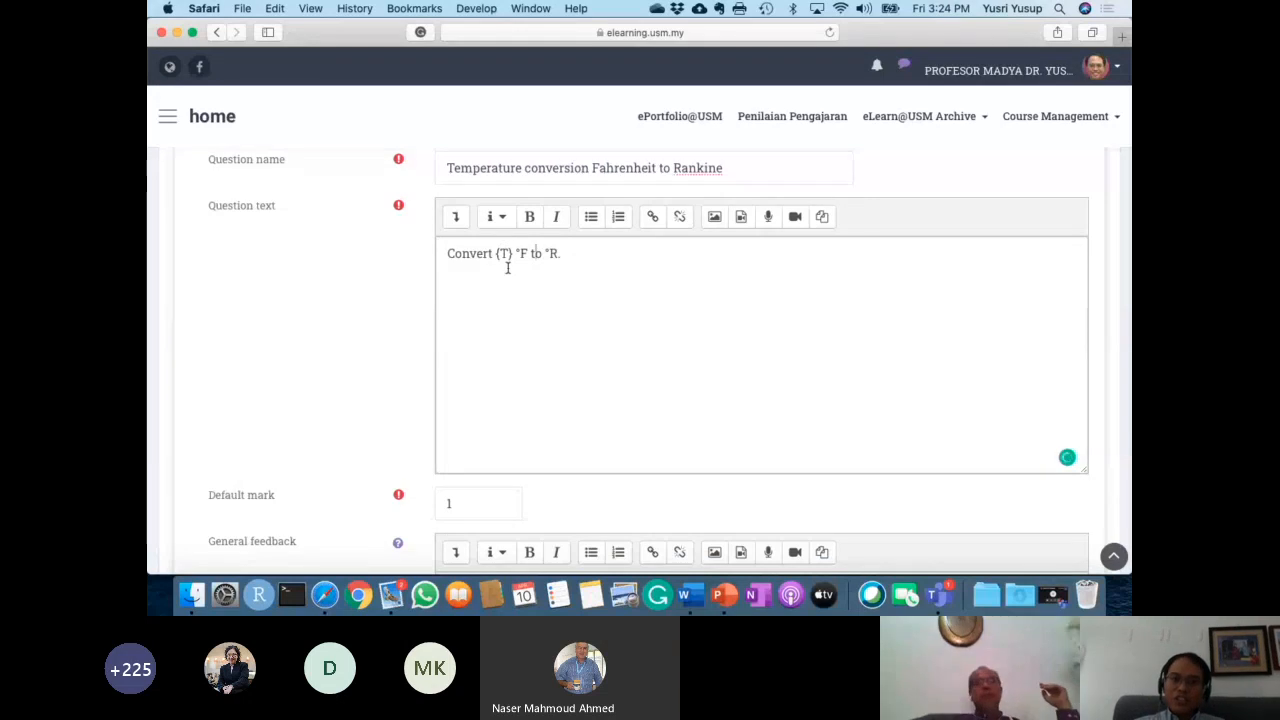
Enter {T} + 460 as the Answer 1 formula and set its grade to 100%.
{"action": "scroll", "coordinate": [607, 365], "scroll_direction": "down", "scroll_amount": 2}
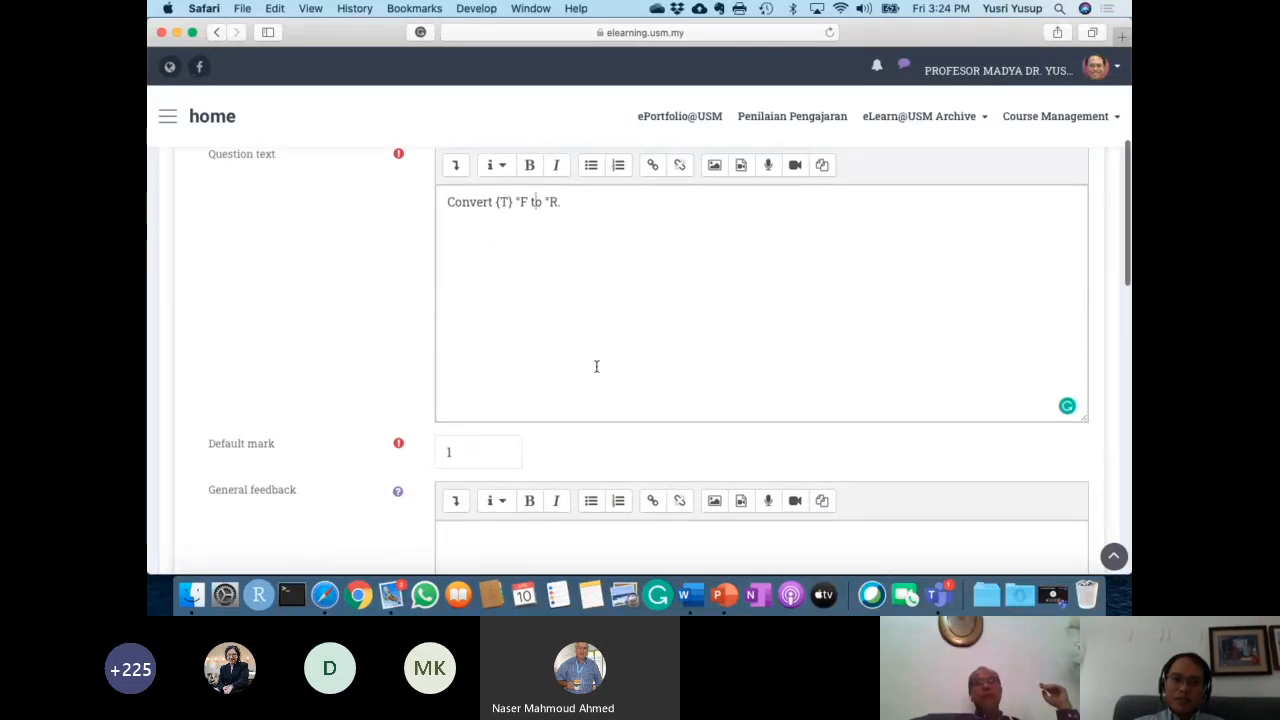
{"action": "scroll", "coordinate": [536, 282], "scroll_direction": "down", "scroll_amount": 10}
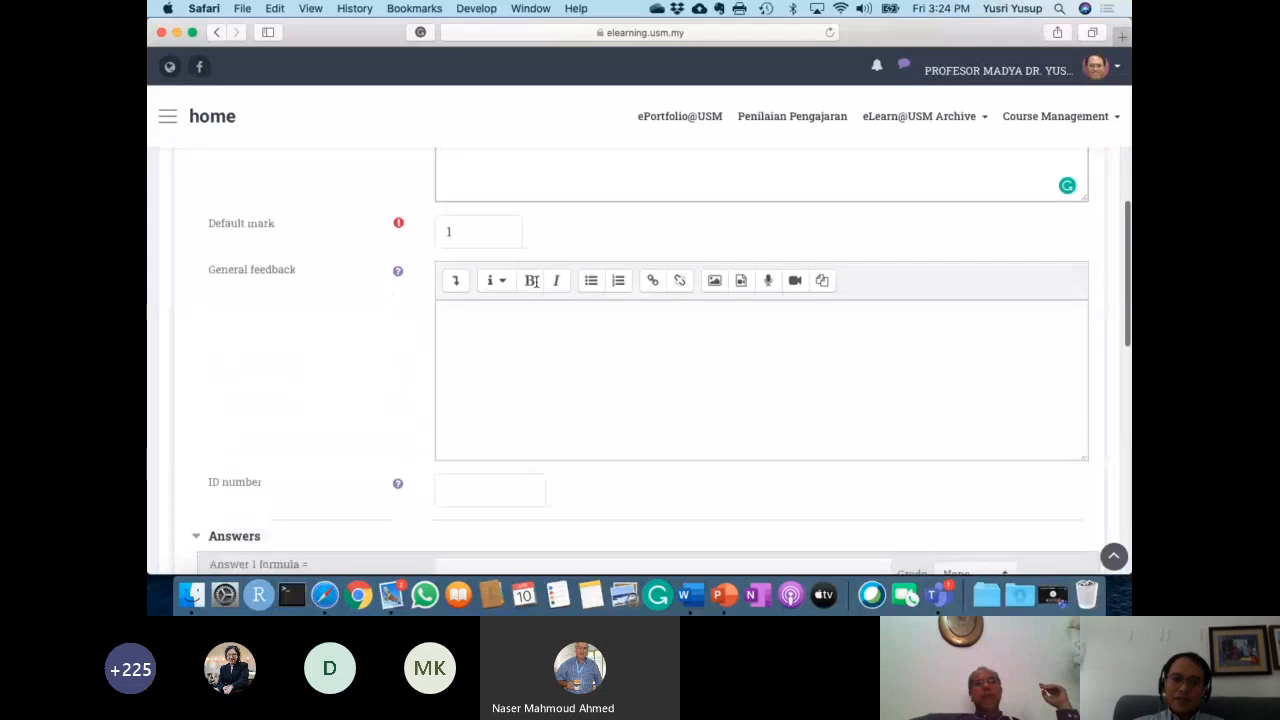
{"action": "scroll", "coordinate": [536, 282], "scroll_direction": "down", "scroll_amount": 2}
{"action": "left_click", "coordinate": [498, 330]}
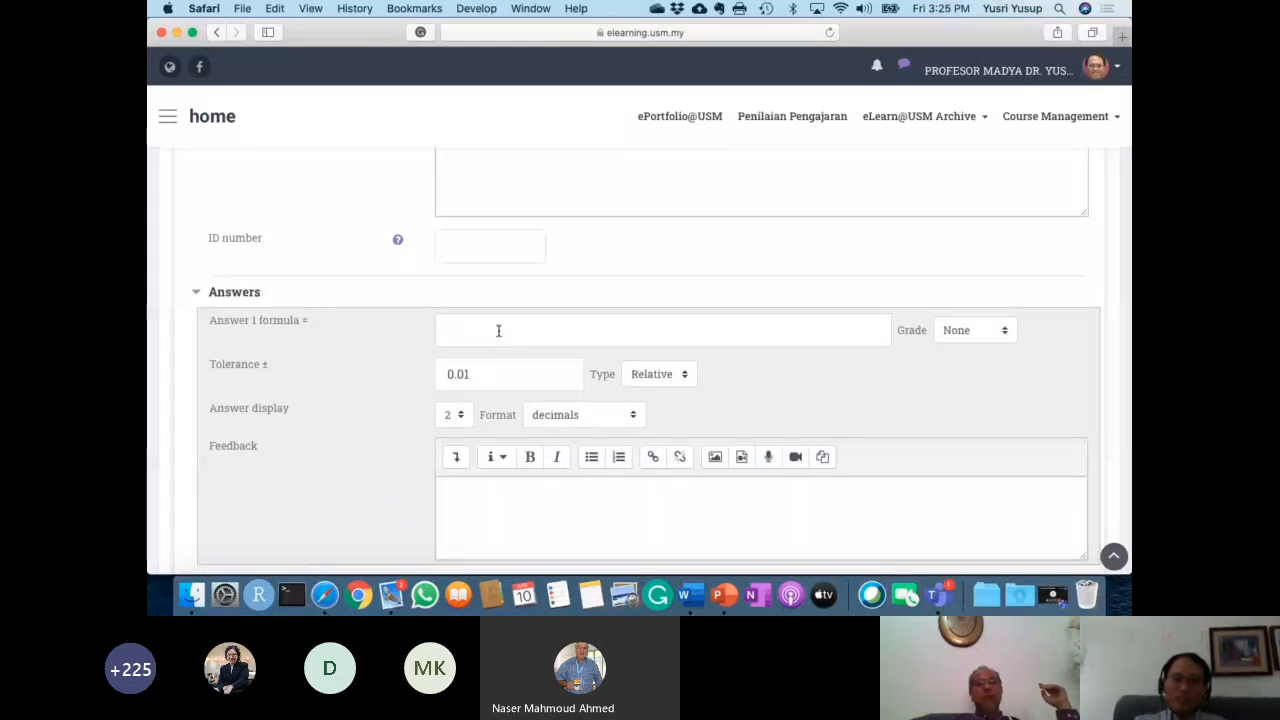
{"action": "type", "text": "{T}"}
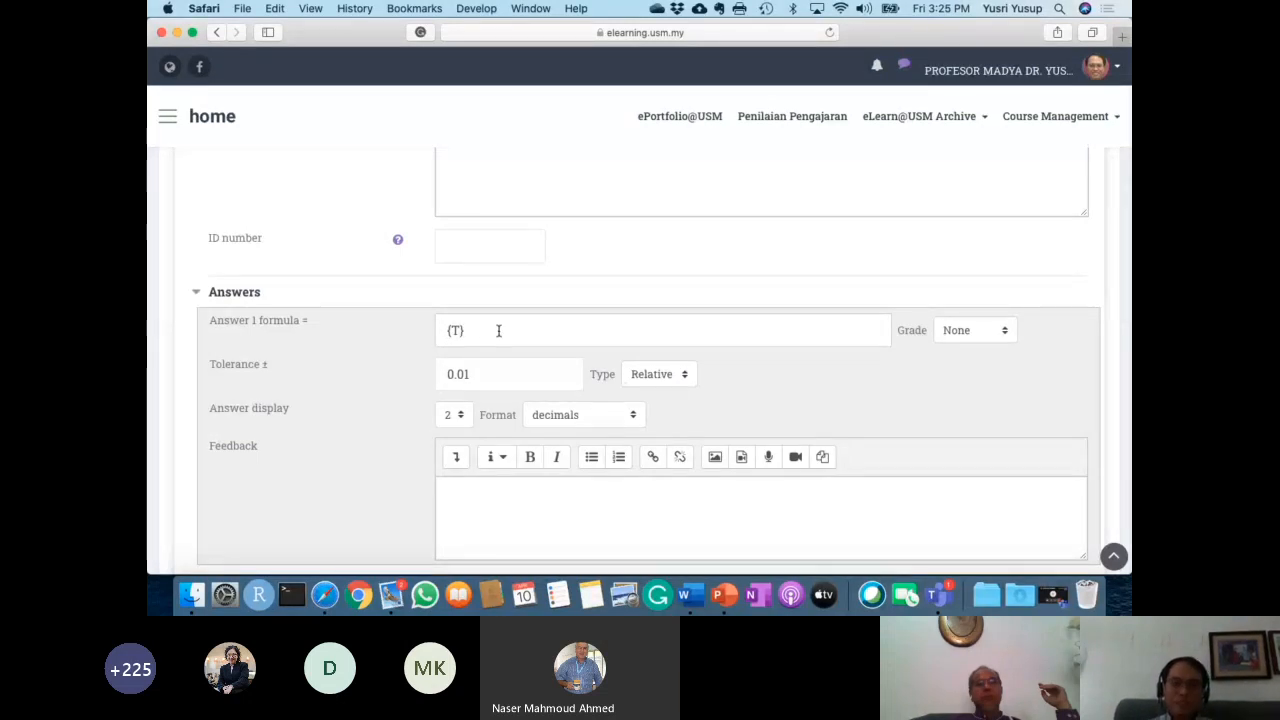
{"action": "type", "text": " + 460"}
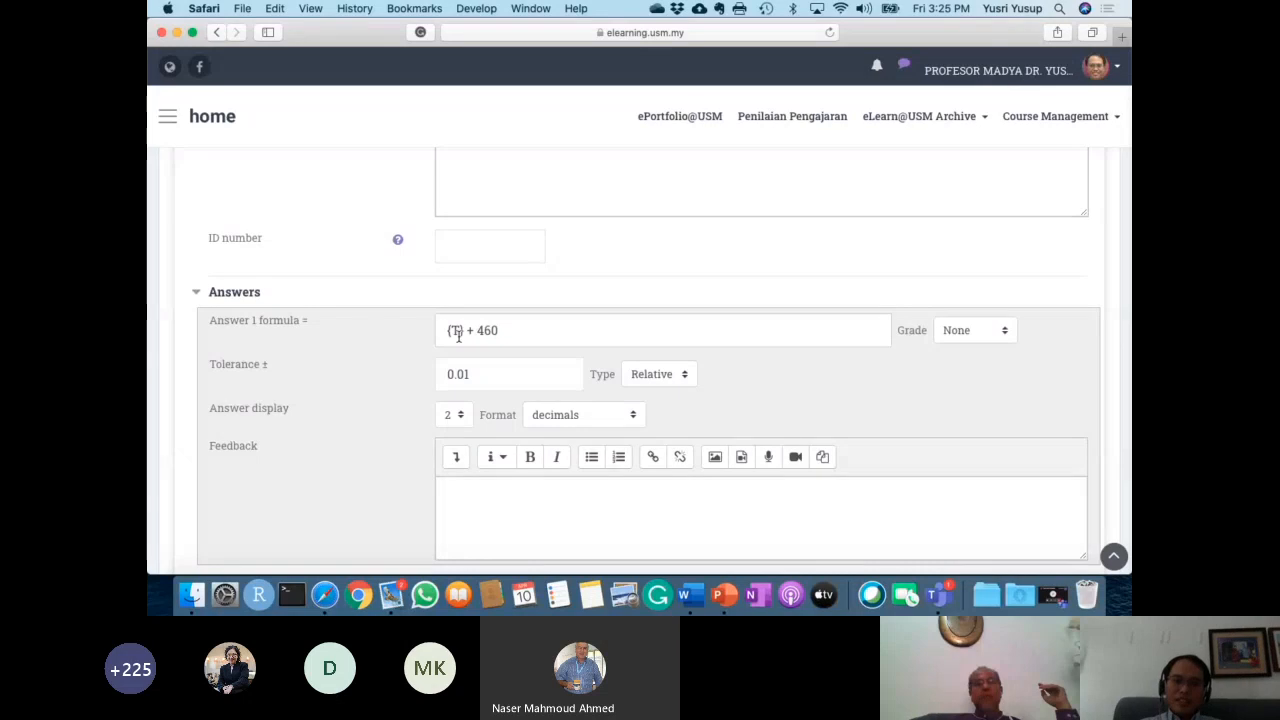
{"action": "left_click", "coordinate": [966, 333]}
{"action": "left_click", "coordinate": [967, 346]}
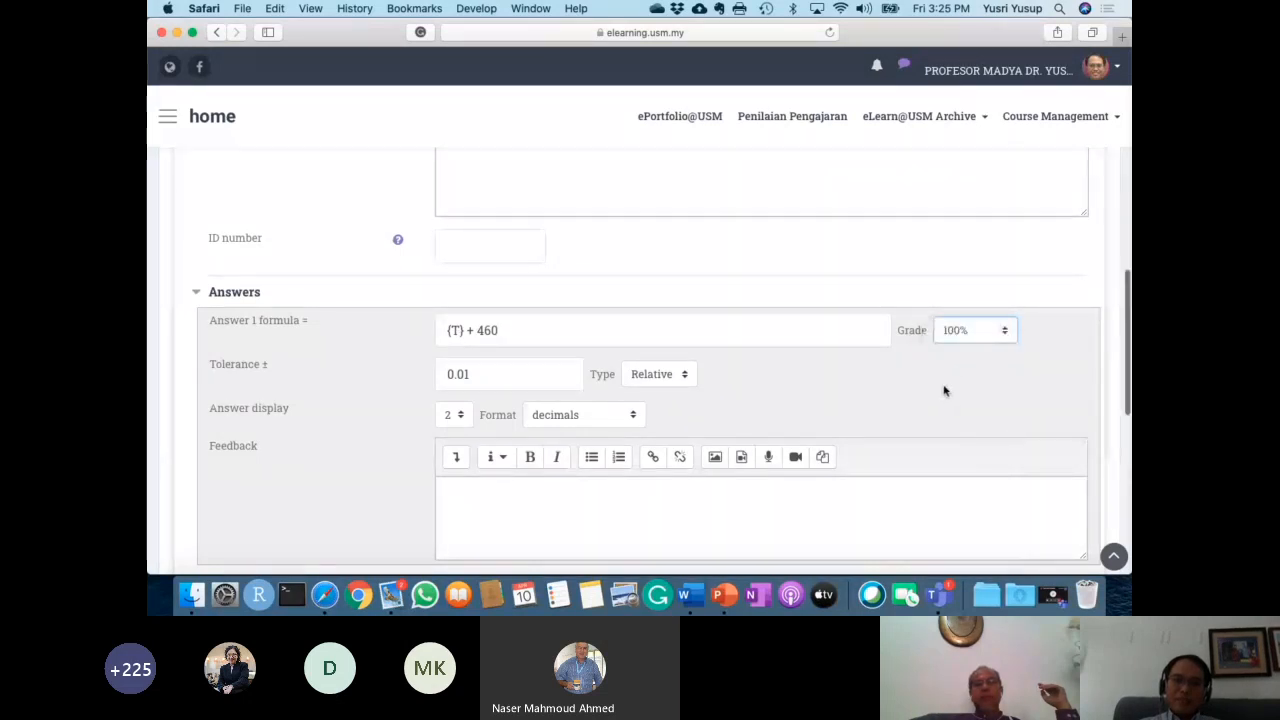
{"action": "scroll", "coordinate": [943, 386], "scroll_direction": "down", "scroll_amount": 3}
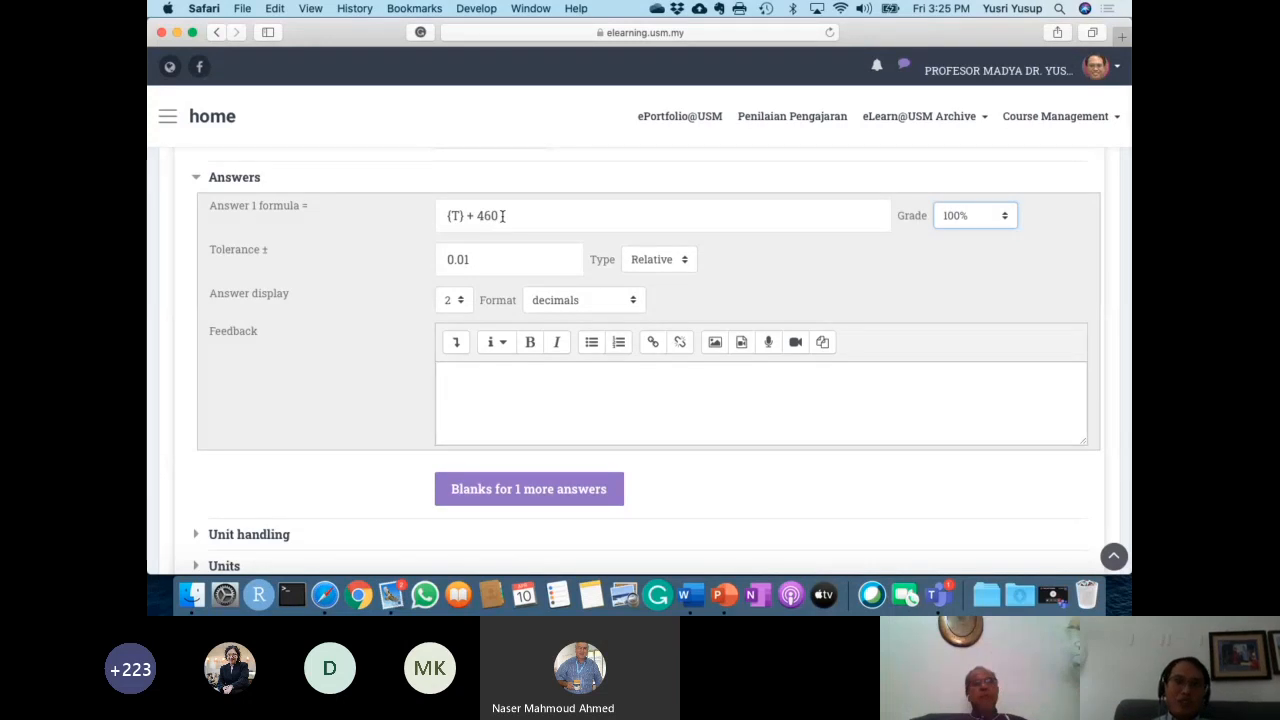
{"action": "scroll", "coordinate": [502, 216], "scroll_direction": "up", "scroll_amount": 1}
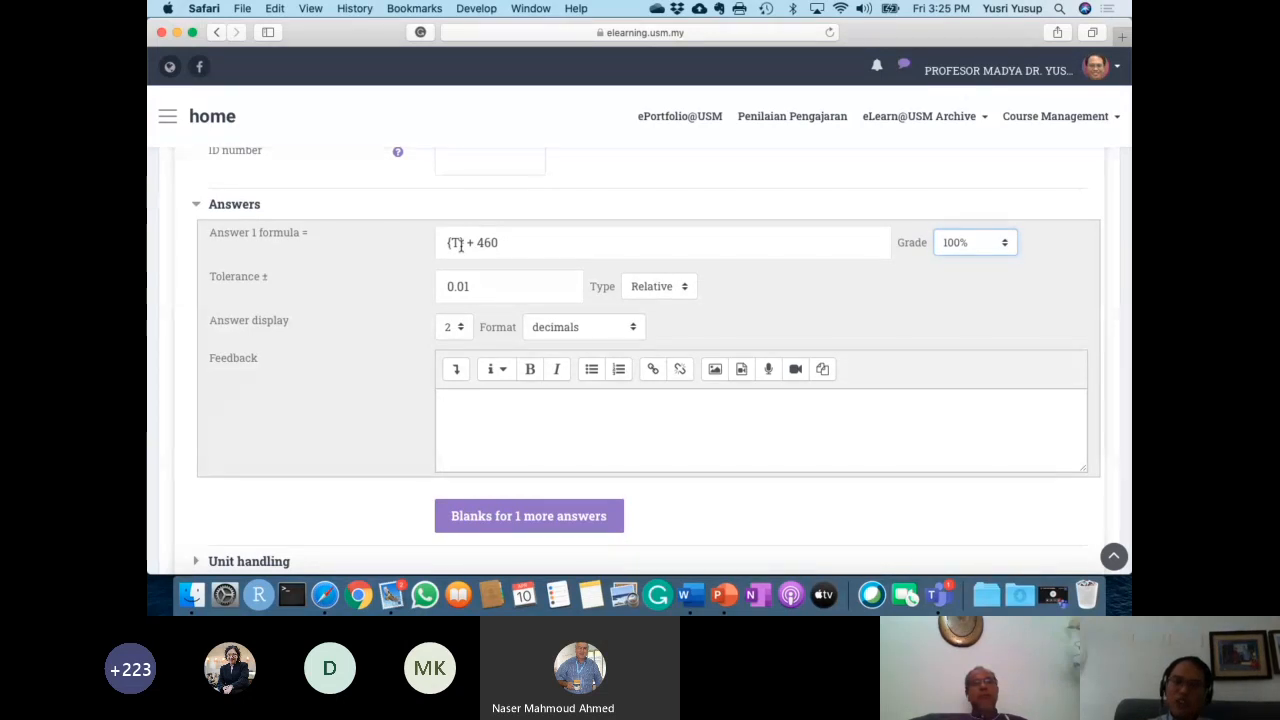
{"action": "scroll", "coordinate": [465, 244], "scroll_direction": "down", "scroll_amount": 1}
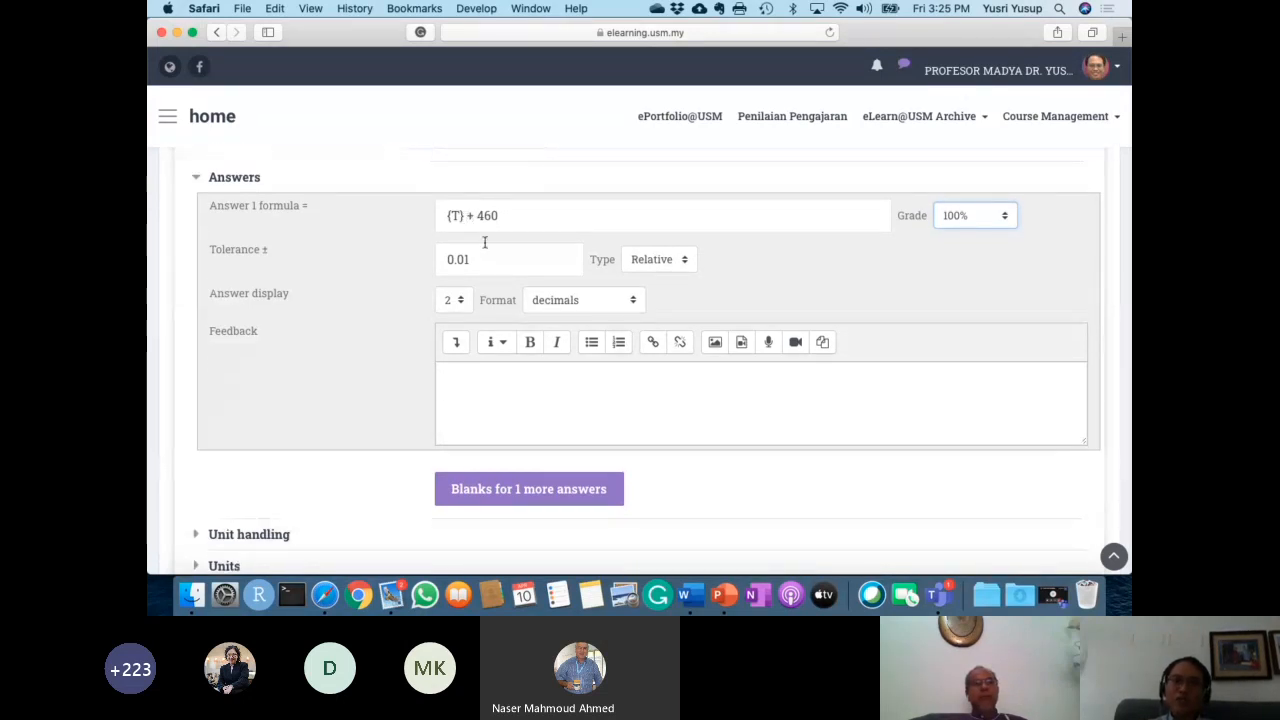
{"action": "scroll", "coordinate": [494, 257], "scroll_direction": "up", "scroll_amount": 1}
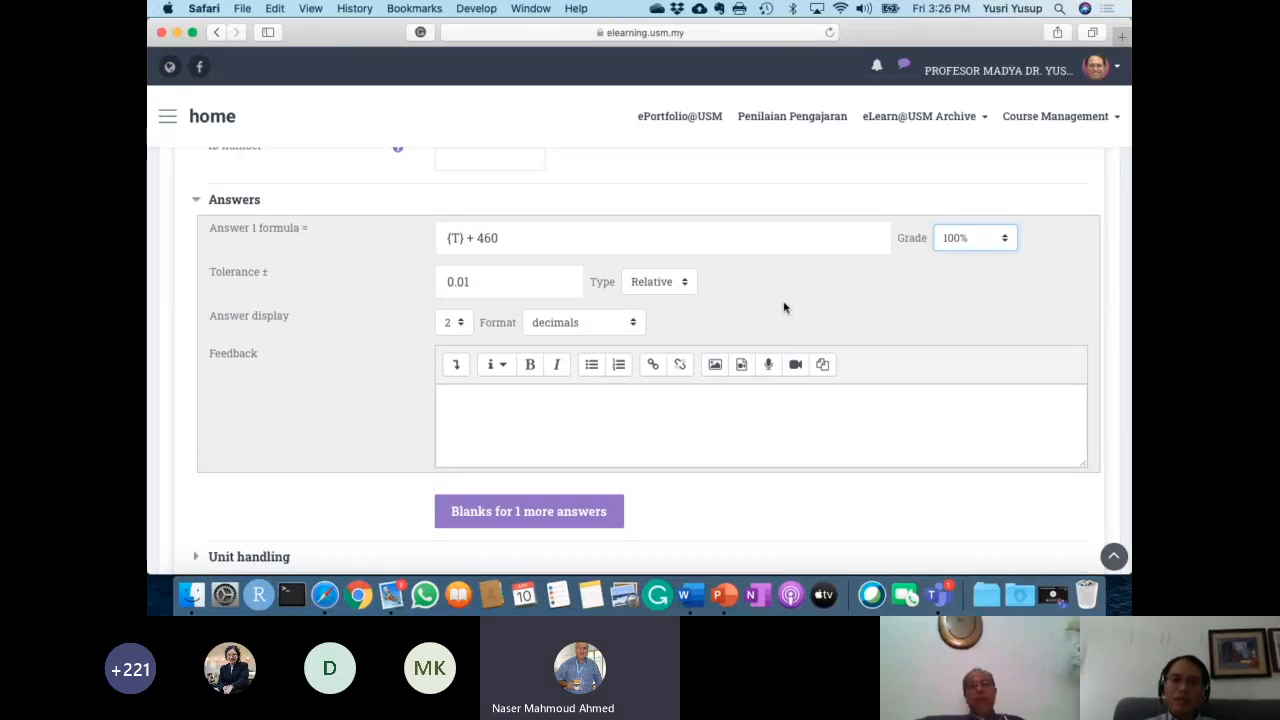
Enter "Good job!" as the feedback for Answer 1.
{"action": "scroll", "coordinate": [784, 307], "scroll_direction": "down", "scroll_amount": 2}
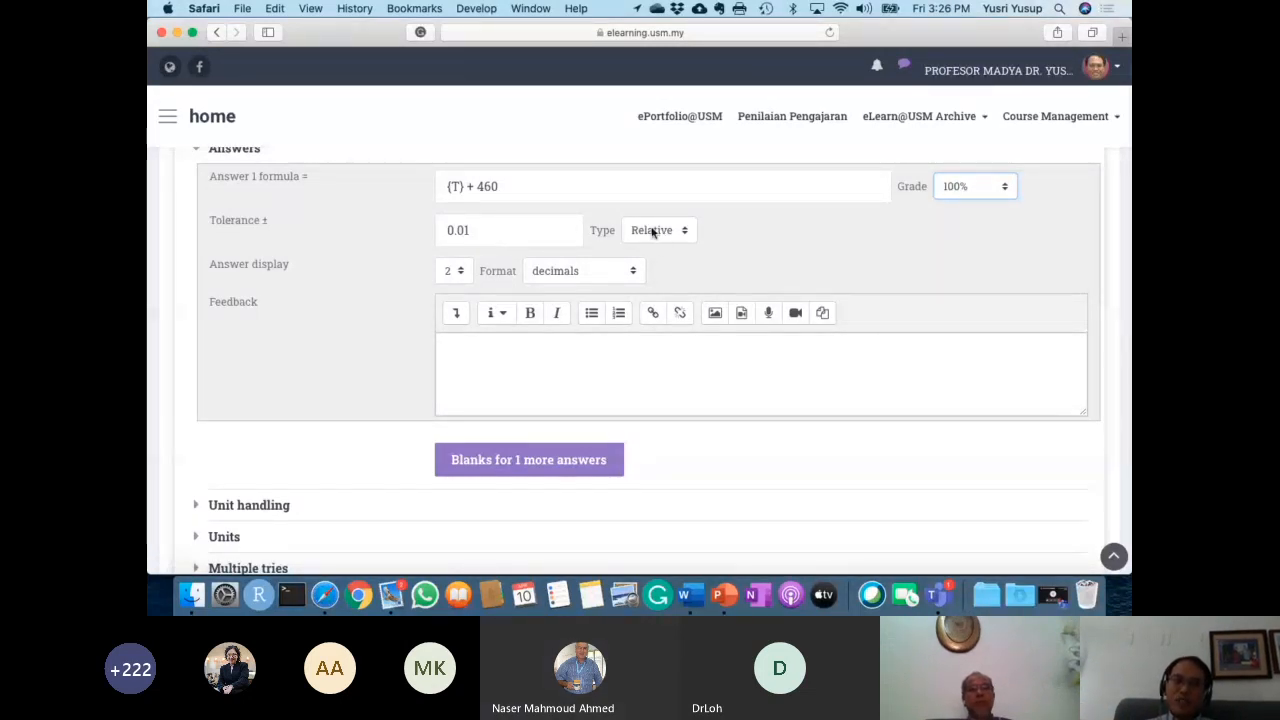
{"action": "scroll", "coordinate": [746, 271], "scroll_direction": "down", "scroll_amount": 1}
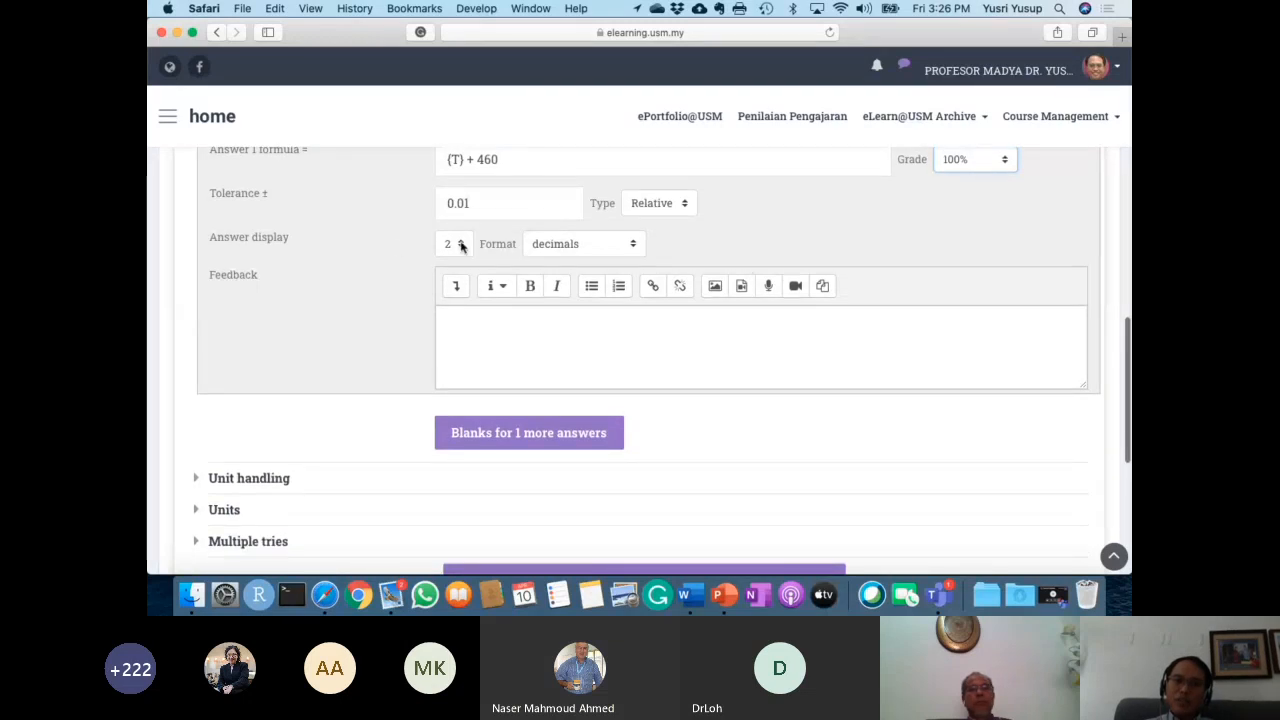
{"action": "left_click", "coordinate": [500, 337]}
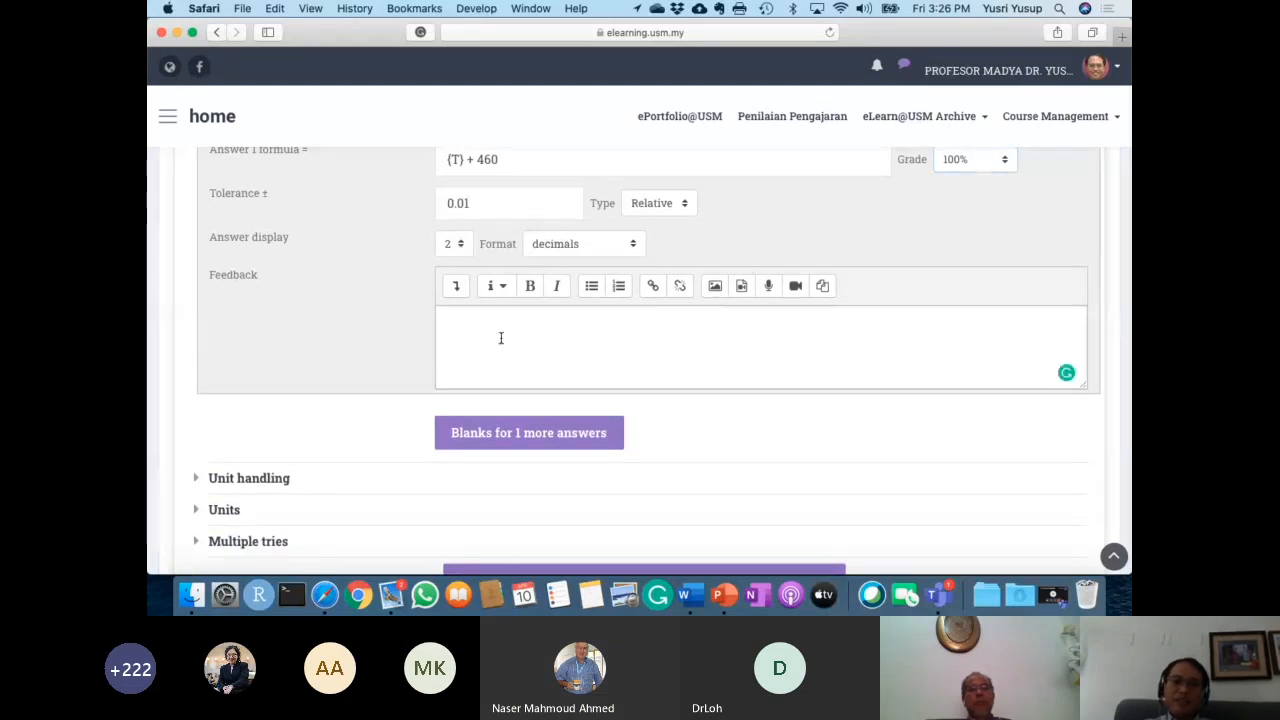
{"action": "type", "text": "Good job!"}
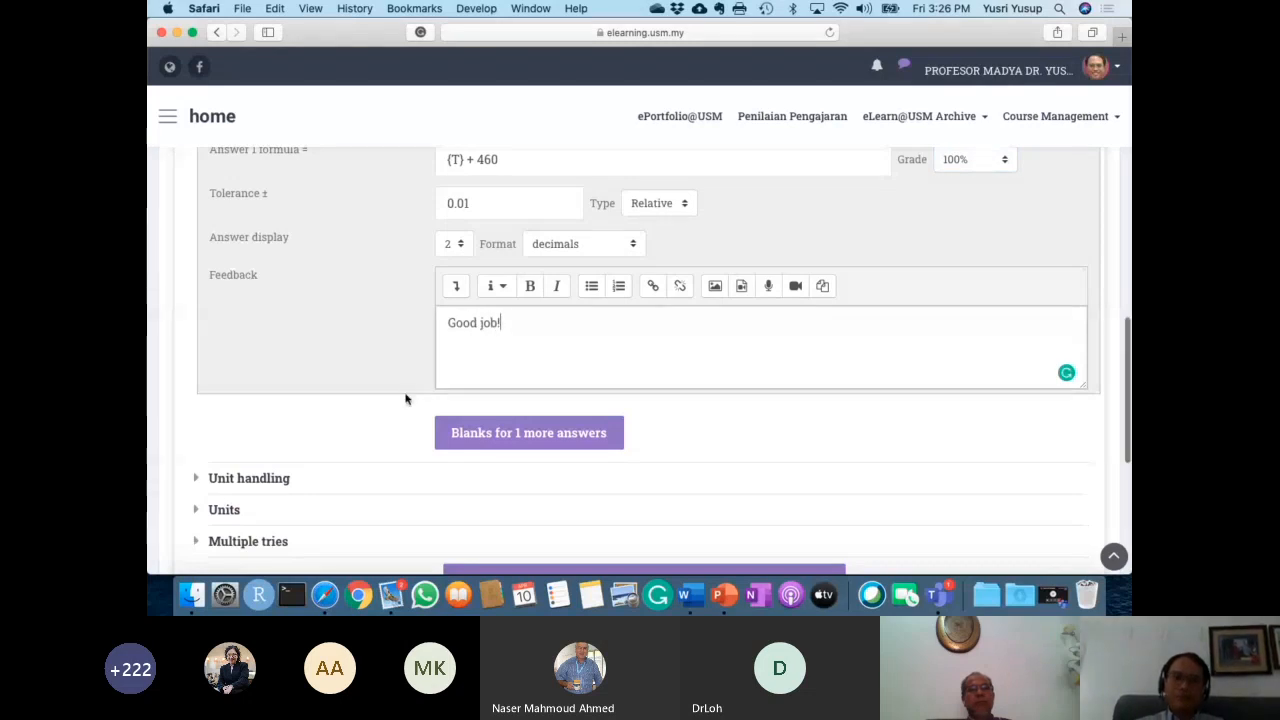
Set the unit handling so that the unit must be given and will be graded.
{"action": "scroll", "coordinate": [405, 399], "scroll_direction": "down", "scroll_amount": 4}
{"action": "scroll", "coordinate": [390, 405], "scroll_direction": "down", "scroll_amount": 2}
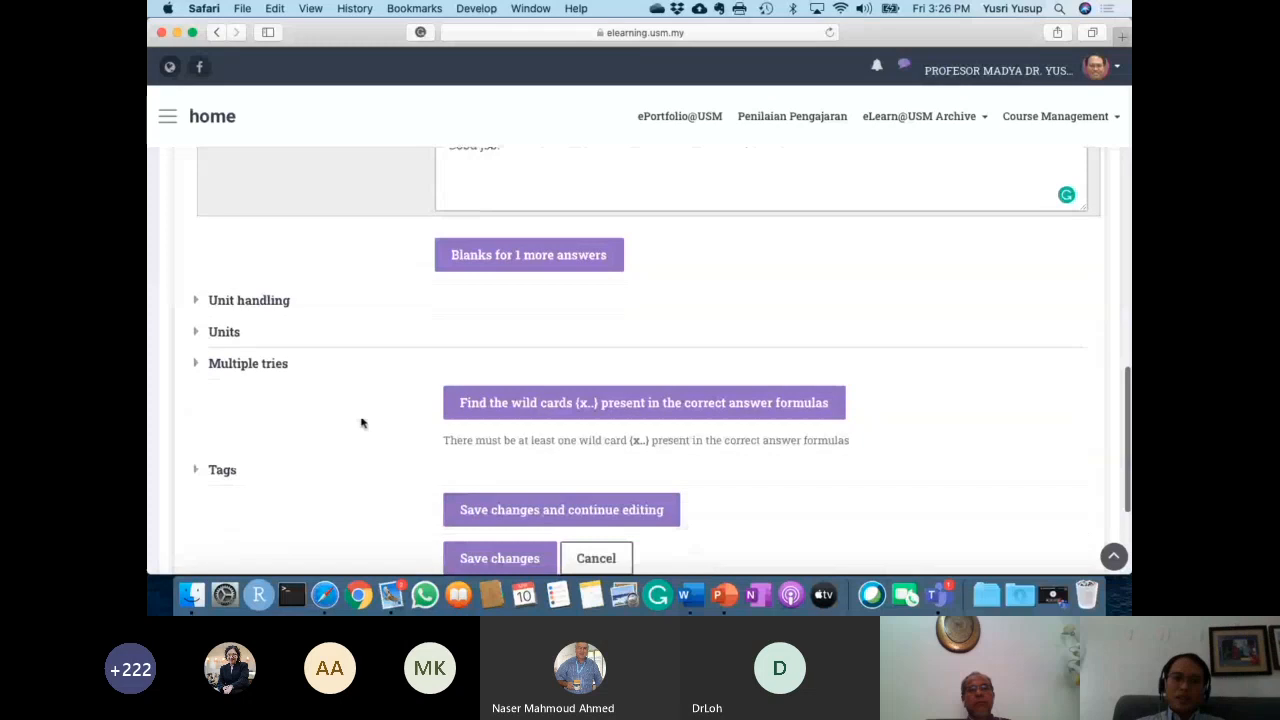
{"action": "left_click", "coordinate": [263, 301]}
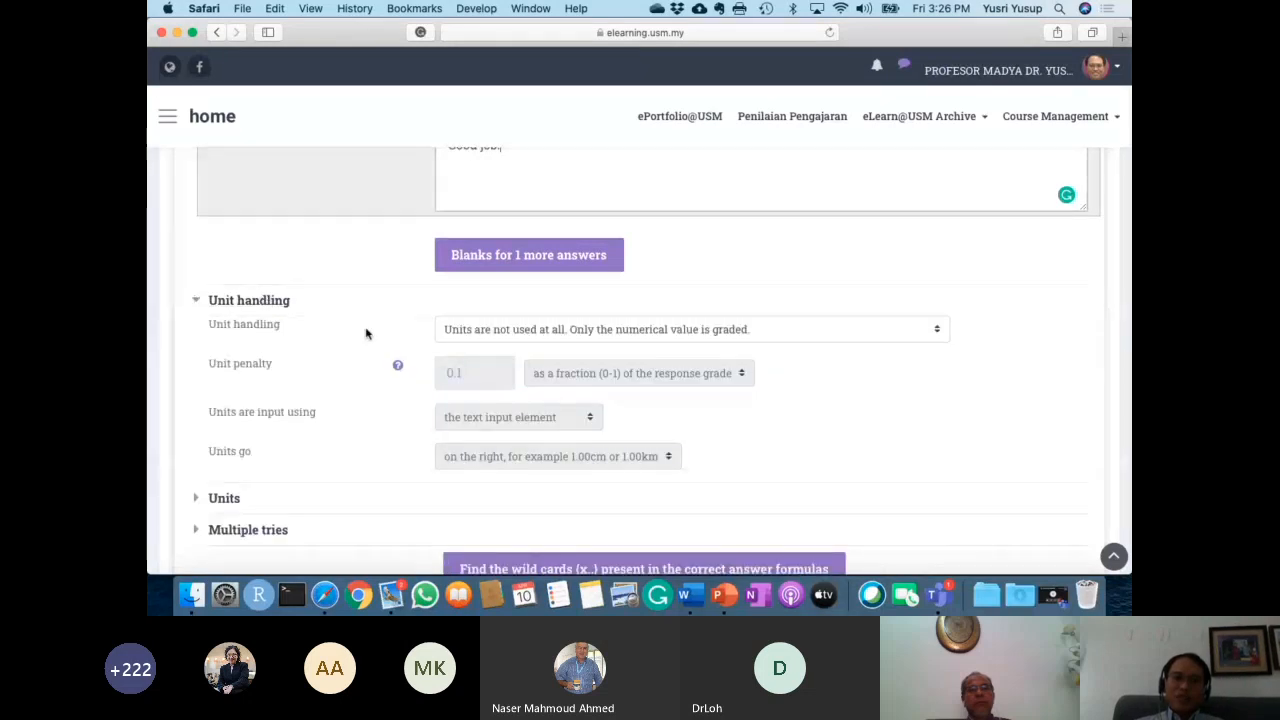
{"action": "scroll", "coordinate": [366, 334], "scroll_direction": "down", "scroll_amount": 3}
{"action": "left_click", "coordinate": [484, 212]}
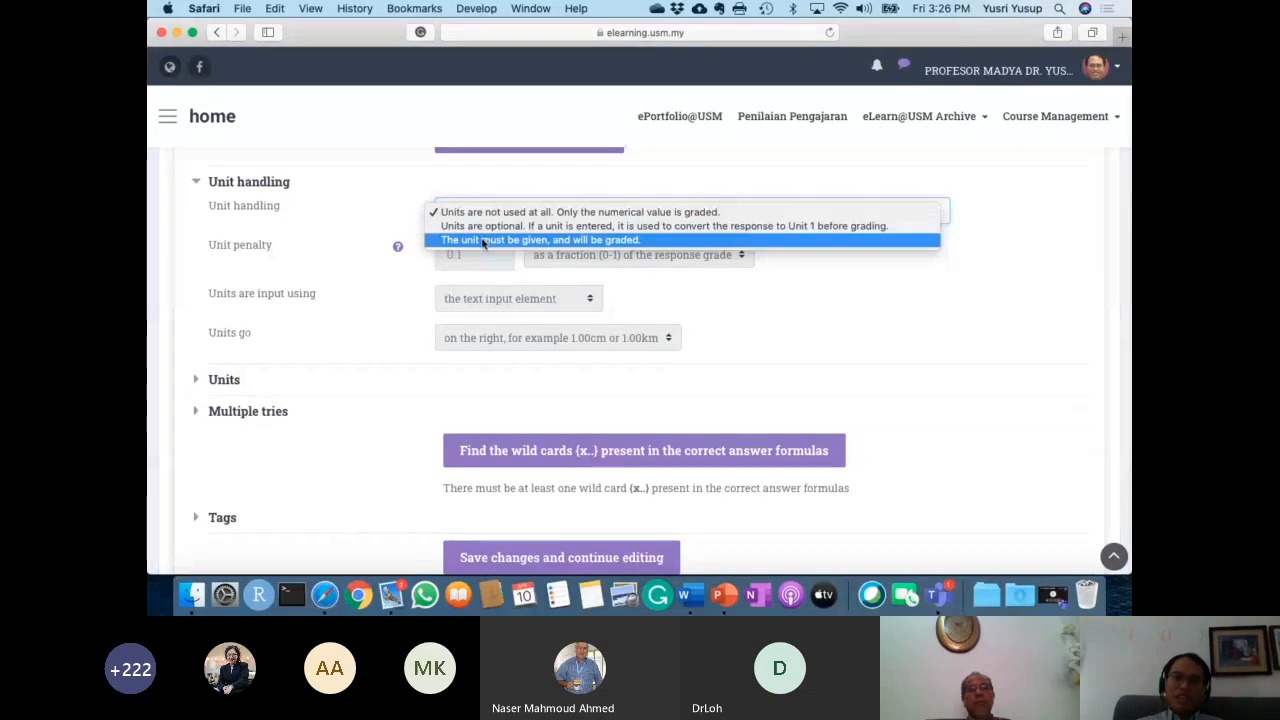
{"action": "left_click", "coordinate": [482, 240]}
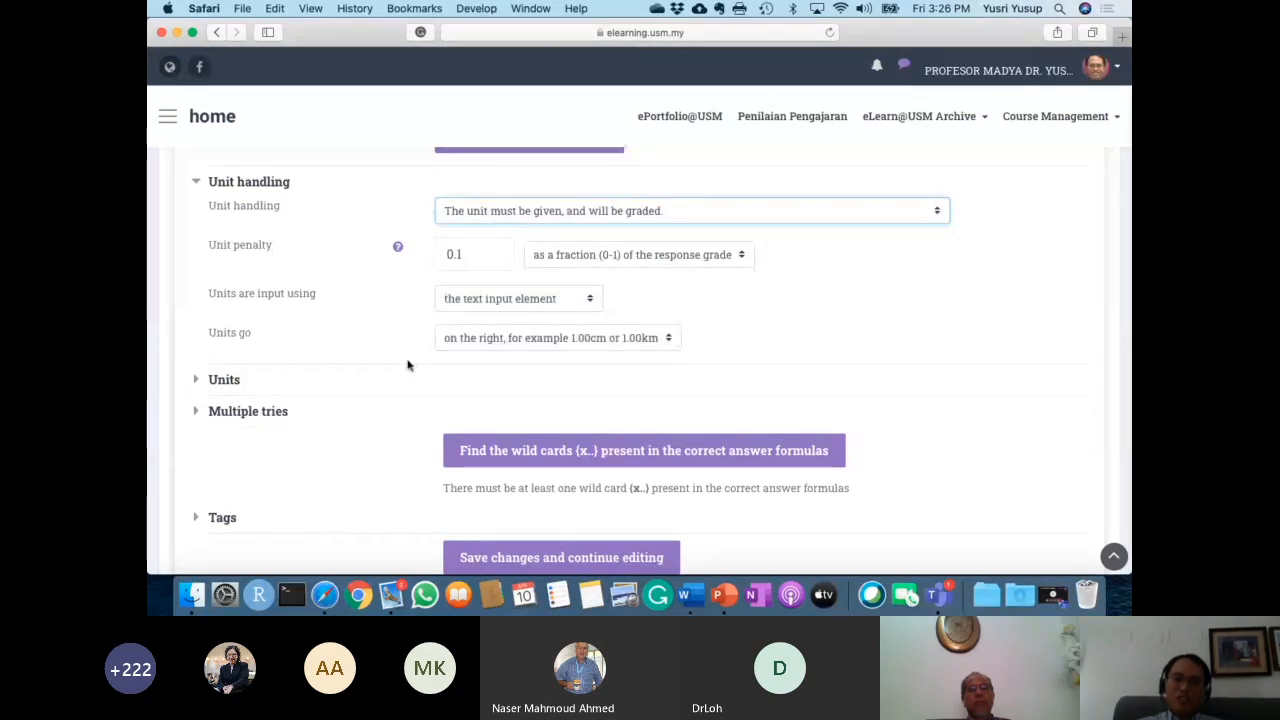
Copy °R from the question text and enter it as Unit 1.
{"action": "scroll", "coordinate": [407, 365], "scroll_direction": "down", "scroll_amount": 2}
{"action": "left_click", "coordinate": [237, 313]}
{"action": "left_click", "coordinate": [466, 340]}
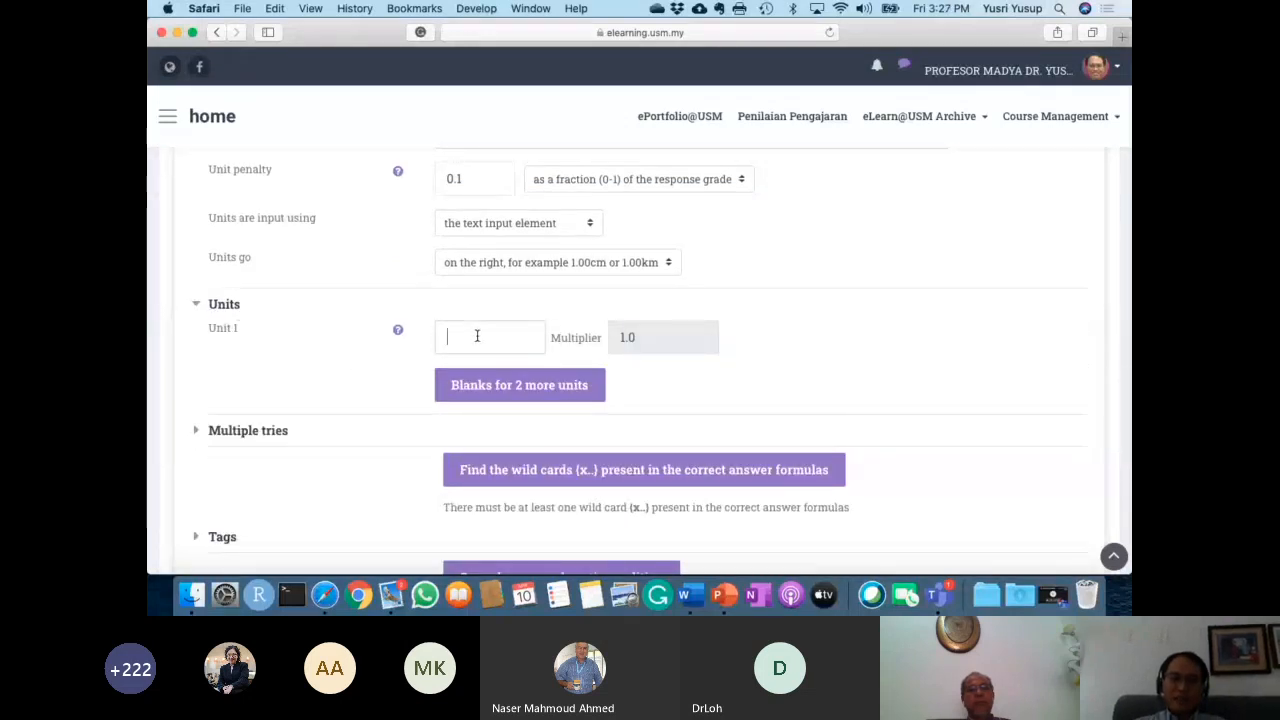
{"action": "scroll", "coordinate": [477, 336], "scroll_direction": "up", "scroll_amount": 15}
{"action": "scroll", "coordinate": [477, 336], "scroll_direction": "up", "scroll_amount": 5}
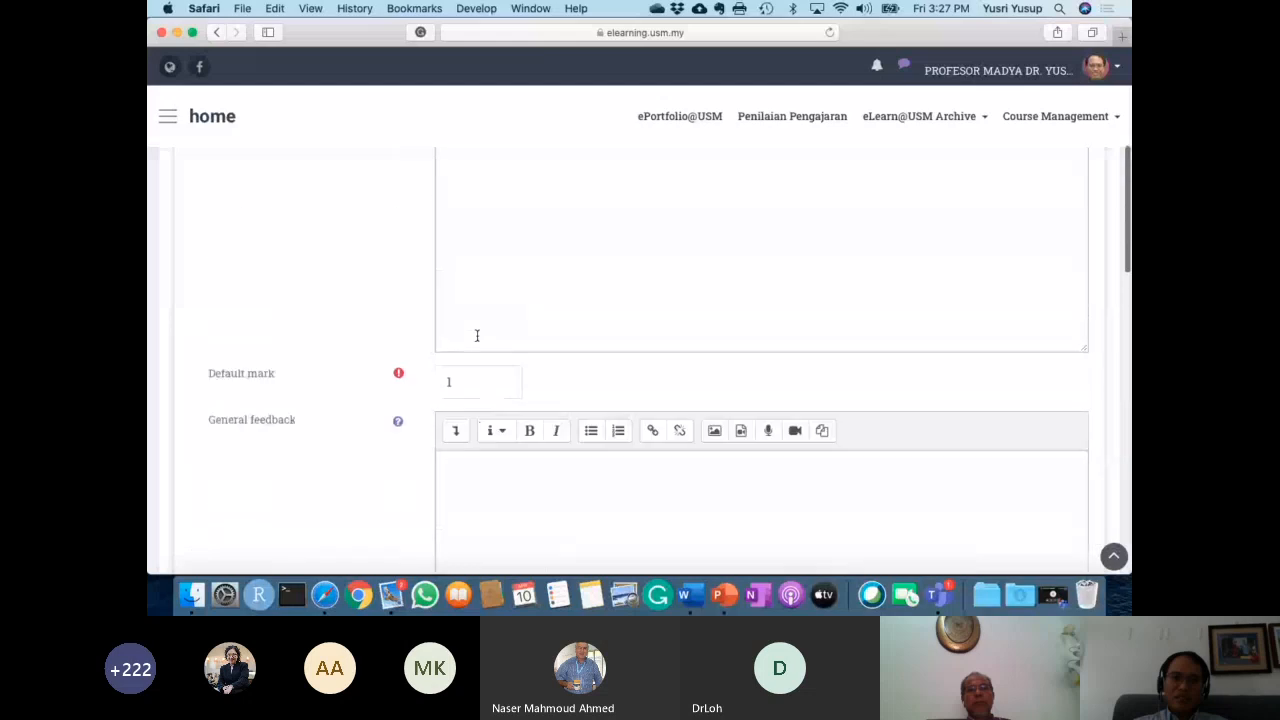
{"action": "left_click_drag", "start_coordinate": [546, 254], "coordinate": [562, 265]}
{"action": "key", "text": "super+c"}
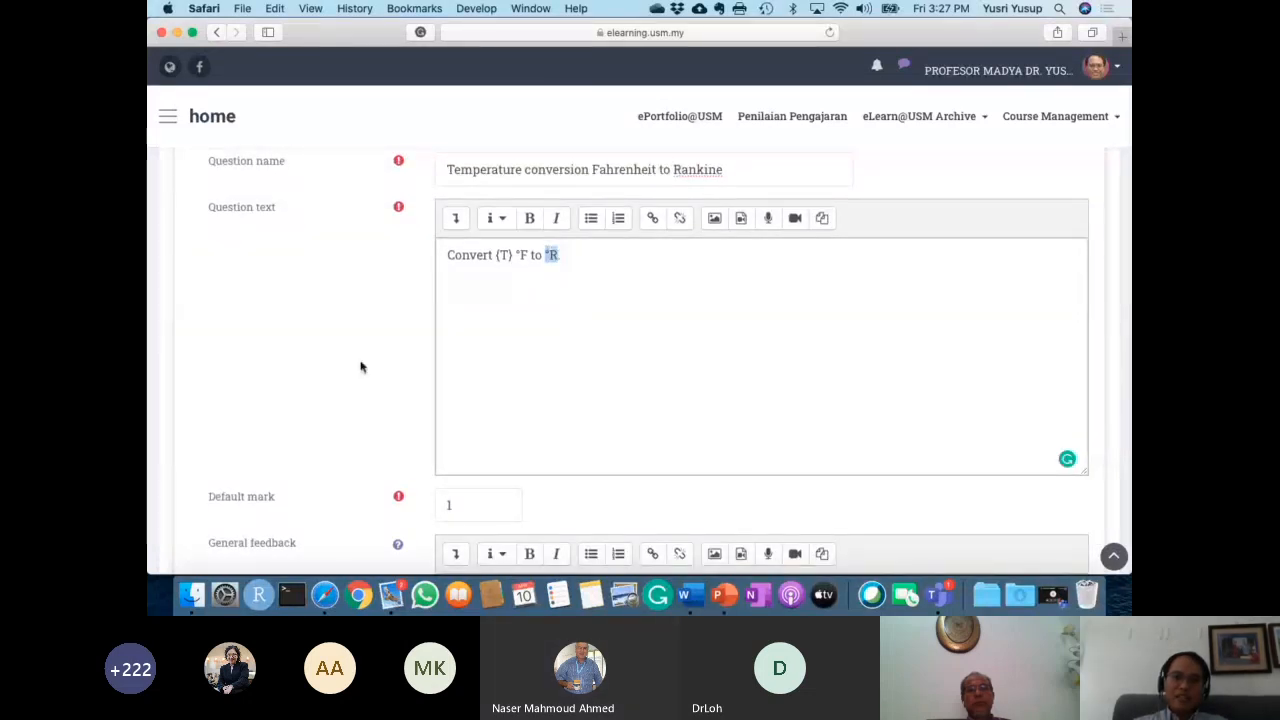
{"action": "scroll", "coordinate": [361, 367], "scroll_direction": "down", "scroll_amount": 10}
{"action": "scroll", "coordinate": [361, 367], "scroll_direction": "down", "scroll_amount": 10}
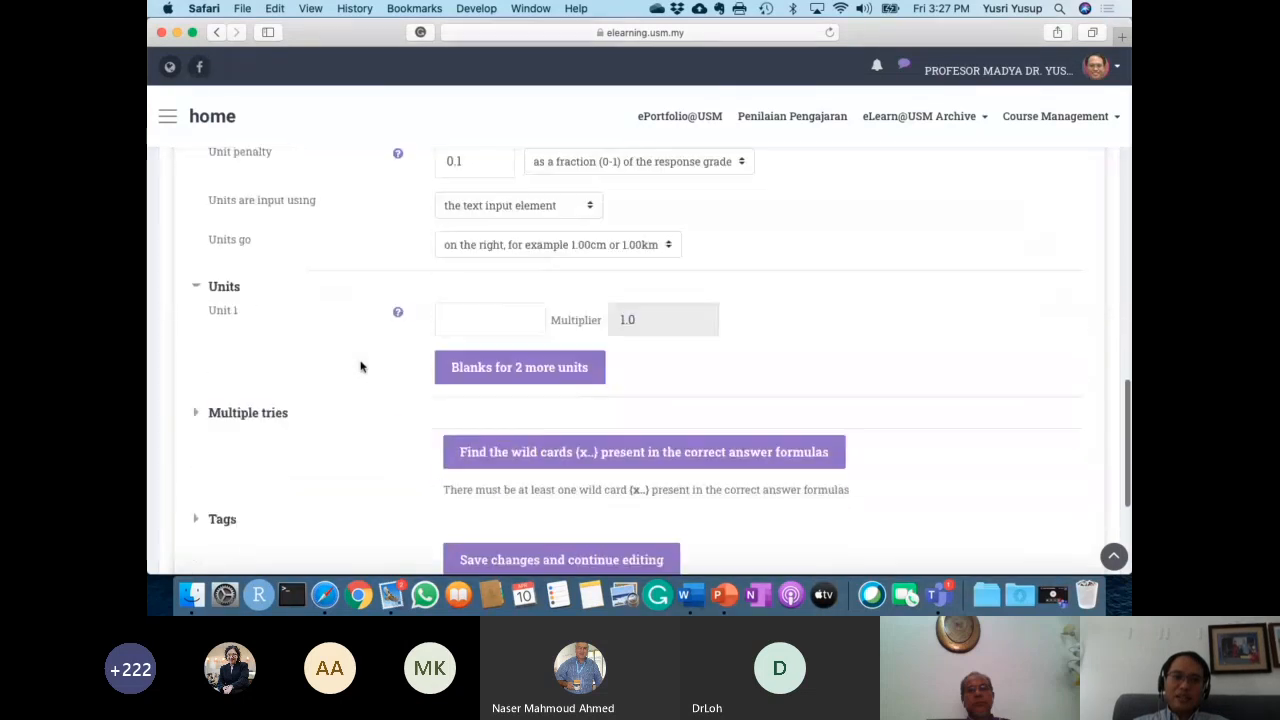
{"action": "left_click", "coordinate": [468, 258]}
{"action": "key", "text": "super+v"}
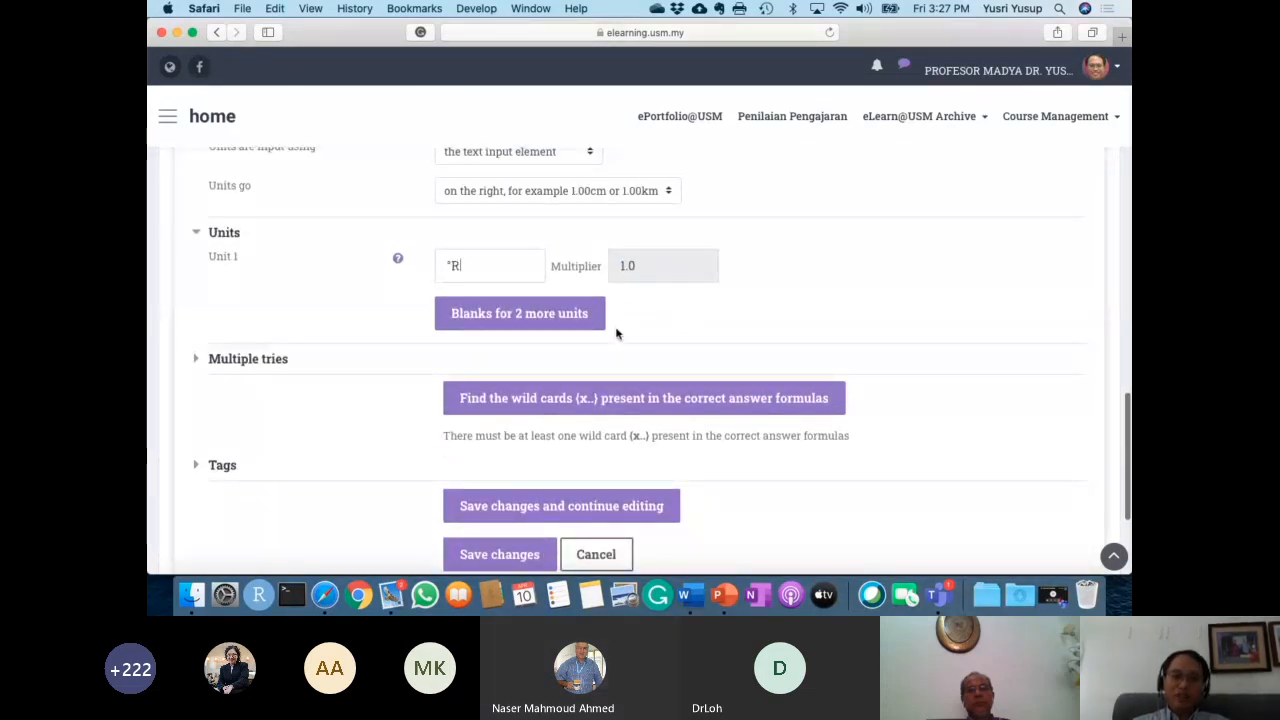
Add blanks for two more units and fill them with R and deg R, each with a multiplier of 1.
{"action": "left_click", "coordinate": [537, 316]}
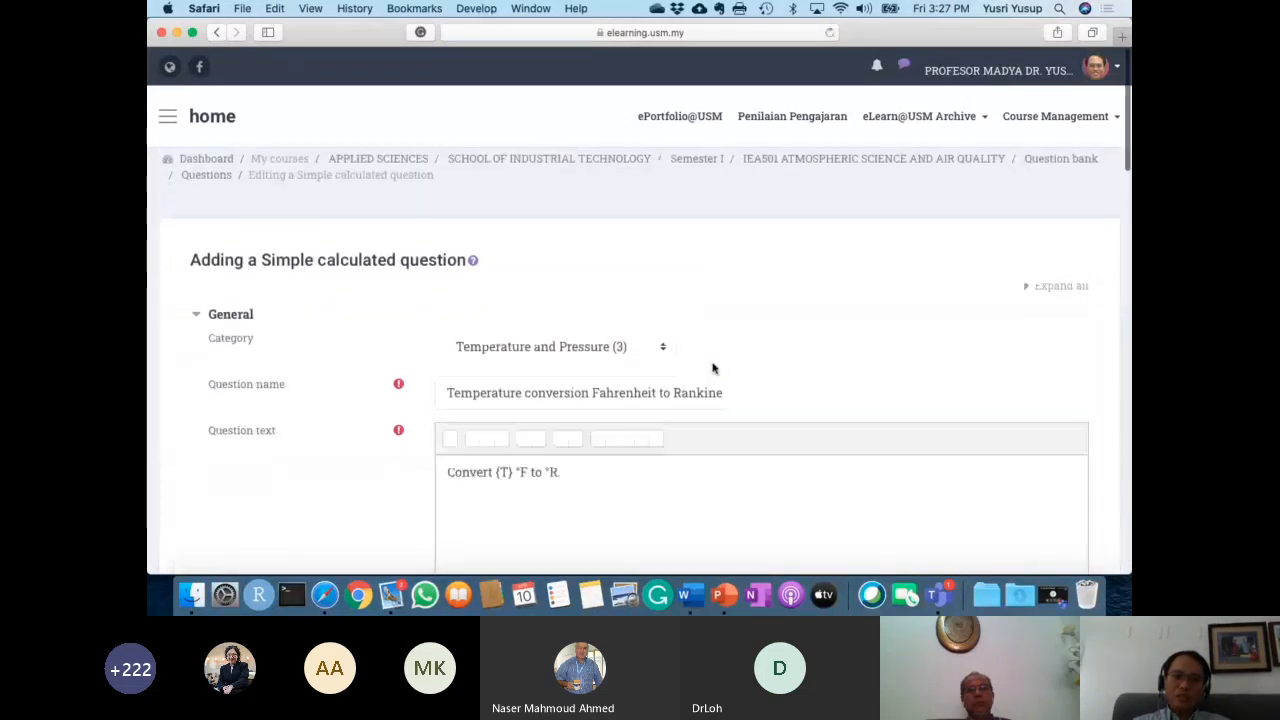
{"action": "scroll", "coordinate": [712, 368], "scroll_direction": "down", "scroll_amount": 4}
{"action": "left_click", "coordinate": [463, 224]}
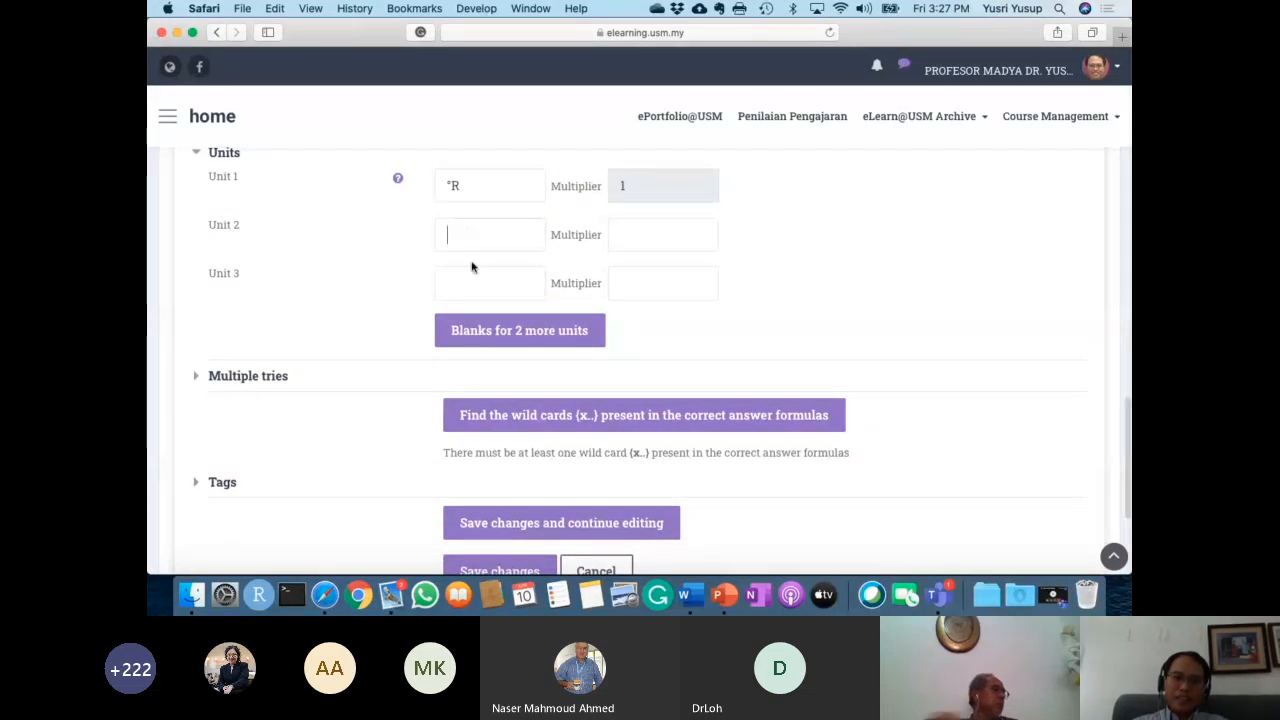
{"action": "type", "text": "R"}
{"action": "type", "text": "1"}
{"action": "left_click", "coordinate": [514, 285]}
{"action": "type", "text": "deg R"}
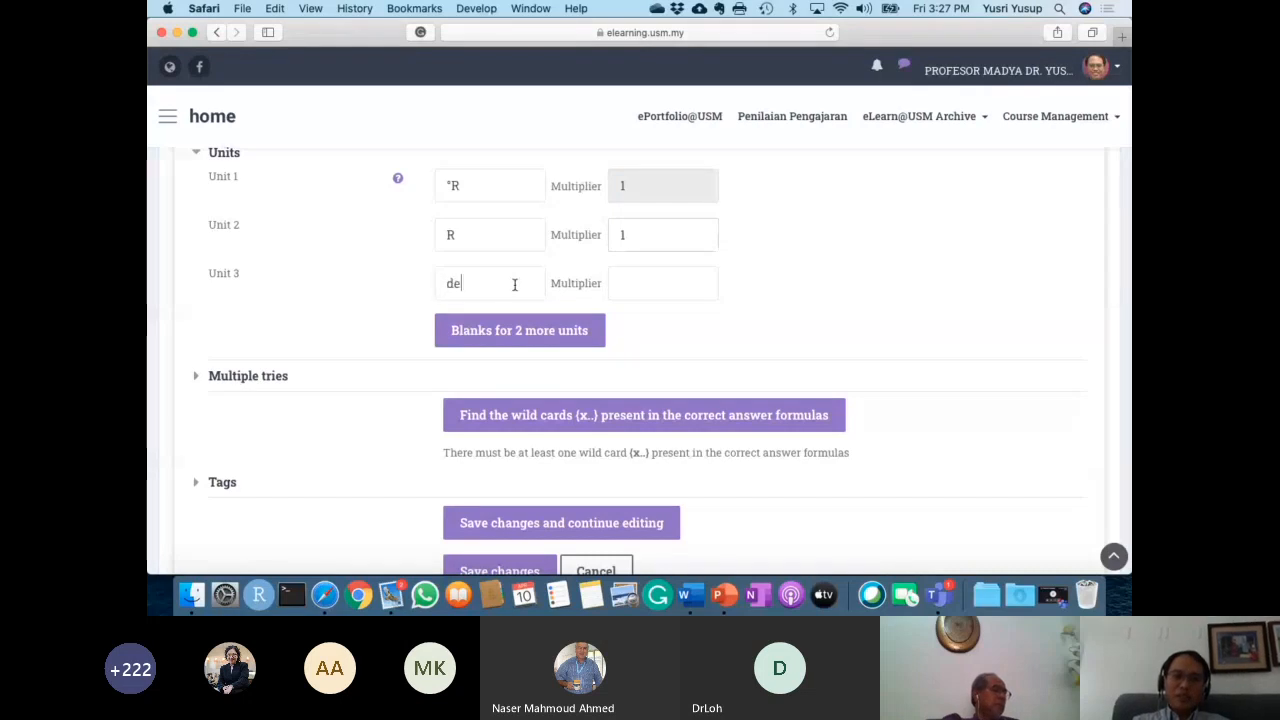
{"action": "left_click", "coordinate": [650, 289]}
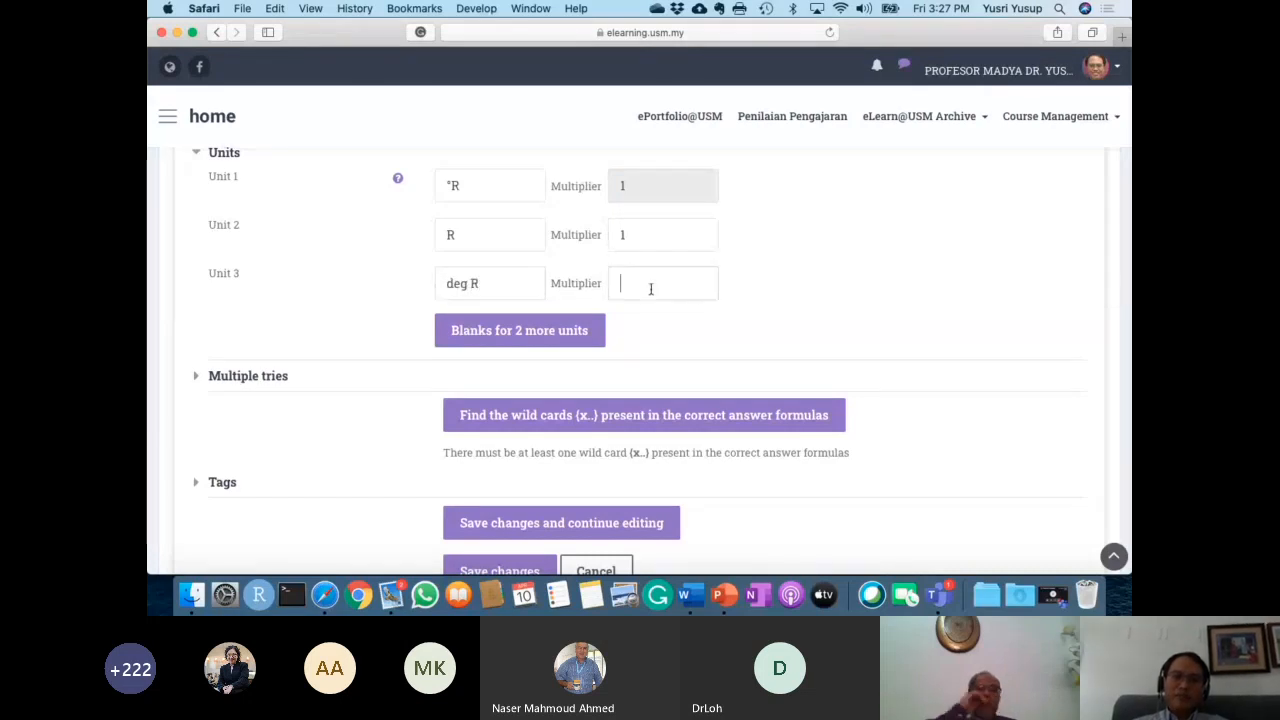
{"action": "type", "text": "1"}
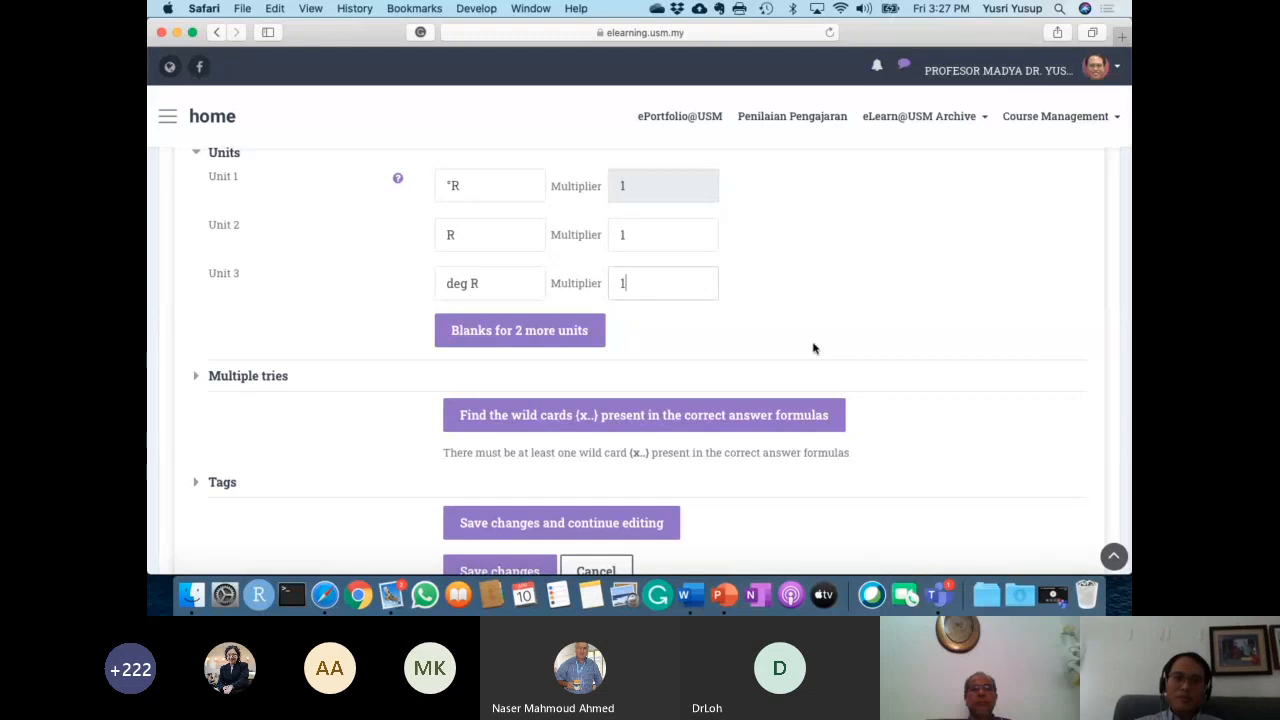
Find the wild cards present in the correct answer formulas and expand the parameters used to generate their values.
{"action": "scroll", "coordinate": [813, 348], "scroll_direction": "down", "scroll_amount": 3}
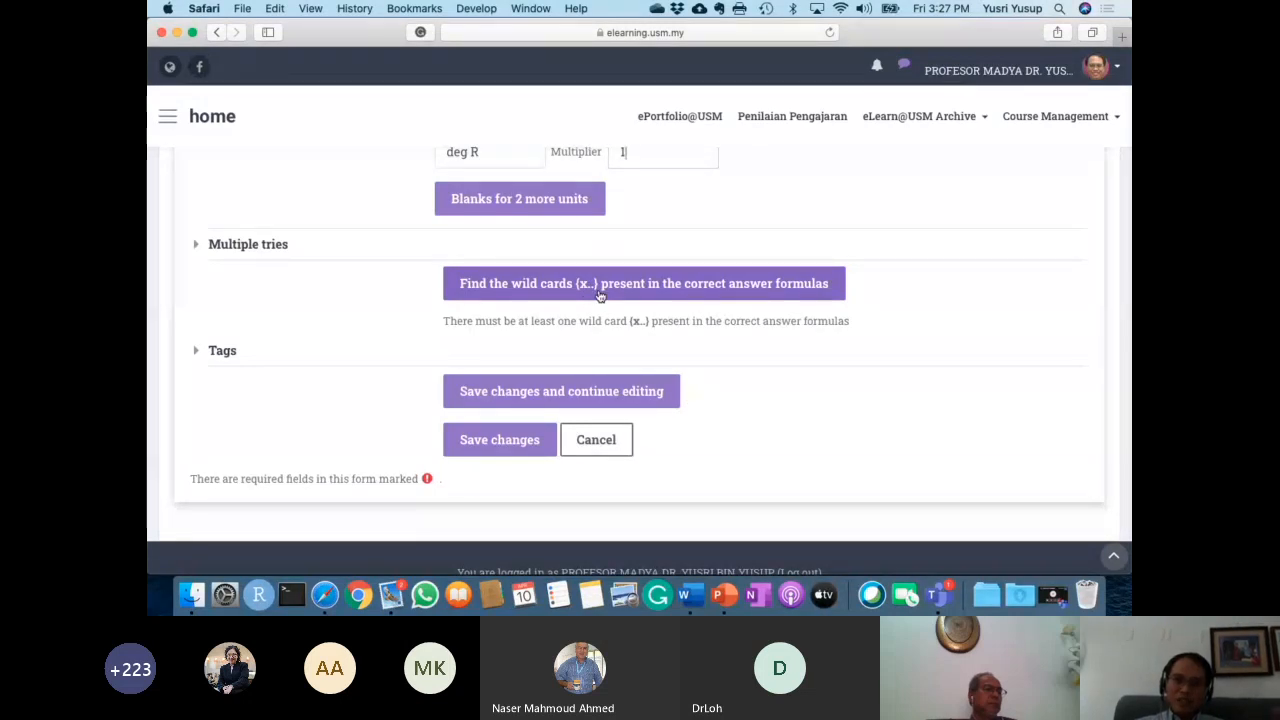
{"action": "left_click", "coordinate": [527, 288]}
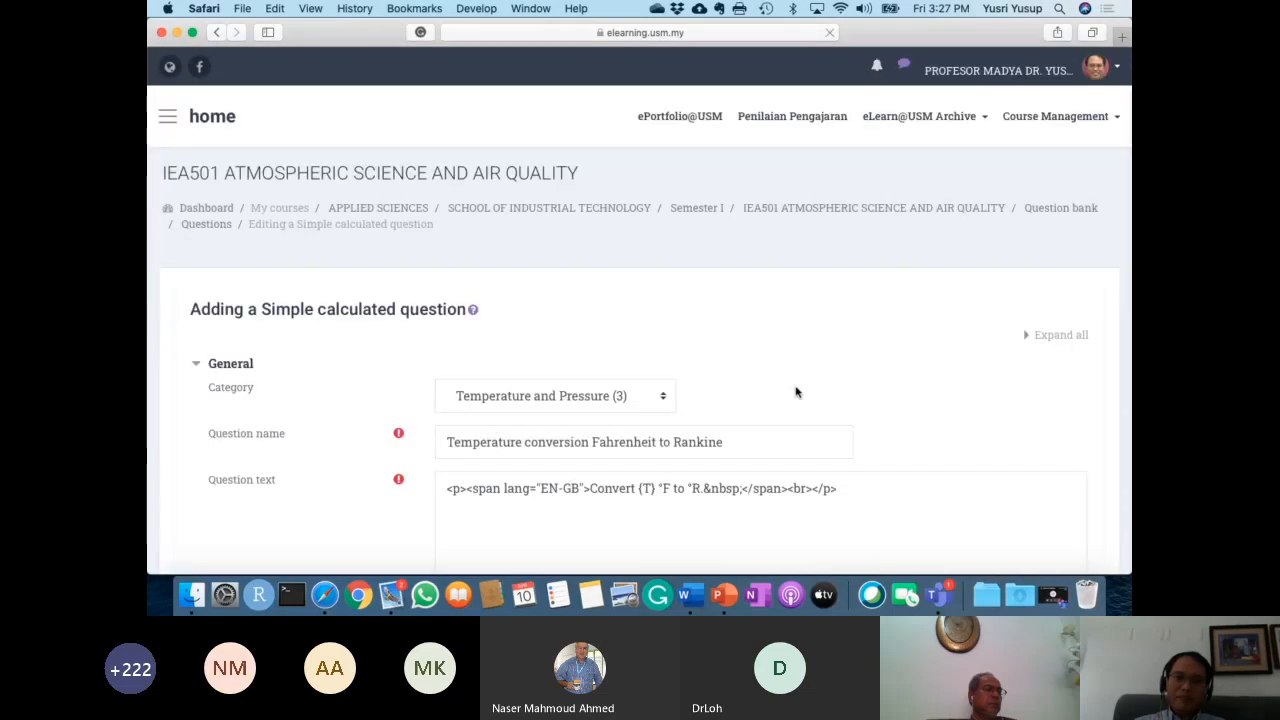
{"action": "scroll", "coordinate": [796, 392], "scroll_direction": "down", "scroll_amount": 20}
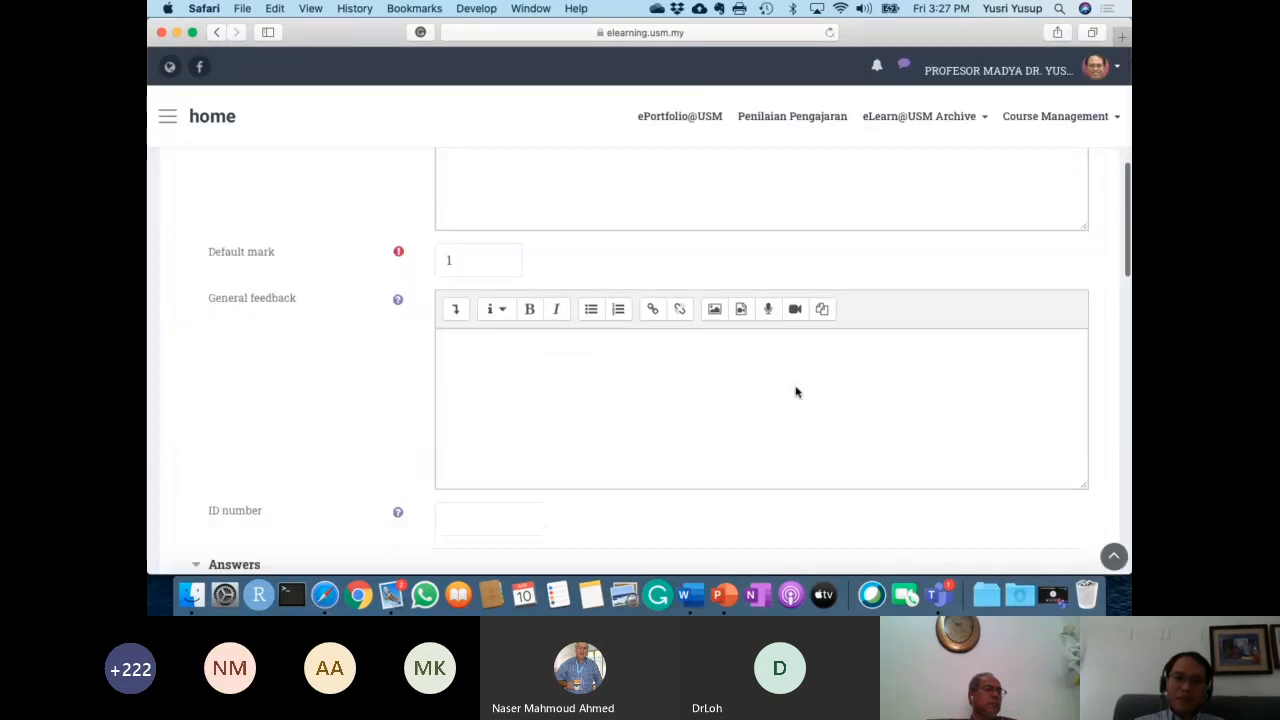
{"action": "scroll", "coordinate": [796, 392], "scroll_direction": "down", "scroll_amount": 2}
{"action": "scroll", "coordinate": [796, 392], "scroll_direction": "up", "scroll_amount": 5}
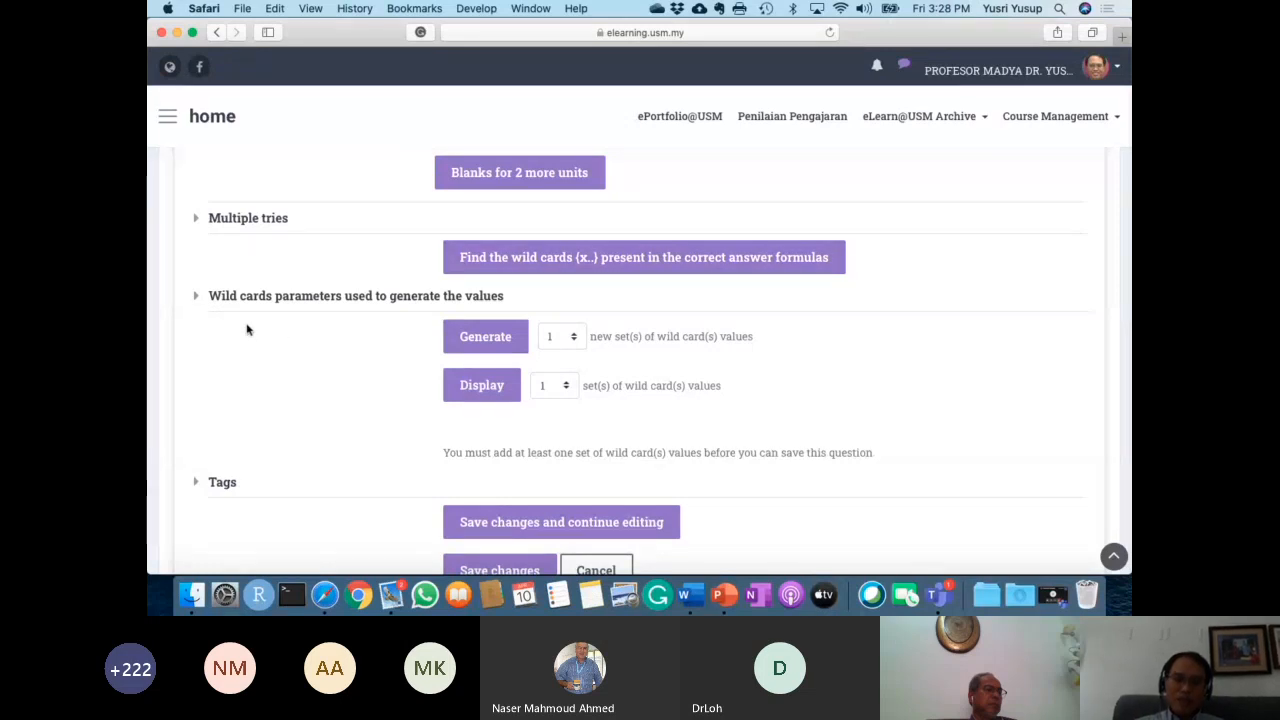
{"action": "left_click", "coordinate": [197, 300]}
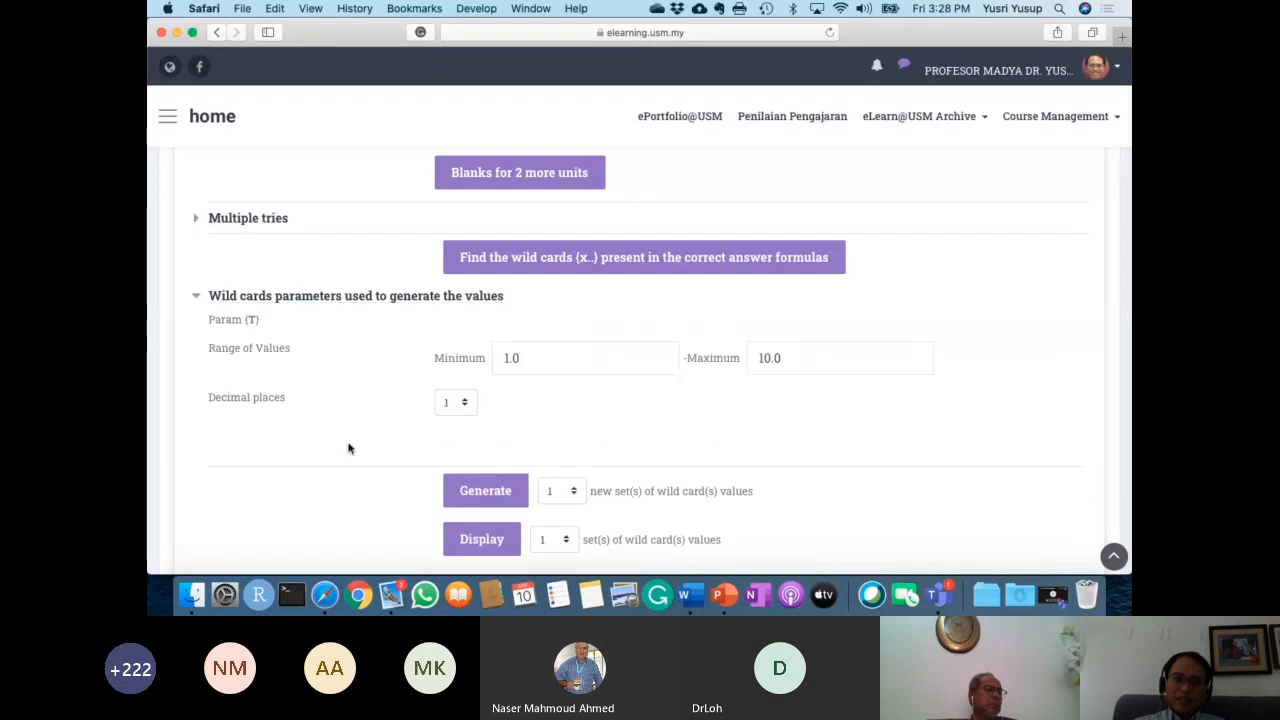
Set the range of values for wild card {T} to a minimum of 90 and a maximum of 120.
{"action": "scroll", "coordinate": [349, 448], "scroll_direction": "down", "scroll_amount": 1}
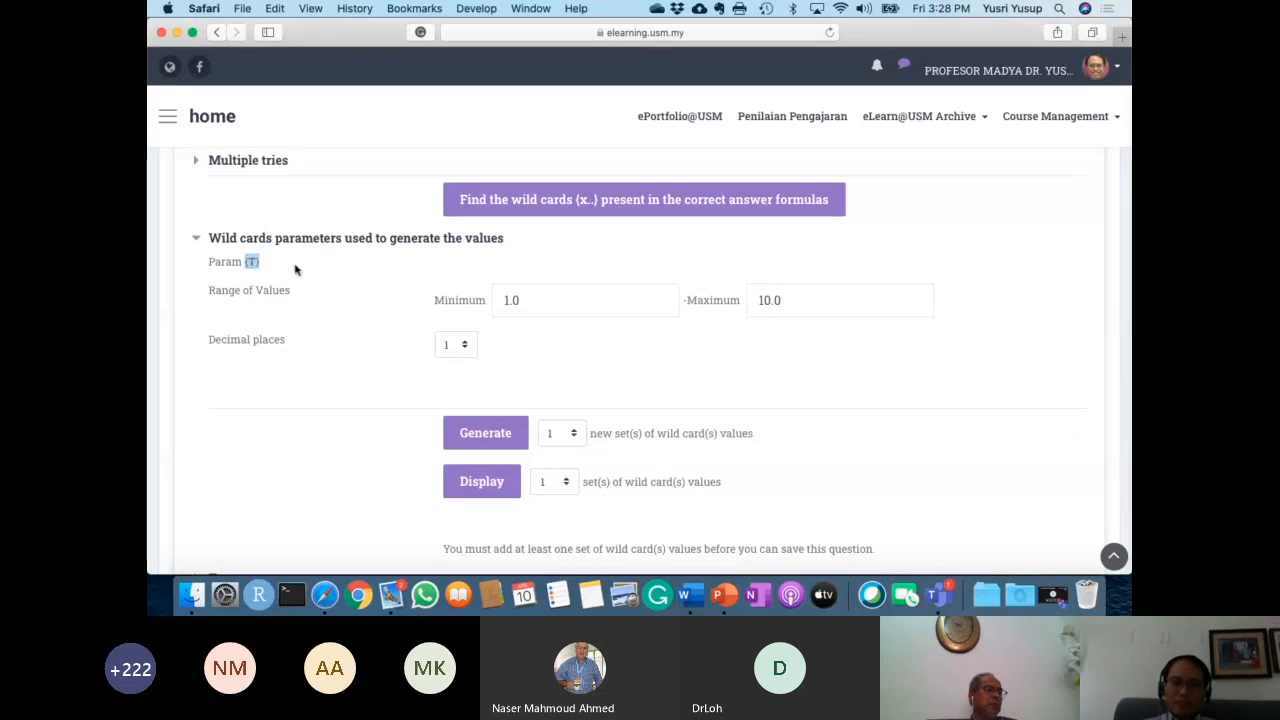
{"action": "left_click", "coordinate": [549, 308]}
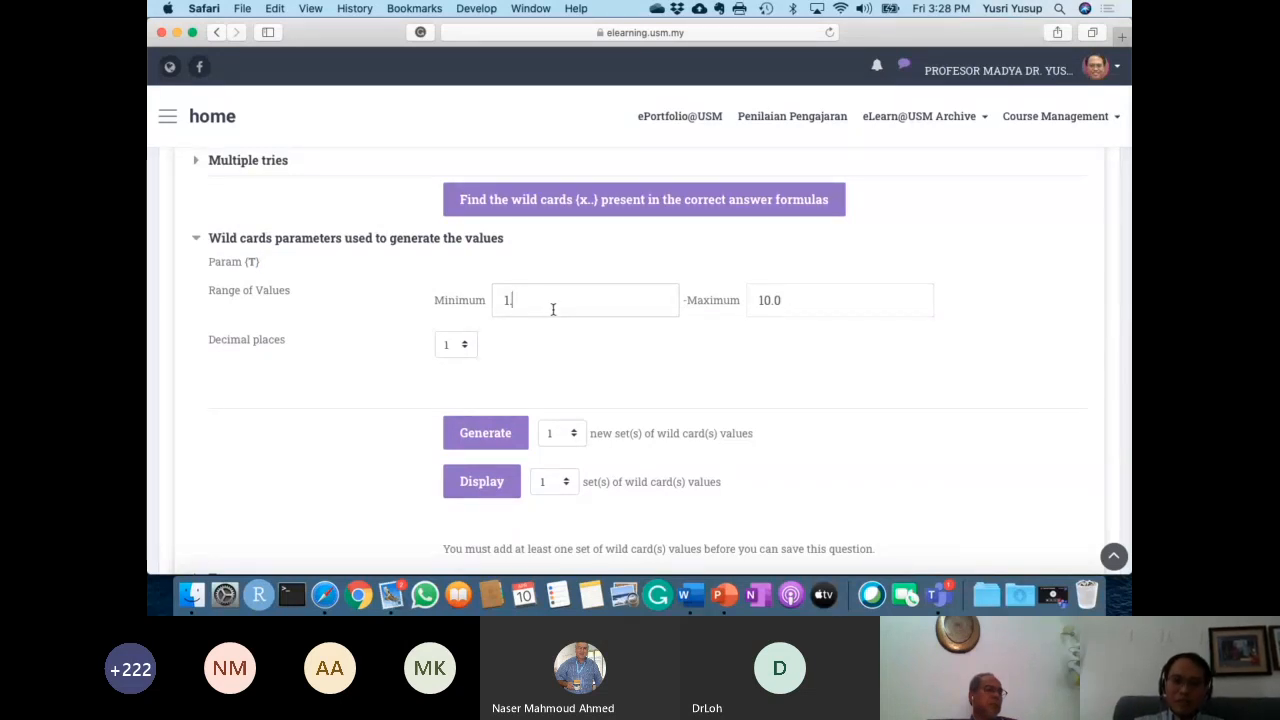
{"action": "type", "text": "90"}
{"action": "key", "text": "Tab"}
{"action": "type", "text": "1"}
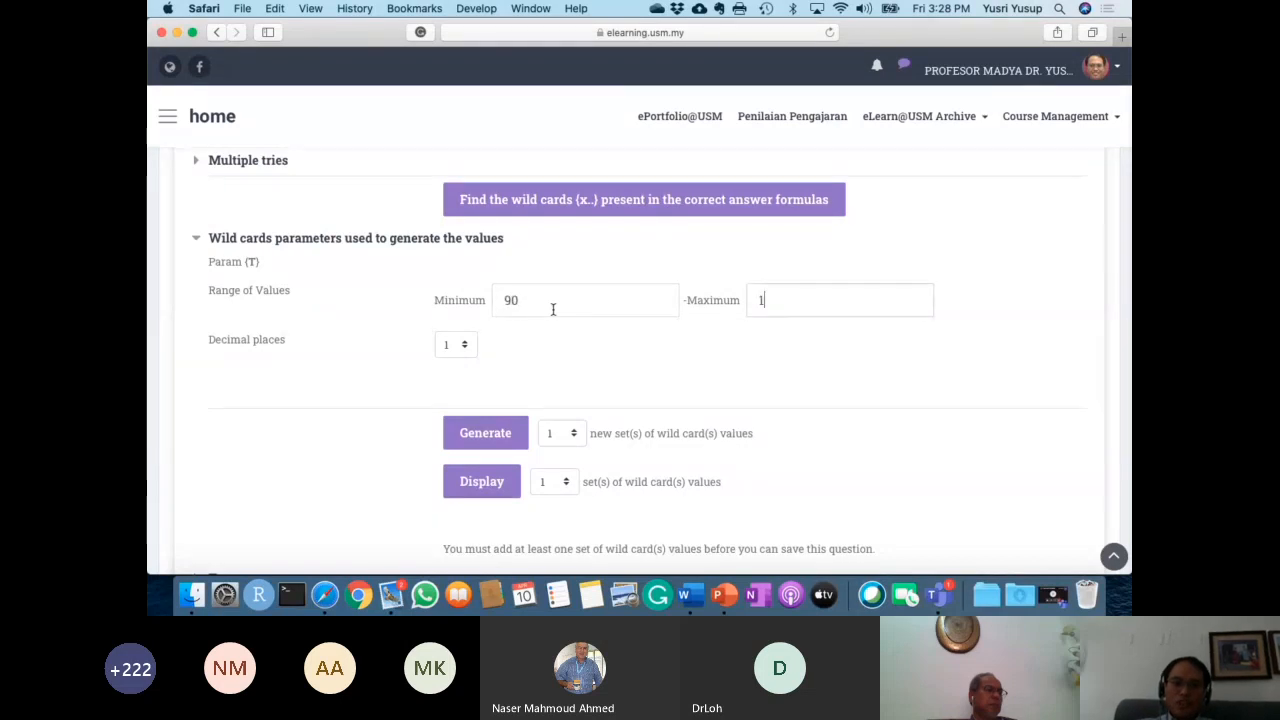
{"action": "type", "text": "20"}
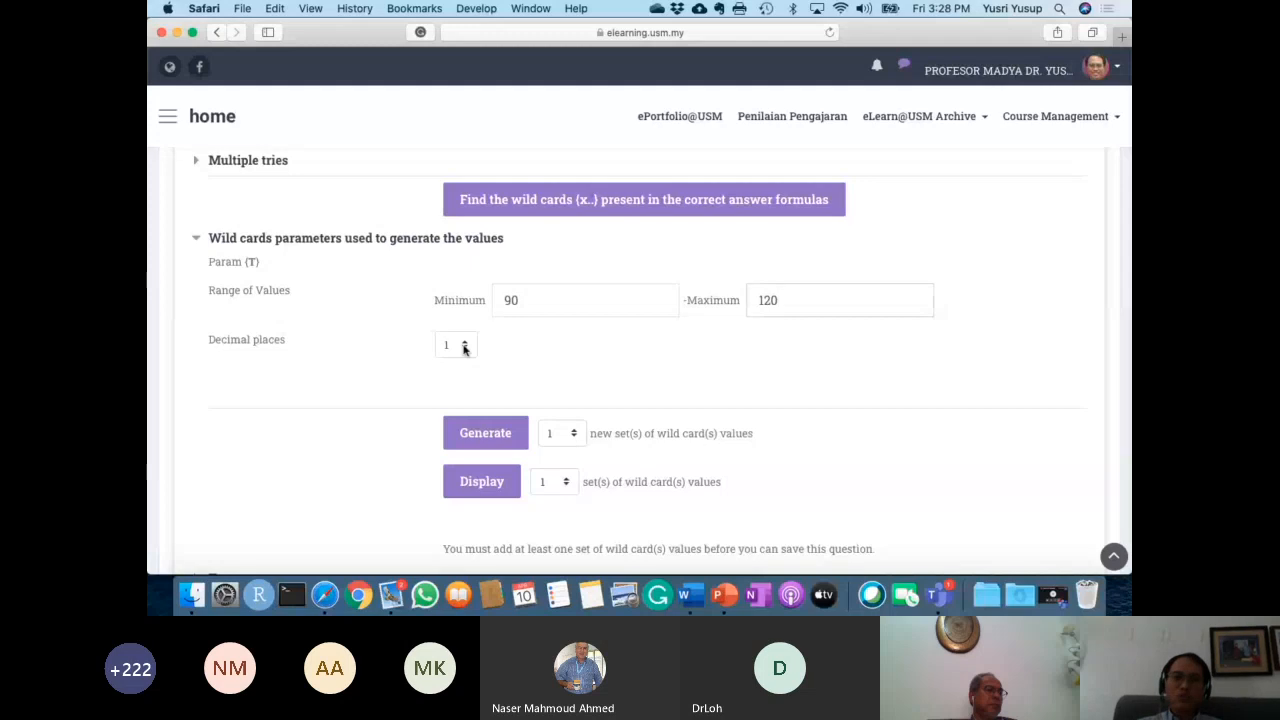
Generate 40 new sets of wild card values for the question.
{"action": "scroll", "coordinate": [603, 366], "scroll_direction": "down", "scroll_amount": 2}
{"action": "scroll", "coordinate": [603, 366], "scroll_direction": "down", "scroll_amount": 1}
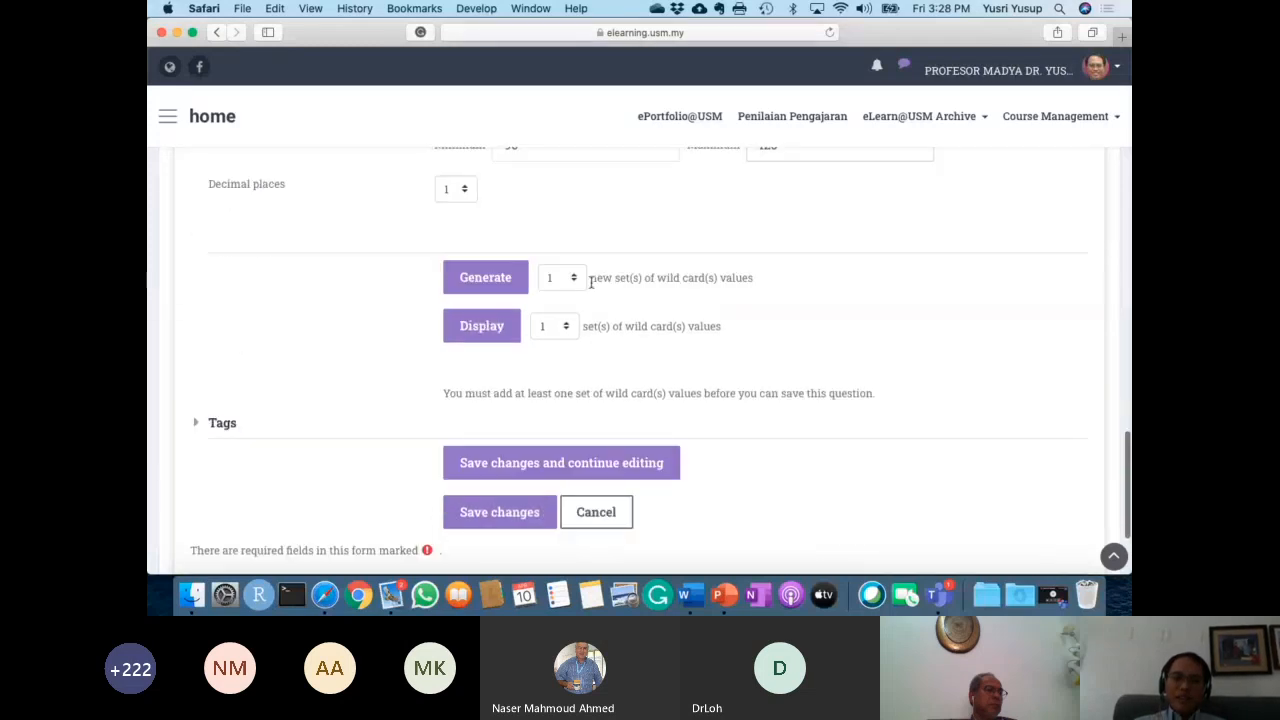
{"action": "left_click", "coordinate": [571, 278]}
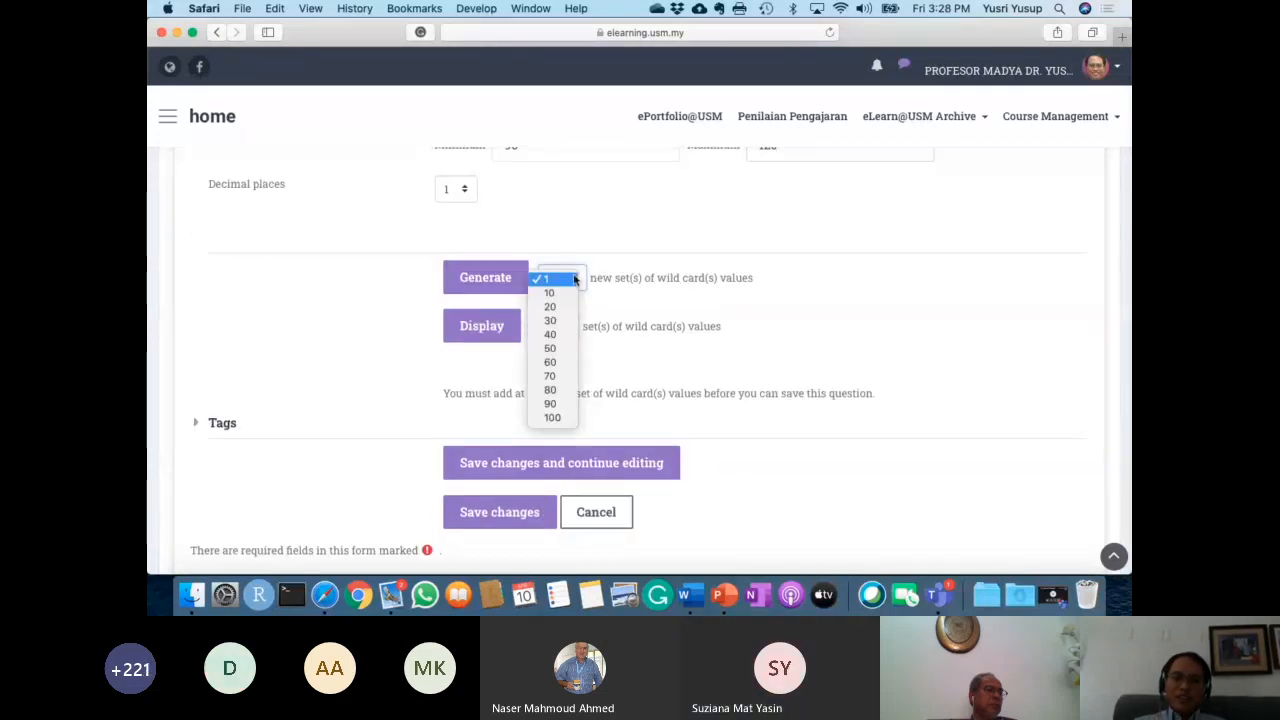
{"action": "left_click", "coordinate": [655, 302]}
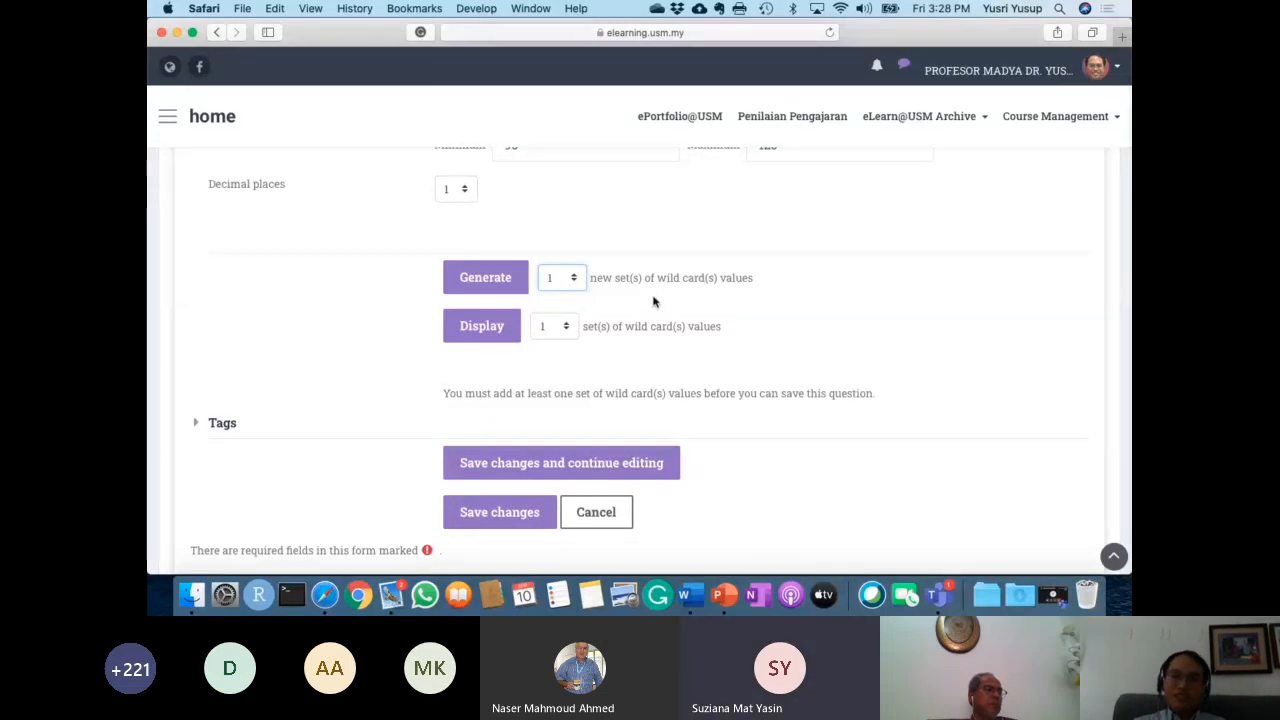
{"action": "left_click", "coordinate": [561, 282]}
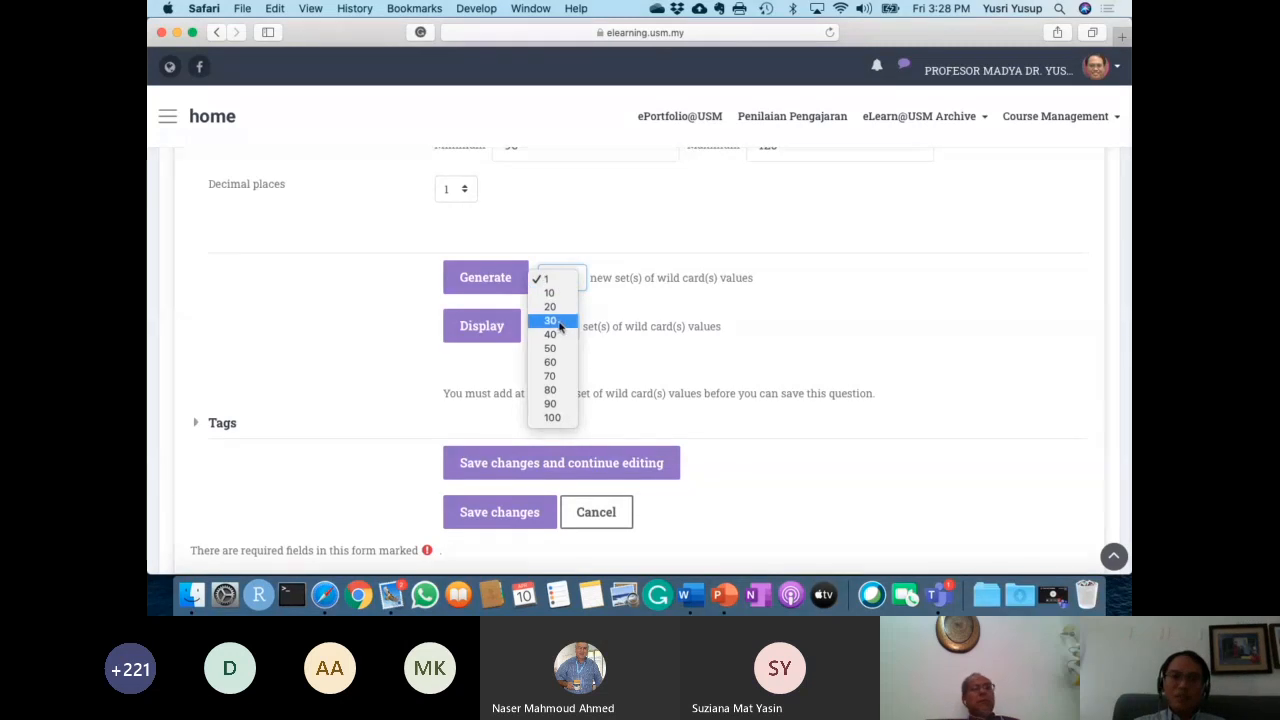
{"action": "scroll", "coordinate": [557, 339], "scroll_direction": "up", "scroll_amount": 1}
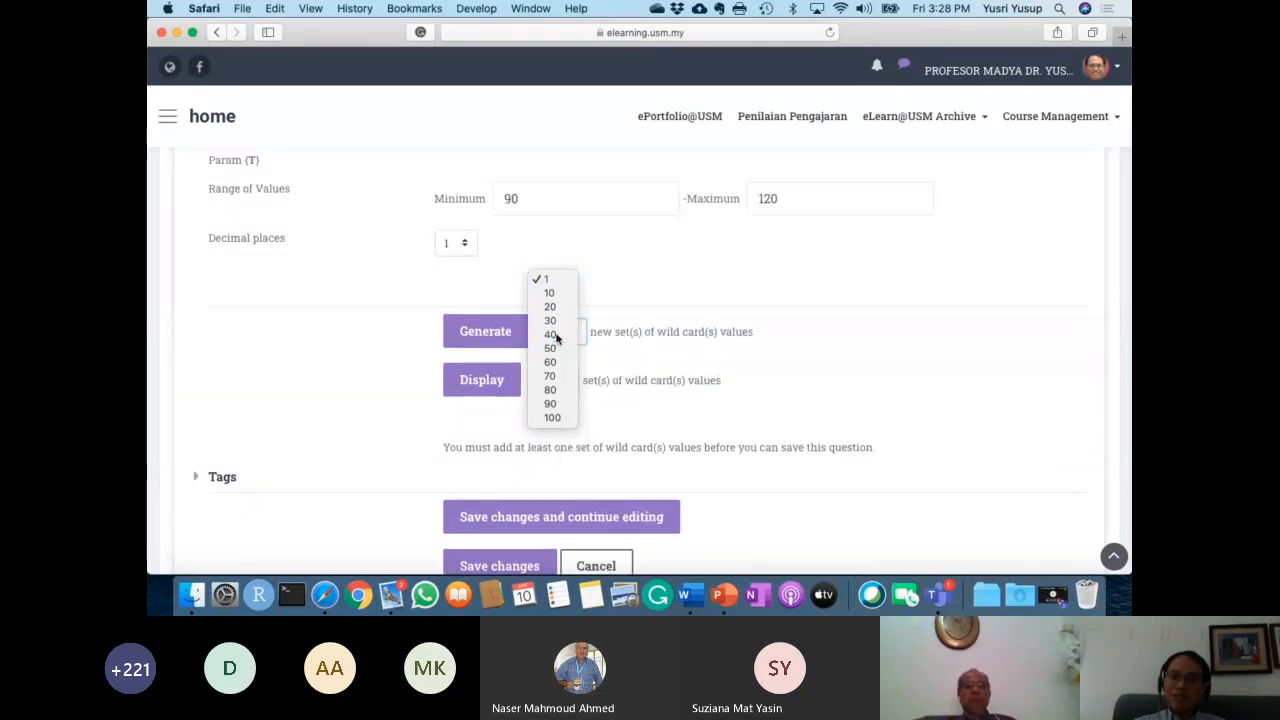
{"action": "left_click", "coordinate": [550, 334]}
{"action": "scroll", "coordinate": [651, 374], "scroll_direction": "down", "scroll_amount": 2}
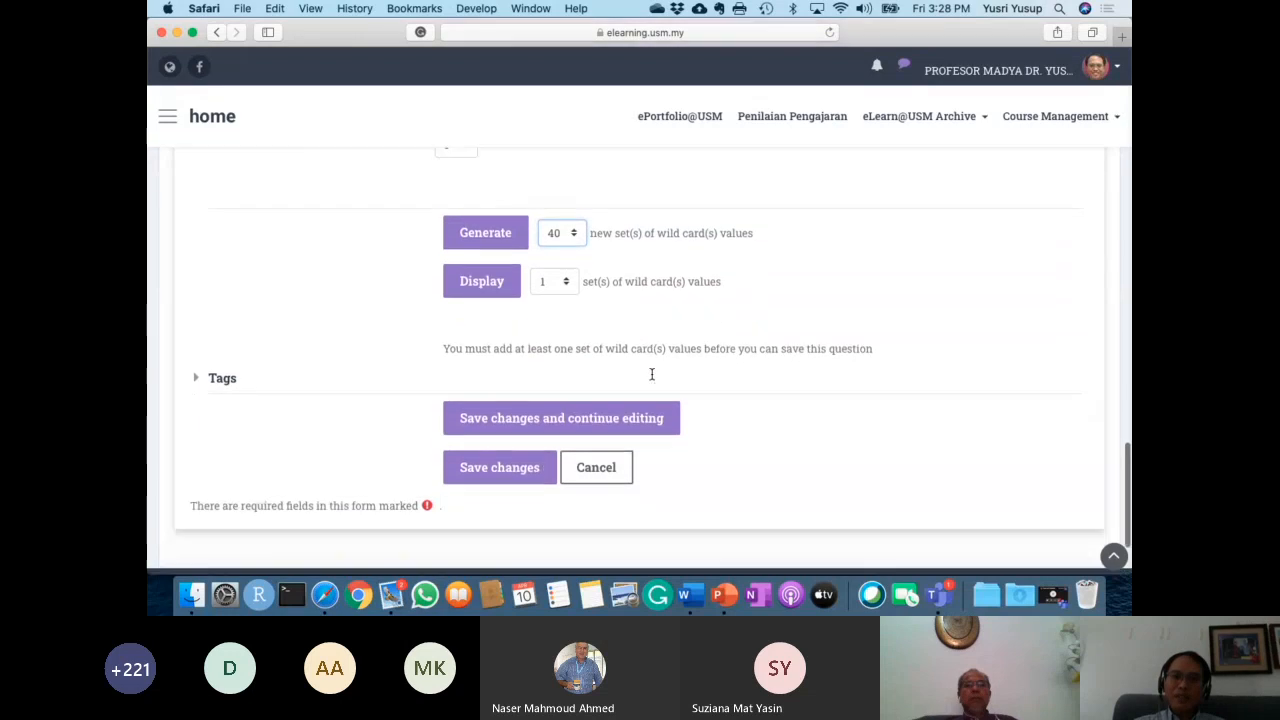
{"action": "left_click", "coordinate": [498, 240]}
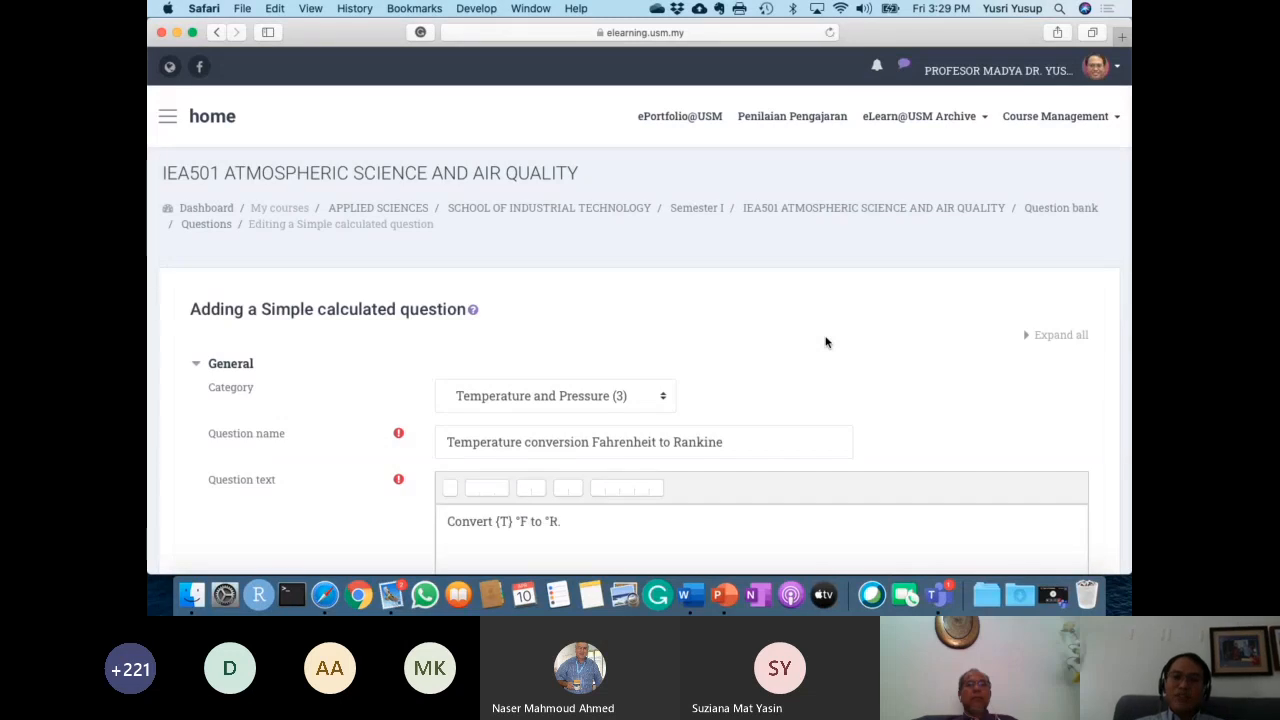
{"action": "scroll", "coordinate": [825, 342], "scroll_direction": "down", "scroll_amount": 10}
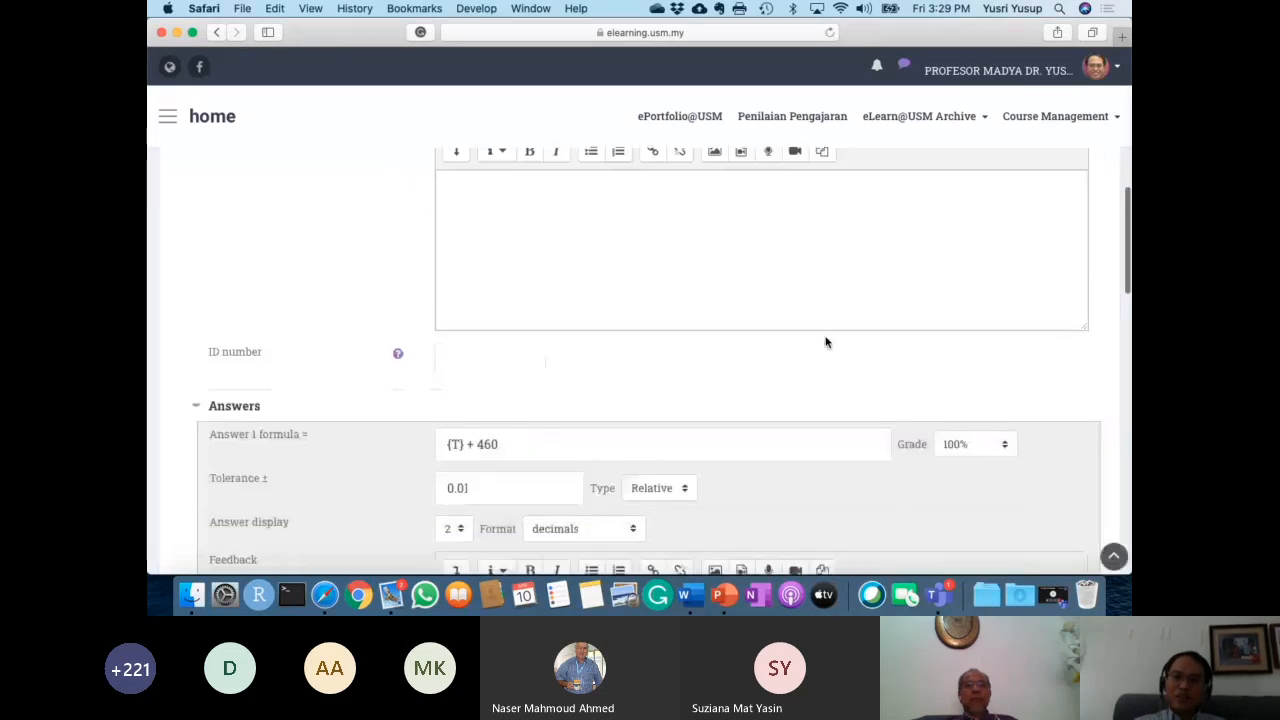
Expand the generated wild card values and examine the sample calculation for the {T} + 460 formula.
{"action": "scroll", "coordinate": [825, 342], "scroll_direction": "down", "scroll_amount": 10}
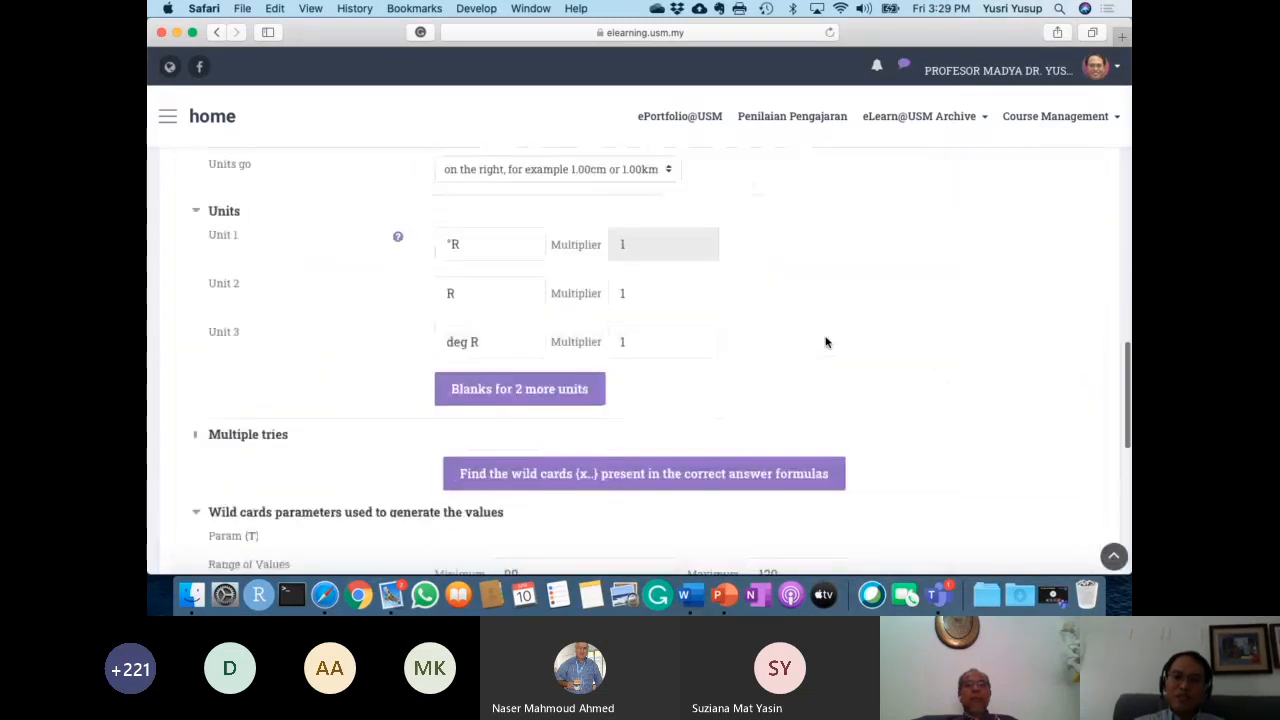
{"action": "scroll", "coordinate": [825, 342], "scroll_direction": "down", "scroll_amount": 2}
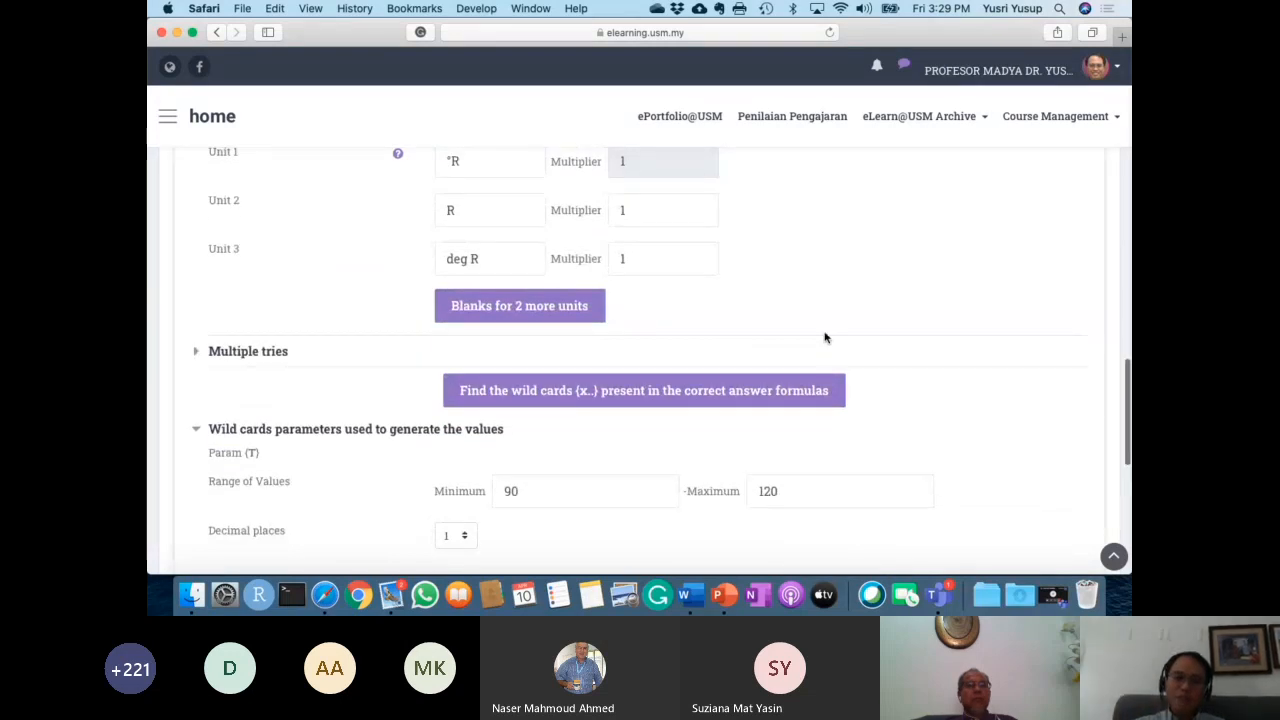
{"action": "scroll", "coordinate": [825, 338], "scroll_direction": "down", "scroll_amount": 8}
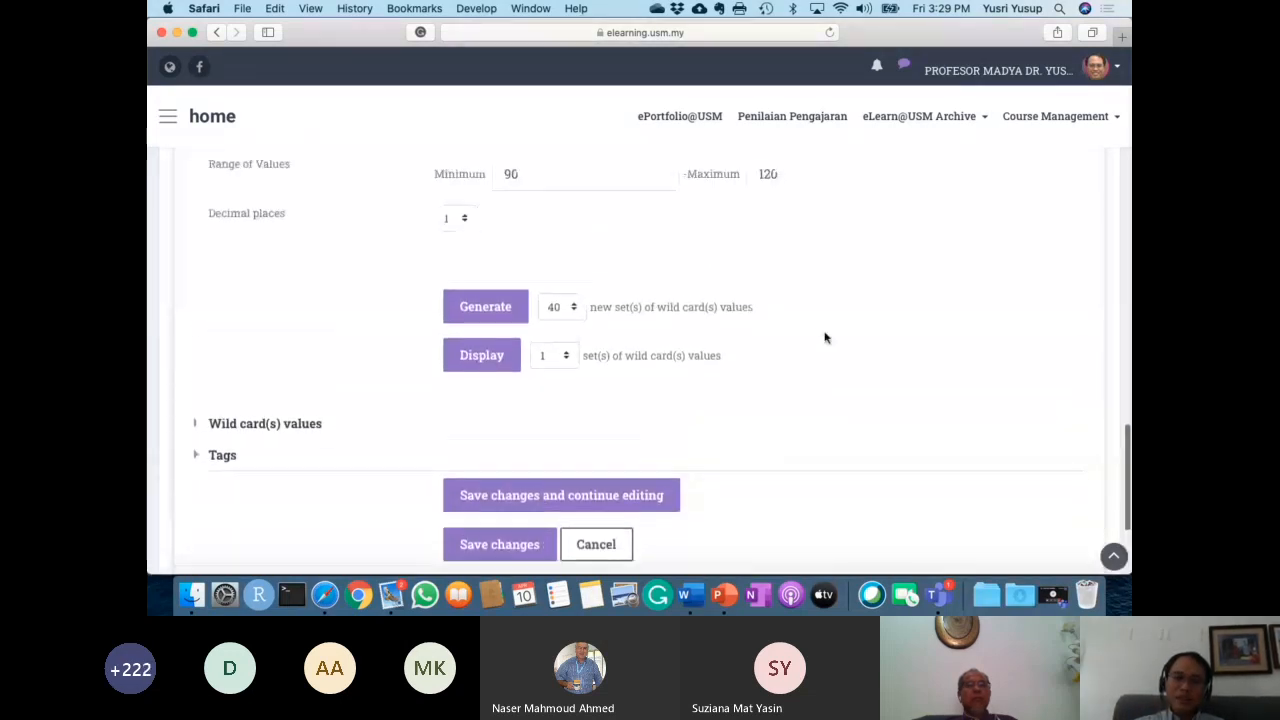
{"action": "scroll", "coordinate": [650, 356], "scroll_direction": "down", "scroll_amount": 1}
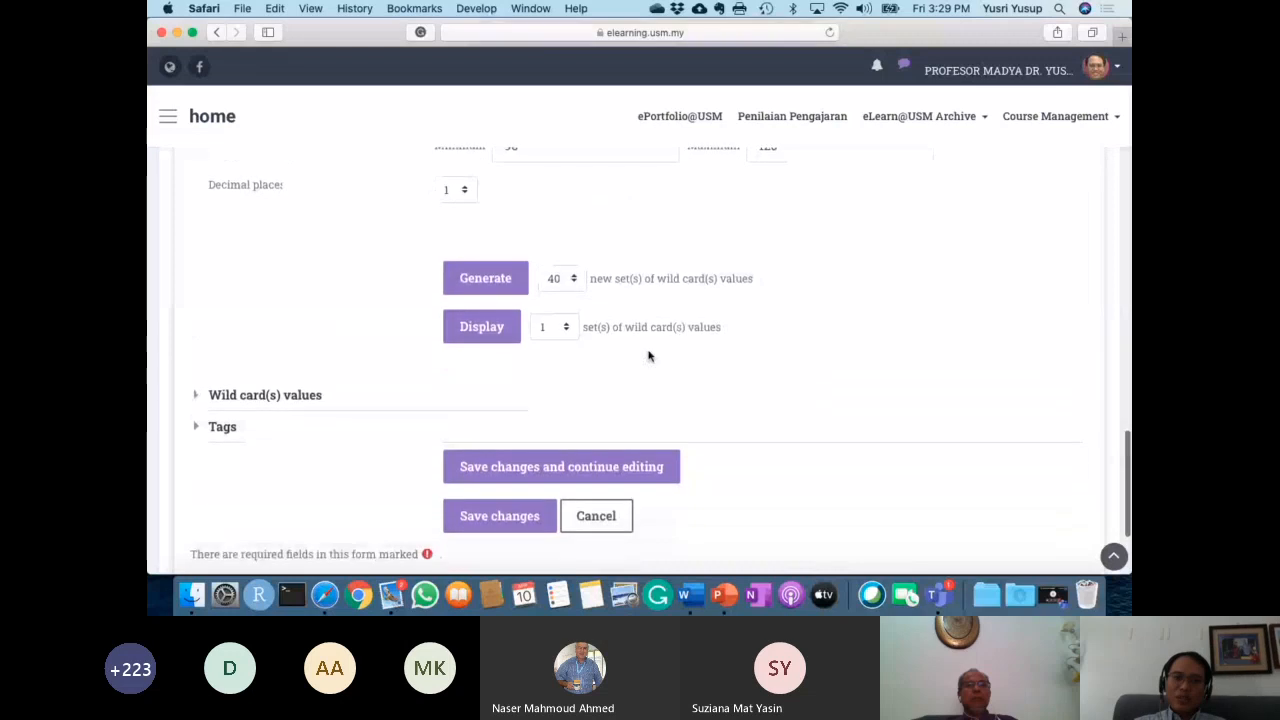
{"action": "scroll", "coordinate": [320, 390], "scroll_direction": "down", "scroll_amount": 2}
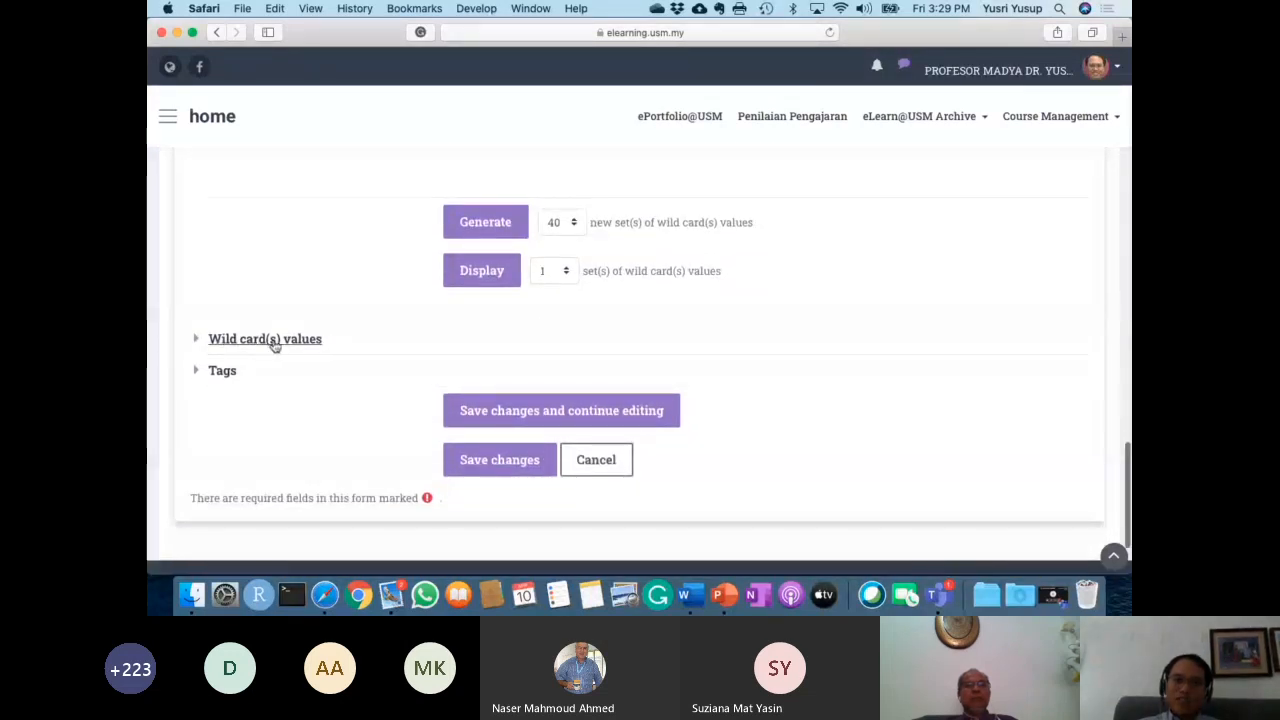
{"action": "left_click", "coordinate": [270, 340]}
{"action": "scroll", "coordinate": [375, 400], "scroll_direction": "down", "scroll_amount": 2}
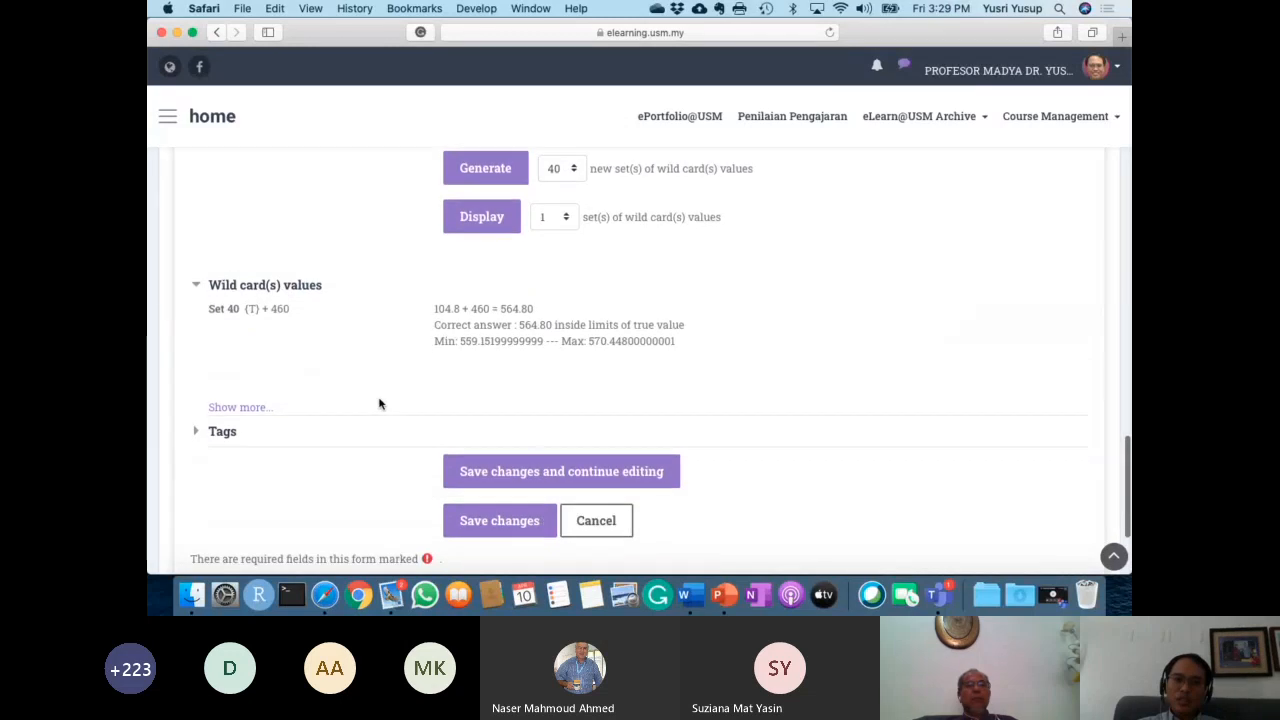
{"action": "double_click", "coordinate": [436, 308]}
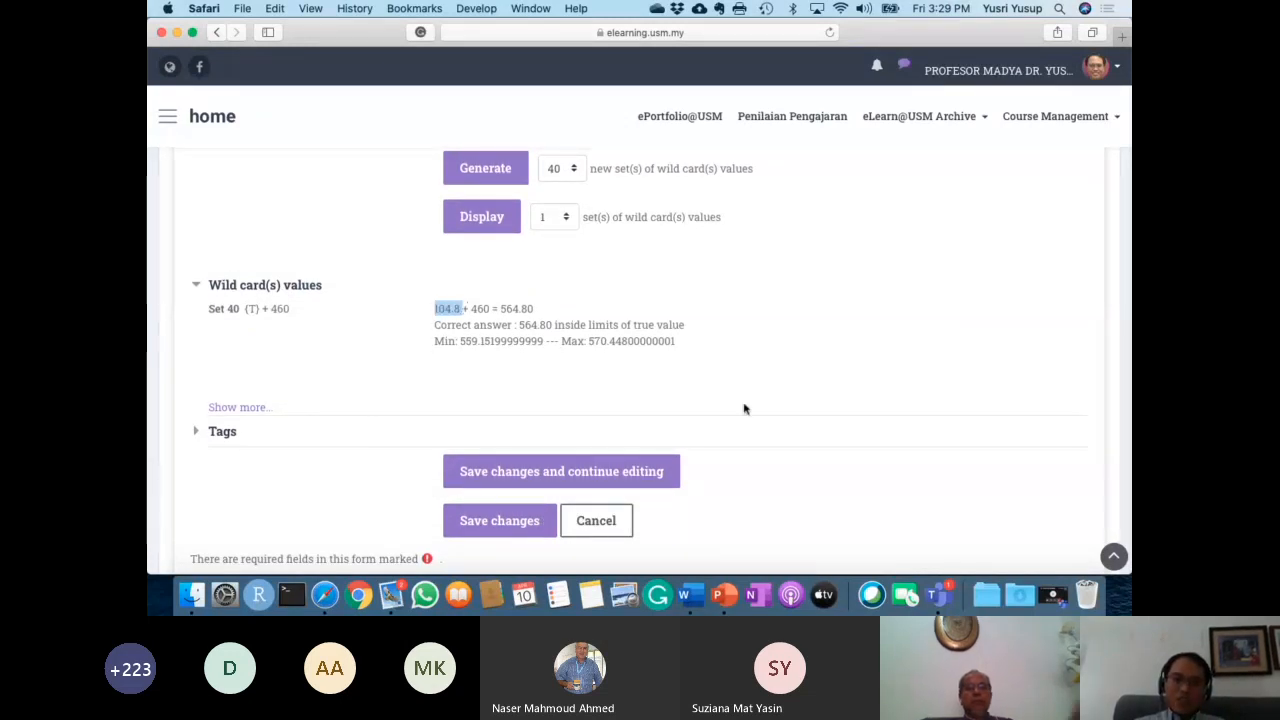
{"action": "left_click_drag", "start_coordinate": [501, 308], "coordinate": [535, 308]}
{"action": "left_click", "coordinate": [635, 381]}
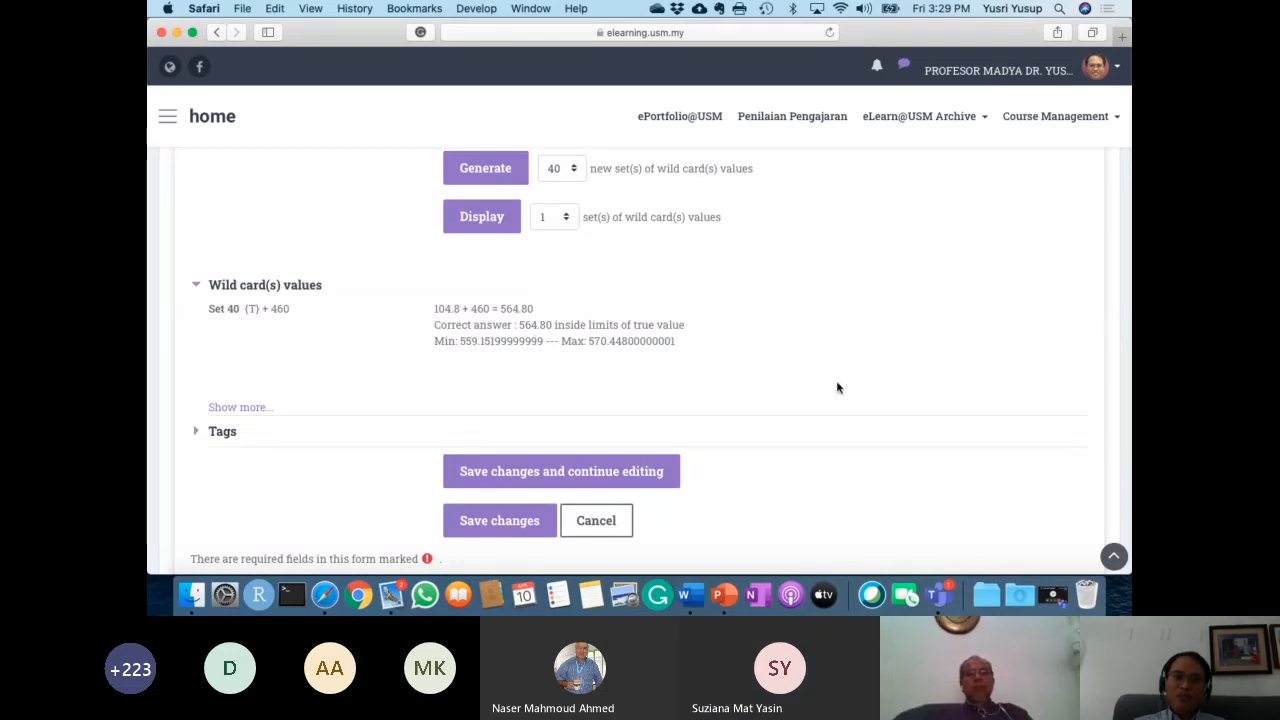
Check the minimum and maximum limits of the sample answer against the relative tolerance set for answer 1.
{"action": "scroll", "coordinate": [838, 388], "scroll_direction": "down", "scroll_amount": 1}
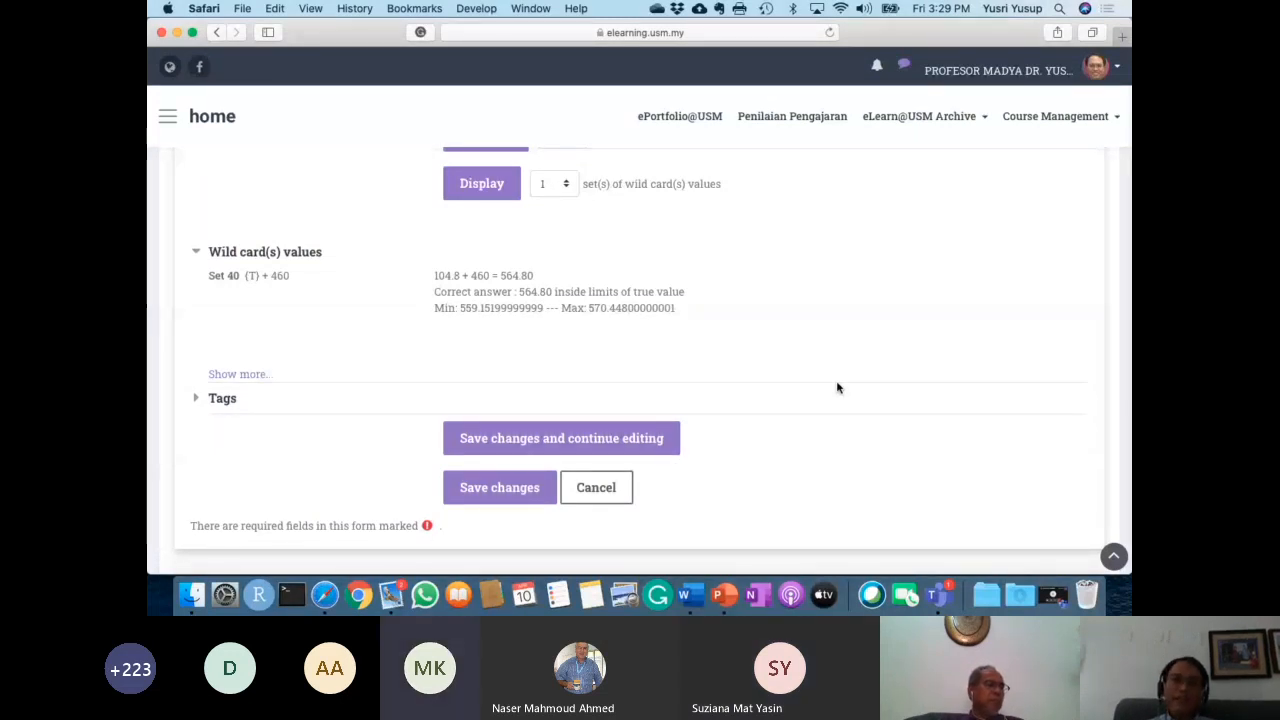
{"action": "scroll", "coordinate": [838, 388], "scroll_direction": "up", "scroll_amount": 1}
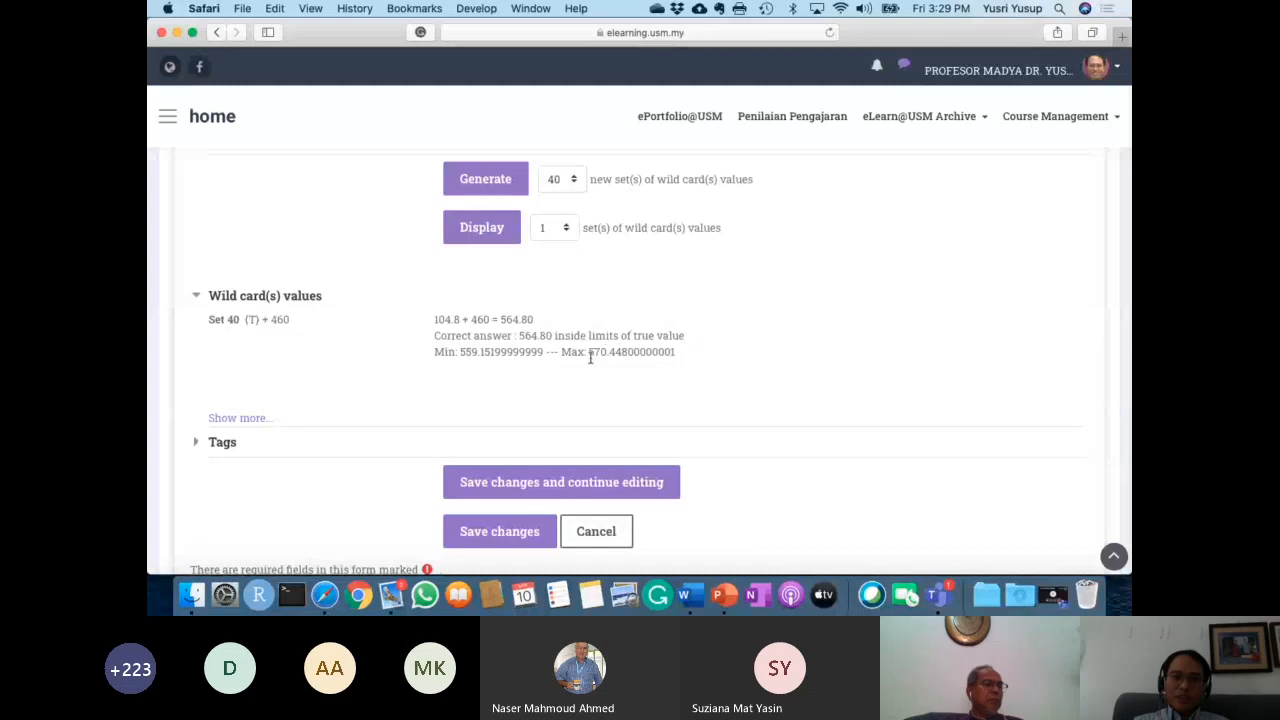
{"action": "left_click_drag", "start_coordinate": [589, 351], "coordinate": [670, 351]}
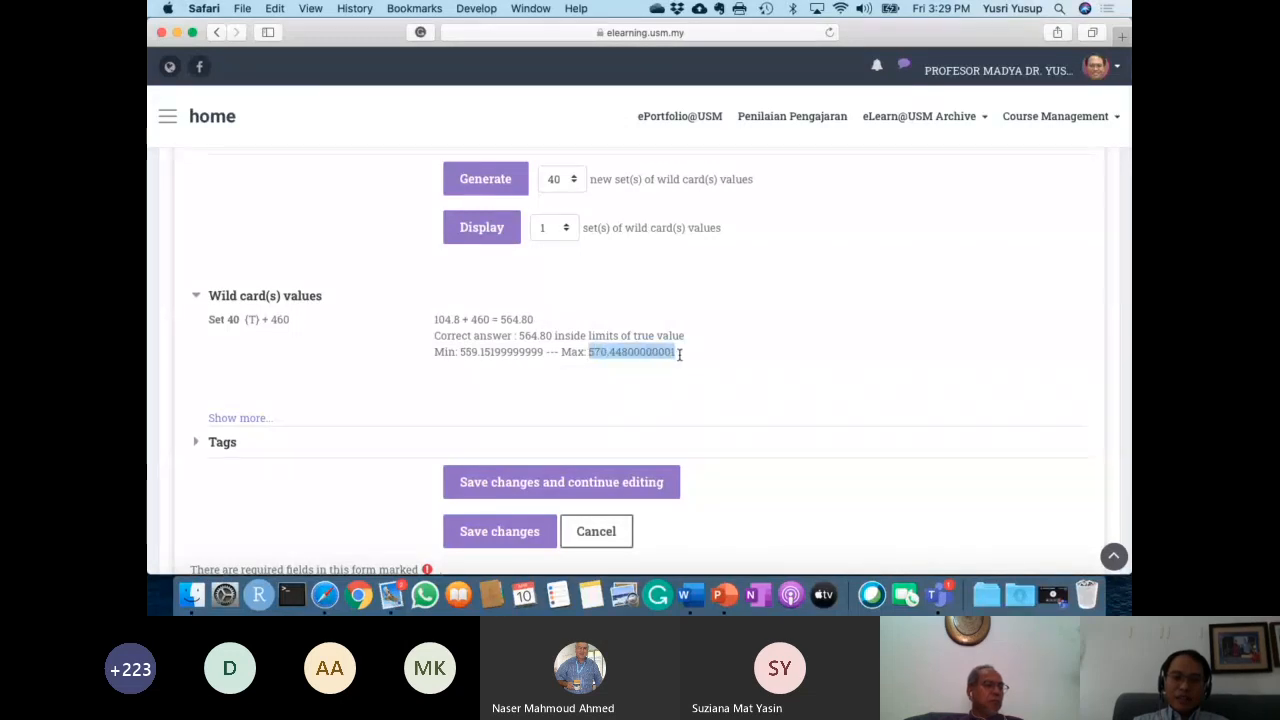
{"action": "left_click", "coordinate": [714, 363]}
{"action": "scroll", "coordinate": [715, 365], "scroll_direction": "up", "scroll_amount": 10}
{"action": "scroll", "coordinate": [715, 365], "scroll_direction": "up", "scroll_amount": 5}
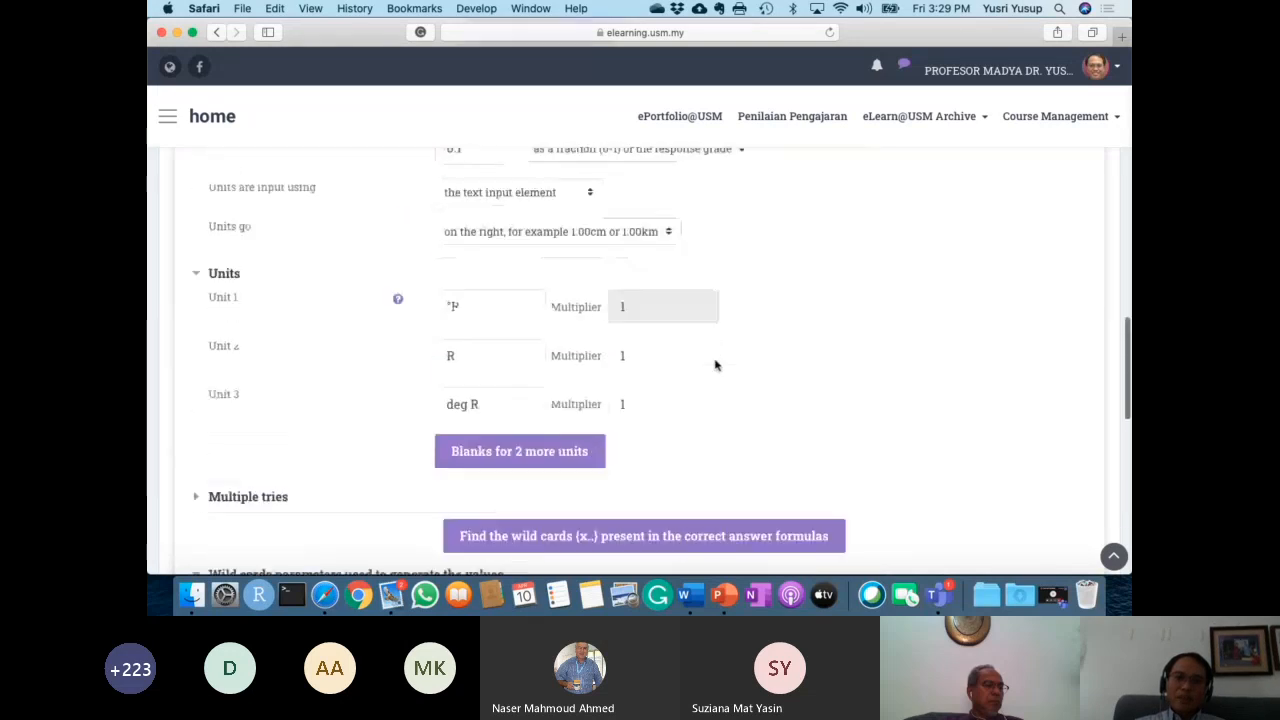
{"action": "scroll", "coordinate": [558, 415], "scroll_direction": "up", "scroll_amount": 5}
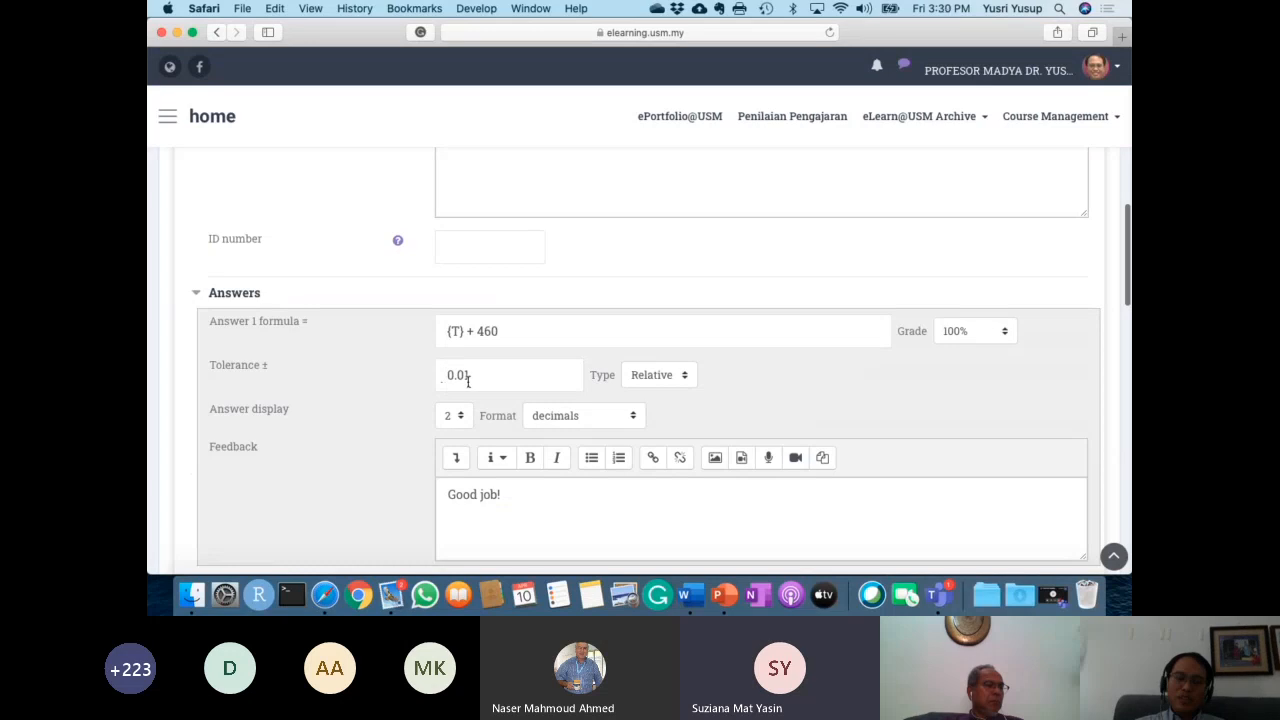
{"action": "scroll", "coordinate": [500, 388], "scroll_direction": "up", "scroll_amount": 1}
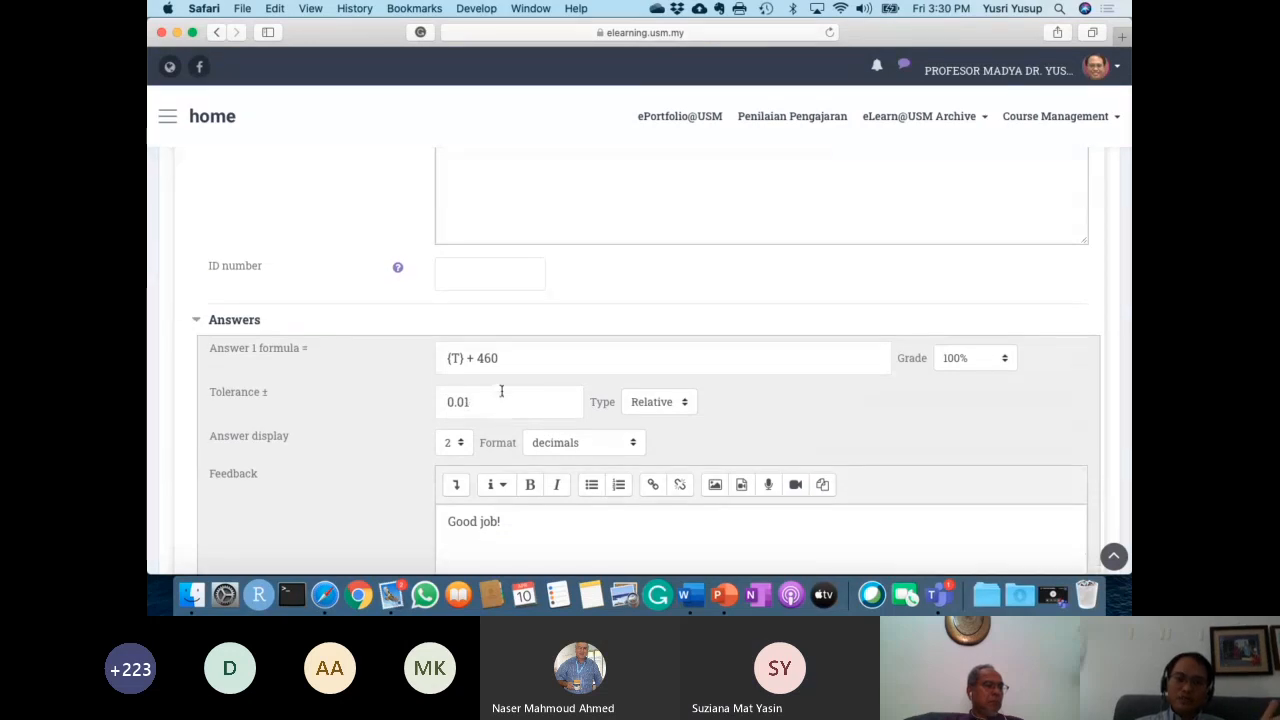
{"action": "left_click", "coordinate": [480, 401]}
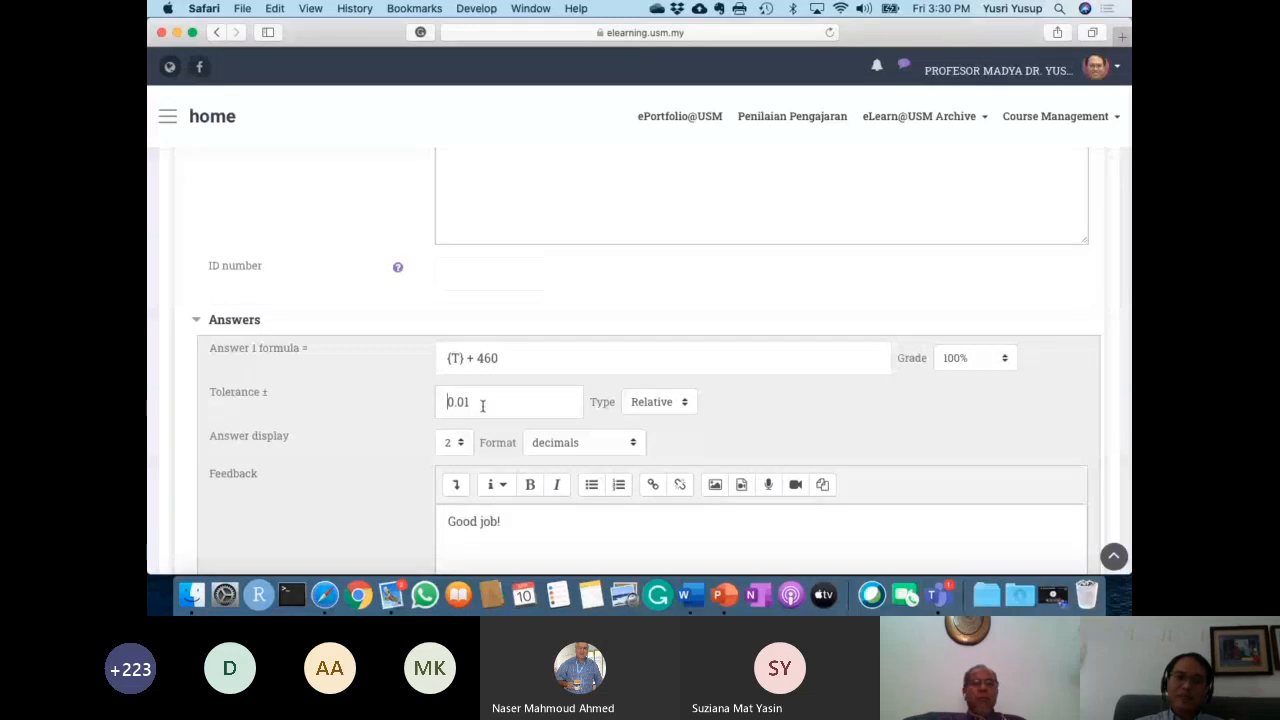
{"action": "scroll", "coordinate": [392, 461], "scroll_direction": "down", "scroll_amount": 1}
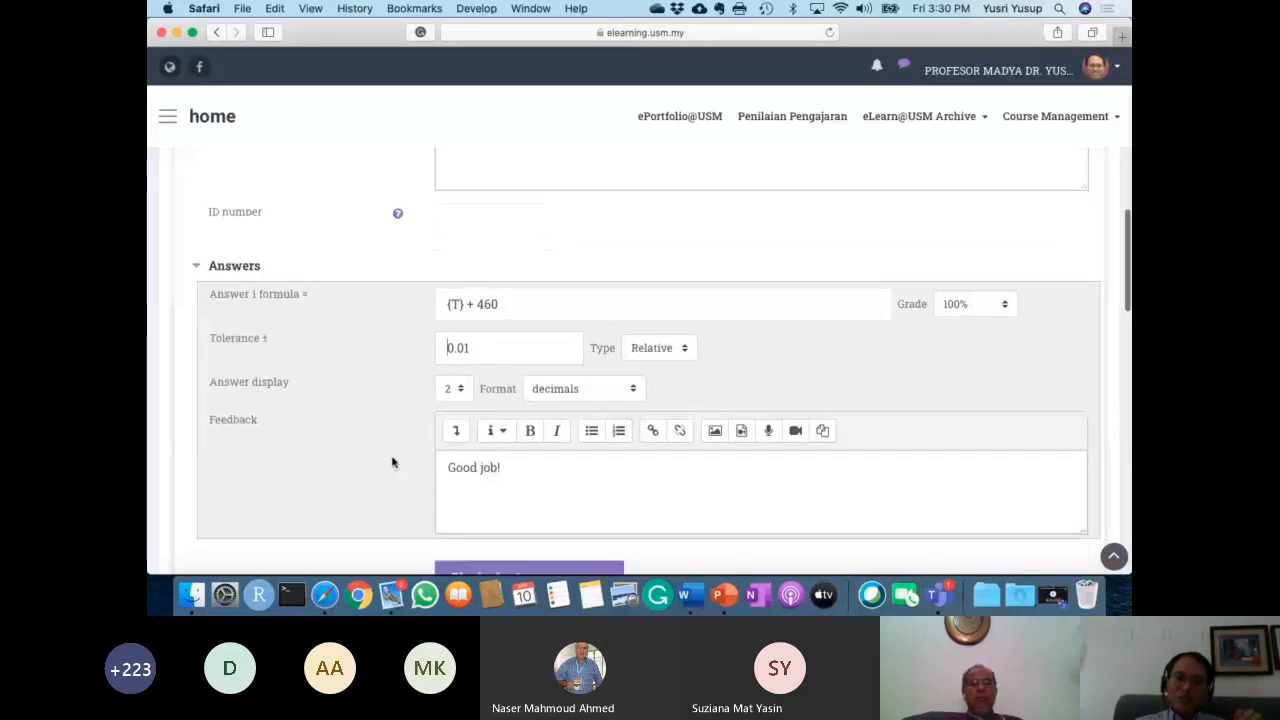
Save the changes to the Fahrenheit to Rankine question and return to the question bank.
{"action": "scroll", "coordinate": [392, 462], "scroll_direction": "down", "scroll_amount": 15}
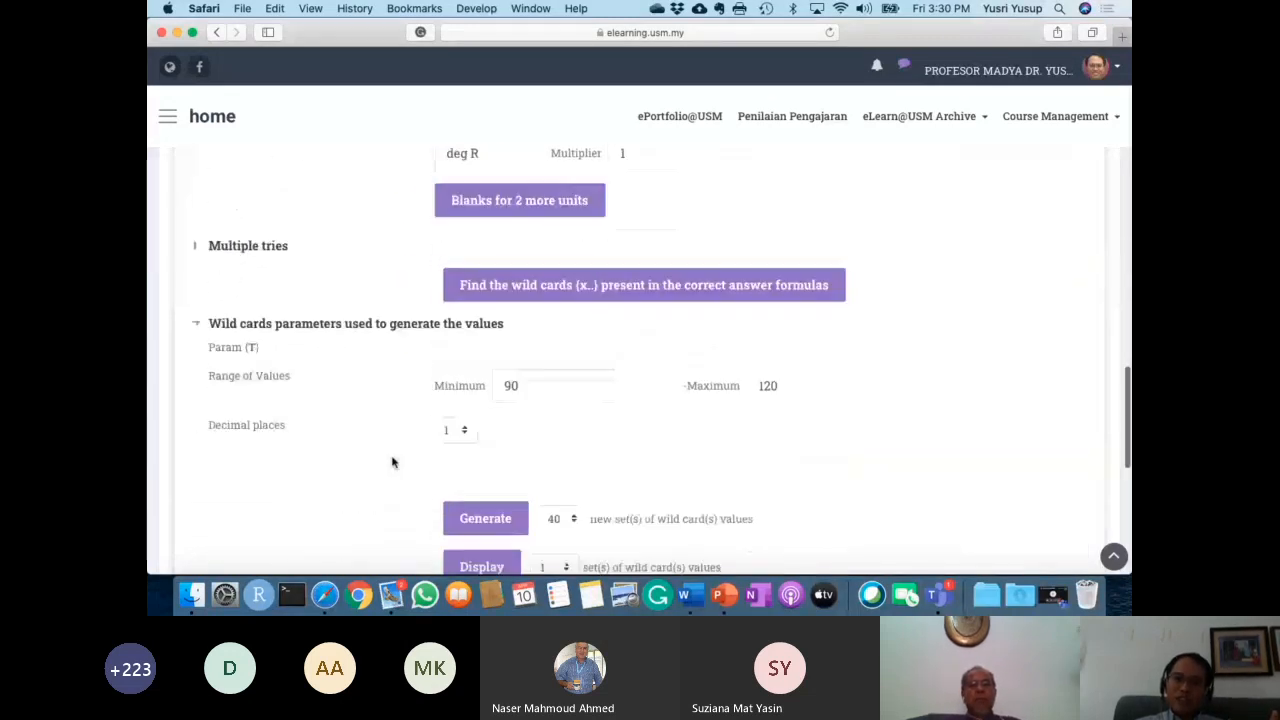
{"action": "scroll", "coordinate": [392, 462], "scroll_direction": "down", "scroll_amount": 3}
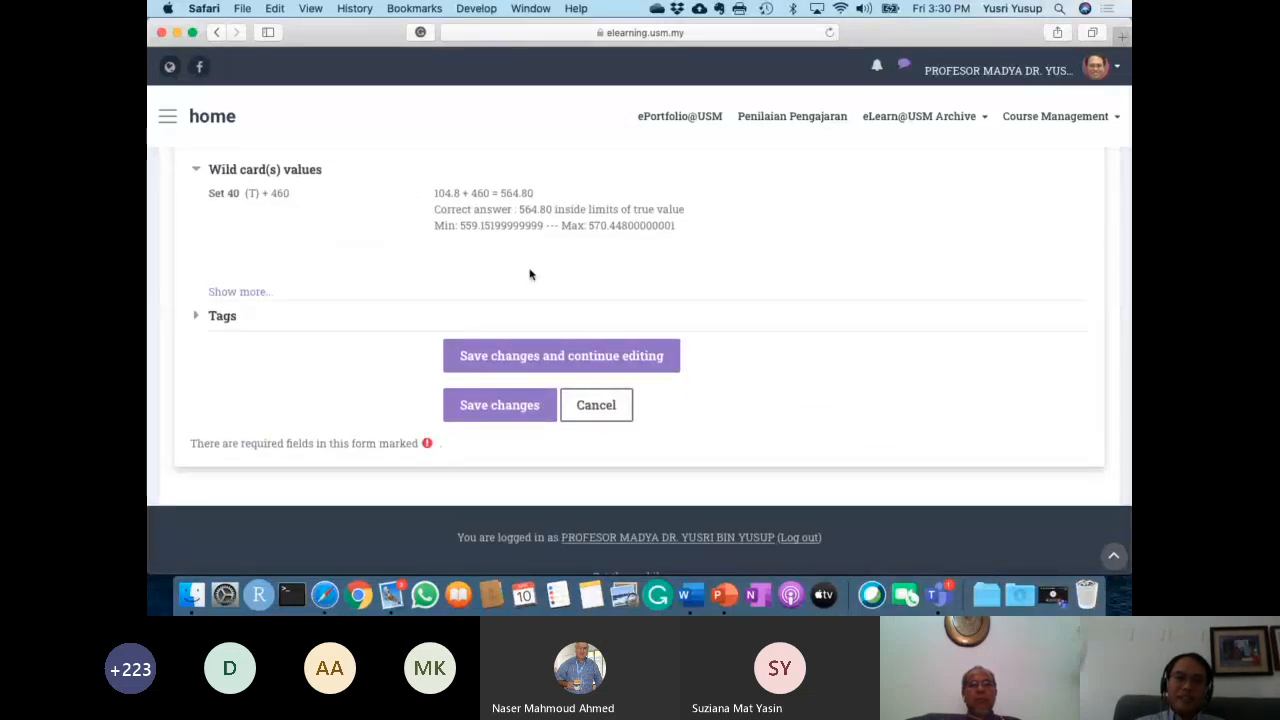
{"action": "left_click", "coordinate": [500, 406]}
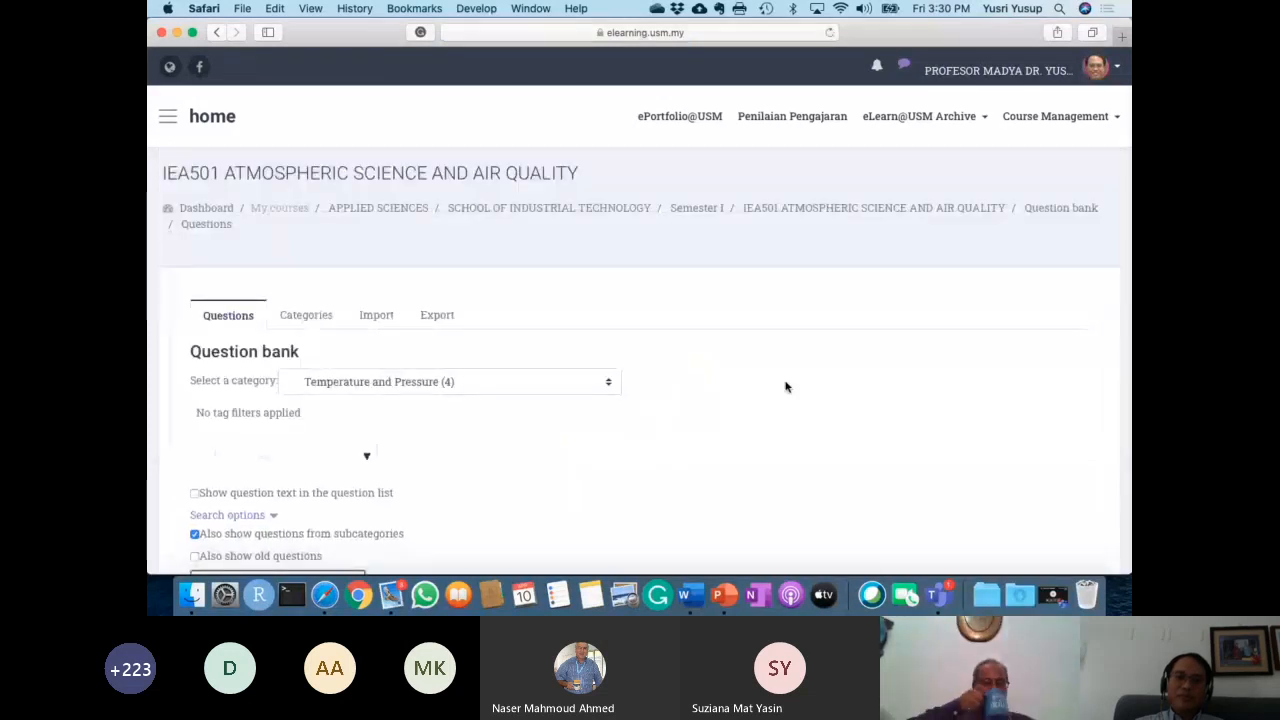
Preview the Temperature conversion Fahrenheit to Rankine question and submit 563.1 R as the answer.
{"action": "scroll", "coordinate": [785, 387], "scroll_direction": "down", "scroll_amount": 5}
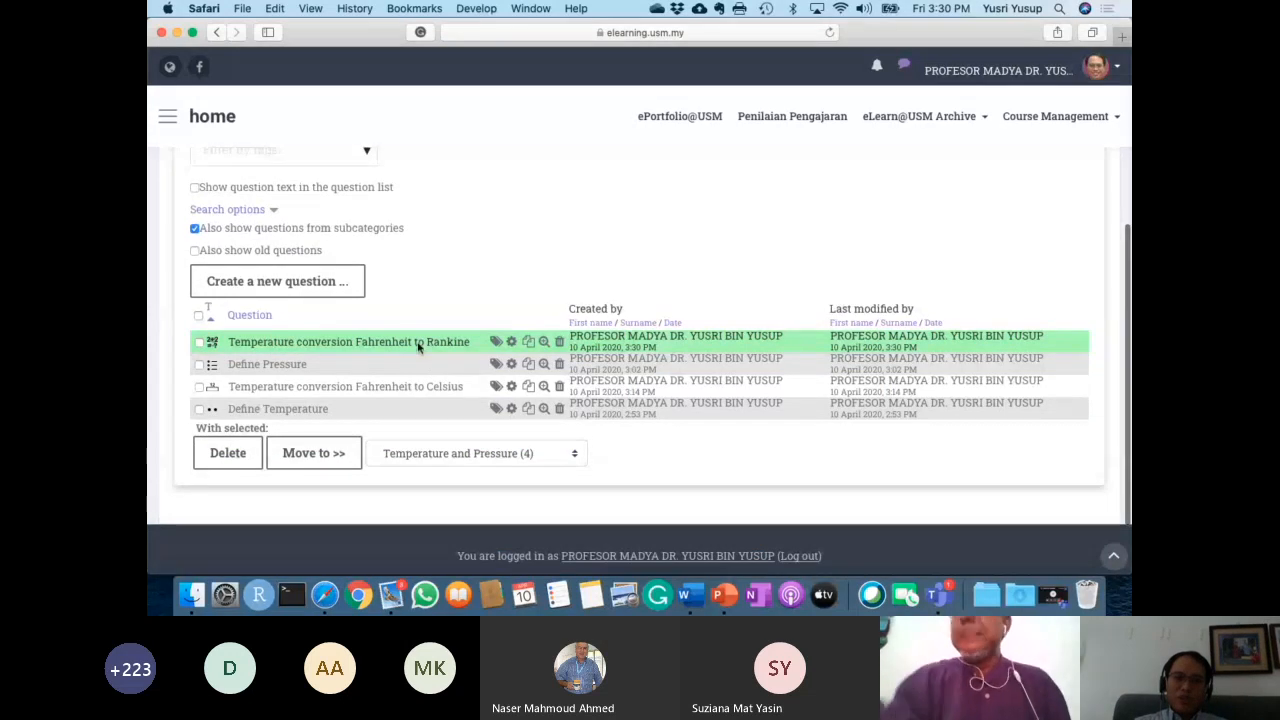
{"action": "left_click", "coordinate": [544, 342]}
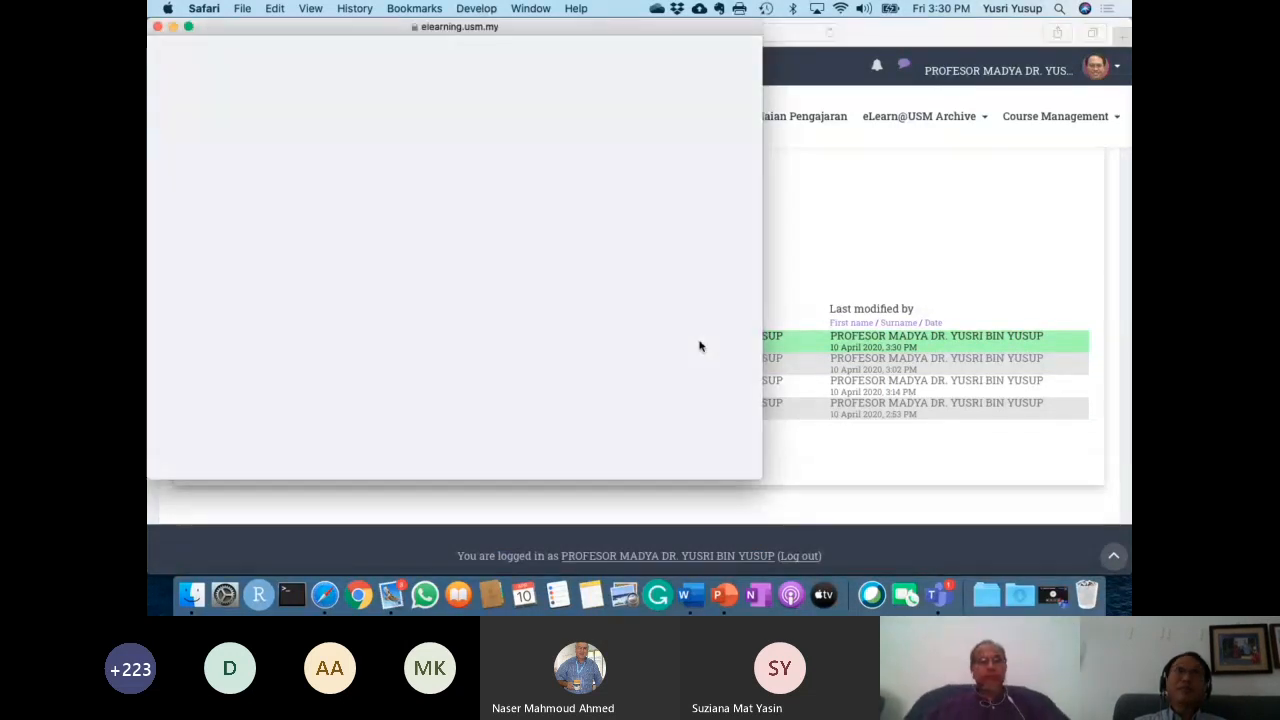
{"action": "left_click", "coordinate": [372, 243]}
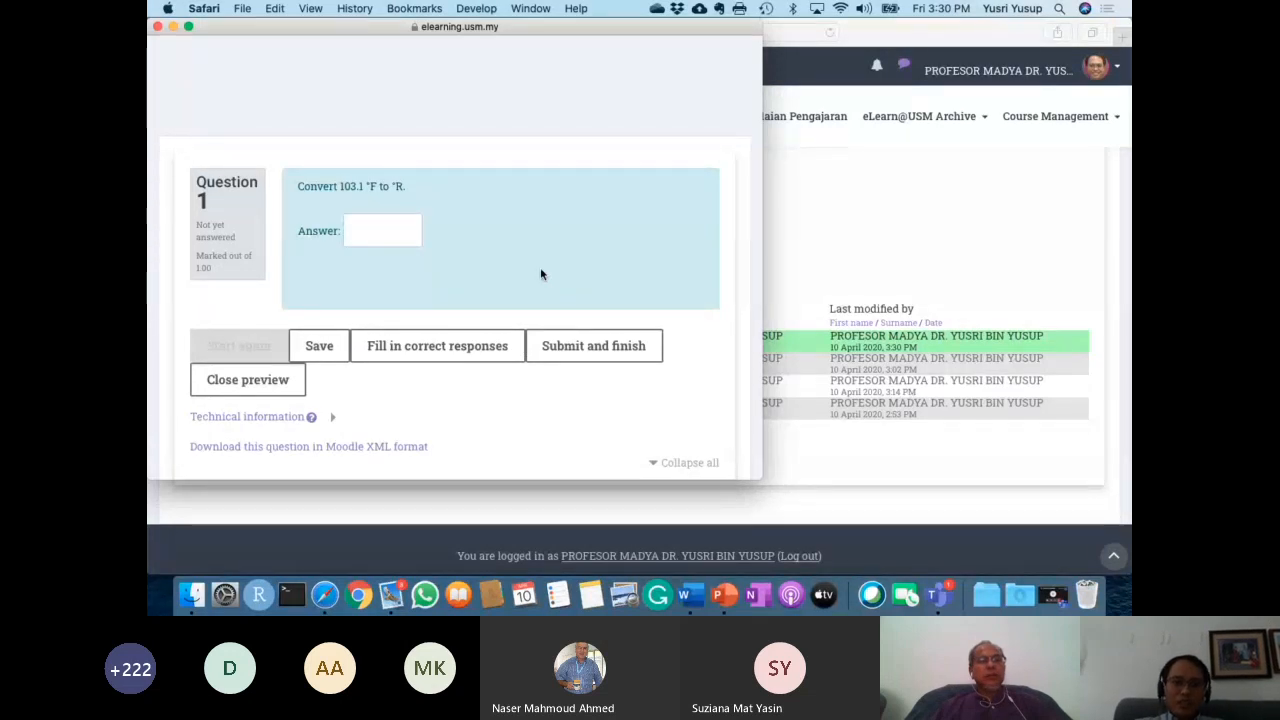
{"action": "type", "text": "563.1 R"}
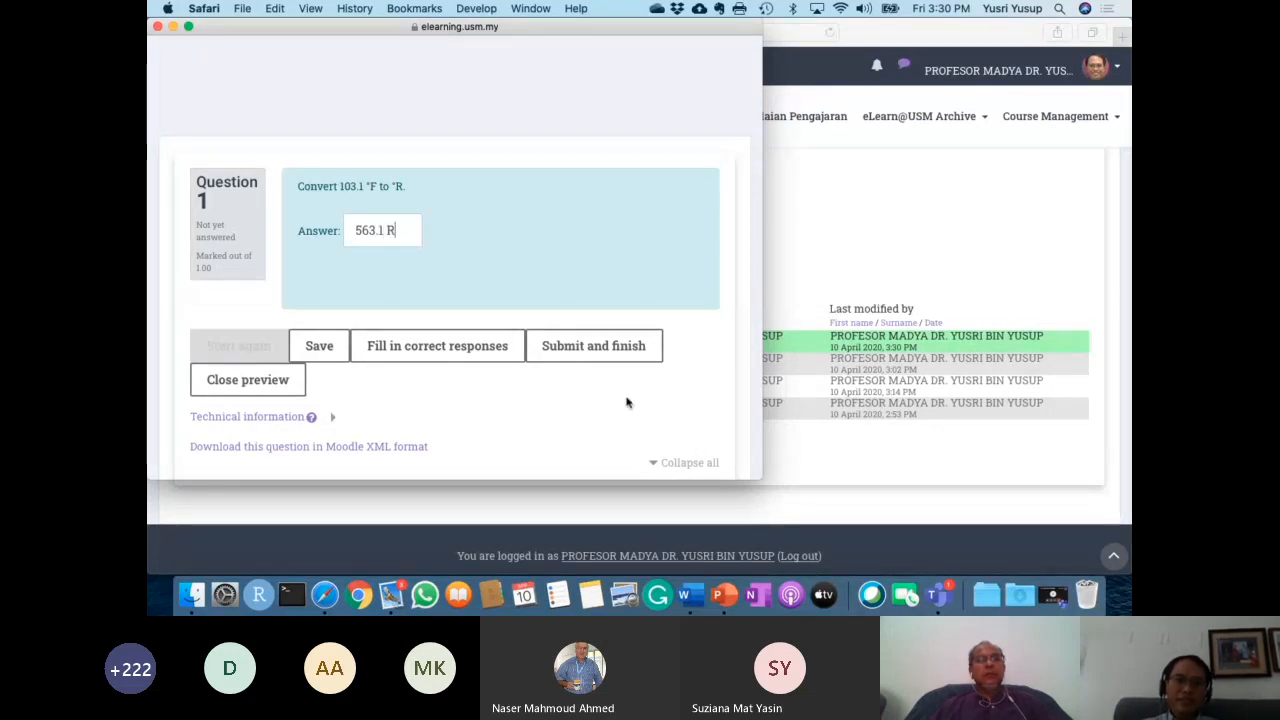
{"action": "left_click", "coordinate": [599, 353]}
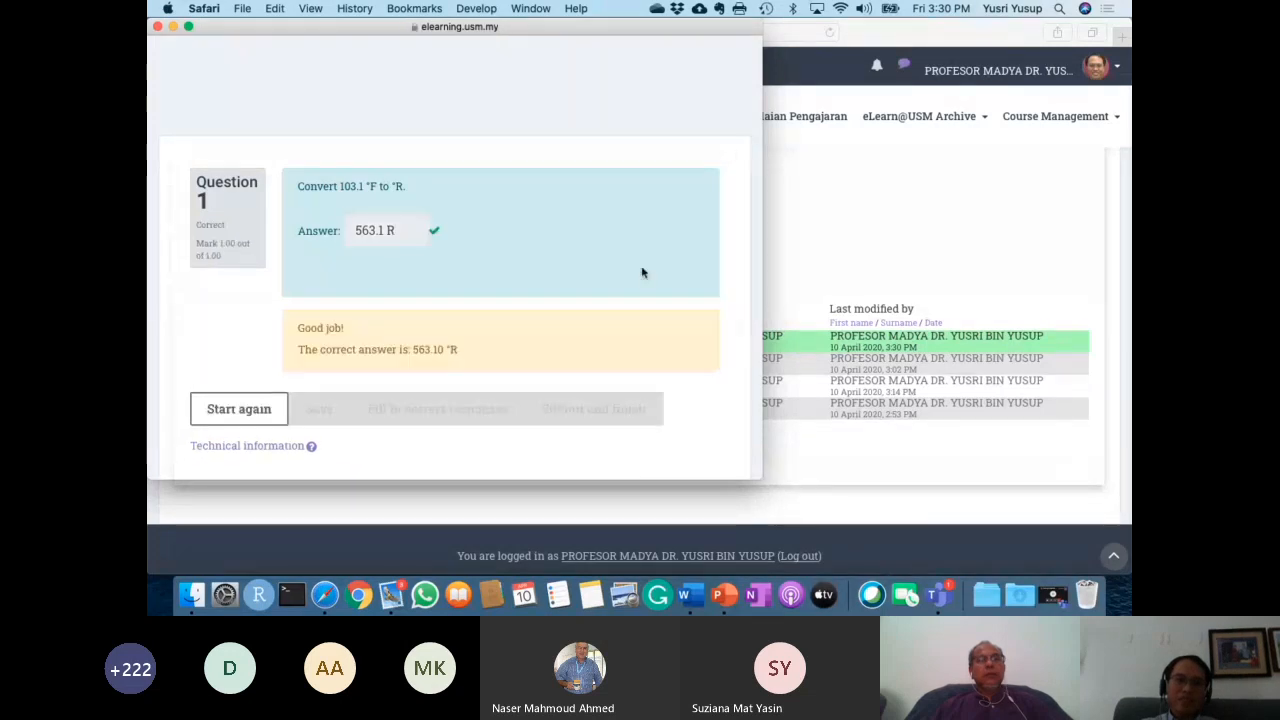
Review the feedback and the temperature given in the previewed question, and close the preview.
{"action": "scroll", "coordinate": [600, 320], "scroll_direction": "down", "scroll_amount": 2}
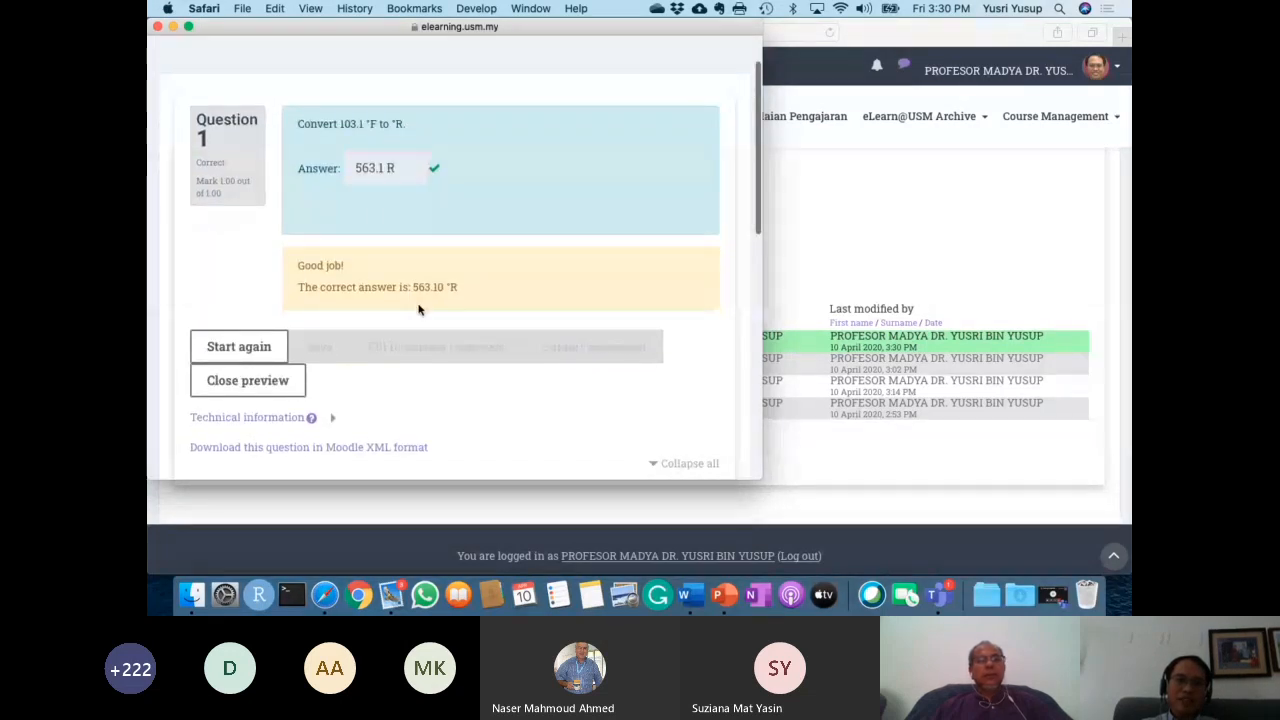
{"action": "left_click_drag", "start_coordinate": [341, 125], "coordinate": [363, 120]}
{"action": "left_click", "coordinate": [357, 128]}
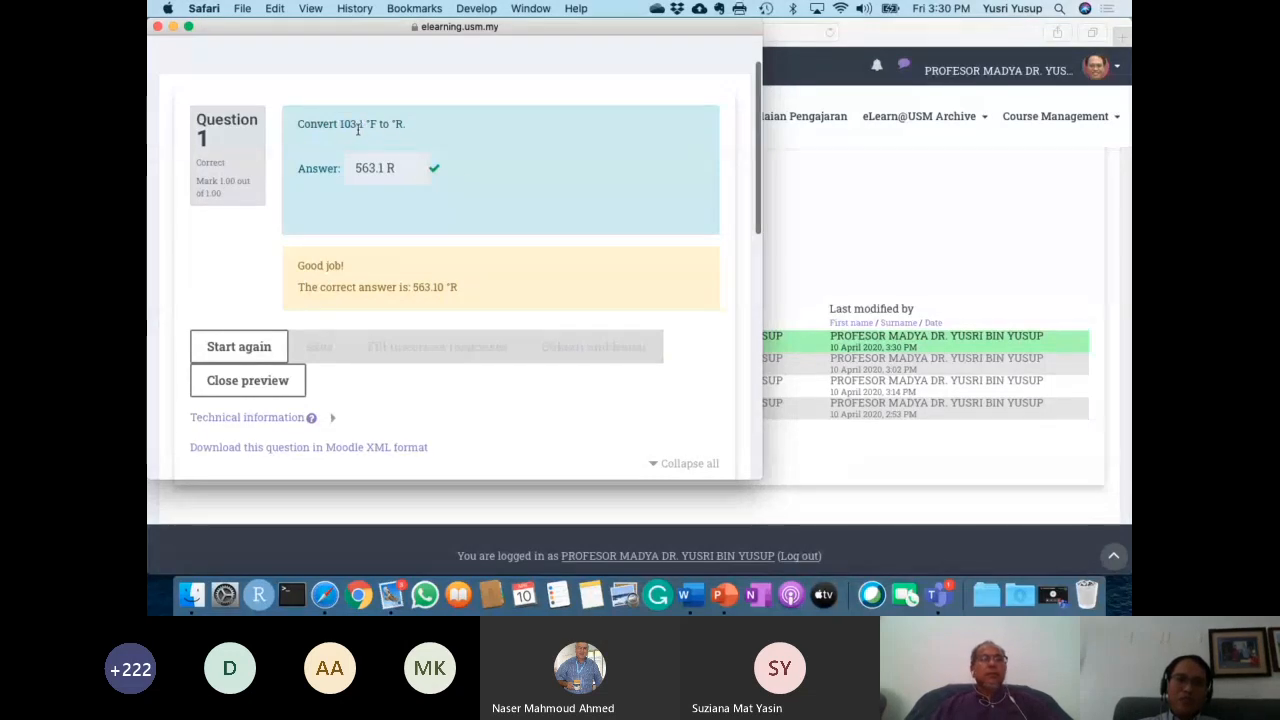
{"action": "left_click", "coordinate": [270, 384]}
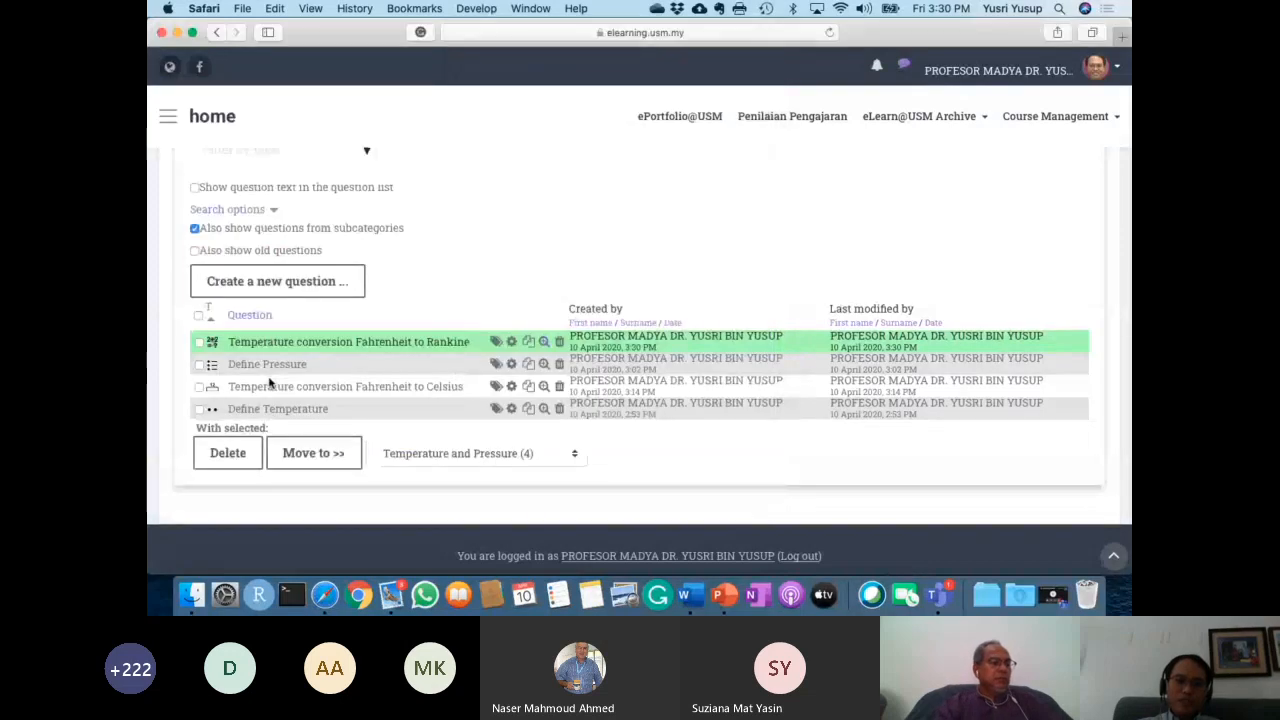
Preview the Fahrenheit to Rankine question again, submit 0 R as the answer, and close the preview.
{"action": "left_click", "coordinate": [545, 342]}
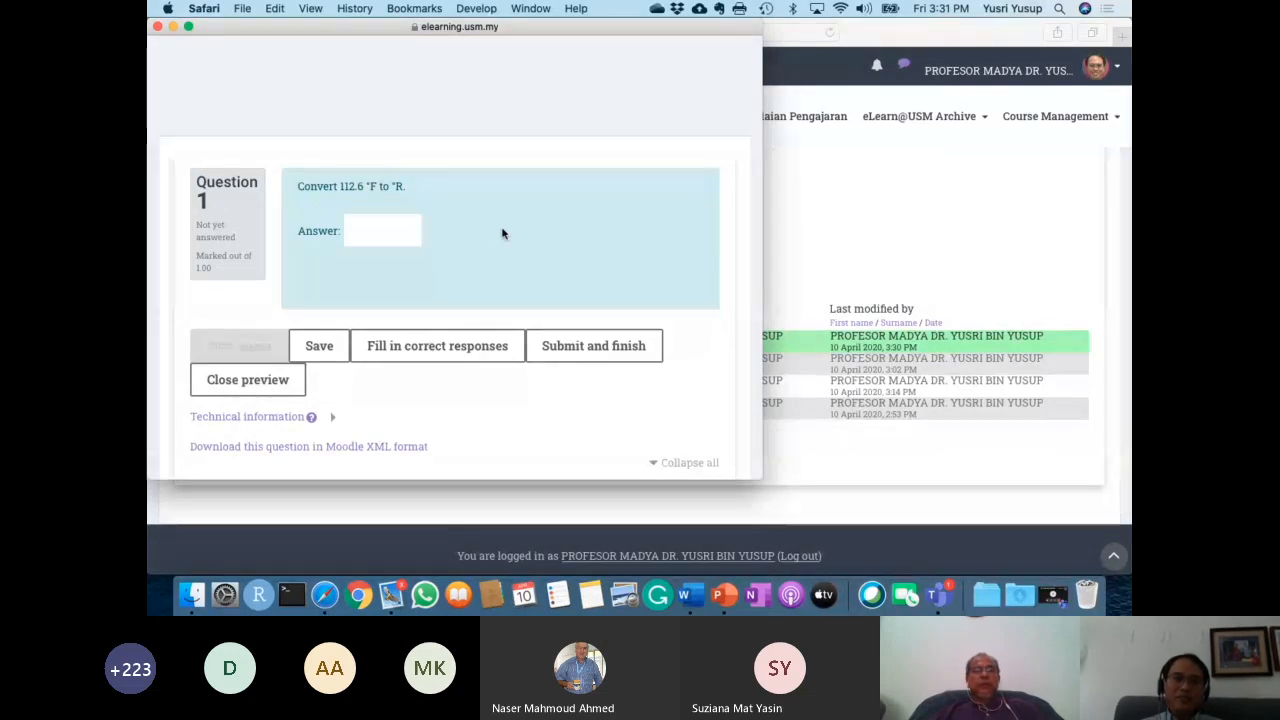
{"action": "left_click", "coordinate": [377, 230]}
{"action": "type", "text": "0 R"}
{"action": "left_click", "coordinate": [591, 361]}
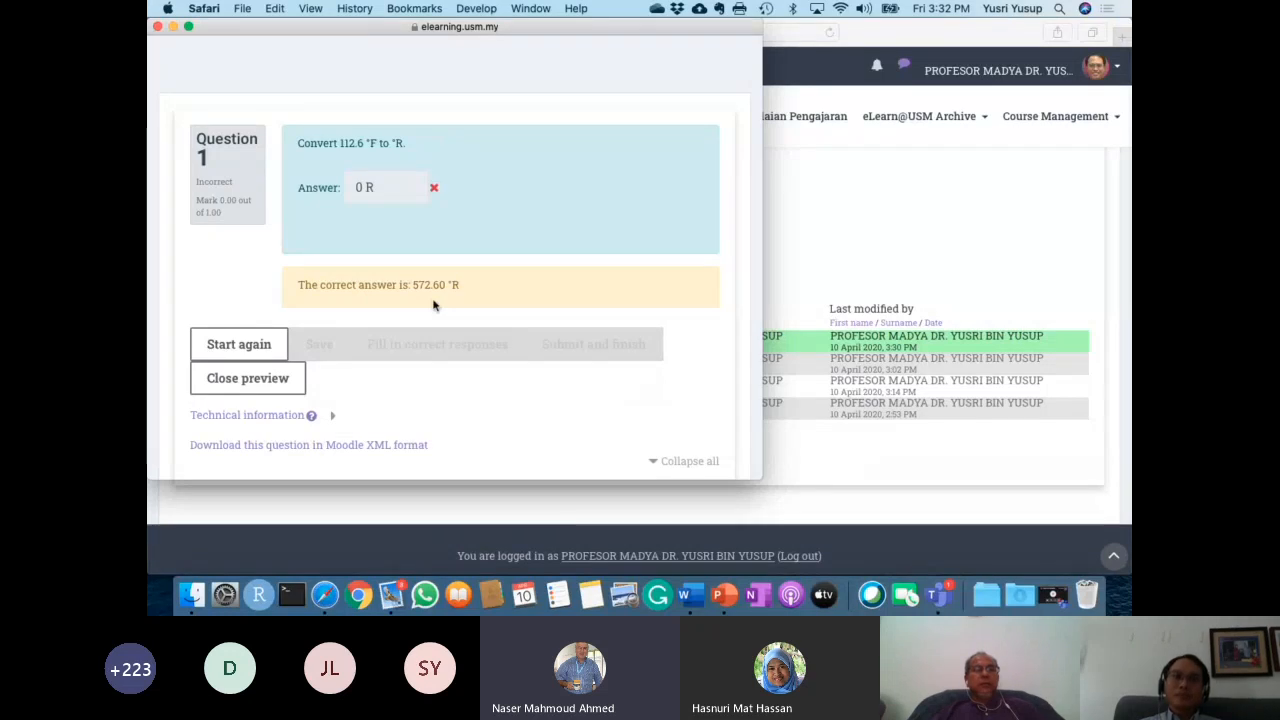
{"action": "left_click", "coordinate": [248, 378]}
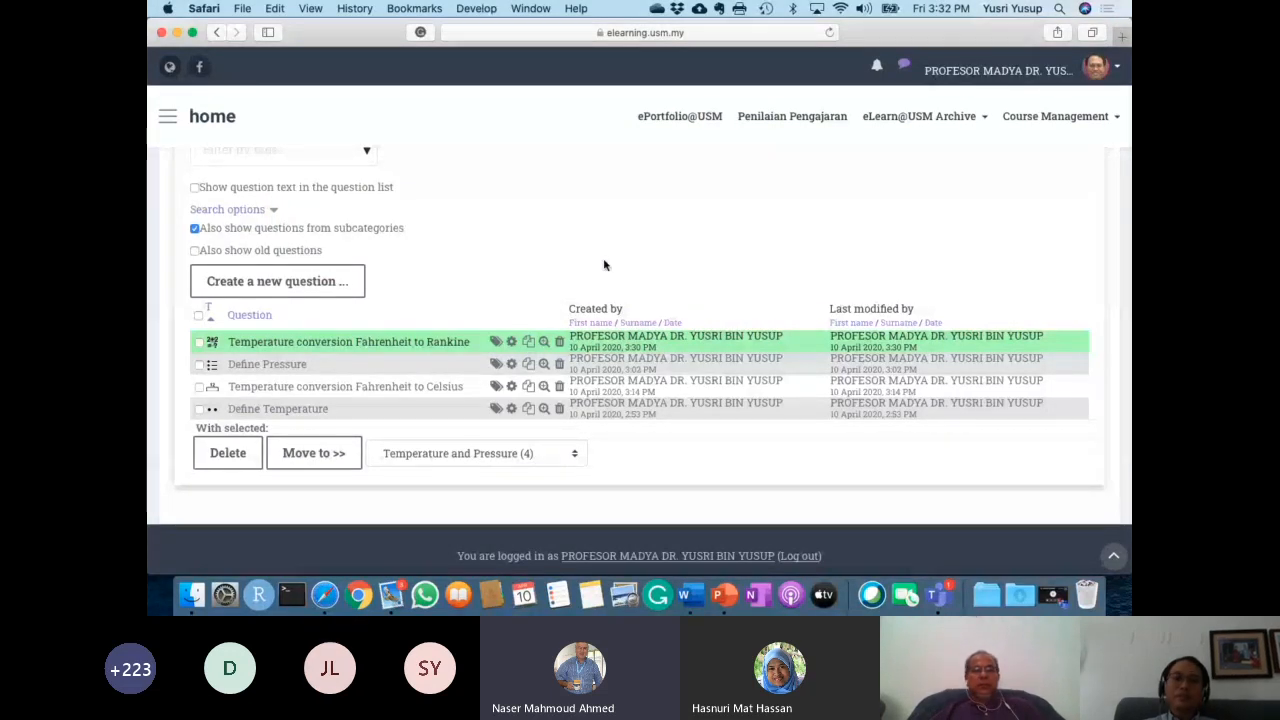
Reopen the Fahrenheit to Rankine question for editing and insert the wild cards {temp} and {x} after {T} in the question text.
{"action": "left_click", "coordinate": [514, 344]}
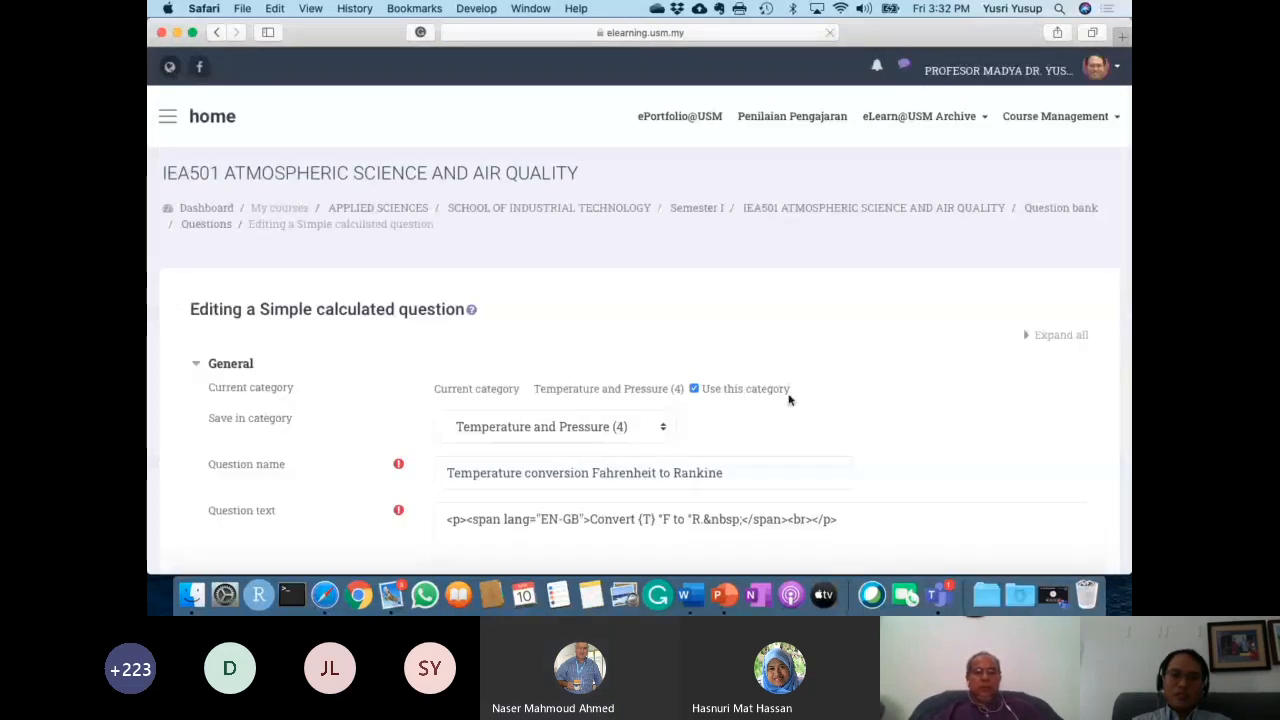
{"action": "scroll", "coordinate": [788, 400], "scroll_direction": "down", "scroll_amount": 5}
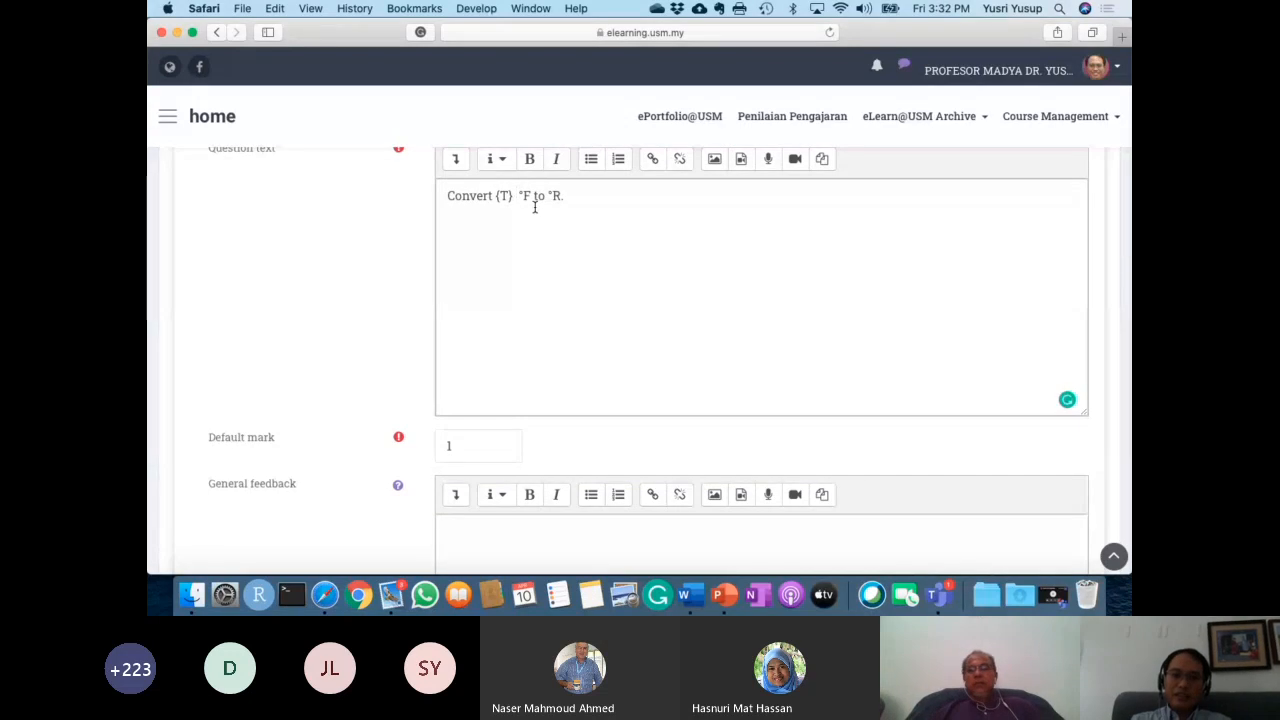
{"action": "type", "text": ", {temp}, {x }"}
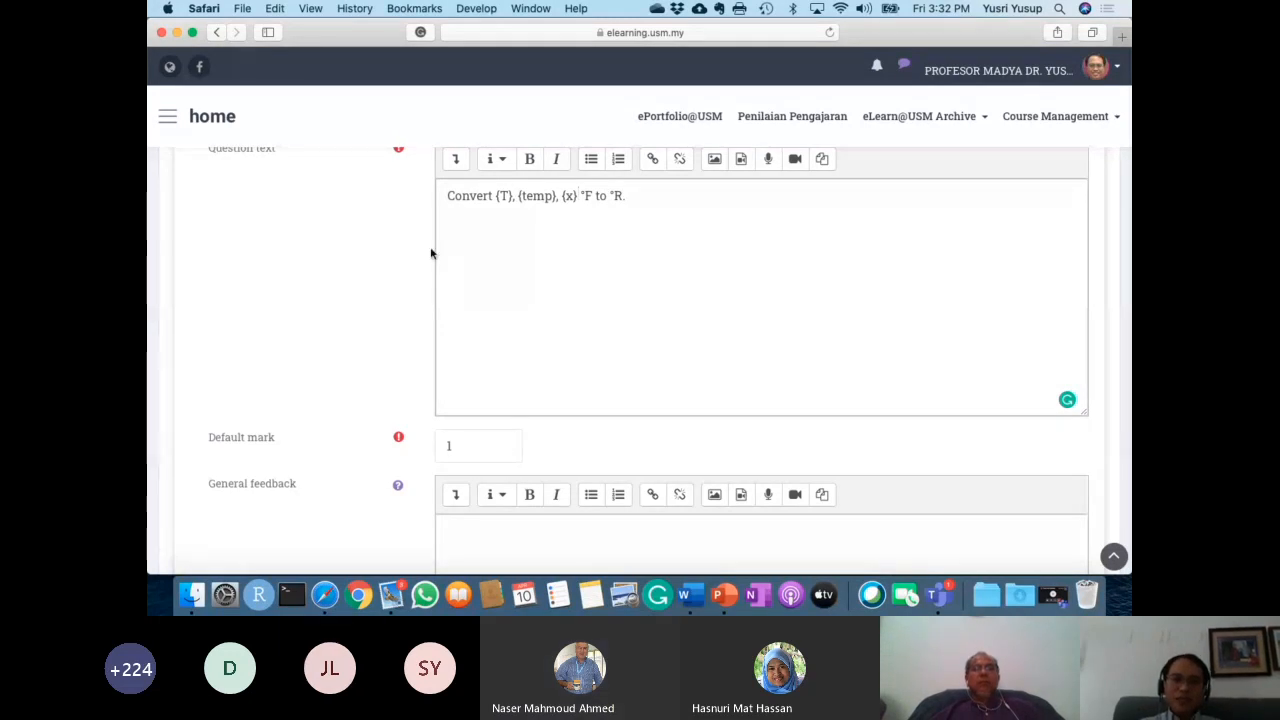
Change the Answer 1 formula to {T} - {temp} + {x} + 460.
{"action": "double_click", "coordinate": [495, 196]}
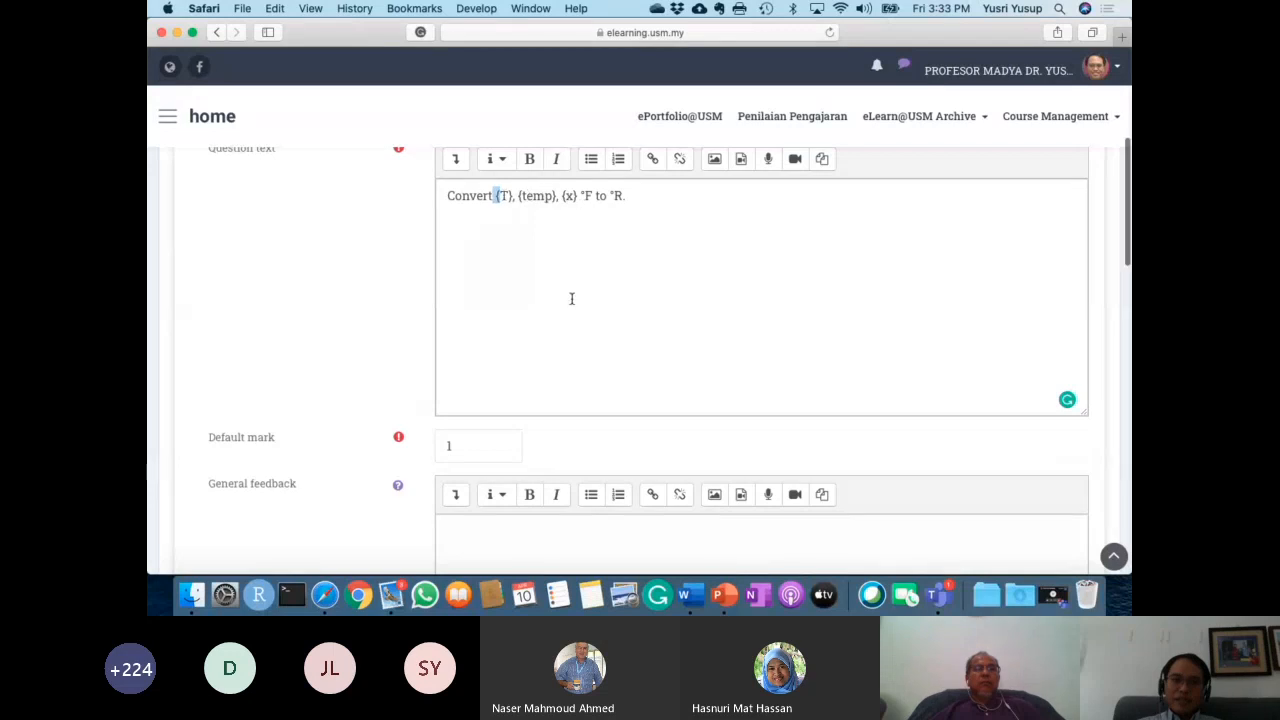
{"action": "scroll", "coordinate": [549, 365], "scroll_direction": "down", "scroll_amount": 5}
{"action": "scroll", "coordinate": [549, 365], "scroll_direction": "down", "scroll_amount": 4}
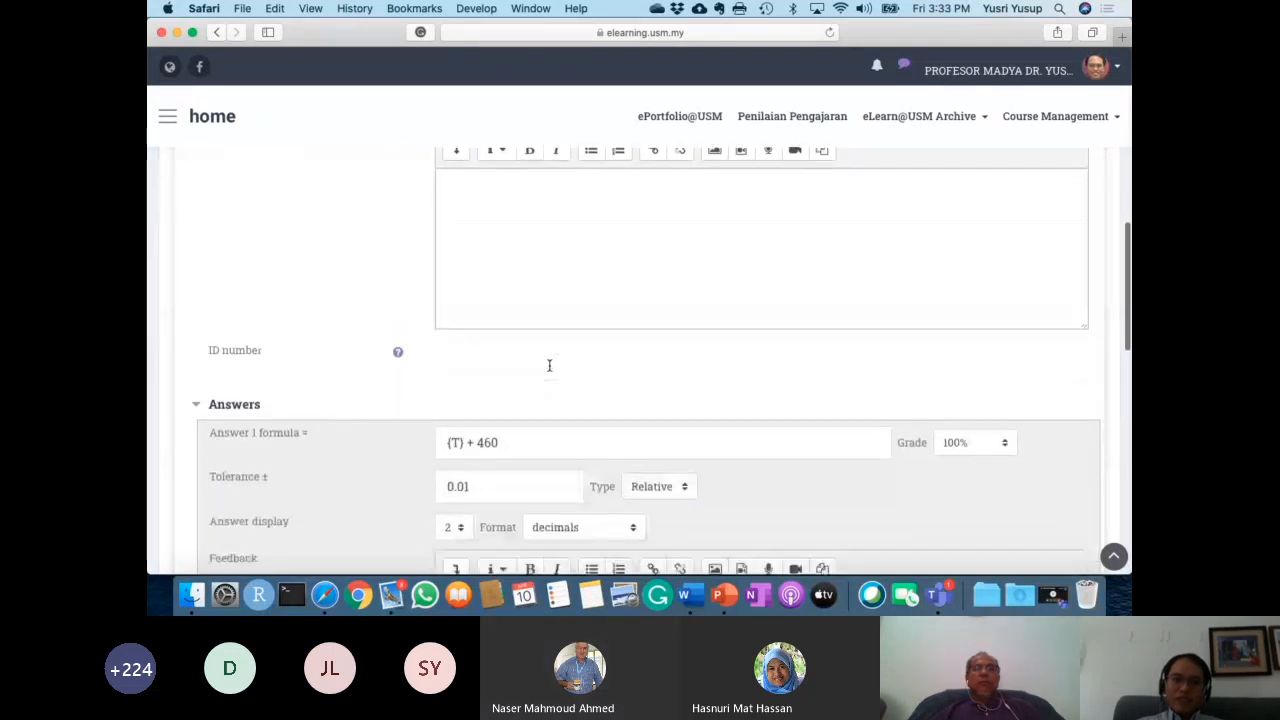
{"action": "left_click", "coordinate": [465, 321]}
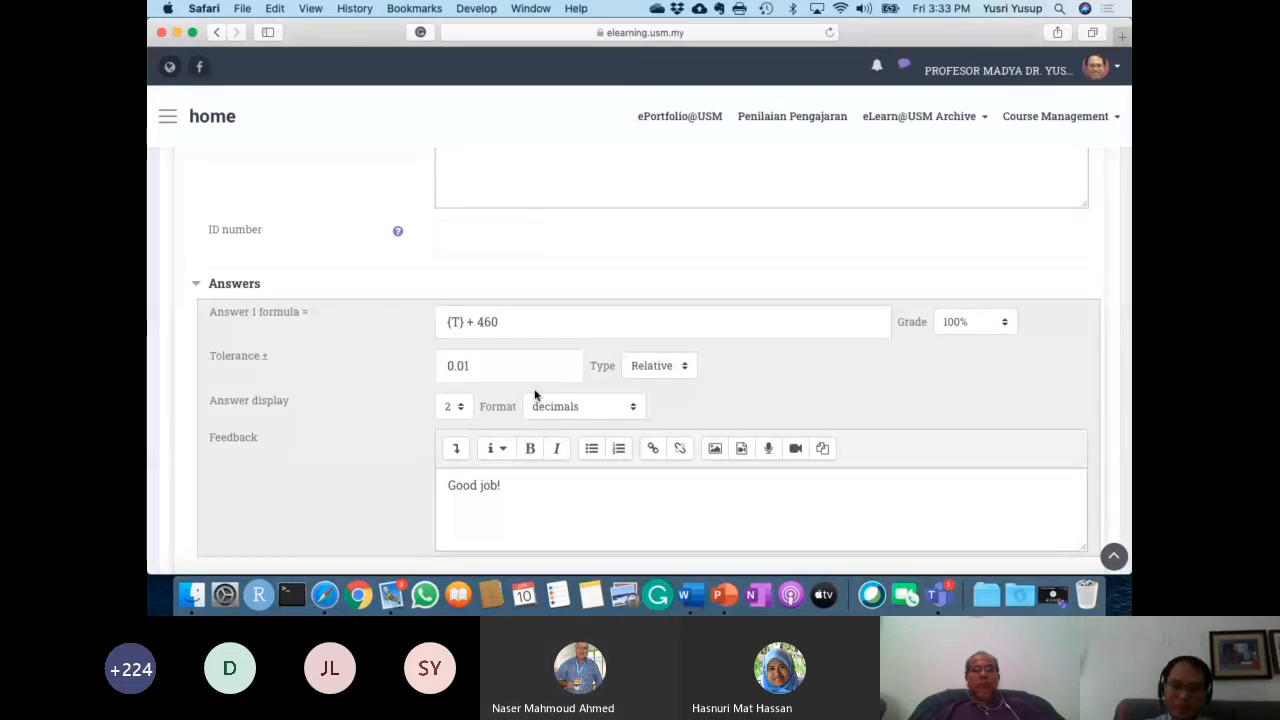
{"action": "type", "text": "- )te"}
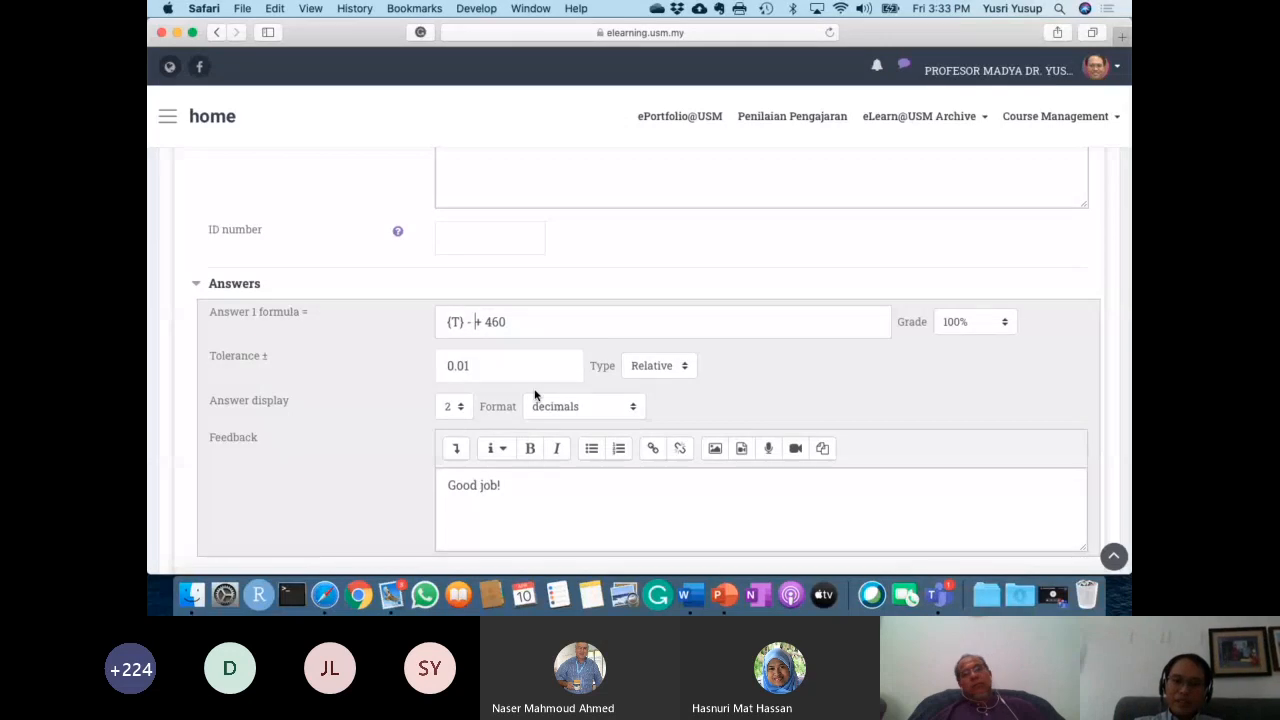
{"action": "key", "text": "BackSpace"}
{"action": "key", "text": "BackSpace"}
{"action": "key", "text": "BackSpace"}
{"action": "type", "text": "{tem"}
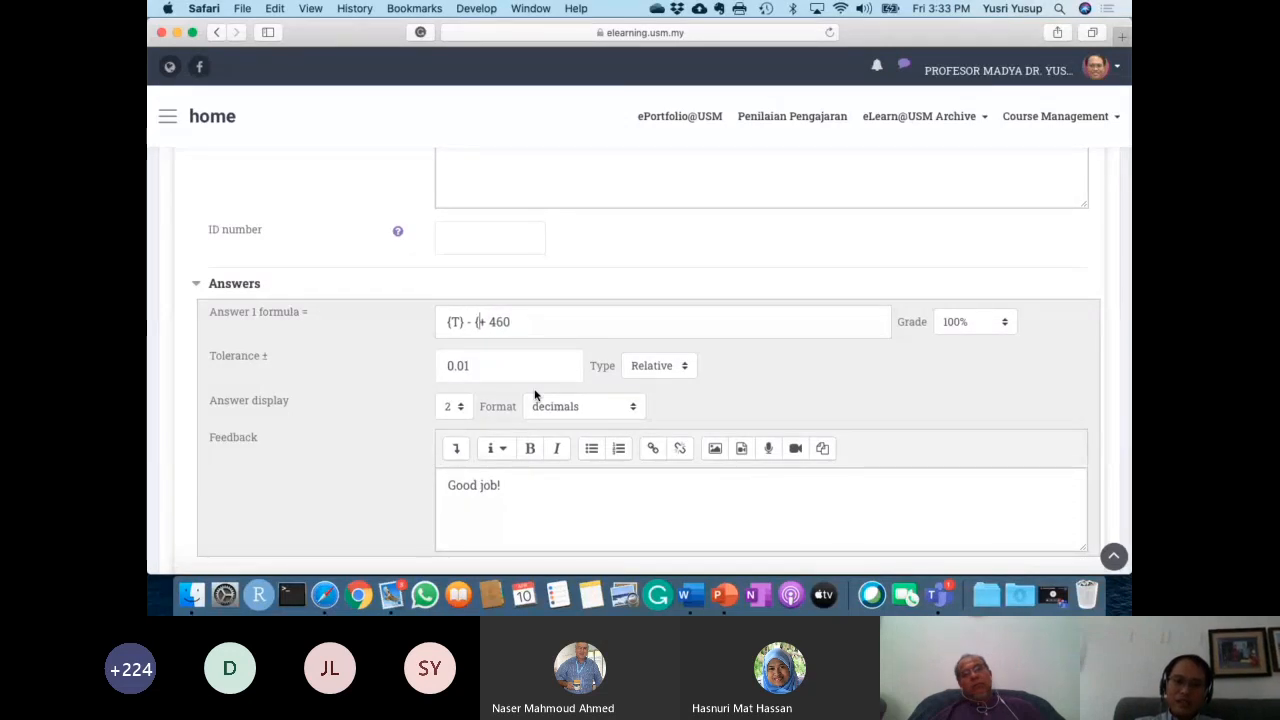
{"action": "type", "text": "p}"}
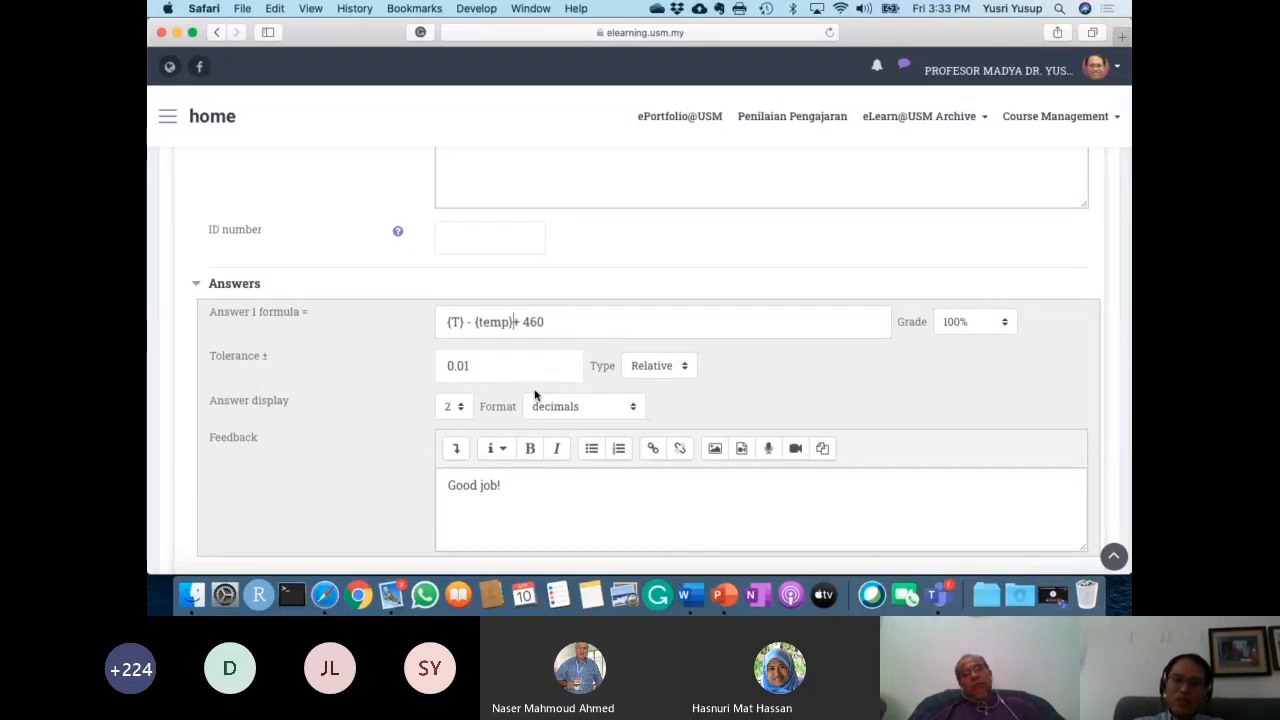
{"action": "type", "text": " + {x}"}
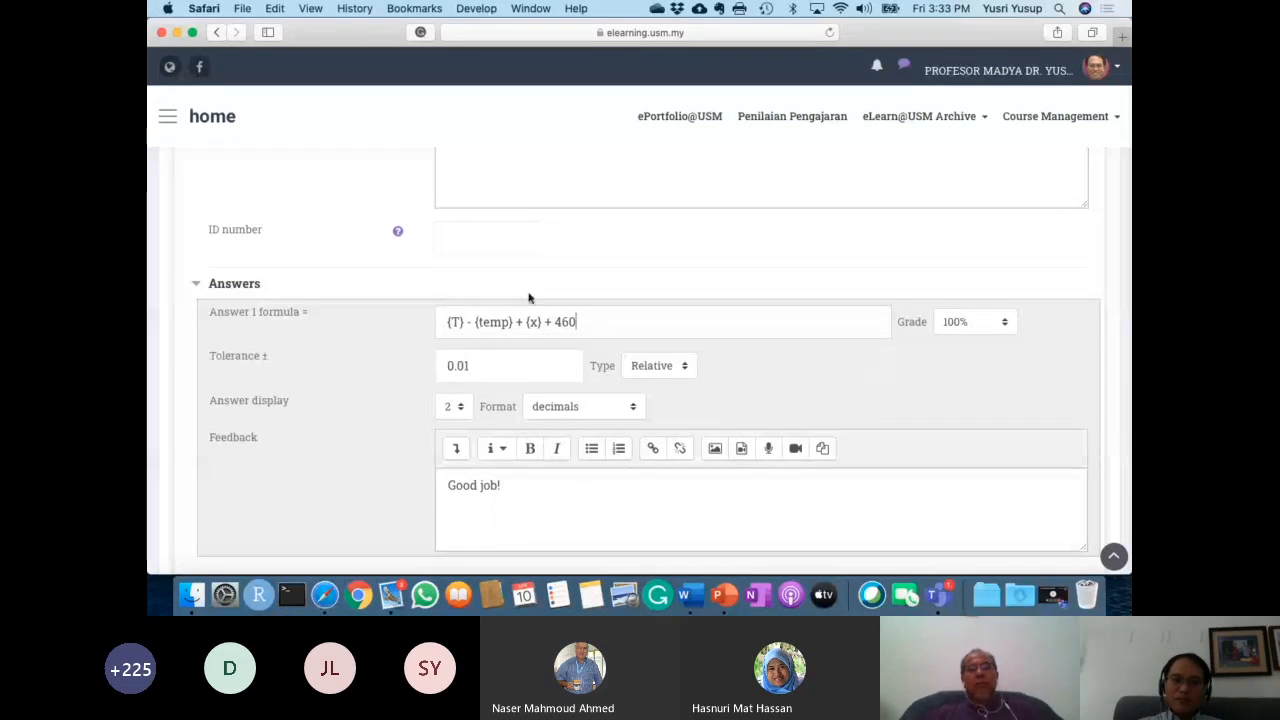
Find the wild cards present in the correct answer formulas and expand the parameters used to generate their values.
{"action": "scroll", "coordinate": [587, 339], "scroll_direction": "down", "scroll_amount": 5}
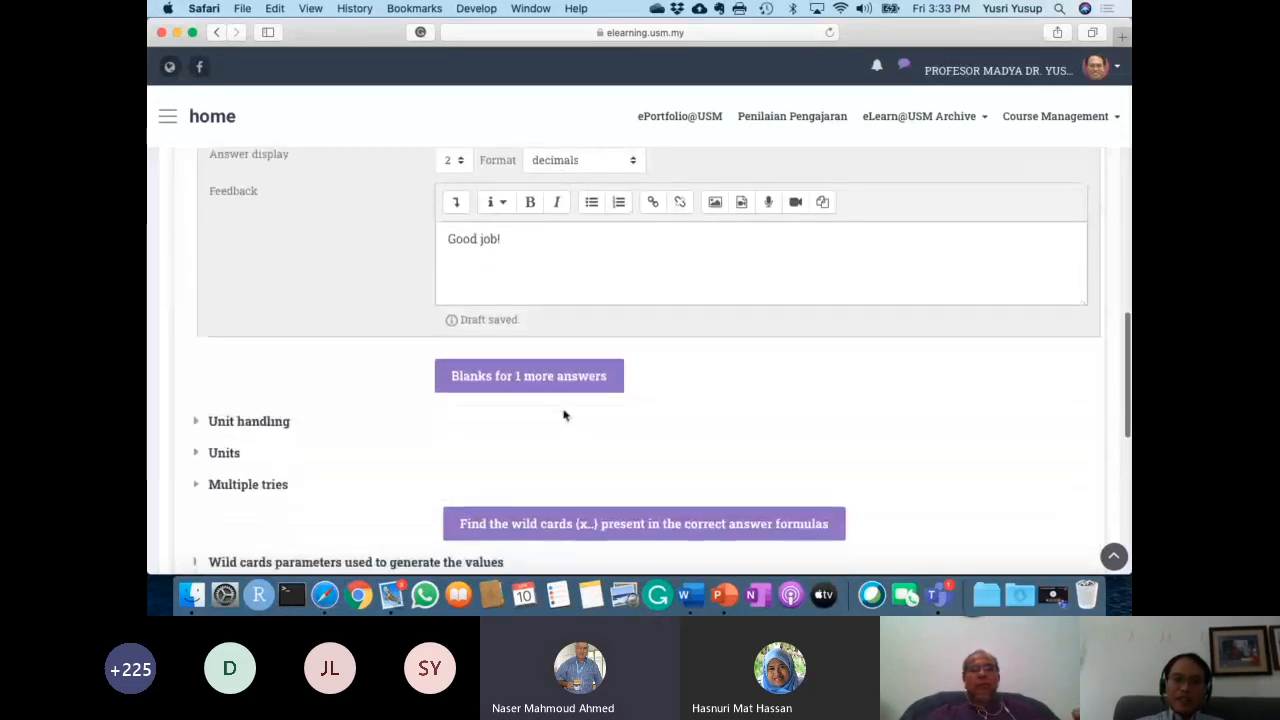
{"action": "scroll", "coordinate": [563, 415], "scroll_direction": "down", "scroll_amount": 3}
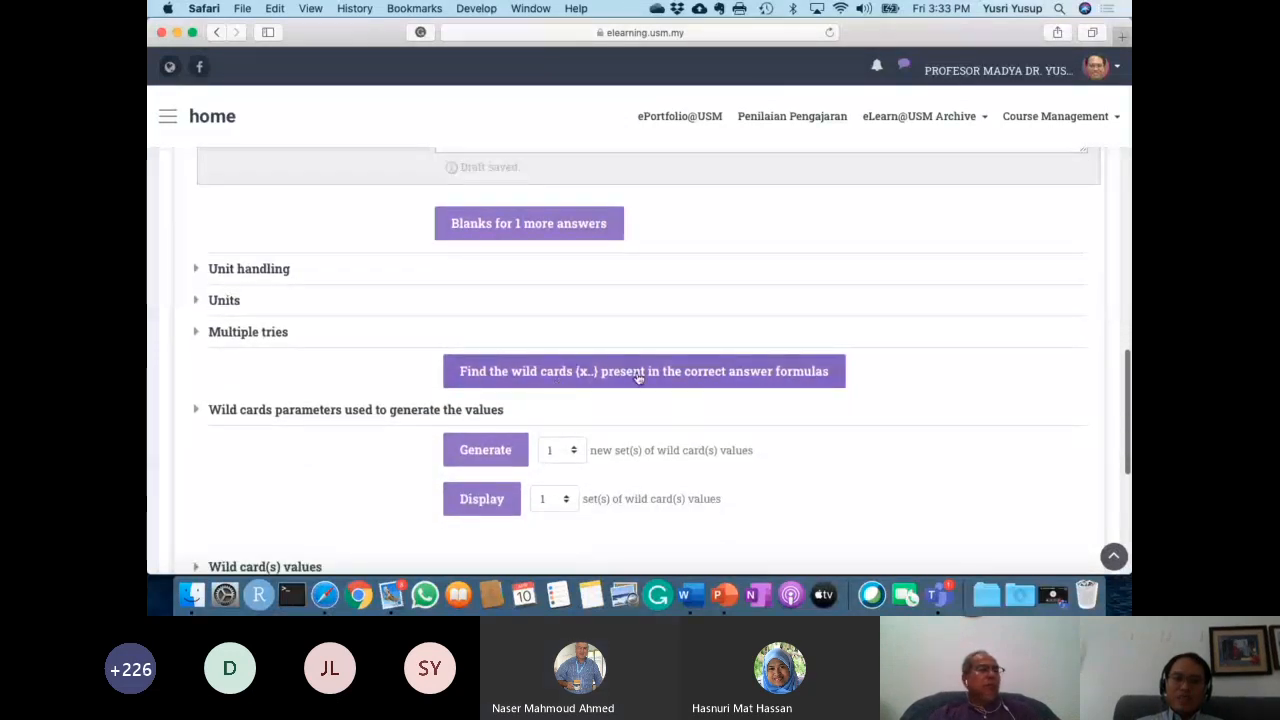
{"action": "scroll", "coordinate": [638, 377], "scroll_direction": "down", "scroll_amount": 1}
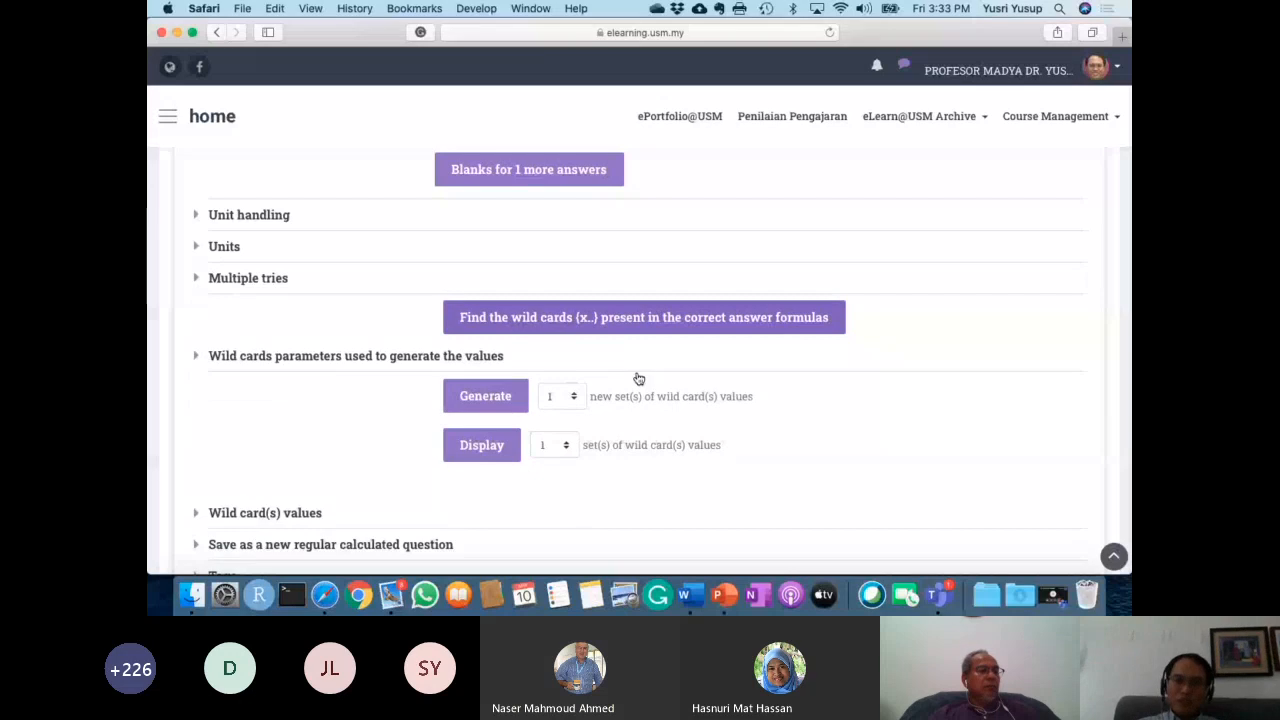
{"action": "left_click", "coordinate": [628, 321]}
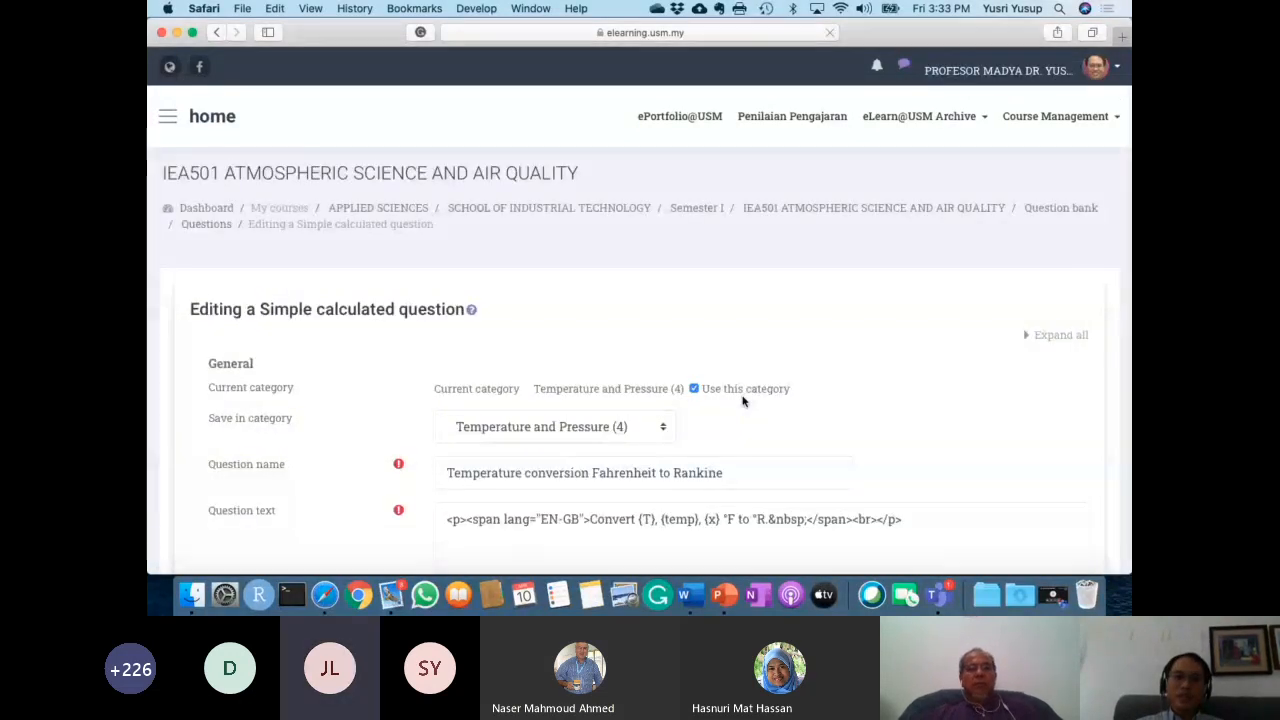
{"action": "scroll", "coordinate": [742, 401], "scroll_direction": "down", "scroll_amount": 5}
{"action": "scroll", "coordinate": [742, 401], "scroll_direction": "down", "scroll_amount": 20}
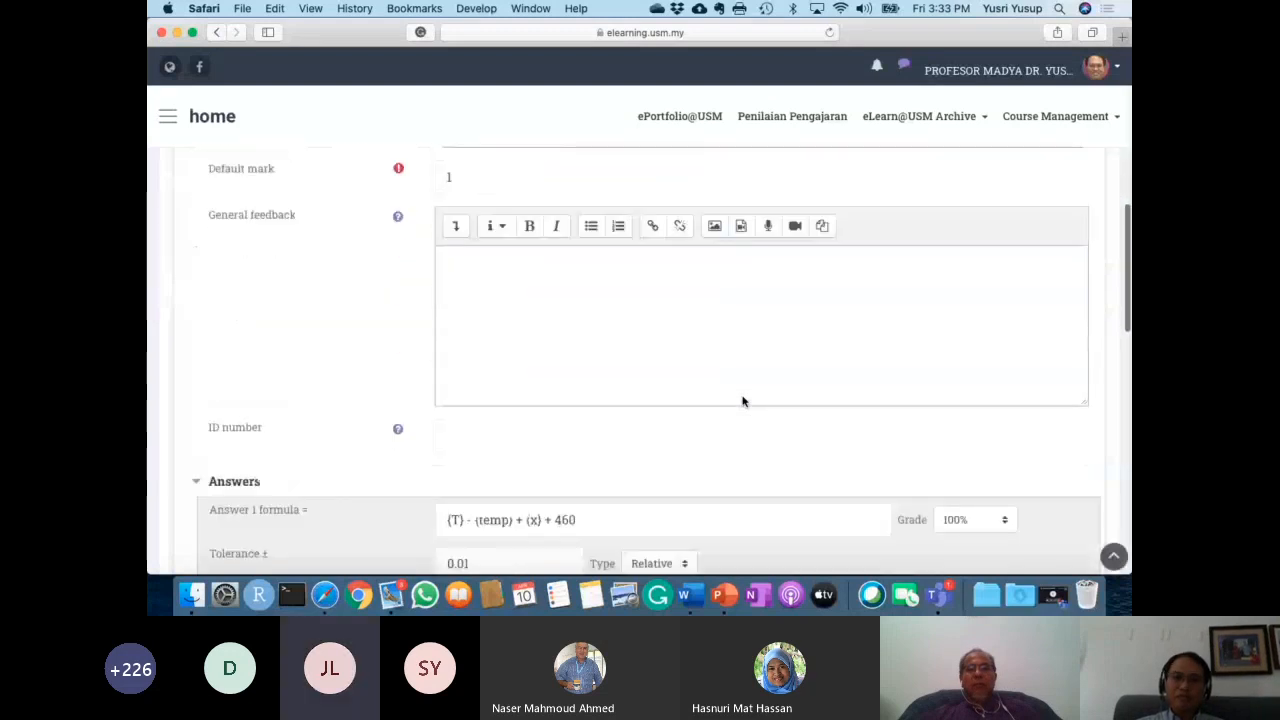
{"action": "scroll", "coordinate": [742, 401], "scroll_direction": "up", "scroll_amount": 4}
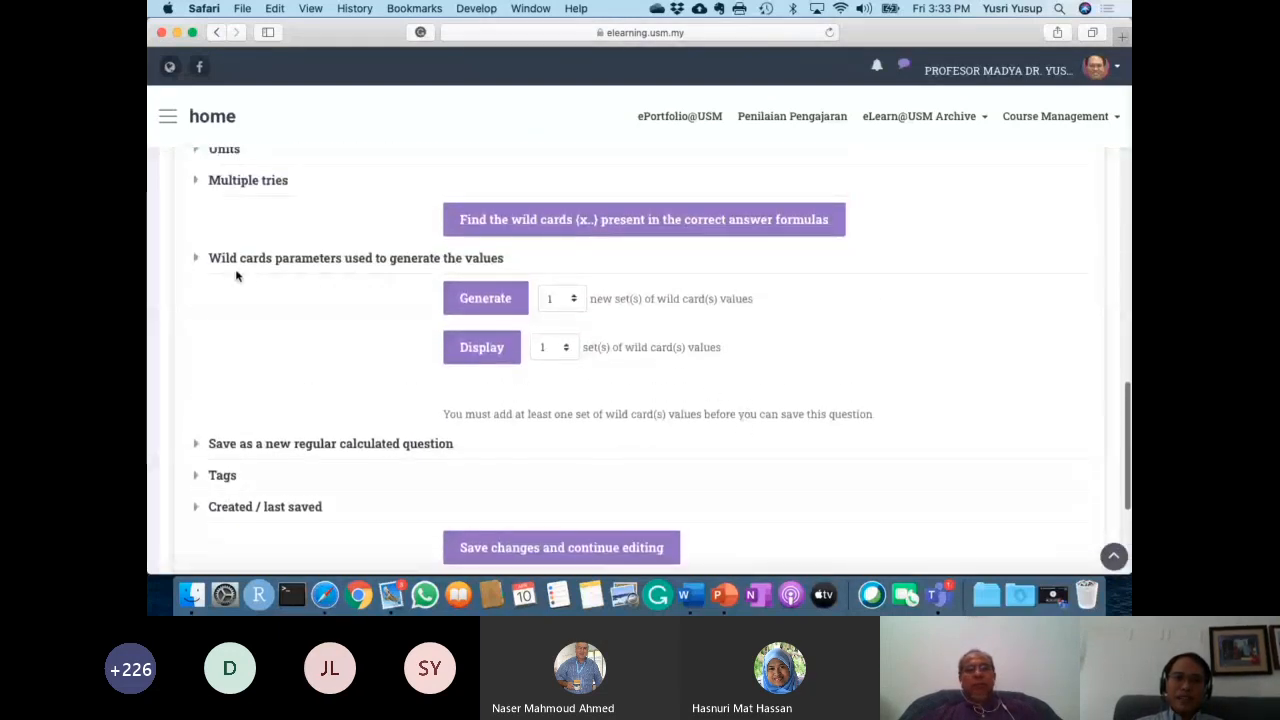
{"action": "left_click", "coordinate": [316, 263]}
{"action": "scroll", "coordinate": [357, 428], "scroll_direction": "down", "scroll_amount": 2}
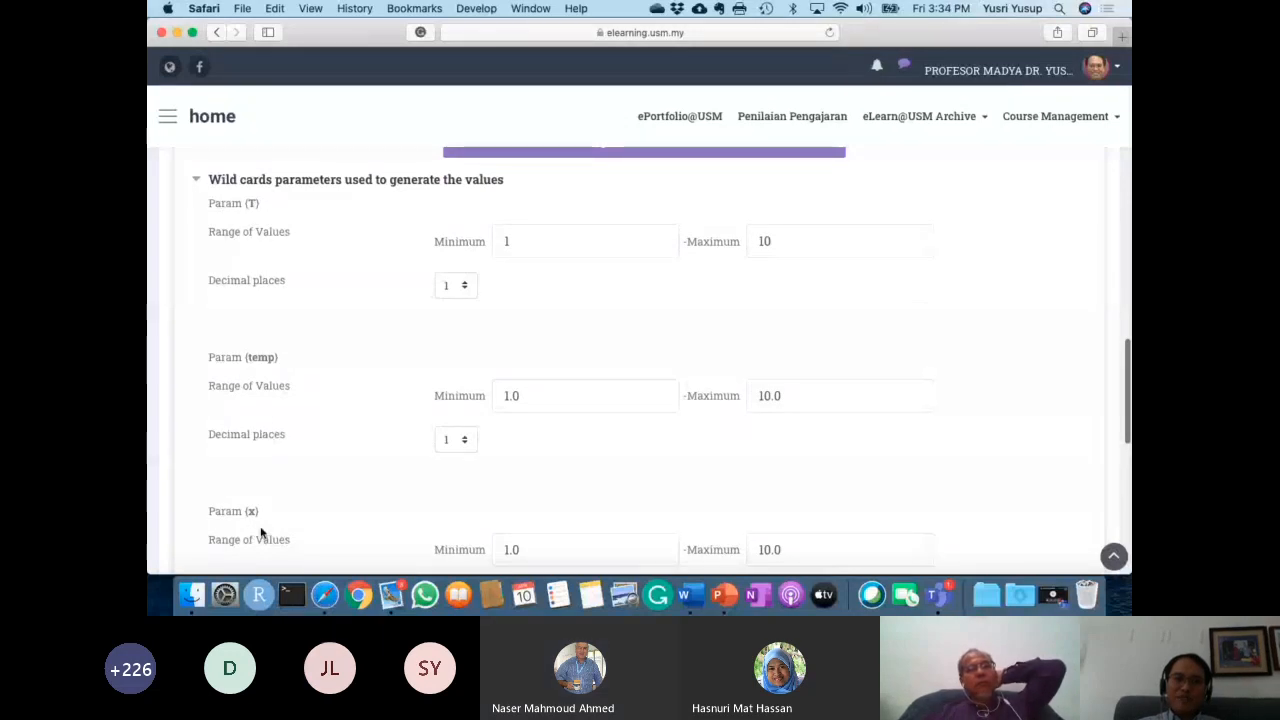
Set the range of values for wild card {T} to a minimum of 90 and a maximum of 120.
{"action": "left_click", "coordinate": [551, 245]}
{"action": "key", "text": "BackSpace"}
{"action": "type", "text": "90"}
{"action": "key", "text": "Tab"}
{"action": "type", "text": "120"}
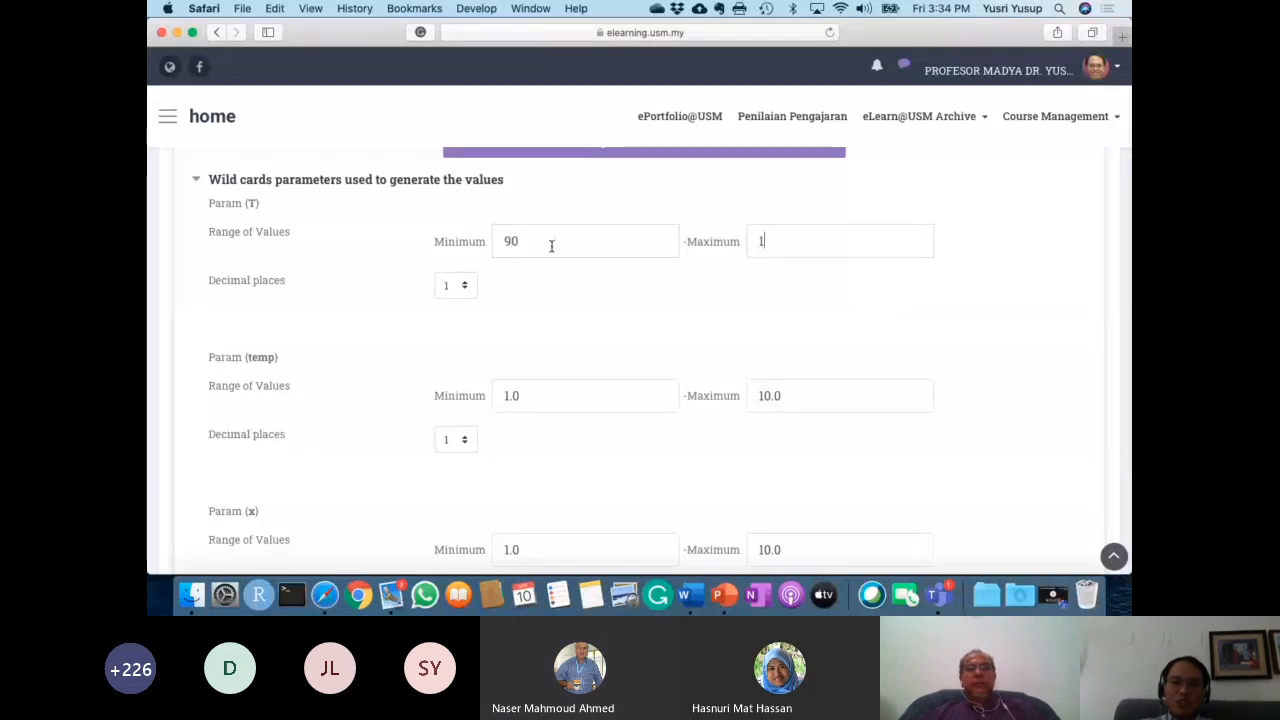
Set the range of values for wild card {temp} to a minimum of 10 and a maximum of 20.
{"action": "key", "text": "BackSpace"}
{"action": "key", "text": "BackSpace"}
{"action": "key", "text": "BackSpace"}
{"action": "type", "text": "10"}
{"action": "key", "text": "Tab"}
{"action": "type", "text": "2"}
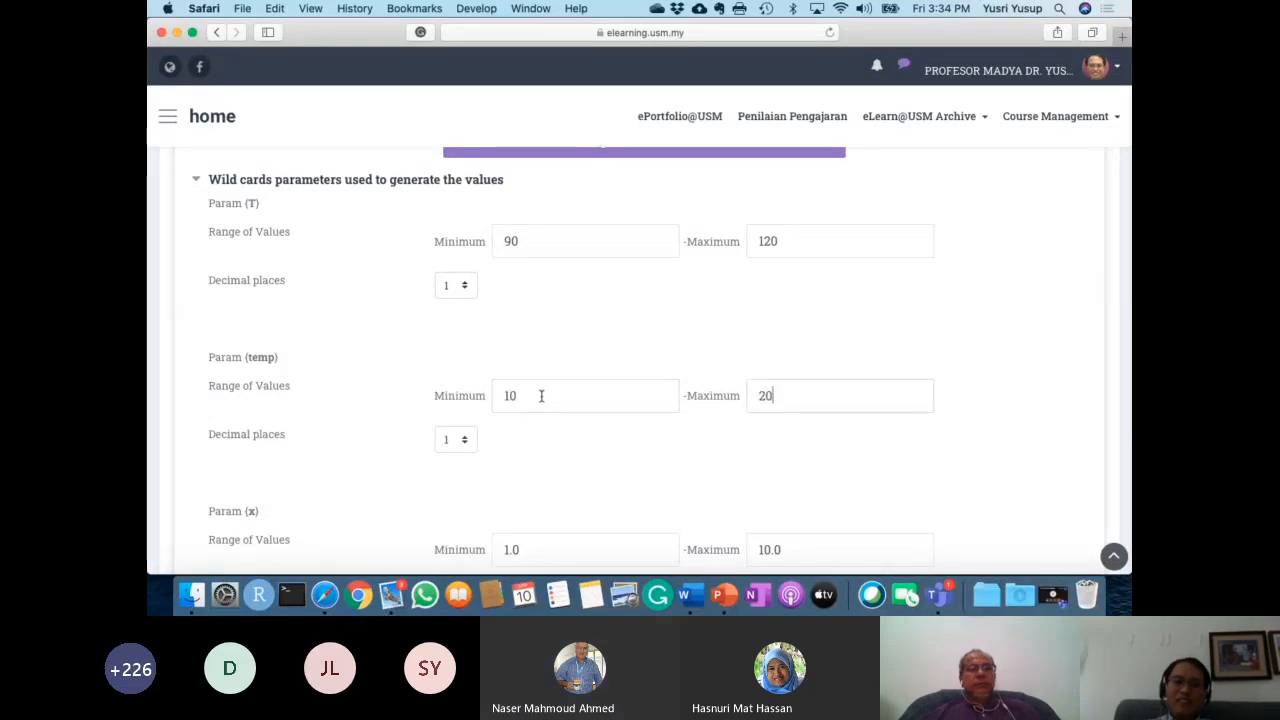
Set the range of values for wild card {x} to a minimum of 60 and a maximum of 70.
{"action": "scroll", "coordinate": [540, 395], "scroll_direction": "down", "scroll_amount": 3}
{"action": "left_click", "coordinate": [565, 414]}
{"action": "key", "text": "BackSpace"}
{"action": "key", "text": "BackSpace"}
{"action": "key", "text": "BackSpace"}
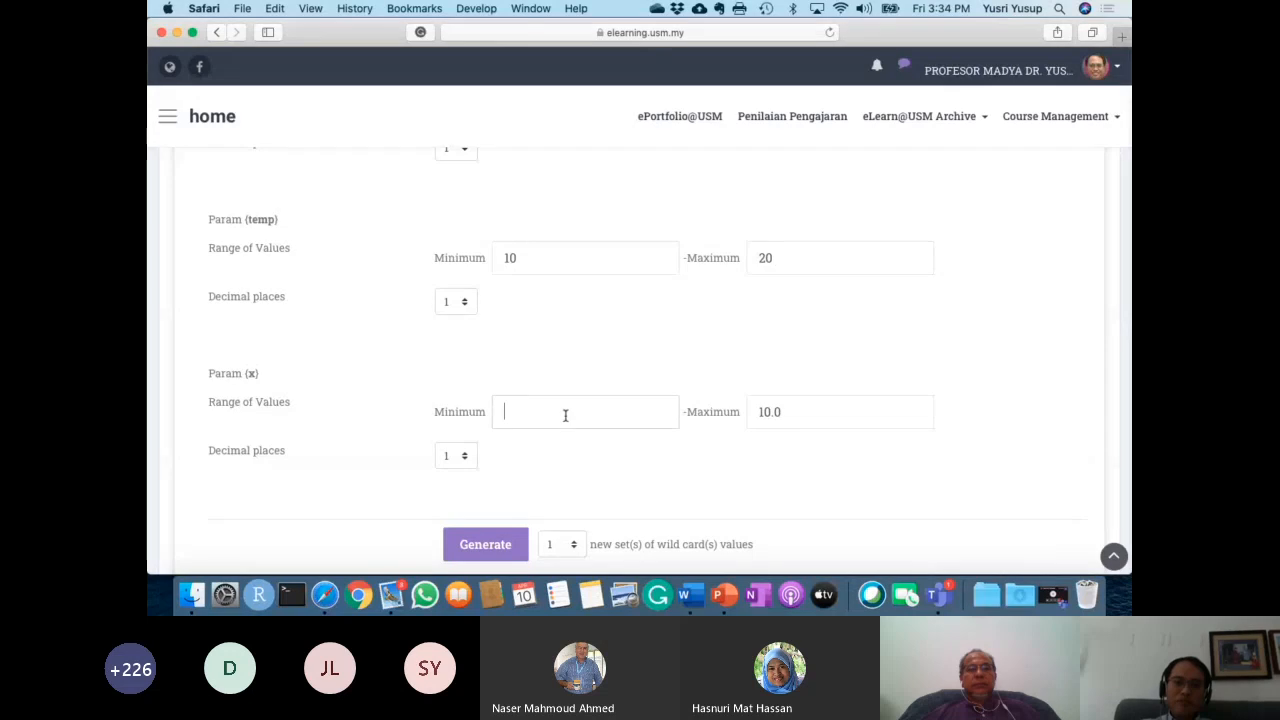
{"action": "type", "text": "60"}
{"action": "key", "text": "Tab"}
{"action": "type", "text": "70"}
Generate 40 new sets of wild card values for the question.
{"action": "scroll", "coordinate": [565, 415], "scroll_direction": "down", "scroll_amount": 2}
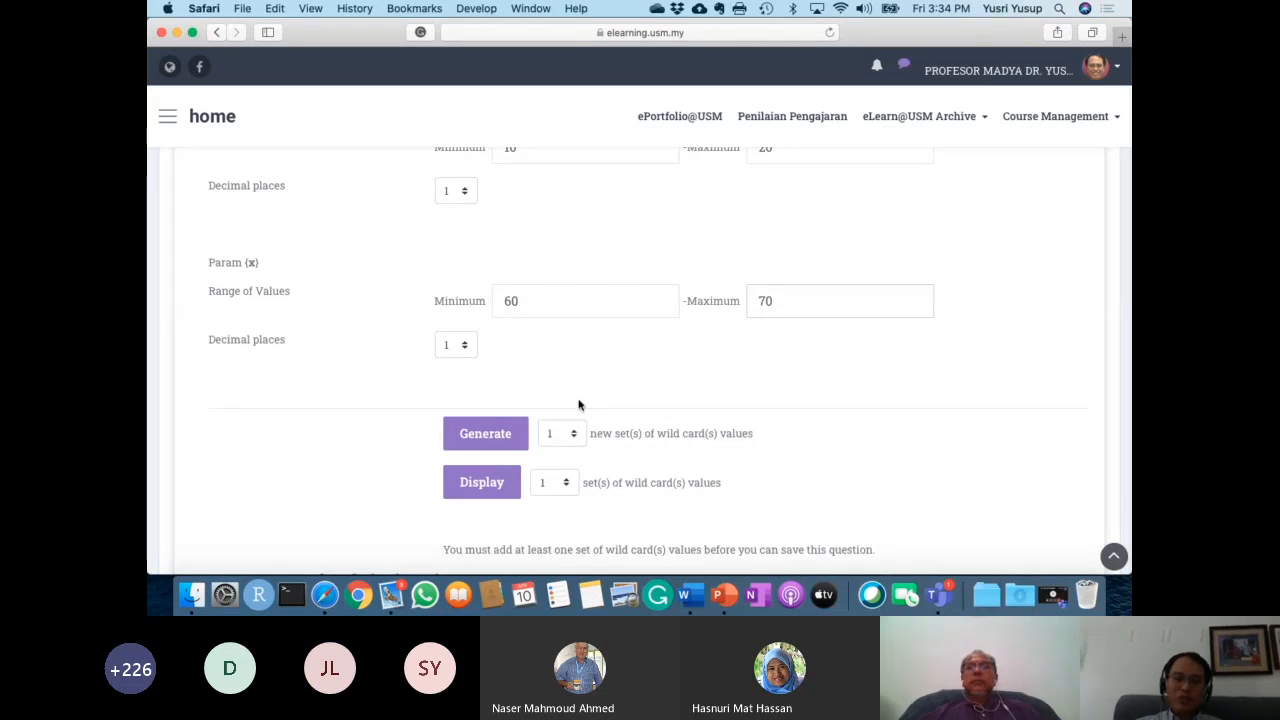
{"action": "scroll", "coordinate": [580, 405], "scroll_direction": "up", "scroll_amount": 2}
{"action": "scroll", "coordinate": [545, 410], "scroll_direction": "down", "scroll_amount": 1}
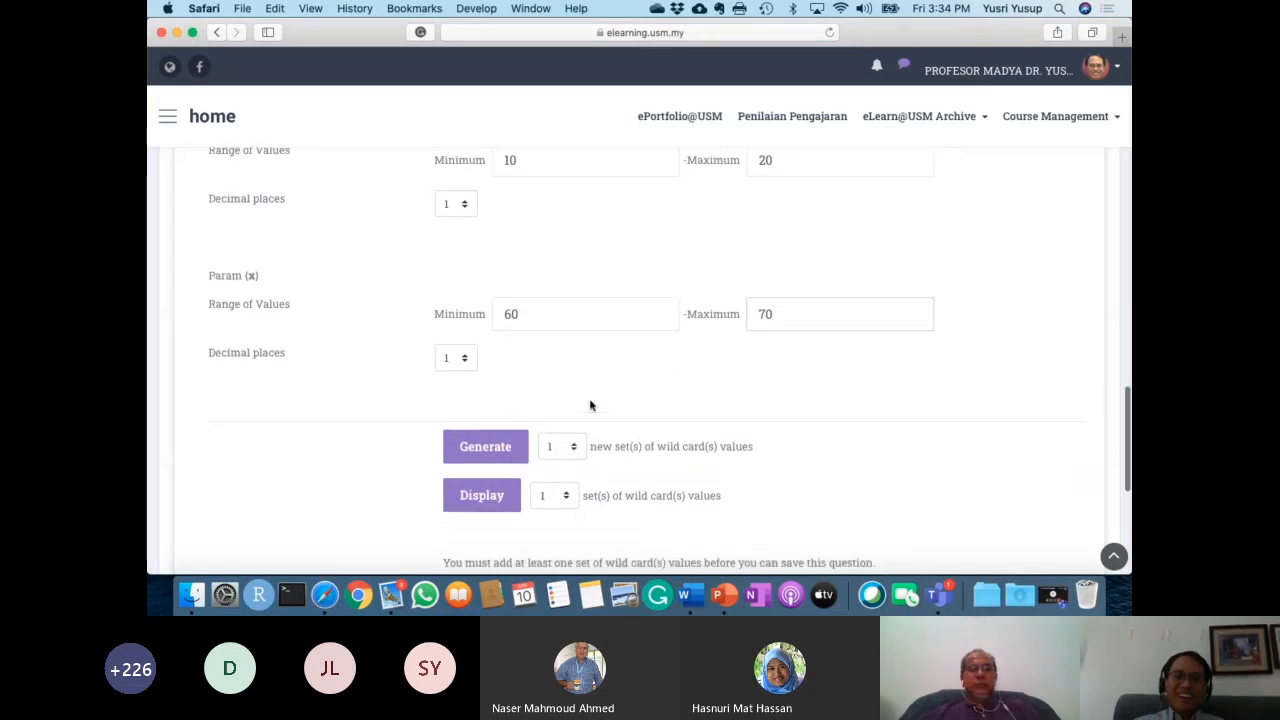
{"action": "scroll", "coordinate": [600, 430], "scroll_direction": "down", "scroll_amount": 1}
{"action": "left_click", "coordinate": [565, 428]}
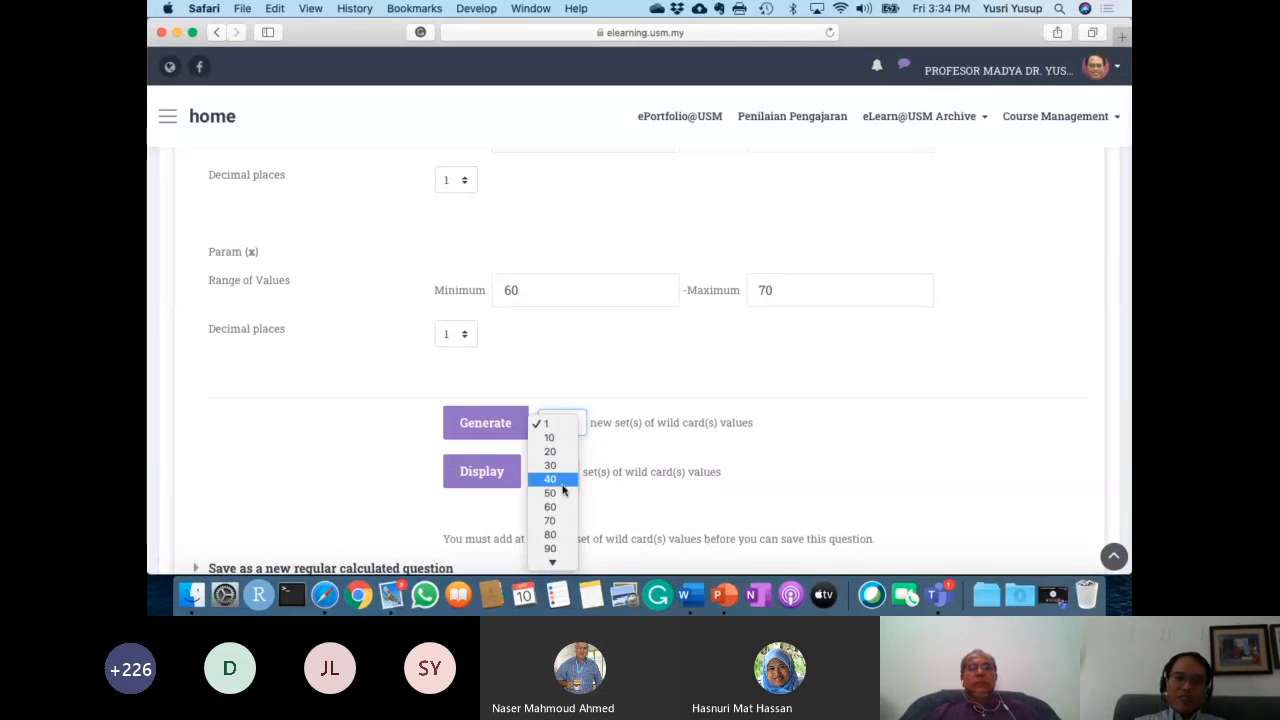
{"action": "left_click", "coordinate": [561, 482]}
{"action": "scroll", "coordinate": [667, 460], "scroll_direction": "down", "scroll_amount": 3}
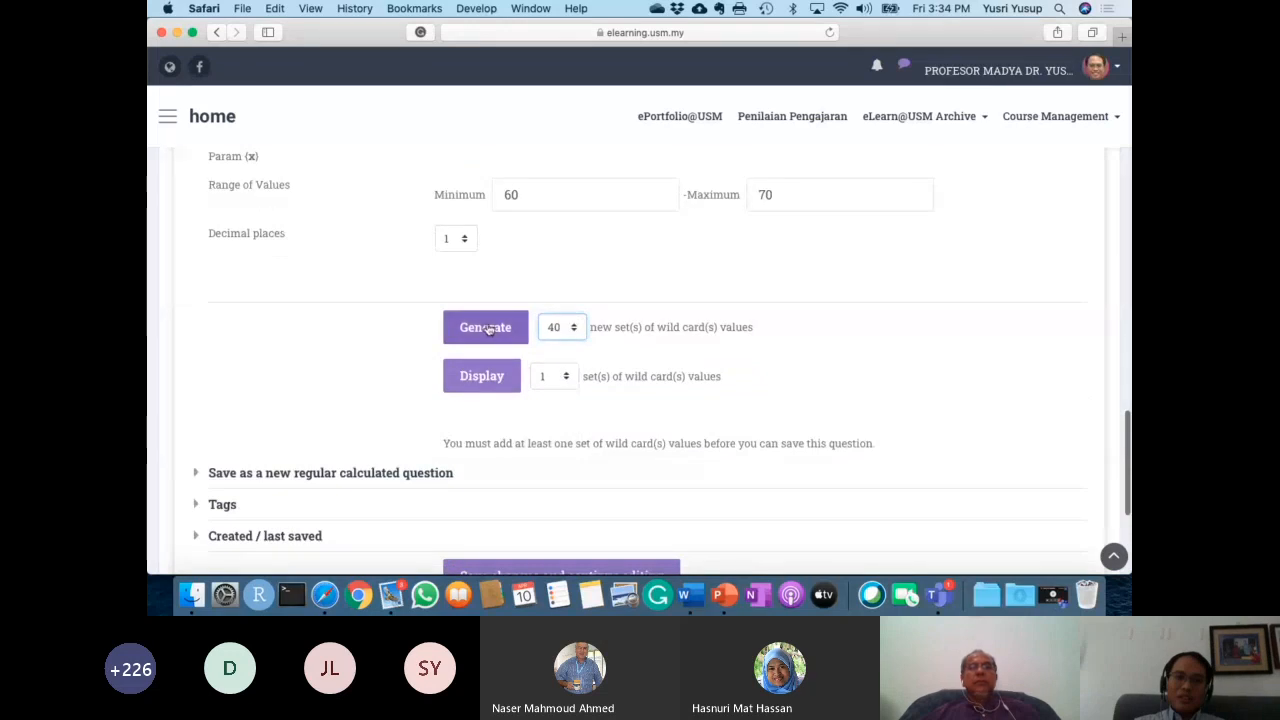
{"action": "left_click", "coordinate": [486, 328]}
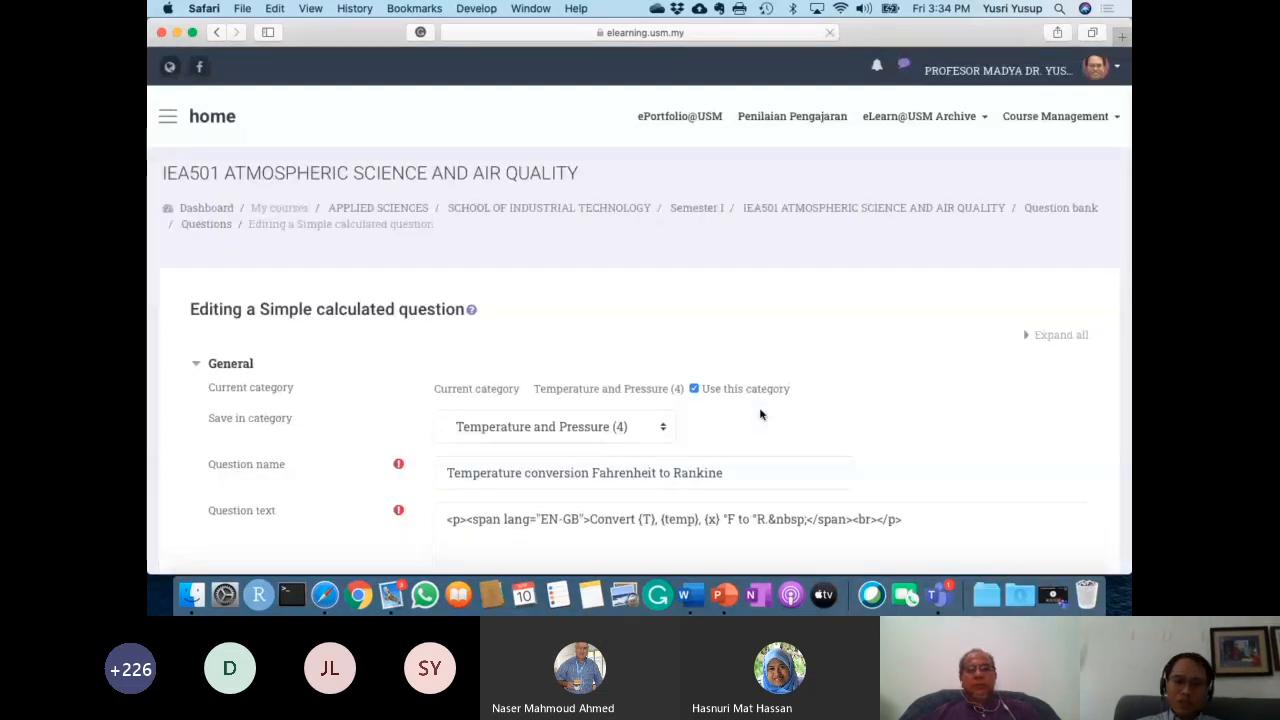
Expand the generated wild card values and examine the displayed set's calculation, correct answer and minimum and maximum limits.
{"action": "scroll", "coordinate": [841, 434], "scroll_direction": "down", "scroll_amount": 4}
{"action": "scroll", "coordinate": [841, 434], "scroll_direction": "down", "scroll_amount": 2}
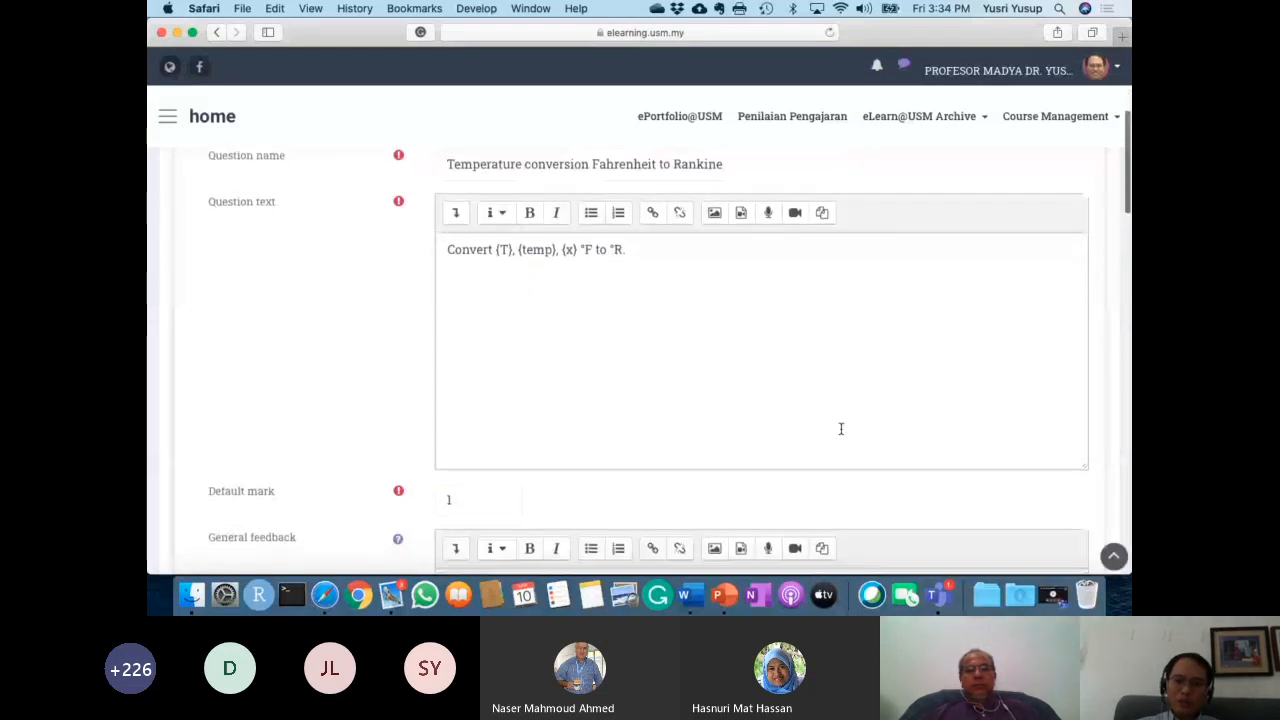
{"action": "scroll", "coordinate": [841, 428], "scroll_direction": "down", "scroll_amount": 6}
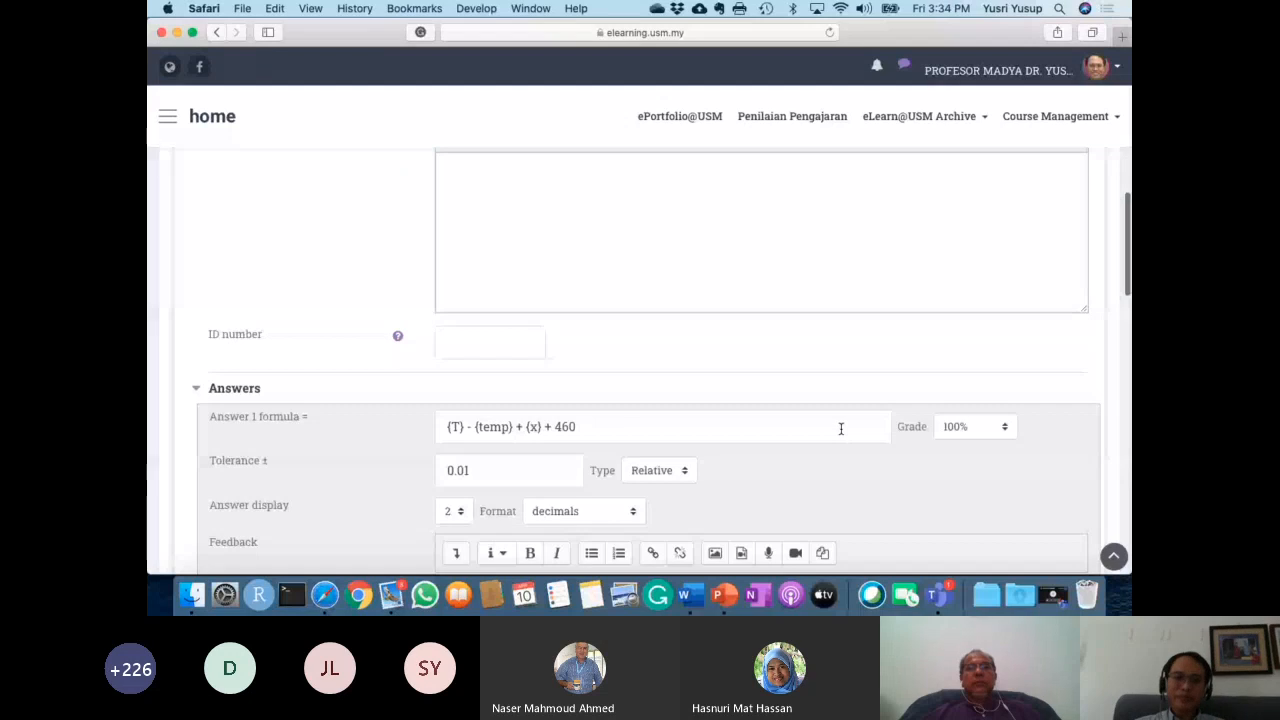
{"action": "scroll", "coordinate": [841, 428], "scroll_direction": "down", "scroll_amount": 15}
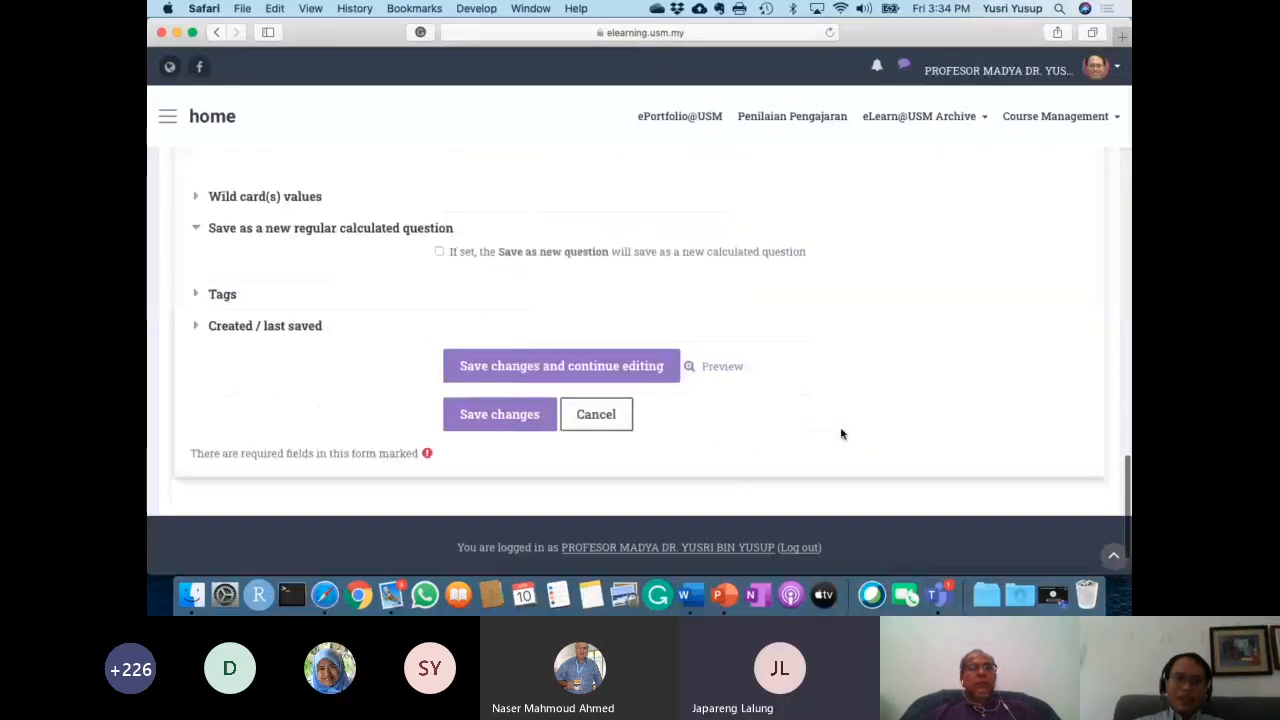
{"action": "left_click", "coordinate": [267, 193]}
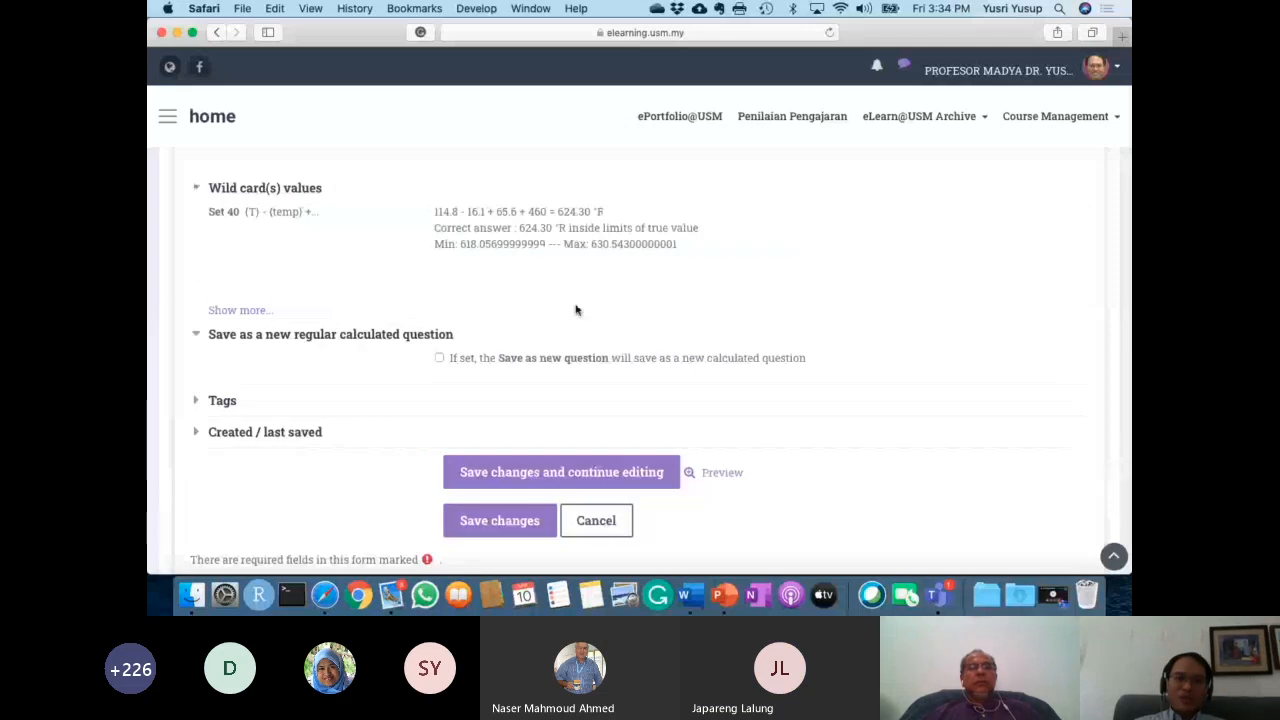
{"action": "scroll", "coordinate": [577, 312], "scroll_direction": "down", "scroll_amount": 1}
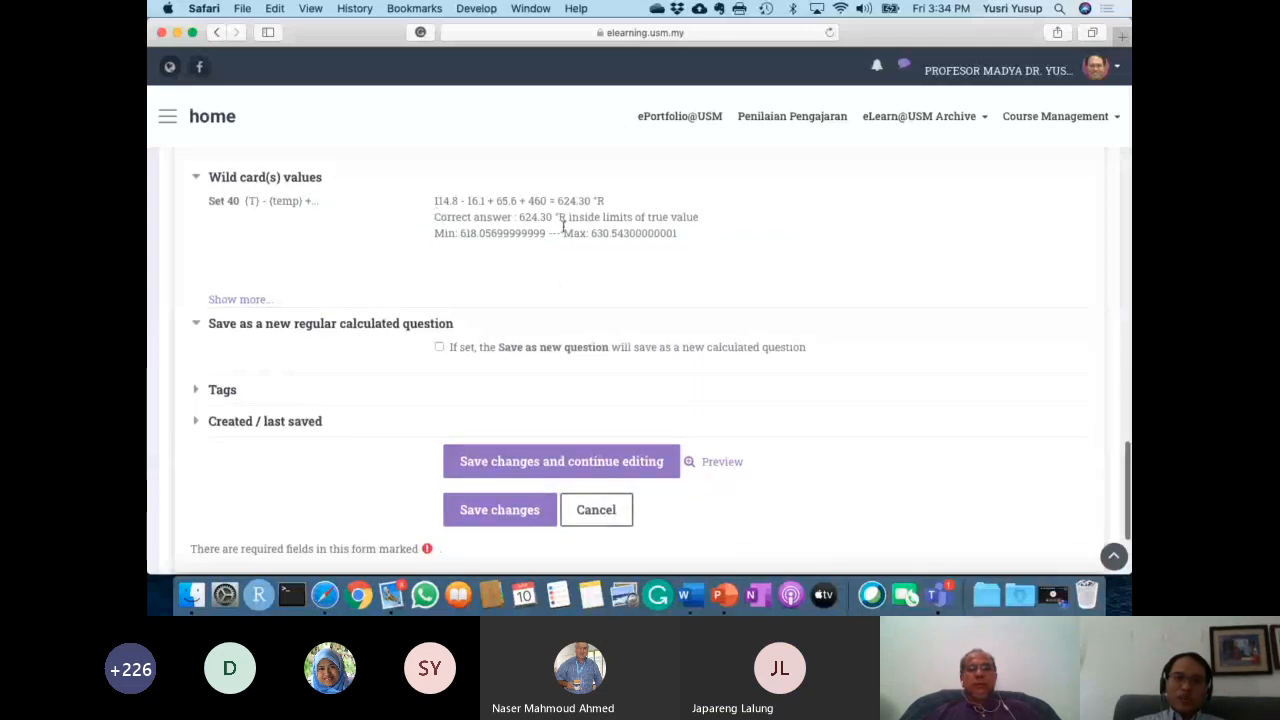
{"action": "scroll", "coordinate": [561, 285], "scroll_direction": "up", "scroll_amount": 3}
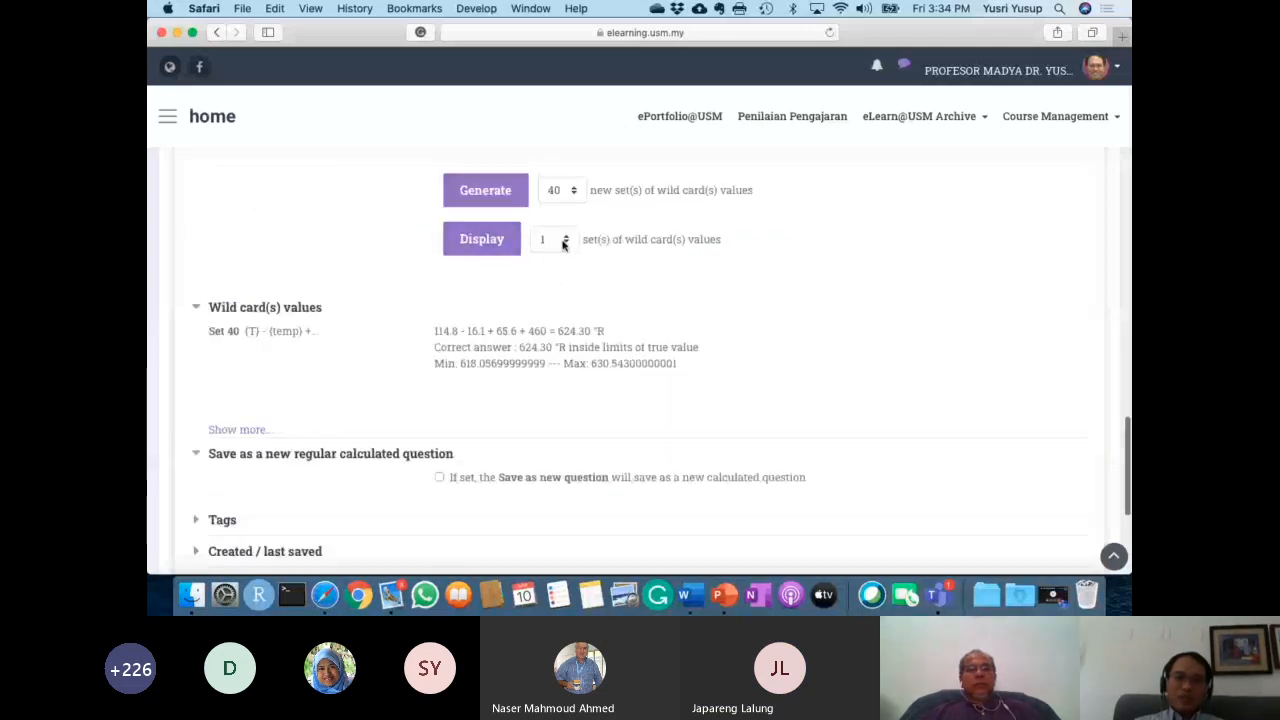
{"action": "left_click", "coordinate": [562, 241]}
{"action": "left_click", "coordinate": [627, 262]}
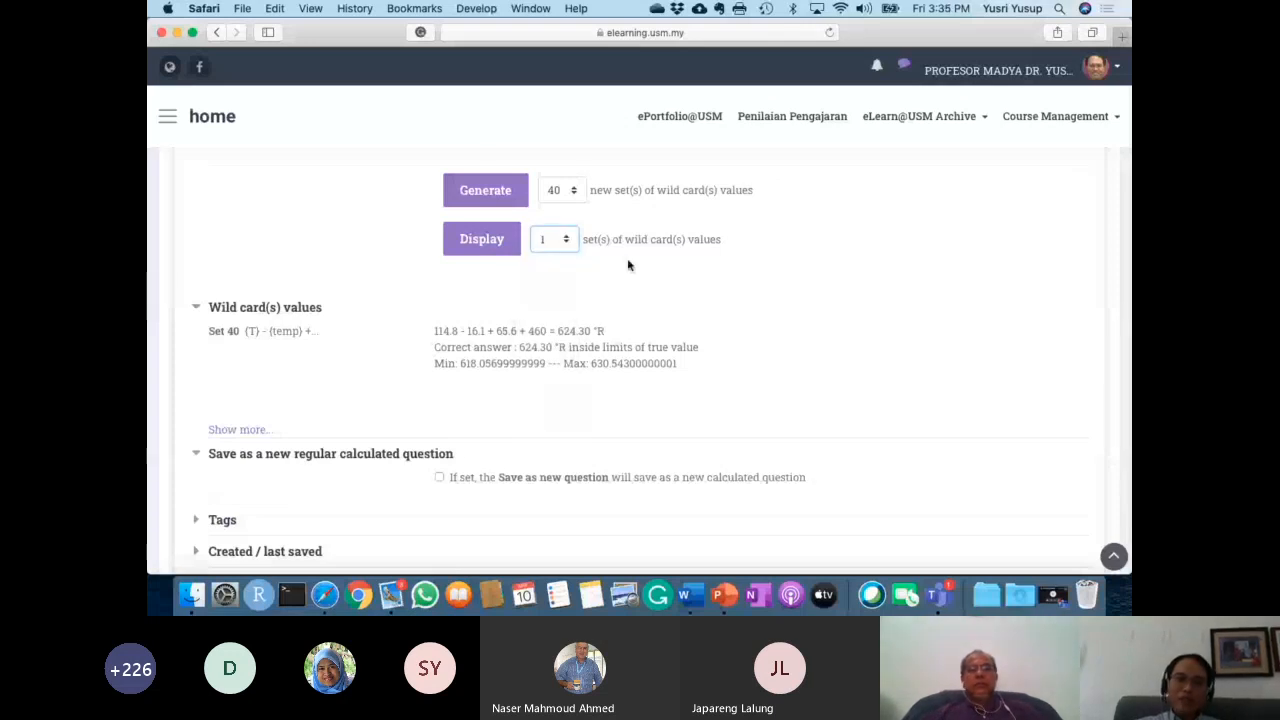
{"action": "scroll", "coordinate": [562, 358], "scroll_direction": "down", "scroll_amount": 1}
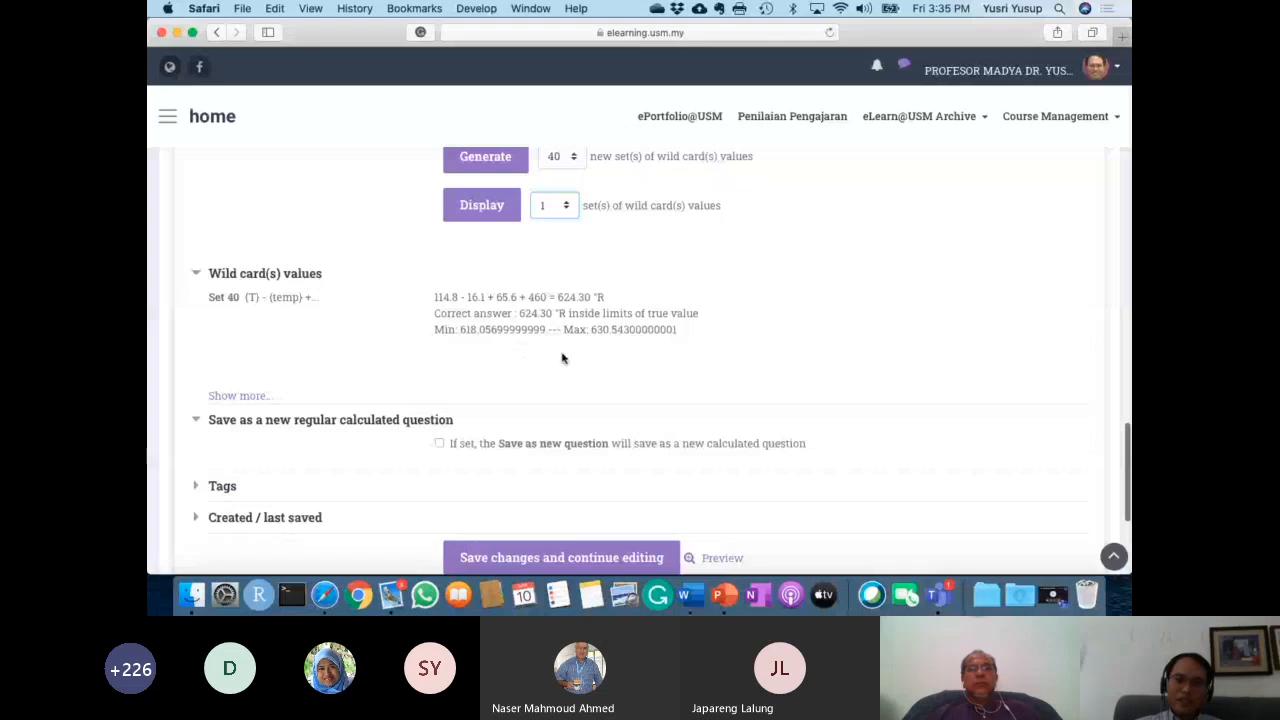
{"action": "left_click_drag", "start_coordinate": [461, 330], "coordinate": [683, 331]}
{"action": "left_click", "coordinate": [598, 336]}
{"action": "left_click", "coordinate": [706, 340]}
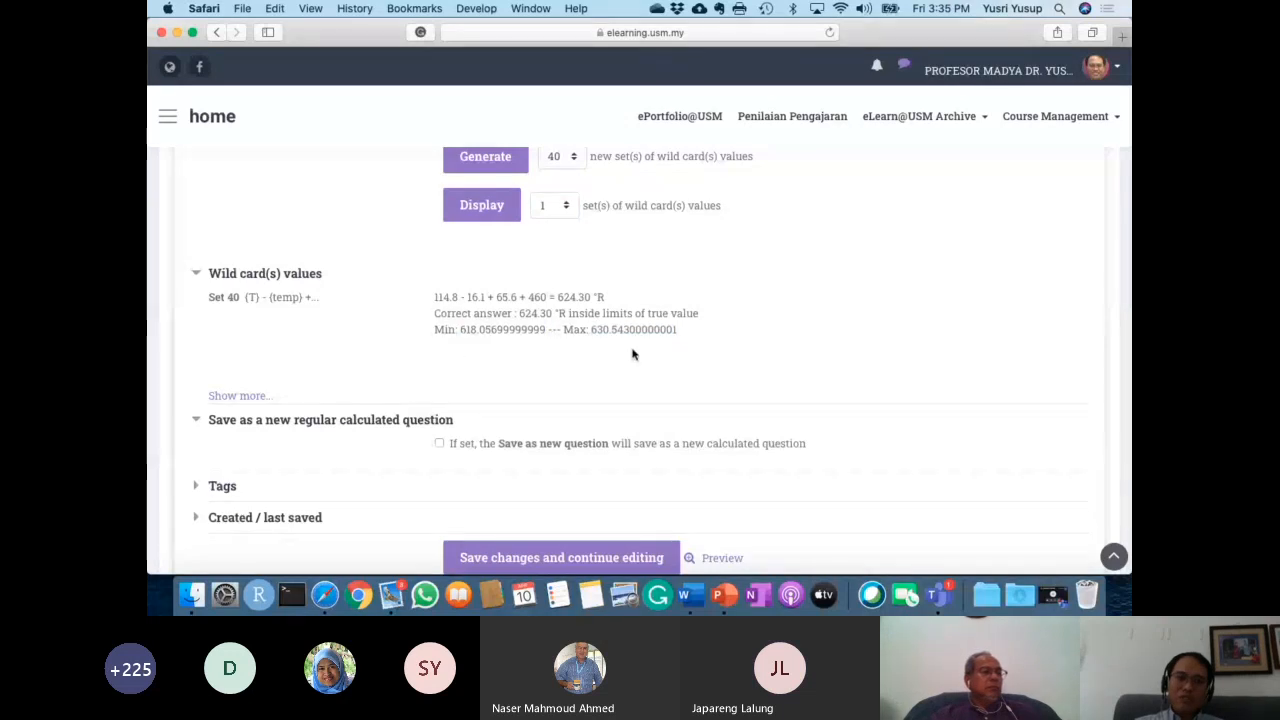
Save the changes to the Fahrenheit to Rankine question and return to its entry in the question bank list.
{"action": "scroll", "coordinate": [632, 354], "scroll_direction": "down", "scroll_amount": 3}
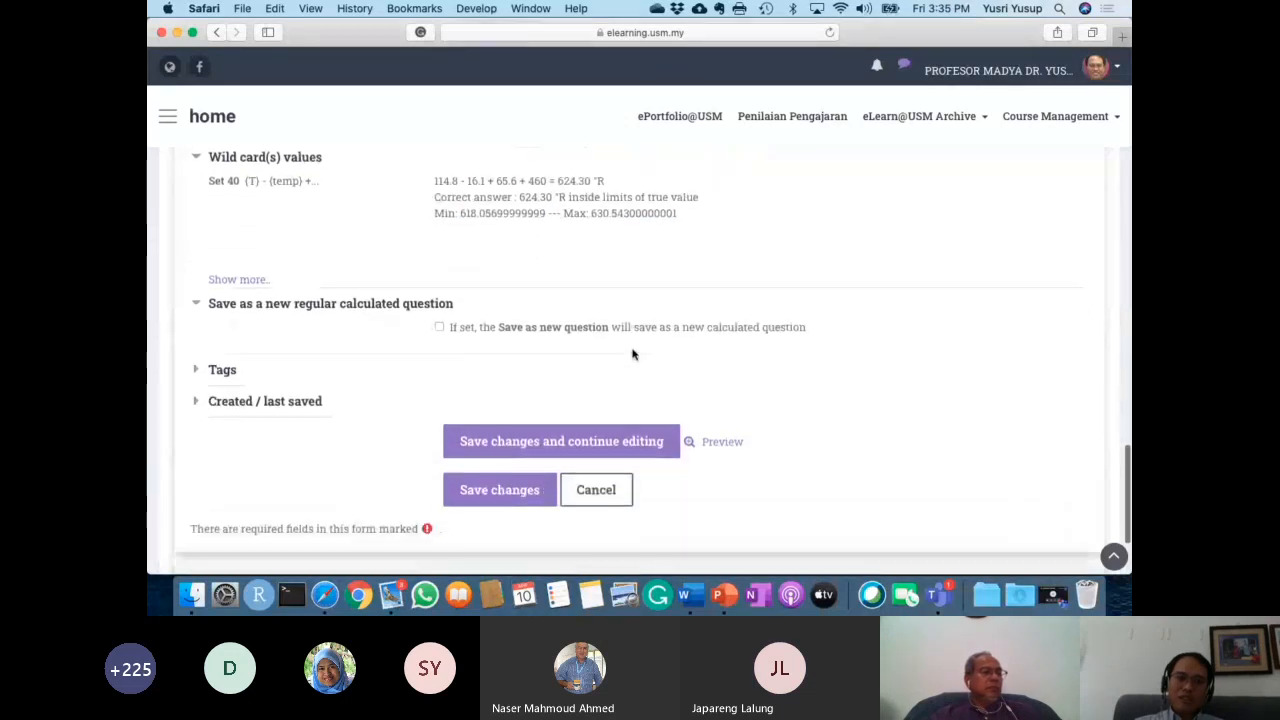
{"action": "left_click", "coordinate": [493, 495]}
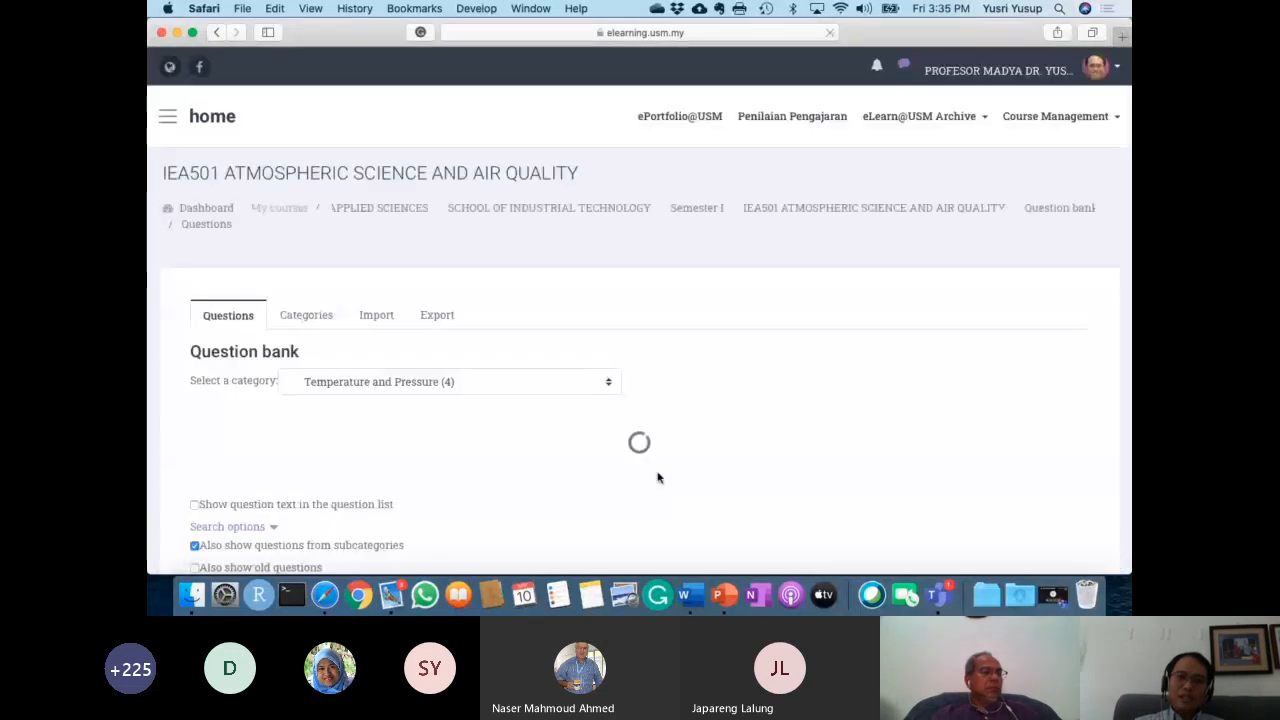
{"action": "scroll", "coordinate": [657, 477], "scroll_direction": "down", "scroll_amount": 5}
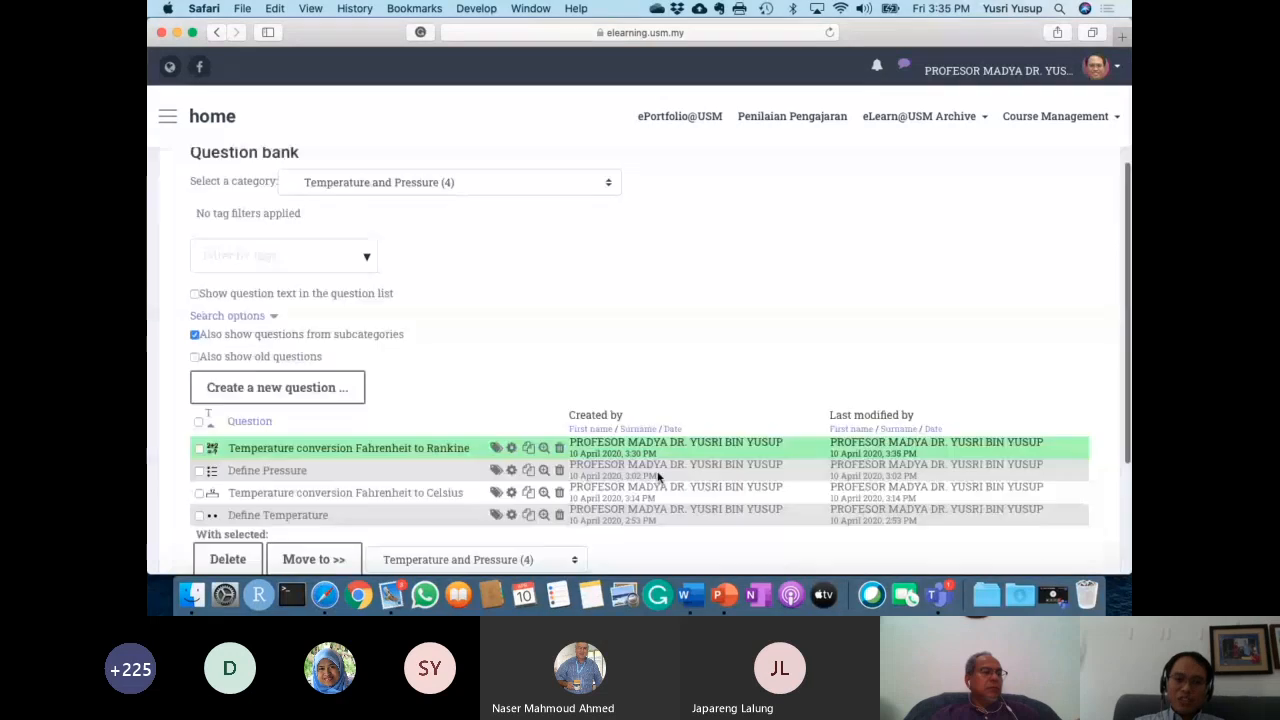
{"action": "scroll", "coordinate": [575, 445], "scroll_direction": "down", "scroll_amount": 1}
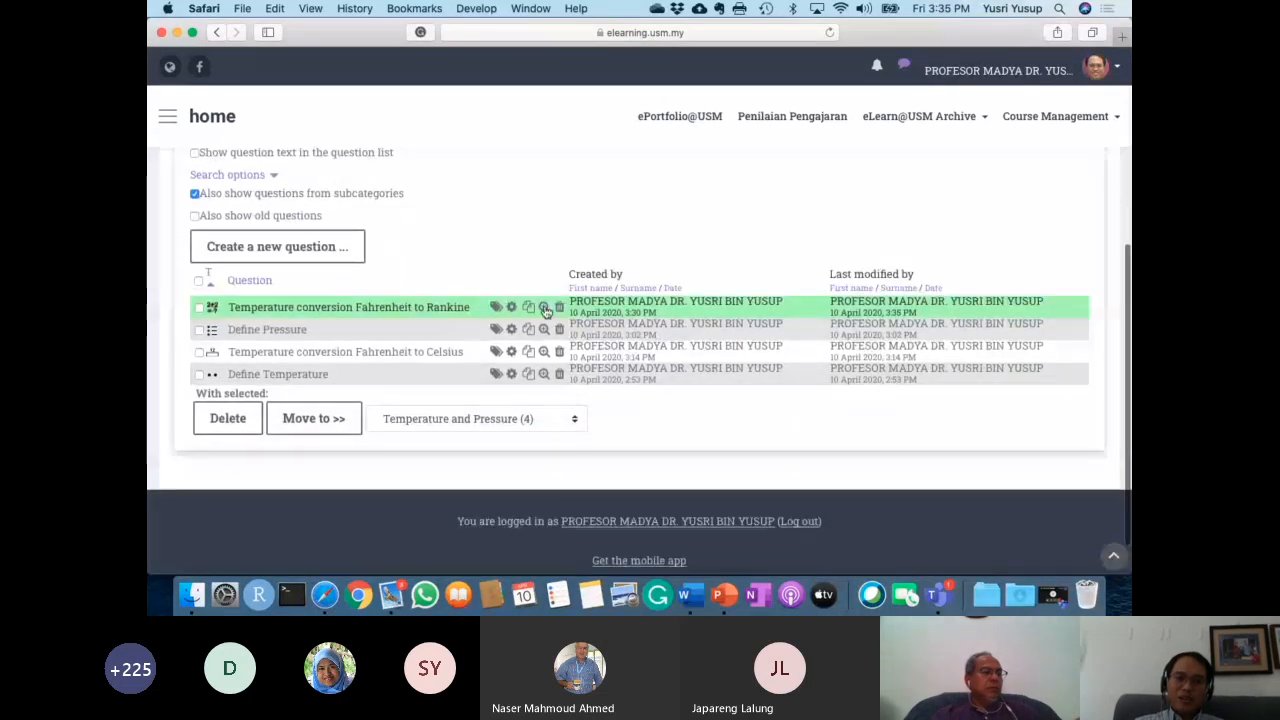
Preview the Fahrenheit to Rankine question, examine the generated wild card values in its text, and close the preview.
{"action": "left_click", "coordinate": [543, 329]}
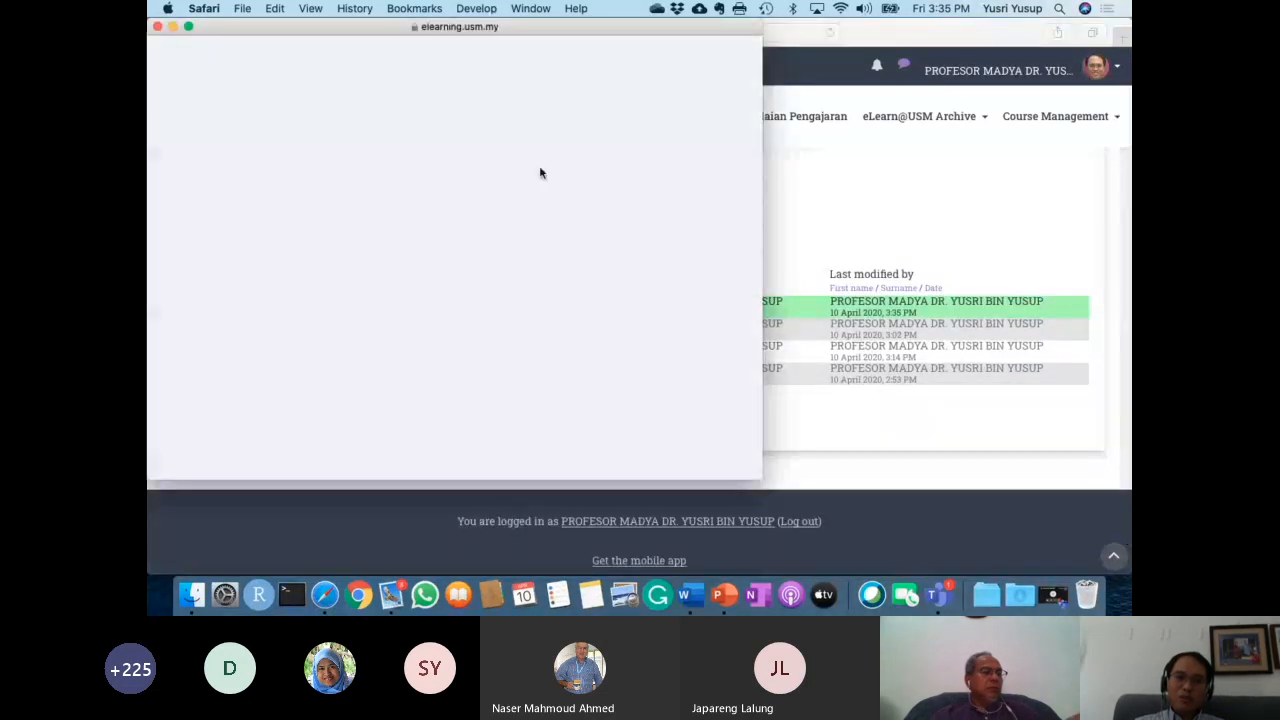
{"action": "left_click_drag", "start_coordinate": [298, 186], "coordinate": [401, 189]}
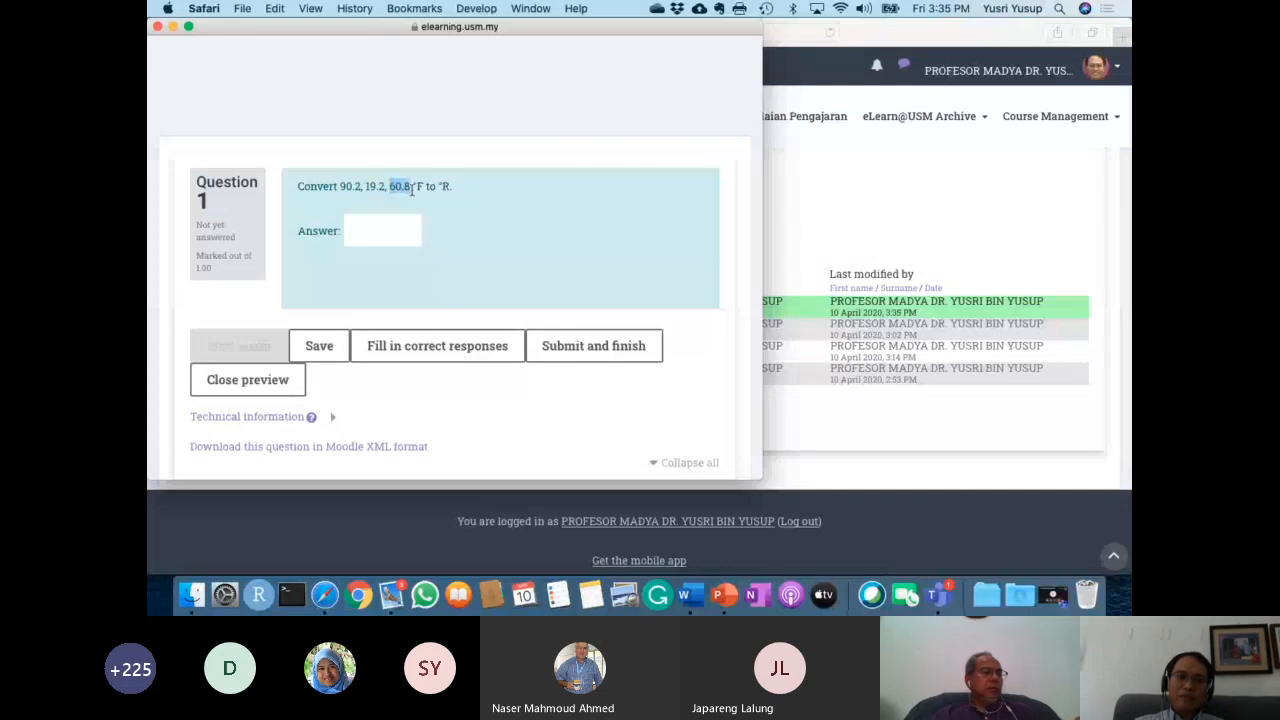
{"action": "left_click", "coordinate": [511, 226]}
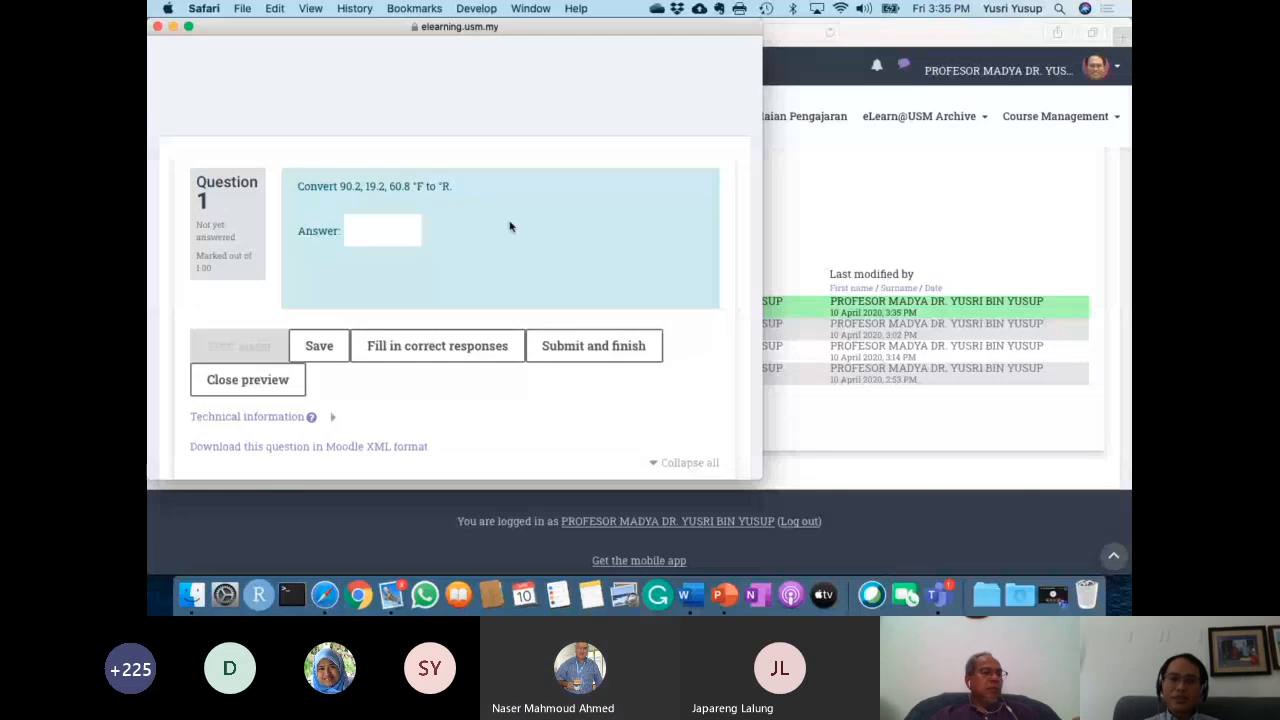
{"action": "left_click", "coordinate": [258, 386]}
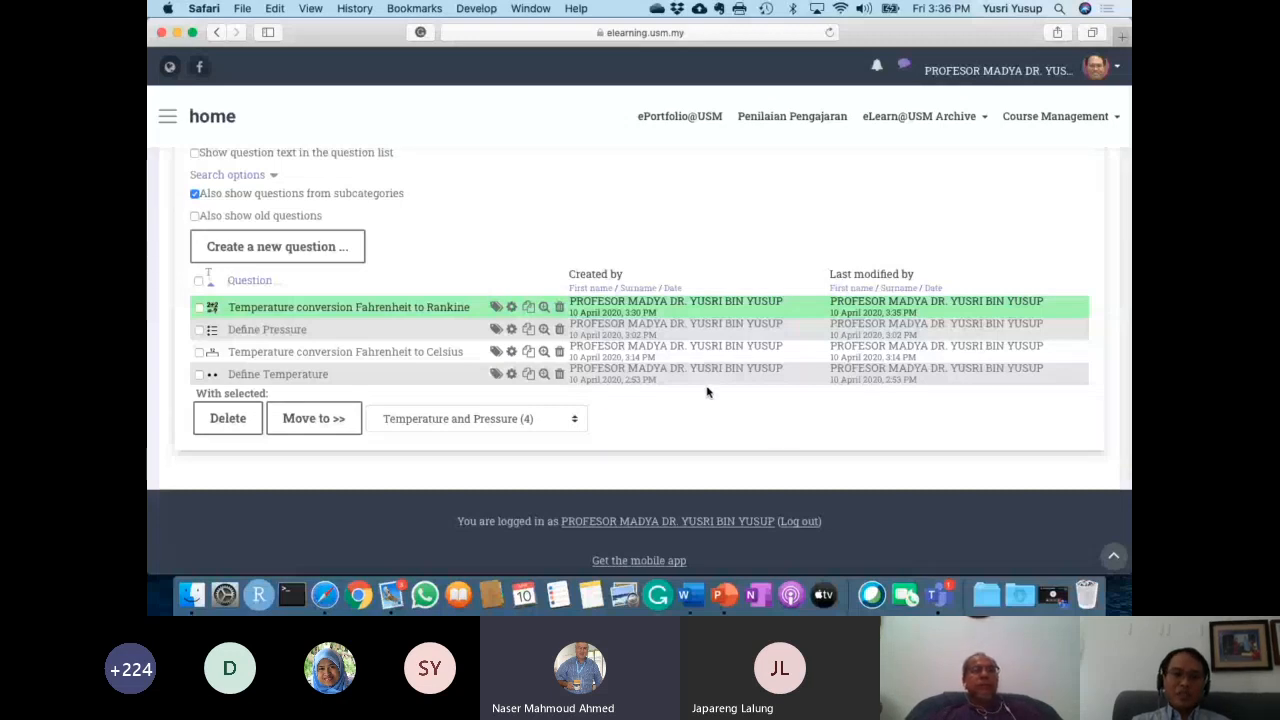
Open the Fahrenheit to Rankine question for editing and expand the wild card parameters used to generate the values.
{"action": "left_click", "coordinate": [512, 313]}
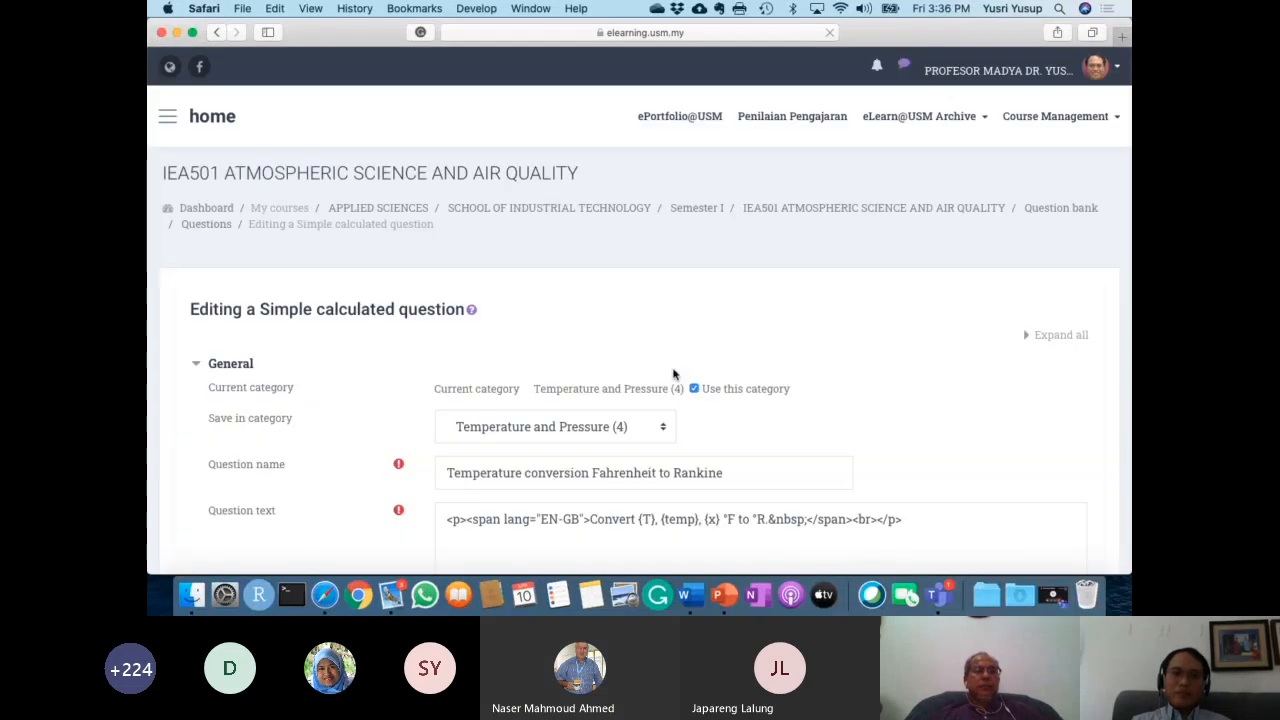
{"action": "scroll", "coordinate": [673, 374], "scroll_direction": "down", "scroll_amount": 10}
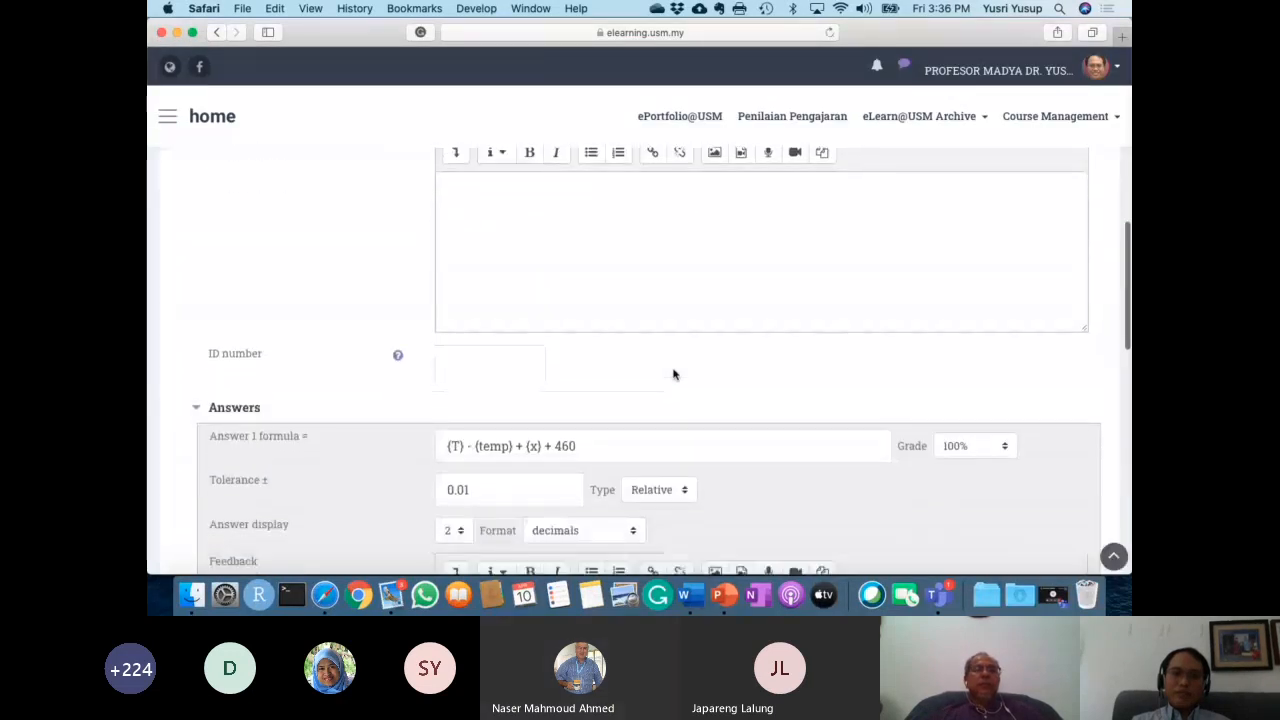
{"action": "scroll", "coordinate": [673, 374], "scroll_direction": "down", "scroll_amount": 5}
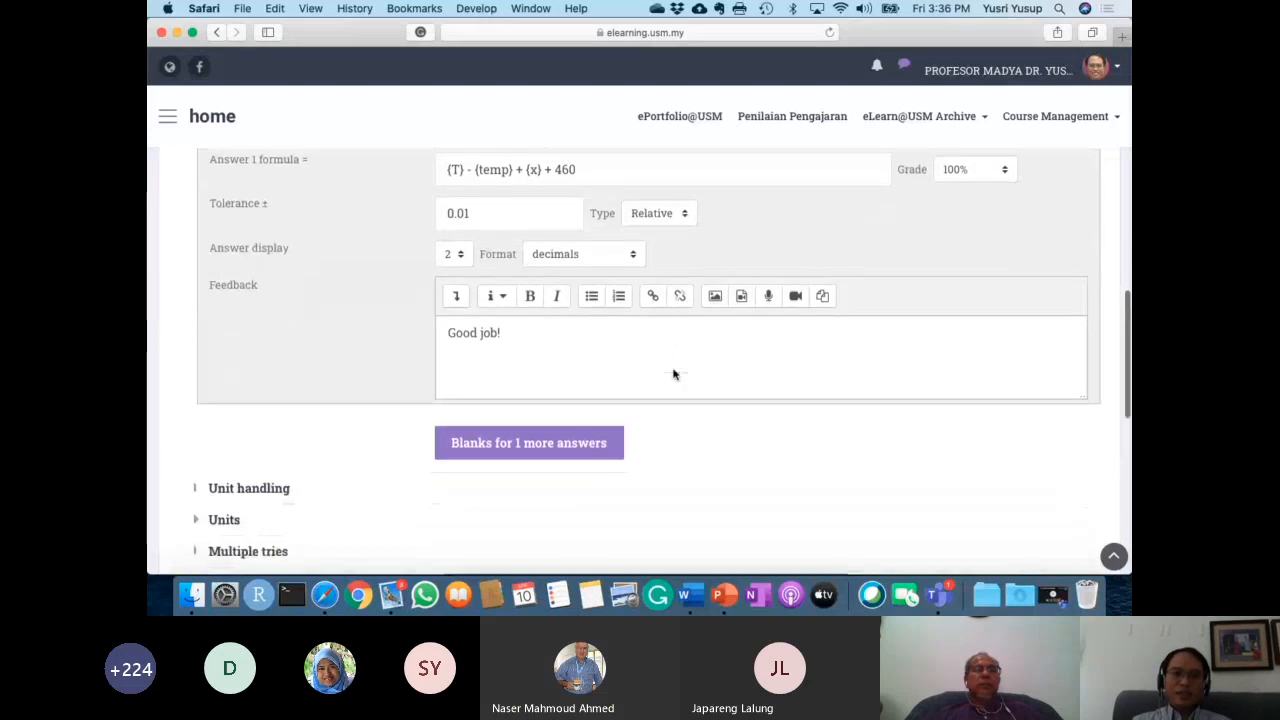
{"action": "scroll", "coordinate": [673, 374], "scroll_direction": "down", "scroll_amount": 10}
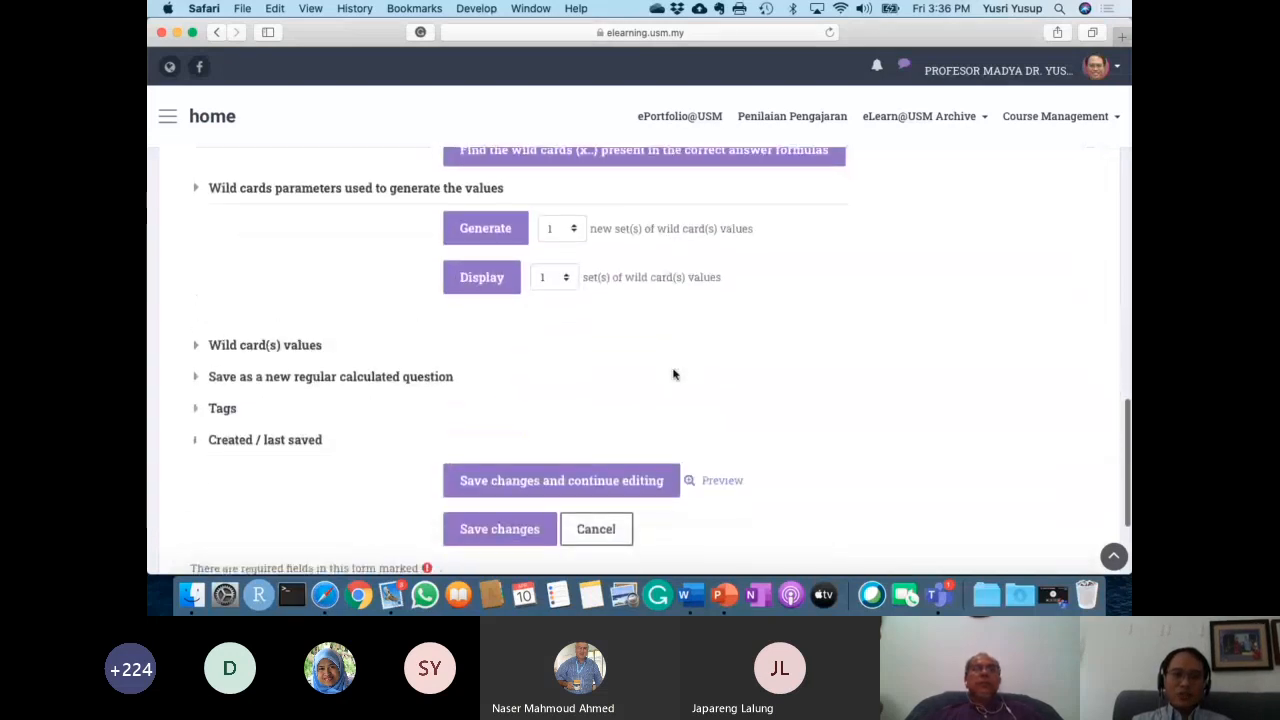
{"action": "left_click", "coordinate": [290, 346]}
{"action": "left_click", "coordinate": [302, 345]}
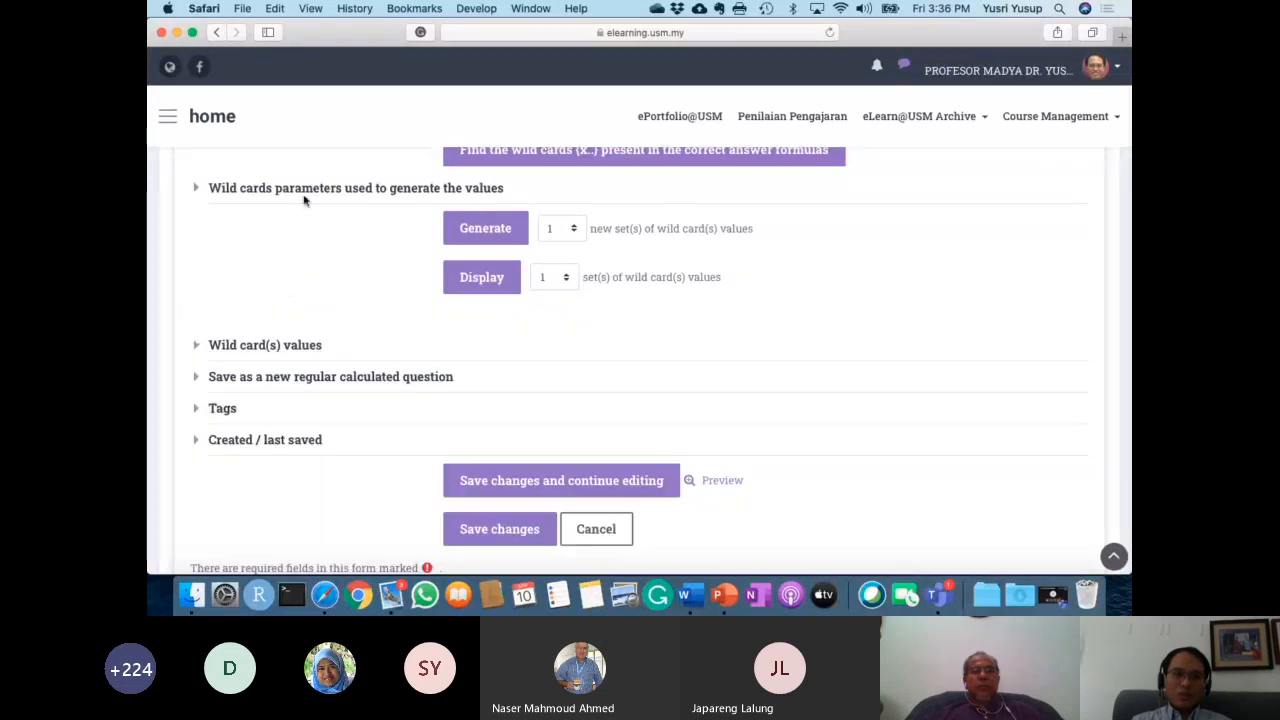
{"action": "left_click", "coordinate": [305, 190]}
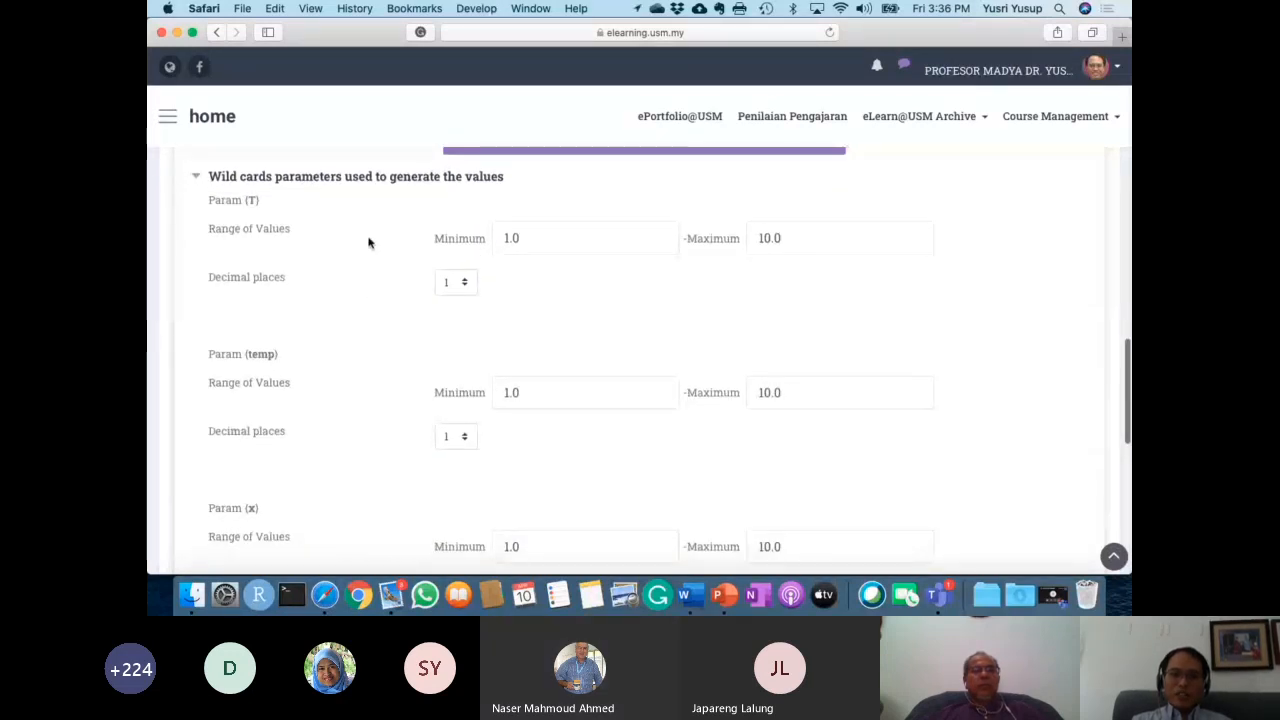
Try 0 decimal places for wild card {T} and cancel editing the question.
{"action": "left_click", "coordinate": [464, 285]}
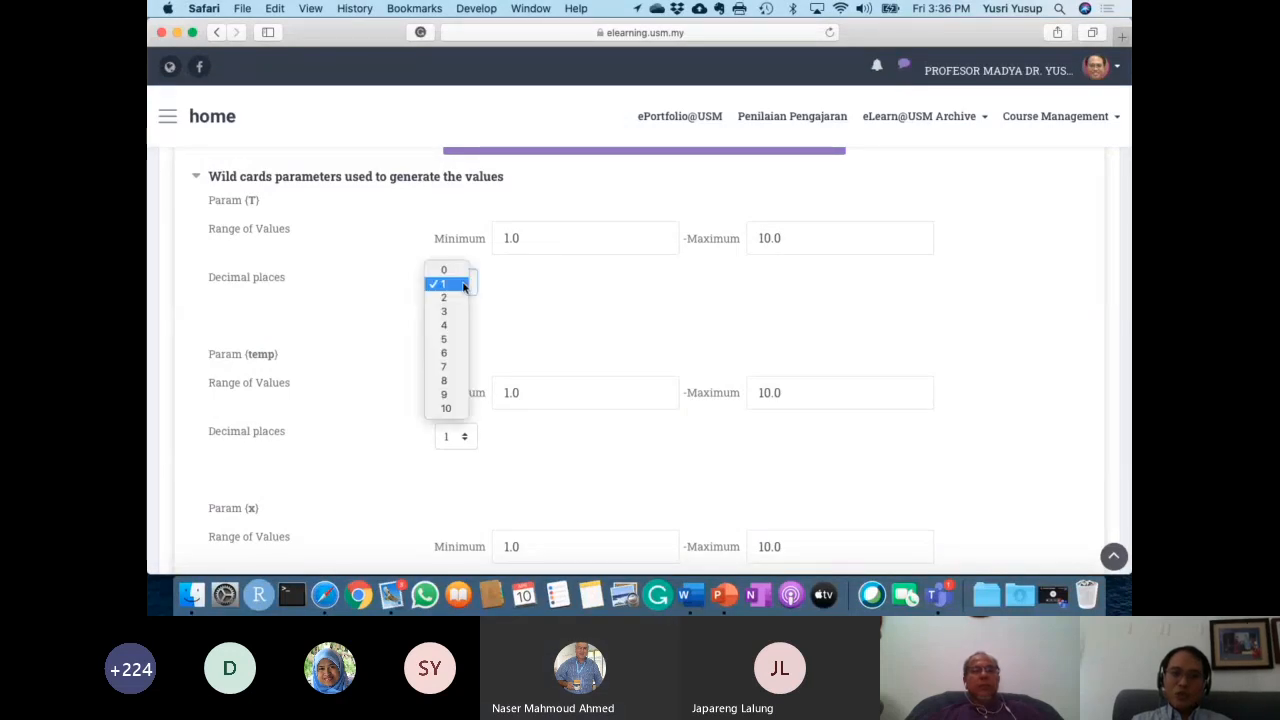
{"action": "left_click", "coordinate": [446, 270]}
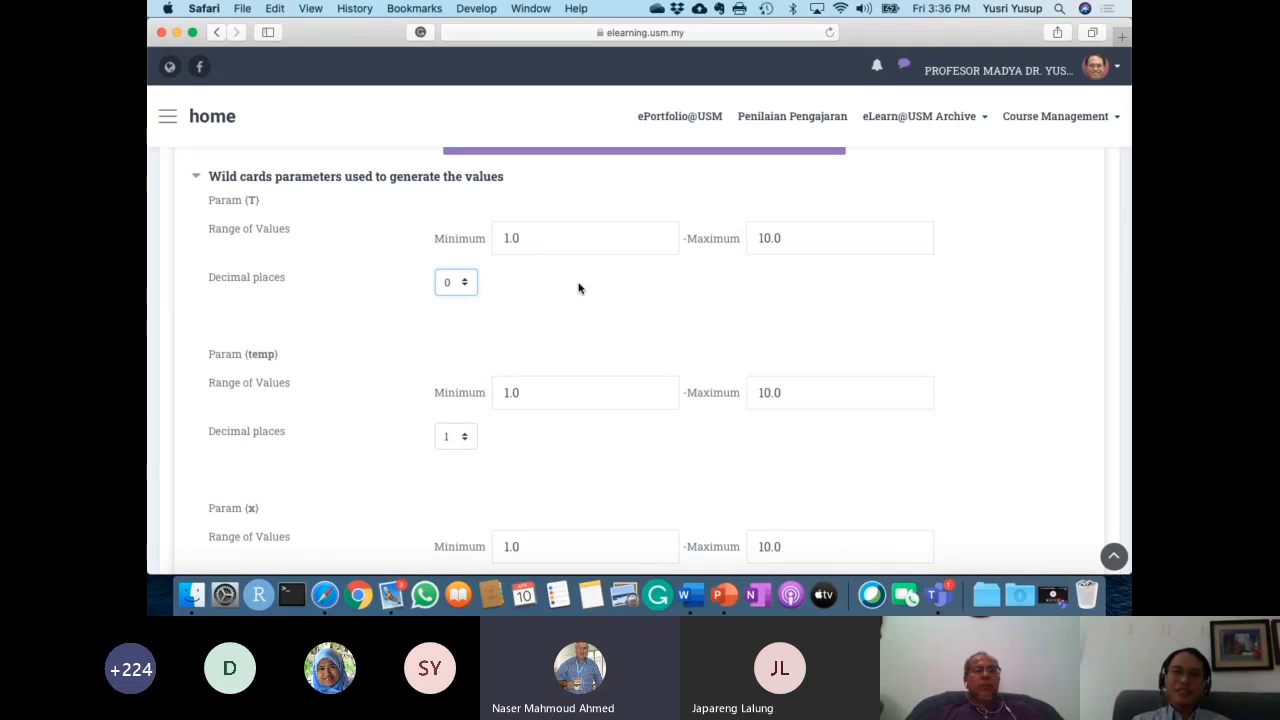
{"action": "scroll", "coordinate": [578, 288], "scroll_direction": "down", "scroll_amount": 10}
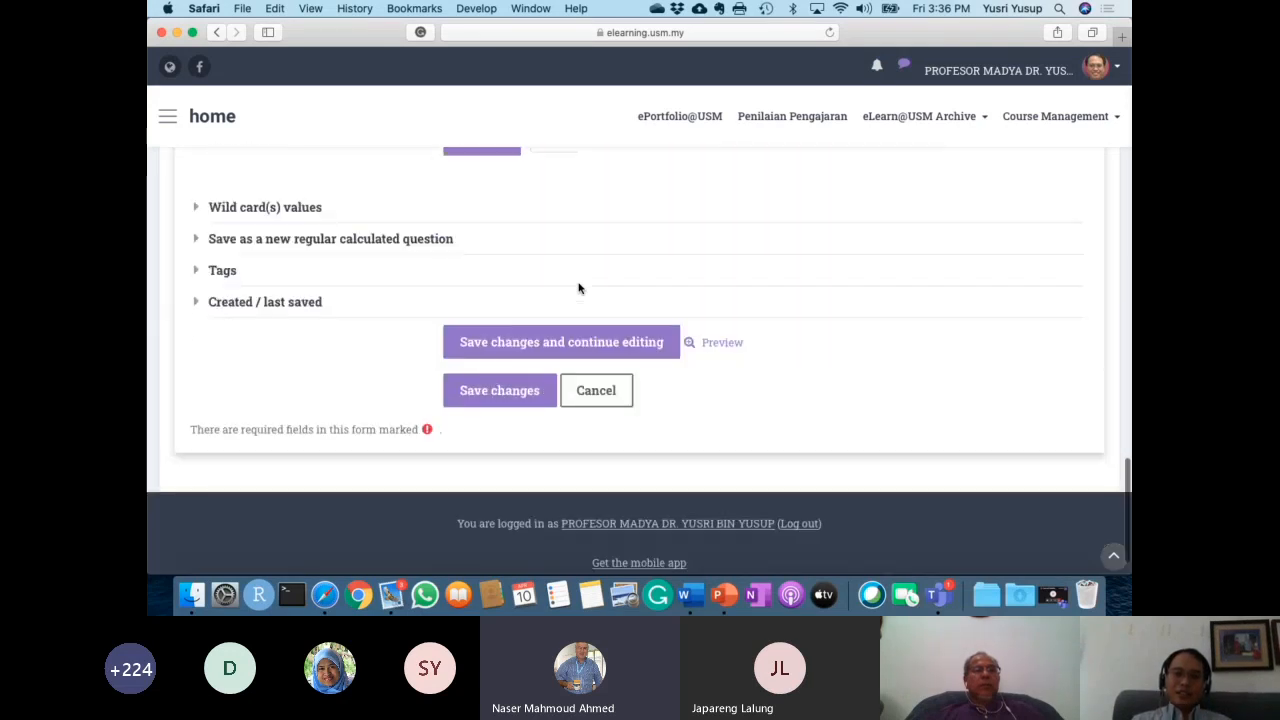
{"action": "scroll", "coordinate": [578, 288], "scroll_direction": "down", "scroll_amount": 2}
{"action": "left_click", "coordinate": [597, 372]}
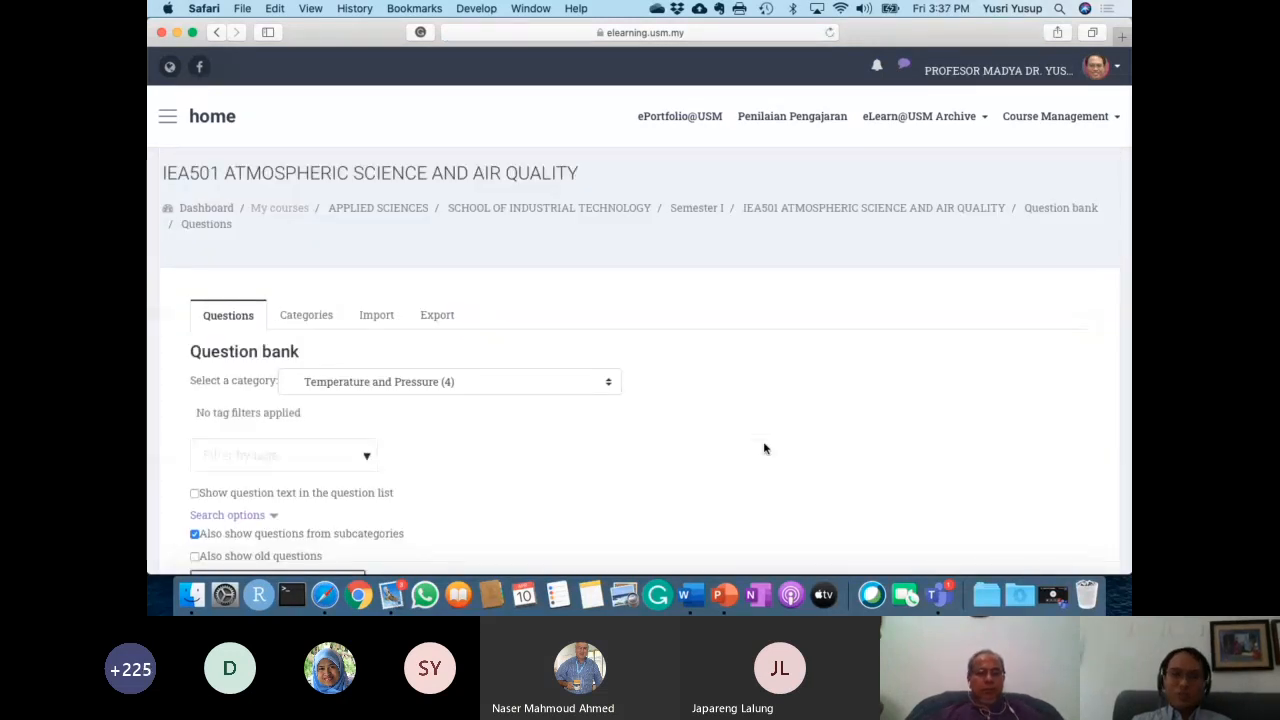
Review the question list, switch to PowerPoint to show the Quiz Creation slide, and return to the question bank in Safari.
{"action": "scroll", "coordinate": [764, 448], "scroll_direction": "down", "scroll_amount": 2}
{"action": "scroll", "coordinate": [764, 448], "scroll_direction": "down", "scroll_amount": 5}
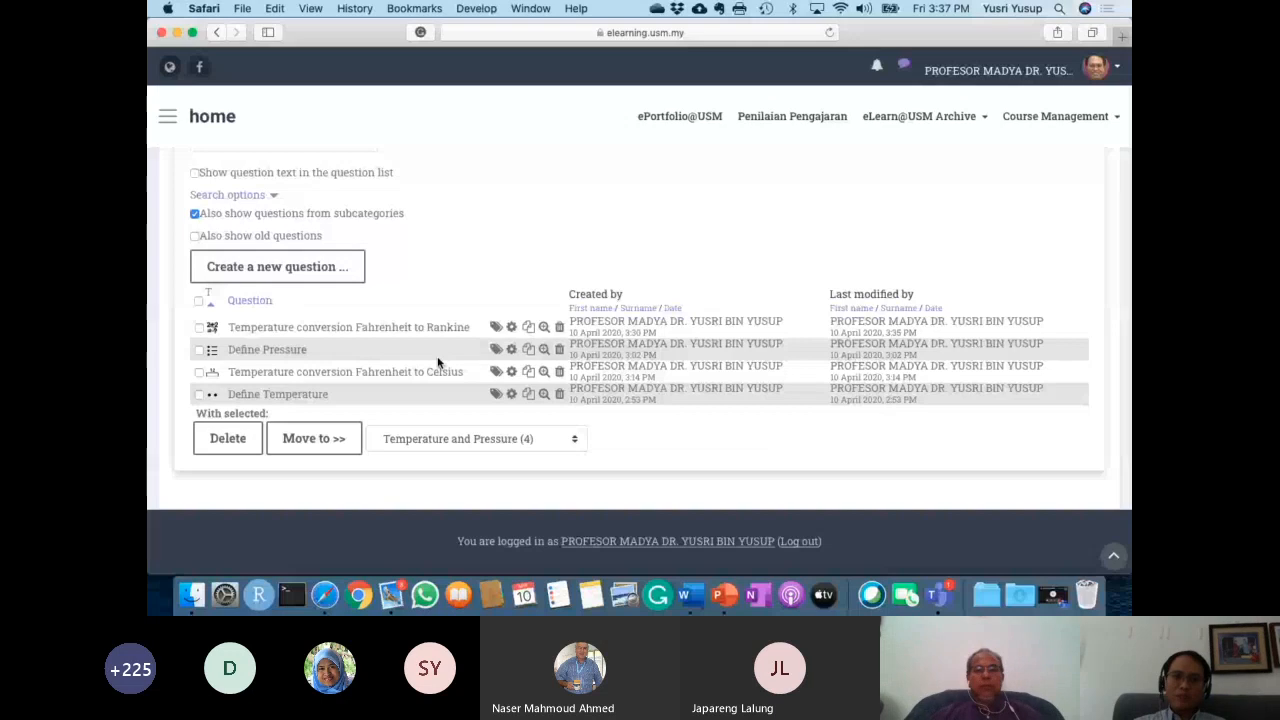
{"action": "scroll", "coordinate": [437, 362], "scroll_direction": "up", "scroll_amount": 3}
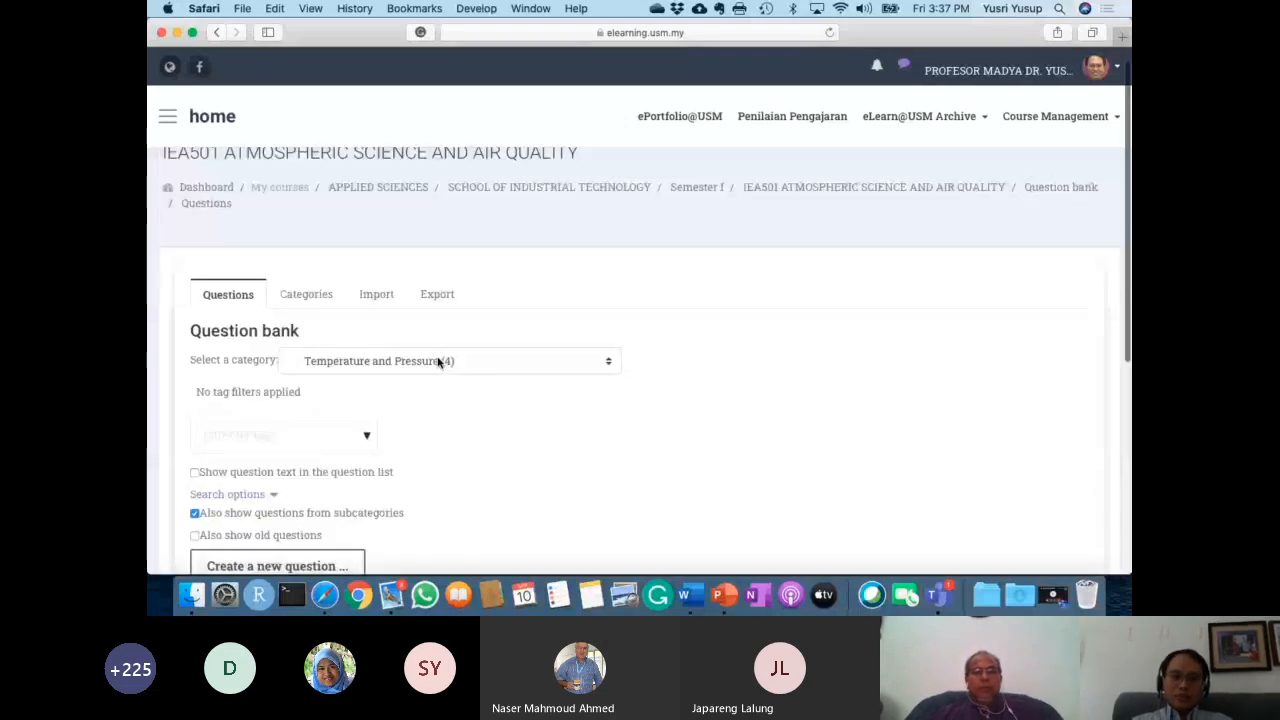
{"action": "key", "text": "super+Tab"}
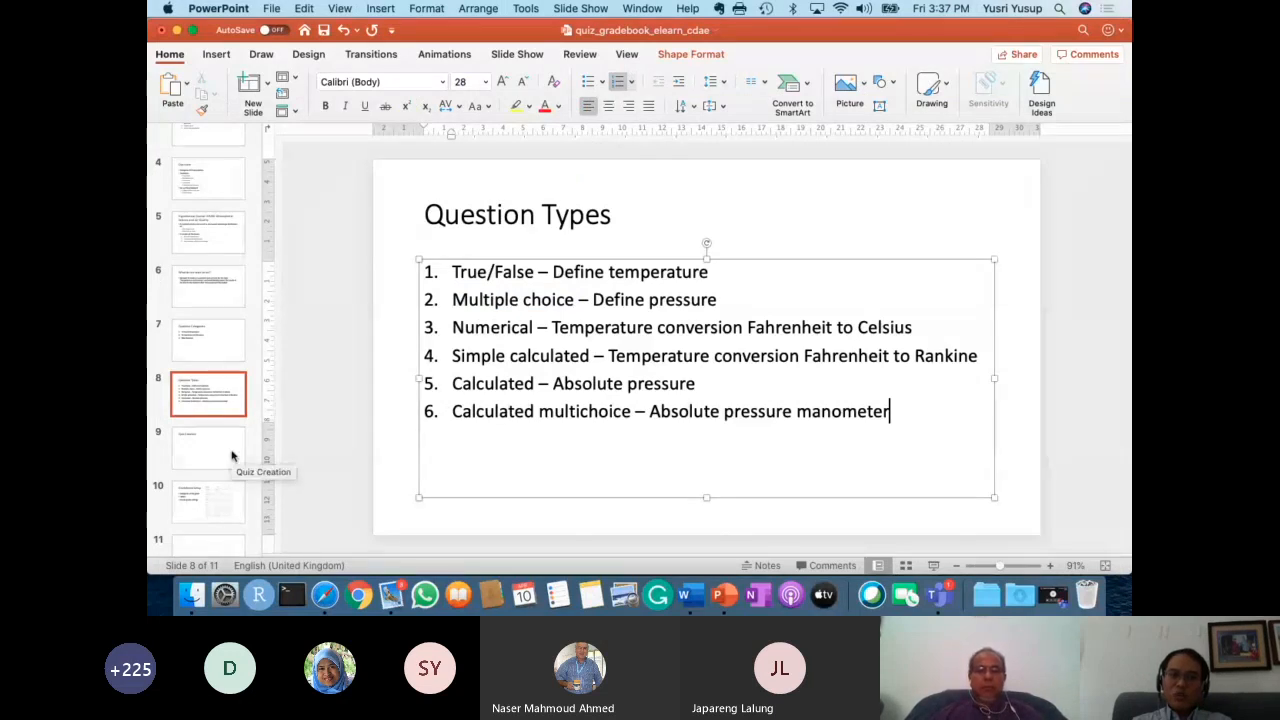
{"action": "left_click", "coordinate": [232, 456]}
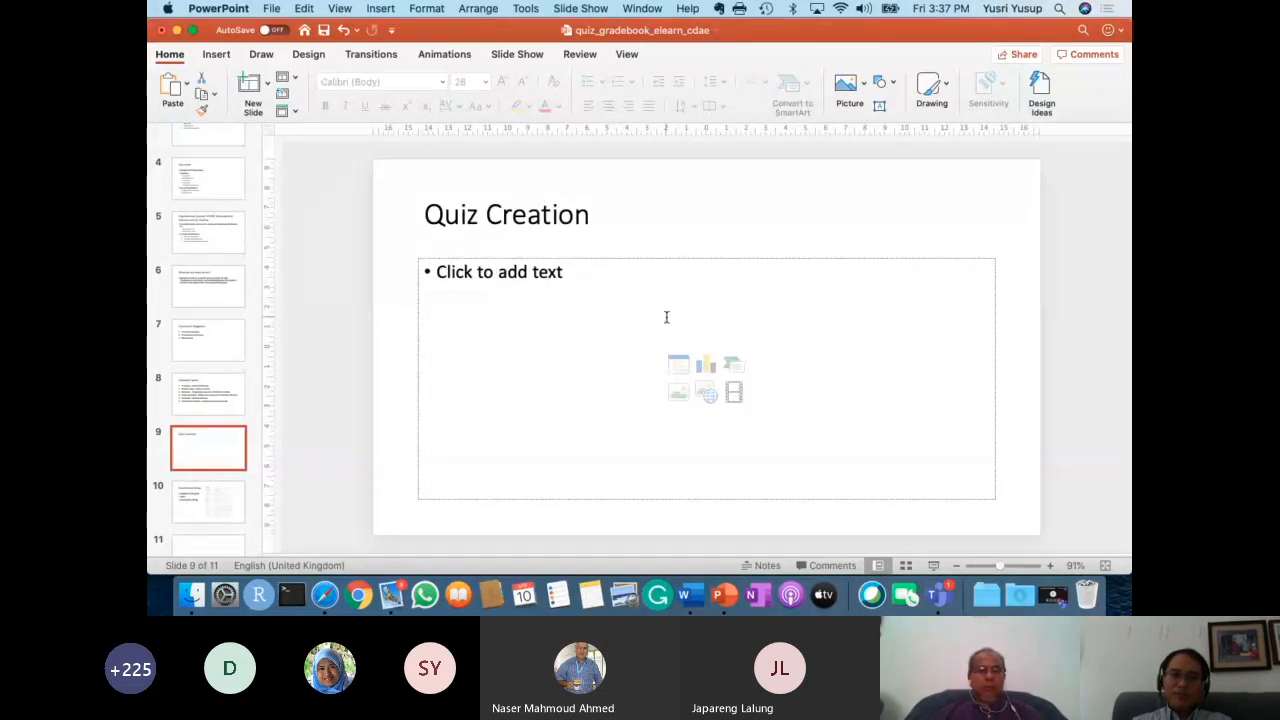
{"action": "key", "text": "ctrl+Right"}
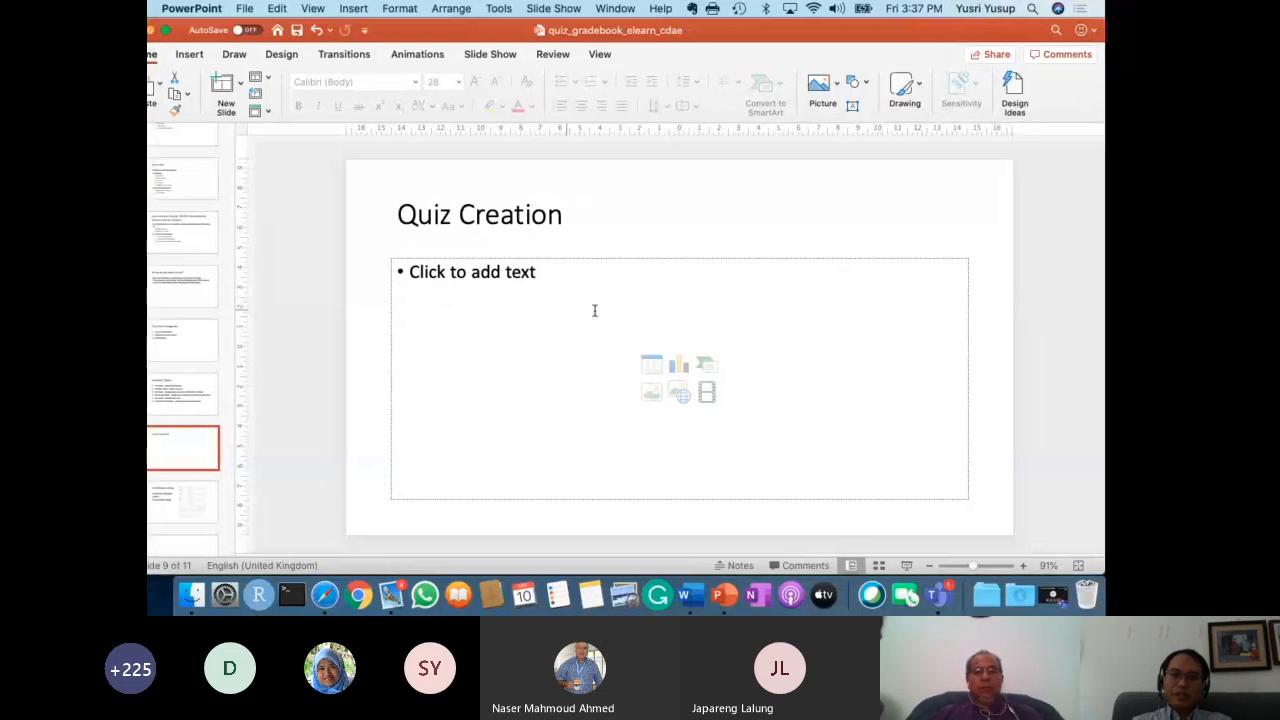
{"action": "key", "text": "ctrl+Right"}
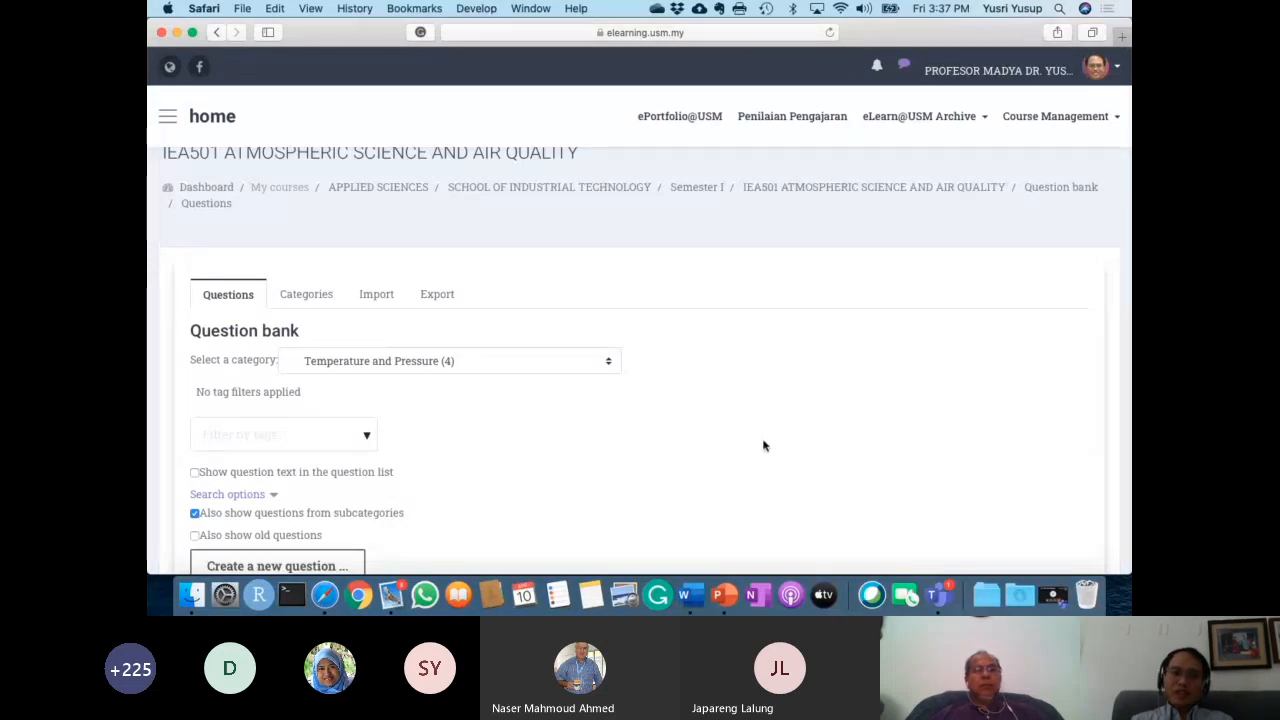
{"action": "scroll", "coordinate": [763, 445], "scroll_direction": "down", "scroll_amount": 5}
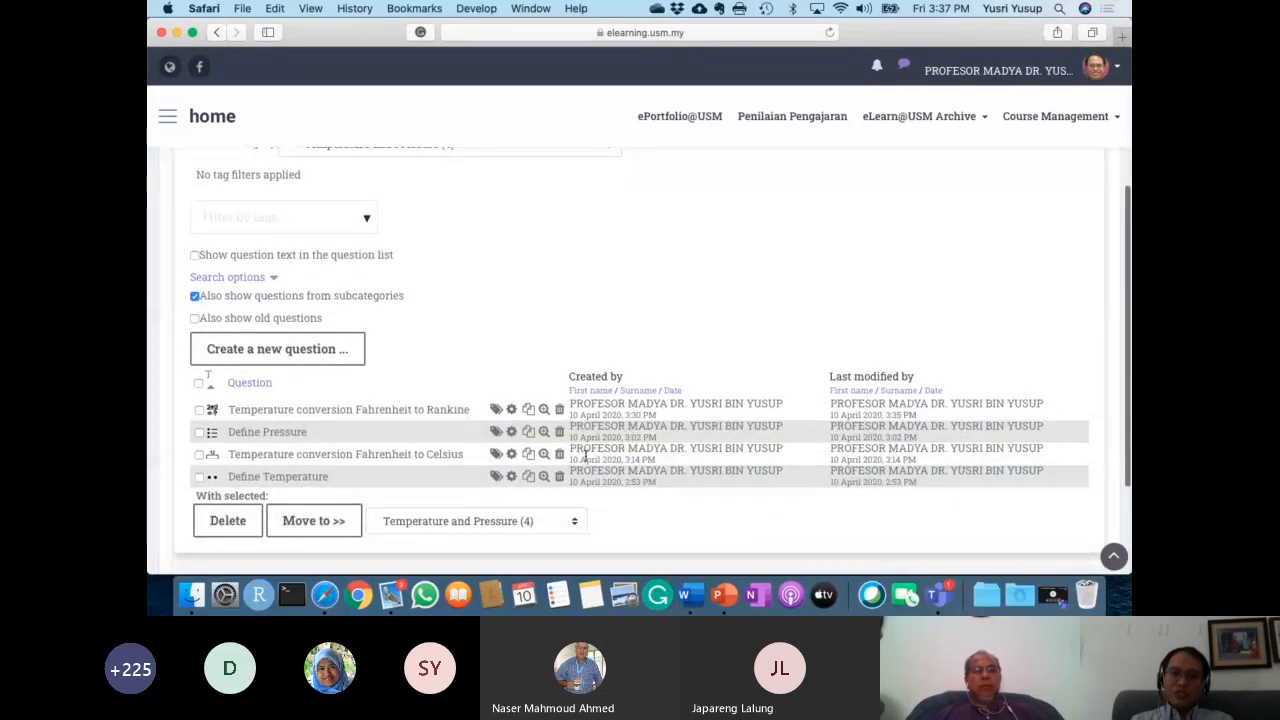
{"action": "scroll", "coordinate": [586, 456], "scroll_direction": "up", "scroll_amount": 5}
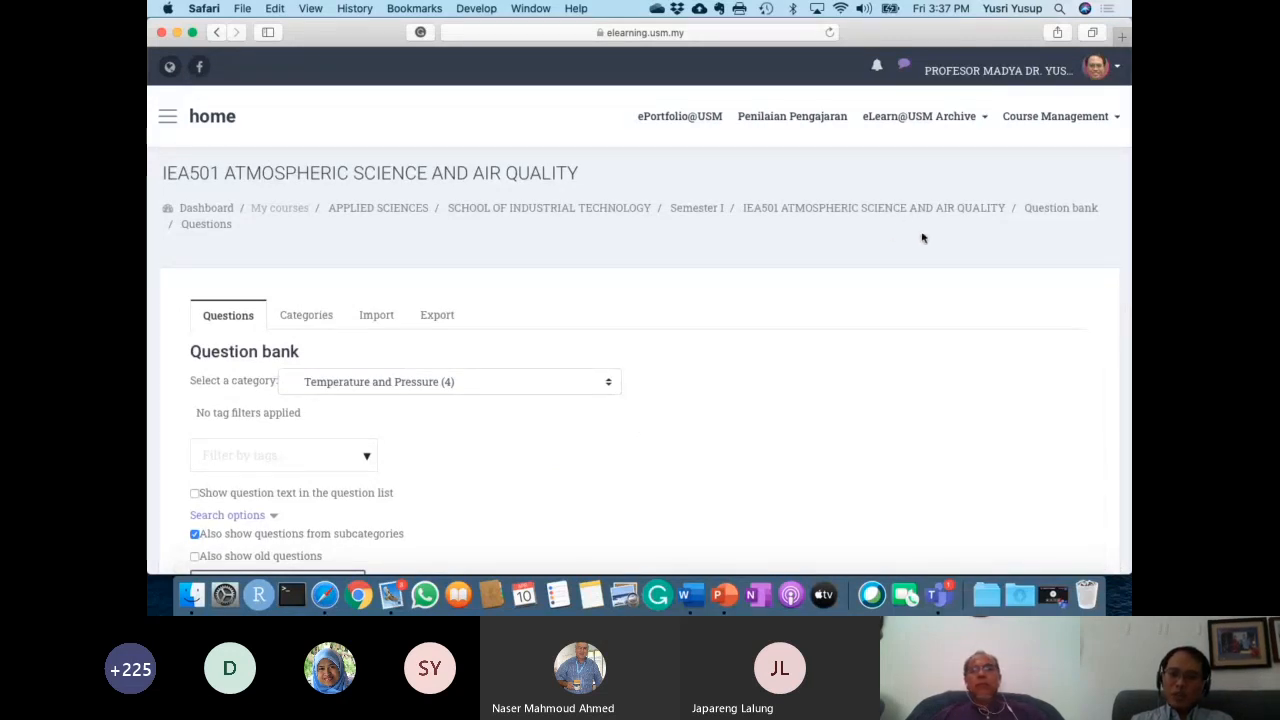
Open the IEA501 Atmospheric Science and Air Quality course page and turn editing on.
{"action": "left_click", "coordinate": [857, 209]}
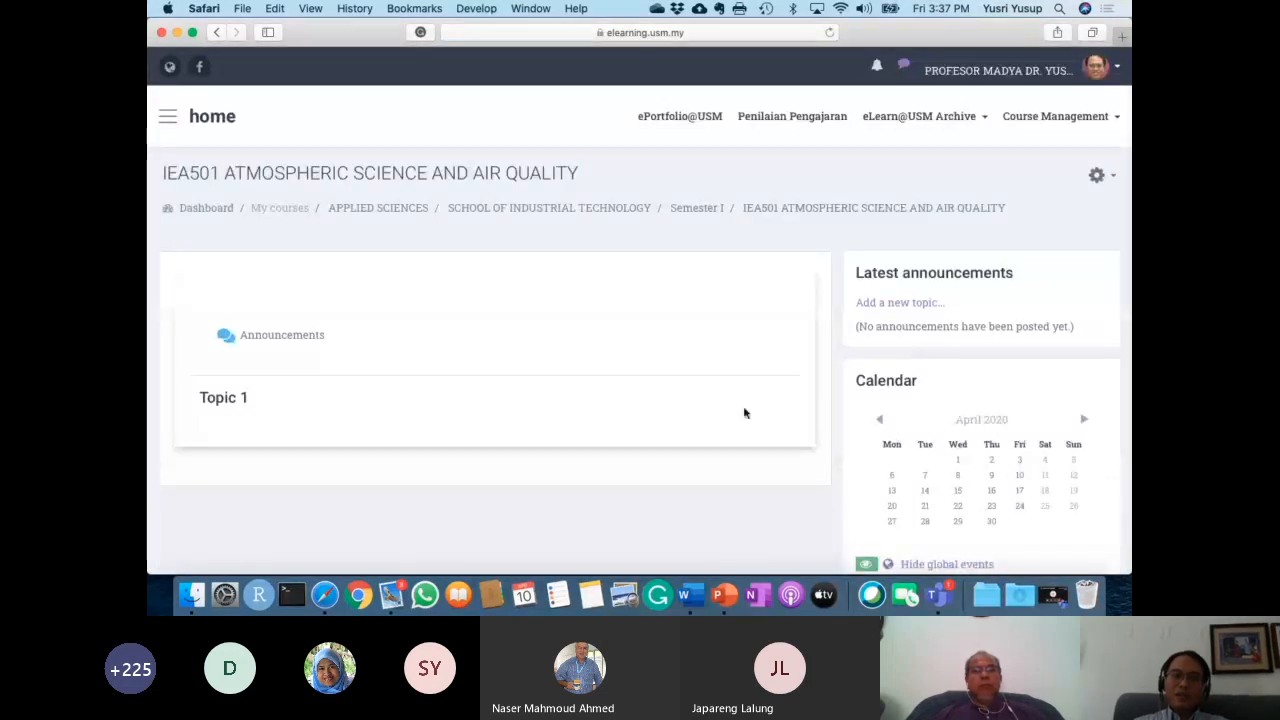
{"action": "scroll", "coordinate": [744, 413], "scroll_direction": "down", "scroll_amount": 1}
{"action": "scroll", "coordinate": [744, 413], "scroll_direction": "up", "scroll_amount": 1}
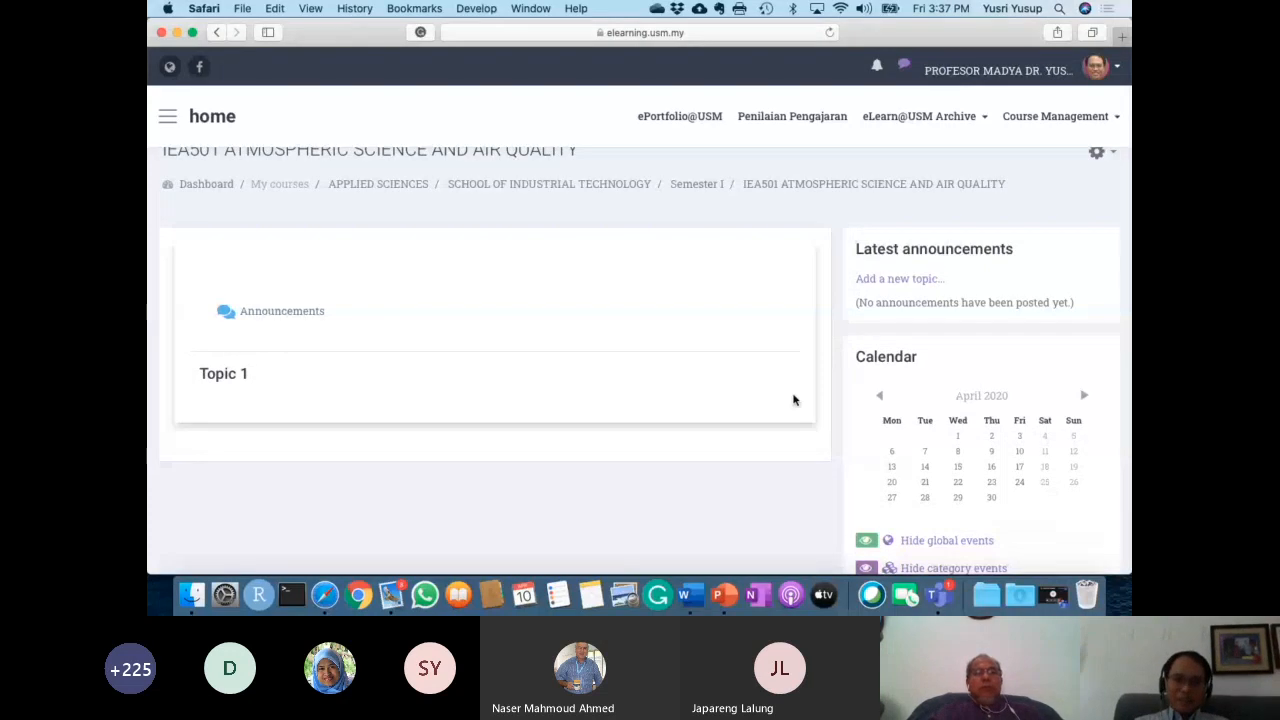
{"action": "scroll", "coordinate": [795, 398], "scroll_direction": "up", "scroll_amount": 1}
{"action": "left_click", "coordinate": [1097, 175]}
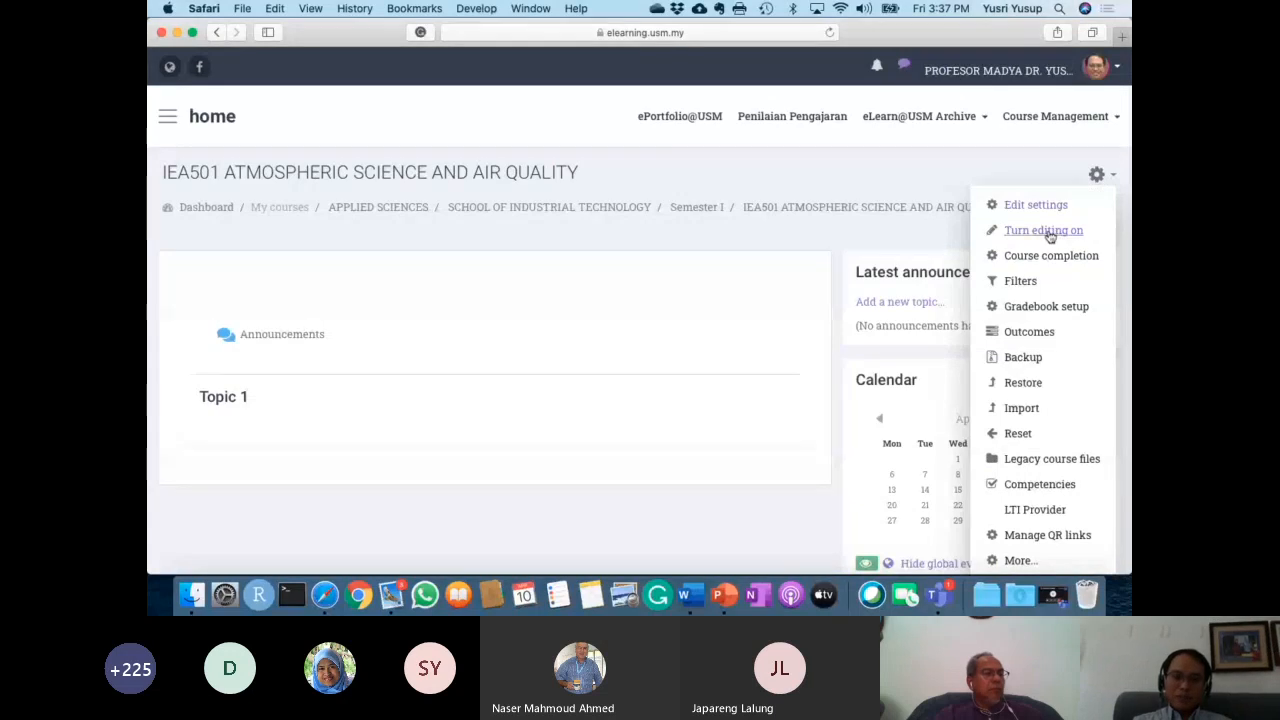
{"action": "left_click", "coordinate": [1044, 181]}
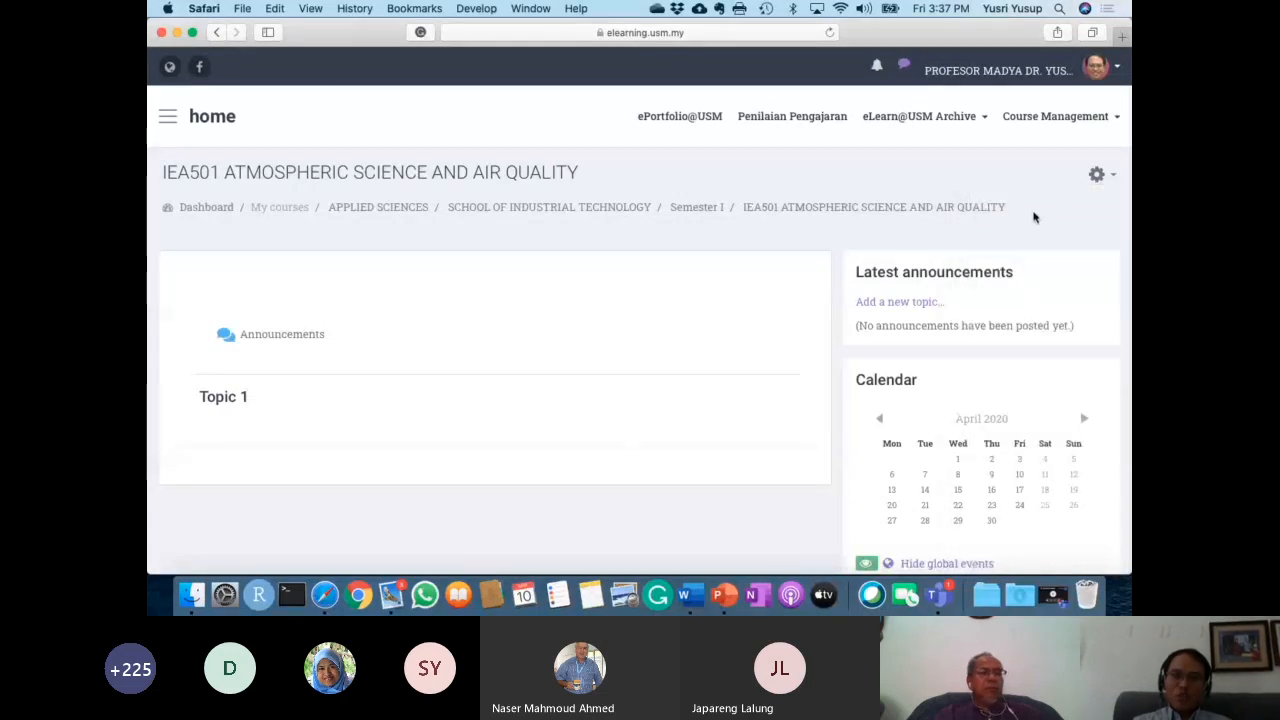
{"action": "left_click", "coordinate": [1096, 176]}
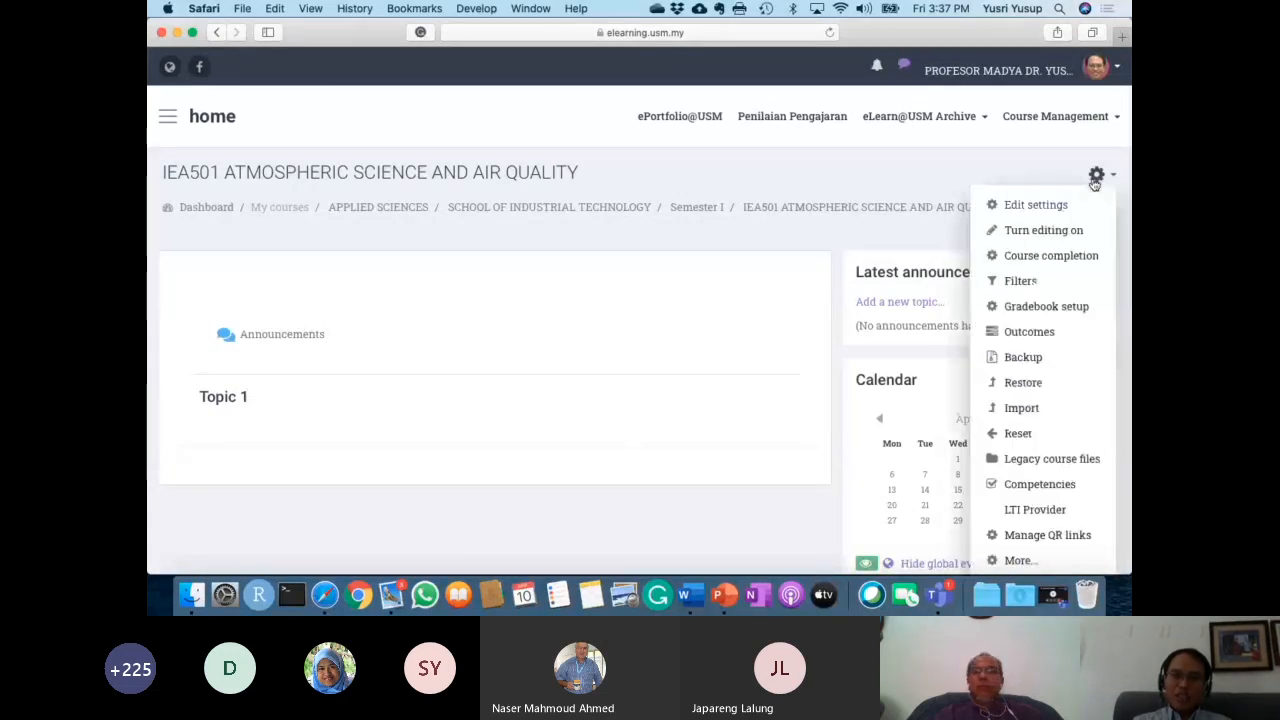
{"action": "left_click", "coordinate": [1043, 231]}
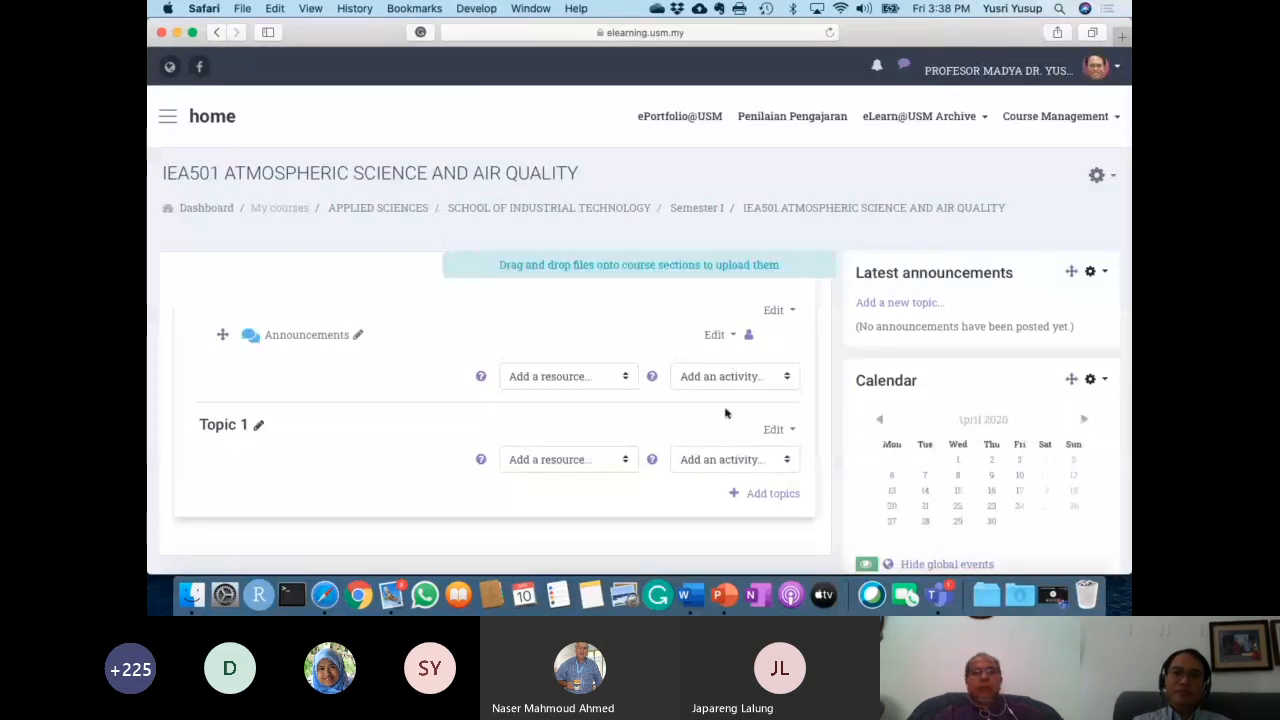
Try to rename the Topic 1 section as Units and Dimensions.
{"action": "scroll", "coordinate": [733, 498], "scroll_direction": "down", "scroll_amount": 2}
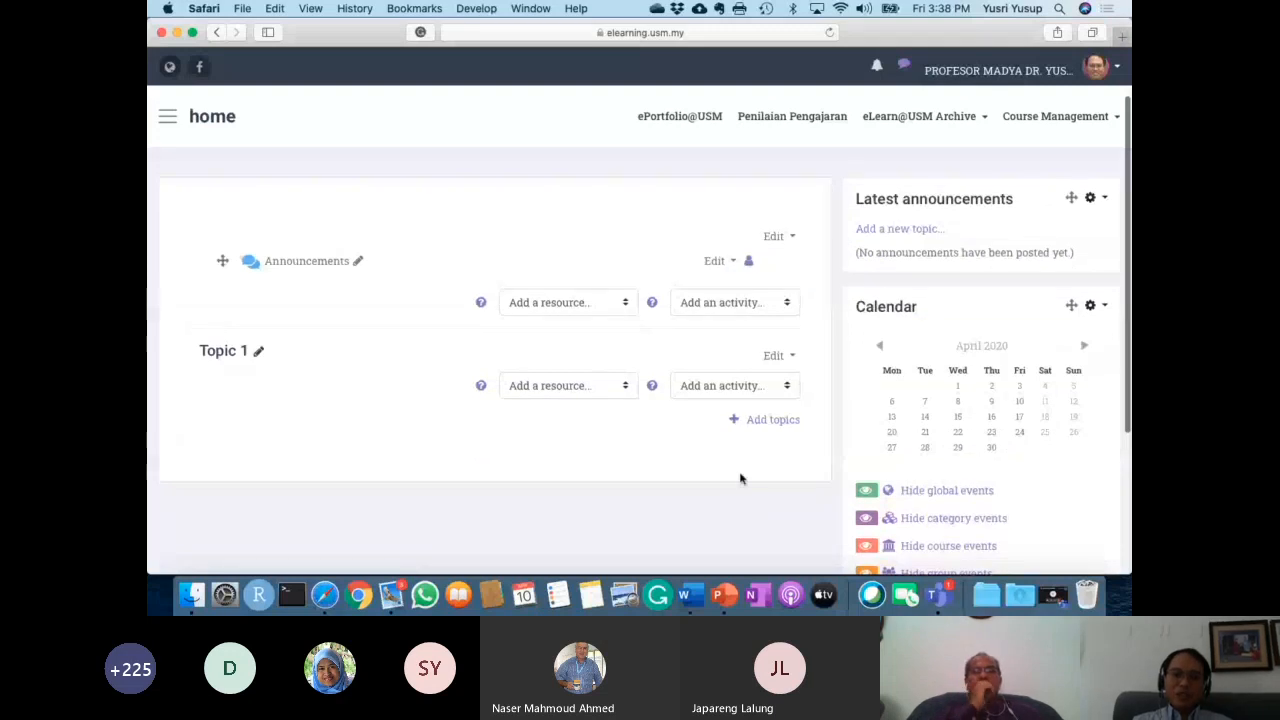
{"action": "left_click", "coordinate": [262, 353]}
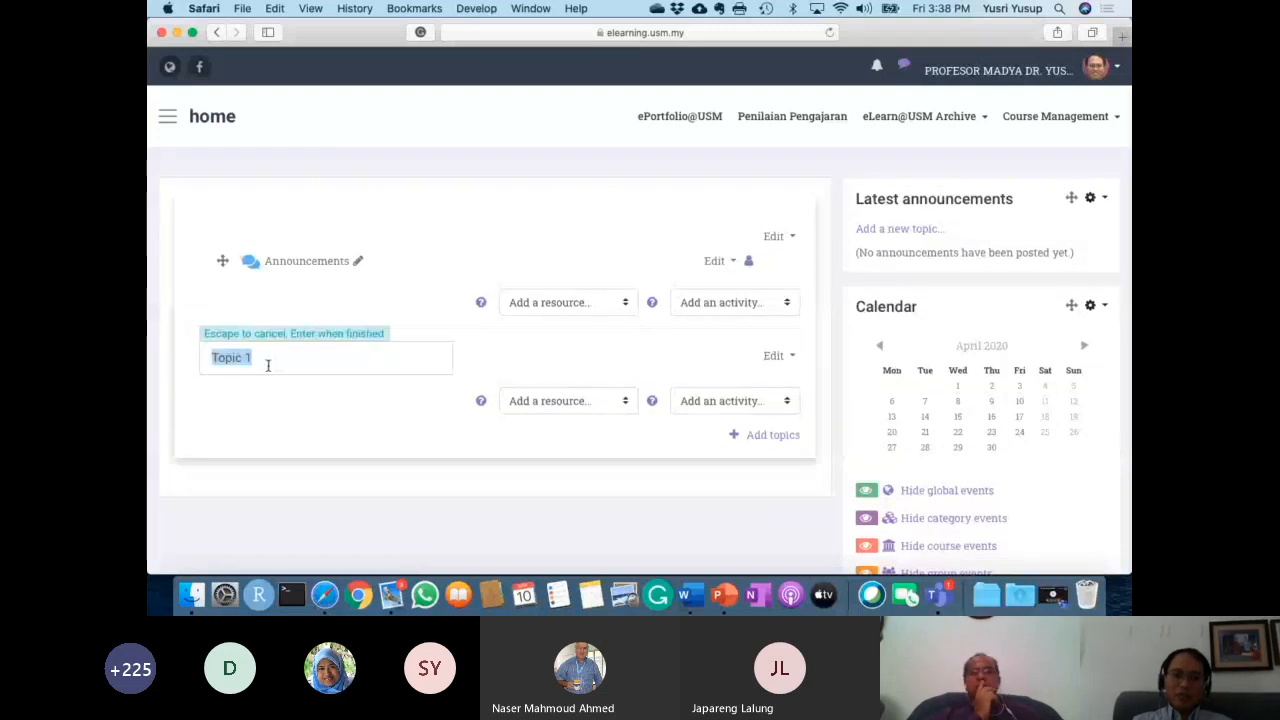
{"action": "type", "text": "Un"}
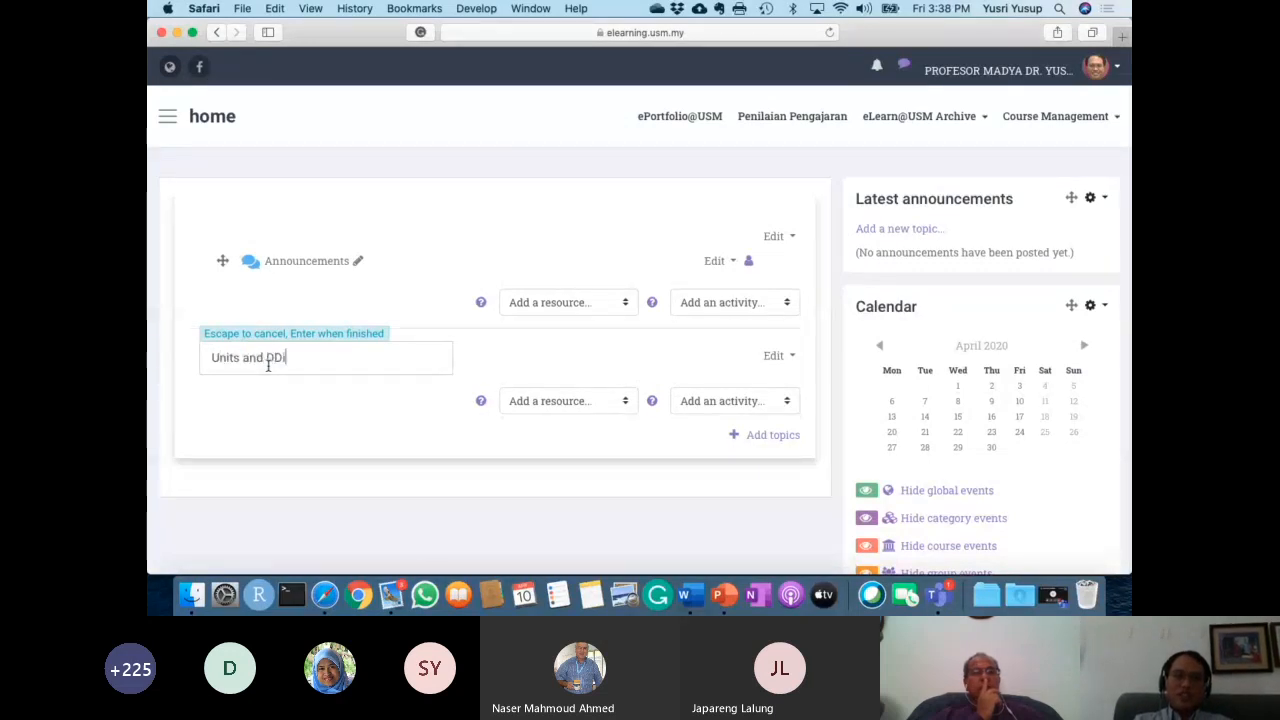
{"action": "type", "text": "its and Dimesnio"}
{"action": "key", "text": "BackSpace"}
{"action": "key", "text": "BackSpace"}
{"action": "key", "text": "BackSpace"}
{"action": "key", "text": "BackSpace"}
{"action": "key", "text": "Return"}
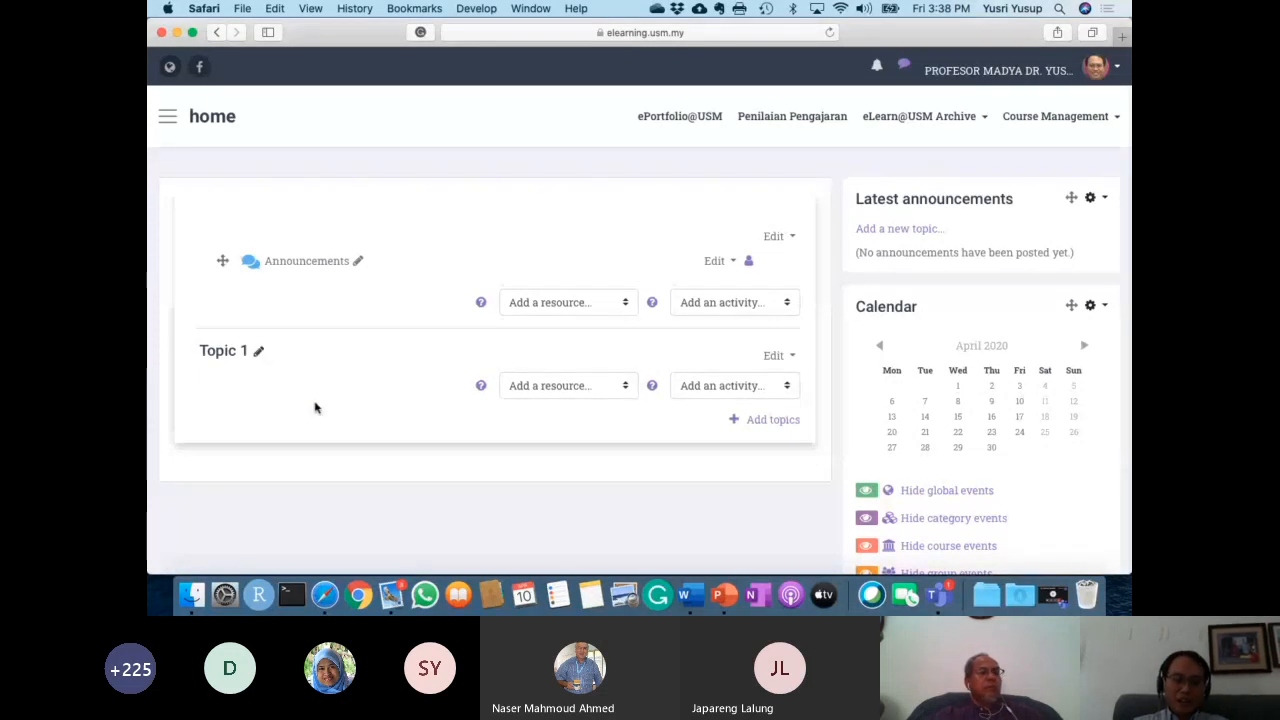
{"action": "left_click", "coordinate": [259, 356]}
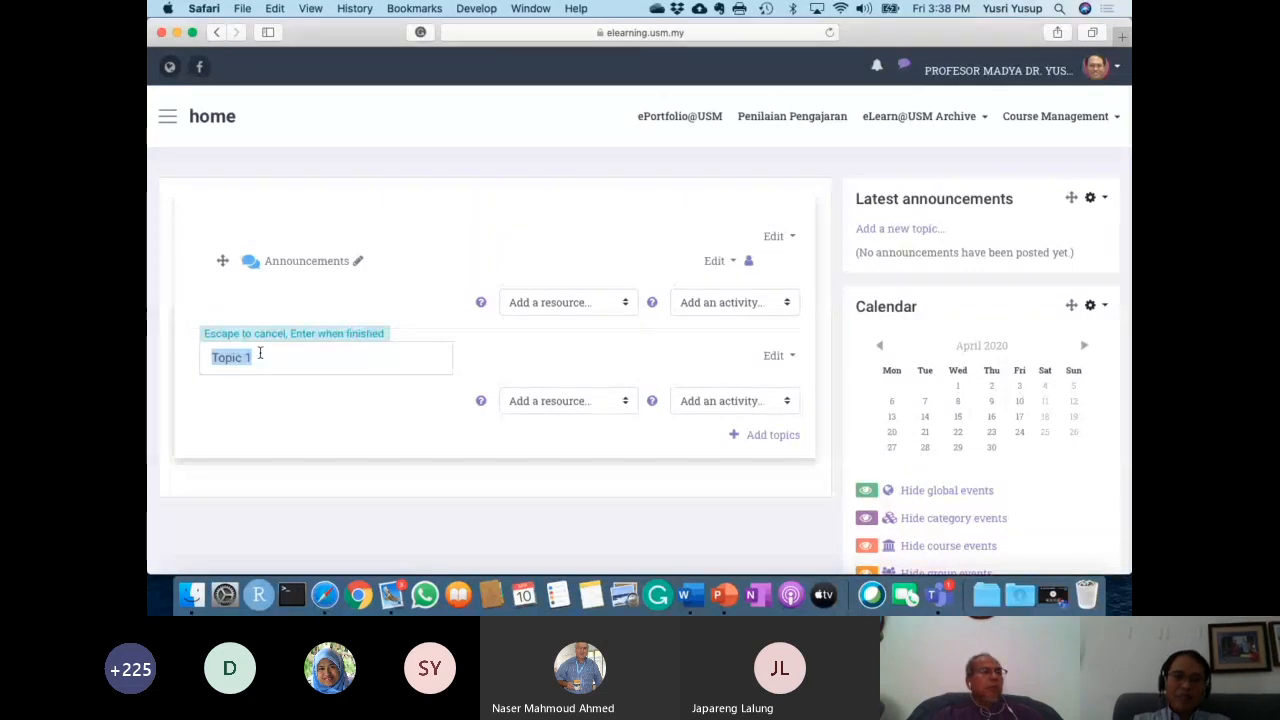
{"action": "type", "text": "Units and Dimensions"}
{"action": "key", "text": "Return"}
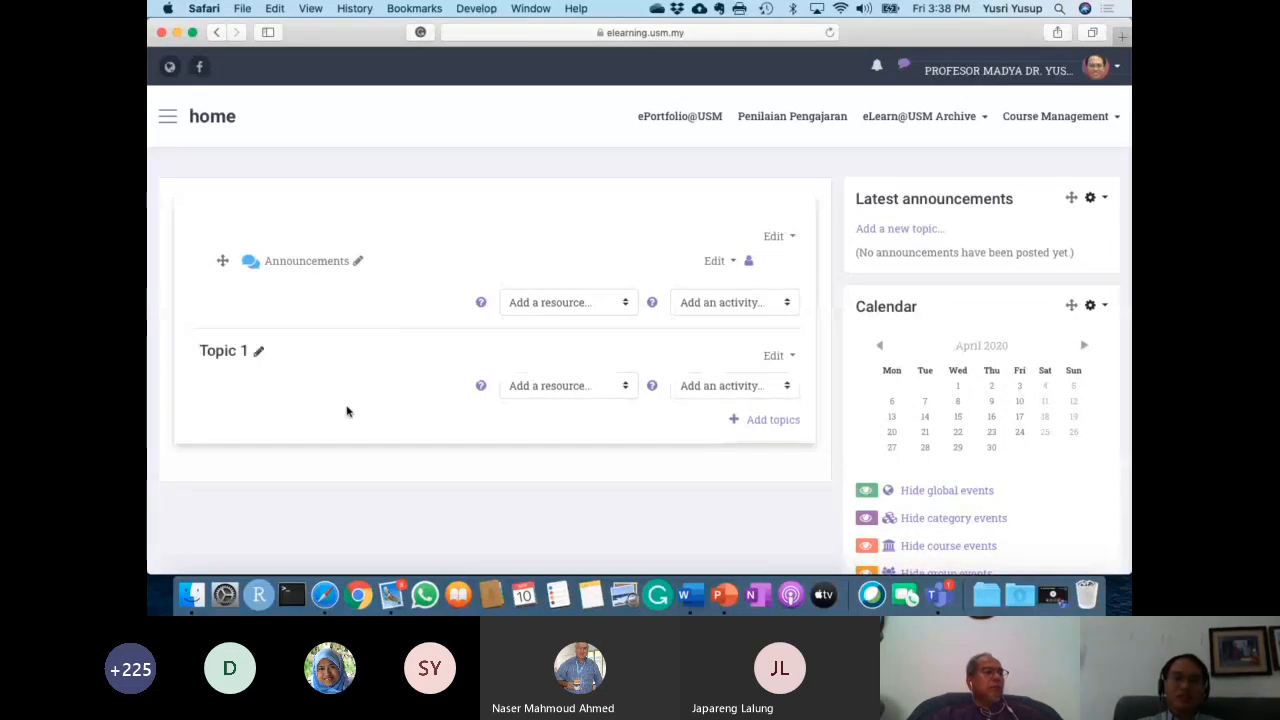
Rename the Topic 1 section as Units and Dimensions.
{"action": "left_click", "coordinate": [260, 354]}
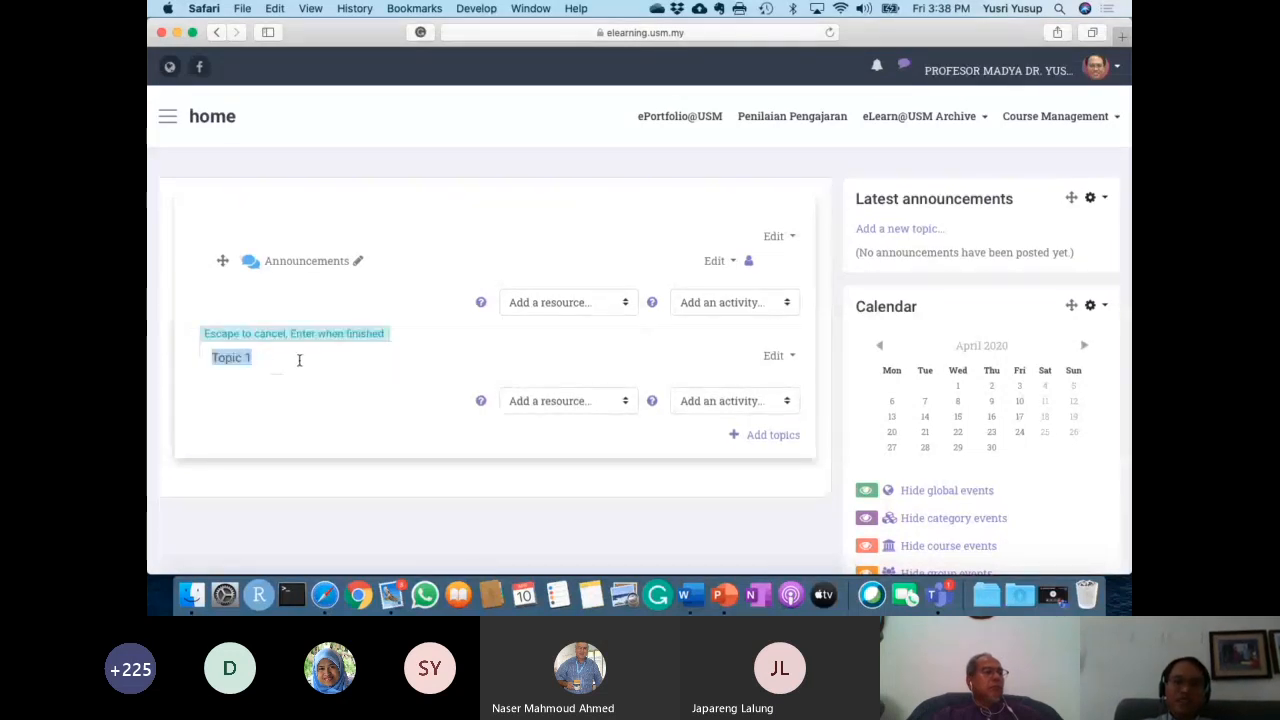
{"action": "type", "text": "Units and Dim"}
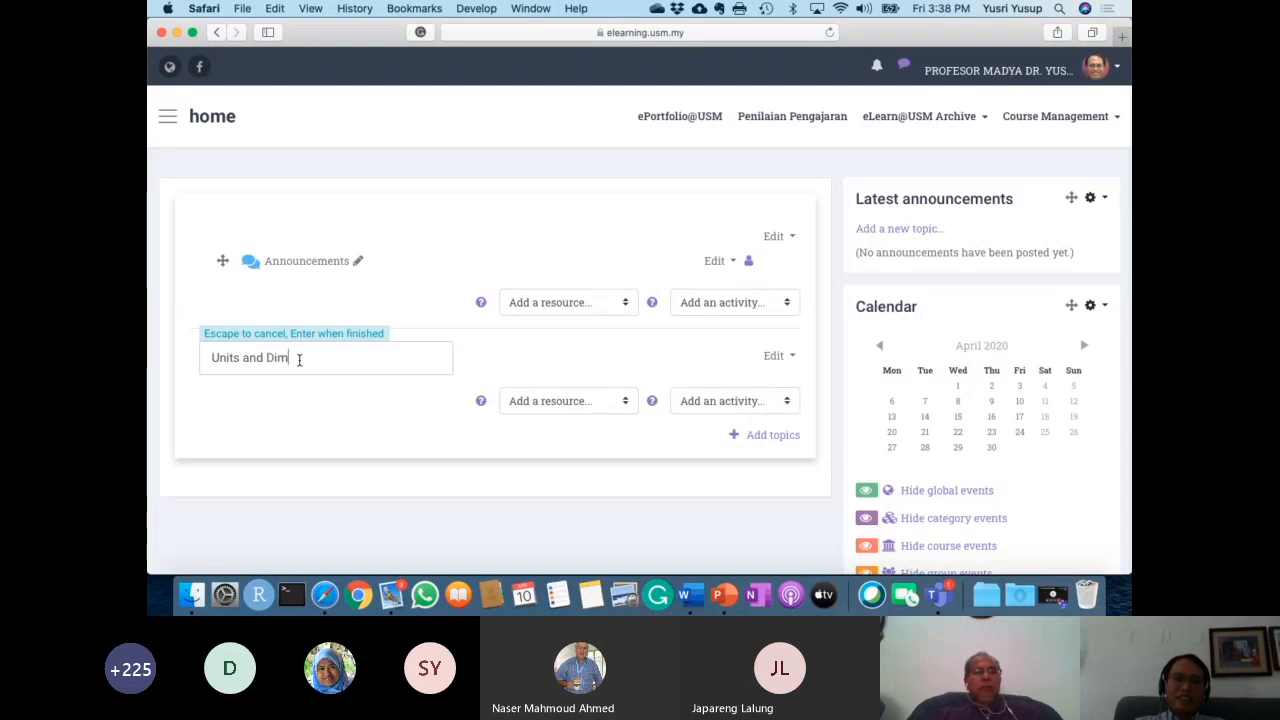
{"action": "type", "text": "ensions"}
{"action": "key", "text": "Return"}
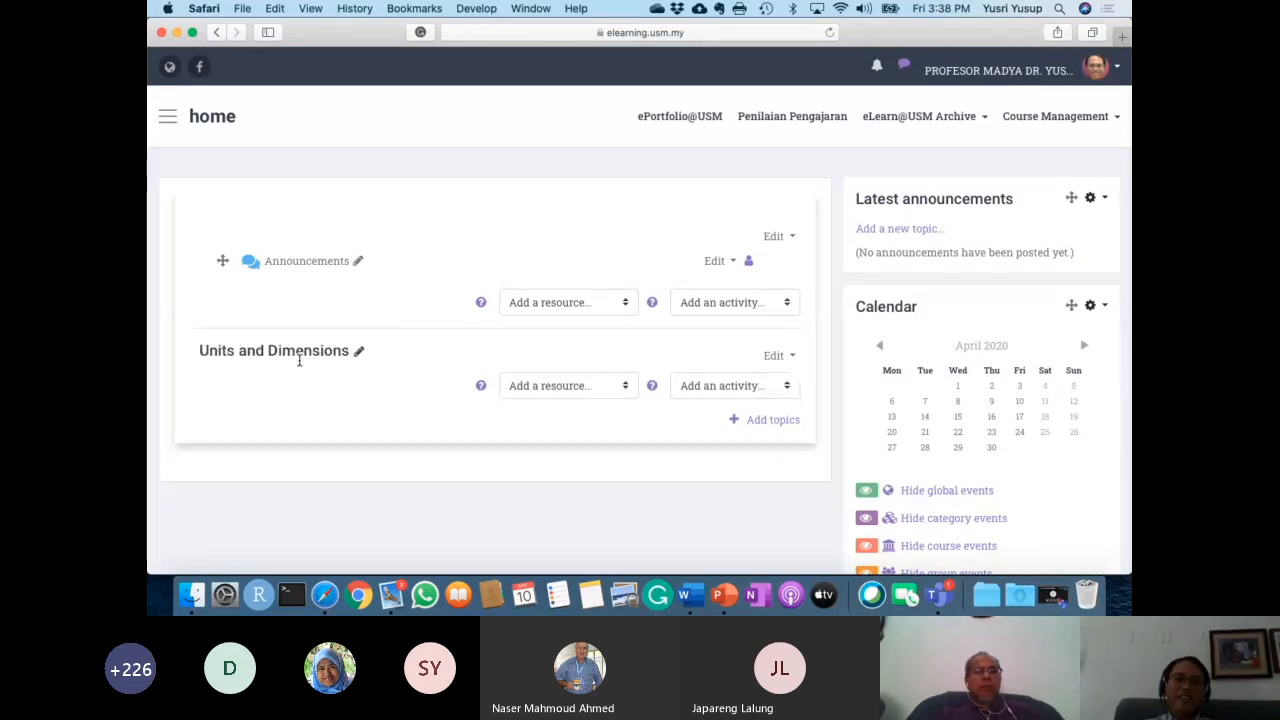
Add two more topic sections to the course below Units and Dimensions.
{"action": "left_click", "coordinate": [735, 422]}
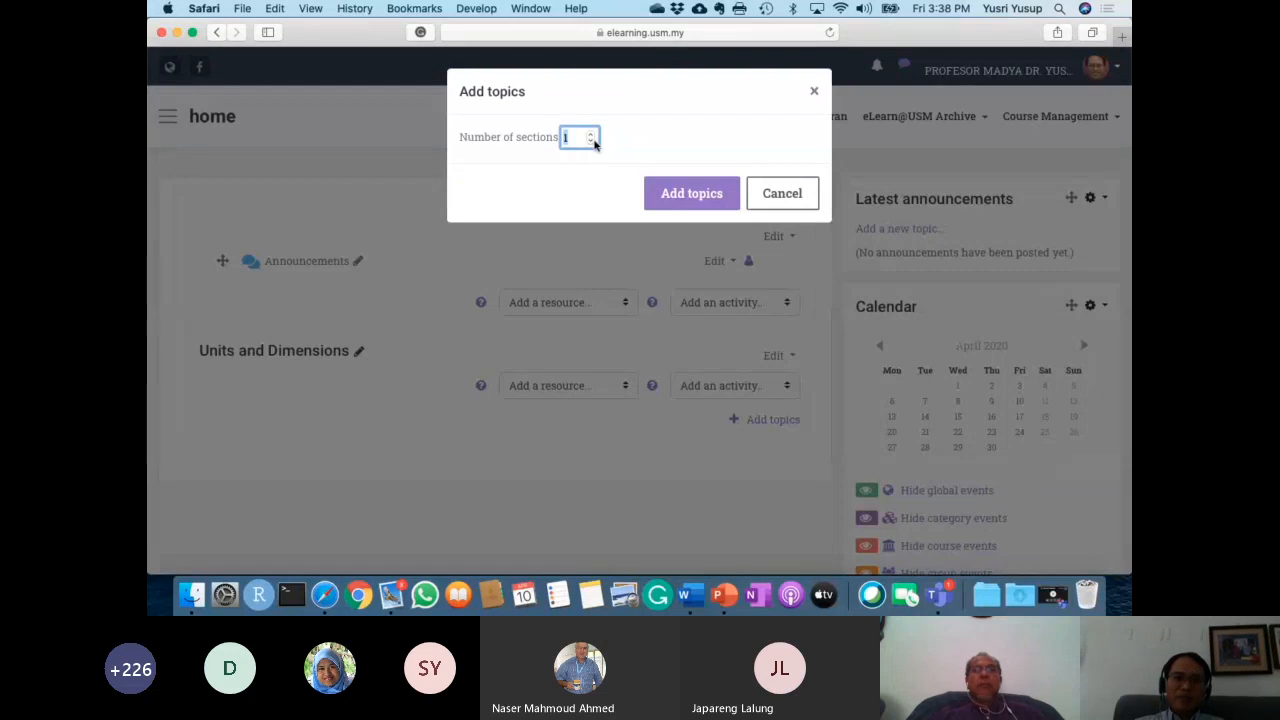
{"action": "type", "text": "2"}
{"action": "left_click", "coordinate": [689, 192]}
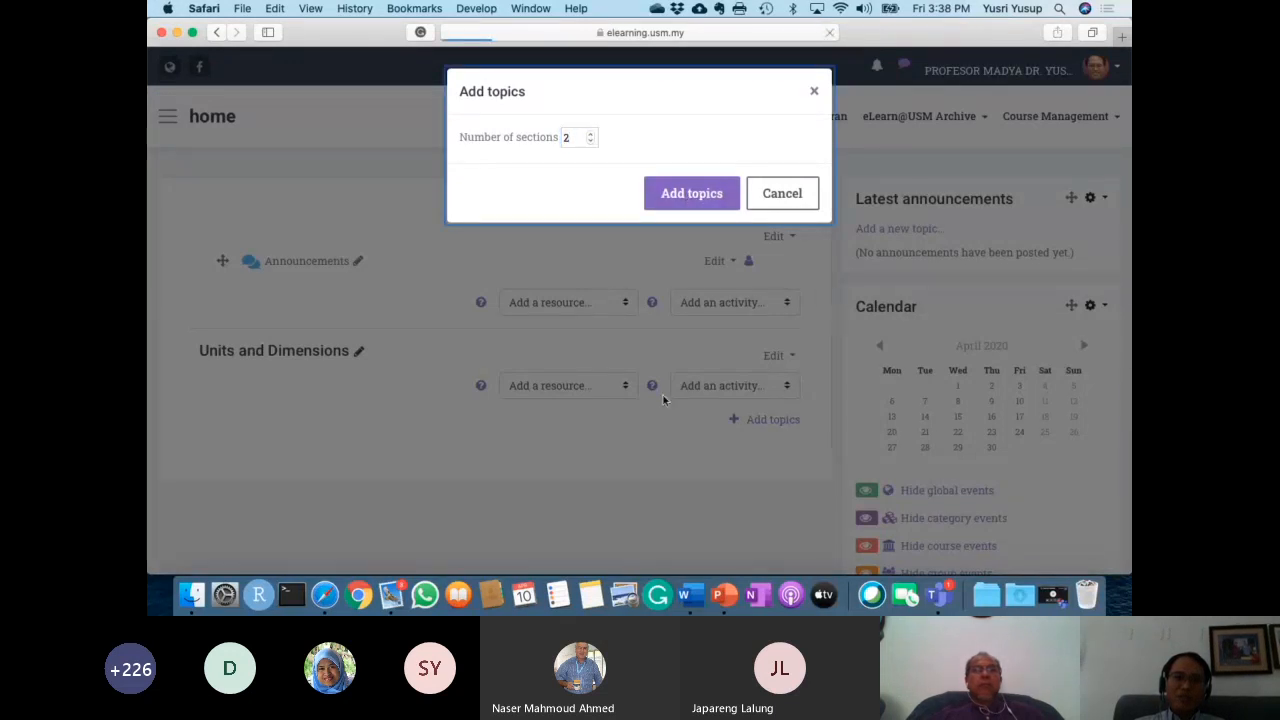
Rename the Topic 2 section as Temperature and Pressure.
{"action": "scroll", "coordinate": [663, 401], "scroll_direction": "up", "scroll_amount": 3}
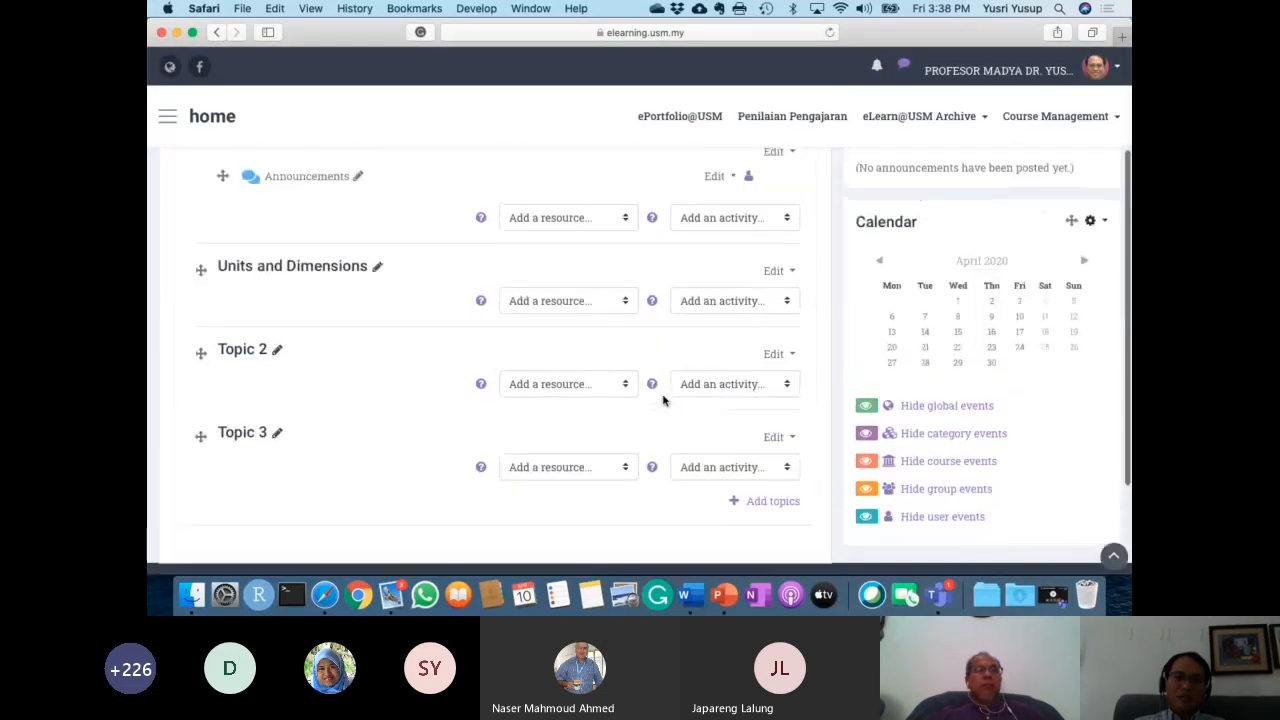
{"action": "left_click", "coordinate": [279, 351]}
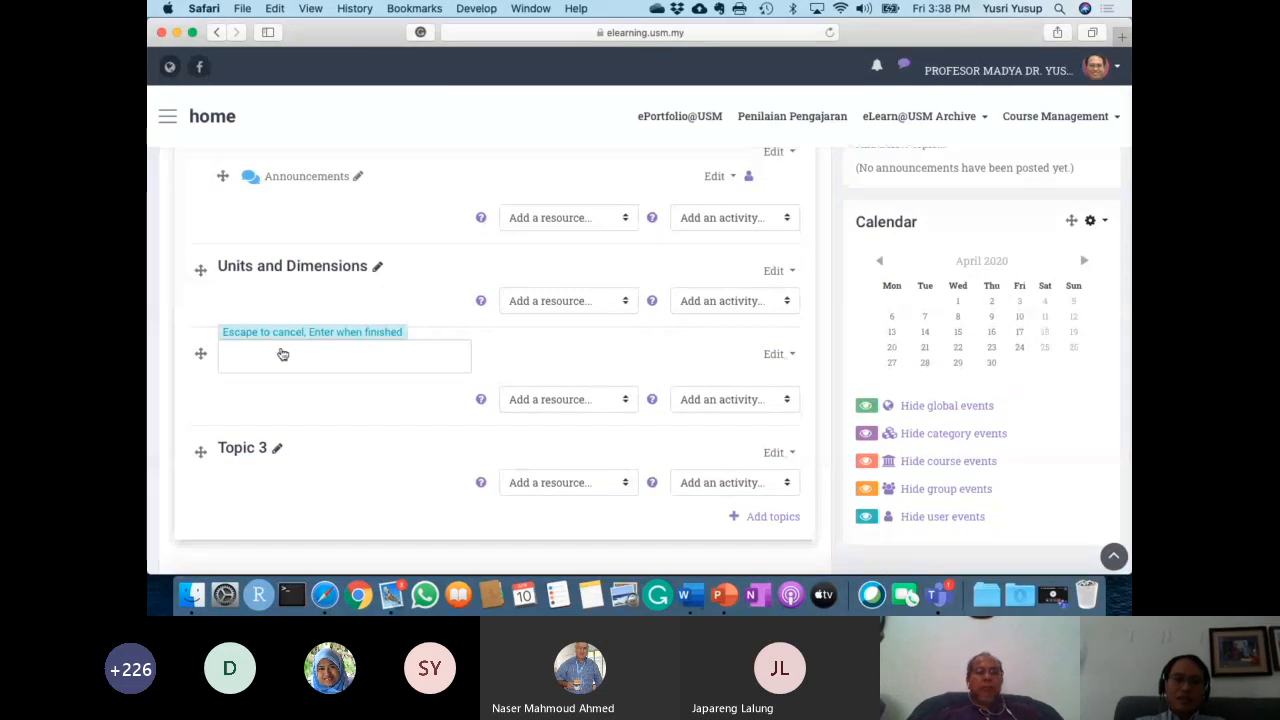
{"action": "type", "text": "Temperature and "}
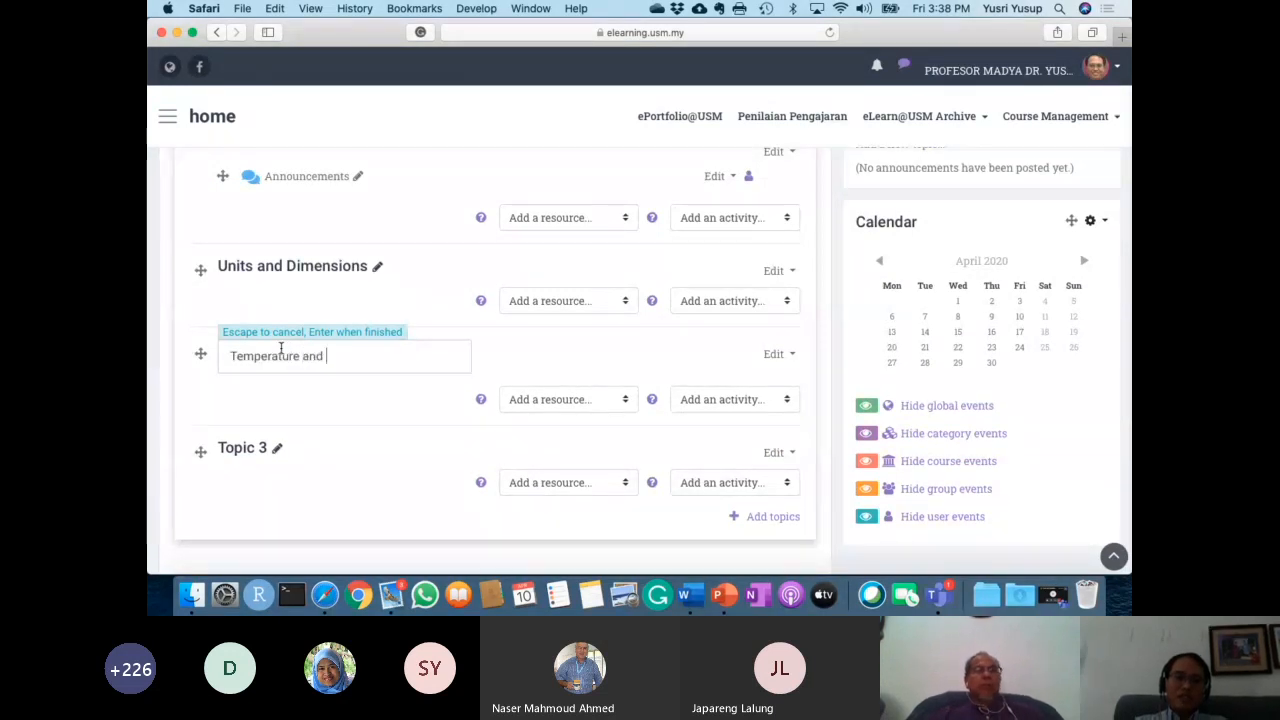
{"action": "type", "text": "Pressure"}
{"action": "key", "text": "Return"}
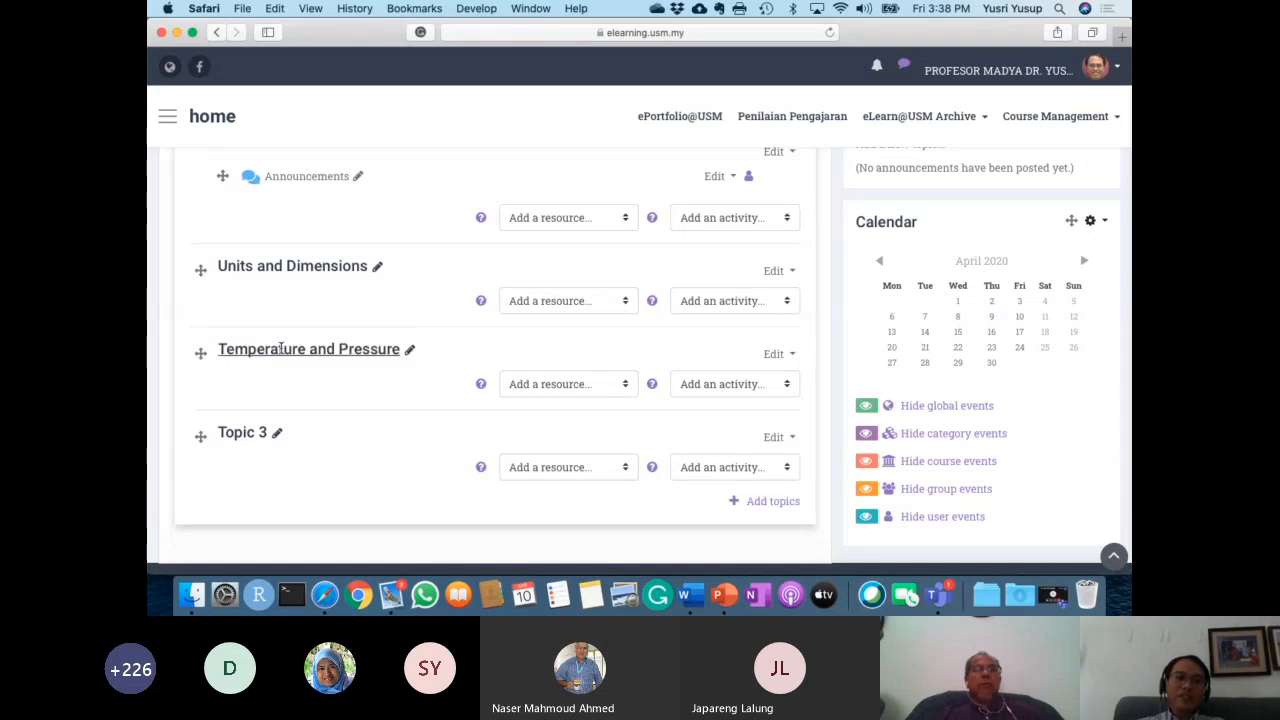
Rename the Topic 3 section as Mass and Energy.
{"action": "left_click", "coordinate": [279, 435]}
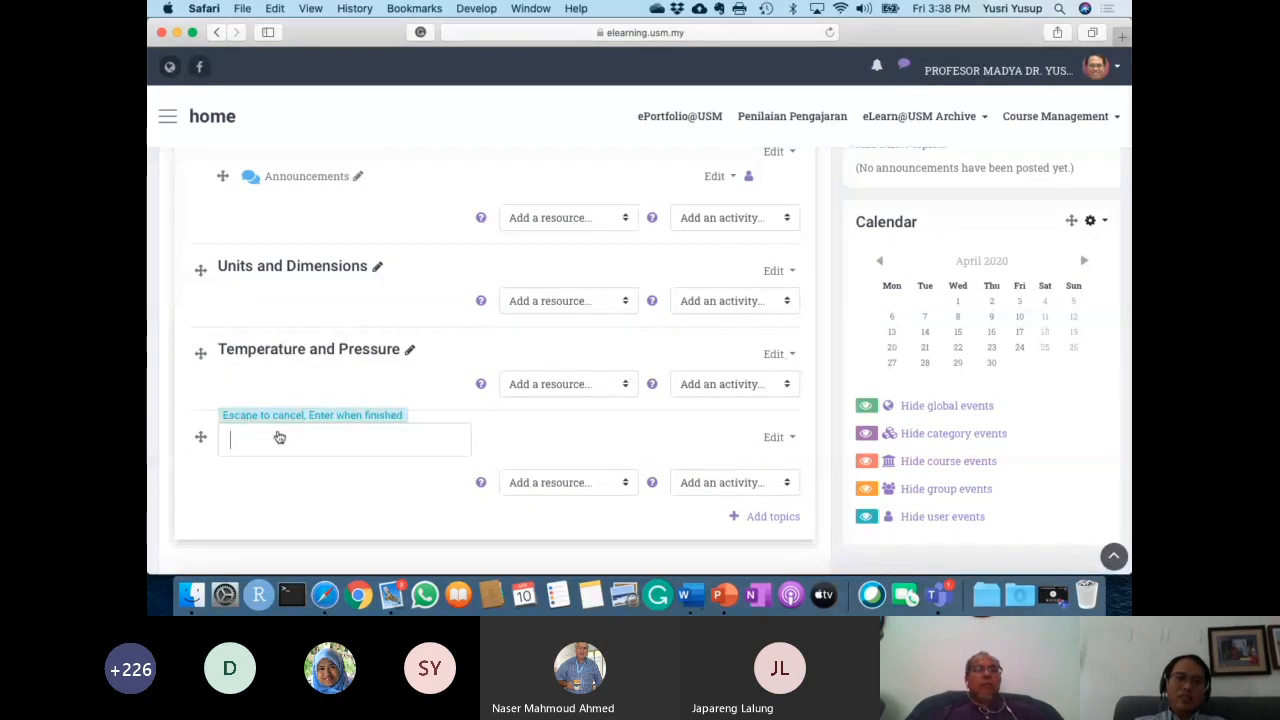
{"action": "type", "text": "Mass and E"}
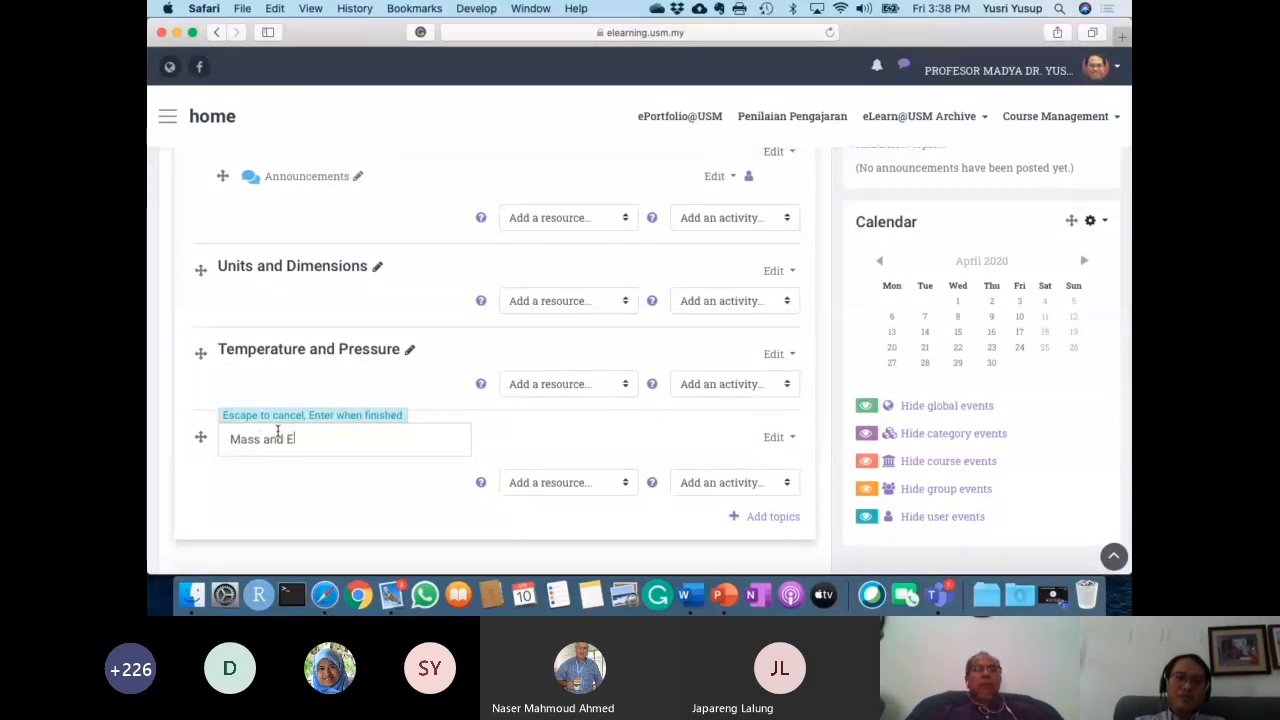
{"action": "type", "text": "nergy"}
{"action": "key", "text": "Return"}
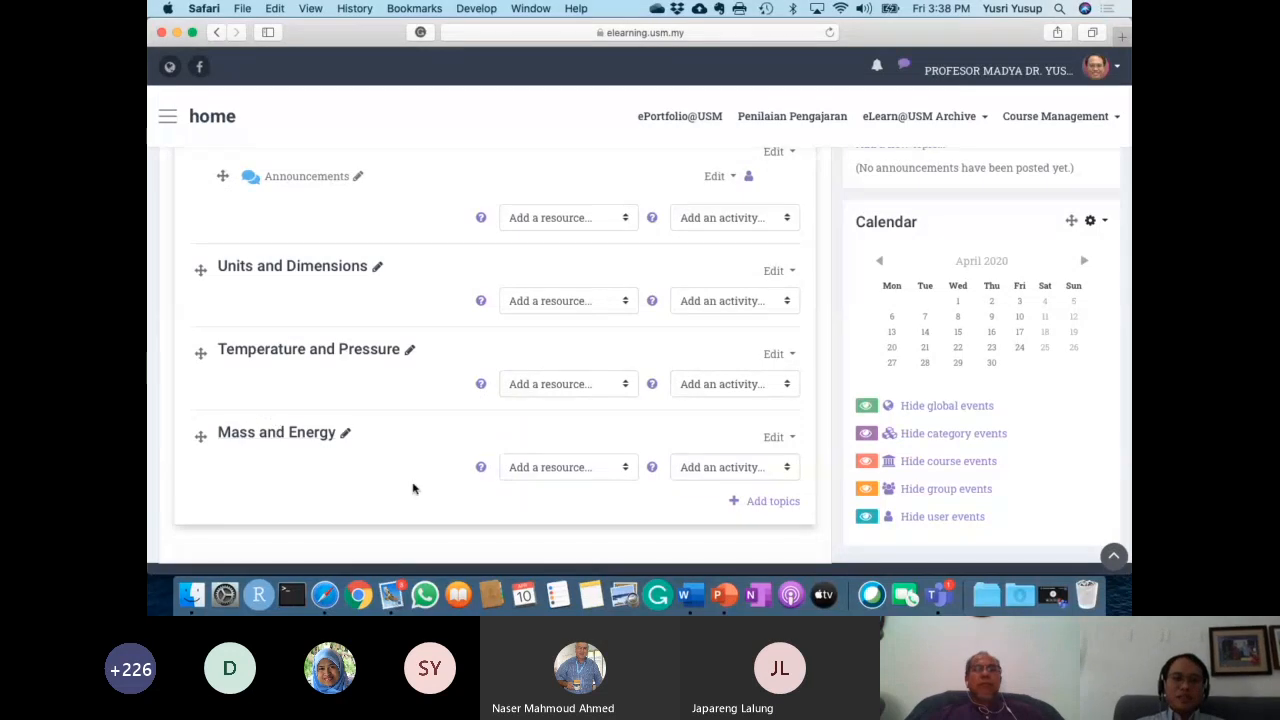
Add a new Quiz activity to the Temperature and Pressure section.
{"action": "scroll", "coordinate": [413, 516], "scroll_direction": "up", "scroll_amount": 1}
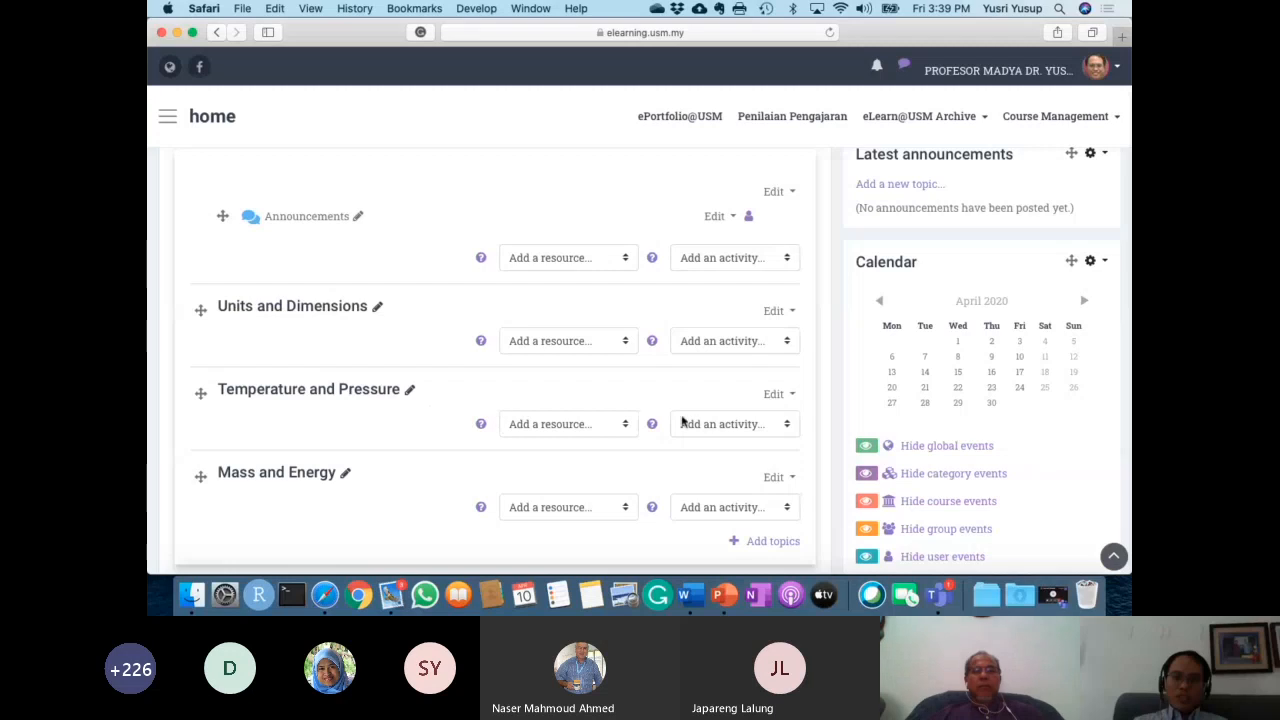
{"action": "left_click", "coordinate": [777, 431]}
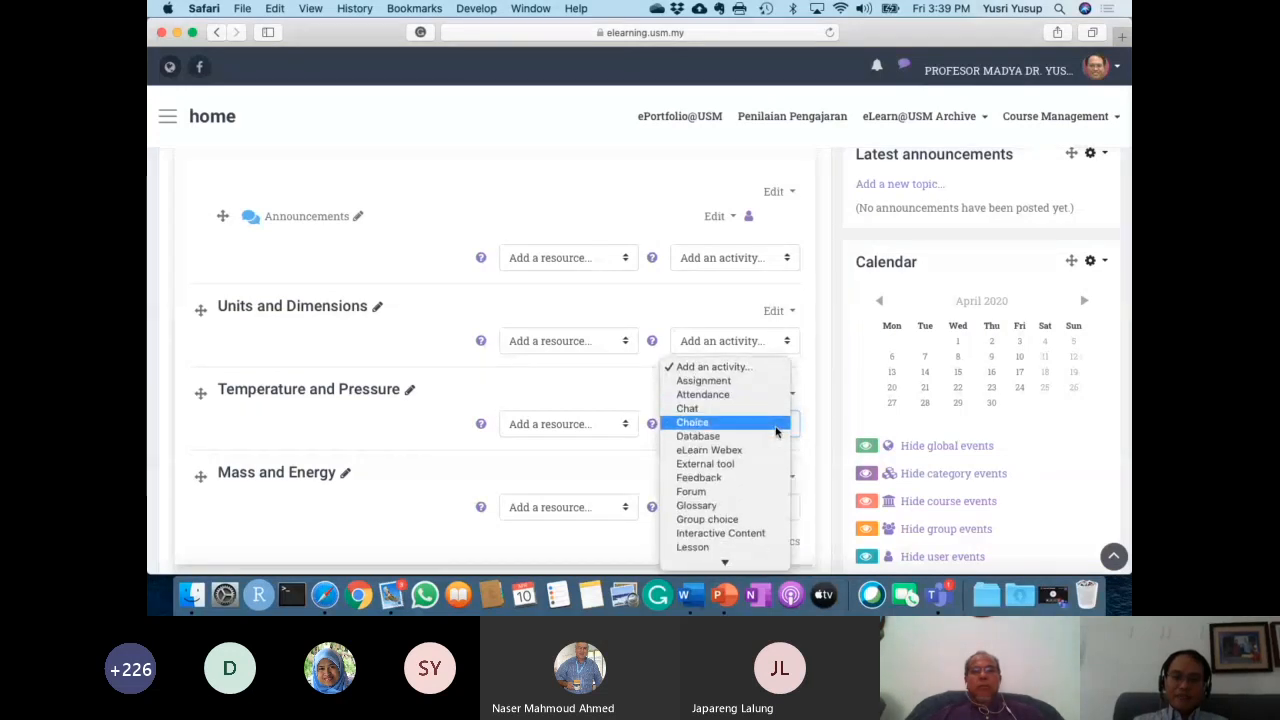
{"action": "scroll", "coordinate": [745, 470], "scroll_direction": "down", "scroll_amount": 2}
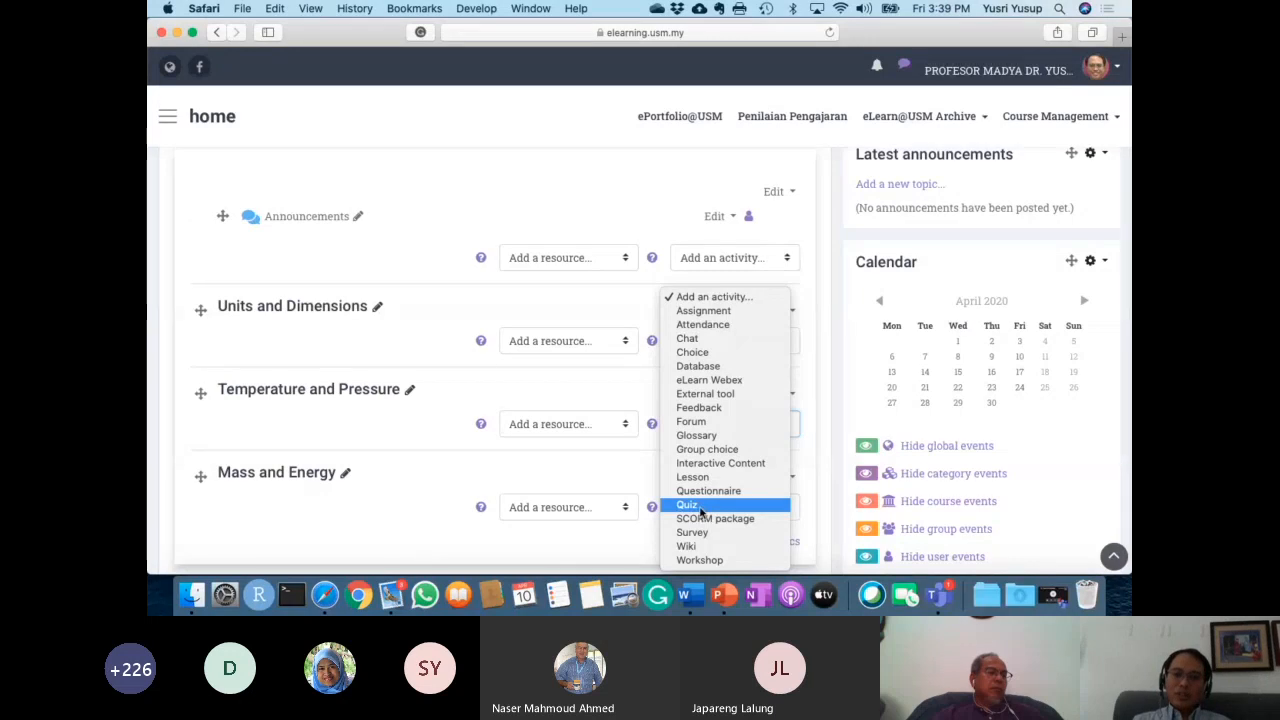
{"action": "left_click", "coordinate": [701, 508]}
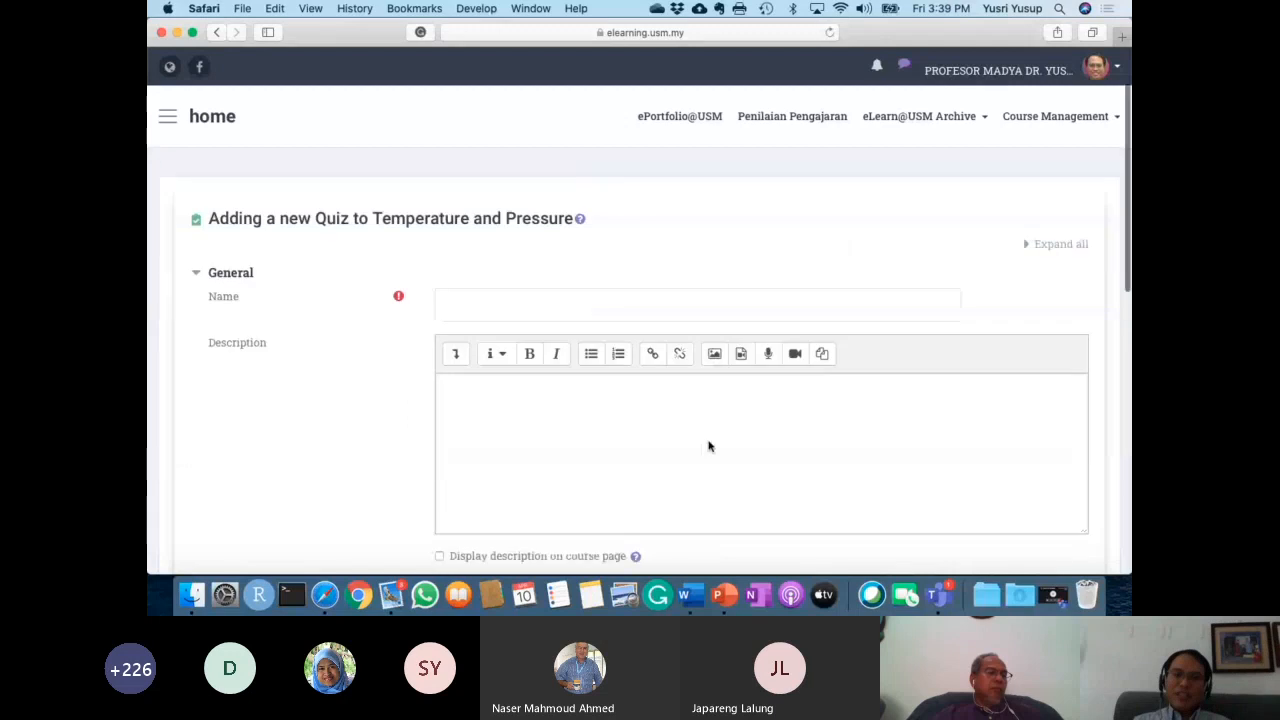
Name the new quiz Temperature and Pressure Quiz and leave its description empty.
{"action": "scroll", "coordinate": [708, 446], "scroll_direction": "down", "scroll_amount": 1}
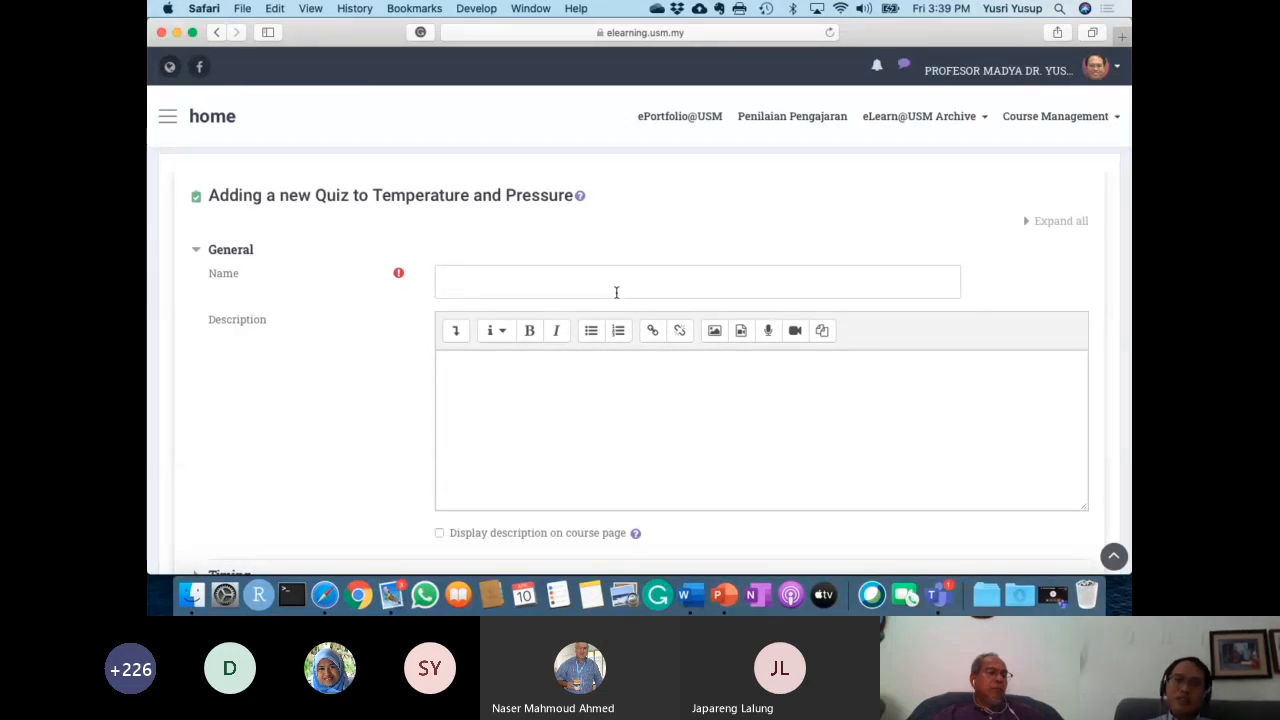
{"action": "type", "text": "ture and Pressu"}
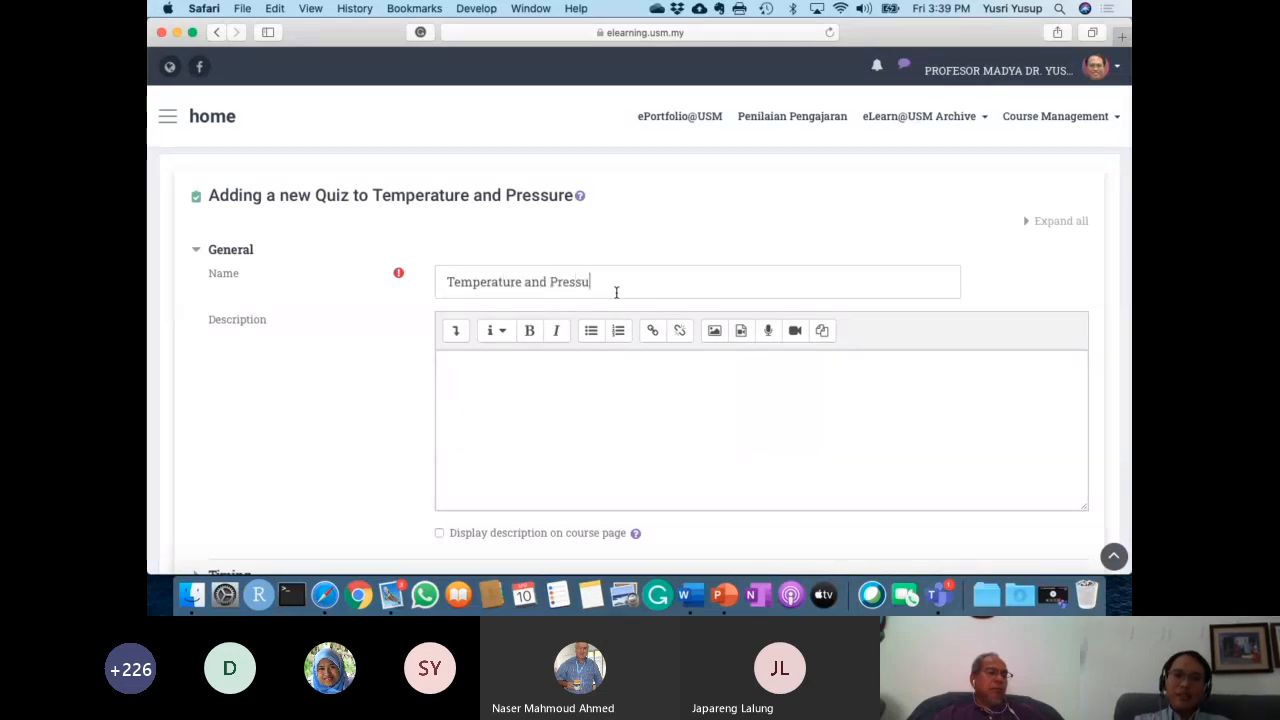
{"action": "type", "text": "re Quiz"}
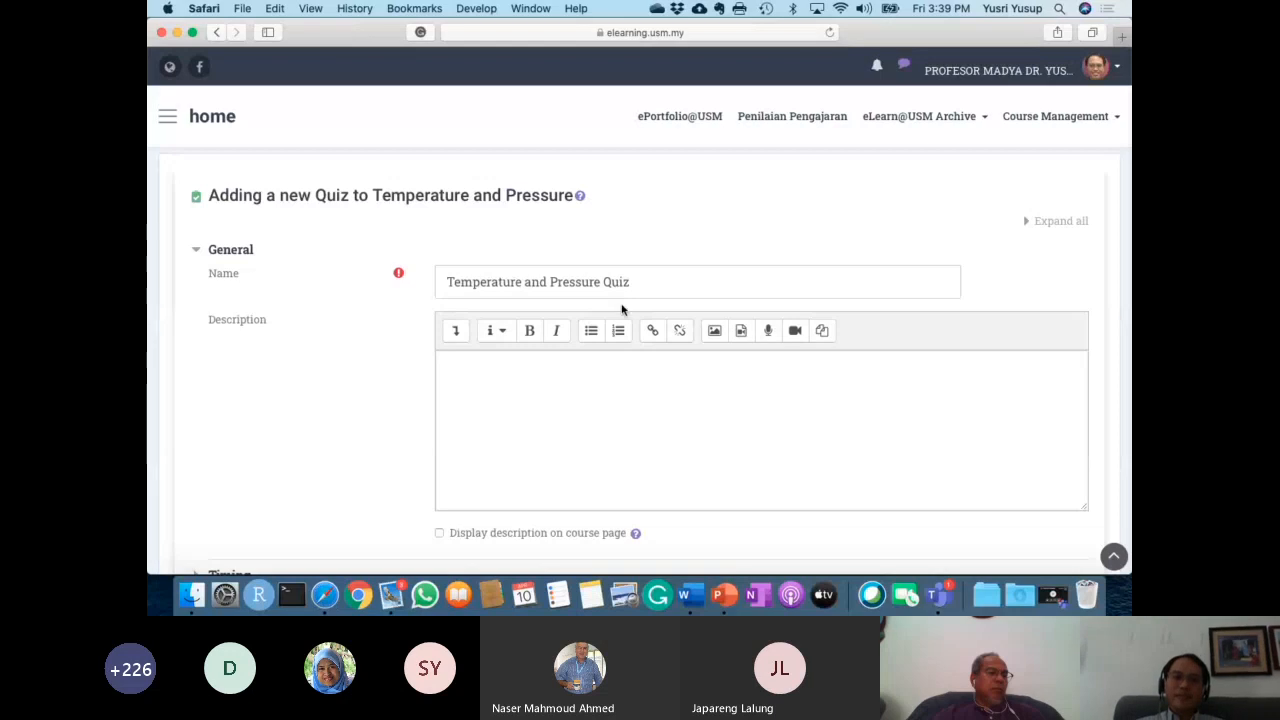
{"action": "left_click", "coordinate": [597, 391]}
Look through the quiz's setting categories, from Timing down to Competencies, and return to the General settings.
{"action": "scroll", "coordinate": [597, 391], "scroll_direction": "down", "scroll_amount": 1}
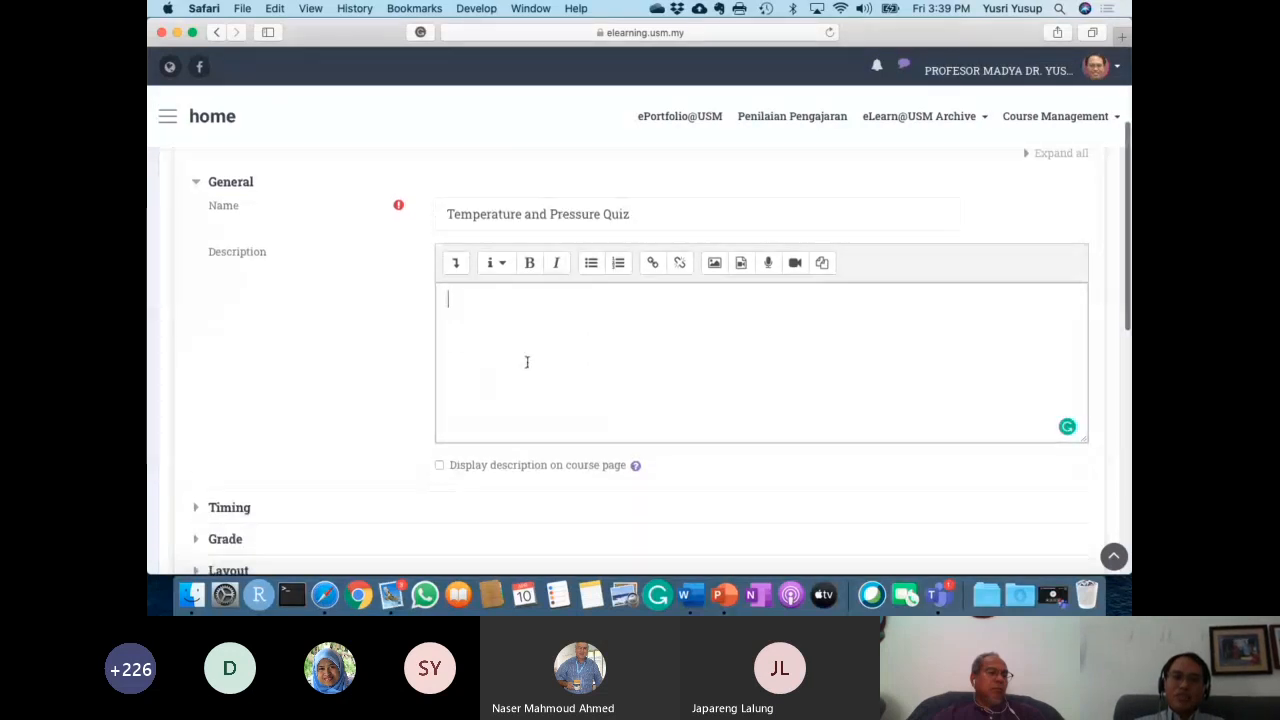
{"action": "scroll", "coordinate": [527, 362], "scroll_direction": "down", "scroll_amount": 1}
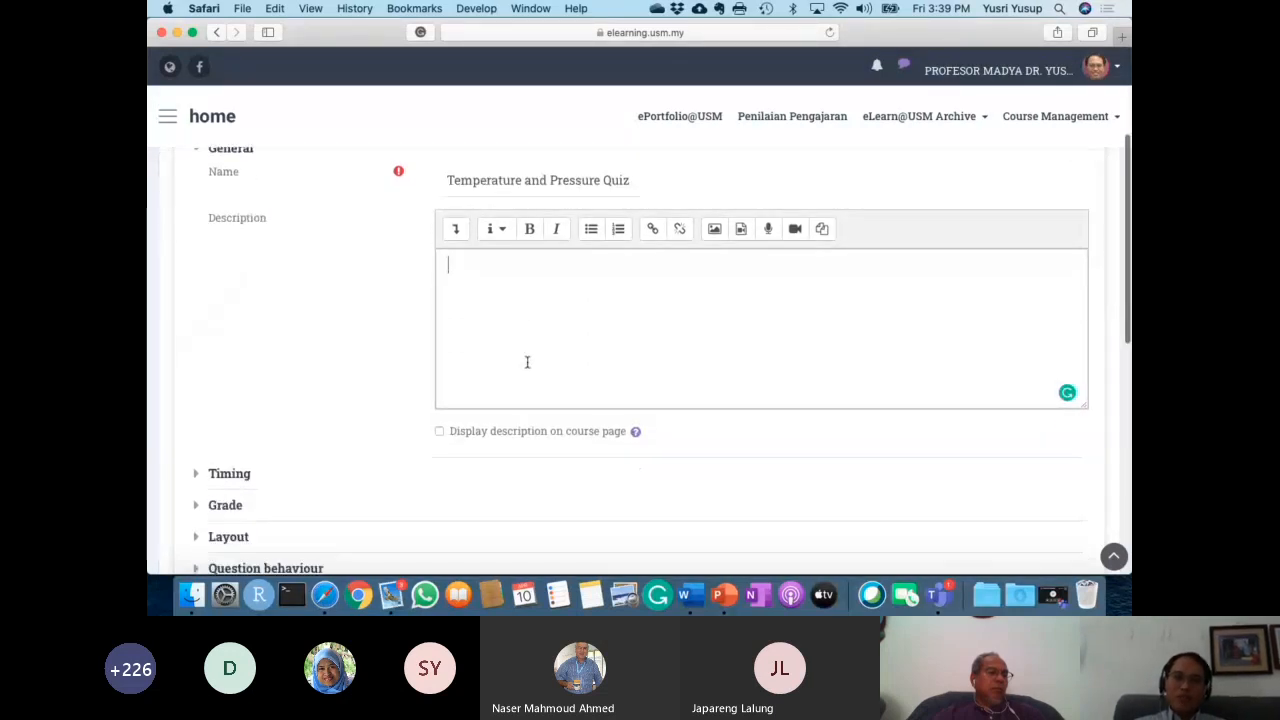
{"action": "scroll", "coordinate": [527, 362], "scroll_direction": "down", "scroll_amount": 1}
{"action": "scroll", "coordinate": [414, 365], "scroll_direction": "down", "scroll_amount": 5}
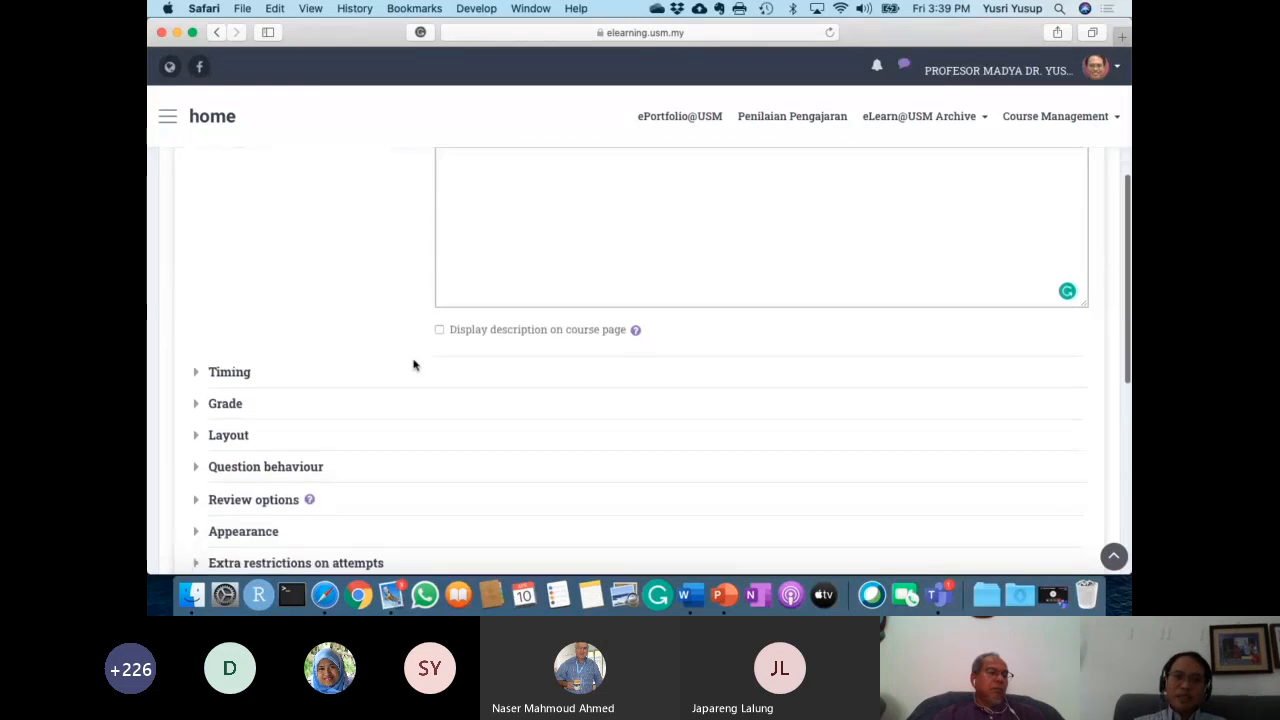
{"action": "scroll", "coordinate": [378, 497], "scroll_direction": "down", "scroll_amount": 4}
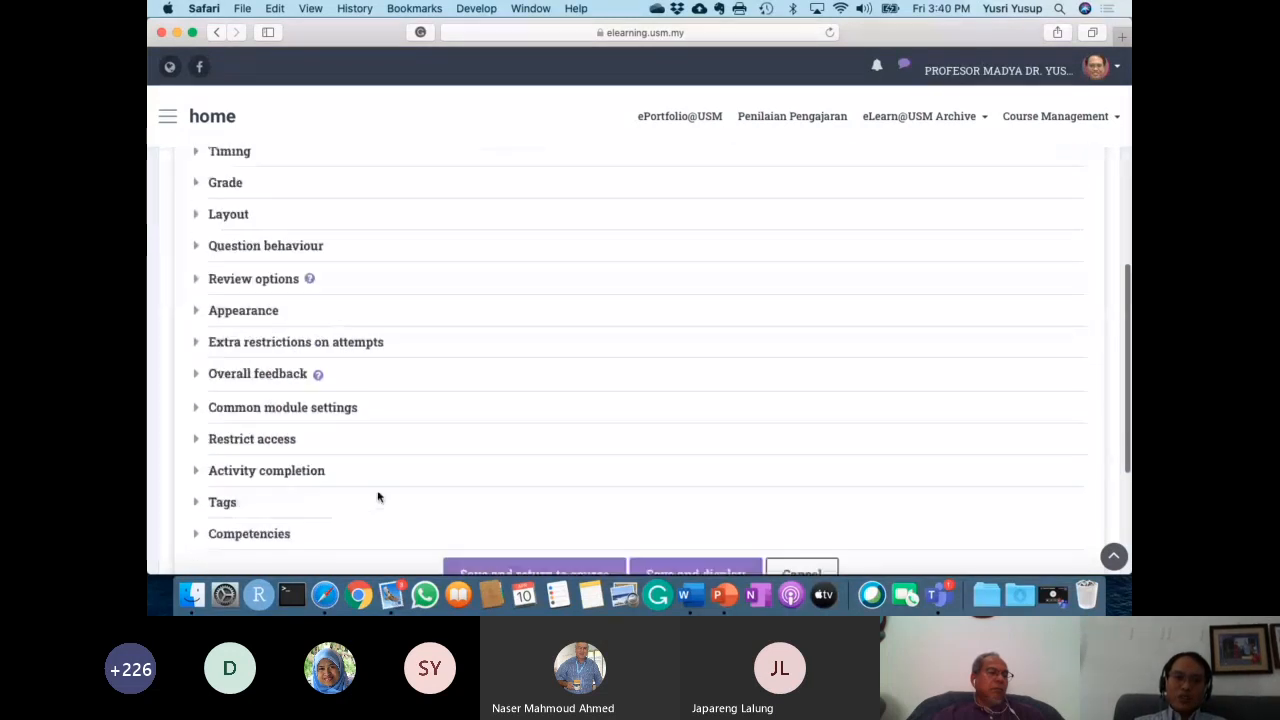
{"action": "scroll", "coordinate": [378, 497], "scroll_direction": "up", "scroll_amount": 1}
{"action": "scroll", "coordinate": [378, 497], "scroll_direction": "up", "scroll_amount": 7}
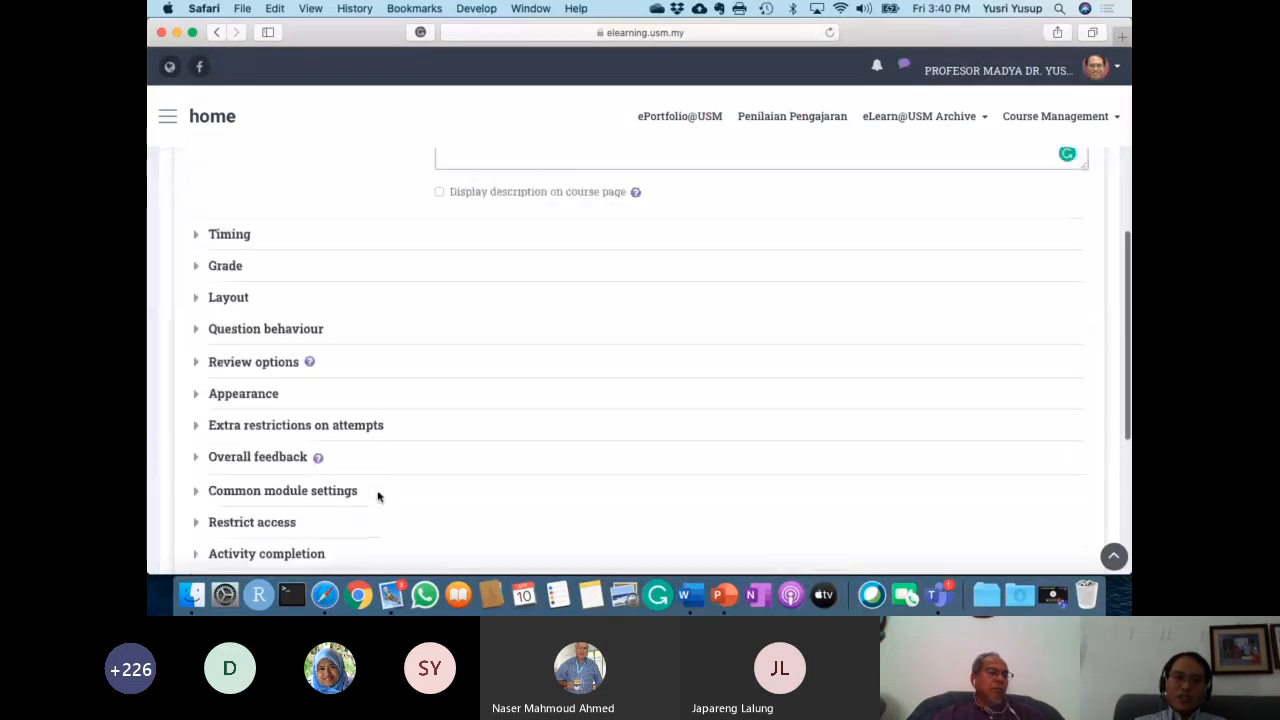
{"action": "scroll", "coordinate": [378, 497], "scroll_direction": "up", "scroll_amount": 2}
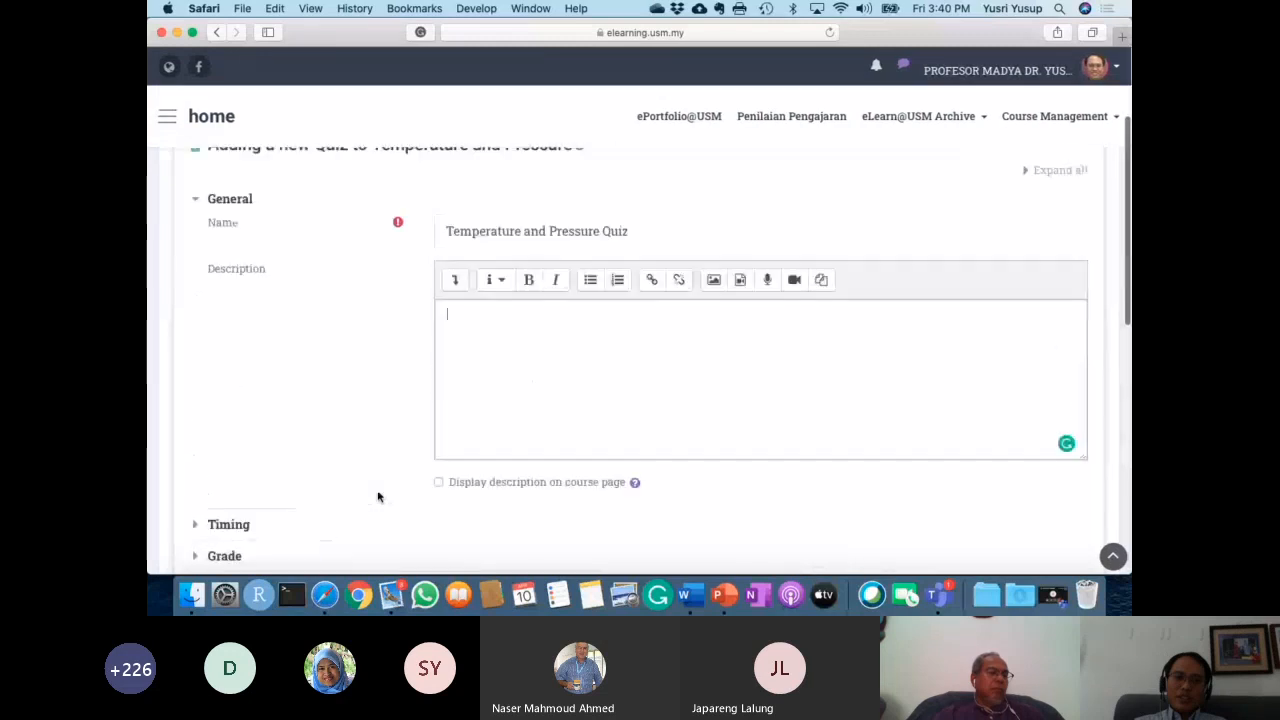
Expand the quiz's Timing settings to show the open, close and time limit options.
{"action": "scroll", "coordinate": [378, 497], "scroll_direction": "down", "scroll_amount": 3}
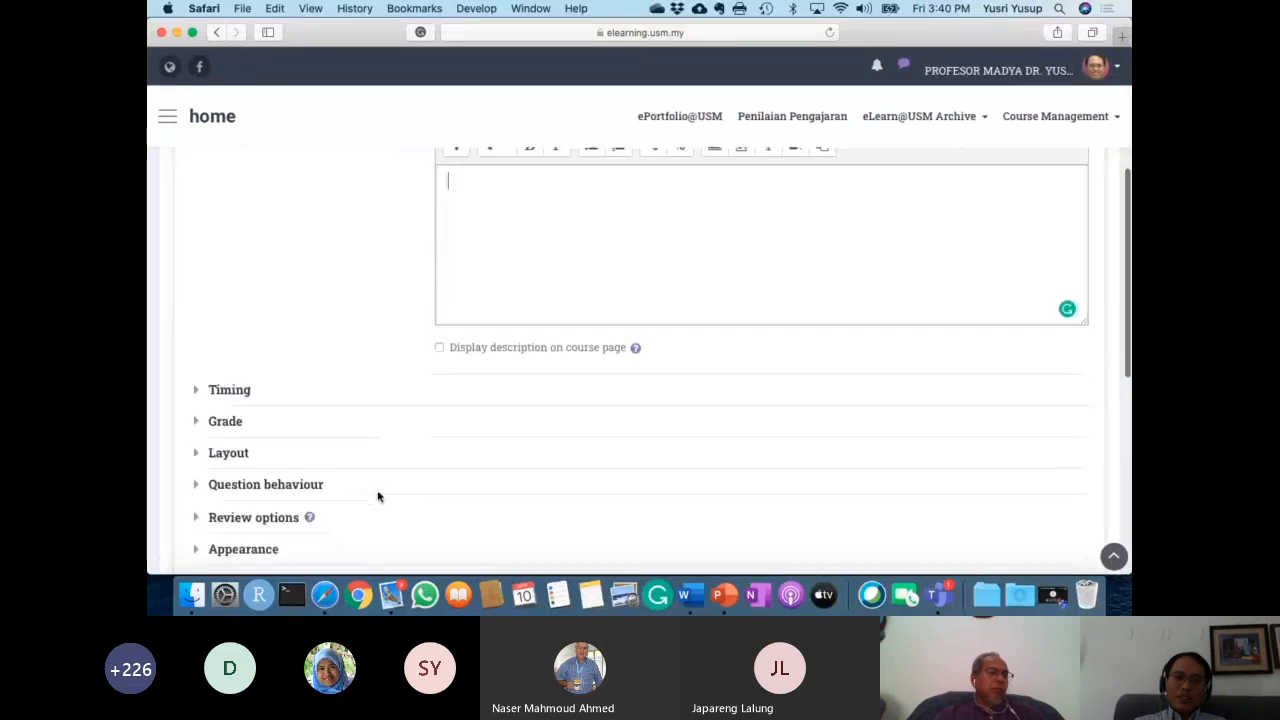
{"action": "scroll", "coordinate": [378, 497], "scroll_direction": "down", "scroll_amount": 2}
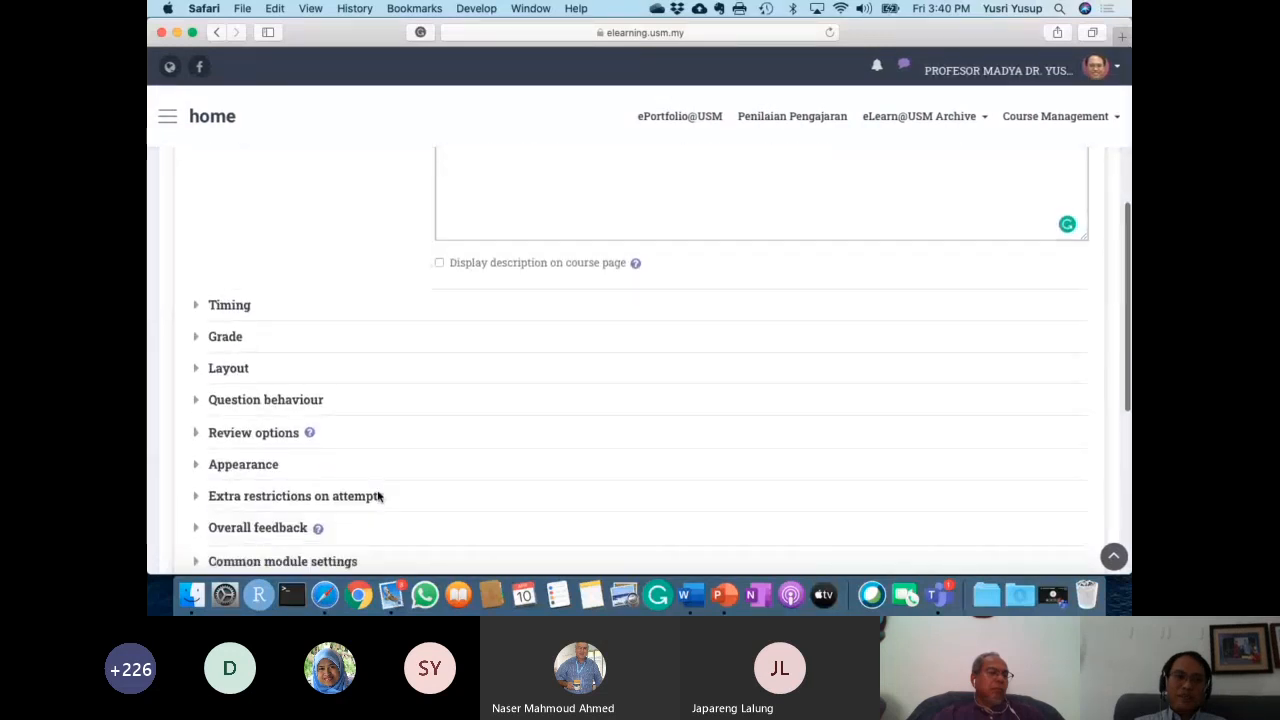
{"action": "left_click", "coordinate": [229, 305]}
{"action": "scroll", "coordinate": [333, 262], "scroll_direction": "down", "scroll_amount": 2}
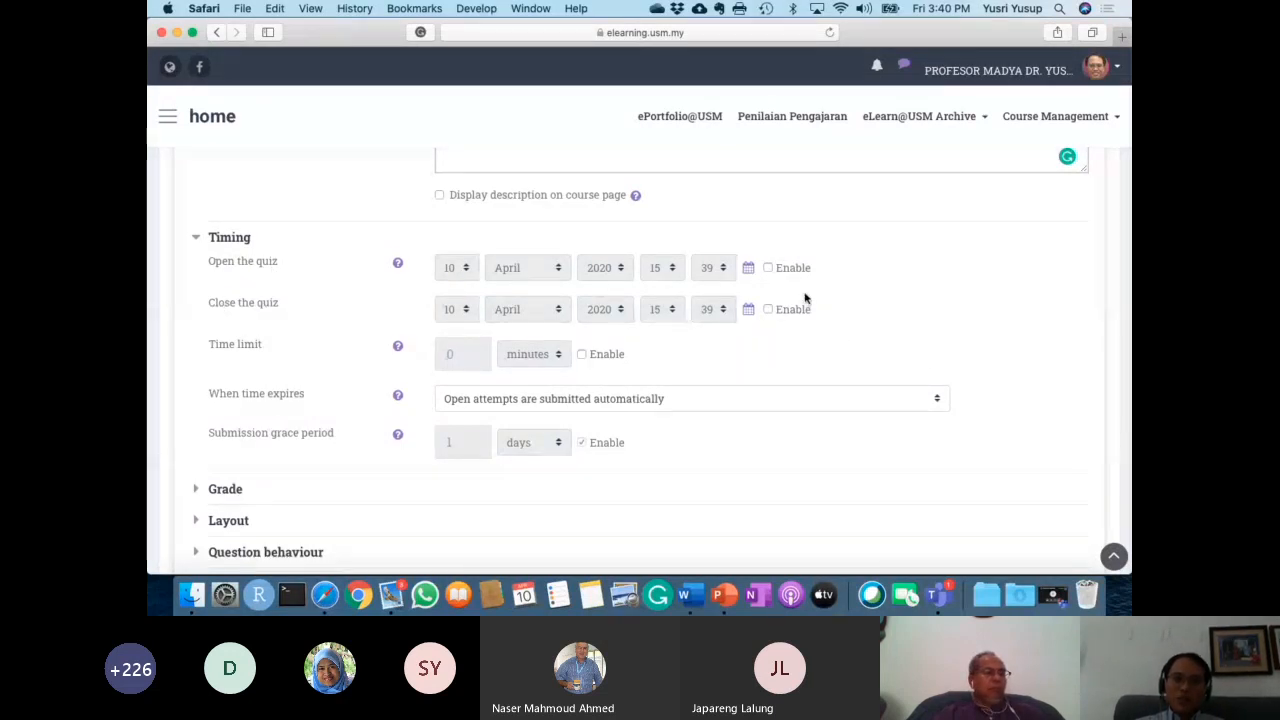
Enable the quiz opening date and set it to 11 April 2020 at 10:00.
{"action": "left_click", "coordinate": [768, 268]}
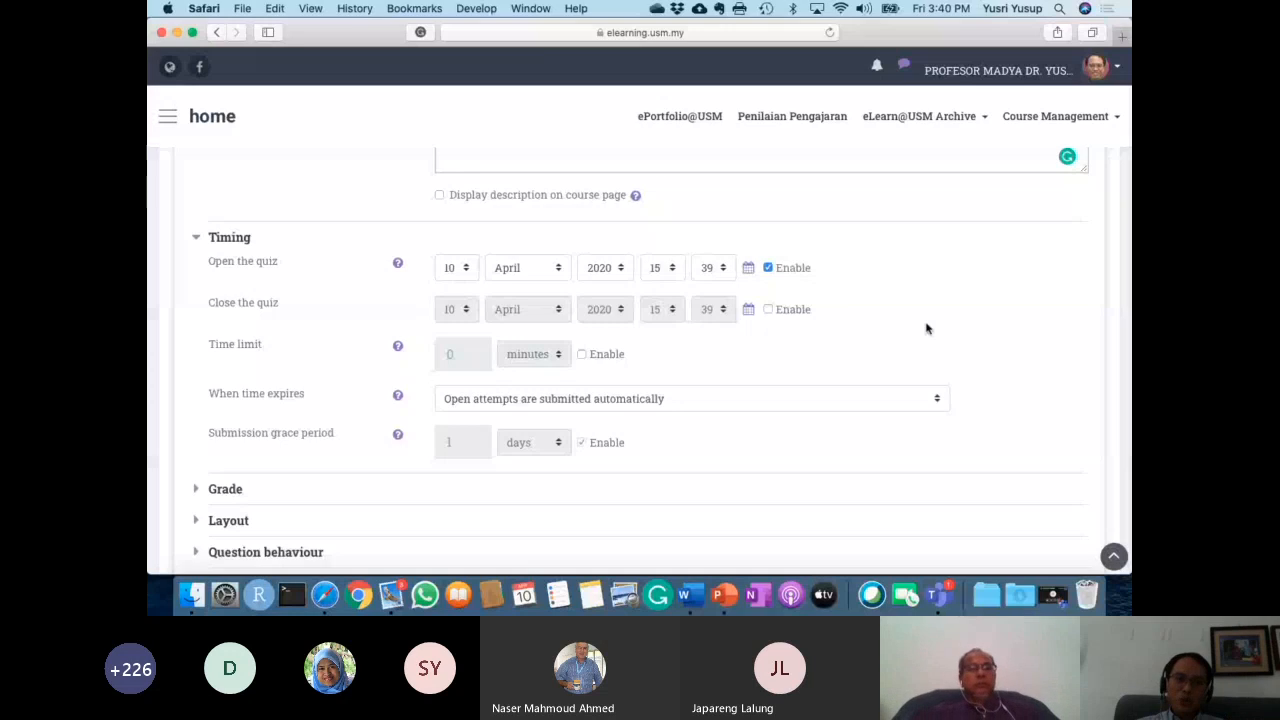
{"action": "left_click", "coordinate": [466, 270]}
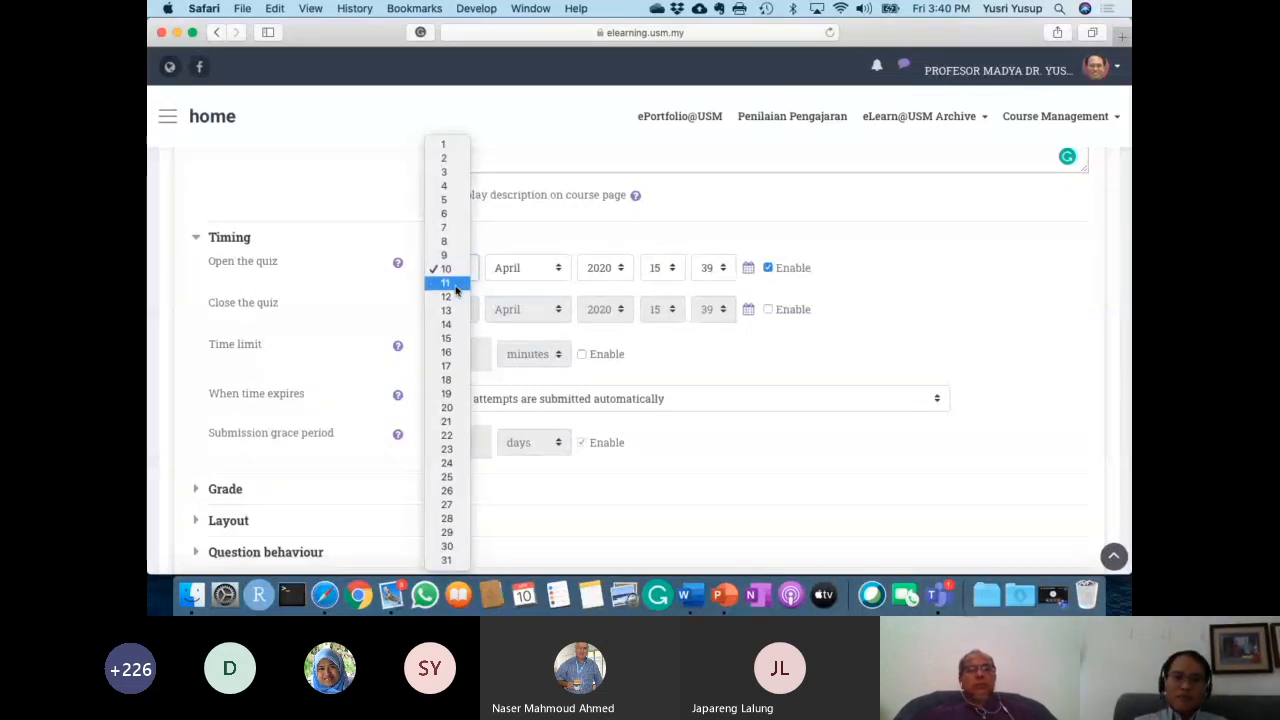
{"action": "left_click", "coordinate": [455, 287]}
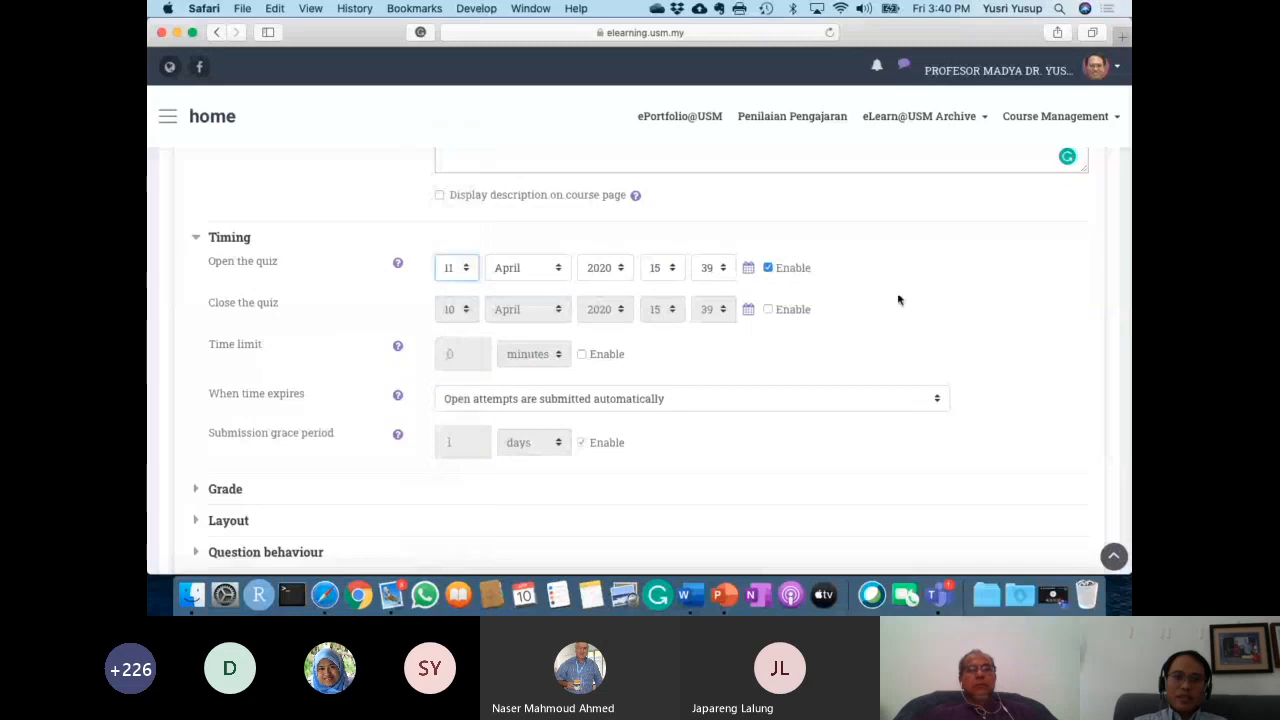
{"action": "left_click", "coordinate": [673, 270]}
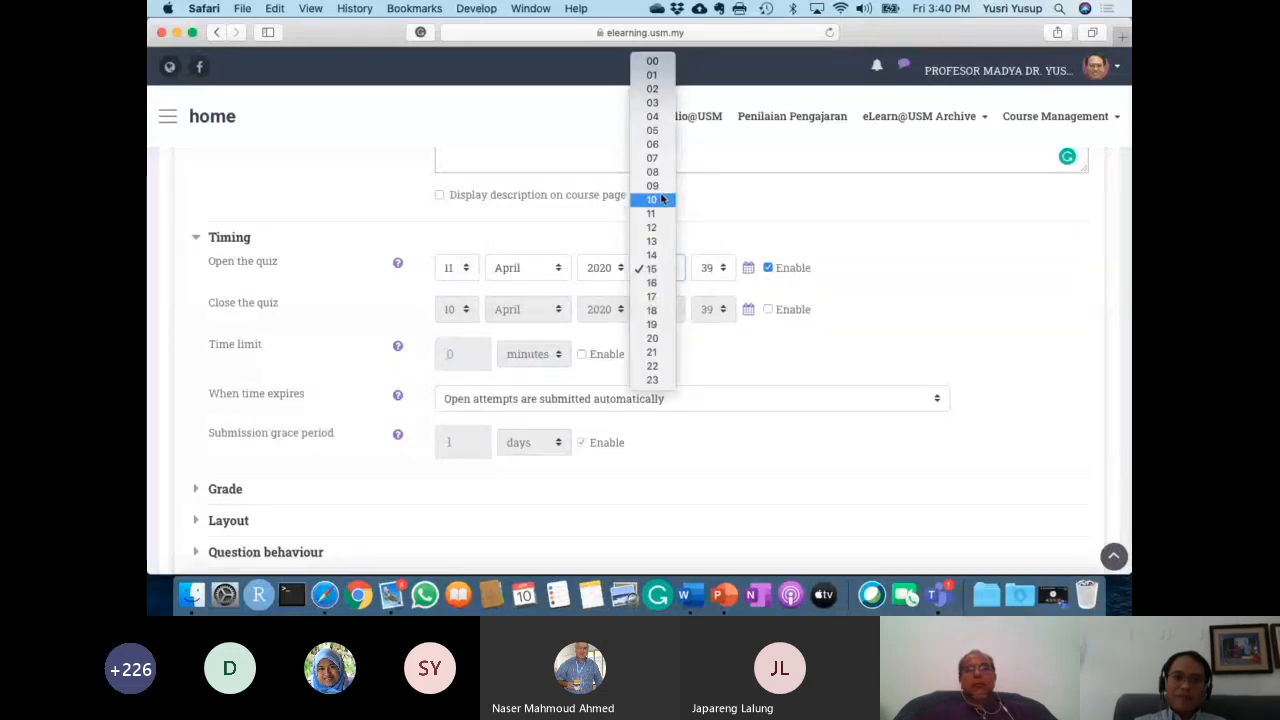
{"action": "left_click", "coordinate": [665, 200]}
{"action": "left_click", "coordinate": [719, 262]}
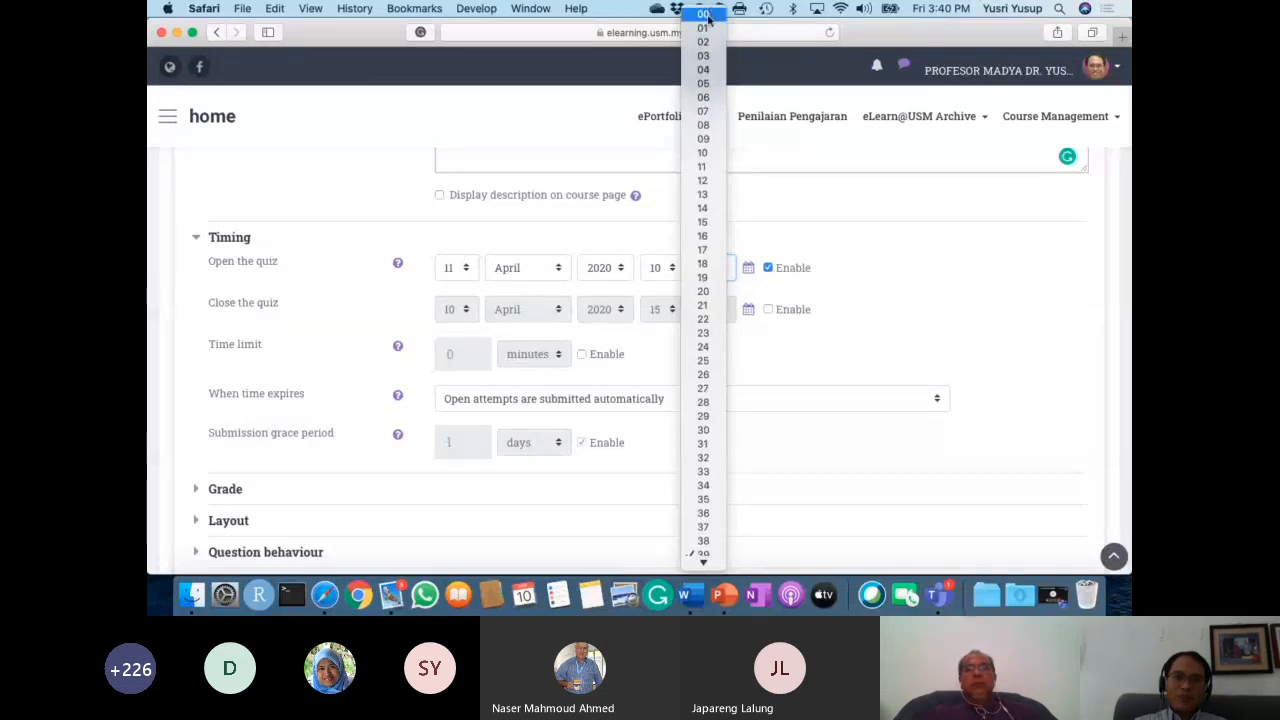
{"action": "left_click", "coordinate": [707, 12]}
Enable the quiz closing date and set it to 12 April 2020 at 10:00.
{"action": "scroll", "coordinate": [703, 299], "scroll_direction": "down", "scroll_amount": 1}
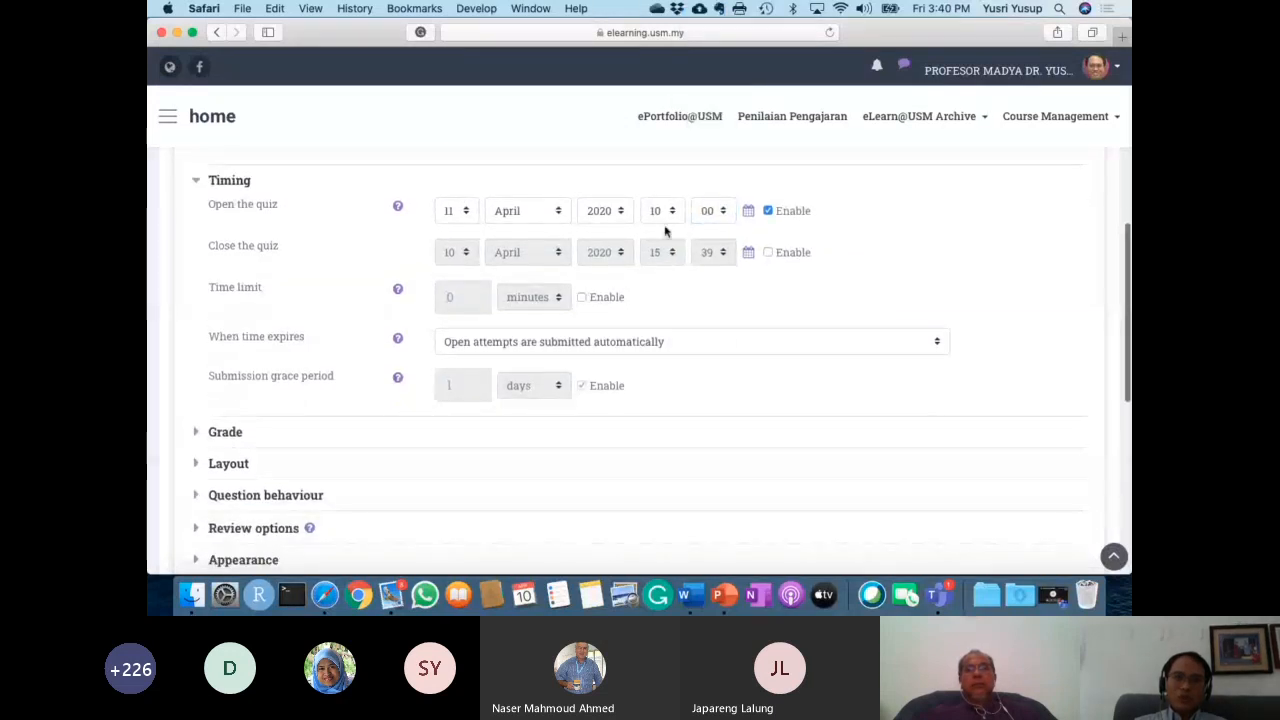
{"action": "left_click", "coordinate": [767, 254]}
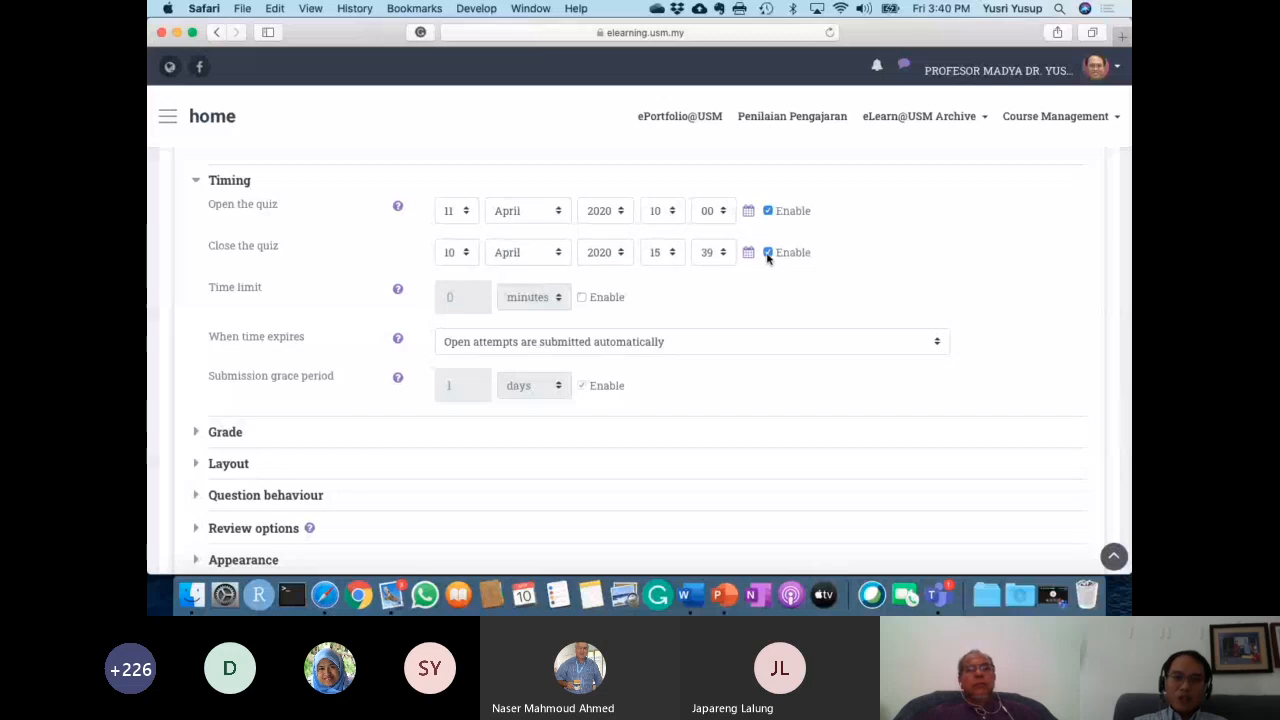
{"action": "left_click", "coordinate": [466, 256]}
{"action": "left_click", "coordinate": [462, 280]}
{"action": "left_click", "coordinate": [677, 258]}
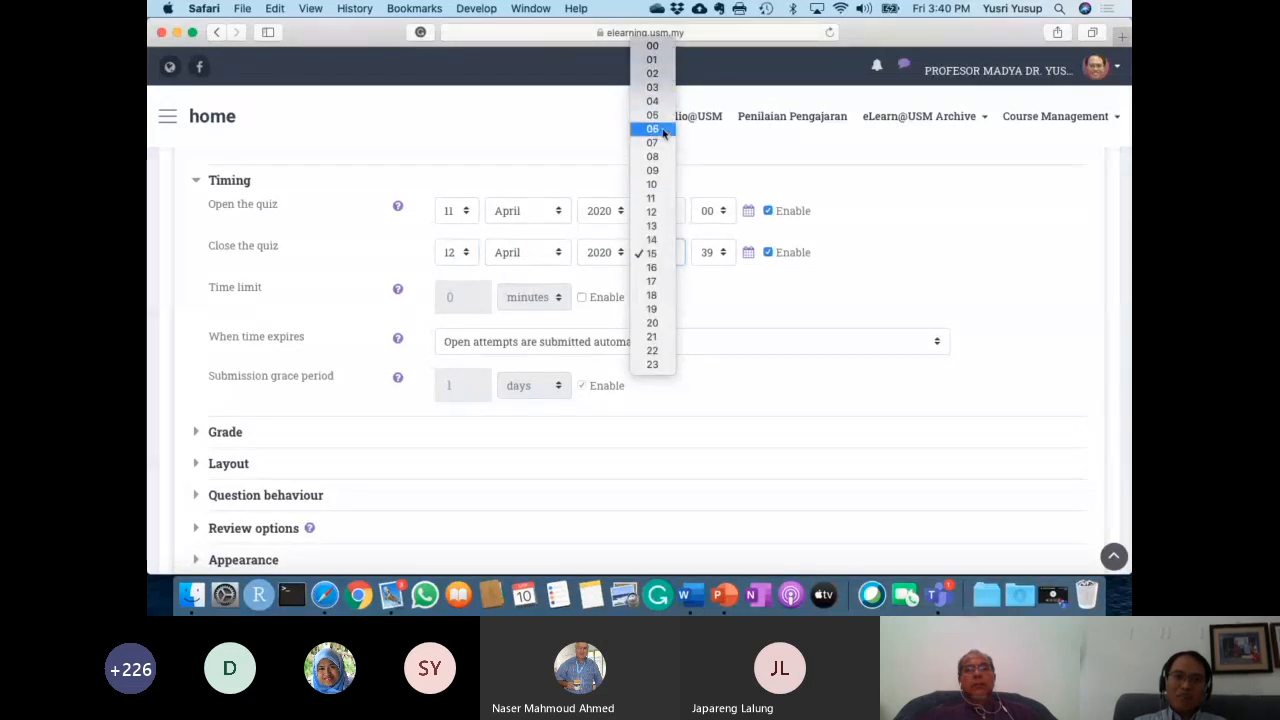
{"action": "left_click", "coordinate": [652, 184]}
{"action": "left_click", "coordinate": [722, 256]}
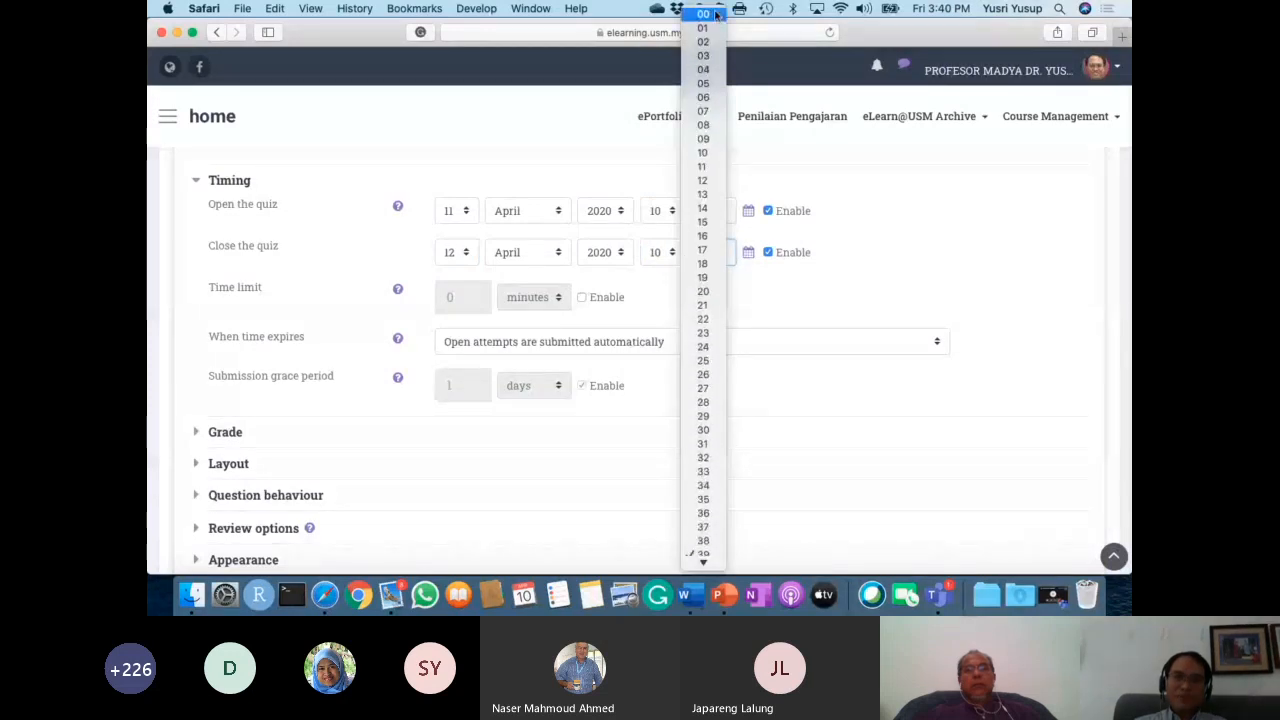
{"action": "left_click", "coordinate": [713, 14]}
Enable the quiz time limit and set it to 30 minutes.
{"action": "scroll", "coordinate": [897, 295], "scroll_direction": "down", "scroll_amount": 1}
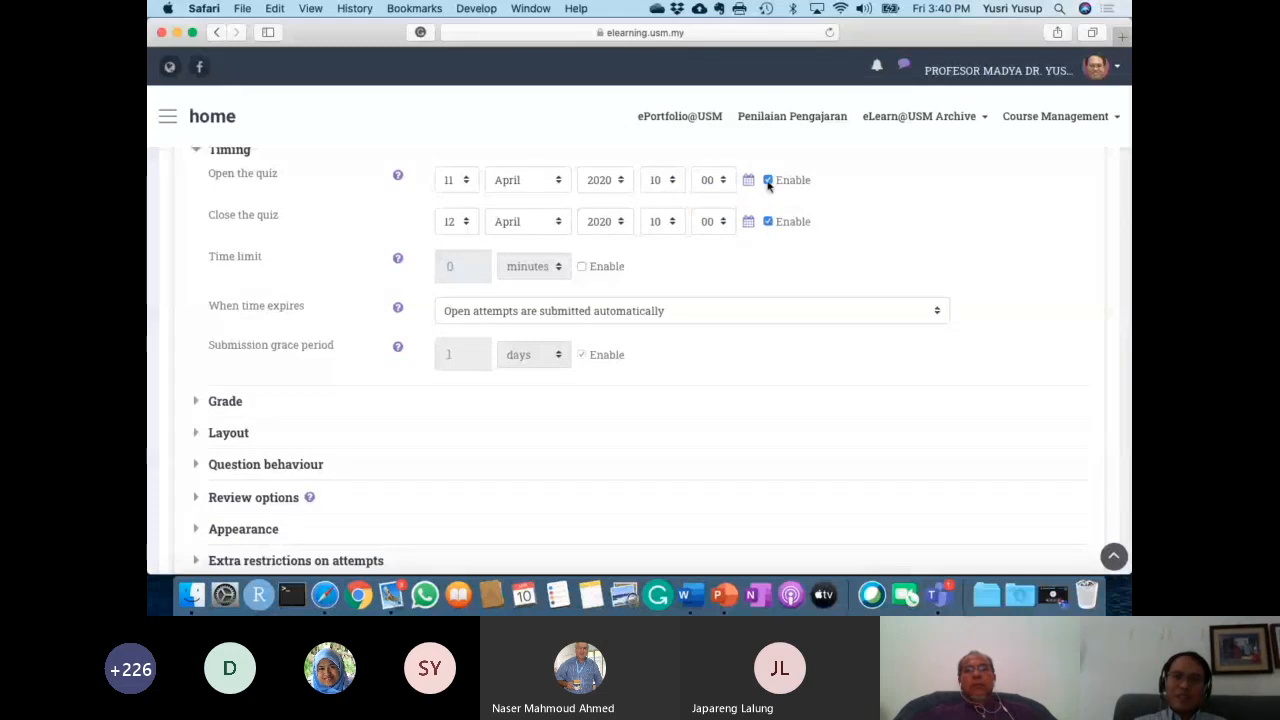
{"action": "scroll", "coordinate": [806, 250], "scroll_direction": "down", "scroll_amount": 1}
{"action": "scroll", "coordinate": [806, 250], "scroll_direction": "up", "scroll_amount": 1}
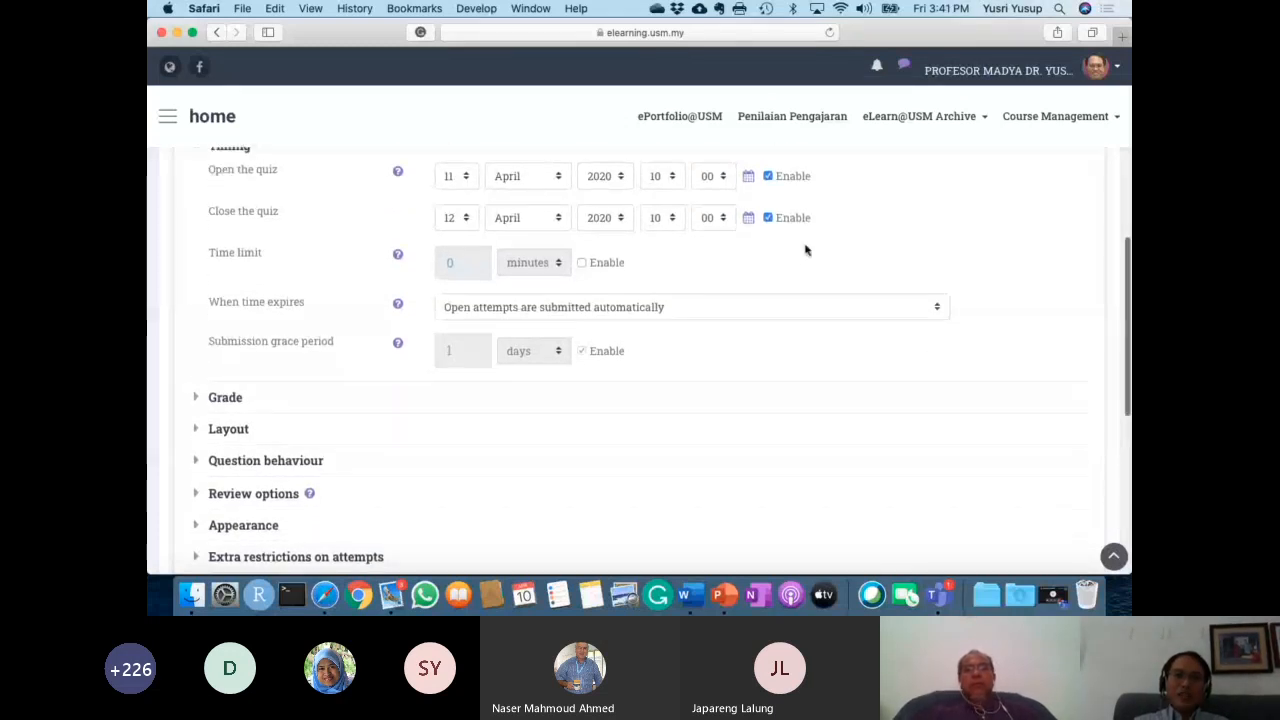
{"action": "left_click", "coordinate": [581, 273]}
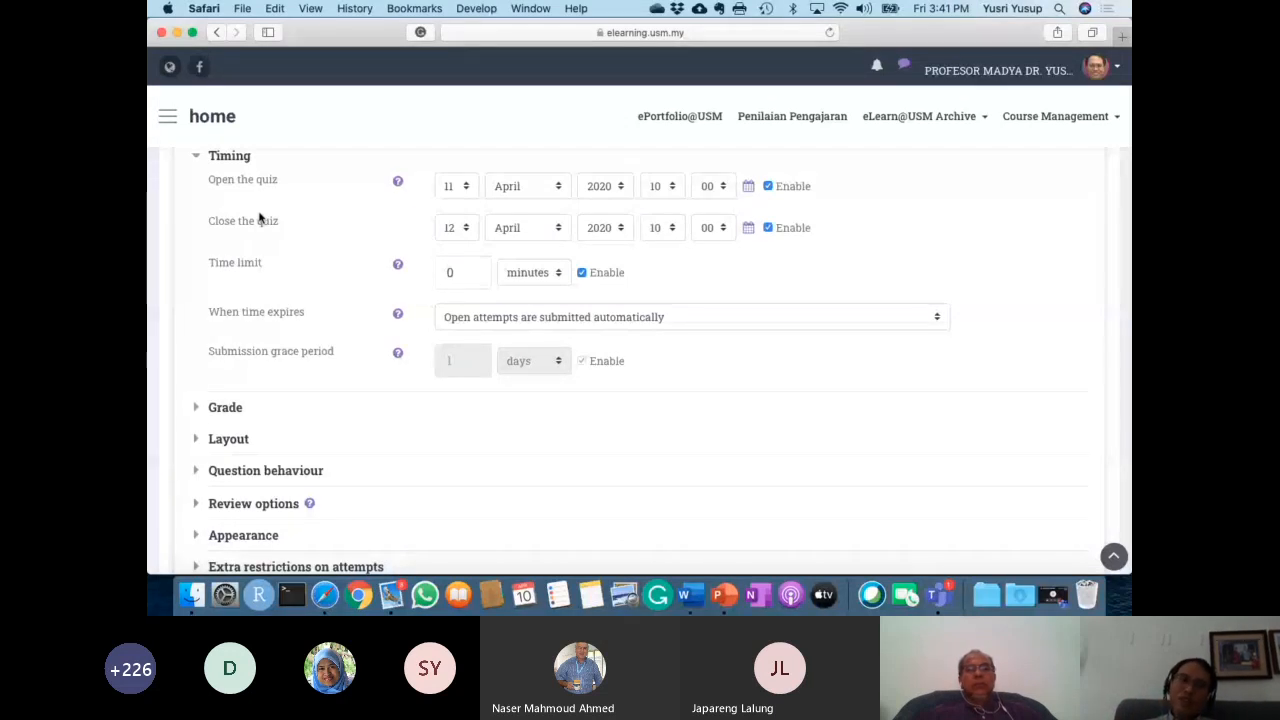
{"action": "left_click", "coordinate": [545, 274]}
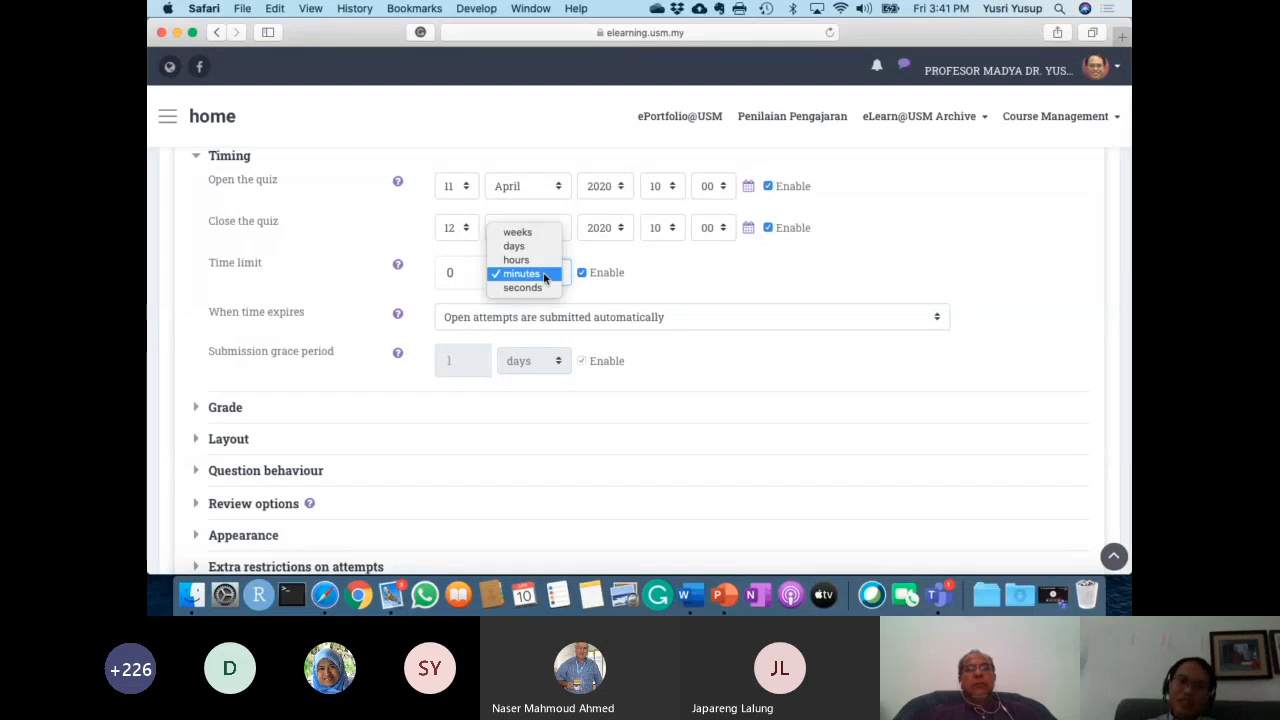
{"action": "left_click", "coordinate": [657, 290]}
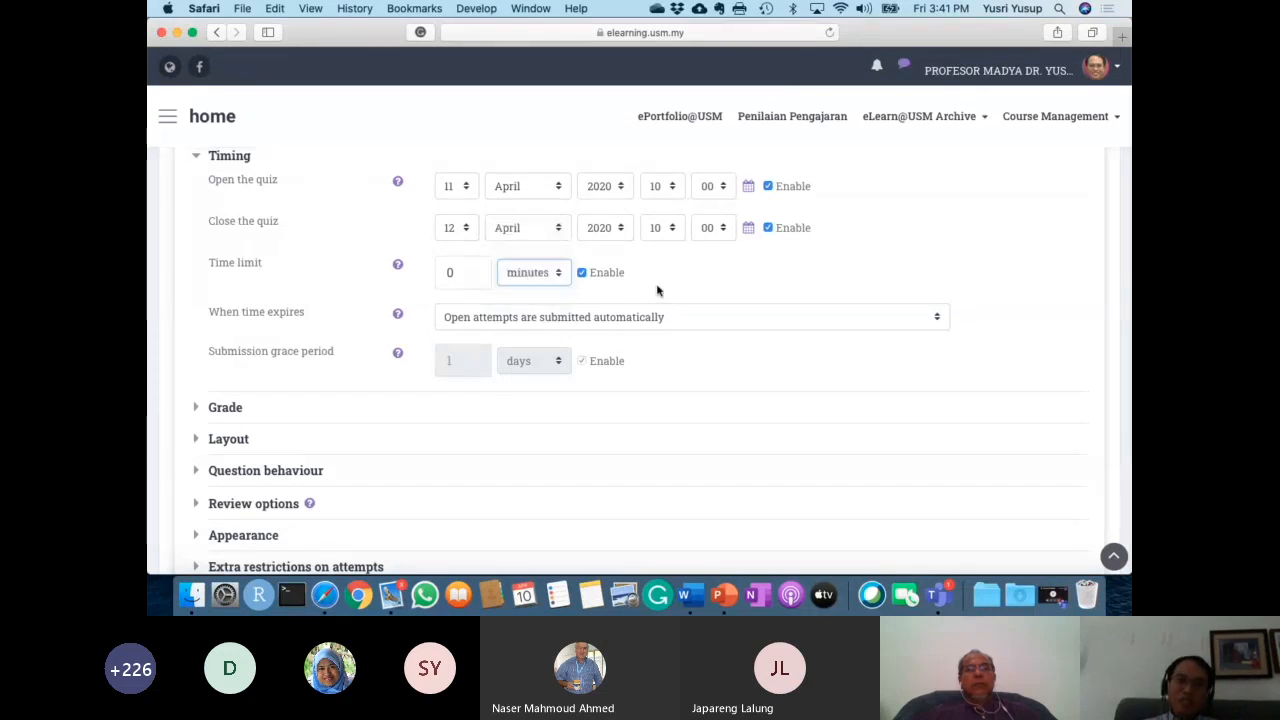
{"action": "left_click", "coordinate": [478, 265]}
{"action": "key", "text": "BackSpace"}
{"action": "type", "text": "30"}
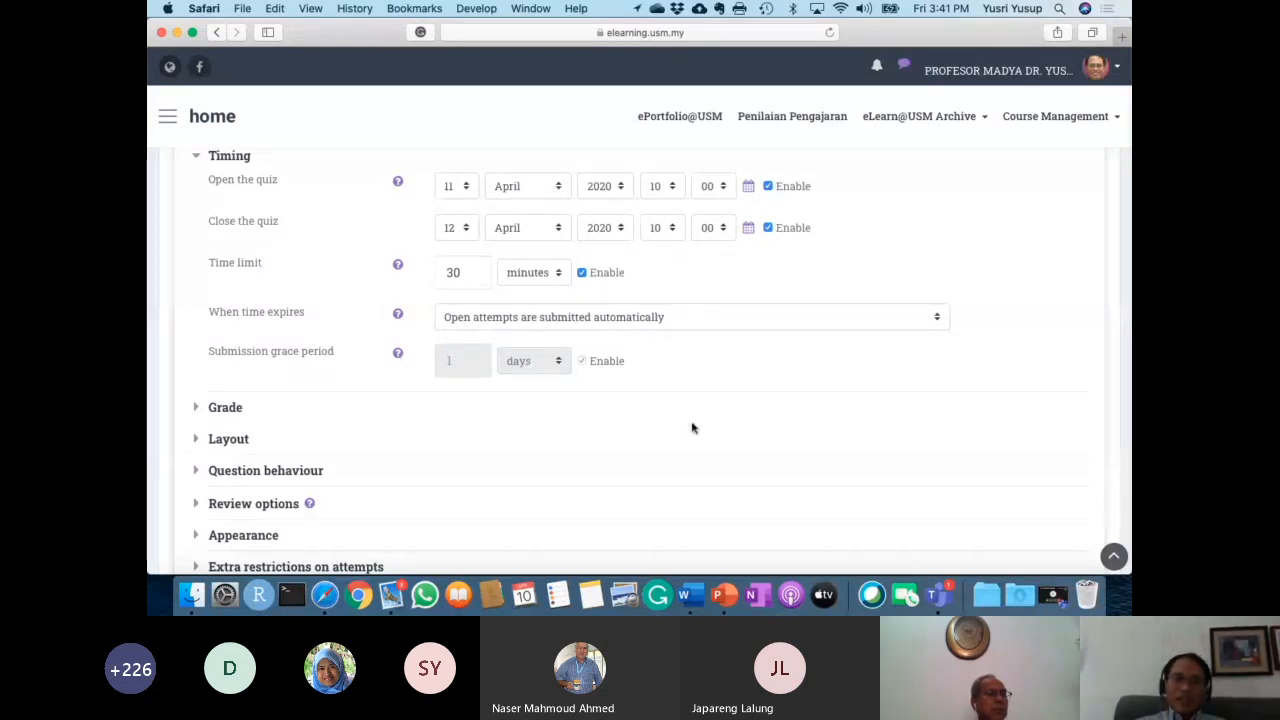
Expand the Grade section of the quiz settings.
{"action": "scroll", "coordinate": [691, 427], "scroll_direction": "down", "scroll_amount": 1}
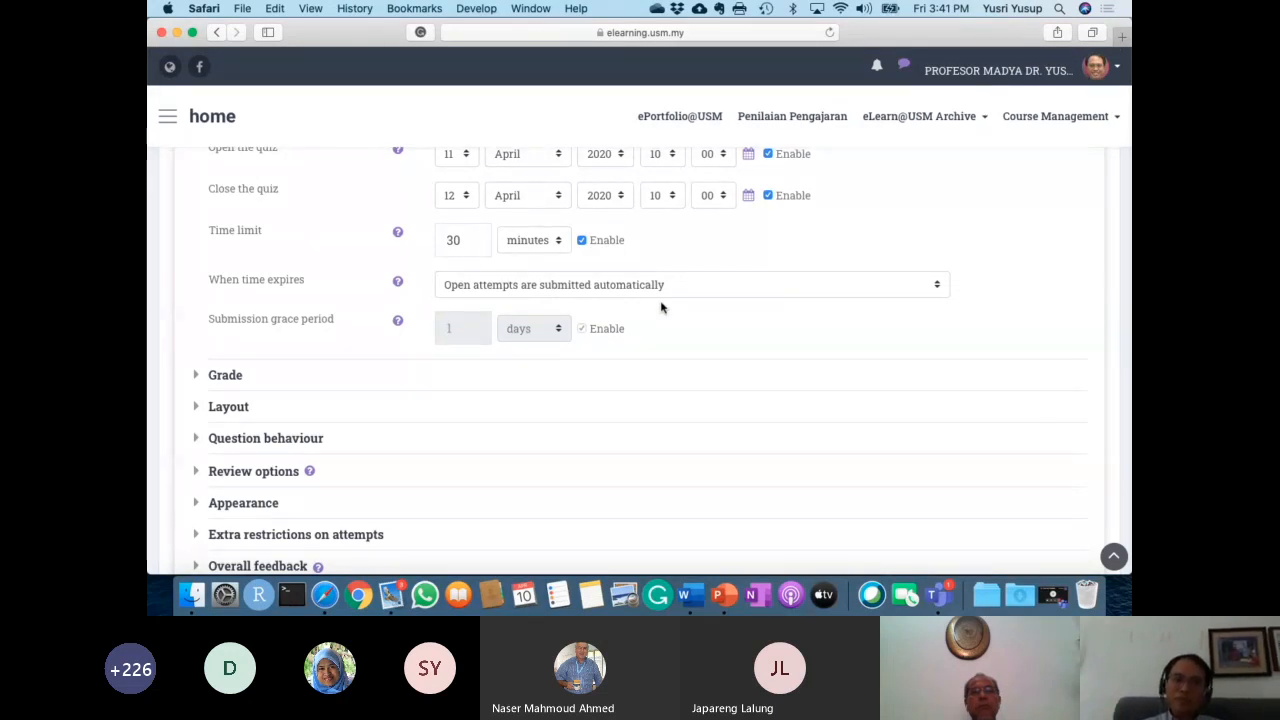
{"action": "scroll", "coordinate": [660, 307], "scroll_direction": "up", "scroll_amount": 1}
{"action": "scroll", "coordinate": [660, 307], "scroll_direction": "down", "scroll_amount": 2}
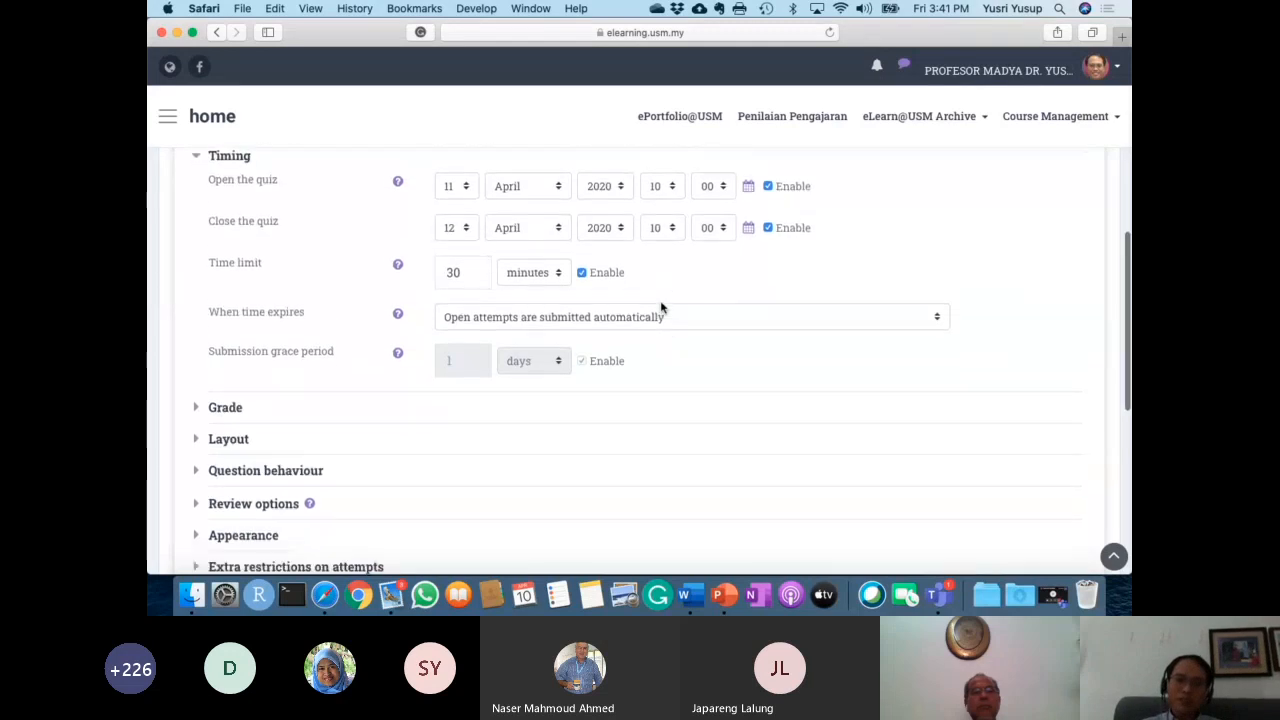
{"action": "scroll", "coordinate": [660, 307], "scroll_direction": "down", "scroll_amount": 2}
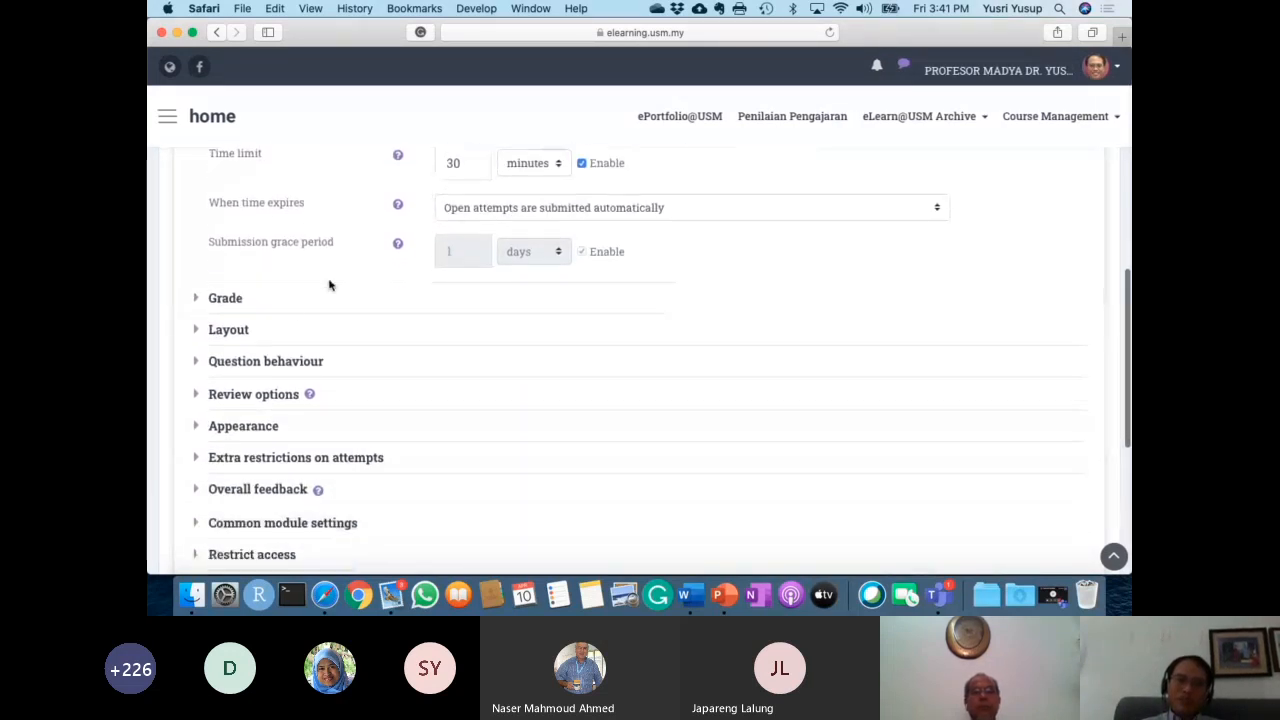
{"action": "left_click", "coordinate": [225, 296]}
Try "Attempts must be submitted before time expires, or they are not counted" for time expiry, then restore "Open attempts are submitted automatically".
{"action": "scroll", "coordinate": [314, 270], "scroll_direction": "up", "scroll_amount": 5}
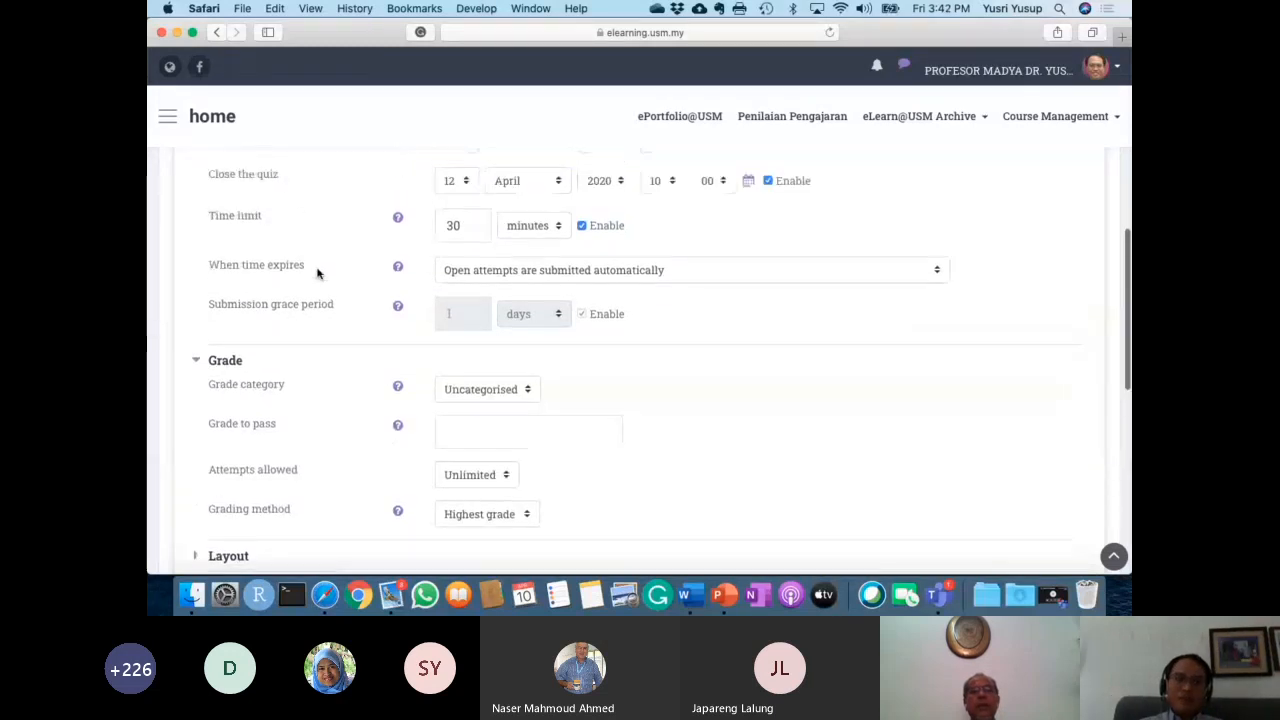
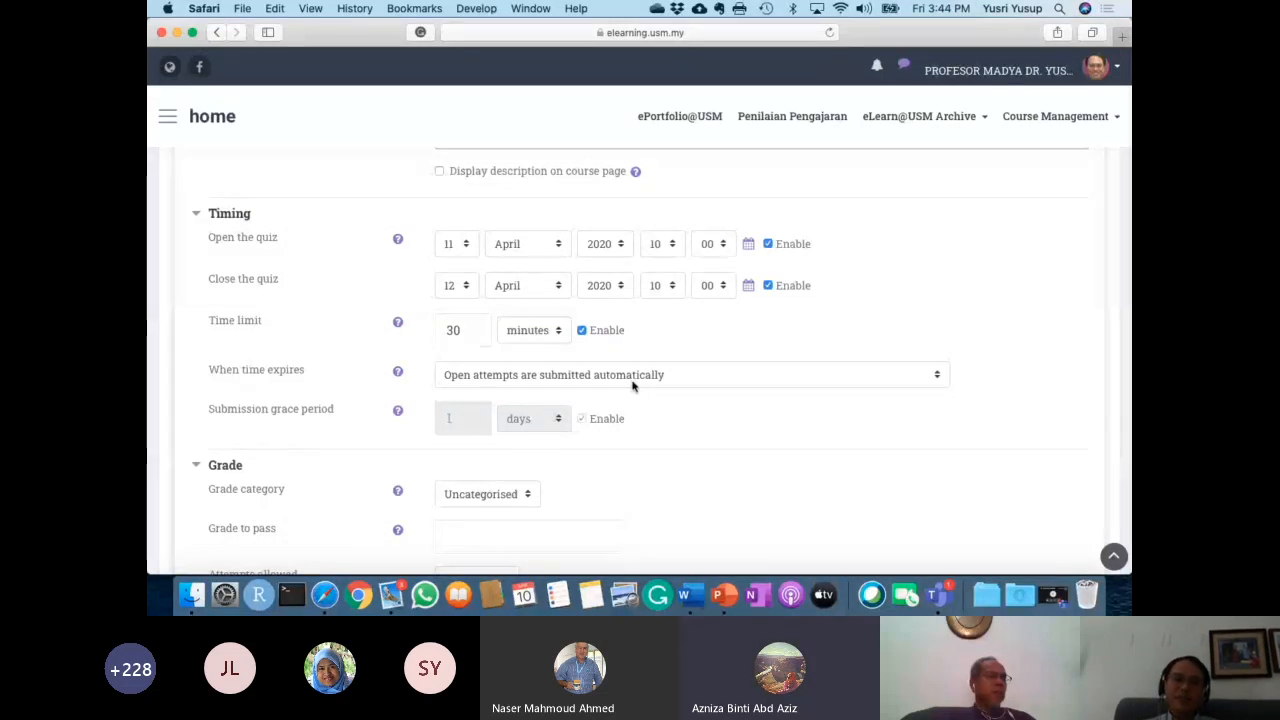
{"action": "scroll", "coordinate": [632, 386], "scroll_direction": "down", "scroll_amount": 3}
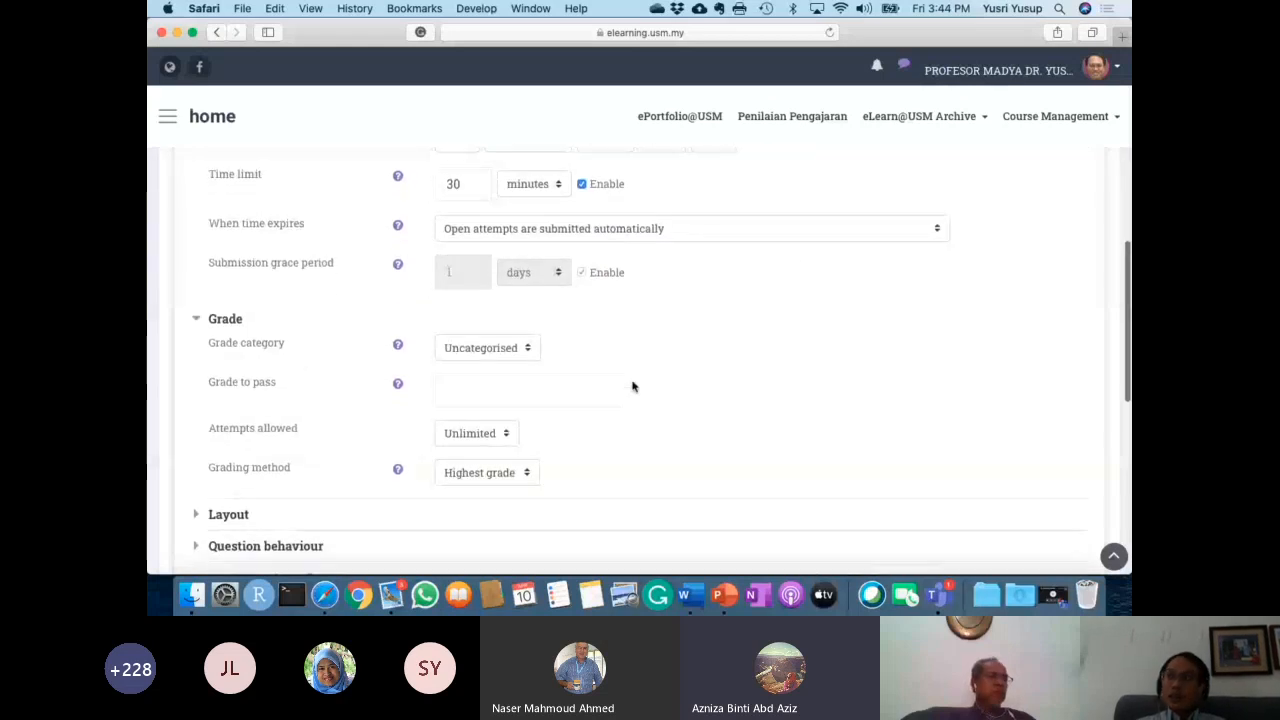
{"action": "scroll", "coordinate": [632, 386], "scroll_direction": "up", "scroll_amount": 3}
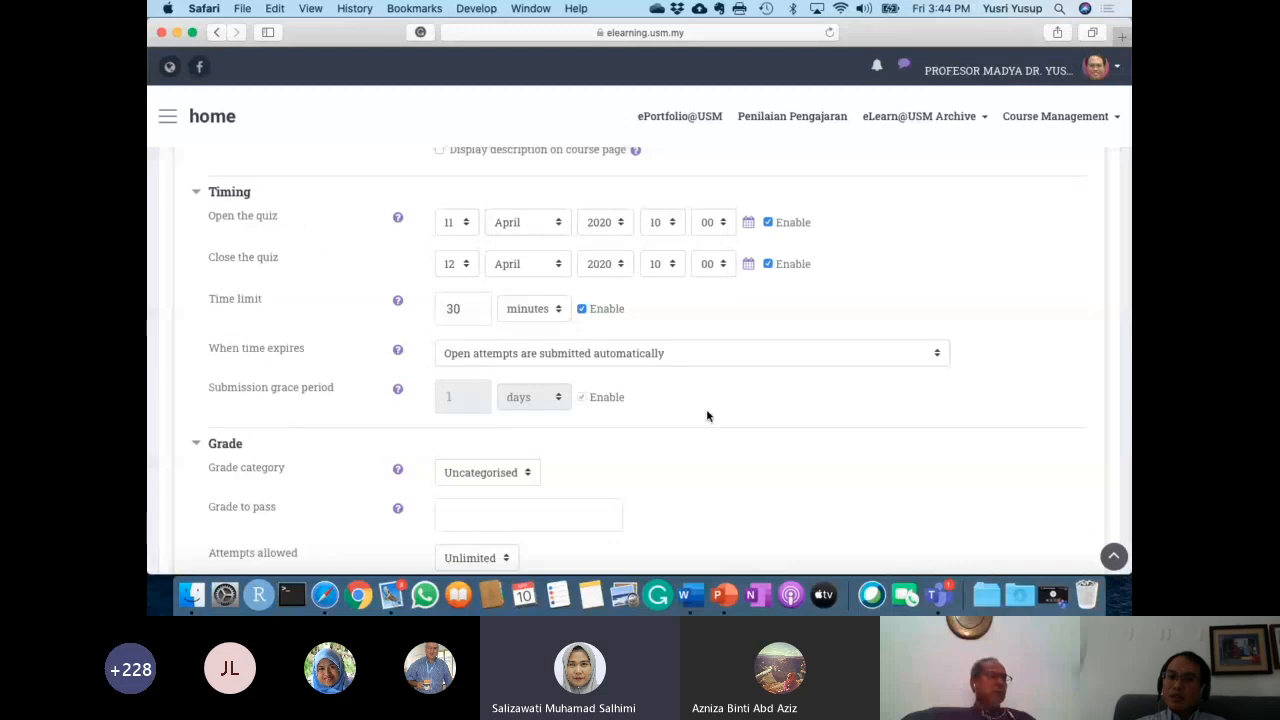
{"action": "left_click", "coordinate": [673, 354]}
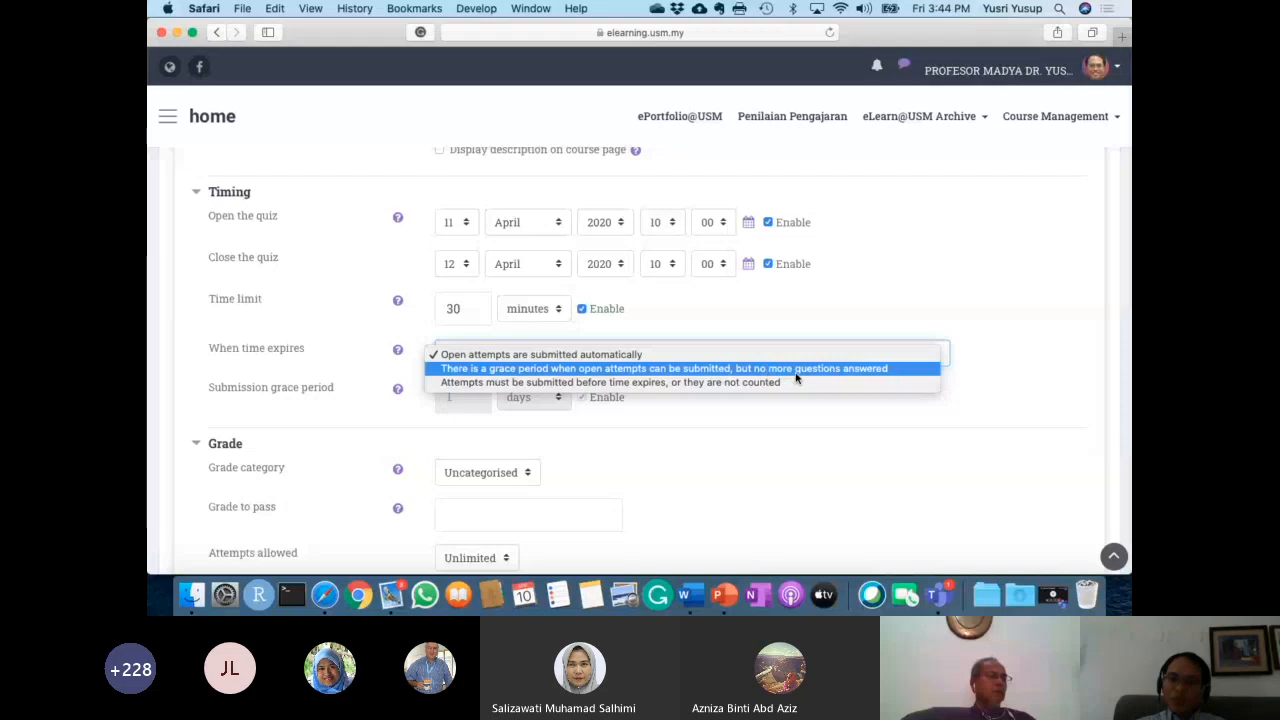
{"action": "left_click", "coordinate": [645, 384]}
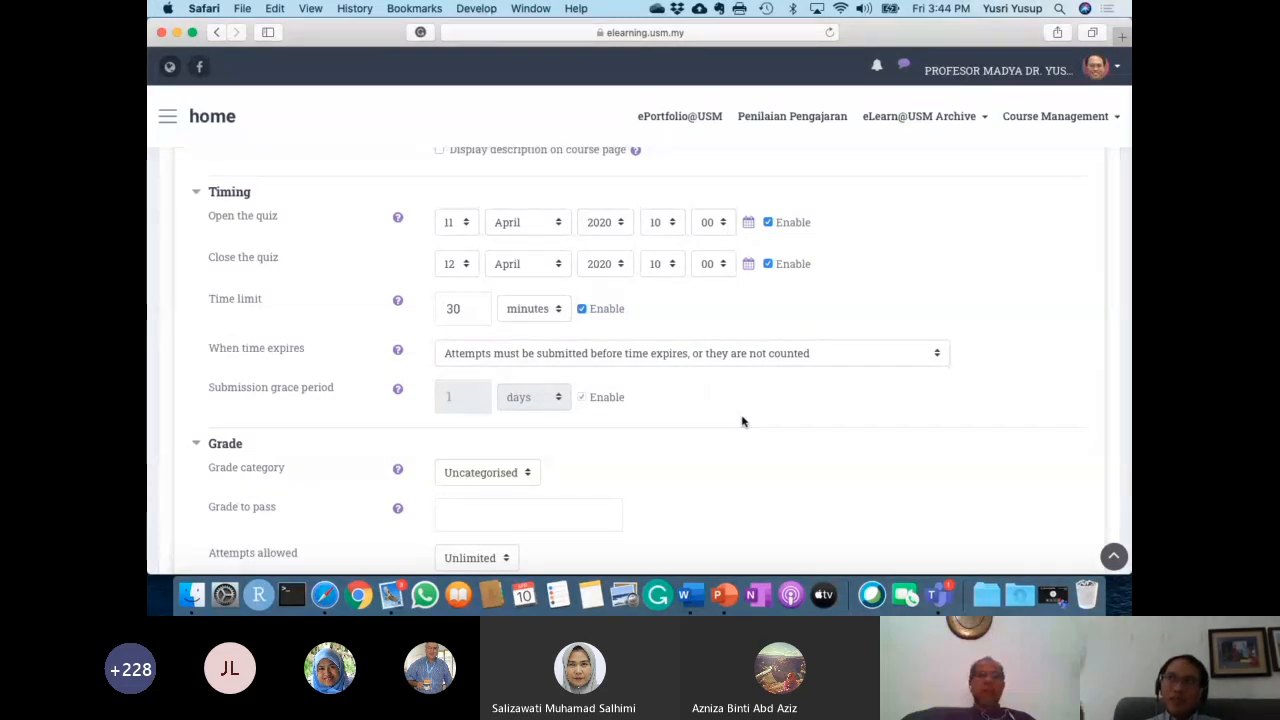
{"action": "left_click", "coordinate": [630, 357]}
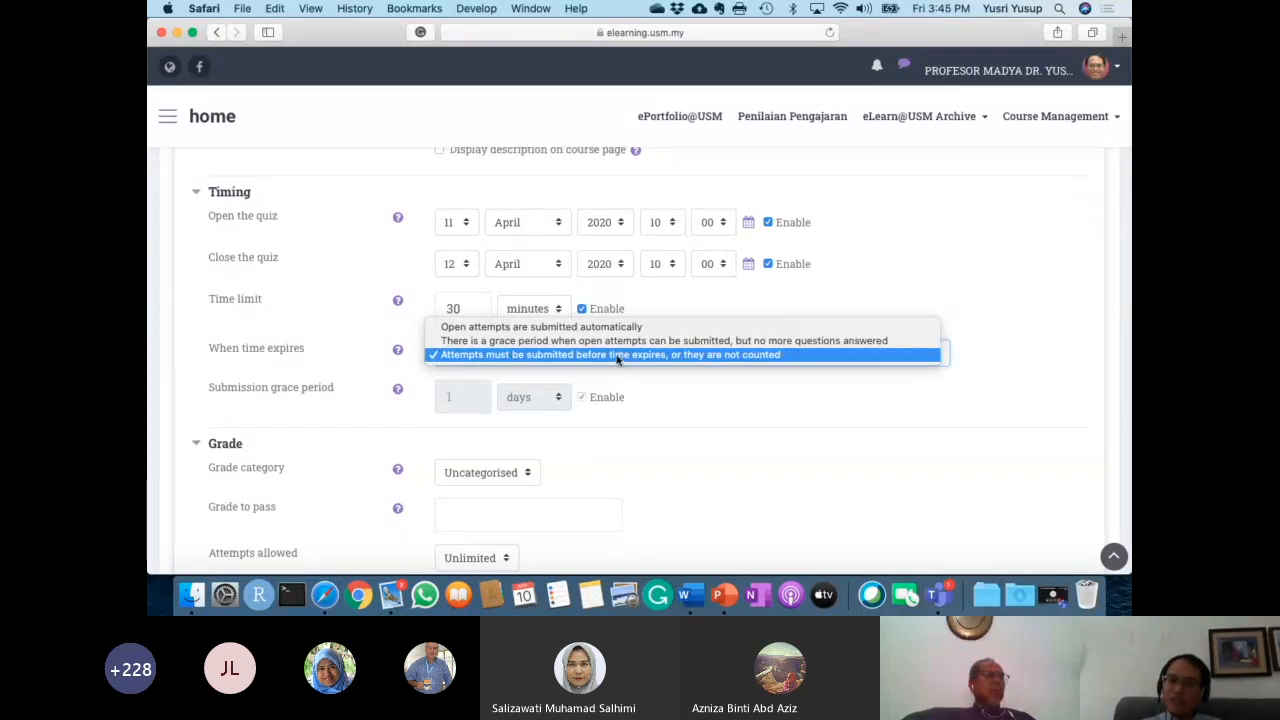
{"action": "left_click", "coordinate": [620, 330]}
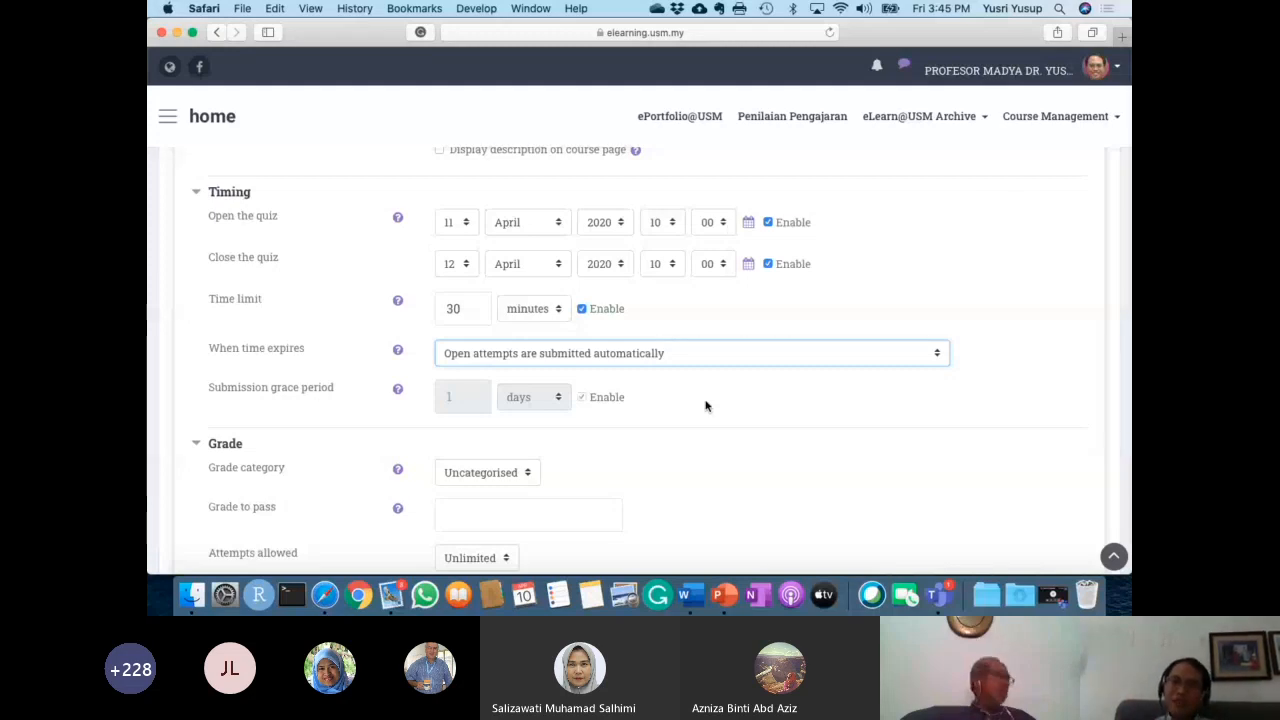
{"action": "left_click", "coordinate": [676, 363]}
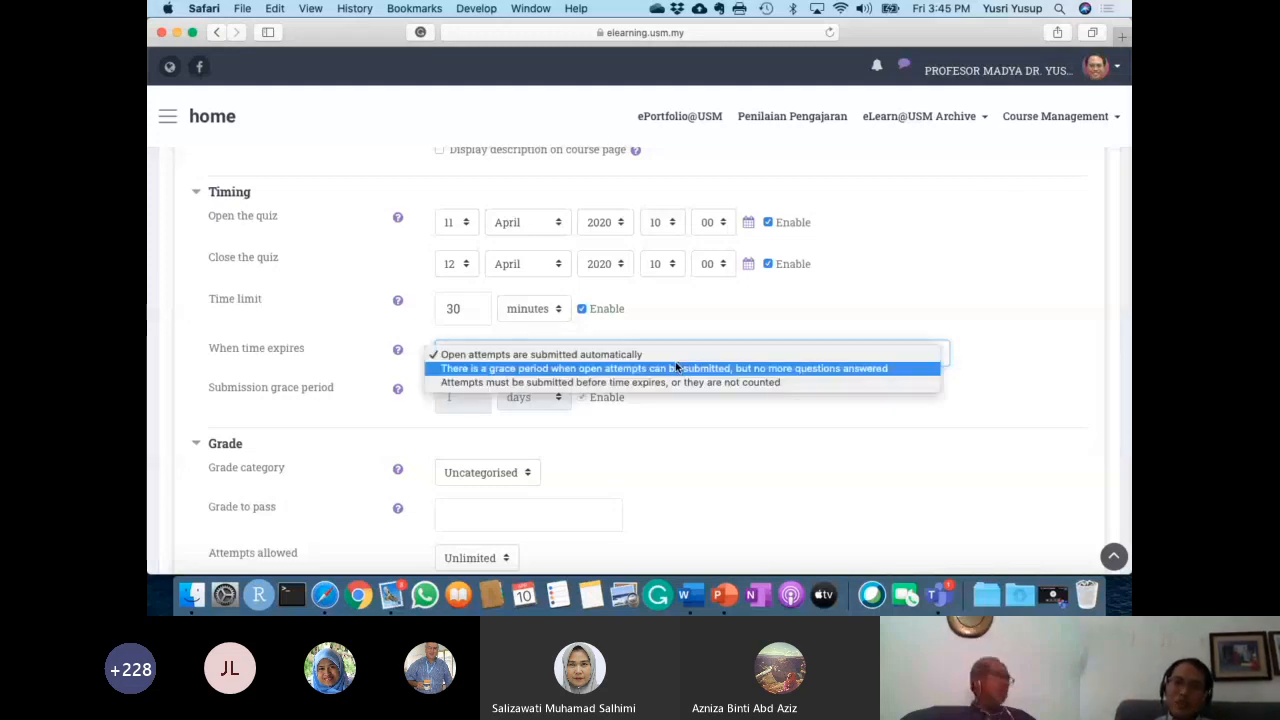
{"action": "left_click", "coordinate": [600, 383]}
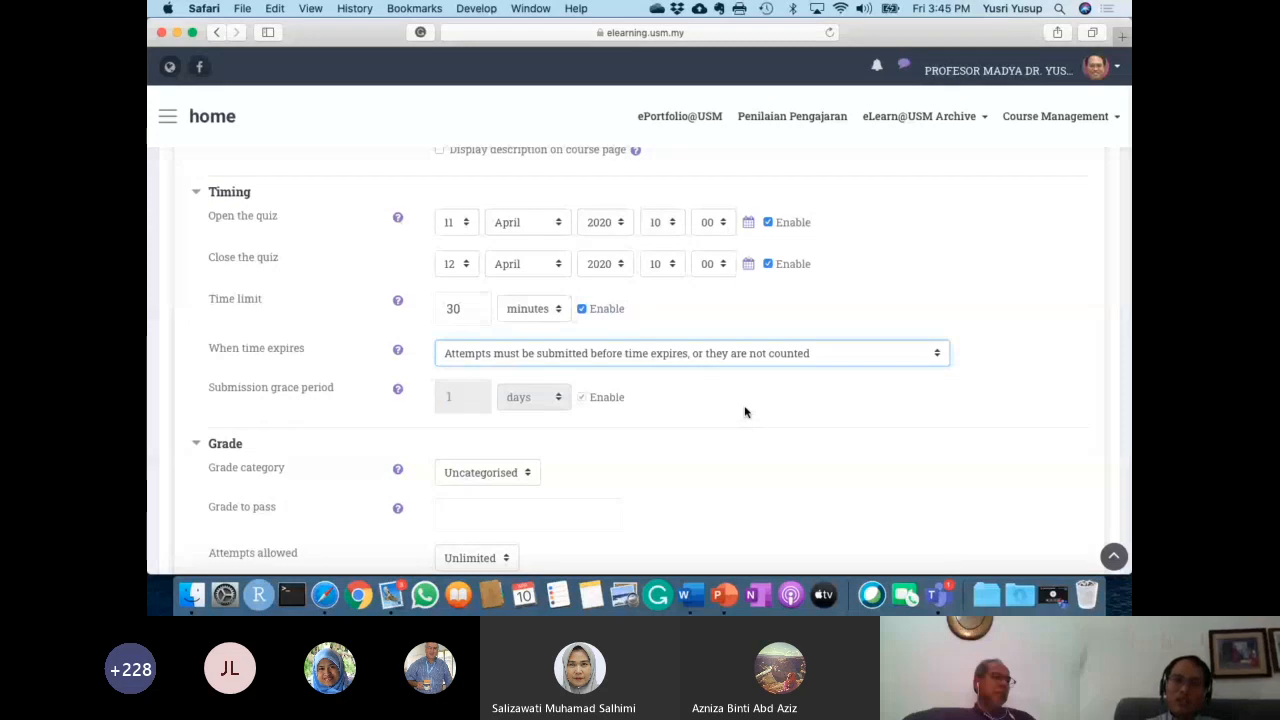
{"action": "left_click", "coordinate": [690, 357]}
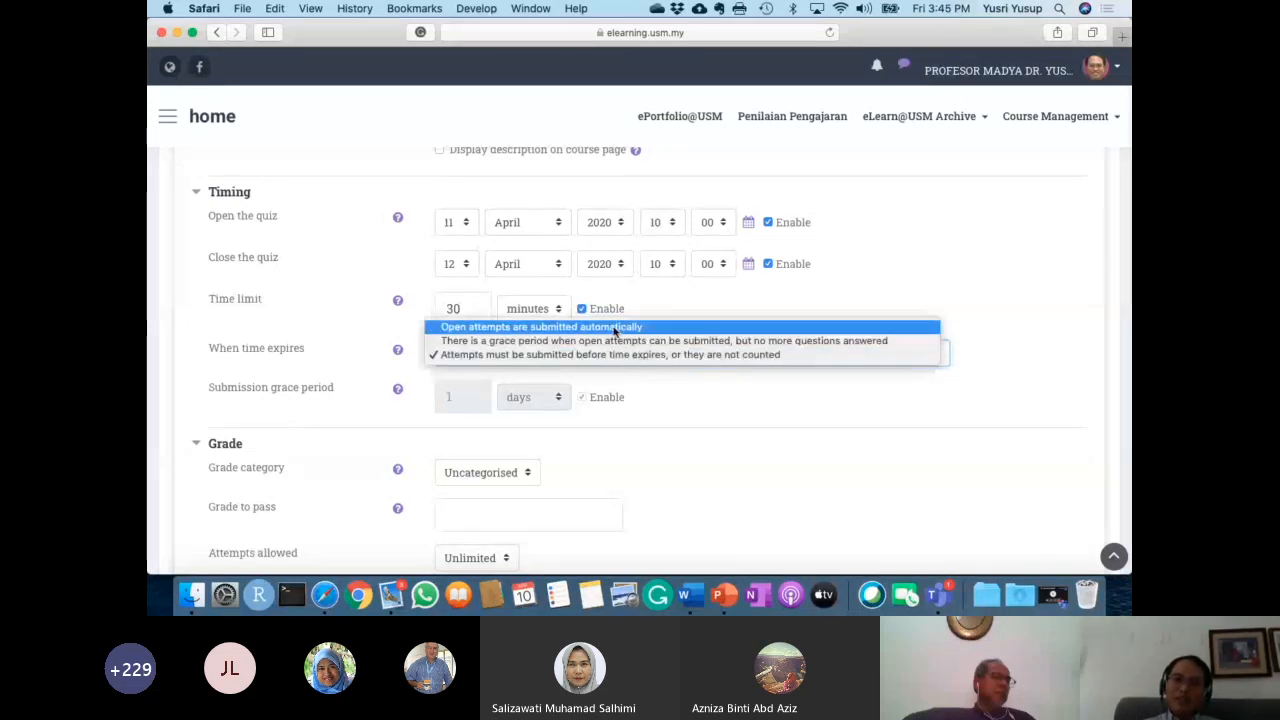
{"action": "left_click", "coordinate": [617, 325]}
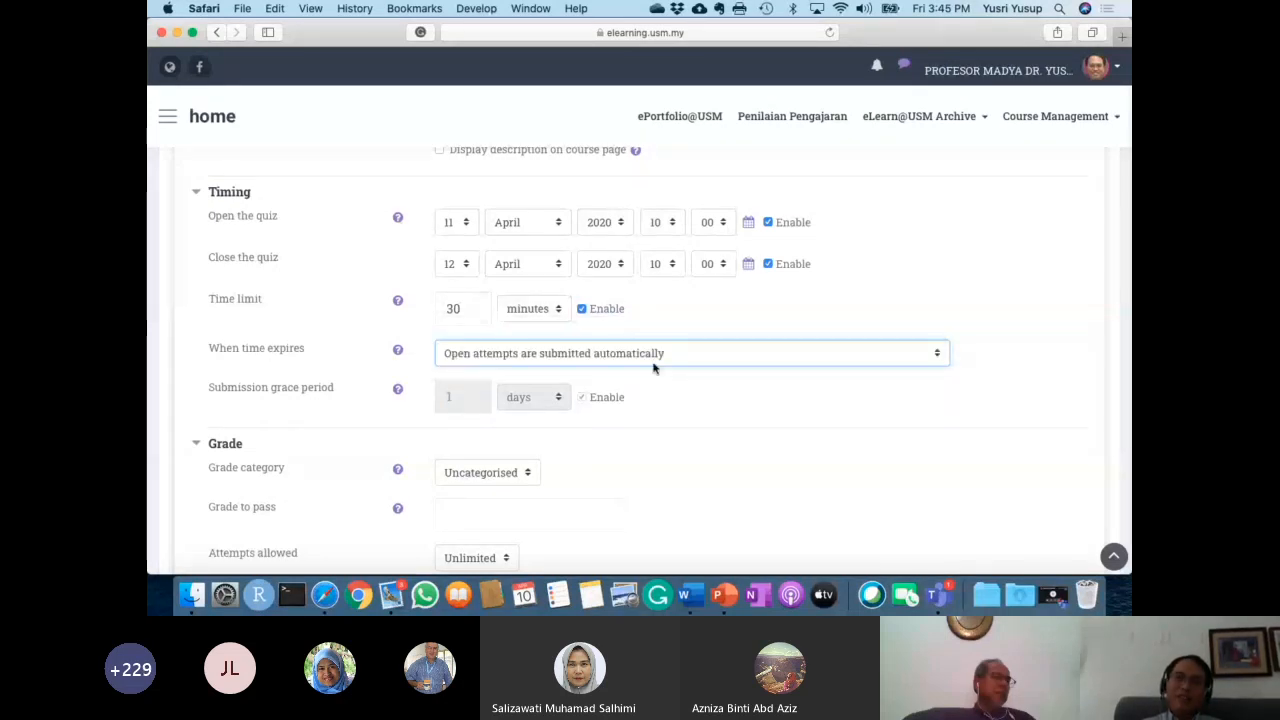
Review the quiz's timing and grade settings, including the available grade category options.
{"action": "scroll", "coordinate": [740, 423], "scroll_direction": "down", "scroll_amount": 1}
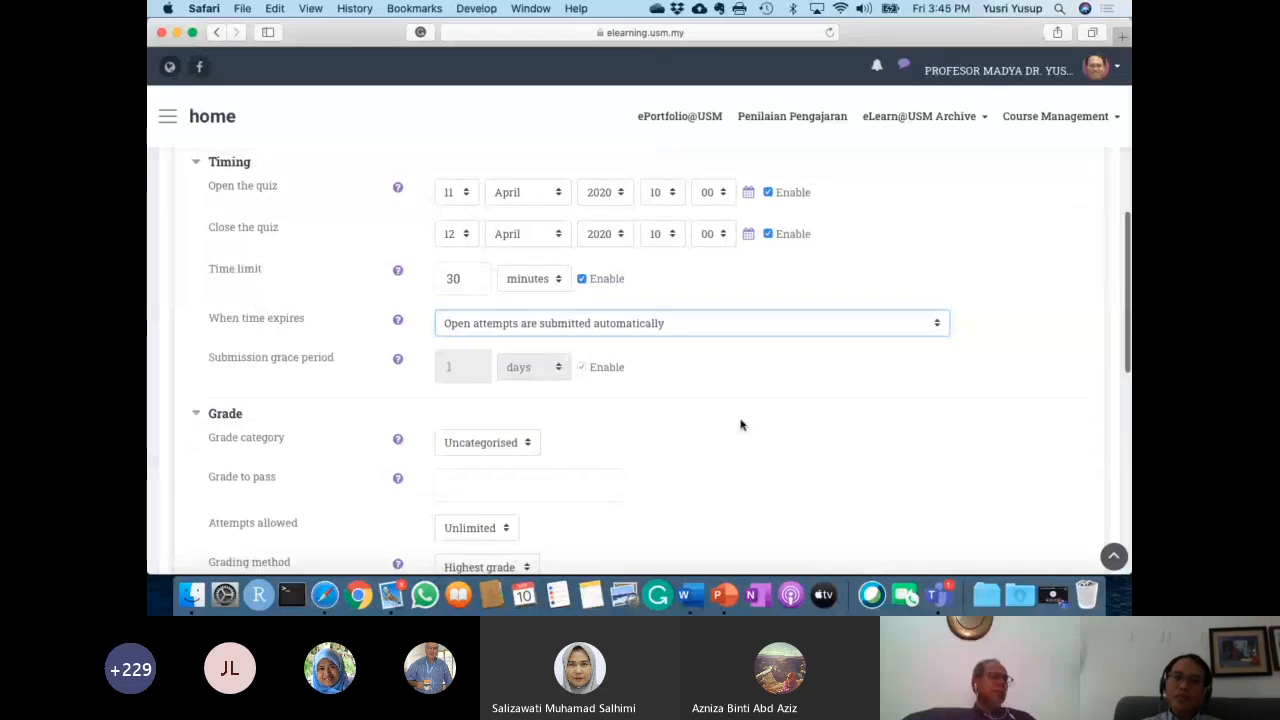
{"action": "scroll", "coordinate": [683, 362], "scroll_direction": "down", "scroll_amount": 3}
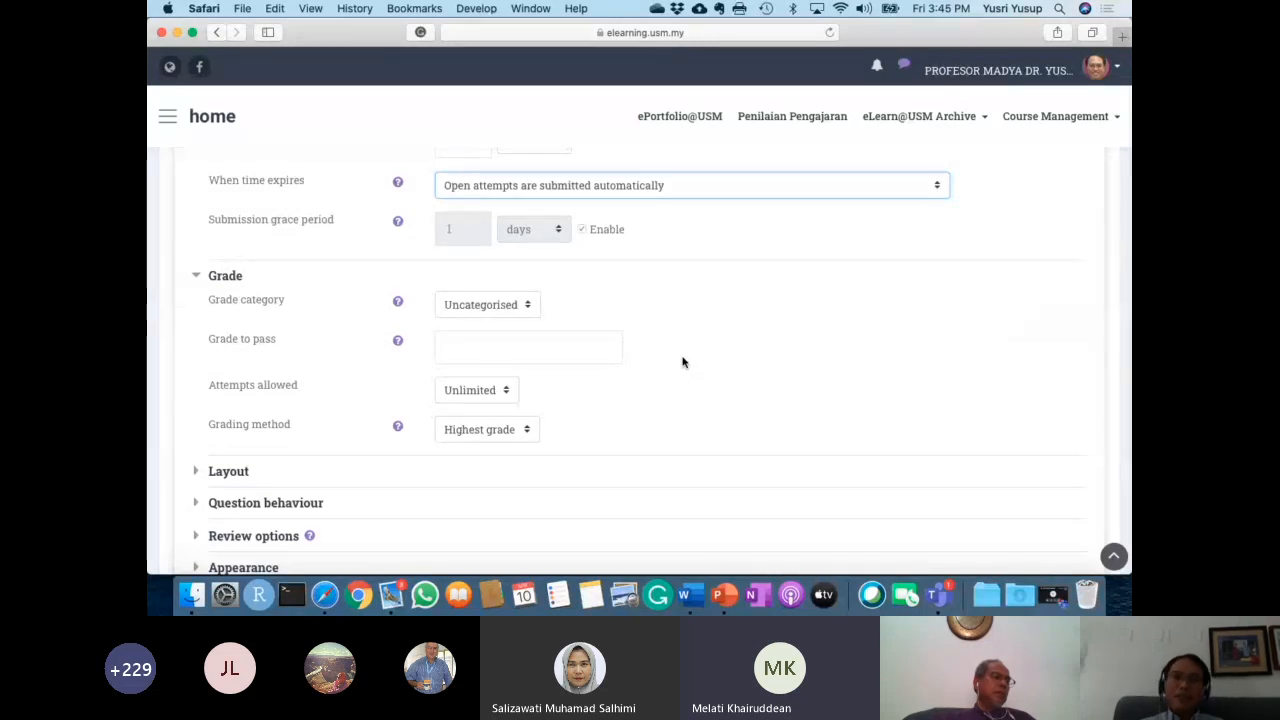
{"action": "scroll", "coordinate": [683, 362], "scroll_direction": "up", "scroll_amount": 5}
{"action": "scroll", "coordinate": [683, 362], "scroll_direction": "up", "scroll_amount": 1}
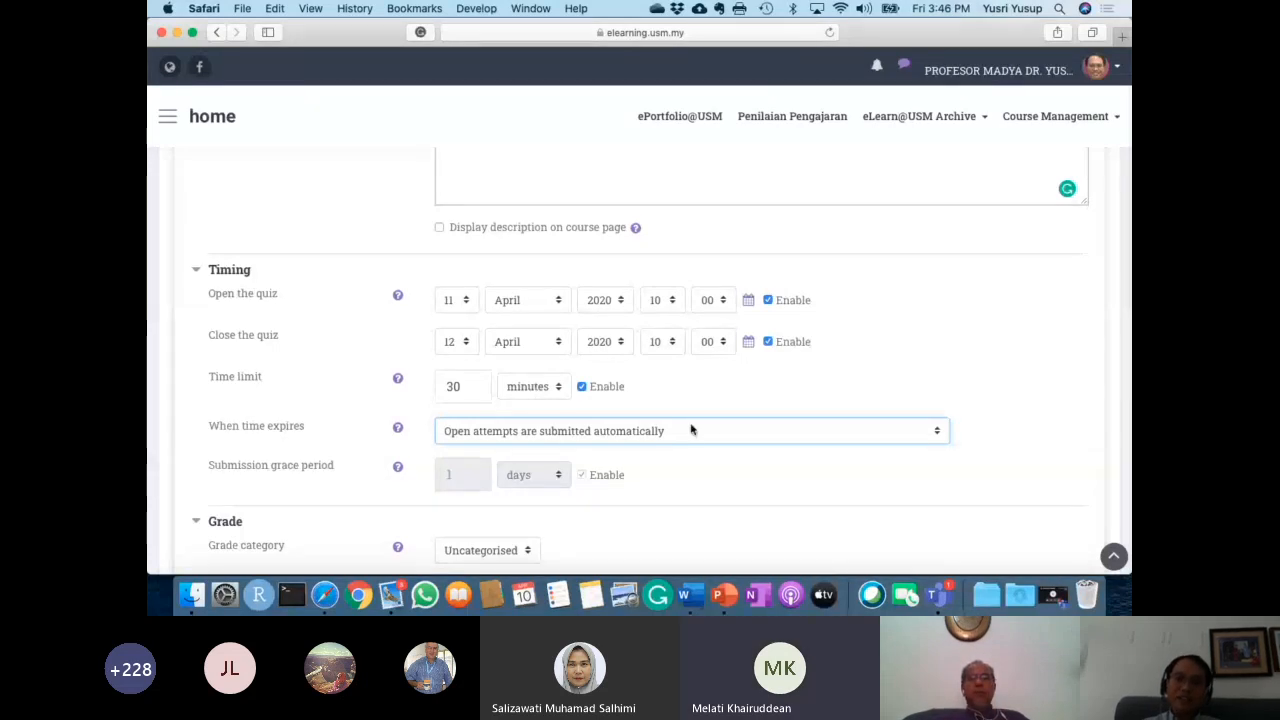
{"action": "scroll", "coordinate": [699, 405], "scroll_direction": "down", "scroll_amount": 3}
{"action": "scroll", "coordinate": [697, 406], "scroll_direction": "down", "scroll_amount": 5}
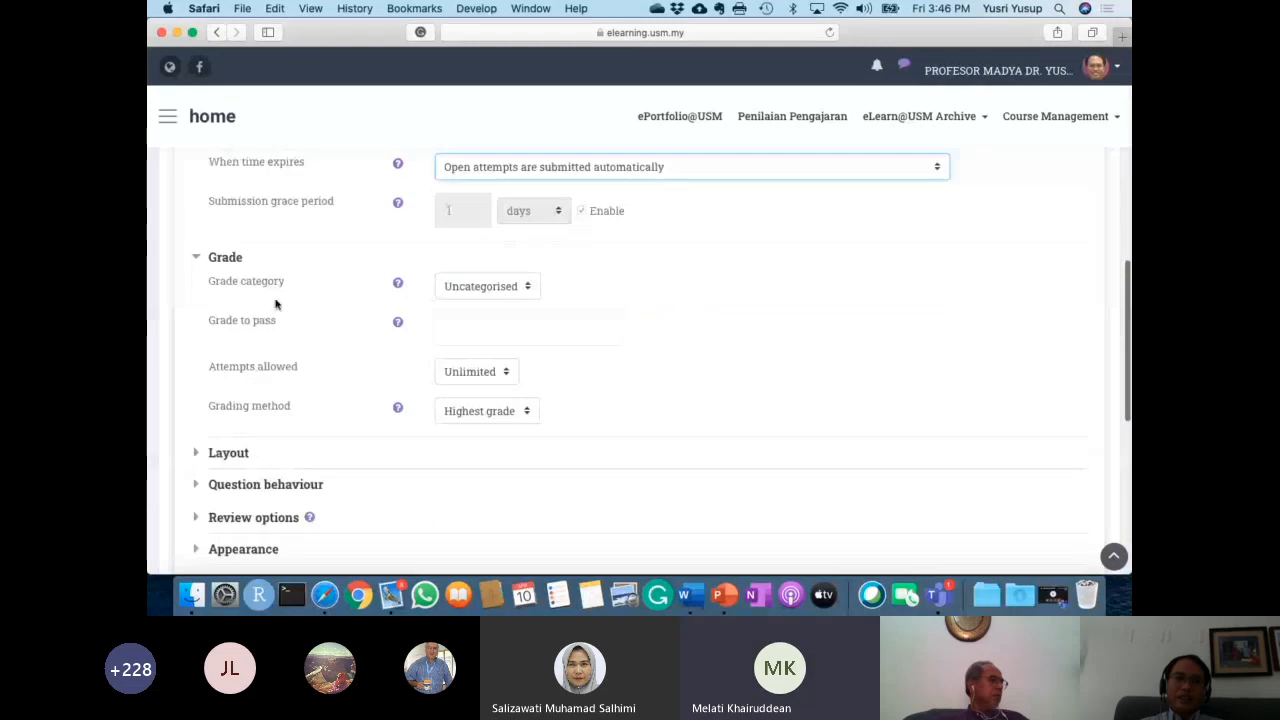
{"action": "scroll", "coordinate": [493, 265], "scroll_direction": "up", "scroll_amount": 1}
{"action": "left_click", "coordinate": [472, 234]}
{"action": "left_click", "coordinate": [608, 251]}
{"action": "scroll", "coordinate": [652, 271], "scroll_direction": "down", "scroll_amount": 1}
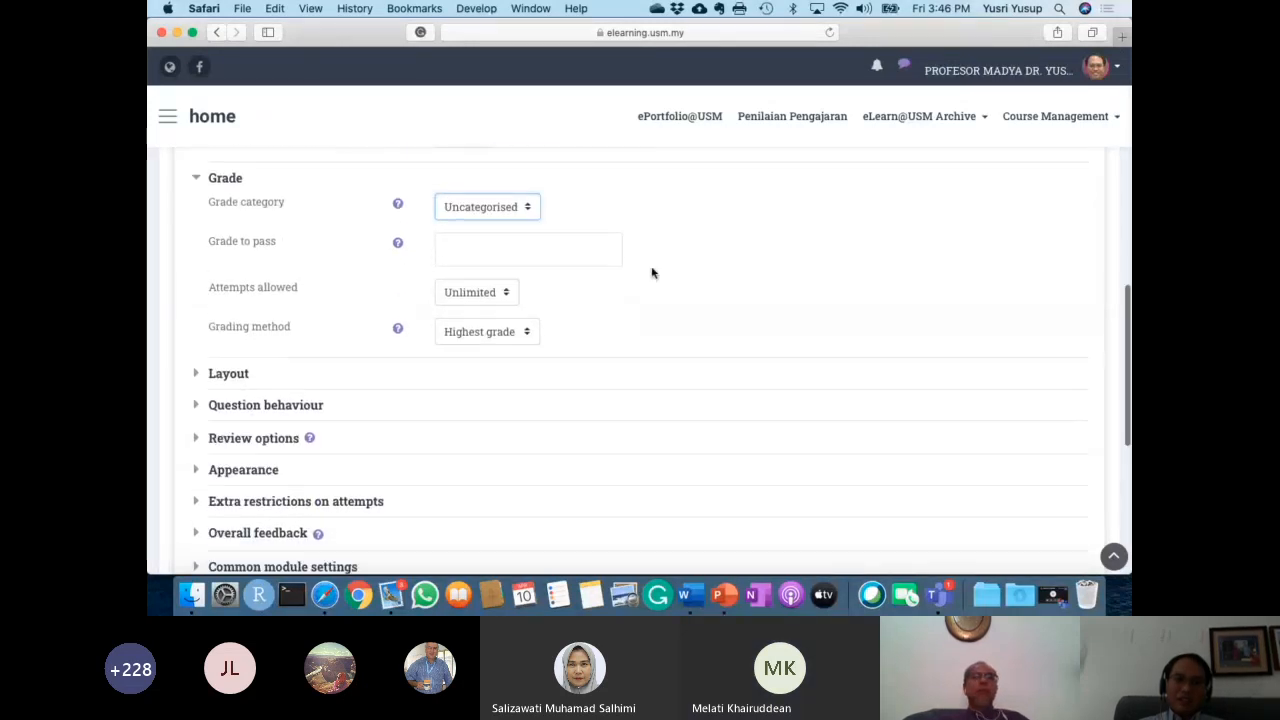
Set the number of attempts allowed for the quiz to 1.
{"action": "scroll", "coordinate": [560, 282], "scroll_direction": "down", "scroll_amount": 2}
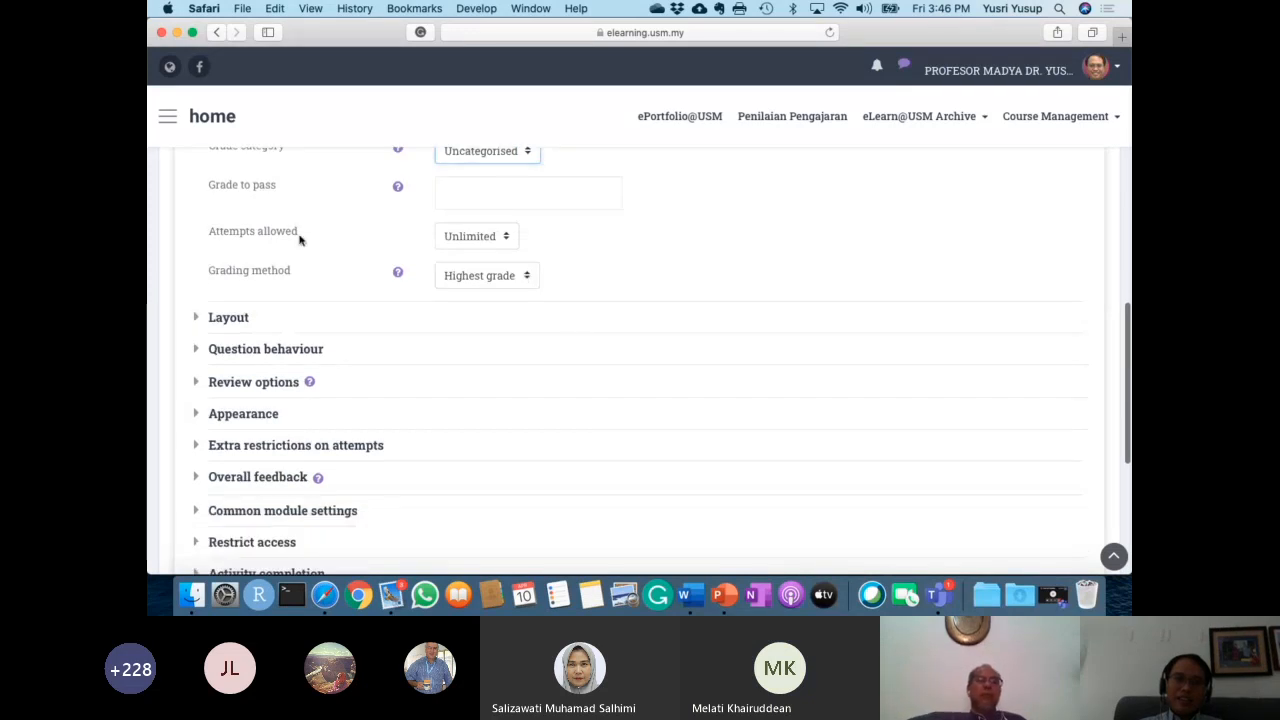
{"action": "left_click", "coordinate": [485, 237]}
{"action": "left_click", "coordinate": [569, 254]}
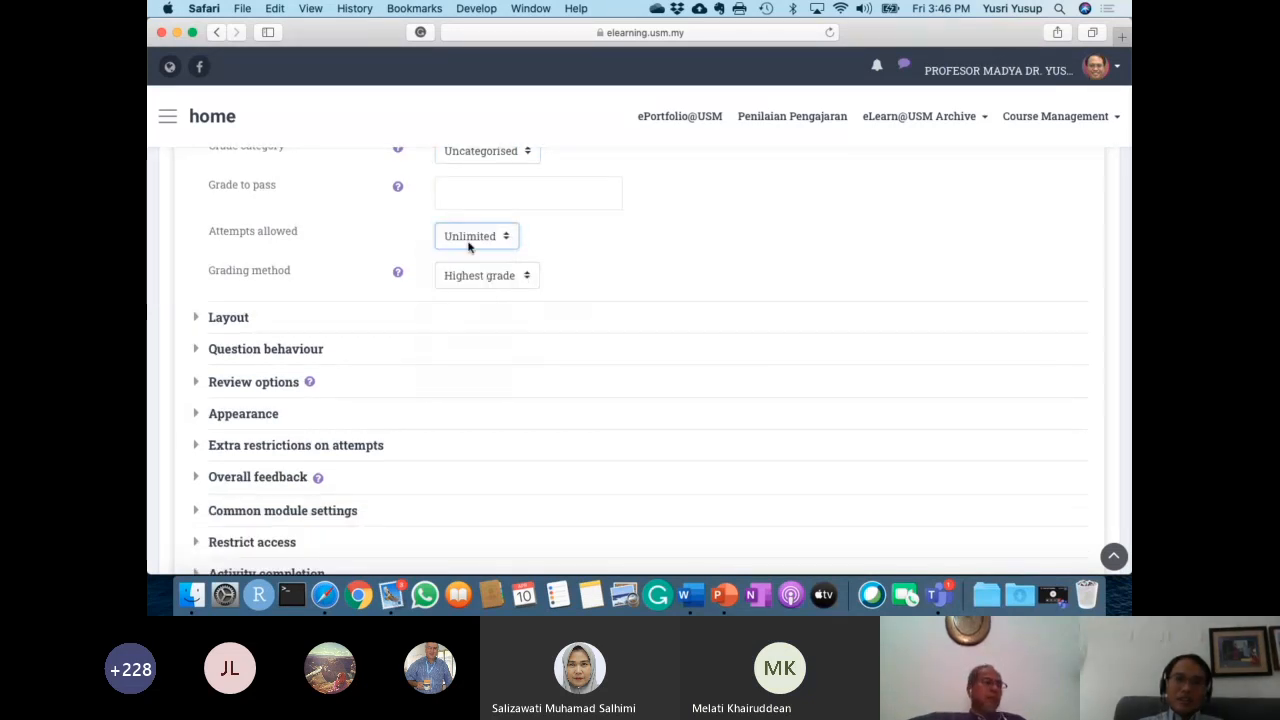
{"action": "left_click", "coordinate": [468, 245]}
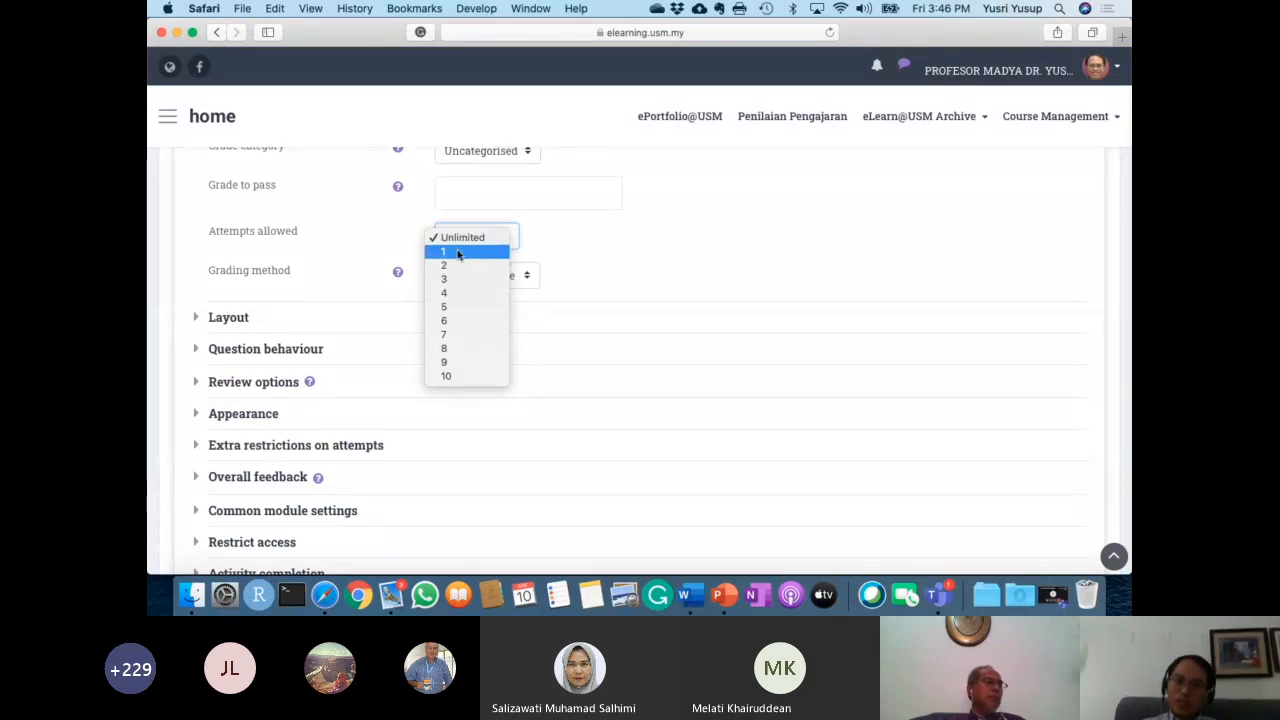
{"action": "left_click", "coordinate": [458, 253]}
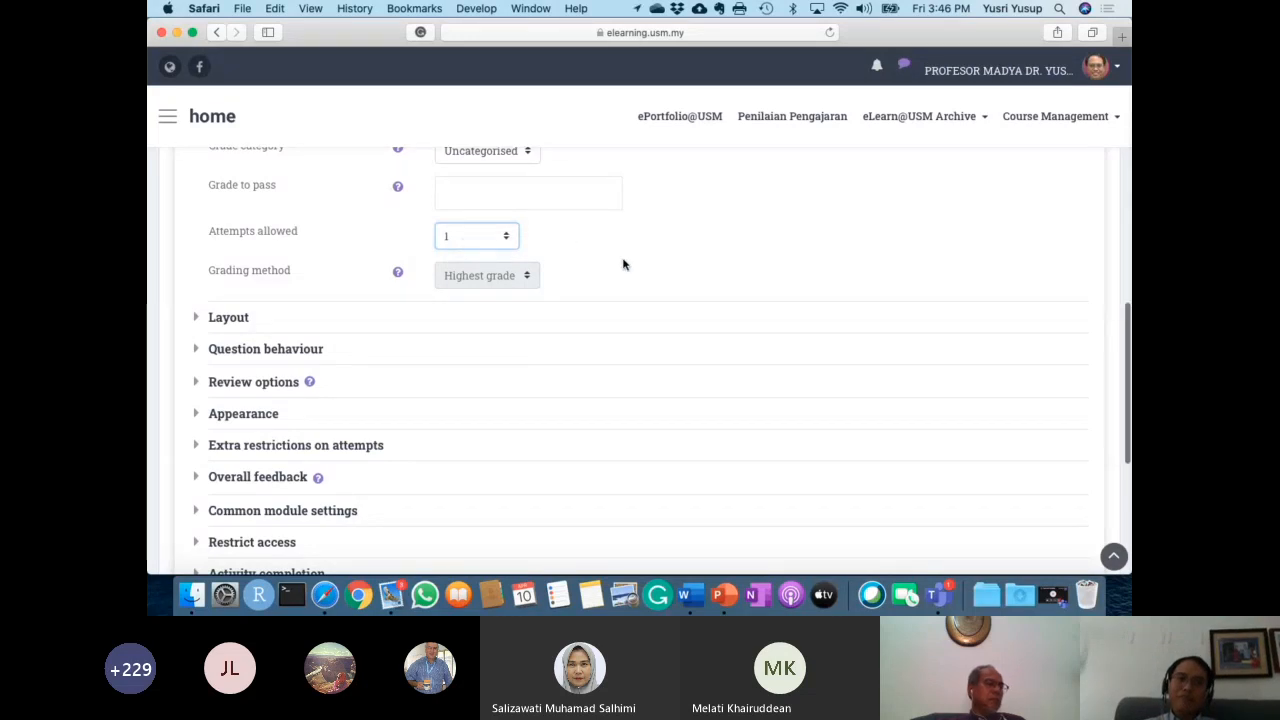
{"action": "scroll", "coordinate": [623, 264], "scroll_direction": "down", "scroll_amount": 2}
{"action": "left_click", "coordinate": [491, 172]}
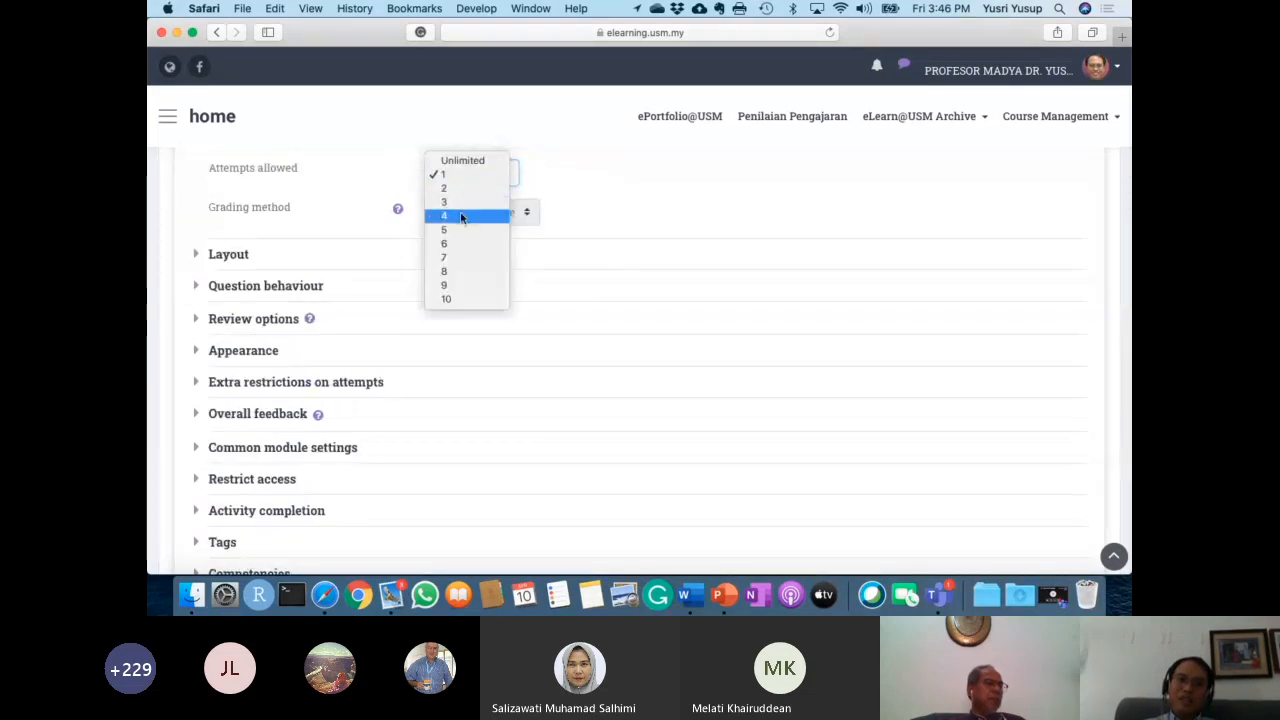
{"action": "left_click", "coordinate": [600, 188]}
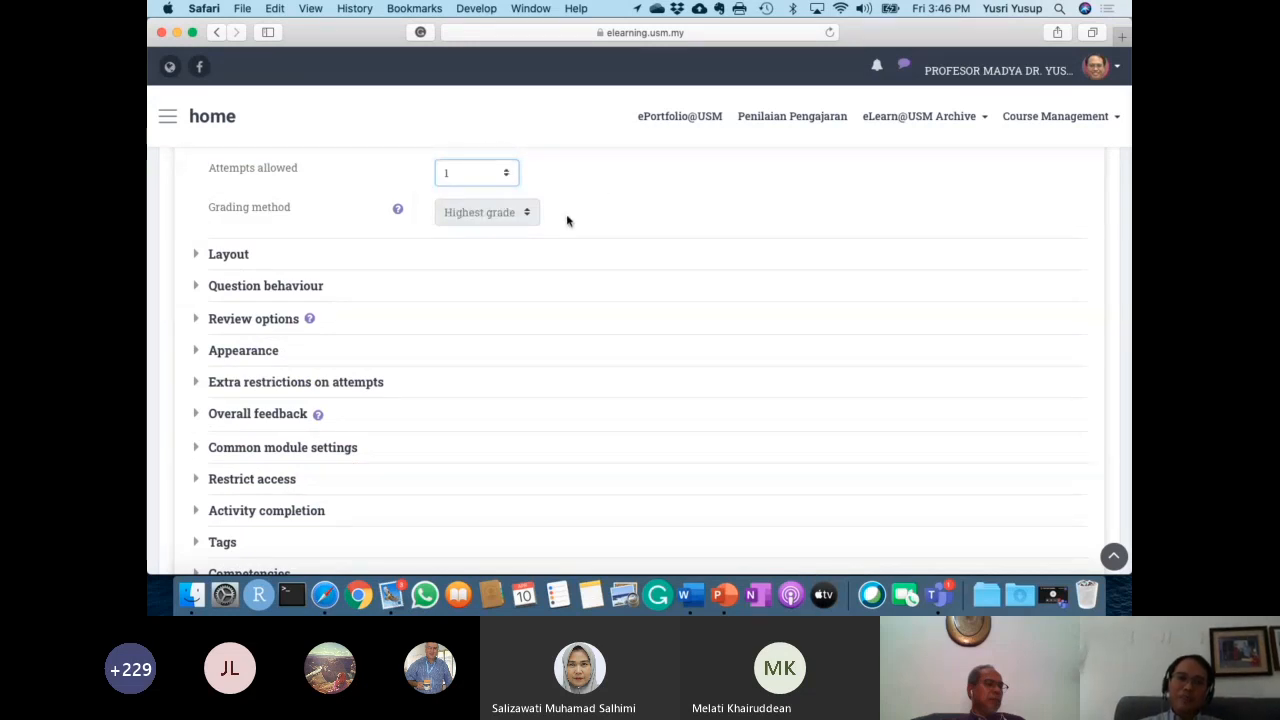
{"action": "scroll", "coordinate": [566, 220], "scroll_direction": "up", "scroll_amount": 1}
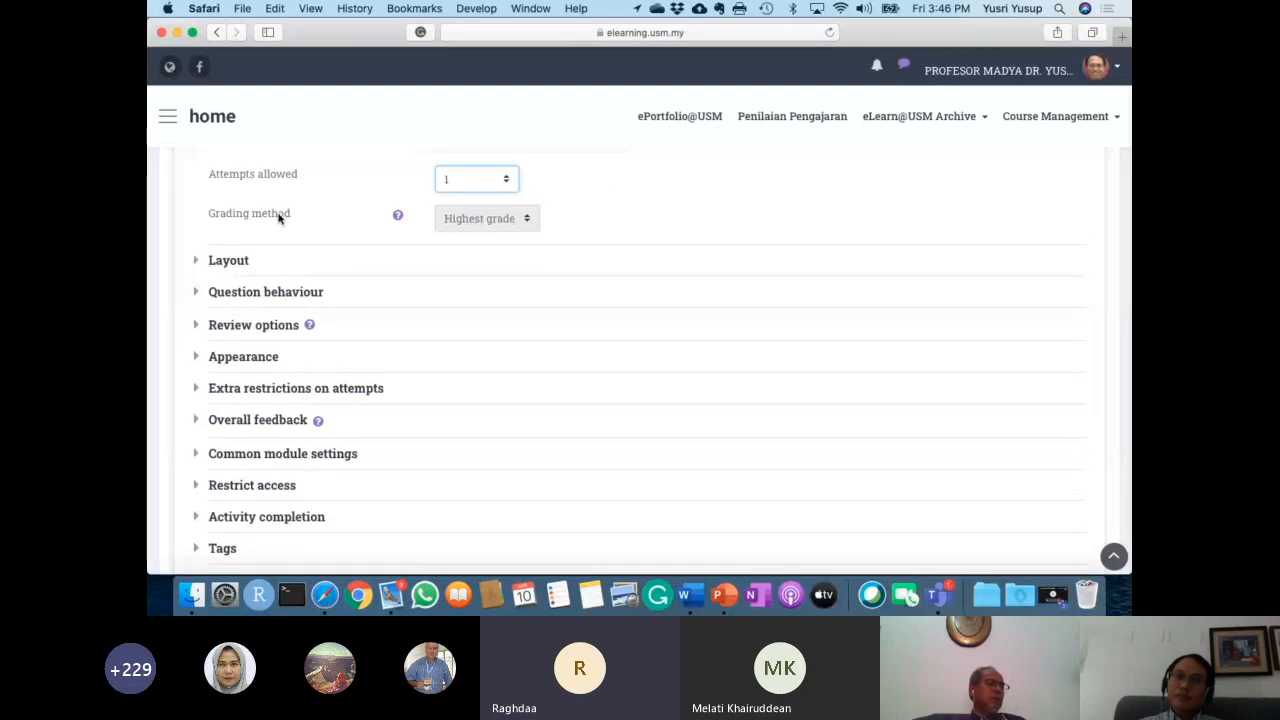
Try 40 and 25 as the quiz's grade to pass, then clear the value.
{"action": "scroll", "coordinate": [280, 213], "scroll_direction": "up", "scroll_amount": 3}
{"action": "scroll", "coordinate": [297, 207], "scroll_direction": "up", "scroll_amount": 2}
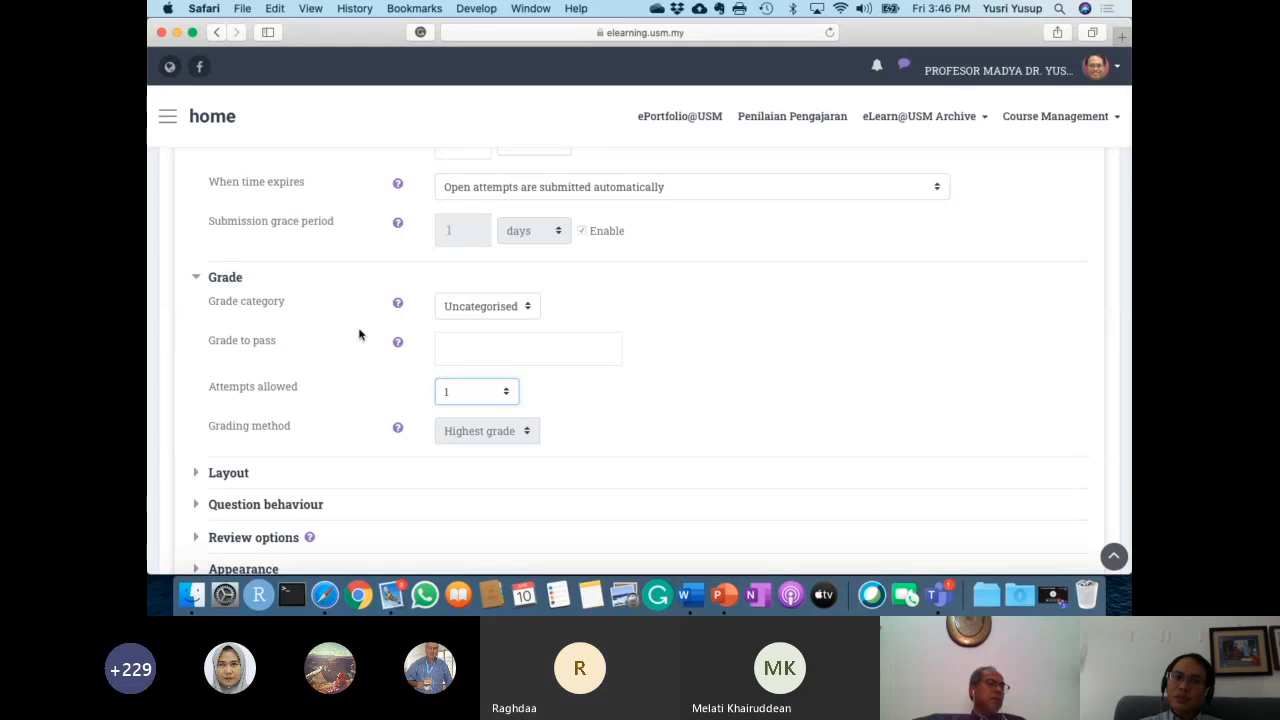
{"action": "left_click", "coordinate": [483, 347]}
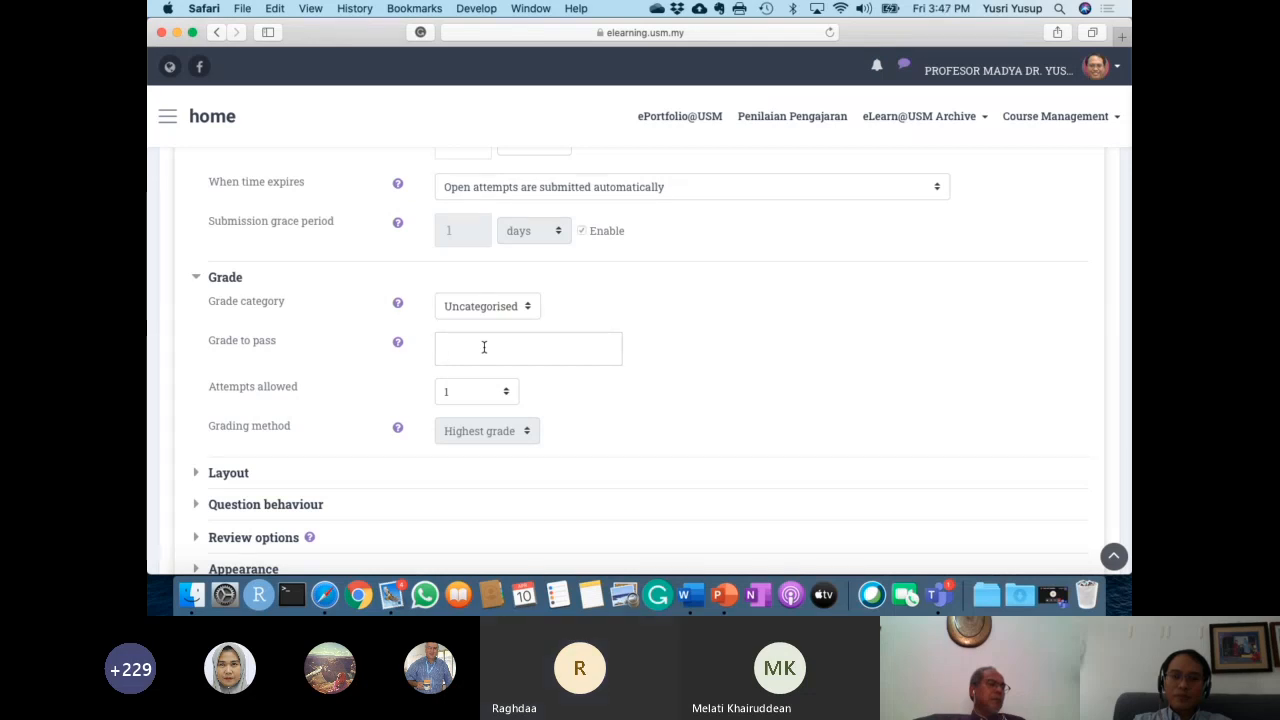
{"action": "type", "text": "40"}
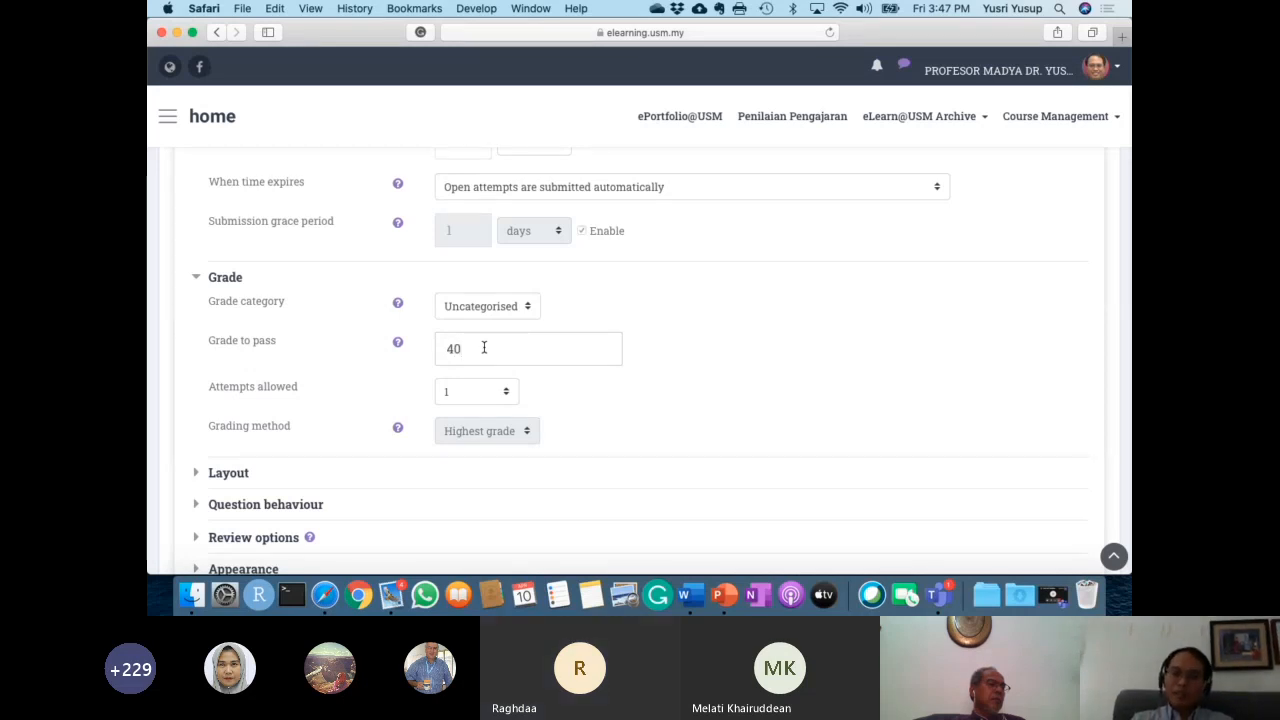
{"action": "key", "text": "BackSpace"}
{"action": "key", "text": "BackSpace"}
{"action": "type", "text": "25"}
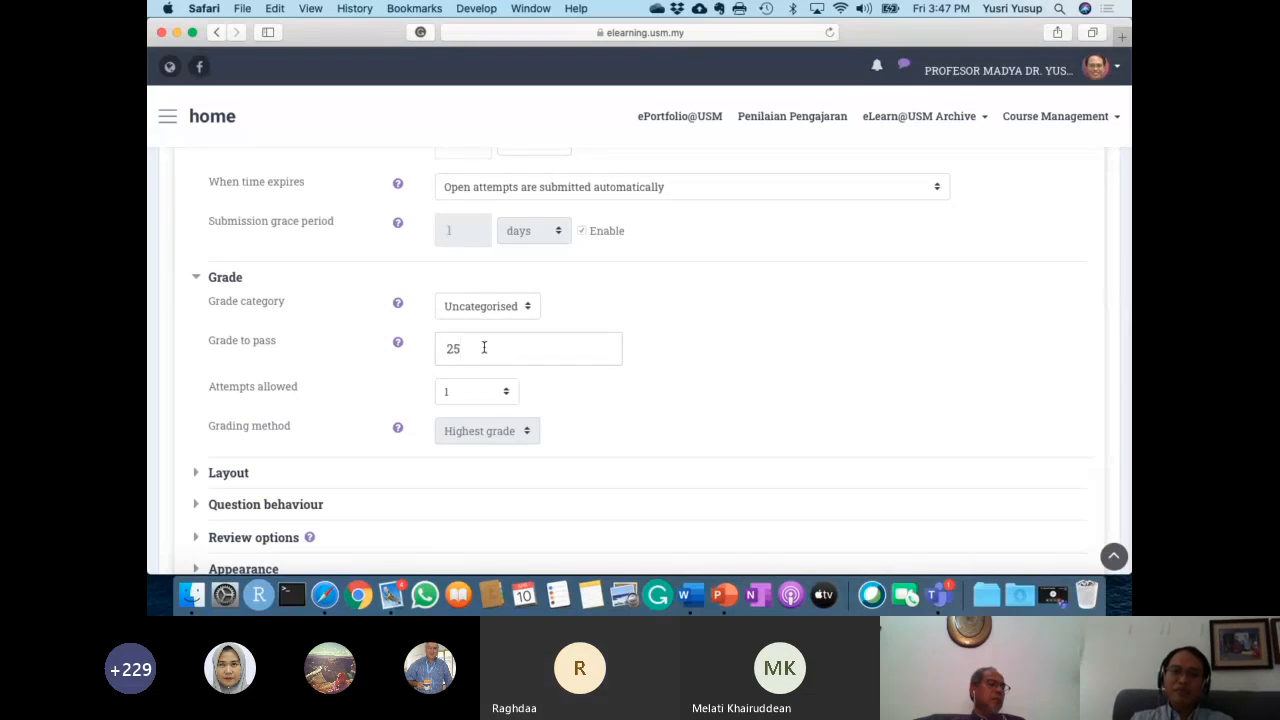
{"action": "key", "text": "BackSpace"}
{"action": "key", "text": "BackSpace"}
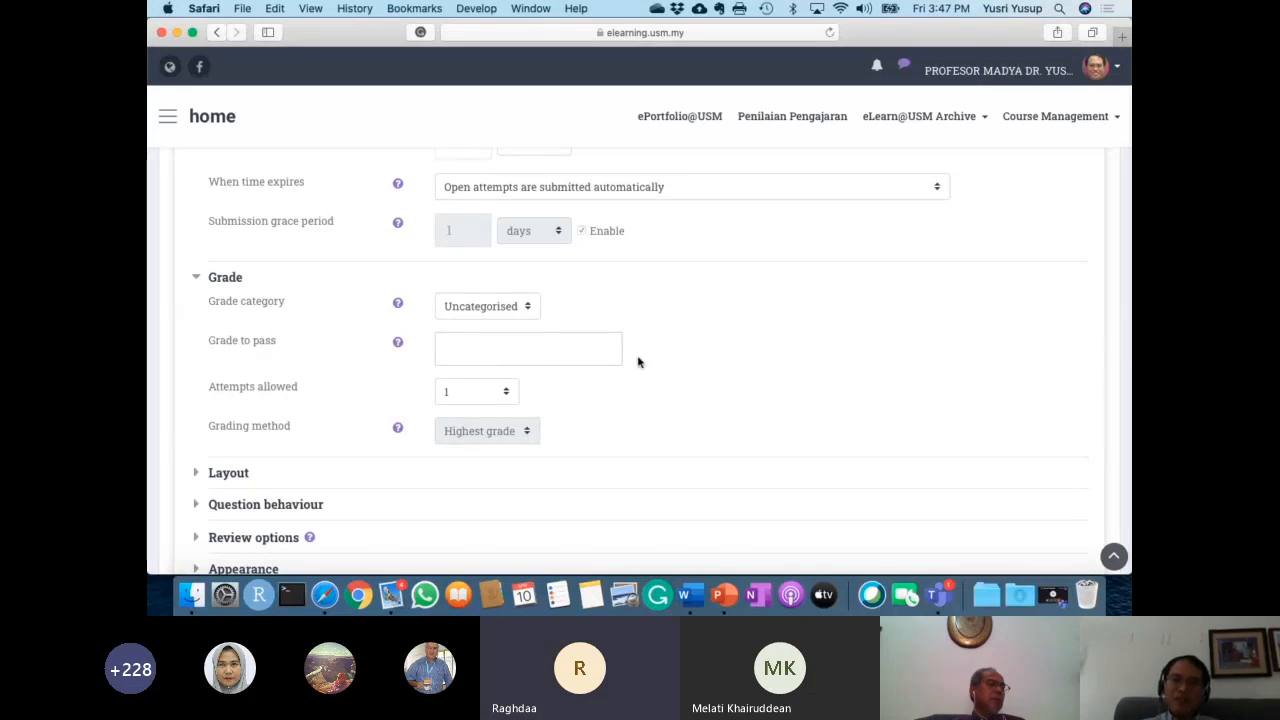
Expand the Layout section and choose "Every question" for starting a new page.
{"action": "scroll", "coordinate": [719, 394], "scroll_direction": "down", "scroll_amount": 5}
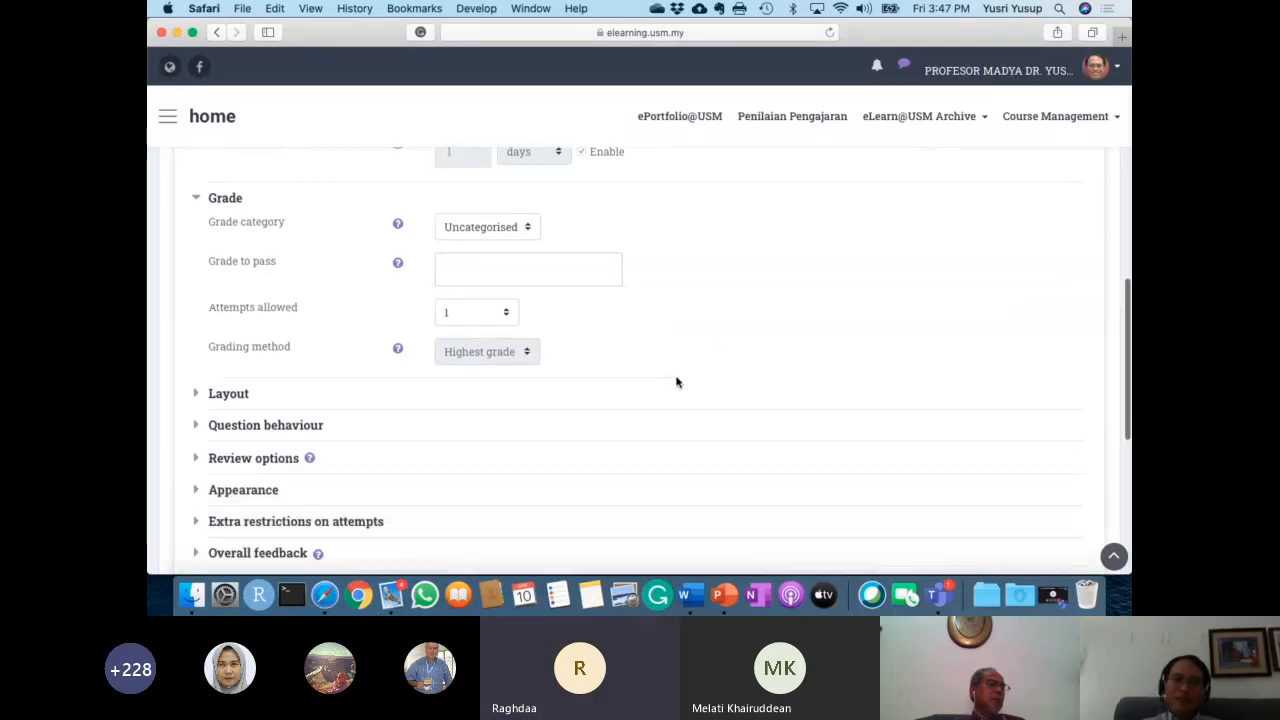
{"action": "scroll", "coordinate": [606, 406], "scroll_direction": "down", "scroll_amount": 2}
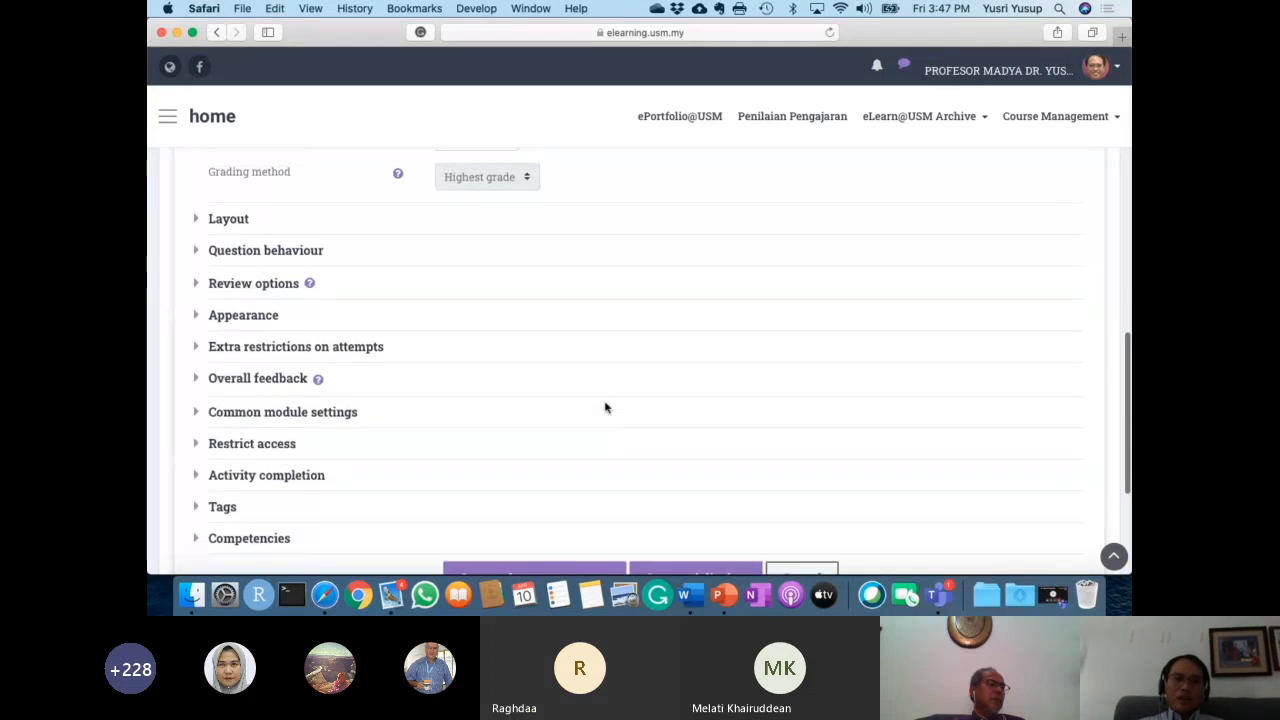
{"action": "left_click", "coordinate": [237, 219]}
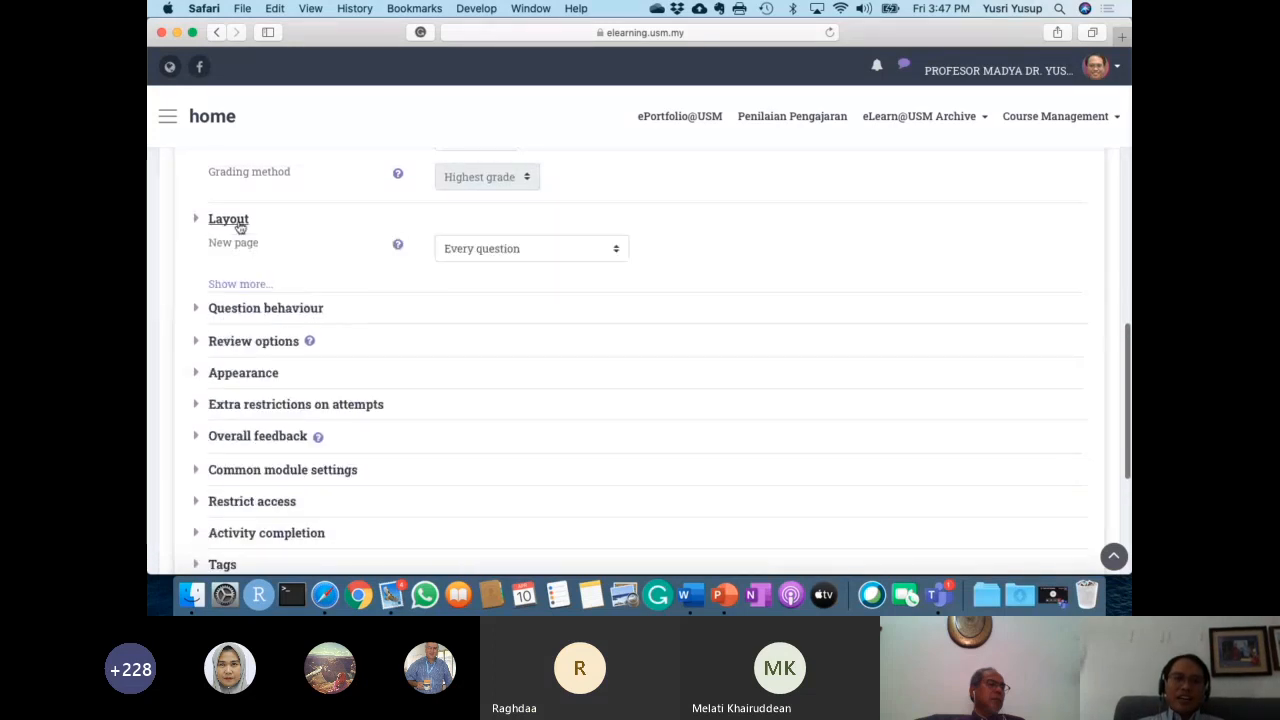
{"action": "left_click", "coordinate": [486, 251]}
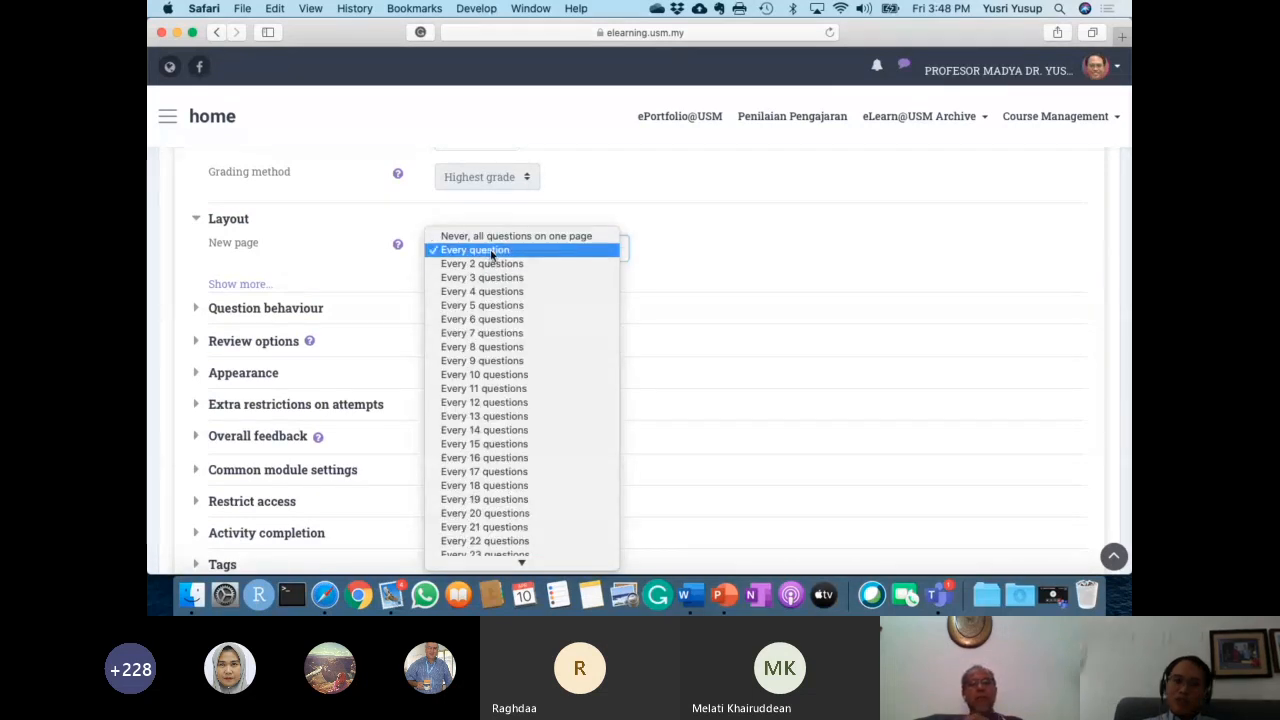
{"action": "left_click", "coordinate": [440, 252]}
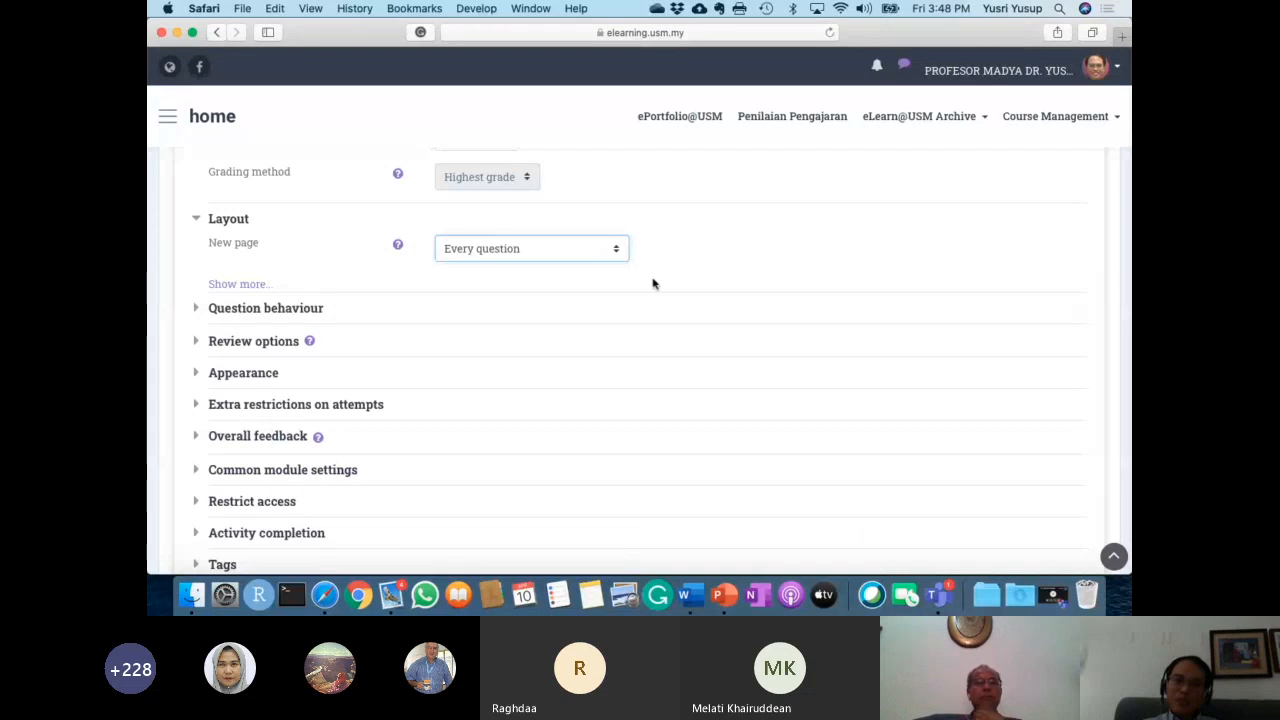
Expand the Question behaviour section and examine the options for shuffling within questions and how questions behave.
{"action": "scroll", "coordinate": [651, 280], "scroll_direction": "down", "scroll_amount": 3}
{"action": "left_click", "coordinate": [293, 242]}
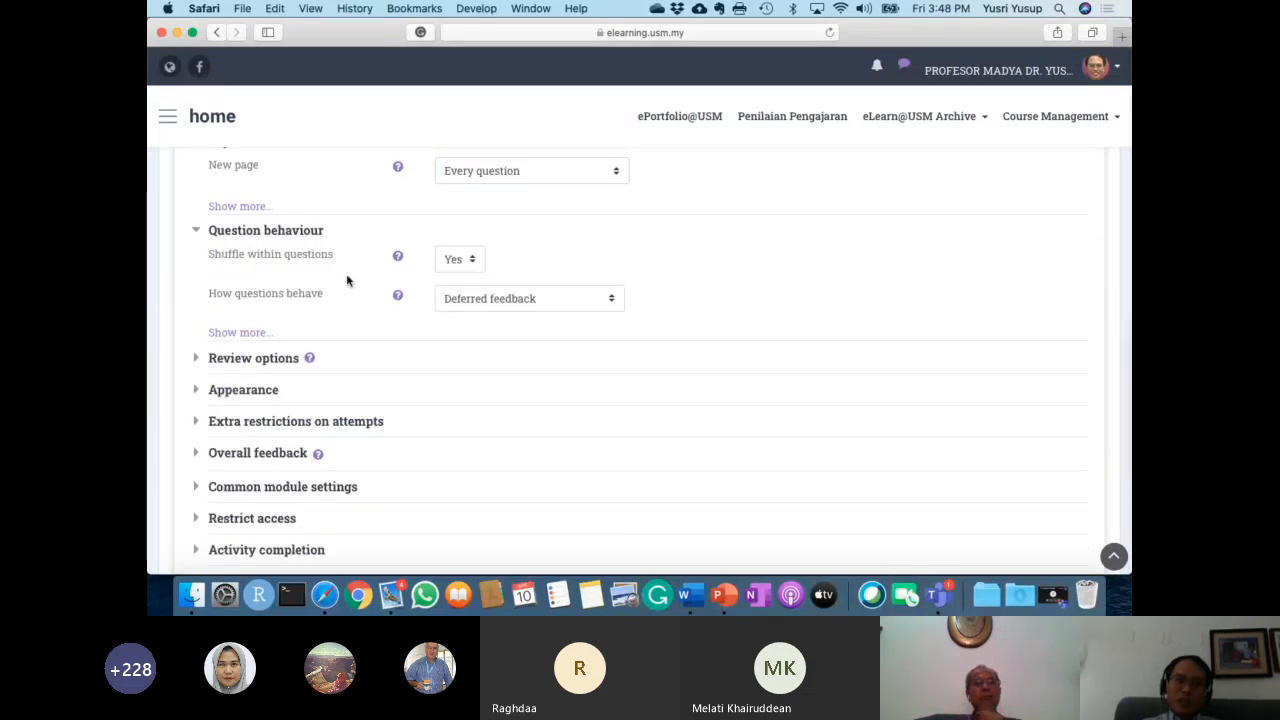
{"action": "scroll", "coordinate": [285, 220], "scroll_direction": "down", "scroll_amount": 2}
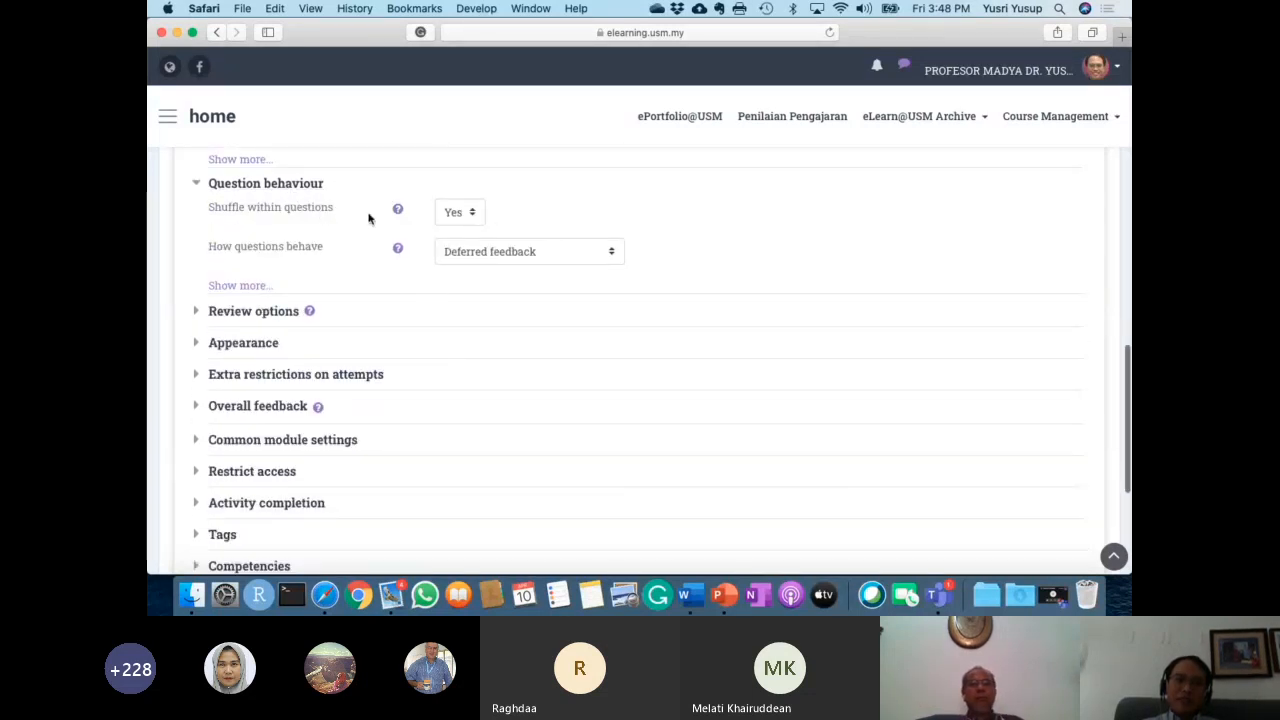
{"action": "left_click", "coordinate": [464, 213]}
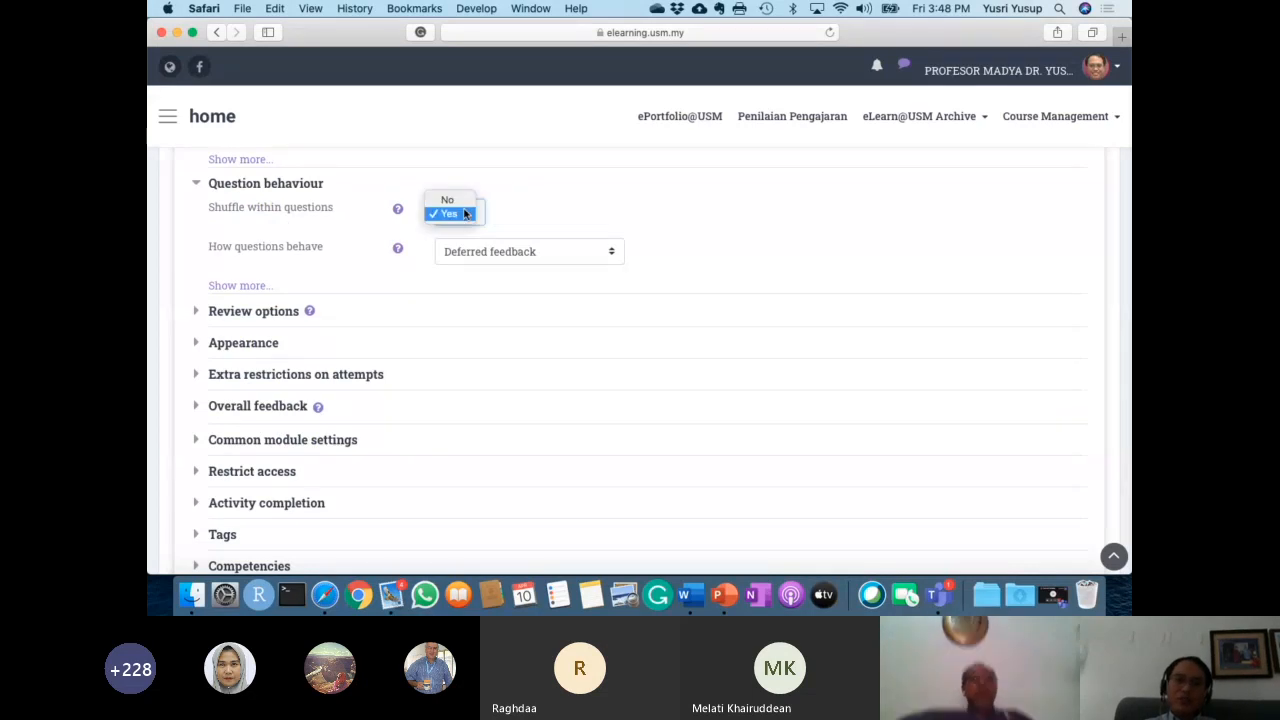
{"action": "left_click", "coordinate": [550, 225]}
{"action": "scroll", "coordinate": [325, 257], "scroll_direction": "down", "scroll_amount": 2}
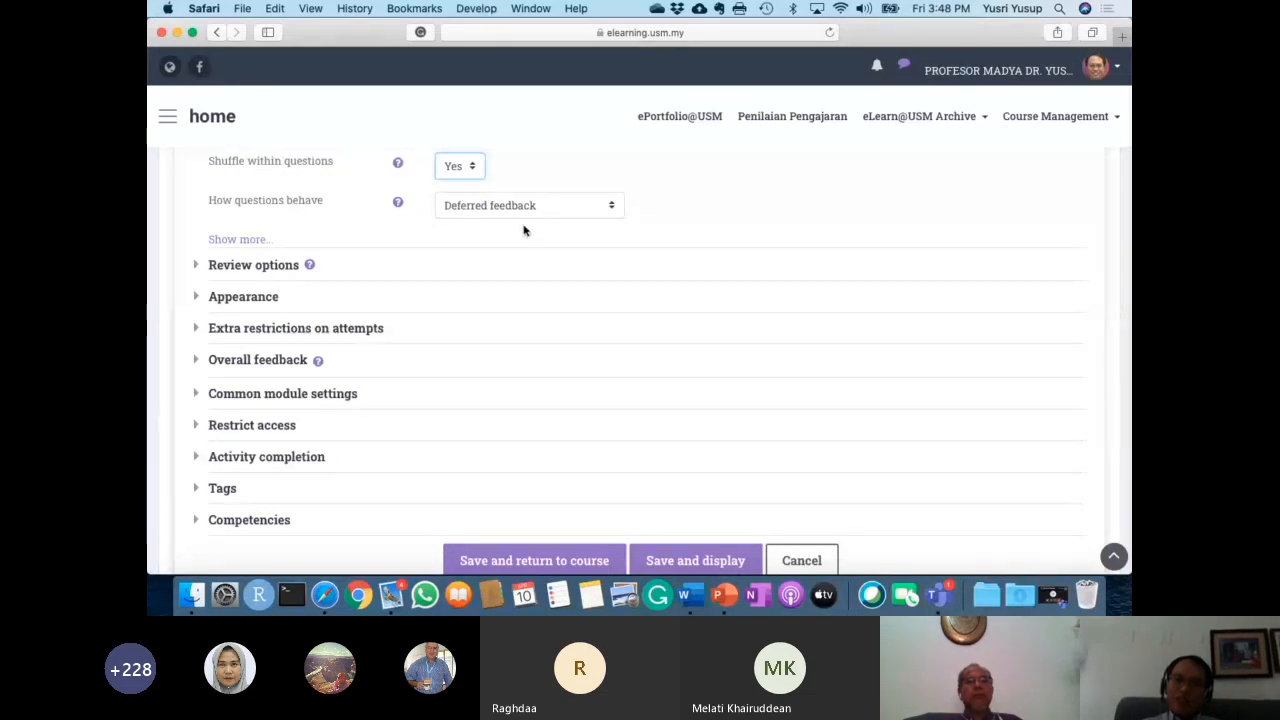
{"action": "scroll", "coordinate": [523, 230], "scroll_direction": "down", "scroll_amount": 2}
{"action": "scroll", "coordinate": [491, 212], "scroll_direction": "up", "scroll_amount": 2}
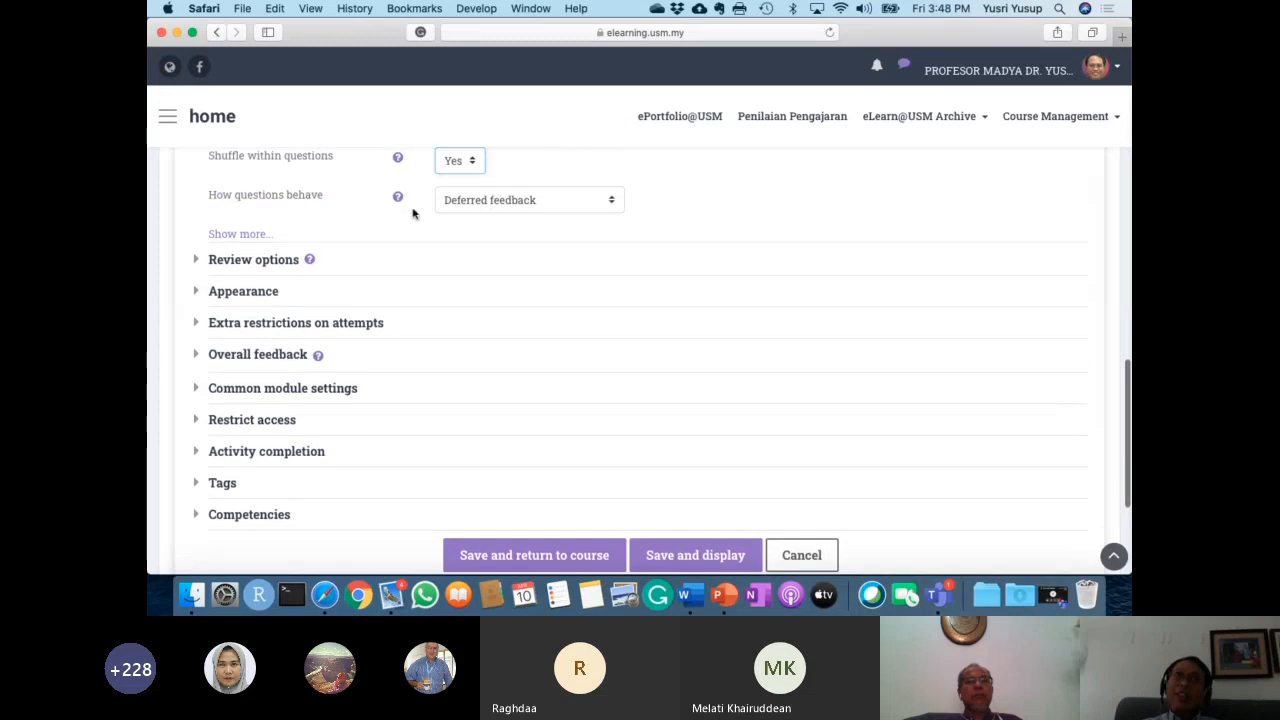
Expand Review options and enable "The attempt" both immediately after the attempt and later, while the quiz is still open.
{"action": "left_click", "coordinate": [238, 260]}
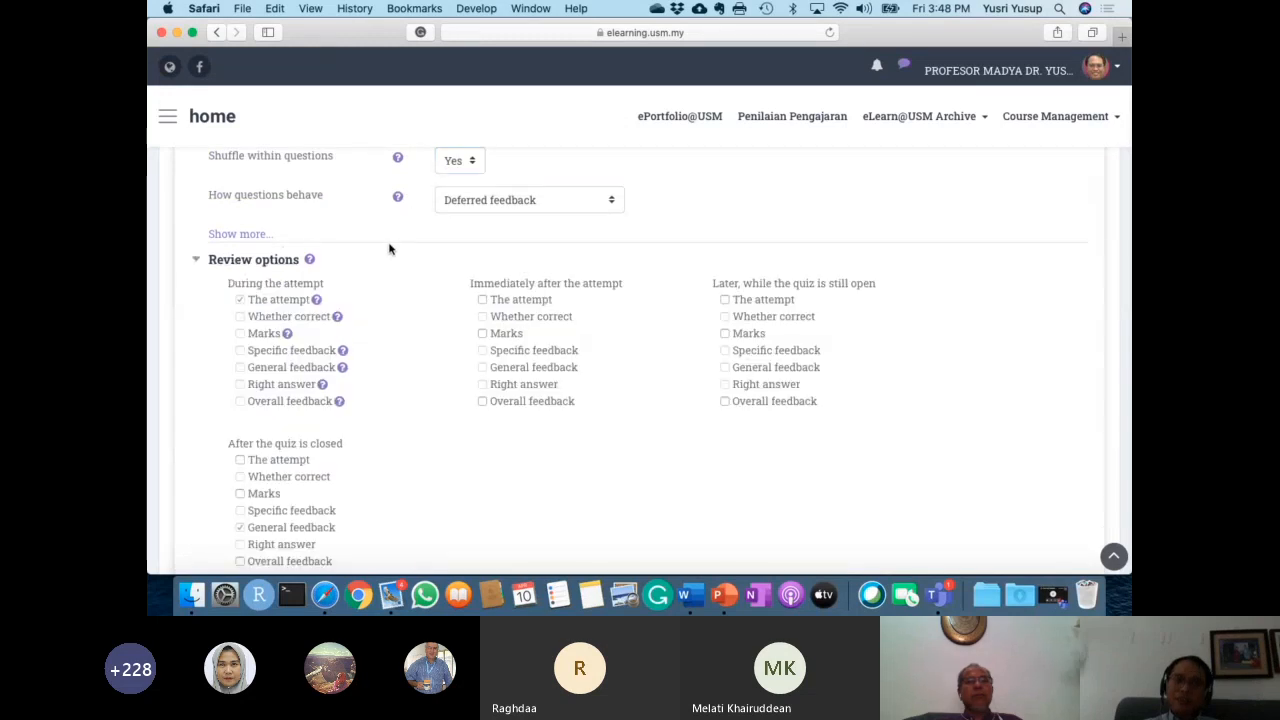
{"action": "scroll", "coordinate": [398, 284], "scroll_direction": "down", "scroll_amount": 1}
{"action": "scroll", "coordinate": [398, 284], "scroll_direction": "up", "scroll_amount": 1}
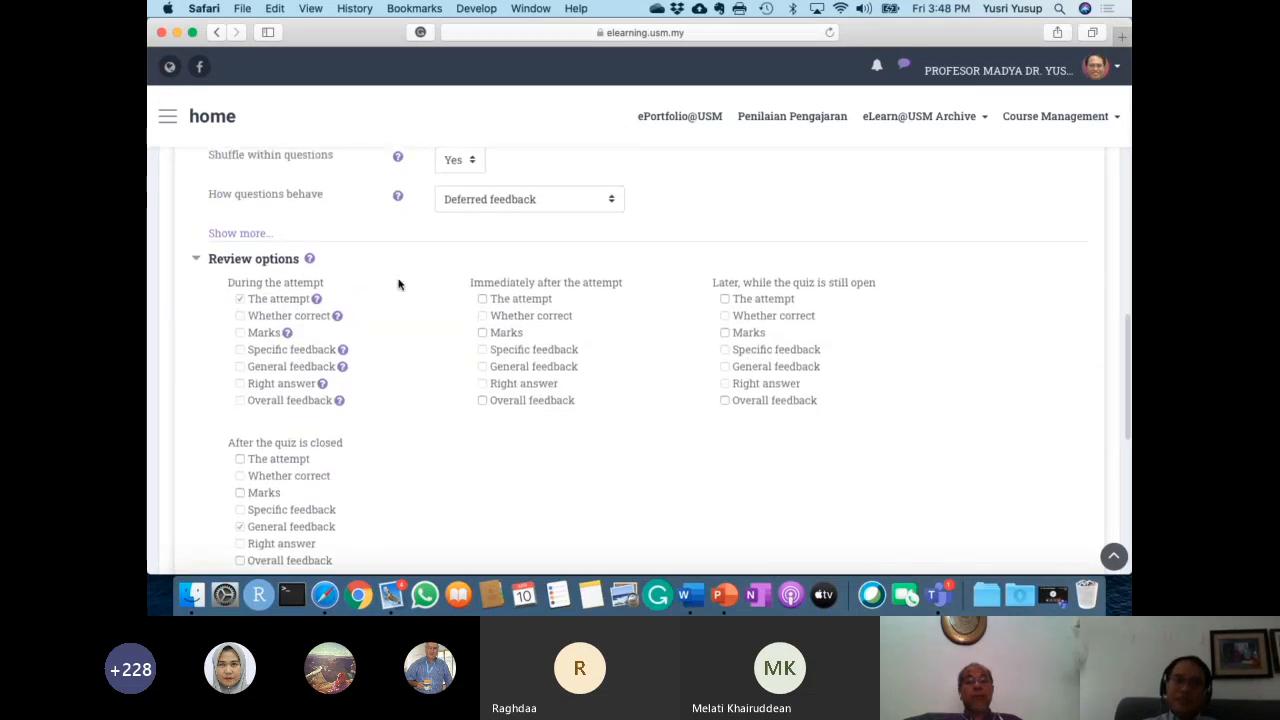
{"action": "scroll", "coordinate": [398, 284], "scroll_direction": "up", "scroll_amount": 1}
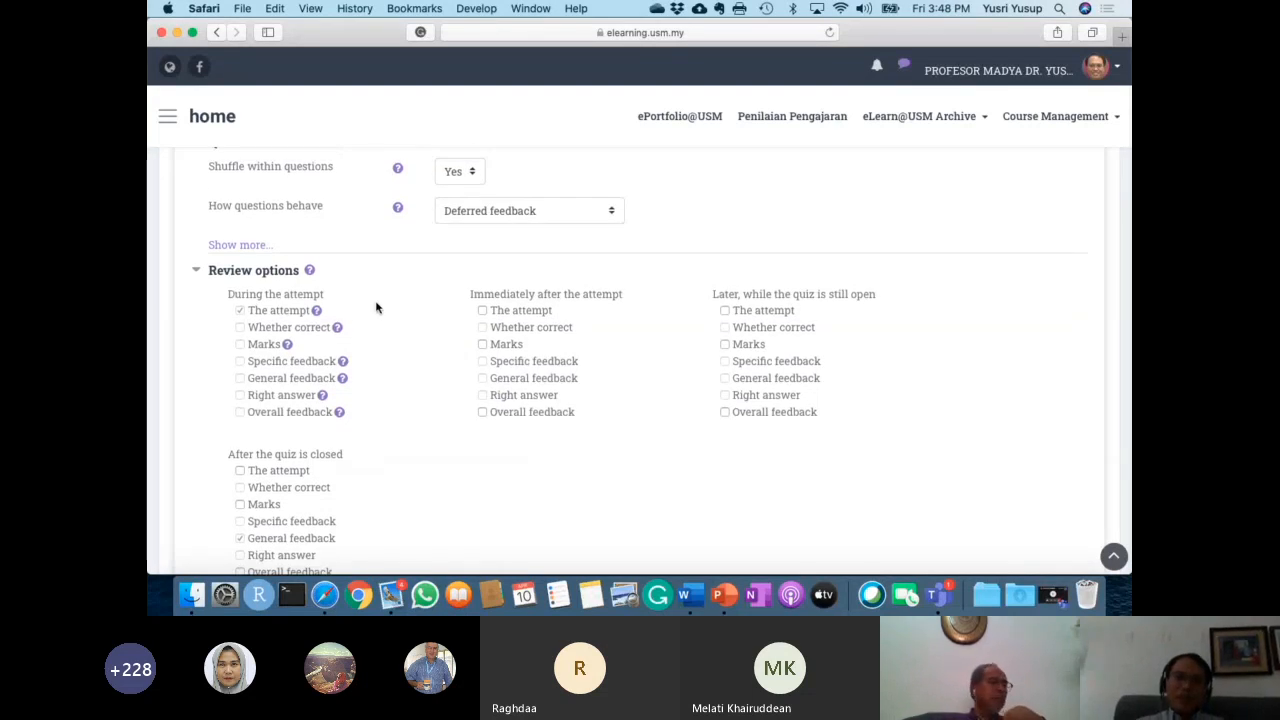
{"action": "scroll", "coordinate": [338, 322], "scroll_direction": "down", "scroll_amount": 1}
{"action": "scroll", "coordinate": [338, 322], "scroll_direction": "down", "scroll_amount": 1}
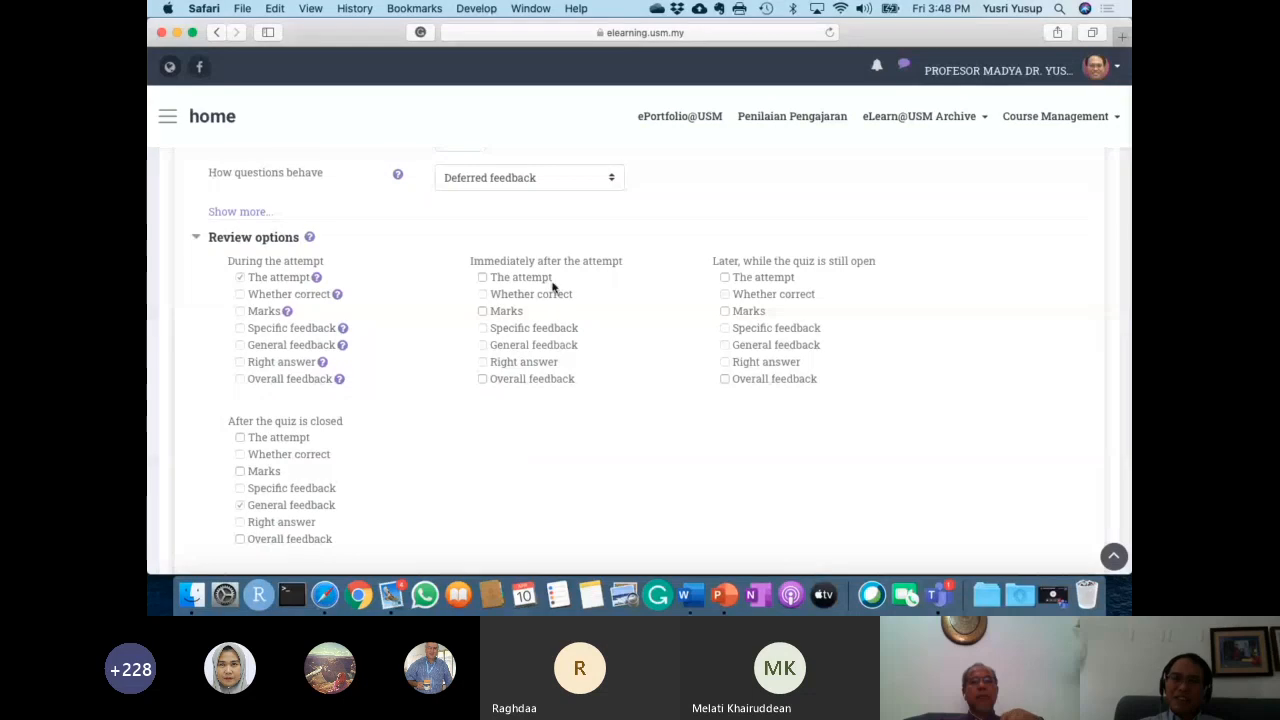
{"action": "left_click", "coordinate": [483, 278]}
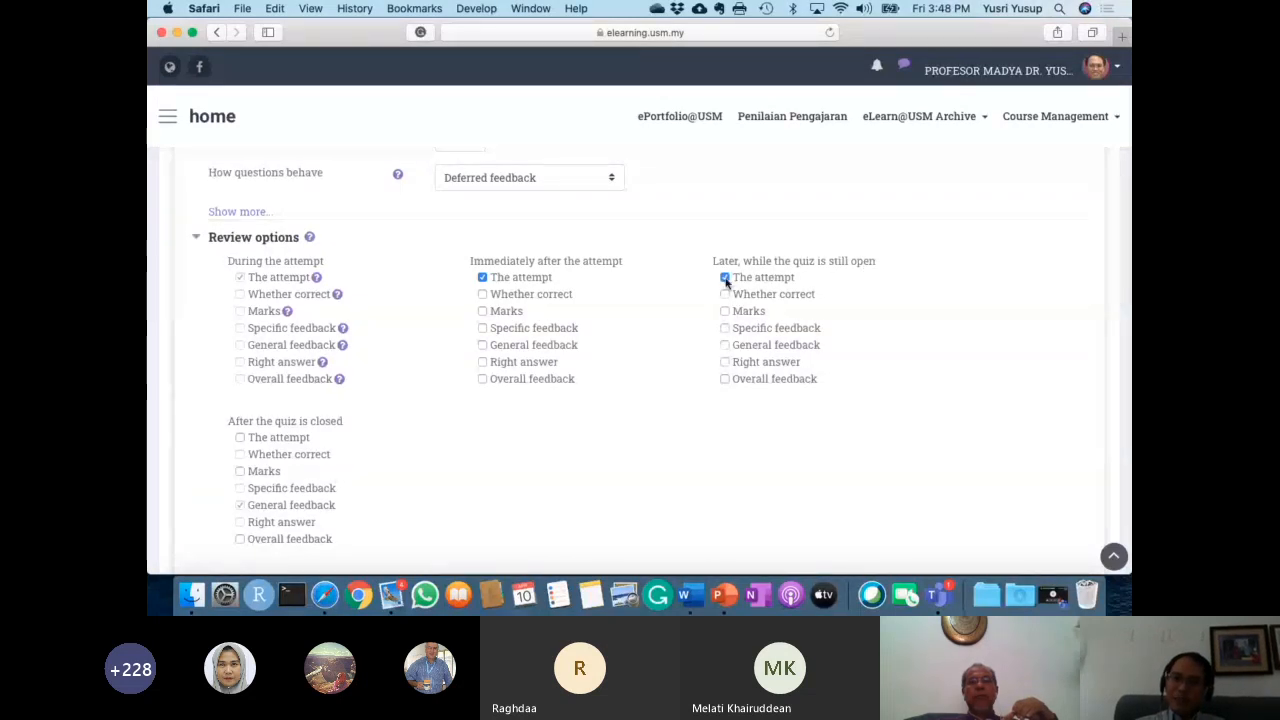
{"action": "scroll", "coordinate": [805, 279], "scroll_direction": "down", "scroll_amount": 1}
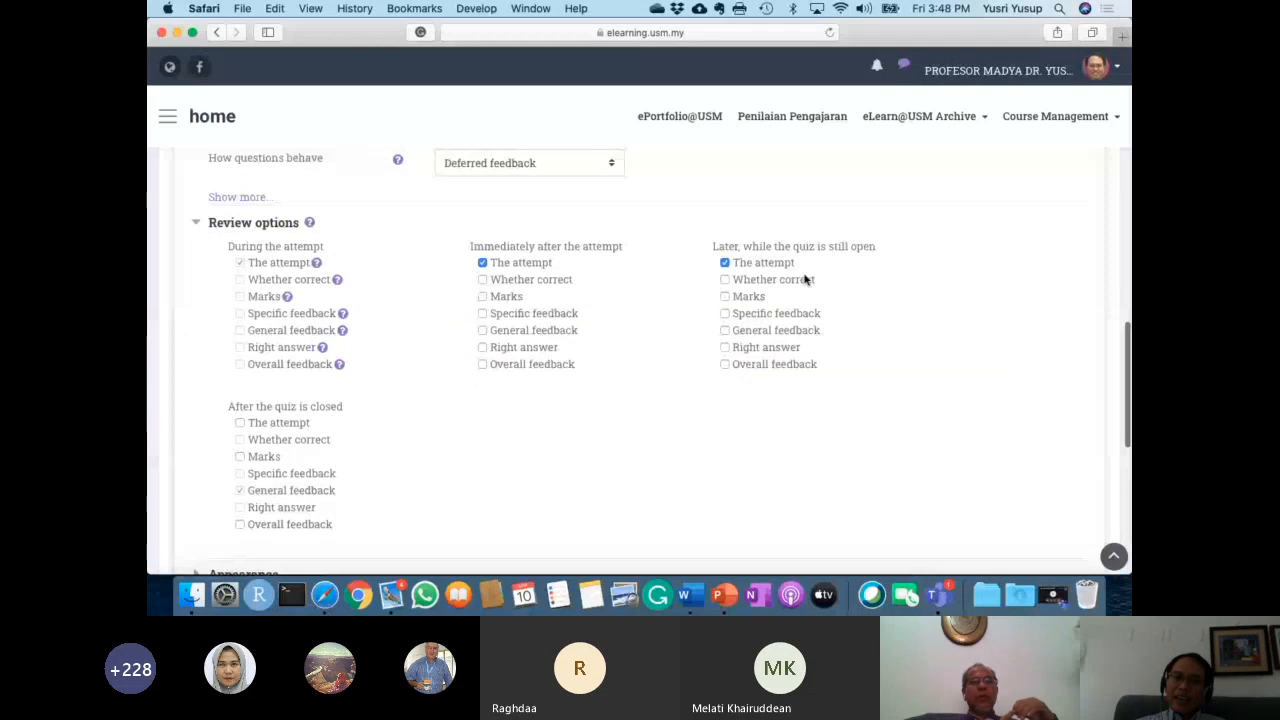
Enable The attempt, Whether correct, Marks, Specific feedback, Right answer and Overall feedback for review after the quiz is closed.
{"action": "scroll", "coordinate": [305, 341], "scroll_direction": "down", "scroll_amount": 2}
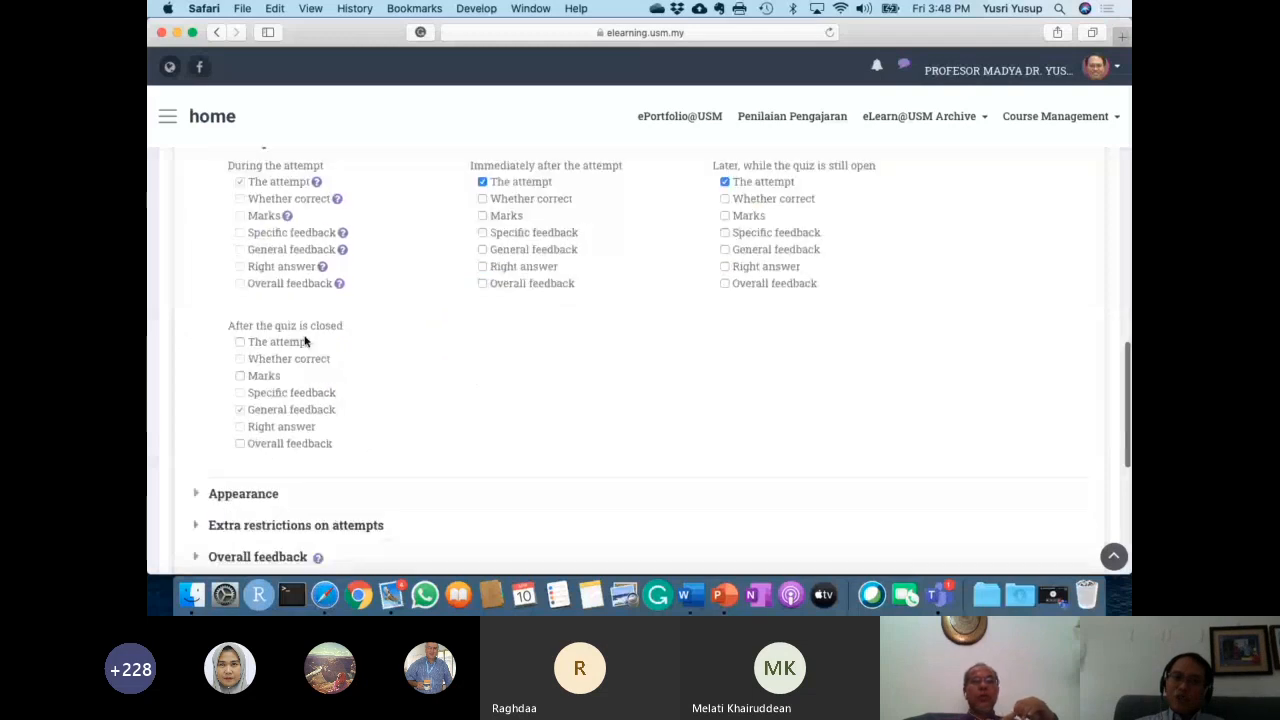
{"action": "left_click", "coordinate": [241, 343]}
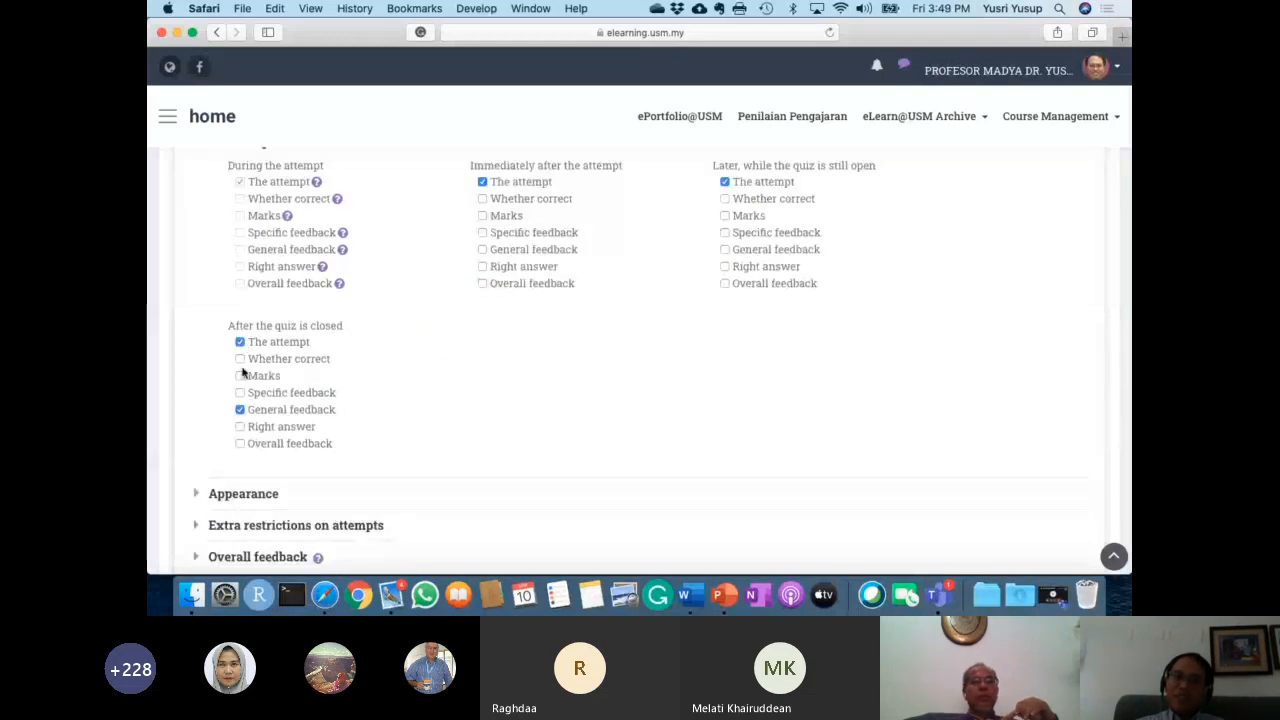
{"action": "left_click", "coordinate": [240, 377]}
{"action": "left_click", "coordinate": [240, 393]}
{"action": "left_click", "coordinate": [240, 427]}
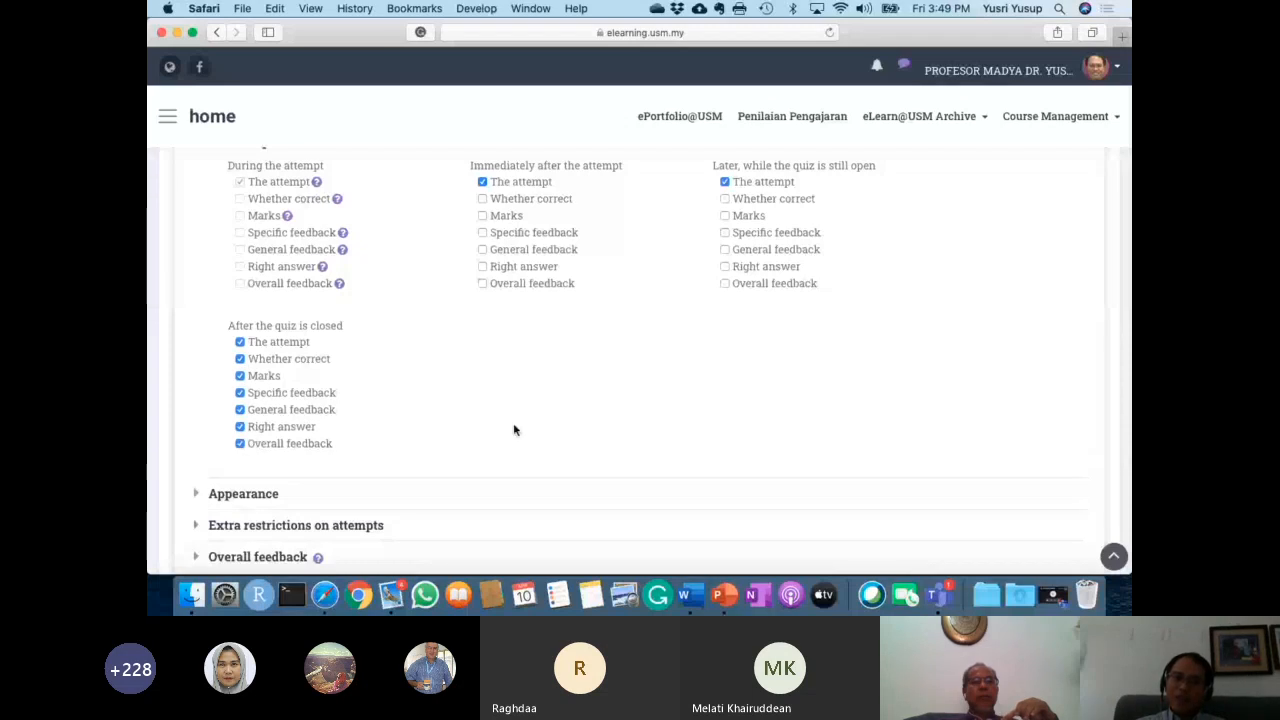
{"action": "scroll", "coordinate": [514, 430], "scroll_direction": "up", "scroll_amount": 1}
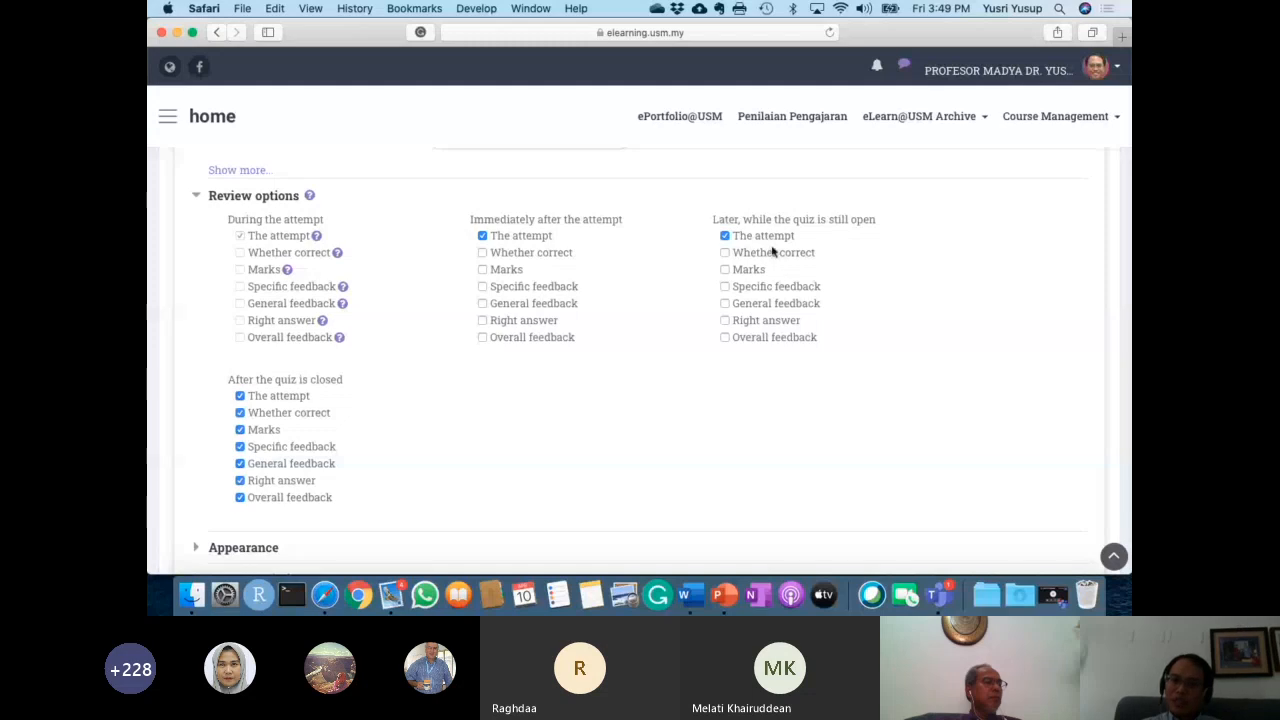
{"action": "scroll", "coordinate": [491, 323], "scroll_direction": "down", "scroll_amount": 1}
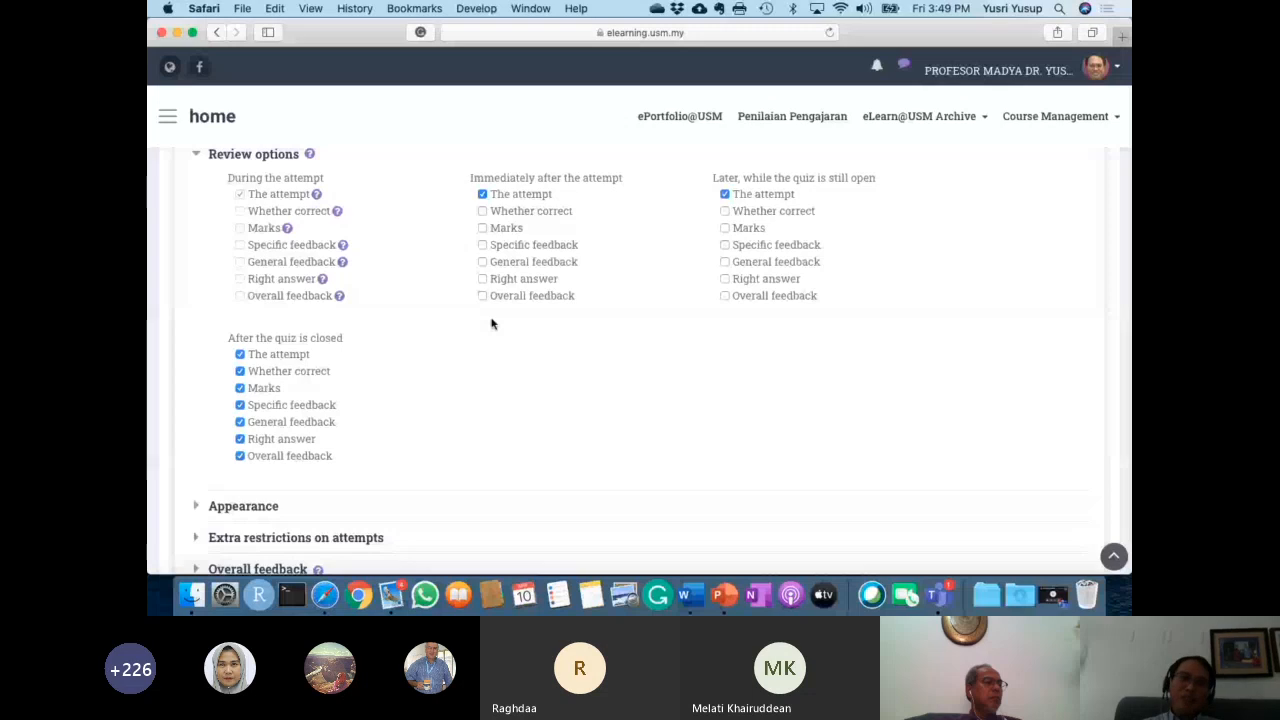
{"action": "scroll", "coordinate": [249, 341], "scroll_direction": "down", "scroll_amount": 1}
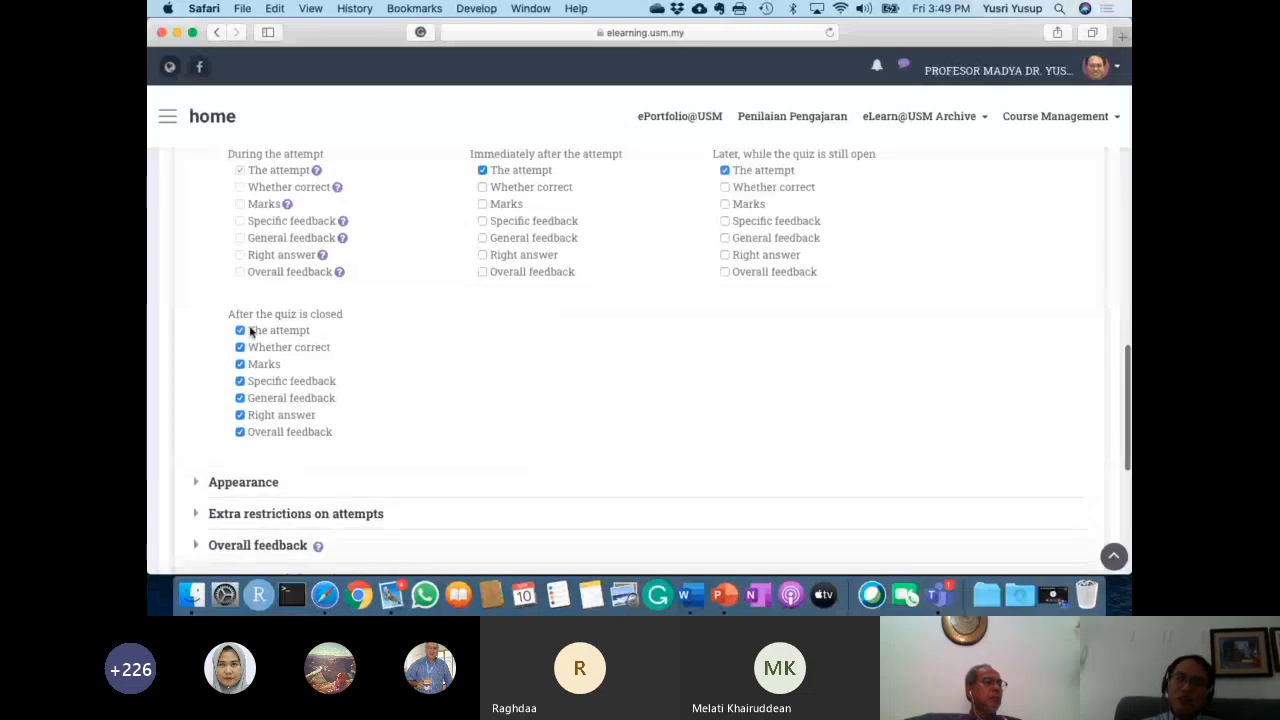
{"action": "scroll", "coordinate": [420, 364], "scroll_direction": "down", "scroll_amount": 1}
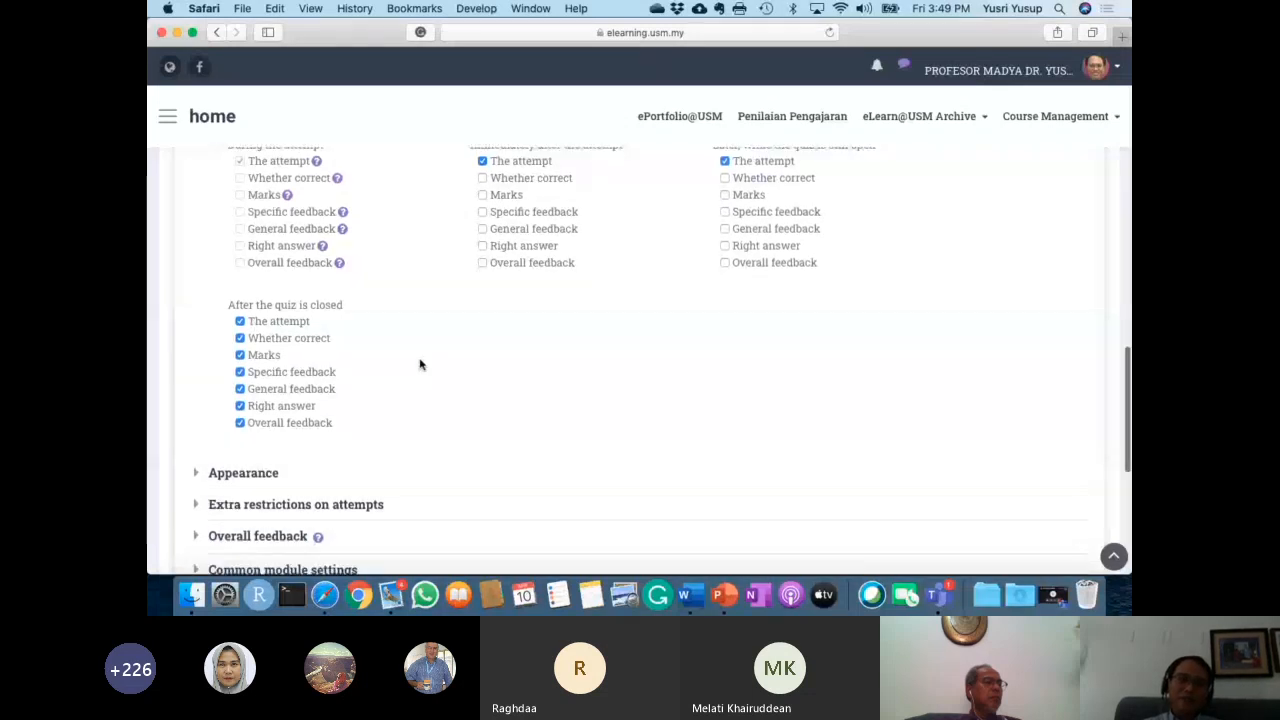
Check the review options once more and expand the Appearance section to examine its user picture and decimal places settings.
{"action": "scroll", "coordinate": [420, 364], "scroll_direction": "up", "scroll_amount": 2}
{"action": "scroll", "coordinate": [420, 364], "scroll_direction": "up", "scroll_amount": 1}
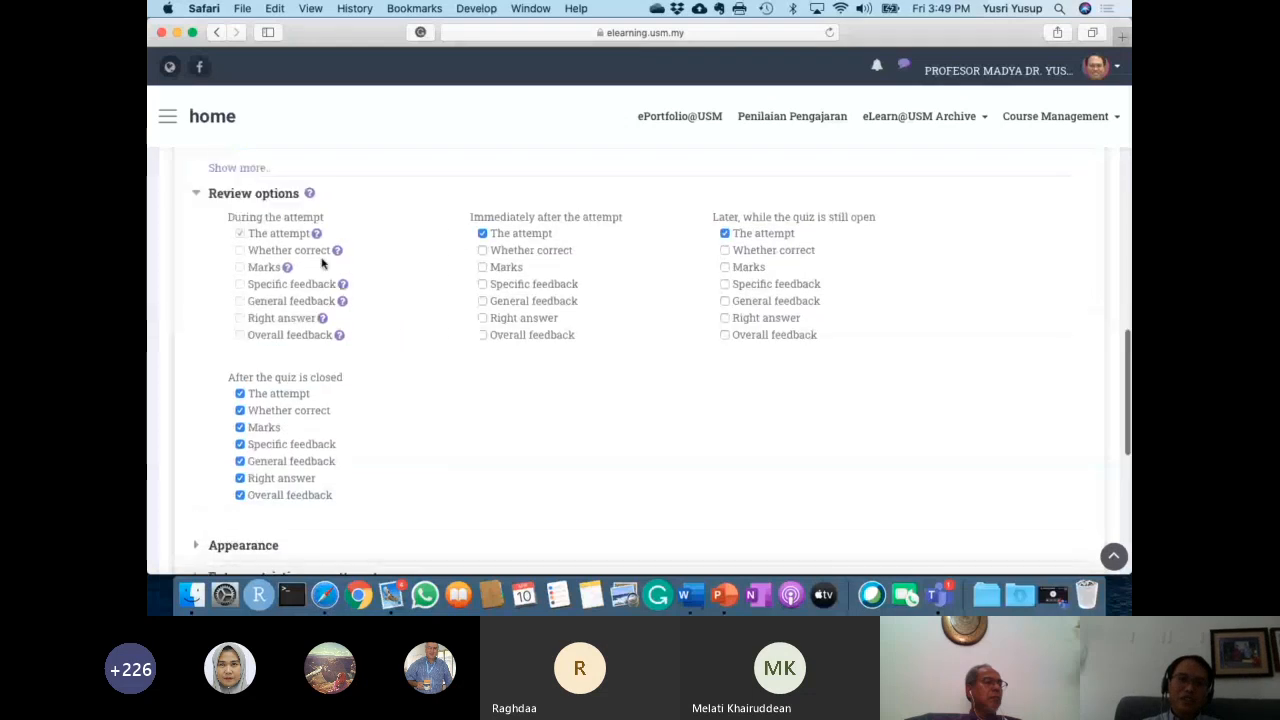
{"action": "scroll", "coordinate": [538, 388], "scroll_direction": "down", "scroll_amount": 5}
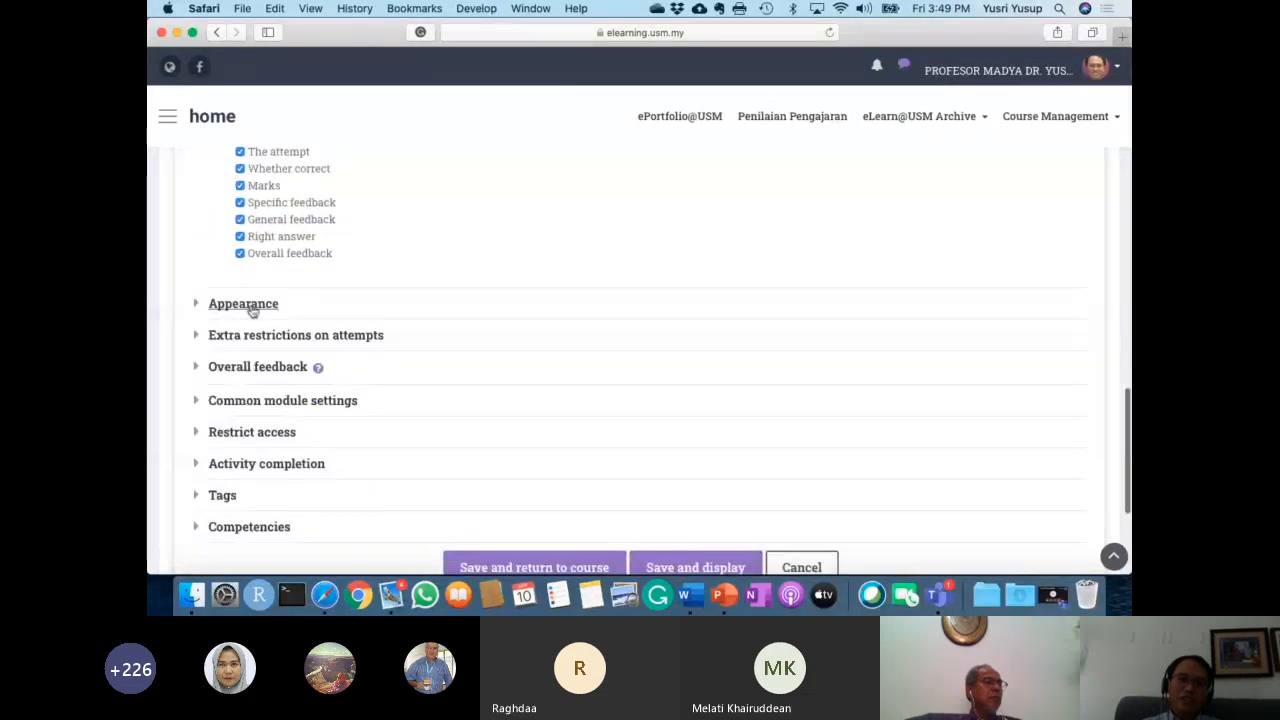
{"action": "left_click", "coordinate": [250, 307]}
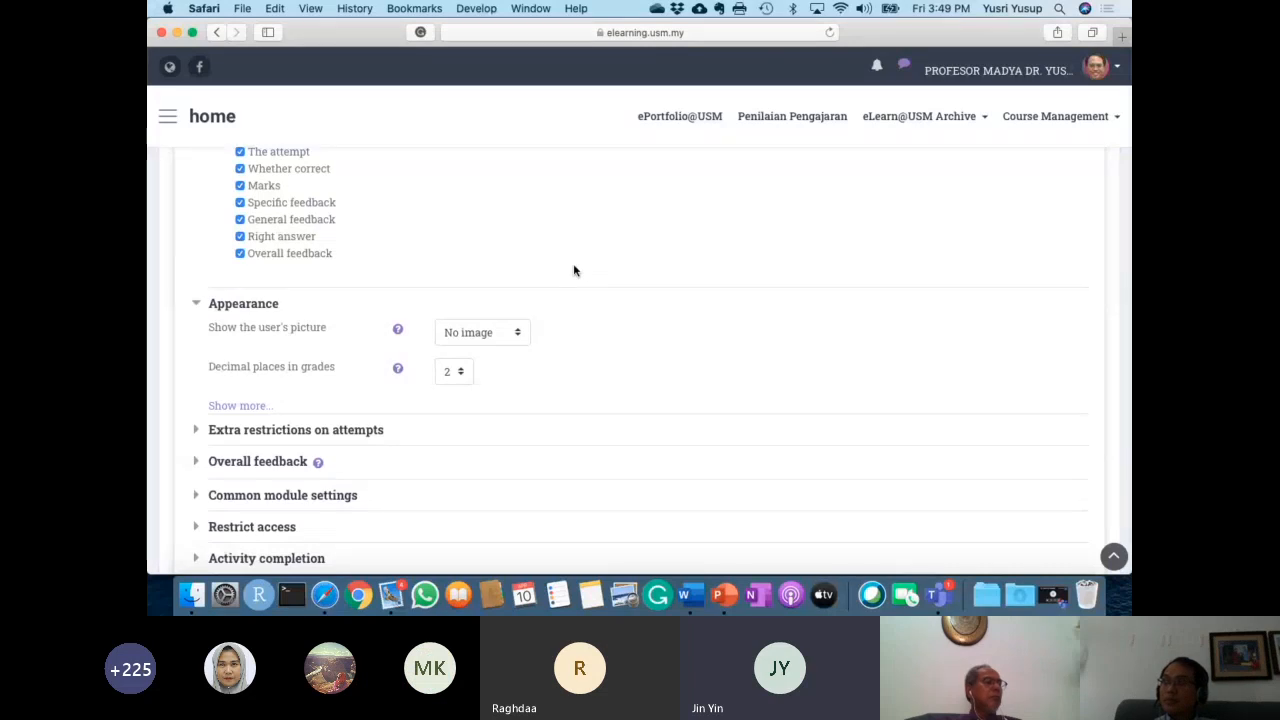
Go back to the Grade section and inspect the available grade categories for the quiz.
{"action": "scroll", "coordinate": [574, 270], "scroll_direction": "up", "scroll_amount": 2}
{"action": "scroll", "coordinate": [573, 270], "scroll_direction": "up", "scroll_amount": 10}
{"action": "scroll", "coordinate": [519, 386], "scroll_direction": "up", "scroll_amount": 2}
{"action": "left_click", "coordinate": [535, 311]}
{"action": "left_click", "coordinate": [535, 311]}
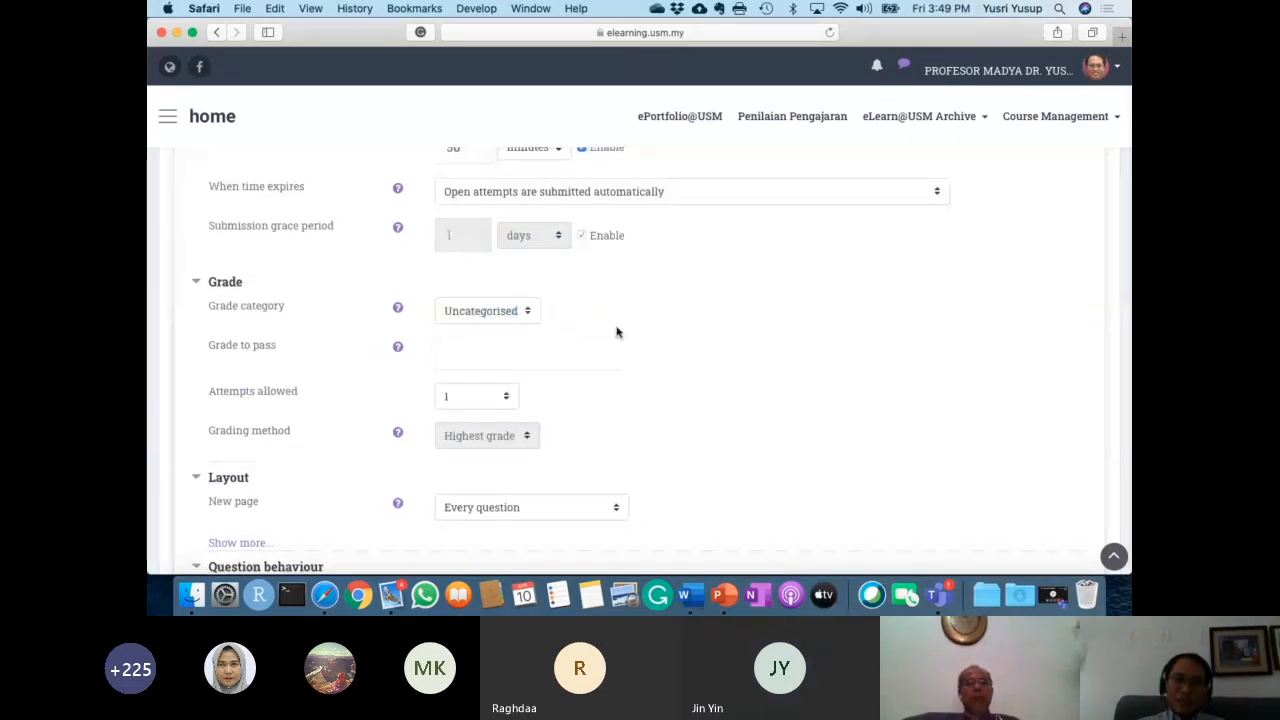
{"action": "scroll", "coordinate": [616, 332], "scroll_direction": "down", "scroll_amount": 10}
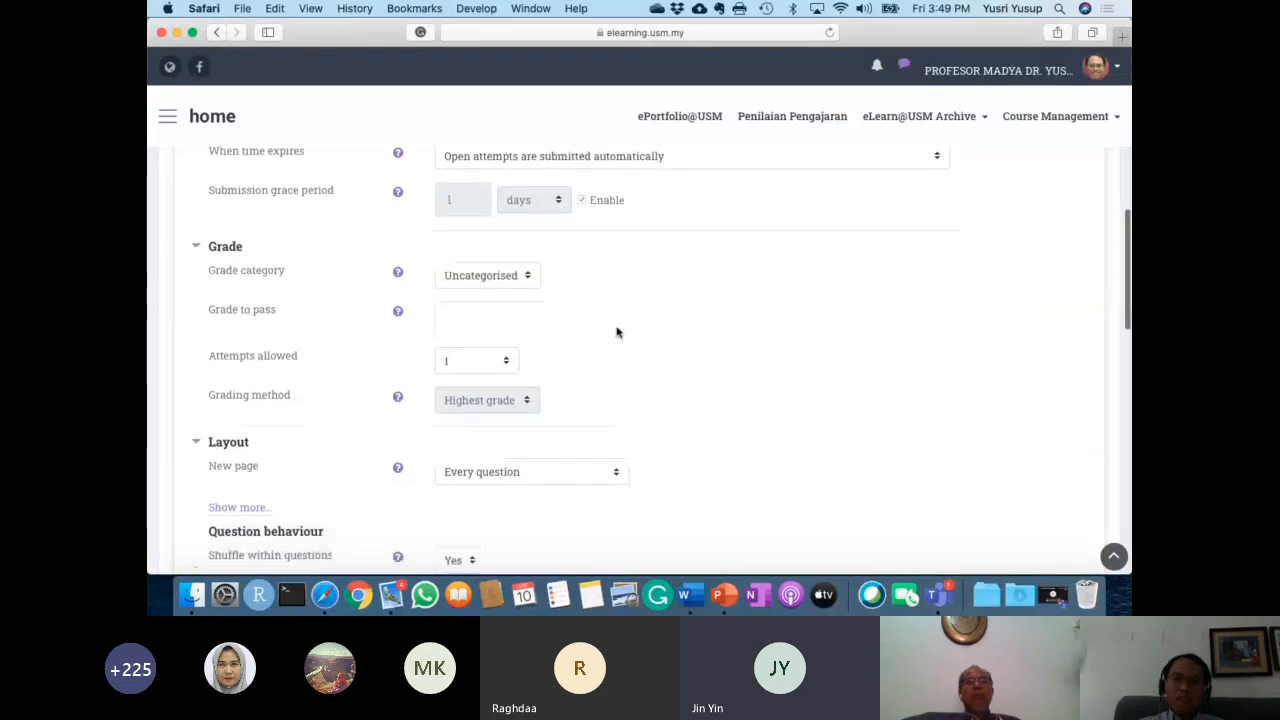
{"action": "scroll", "coordinate": [616, 332], "scroll_direction": "down", "scroll_amount": 5}
{"action": "scroll", "coordinate": [383, 286], "scroll_direction": "up", "scroll_amount": 2}
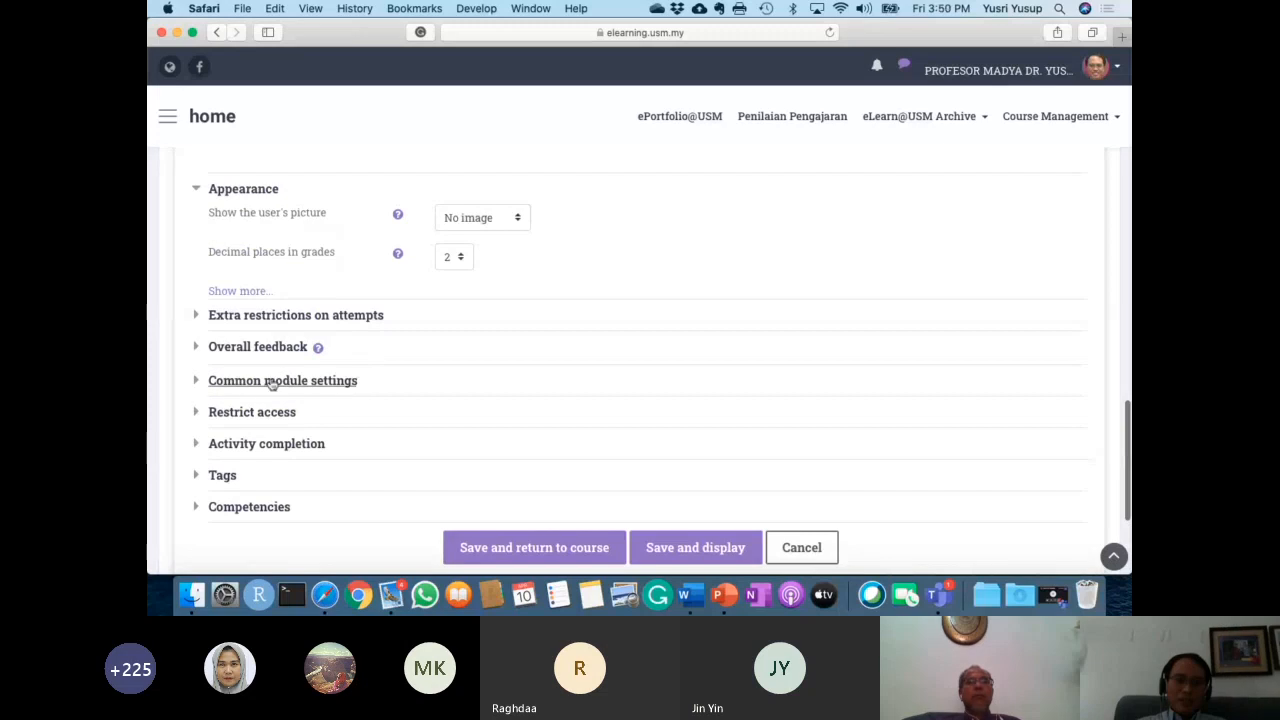
Under Activity completion, set tracking to "Show activity as complete when conditions are met" and require students to receive a grade.
{"action": "scroll", "coordinate": [250, 508], "scroll_direction": "down", "scroll_amount": 2}
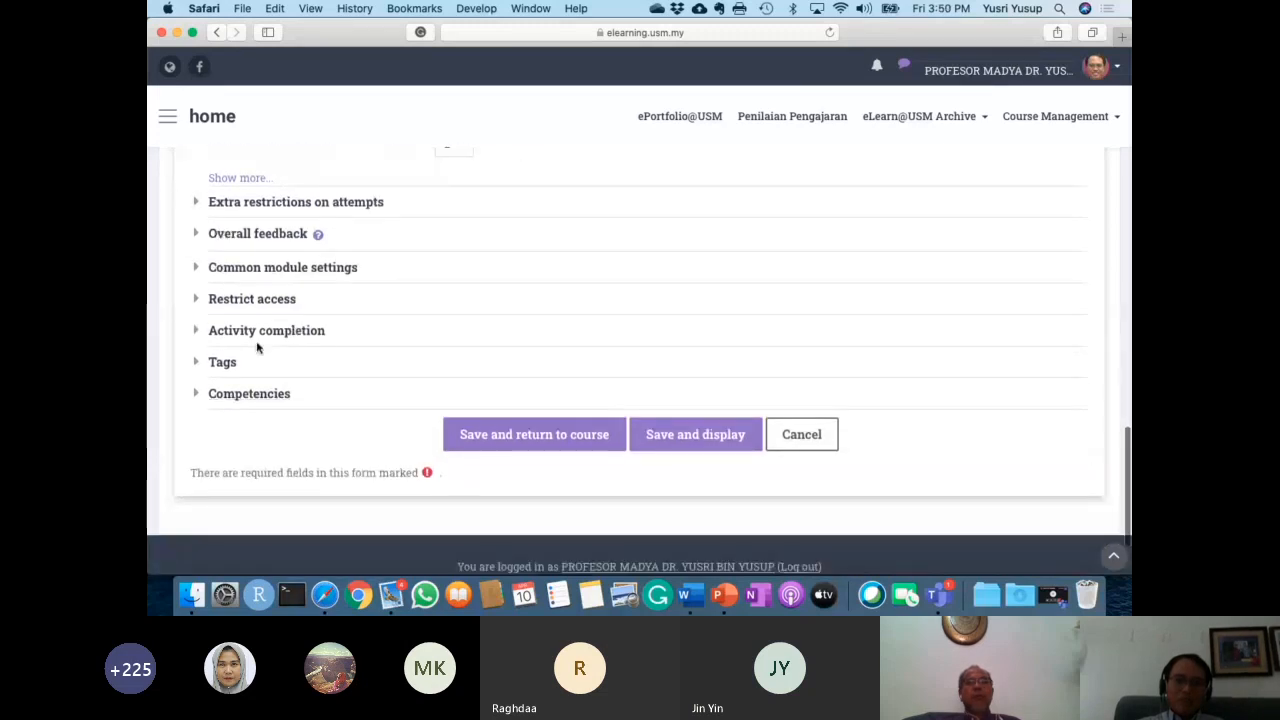
{"action": "left_click", "coordinate": [240, 331]}
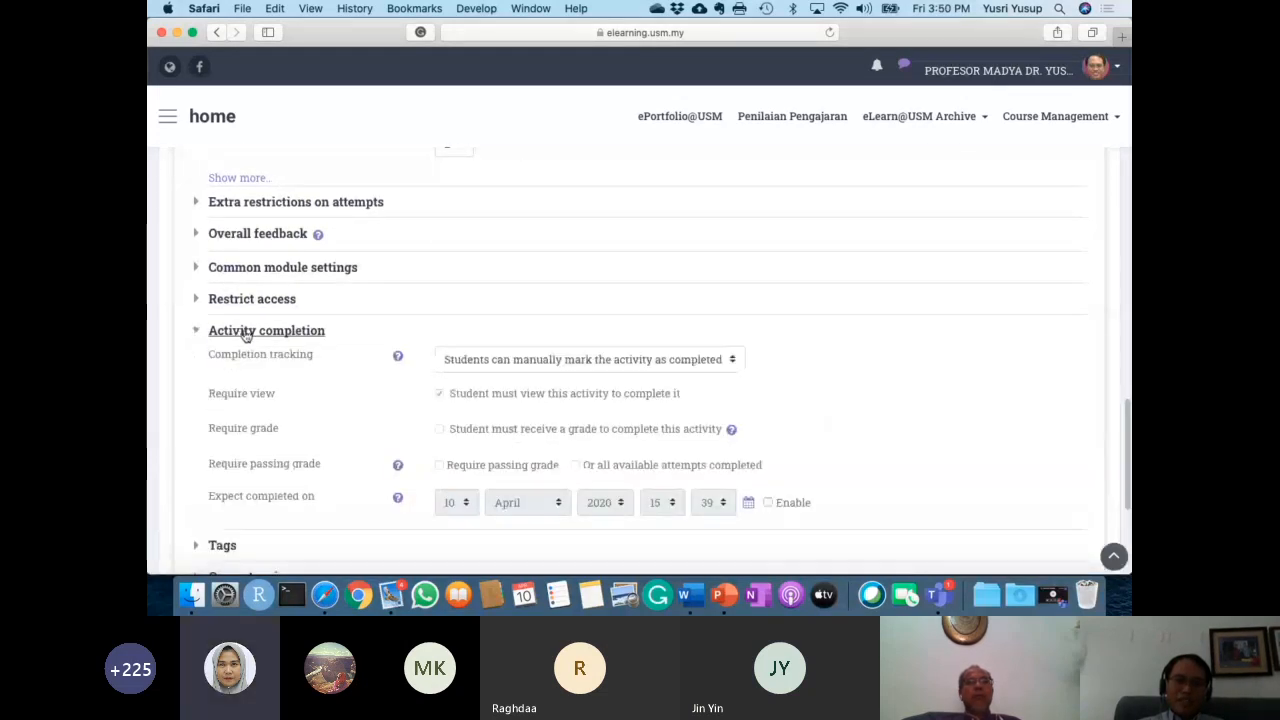
{"action": "scroll", "coordinate": [351, 430], "scroll_direction": "down", "scroll_amount": 1}
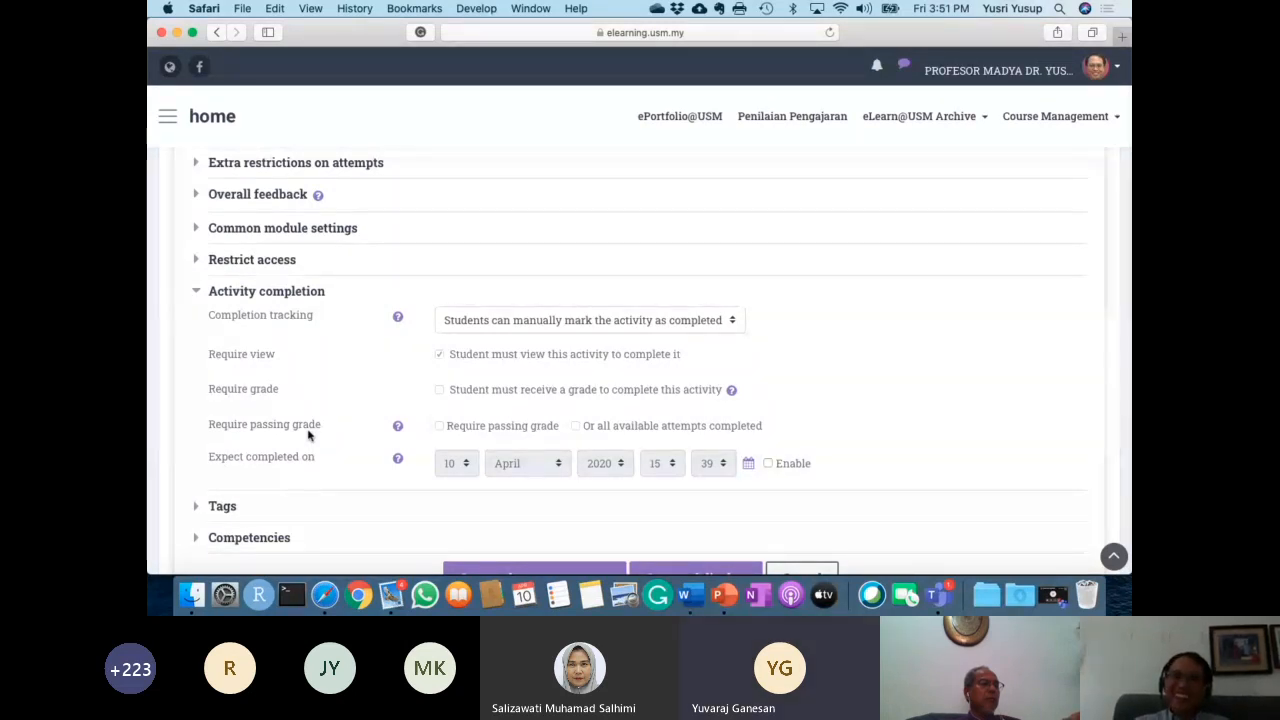
{"action": "scroll", "coordinate": [330, 421], "scroll_direction": "down", "scroll_amount": 2}
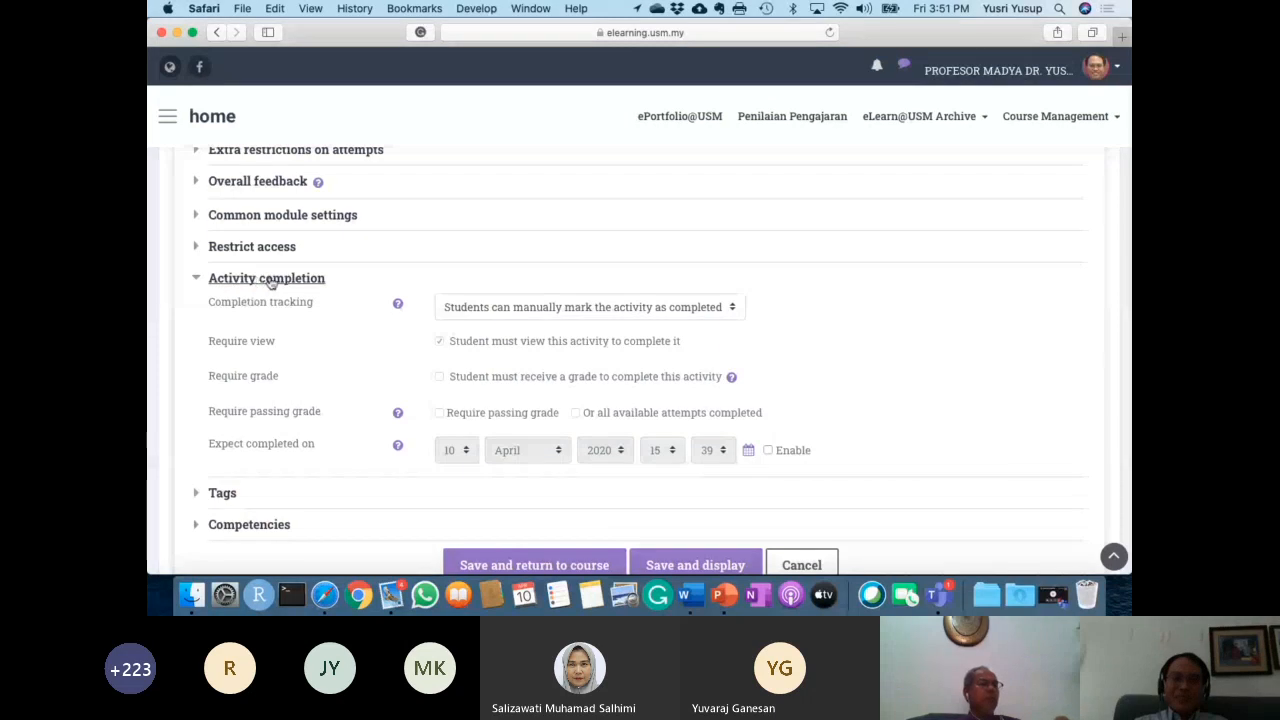
{"action": "left_click", "coordinate": [675, 318]}
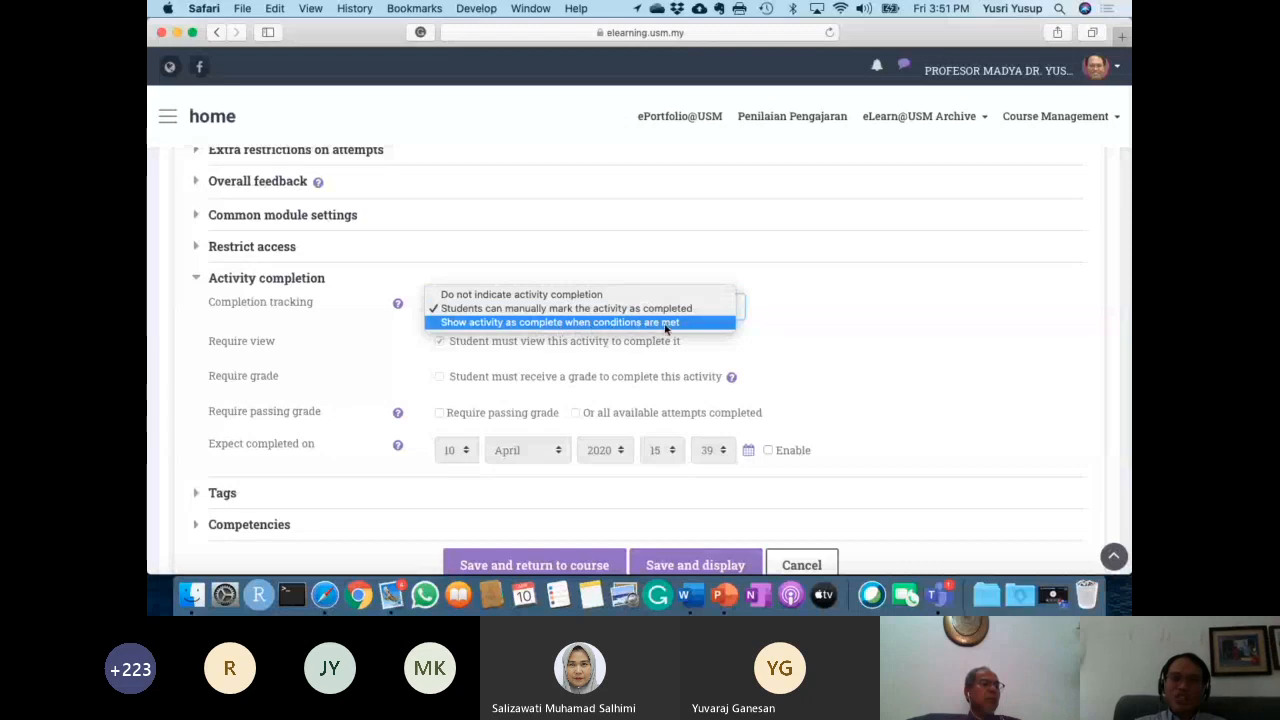
{"action": "left_click", "coordinate": [640, 324]}
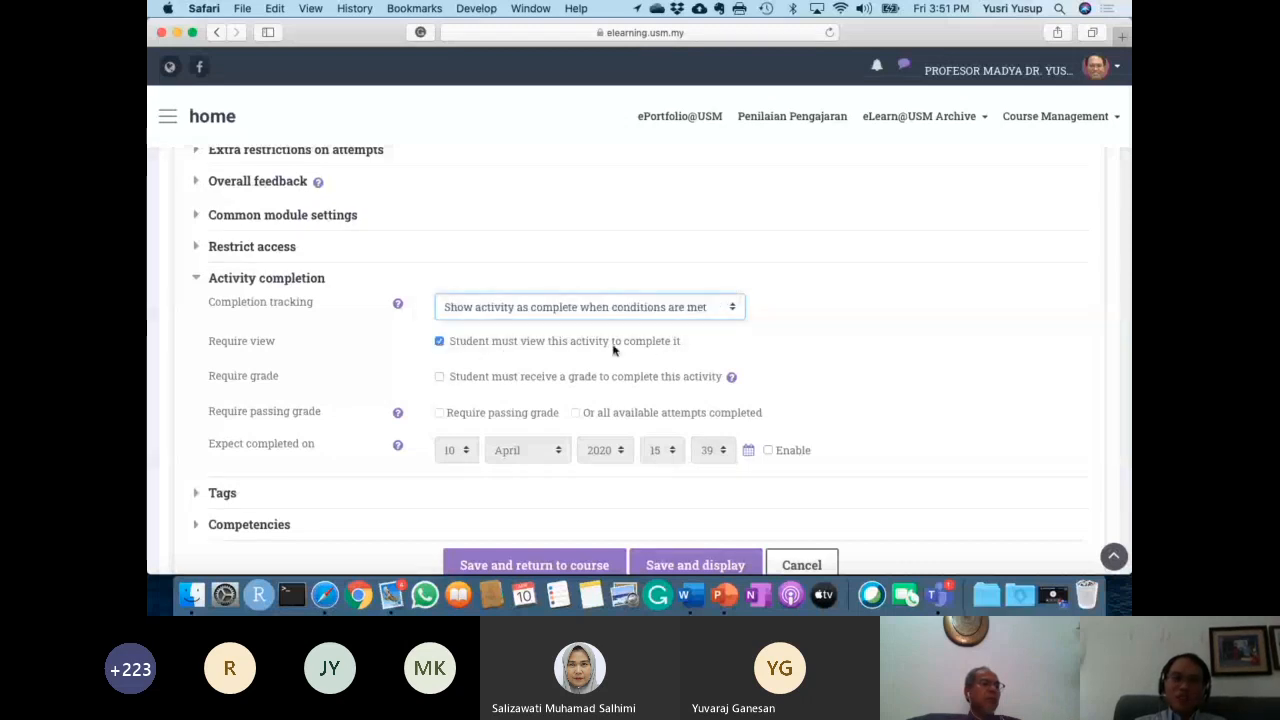
{"action": "left_click", "coordinate": [439, 377]}
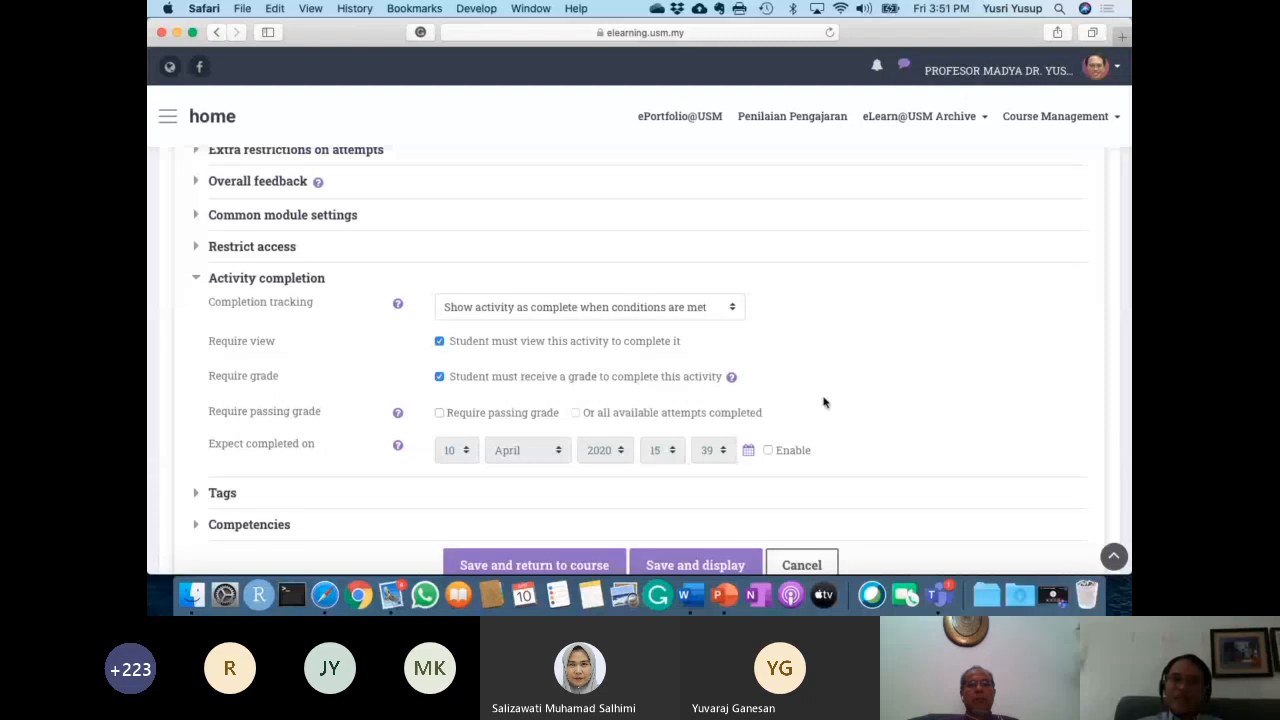
Save the quiz settings and return to the course page.
{"action": "scroll", "coordinate": [824, 402], "scroll_direction": "down", "scroll_amount": 1}
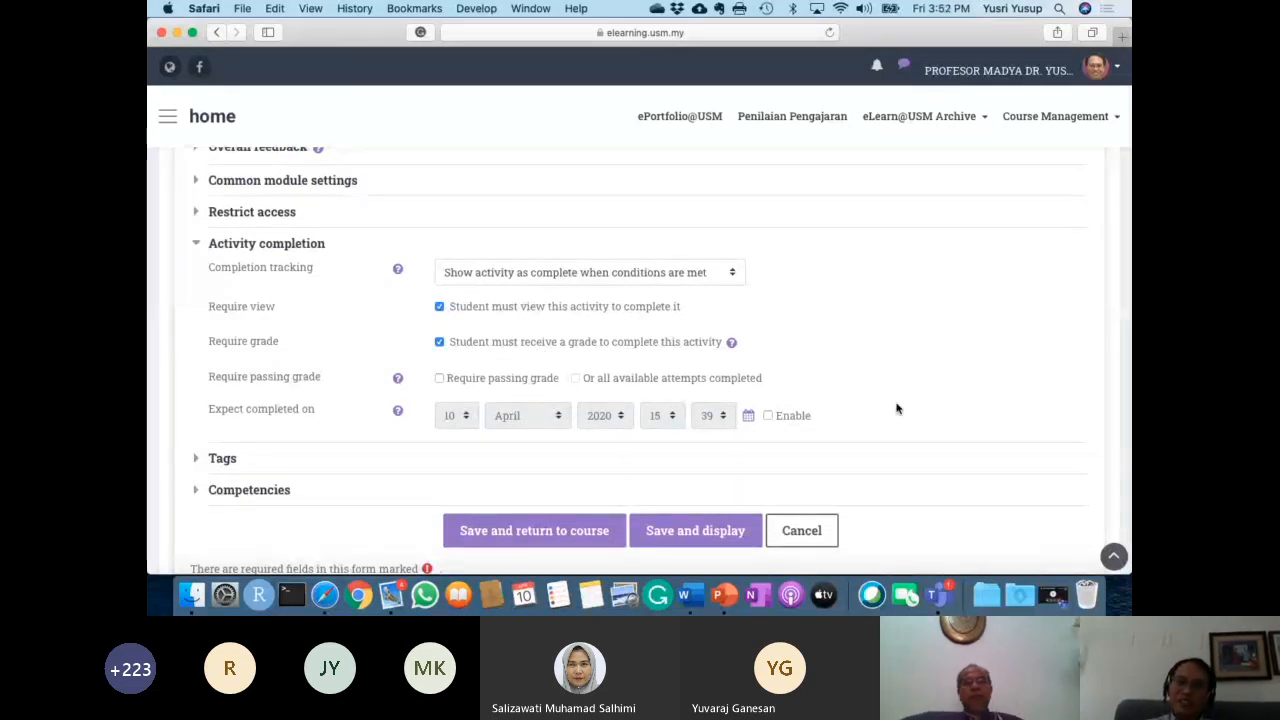
{"action": "scroll", "coordinate": [896, 408], "scroll_direction": "down", "scroll_amount": 3}
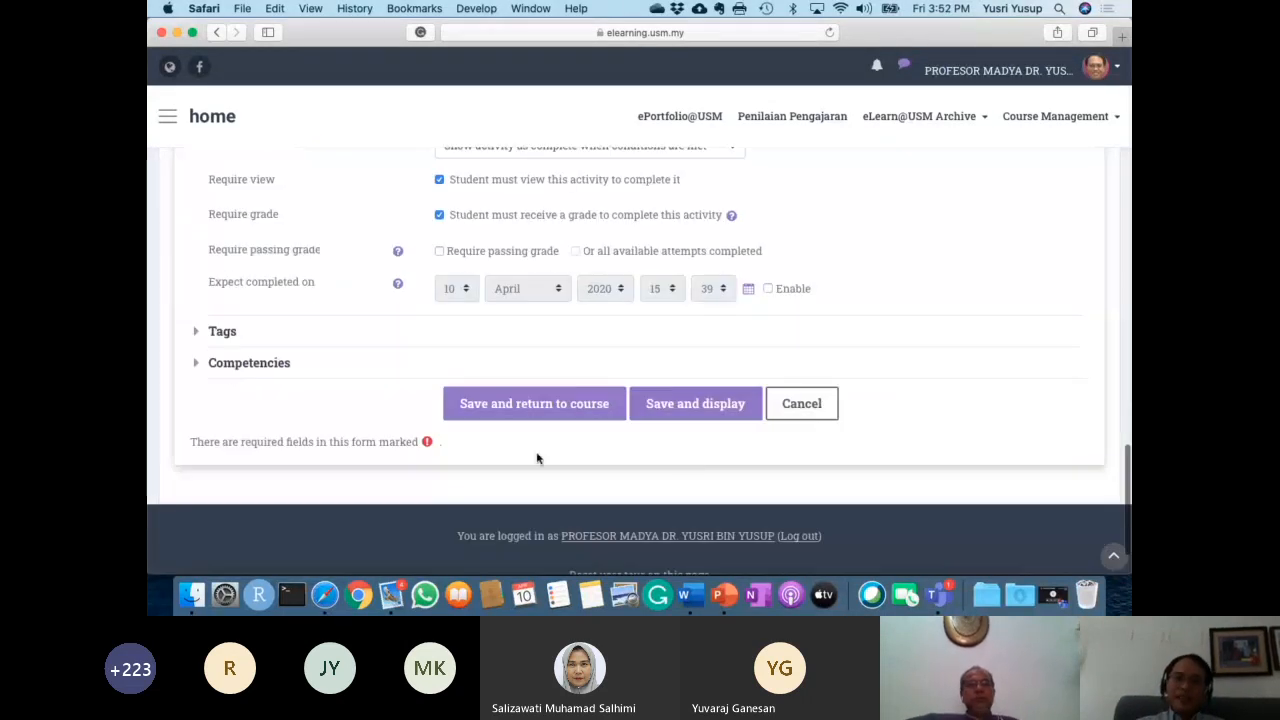
{"action": "left_click", "coordinate": [505, 411]}
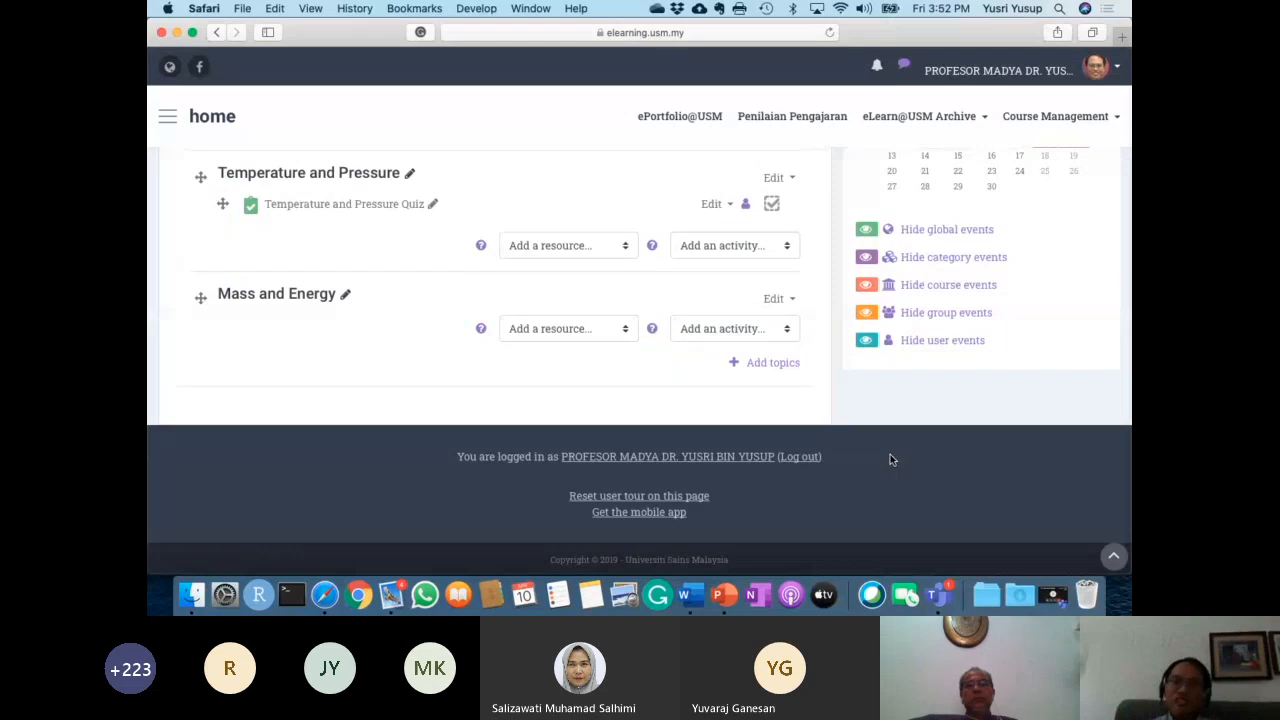
Open the Temperature and Pressure Quiz from the course page and review its allowed attempts, availability dates and time limit.
{"action": "scroll", "coordinate": [890, 459], "scroll_direction": "up", "scroll_amount": 1}
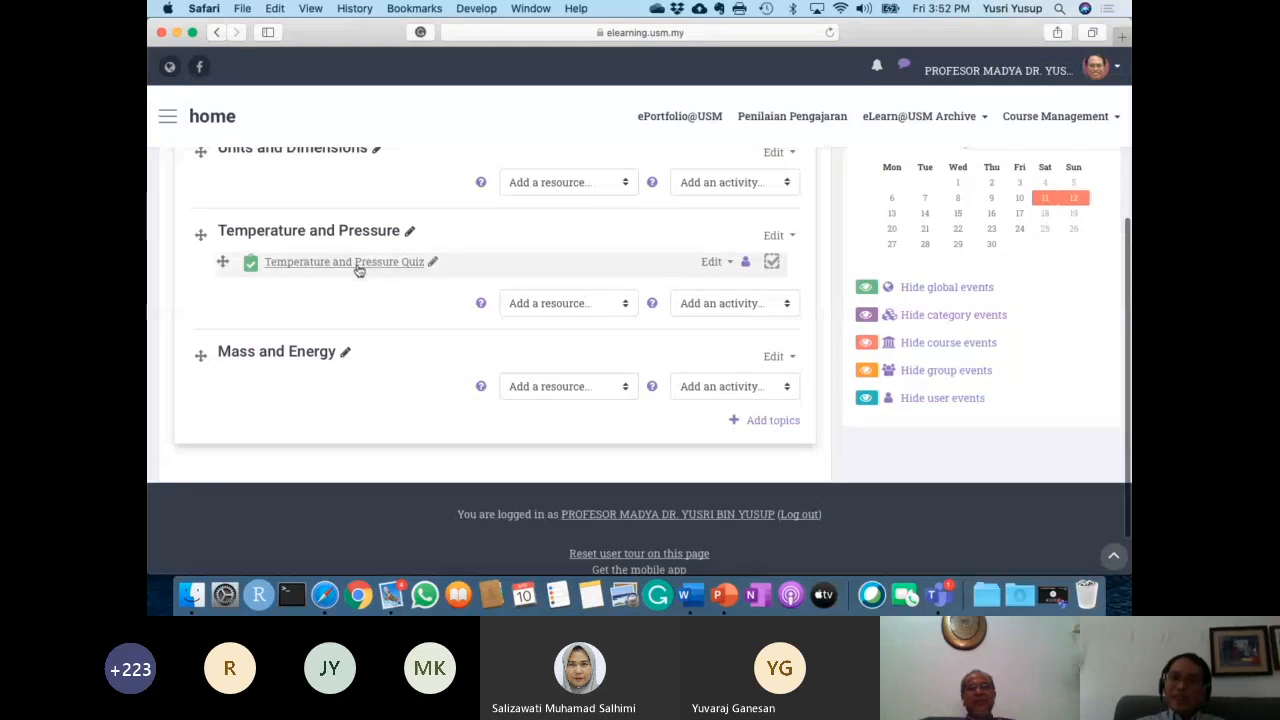
{"action": "left_click", "coordinate": [711, 261]}
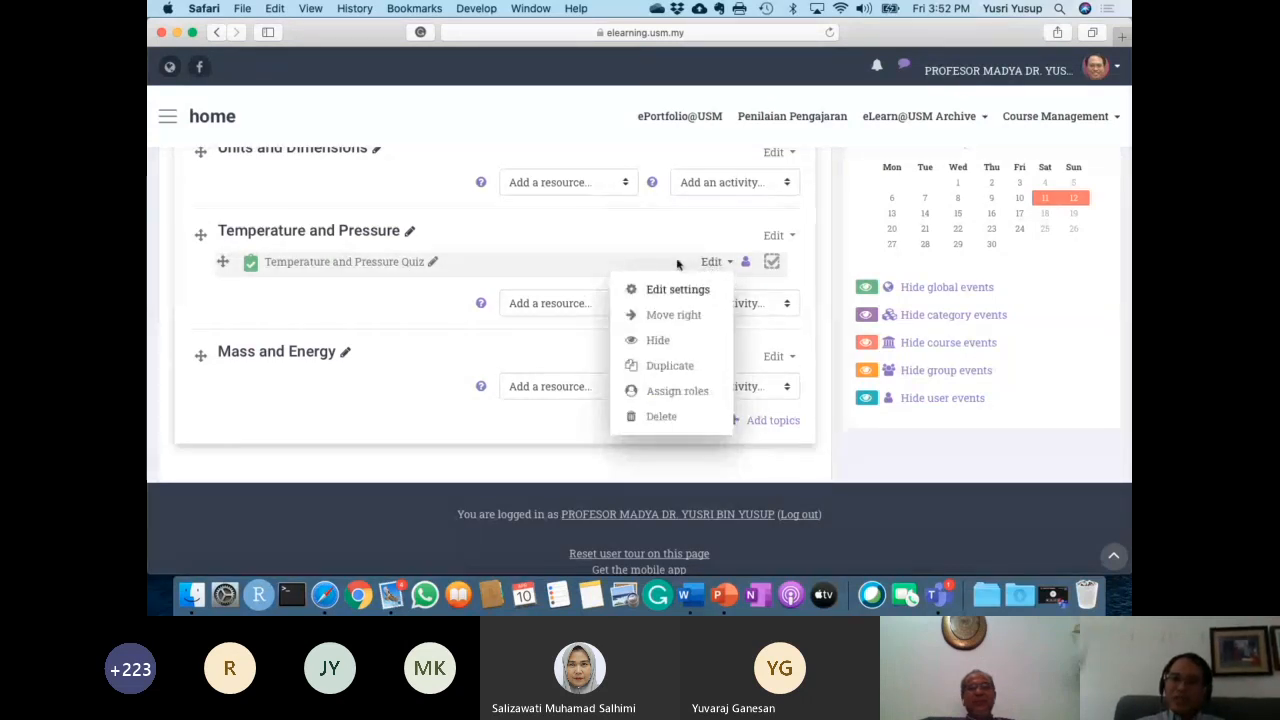
{"action": "left_click", "coordinate": [624, 262]}
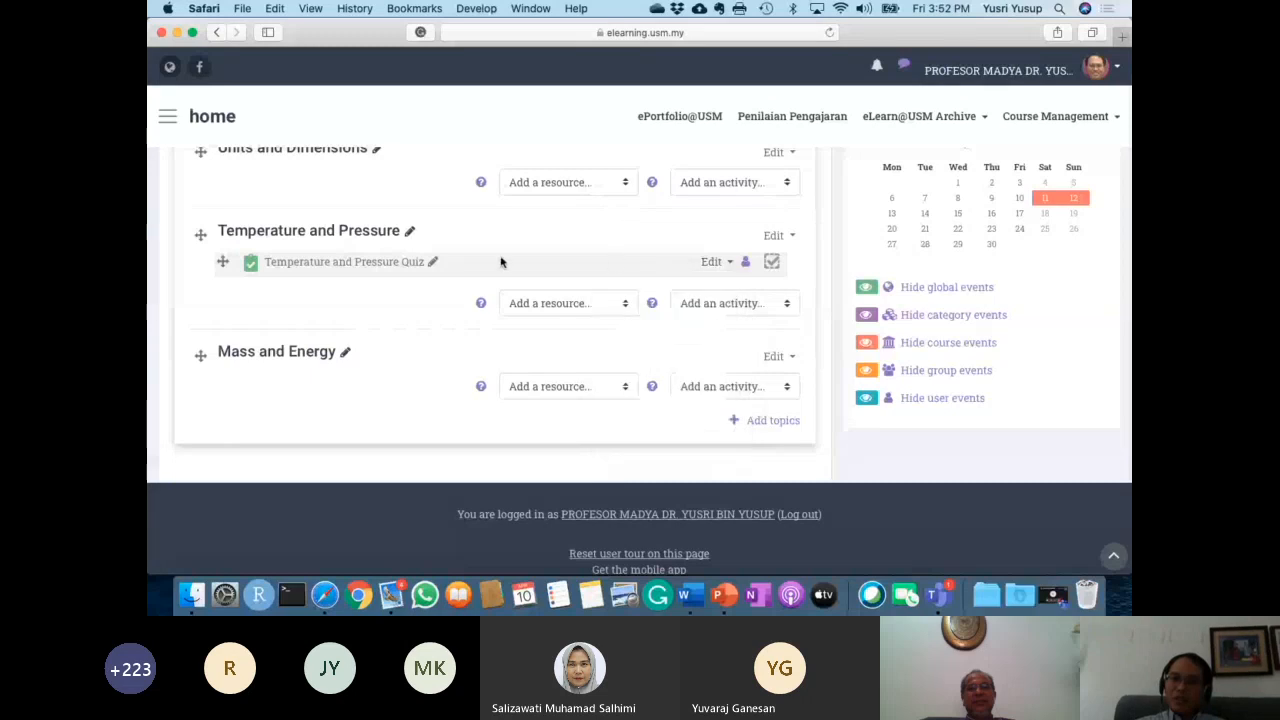
{"action": "left_click", "coordinate": [337, 264]}
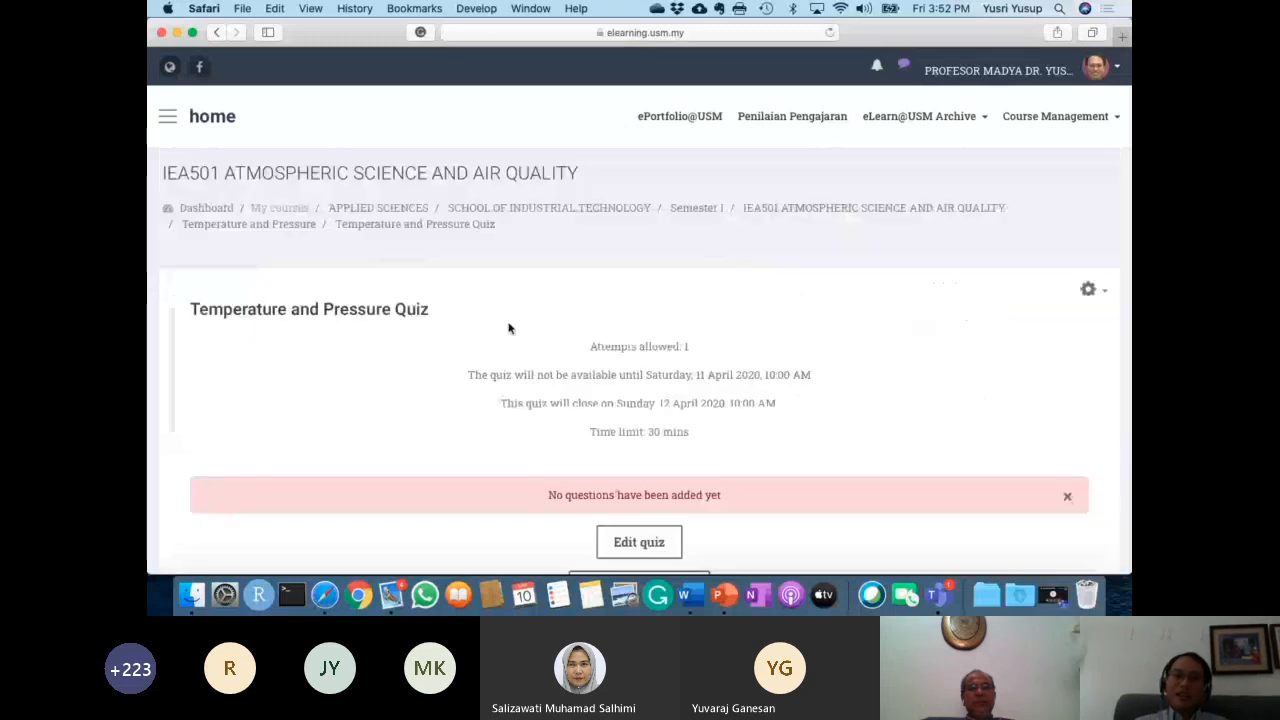
{"action": "scroll", "coordinate": [869, 380], "scroll_direction": "down", "scroll_amount": 2}
{"action": "scroll", "coordinate": [869, 380], "scroll_direction": "down", "scroll_amount": 2}
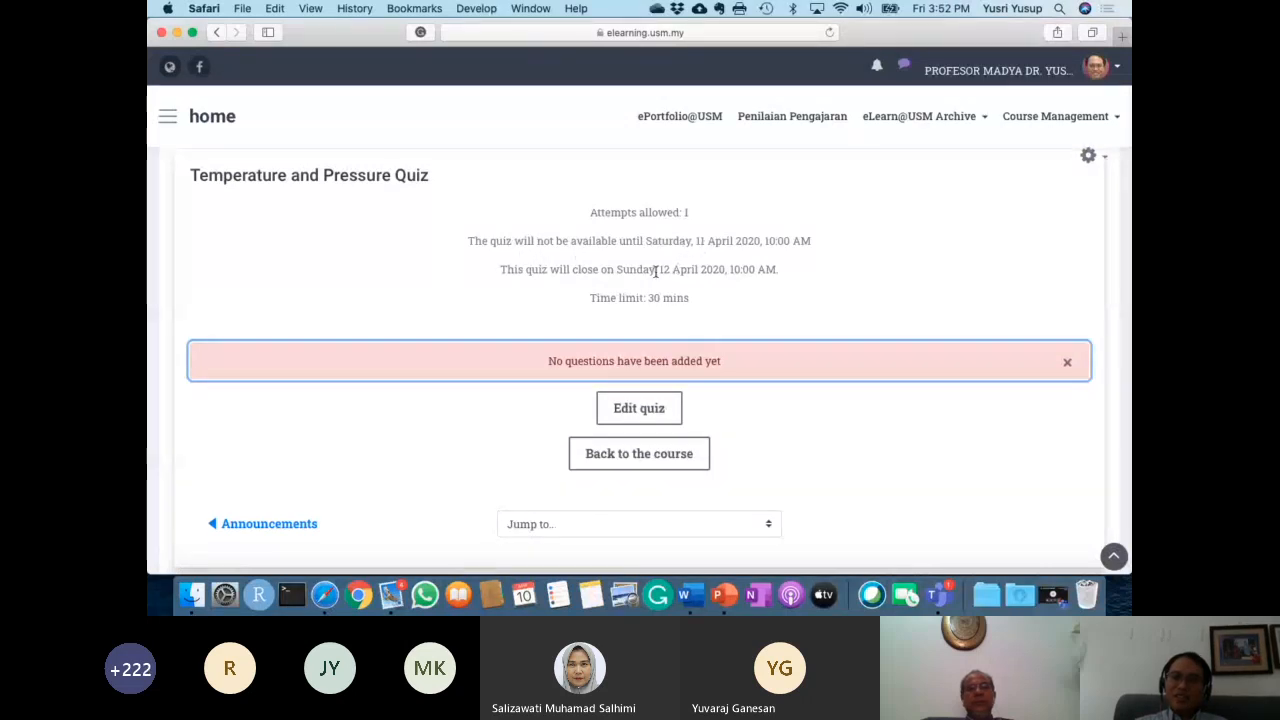
{"action": "scroll", "coordinate": [659, 315], "scroll_direction": "down", "scroll_amount": 1}
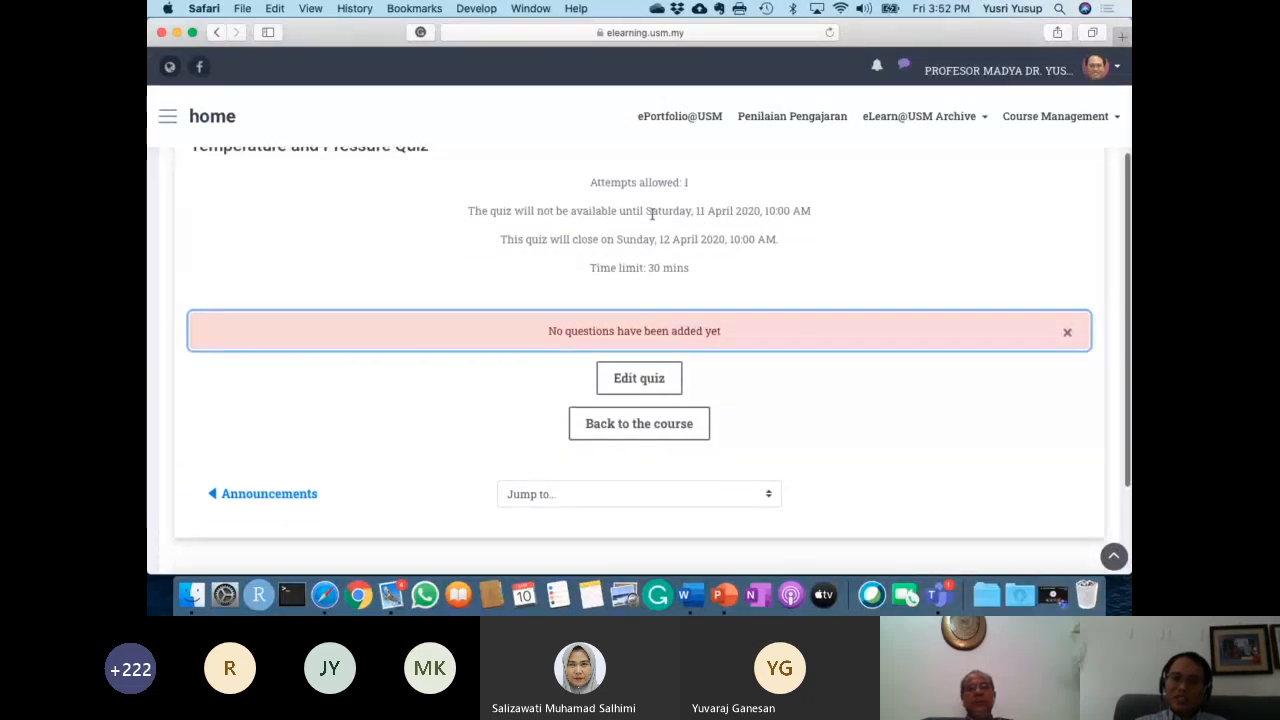
{"action": "scroll", "coordinate": [684, 260], "scroll_direction": "up", "scroll_amount": 2}
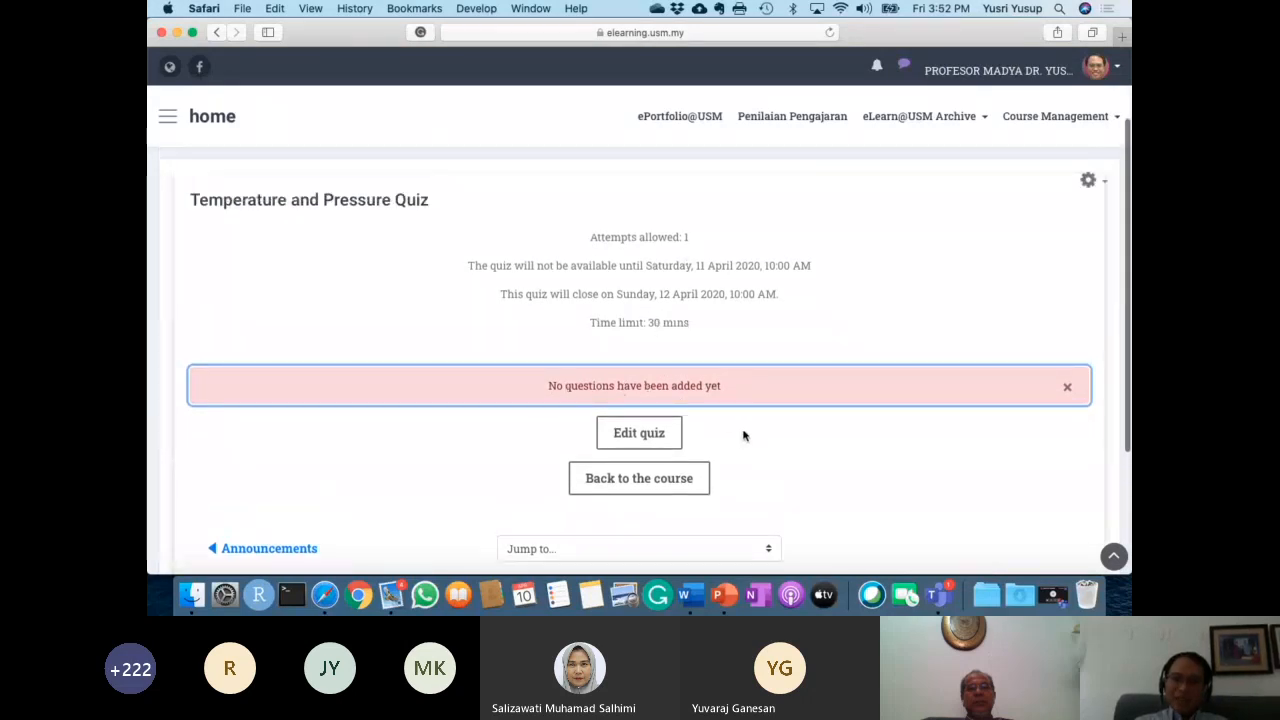
{"action": "scroll", "coordinate": [743, 435], "scroll_direction": "down", "scroll_amount": 1}
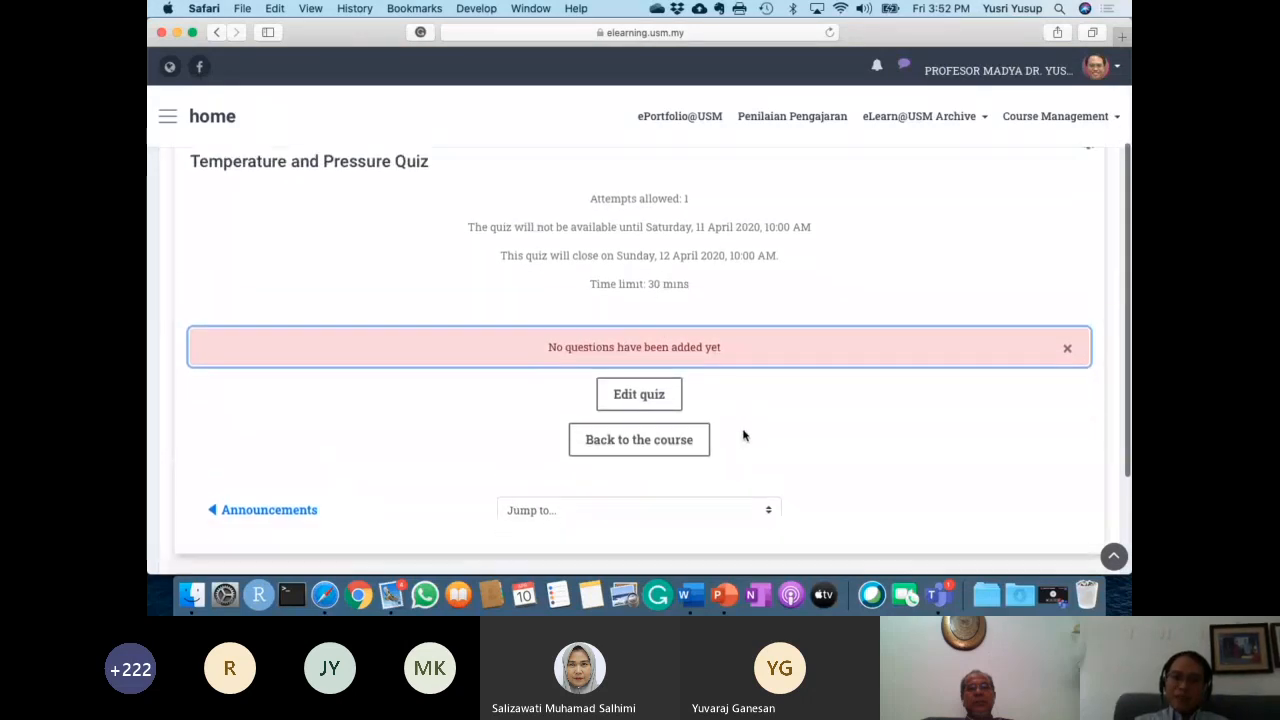
Start editing the quiz's questions and choose the Temperature and Pressure category for adding from the question bank.
{"action": "left_click", "coordinate": [662, 403]}
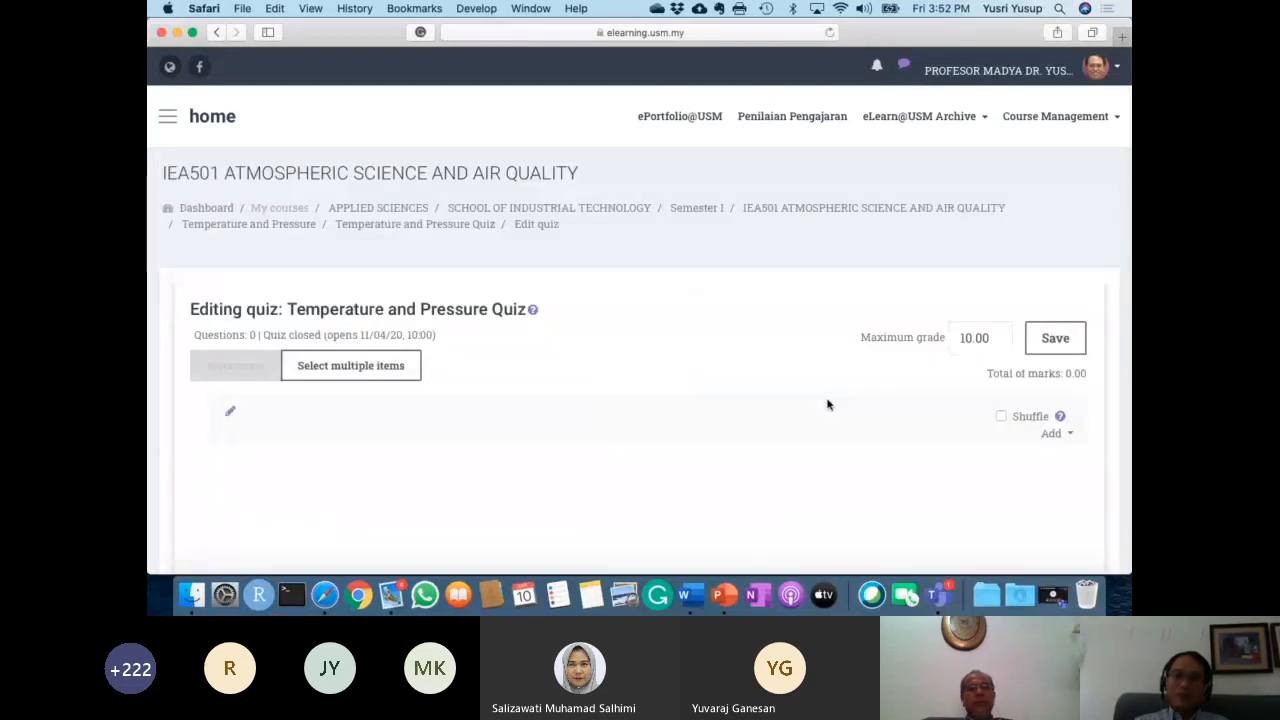
{"action": "scroll", "coordinate": [828, 404], "scroll_direction": "down", "scroll_amount": 3}
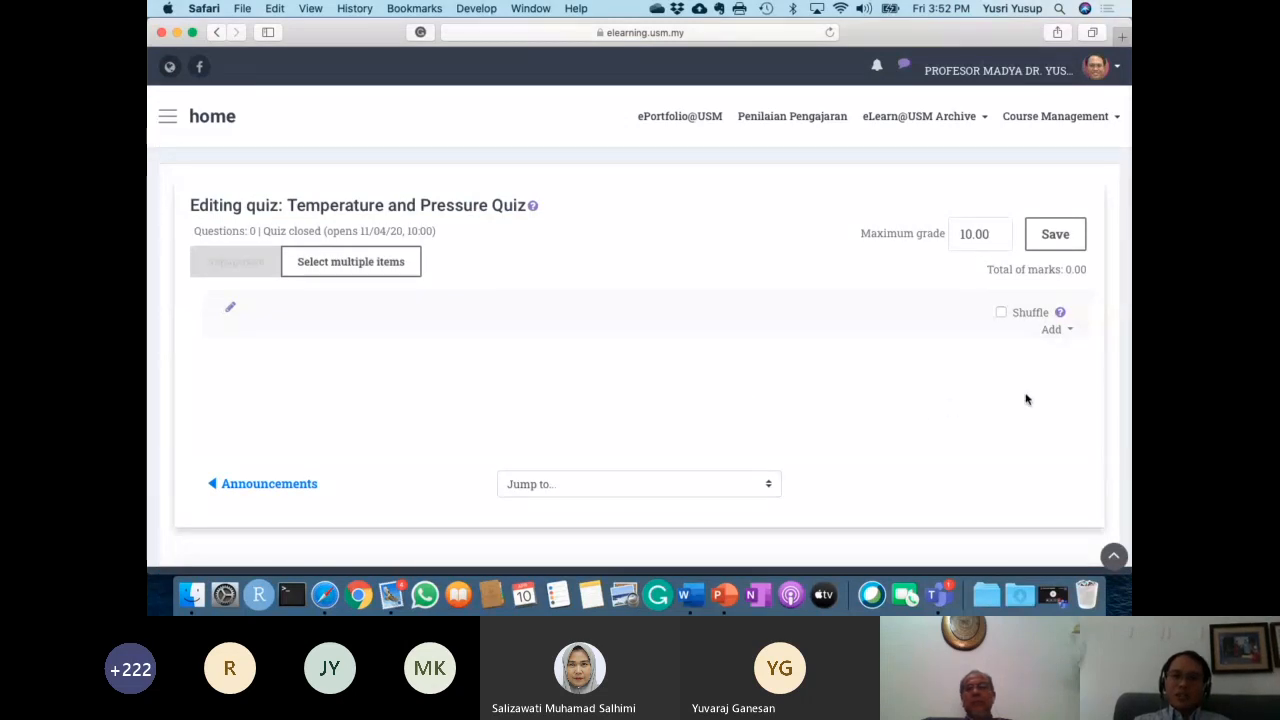
{"action": "left_click", "coordinate": [1051, 331]}
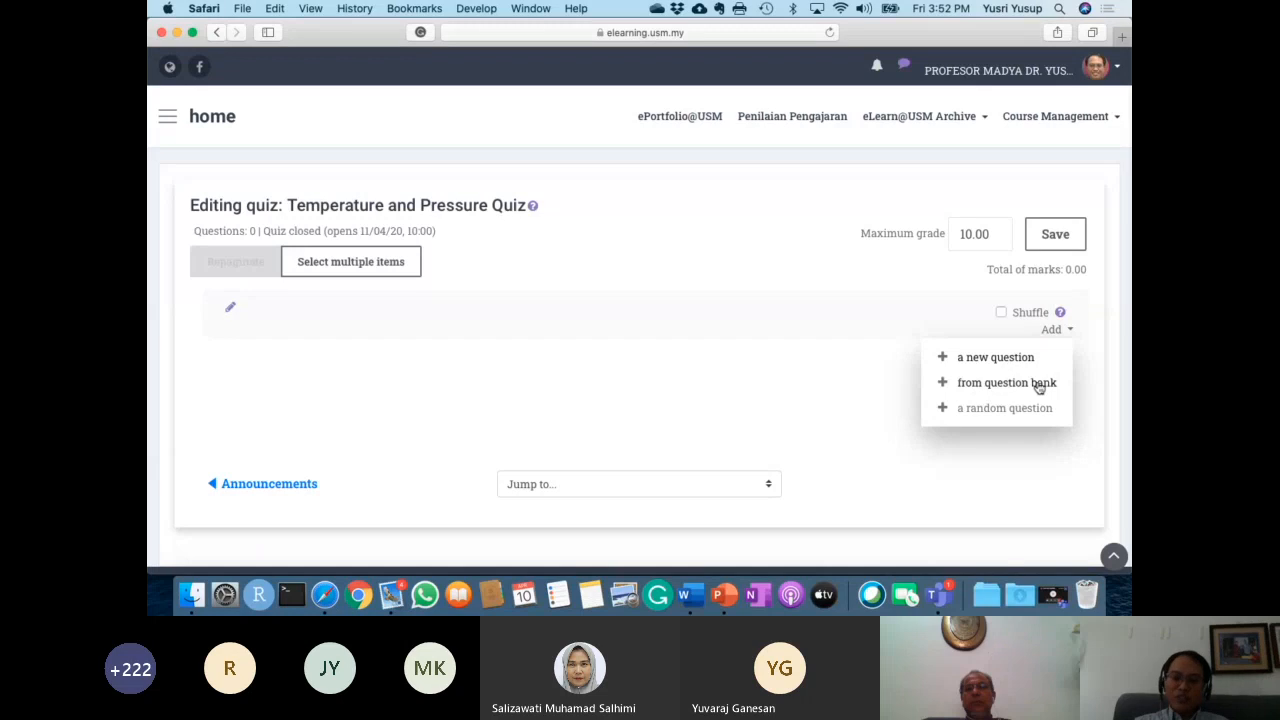
{"action": "left_click", "coordinate": [980, 390]}
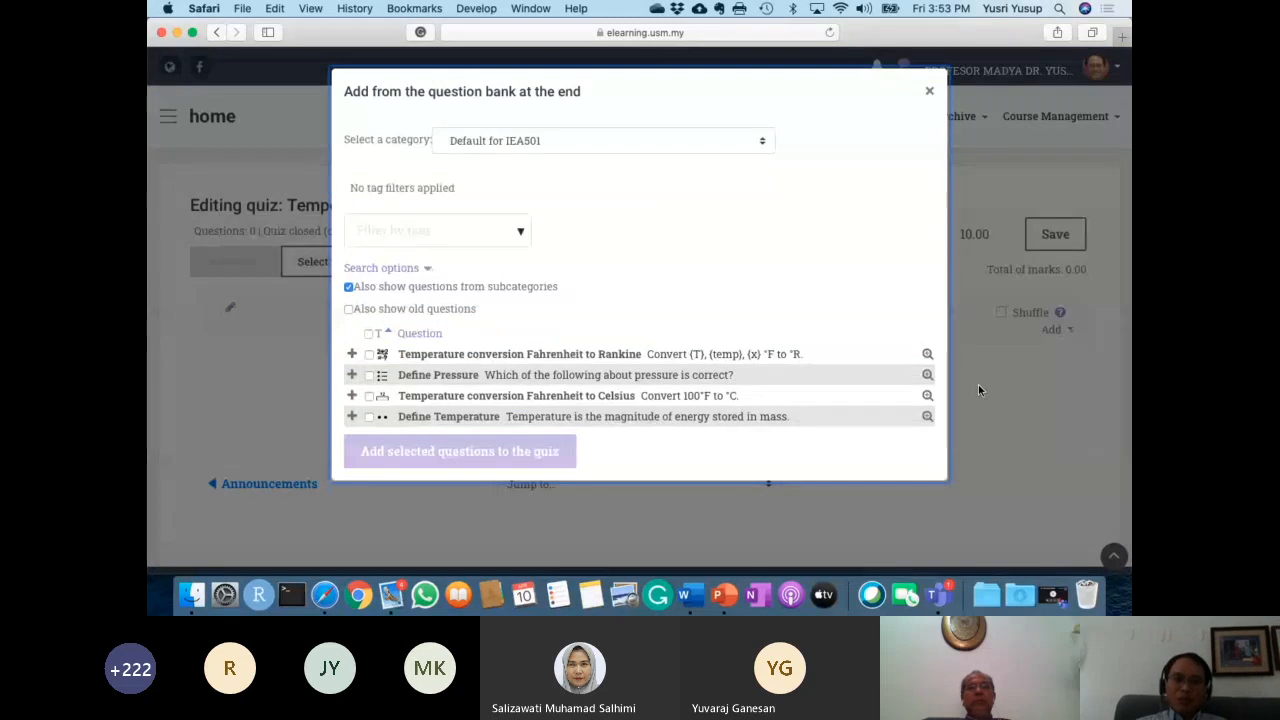
{"action": "left_click", "coordinate": [643, 148]}
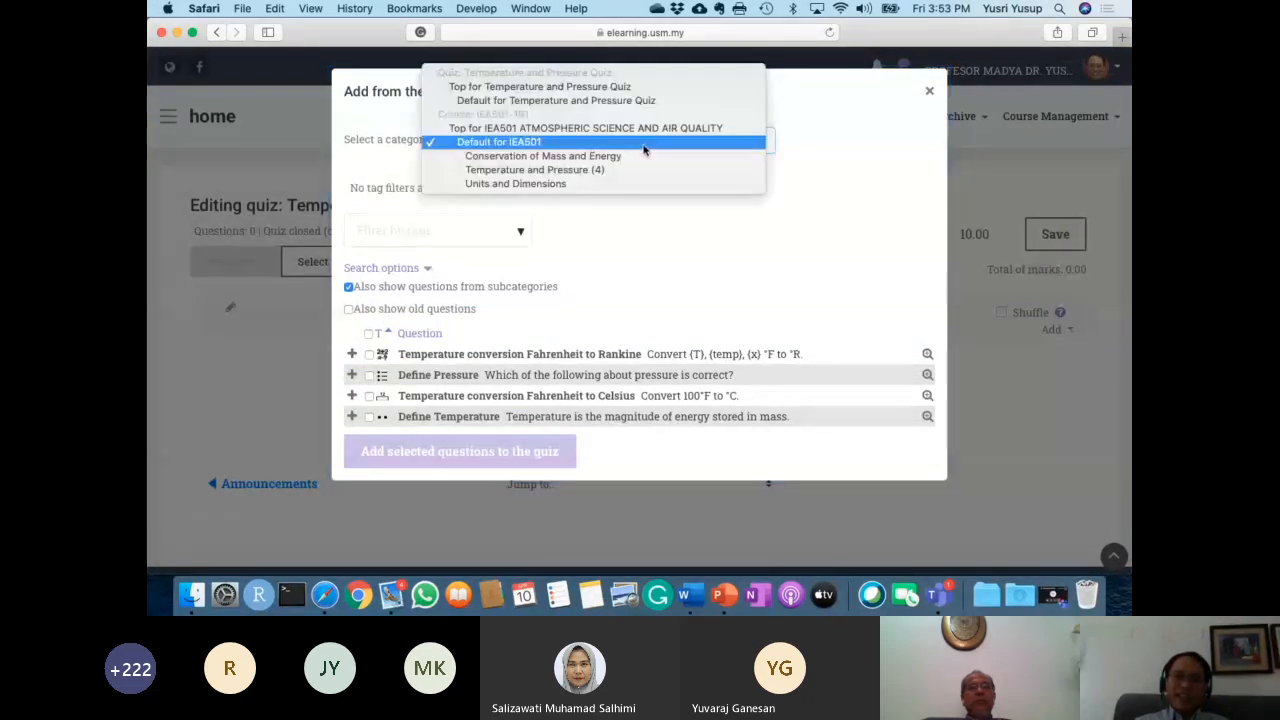
{"action": "left_click", "coordinate": [564, 174]}
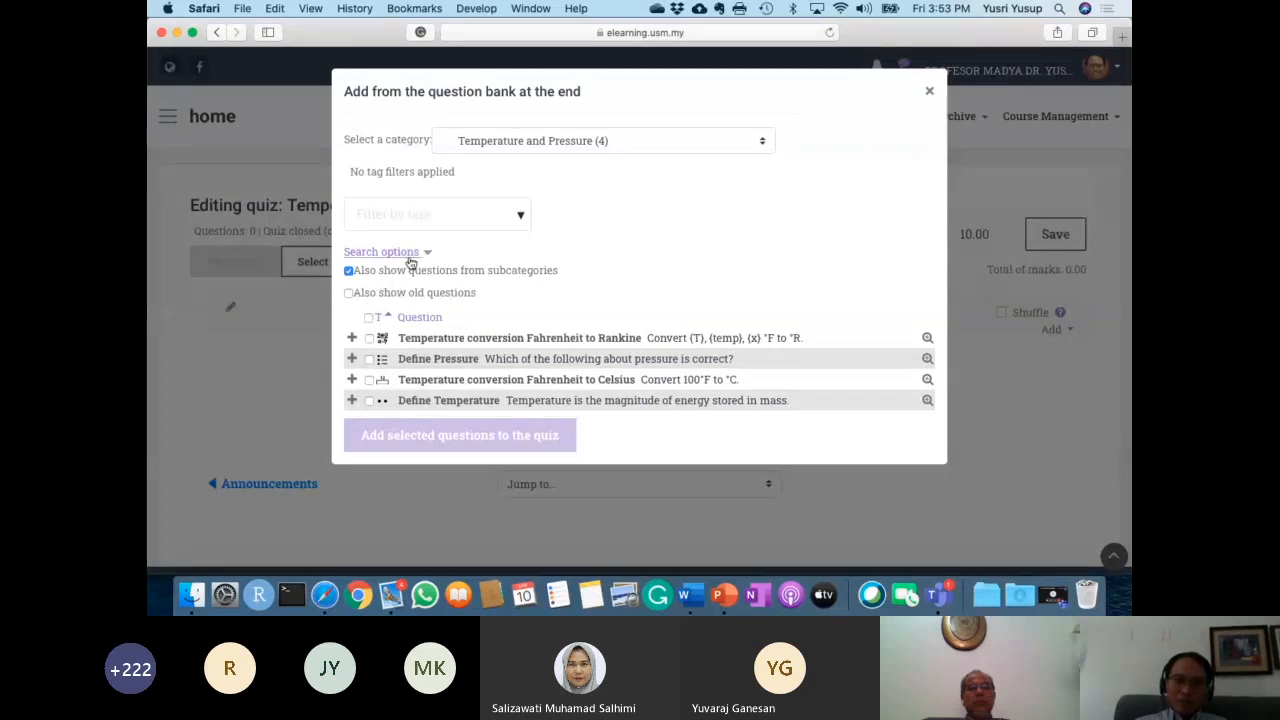
Select all four questions in the category, add them to the quiz and look over the resulting question list.
{"action": "left_click", "coordinate": [369, 318]}
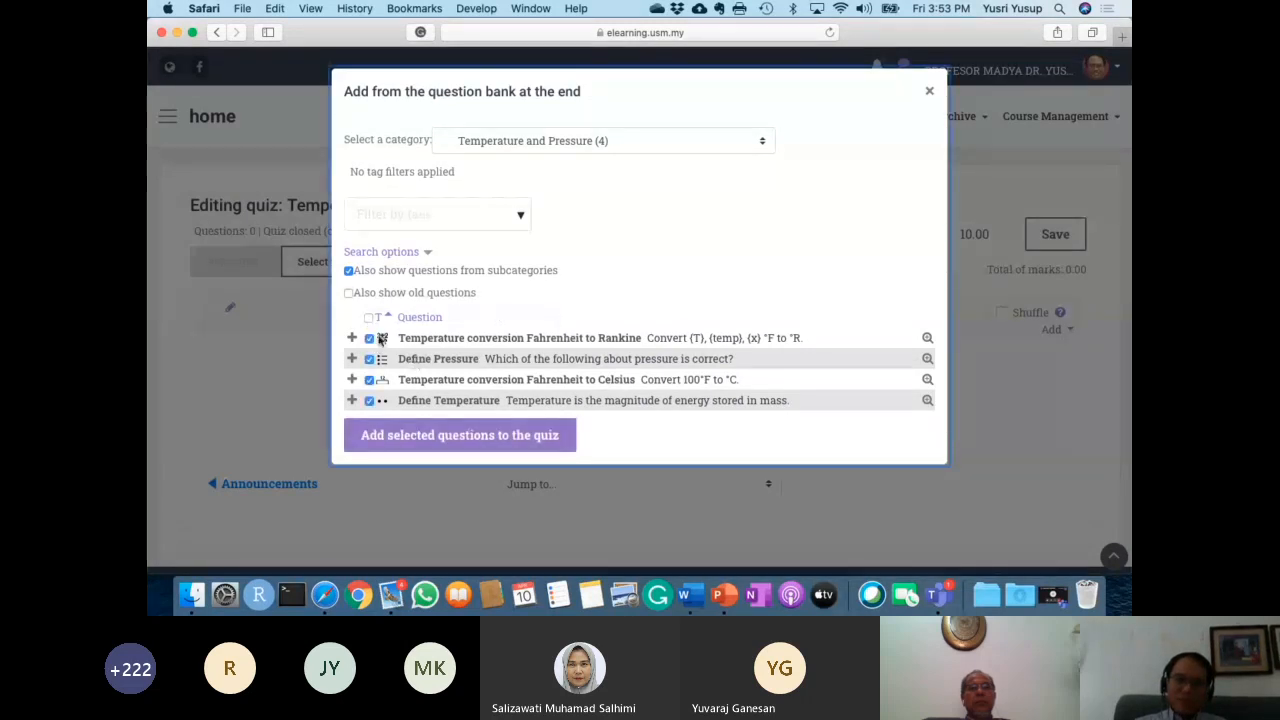
{"action": "left_click", "coordinate": [423, 254]}
{"action": "left_click", "coordinate": [420, 255]}
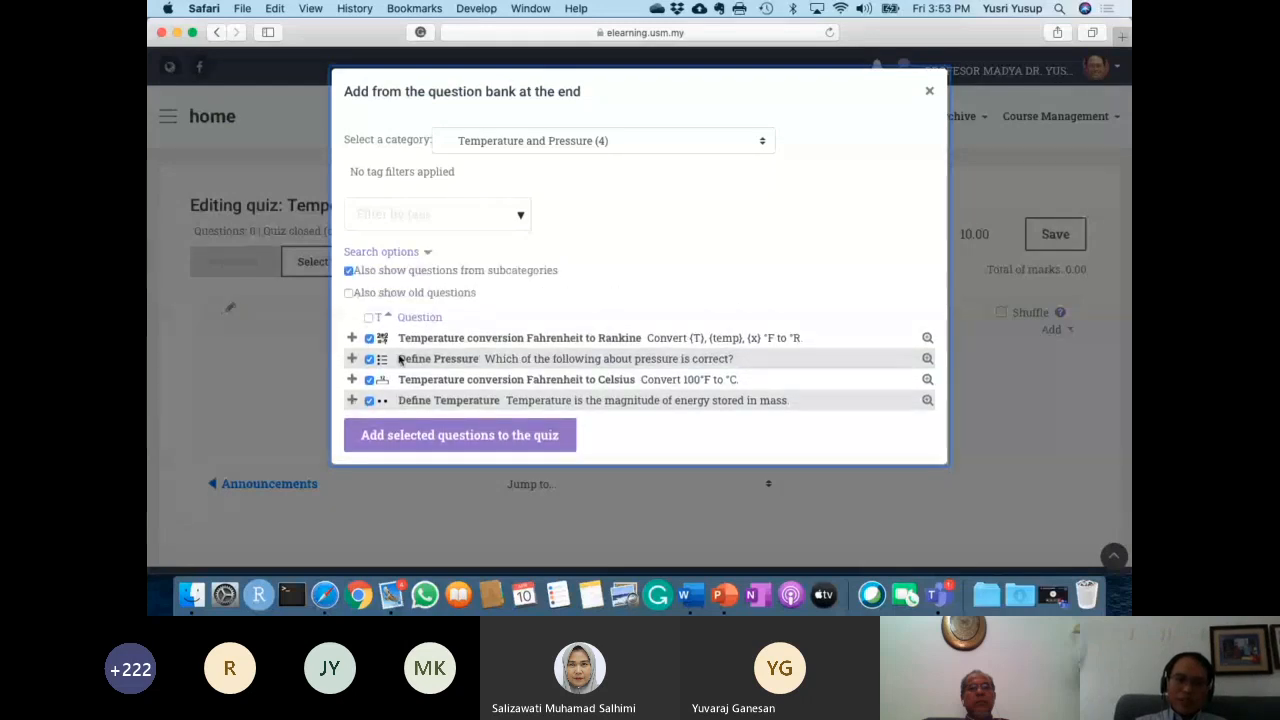
{"action": "left_click", "coordinate": [495, 446]}
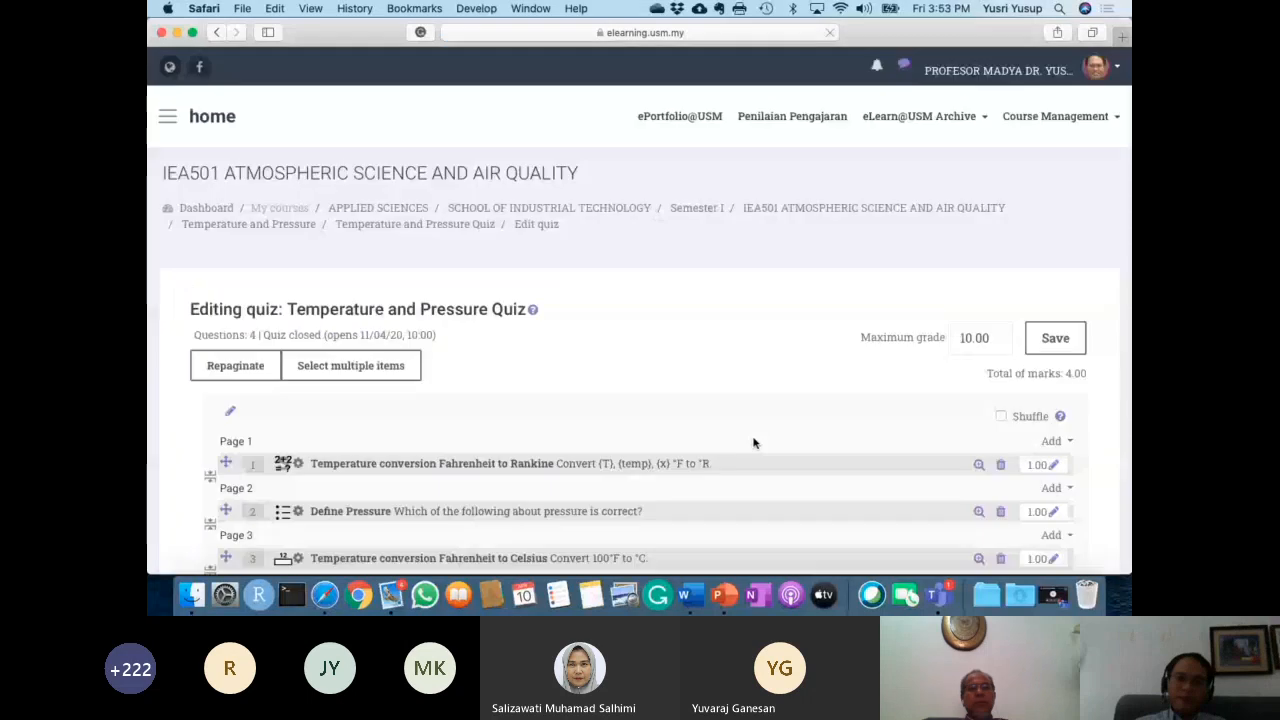
{"action": "scroll", "coordinate": [754, 443], "scroll_direction": "down", "scroll_amount": 3}
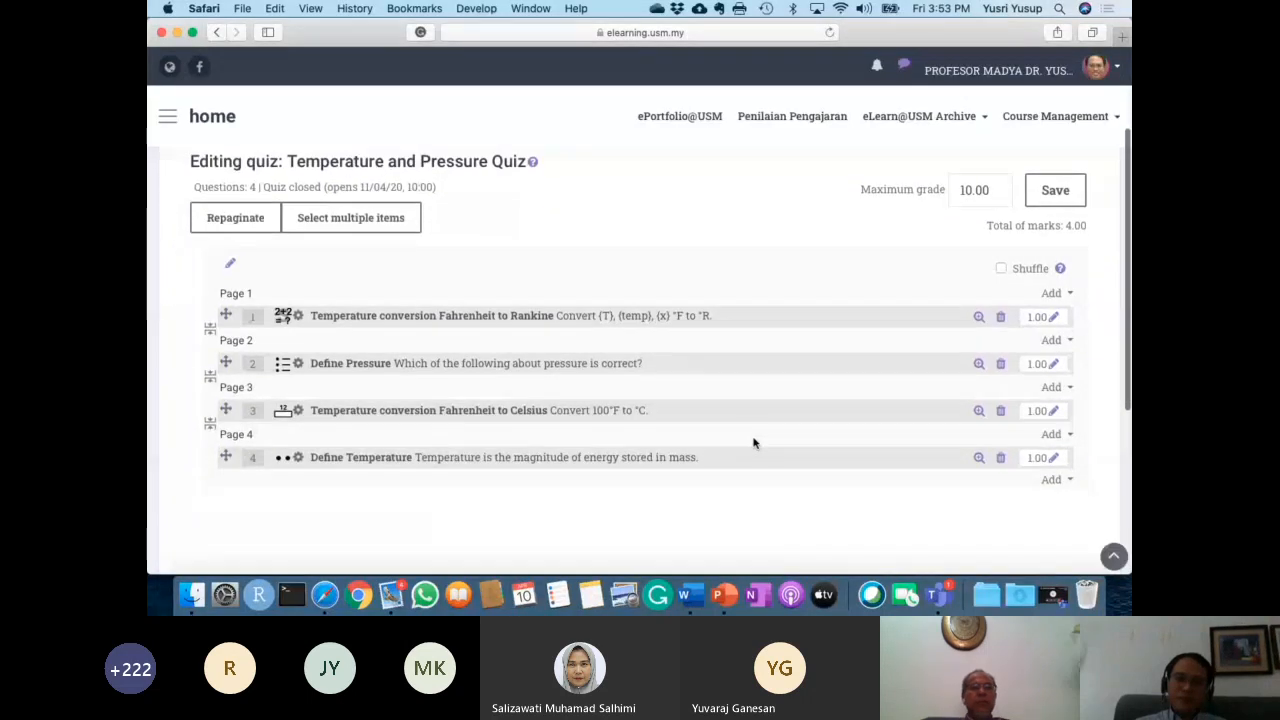
{"action": "scroll", "coordinate": [754, 443], "scroll_direction": "down", "scroll_amount": 2}
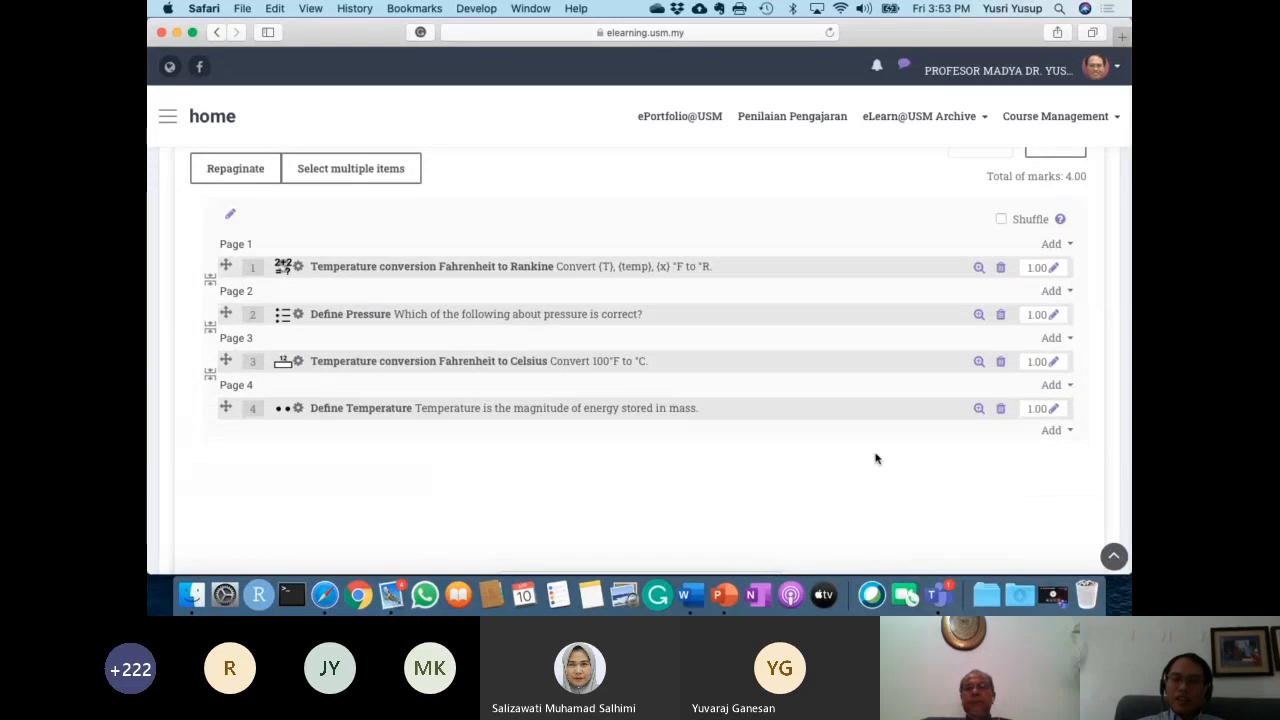
Add two random questions from the Temperature and Pressure category at the end of the quiz.
{"action": "left_click", "coordinate": [1064, 431]}
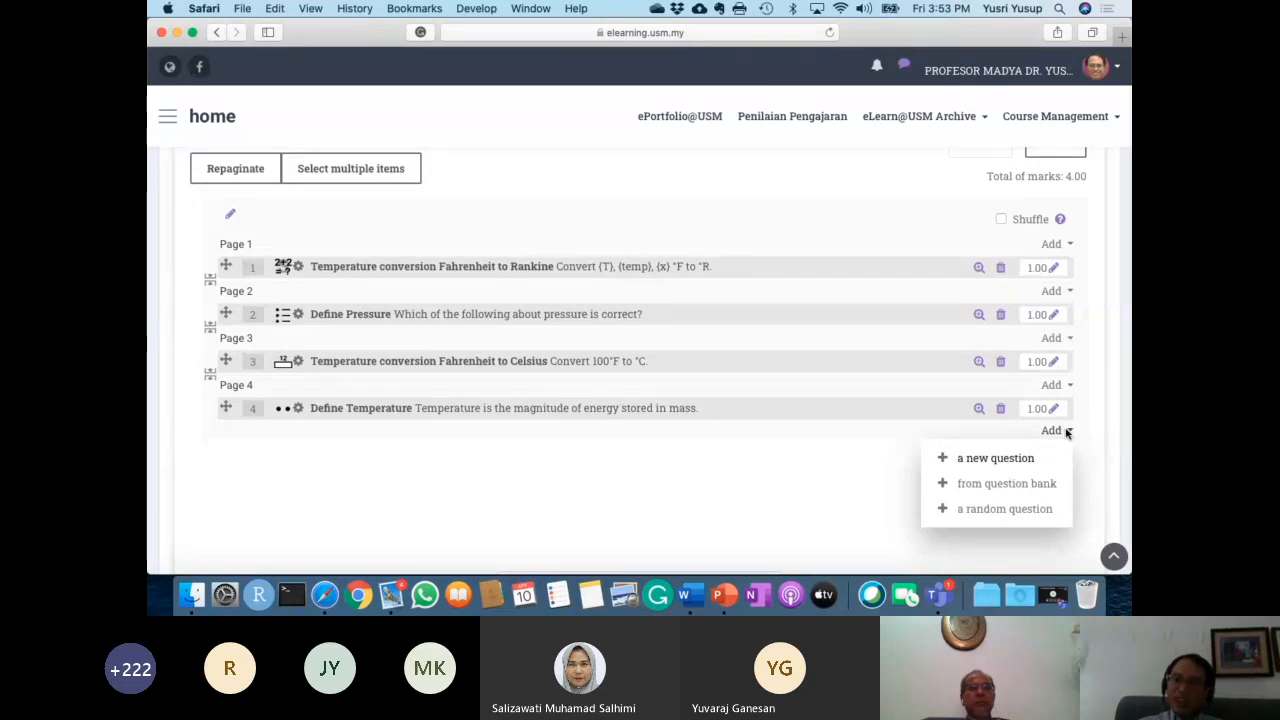
{"action": "left_click", "coordinate": [1020, 520]}
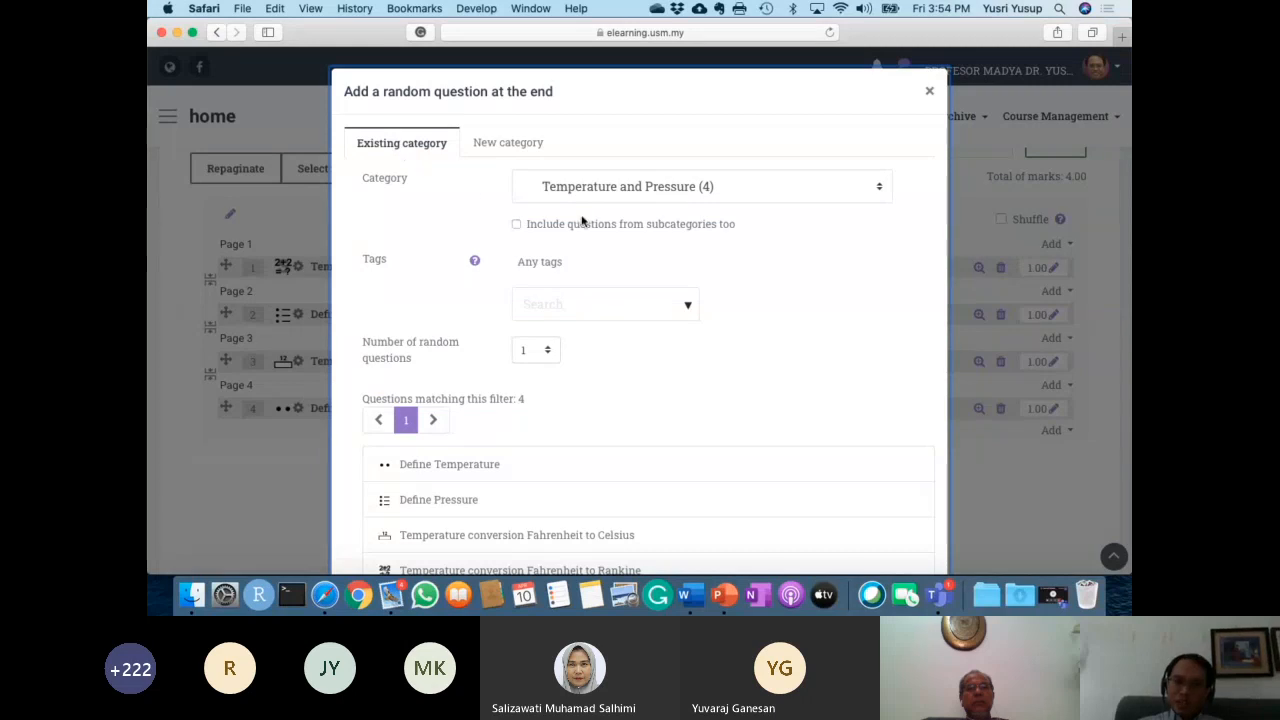
{"action": "left_click", "coordinate": [634, 195]}
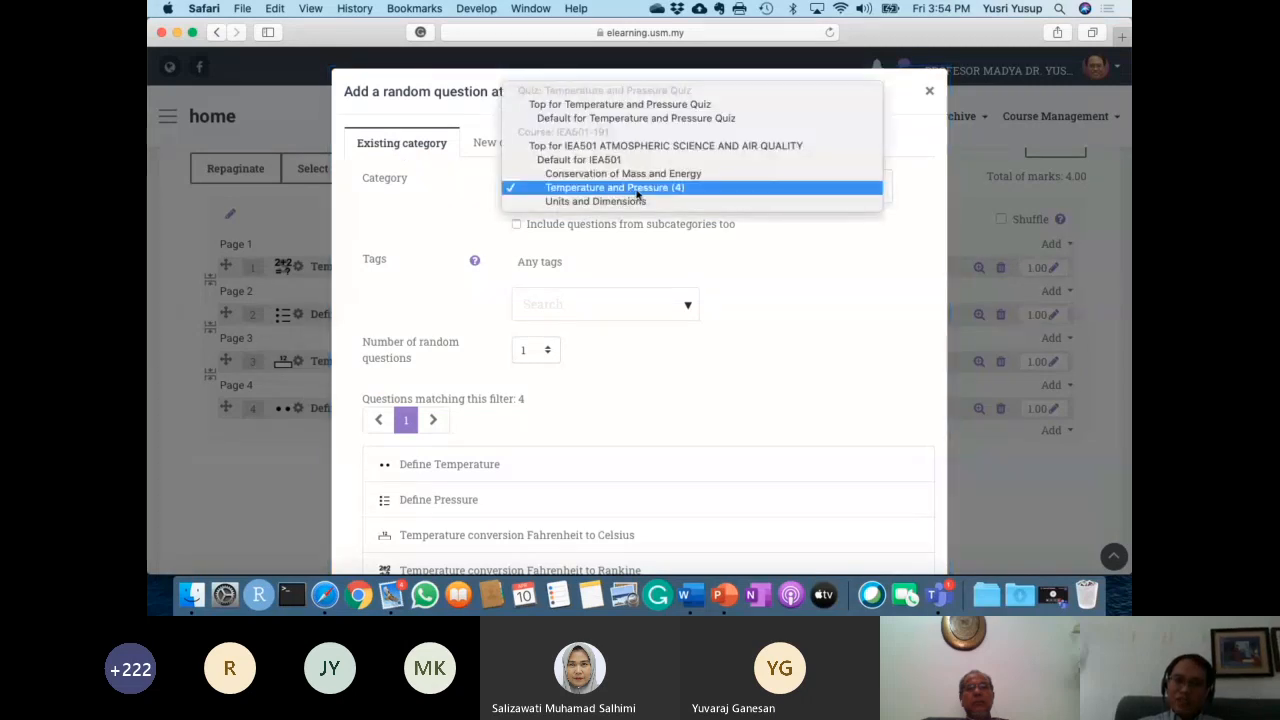
{"action": "left_click", "coordinate": [680, 190]}
{"action": "scroll", "coordinate": [780, 327], "scroll_direction": "down", "scroll_amount": 3}
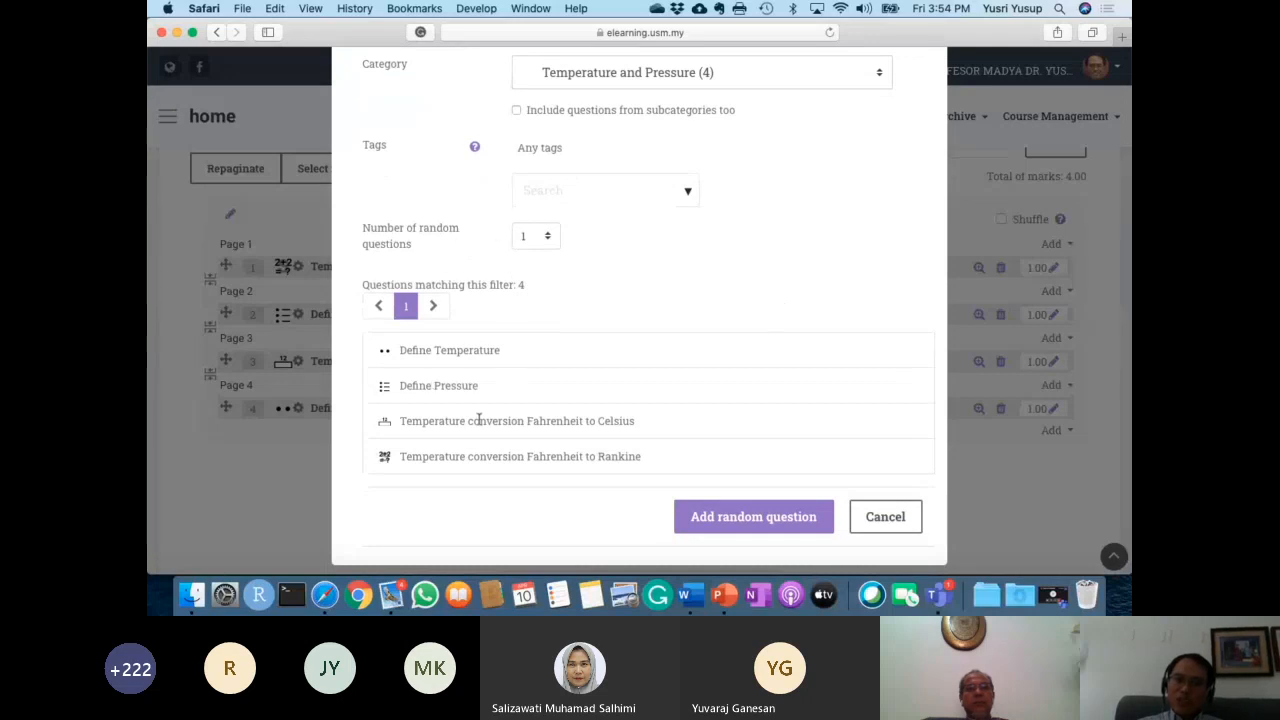
{"action": "left_click", "coordinate": [546, 236]}
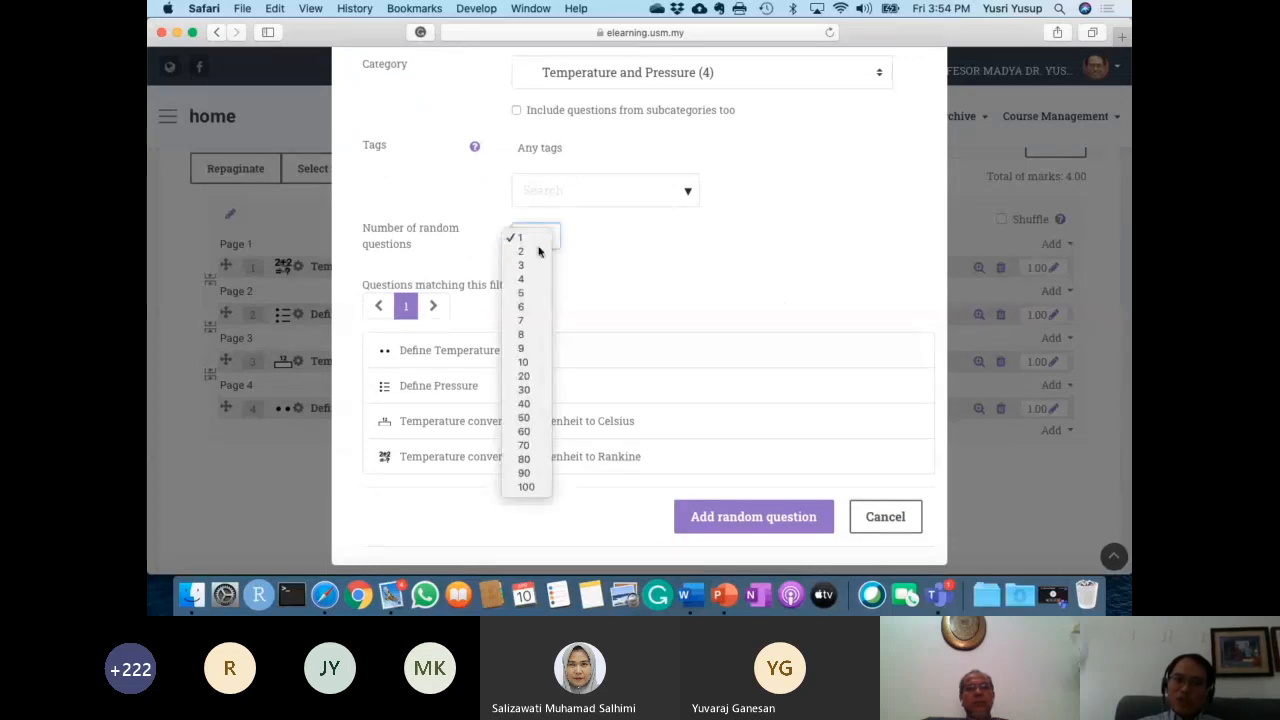
{"action": "left_click", "coordinate": [527, 251]}
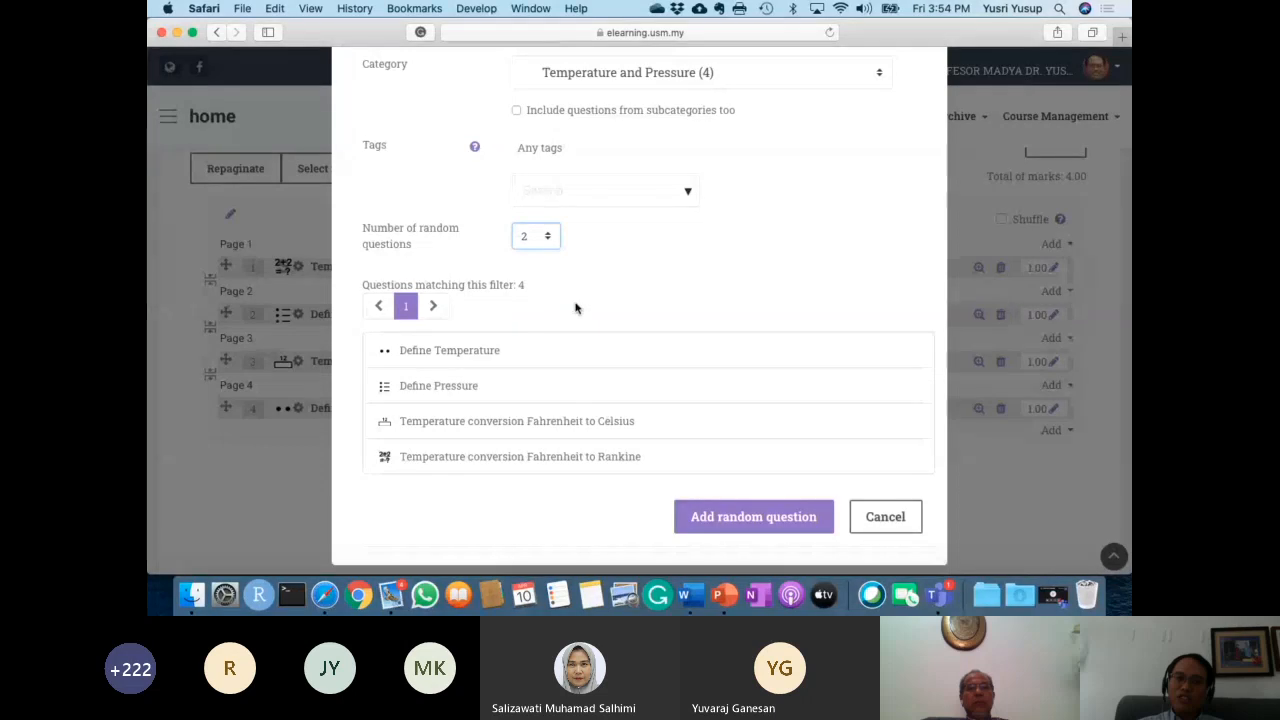
{"action": "left_click", "coordinate": [726, 520]}
{"action": "scroll", "coordinate": [693, 395], "scroll_direction": "down", "scroll_amount": 4}
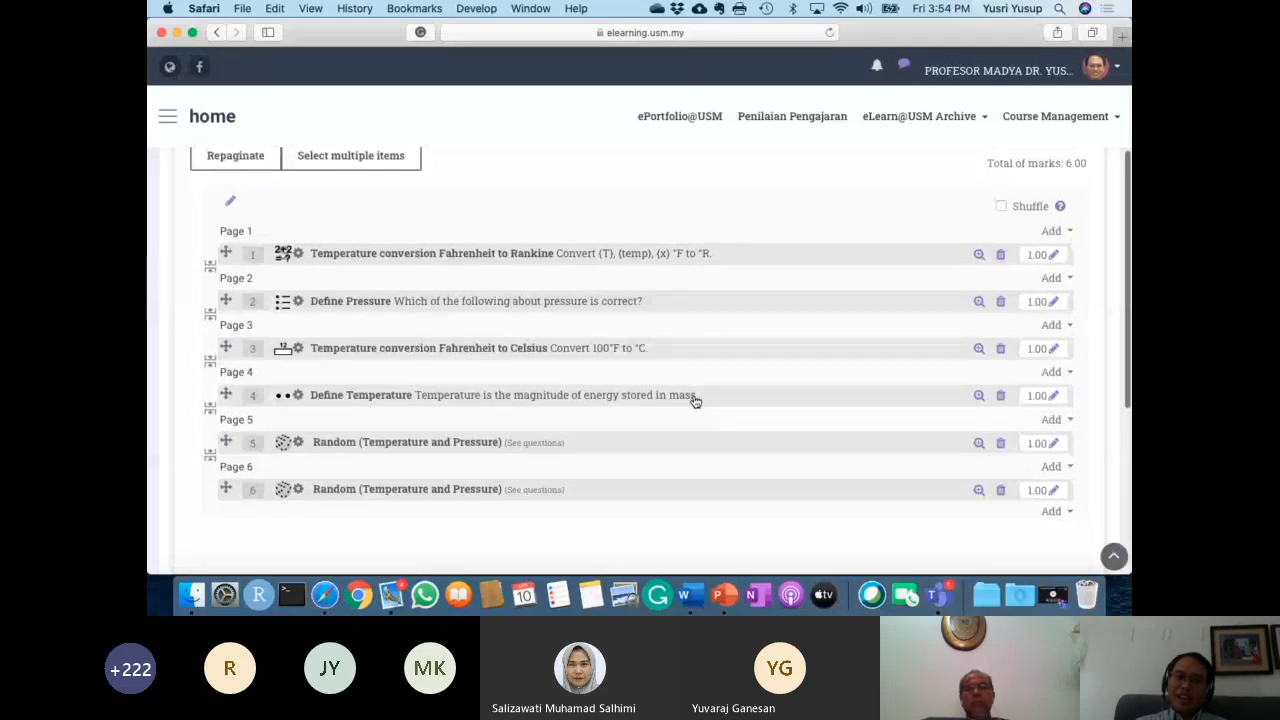
{"action": "scroll", "coordinate": [695, 401], "scroll_direction": "down", "scroll_amount": 1}
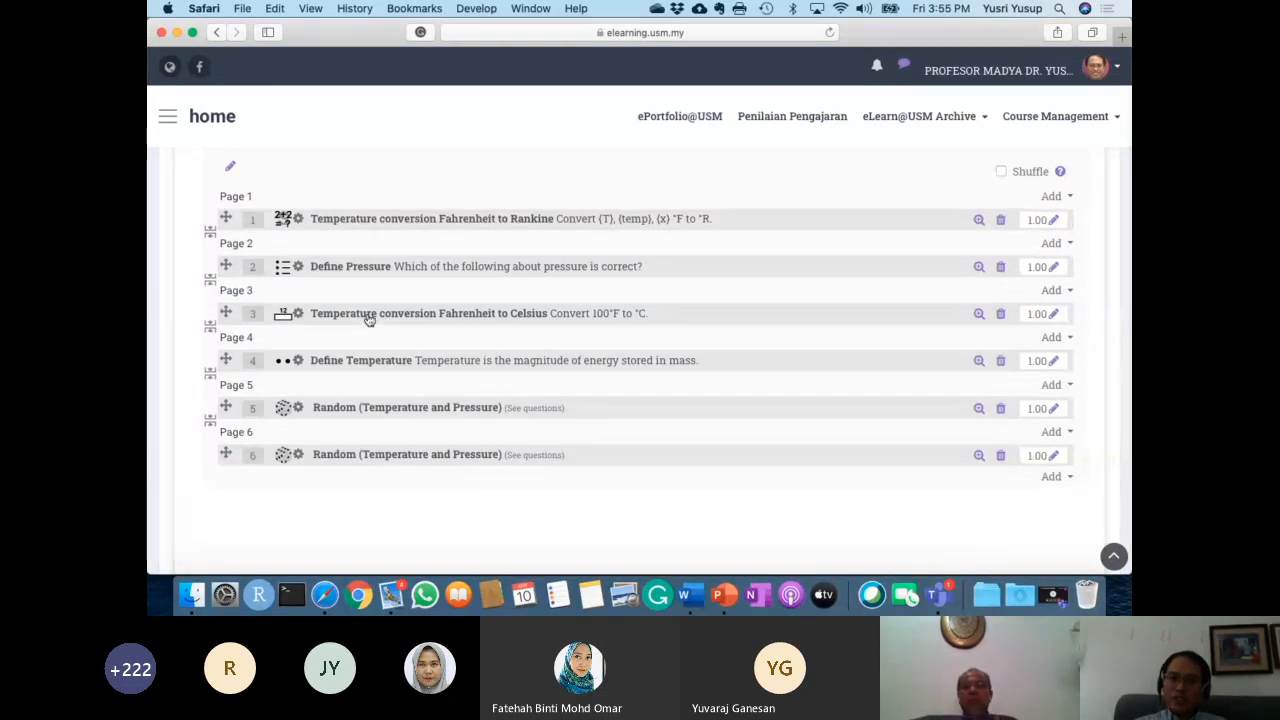
Set the mark for the Temperature conversion Fahrenheit to Celsius question to 2.
{"action": "left_click", "coordinate": [1055, 318]}
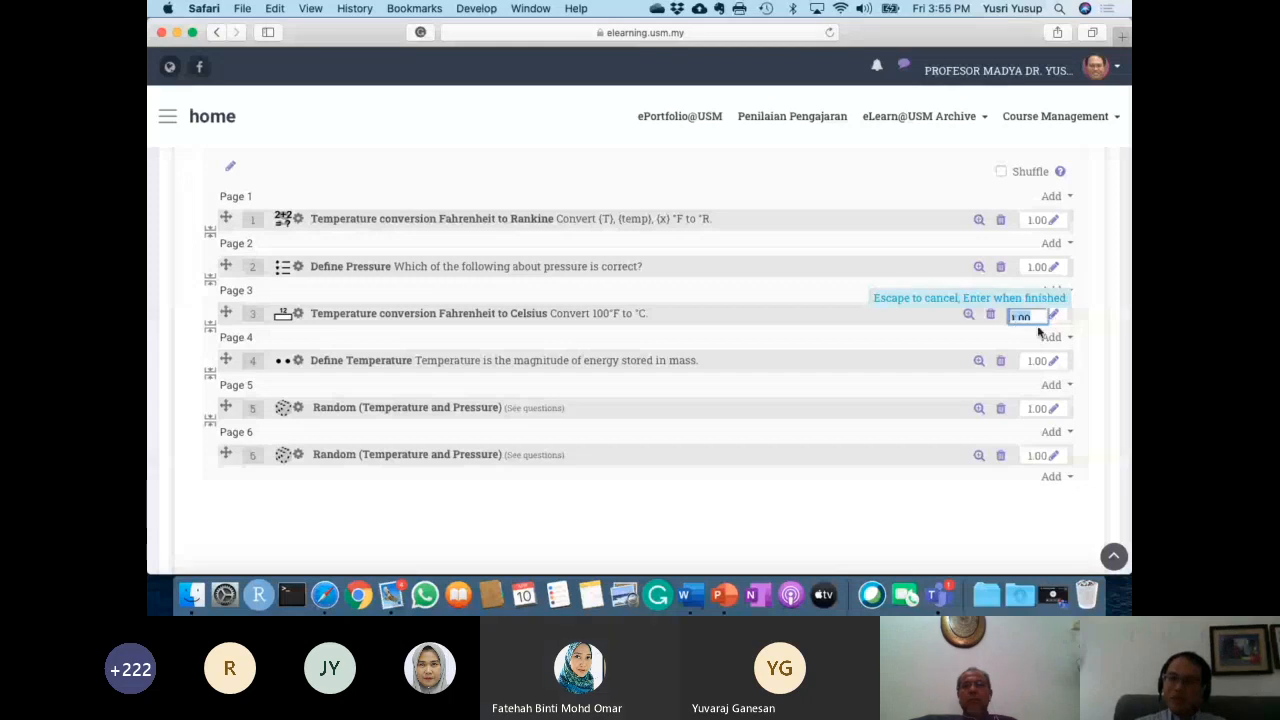
{"action": "type", "text": "2"}
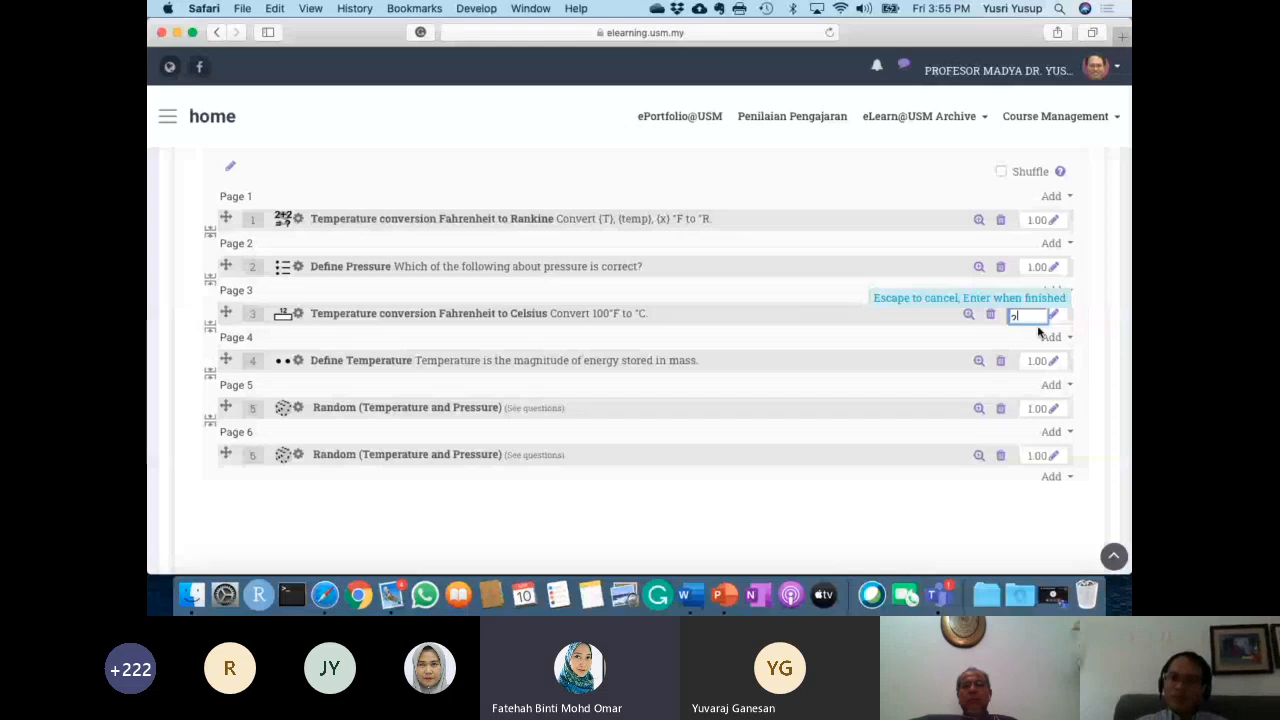
{"action": "key", "text": "Return"}
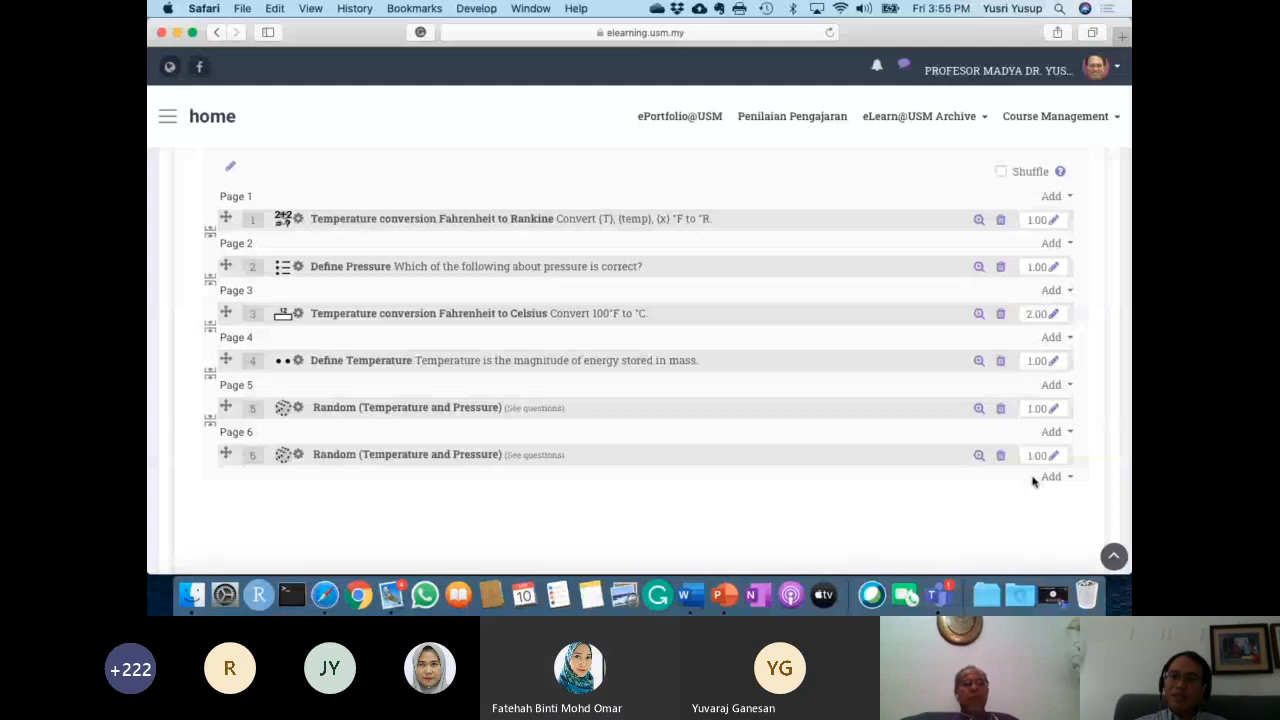
Enable shuffling of the quiz questions and save the quiz with its maximum grade of 10.00.
{"action": "scroll", "coordinate": [1033, 460], "scroll_direction": "up", "scroll_amount": 1}
{"action": "scroll", "coordinate": [1034, 462], "scroll_direction": "up", "scroll_amount": 2}
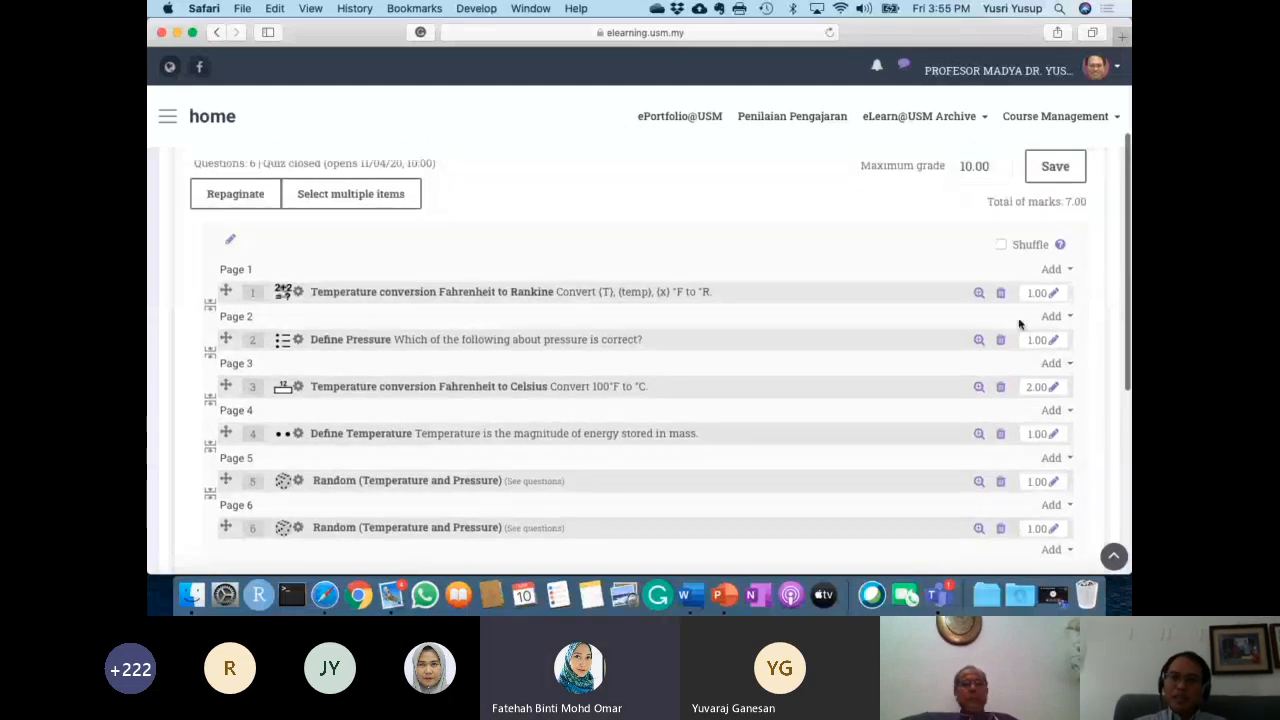
{"action": "left_click", "coordinate": [1002, 245]}
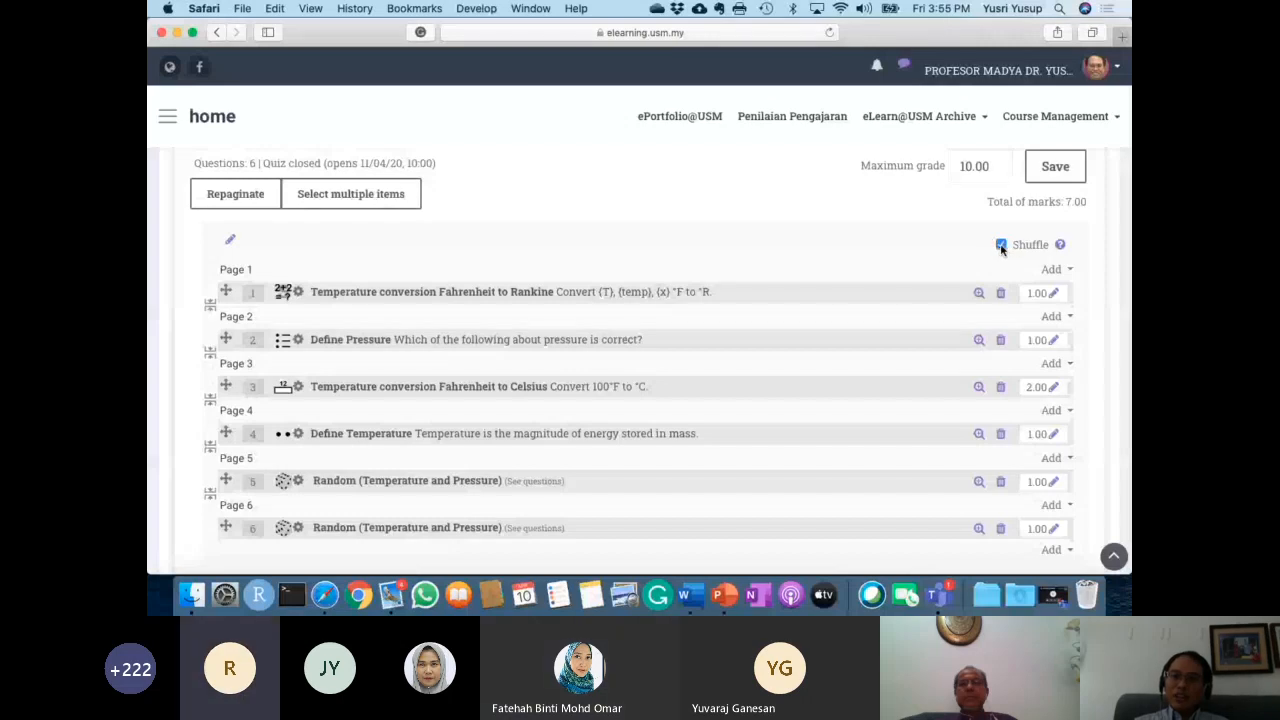
{"action": "left_click", "coordinate": [1003, 247]}
{"action": "scroll", "coordinate": [929, 295], "scroll_direction": "down", "scroll_amount": 2}
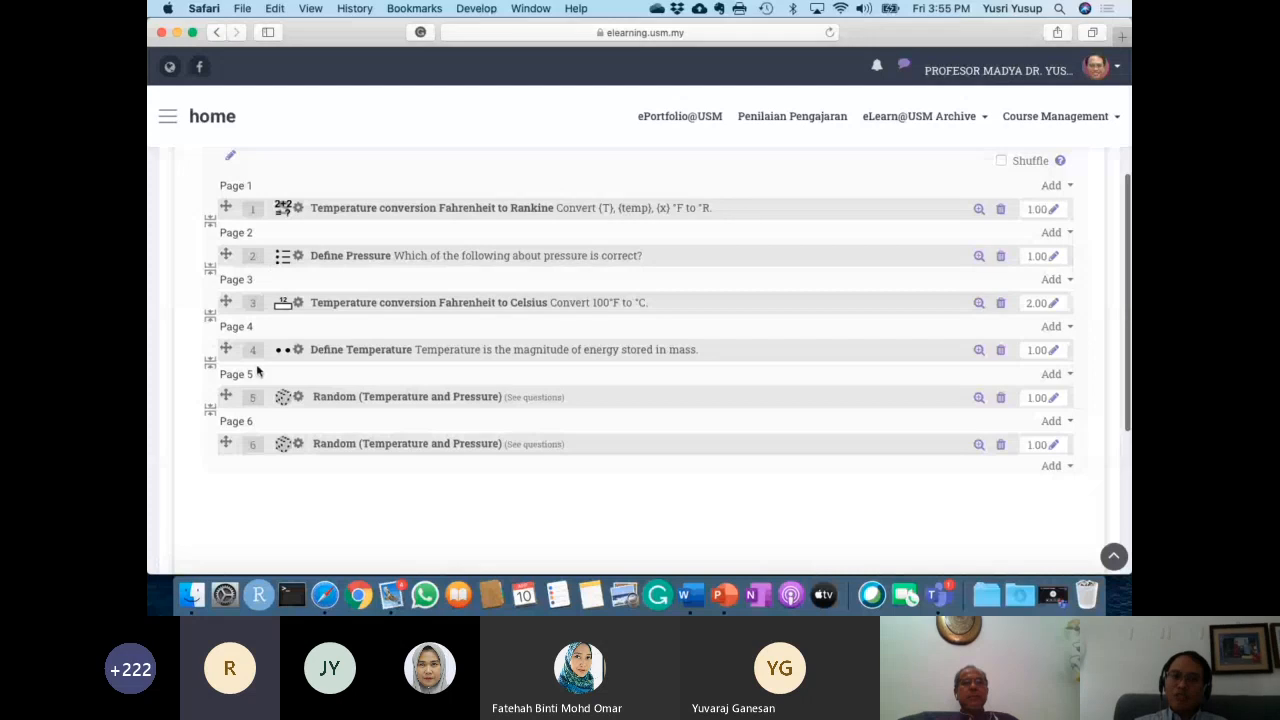
{"action": "scroll", "coordinate": [777, 277], "scroll_direction": "up", "scroll_amount": 1}
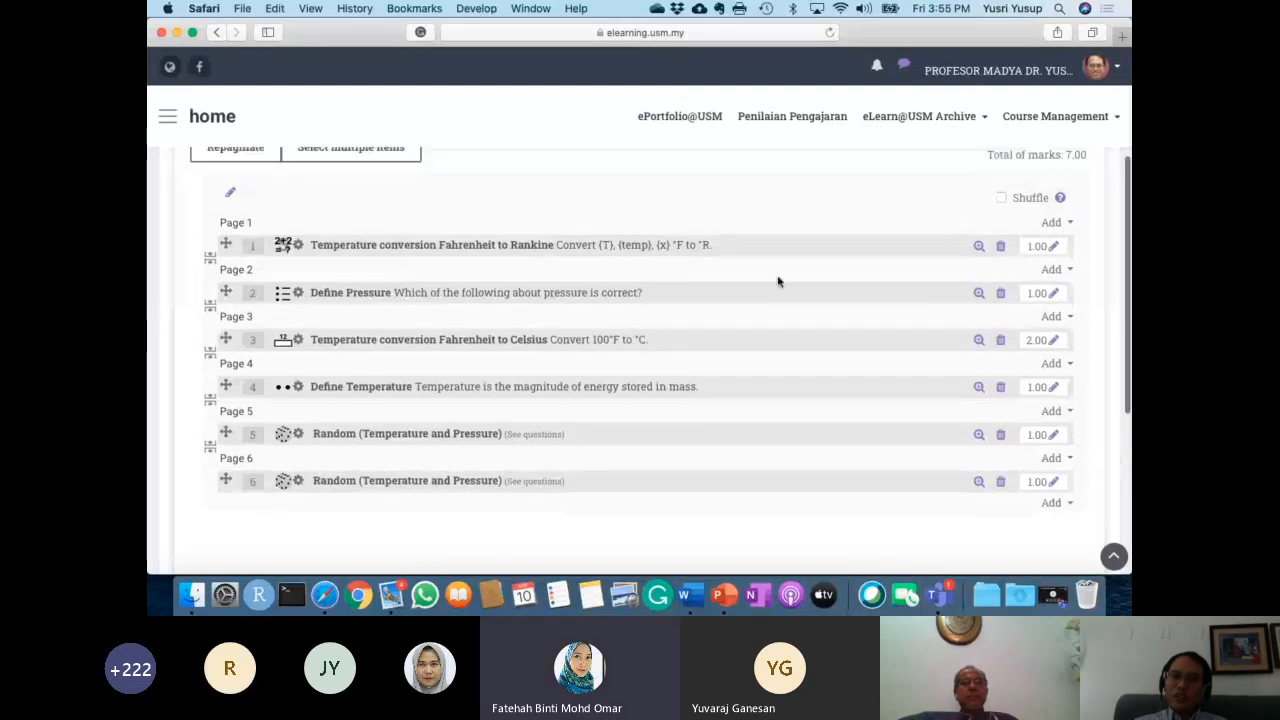
{"action": "left_click", "coordinate": [1001, 198]}
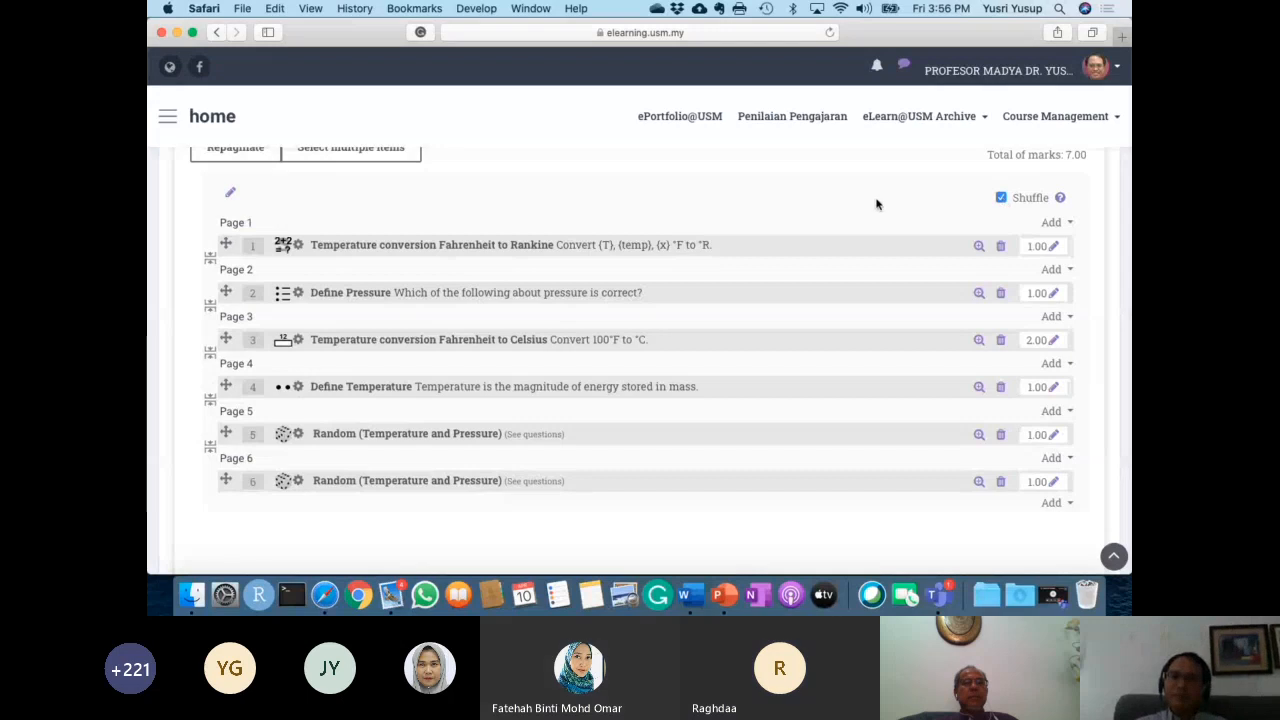
{"action": "scroll", "coordinate": [877, 203], "scroll_direction": "up", "scroll_amount": 2}
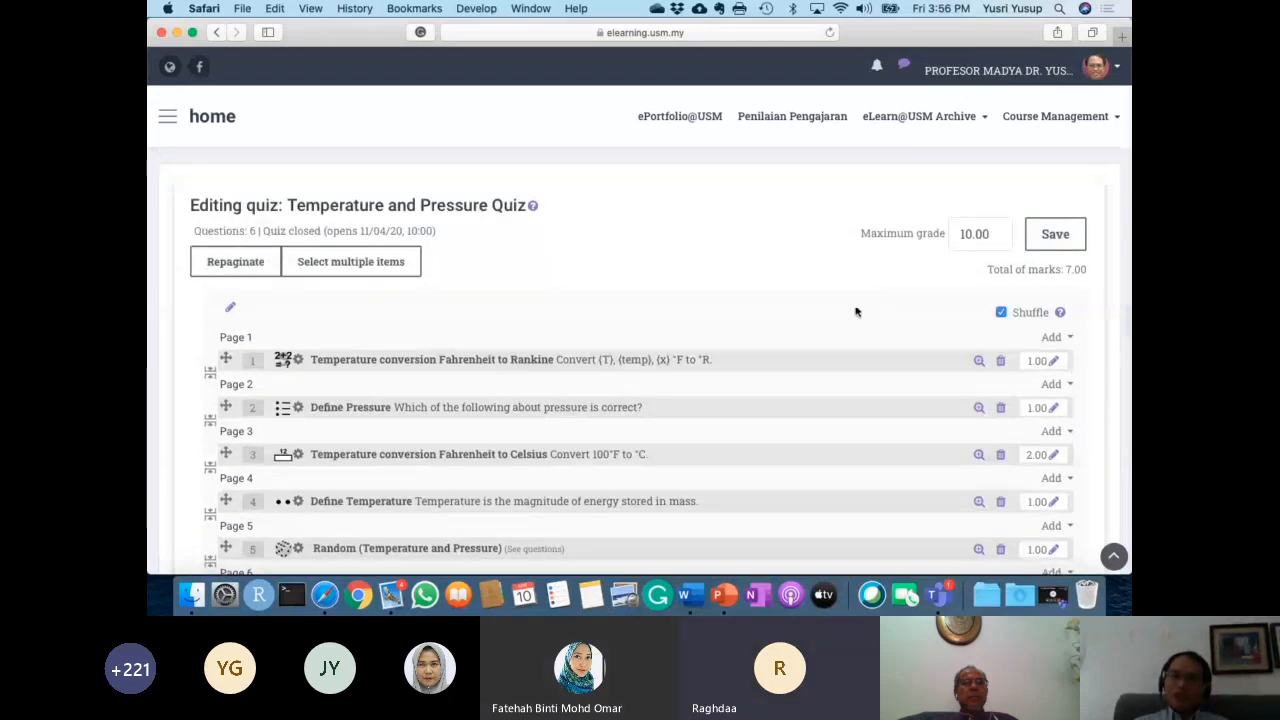
{"action": "left_click", "coordinate": [1057, 246]}
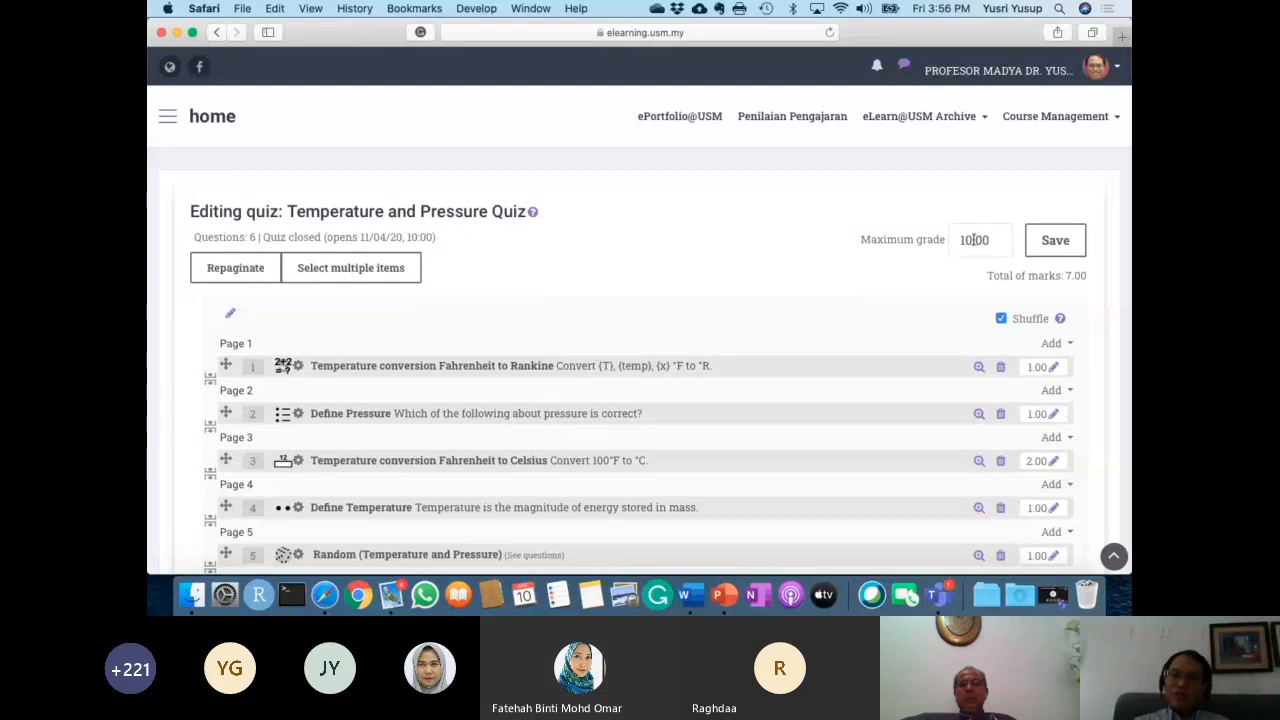
Return to the Temperature and Pressure Quiz page and try to start a timed preview attempt.
{"action": "scroll", "coordinate": [868, 351], "scroll_direction": "up", "scroll_amount": 1}
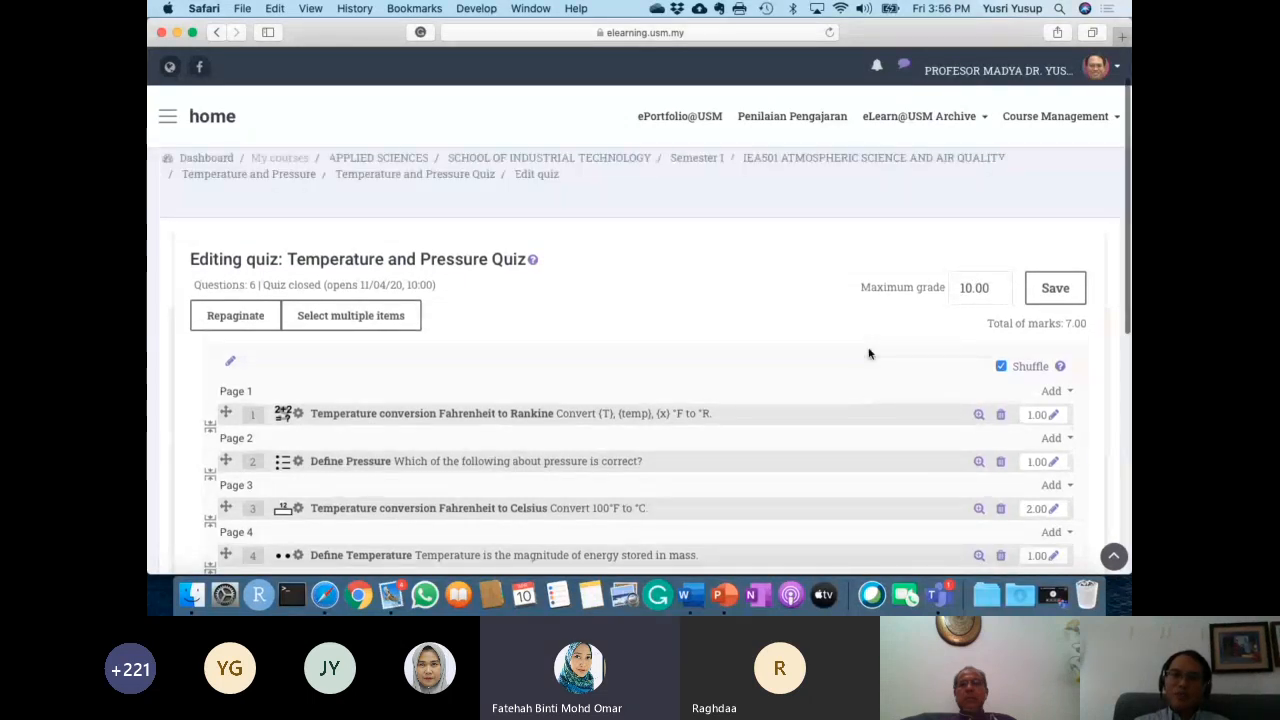
{"action": "scroll", "coordinate": [869, 353], "scroll_direction": "down", "scroll_amount": 8}
{"action": "scroll", "coordinate": [869, 352], "scroll_direction": "up", "scroll_amount": 9}
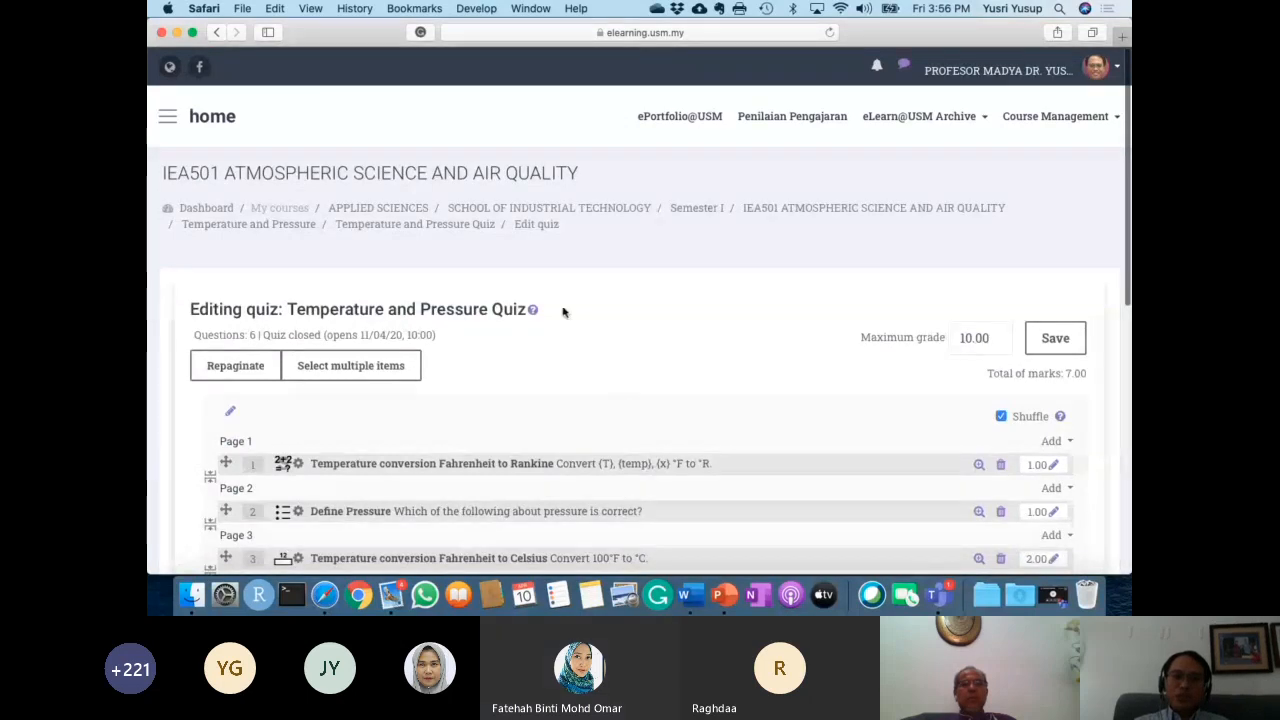
{"action": "left_click", "coordinate": [546, 226]}
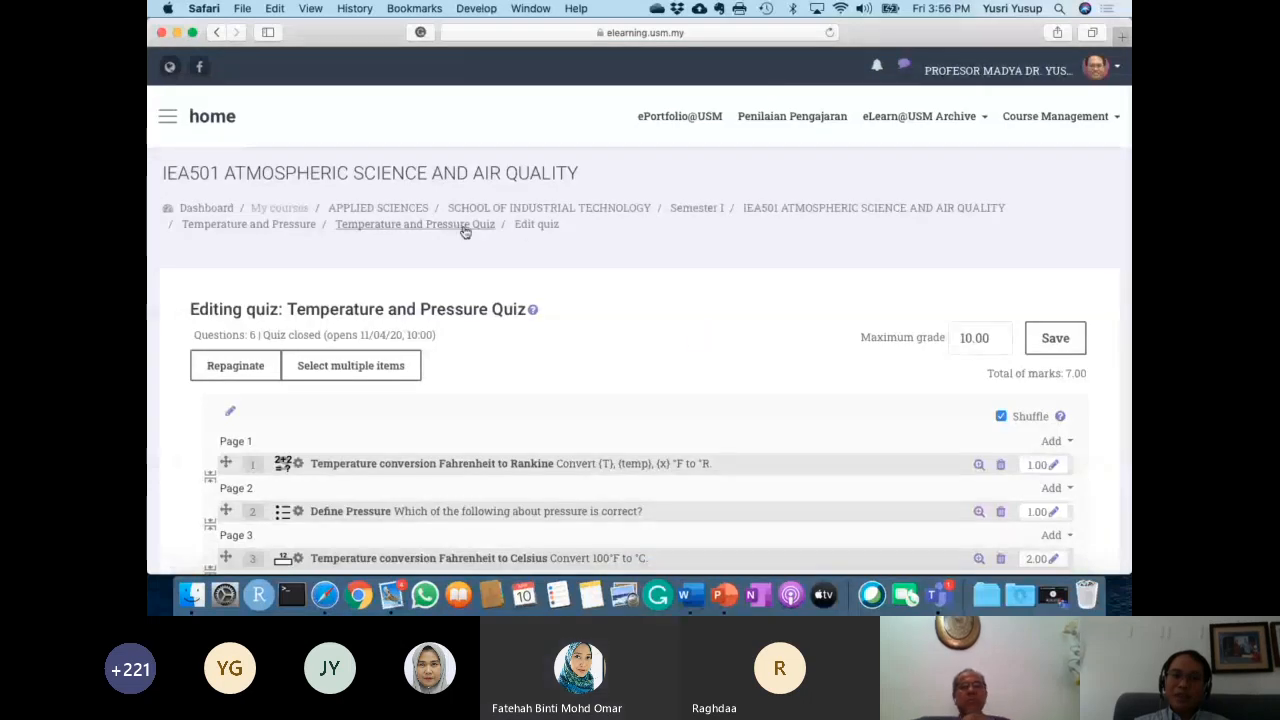
{"action": "left_click", "coordinate": [419, 226]}
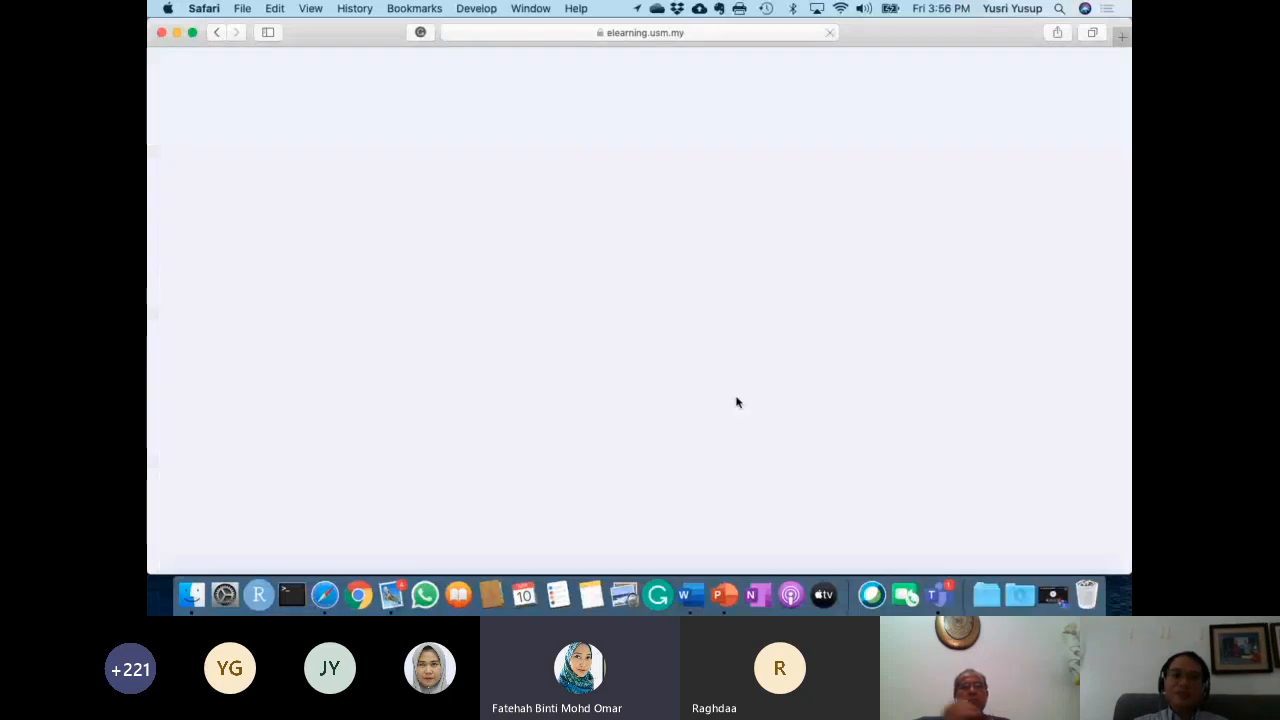
{"action": "scroll", "coordinate": [736, 402], "scroll_direction": "down", "scroll_amount": 2}
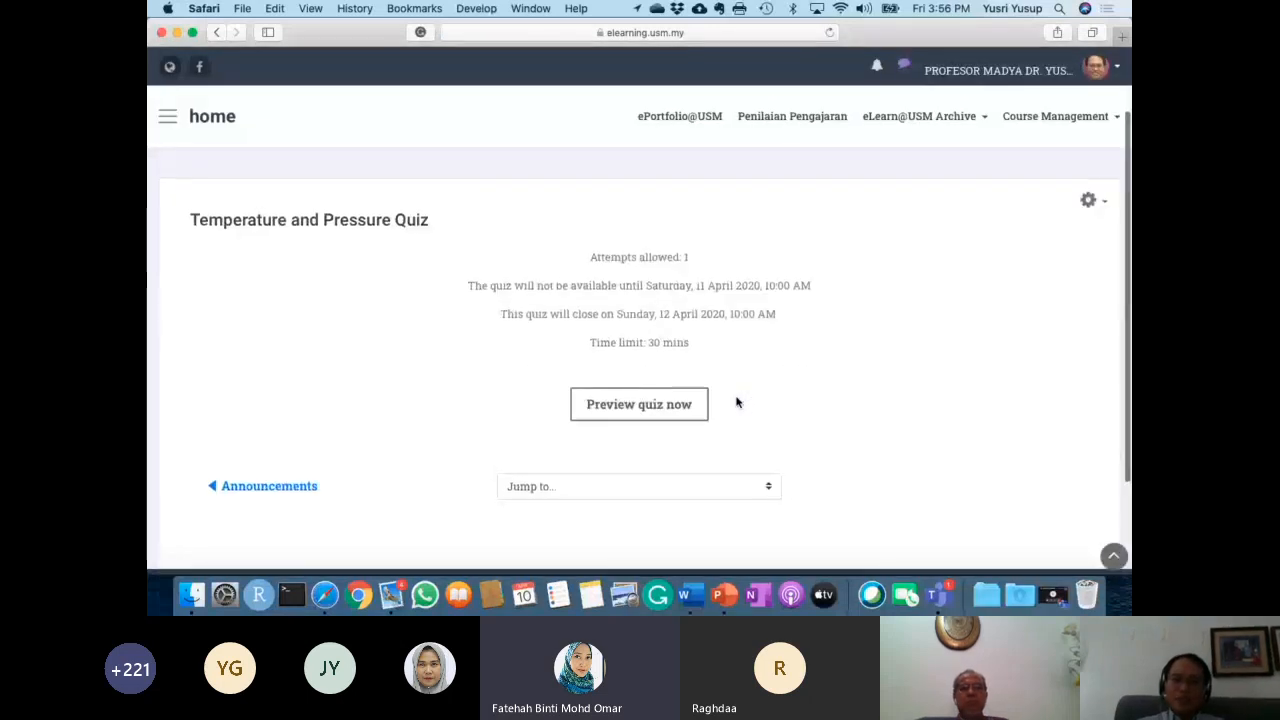
{"action": "left_click", "coordinate": [632, 410]}
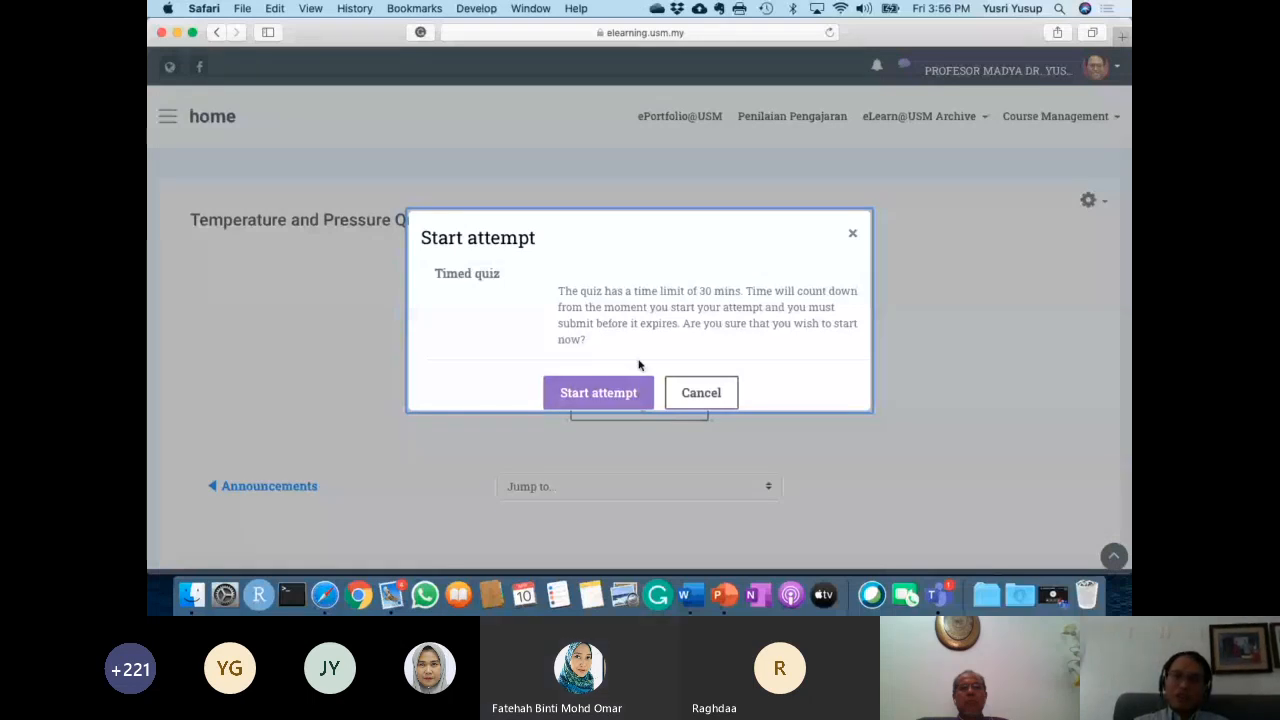
{"action": "left_click", "coordinate": [600, 401]}
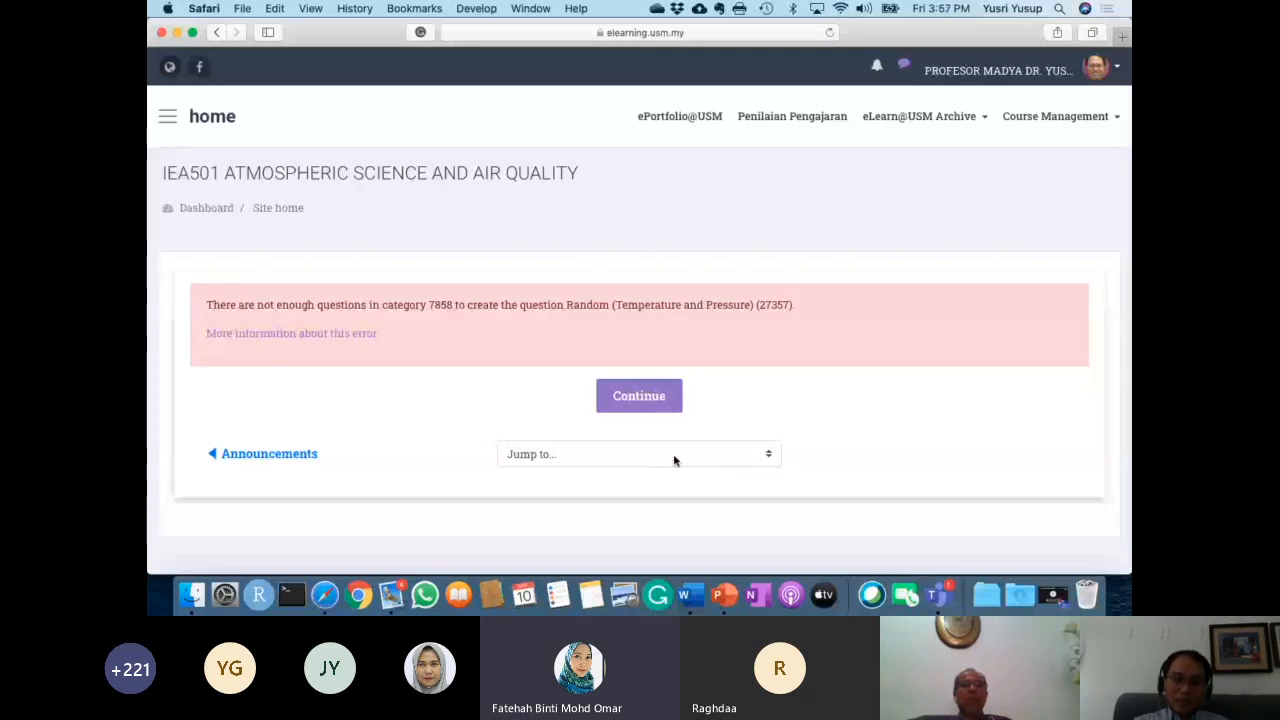
{"action": "left_click", "coordinate": [640, 397]}
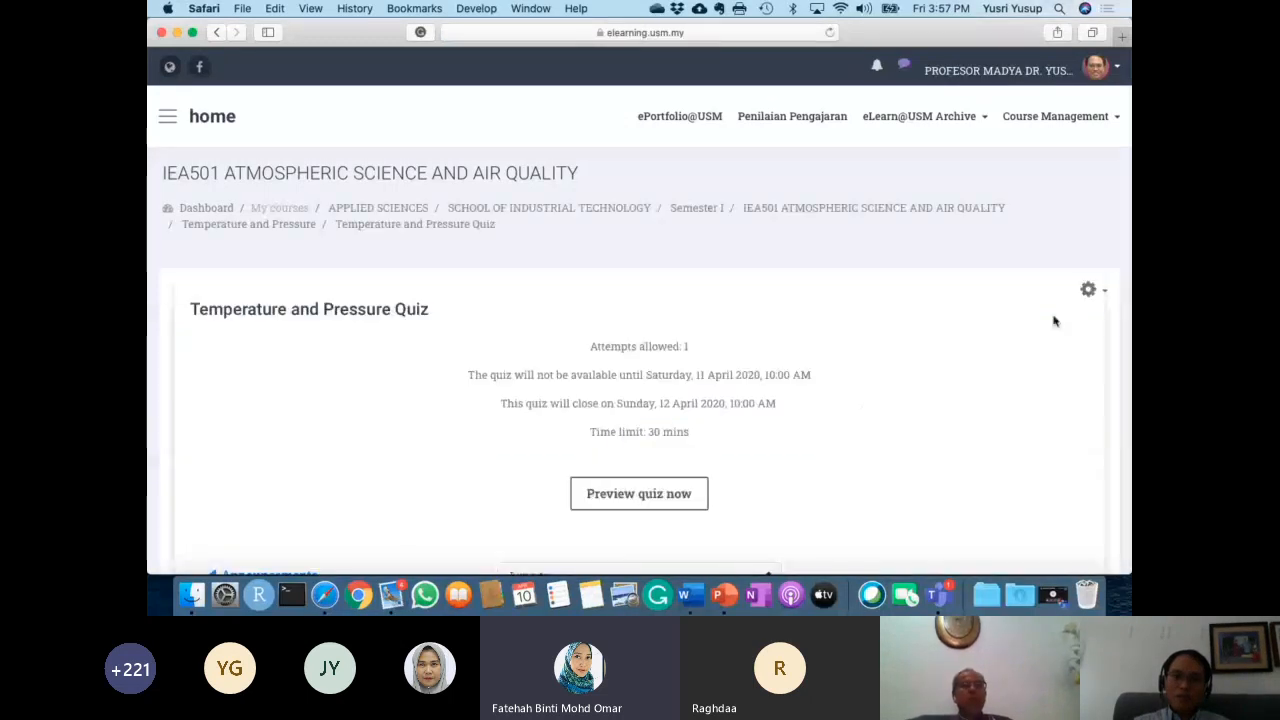
Reopen the quiz for editing and delete both random Temperature and Pressure questions.
{"action": "left_click", "coordinate": [1090, 292]}
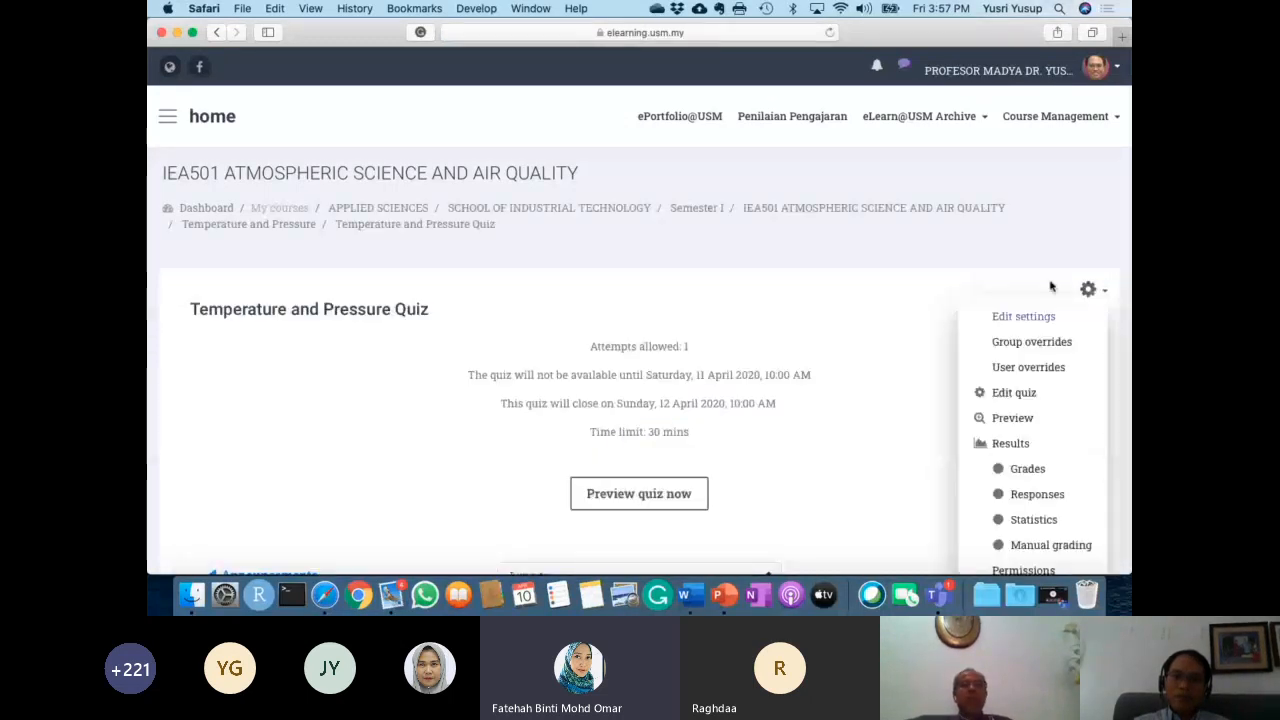
{"action": "scroll", "coordinate": [1050, 286], "scroll_direction": "down", "scroll_amount": 4}
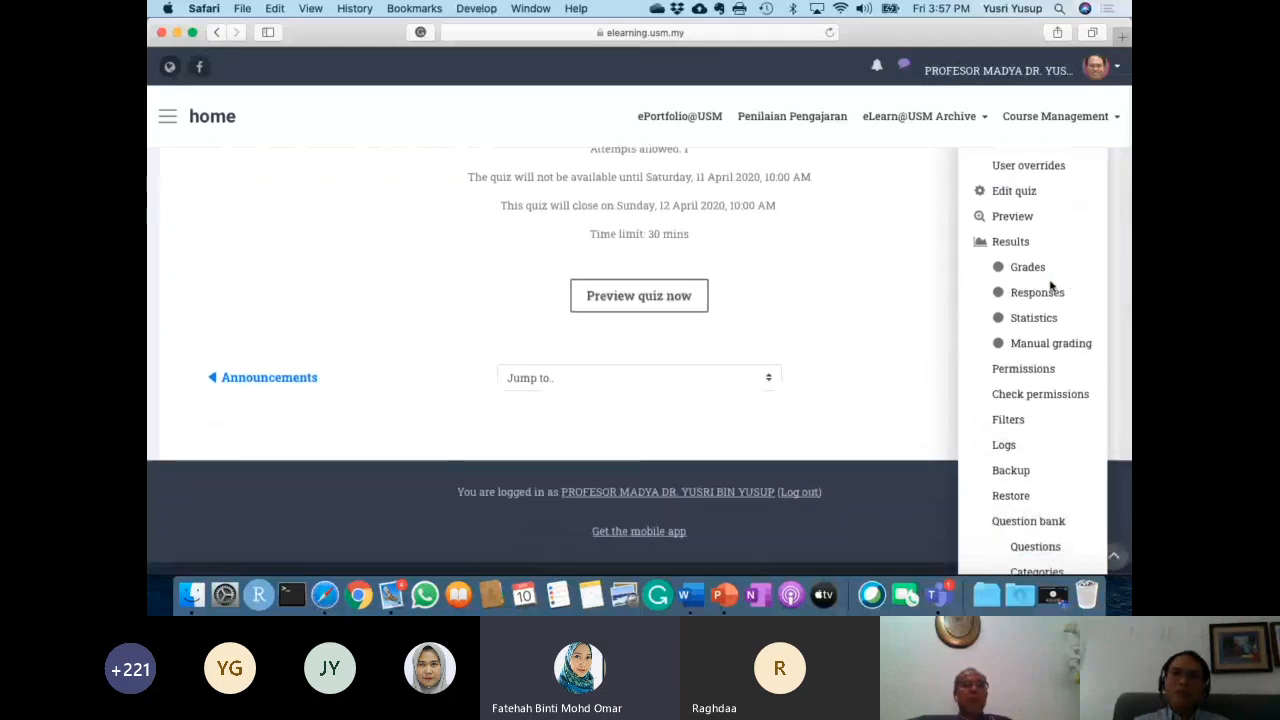
{"action": "left_click", "coordinate": [1013, 195]}
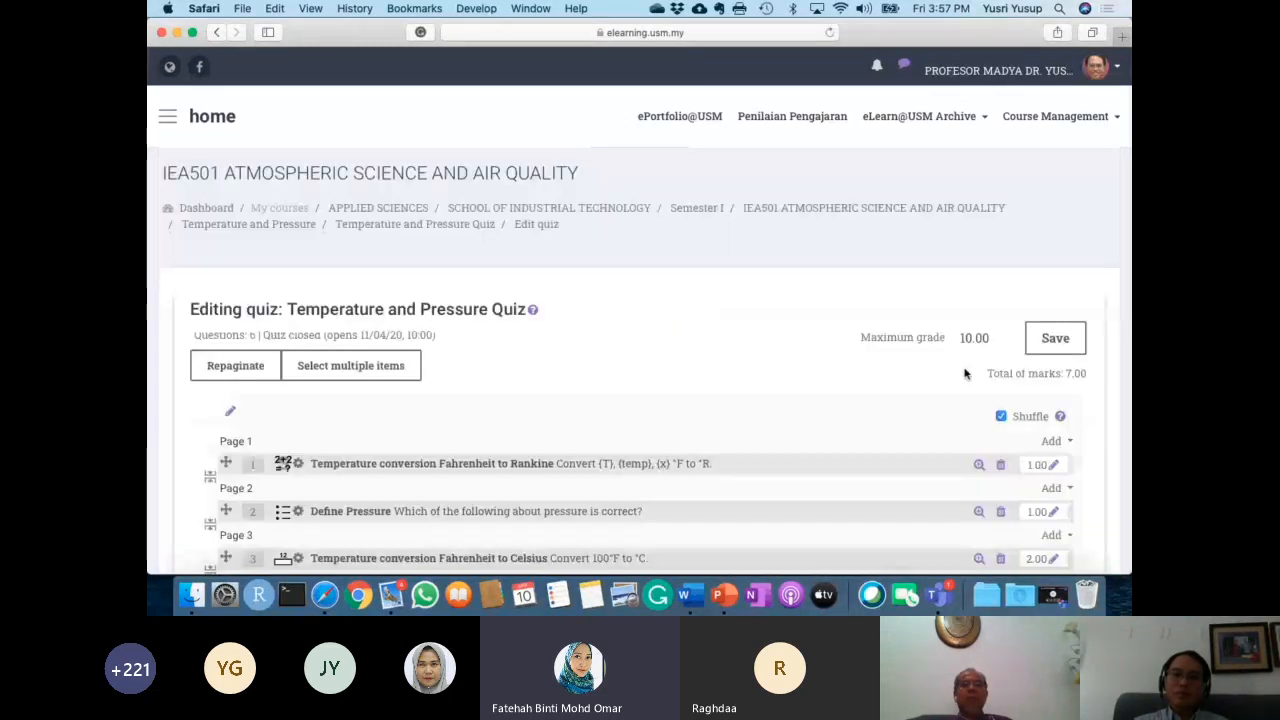
{"action": "scroll", "coordinate": [965, 374], "scroll_direction": "down", "scroll_amount": 10}
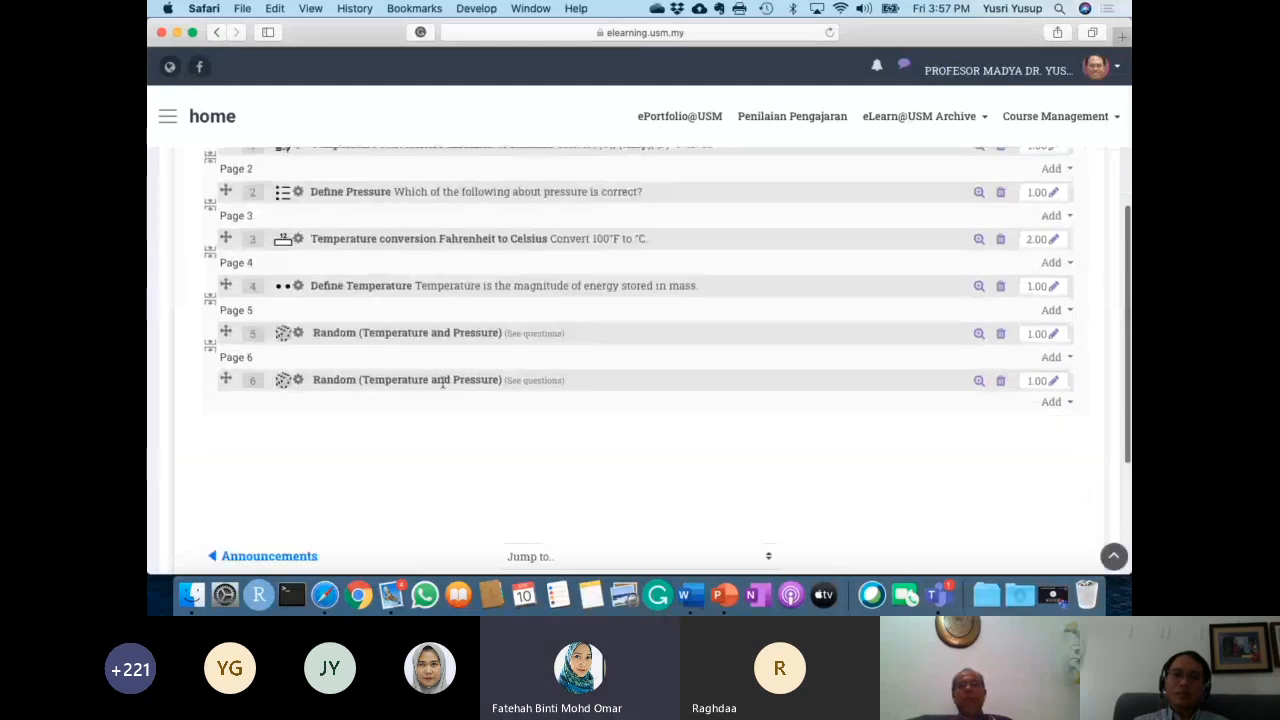
{"action": "left_click", "coordinate": [1001, 334]}
{"action": "left_click", "coordinate": [566, 386]}
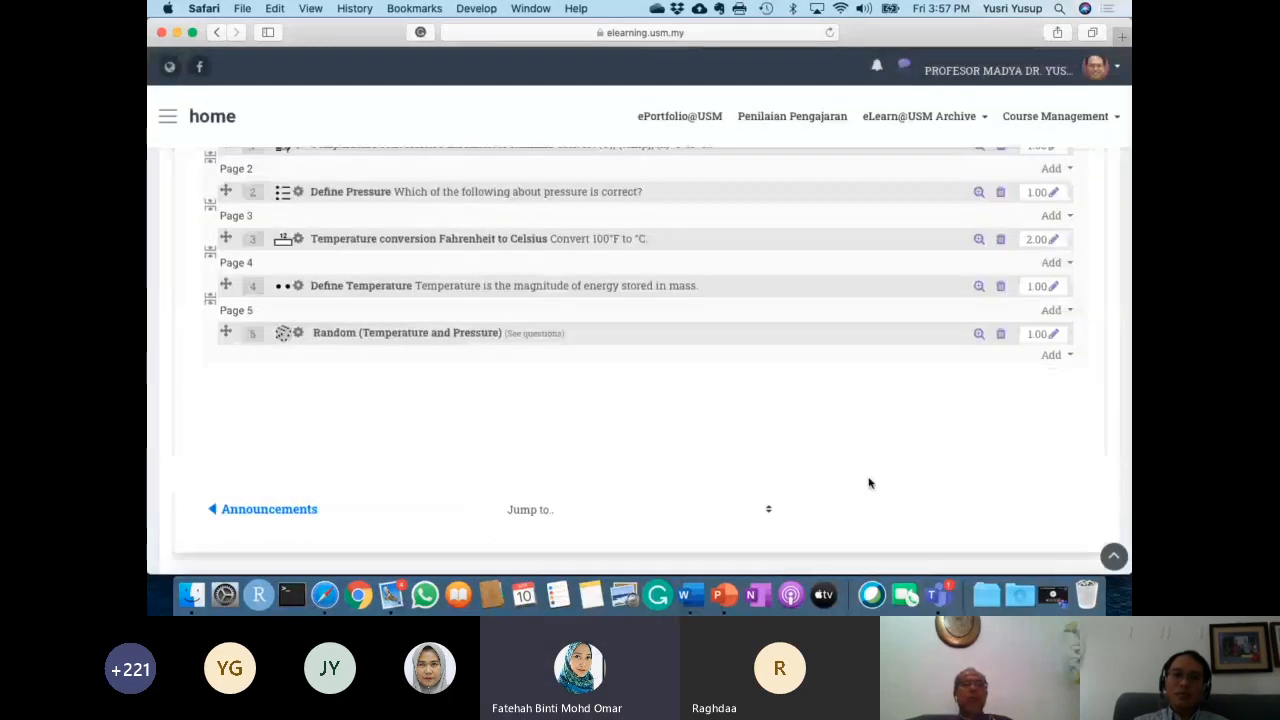
{"action": "left_click", "coordinate": [1001, 335]}
{"action": "left_click", "coordinate": [580, 390]}
Save the four-question quiz with the maximum grade of 10.00 and look over its question list.
{"action": "scroll", "coordinate": [766, 441], "scroll_direction": "up", "scroll_amount": 2}
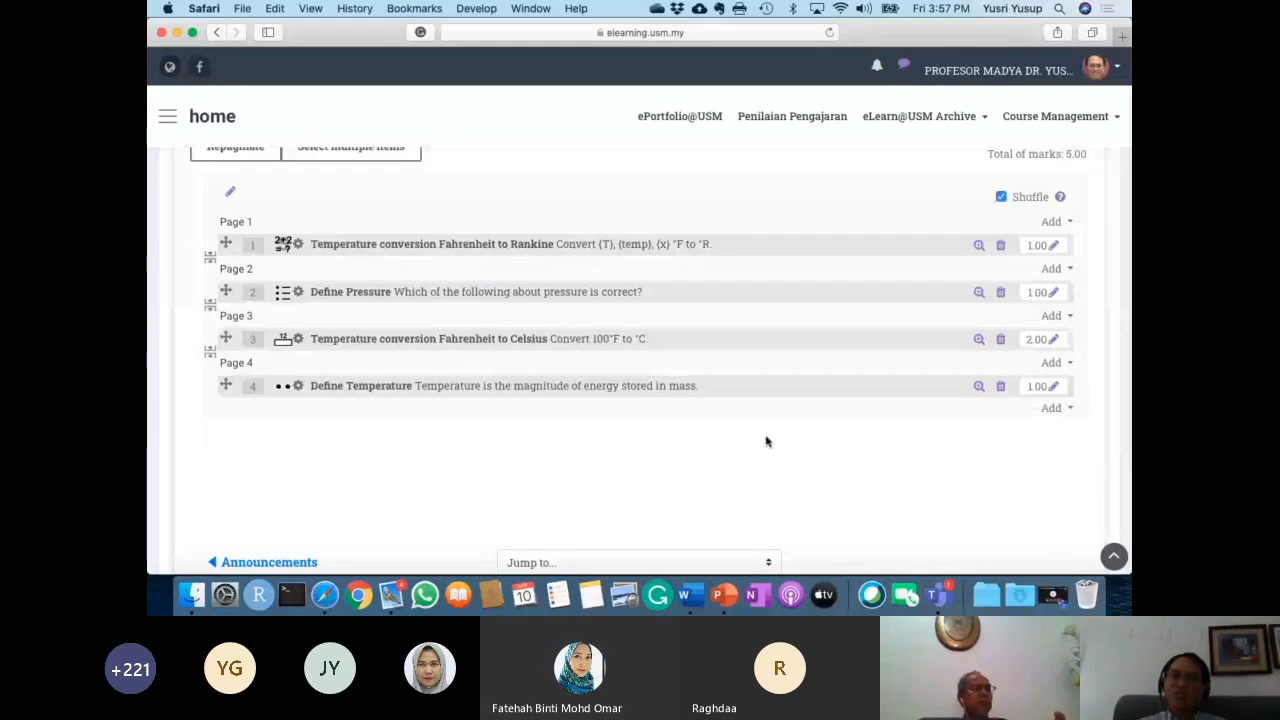
{"action": "scroll", "coordinate": [766, 441], "scroll_direction": "up", "scroll_amount": 1}
{"action": "scroll", "coordinate": [946, 313], "scroll_direction": "up", "scroll_amount": 3}
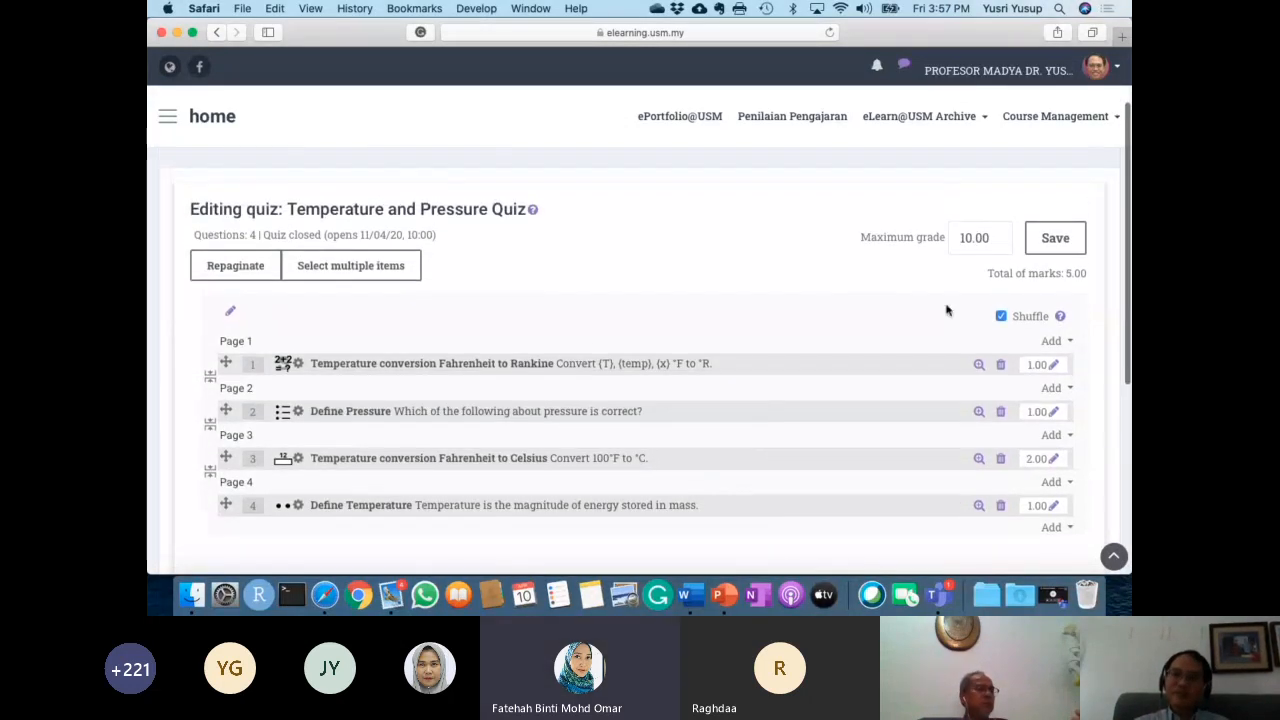
{"action": "left_click", "coordinate": [1059, 244]}
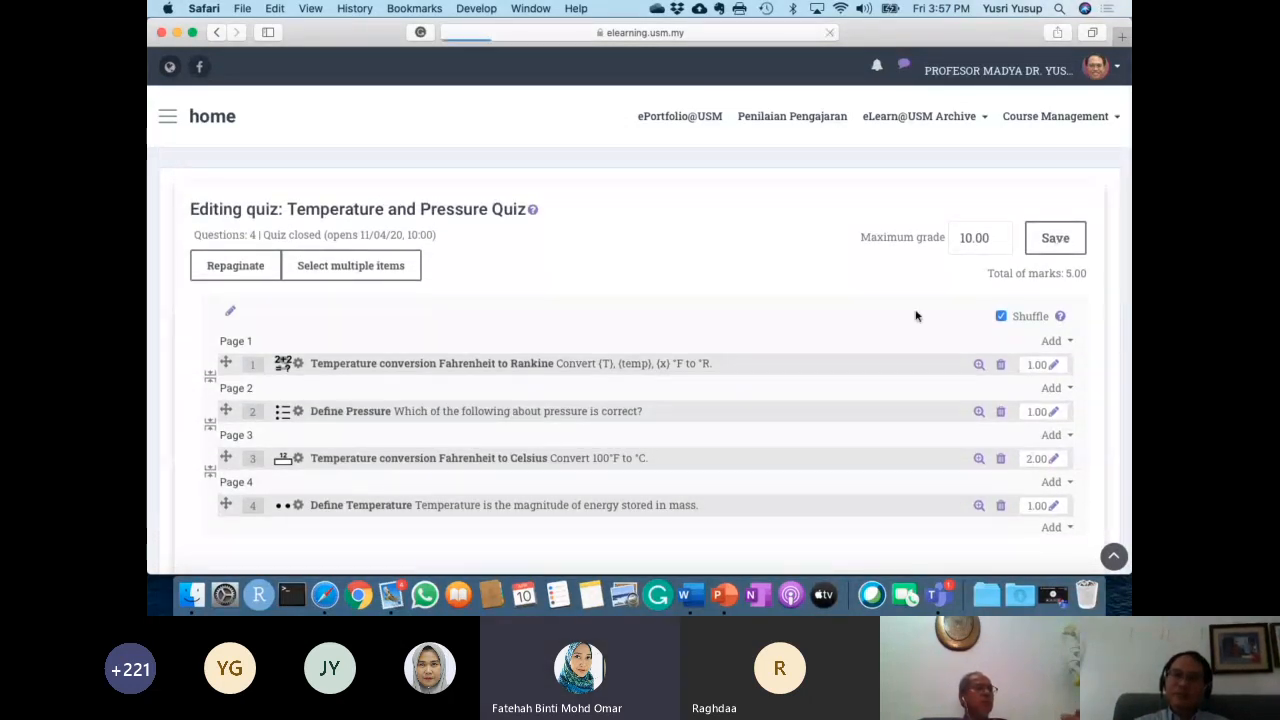
{"action": "scroll", "coordinate": [912, 317], "scroll_direction": "down", "scroll_amount": 3}
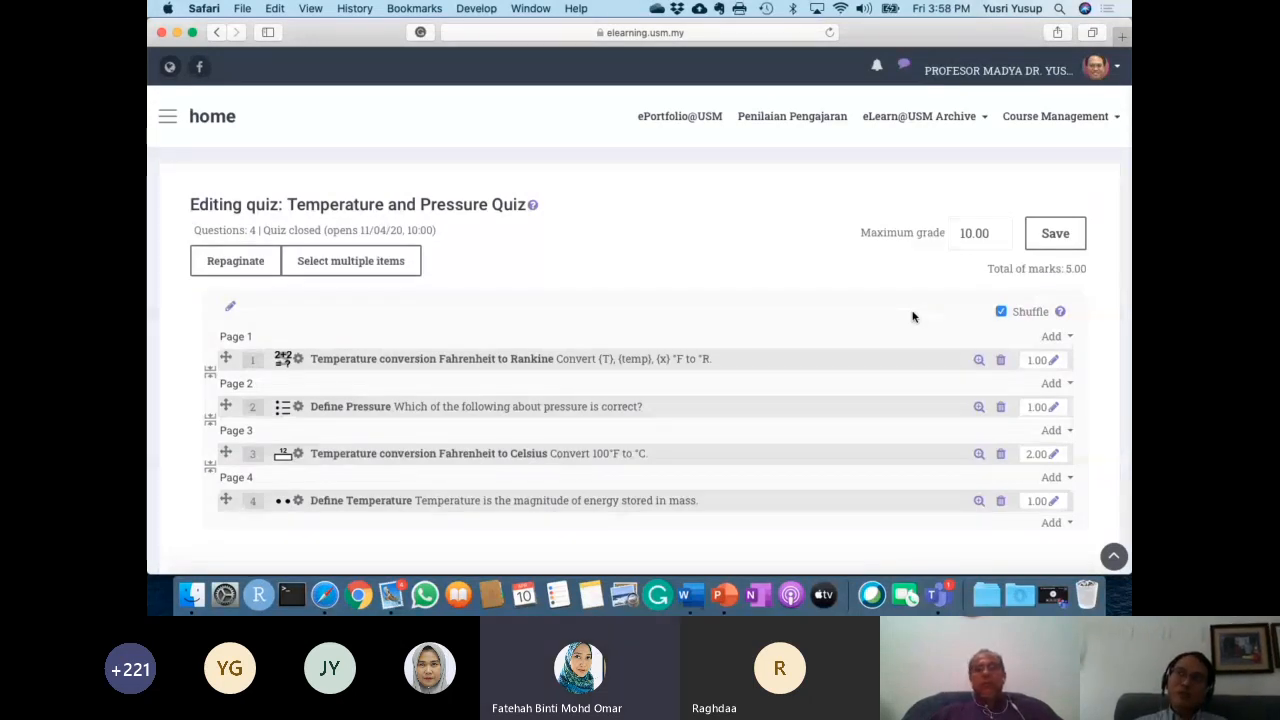
Return to the Temperature and Pressure Quiz page and start a timed preview attempt.
{"action": "scroll", "coordinate": [549, 253], "scroll_direction": "up", "scroll_amount": 2}
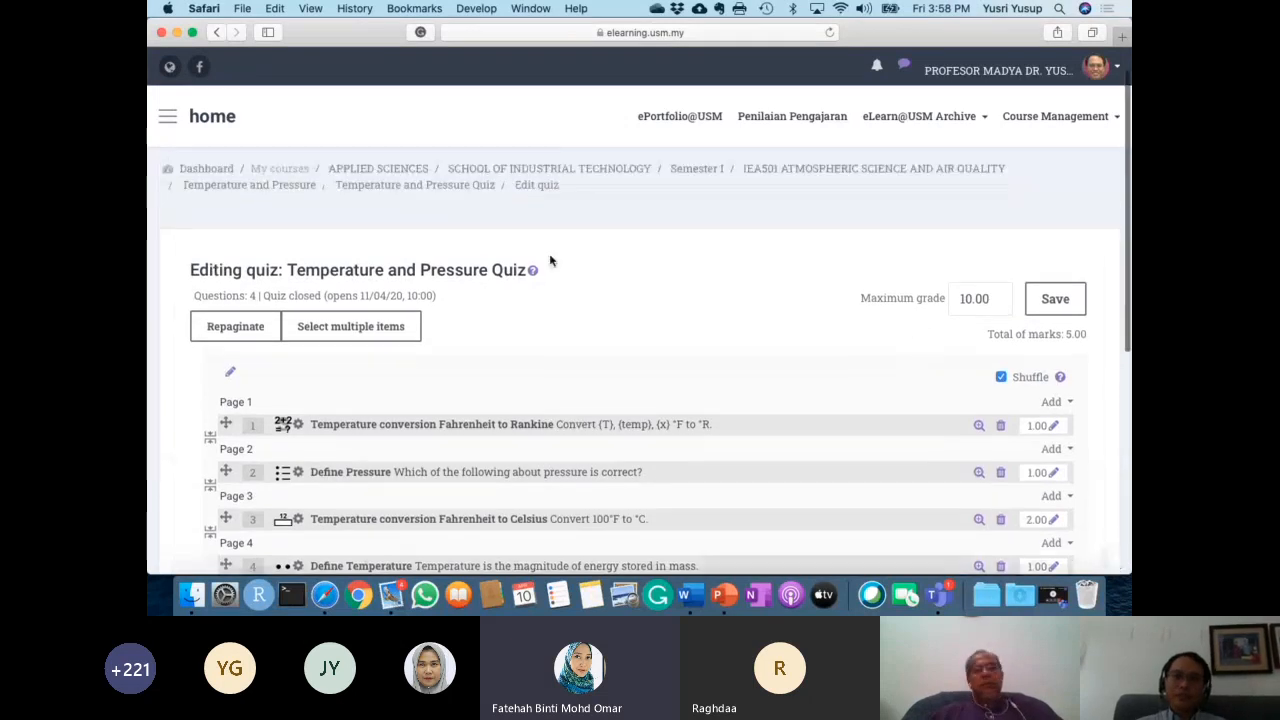
{"action": "left_click", "coordinate": [414, 187]}
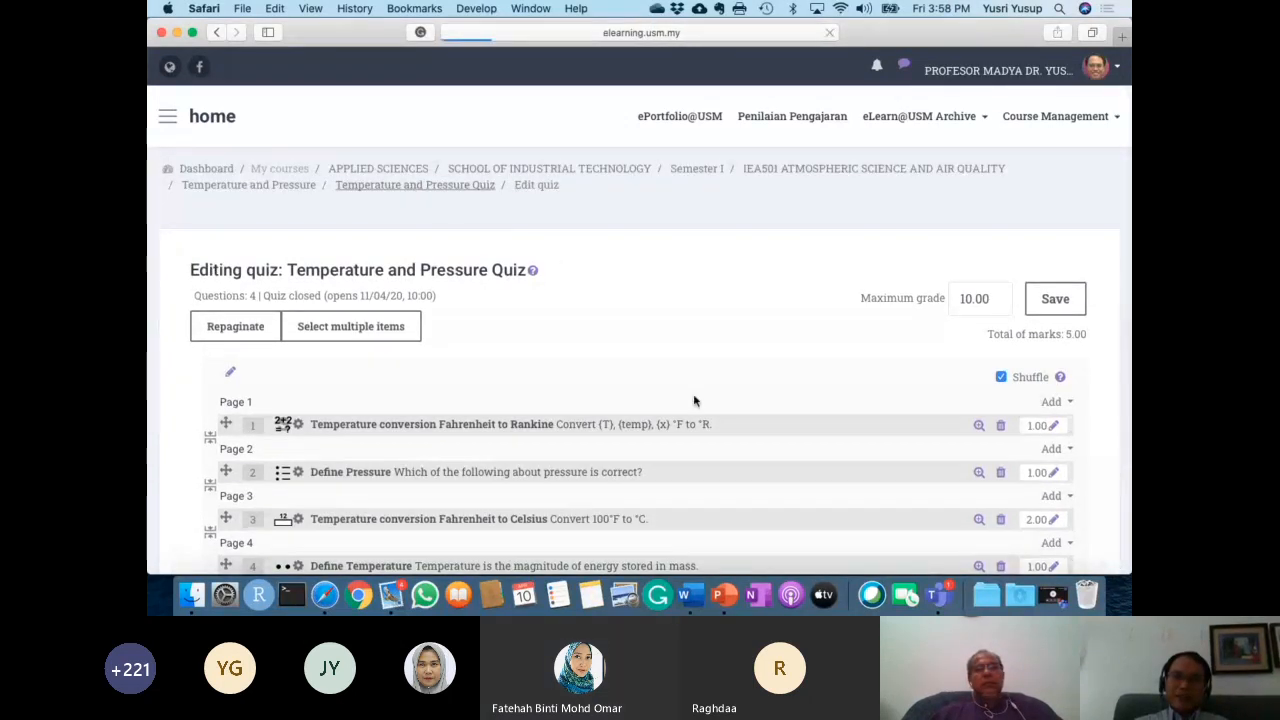
{"action": "scroll", "coordinate": [691, 400], "scroll_direction": "down", "scroll_amount": 2}
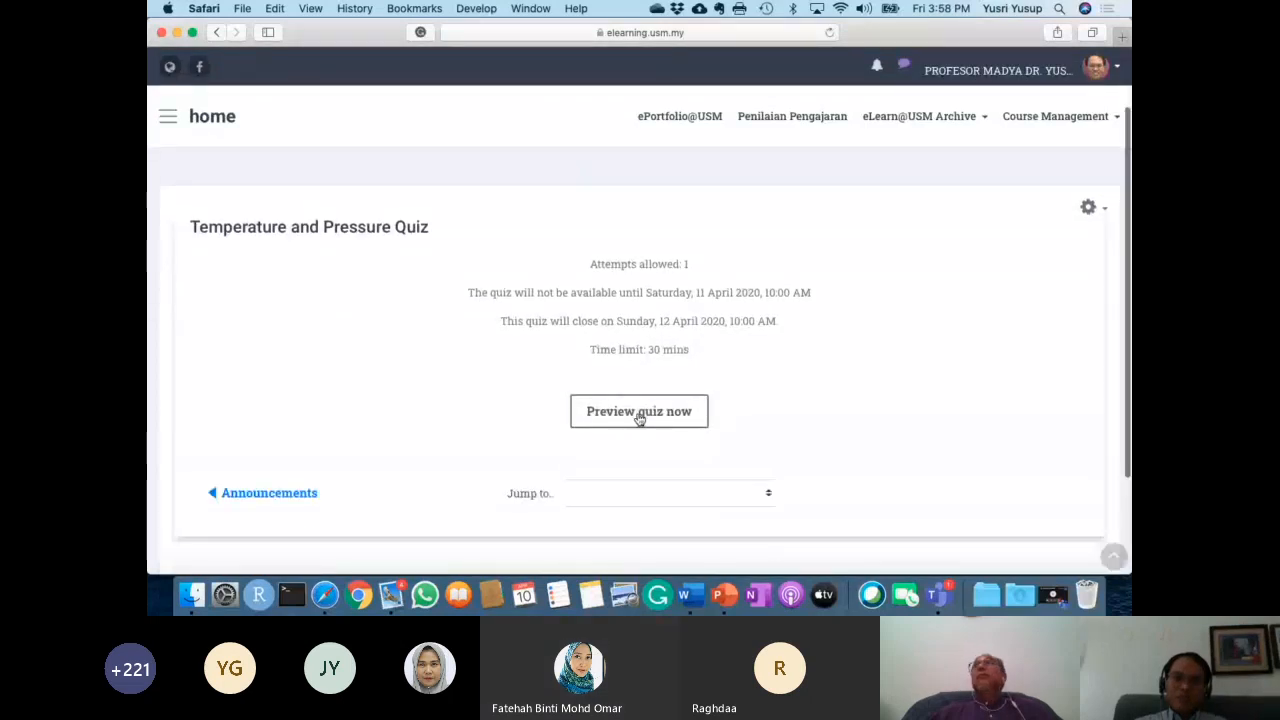
{"action": "left_click", "coordinate": [640, 417]}
{"action": "left_click", "coordinate": [607, 389]}
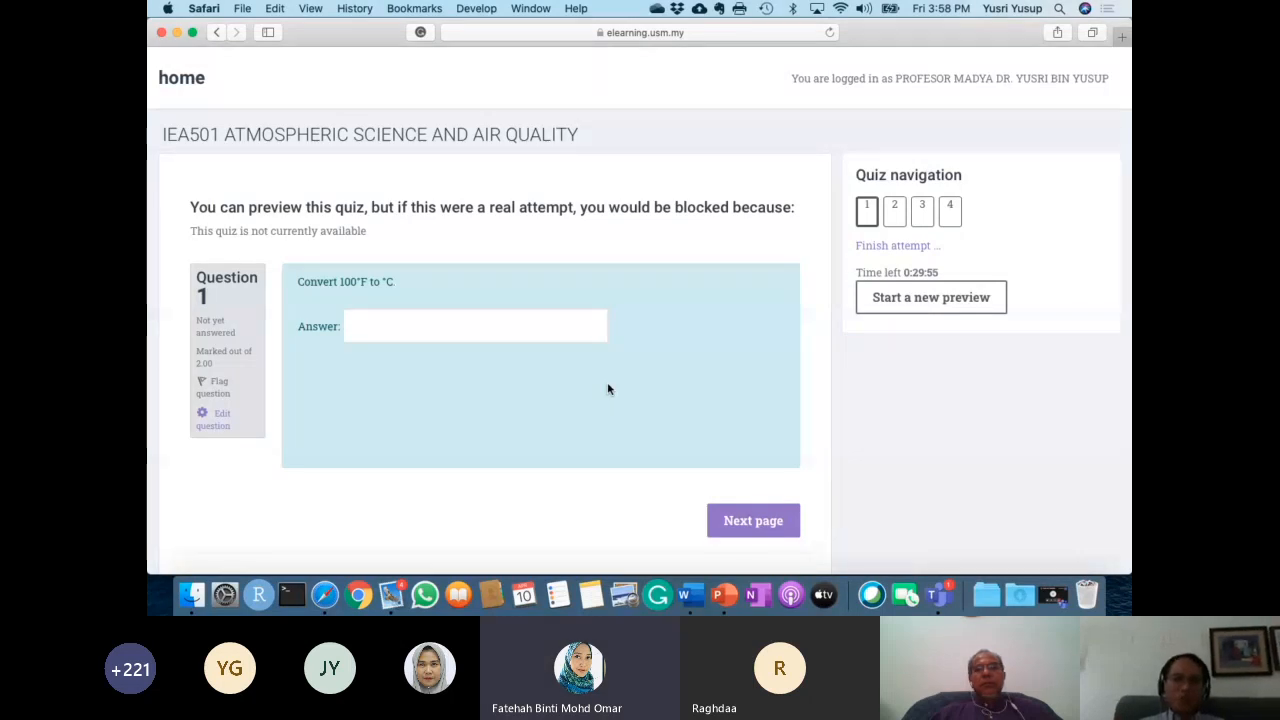
Answer the Fahrenheit to Celsius question with "ljaklfjl;sjf" and the Fahrenheit to Rankine question with random letters, continuing to the third question.
{"action": "scroll", "coordinate": [443, 386], "scroll_direction": "down", "scroll_amount": 1}
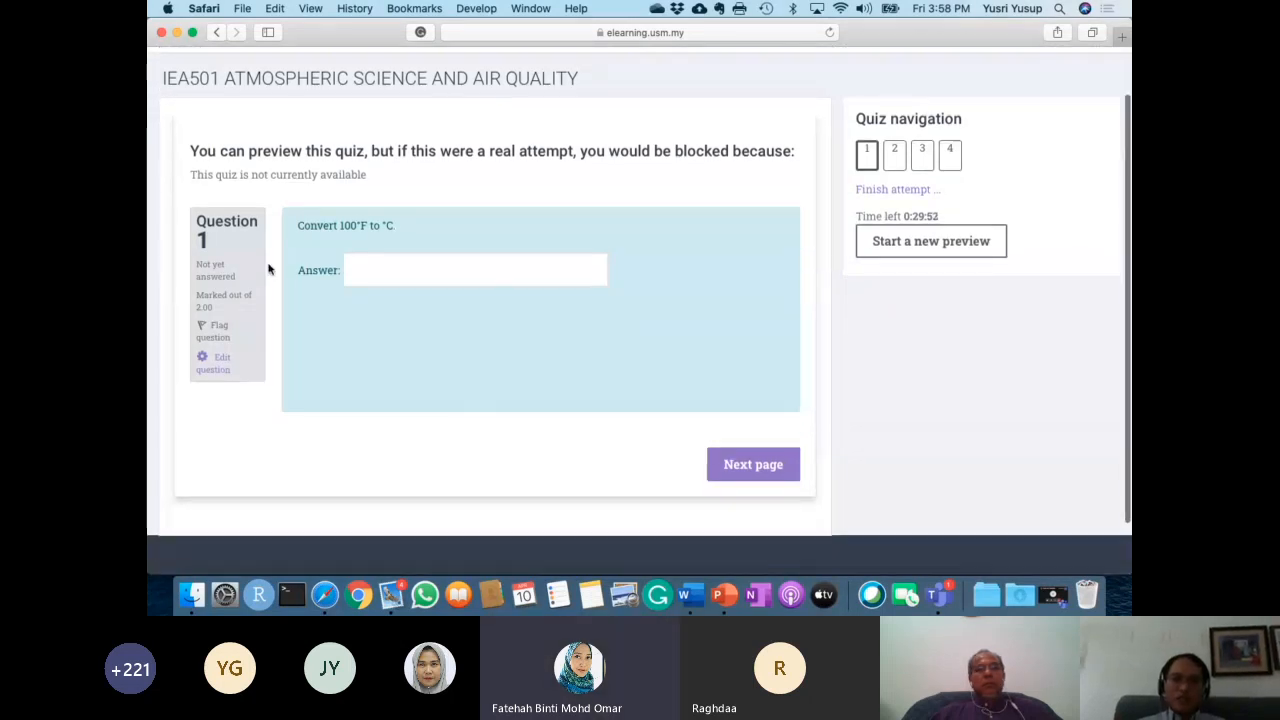
{"action": "left_click", "coordinate": [382, 266]}
{"action": "type", "text": "ljaklfjl;sjf"}
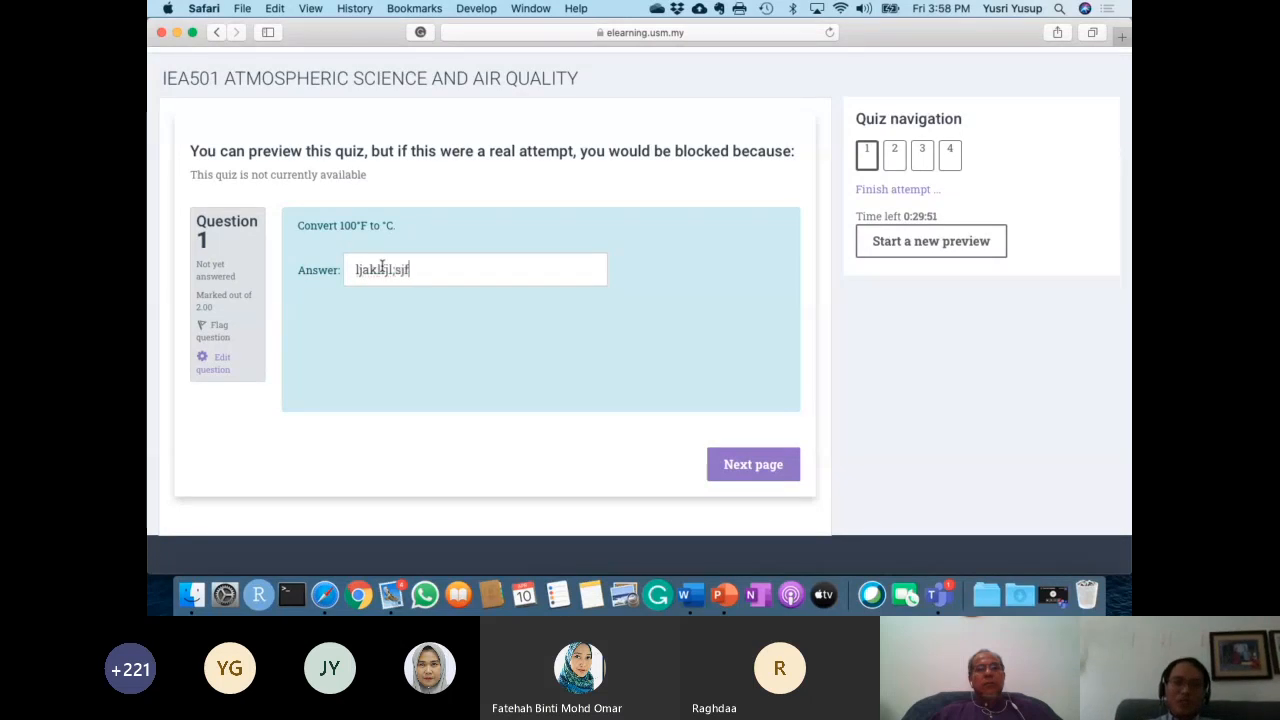
{"action": "left_click", "coordinate": [737, 463]}
{"action": "left_click", "coordinate": [383, 326]}
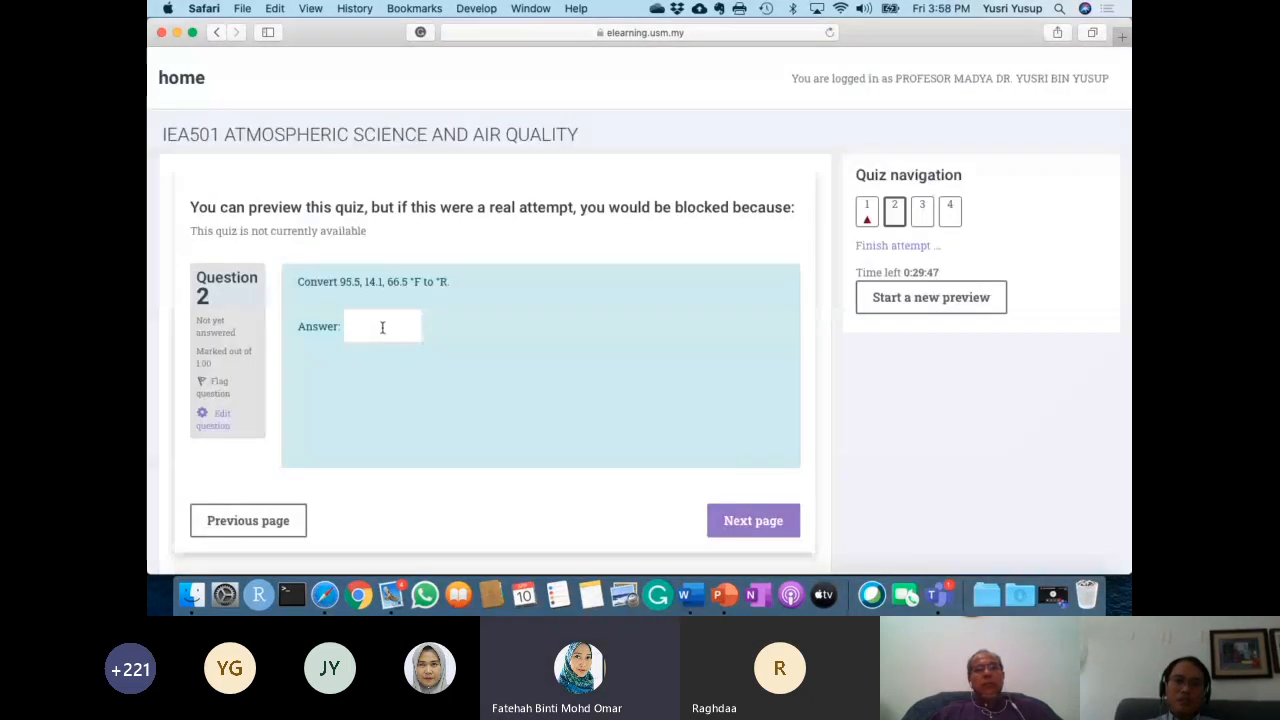
{"action": "type", "text": "dsfjaklsfj"}
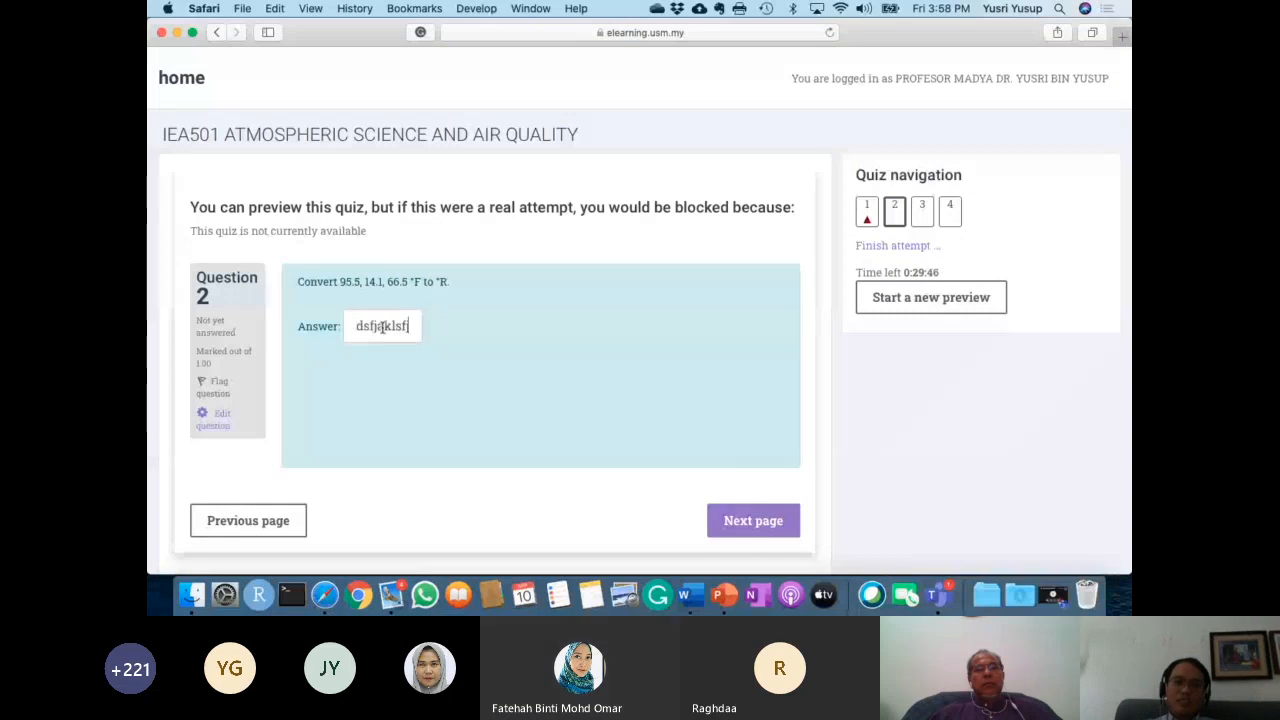
{"action": "left_click", "coordinate": [730, 522]}
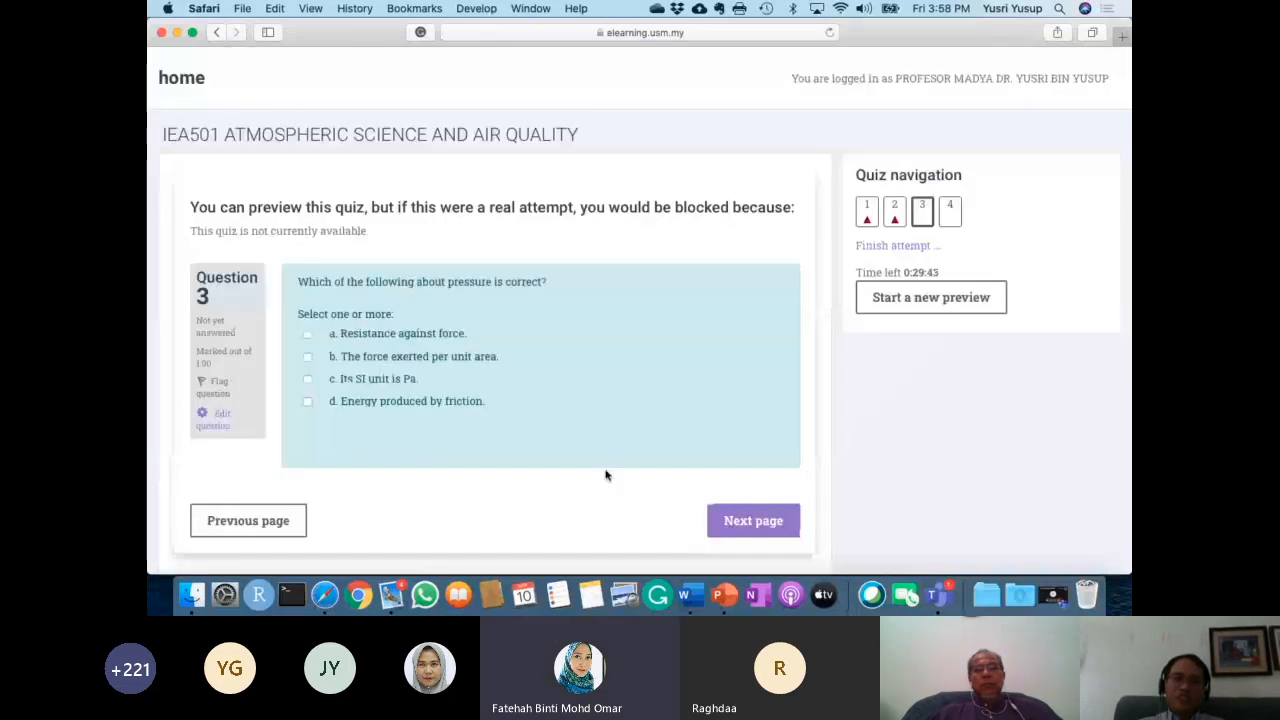
Answer the pressure question with "Resistance against force." and the temperature statement with True.
{"action": "left_click", "coordinate": [307, 334]}
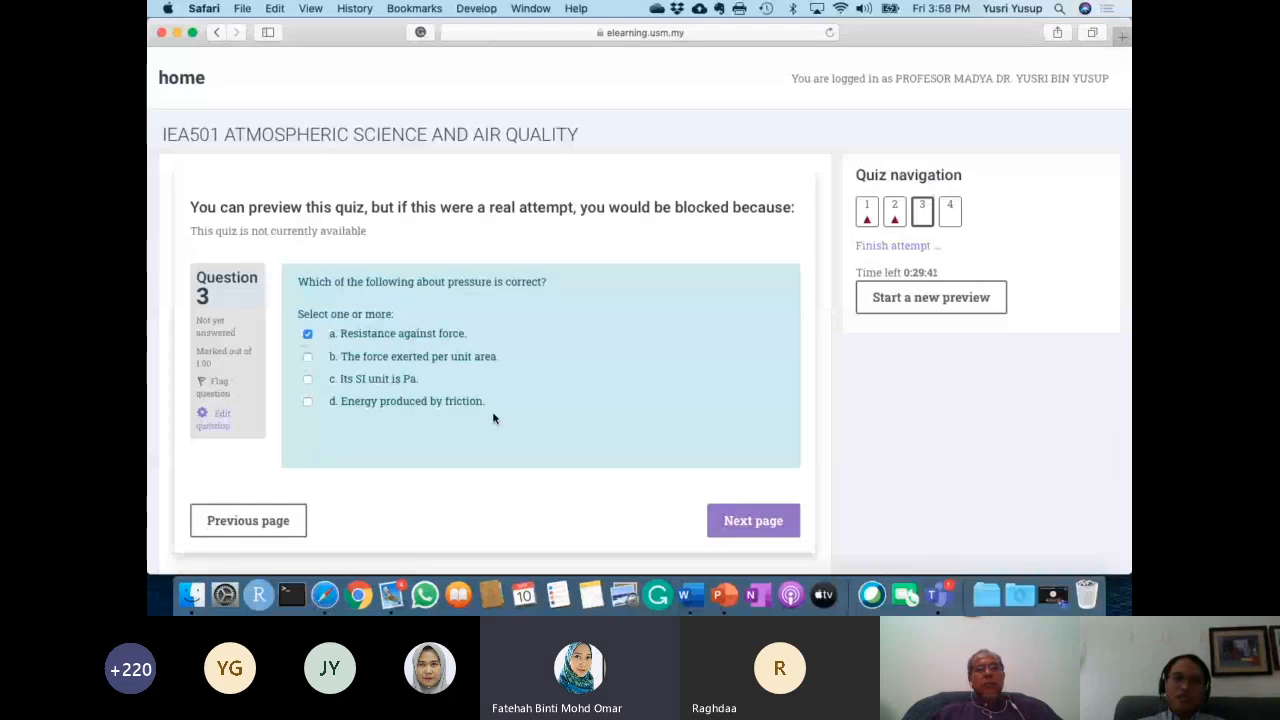
{"action": "left_click", "coordinate": [725, 528]}
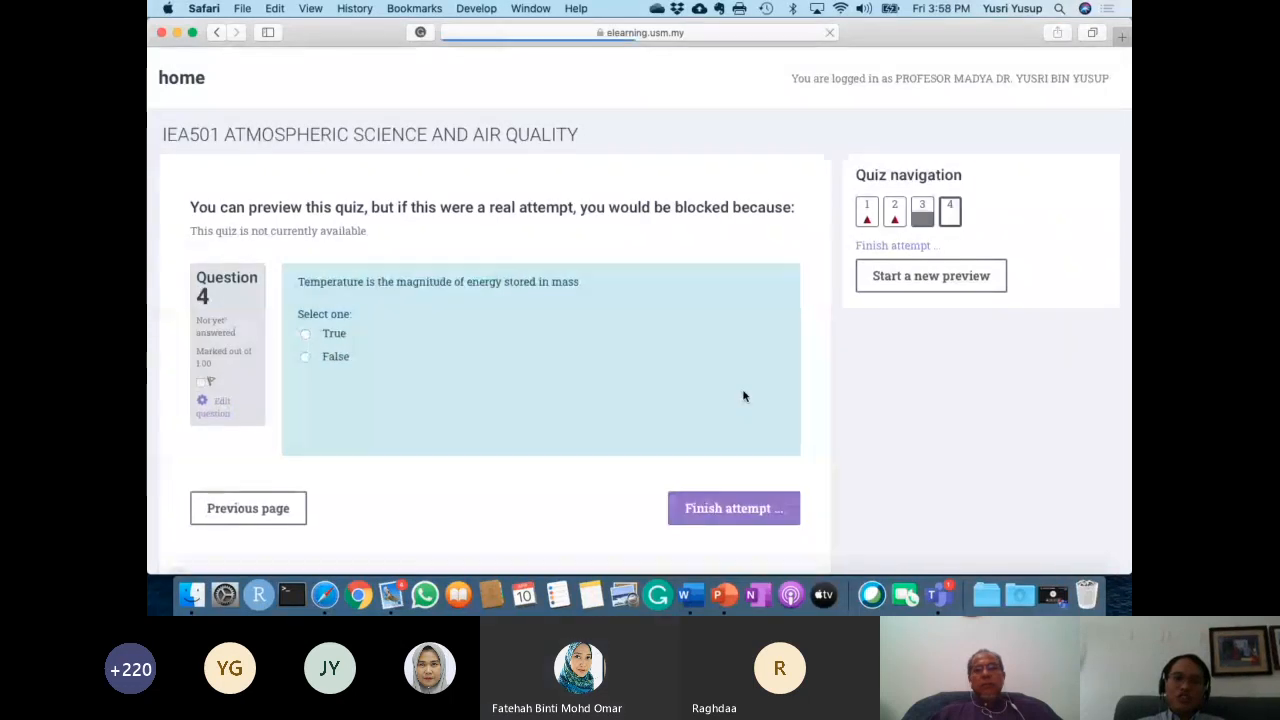
{"action": "scroll", "coordinate": [743, 394], "scroll_direction": "down", "scroll_amount": 2}
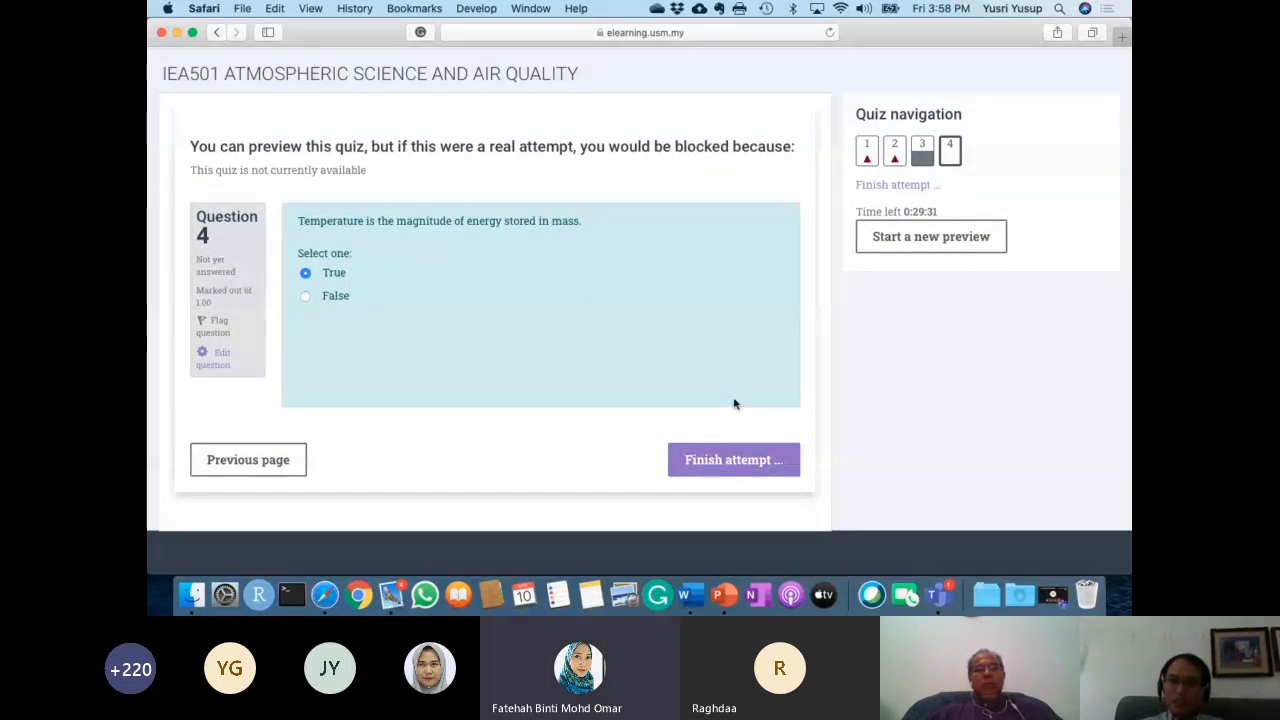
Finish the preview attempt and submit all answers, confirming the submission.
{"action": "left_click", "coordinate": [740, 461]}
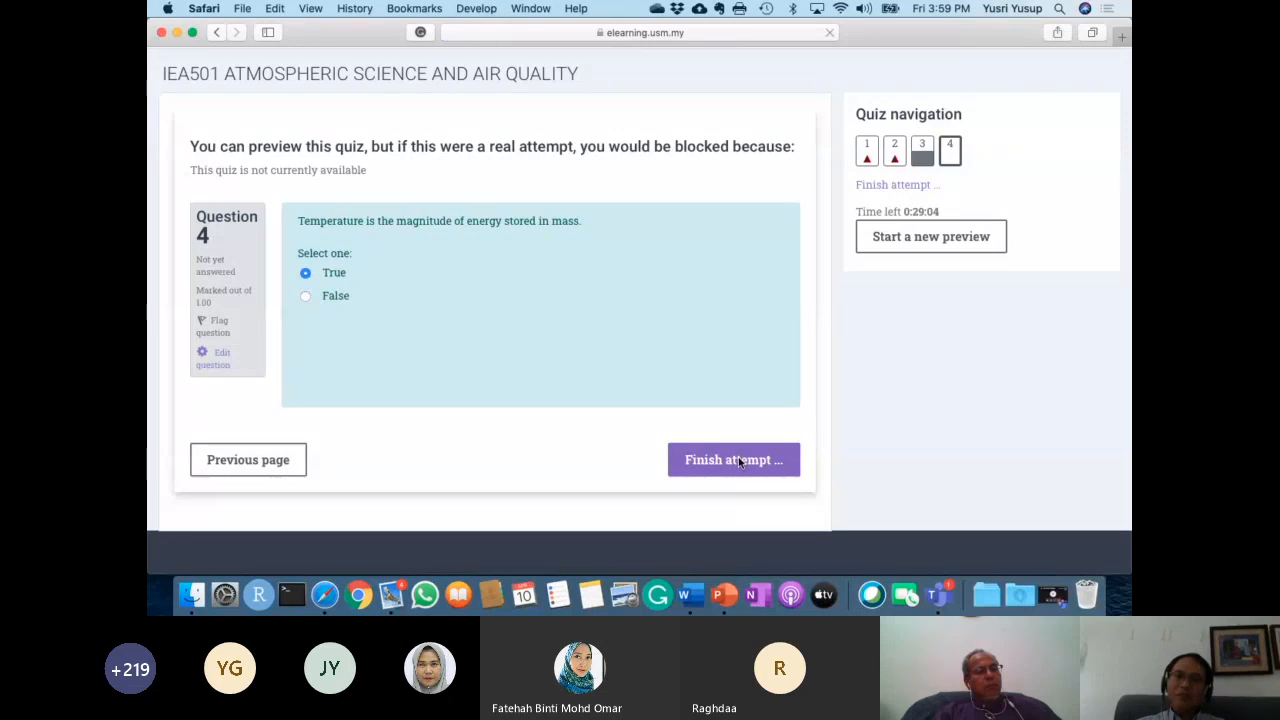
{"action": "scroll", "coordinate": [738, 462], "scroll_direction": "down", "scroll_amount": 2}
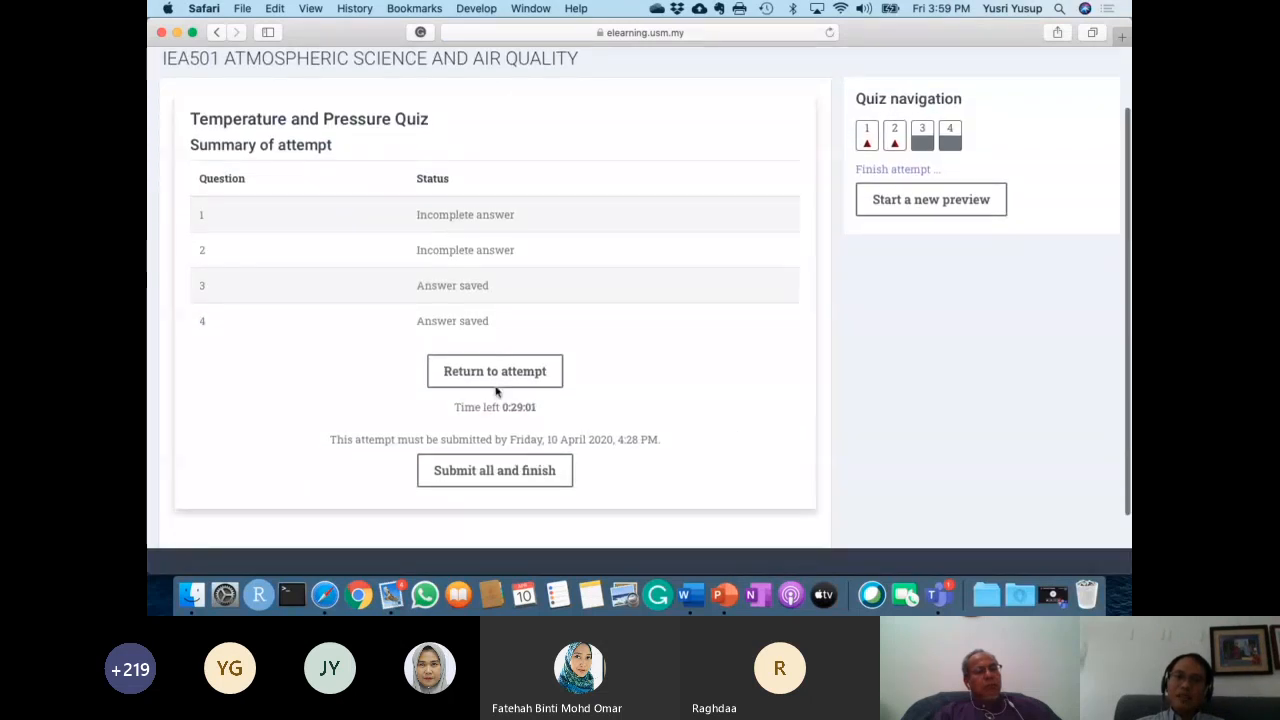
{"action": "left_click", "coordinate": [506, 472]}
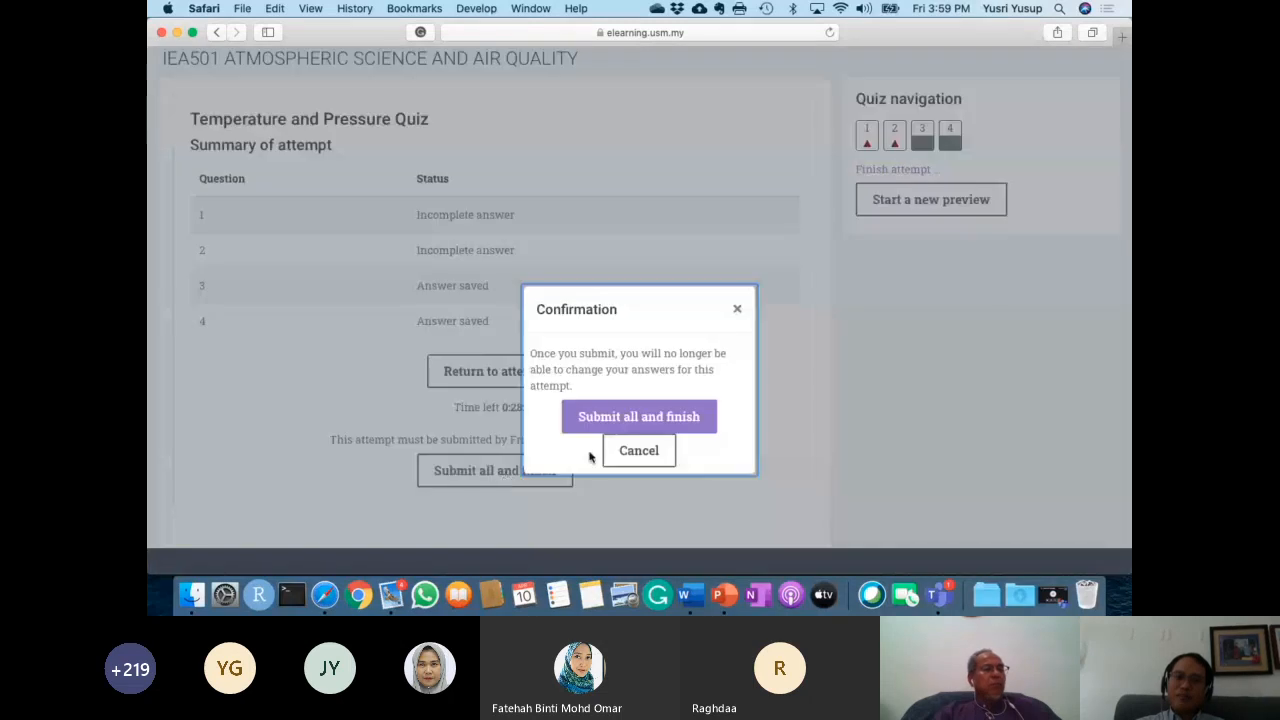
{"action": "left_click", "coordinate": [620, 418]}
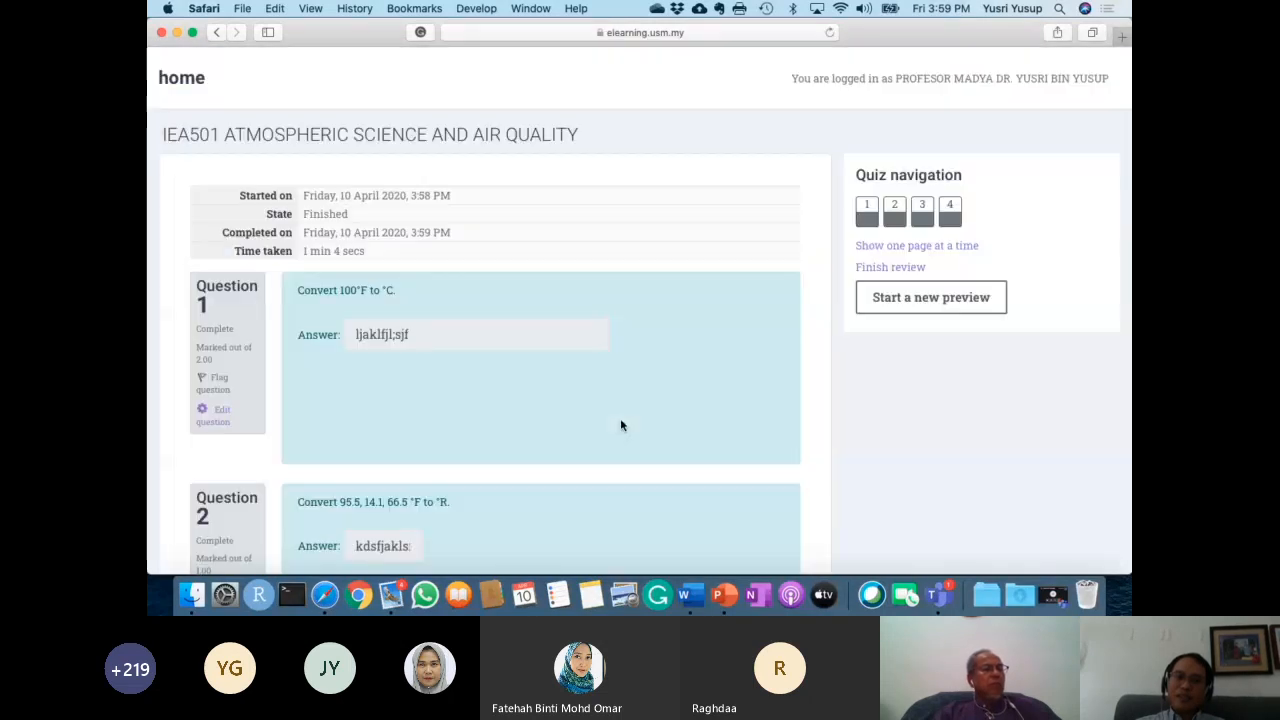
Look through the review of the submitted attempt, examining the recorded answers and marking details for all four questions.
{"action": "scroll", "coordinate": [620, 425], "scroll_direction": "down", "scroll_amount": 2}
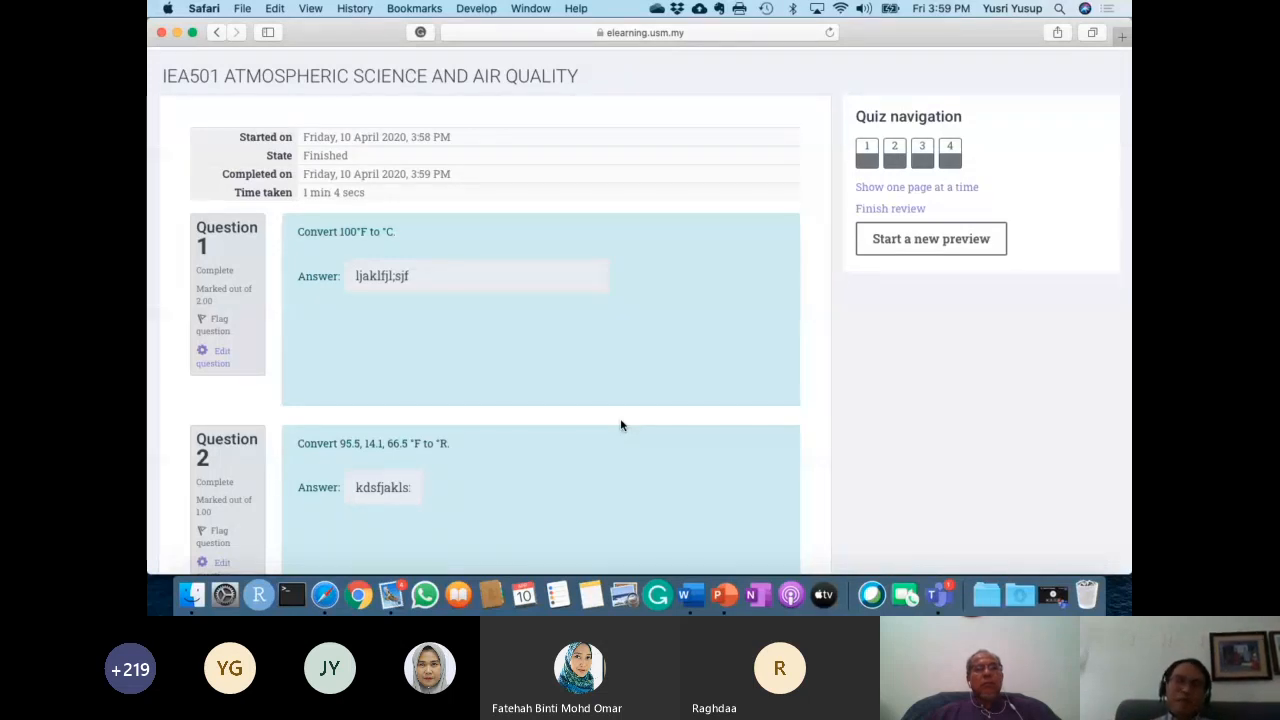
{"action": "scroll", "coordinate": [380, 325], "scroll_direction": "down", "scroll_amount": 1}
{"action": "scroll", "coordinate": [380, 325], "scroll_direction": "down", "scroll_amount": 1}
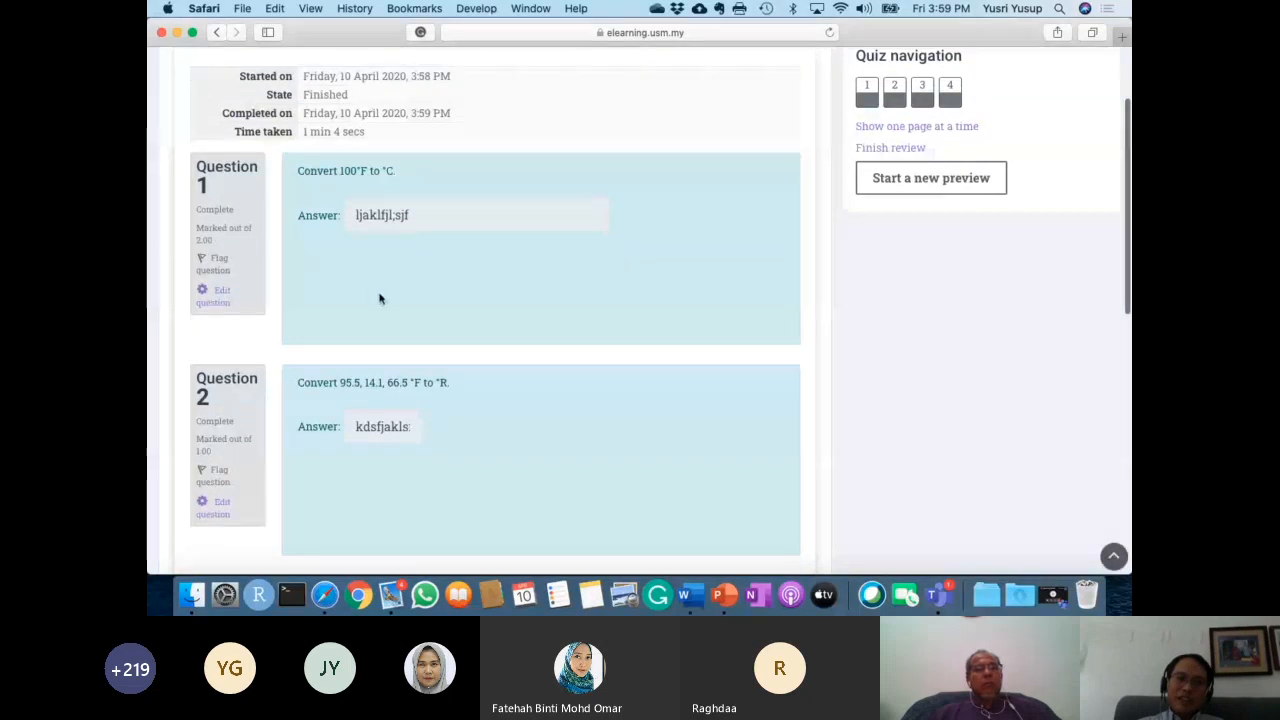
{"action": "scroll", "coordinate": [378, 297], "scroll_direction": "down", "scroll_amount": 1}
{"action": "scroll", "coordinate": [357, 230], "scroll_direction": "down", "scroll_amount": 7}
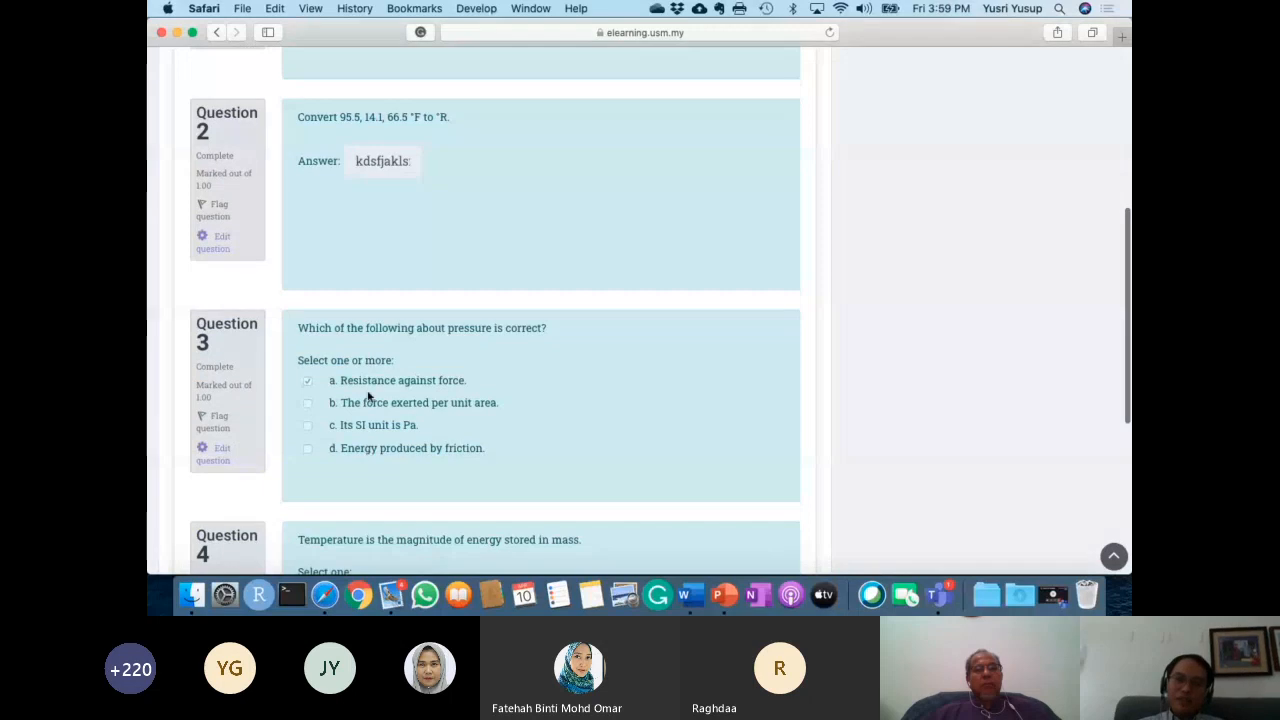
{"action": "scroll", "coordinate": [368, 396], "scroll_direction": "down", "scroll_amount": 1}
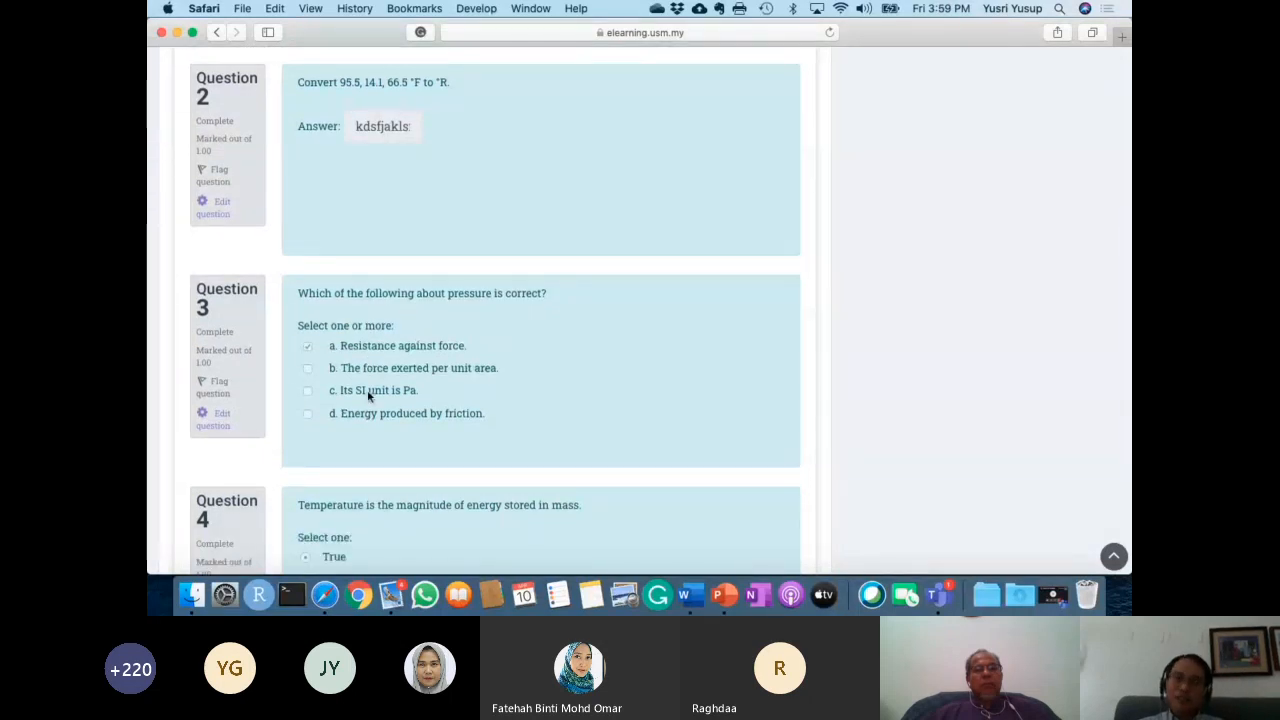
{"action": "scroll", "coordinate": [368, 396], "scroll_direction": "down", "scroll_amount": 2}
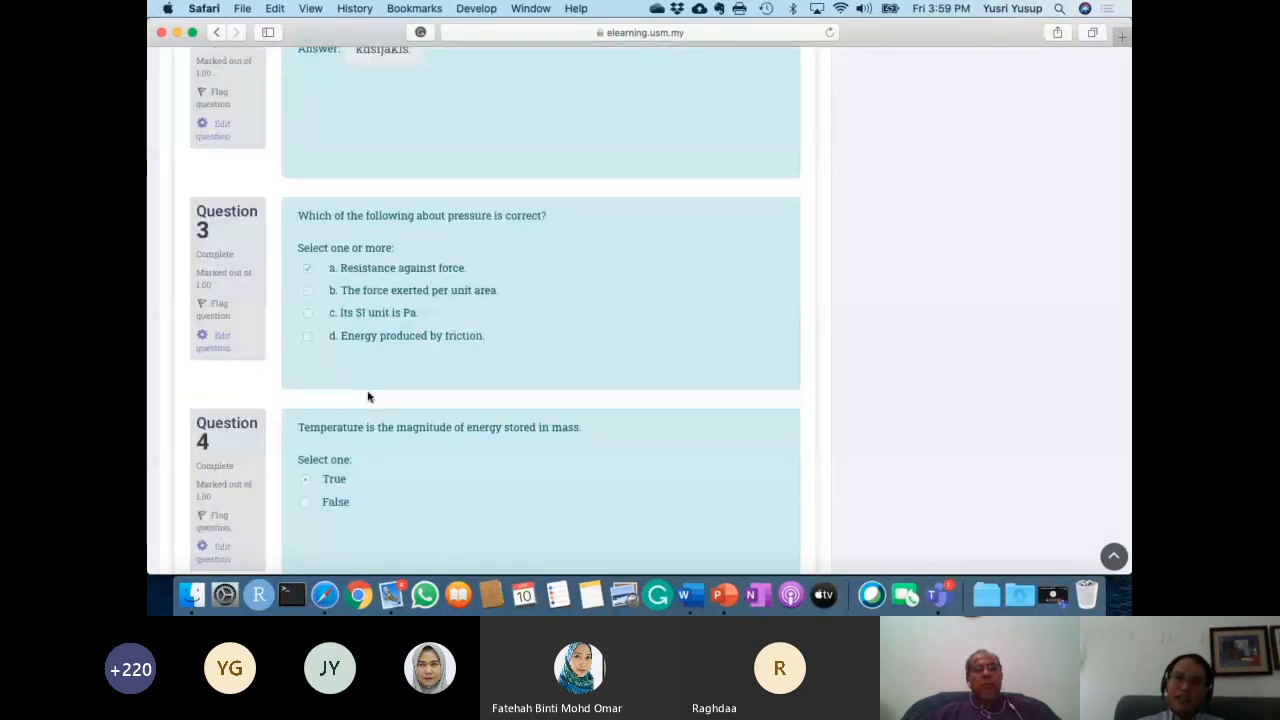
{"action": "scroll", "coordinate": [368, 396], "scroll_direction": "down", "scroll_amount": 1}
{"action": "scroll", "coordinate": [368, 396], "scroll_direction": "down", "scroll_amount": 2}
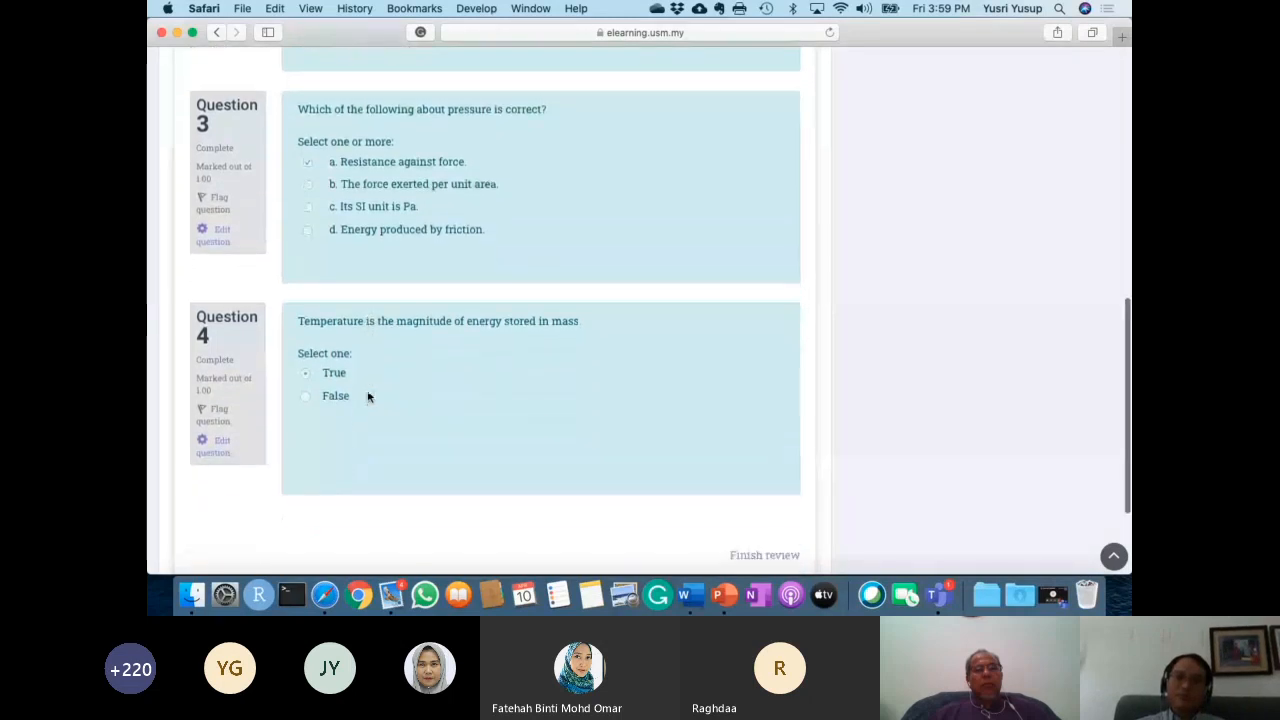
{"action": "scroll", "coordinate": [368, 396], "scroll_direction": "up", "scroll_amount": 4}
{"action": "scroll", "coordinate": [368, 396], "scroll_direction": "up", "scroll_amount": 1}
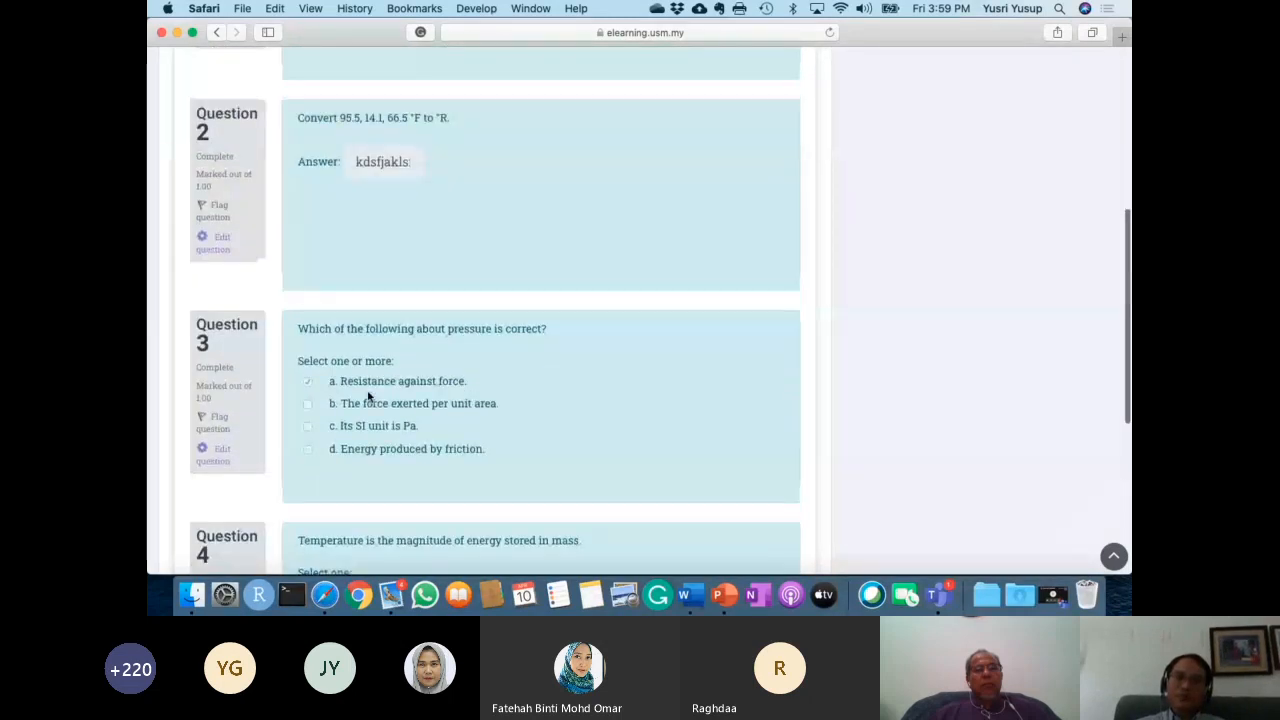
{"action": "scroll", "coordinate": [368, 396], "scroll_direction": "up", "scroll_amount": 8}
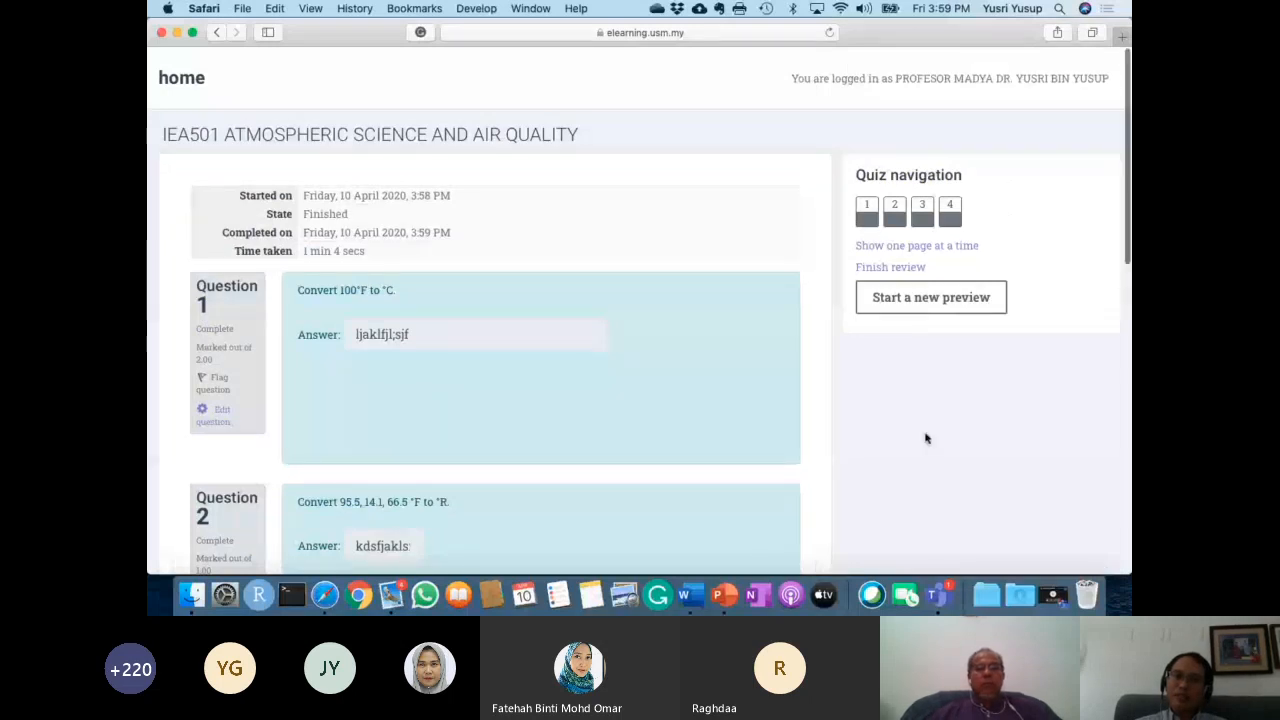
{"action": "scroll", "coordinate": [643, 409], "scroll_direction": "down", "scroll_amount": 9}
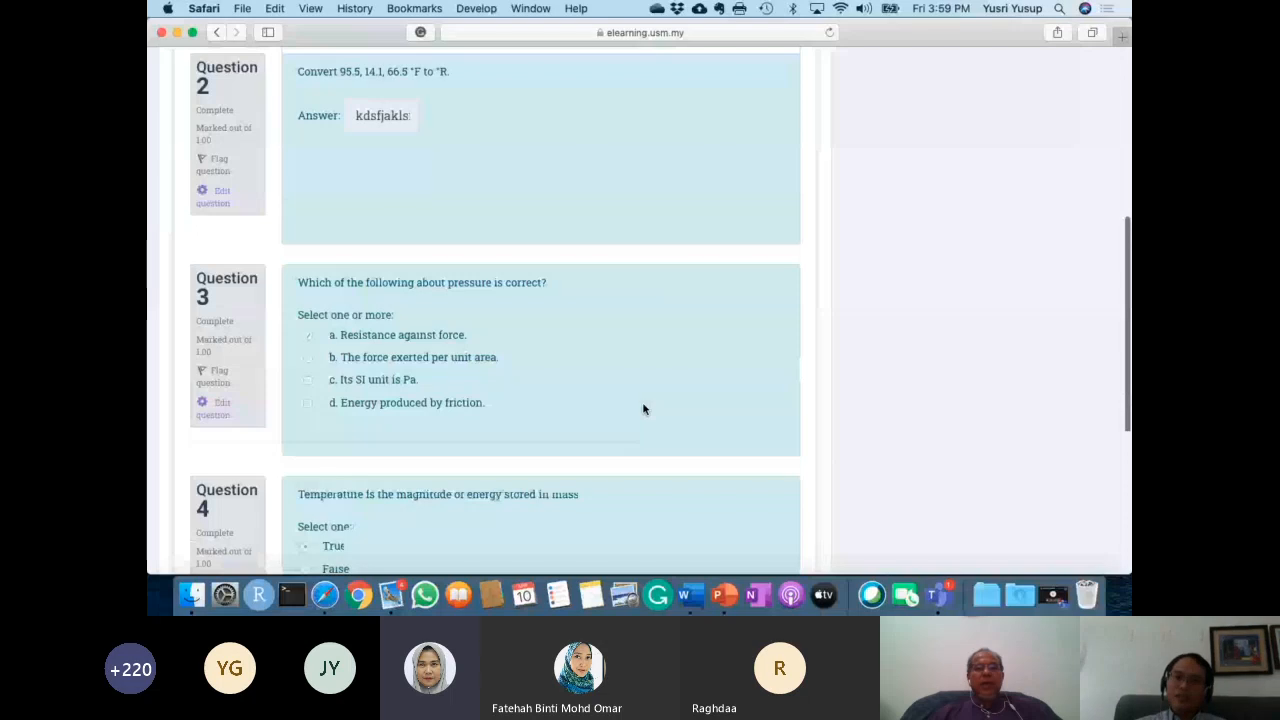
{"action": "scroll", "coordinate": [643, 409], "scroll_direction": "down", "scroll_amount": 6}
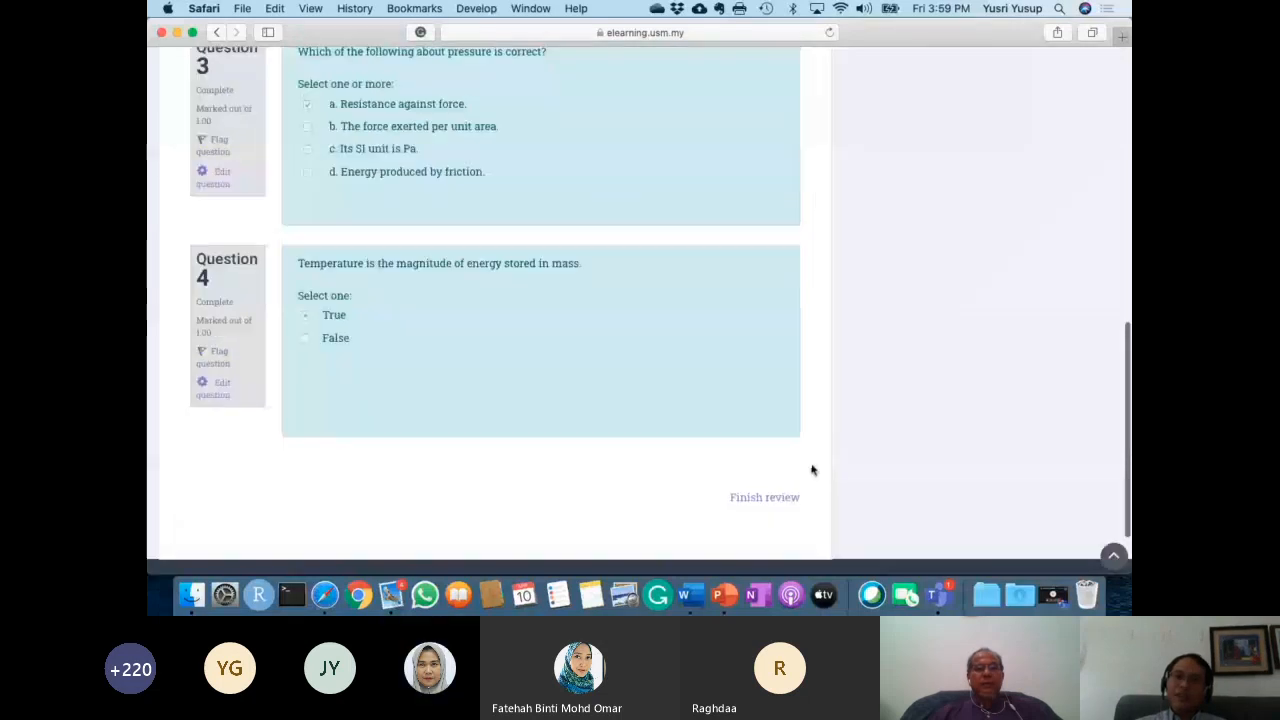
{"action": "scroll", "coordinate": [746, 447], "scroll_direction": "up", "scroll_amount": 1}
{"action": "scroll", "coordinate": [745, 447], "scroll_direction": "down", "scroll_amount": 1}
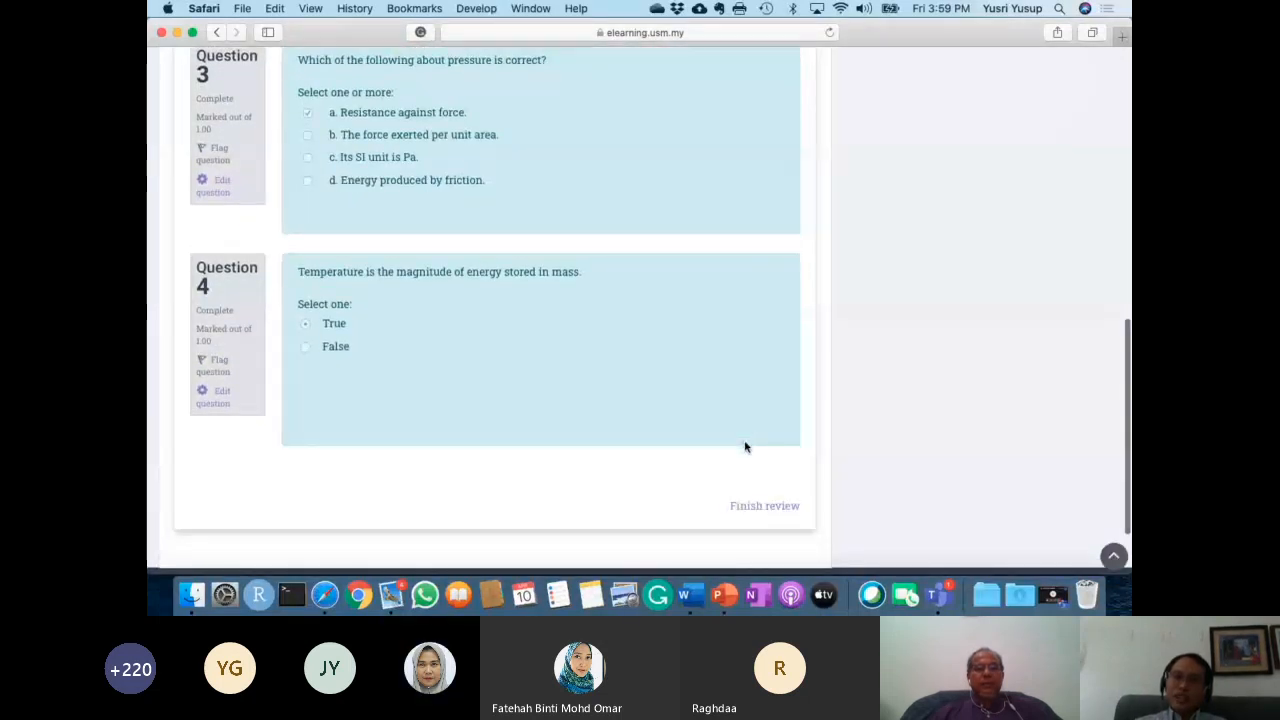
{"action": "scroll", "coordinate": [745, 447], "scroll_direction": "up", "scroll_amount": 2}
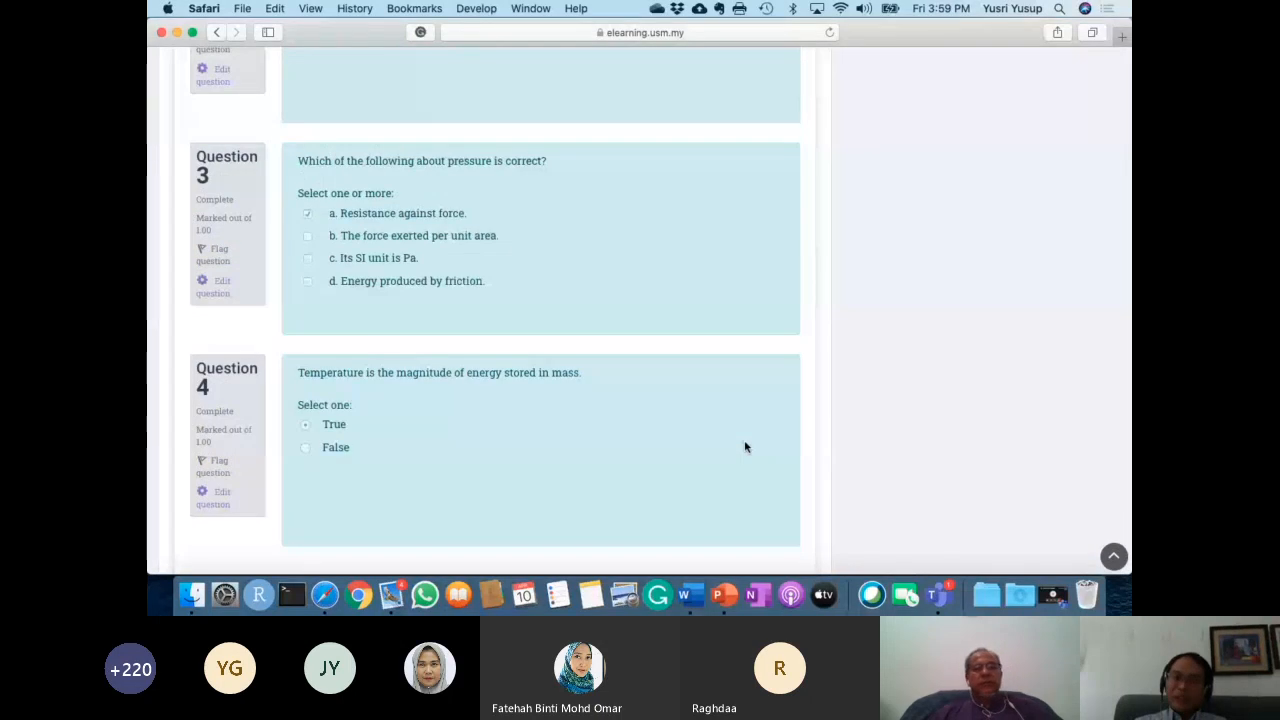
{"action": "scroll", "coordinate": [745, 447], "scroll_direction": "down", "scroll_amount": 2}
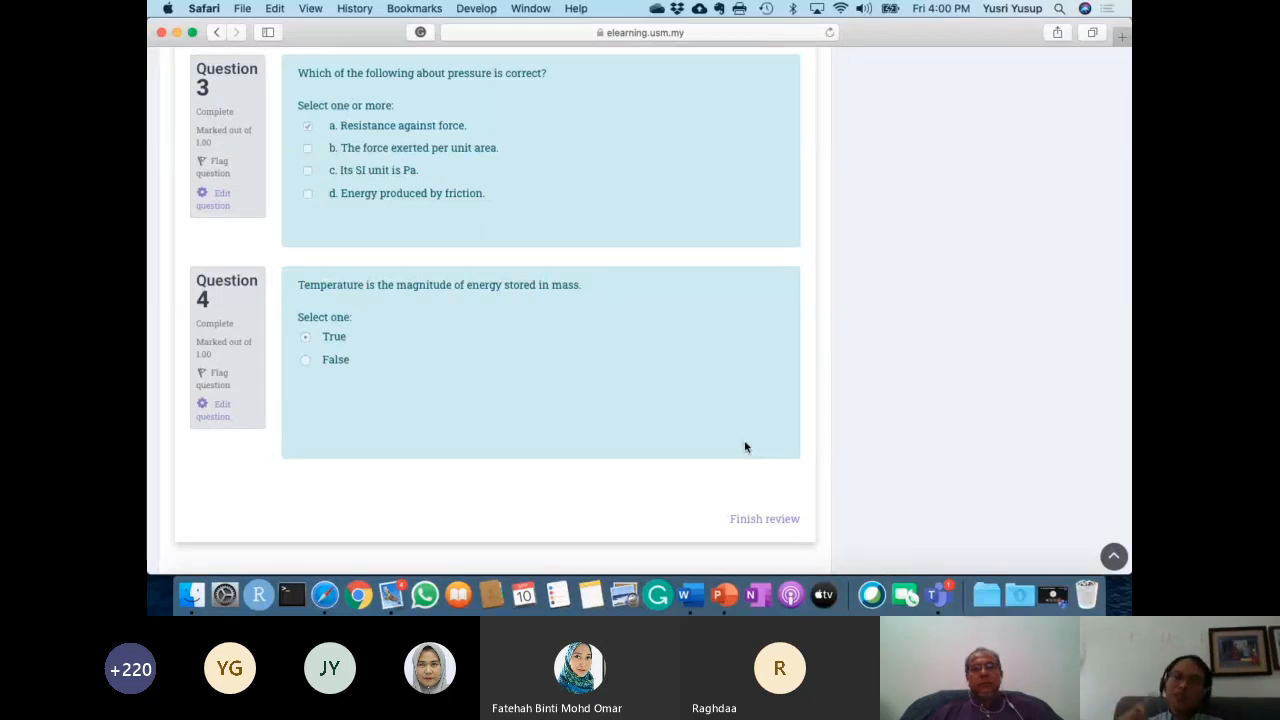
Finish the attempt review, return to the IEA501 course page and examine the quiz dates, 11 and 12 April 2020, in the calendar.
{"action": "left_click", "coordinate": [758, 530]}
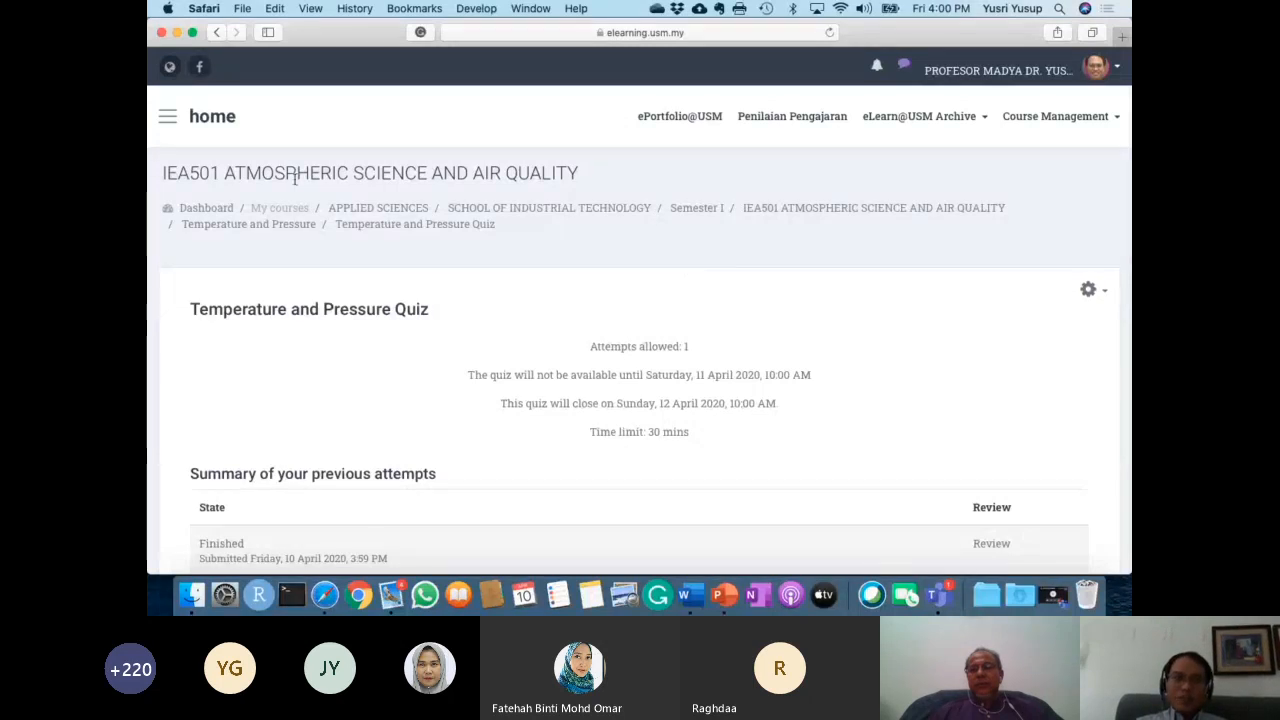
{"action": "left_click", "coordinate": [803, 208]}
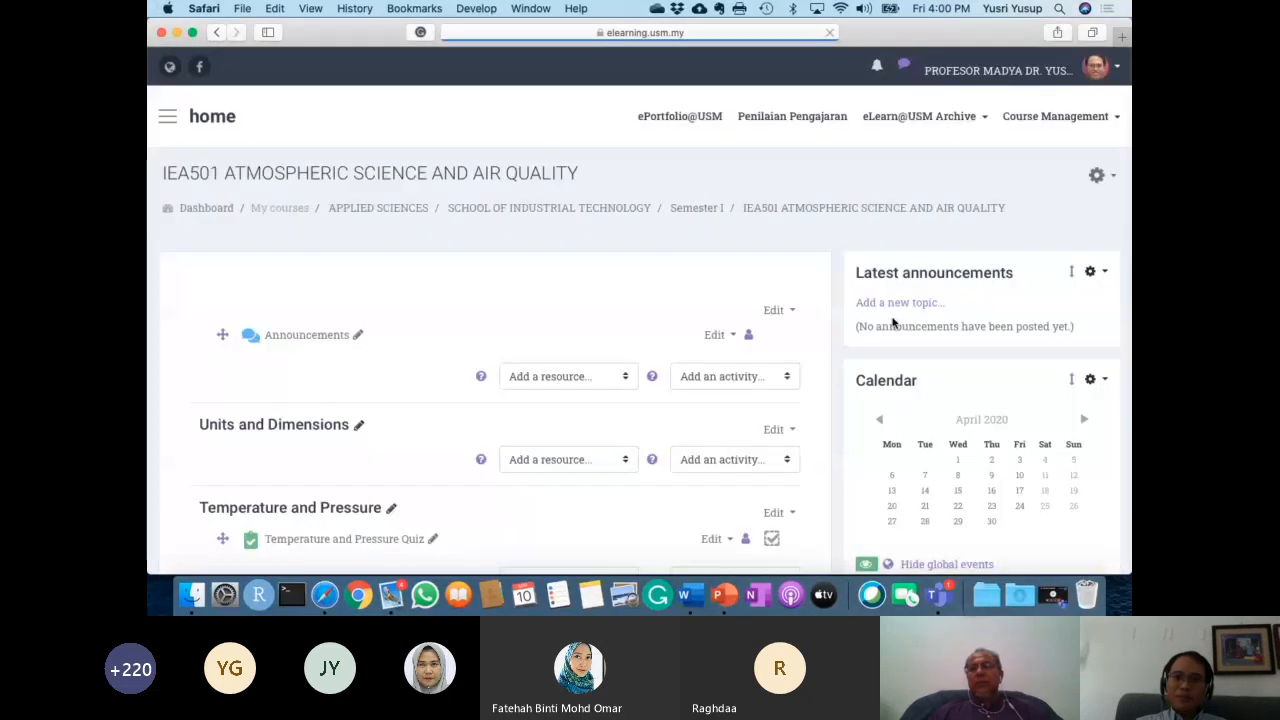
{"action": "scroll", "coordinate": [893, 323], "scroll_direction": "down", "scroll_amount": 3}
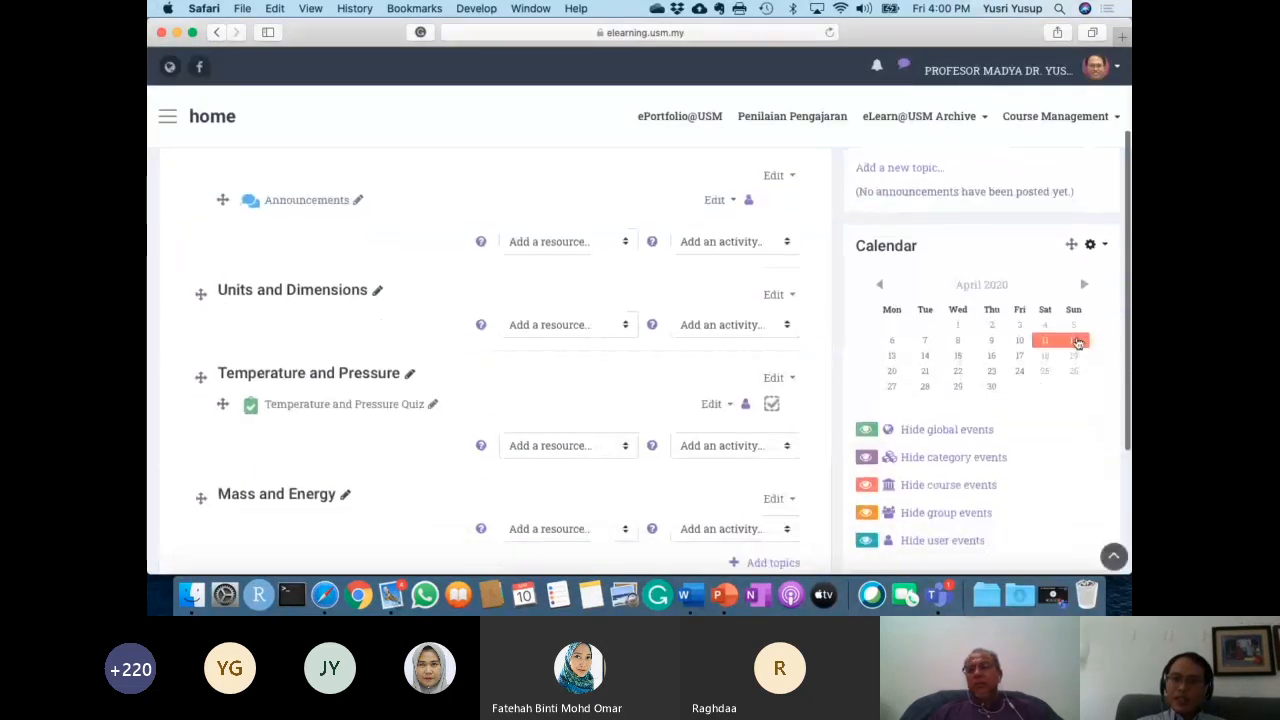
{"action": "mouse_move", "coordinate": [1040, 346]}
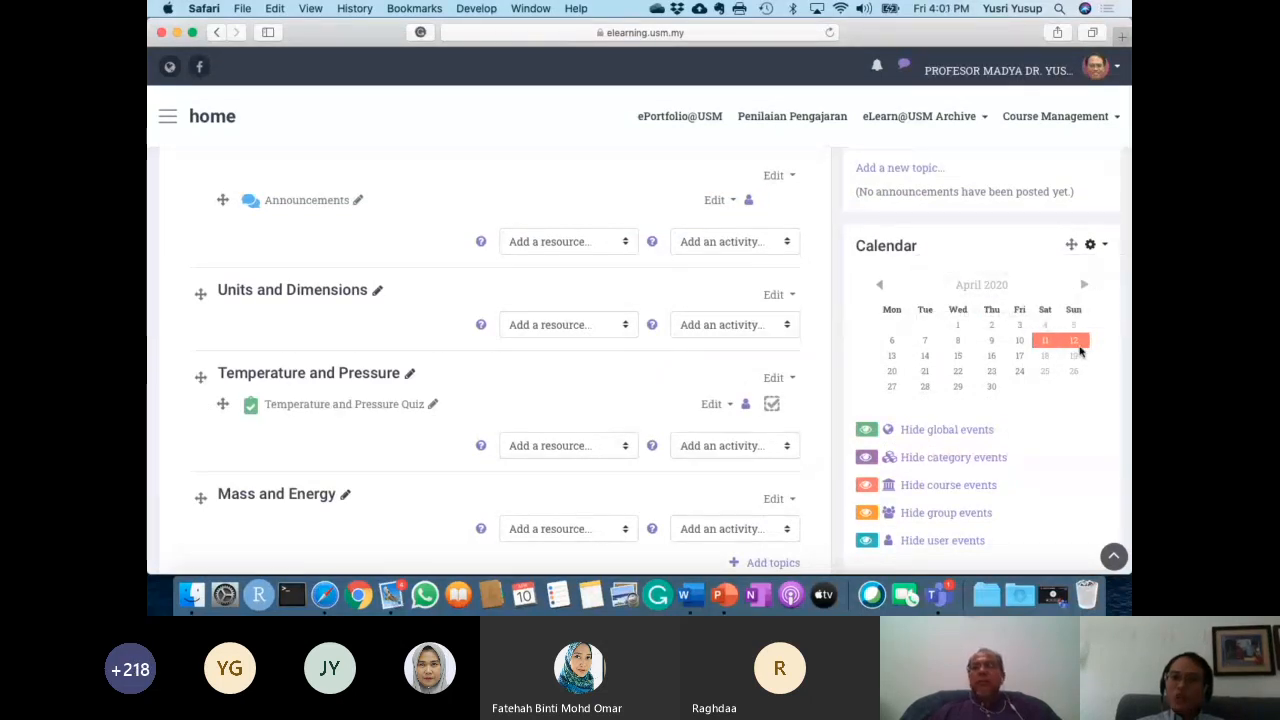
{"action": "mouse_move", "coordinate": [1077, 352]}
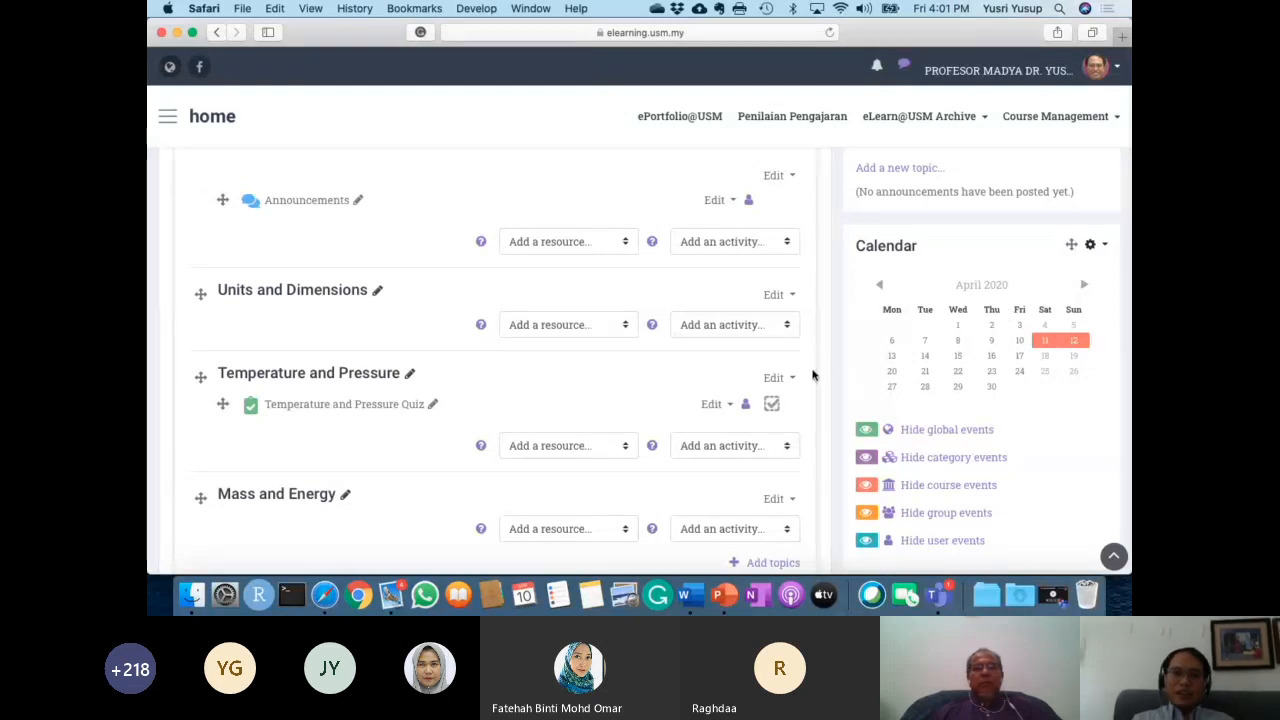
{"action": "scroll", "coordinate": [812, 374], "scroll_direction": "up", "scroll_amount": 1}
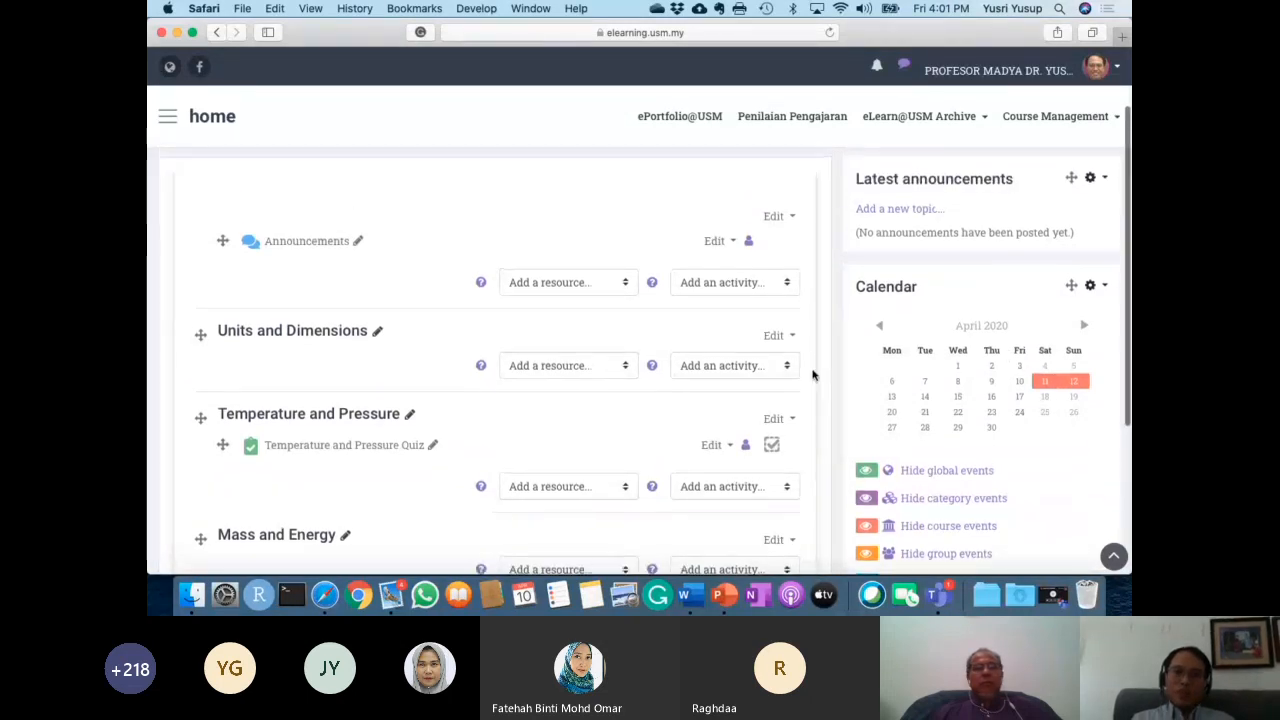
Open the grades of the IEA501 course from its course page.
{"action": "scroll", "coordinate": [812, 374], "scroll_direction": "up", "scroll_amount": 2}
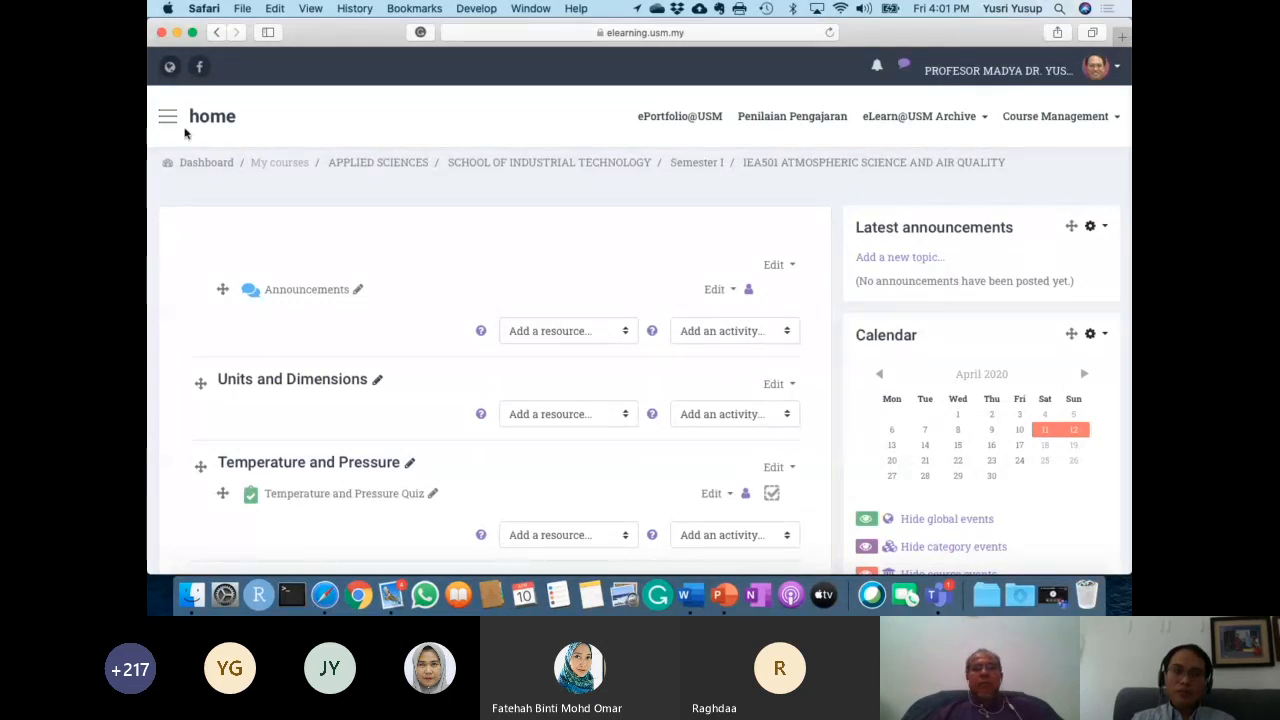
{"action": "left_click", "coordinate": [166, 118]}
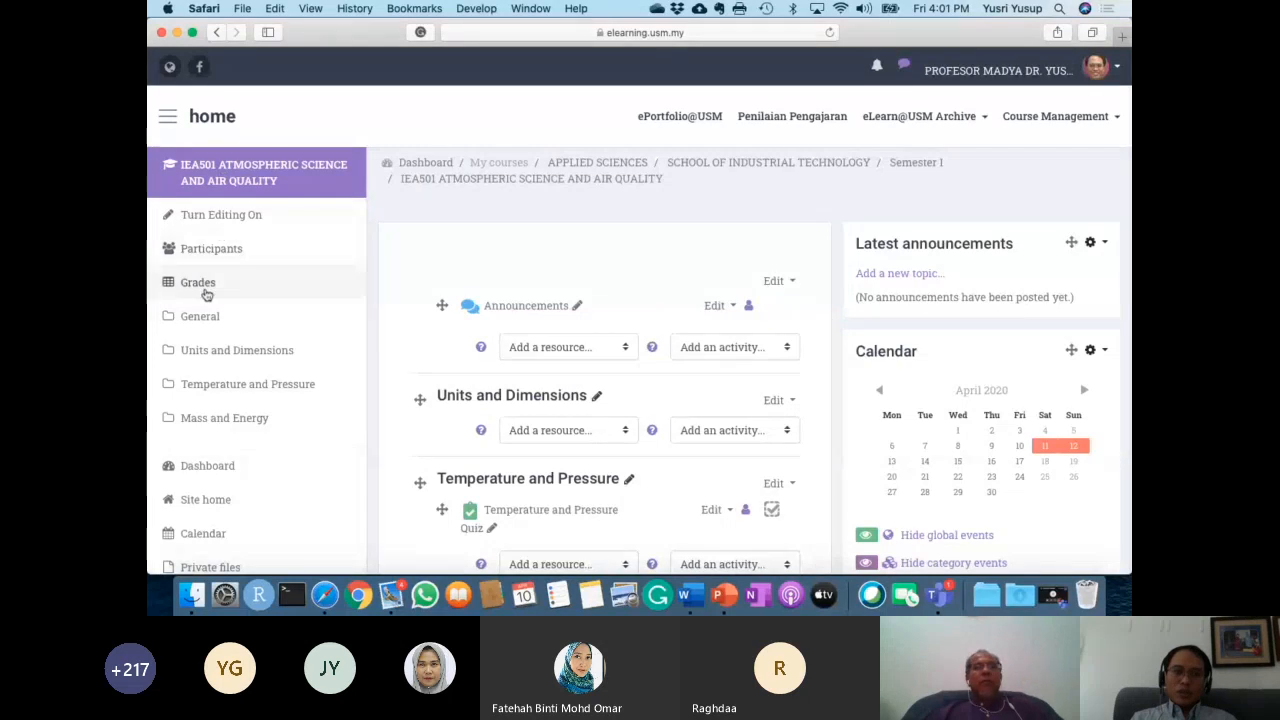
{"action": "left_click", "coordinate": [168, 117]}
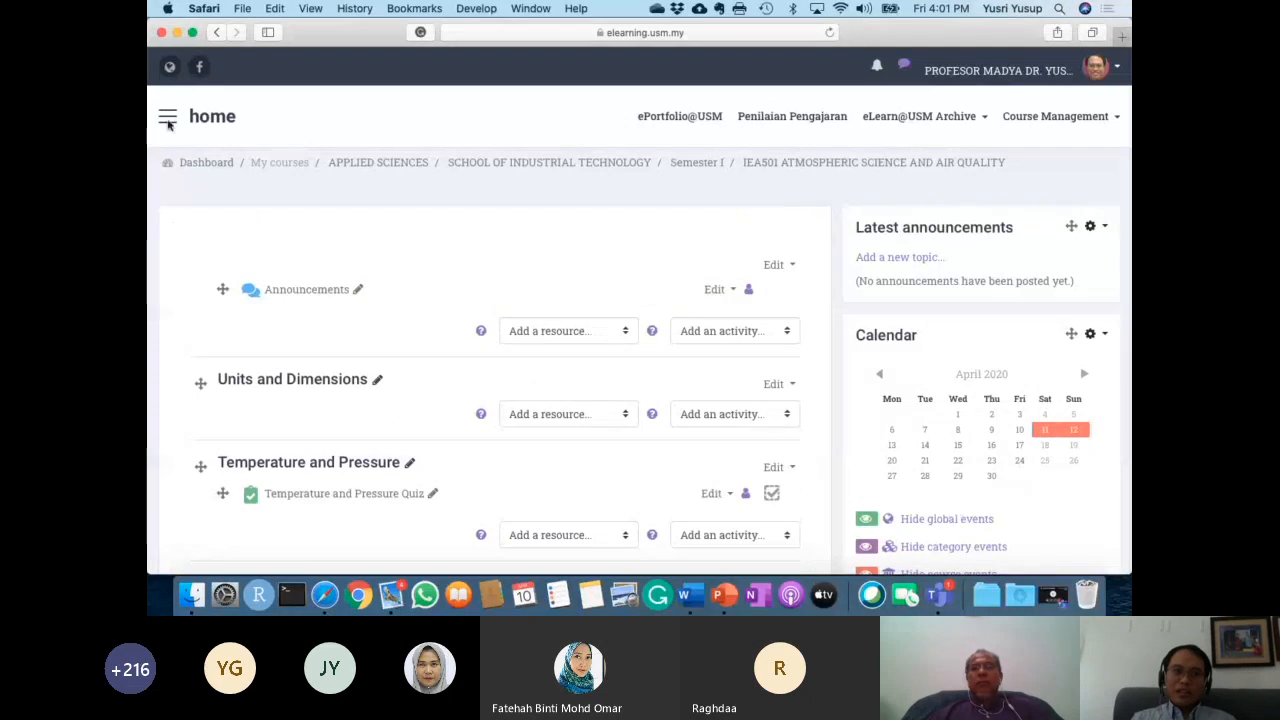
{"action": "left_click", "coordinate": [168, 118]}
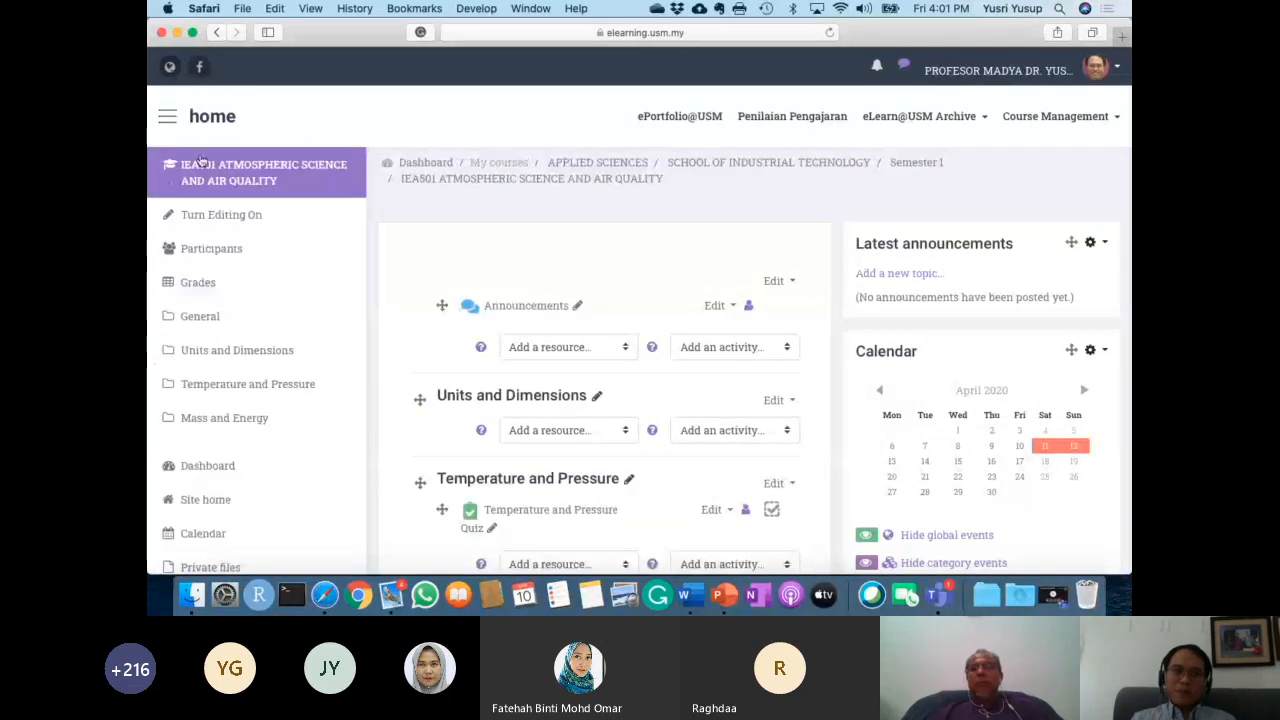
{"action": "left_click", "coordinate": [197, 285]}
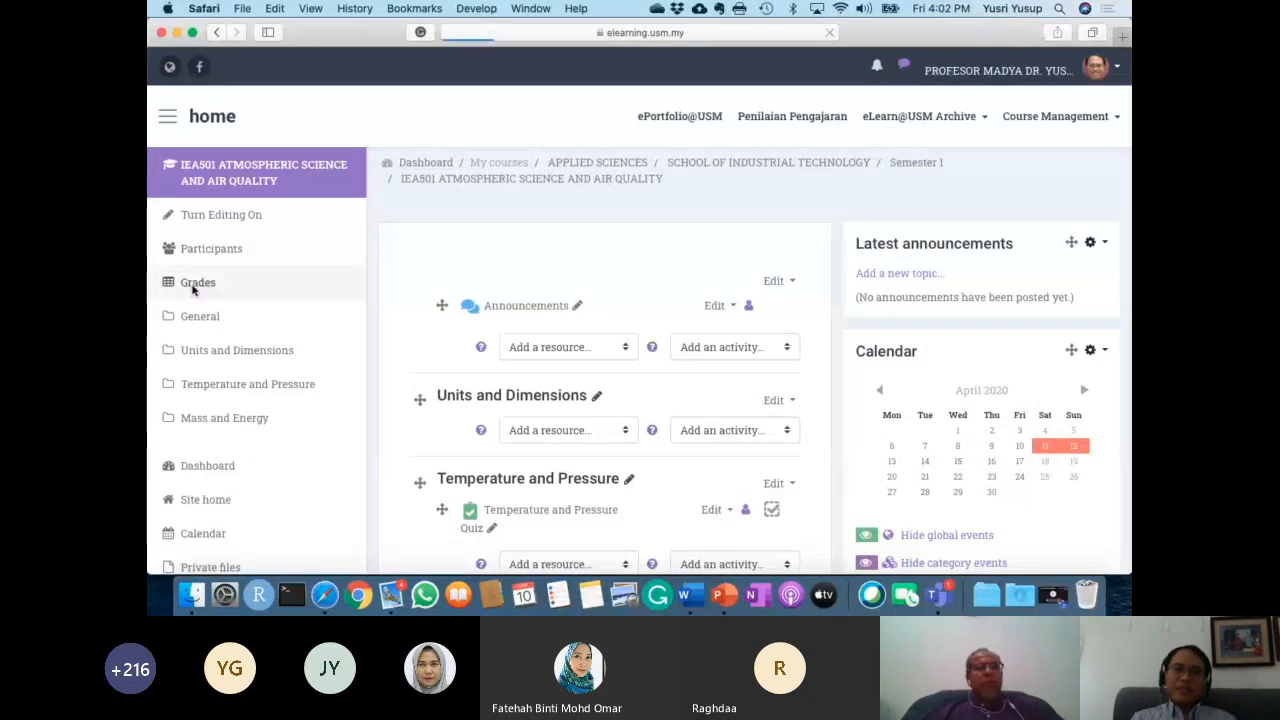
Look through the grader report, examining the participant rows, the Temperature and Pressure Quiz column and the available report types.
{"action": "scroll", "coordinate": [416, 374], "scroll_direction": "down", "scroll_amount": 6}
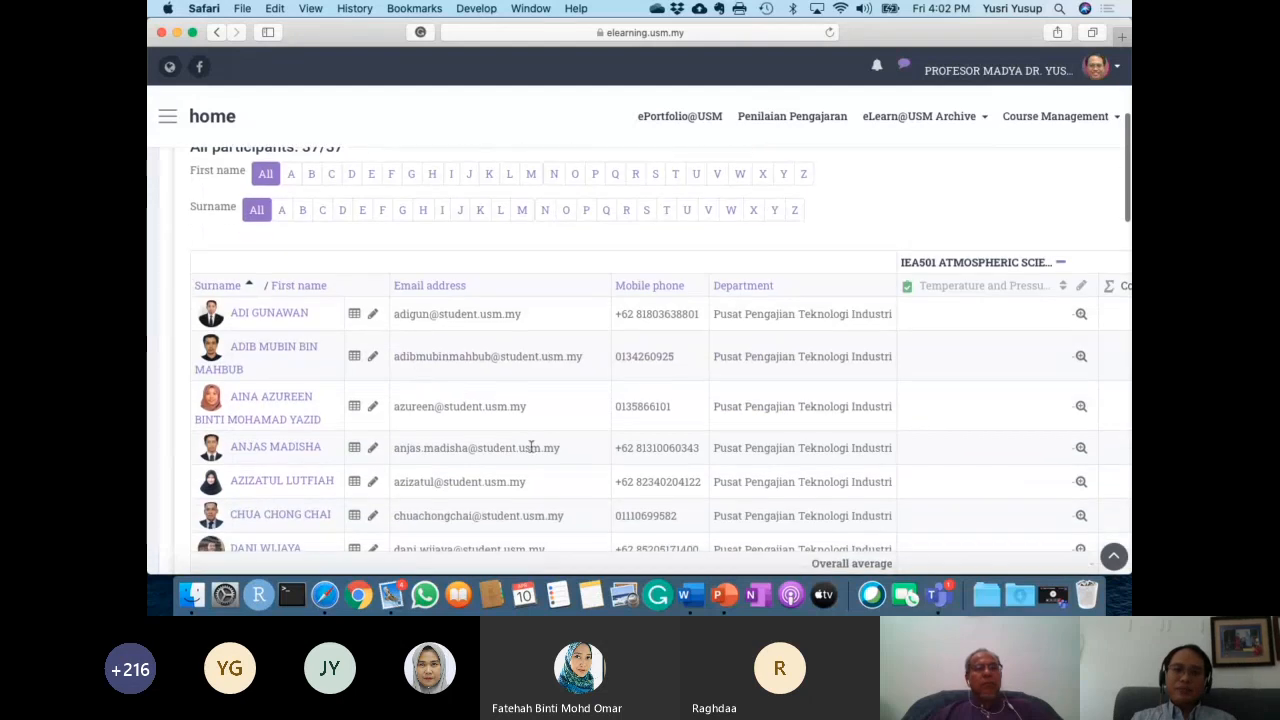
{"action": "scroll", "coordinate": [531, 447], "scroll_direction": "down", "scroll_amount": 7}
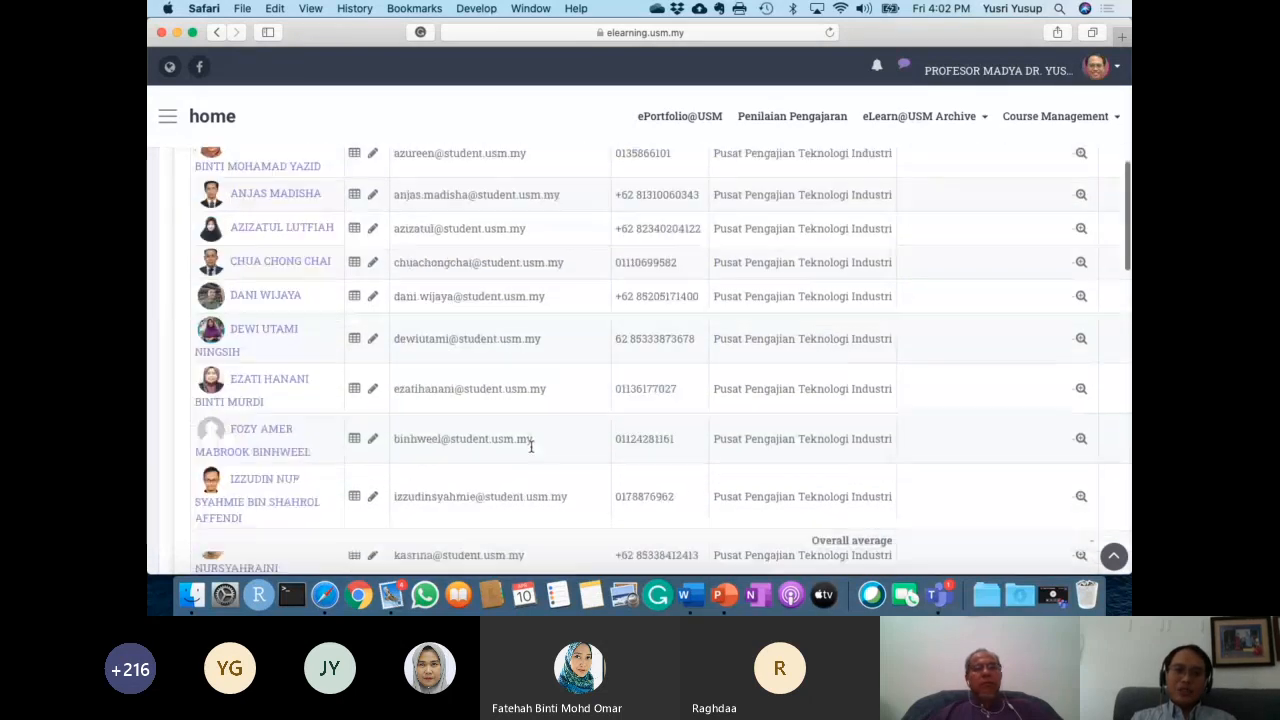
{"action": "scroll", "coordinate": [531, 447], "scroll_direction": "down", "scroll_amount": 4}
{"action": "scroll", "coordinate": [531, 447], "scroll_direction": "up", "scroll_amount": 7}
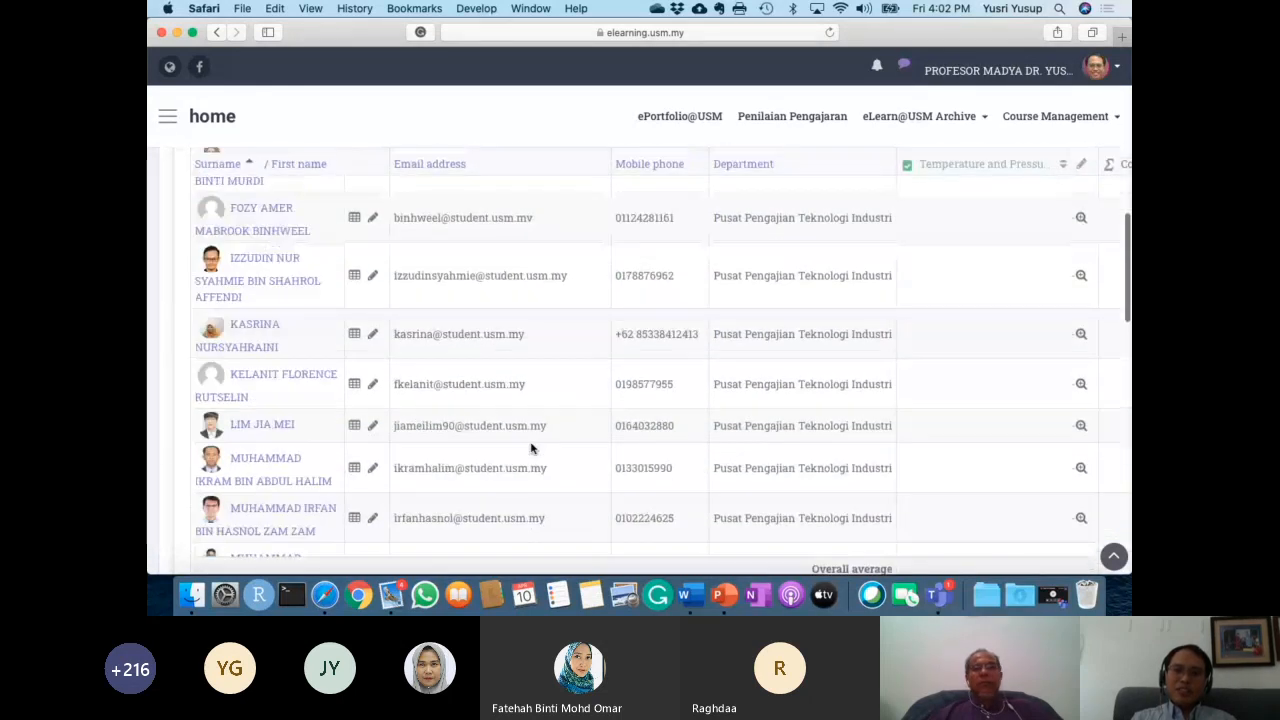
{"action": "scroll", "coordinate": [531, 447], "scroll_direction": "up", "scroll_amount": 6}
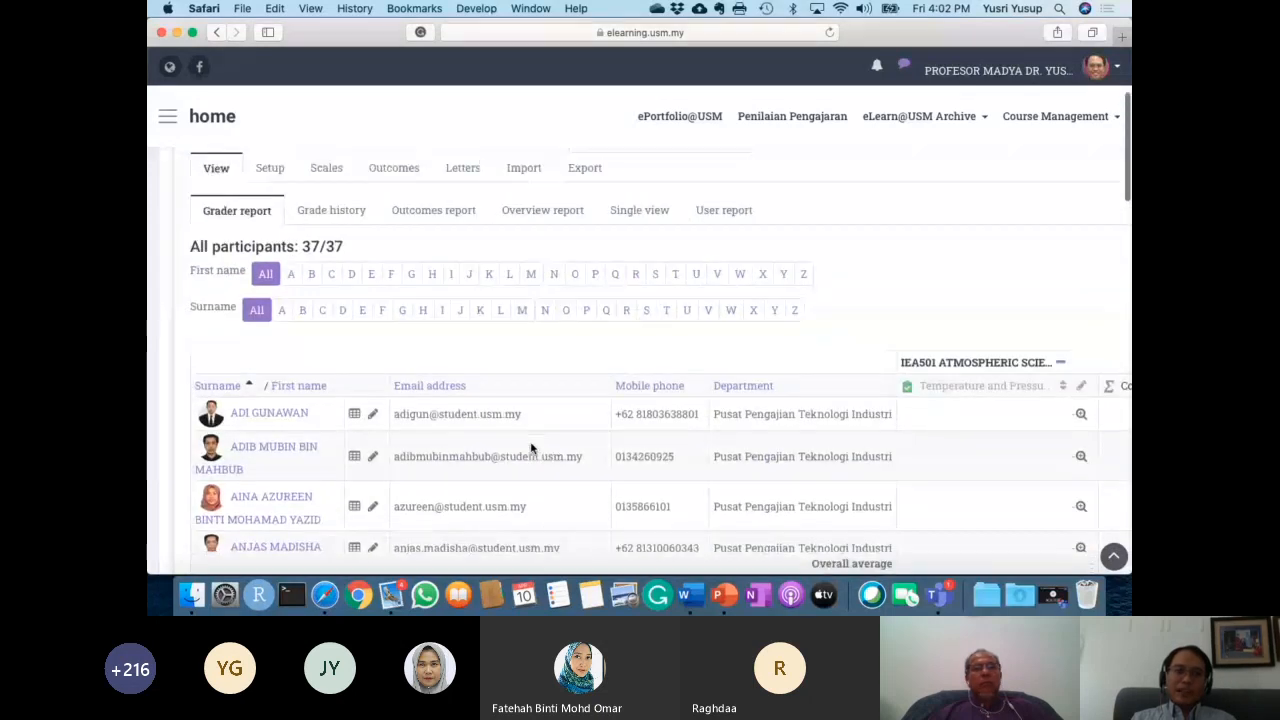
{"action": "scroll", "coordinate": [502, 401], "scroll_direction": "up", "scroll_amount": 1}
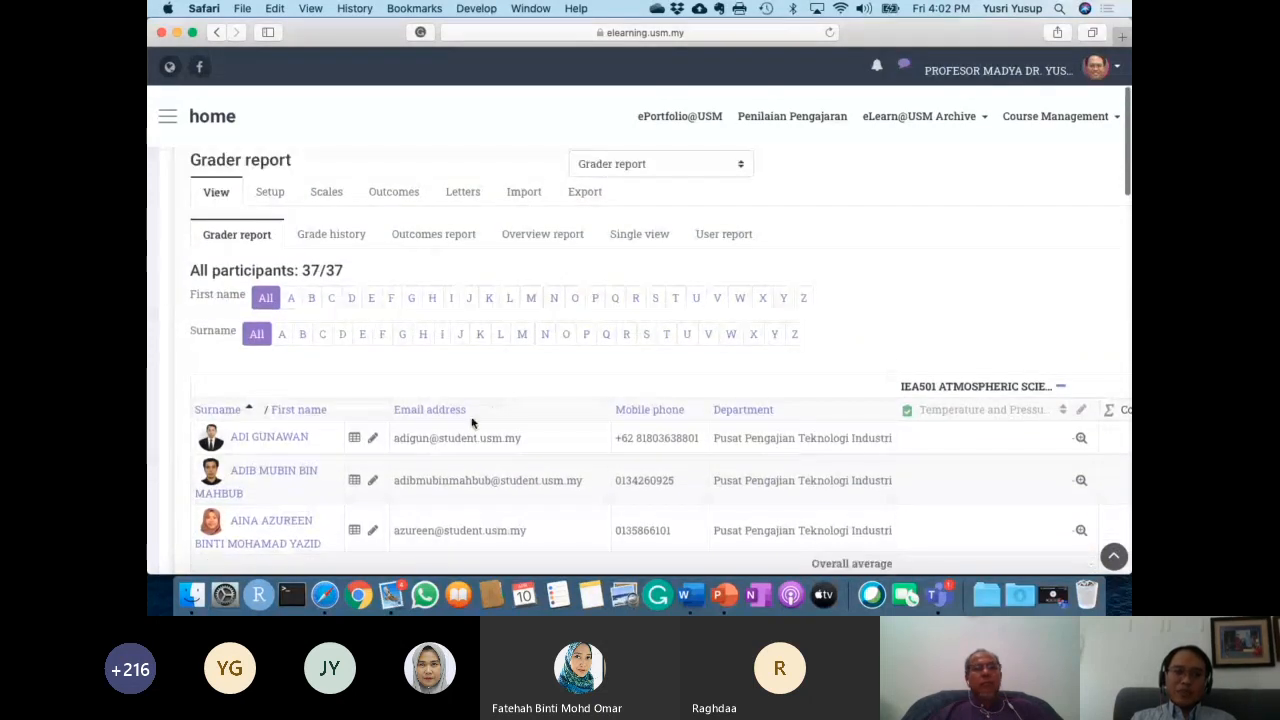
{"action": "scroll", "coordinate": [472, 423], "scroll_direction": "down", "scroll_amount": 5}
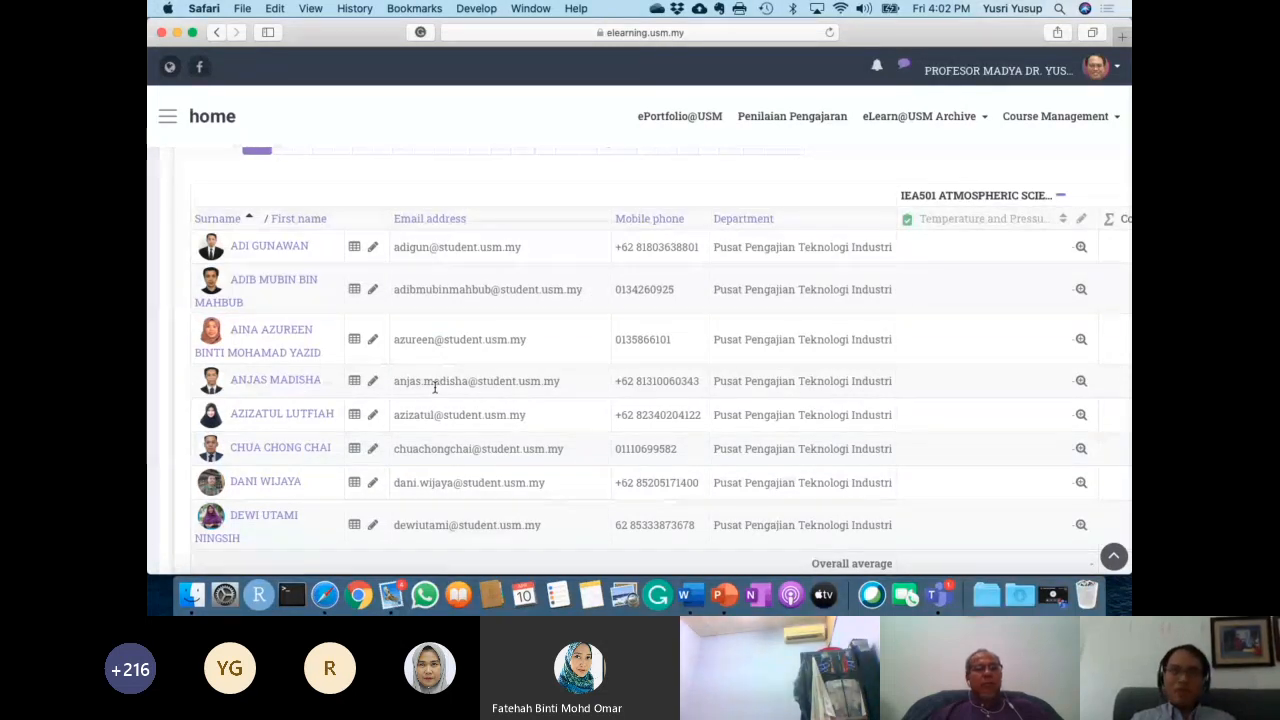
{"action": "scroll", "coordinate": [434, 387], "scroll_direction": "down", "scroll_amount": 7}
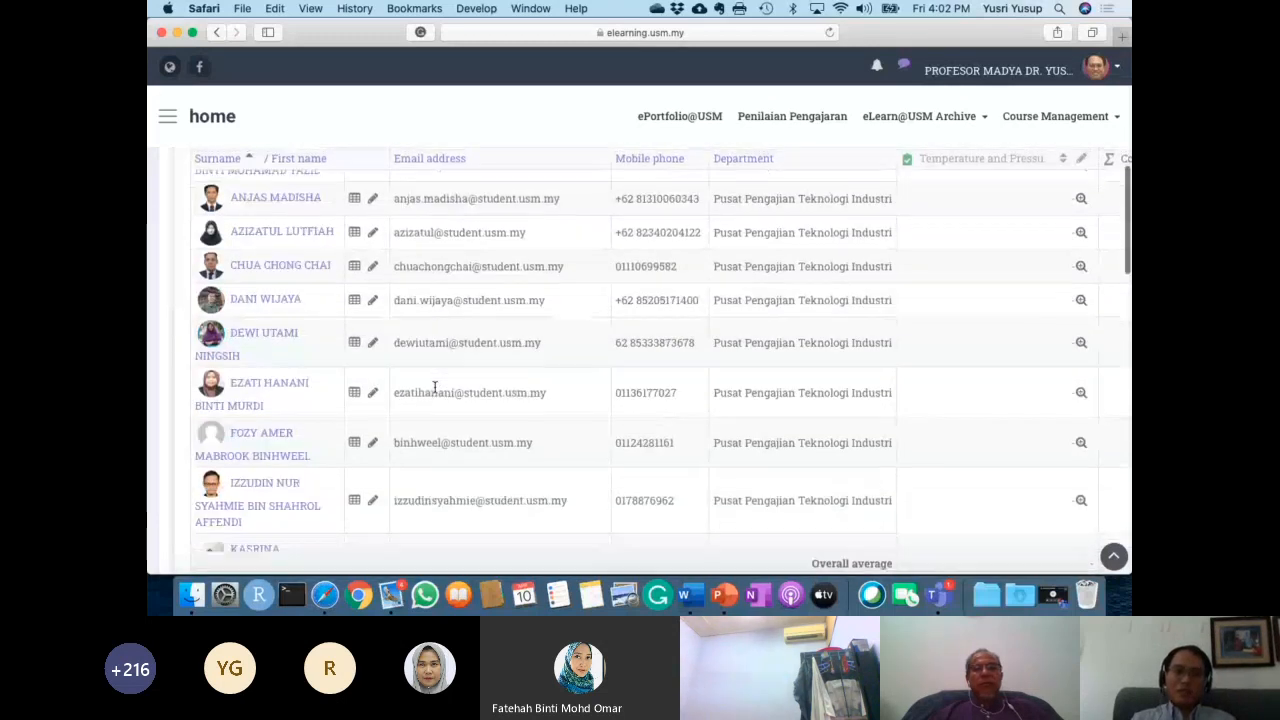
{"action": "scroll", "coordinate": [434, 387], "scroll_direction": "down", "scroll_amount": 2}
{"action": "scroll", "coordinate": [434, 387], "scroll_direction": "up", "scroll_amount": 4}
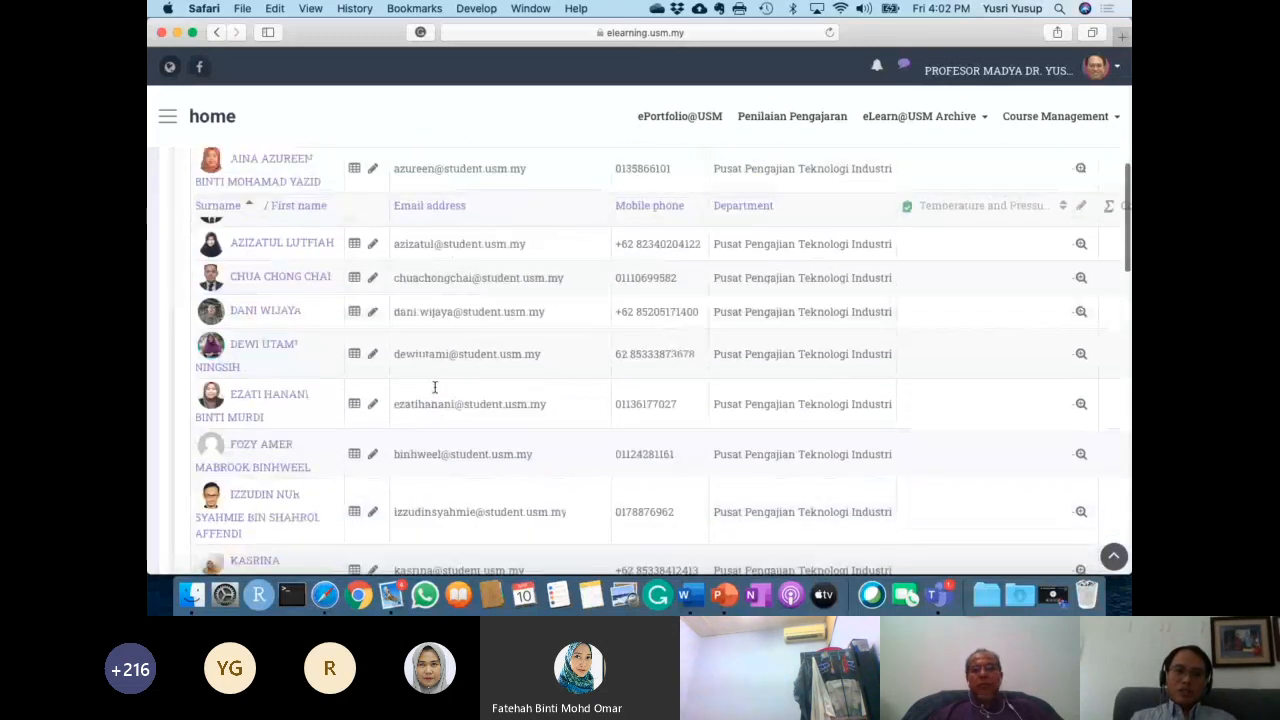
{"action": "scroll", "coordinate": [434, 387], "scroll_direction": "up", "scroll_amount": 6}
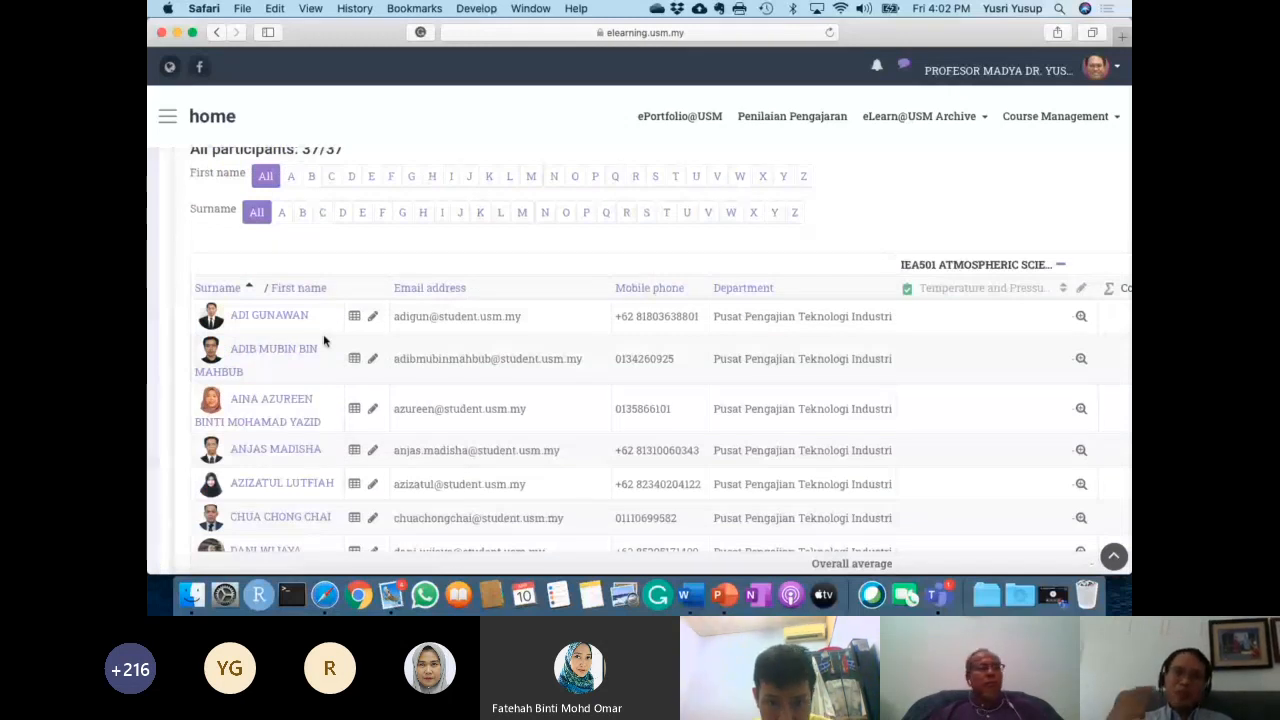
{"action": "scroll", "coordinate": [324, 340], "scroll_direction": "up", "scroll_amount": 3}
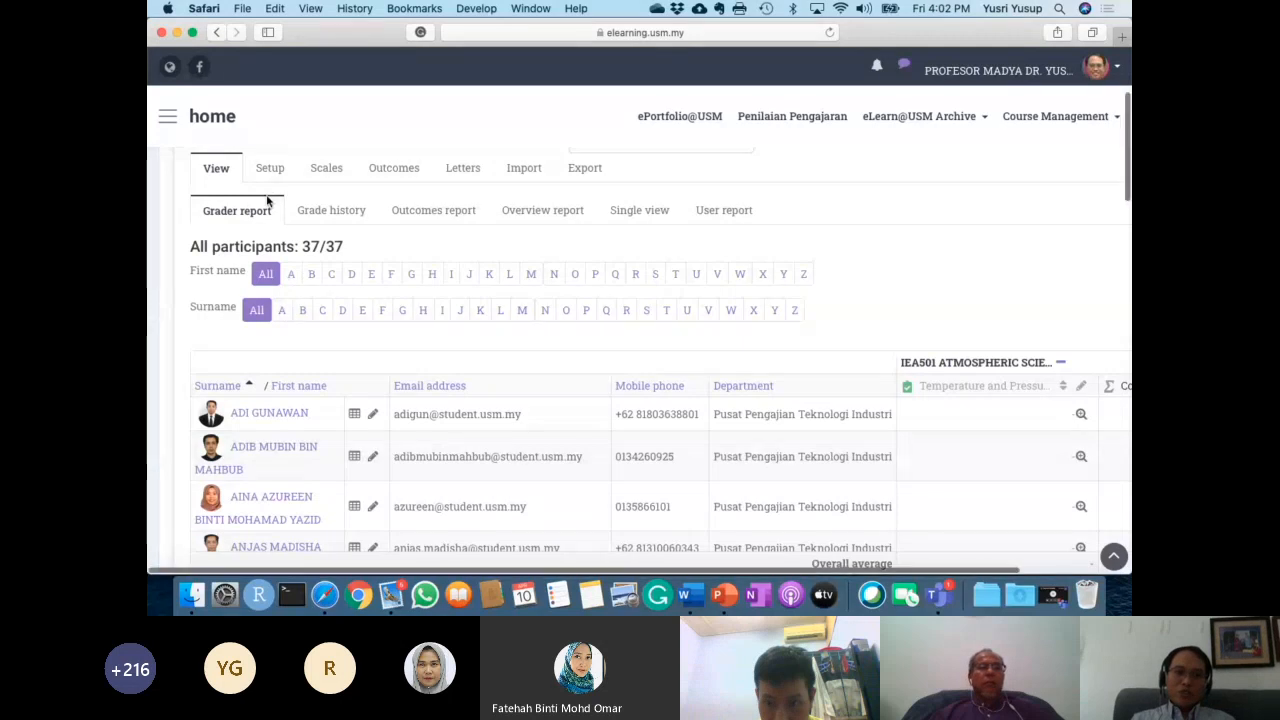
{"action": "scroll", "coordinate": [264, 200], "scroll_direction": "up", "scroll_amount": 1}
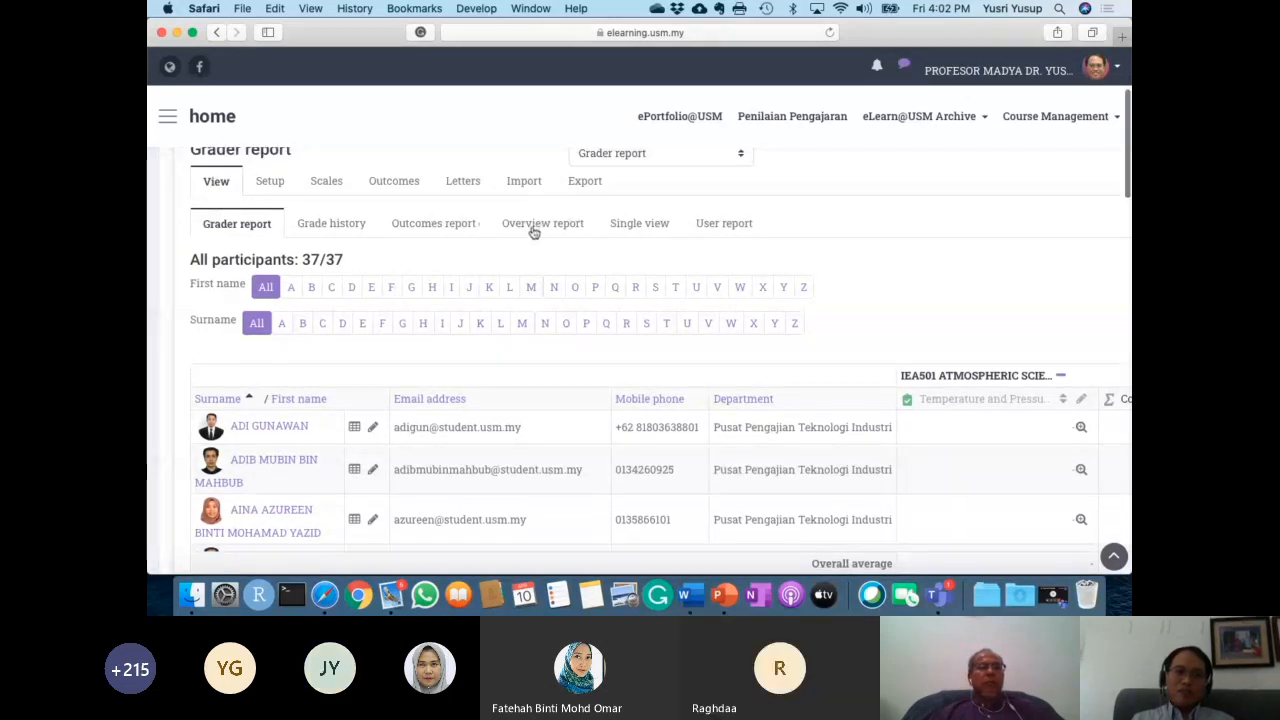
Go to the gradebook setup and start a new grade category with all its settings in view.
{"action": "left_click", "coordinate": [271, 186]}
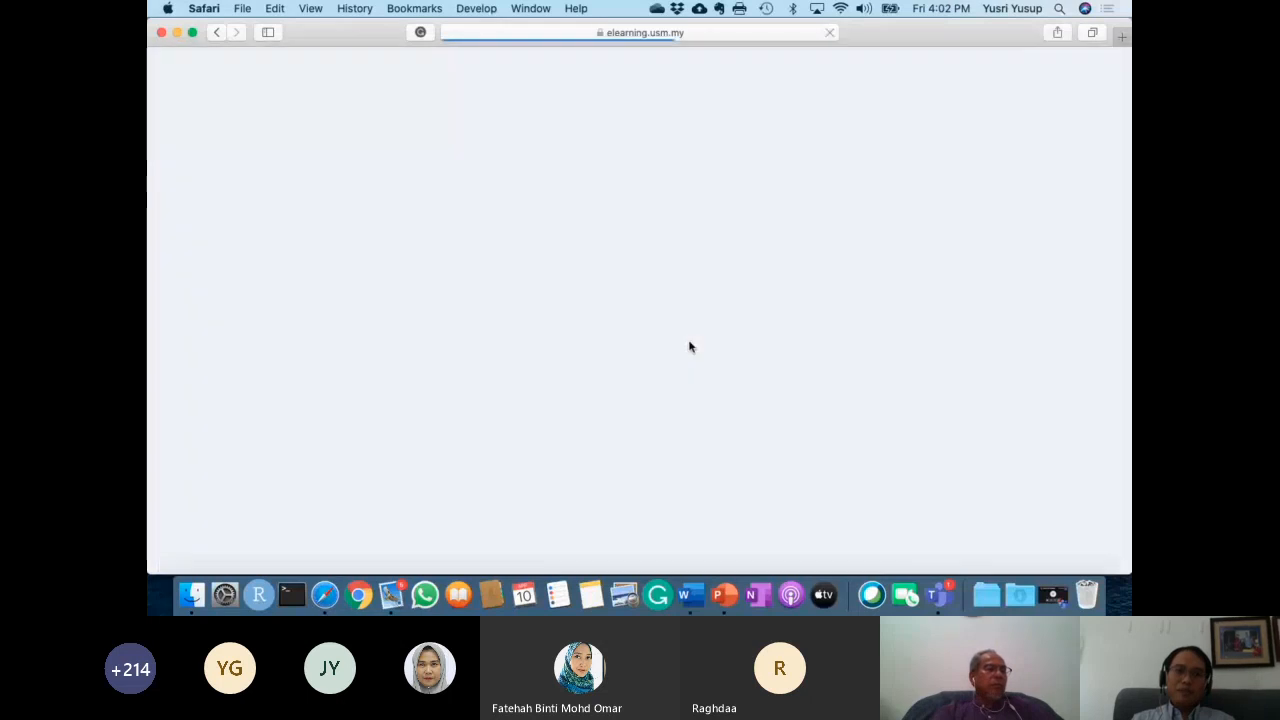
{"action": "scroll", "coordinate": [689, 347], "scroll_direction": "down", "scroll_amount": 5}
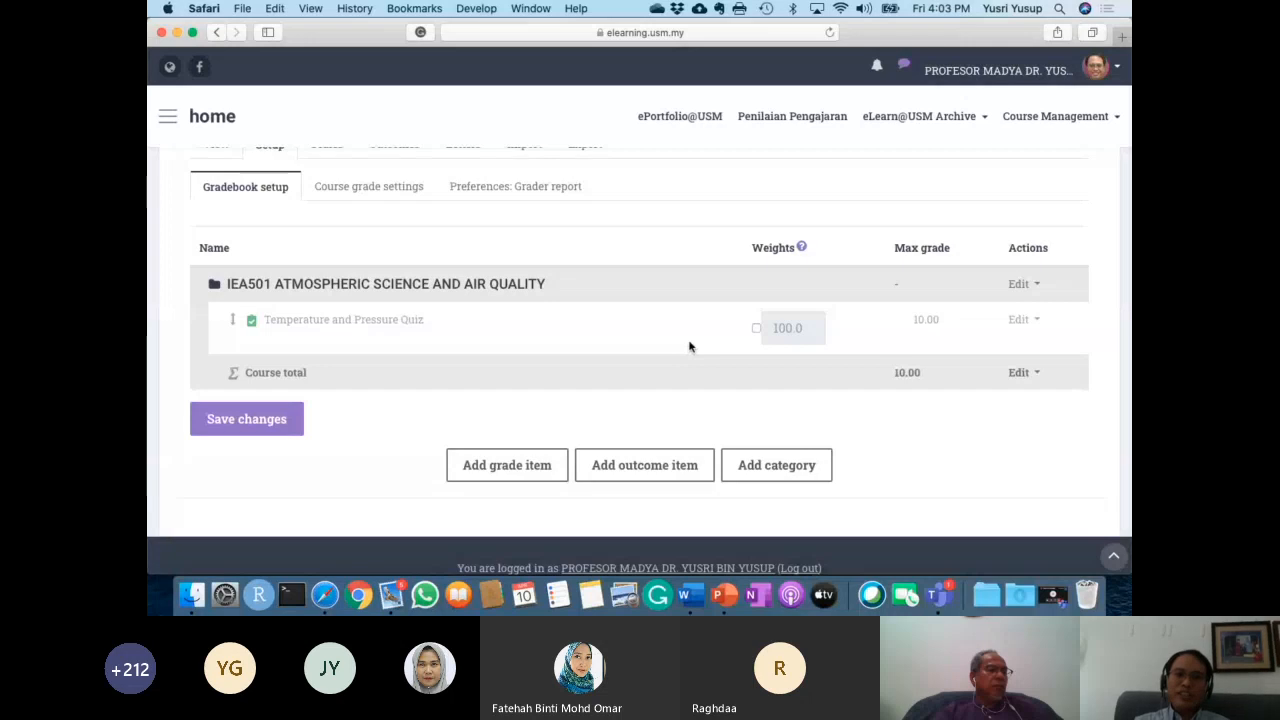
{"action": "scroll", "coordinate": [715, 375], "scroll_direction": "down", "scroll_amount": 1}
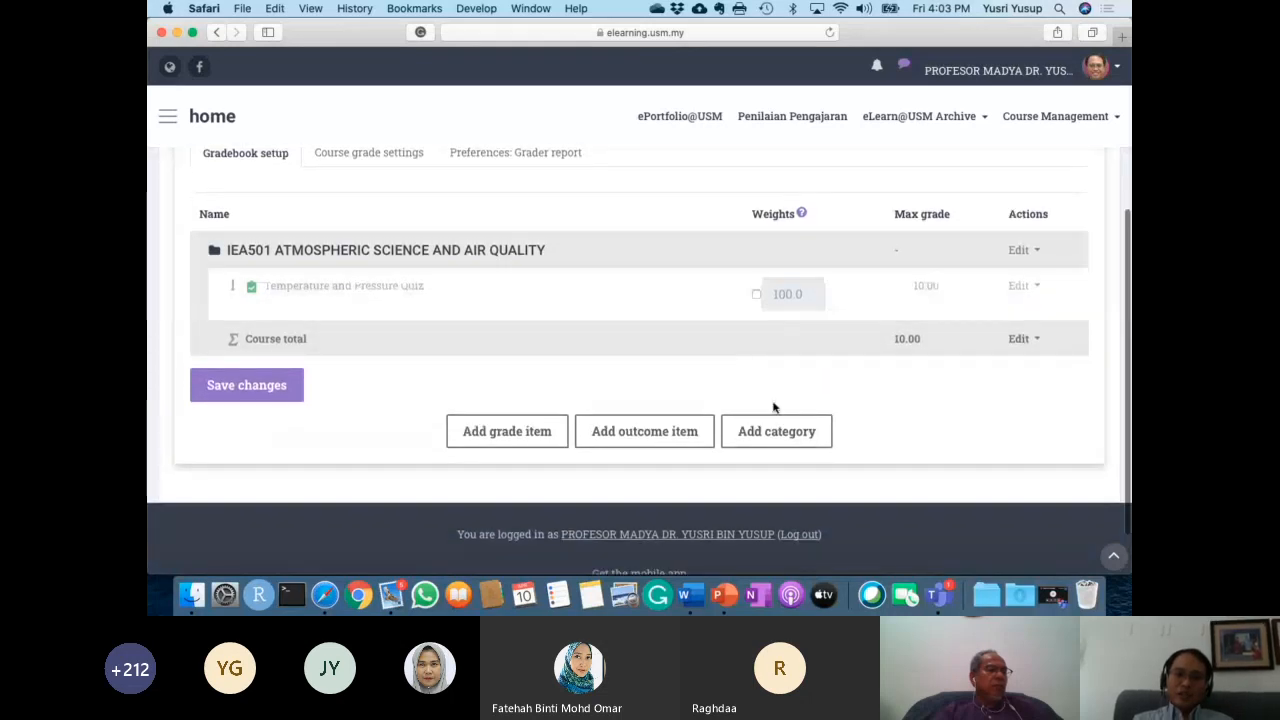
{"action": "left_click", "coordinate": [776, 440]}
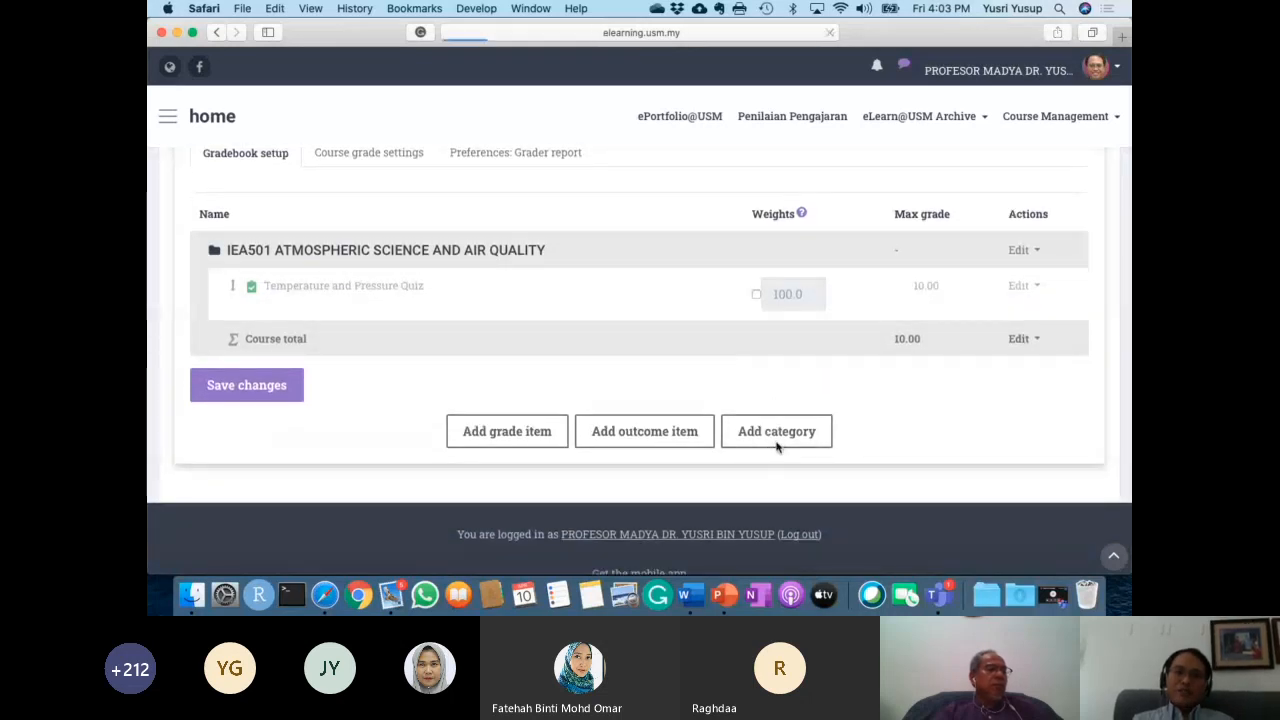
{"action": "scroll", "coordinate": [776, 447], "scroll_direction": "down", "scroll_amount": 4}
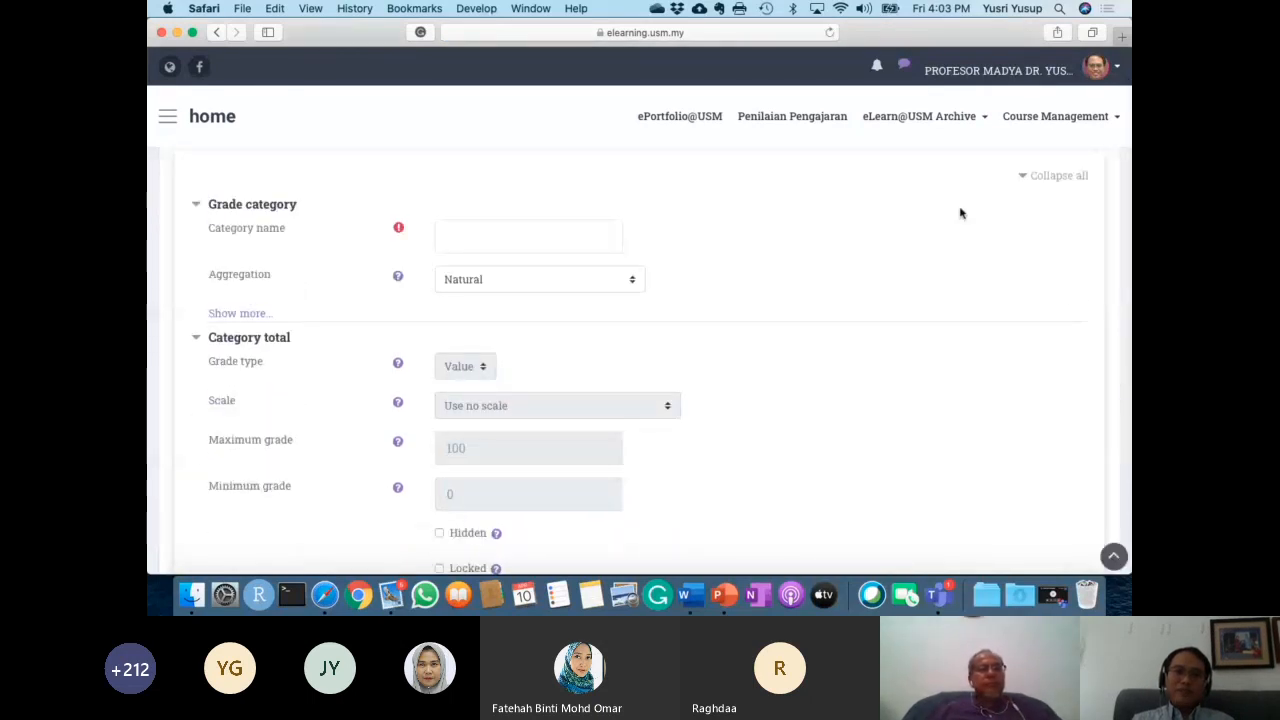
Switch to the quiz gradebook presentation in PowerPoint and examine the coursework percentage distribution on the Hypothetical Course slide.
{"action": "key", "text": "ctrl+Left"}
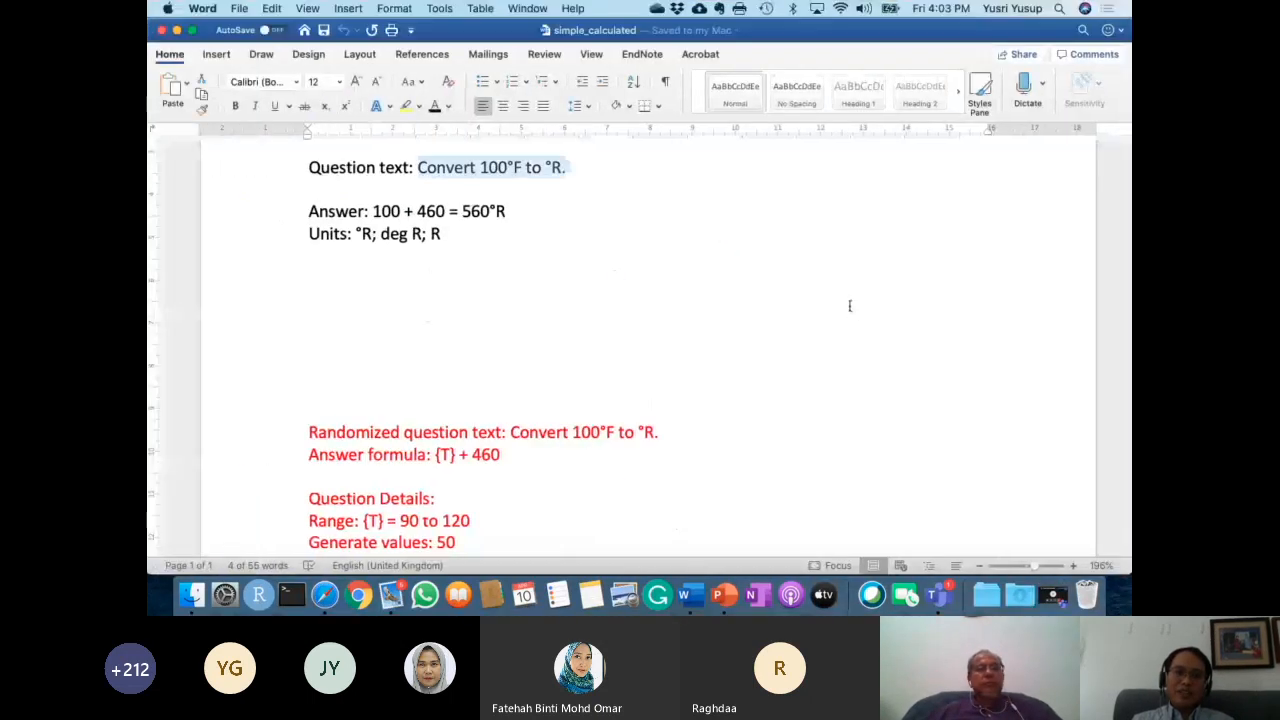
{"action": "key", "text": "ctrl+Left"}
{"action": "left_click", "coordinate": [206, 342]}
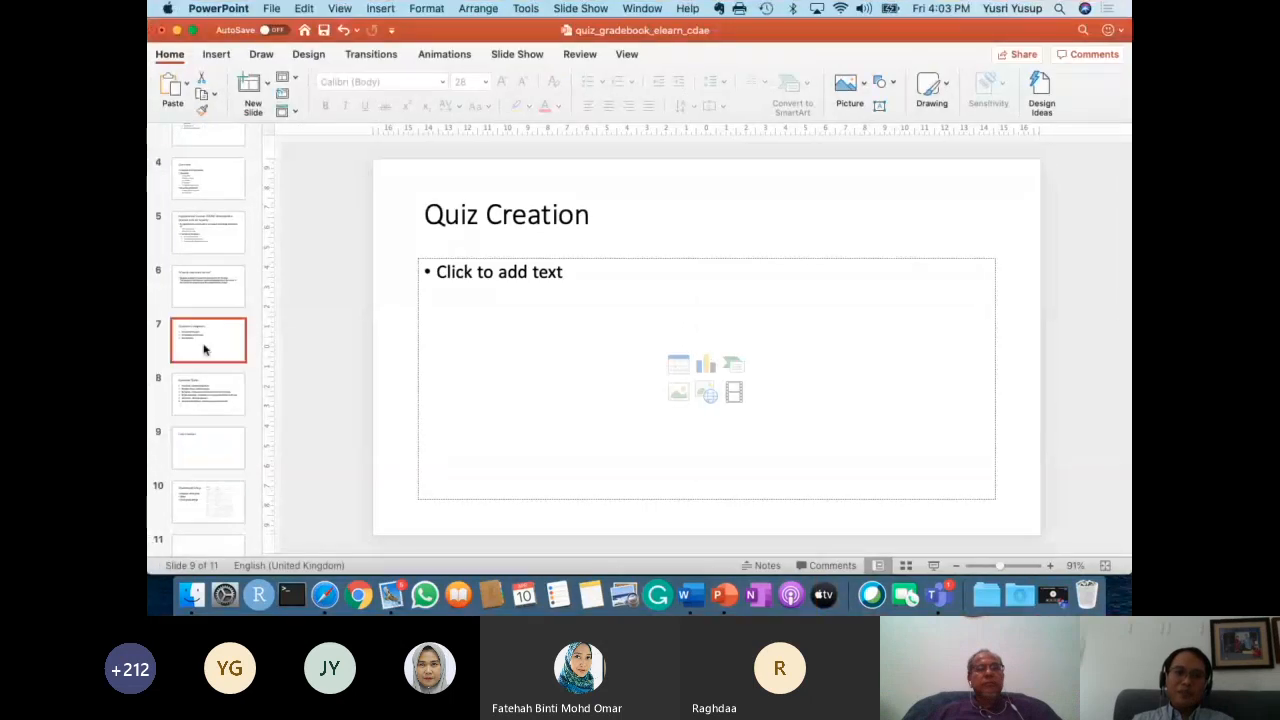
{"action": "left_click", "coordinate": [199, 283]}
{"action": "left_click", "coordinate": [202, 233]}
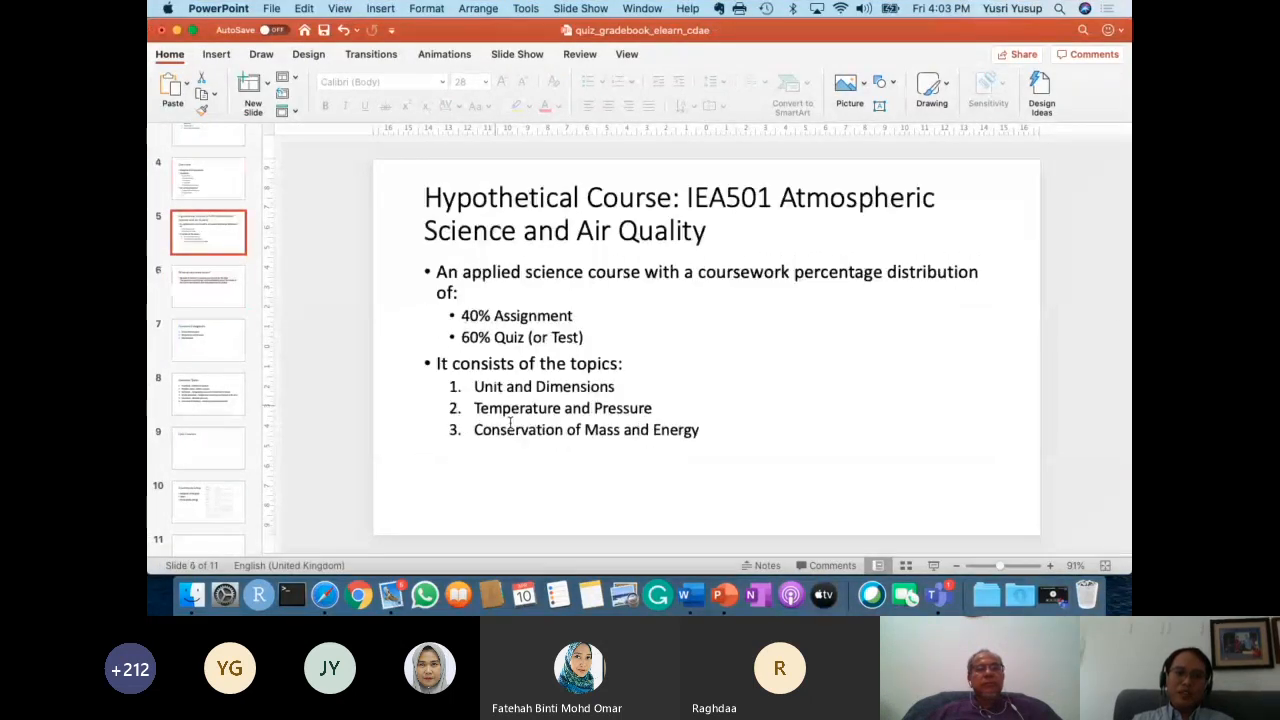
{"action": "triple_click", "coordinate": [463, 315]}
{"action": "left_click_drag", "start_coordinate": [463, 337], "coordinate": [598, 337]}
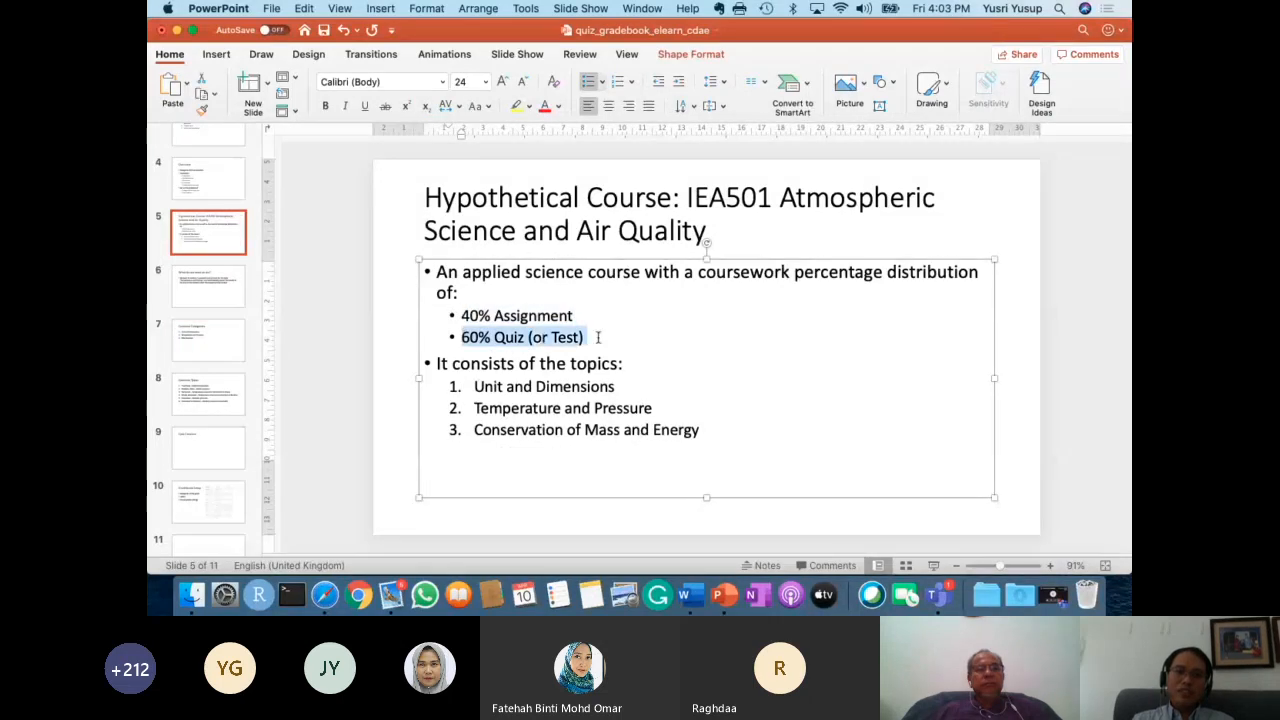
{"action": "left_click", "coordinate": [735, 410]}
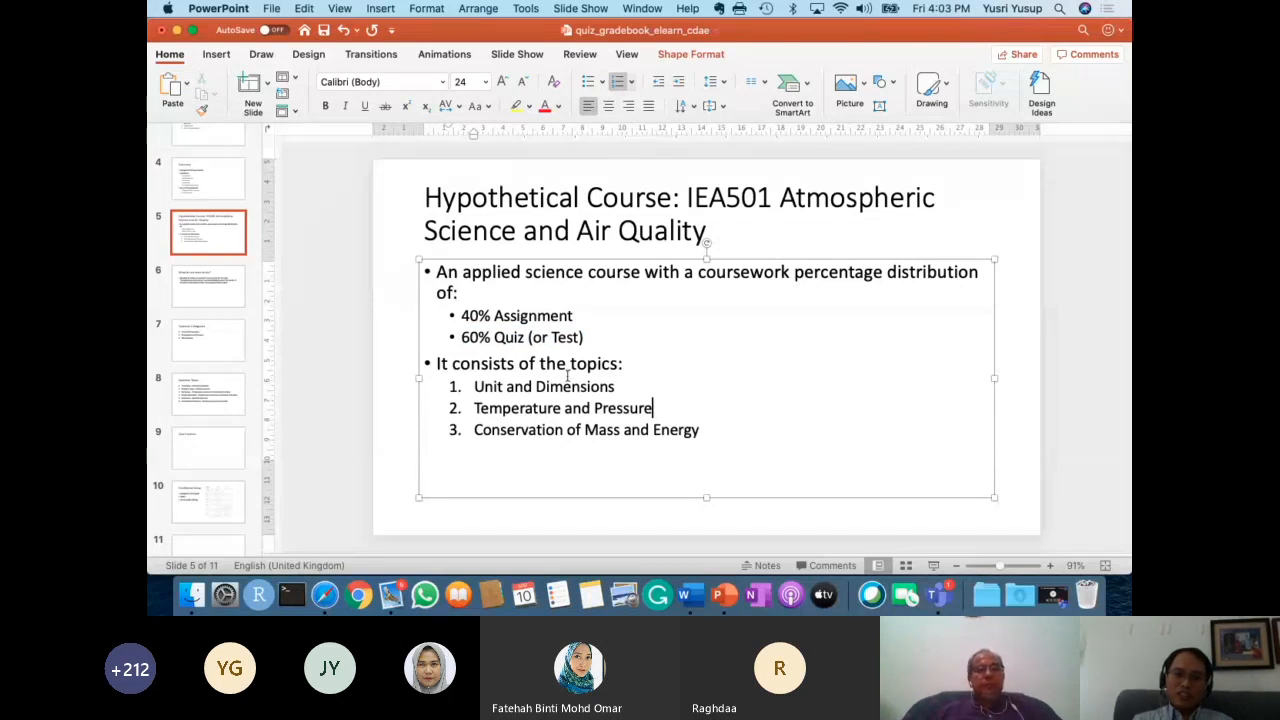
Return to the new category form in Safari, name the grade category Assignment and save it with Natural aggregation.
{"action": "key", "text": "ctrl+Right"}
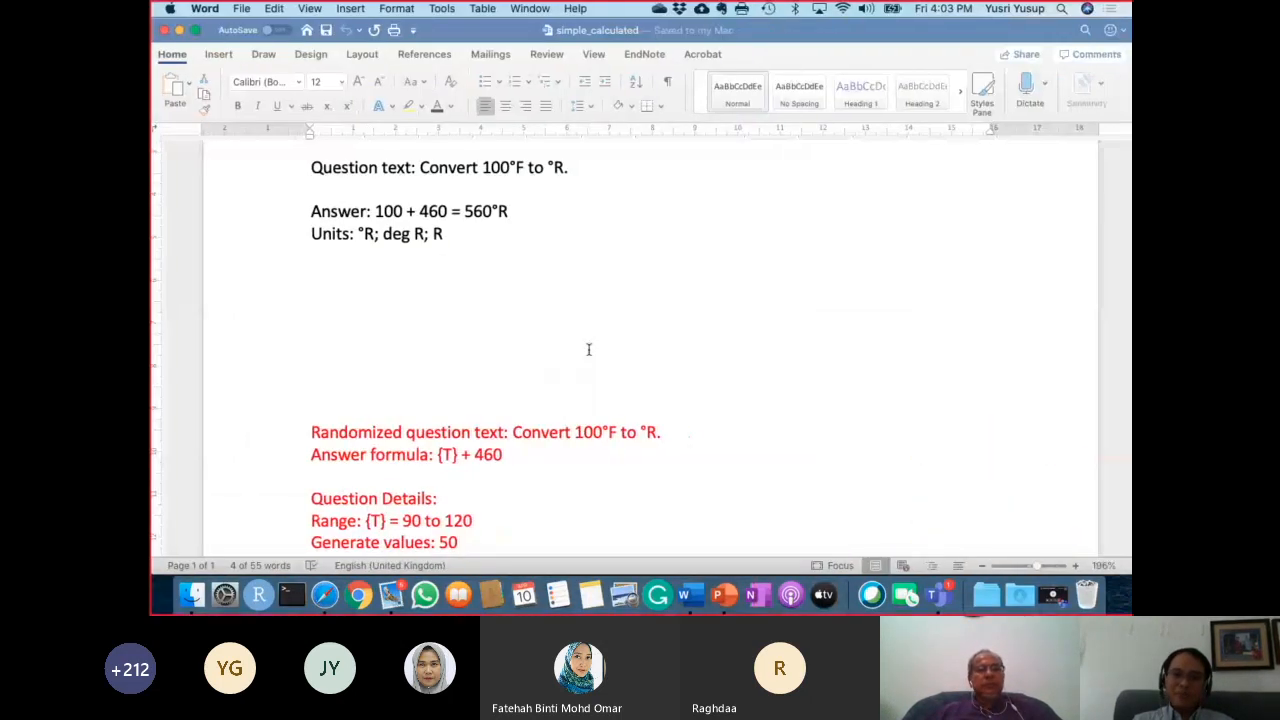
{"action": "key", "text": "ctrl+Right"}
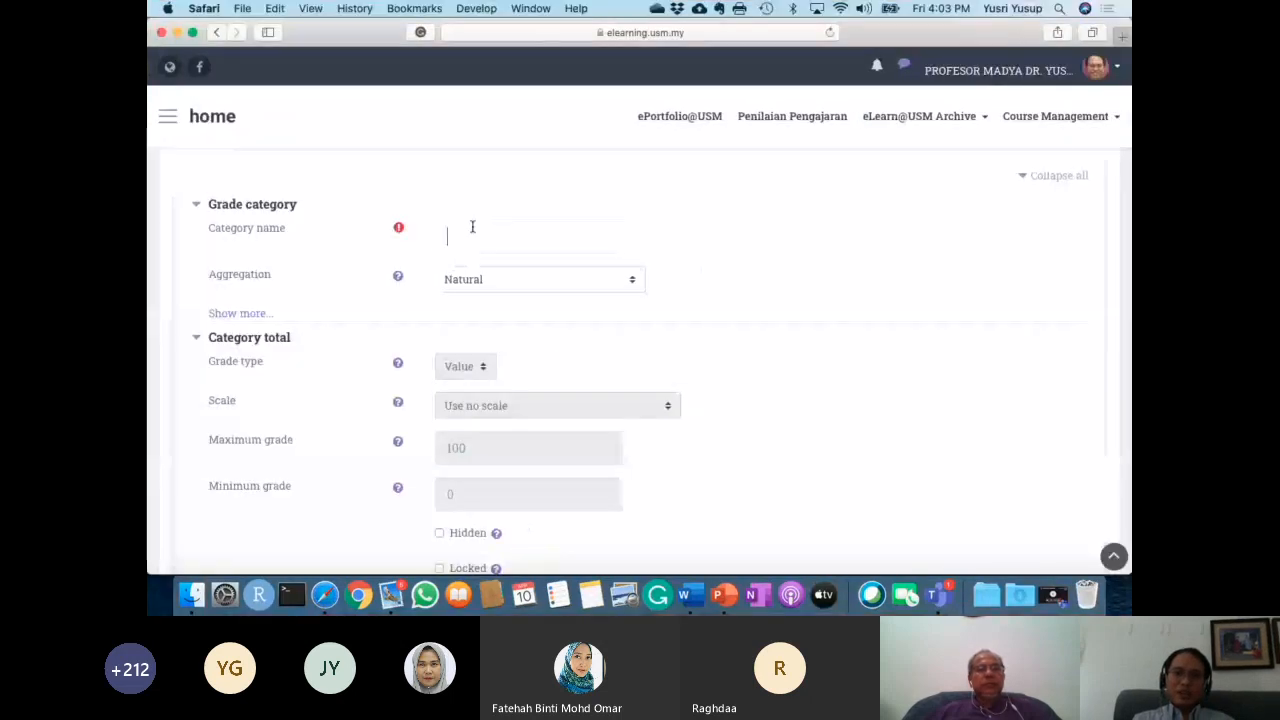
{"action": "type", "text": "Assignment"}
{"action": "scroll", "coordinate": [617, 341], "scroll_direction": "down", "scroll_amount": 3}
{"action": "scroll", "coordinate": [617, 341], "scroll_direction": "down", "scroll_amount": 3}
{"action": "scroll", "coordinate": [617, 341], "scroll_direction": "up", "scroll_amount": 4}
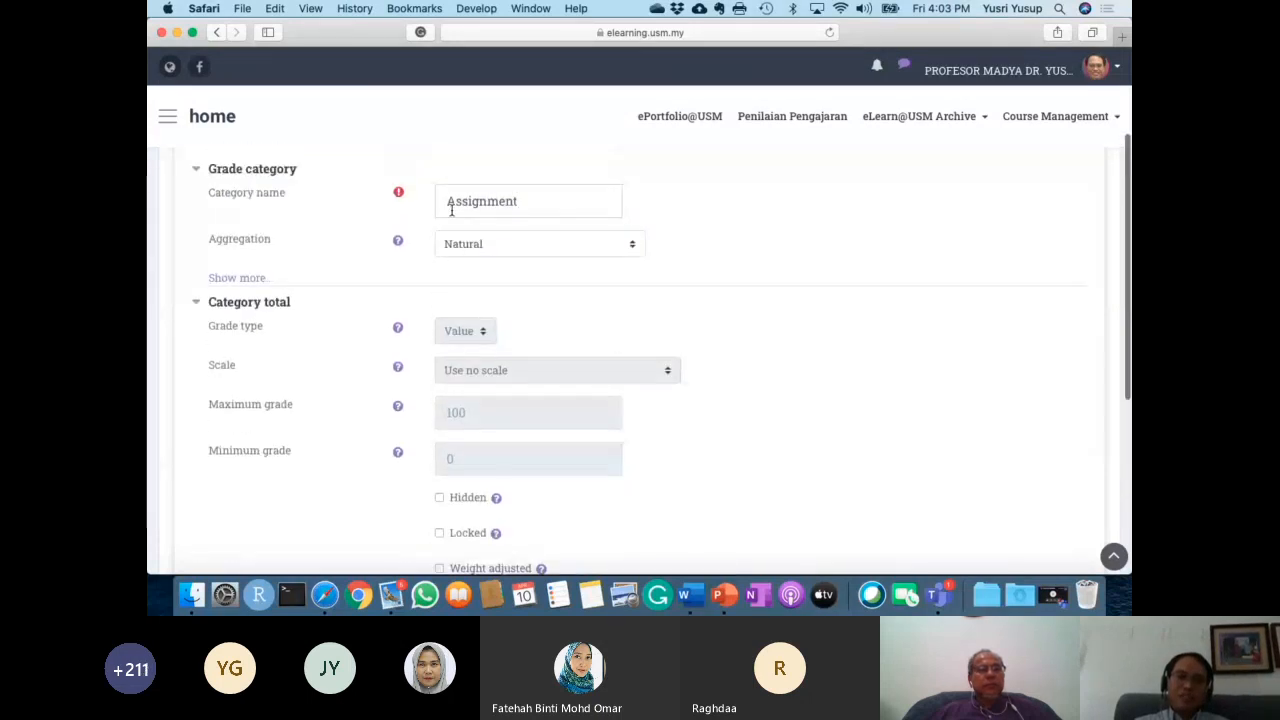
{"action": "scroll", "coordinate": [490, 327], "scroll_direction": "down", "scroll_amount": 3}
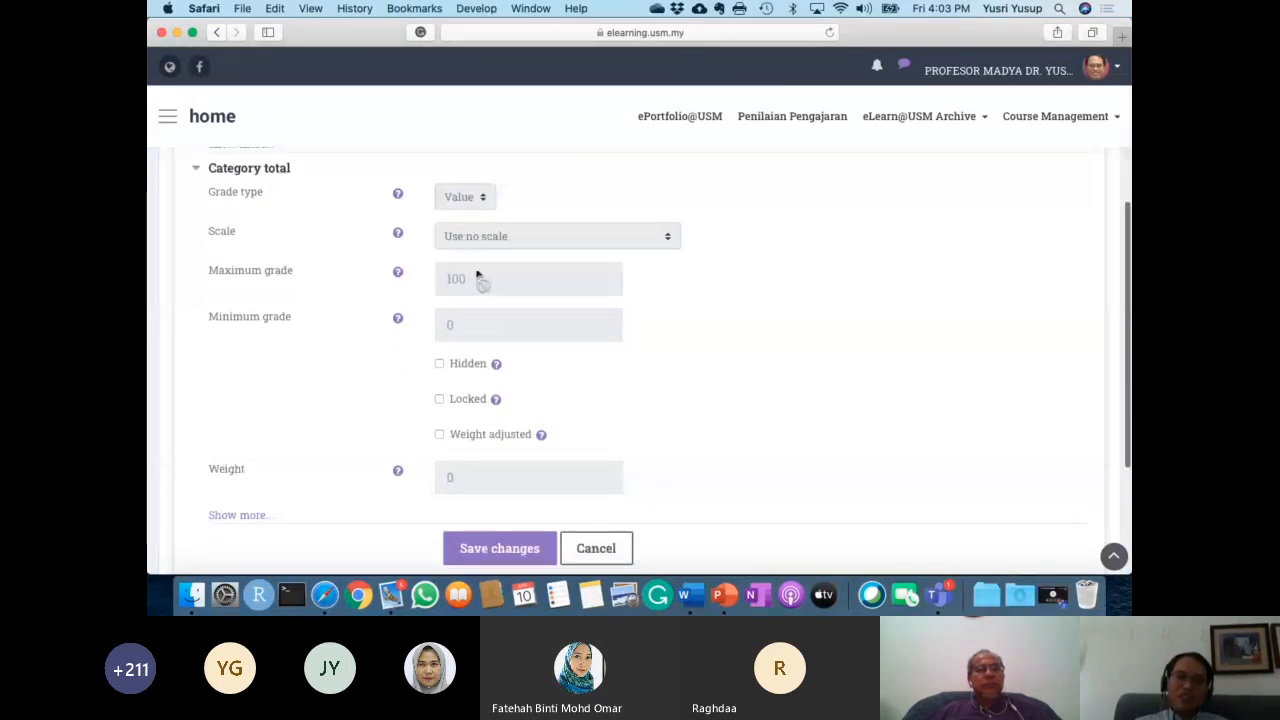
{"action": "scroll", "coordinate": [472, 391], "scroll_direction": "down", "scroll_amount": 3}
{"action": "left_click", "coordinate": [479, 446]}
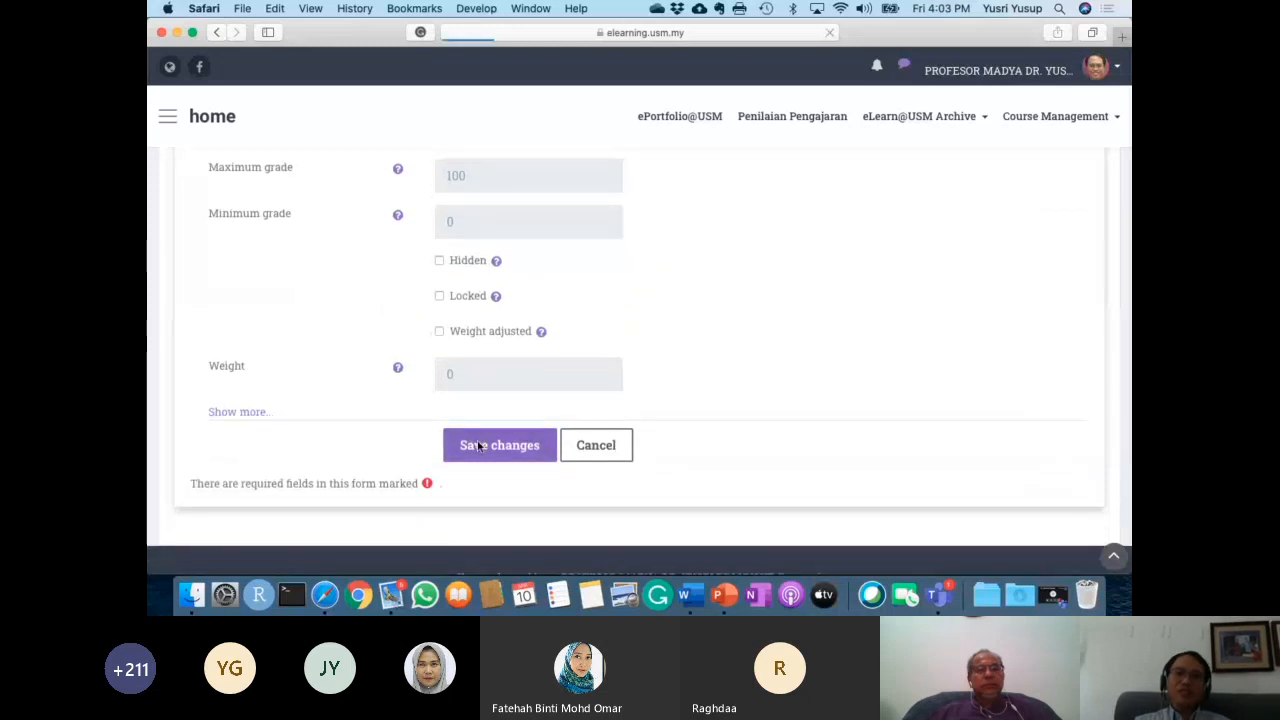
Add another grade category named Test to the gradebook setup and save it with Natural aggregation.
{"action": "scroll", "coordinate": [478, 446], "scroll_direction": "down", "scroll_amount": 2}
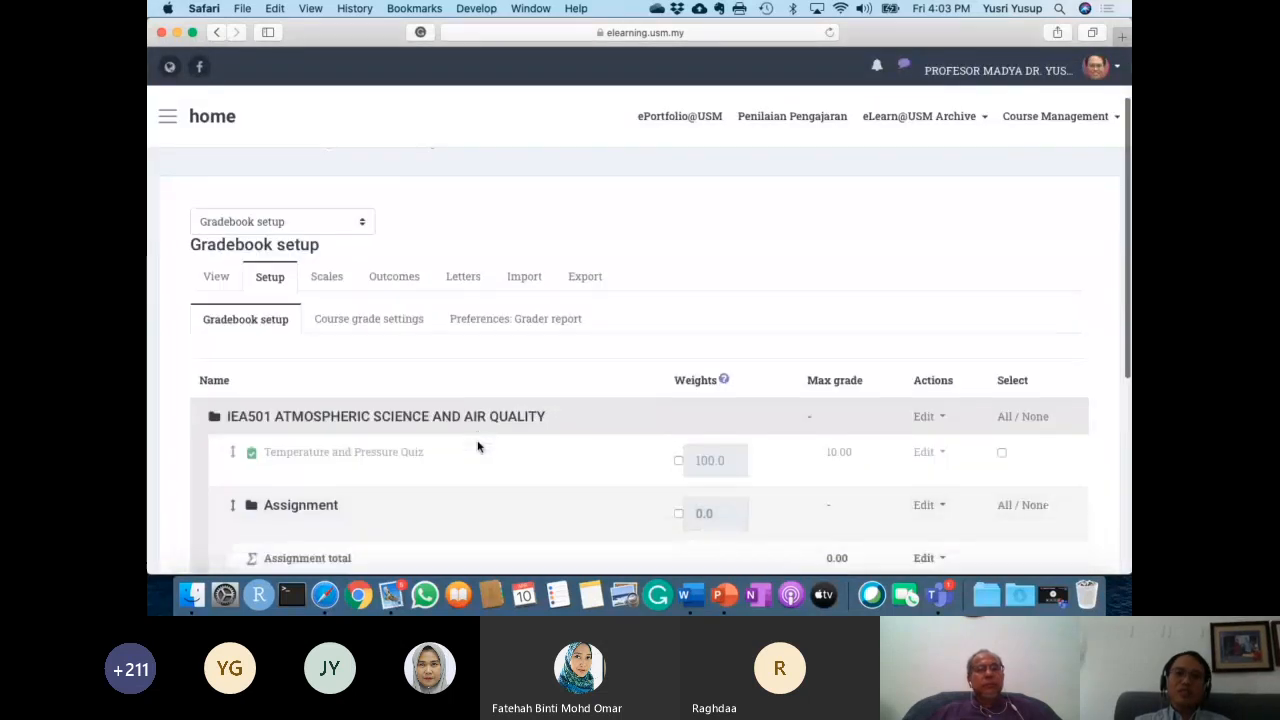
{"action": "scroll", "coordinate": [478, 446], "scroll_direction": "down", "scroll_amount": 3}
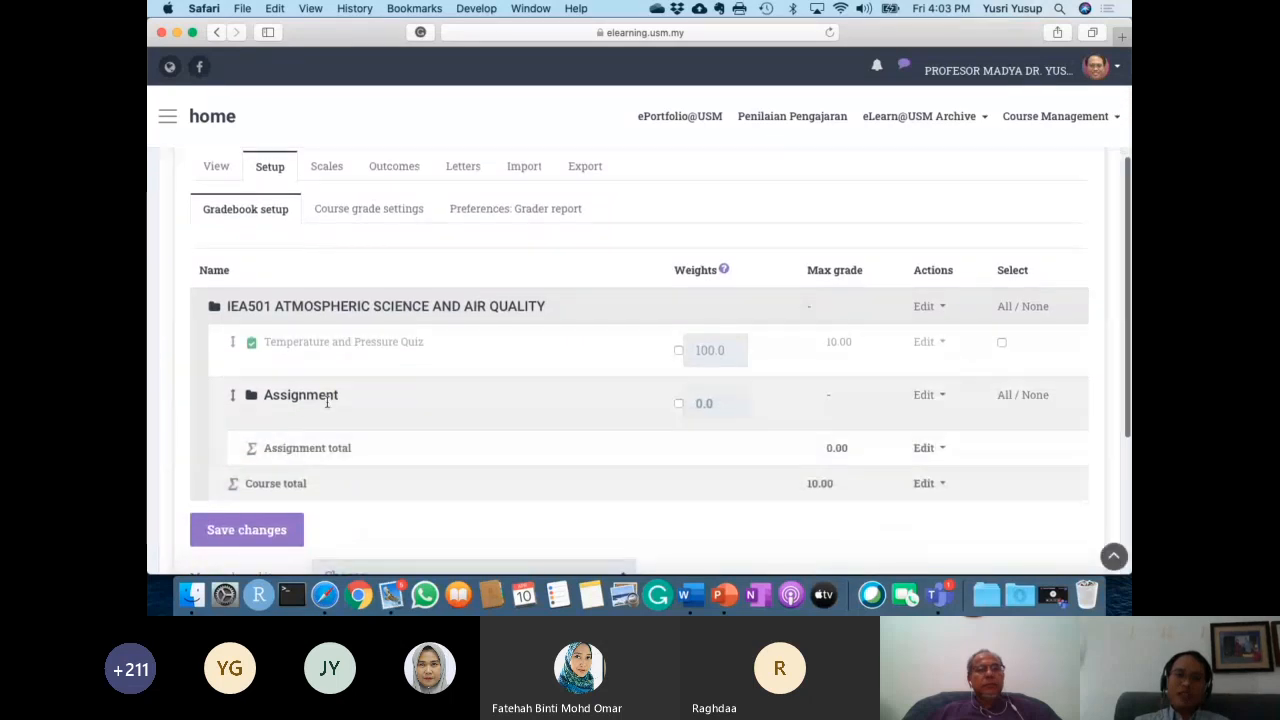
{"action": "scroll", "coordinate": [326, 402], "scroll_direction": "down", "scroll_amount": 4}
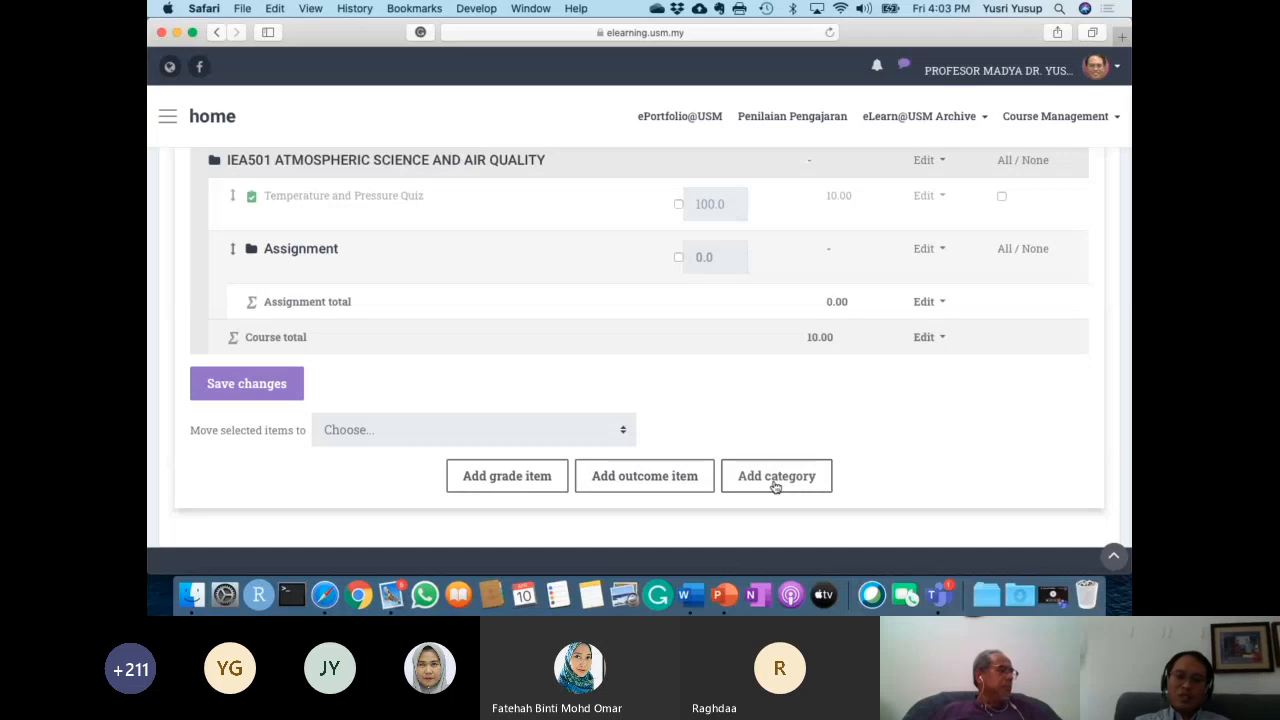
{"action": "left_click", "coordinate": [776, 480]}
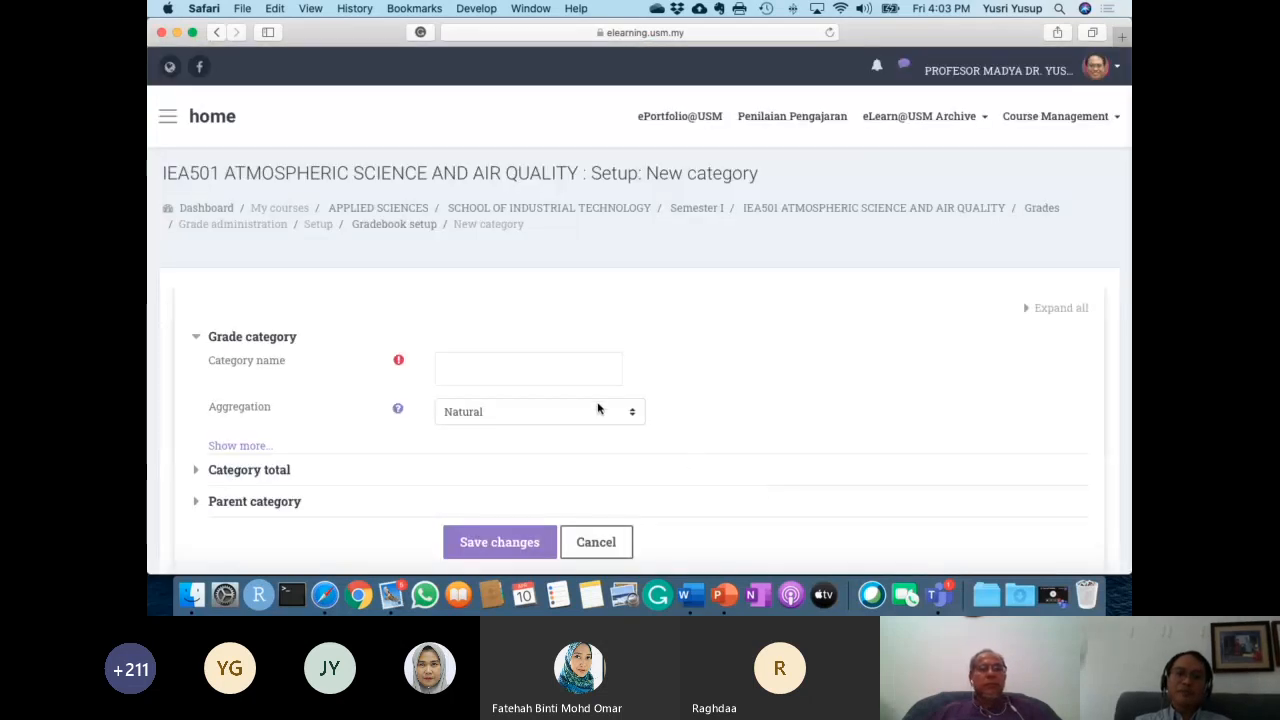
{"action": "left_click", "coordinate": [542, 365]}
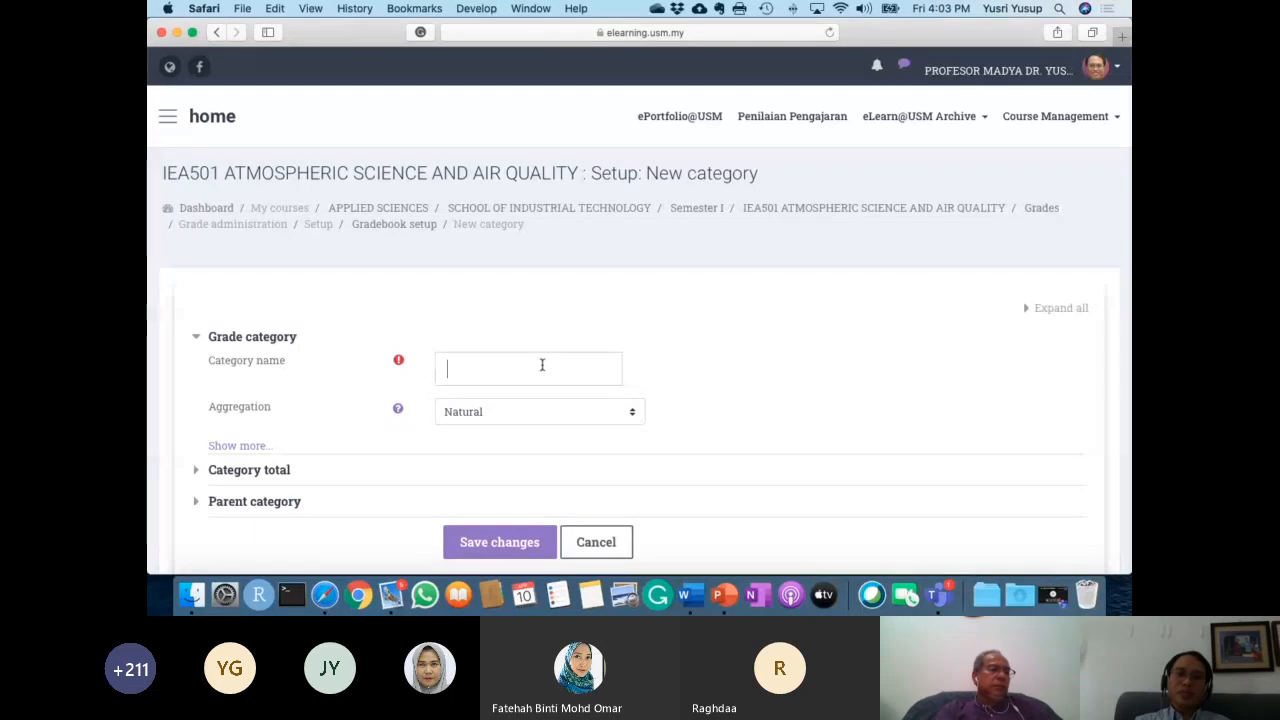
{"action": "type", "text": "Test"}
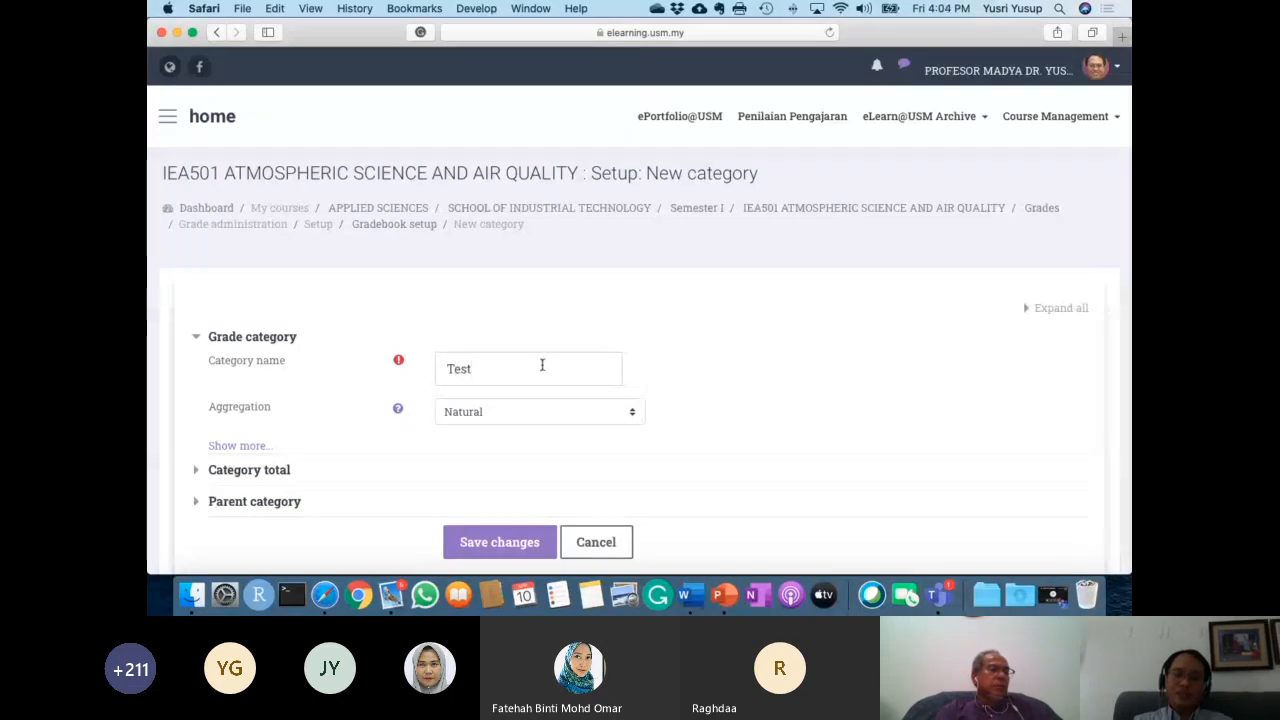
{"action": "scroll", "coordinate": [542, 416], "scroll_direction": "down", "scroll_amount": 3}
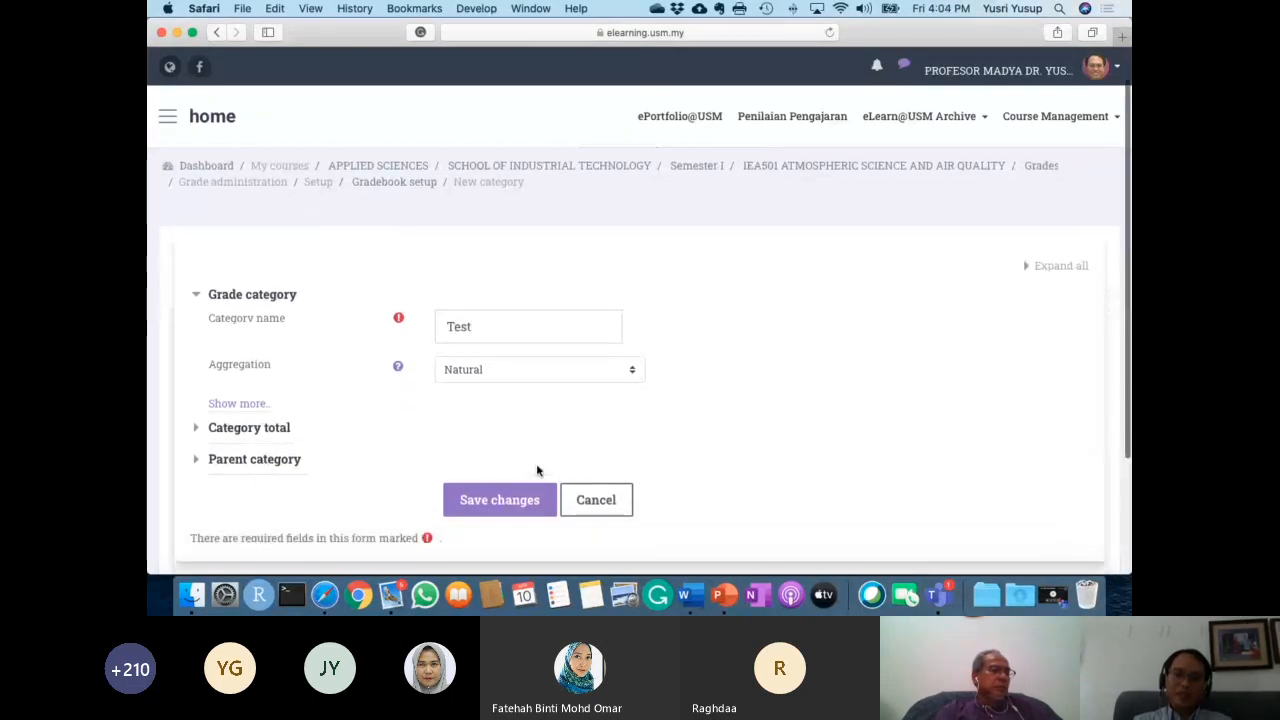
{"action": "left_click", "coordinate": [487, 425]}
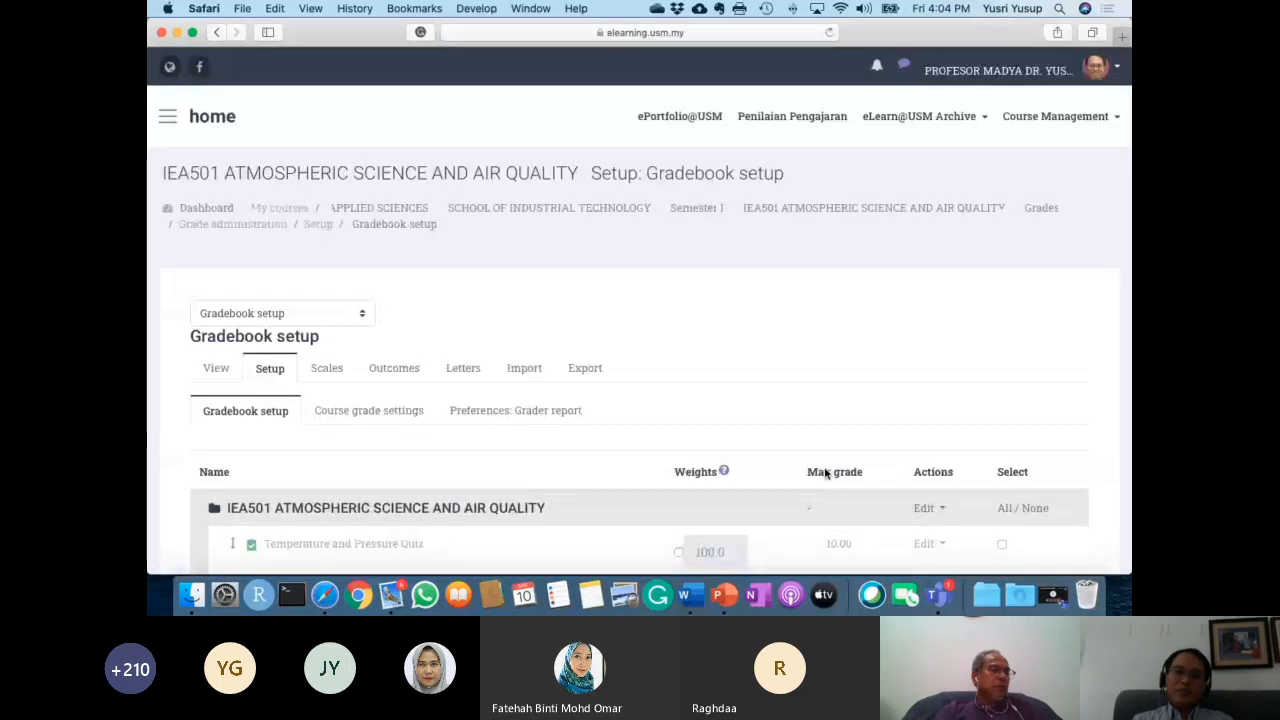
Enable the weight override for the Assignment category and set its weight to 40.
{"action": "scroll", "coordinate": [824, 472], "scroll_direction": "down", "scroll_amount": 4}
{"action": "scroll", "coordinate": [824, 472], "scroll_direction": "down", "scroll_amount": 2}
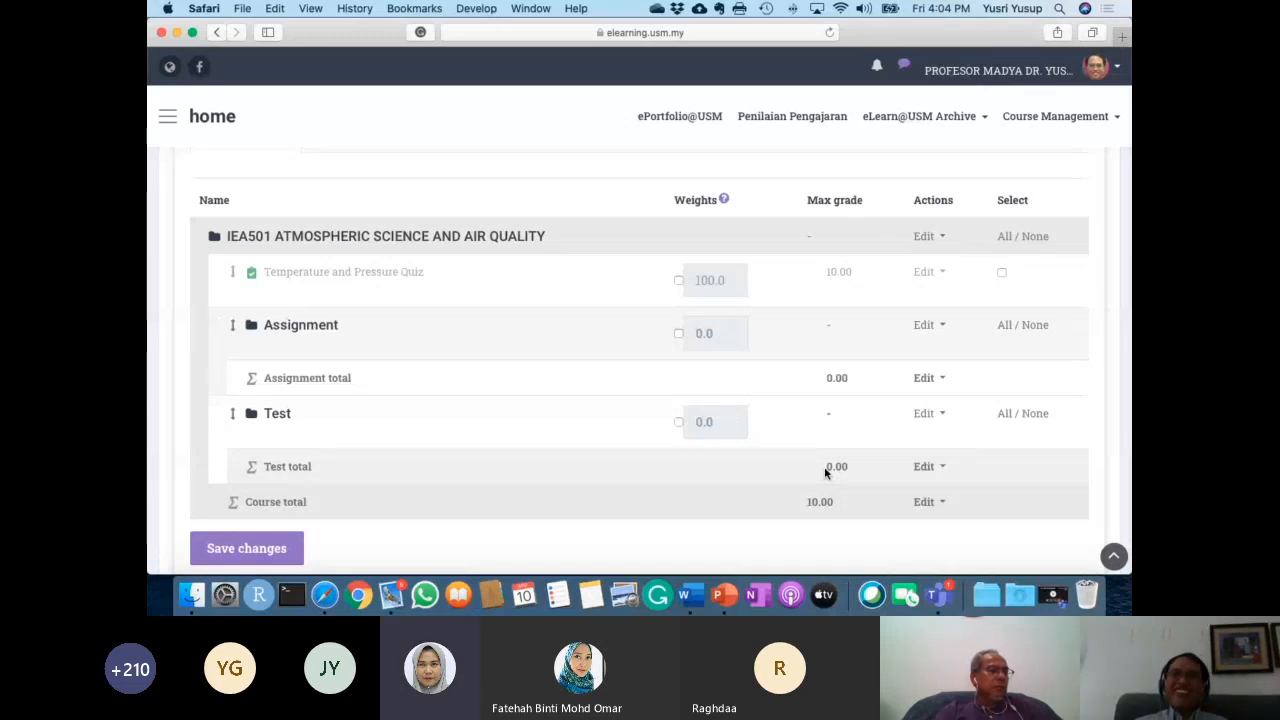
{"action": "scroll", "coordinate": [824, 466], "scroll_direction": "down", "scroll_amount": 2}
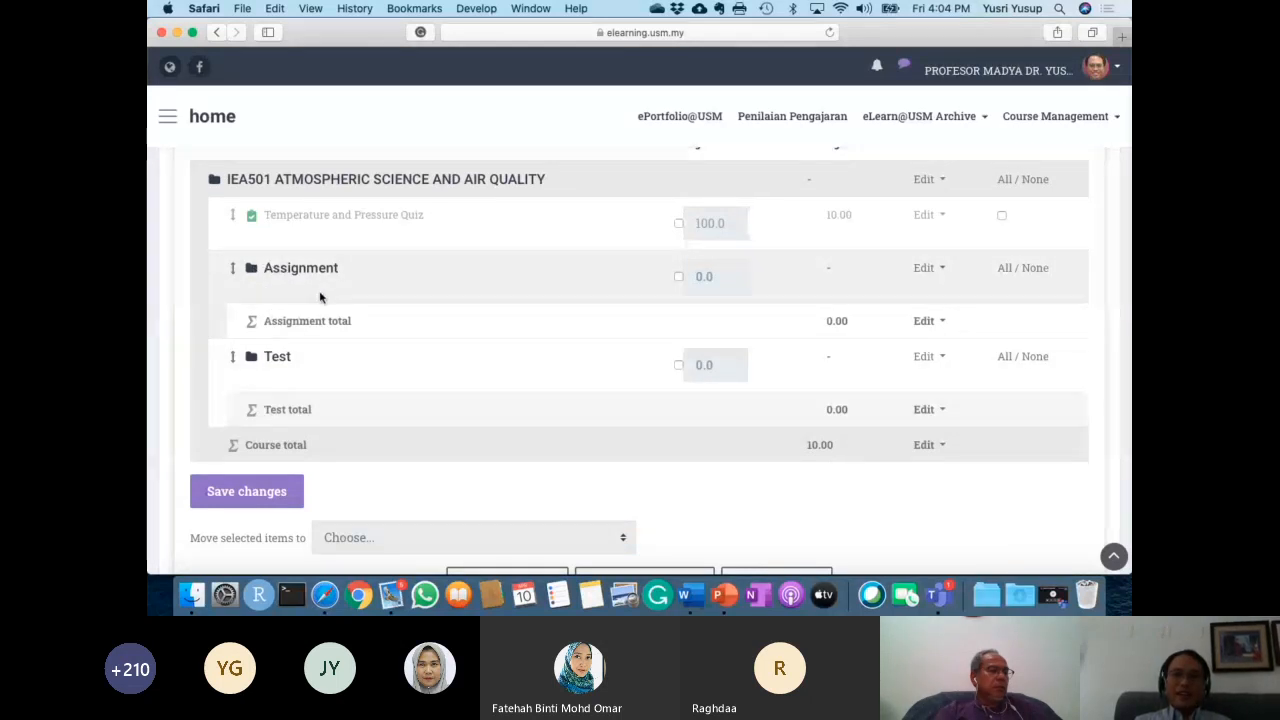
{"action": "scroll", "coordinate": [523, 330], "scroll_direction": "up", "scroll_amount": 2}
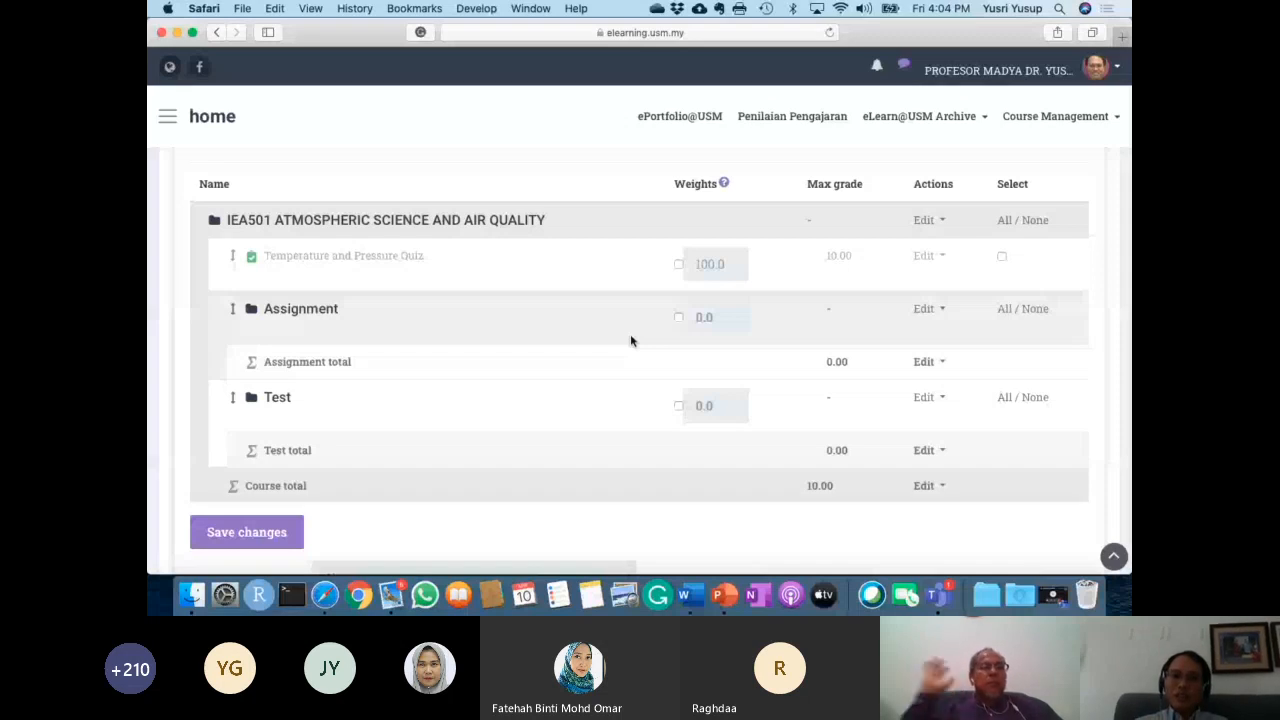
{"action": "left_click", "coordinate": [679, 317]}
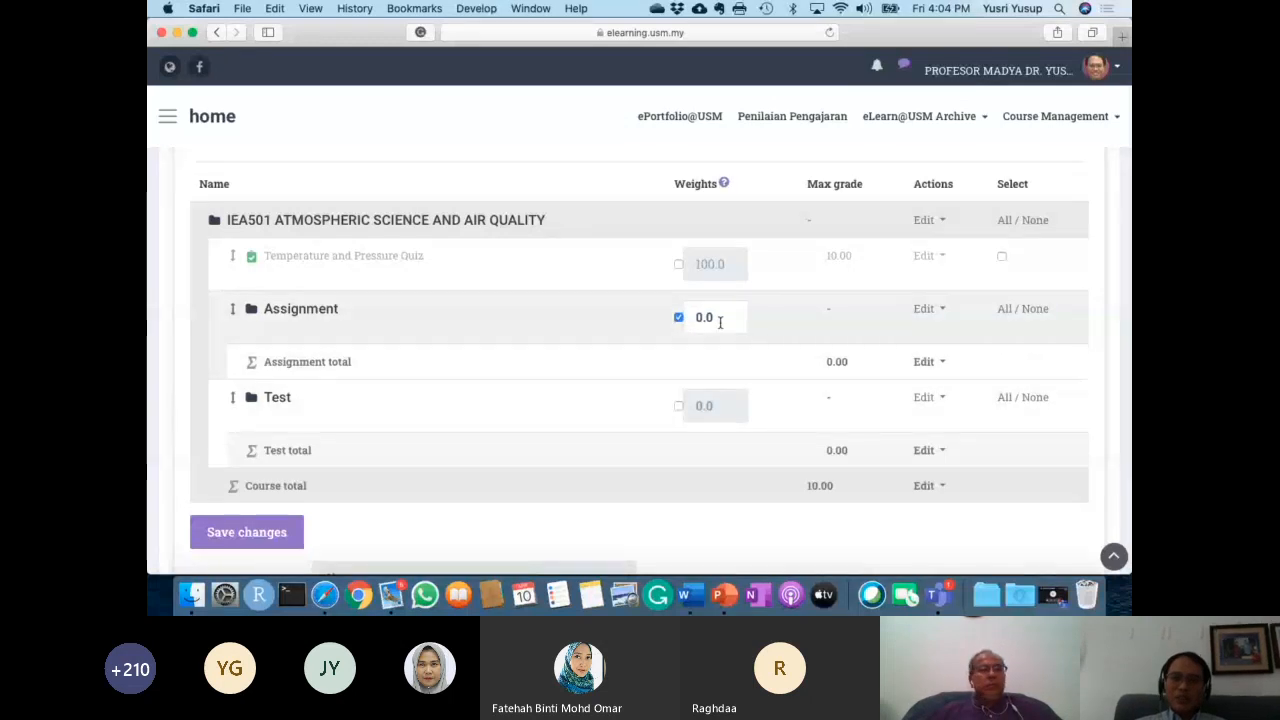
{"action": "left_click", "coordinate": [679, 317]}
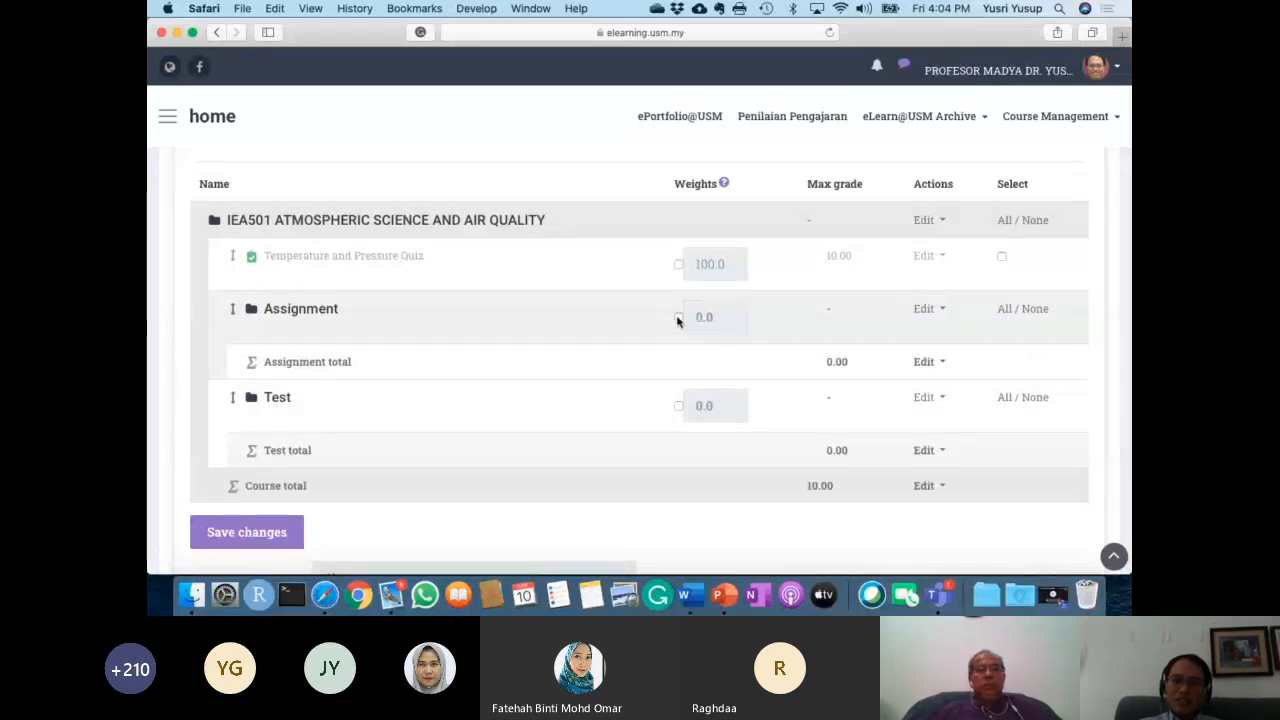
{"action": "left_click", "coordinate": [679, 317]}
{"action": "left_click", "coordinate": [723, 323]}
{"action": "key", "text": "BackSpace"}
{"action": "key", "text": "BackSpace"}
{"action": "key", "text": "BackSpace"}
{"action": "type", "text": "40"}
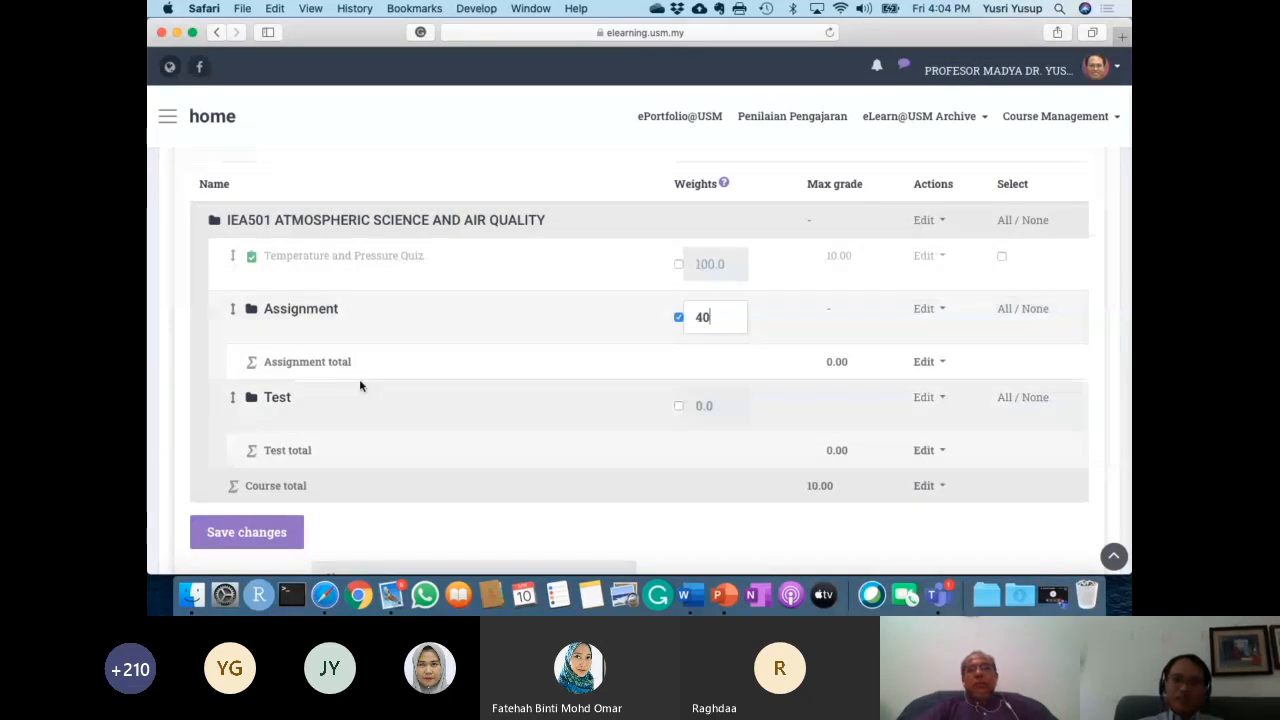
Enable the weight override for the Test category and set its weight to 60.
{"action": "left_click", "coordinate": [679, 406]}
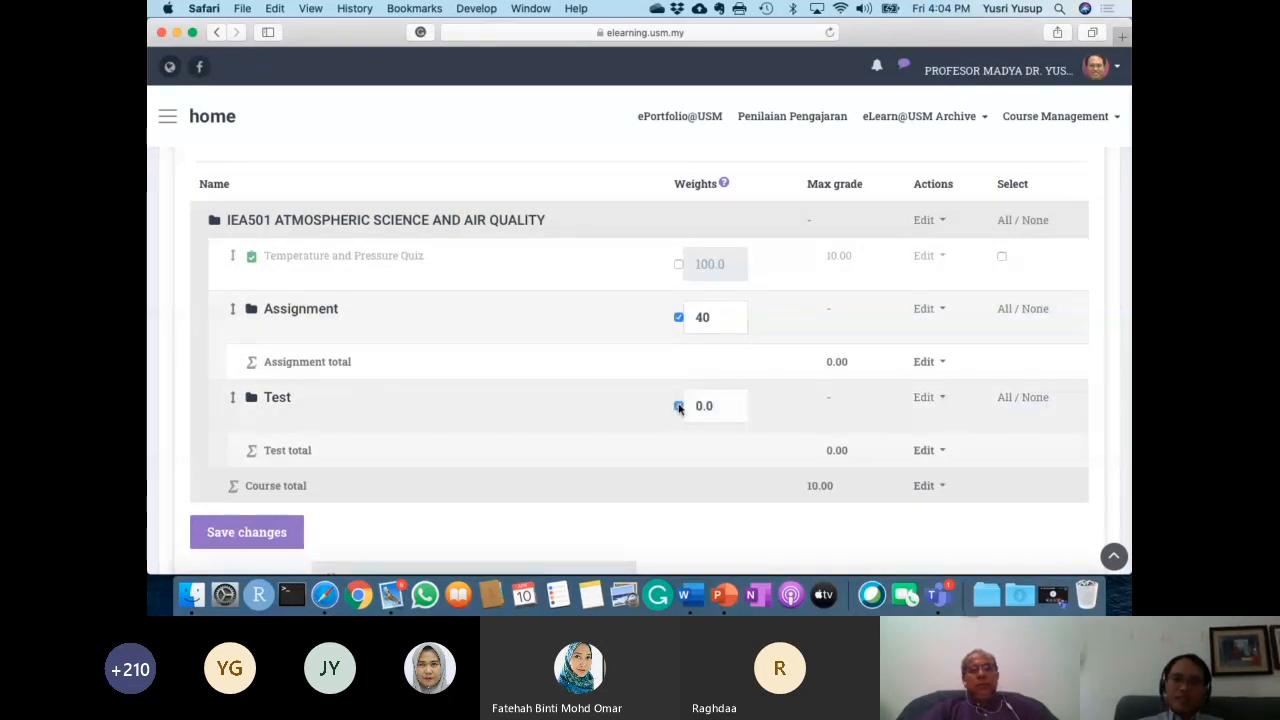
{"action": "left_click", "coordinate": [728, 414]}
{"action": "key", "text": "BackSpace"}
{"action": "key", "text": "BackSpace"}
{"action": "key", "text": "BackSpace"}
{"action": "type", "text": "60"}
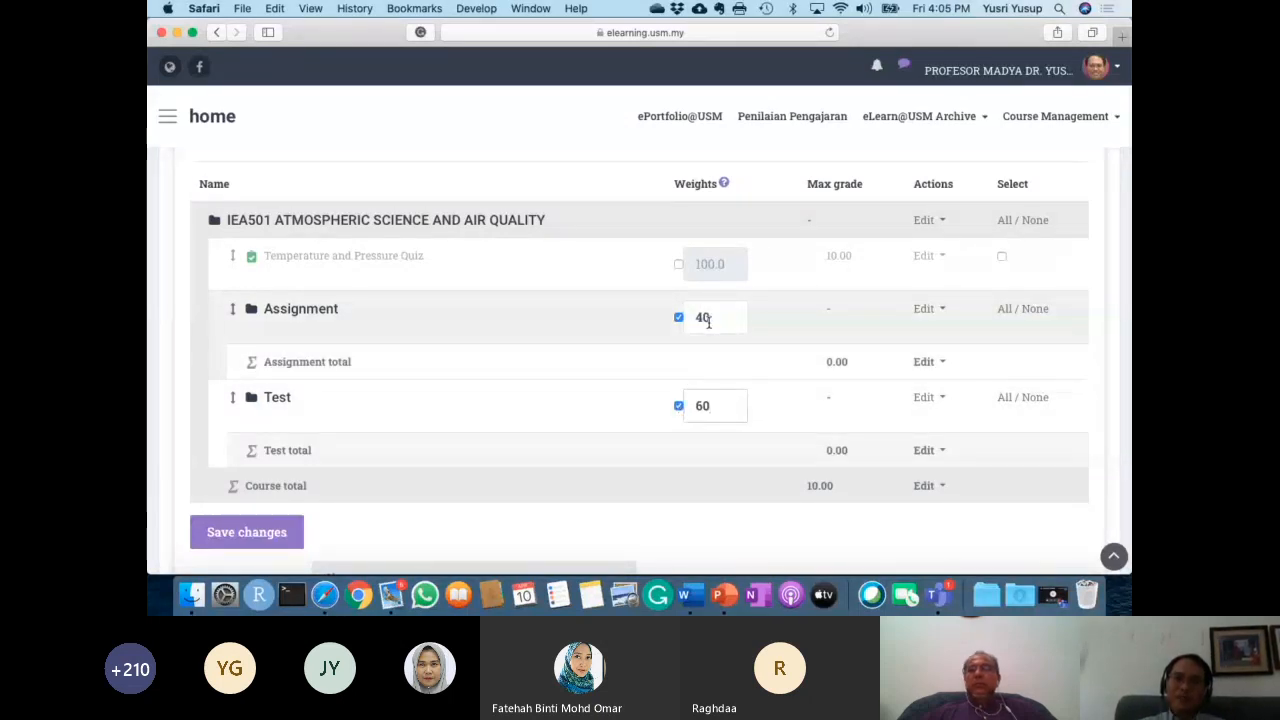
Save the category weights and continue past the grade recalculation to the gradebook setup.
{"action": "scroll", "coordinate": [707, 320], "scroll_direction": "down", "scroll_amount": 2}
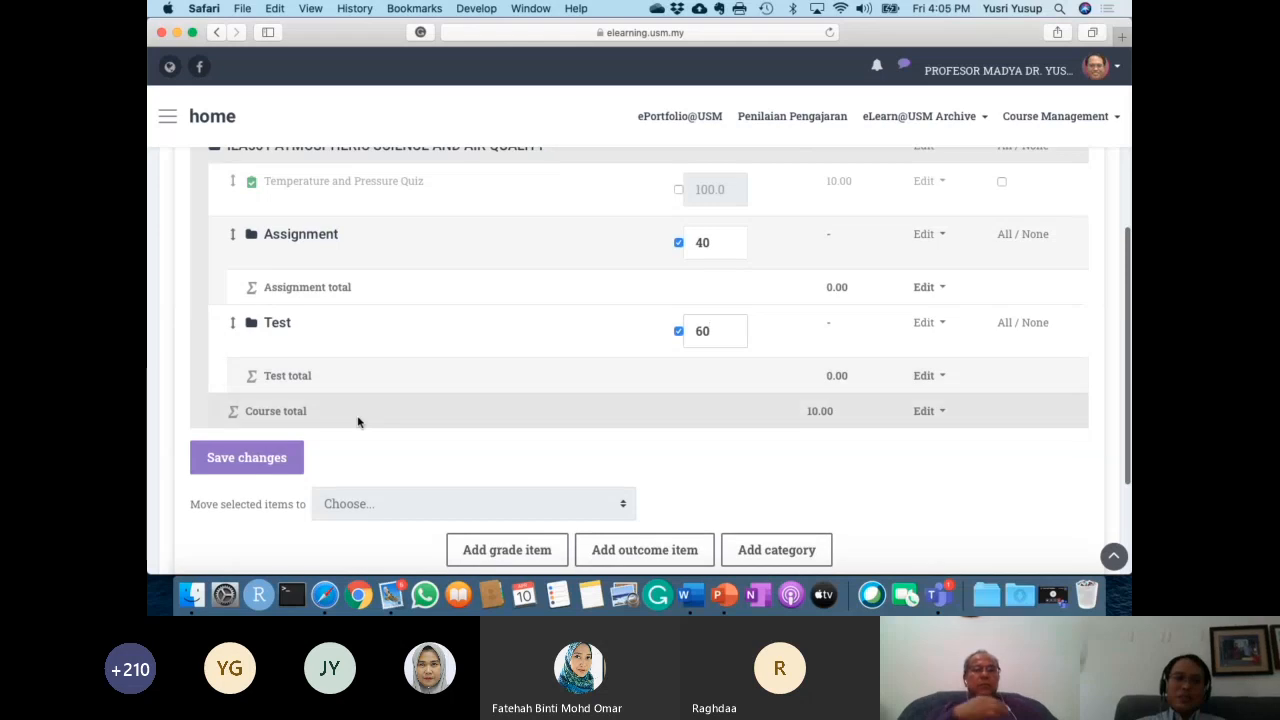
{"action": "scroll", "coordinate": [670, 296], "scroll_direction": "down", "scroll_amount": 1}
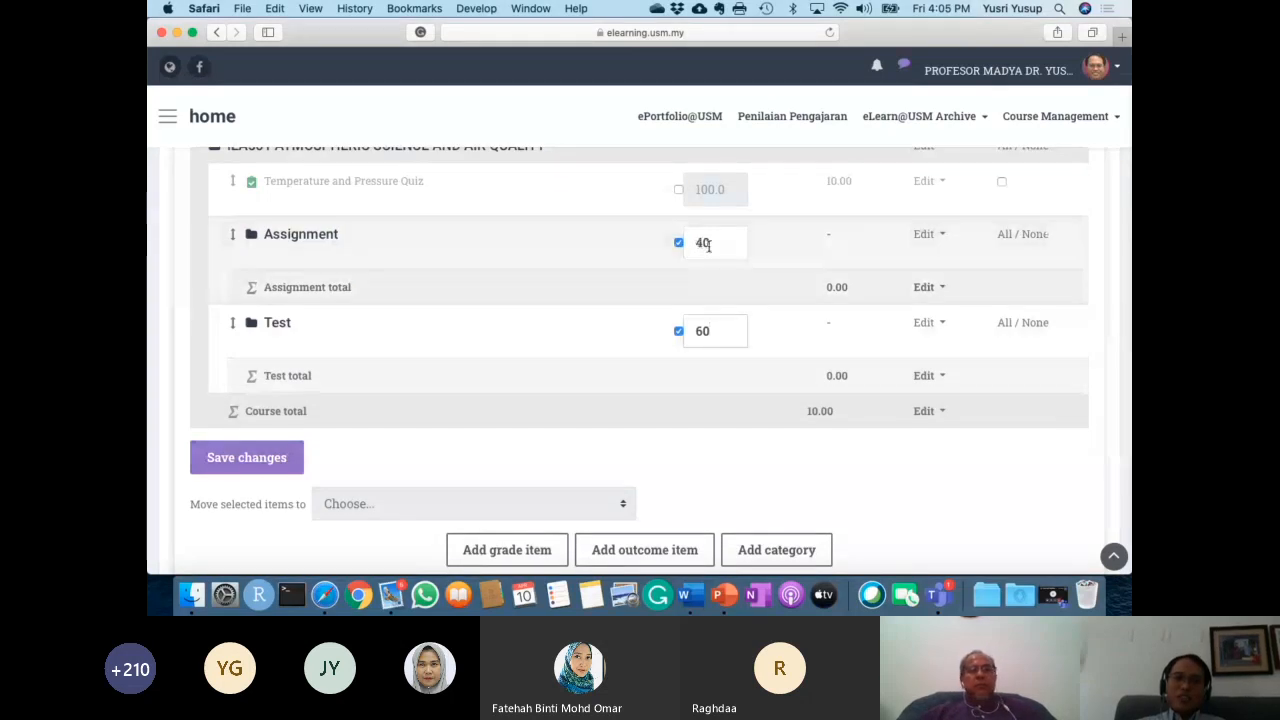
{"action": "left_click", "coordinate": [246, 457]}
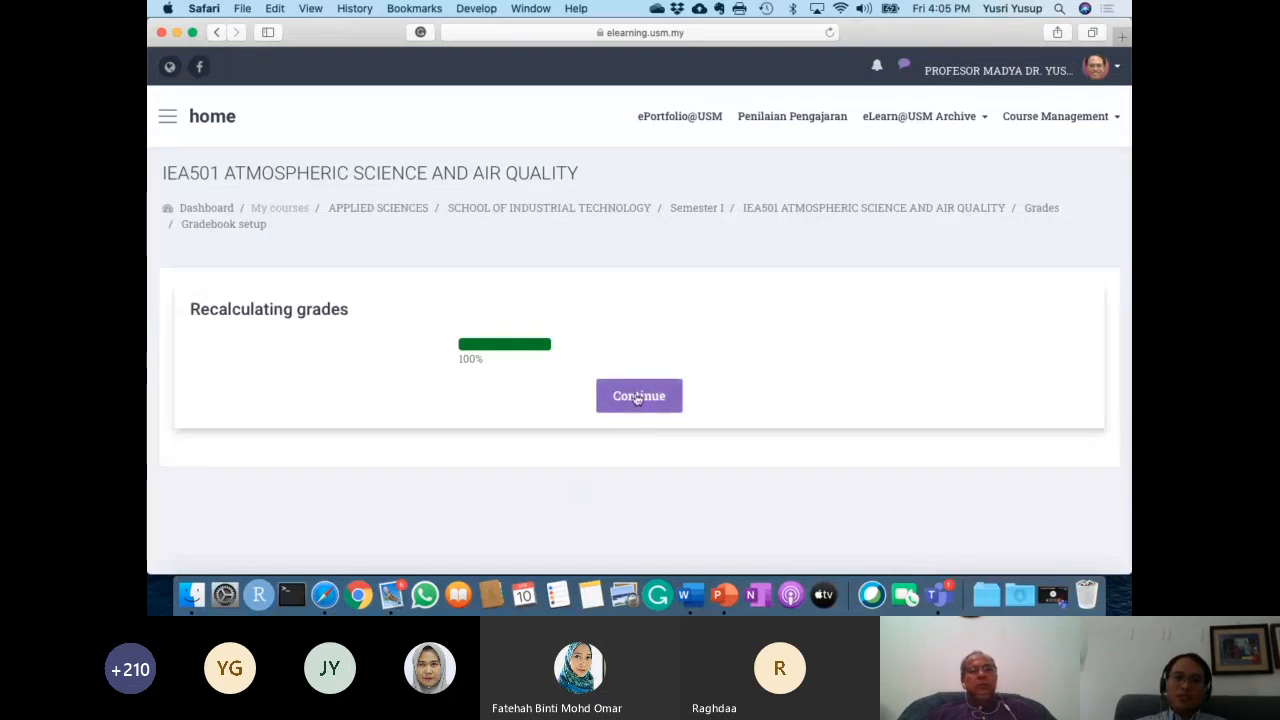
{"action": "left_click", "coordinate": [637, 397]}
{"action": "scroll", "coordinate": [700, 440], "scroll_direction": "down", "scroll_amount": 8}
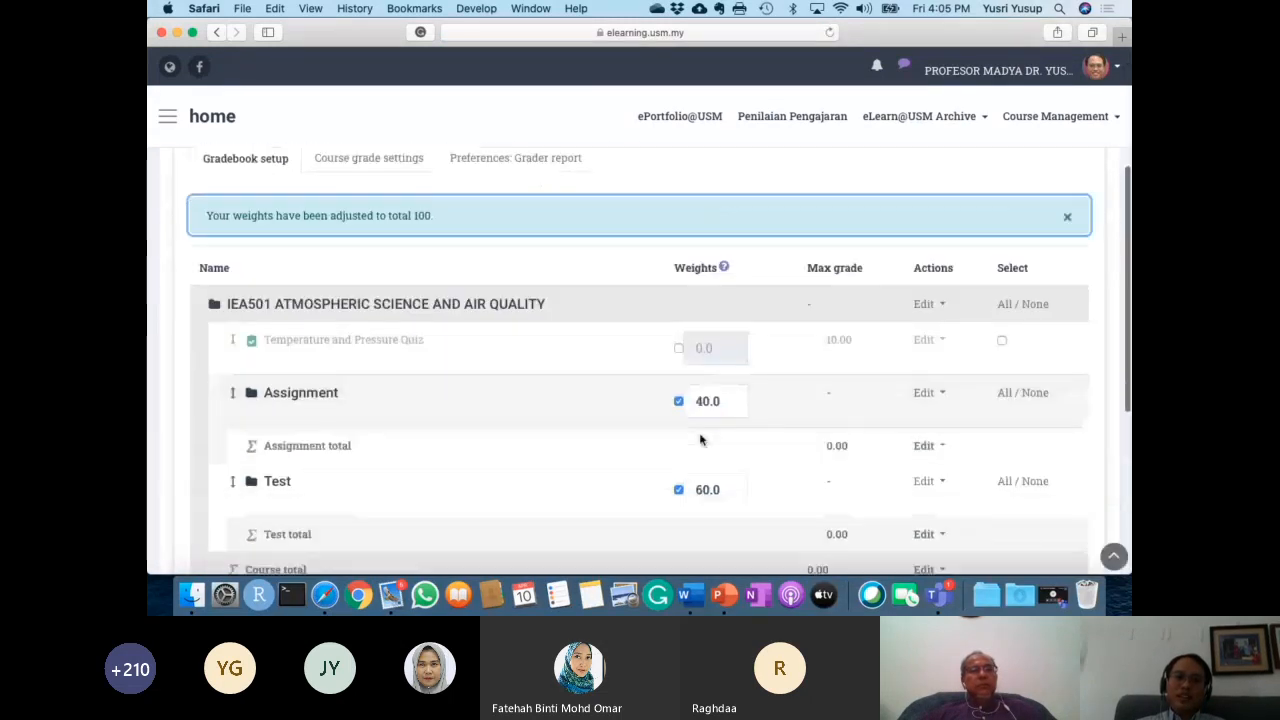
Move the Temperature and Pressure Quiz into the Test category.
{"action": "scroll", "coordinate": [697, 340], "scroll_direction": "up", "scroll_amount": 1}
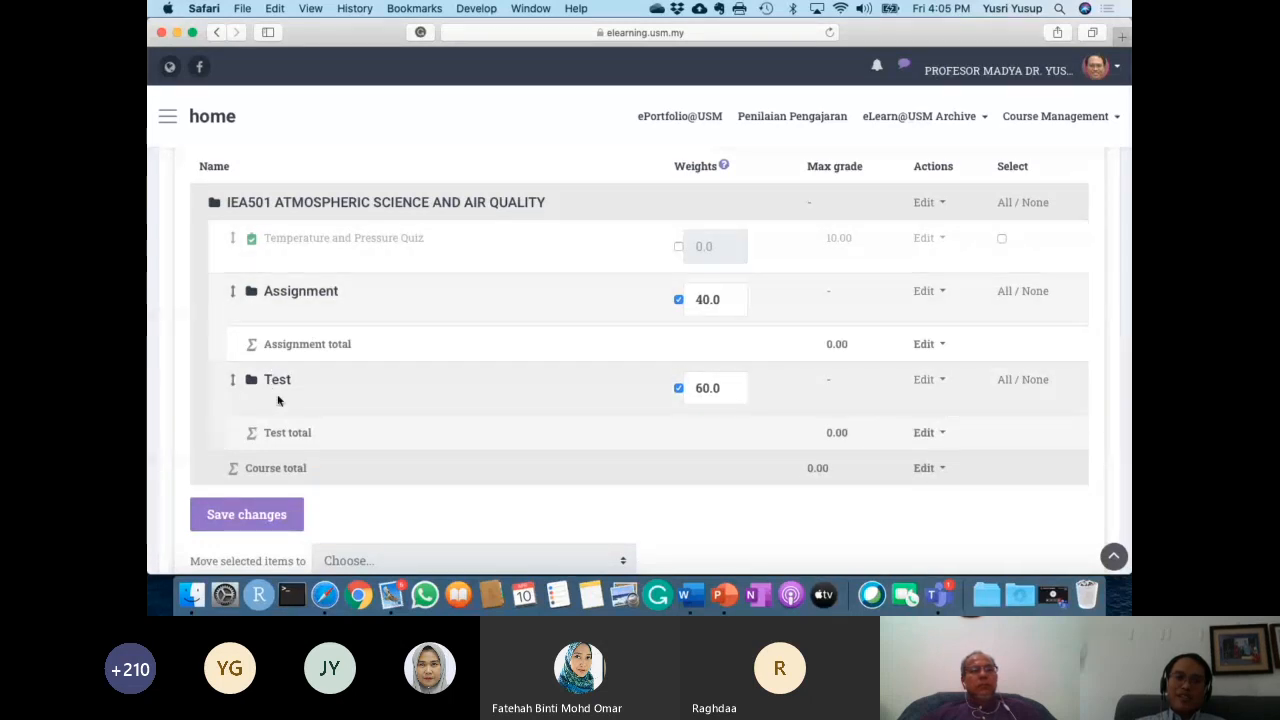
{"action": "left_click", "coordinate": [234, 244]}
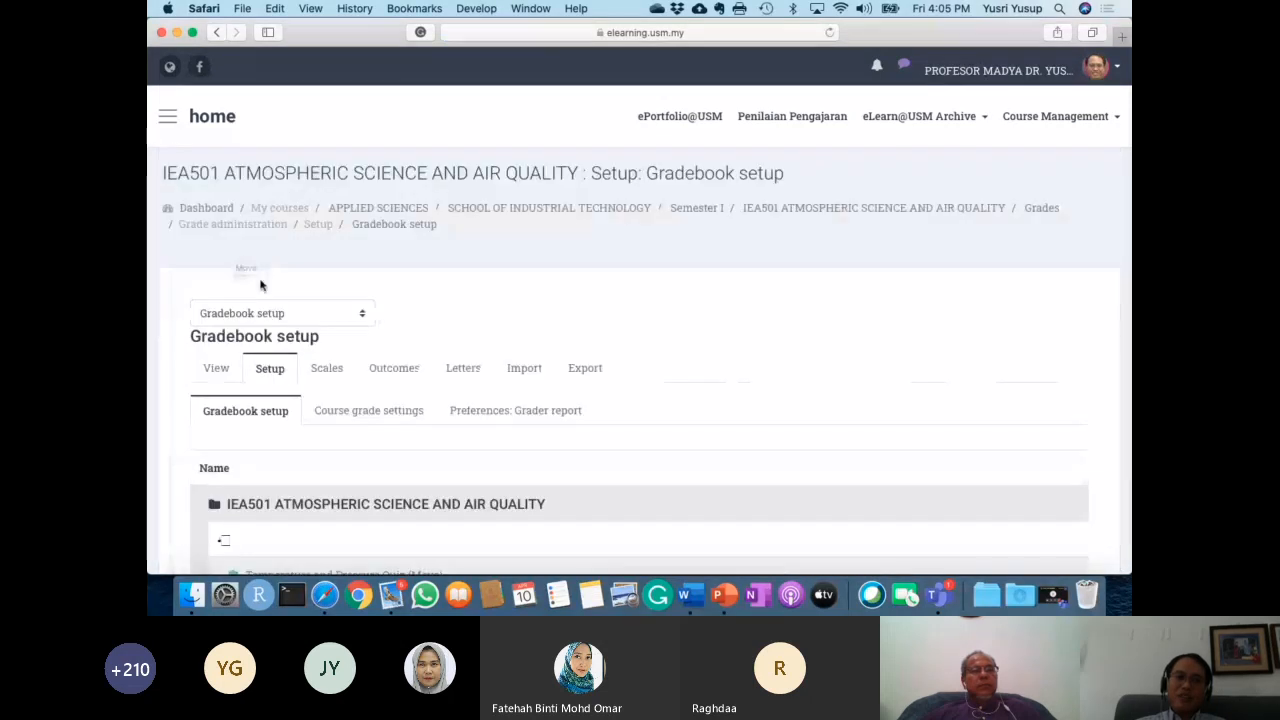
{"action": "scroll", "coordinate": [449, 357], "scroll_direction": "down", "scroll_amount": 6}
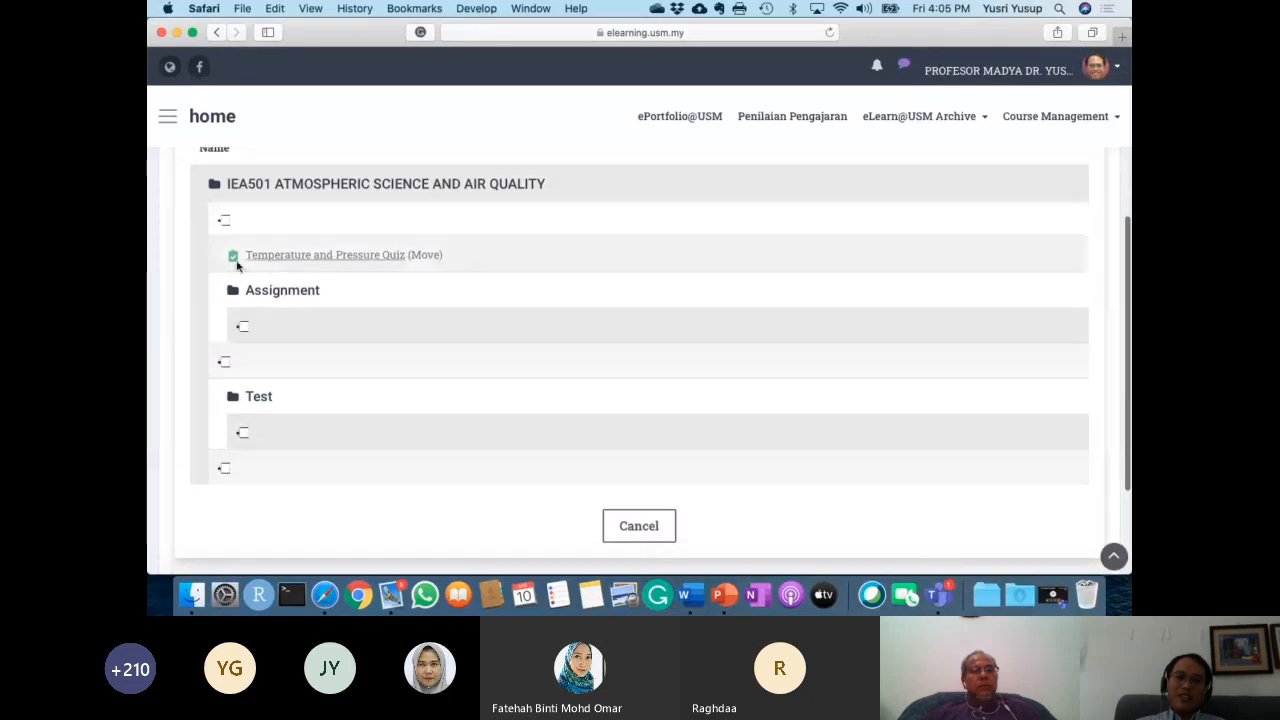
{"action": "left_click", "coordinate": [243, 434]}
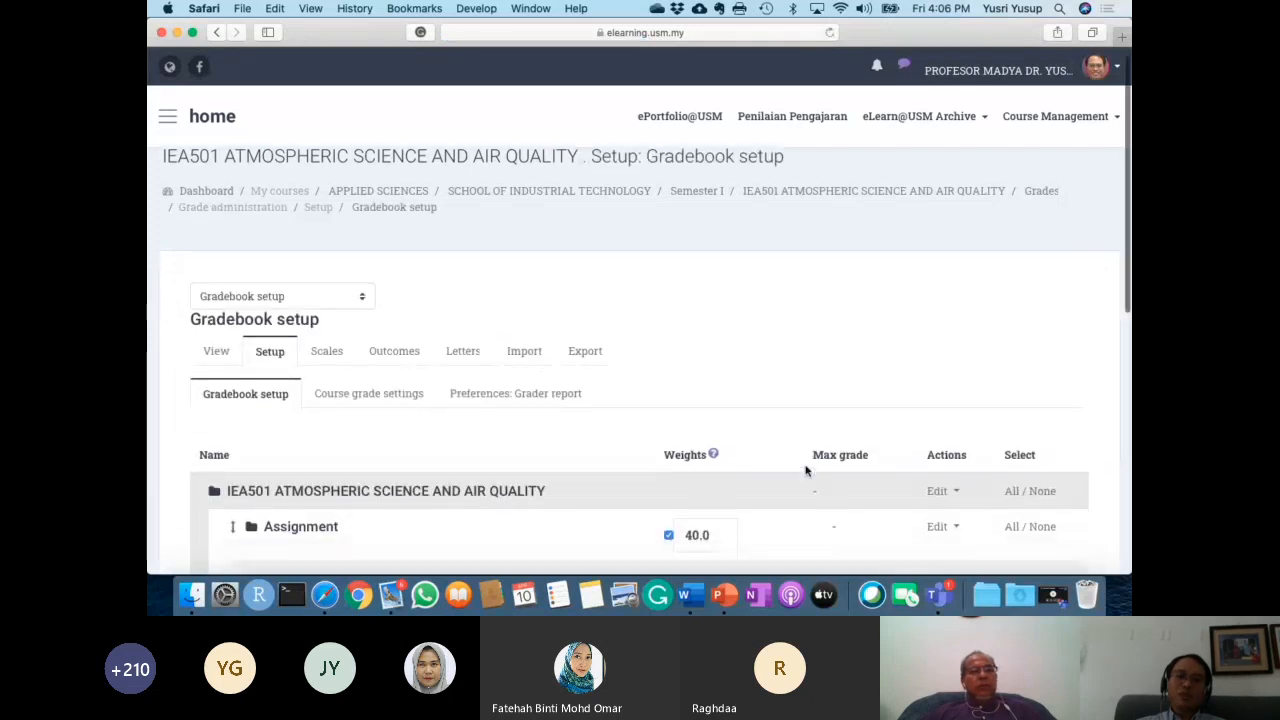
{"action": "scroll", "coordinate": [806, 470], "scroll_direction": "down", "scroll_amount": 5}
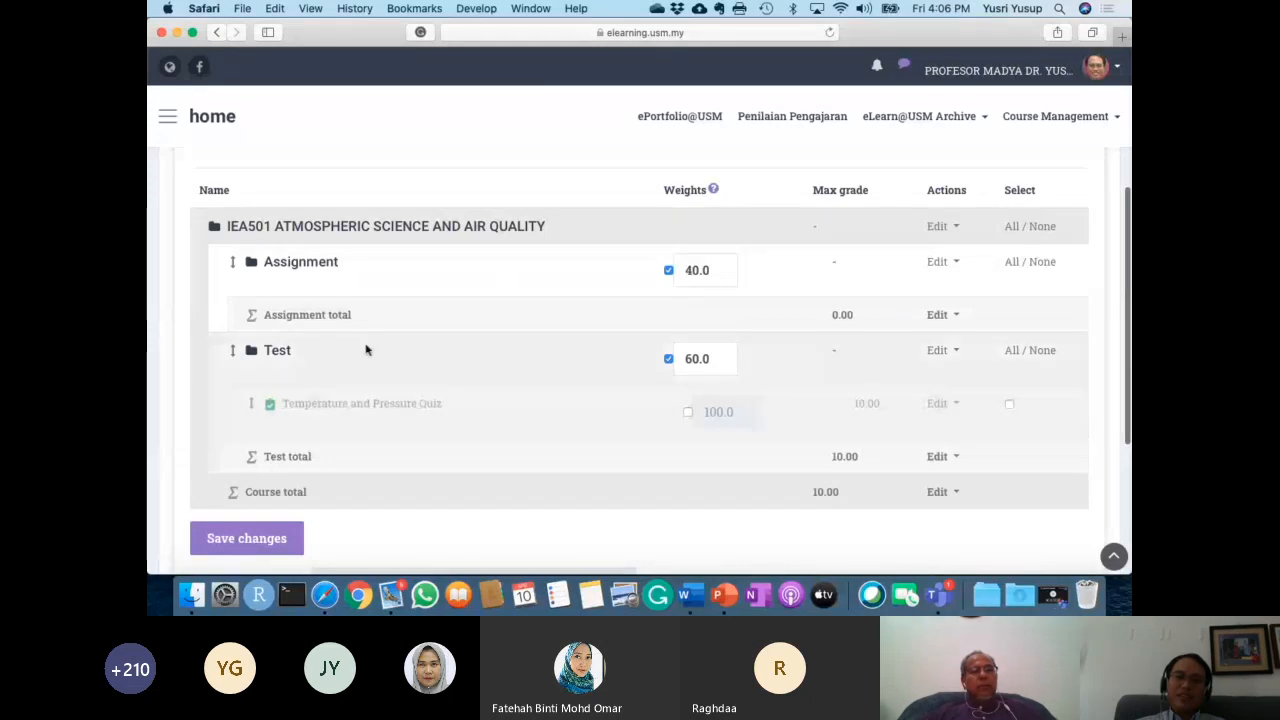
Enable the weight override for the Temperature and Pressure Quiz and set its weight to 100.00.
{"action": "left_click", "coordinate": [688, 413]}
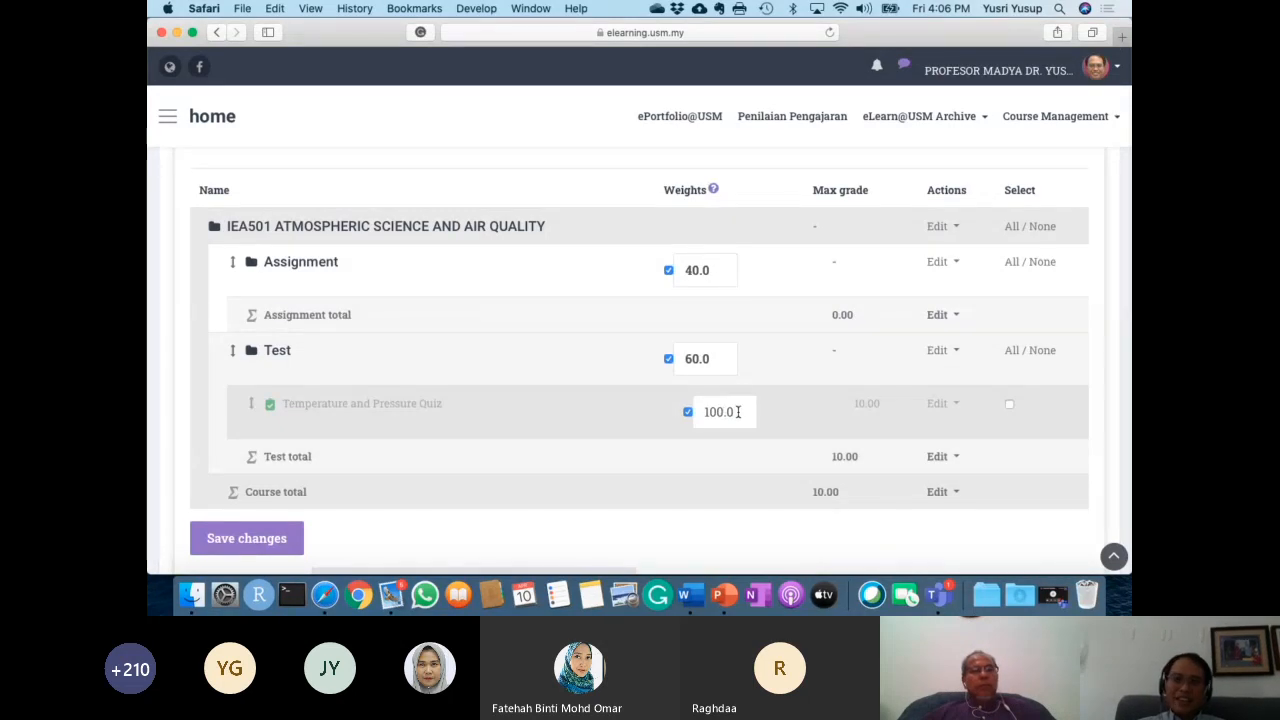
{"action": "key", "text": "BackSpace"}
{"action": "key", "text": "BackSpace"}
{"action": "key", "text": "BackSpace"}
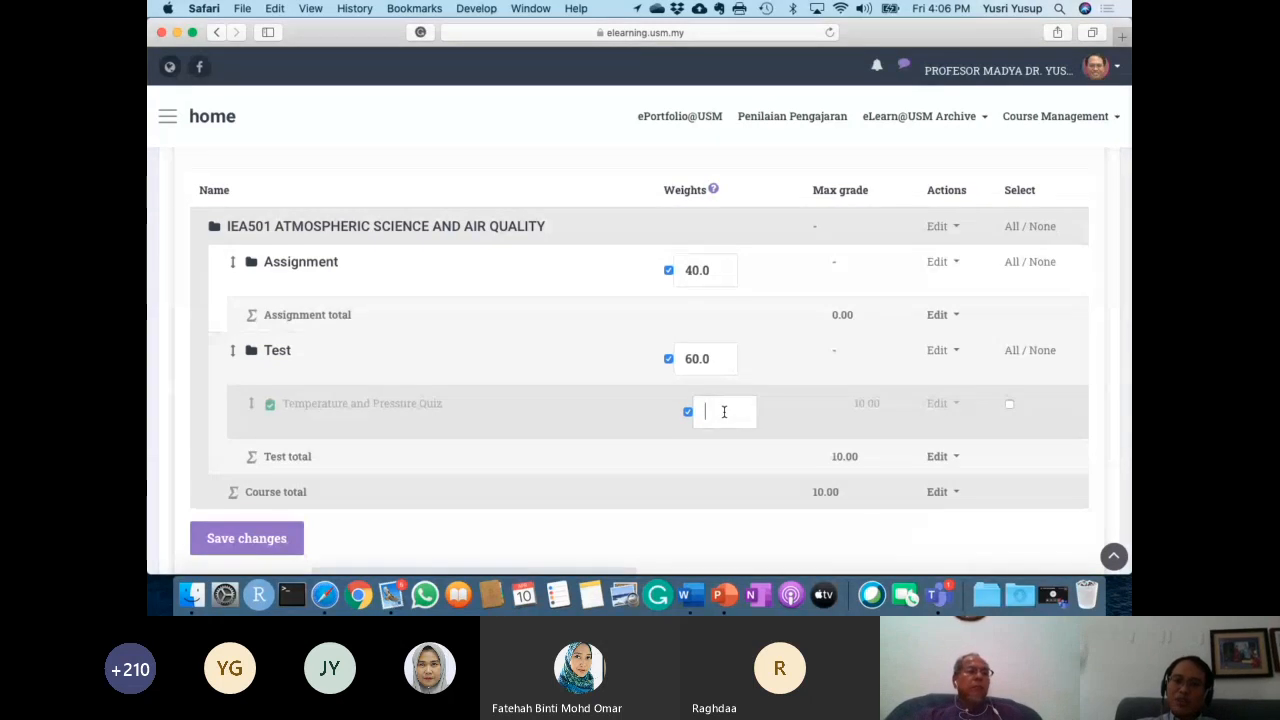
{"action": "type", "text": "100"}
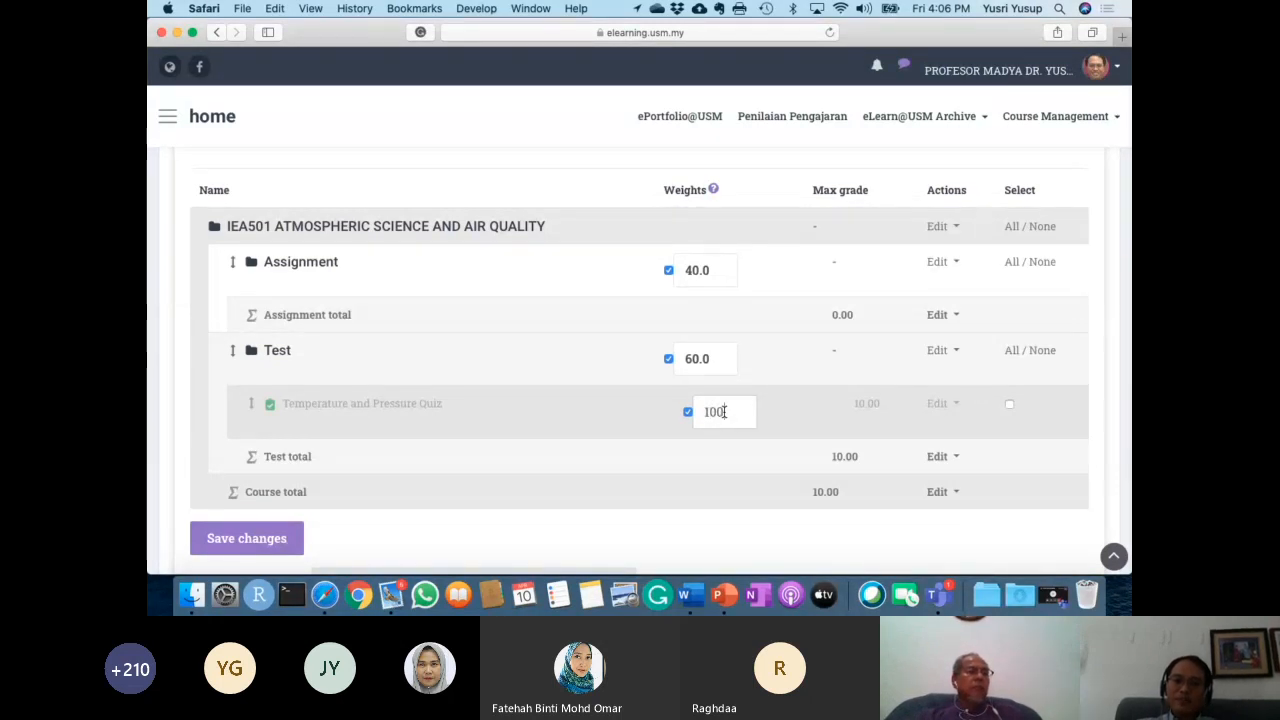
{"action": "type", "text": ".00"}
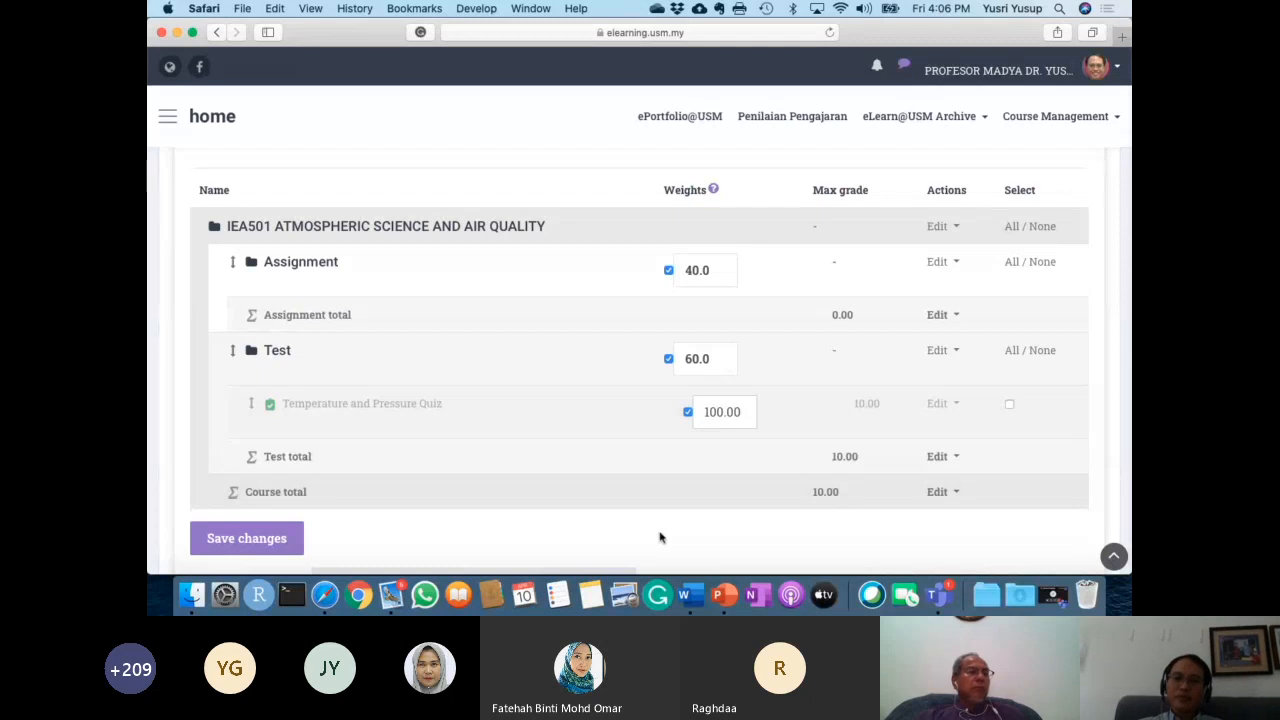
Save the quiz weight, continue past the grade recalculation and review the weights in the gradebook setup.
{"action": "scroll", "coordinate": [659, 537], "scroll_direction": "down", "scroll_amount": 1}
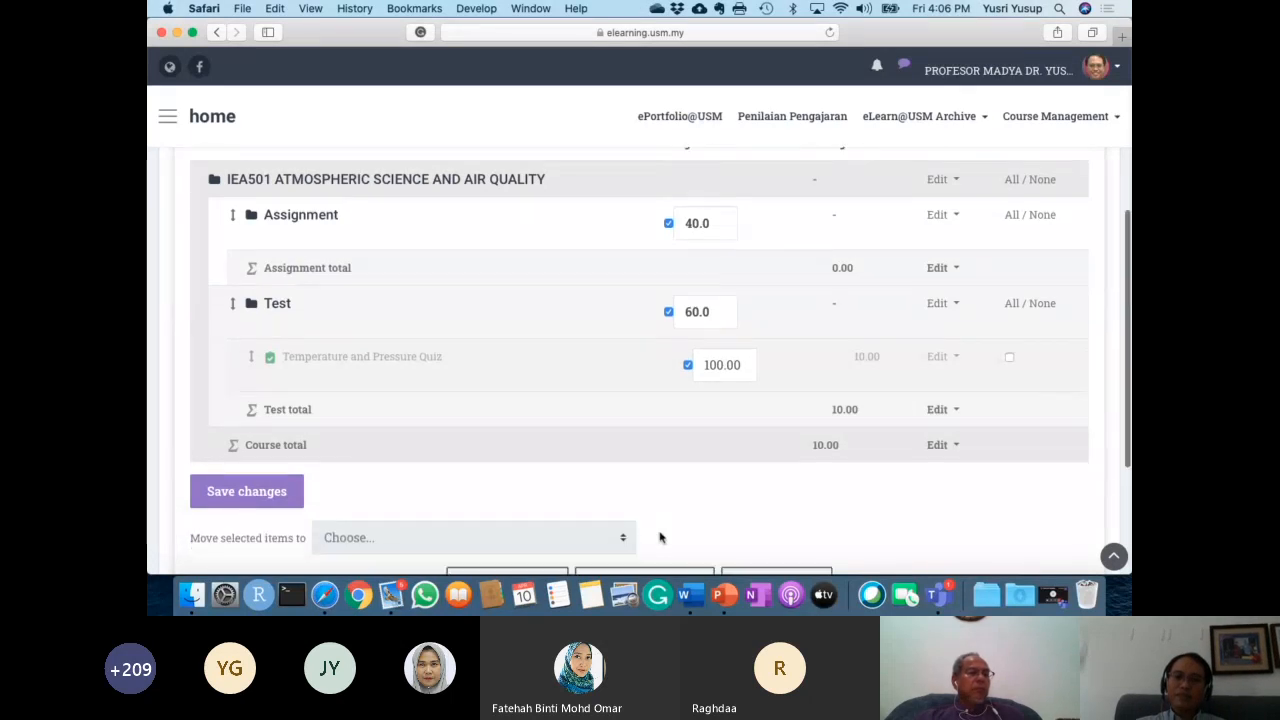
{"action": "left_click", "coordinate": [280, 497]}
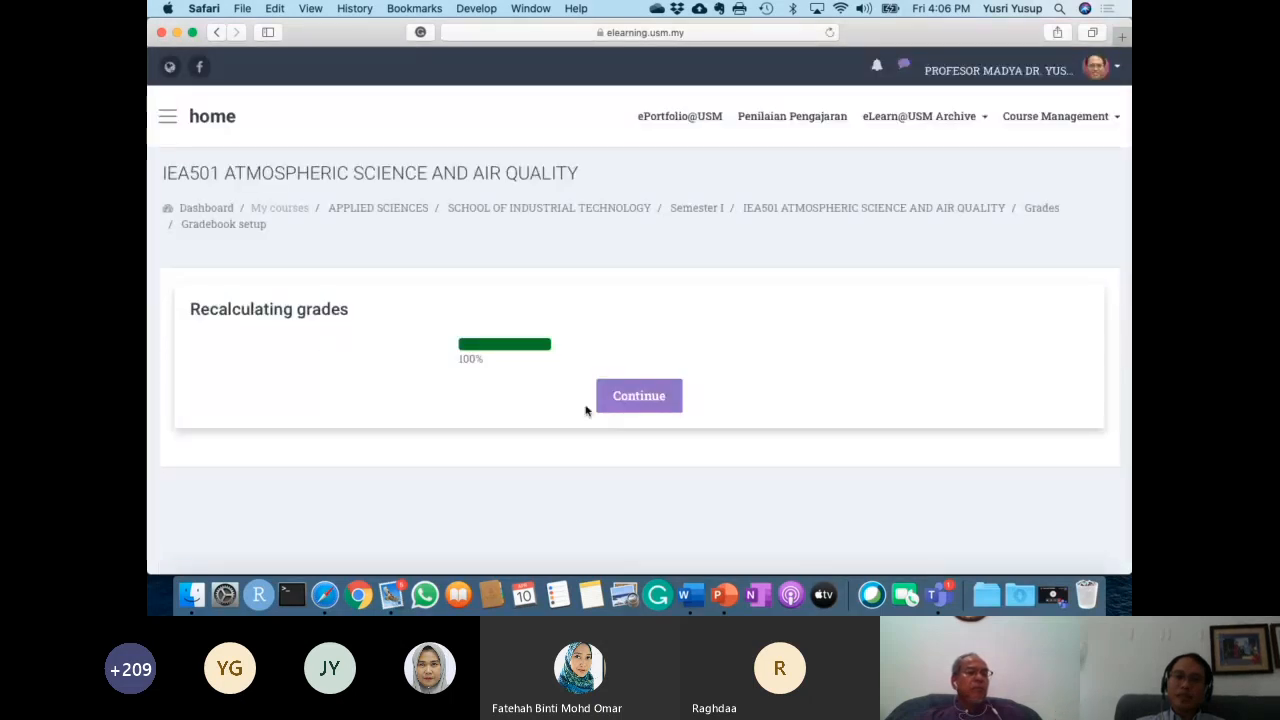
{"action": "left_click", "coordinate": [649, 407]}
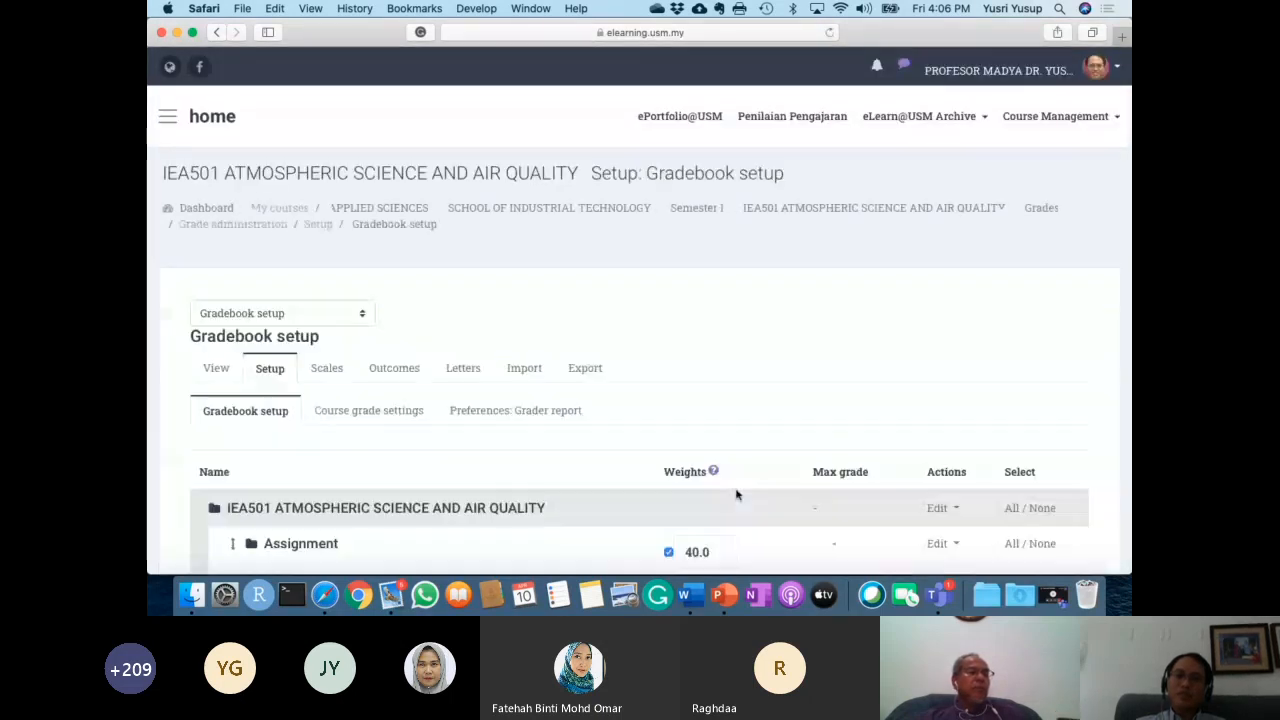
{"action": "scroll", "coordinate": [737, 494], "scroll_direction": "down", "scroll_amount": 4}
{"action": "scroll", "coordinate": [737, 494], "scroll_direction": "down", "scroll_amount": 2}
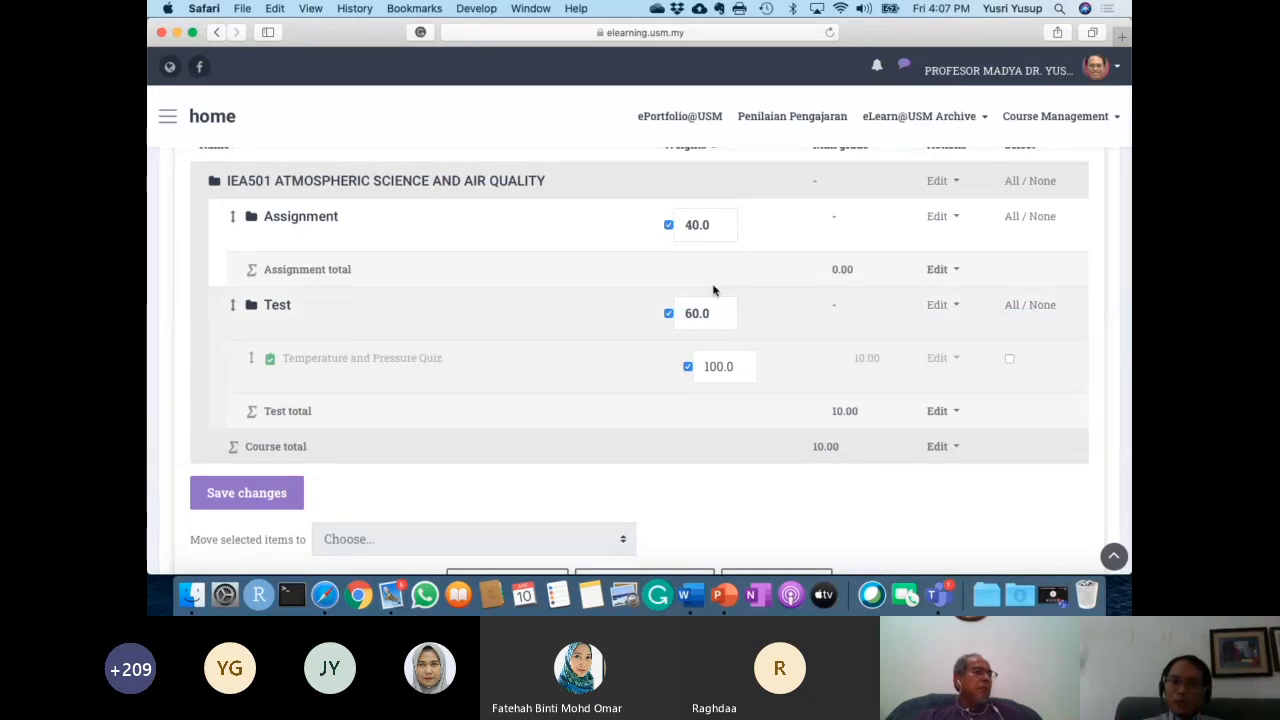
{"action": "scroll", "coordinate": [713, 440], "scroll_direction": "up", "scroll_amount": 4}
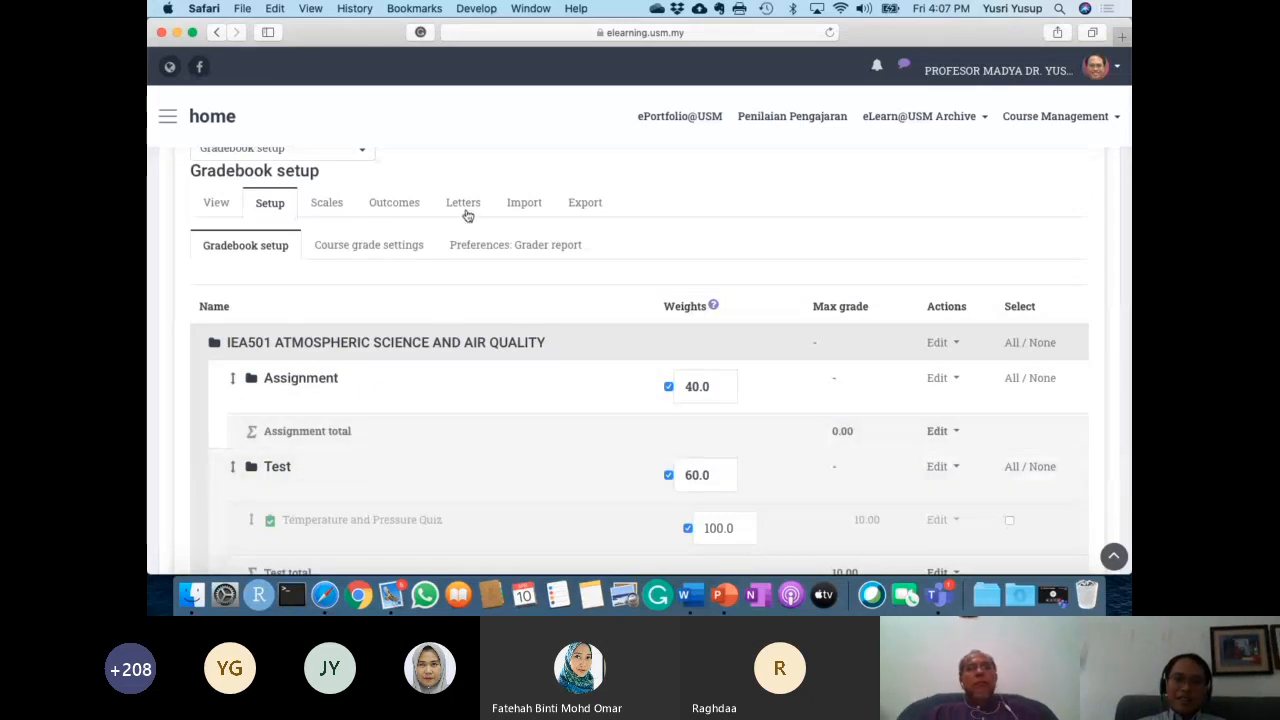
{"action": "scroll", "coordinate": [300, 240], "scroll_direction": "up", "scroll_amount": 1}
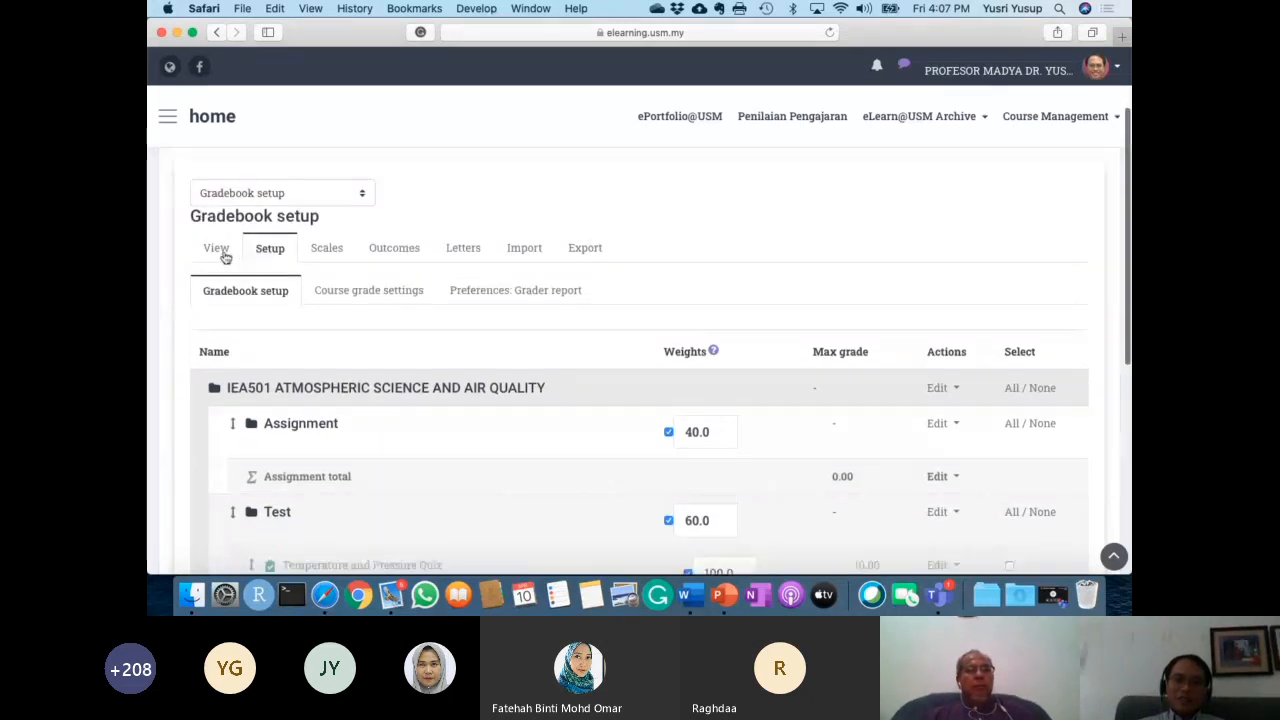
Open the course's grade letters and examine the percentage range assigned to each letter.
{"action": "left_click", "coordinate": [476, 252]}
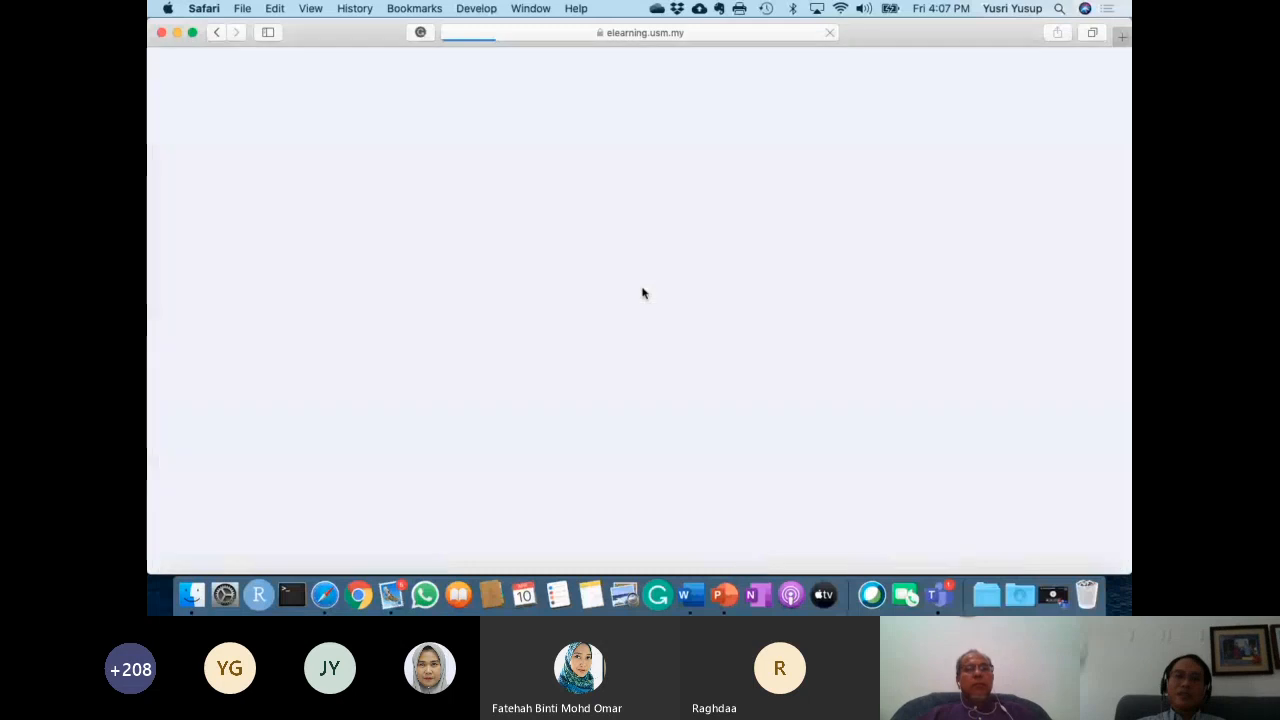
{"action": "scroll", "coordinate": [642, 292], "scroll_direction": "down", "scroll_amount": 3}
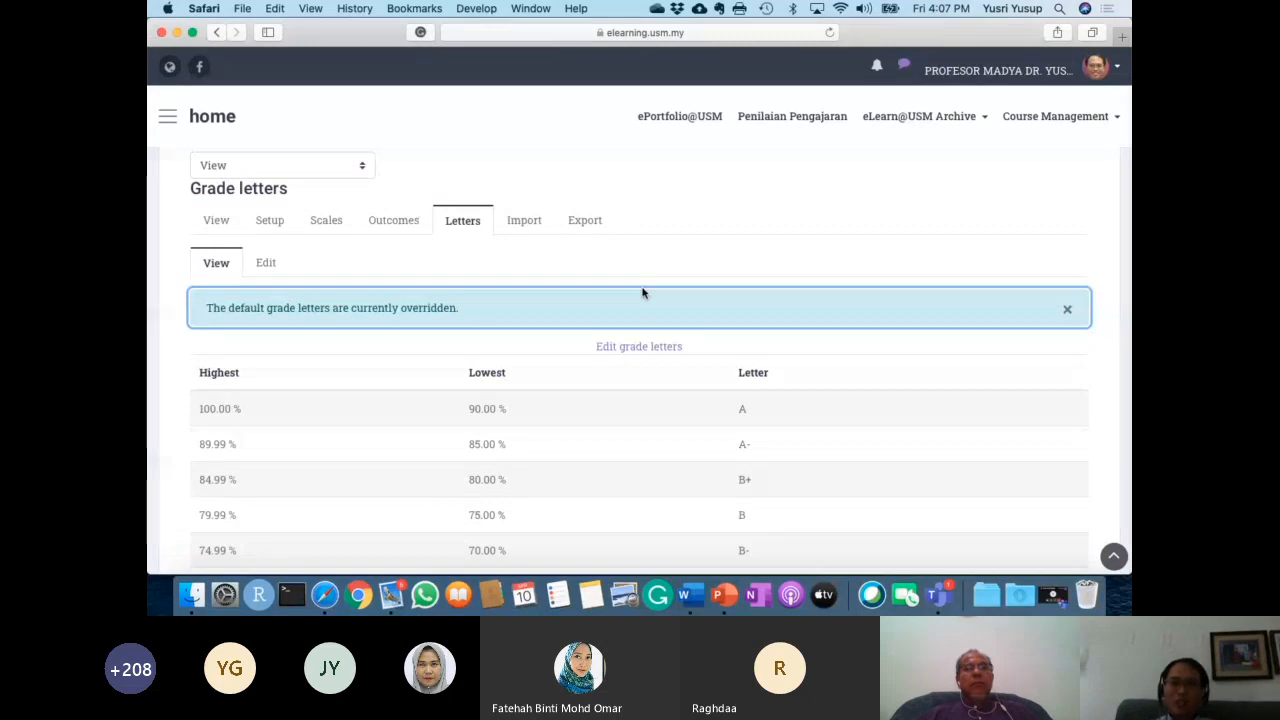
{"action": "scroll", "coordinate": [642, 292], "scroll_direction": "down", "scroll_amount": 1}
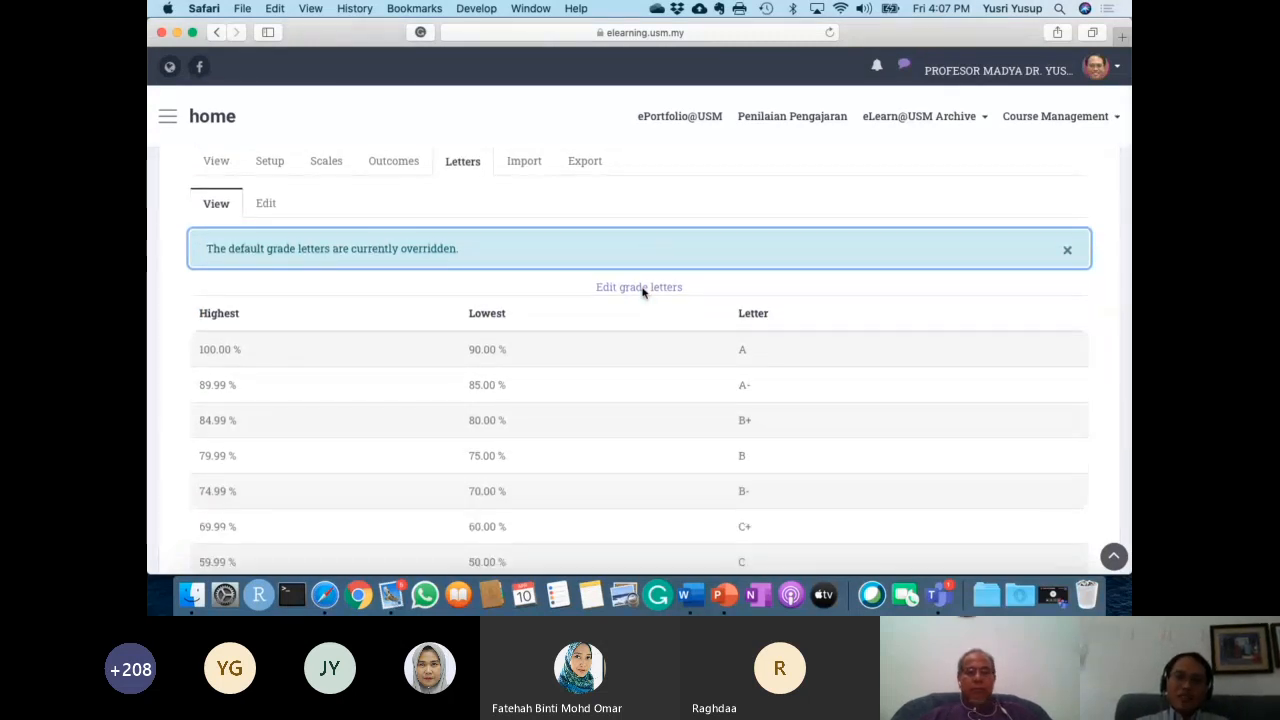
{"action": "scroll", "coordinate": [651, 400], "scroll_direction": "down", "scroll_amount": 1}
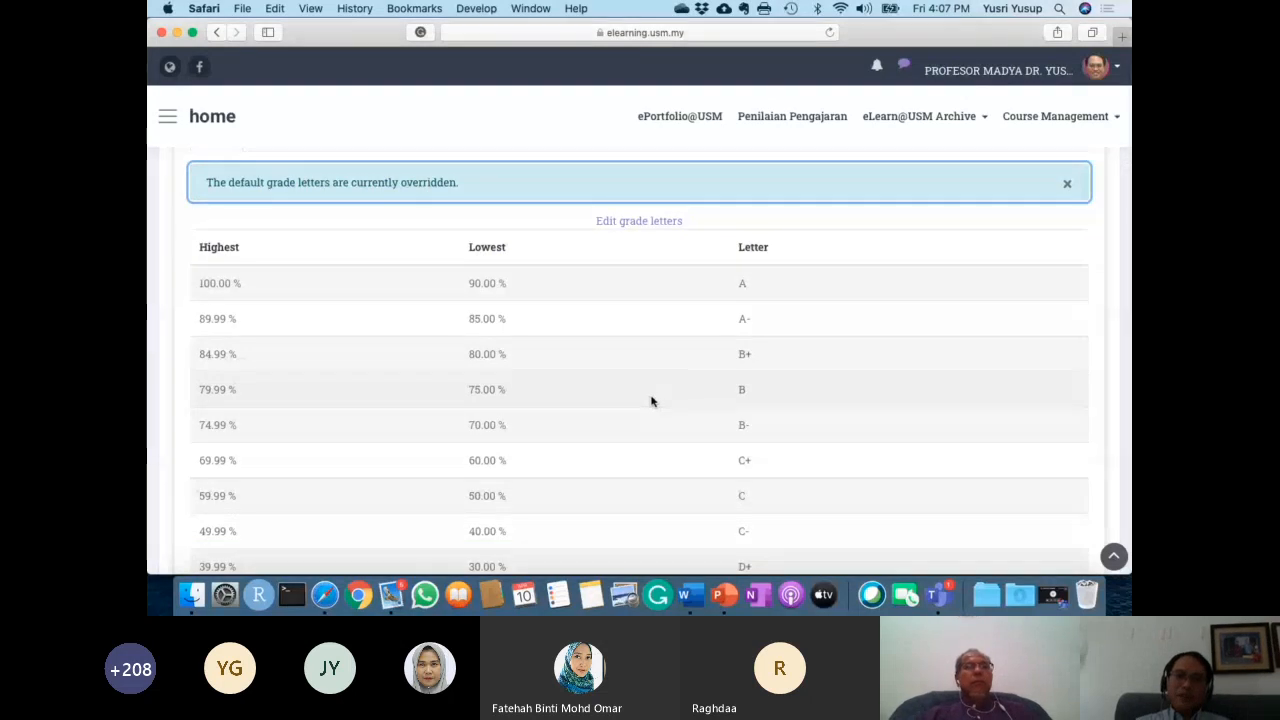
{"action": "scroll", "coordinate": [651, 400], "scroll_direction": "down", "scroll_amount": 1}
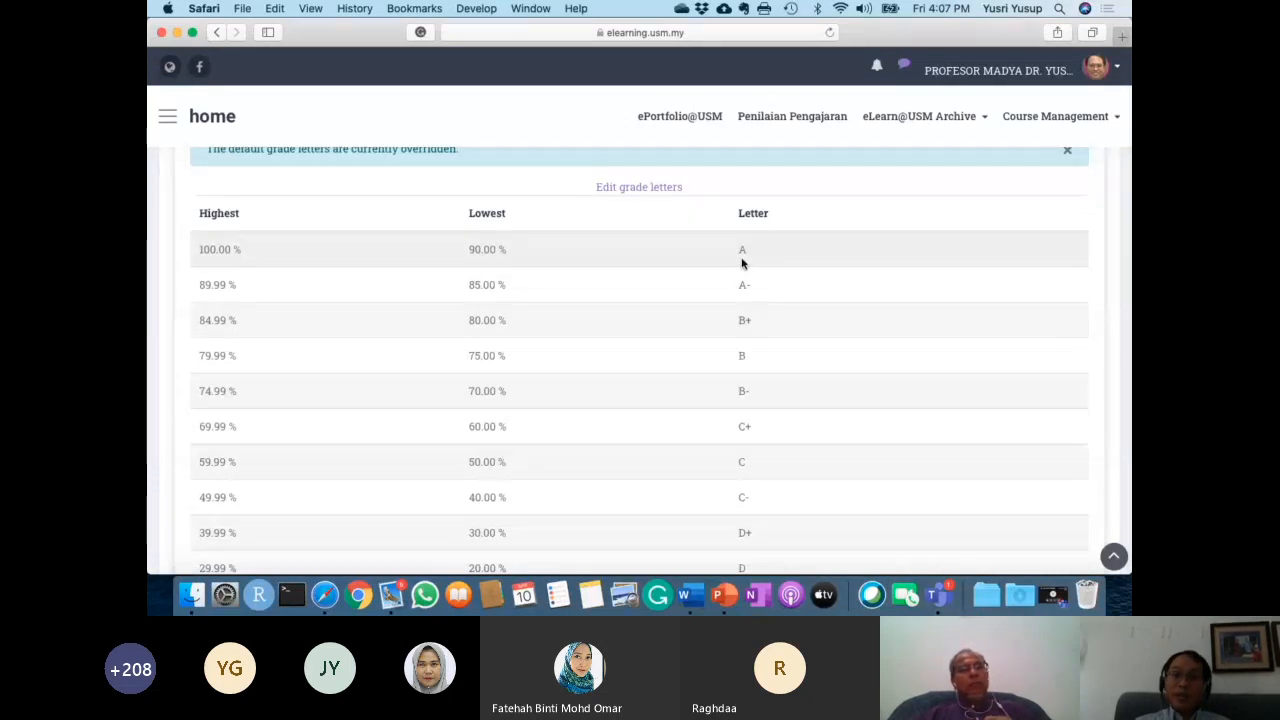
{"action": "scroll", "coordinate": [742, 263], "scroll_direction": "down", "scroll_amount": 1}
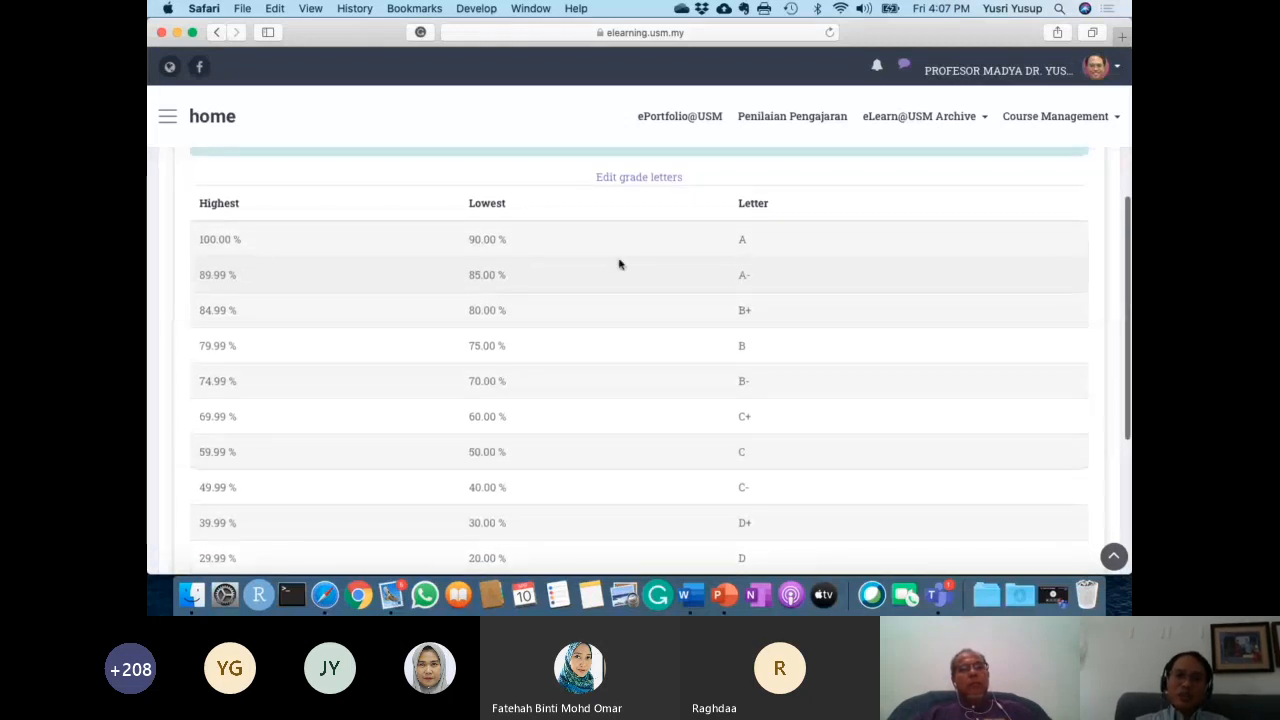
{"action": "scroll", "coordinate": [583, 390], "scroll_direction": "down", "scroll_amount": 2}
{"action": "scroll", "coordinate": [503, 480], "scroll_direction": "up", "scroll_amount": 3}
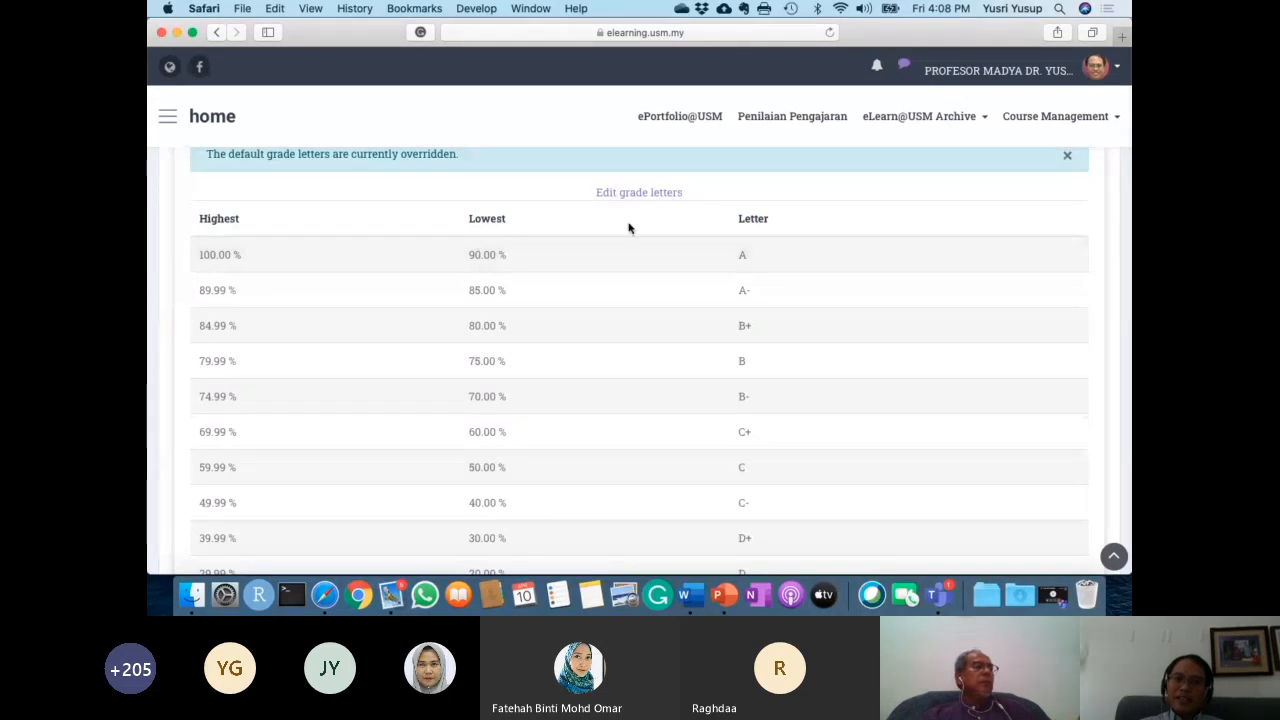
{"action": "scroll", "coordinate": [590, 252], "scroll_direction": "down", "scroll_amount": 1}
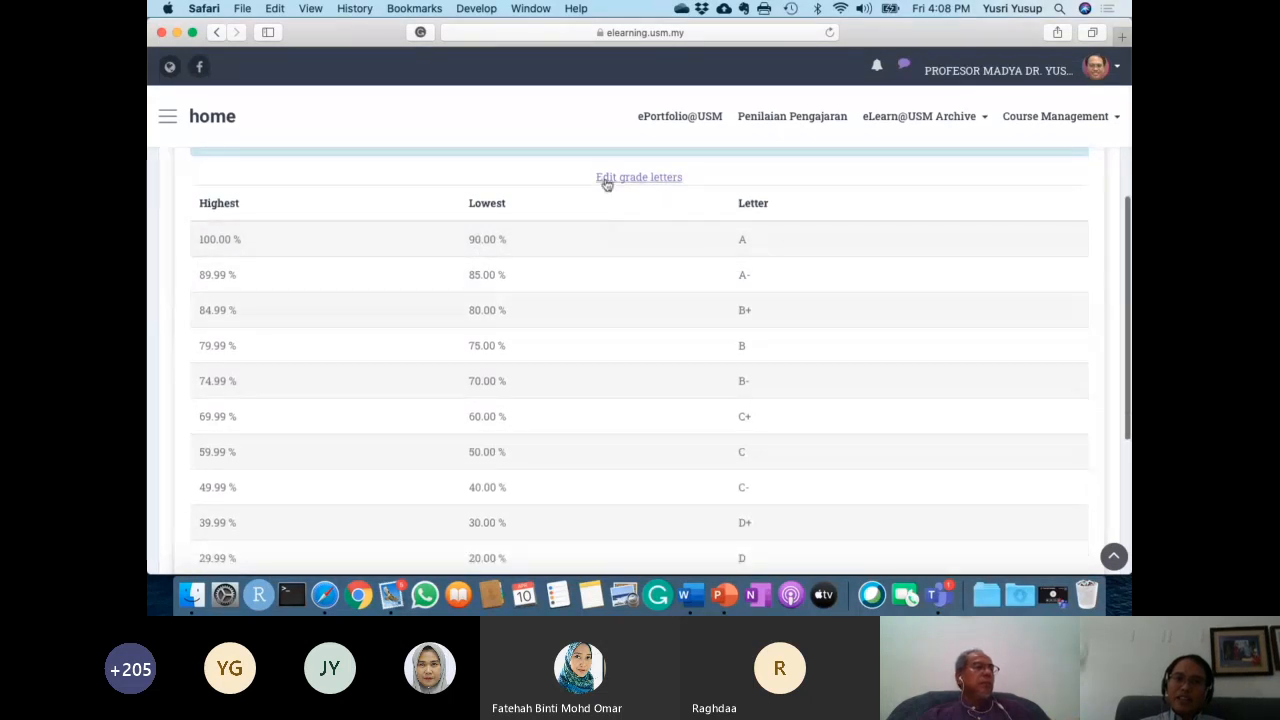
Open the grade letters for editing and set the lower boundary to 80% for A and 70% for A-.
{"action": "left_click", "coordinate": [647, 182]}
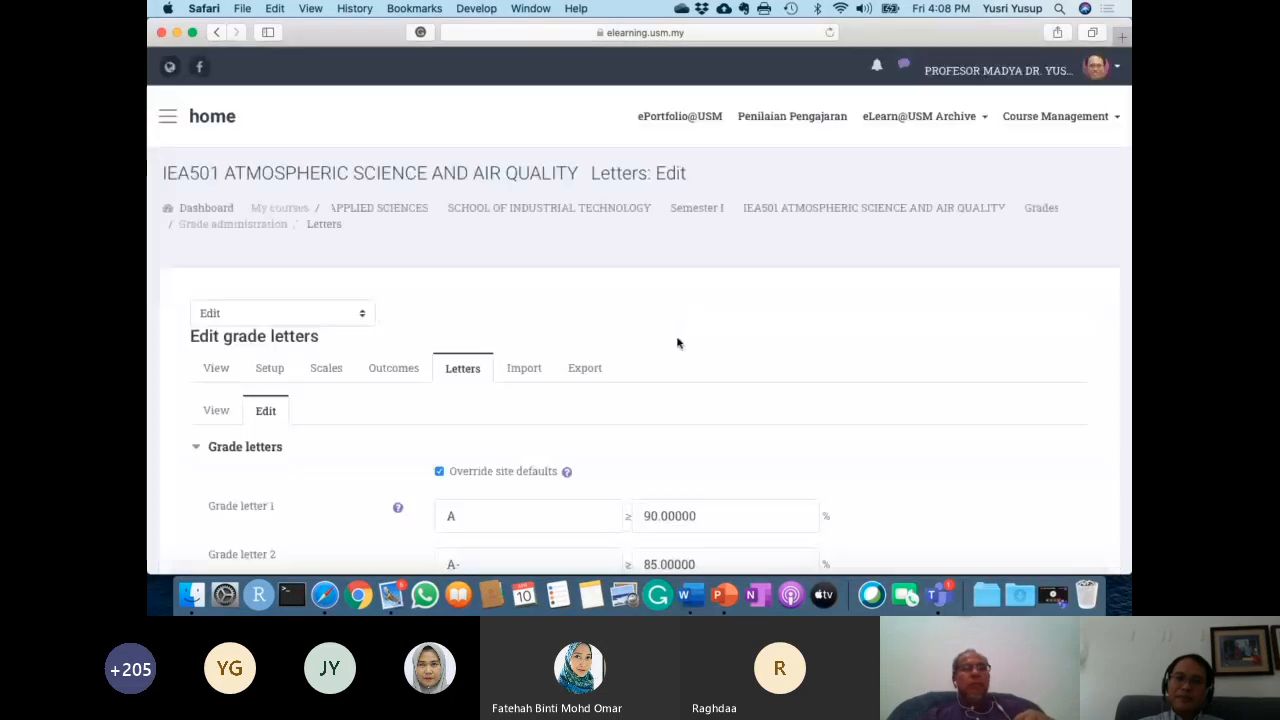
{"action": "scroll", "coordinate": [677, 341], "scroll_direction": "down", "scroll_amount": 4}
{"action": "scroll", "coordinate": [677, 341], "scroll_direction": "down", "scroll_amount": 1}
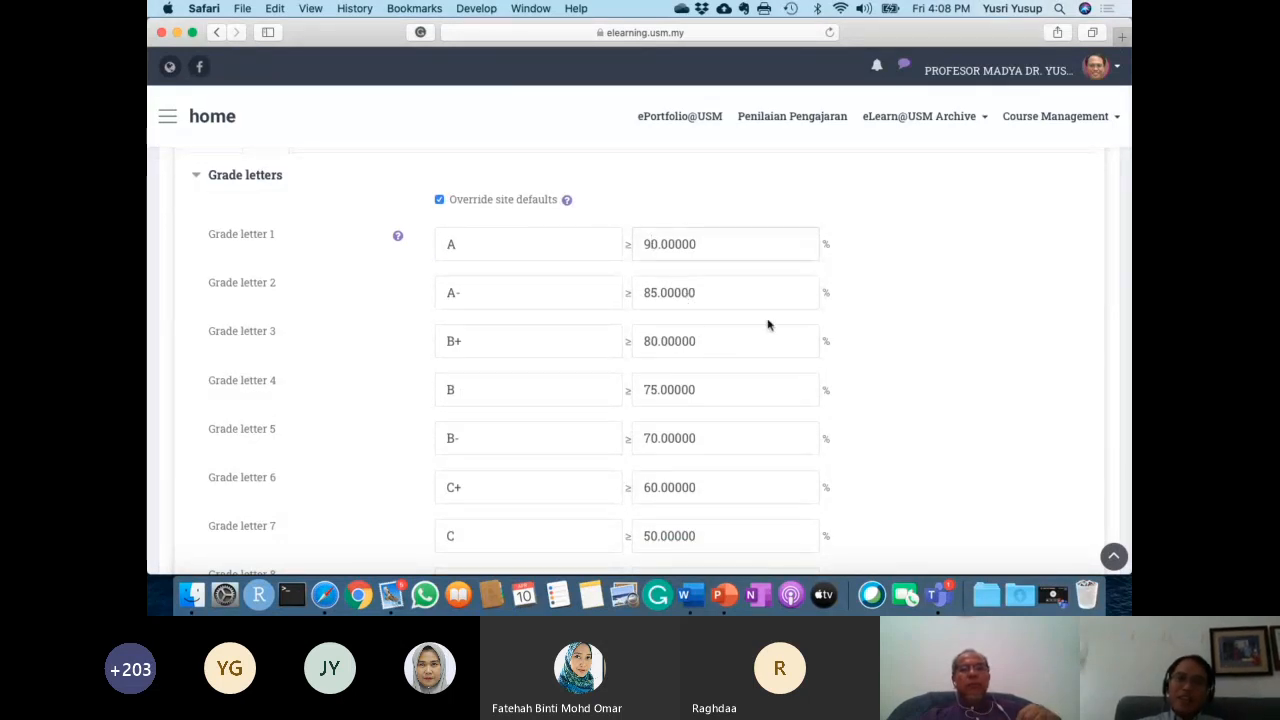
{"action": "key", "text": "BackSpace"}
{"action": "type", "text": "8"}
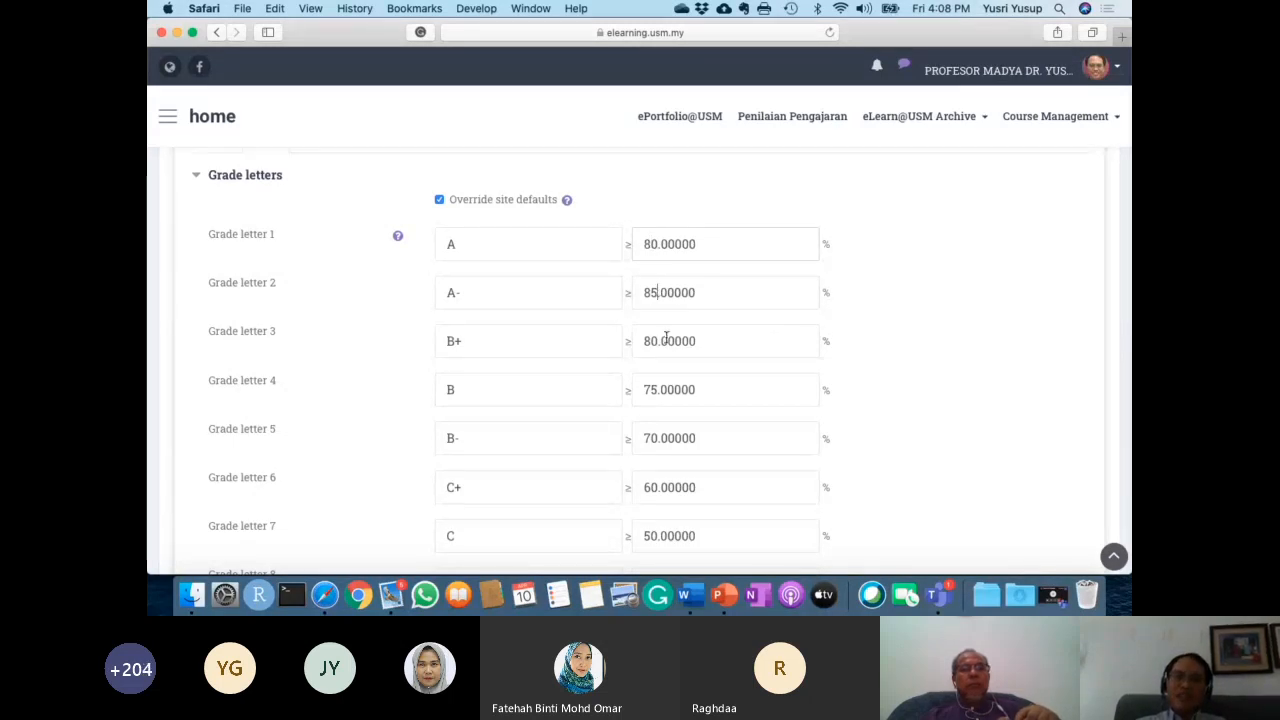
{"action": "key", "text": "BackSpace"}
{"action": "key", "text": "BackSpace"}
{"action": "type", "text": "70"}
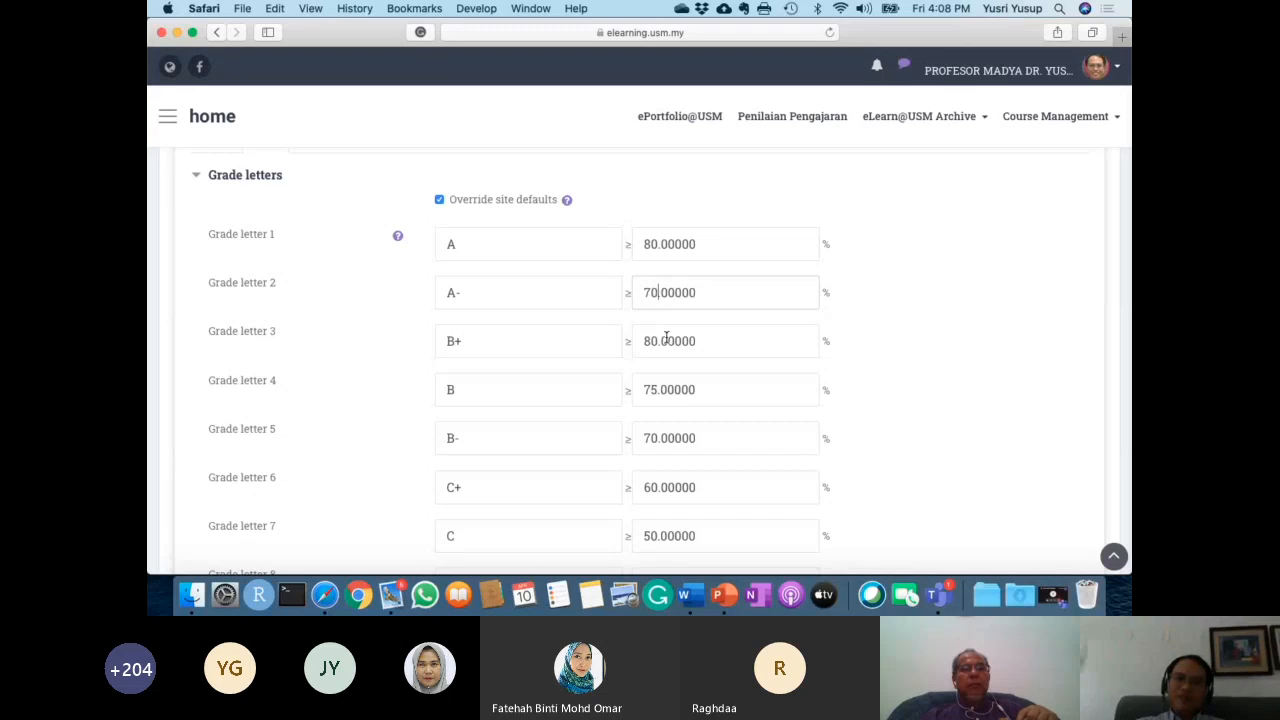
Set the lower grade boundary to 60% for B+ and 50% for B.
{"action": "scroll", "coordinate": [666, 337], "scroll_direction": "down", "scroll_amount": 1}
{"action": "scroll", "coordinate": [666, 337], "scroll_direction": "down", "scroll_amount": 1}
{"action": "left_click", "coordinate": [660, 283]}
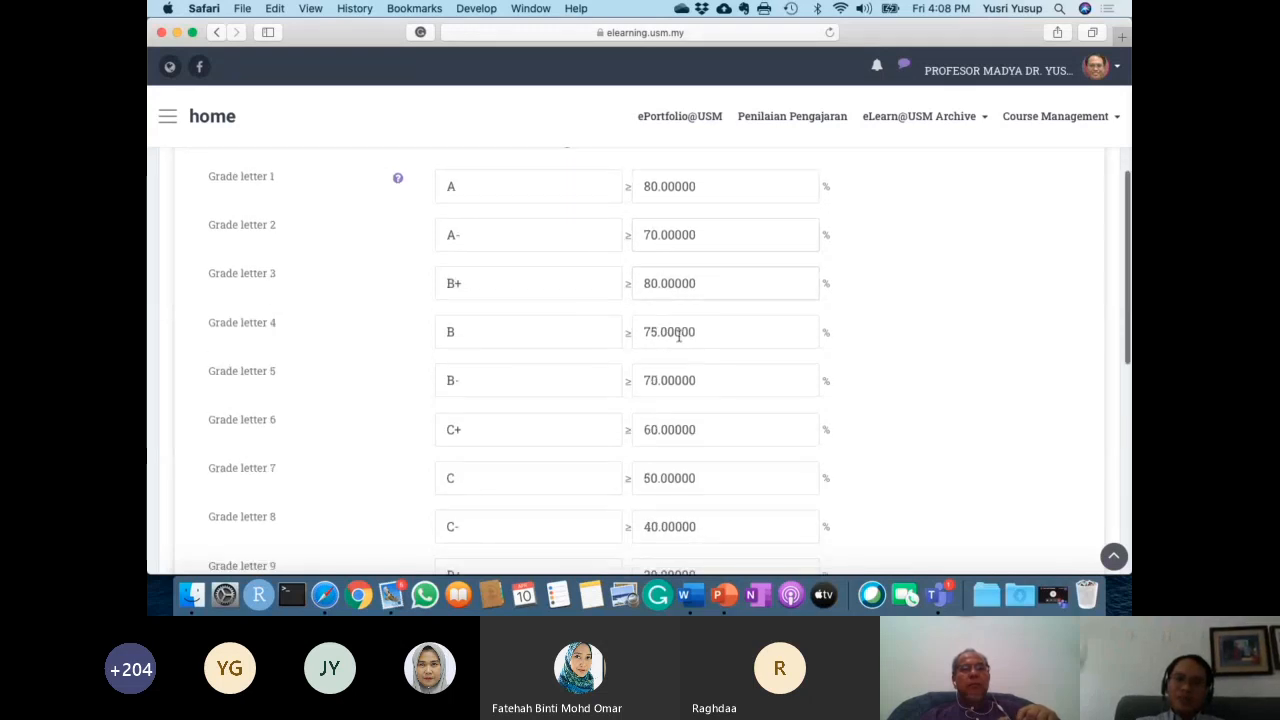
{"action": "key", "text": "BackSpace"}
{"action": "type", "text": "60"}
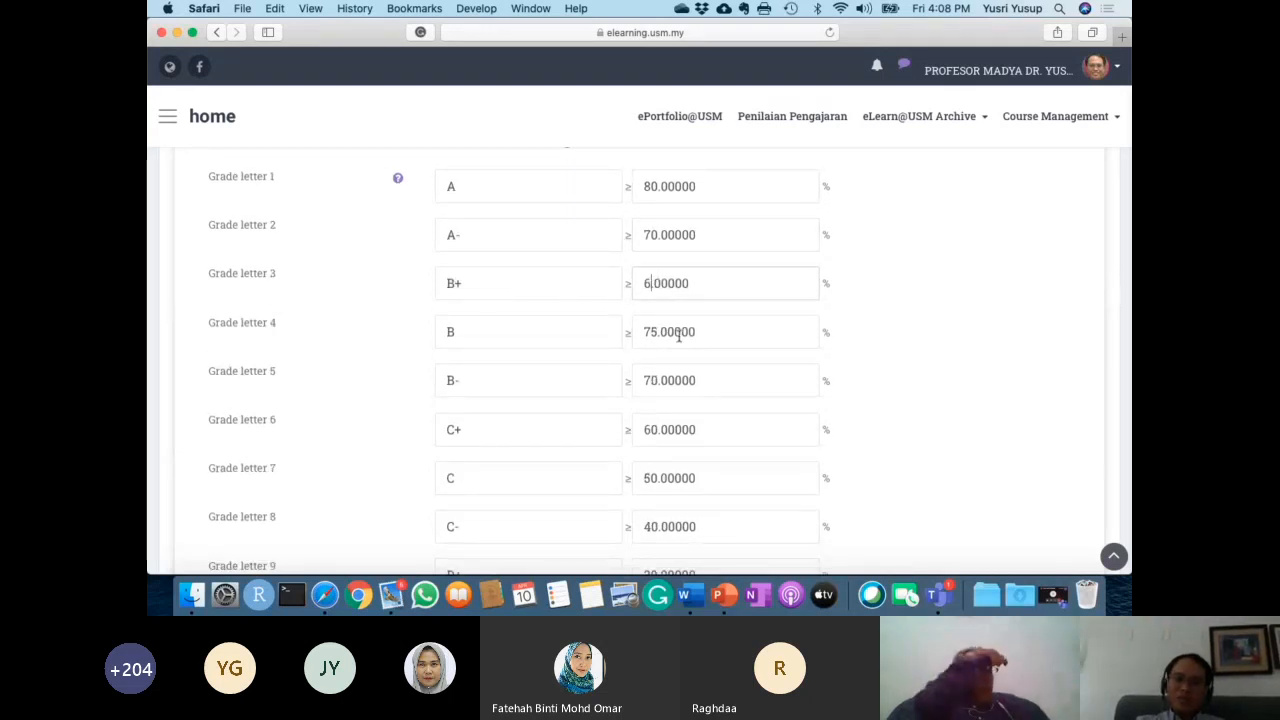
{"action": "scroll", "coordinate": [679, 337], "scroll_direction": "down", "scroll_amount": 1}
{"action": "scroll", "coordinate": [678, 337], "scroll_direction": "down", "scroll_amount": 1}
{"action": "left_click", "coordinate": [658, 264]}
{"action": "key", "text": "BackSpace"}
{"action": "key", "text": "BackSpace"}
{"action": "key", "text": "BackSpace"}
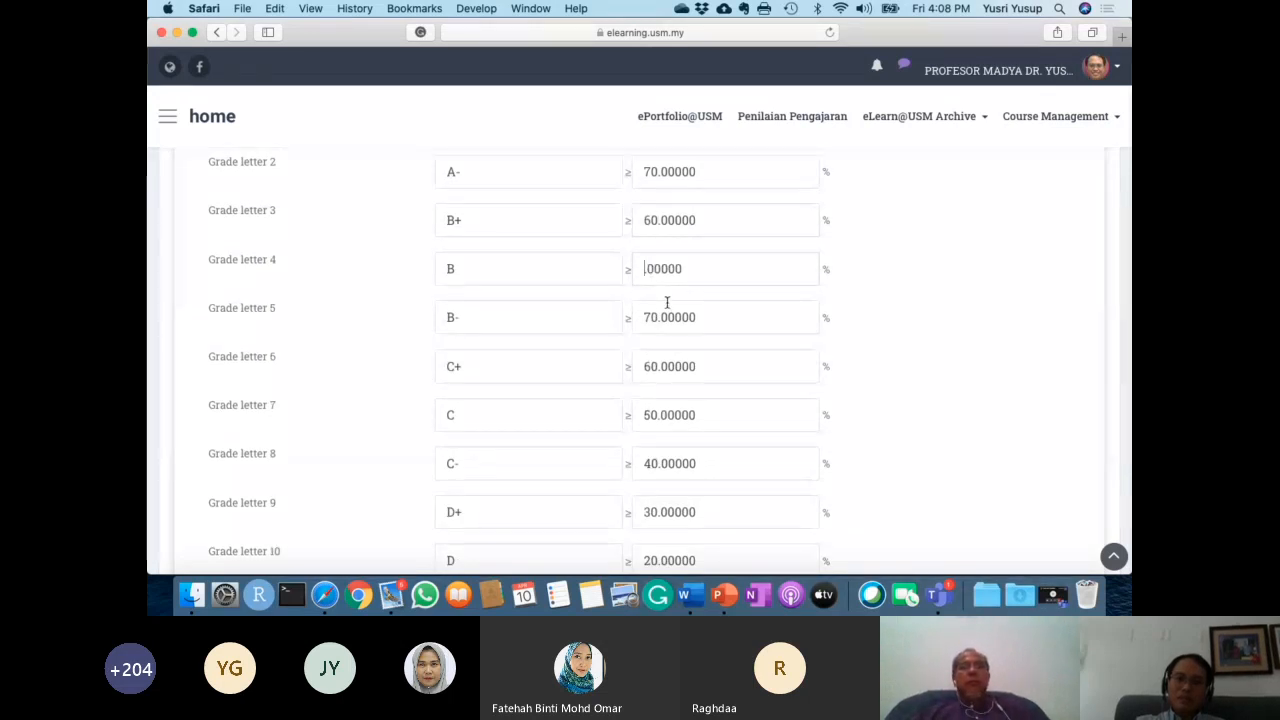
{"action": "type", "text": "50"}
Set the lower grade boundary to 40% for B- and 35% for C+.
{"action": "left_click", "coordinate": [655, 313]}
{"action": "key", "text": "BackSpace"}
{"action": "key", "text": "BackSpace"}
{"action": "type", "text": "40"}
{"action": "scroll", "coordinate": [655, 313], "scroll_direction": "down", "scroll_amount": 2}
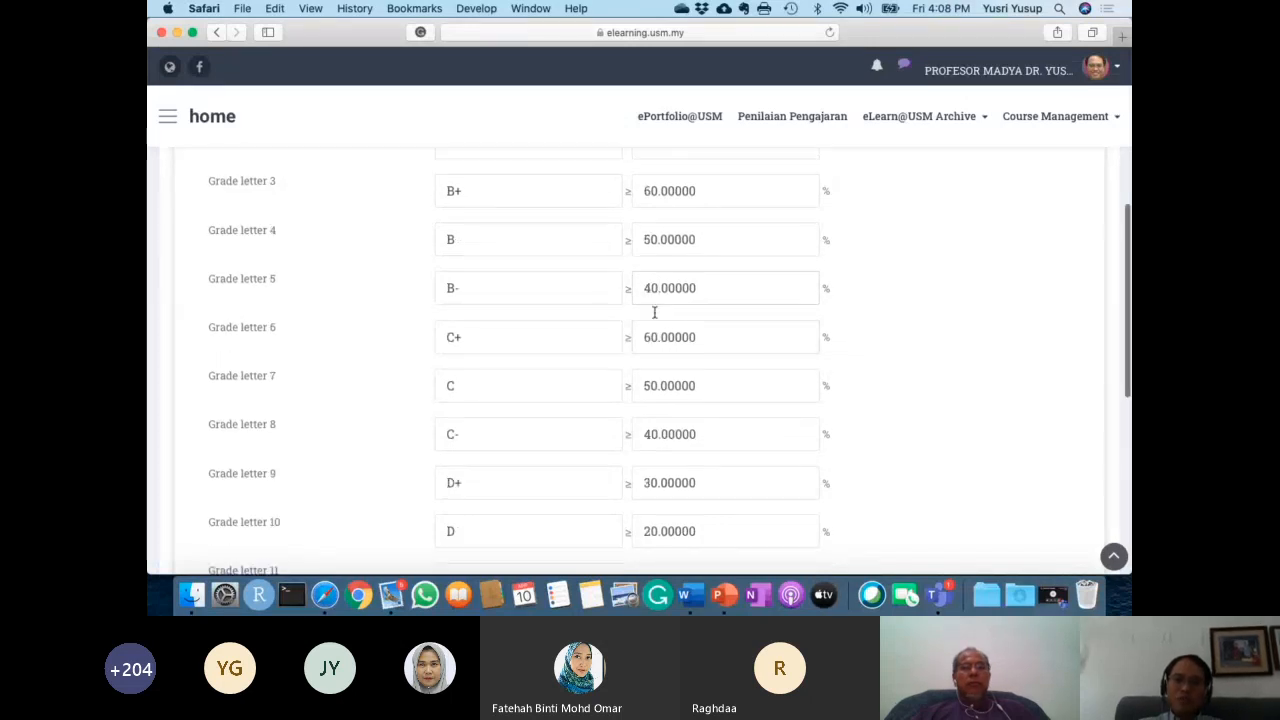
{"action": "left_click", "coordinate": [659, 328]}
{"action": "key", "text": "BackSpace"}
{"action": "key", "text": "BackSpace"}
{"action": "type", "text": "35"}
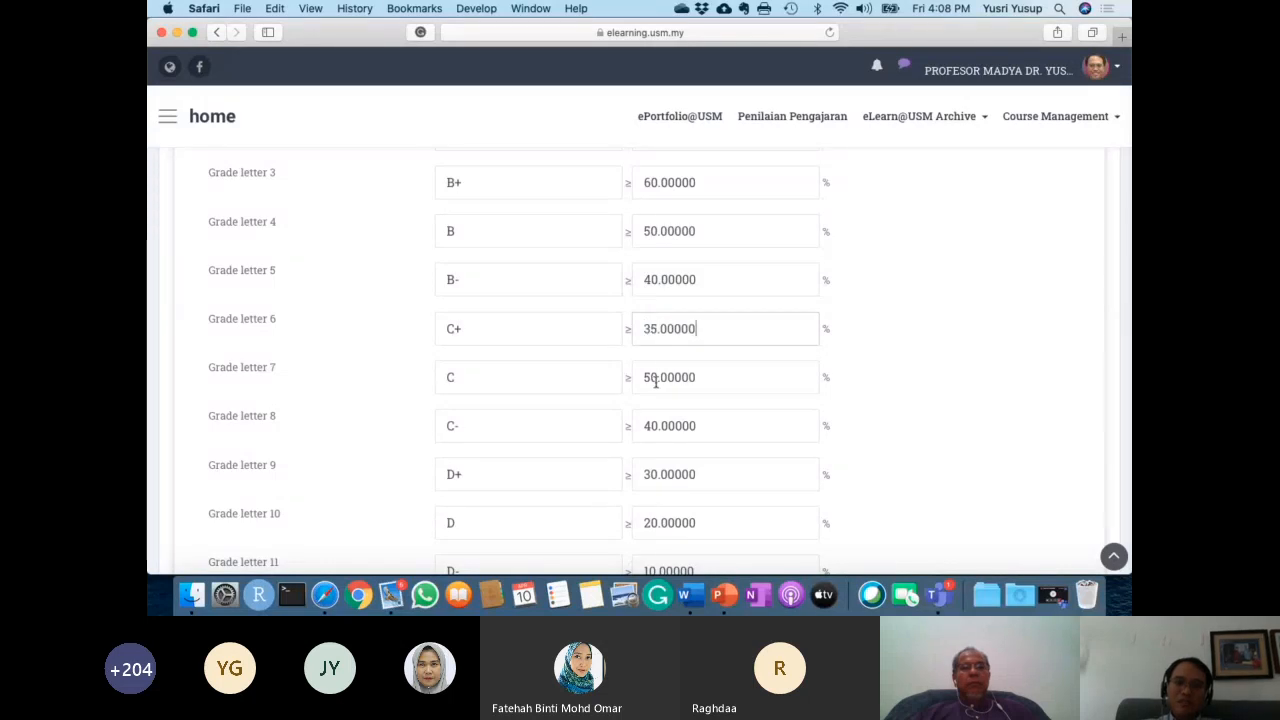
Set the lower grade boundary to 30% for C and 25% for C-.
{"action": "left_click", "coordinate": [656, 378]}
{"action": "key", "text": "BackSpace"}
{"action": "key", "text": "BackSpace"}
{"action": "type", "text": "30"}
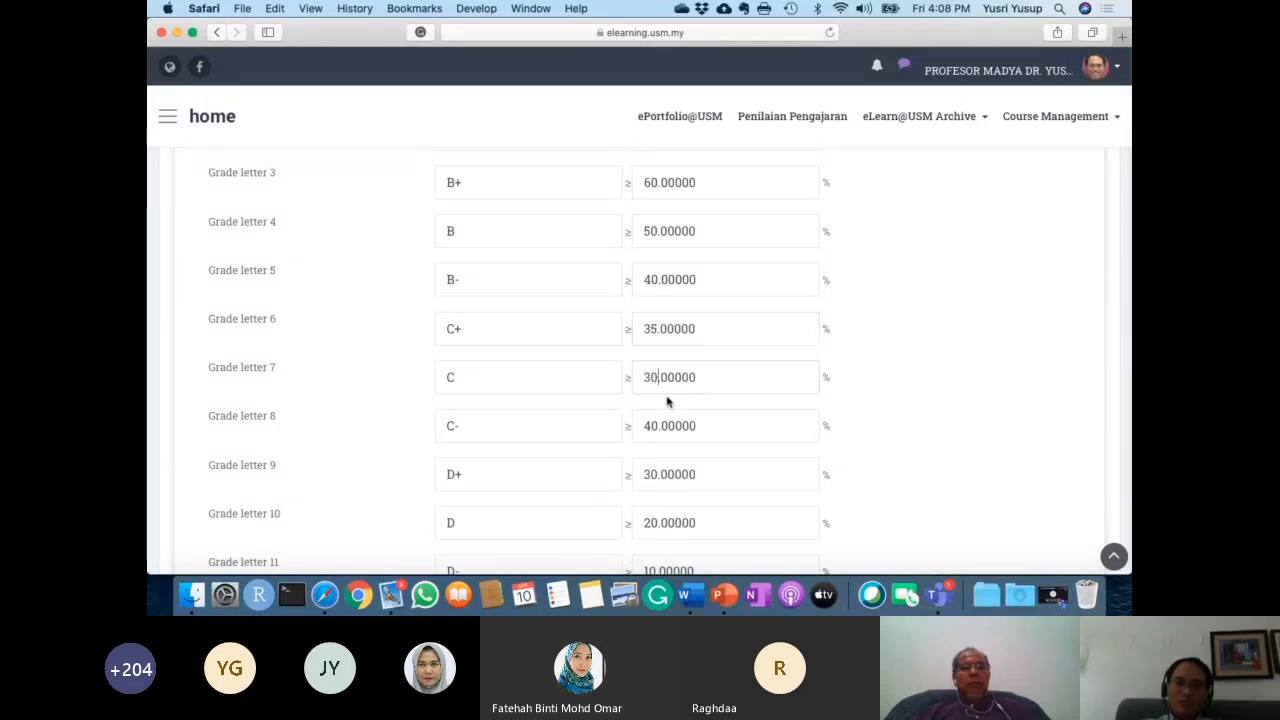
{"action": "left_click", "coordinate": [659, 426]}
{"action": "key", "text": "BackSpace"}
{"action": "key", "text": "BackSpace"}
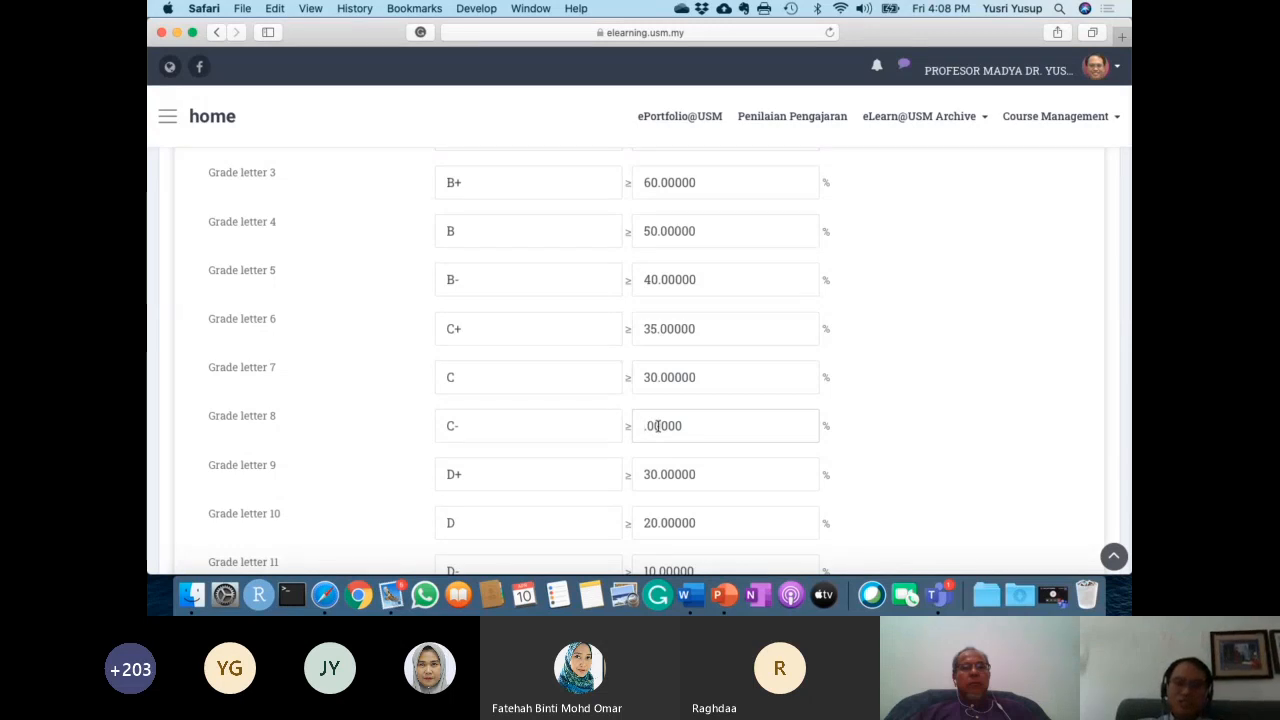
{"action": "type", "text": "25"}
Set the lower grade boundary to 20% for D+ and 15% for D.
{"action": "scroll", "coordinate": [655, 425], "scroll_direction": "down", "scroll_amount": 1}
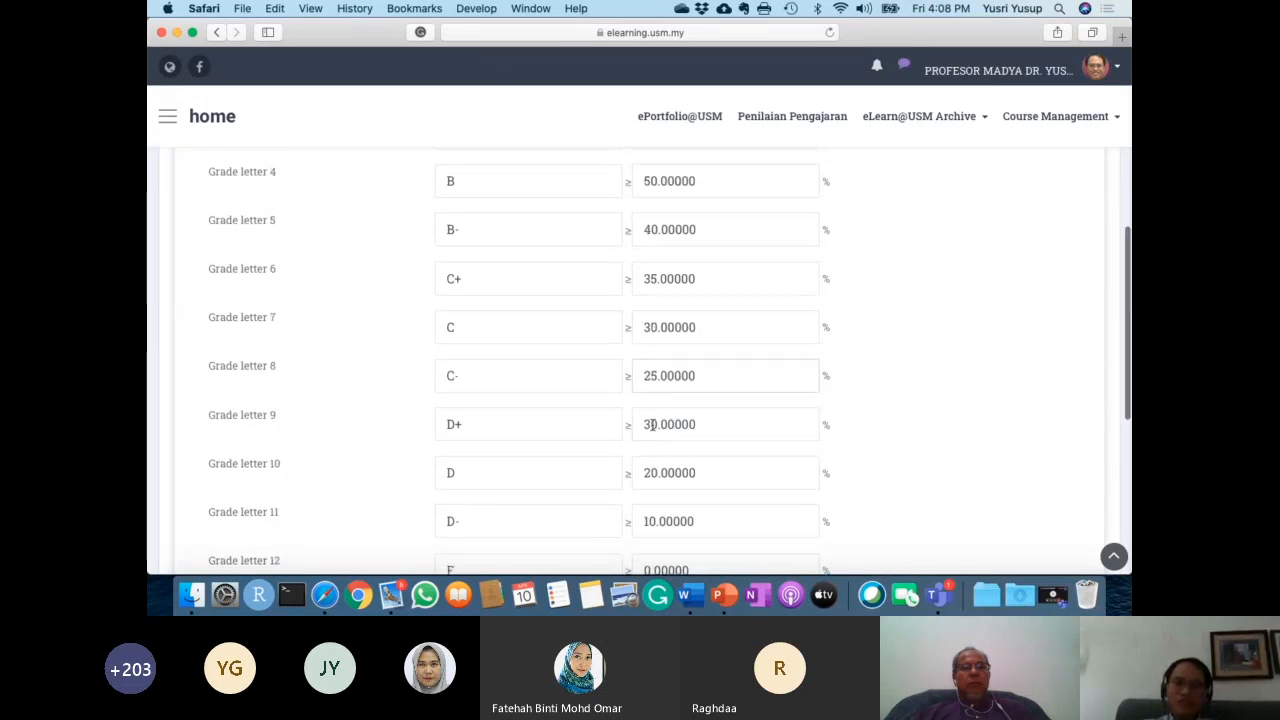
{"action": "left_click", "coordinate": [652, 424]}
{"action": "key", "text": "BackSpace"}
{"action": "key", "text": "BackSpace"}
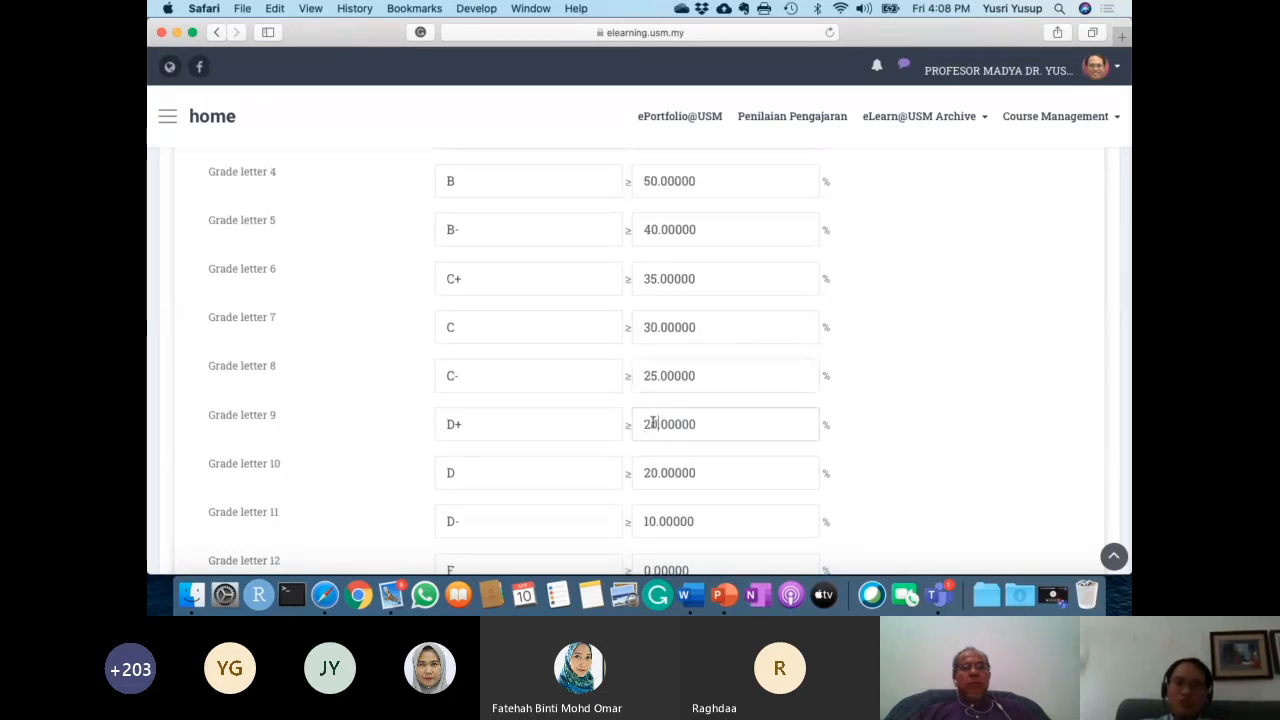
{"action": "scroll", "coordinate": [655, 420], "scroll_direction": "down", "scroll_amount": 2}
{"action": "left_click", "coordinate": [659, 379]}
{"action": "key", "text": "BackSpace"}
{"action": "key", "text": "BackSpace"}
{"action": "type", "text": "15"}
{"action": "scroll", "coordinate": [659, 380], "scroll_direction": "down", "scroll_amount": 1}
{"action": "scroll", "coordinate": [659, 380], "scroll_direction": "down", "scroll_amount": 1}
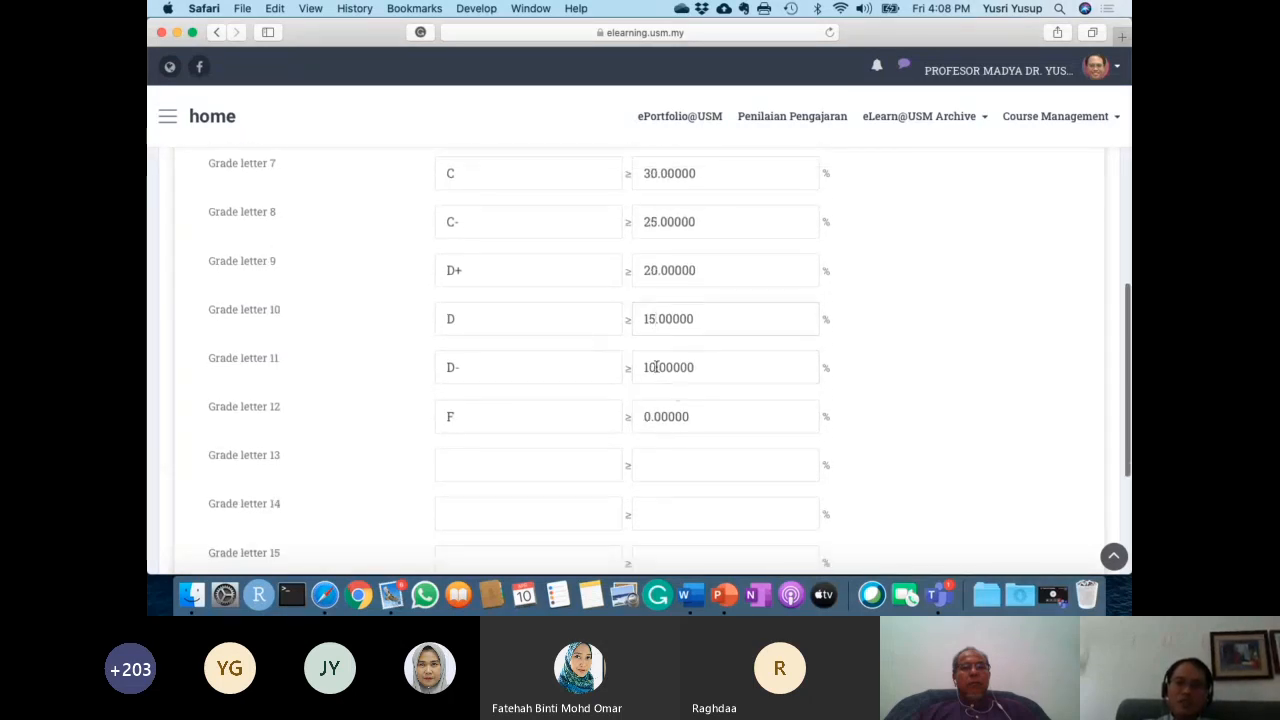
{"action": "left_click", "coordinate": [653, 362]}
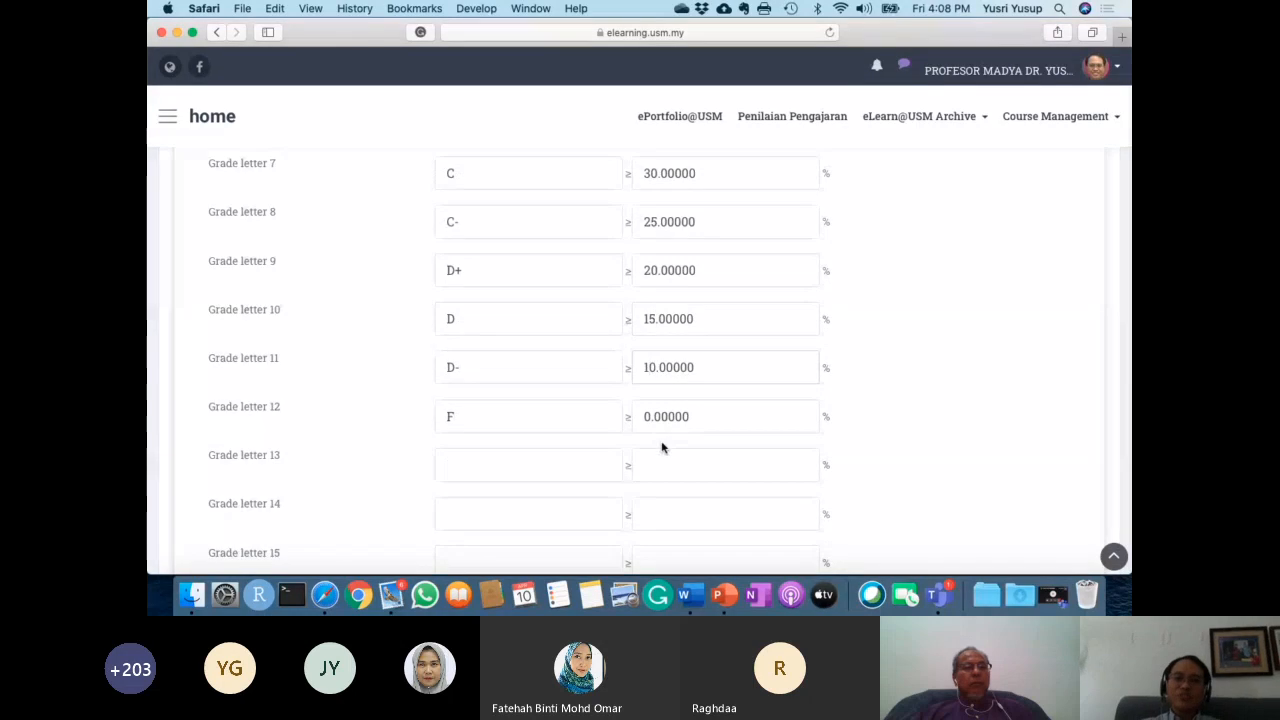
Check the full list of edited grade letter boundaries and save the changes.
{"action": "scroll", "coordinate": [663, 446], "scroll_direction": "up", "scroll_amount": 1}
{"action": "scroll", "coordinate": [661, 447], "scroll_direction": "up", "scroll_amount": 10}
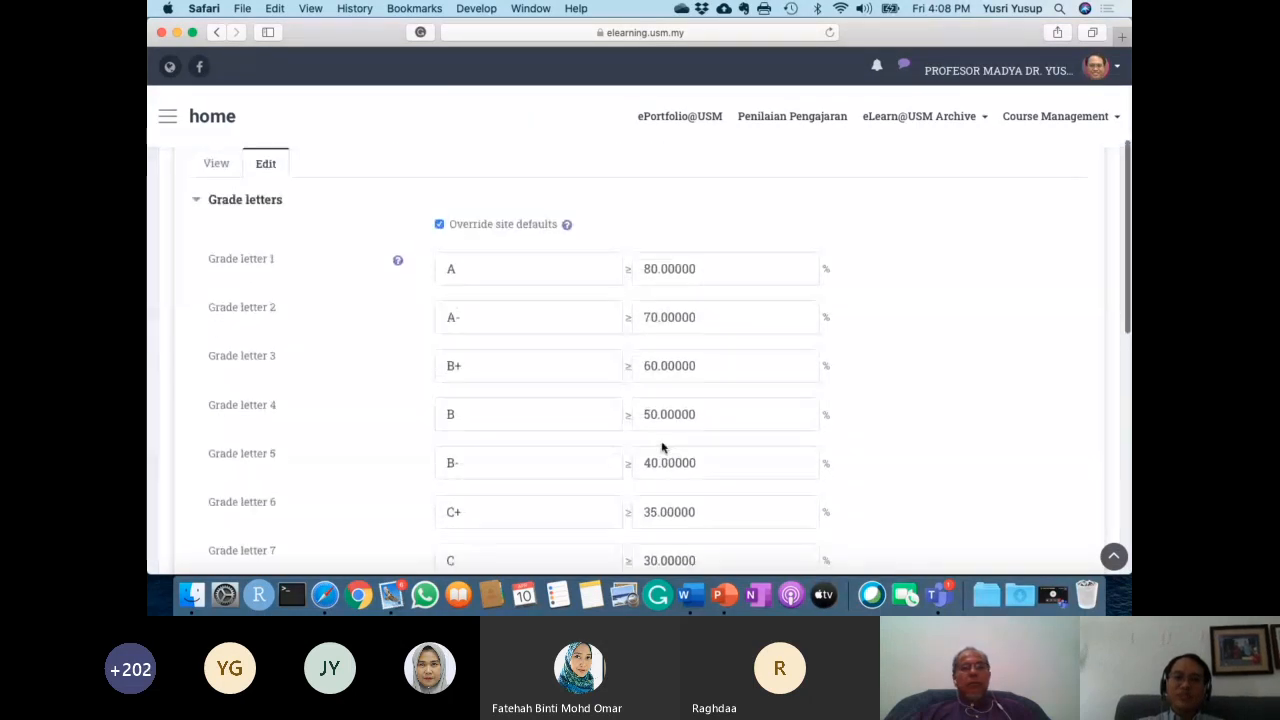
{"action": "scroll", "coordinate": [660, 330], "scroll_direction": "down", "scroll_amount": 10}
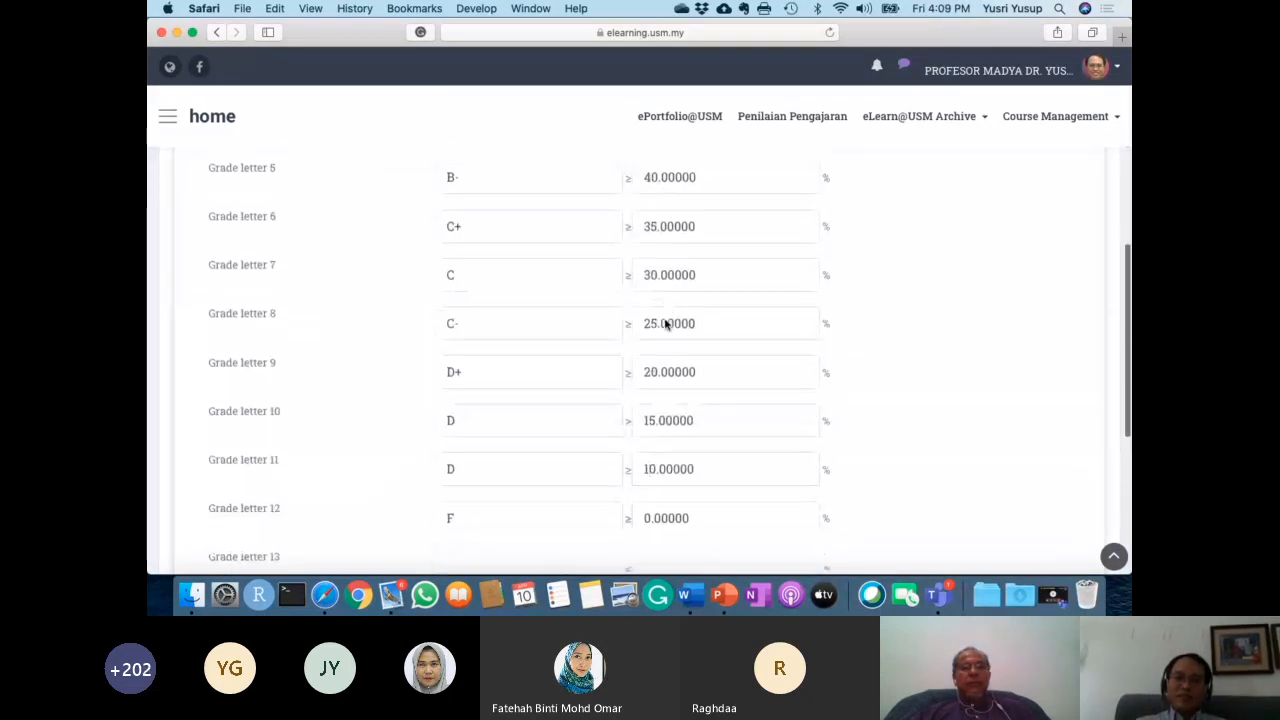
{"action": "scroll", "coordinate": [665, 323], "scroll_direction": "down", "scroll_amount": 4}
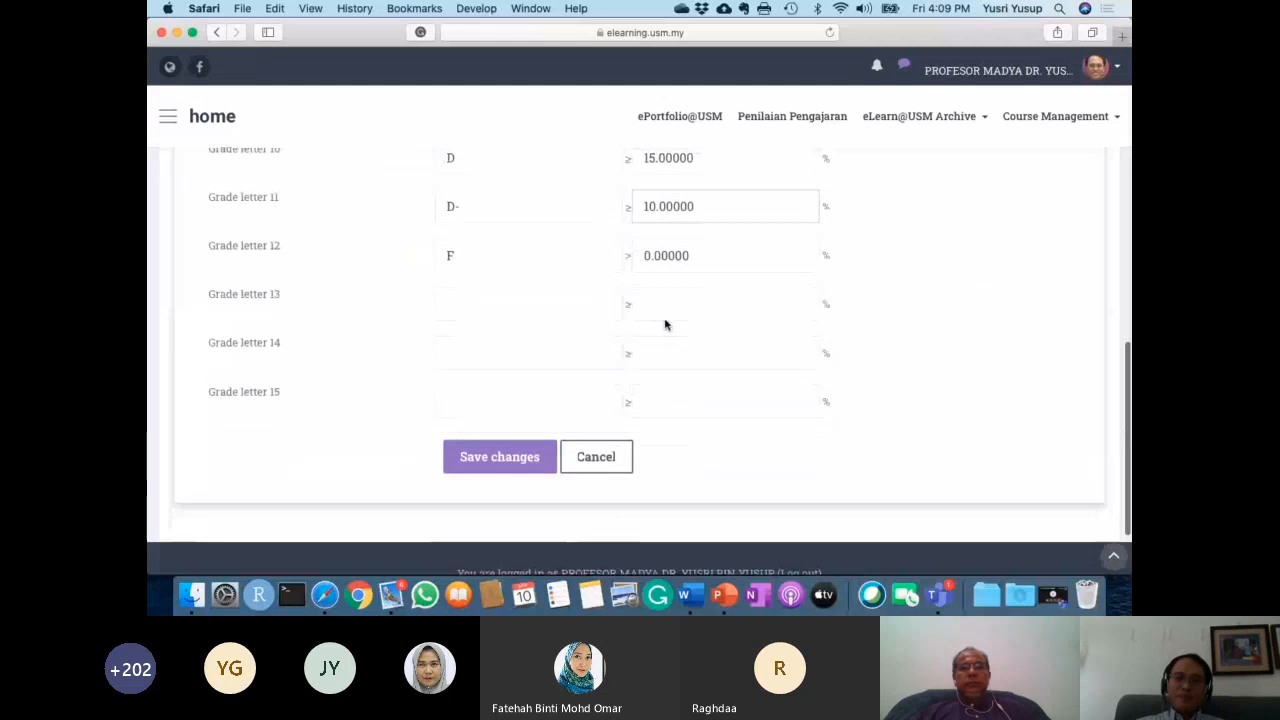
{"action": "left_click", "coordinate": [484, 457]}
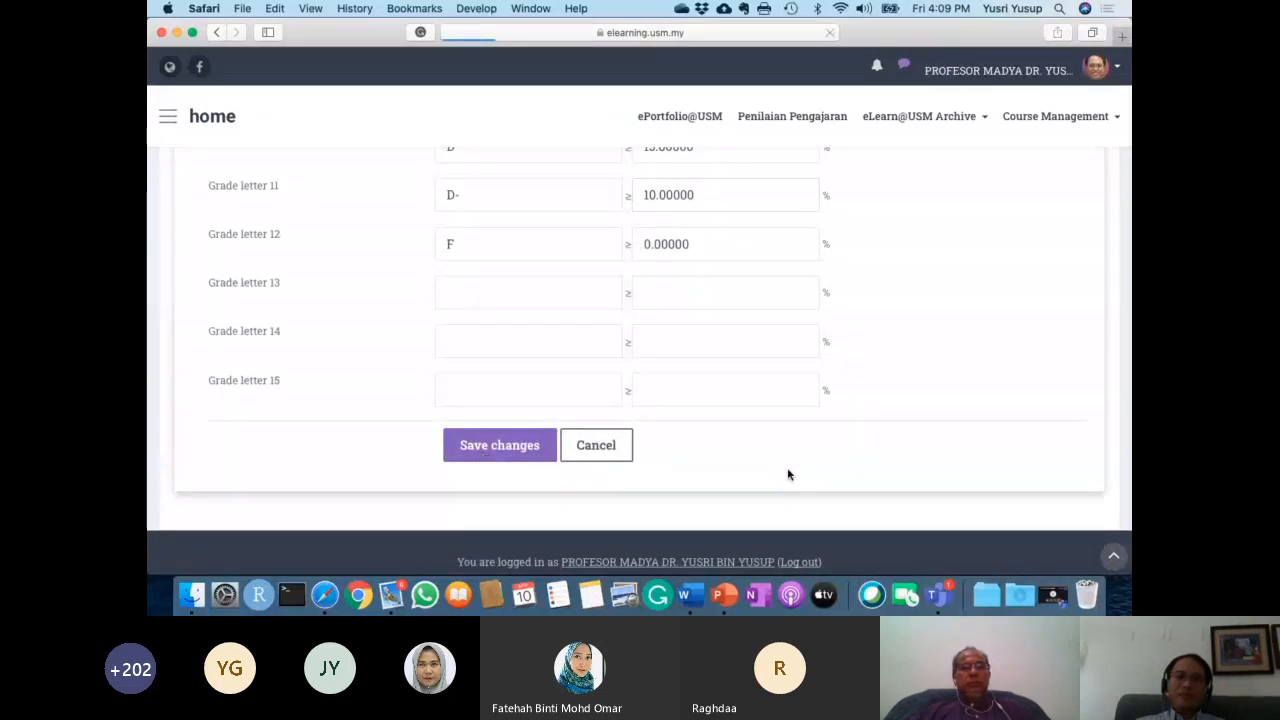
Review the highest and lowest percentages in the saved grade letters table.
{"action": "scroll", "coordinate": [788, 475], "scroll_direction": "down", "scroll_amount": 5}
{"action": "scroll", "coordinate": [788, 475], "scroll_direction": "up", "scroll_amount": 3}
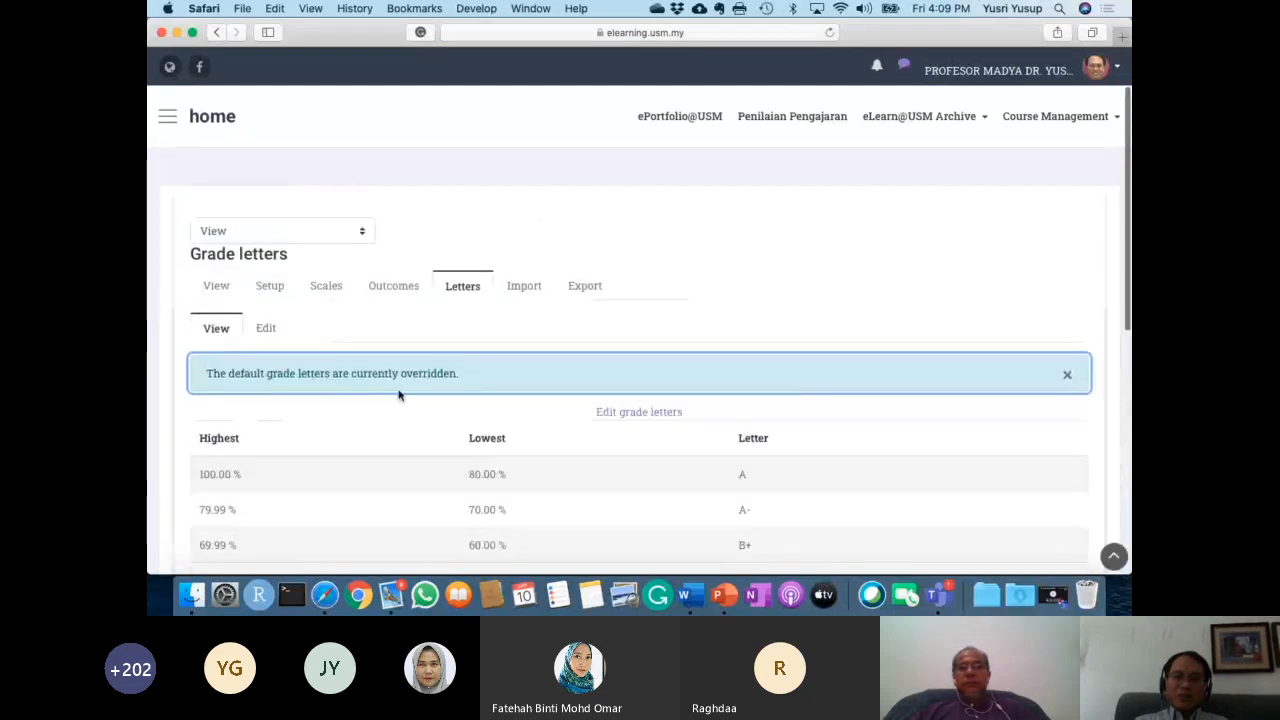
{"action": "scroll", "coordinate": [510, 430], "scroll_direction": "down", "scroll_amount": 5}
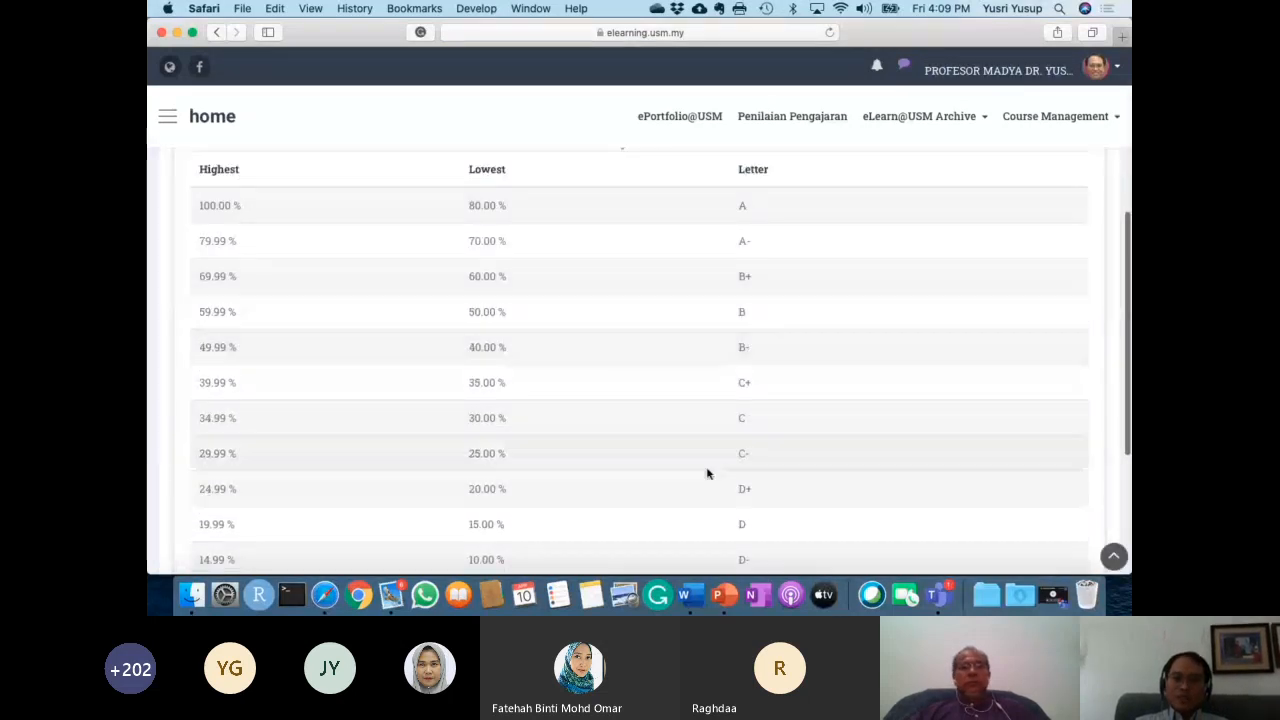
{"action": "scroll", "coordinate": [740, 408], "scroll_direction": "down", "scroll_amount": 3}
{"action": "scroll", "coordinate": [744, 412], "scroll_direction": "up", "scroll_amount": 3}
{"action": "scroll", "coordinate": [744, 412], "scroll_direction": "up", "scroll_amount": 4}
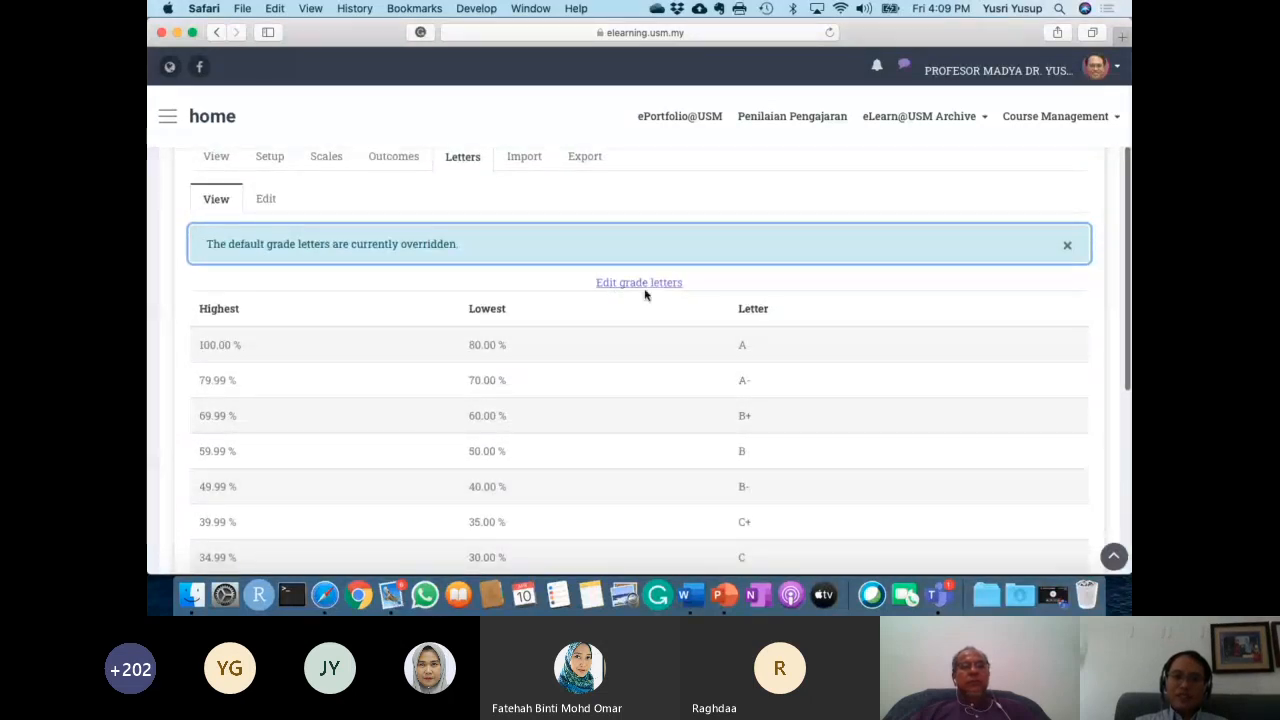
{"action": "scroll", "coordinate": [500, 288], "scroll_direction": "up", "scroll_amount": 1}
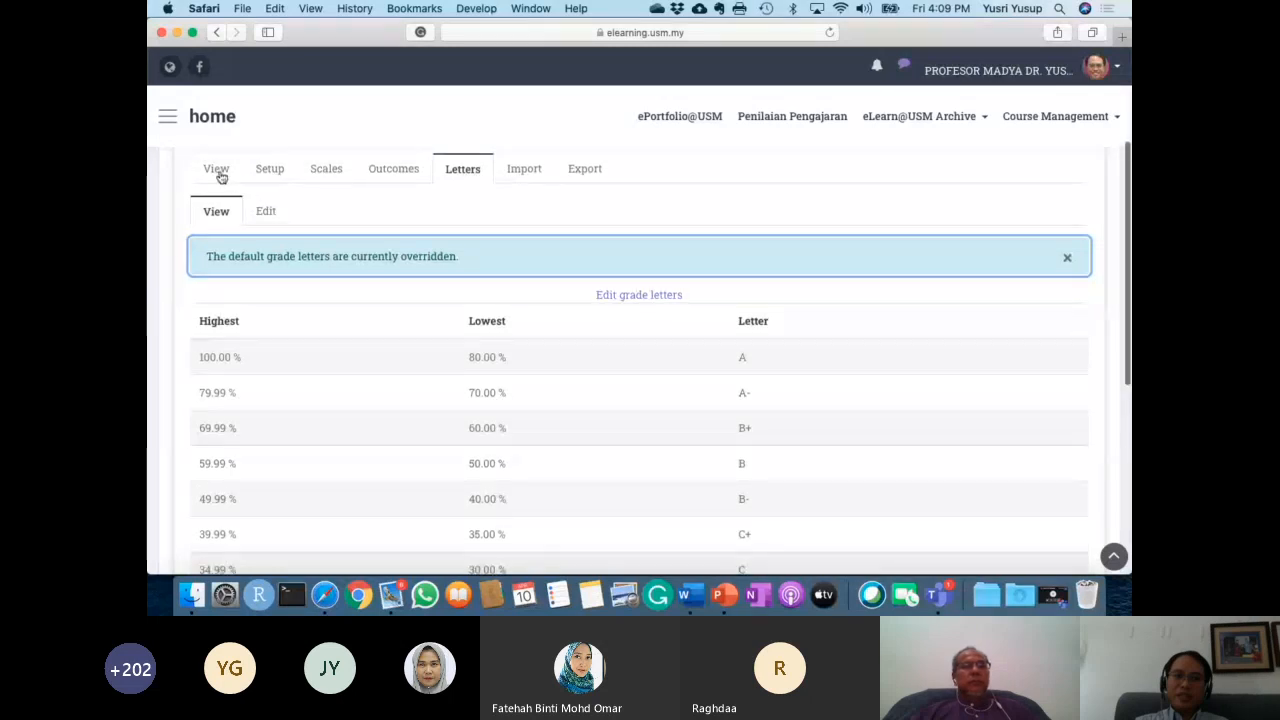
{"action": "scroll", "coordinate": [221, 176], "scroll_direction": "up", "scroll_amount": 2}
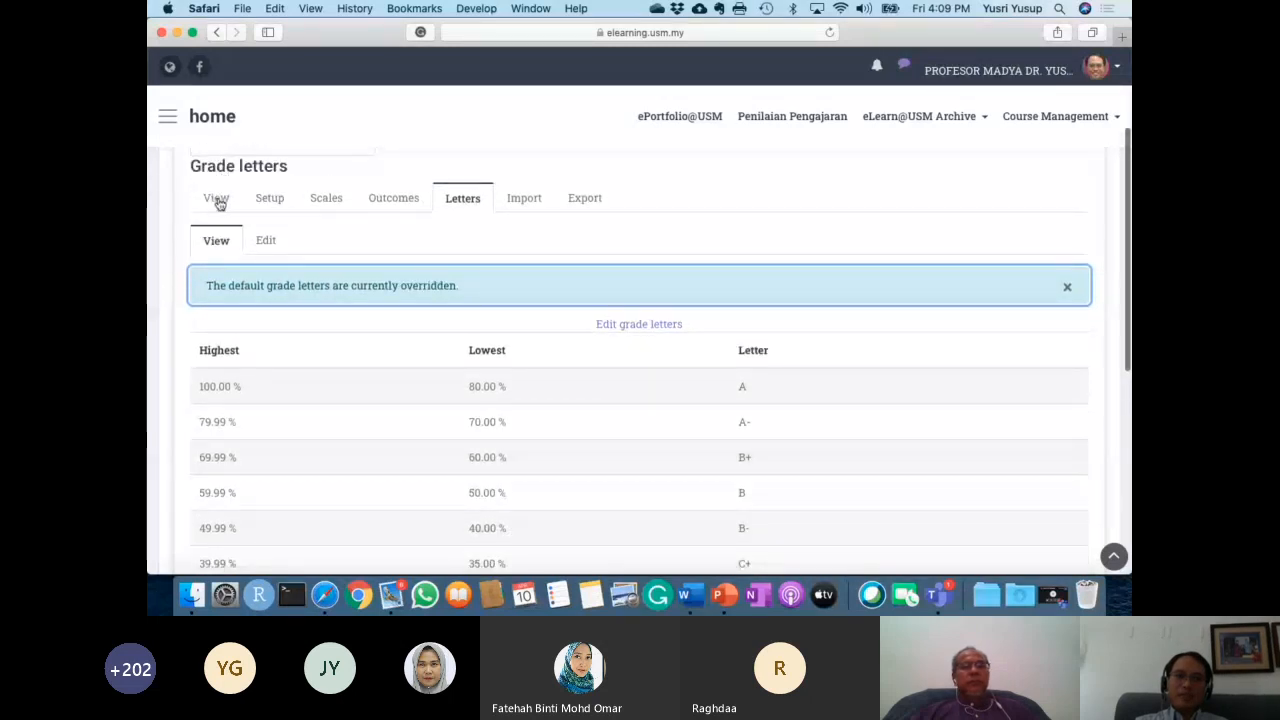
Open the grader report and view the Assignment and Test category columns for the participants.
{"action": "left_click", "coordinate": [271, 199]}
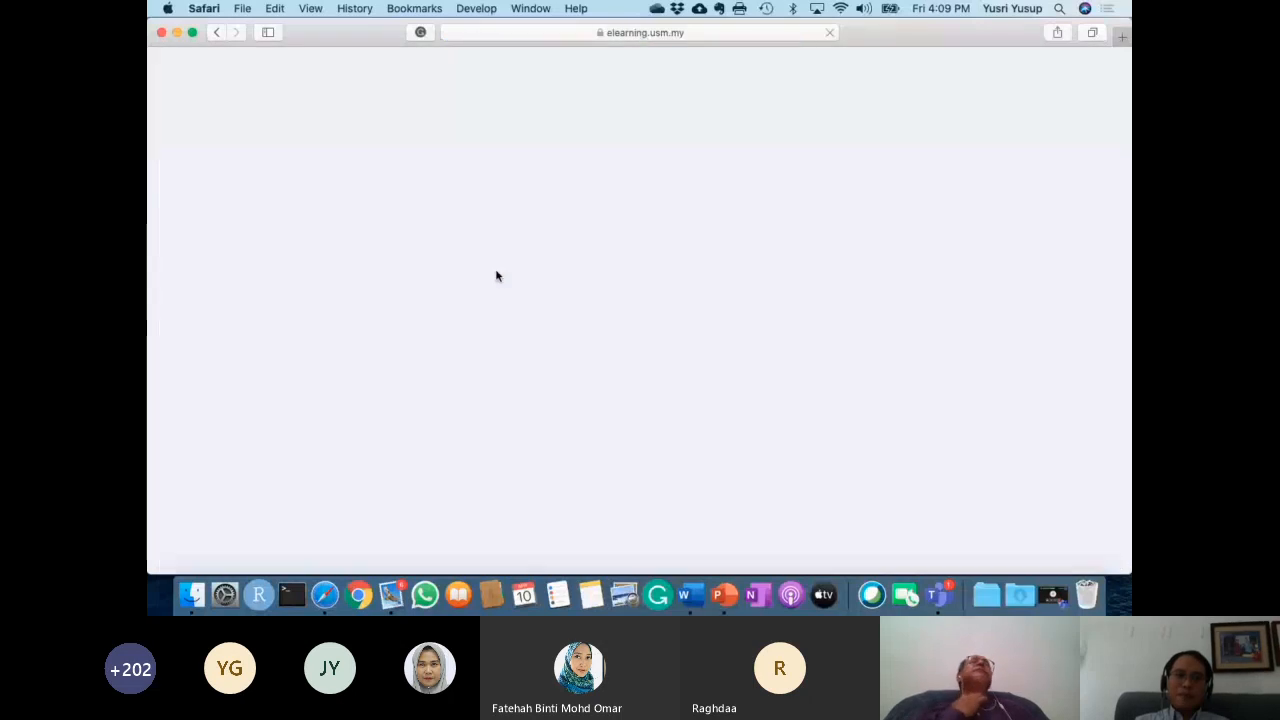
{"action": "scroll", "coordinate": [496, 276], "scroll_direction": "down", "scroll_amount": 5}
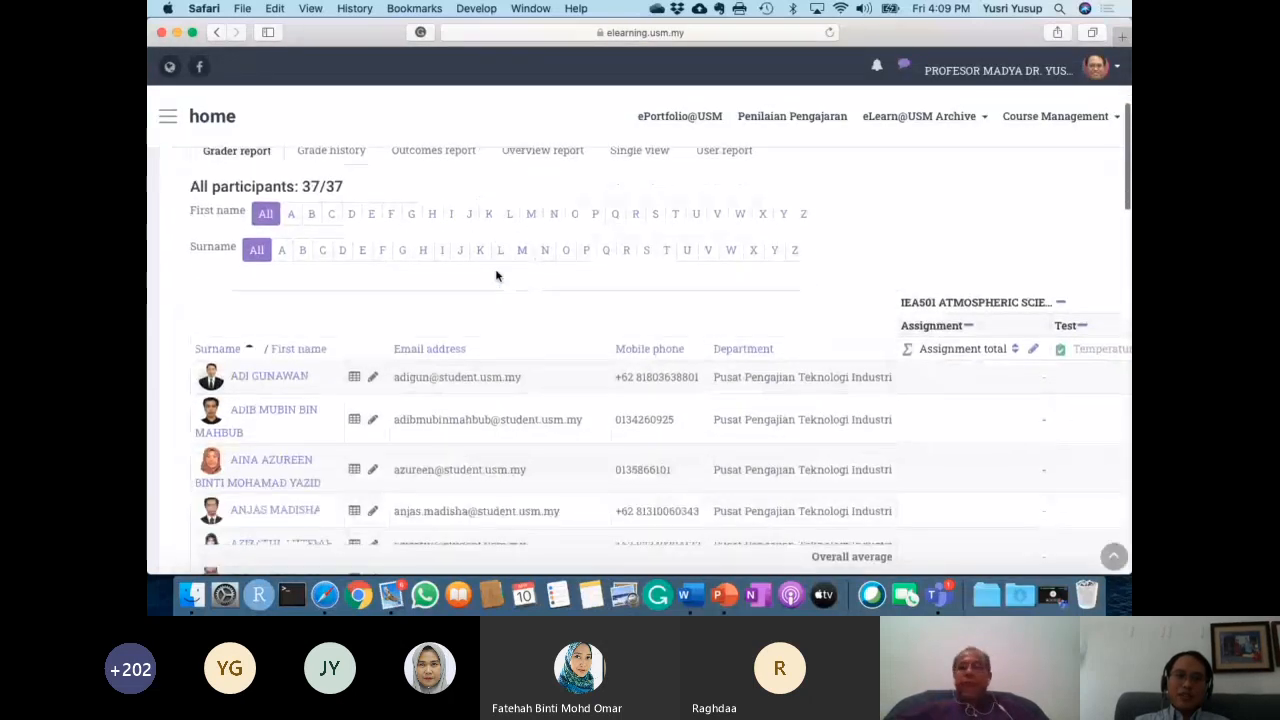
{"action": "scroll", "coordinate": [640, 423], "scroll_direction": "down", "scroll_amount": 2}
{"action": "scroll", "coordinate": [729, 437], "scroll_direction": "right", "scroll_amount": 4}
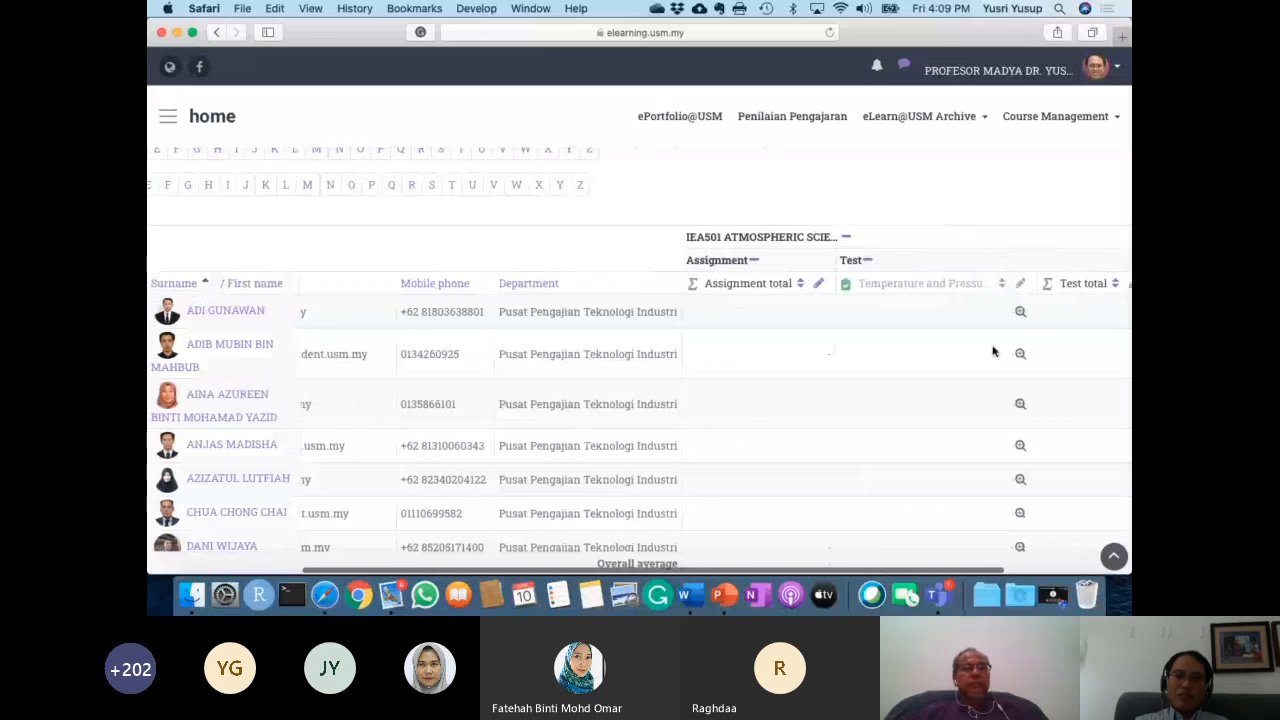
Examine the Assignment total, Temperature and Pressure Quiz, Test total and Course total columns across the participants in the grader report.
{"action": "scroll", "coordinate": [980, 420], "scroll_direction": "down", "scroll_amount": 2}
{"action": "scroll", "coordinate": [985, 432], "scroll_direction": "right", "scroll_amount": 1}
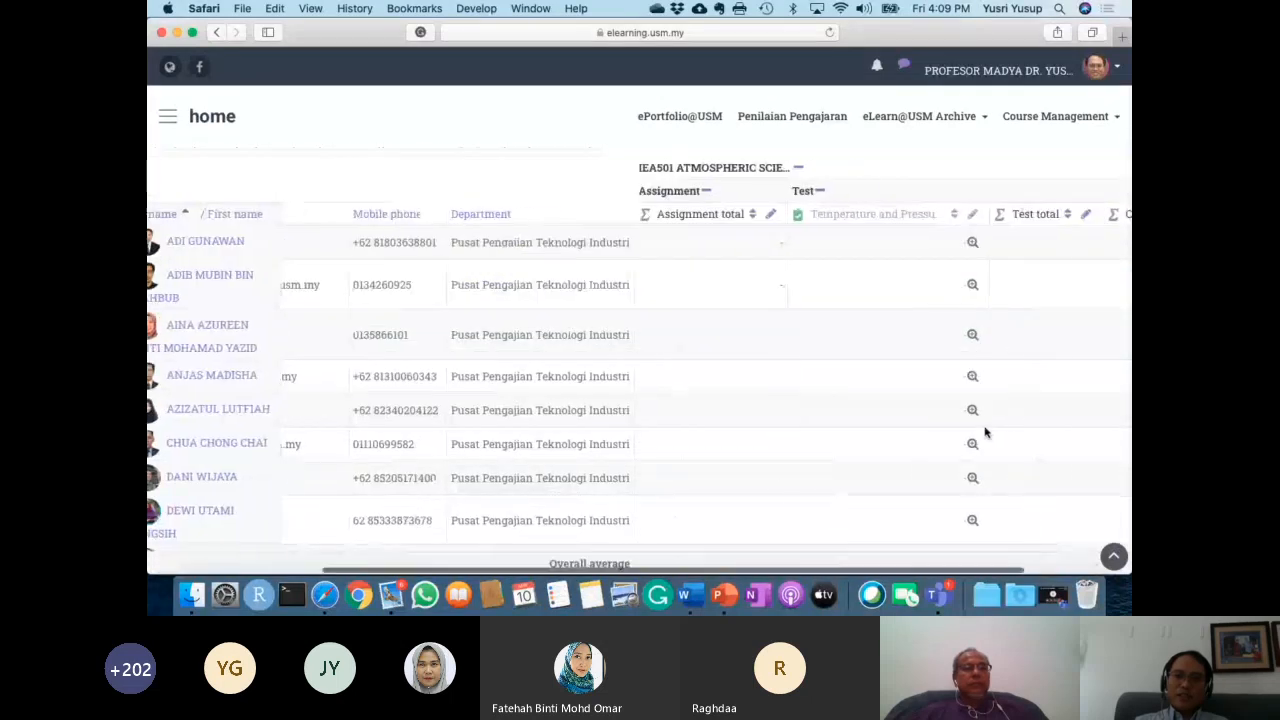
{"action": "scroll", "coordinate": [985, 432], "scroll_direction": "right", "scroll_amount": 3}
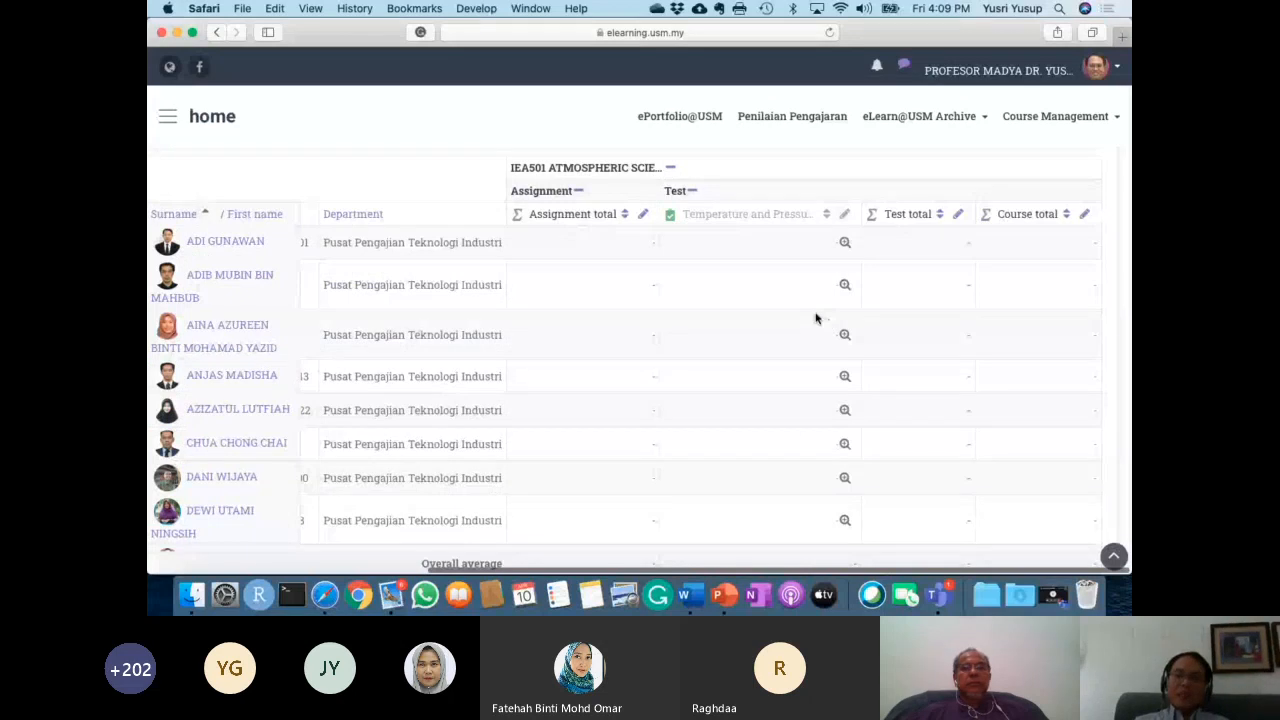
{"action": "scroll", "coordinate": [815, 312], "scroll_direction": "up", "scroll_amount": 2}
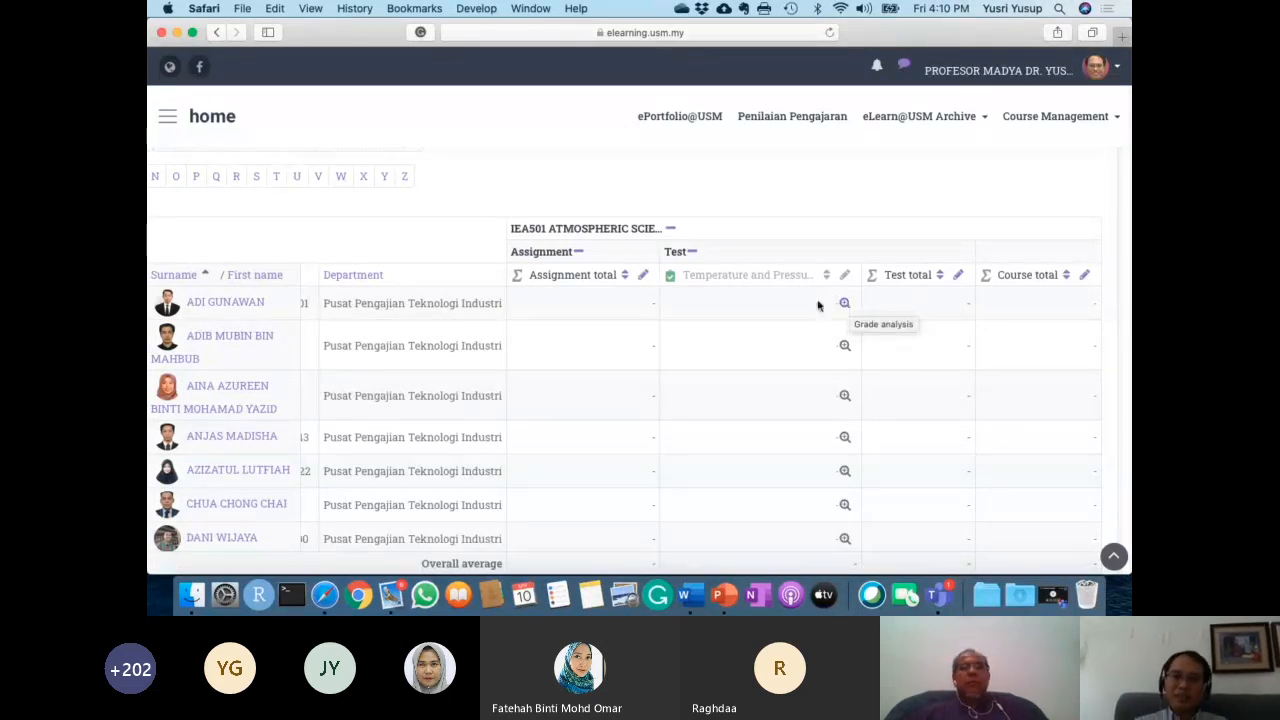
{"action": "scroll", "coordinate": [726, 349], "scroll_direction": "left", "scroll_amount": 5}
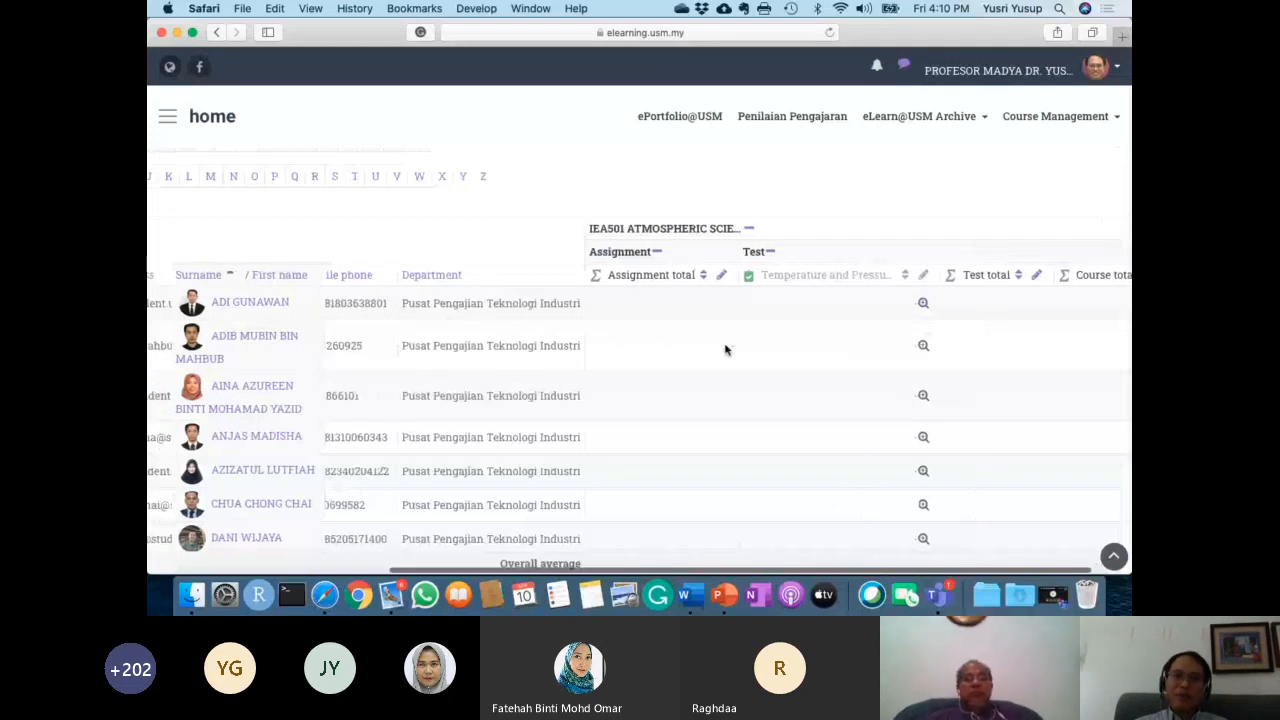
{"action": "scroll", "coordinate": [726, 349], "scroll_direction": "left", "scroll_amount": 3}
{"action": "scroll", "coordinate": [726, 349], "scroll_direction": "up", "scroll_amount": 5}
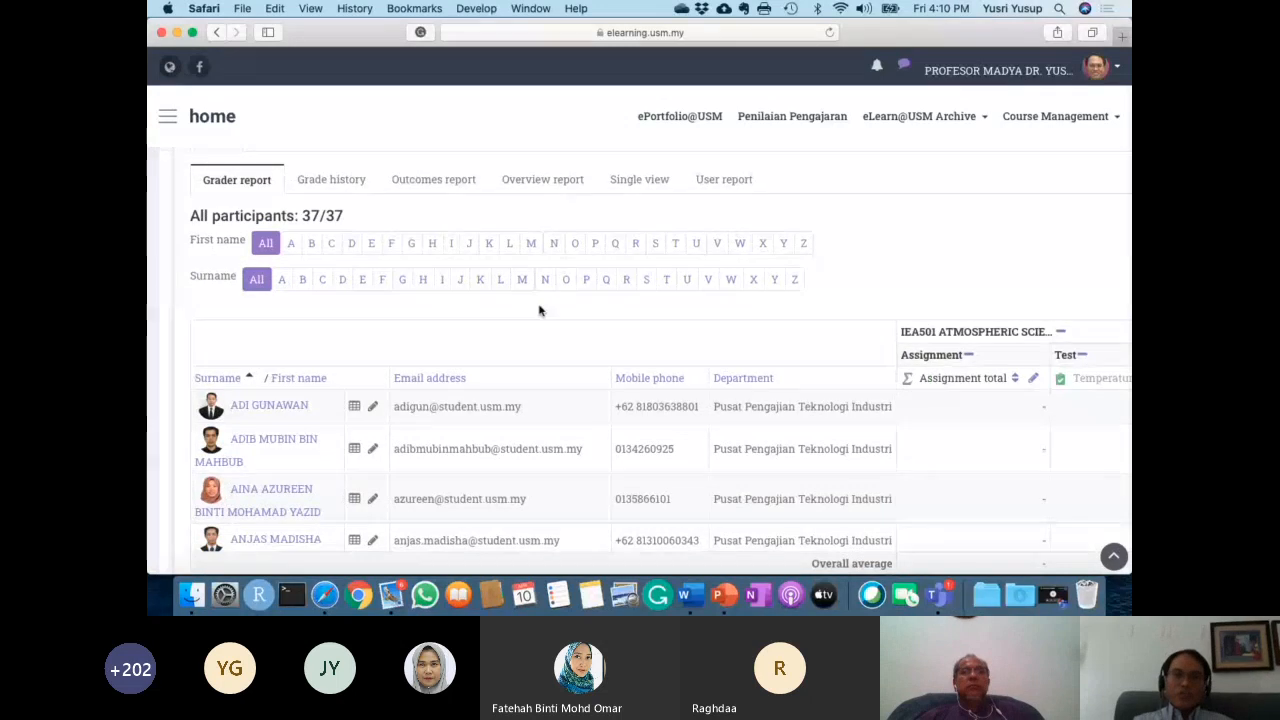
{"action": "scroll", "coordinate": [522, 287], "scroll_direction": "up", "scroll_amount": 2}
{"action": "scroll", "coordinate": [457, 240], "scroll_direction": "up", "scroll_amount": 2}
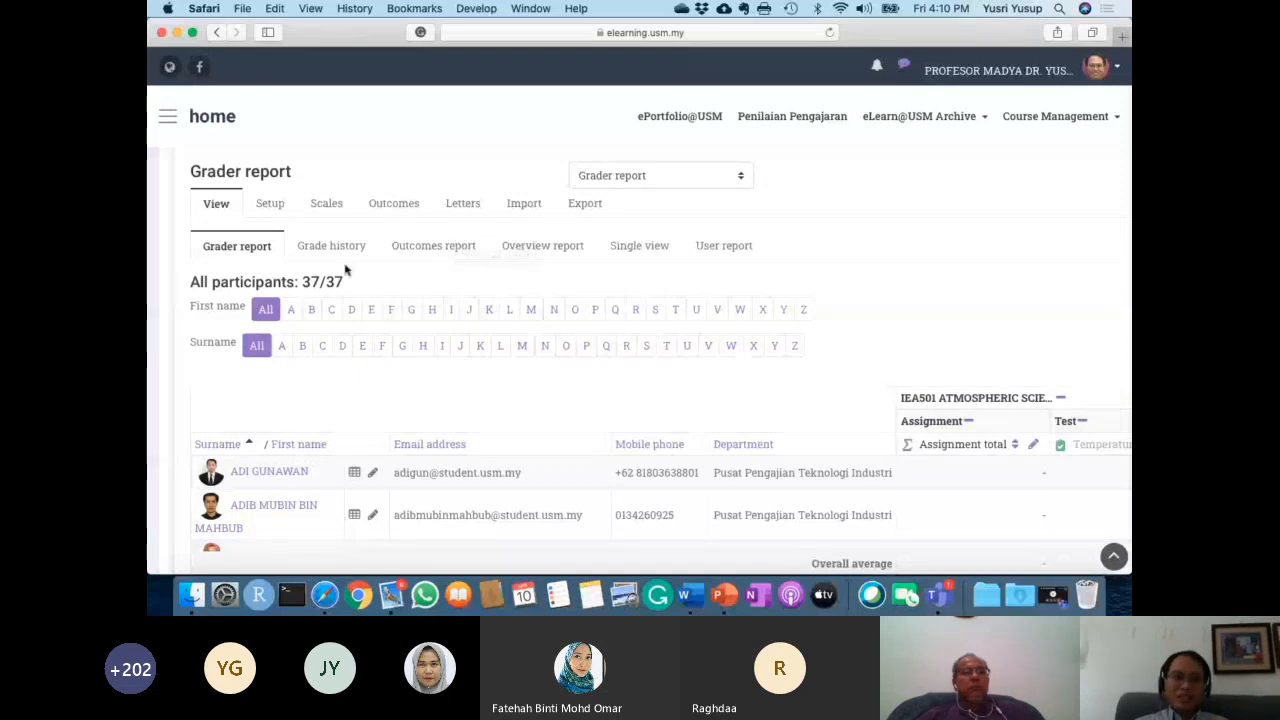
Open the gradebook setup's course grade settings and review the general, grade item and report options.
{"action": "left_click", "coordinate": [273, 210]}
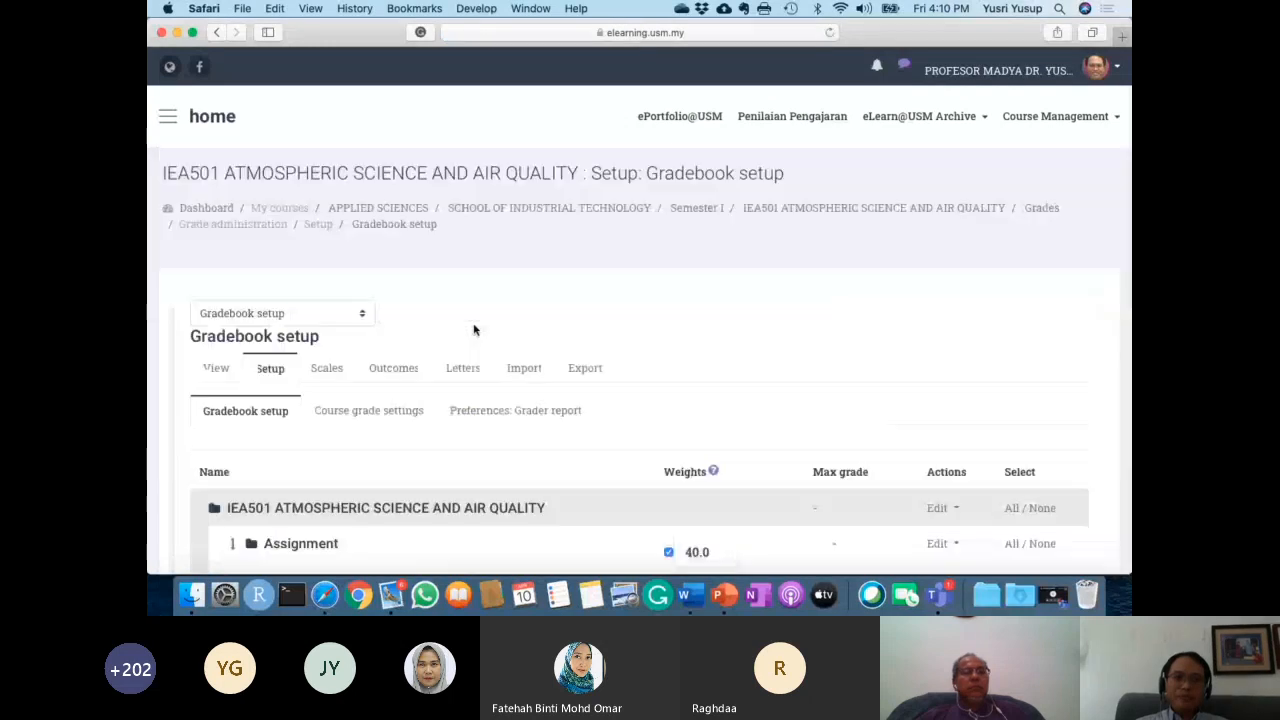
{"action": "scroll", "coordinate": [472, 326], "scroll_direction": "down", "scroll_amount": 4}
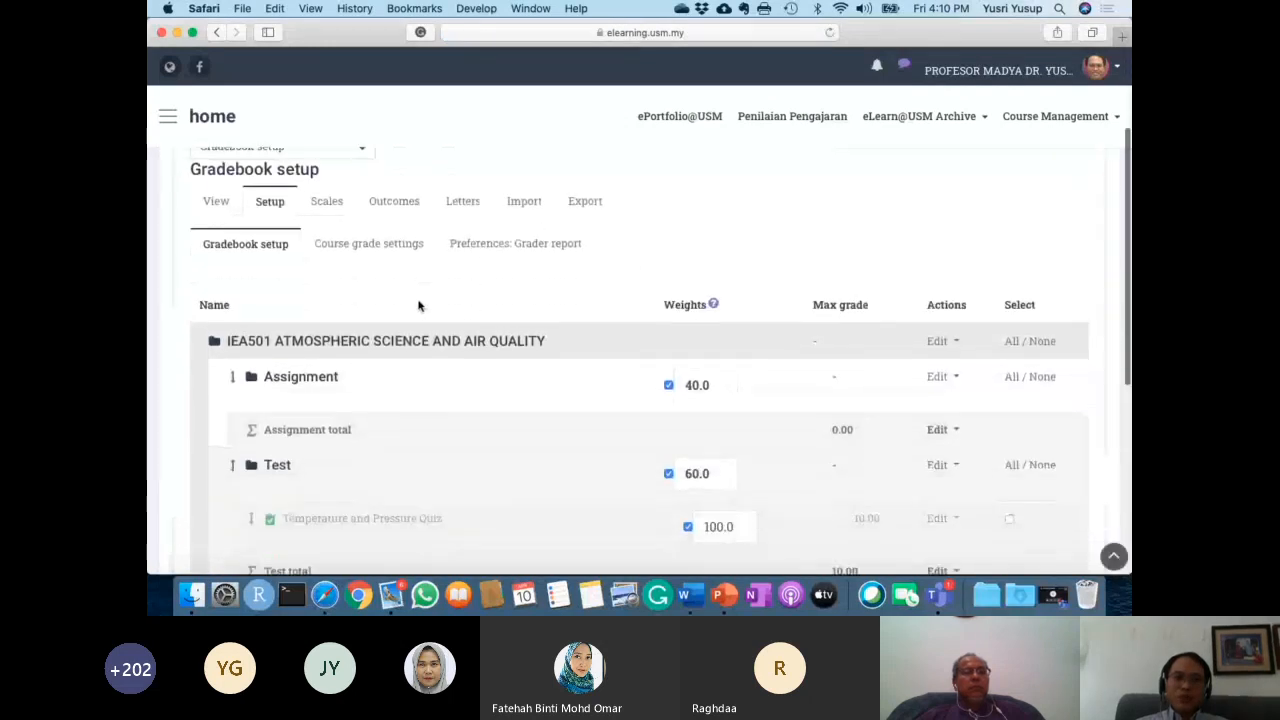
{"action": "scroll", "coordinate": [418, 305], "scroll_direction": "down", "scroll_amount": 1}
{"action": "left_click", "coordinate": [380, 203]}
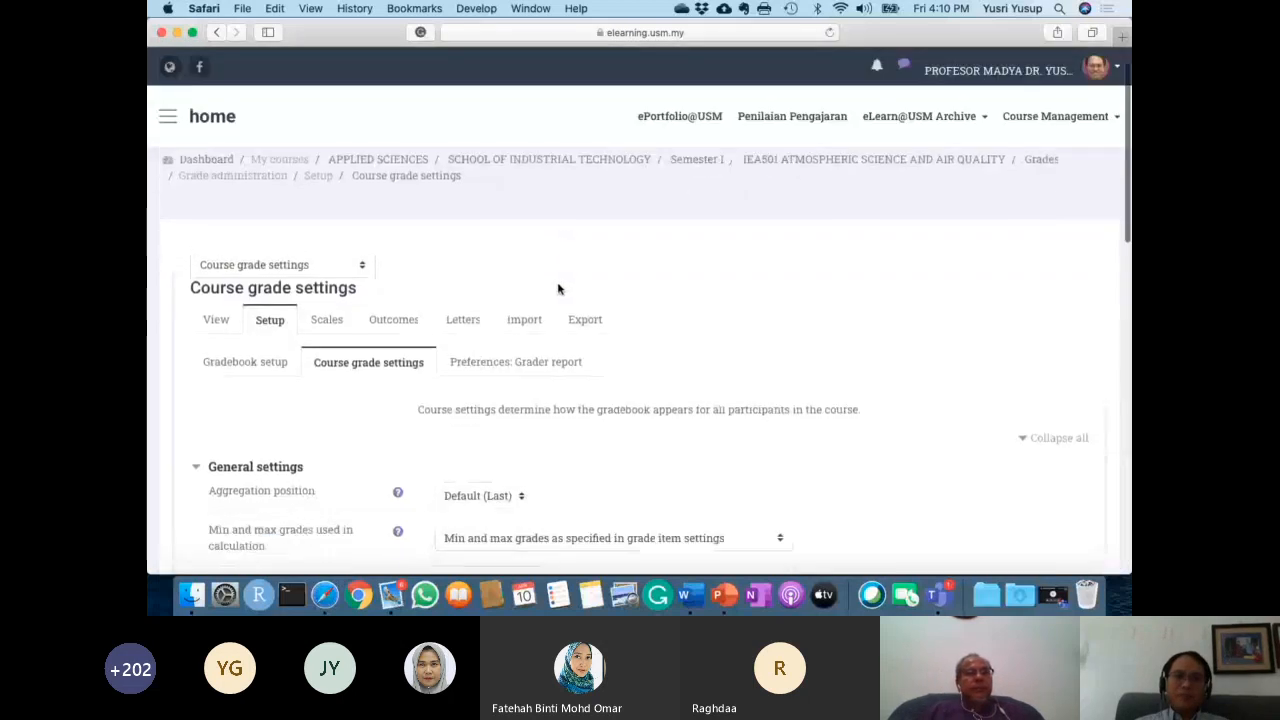
{"action": "scroll", "coordinate": [558, 289], "scroll_direction": "down", "scroll_amount": 5}
{"action": "scroll", "coordinate": [558, 289], "scroll_direction": "up", "scroll_amount": 2}
{"action": "scroll", "coordinate": [558, 289], "scroll_direction": "up", "scroll_amount": 1}
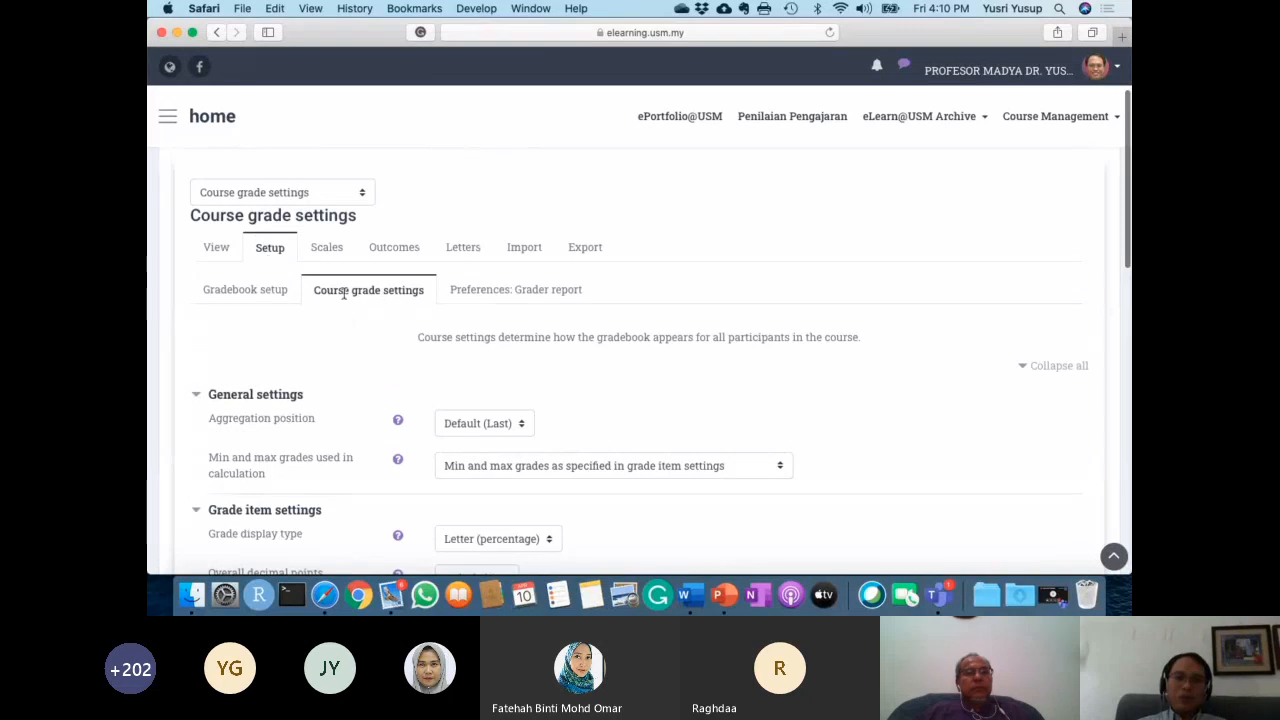
{"action": "scroll", "coordinate": [401, 302], "scroll_direction": "down", "scroll_amount": 5}
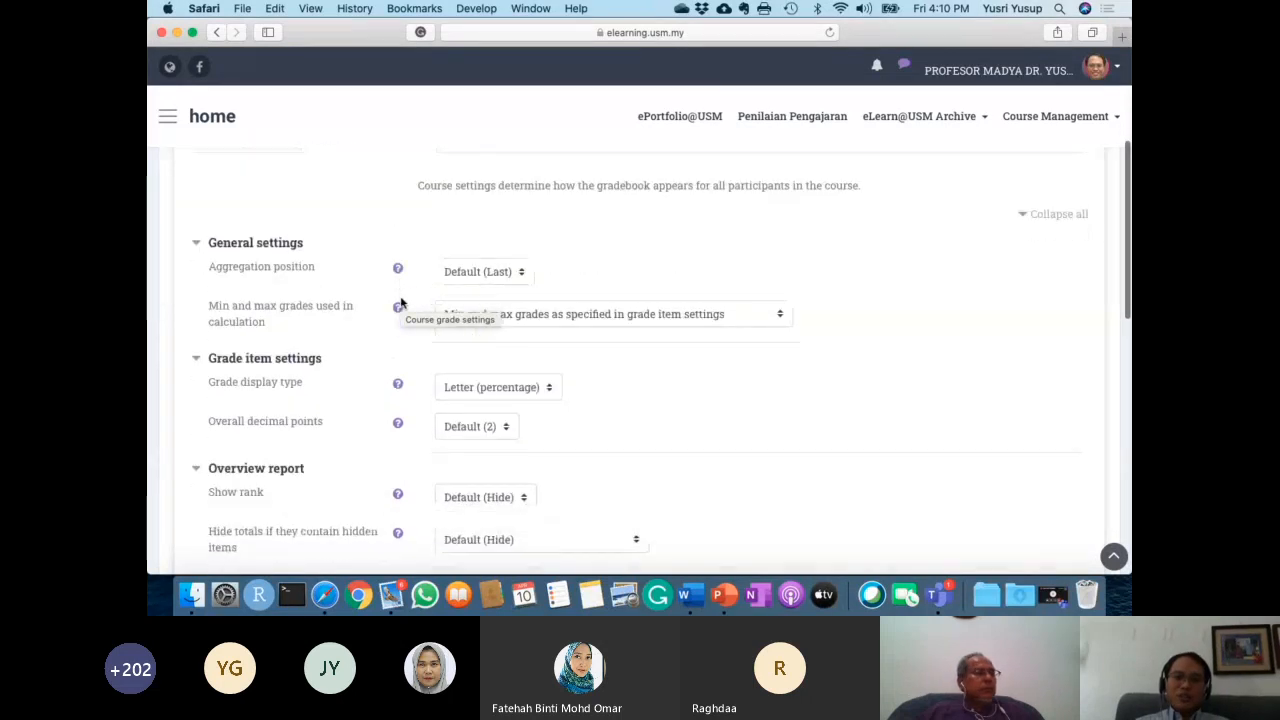
{"action": "scroll", "coordinate": [580, 257], "scroll_direction": "down", "scroll_amount": 1}
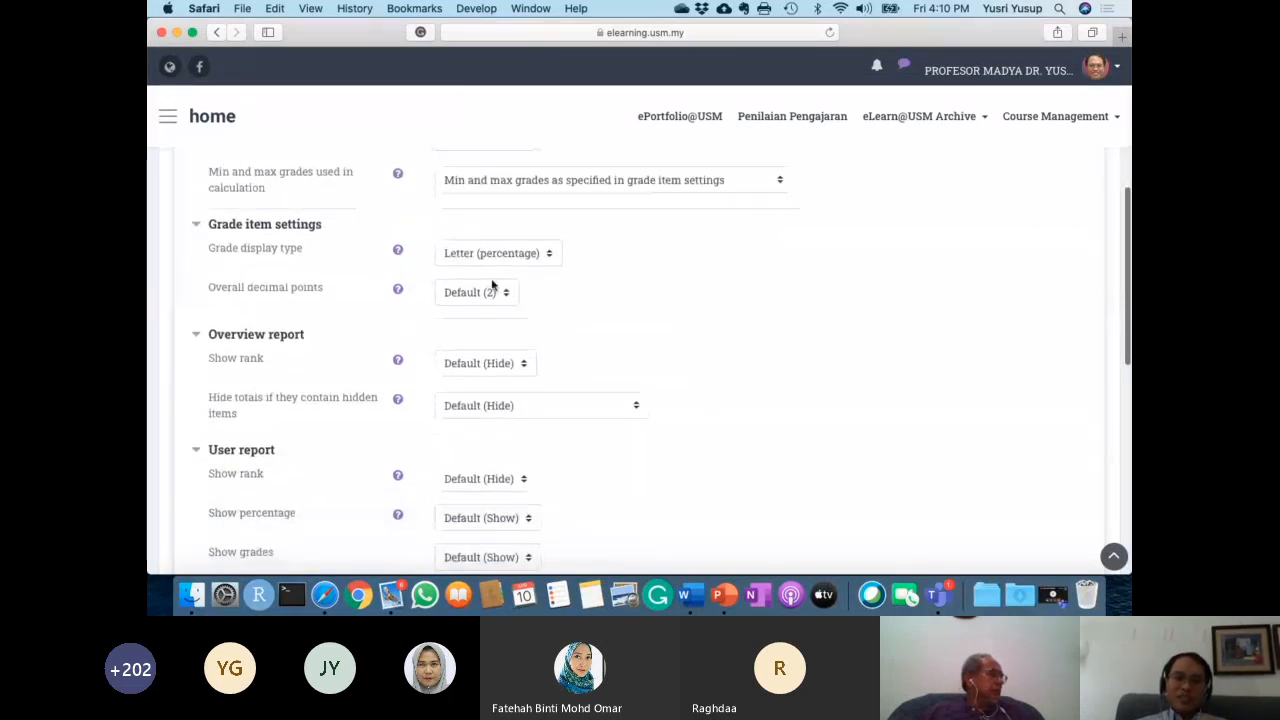
{"action": "scroll", "coordinate": [615, 347], "scroll_direction": "up", "scroll_amount": 1}
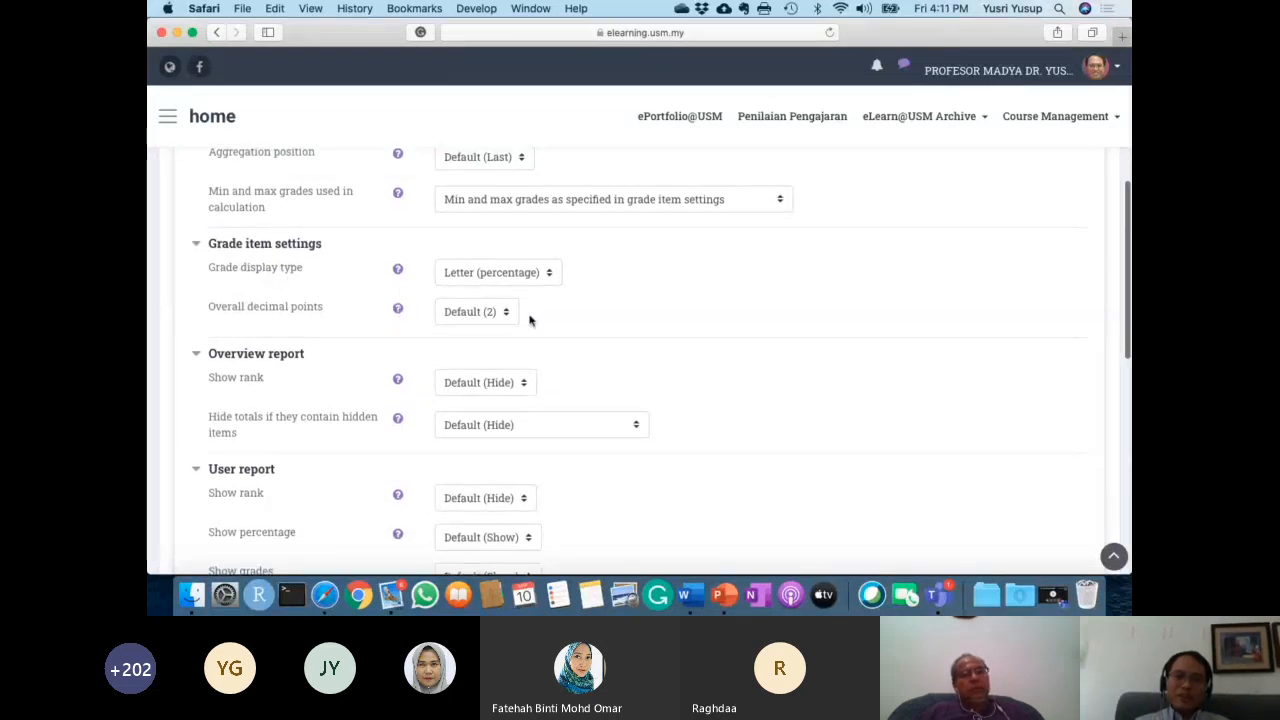
Try Letter as the grade display type, set it back to Letter (percentage), and save the course grade settings.
{"action": "left_click", "coordinate": [486, 279]}
{"action": "left_click", "coordinate": [473, 248]}
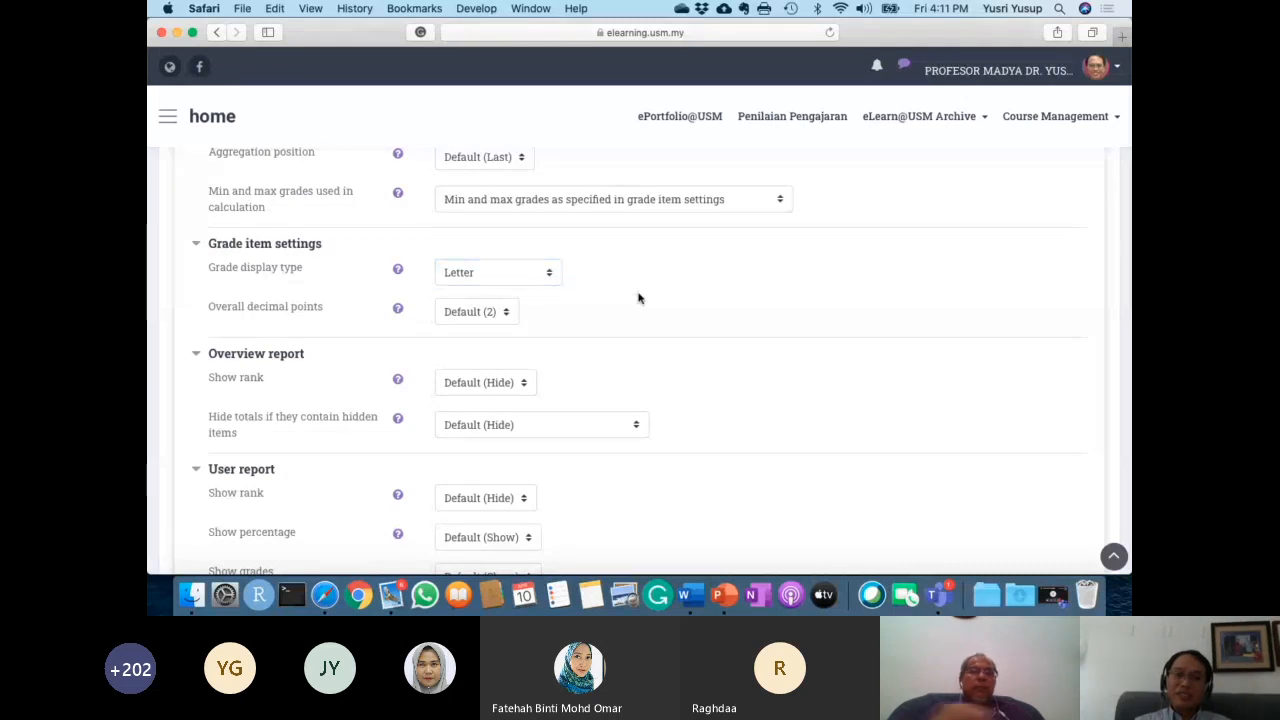
{"action": "left_click", "coordinate": [523, 277]}
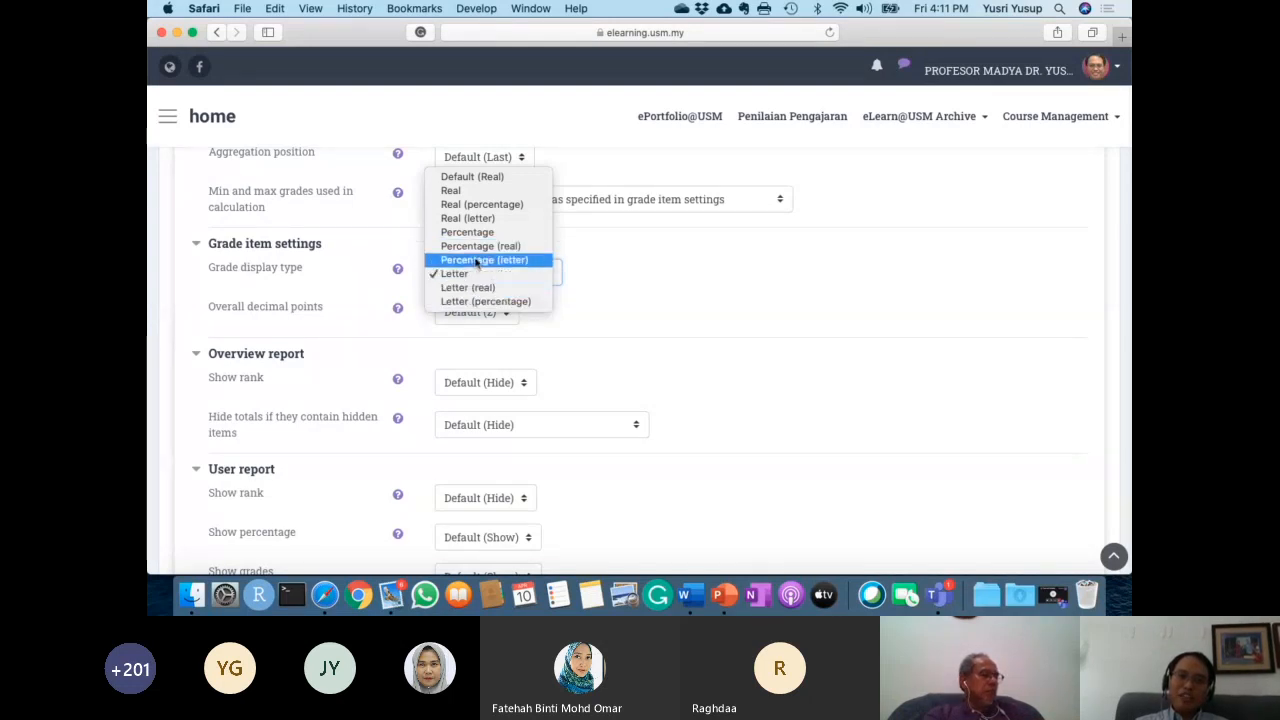
{"action": "left_click", "coordinate": [505, 301]}
{"action": "scroll", "coordinate": [617, 317], "scroll_direction": "down", "scroll_amount": 5}
{"action": "scroll", "coordinate": [617, 317], "scroll_direction": "down", "scroll_amount": 10}
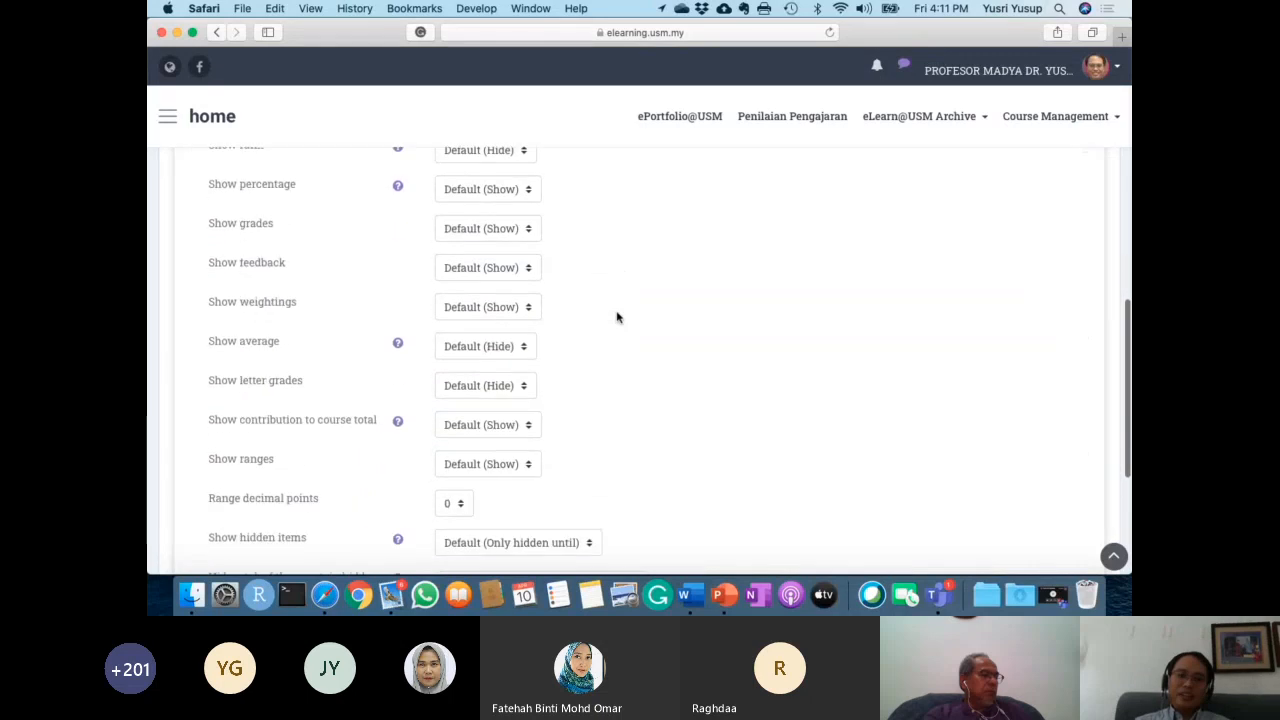
{"action": "left_click", "coordinate": [512, 431]}
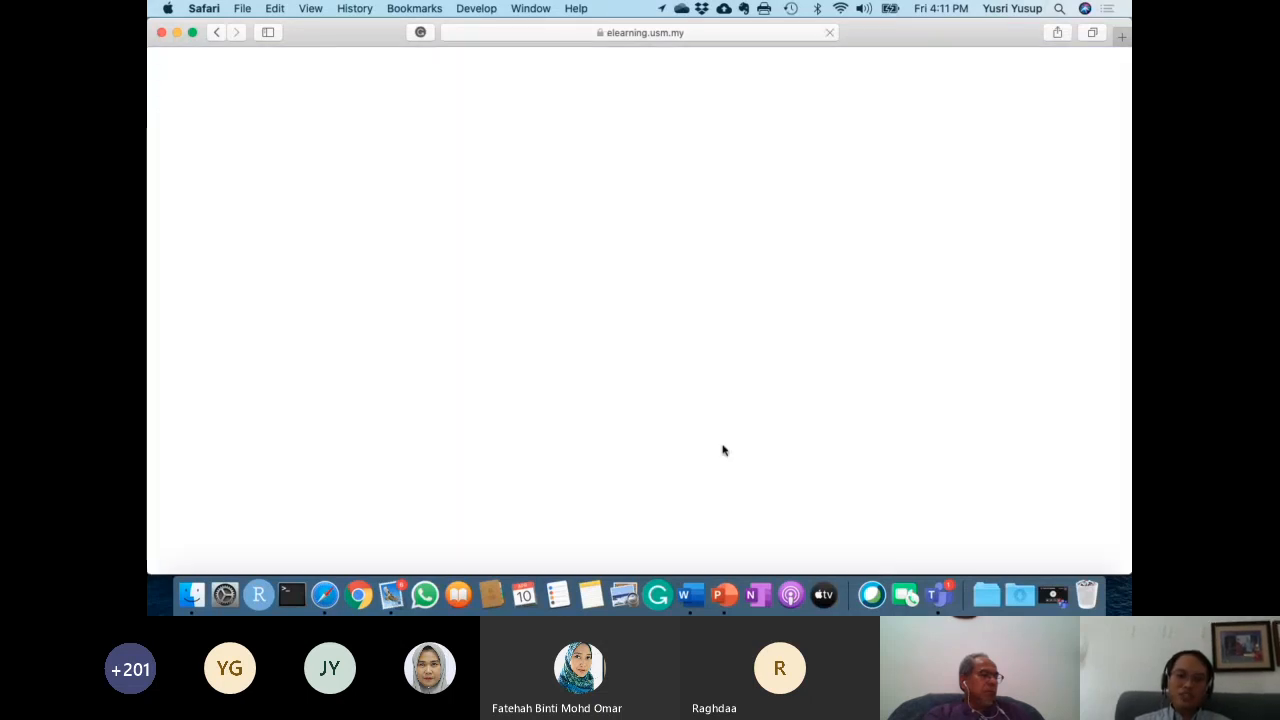
Check the participants' Assignment and Test columns in the reloaded grader report.
{"action": "scroll", "coordinate": [723, 450], "scroll_direction": "down", "scroll_amount": 5}
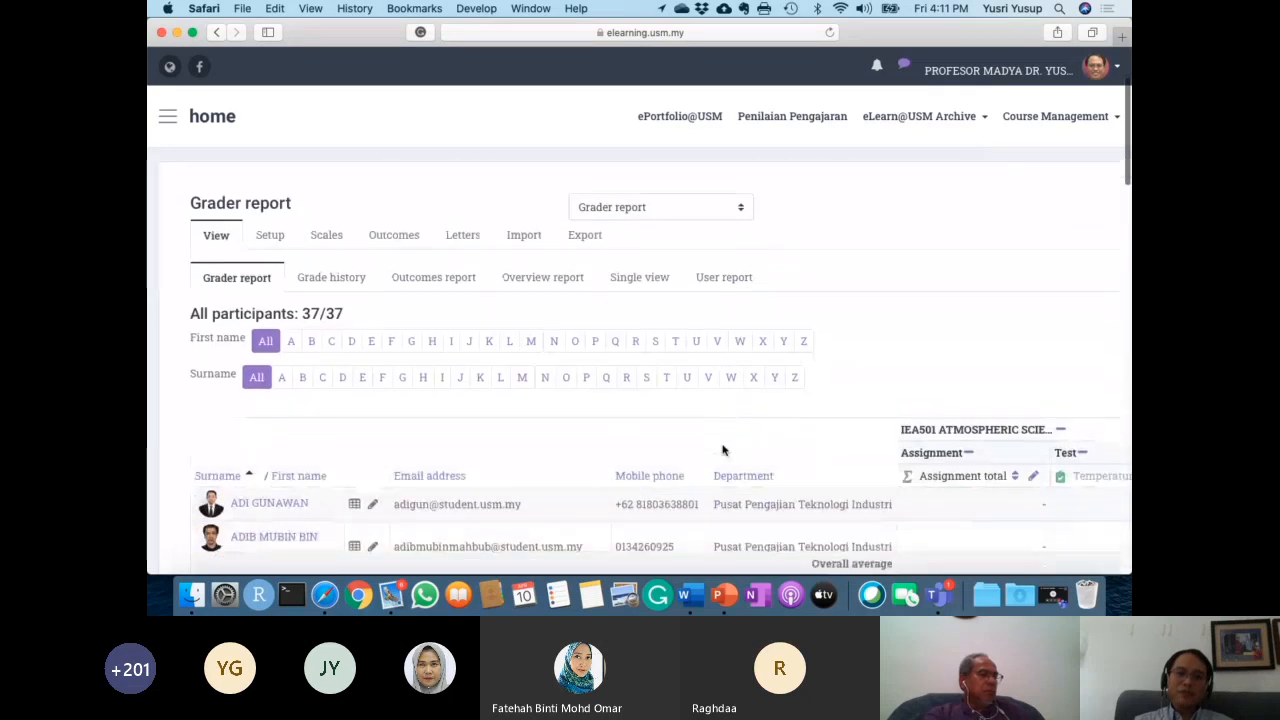
{"action": "scroll", "coordinate": [743, 450], "scroll_direction": "right", "scroll_amount": 5}
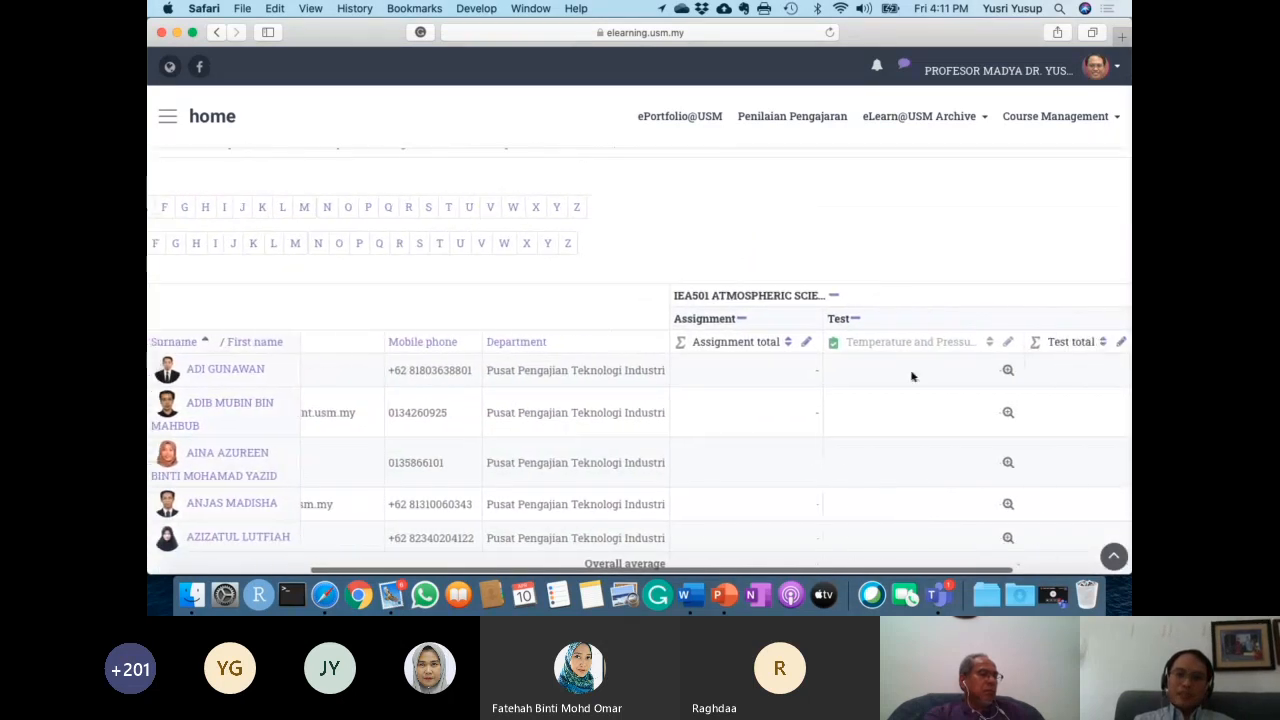
{"action": "scroll", "coordinate": [930, 405], "scroll_direction": "down", "scroll_amount": 3}
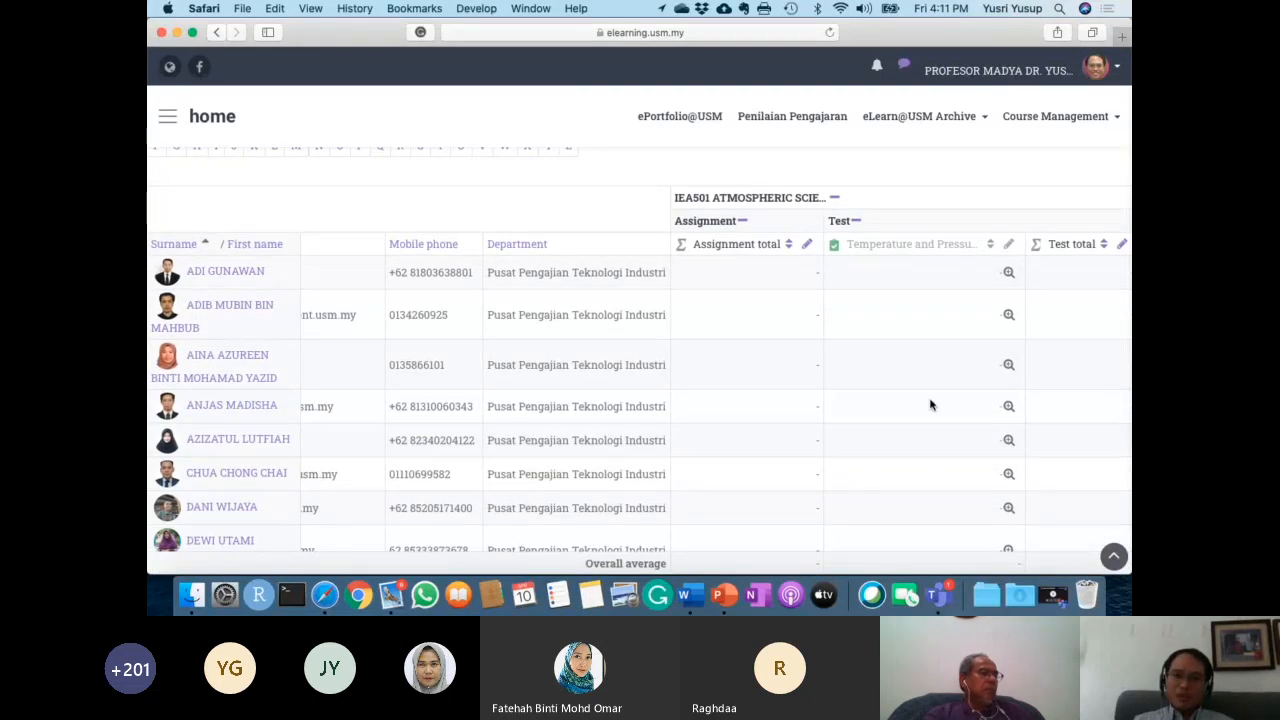
{"action": "scroll", "coordinate": [914, 368], "scroll_direction": "up", "scroll_amount": 3}
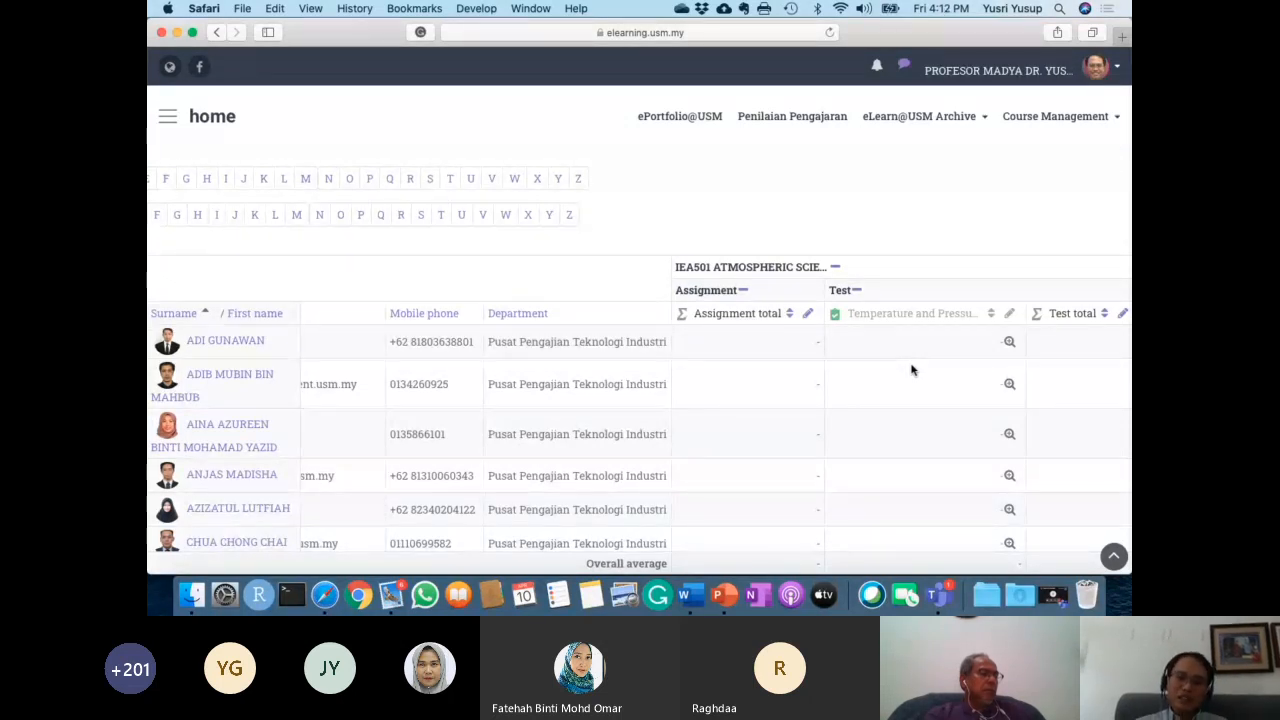
{"action": "scroll", "coordinate": [825, 400], "scroll_direction": "left", "scroll_amount": 5}
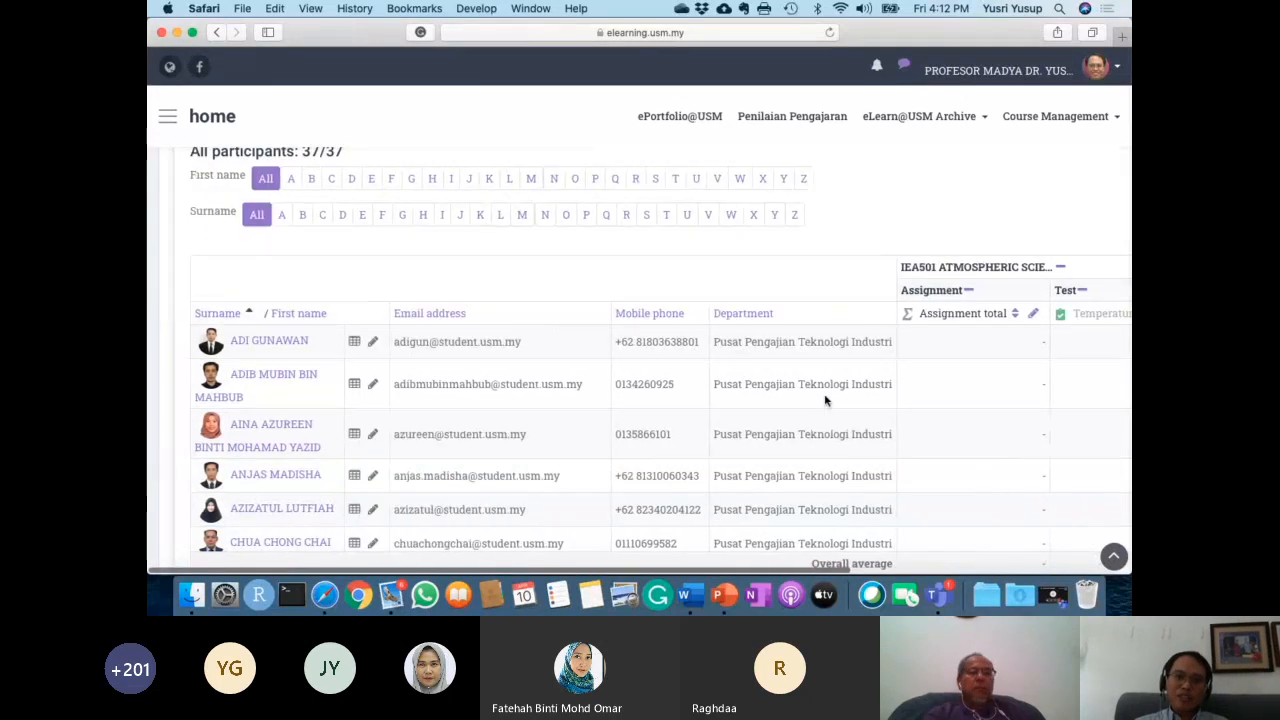
{"action": "scroll", "coordinate": [825, 400], "scroll_direction": "up", "scroll_amount": 2}
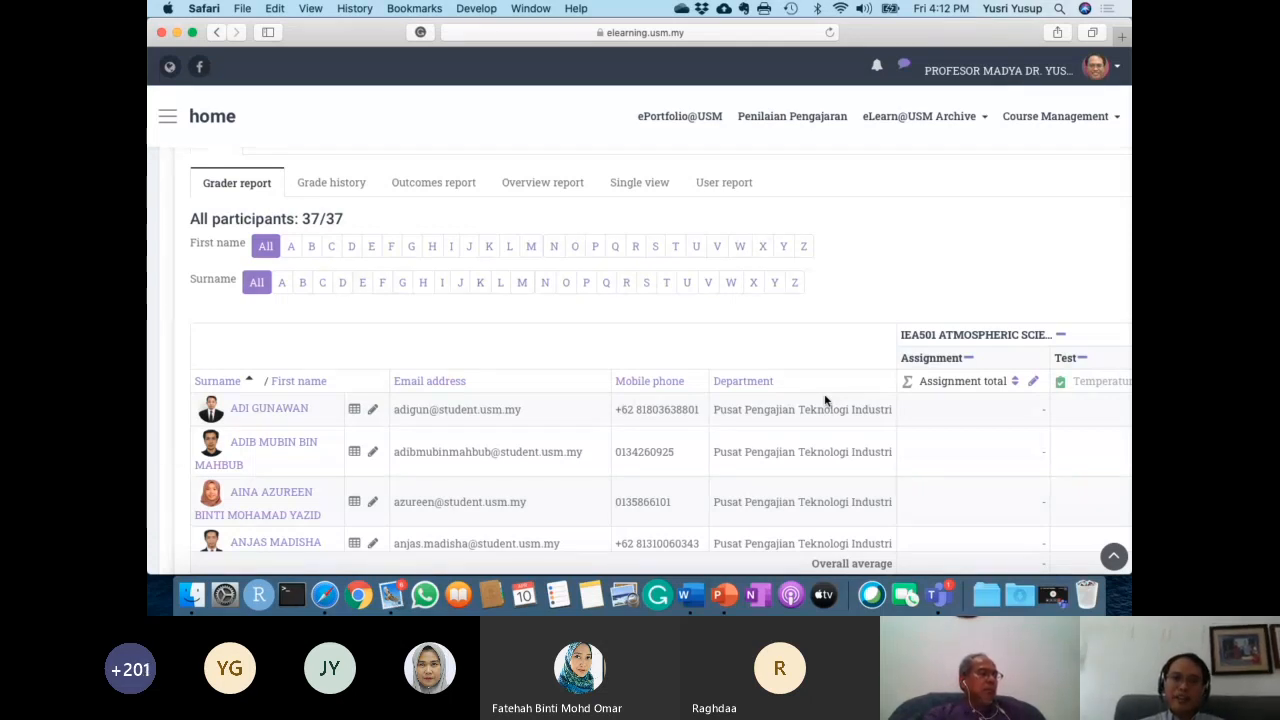
Switch to the quiz_gradebook_elearn_cdae presentation in PowerPoint and show the closing "End – Questions?" slide.
{"action": "key", "text": "ctrl+Left"}
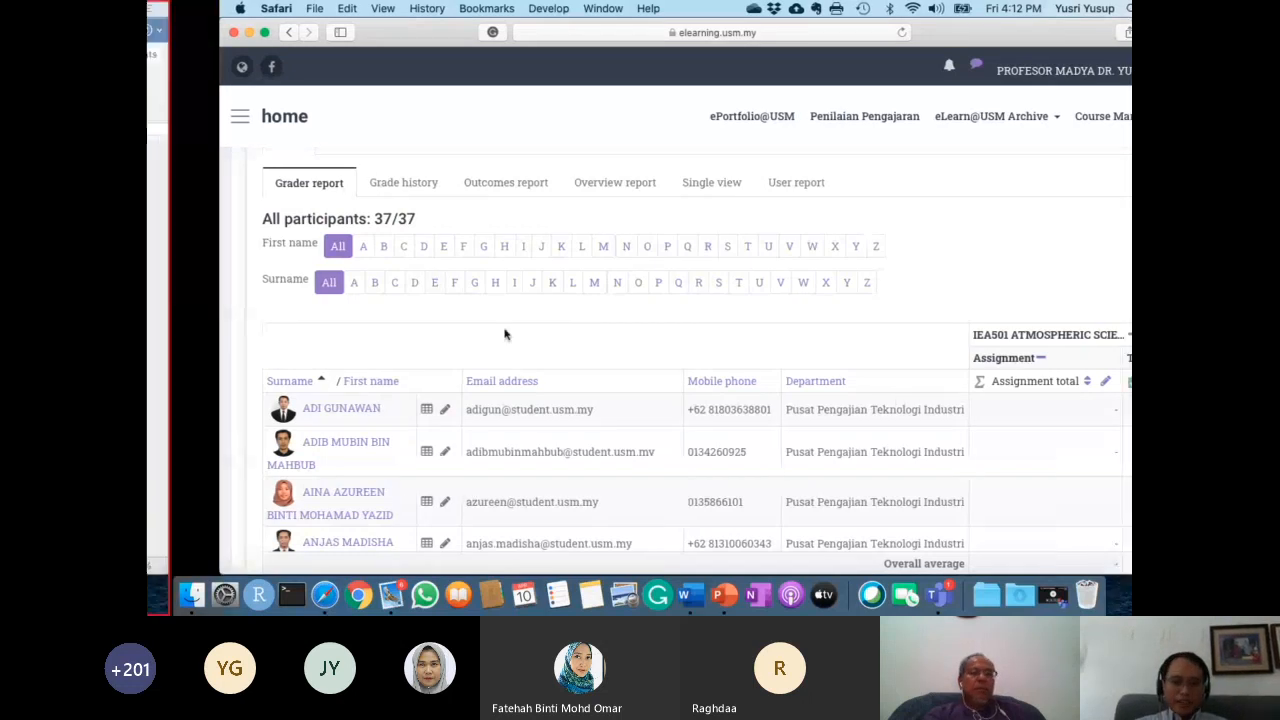
{"action": "key", "text": "ctrl+Left"}
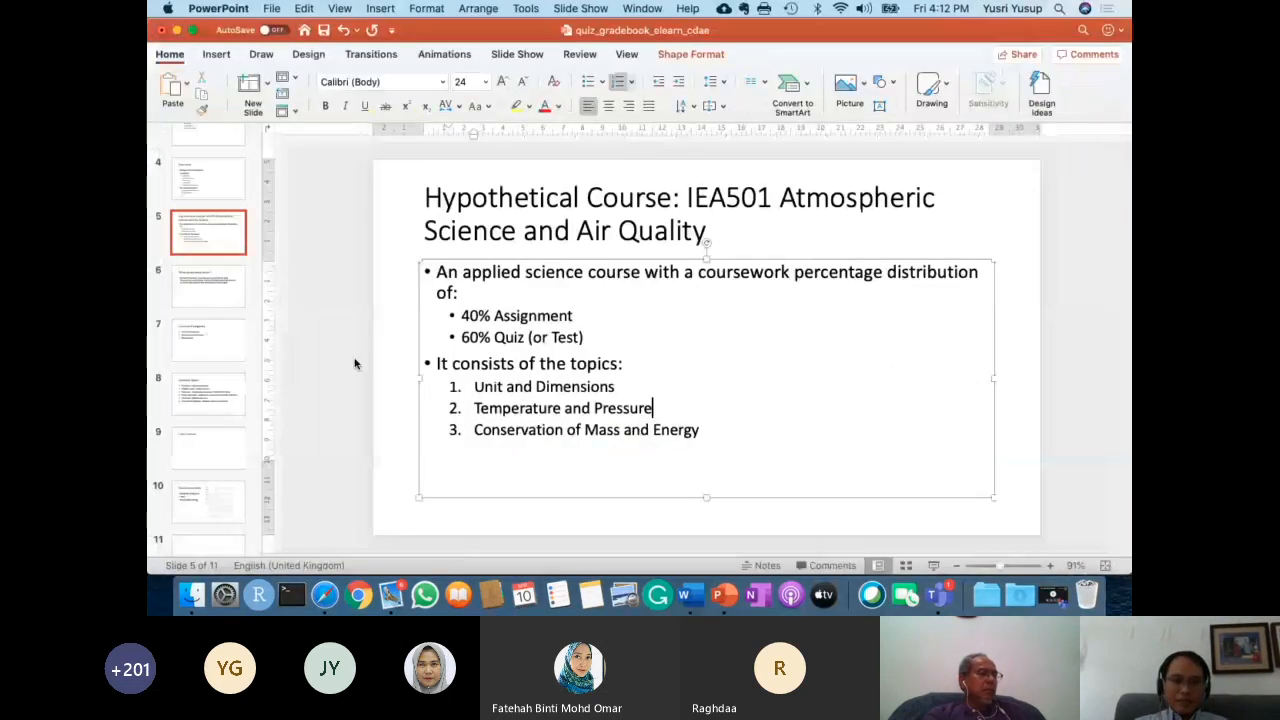
{"action": "scroll", "coordinate": [209, 495], "scroll_direction": "down", "scroll_amount": 5}
{"action": "left_click", "coordinate": [210, 470]}
{"action": "key", "text": "Down"}
{"action": "key", "text": "Up"}
{"action": "key", "text": "Up"}
{"action": "key", "text": "Down"}
{"action": "key", "text": "Down"}
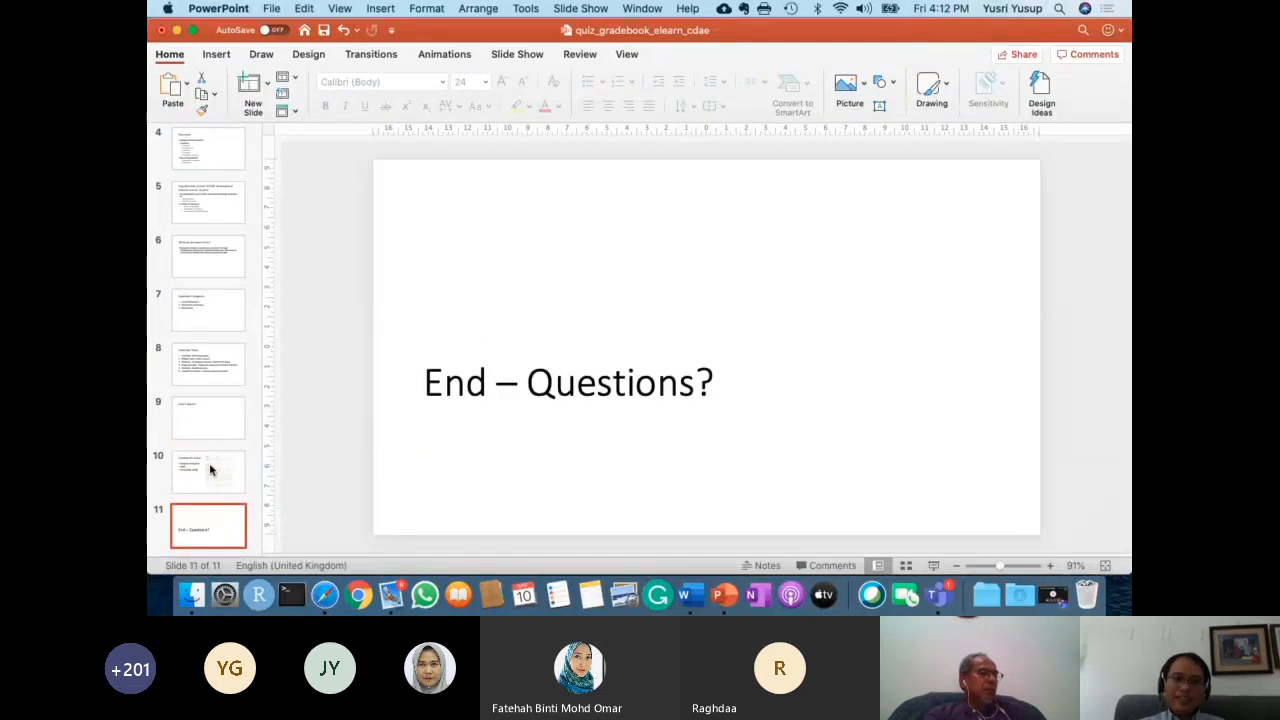